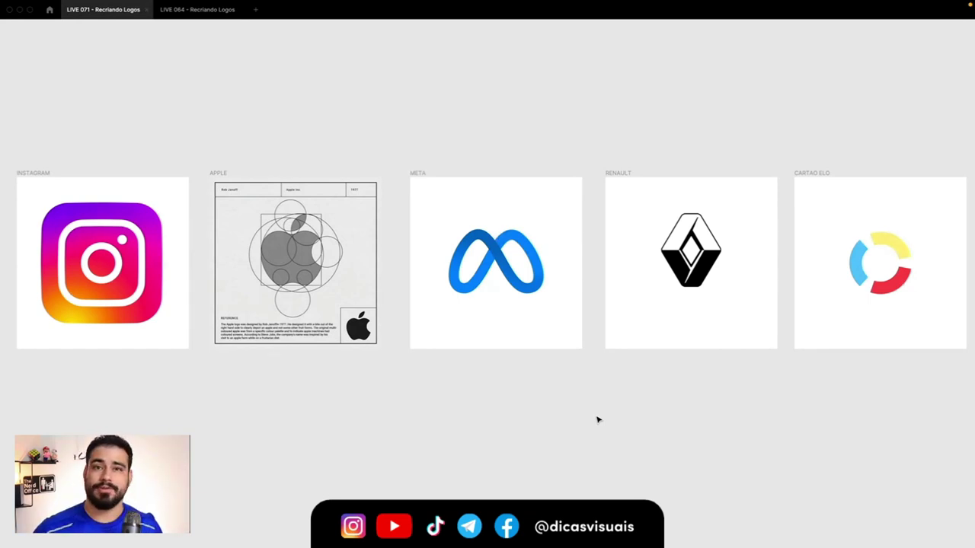
Zoom to the Instagram logo frame, then pan right to the Apple construction reference sheet
drag(16, 156, 127, 279)
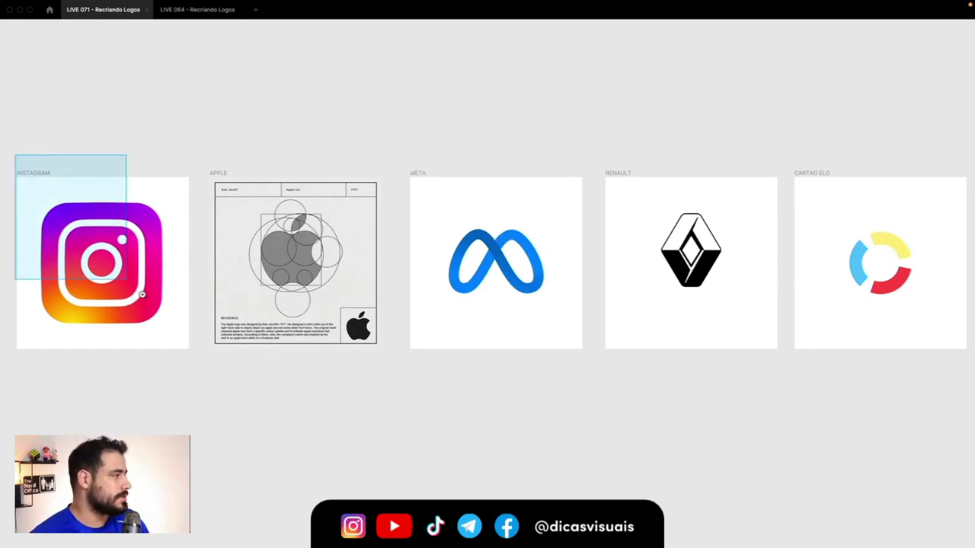
key(shift+2)
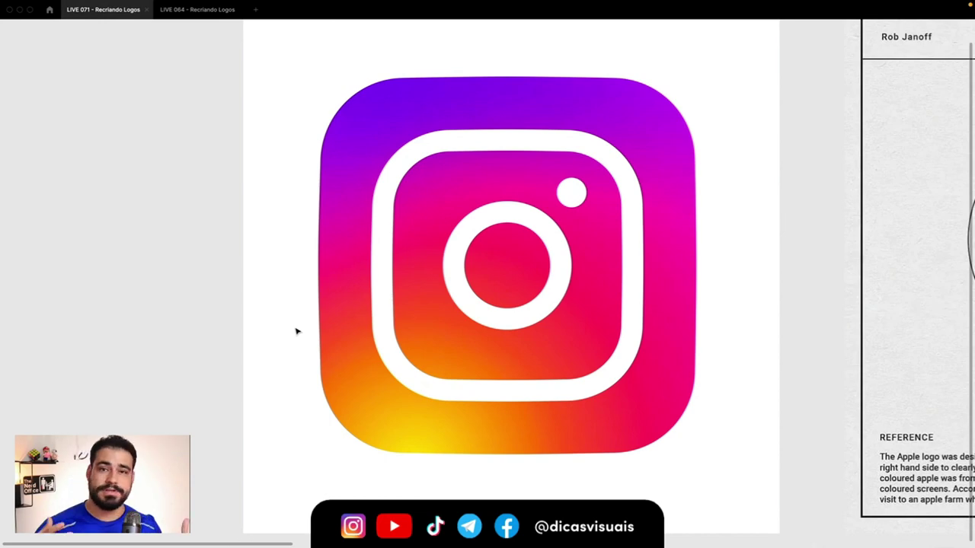
scroll(673, 318, right, 2)
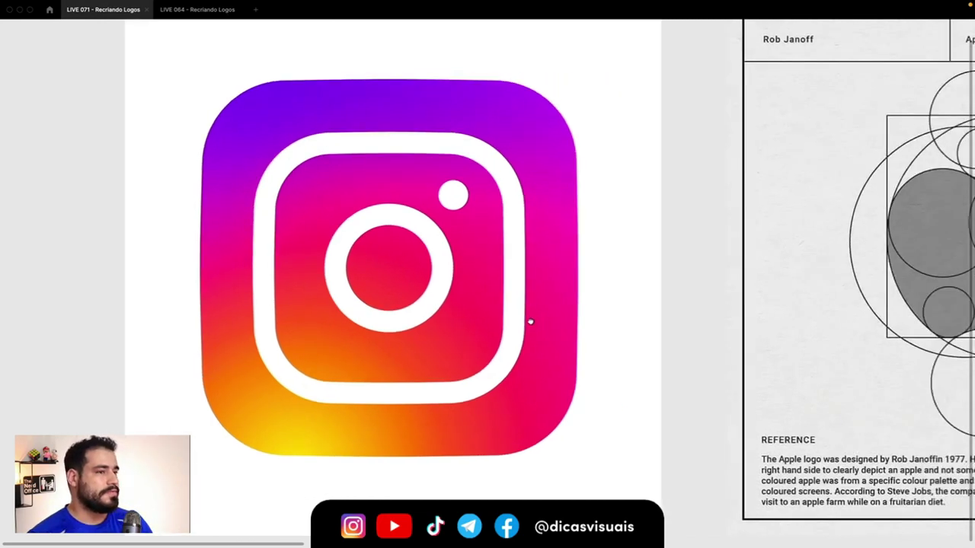
scroll(531, 322, right, 5)
scroll(438, 325, right, 2)
scroll(331, 329, right, 3)
drag(515, 328, 340, 328)
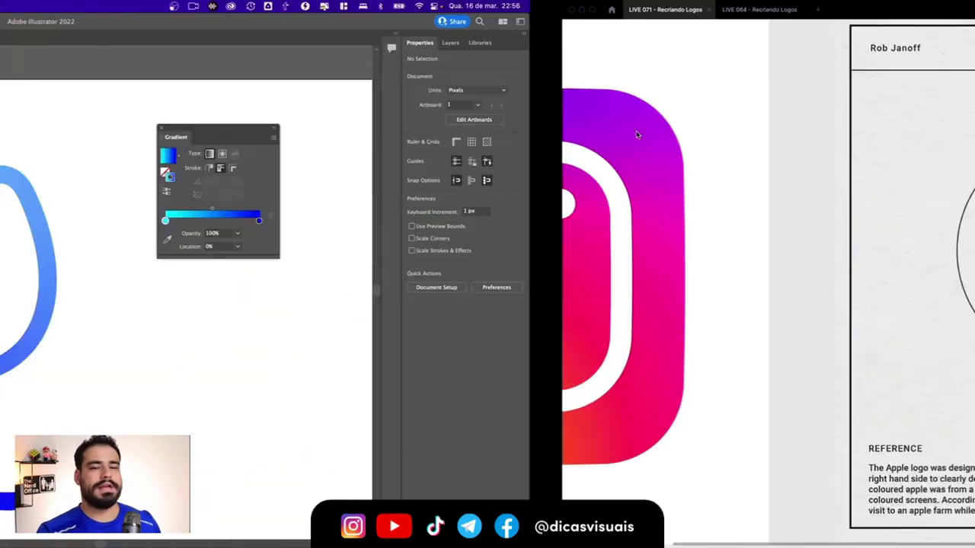
key(ctrl+Right)
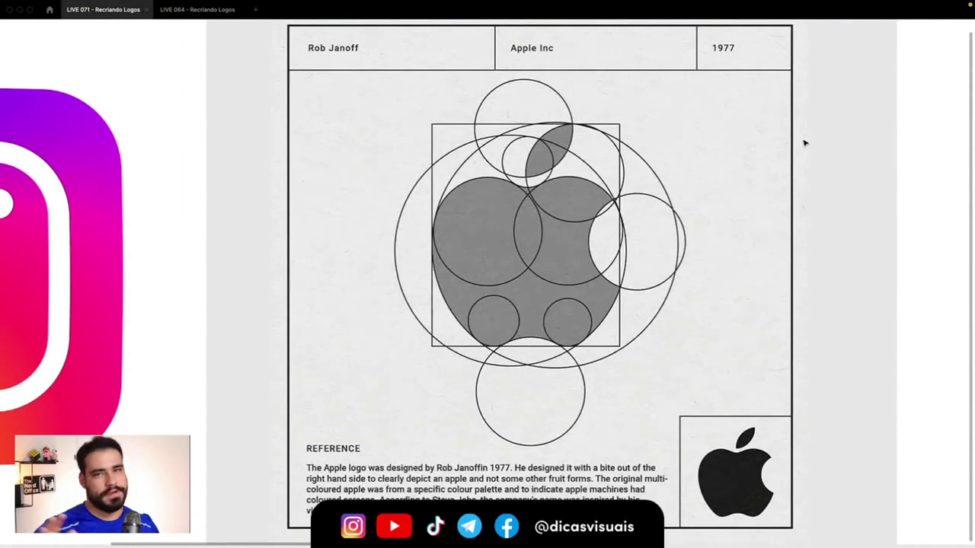
Scroll right past the Meta infinity logo to the Renault diamond logo frame
scroll(804, 143, right, 5)
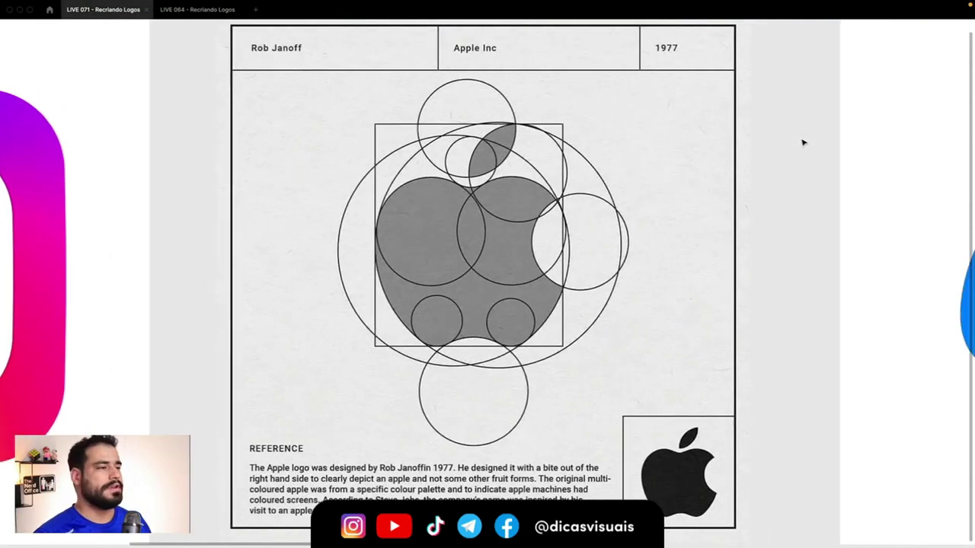
scroll(805, 142, right, 5)
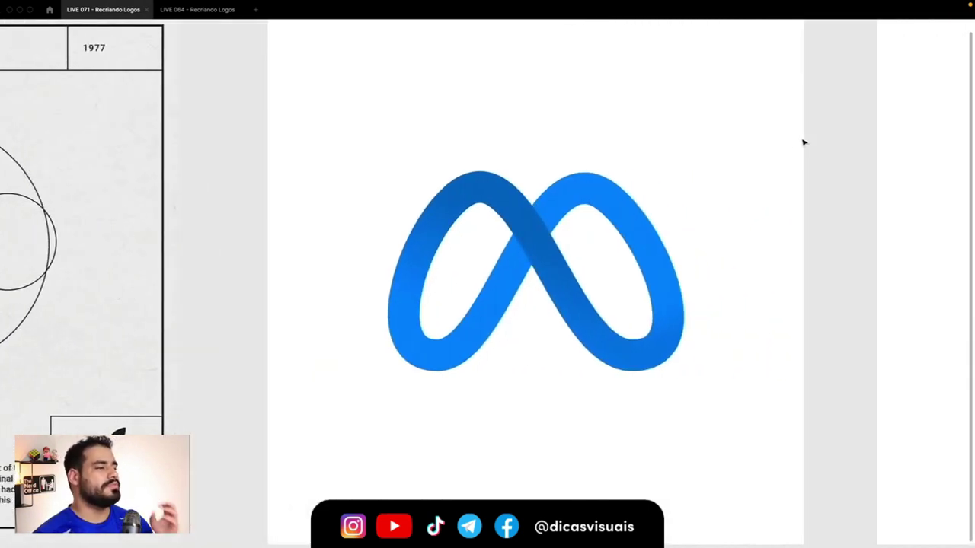
scroll(803, 142, right, 1)
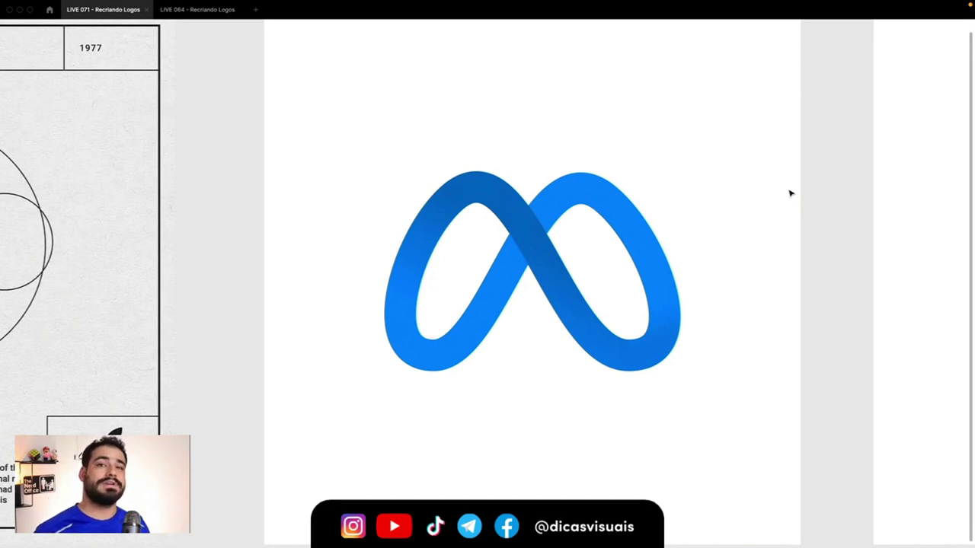
scroll(789, 193, right, 10)
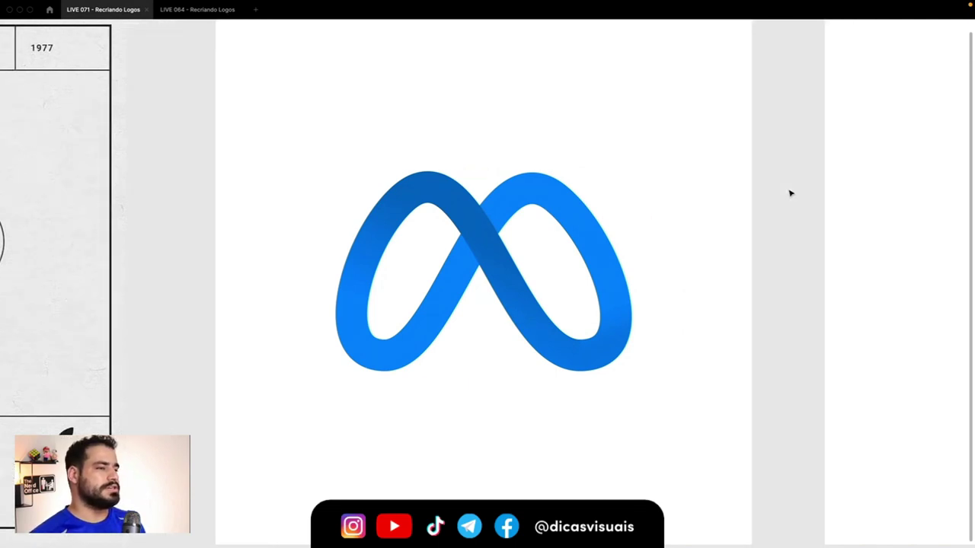
scroll(790, 192, right, 2)
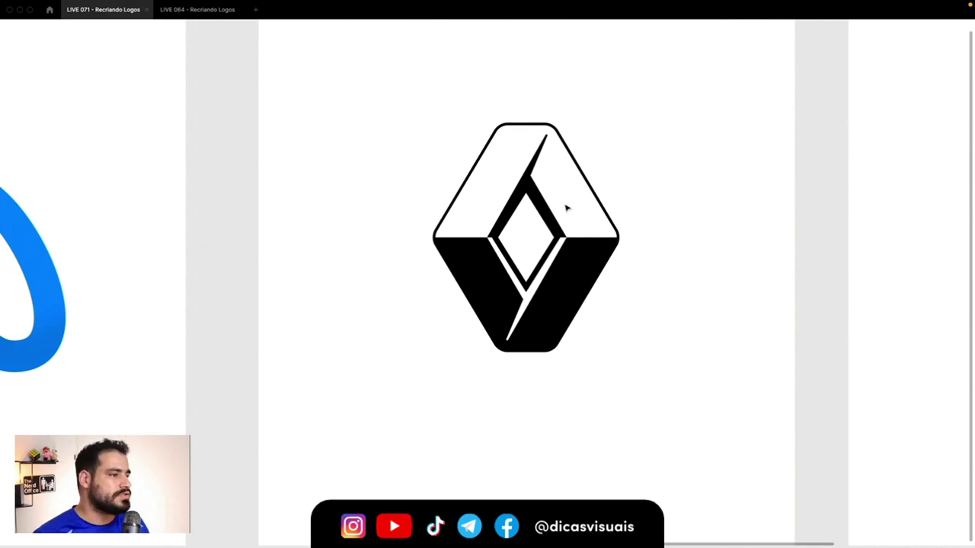
Nudge the Renault symbol slightly left, show the panels, and recolour its fill red
click(572, 304)
drag(572, 305, 567, 292)
key(ctrl+backslash)
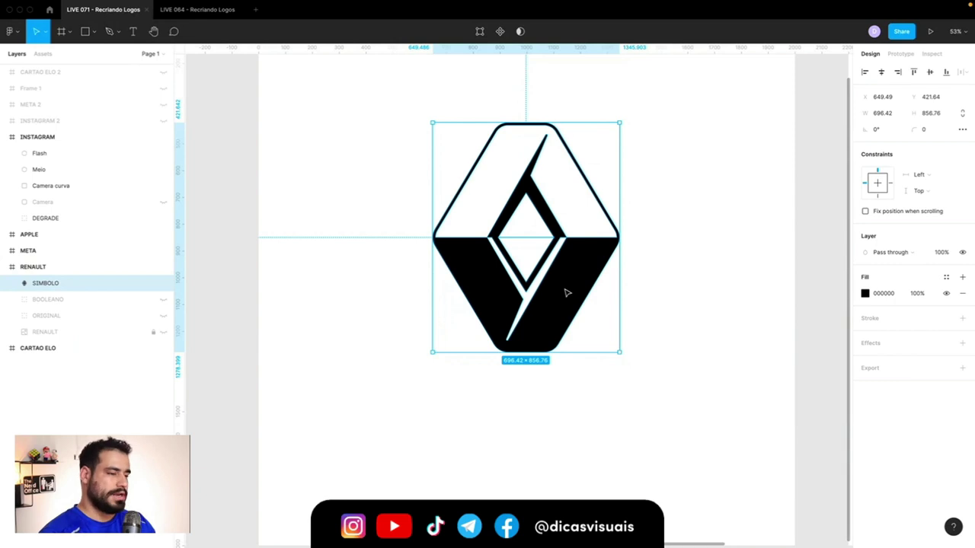
click(865, 293)
drag(810, 330, 827, 315)
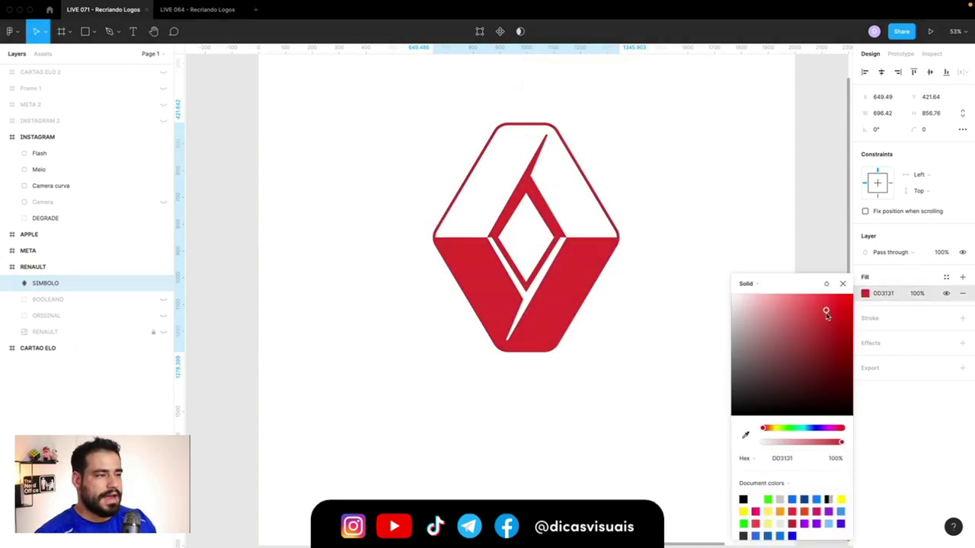
click(843, 283)
click(740, 270)
Draw a circle beside the Renault symbol and give it a bright green fill
key(o)
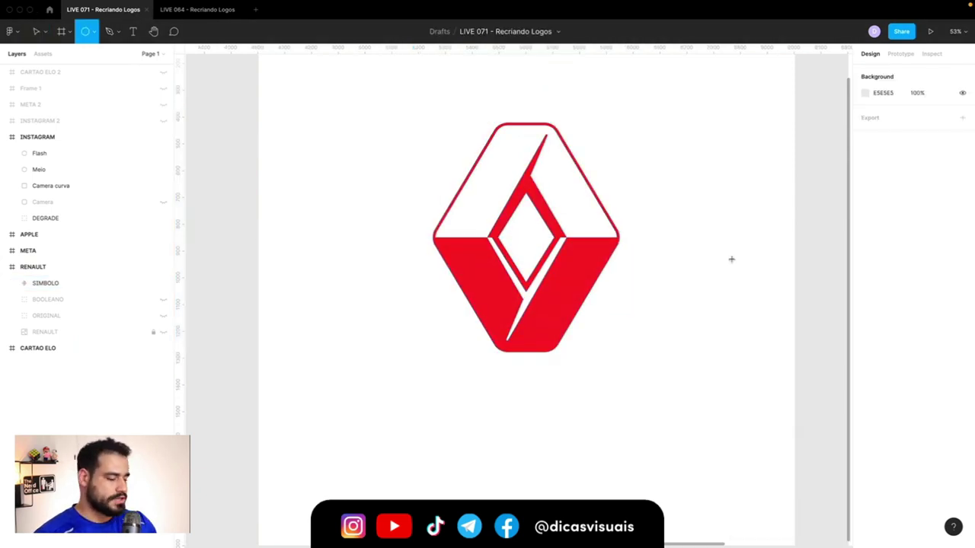
drag(657, 204, 734, 280)
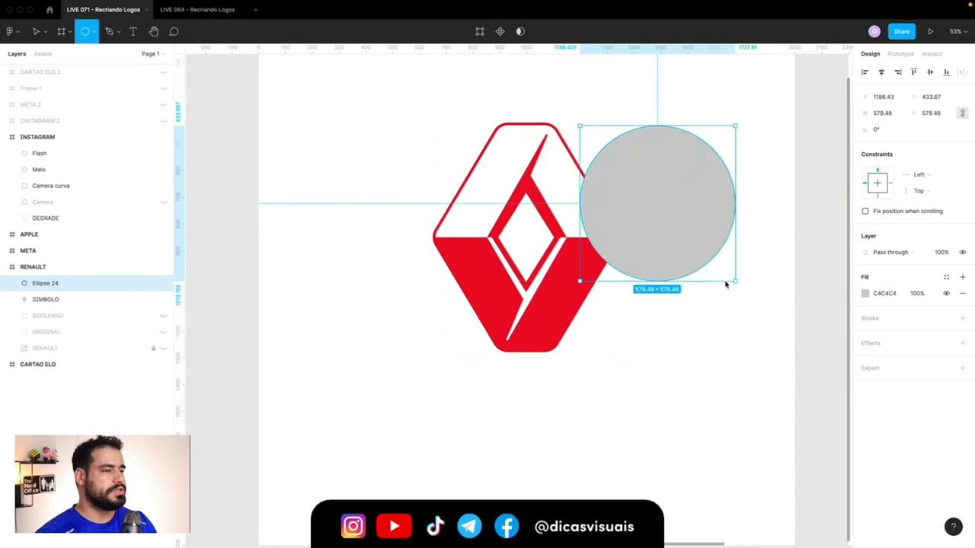
click(865, 294)
click(823, 385)
click(796, 430)
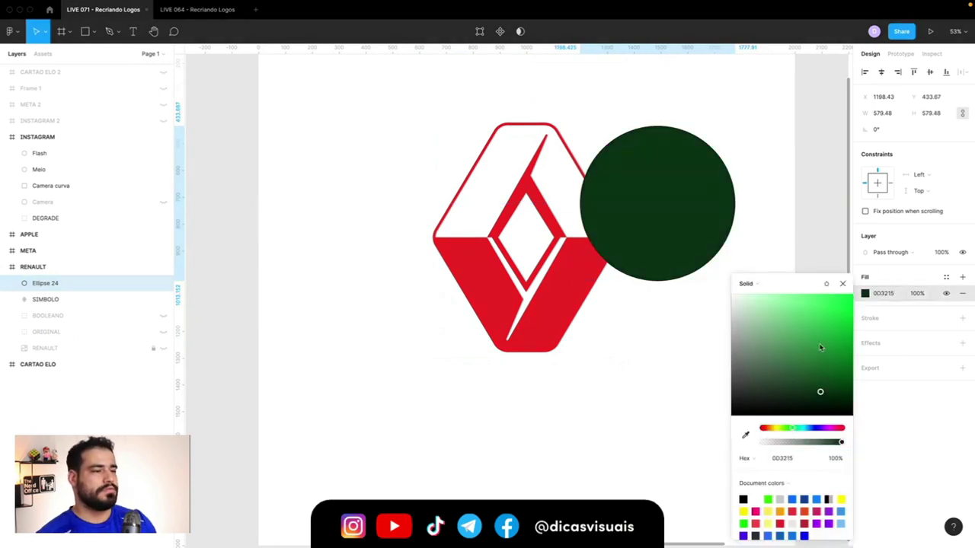
click(821, 310)
click(841, 287)
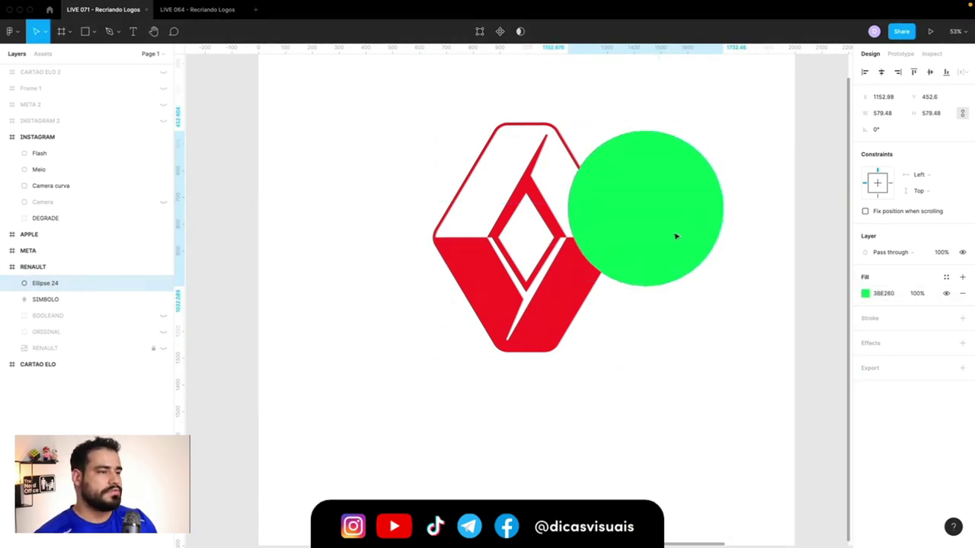
Move the green circle behind the Renault symbol in the layers, then delete it
drag(674, 235, 637, 250)
drag(43, 283, 47, 308)
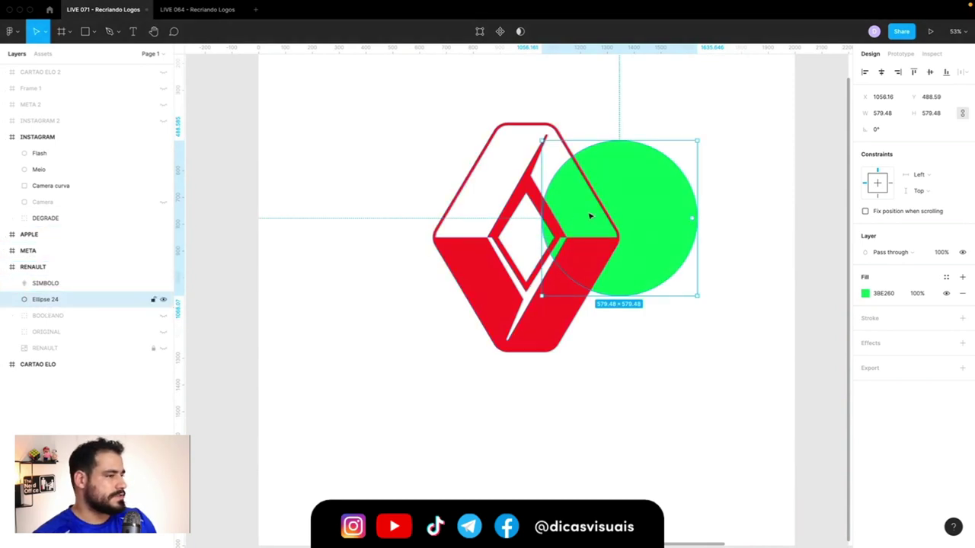
mouse_move(591, 216)
mouse_down()
mouse_move(544, 159)
mouse_move(496, 274)
mouse_move(614, 131)
mouse_move(531, 204)
mouse_move(521, 314)
mouse_move(592, 180)
mouse_move(692, 160)
mouse_up()
key(Delete)
Set the Renault symbol's fill back to the dark colour 513838
click(613, 252)
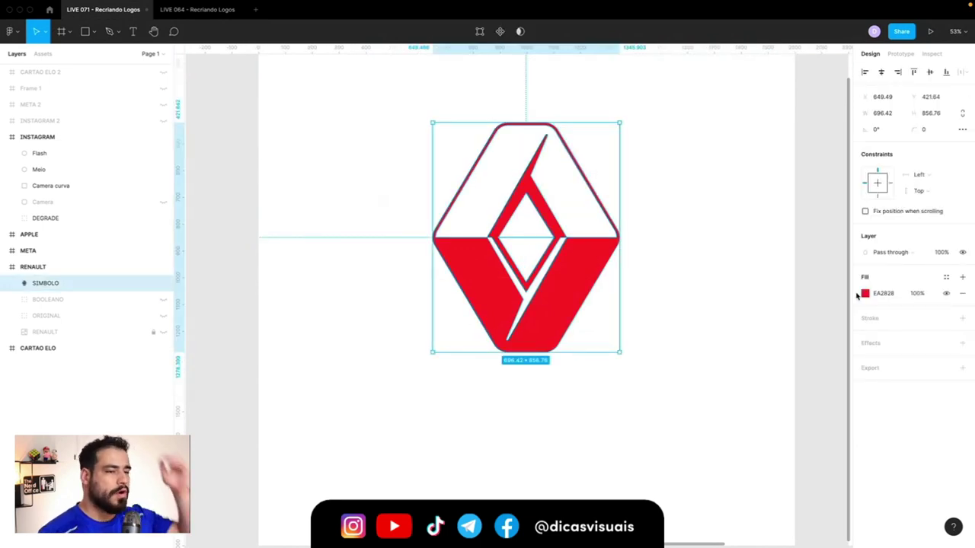
click(864, 294)
mouse_move(832, 305)
mouse_down()
mouse_move(759, 387)
mouse_move(762, 415)
mouse_up()
click(693, 276)
Pan to the CARTAO ELO logo and inspect its yellow and red arcs
scroll(693, 276, right, 10)
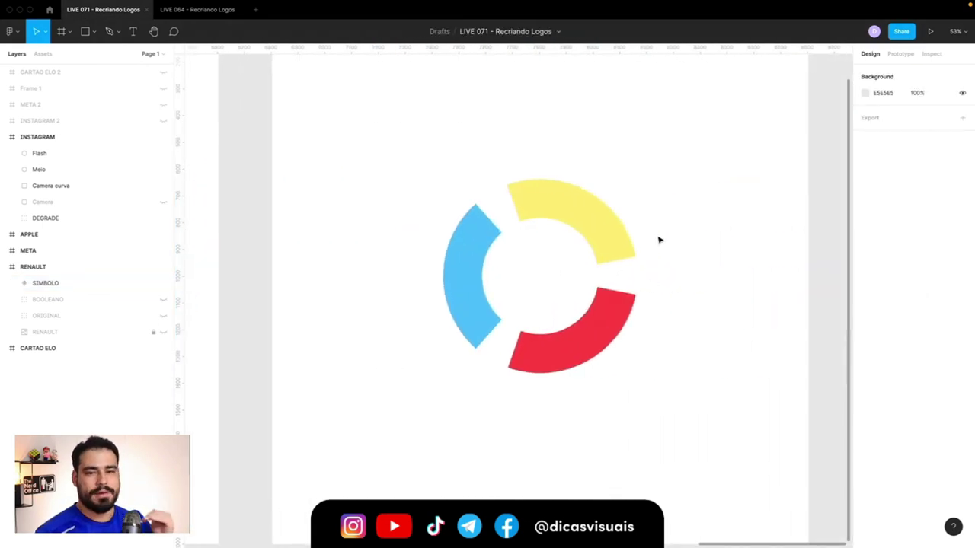
scroll(707, 255, down, 2)
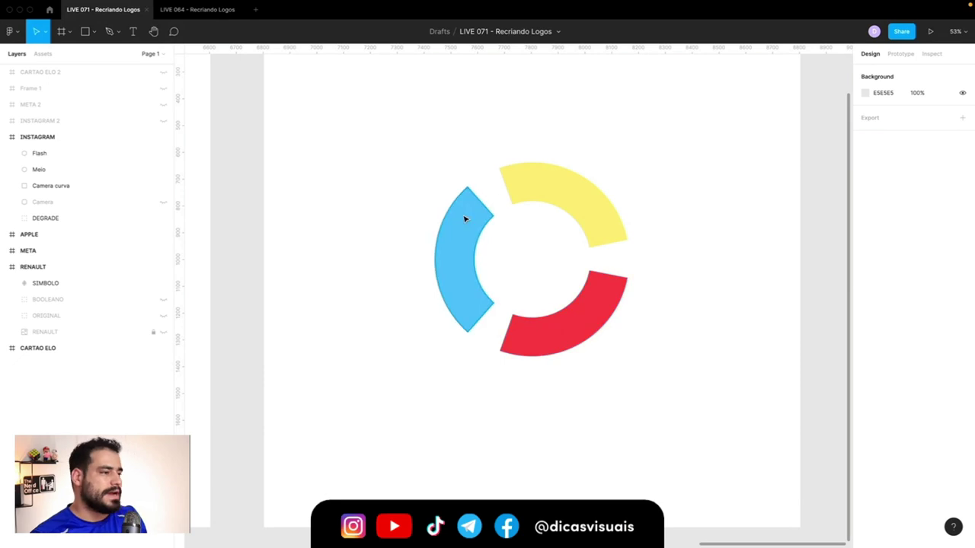
click(617, 241)
click(573, 307)
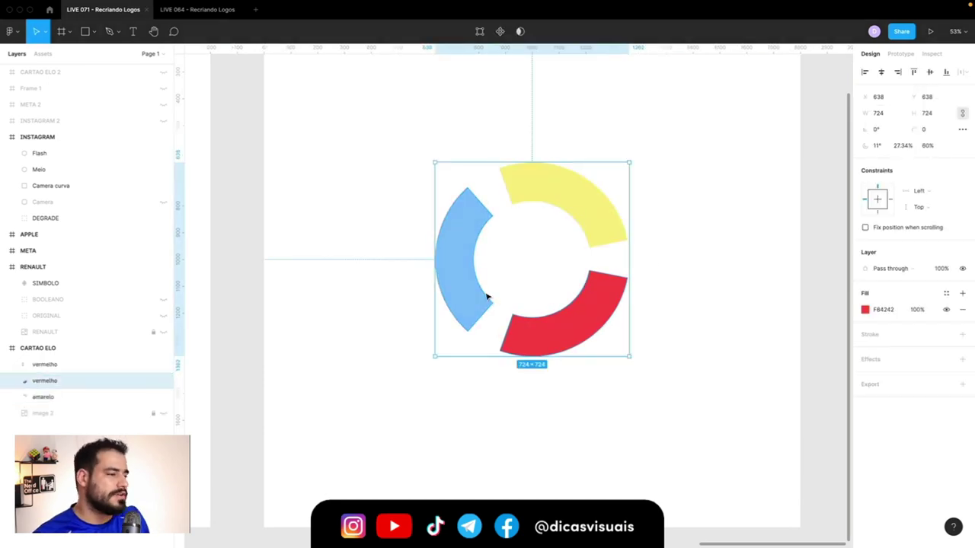
click(492, 283)
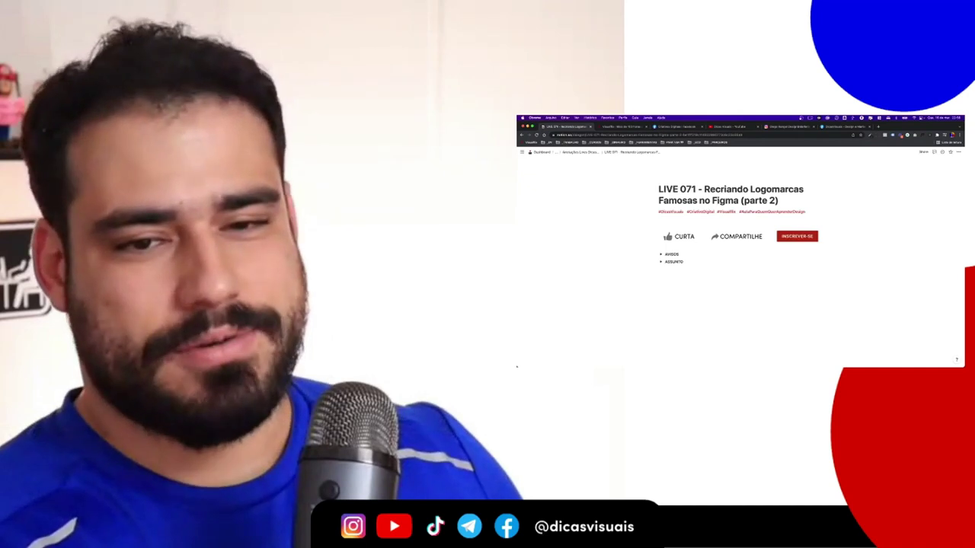
mouse_move(435, 174)
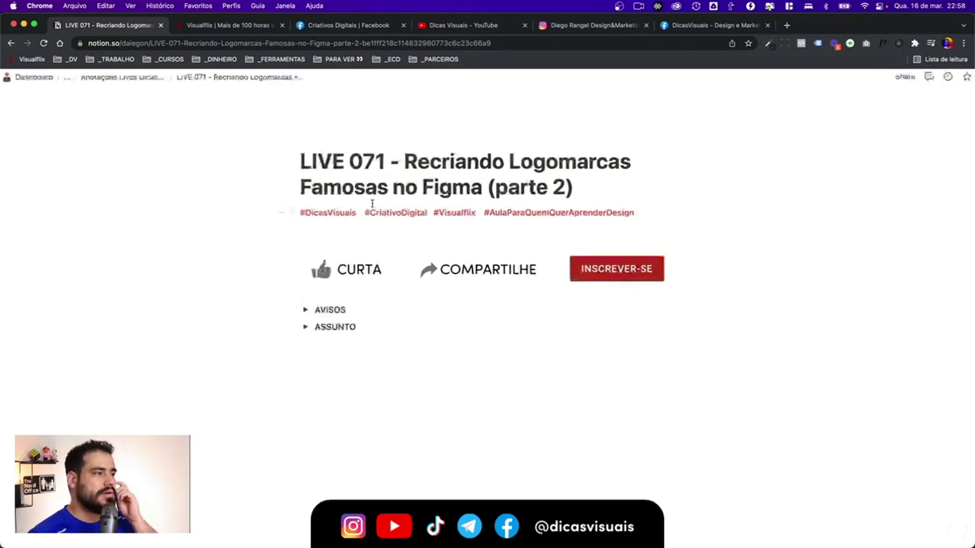
Scroll to the page title and highlight the #CriativoDigital and #AulaParaQuemQuerAprenderDesign hashtags
scroll(371, 202, up, 2)
scroll(372, 202, up, 3)
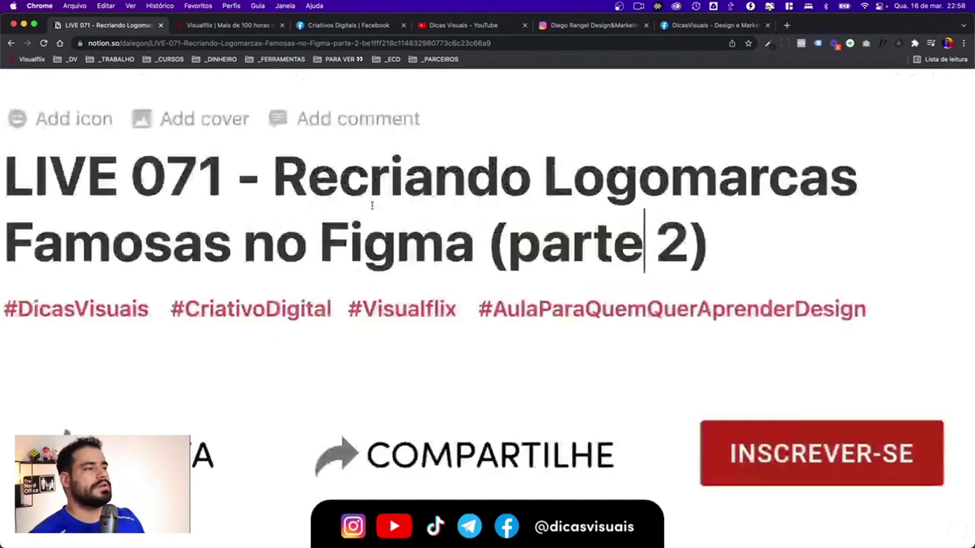
click(764, 171)
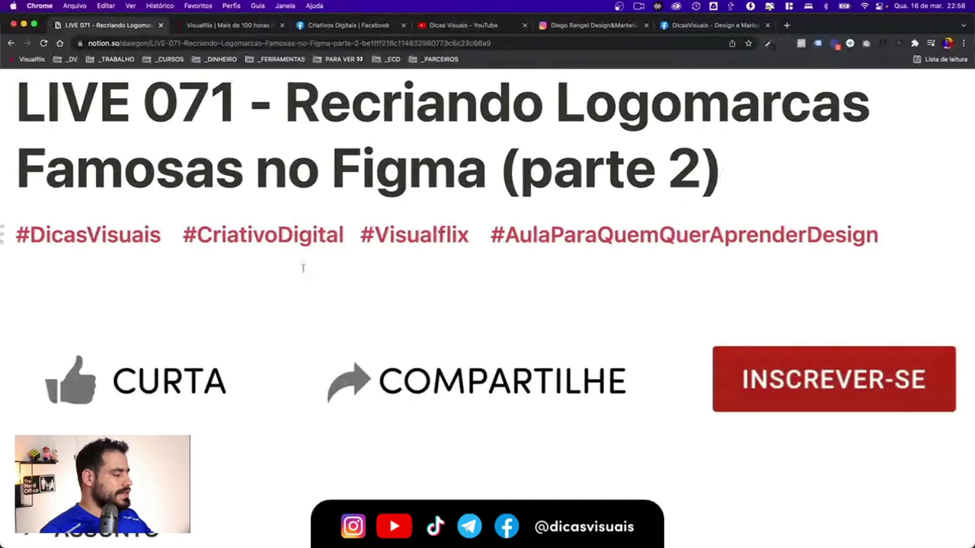
mouse_move(222, 237)
mouse_down()
mouse_move(184, 238)
mouse_move(478, 233)
mouse_up()
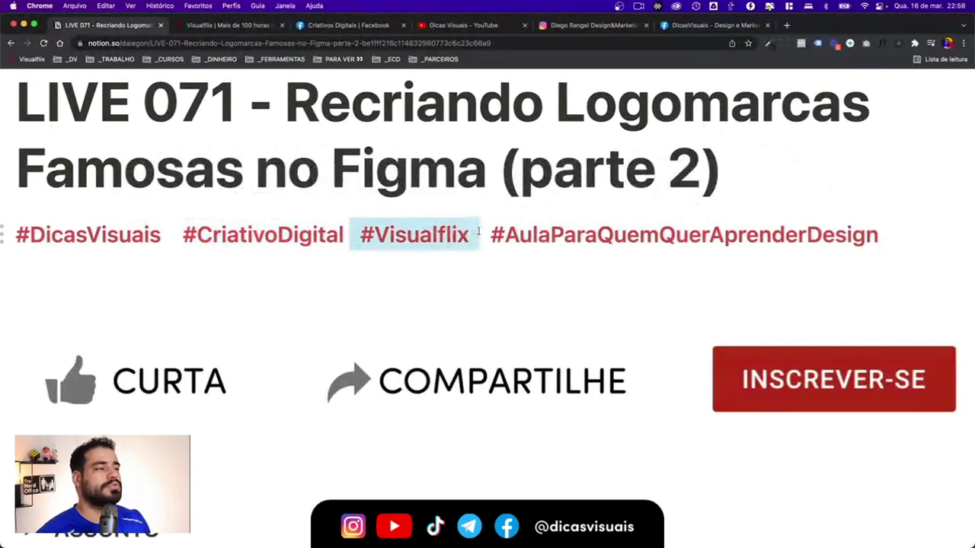
click(484, 234)
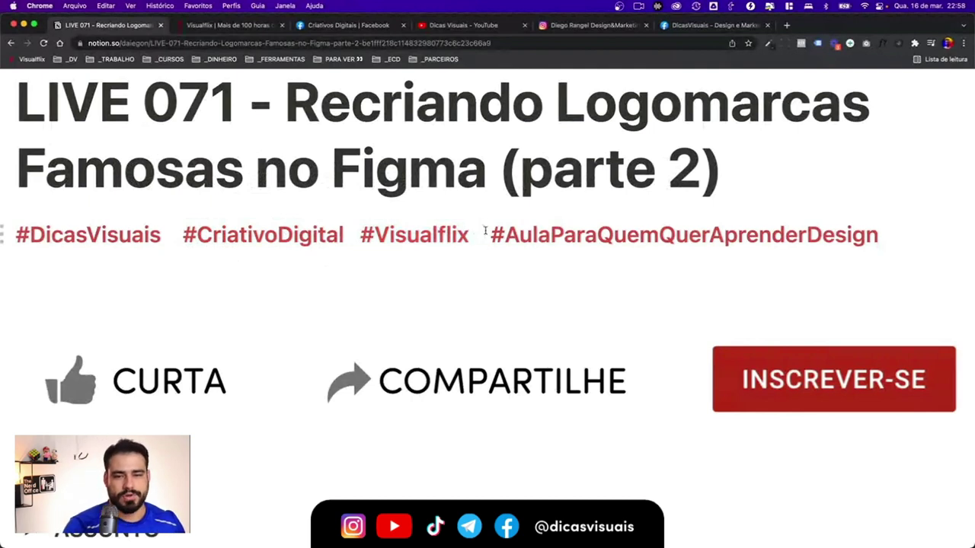
drag(484, 231, 877, 253)
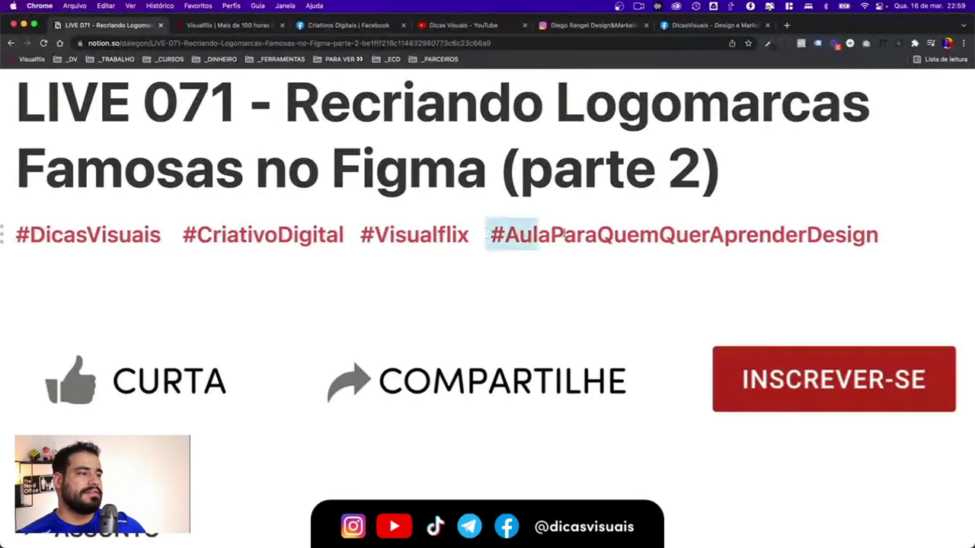
click(880, 253)
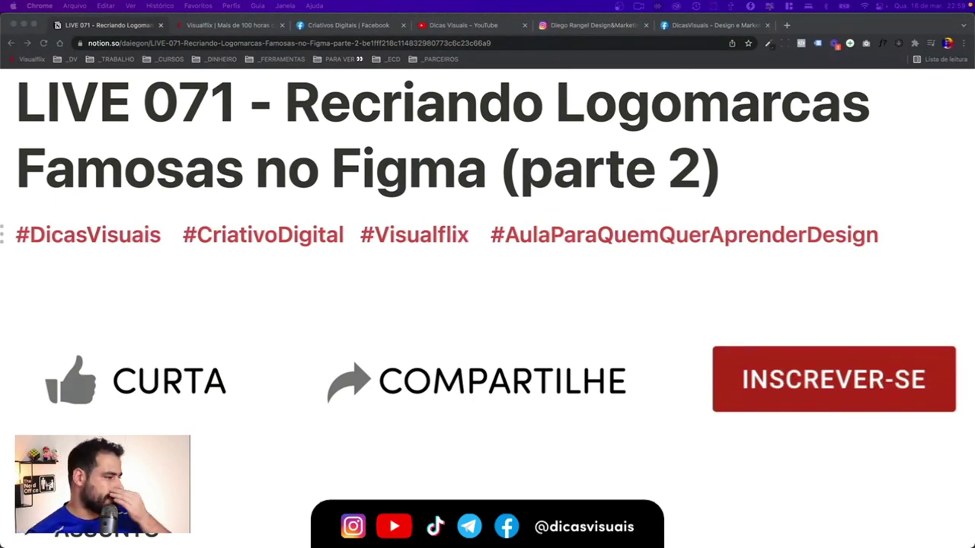
click(743, 249)
Expand the AVISOS section and highlight its first question
scroll(743, 248, down, 3)
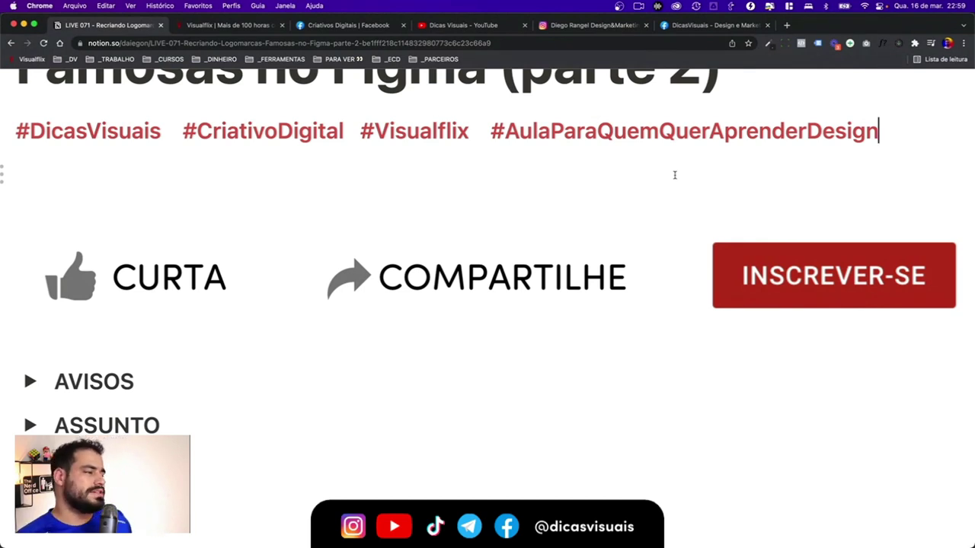
scroll(674, 175, down, 2)
scroll(675, 179, down, 1)
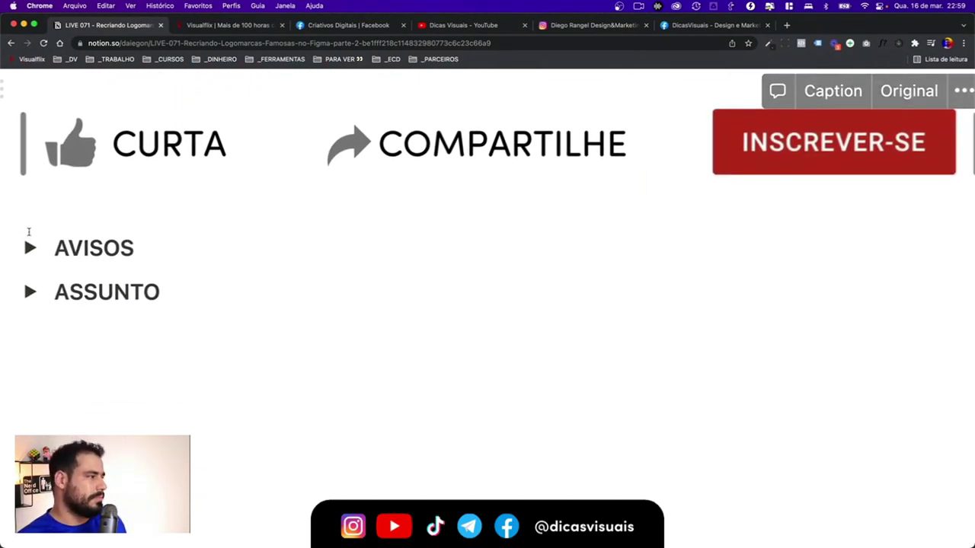
scroll(228, 244, left, 3)
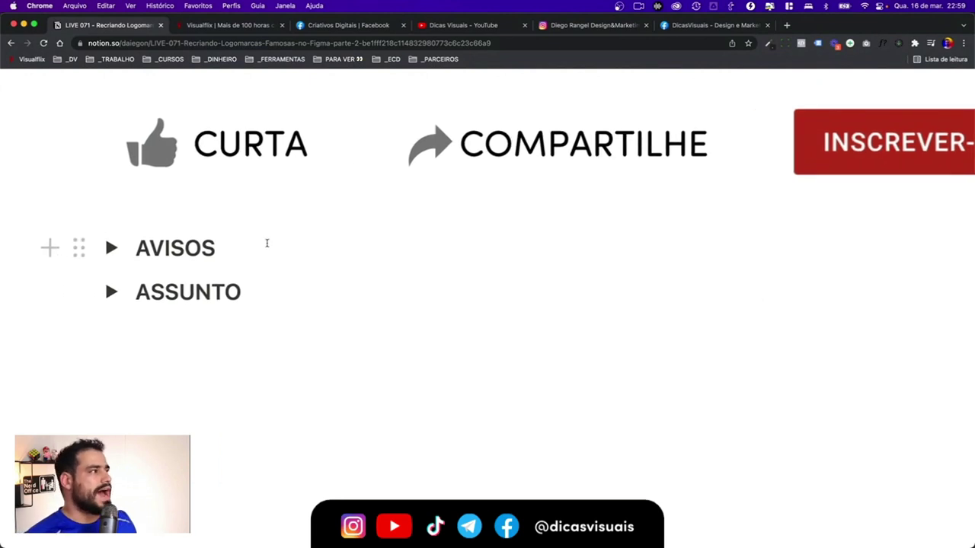
click(108, 248)
scroll(322, 266, down, 1)
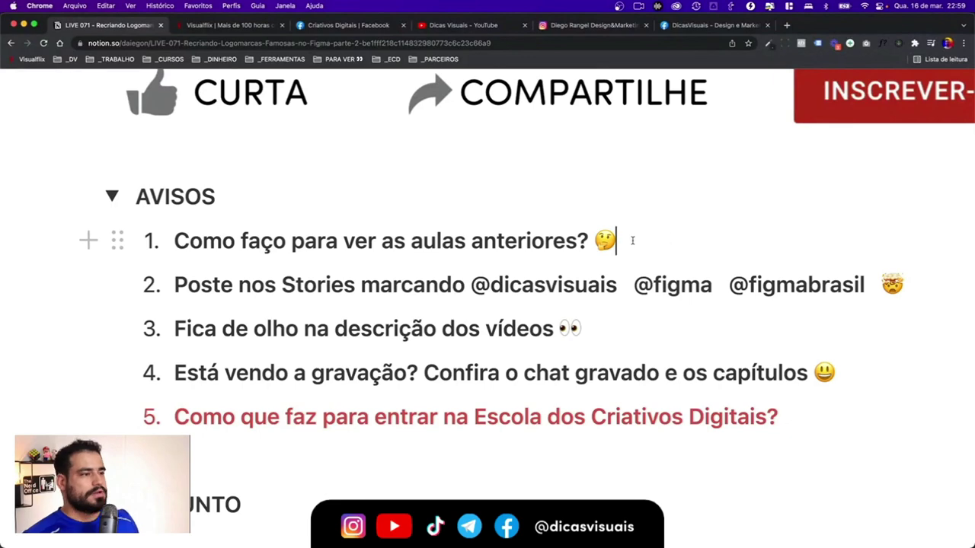
drag(632, 241, 222, 241)
key(Left)
Scroll back up to the LIVE 071 page title and hashtags
scroll(391, 262, up, 1)
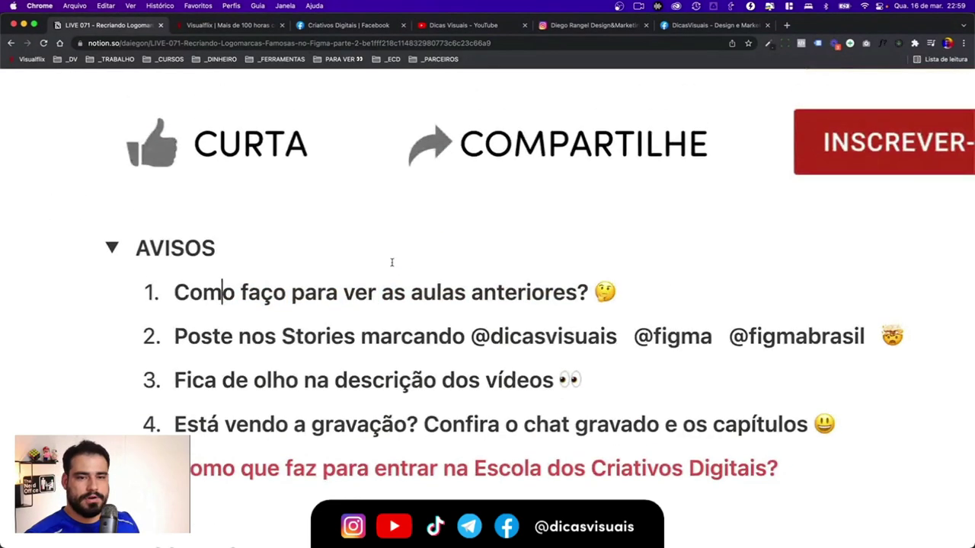
scroll(392, 262, up, 3)
scroll(392, 262, up, 2)
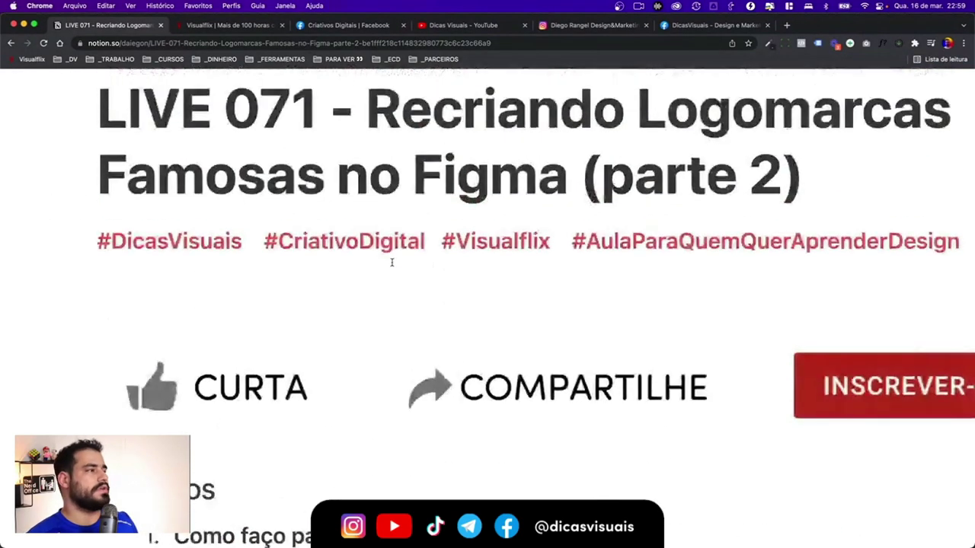
scroll(391, 262, up, 2)
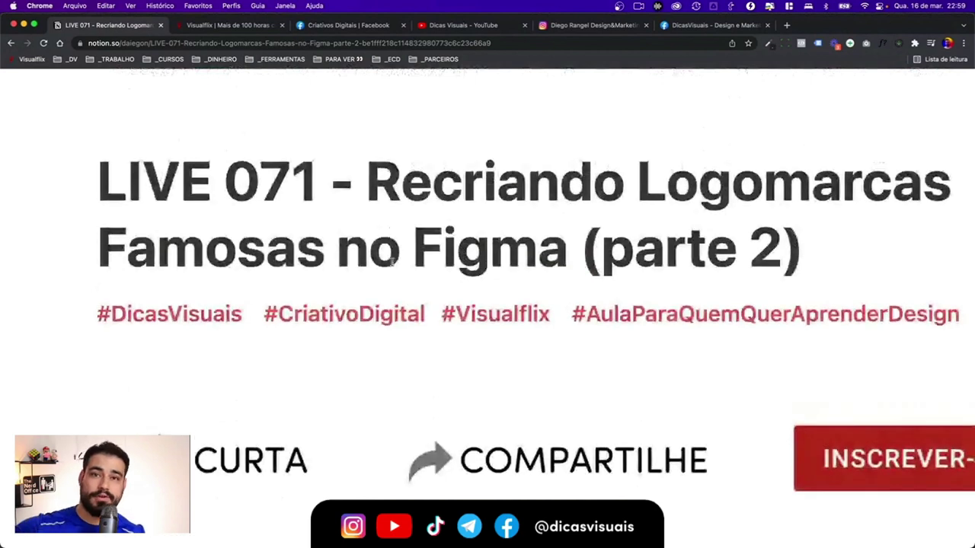
scroll(391, 262, up, 1)
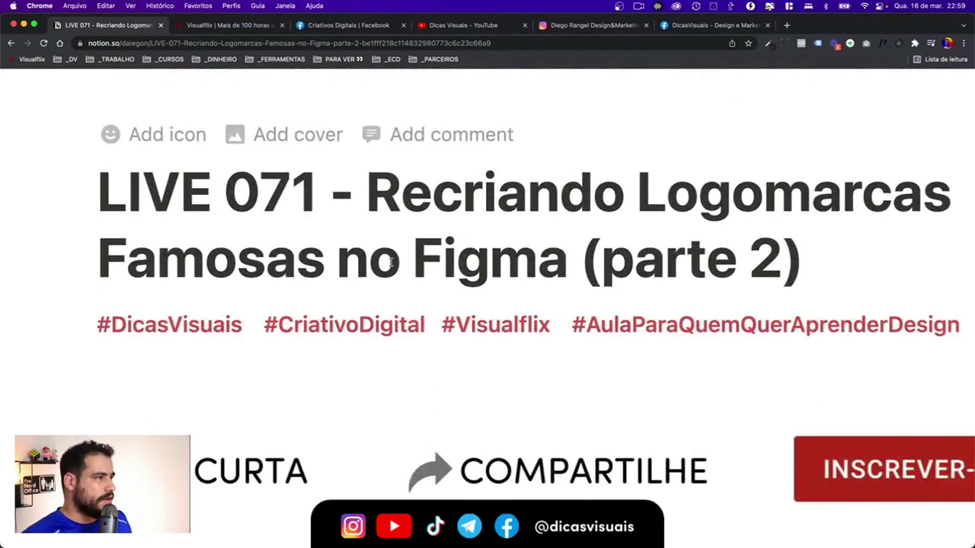
Switch to the Dicas Visuais YouTube channel and browse its home page
click(443, 26)
scroll(677, 269, down, 4)
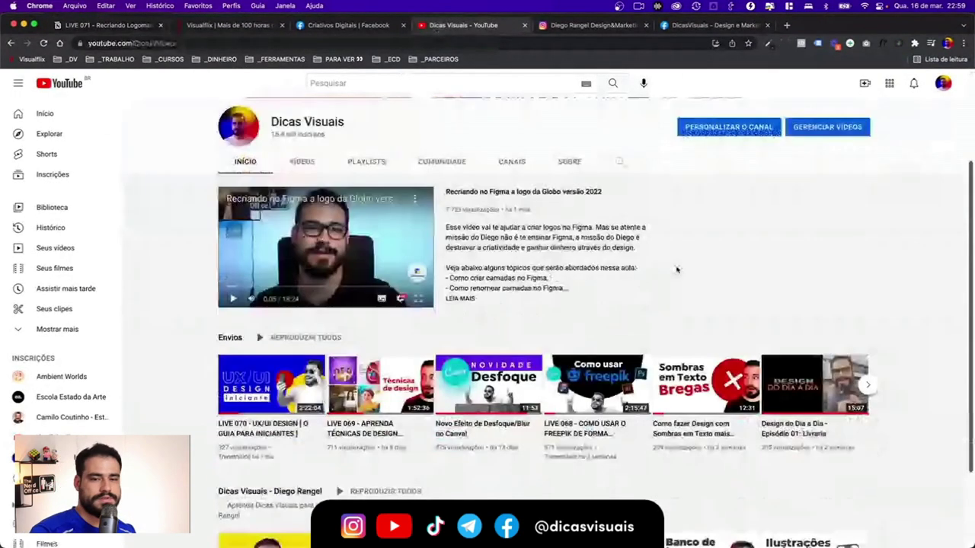
scroll(676, 269, down, 2)
scroll(671, 270, up, 1)
scroll(667, 272, up, 3)
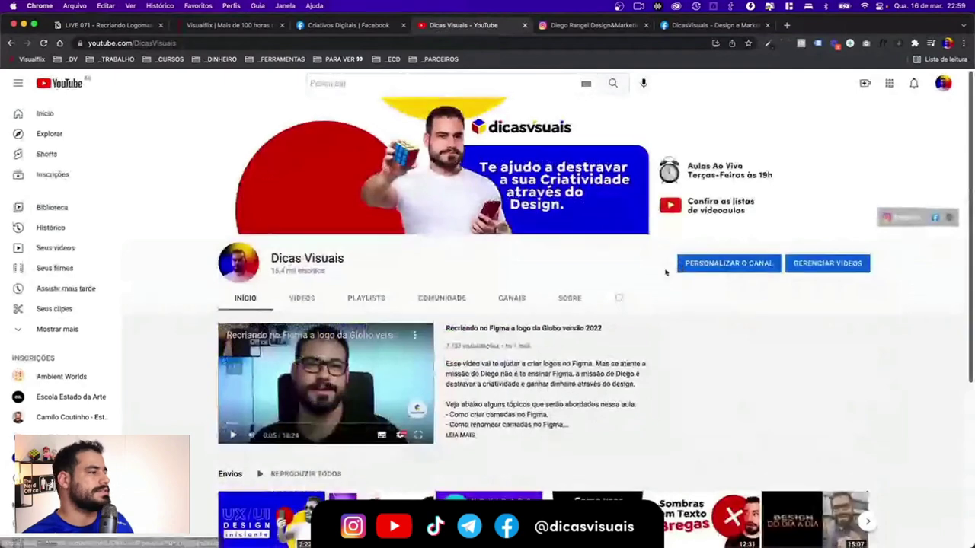
Scroll the Videos tab grid past lessons LIVE 065 to LIVE 050
click(305, 299)
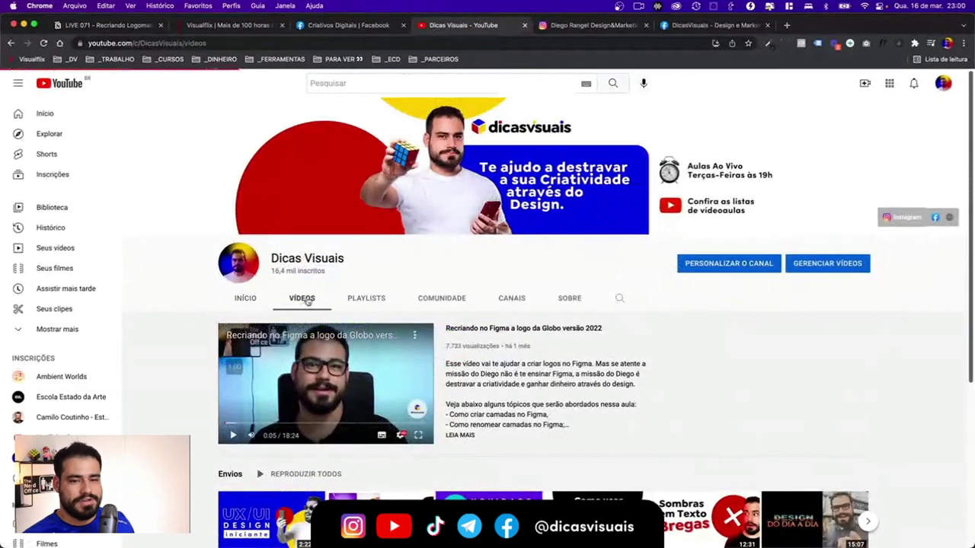
scroll(411, 297, down, 1)
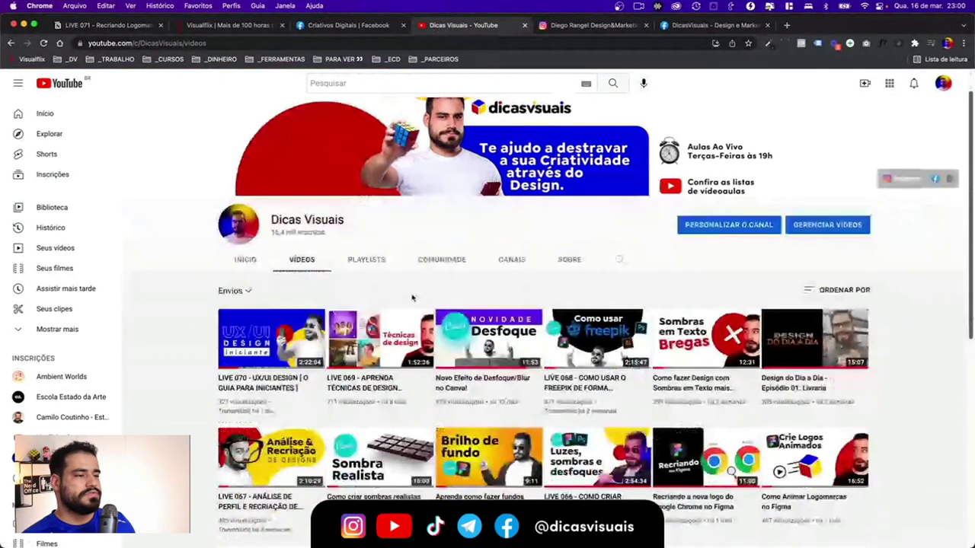
scroll(412, 297, down, 3)
scroll(411, 297, down, 1)
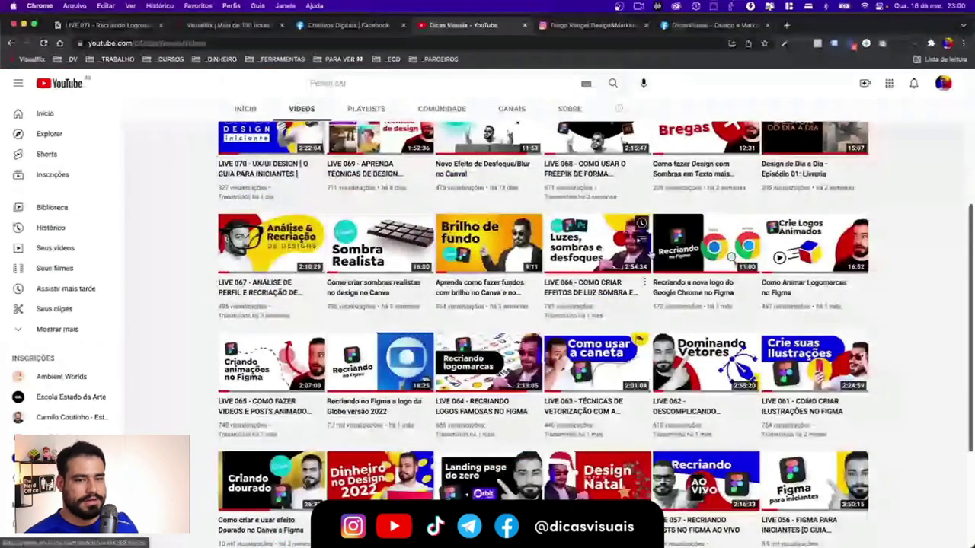
scroll(761, 320, down, 1)
scroll(871, 354, down, 2)
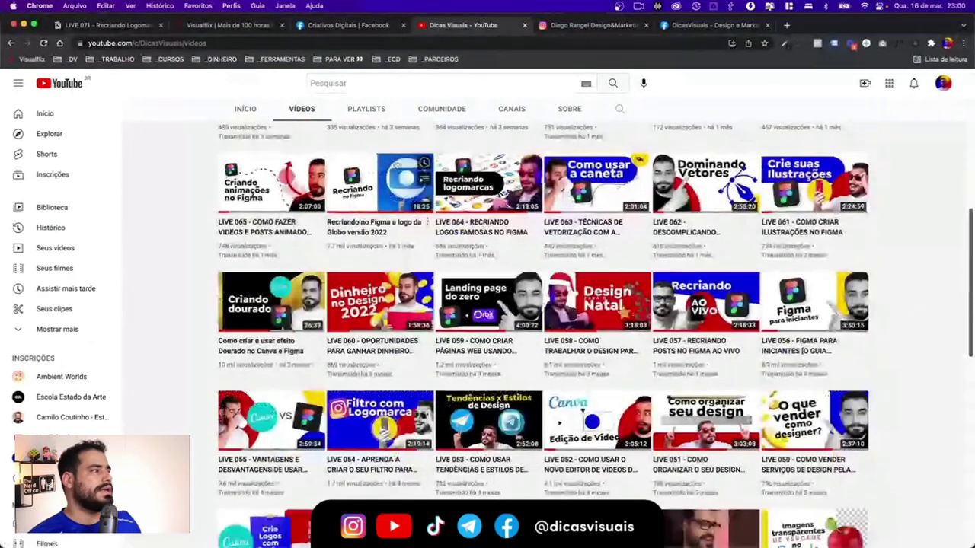
Switch to Visualflix, enlarge the page to highlight its subtitle, then restore normal size
click(228, 25)
scroll(246, 211, down, 2)
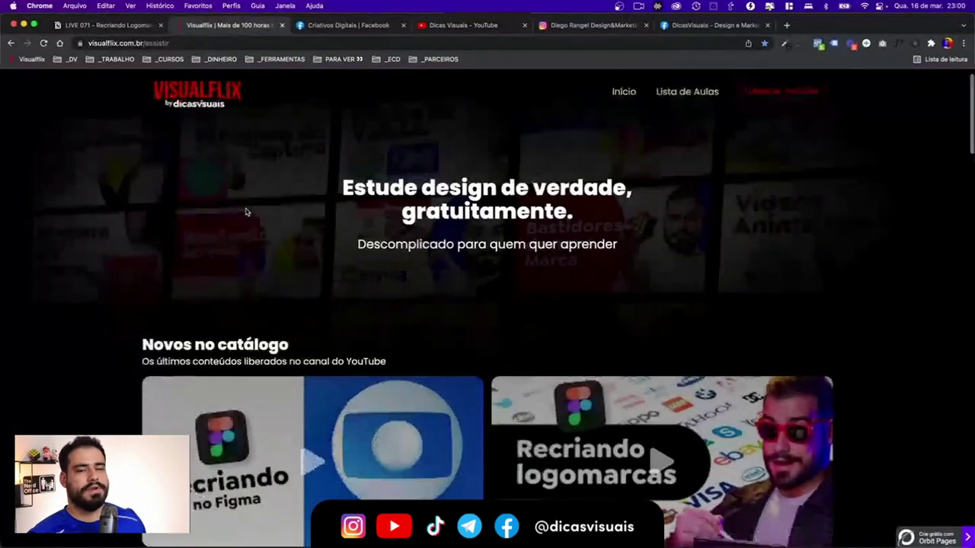
scroll(340, 204, up, 1)
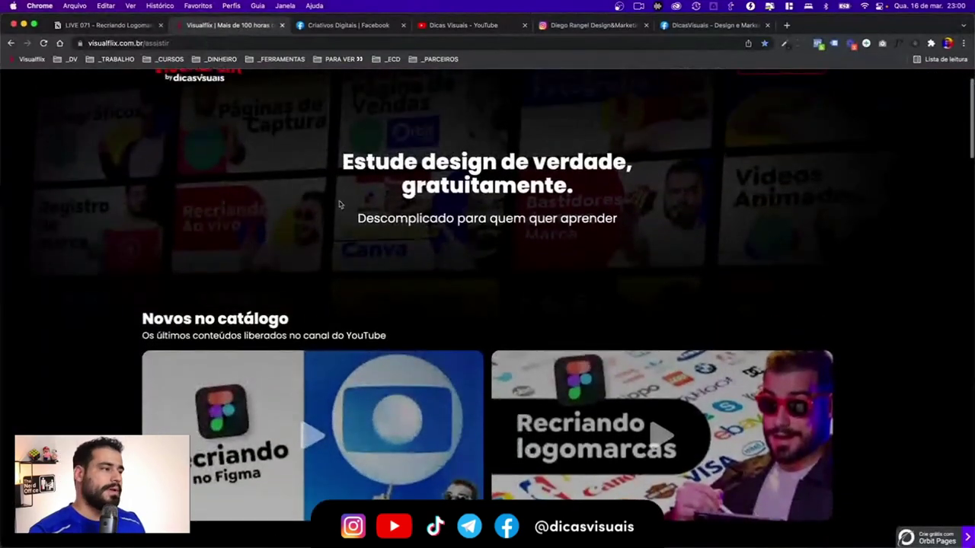
key(super+plus)
scroll(396, 190, down, 3)
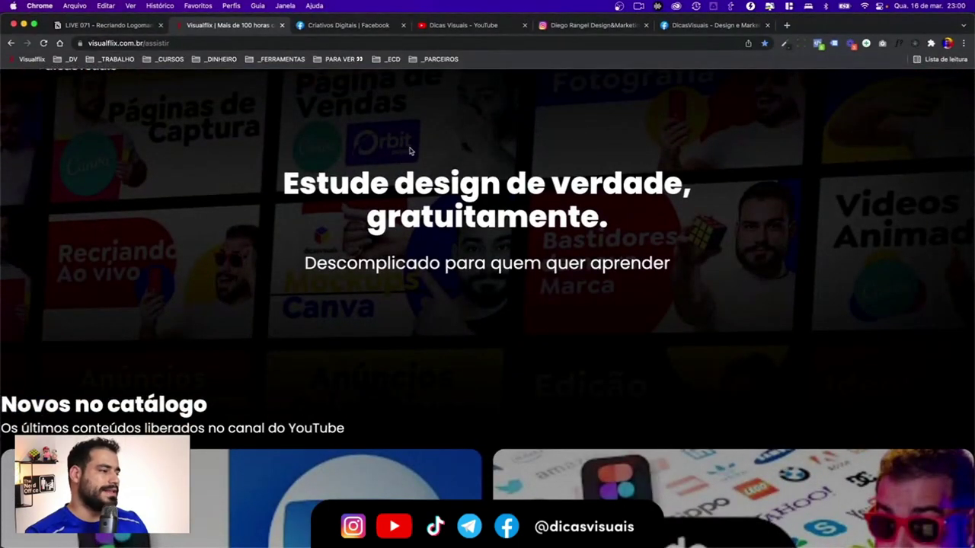
drag(332, 264, 668, 265)
click(667, 265)
key(super+minus)
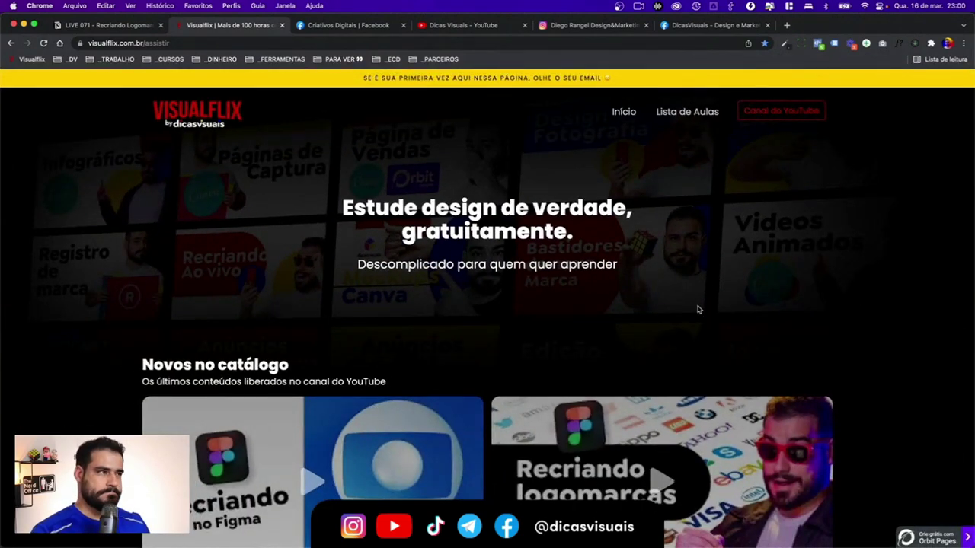
Scroll through the Começar no Design, Figma and Carreira e profissional lesson rows
scroll(698, 309, down, 1)
scroll(701, 310, down, 2)
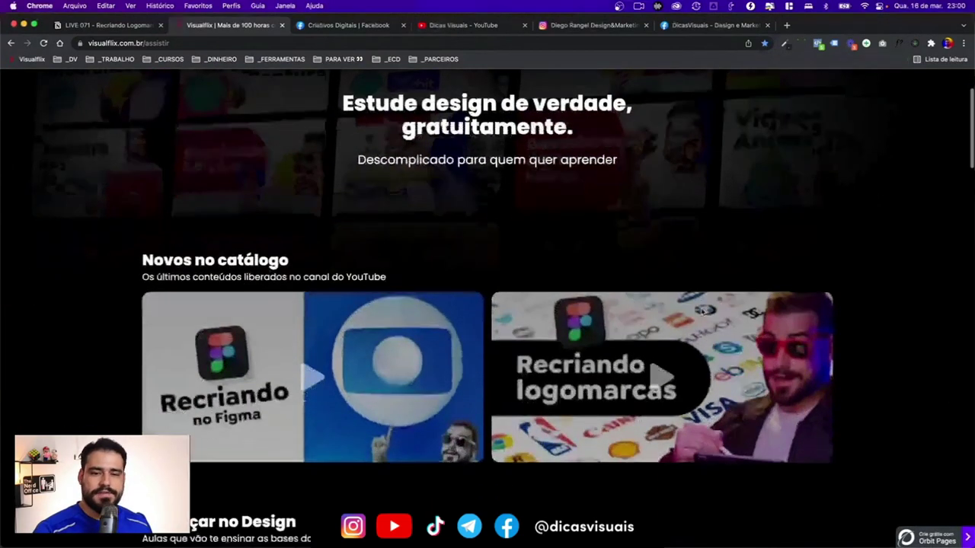
scroll(700, 309, down, 5)
scroll(343, 372, down, 2)
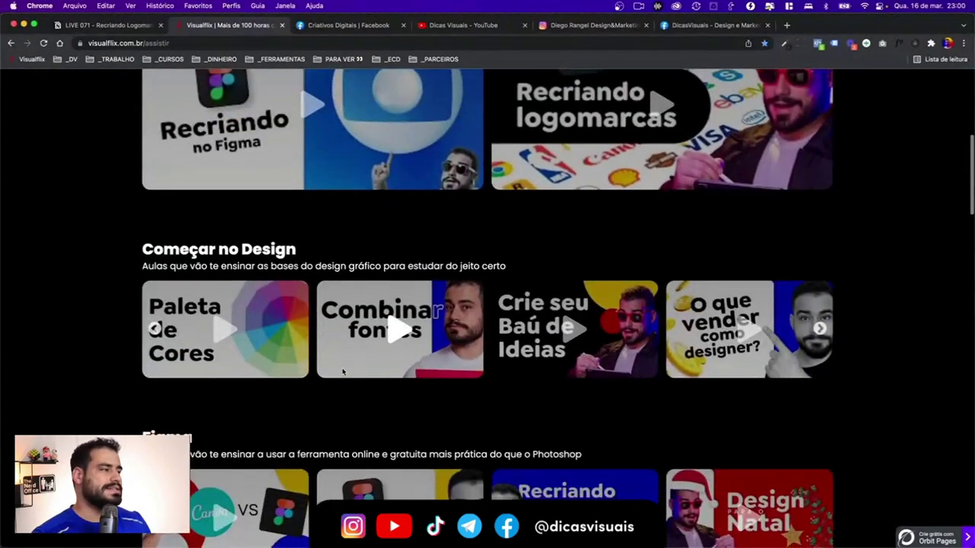
scroll(343, 372, down, 1)
drag(163, 193, 312, 195)
scroll(319, 222, down, 3)
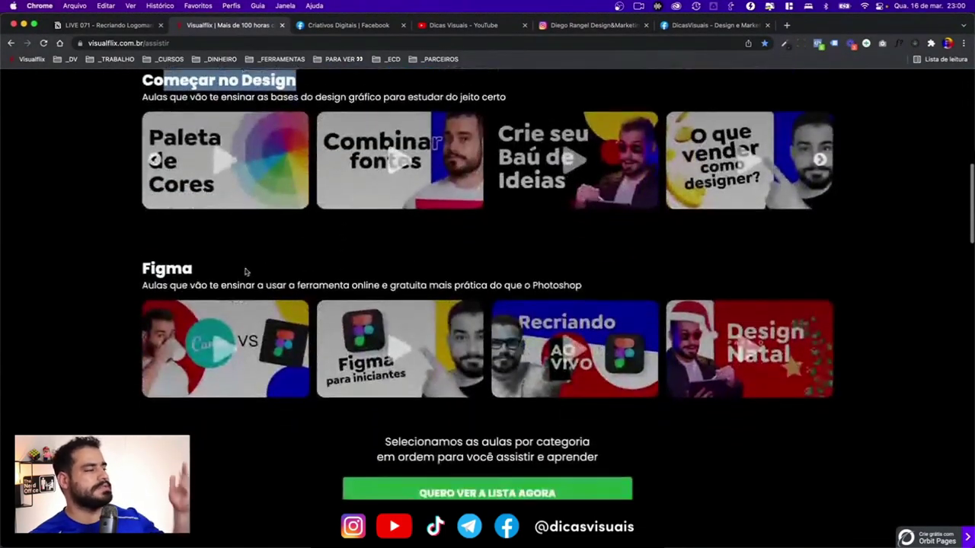
drag(142, 237, 217, 239)
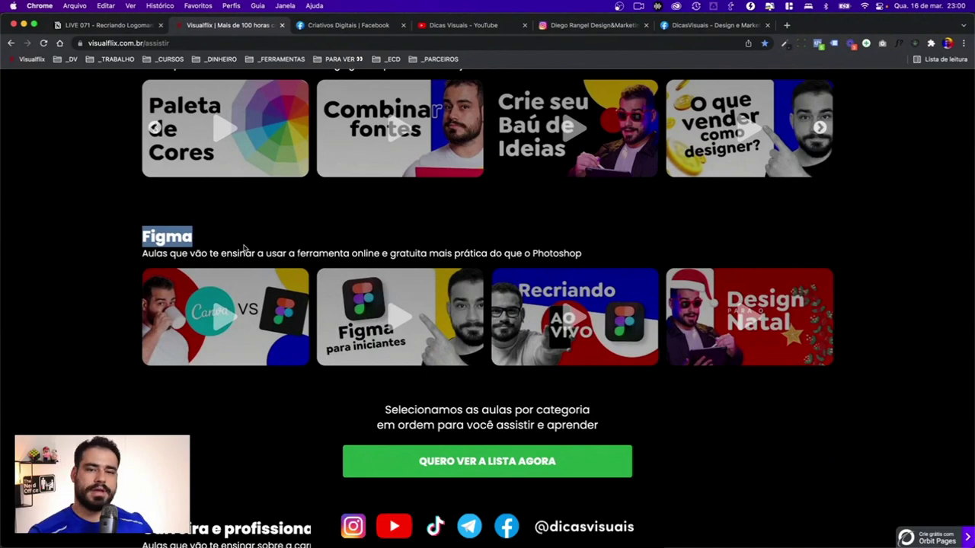
scroll(244, 248, down, 3)
scroll(243, 248, down, 2)
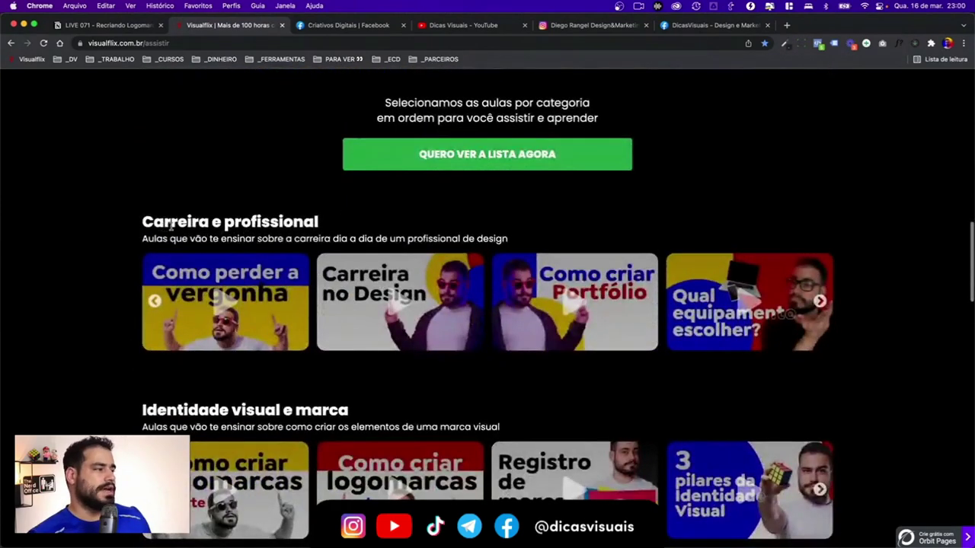
drag(165, 223, 305, 222)
scroll(280, 384, up, 3)
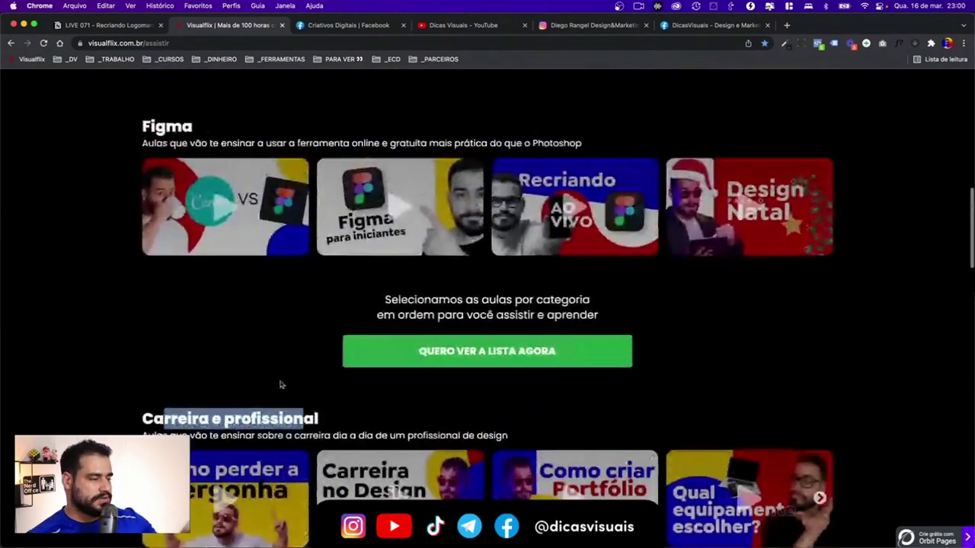
scroll(280, 385, up, 4)
scroll(280, 385, up, 1)
Glance back through the Dicas Visuais YouTube video list
click(449, 27)
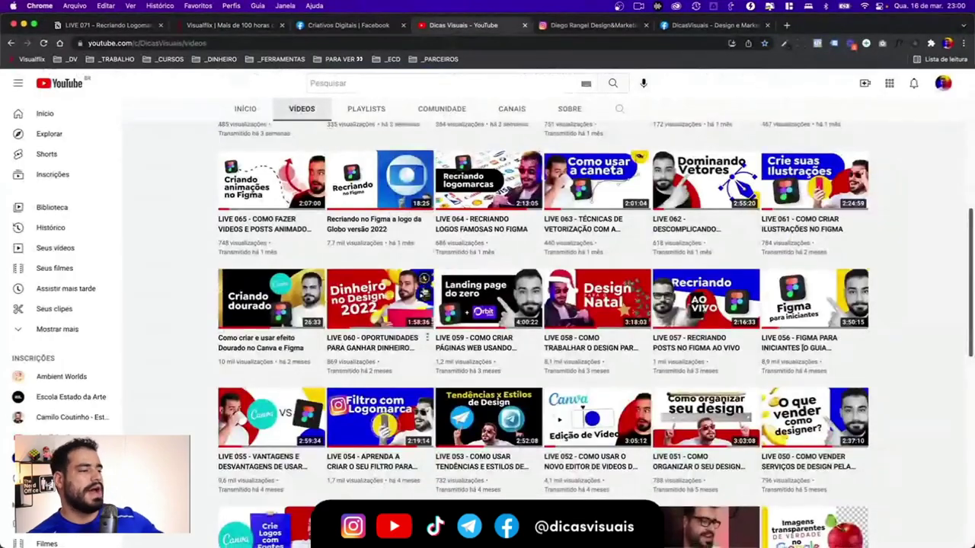
scroll(428, 301, down, 2)
scroll(429, 301, down, 2)
scroll(428, 301, down, 2)
scroll(428, 301, down, 2)
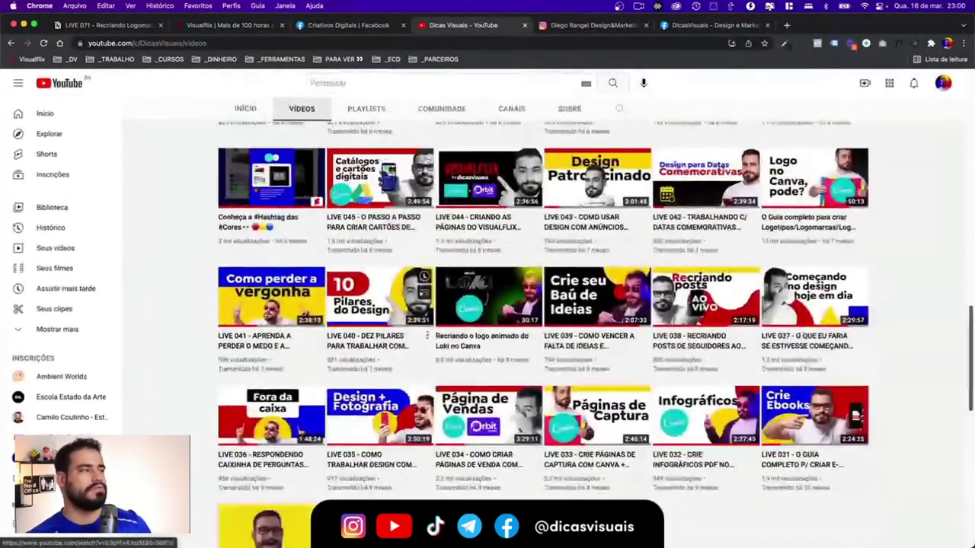
Return to Visualflix and scroll down to the Carreira e profissional and Identidade visual e marca rows
click(232, 25)
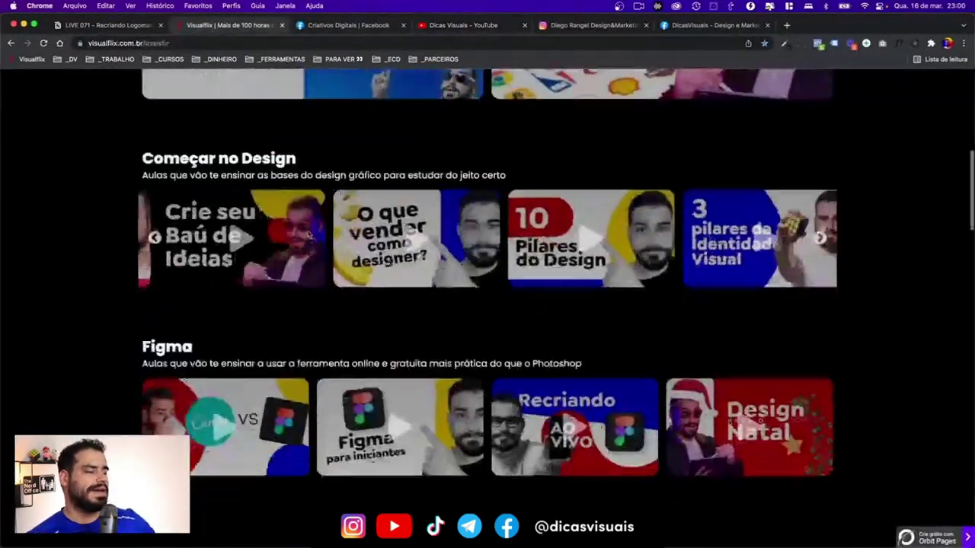
scroll(308, 234, down, 4)
scroll(309, 234, down, 2)
scroll(308, 235, down, 3)
scroll(308, 234, down, 1)
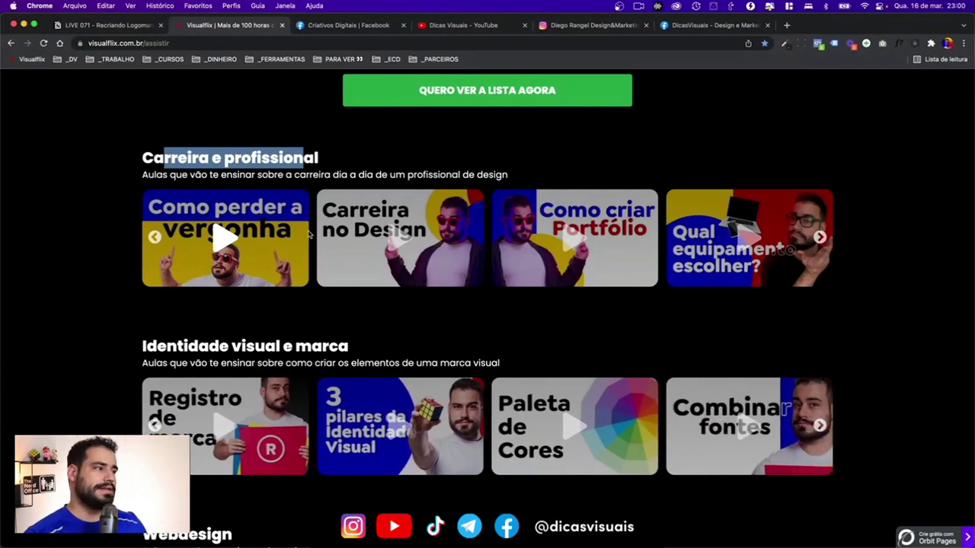
click(903, 163)
key(super+Tab)
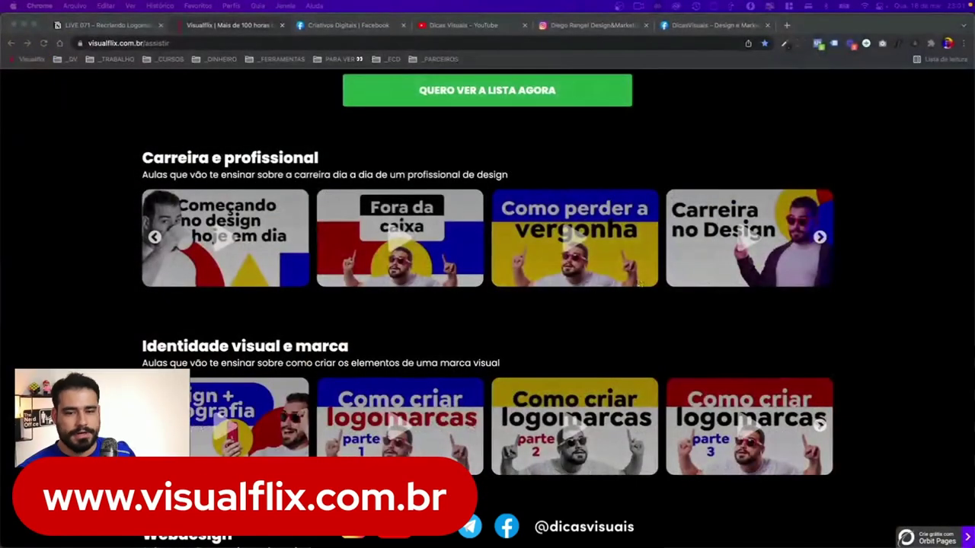
Scroll the Notion page down to the AVISOS list, then swipe over to the Figma desktop
click(86, 25)
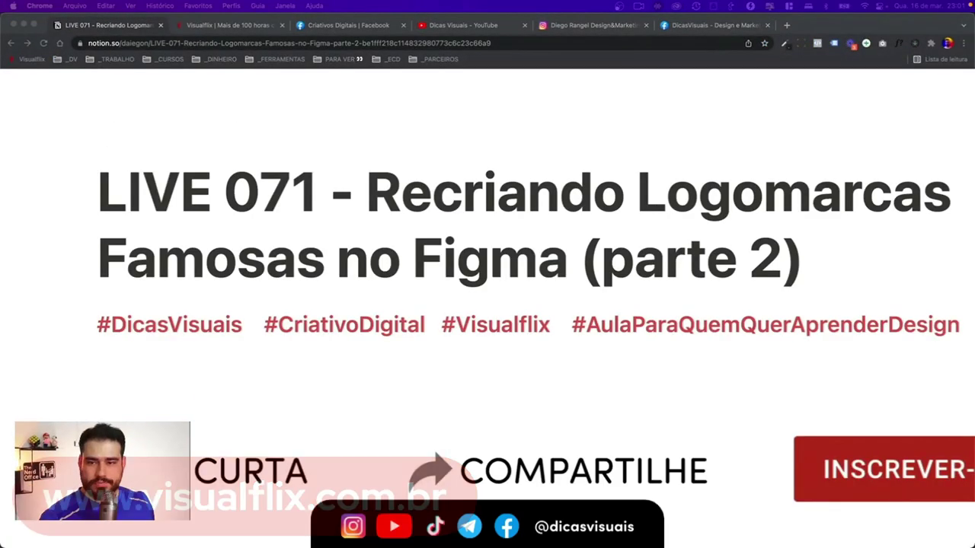
scroll(649, 349, down, 3)
scroll(649, 349, down, 3)
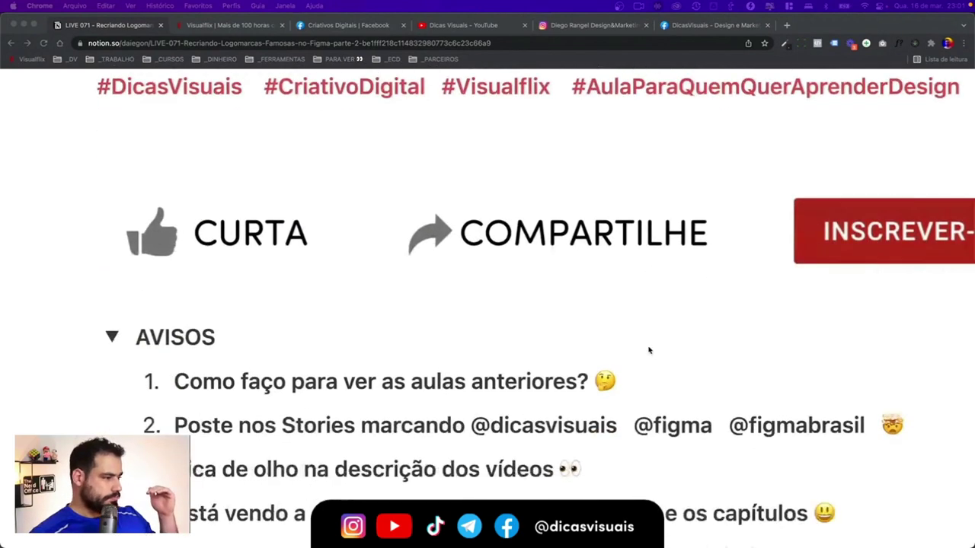
scroll(649, 349, down, 5)
scroll(539, 235, right, 1)
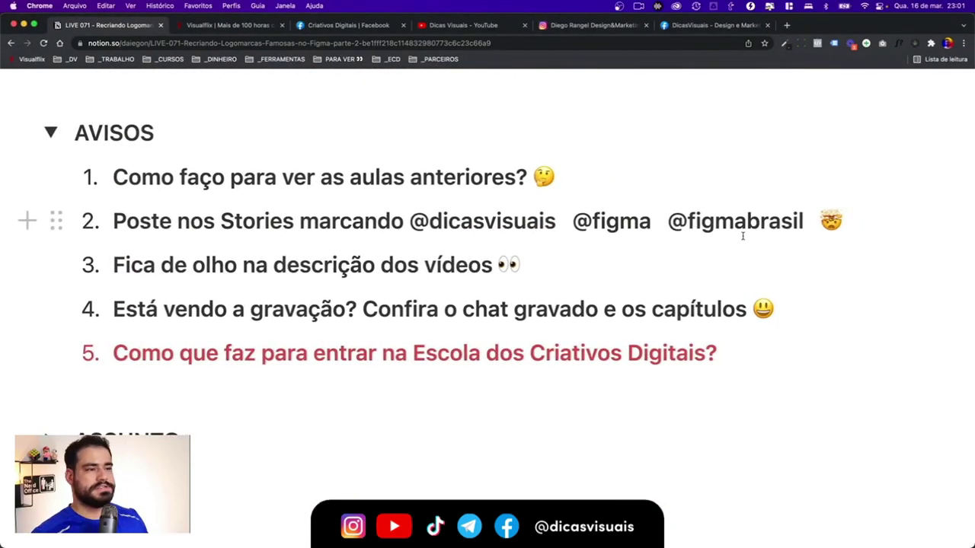
scroll(681, 183, right, 5)
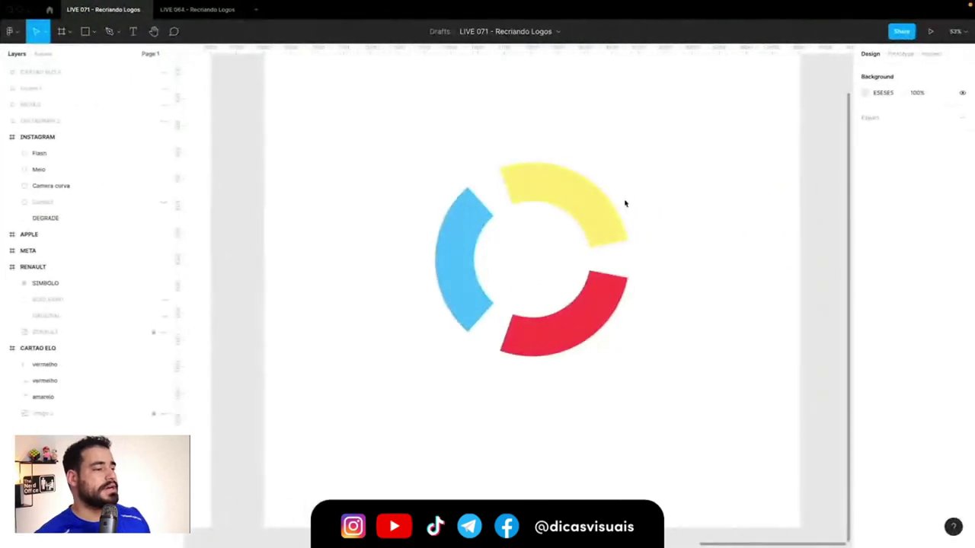
Fit all five logo frames in view with Shift+1 and hide the panels with Ctrl+\
key(shift+1)
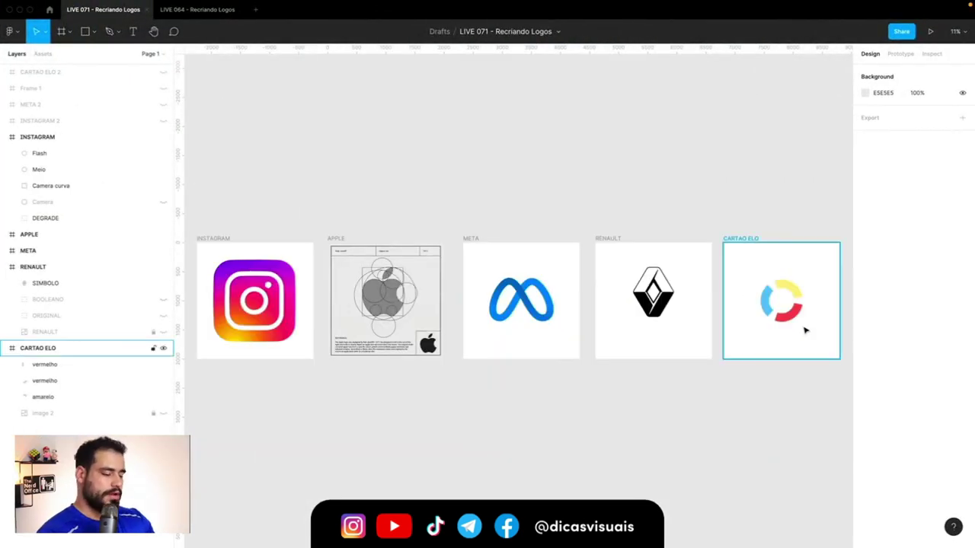
key(ctrl+backslash)
key(shift+1)
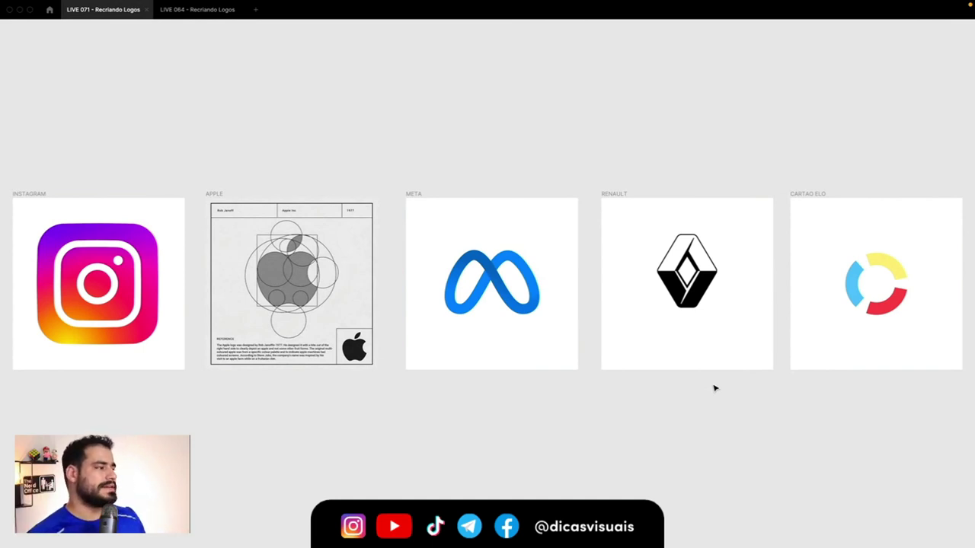
key(ctrl+Left)
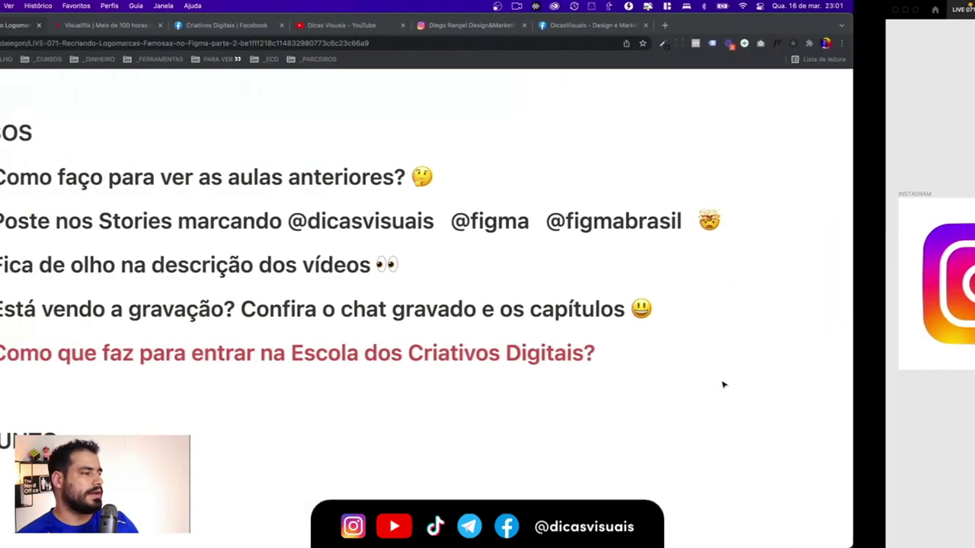
click(638, 222)
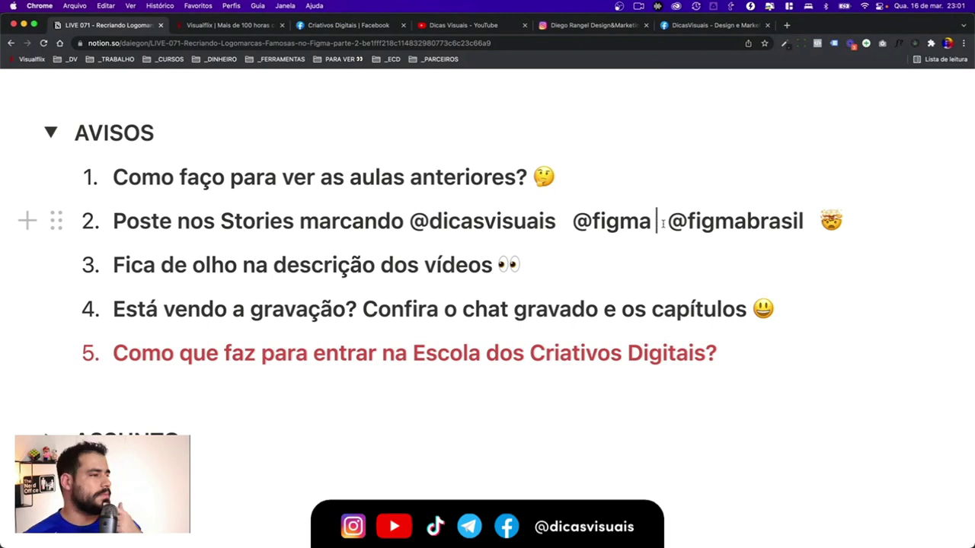
drag(663, 222, 749, 222)
click(747, 222)
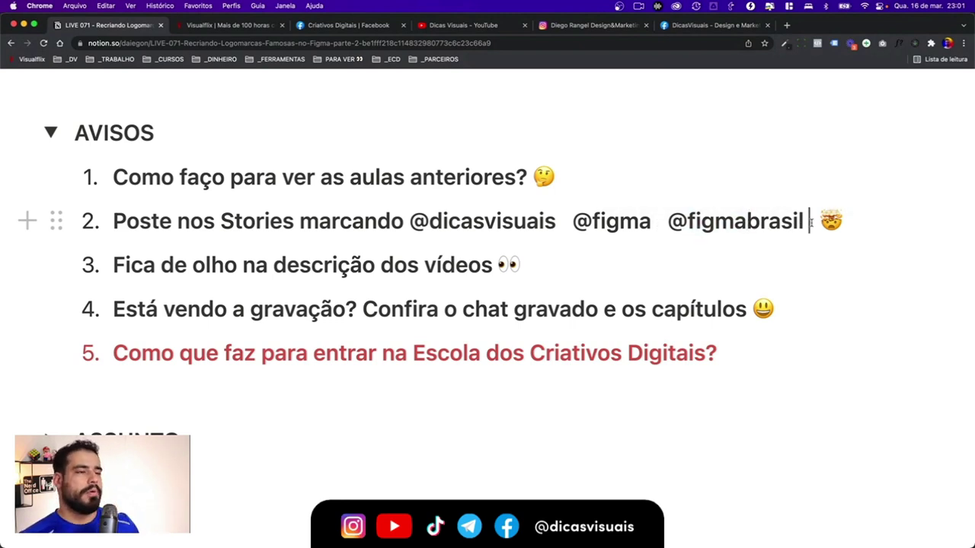
drag(811, 222, 457, 221)
click(566, 222)
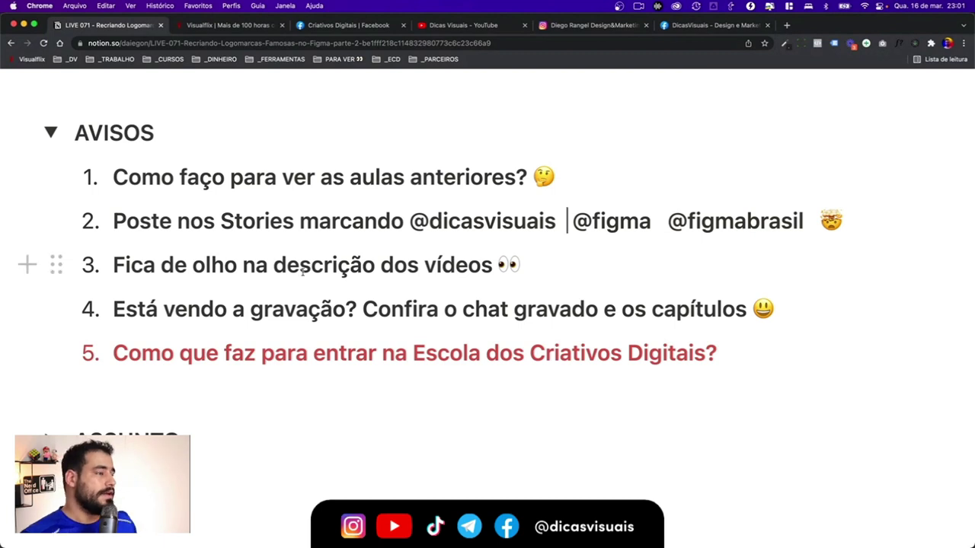
drag(274, 268, 568, 273)
click(579, 272)
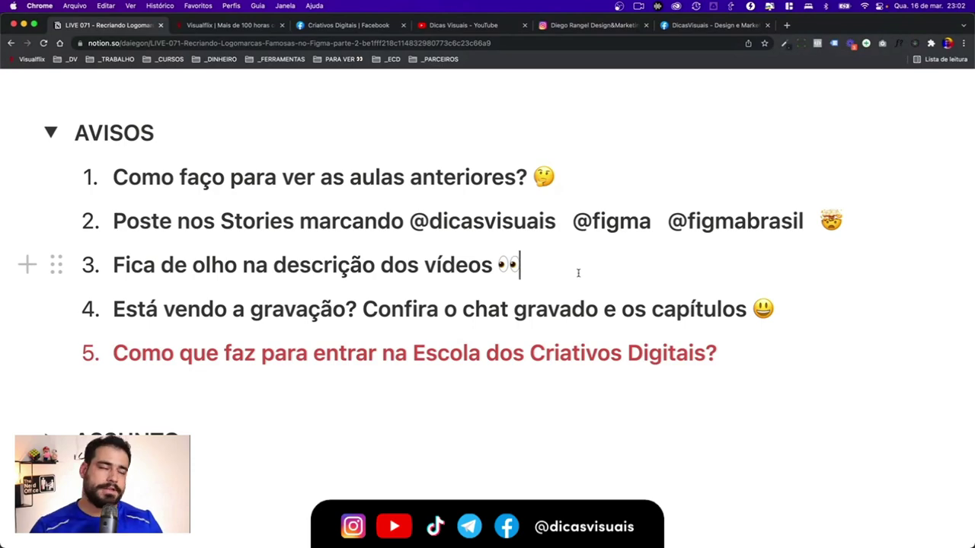
click(467, 25)
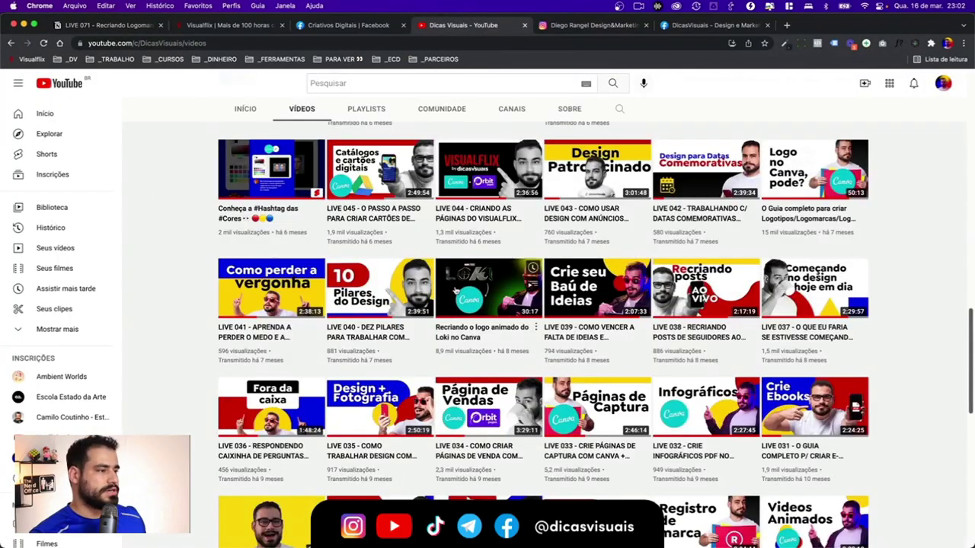
Open the LIVE 068 Freepik video on YouTube
scroll(507, 173, up, 3)
scroll(533, 198, up, 3)
scroll(579, 213, up, 3)
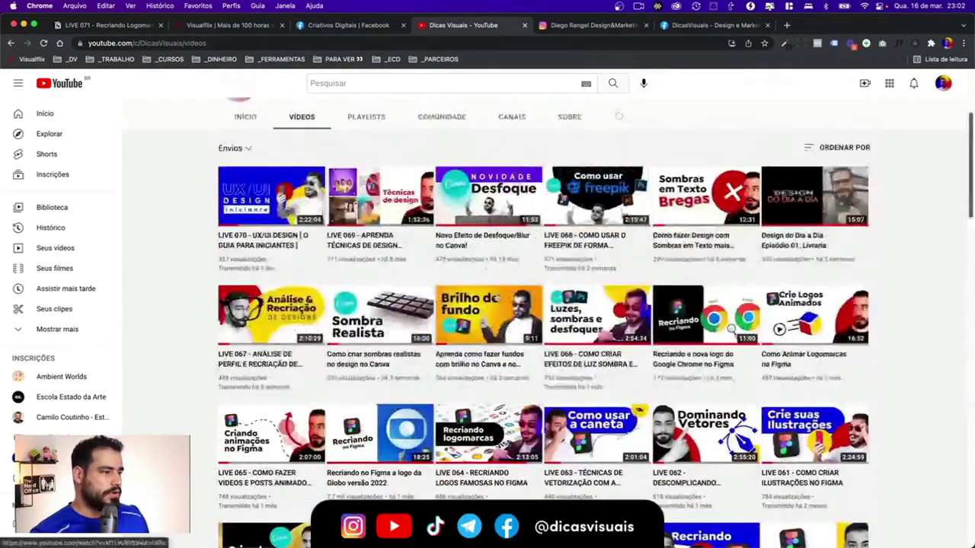
mouse_move(597, 196)
click(595, 220)
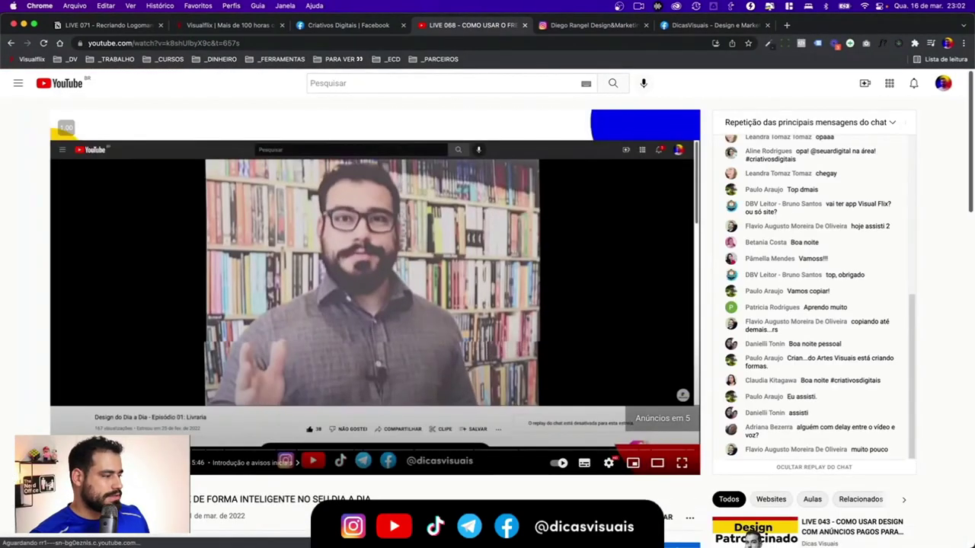
scroll(379, 403, down, 3)
scroll(379, 404, down, 3)
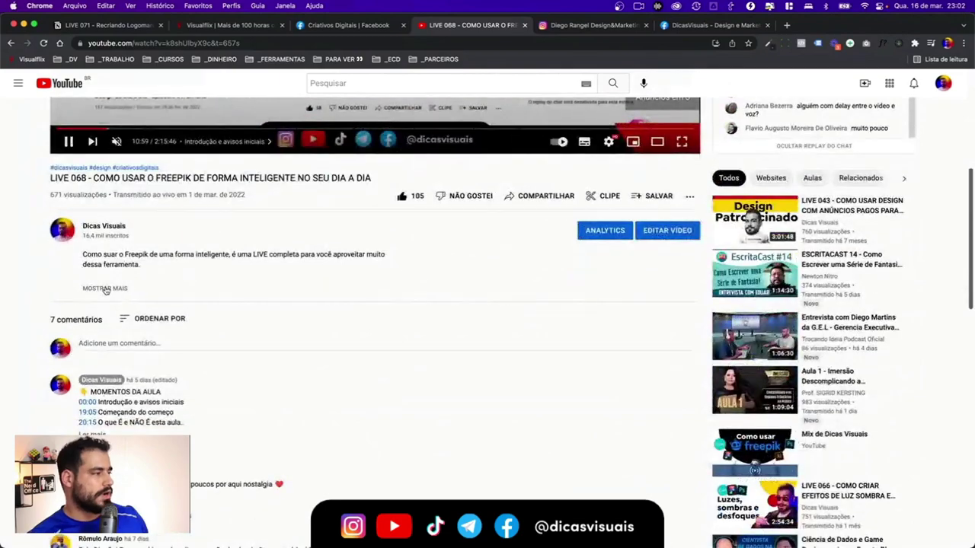
Expand the video description and scroll through its timestamps
click(104, 289)
scroll(136, 315, down, 3)
scroll(139, 290, down, 2)
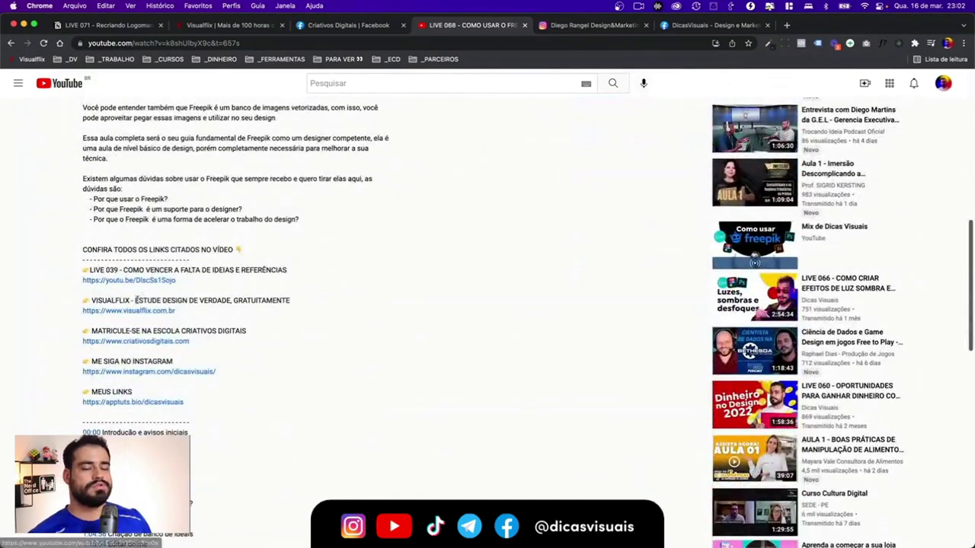
scroll(114, 305, down, 2)
scroll(99, 316, down, 2)
scroll(106, 315, down, 3)
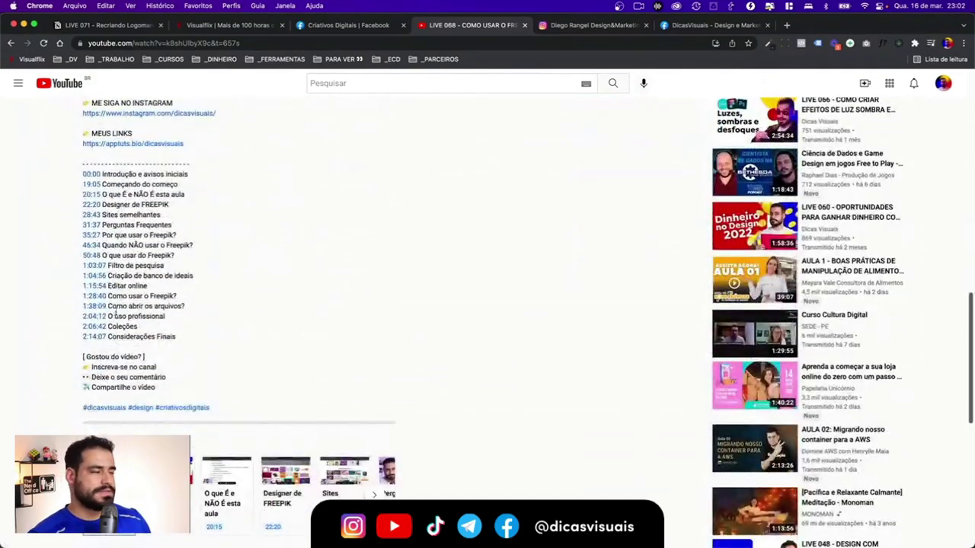
scroll(95, 292, up, 5)
scroll(79, 291, left, 3)
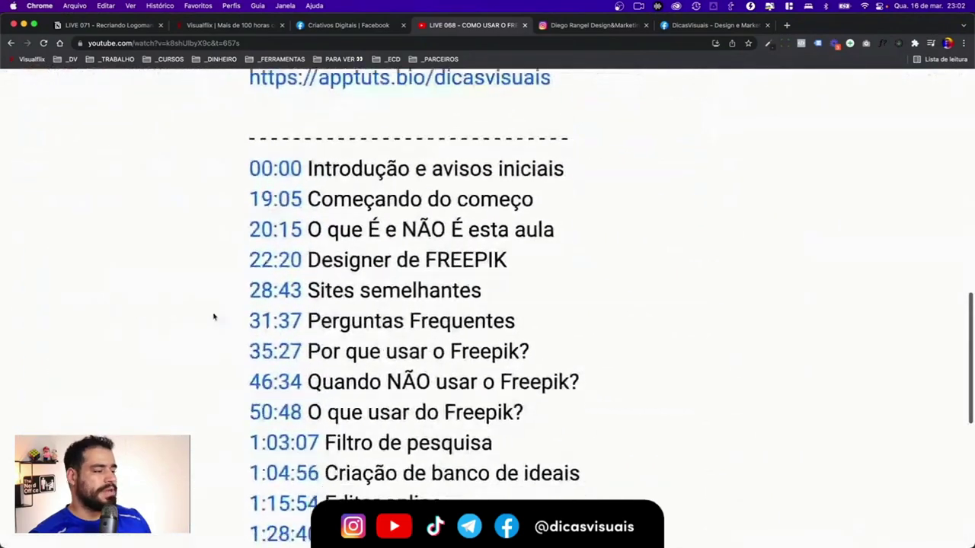
scroll(214, 318, down, 5)
scroll(213, 318, up, 1)
scroll(213, 318, up, 3)
scroll(213, 317, up, 2)
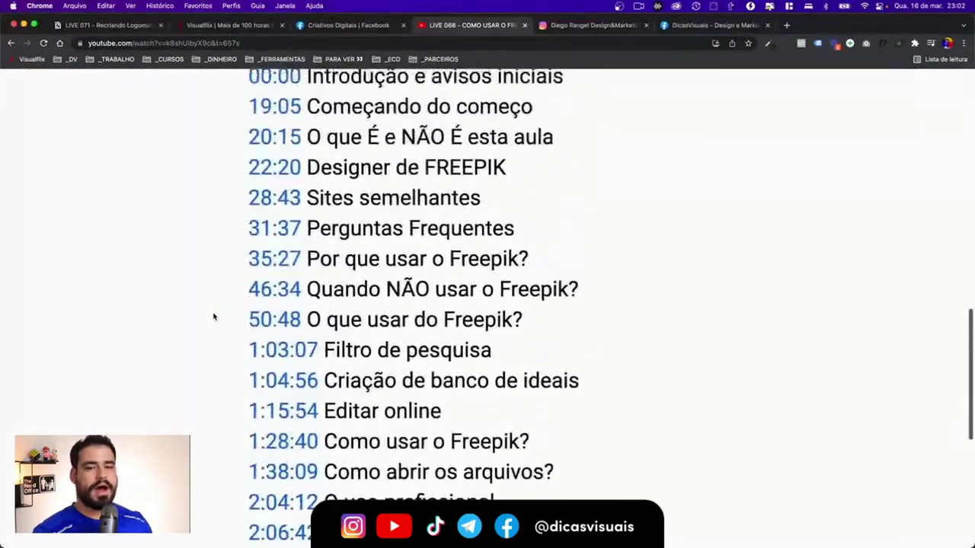
scroll(213, 317, up, 2)
scroll(213, 317, up, 3)
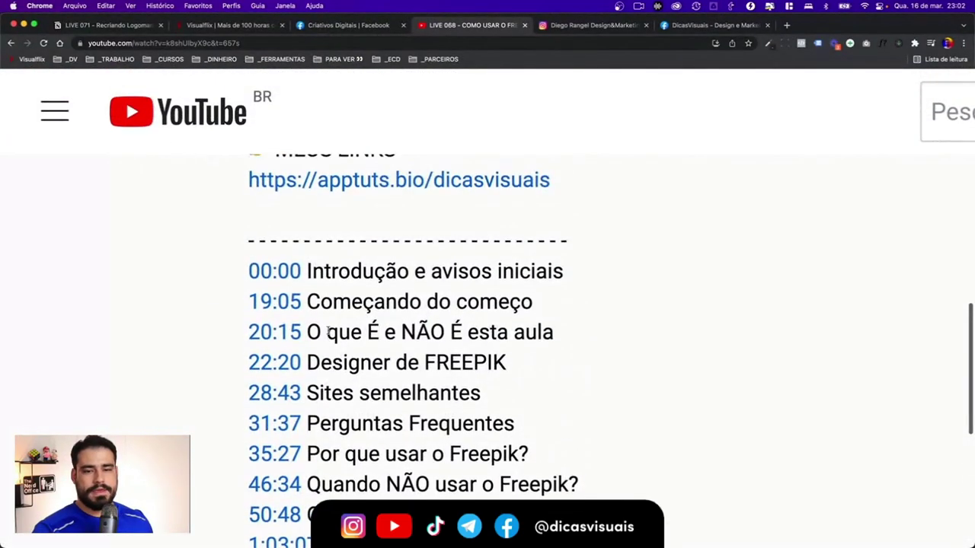
scroll(327, 331, down, 5)
scroll(312, 305, down, 3)
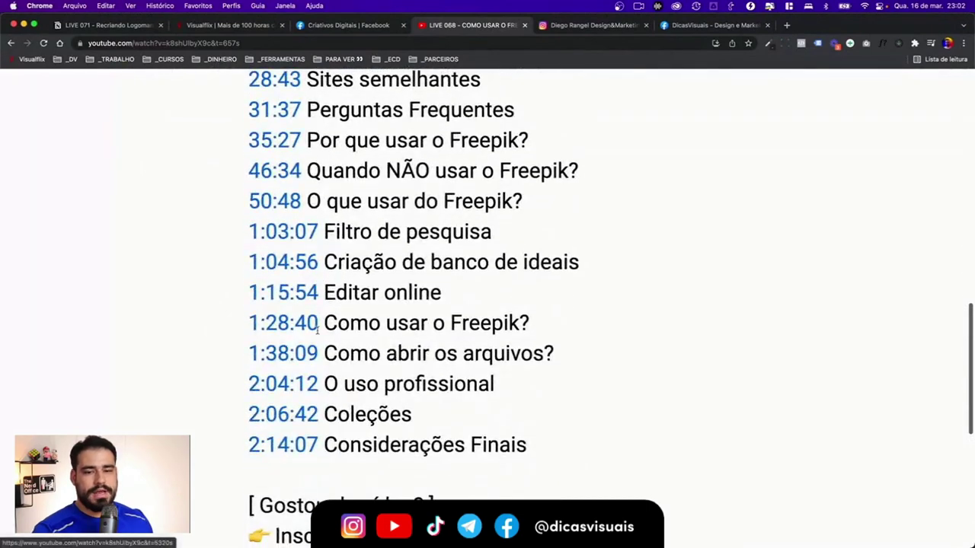
In Notion, briefly highlight the recorded-chat text and 'gravado' in notice 4
click(110, 25)
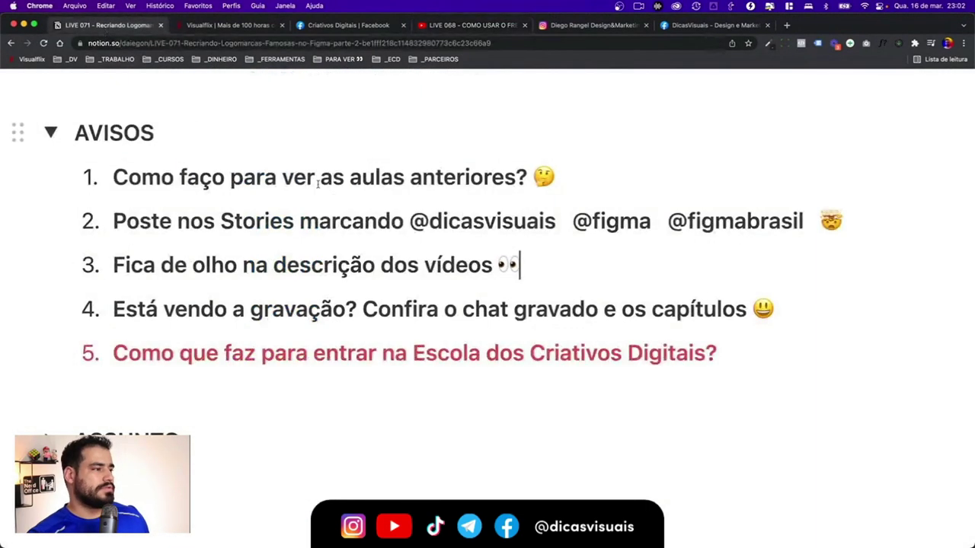
drag(321, 308, 547, 308)
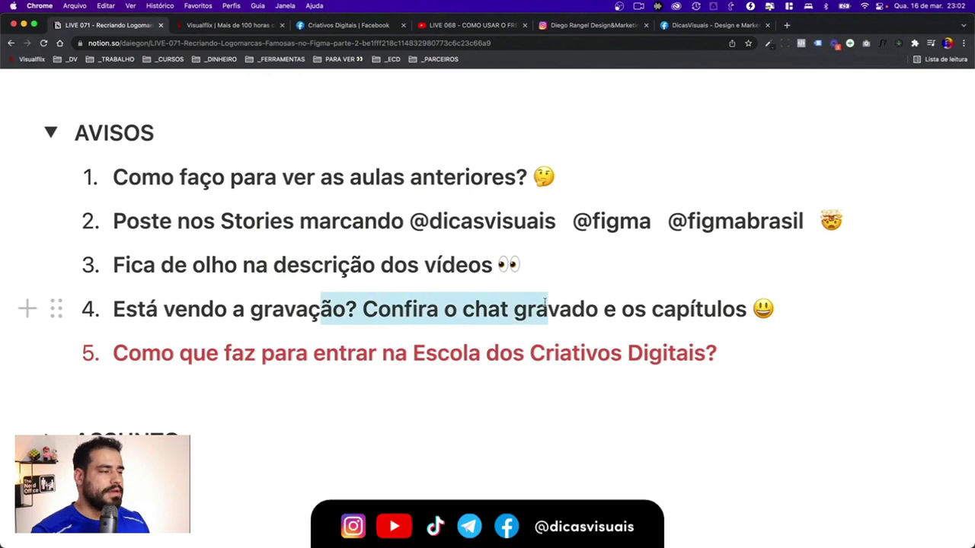
click(547, 309)
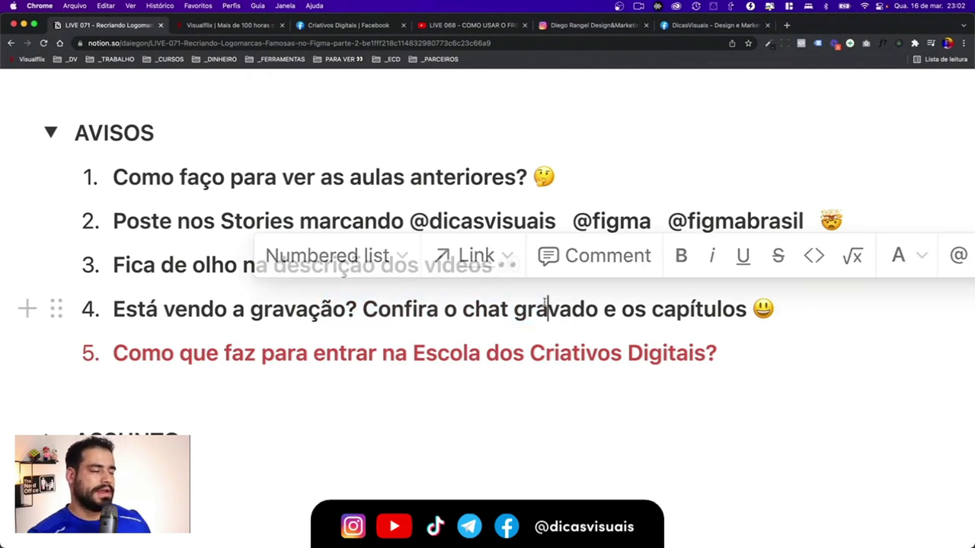
drag(512, 309, 601, 310)
click(601, 311)
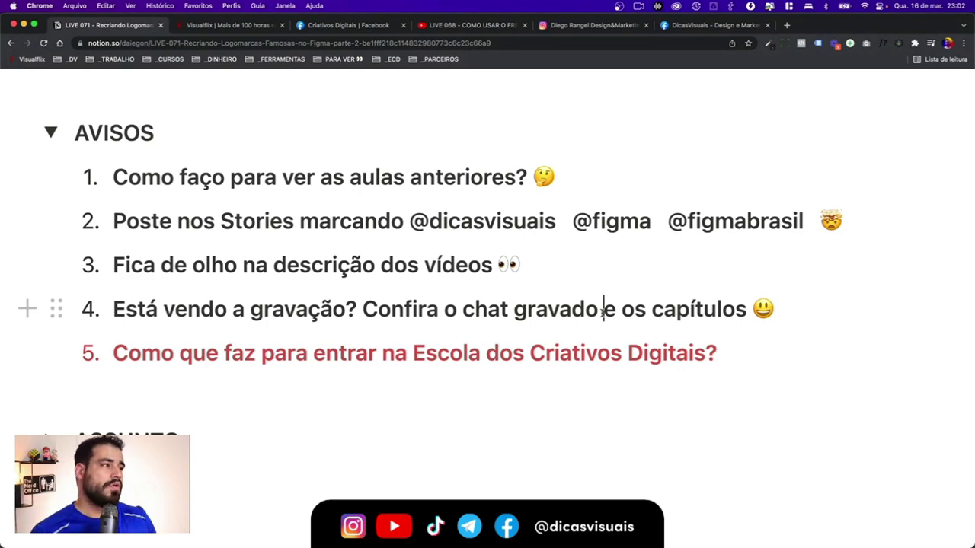
Return to the LIVE 068 video with the page zoom reset to normal
click(461, 28)
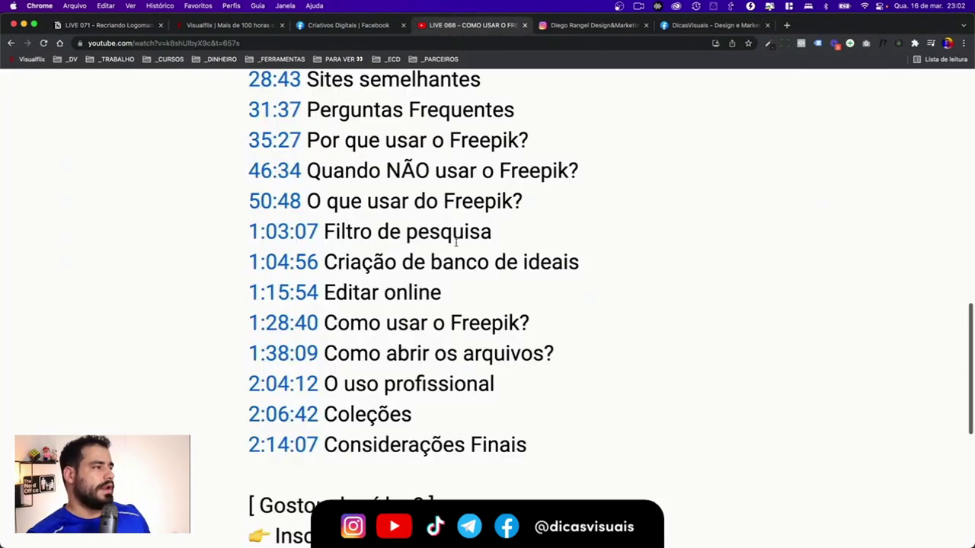
key(super+0)
scroll(391, 248, up, 5)
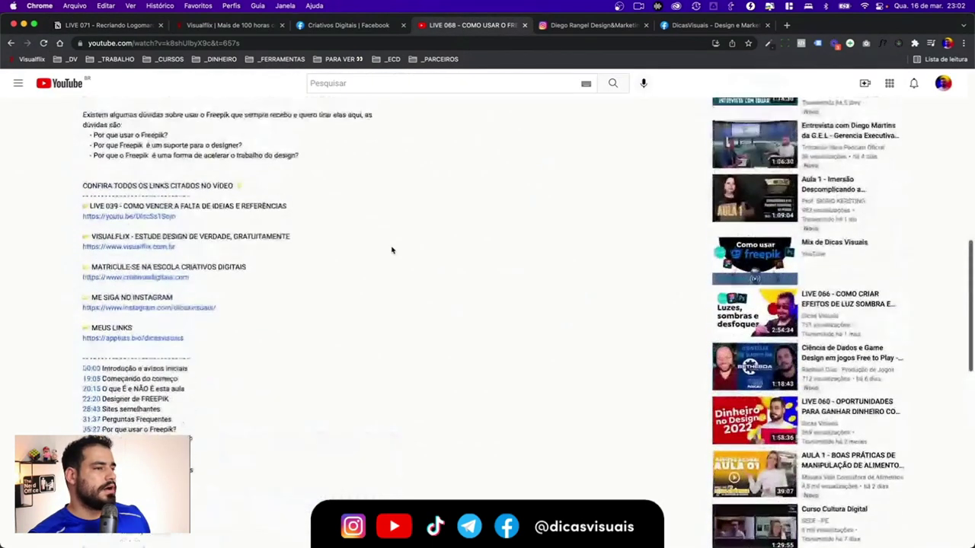
scroll(392, 250, up, 3)
scroll(392, 250, up, 6)
scroll(426, 267, up, 3)
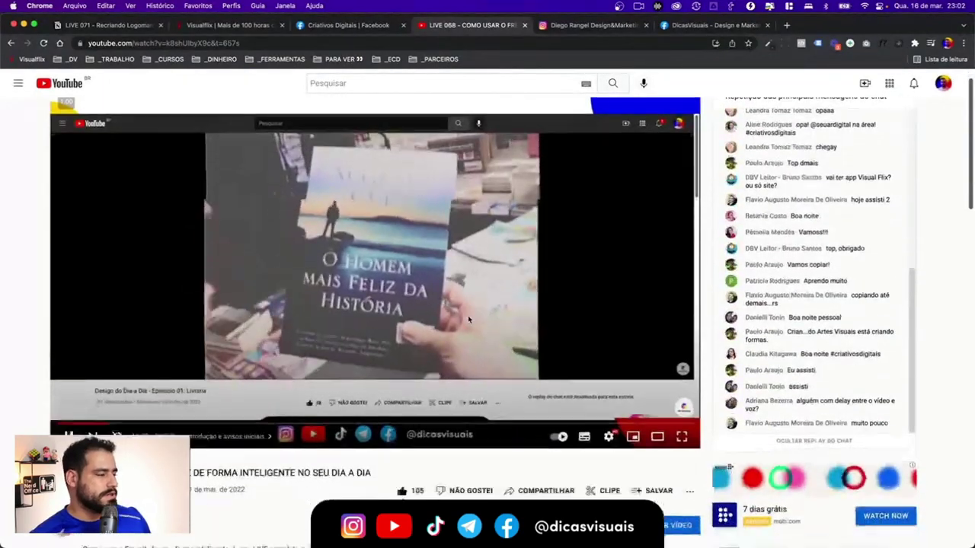
scroll(470, 305, down, 2)
Skip the video ahead to about 56 minutes, then 'Como abrir os arquivos?' and Figma design parts
click(239, 402)
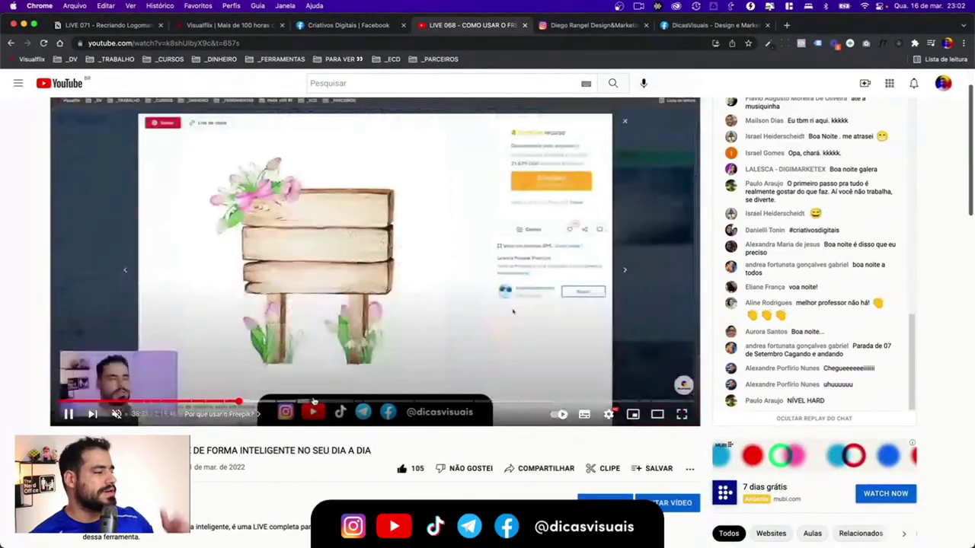
click(320, 402)
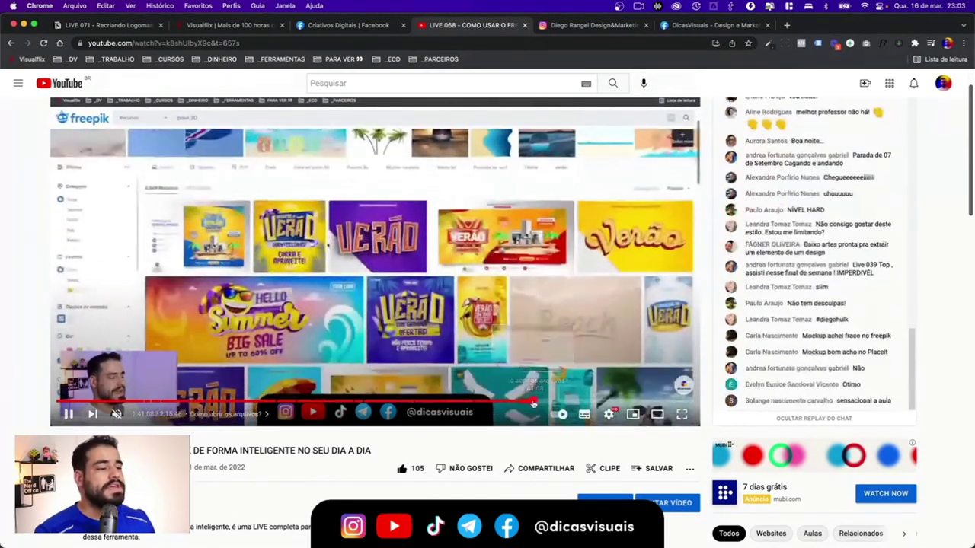
click(531, 404)
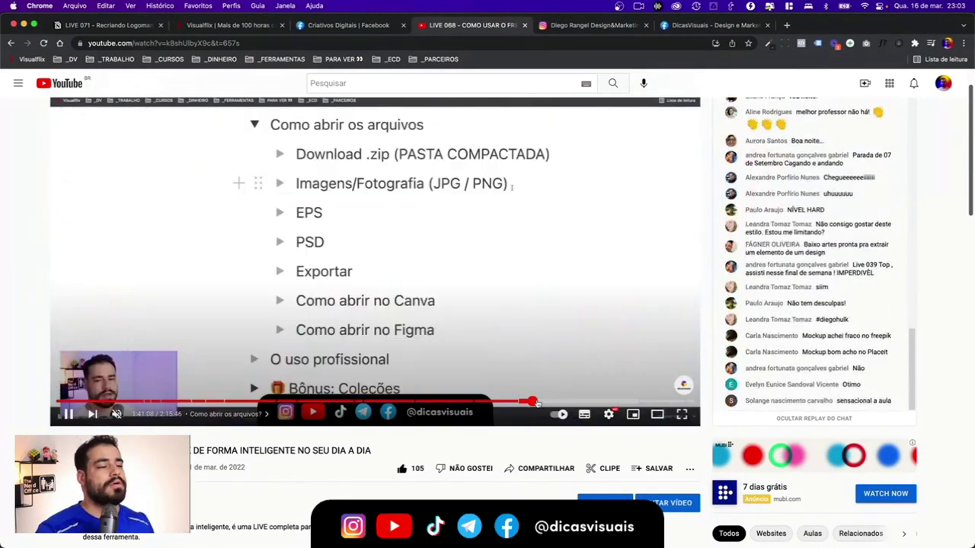
click(547, 404)
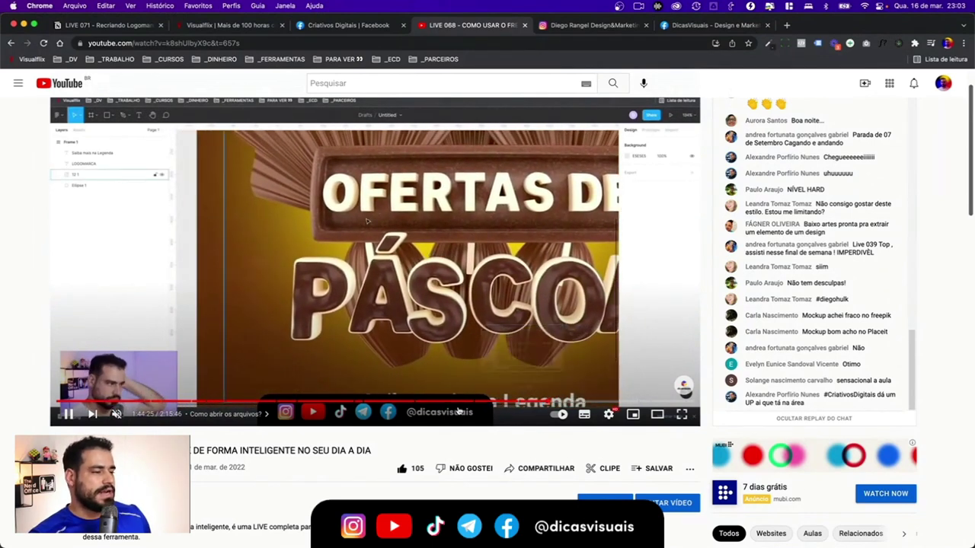
Jump to the 'Como abrir os arquivos?' chapter from the chapter list, then return to Notion
click(228, 414)
click(822, 305)
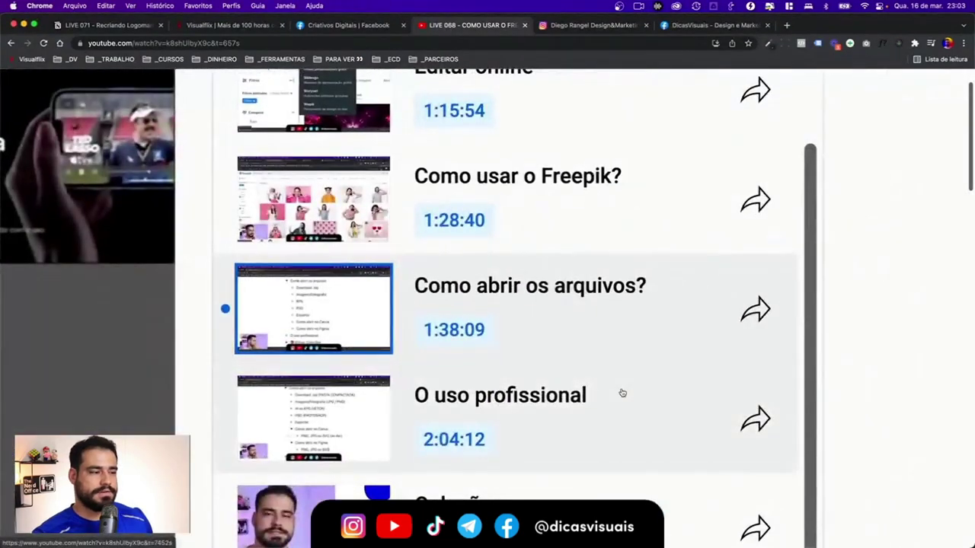
scroll(849, 360, down, 1)
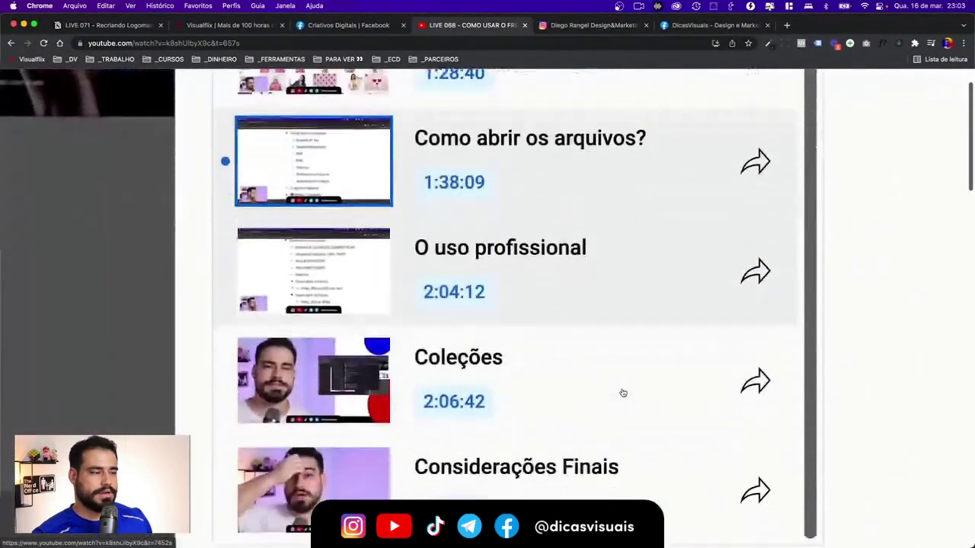
scroll(623, 393, up, 2)
scroll(801, 365, up, 3)
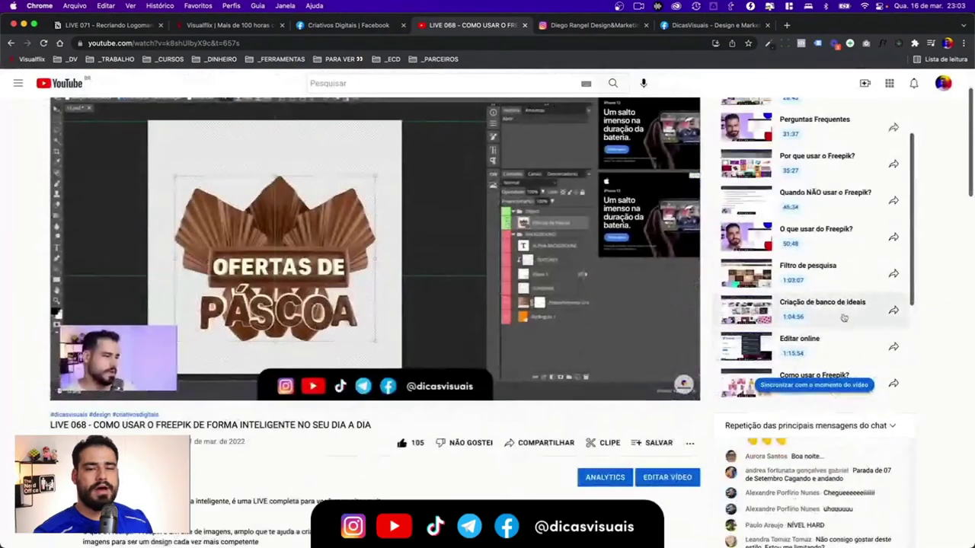
scroll(838, 312, up, 3)
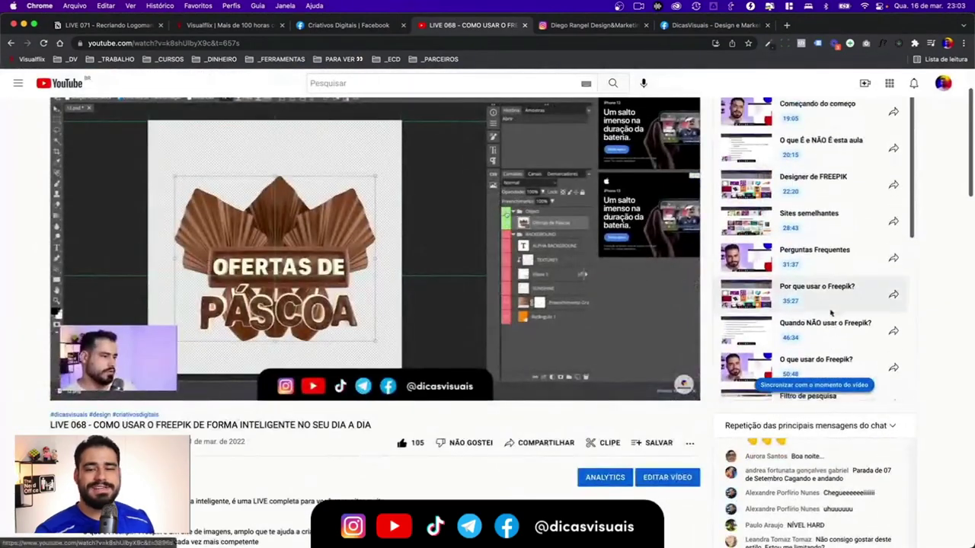
scroll(922, 285, up, 2)
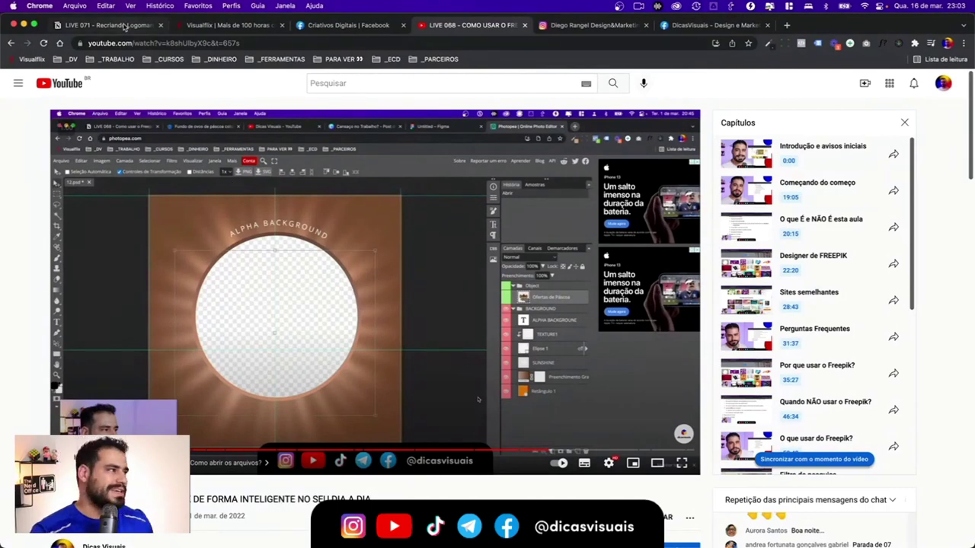
click(124, 25)
Briefly select notice 4's text, then switch to the dicasvisuais Instagram profile
drag(814, 302, 160, 304)
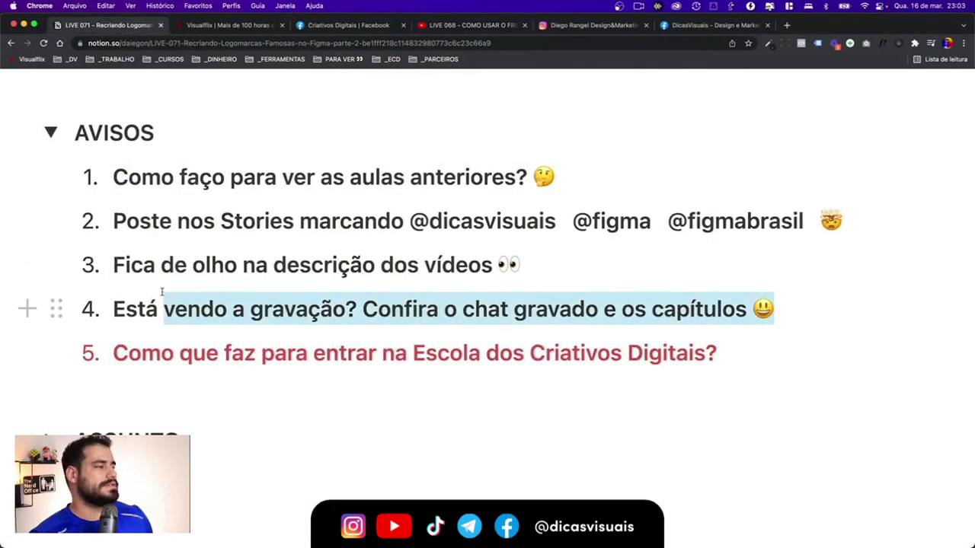
click(158, 297)
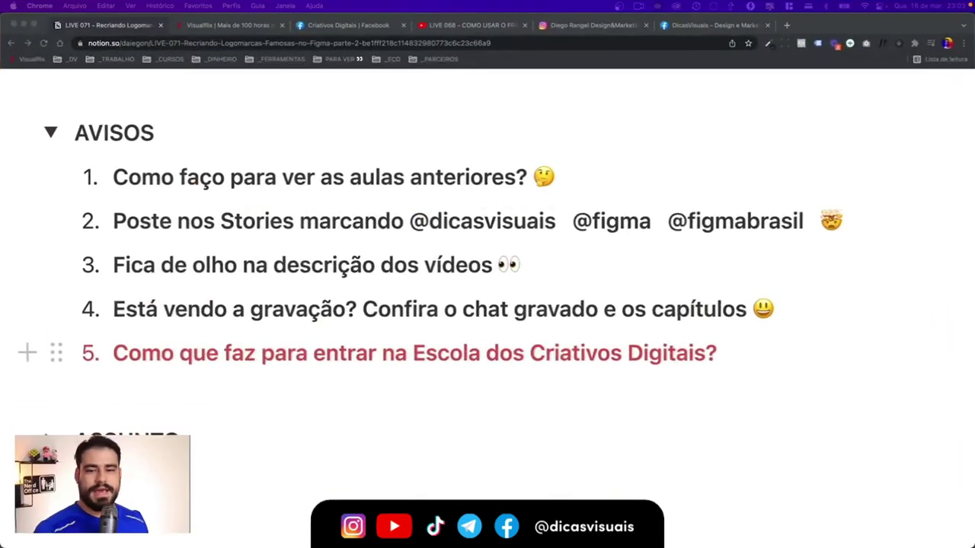
click(597, 27)
Scroll through the dicasvisuais Instagram profile's posts grid
scroll(557, 215, down, 2)
scroll(558, 215, down, 3)
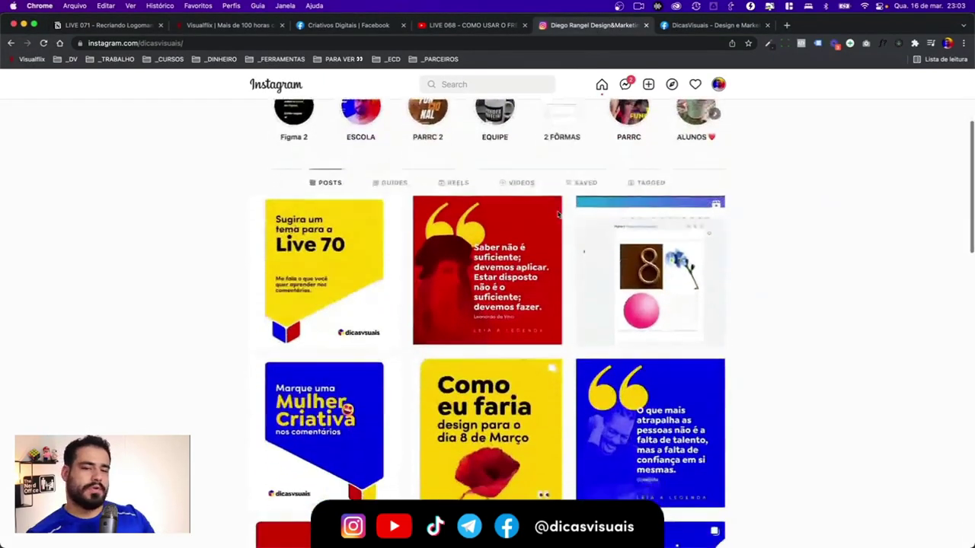
scroll(558, 215, down, 4)
scroll(557, 214, down, 3)
scroll(557, 214, up, 10)
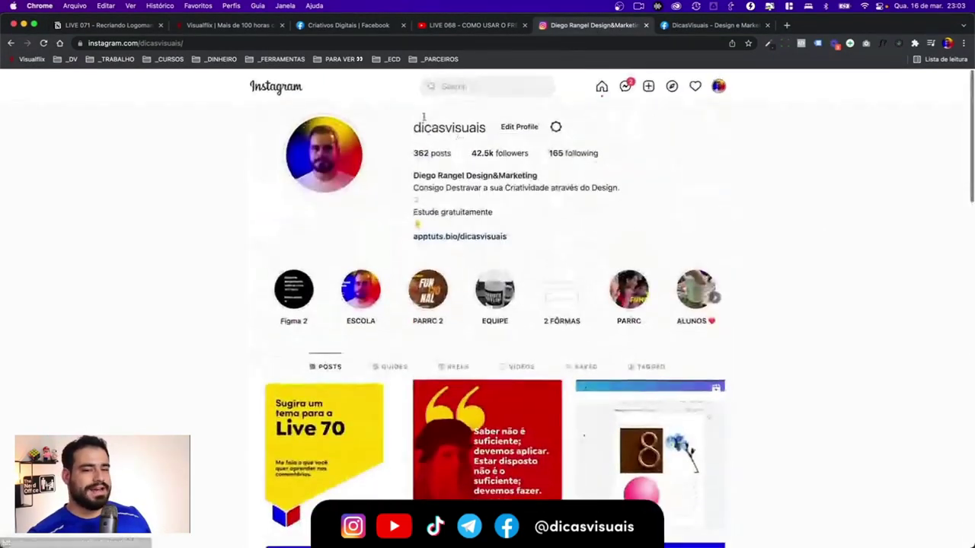
scroll(440, 131, up, 5)
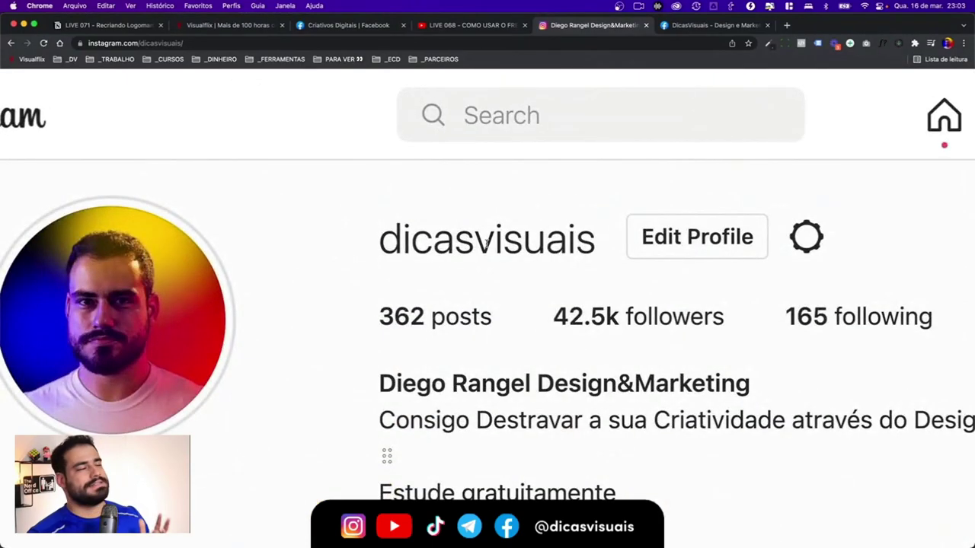
scroll(486, 243, down, 5)
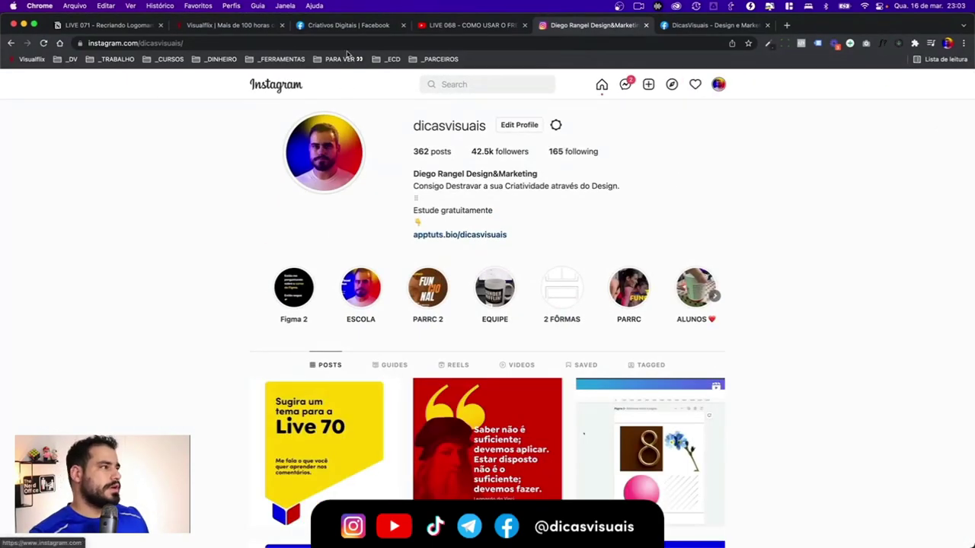
Check the Criativos Digitais Facebook group and inbox, then play the Instagram profile's stories
click(383, 27)
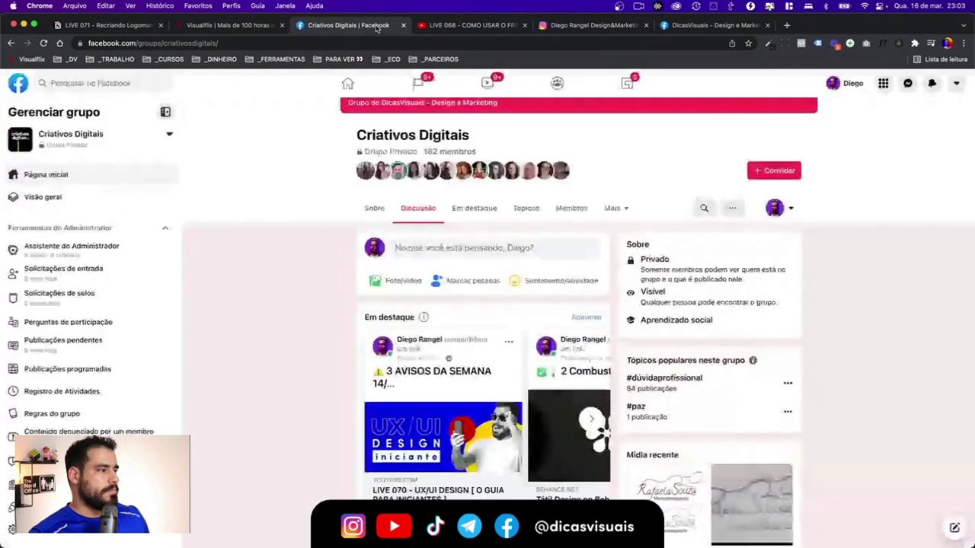
click(682, 29)
scroll(150, 251, down, 5)
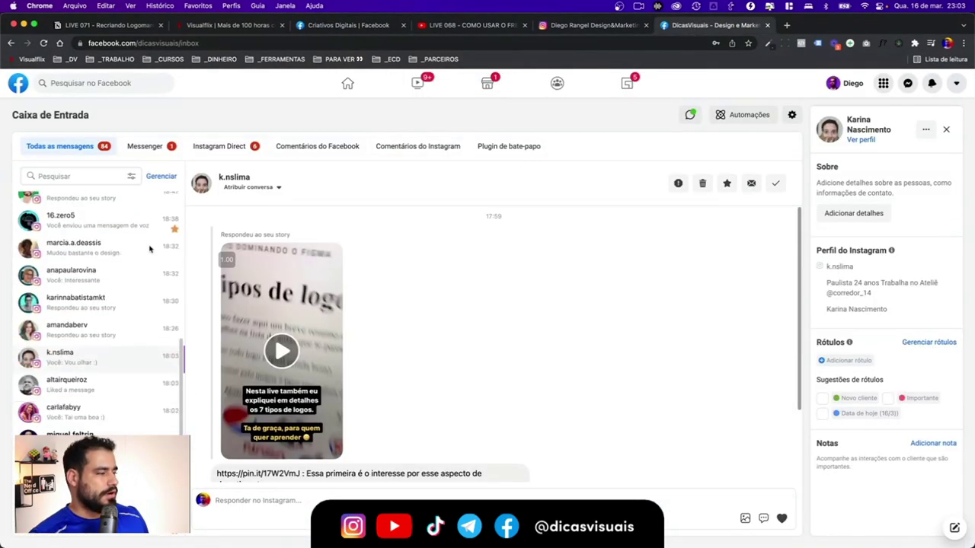
scroll(146, 251, down, 2)
scroll(144, 267, up, 3)
scroll(130, 315, down, 1)
scroll(148, 254, down, 3)
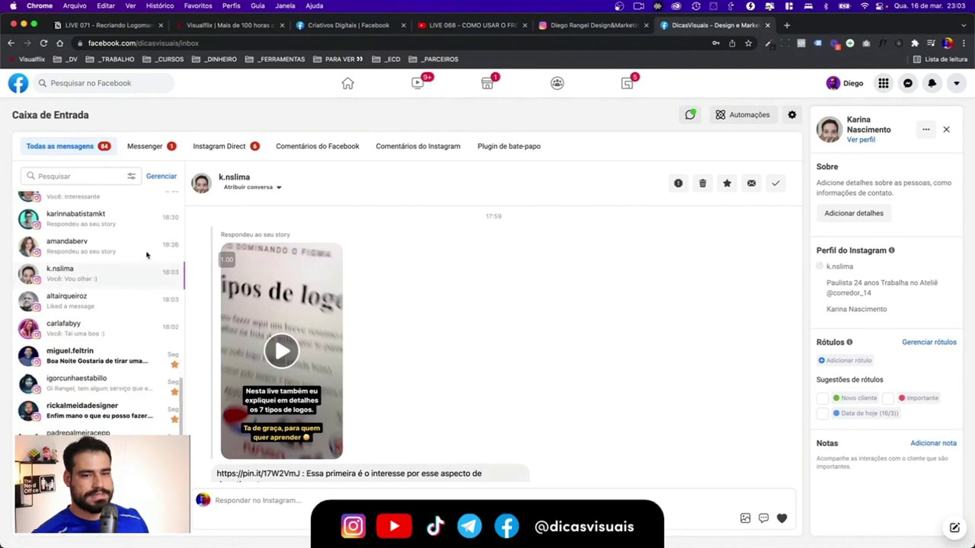
scroll(160, 261, up, 2)
scroll(97, 244, up, 1)
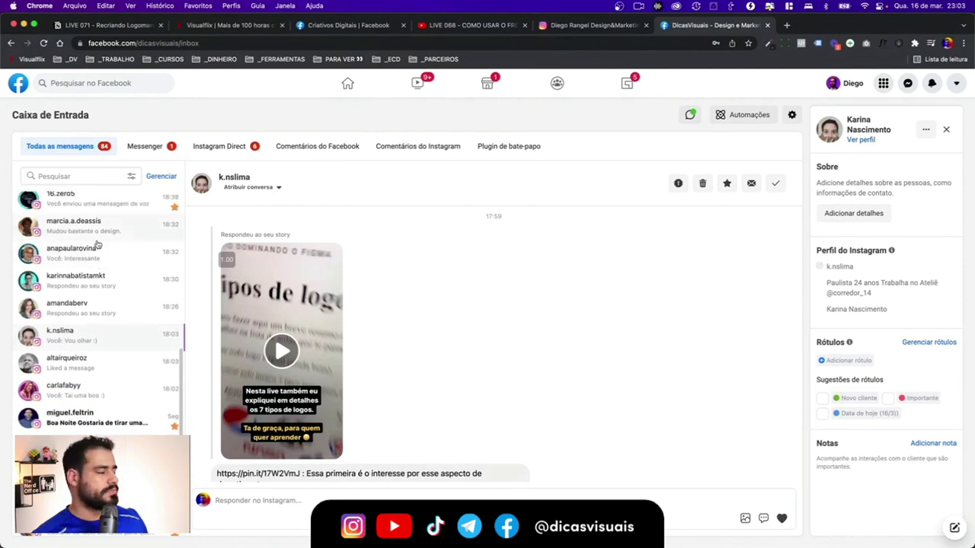
click(586, 25)
click(347, 157)
Step through the mesh-gradient, golden-ratio, Meta and brand-logo slides, then close stories for Notion
click(630, 309)
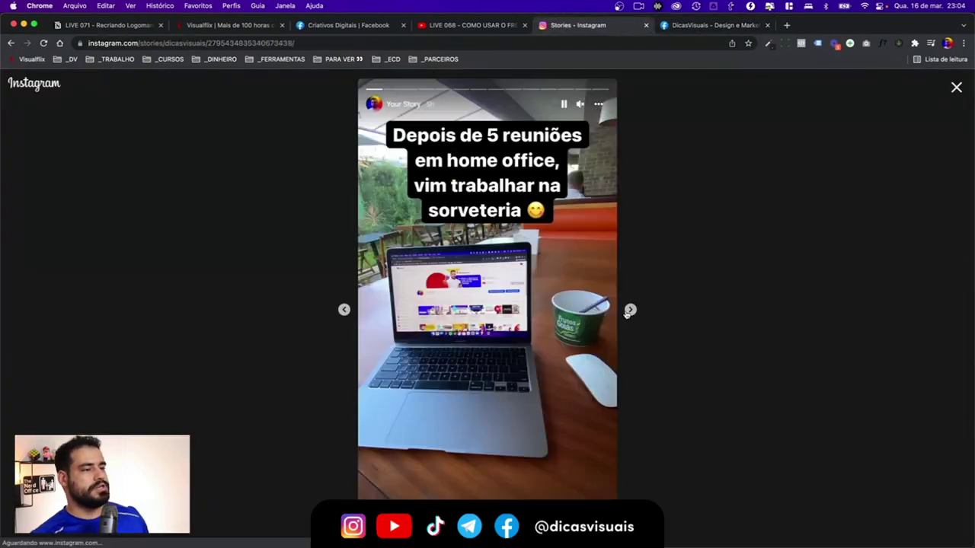
click(630, 310)
click(630, 310)
click(630, 310)
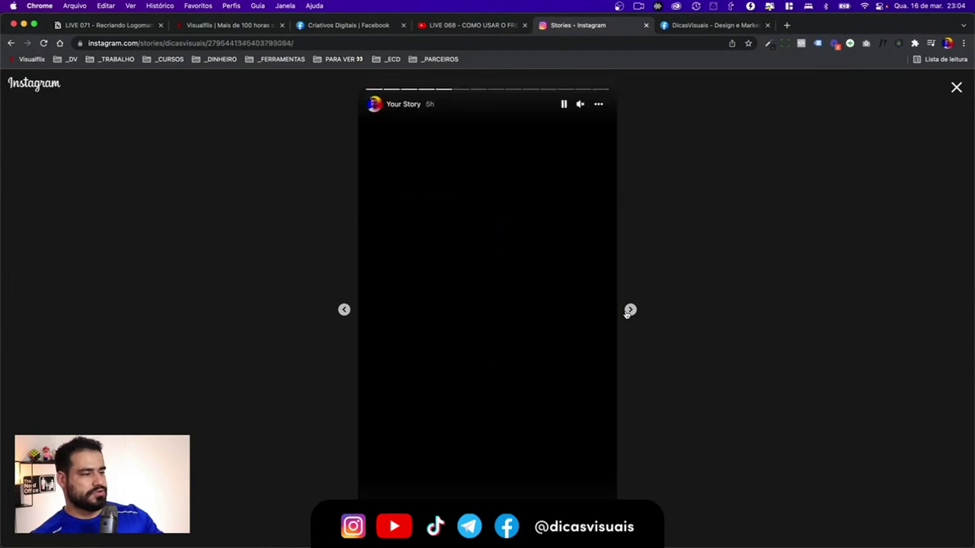
click(627, 312)
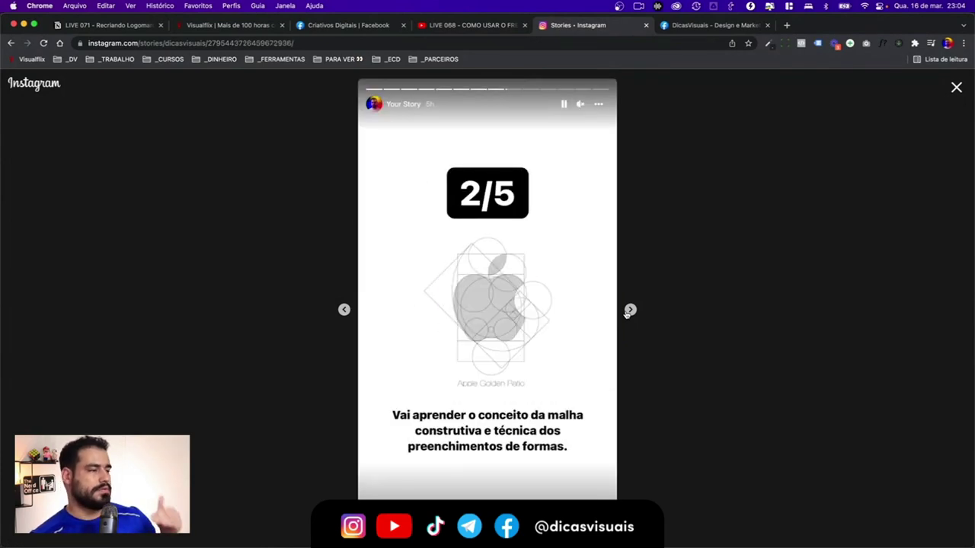
click(345, 311)
click(629, 311)
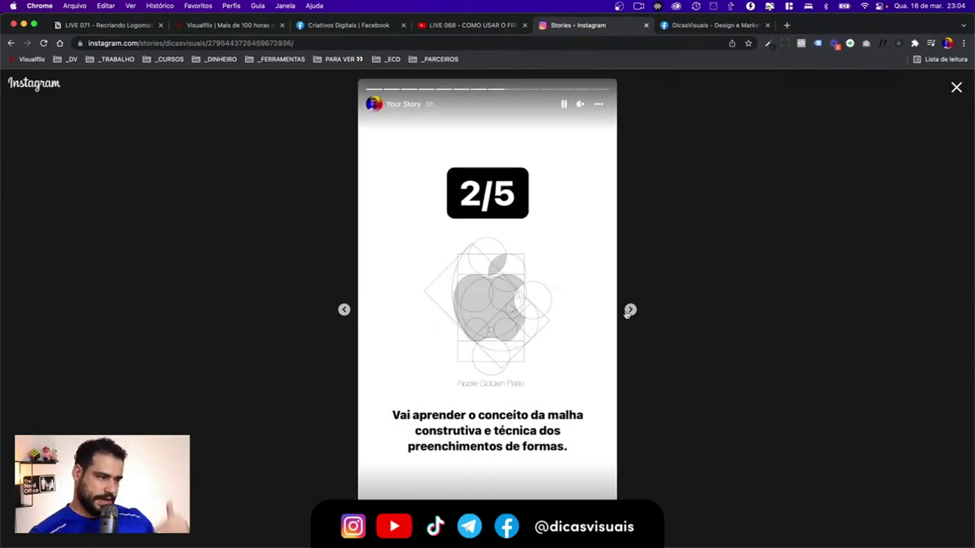
click(627, 312)
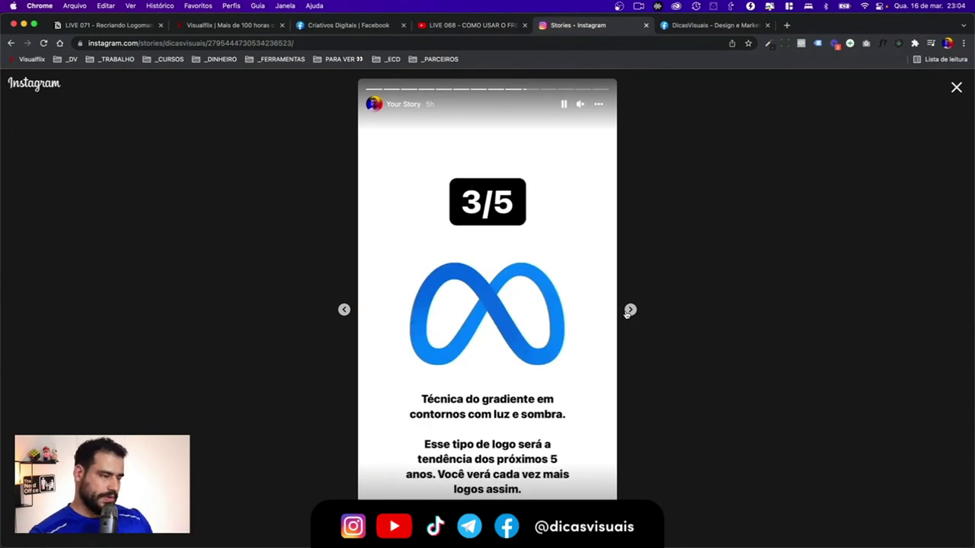
click(626, 313)
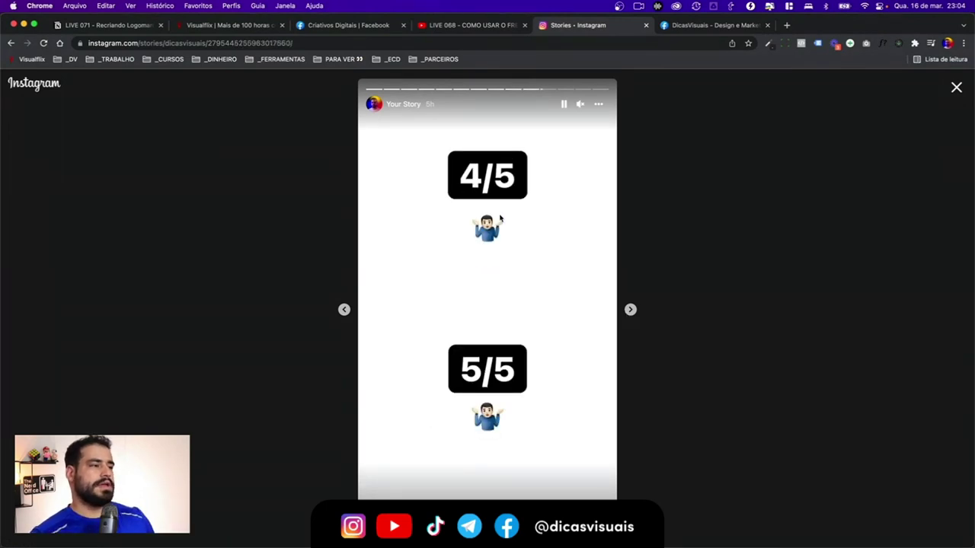
click(633, 311)
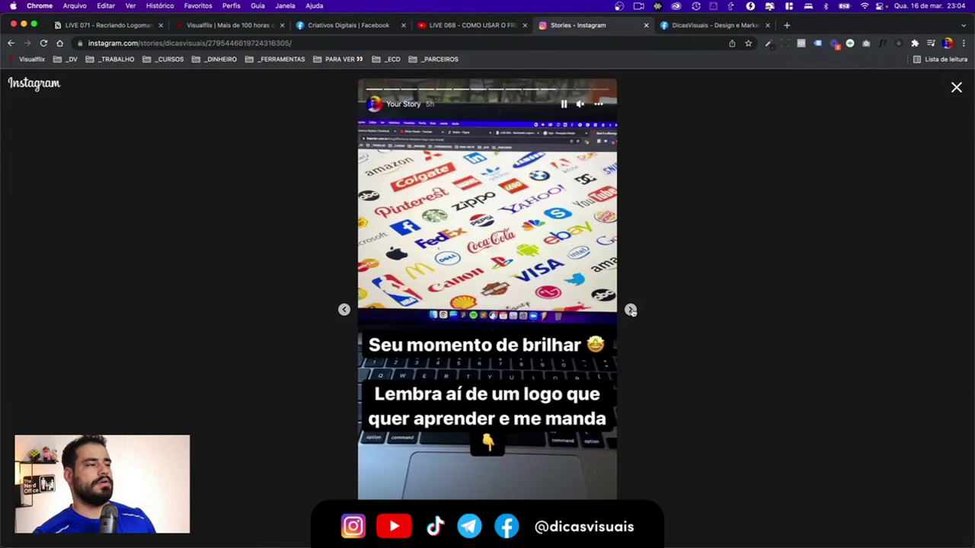
click(957, 87)
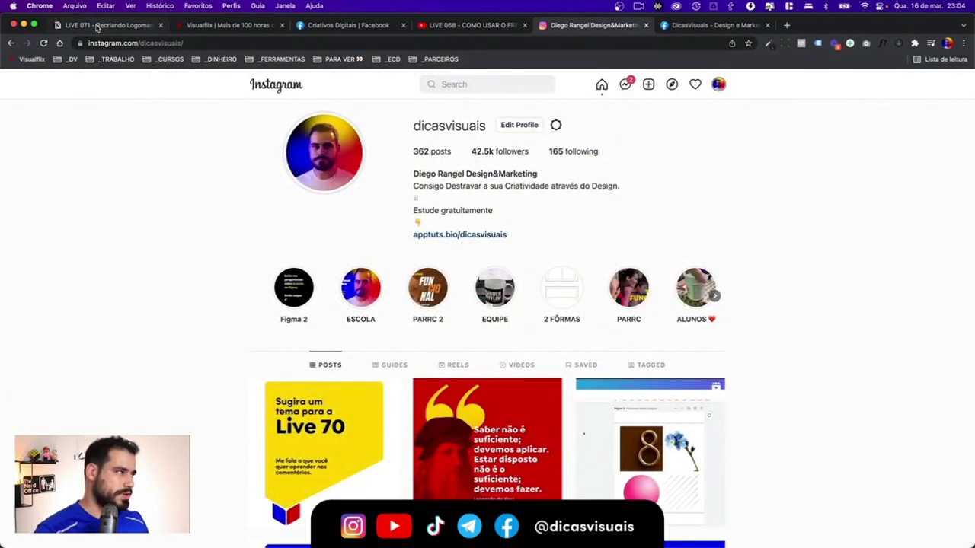
click(97, 26)
Scroll the Notion AVISOS list, then switch to the Criativos Digitais Facebook group
scroll(394, 340, down, 2)
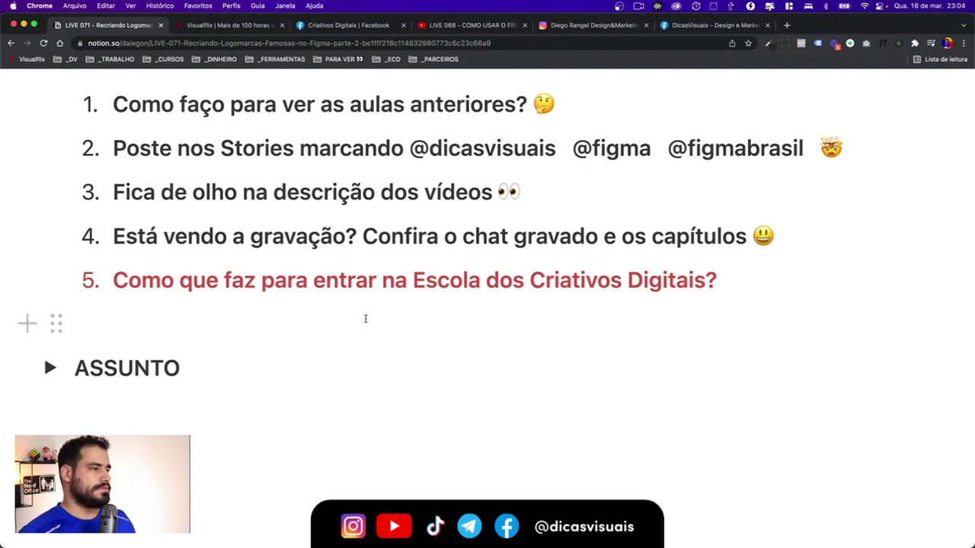
click(350, 29)
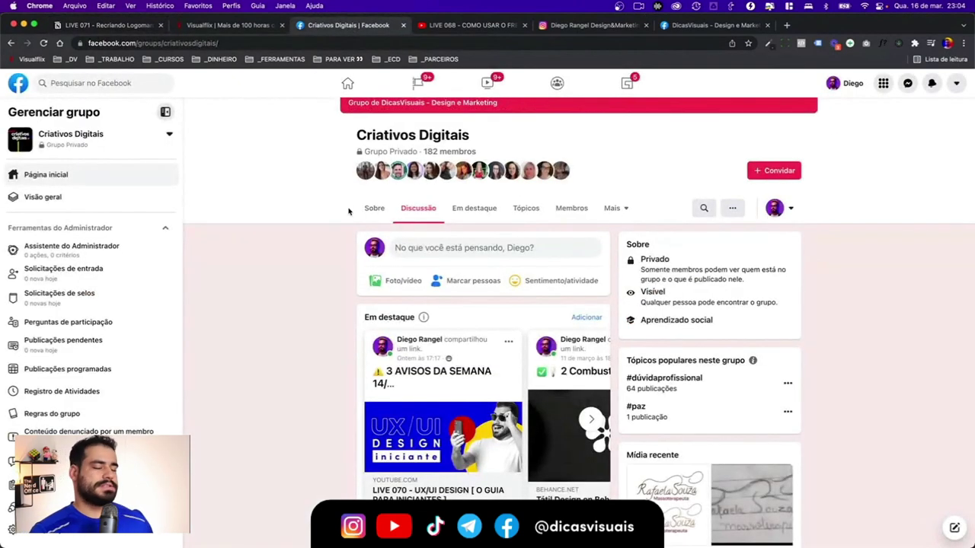
Scroll down the Criativos Digitais group feed and back up, then return to the LIVE 071 Notion page
scroll(349, 211, up, 3)
scroll(350, 211, down, 2)
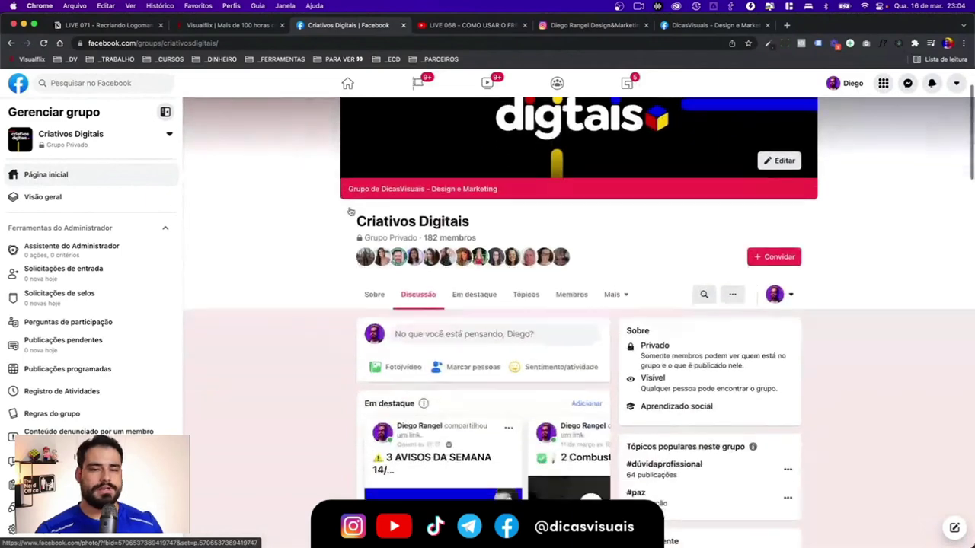
scroll(351, 211, down, 2)
scroll(350, 211, down, 5)
scroll(350, 211, down, 3)
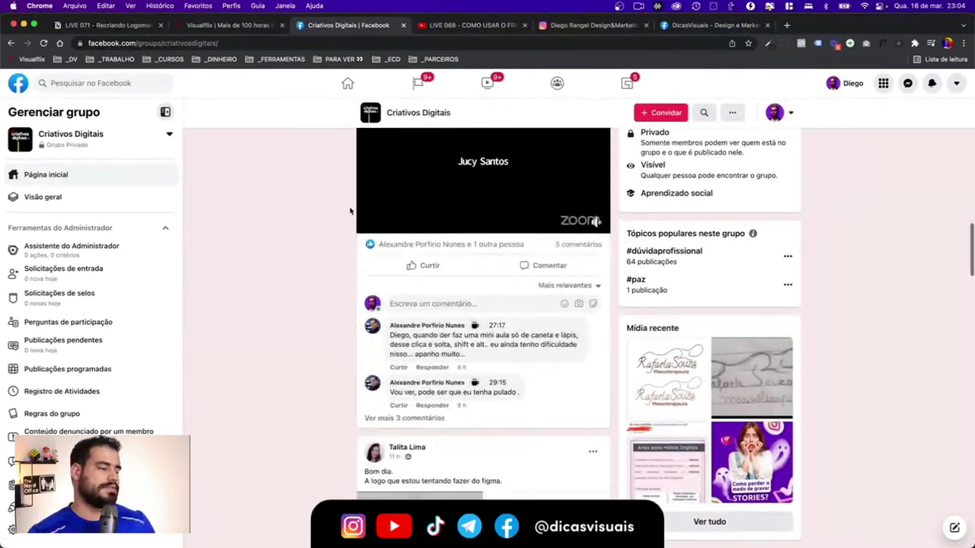
scroll(350, 211, up, 2)
scroll(351, 211, down, 2)
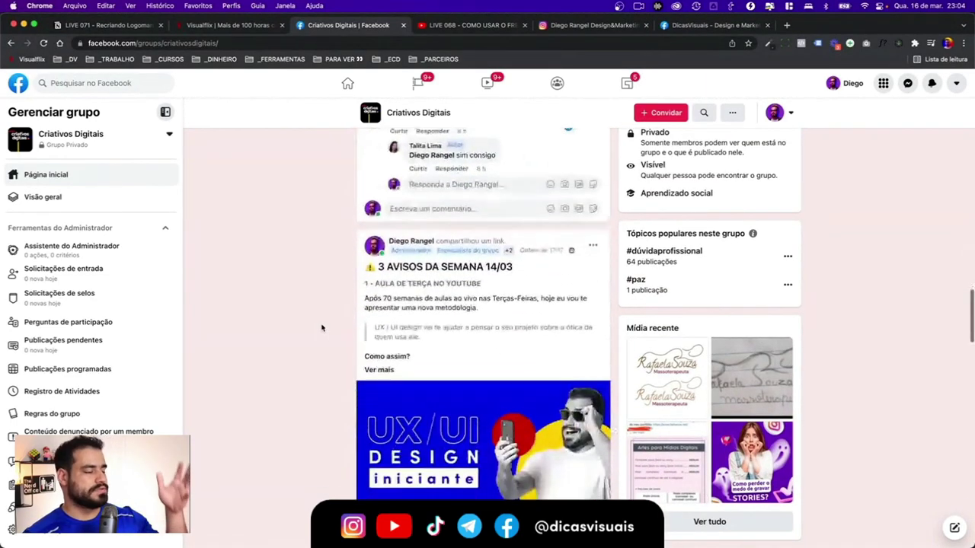
scroll(321, 328, down, 2)
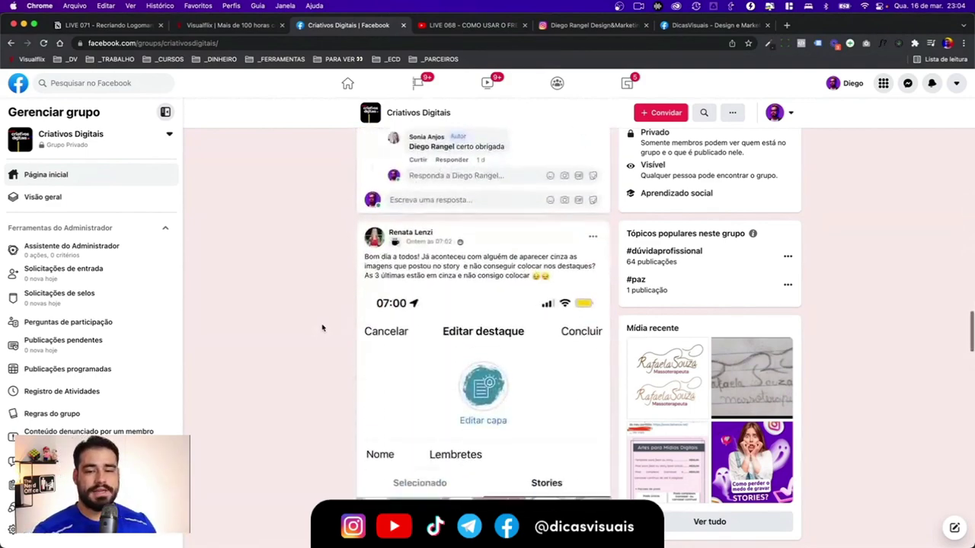
scroll(321, 328, down, 5)
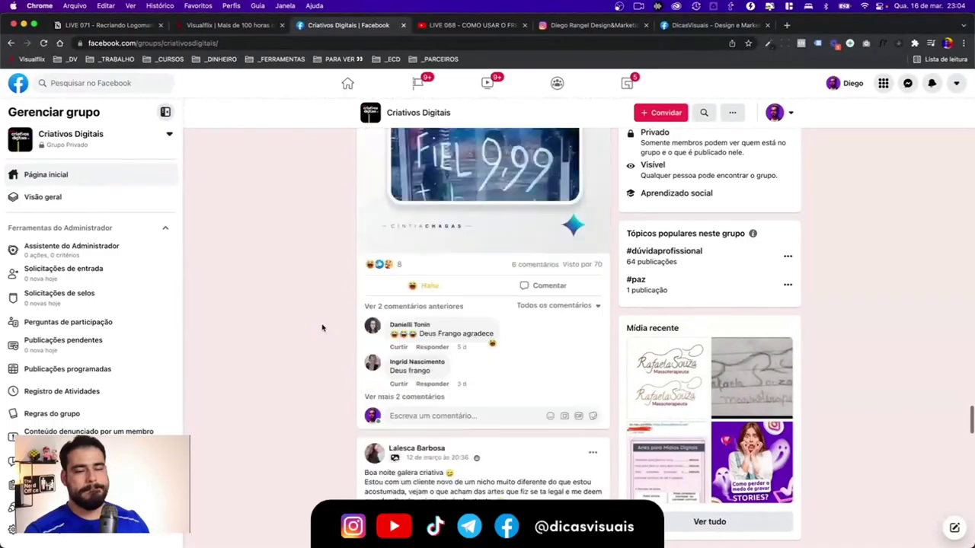
scroll(322, 328, down, 5)
scroll(321, 328, down, 5)
scroll(322, 328, down, 5)
scroll(316, 305, down, 5)
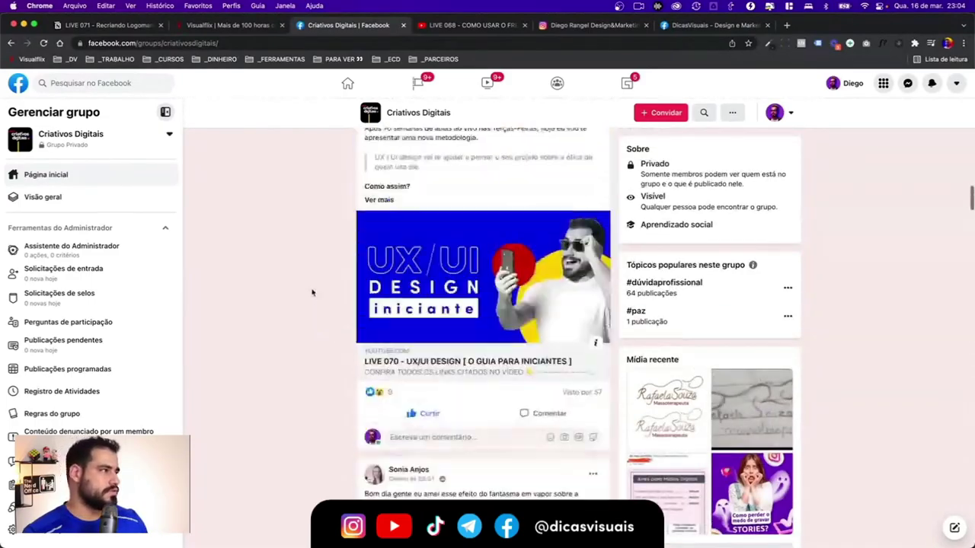
scroll(311, 294, up, 10)
scroll(312, 293, up, 10)
scroll(290, 228, up, 5)
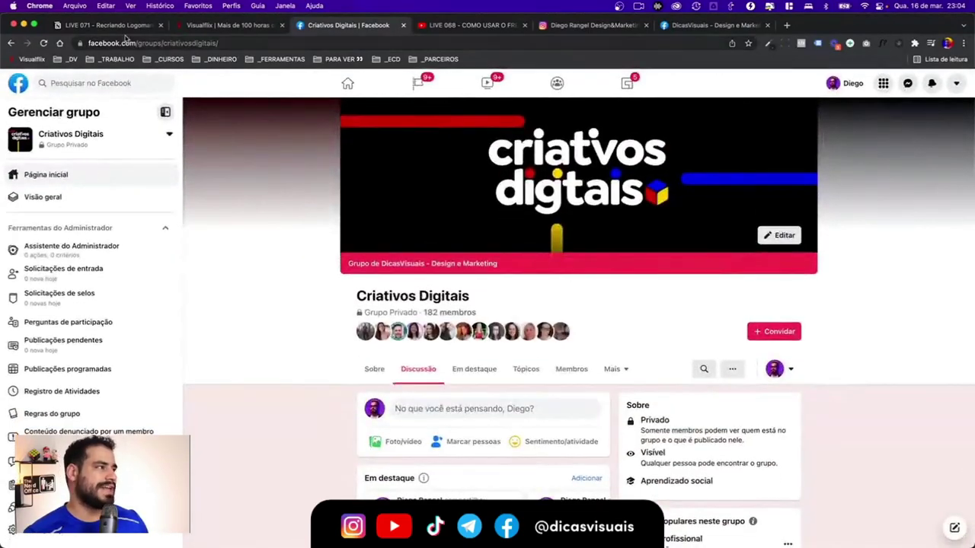
click(115, 25)
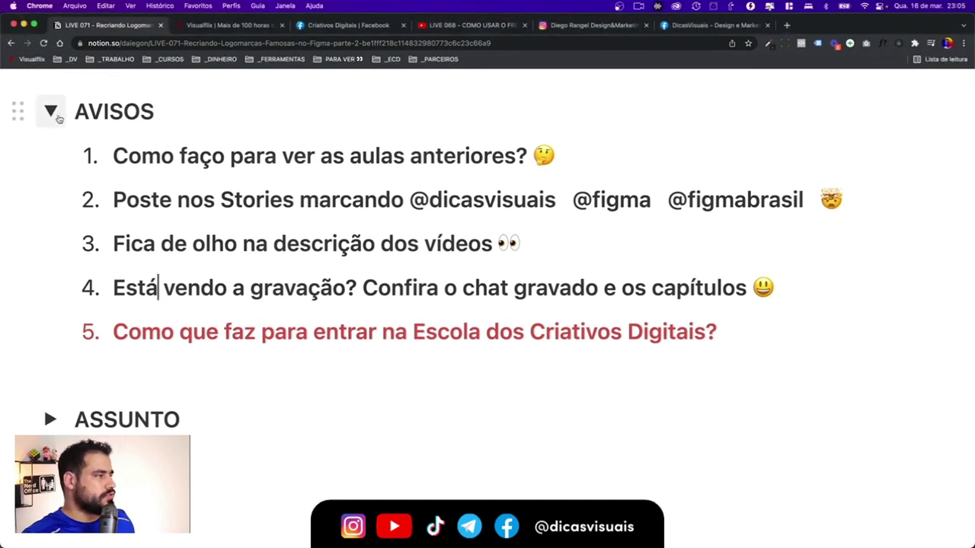
Collapse AVISOS, expand ASSUNTO and 'Começando do começo', and place the caret after Intermediário
click(50, 111)
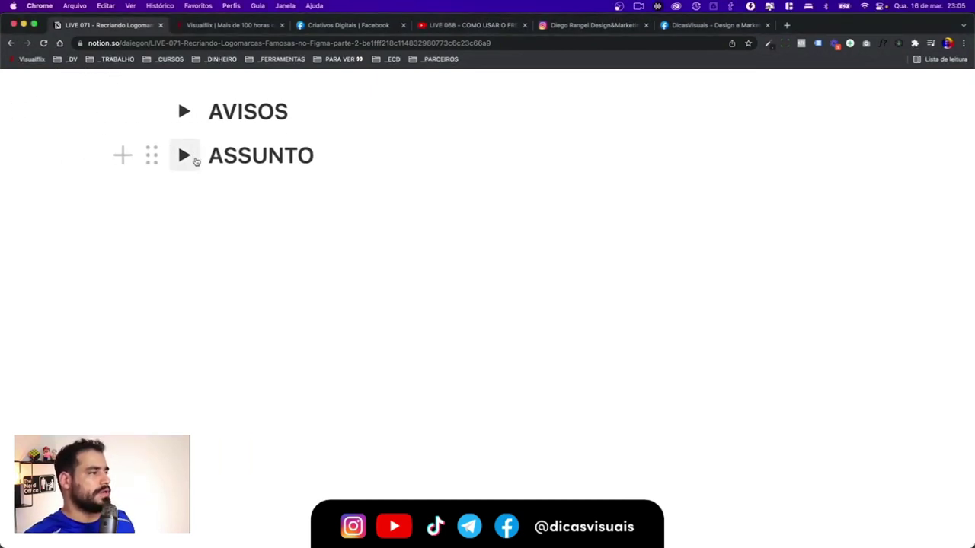
click(185, 156)
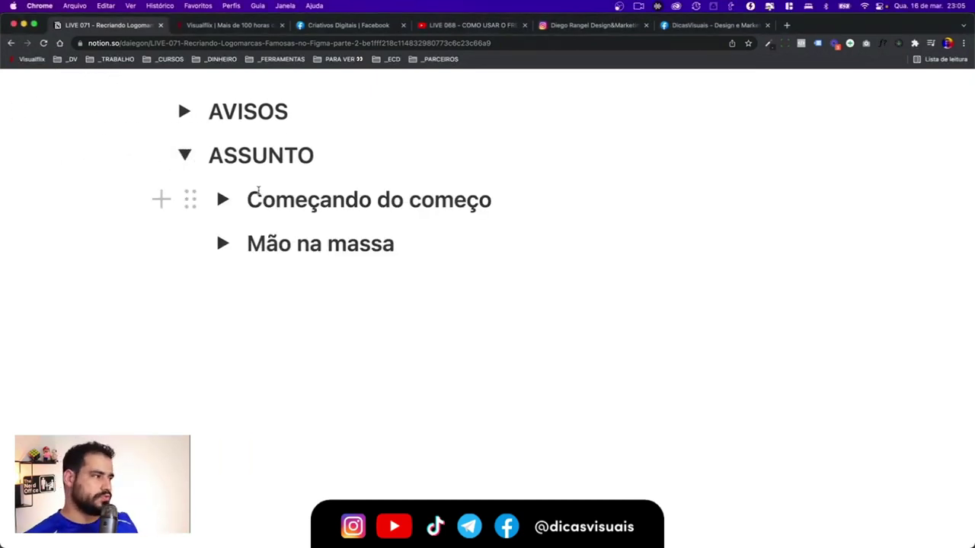
click(227, 200)
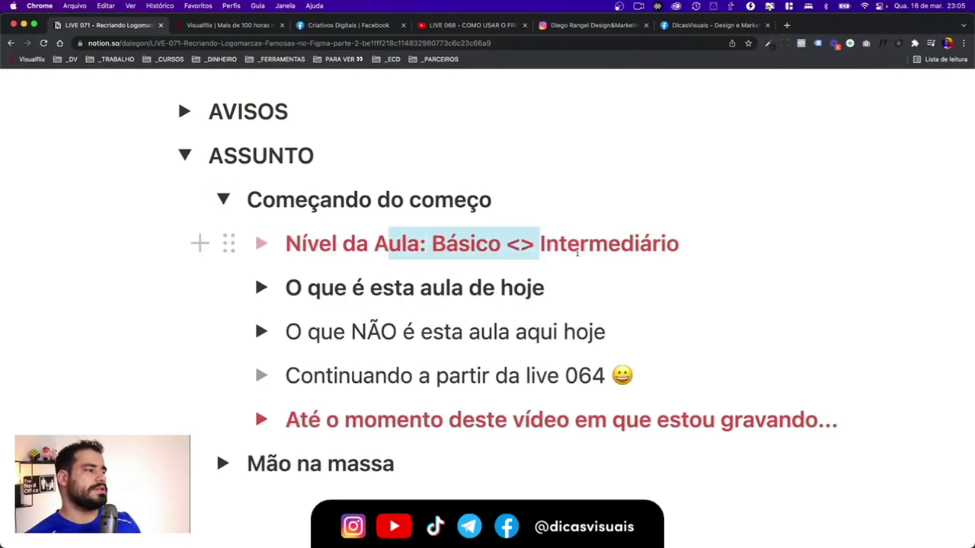
click(661, 243)
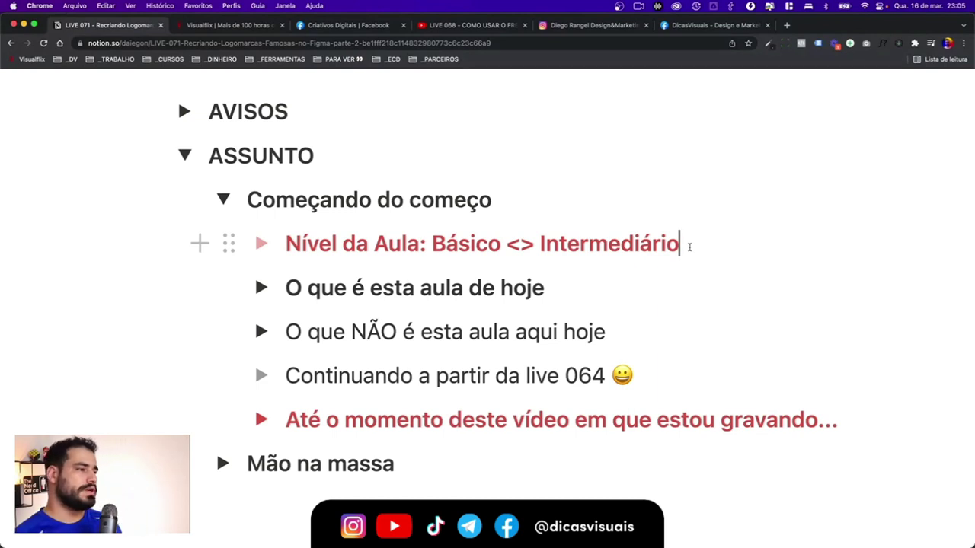
click(690, 246)
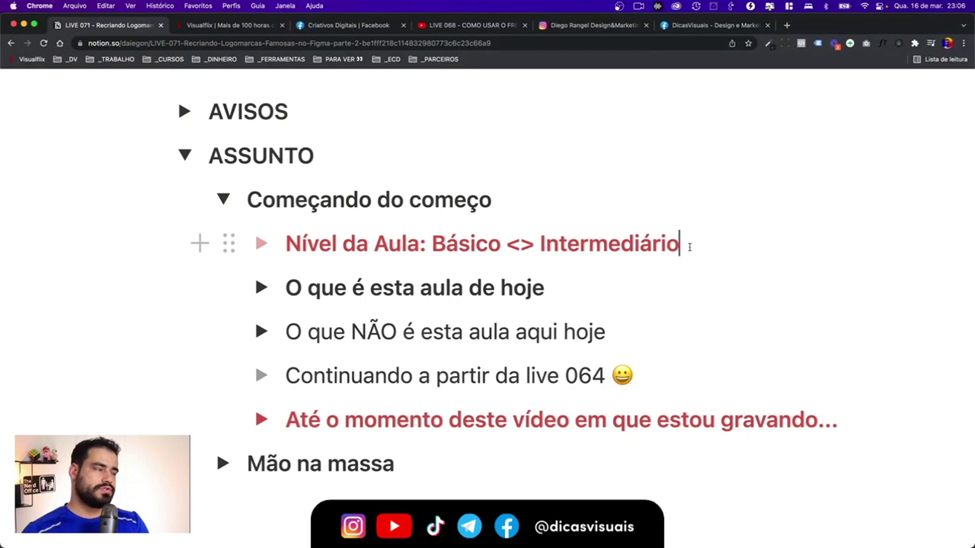
Go from the LIVE 068 video to the Dicas Visuais channel page and pause its trailer
click(480, 26)
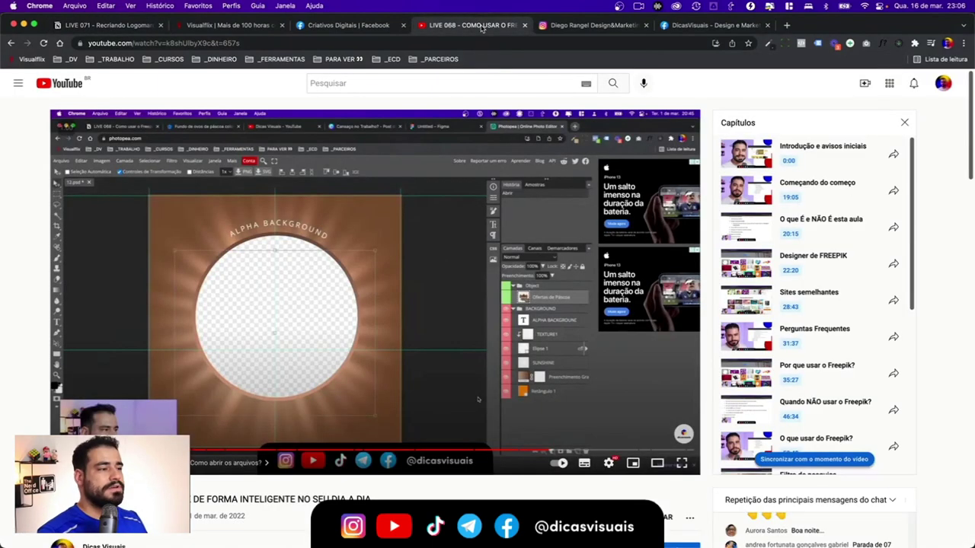
scroll(325, 404, down, 3)
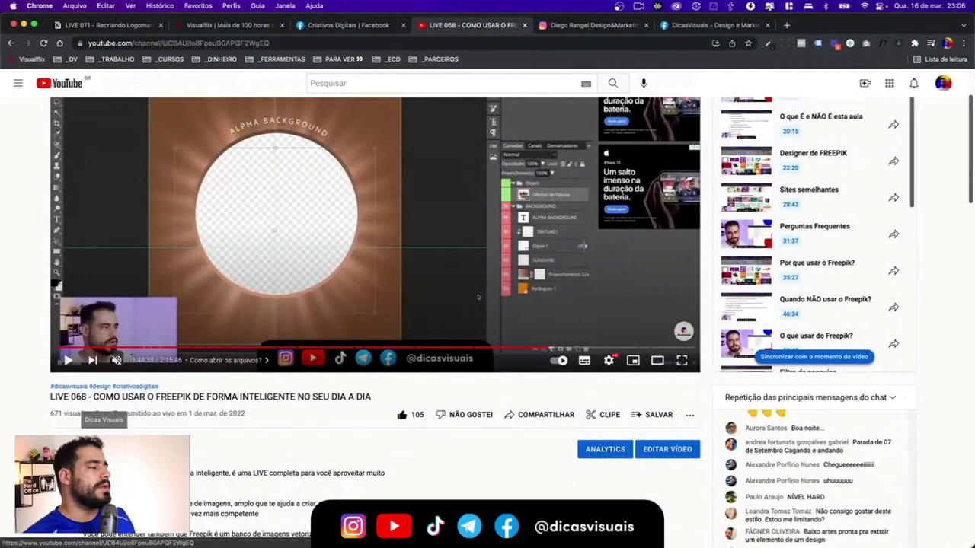
click(224, 440)
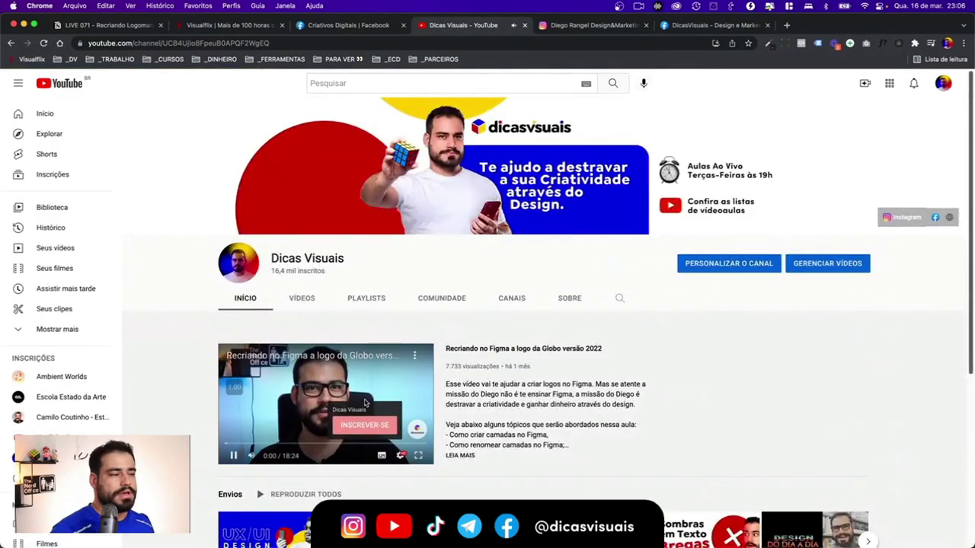
click(354, 393)
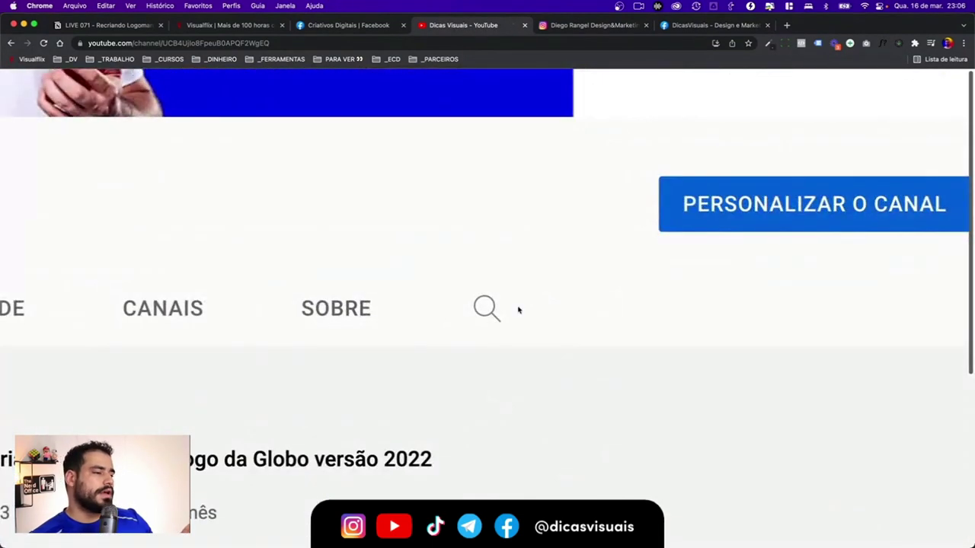
Search the channel for 'live 055' and browse the results
click(621, 299)
text(live 0)
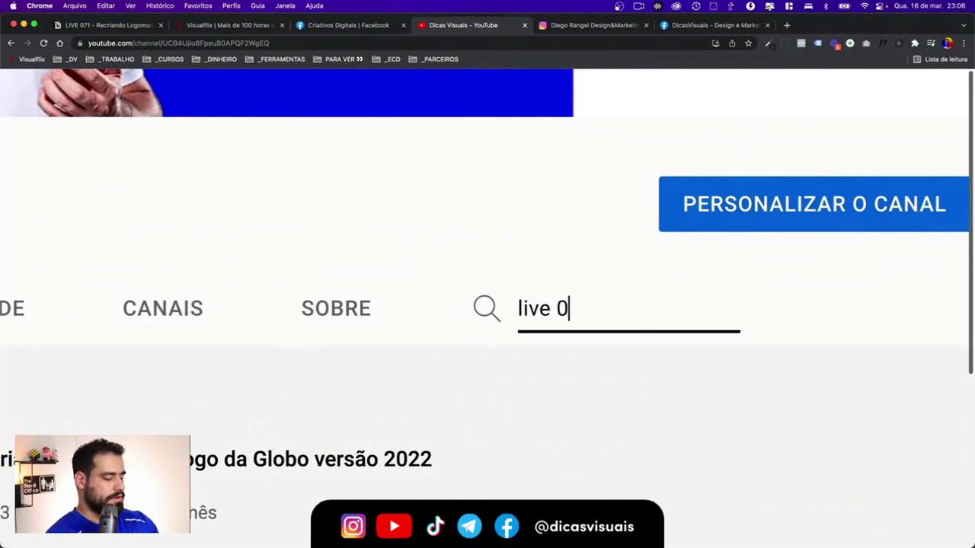
text(55)
key(Return)
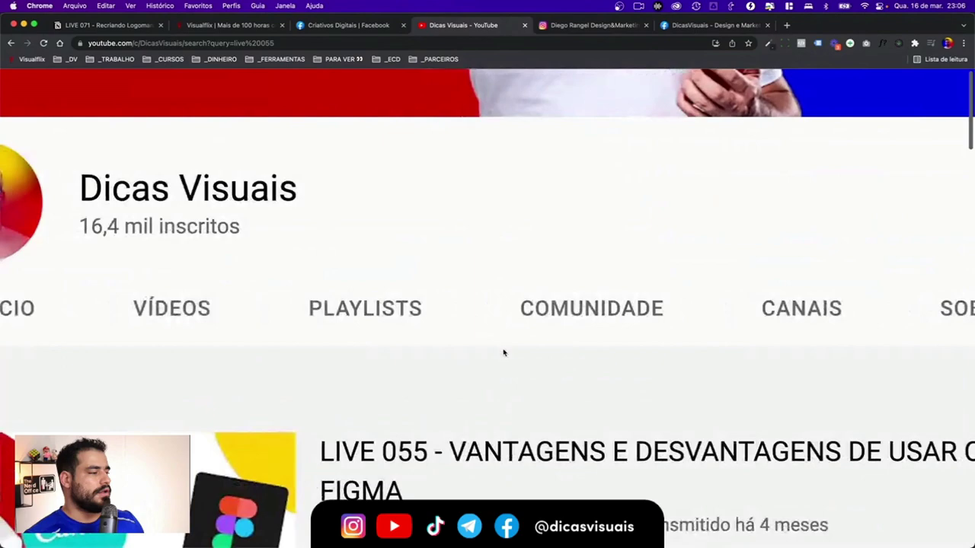
scroll(505, 351, down, 2)
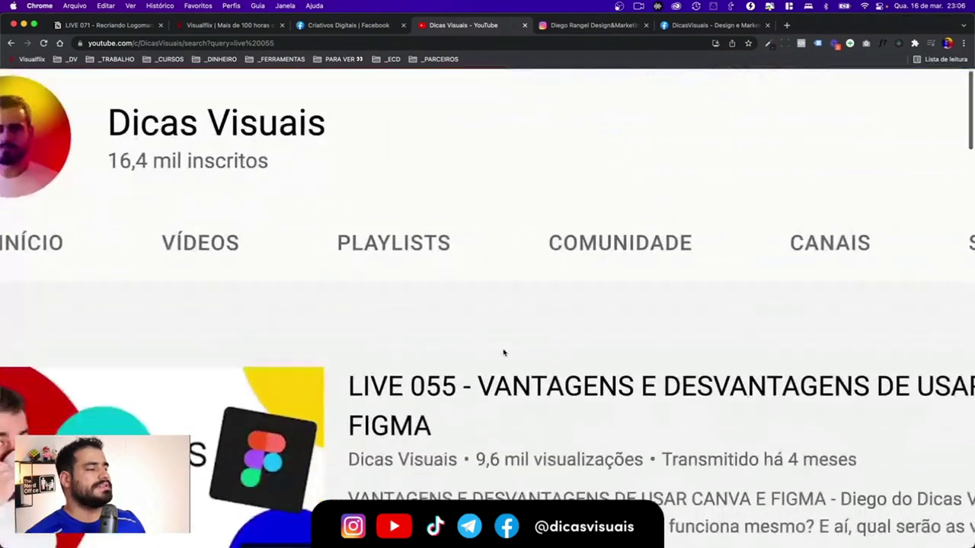
scroll(505, 348, down, 3)
scroll(507, 347, right, 4)
scroll(532, 345, left, 10)
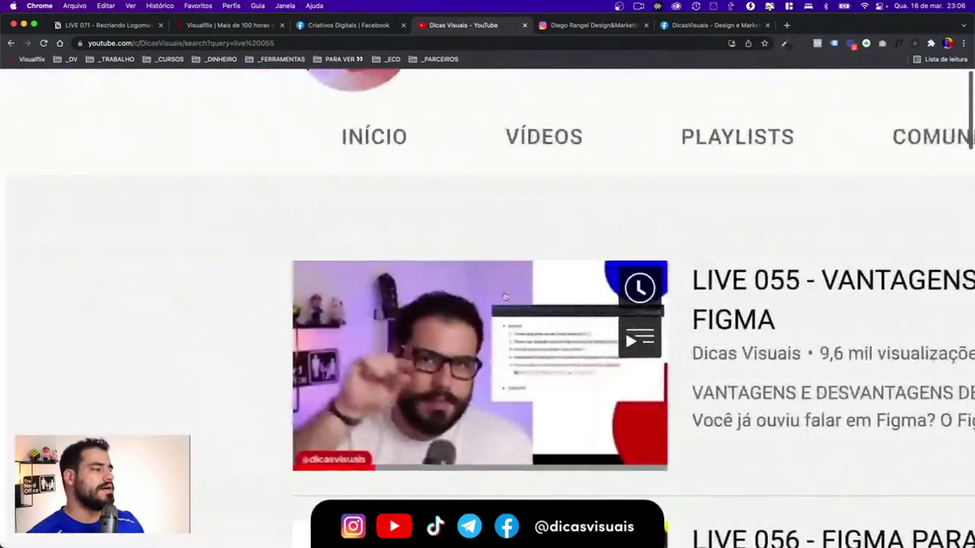
scroll(426, 320, left, 3)
scroll(360, 303, down, 1)
scroll(360, 303, down, 1)
scroll(360, 304, right, 2)
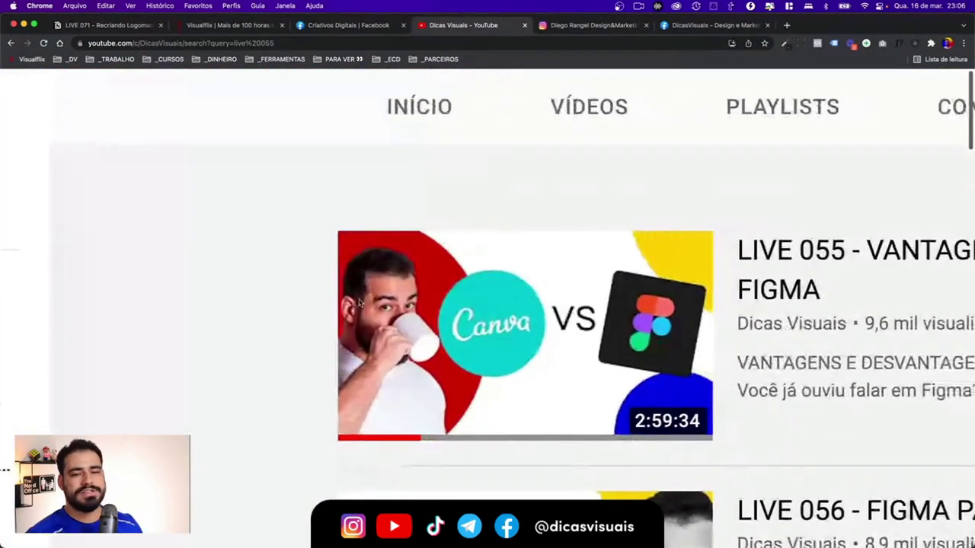
scroll(342, 302, right, 2)
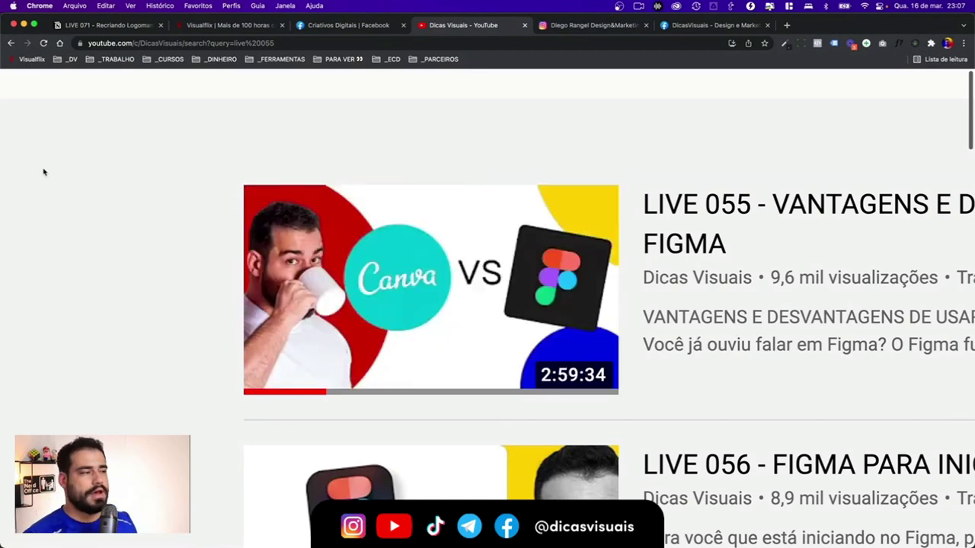
Return to the LIVE 071 Notion lesson notes
click(110, 25)
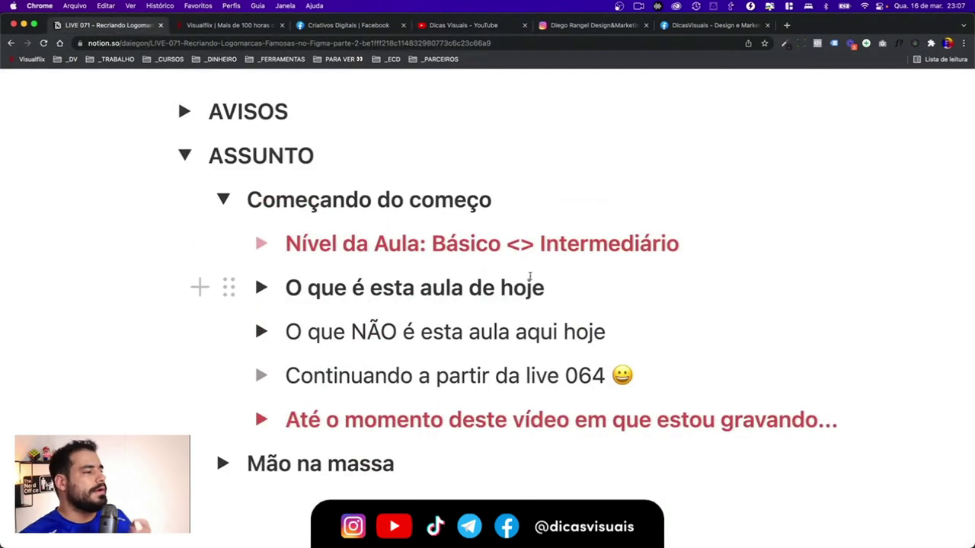
Expand the 'O que é esta aula de hoje' and 'O que NÃO é esta aula aqui hoje' toggles
click(262, 287)
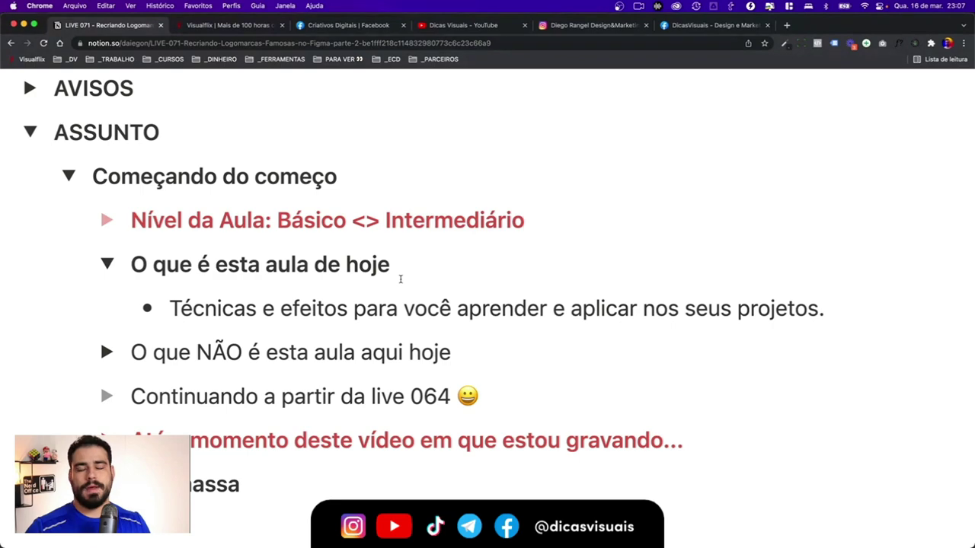
mouse_move(305, 332)
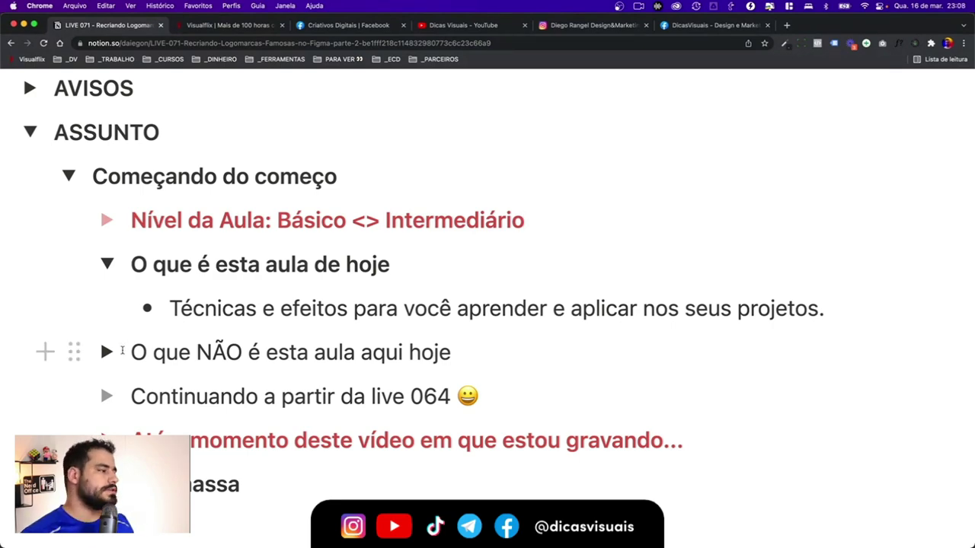
click(107, 352)
scroll(158, 348, down, 3)
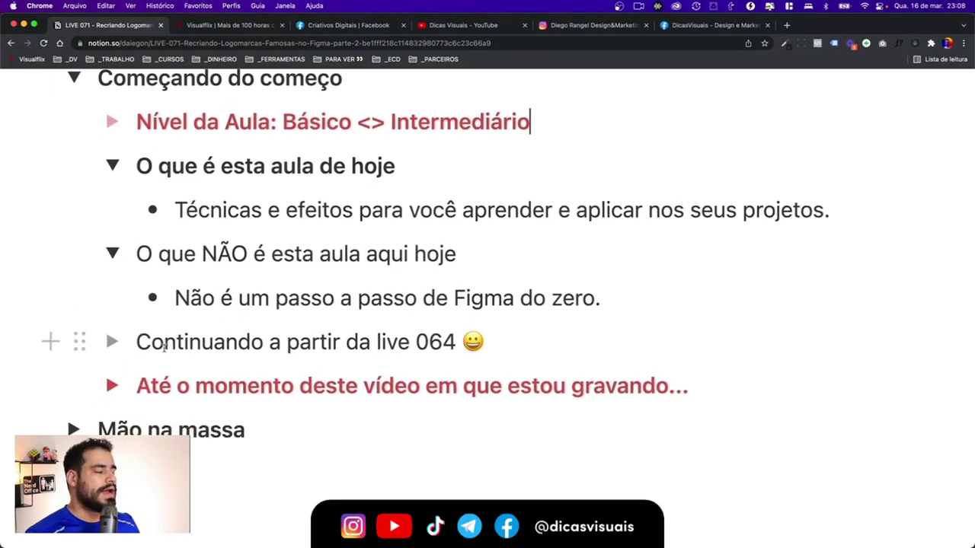
scroll(164, 347, left, 2)
scroll(164, 346, down, 1)
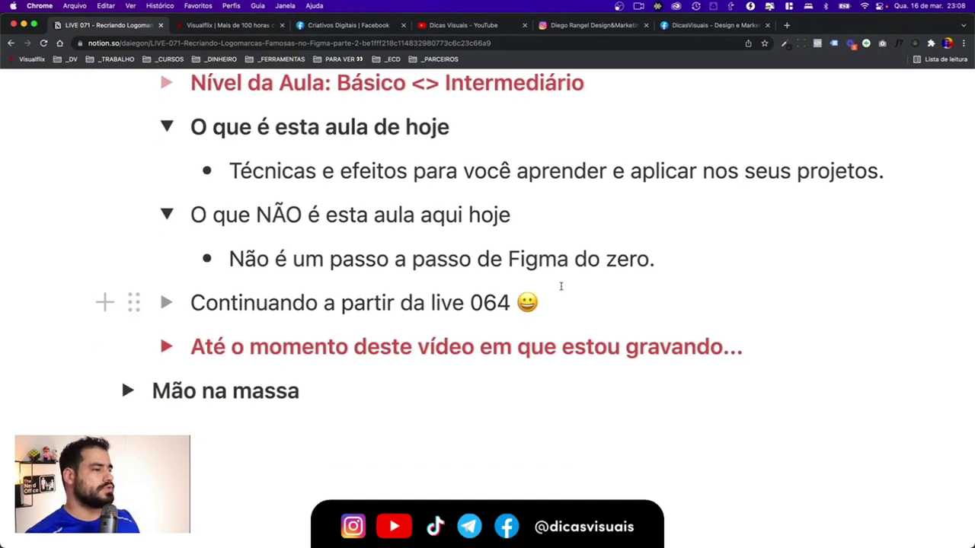
Select the two lesson description lines, then put the caret after the Figma do zero line
click(677, 268)
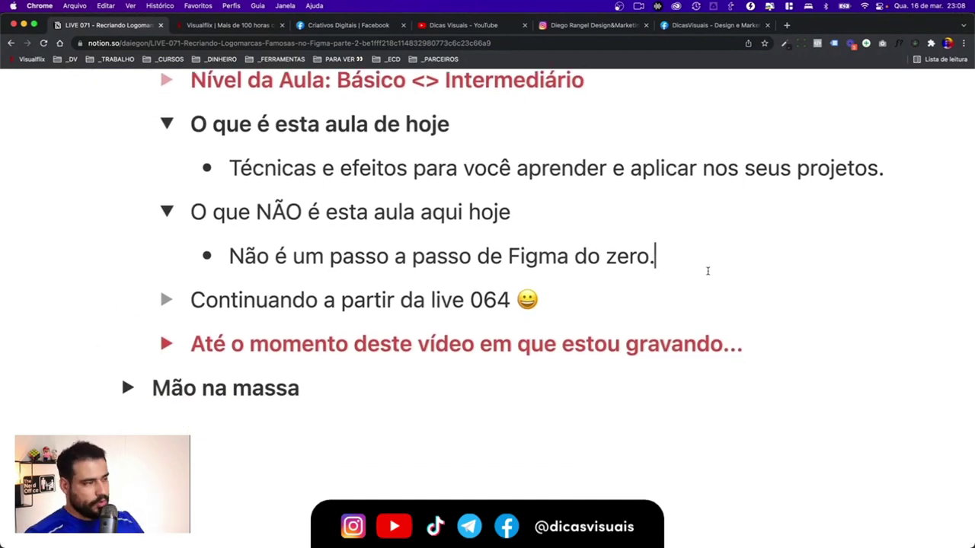
drag(699, 266, 396, 210)
click(602, 242)
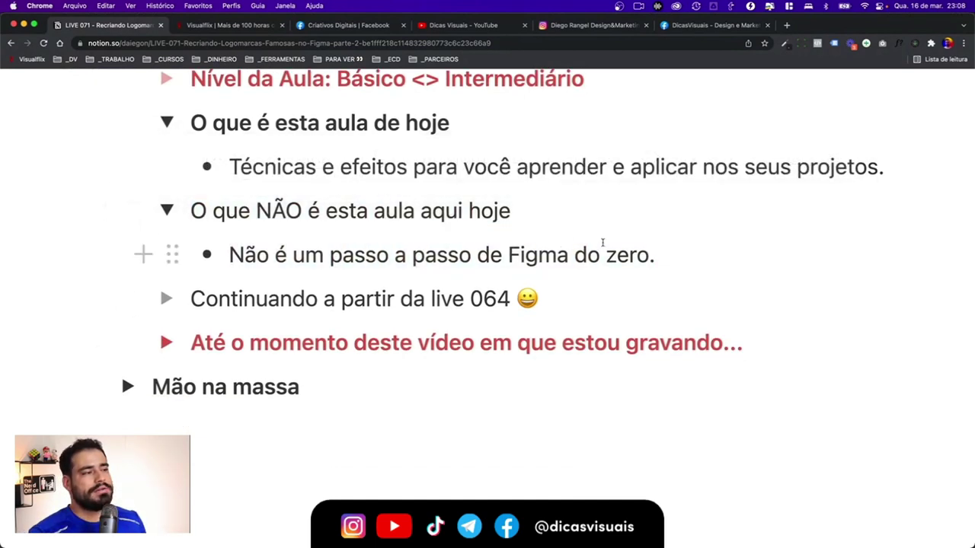
click(682, 253)
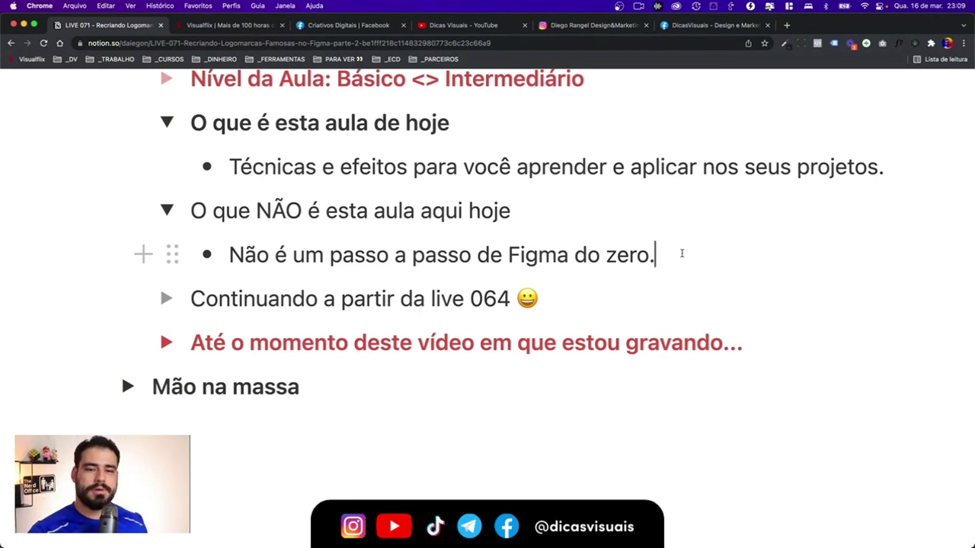
Bold 'Continuando a partir da live 064', then return to YouTube's live 055 channel search
click(554, 301)
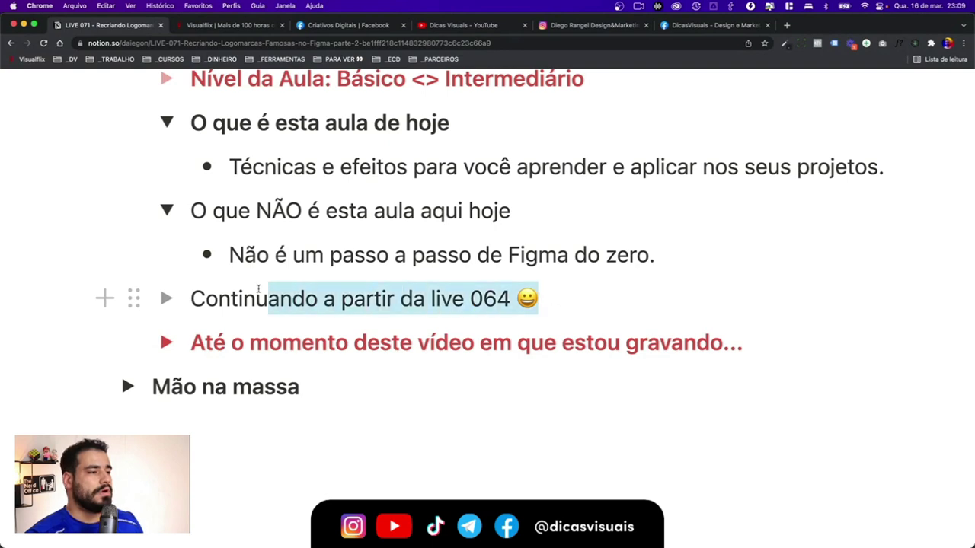
drag(564, 301, 183, 299)
click(567, 305)
drag(566, 305, 174, 301)
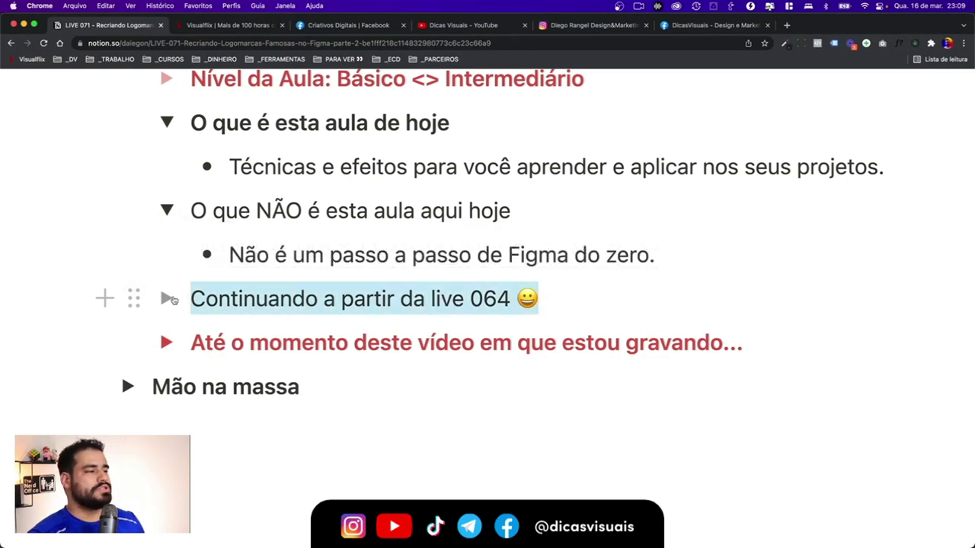
key(super+b)
click(521, 101)
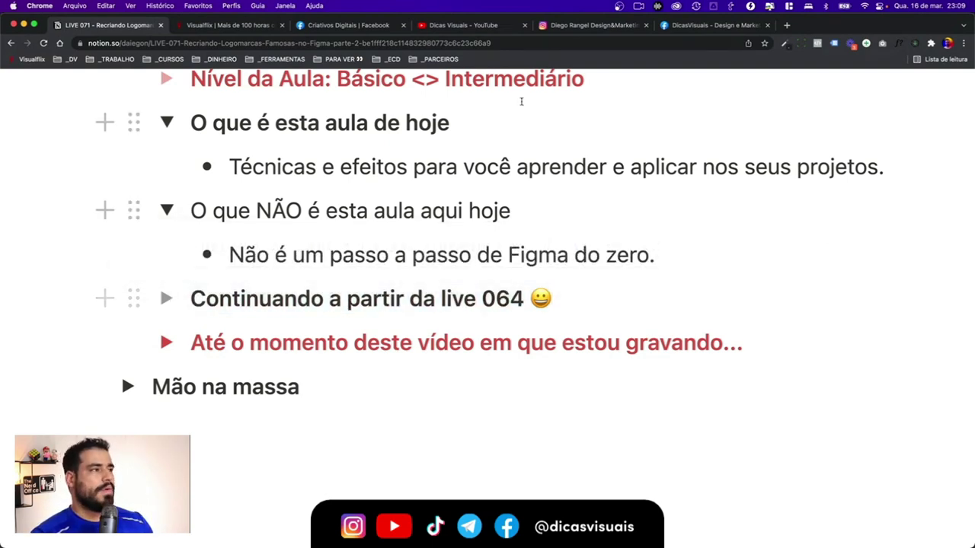
click(464, 25)
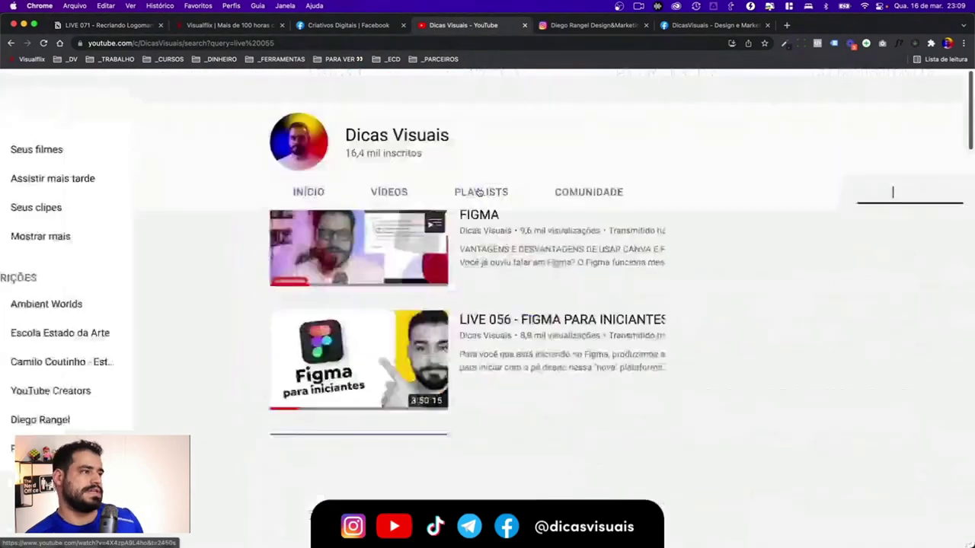
click(665, 233)
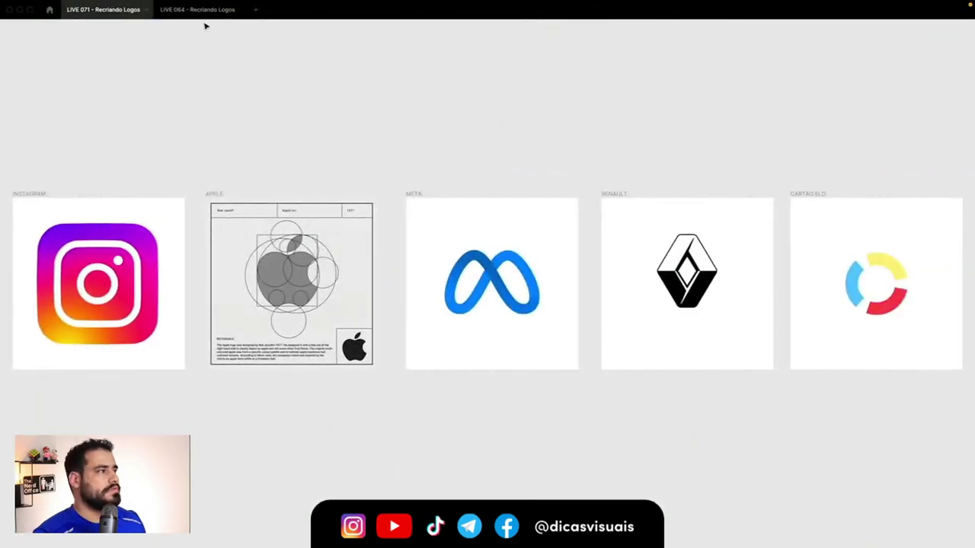
Zoom the LIVE 064 board to fit every logo, check LIVE 071, then return to Chrome
click(203, 12)
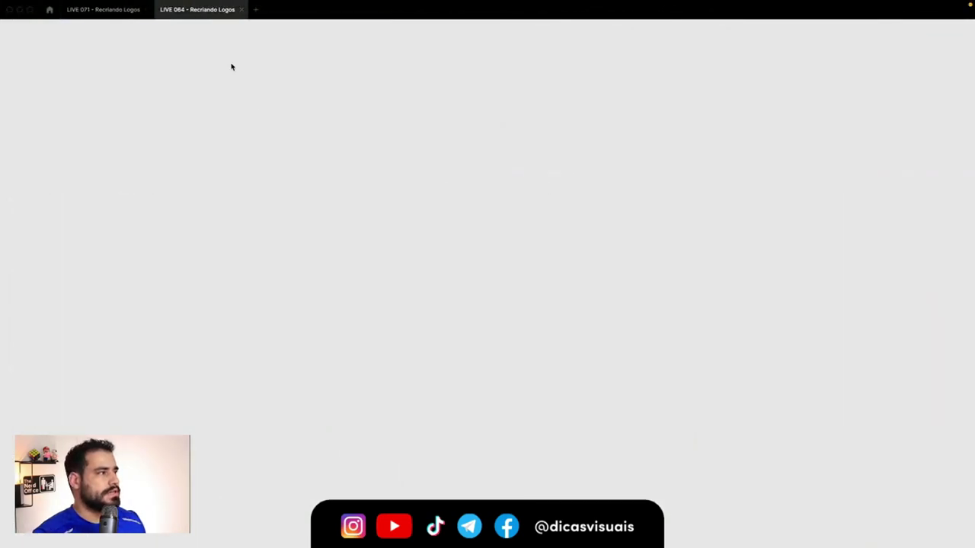
key(shift+1)
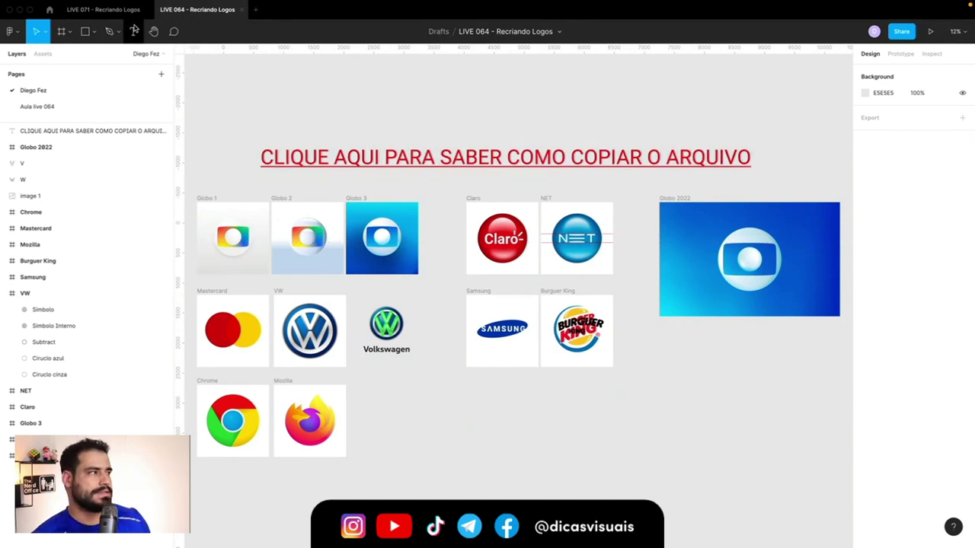
click(128, 13)
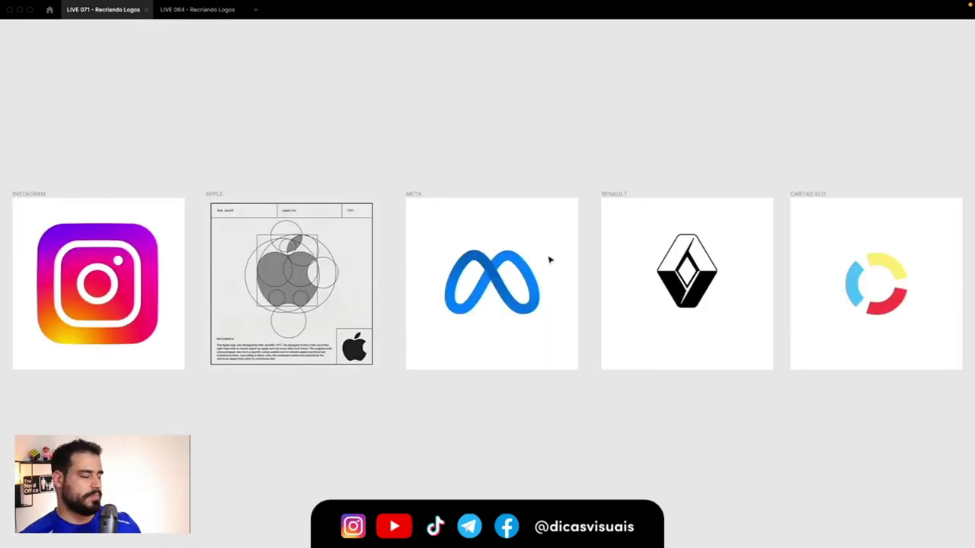
key(super+Tab)
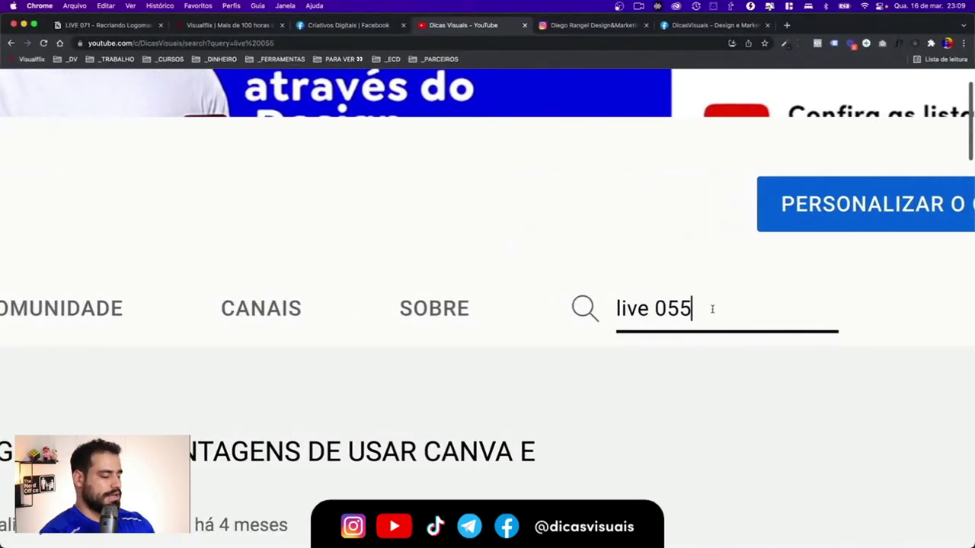
Run the Dicas Visuais channel search for 'live 064'
text(4)
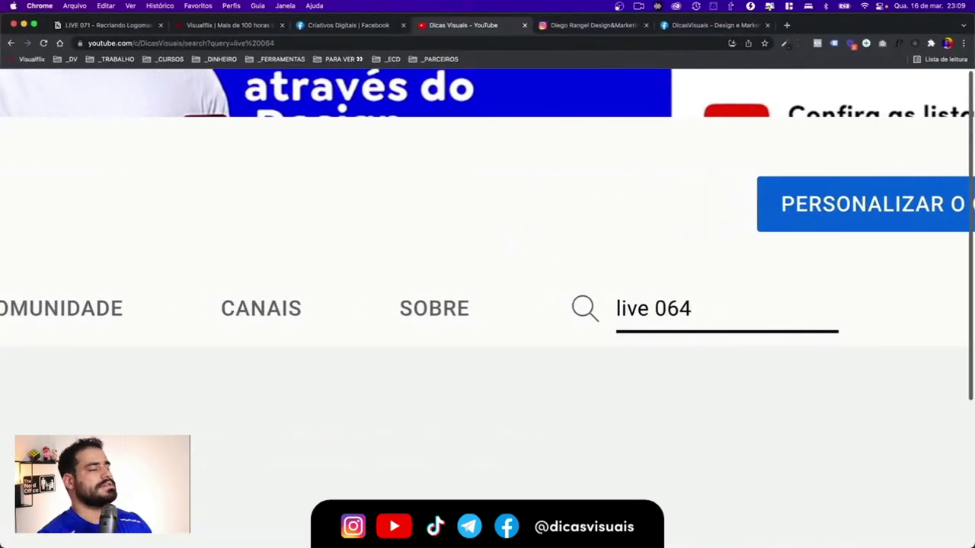
key(Return)
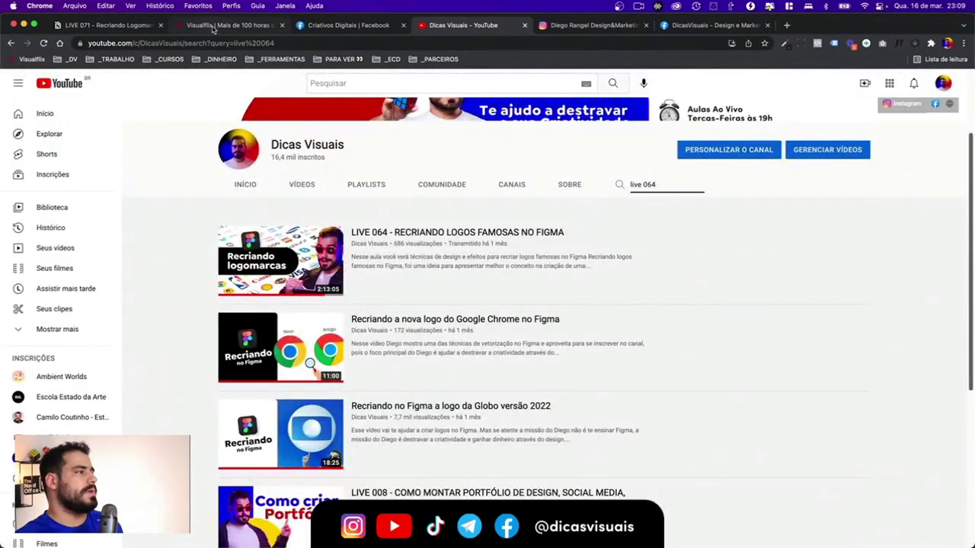
Expand the red 'Até o momento…' toggle to show the Figma lessons playlist link, then go back to YouTube
click(106, 25)
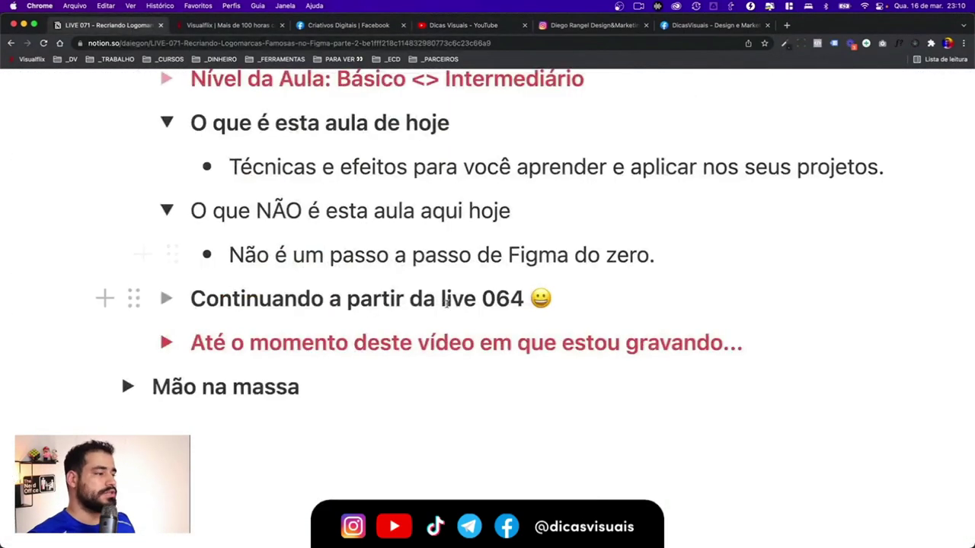
scroll(290, 310, down, 1)
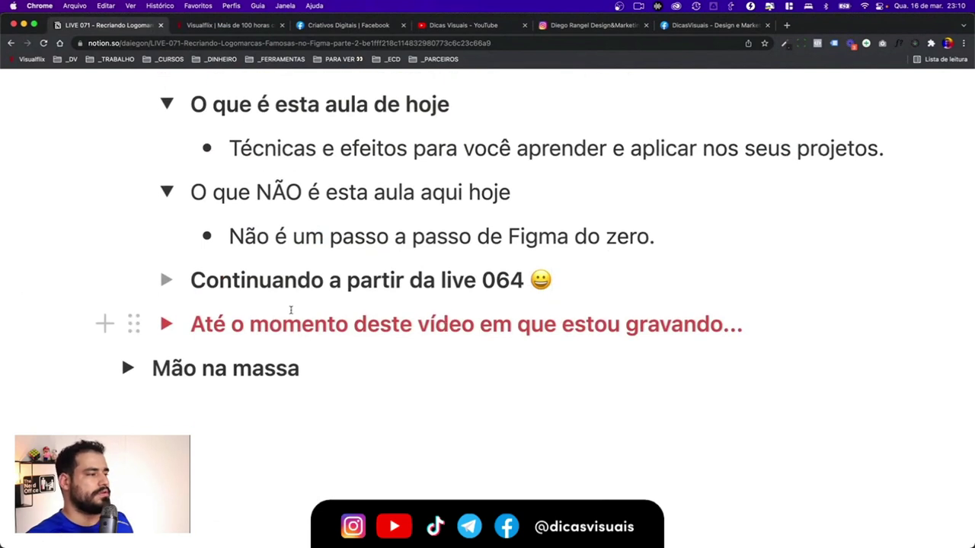
click(166, 323)
scroll(271, 322, down, 1)
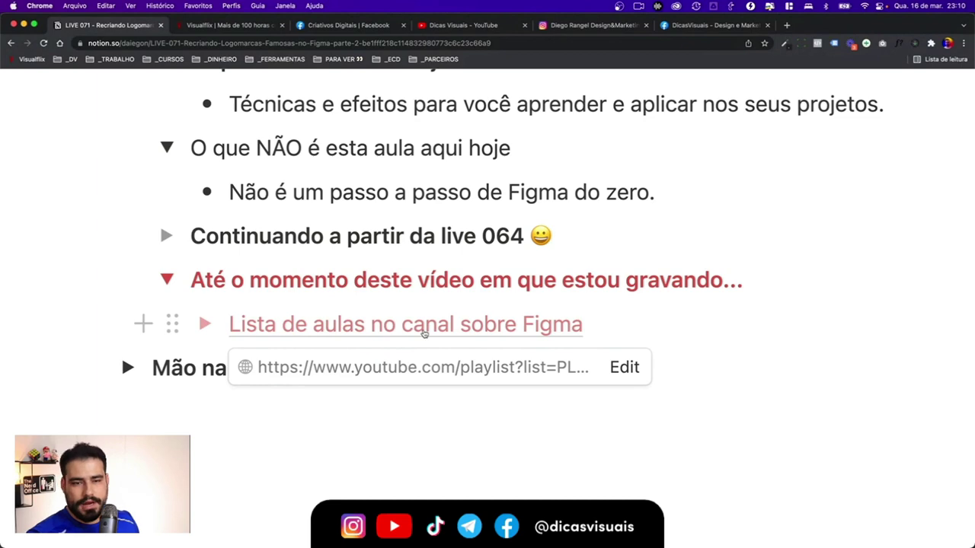
click(448, 25)
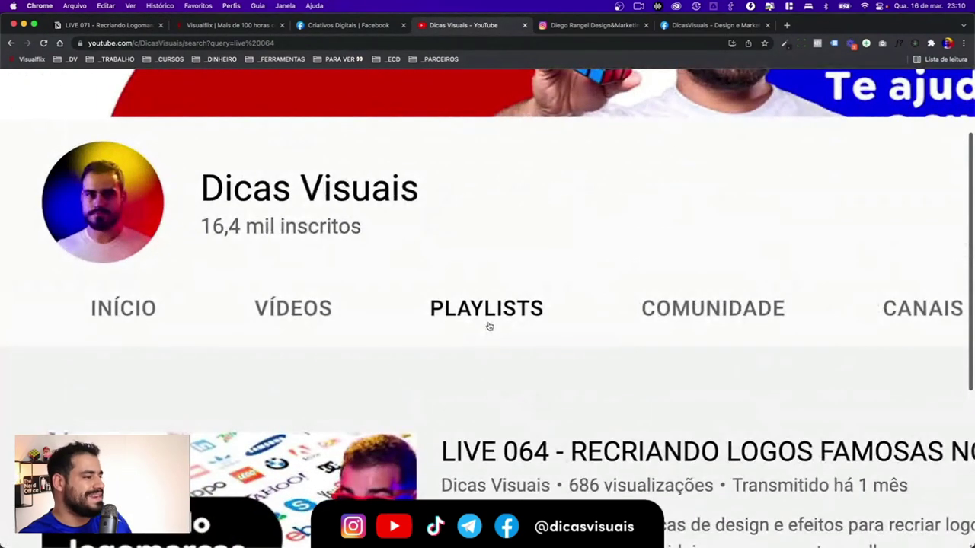
Open the Figma playlist from the channel's Playlists tab
click(366, 185)
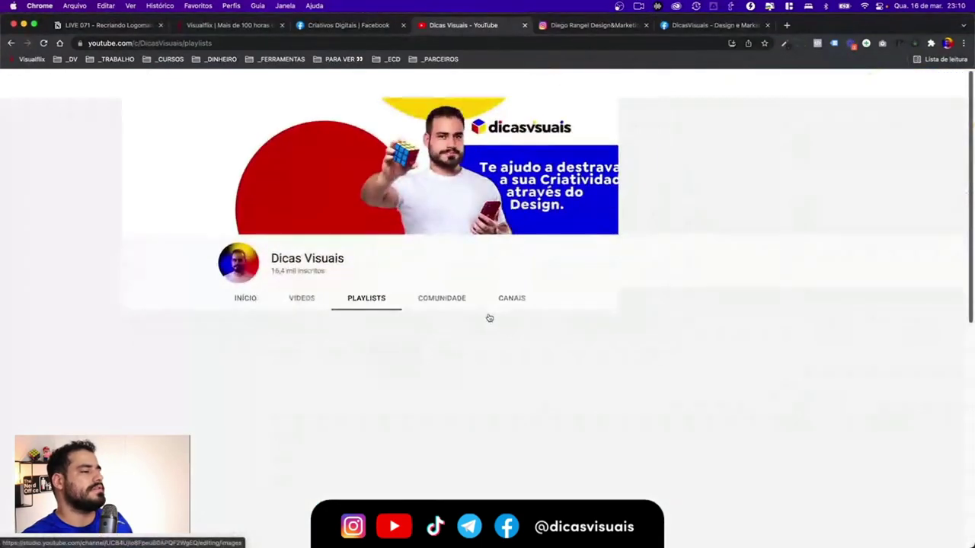
scroll(636, 330, down, 2)
scroll(636, 330, down, 2)
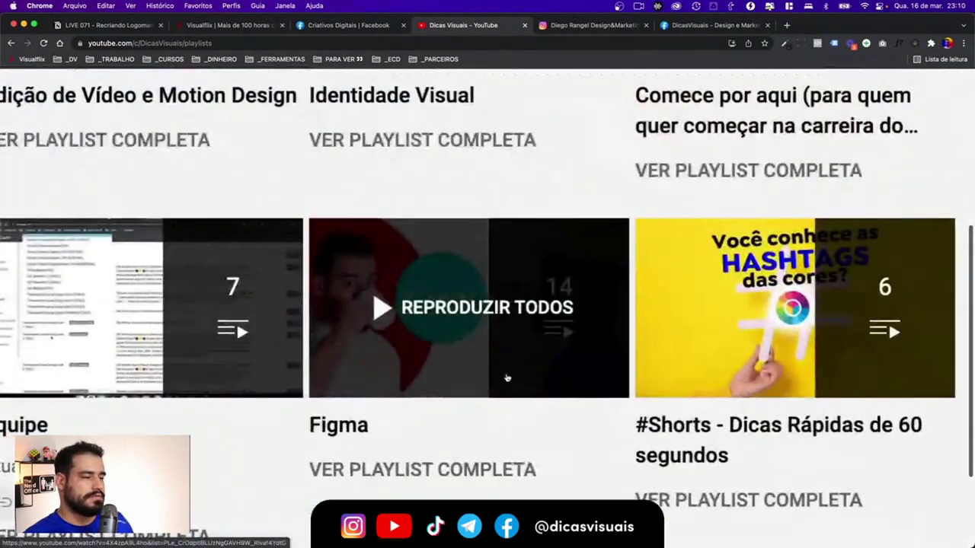
click(466, 427)
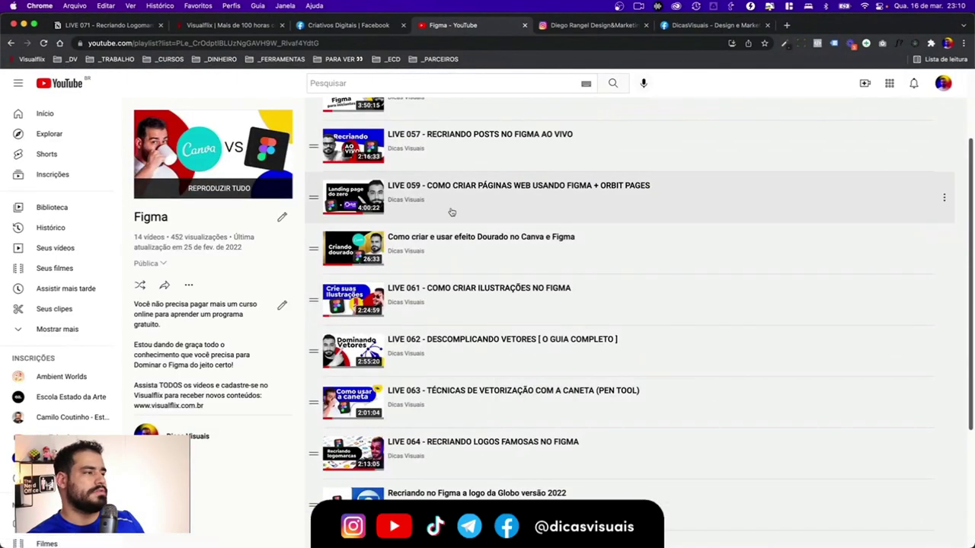
Scroll through the 14 Figma playlist videos, then return to the LIVE 071 Notion notes
scroll(381, 211, up, 3)
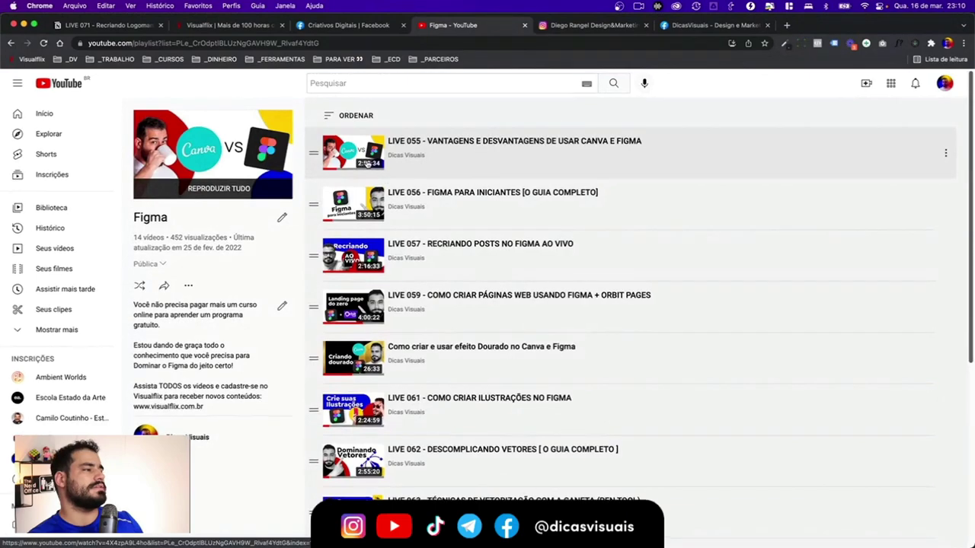
scroll(384, 178, up, 5)
scroll(505, 287, right, 5)
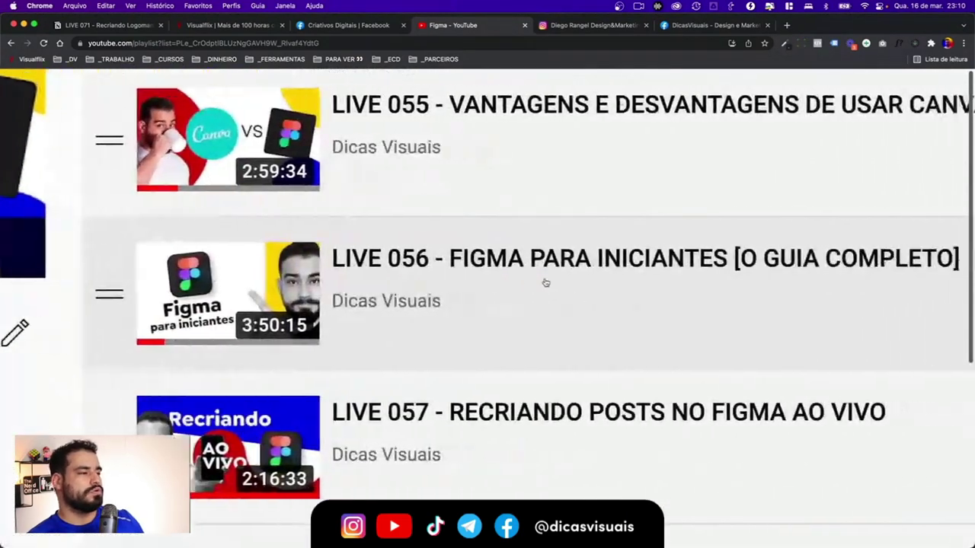
scroll(533, 284, right, 2)
scroll(547, 282, down, 2)
scroll(546, 279, down, 2)
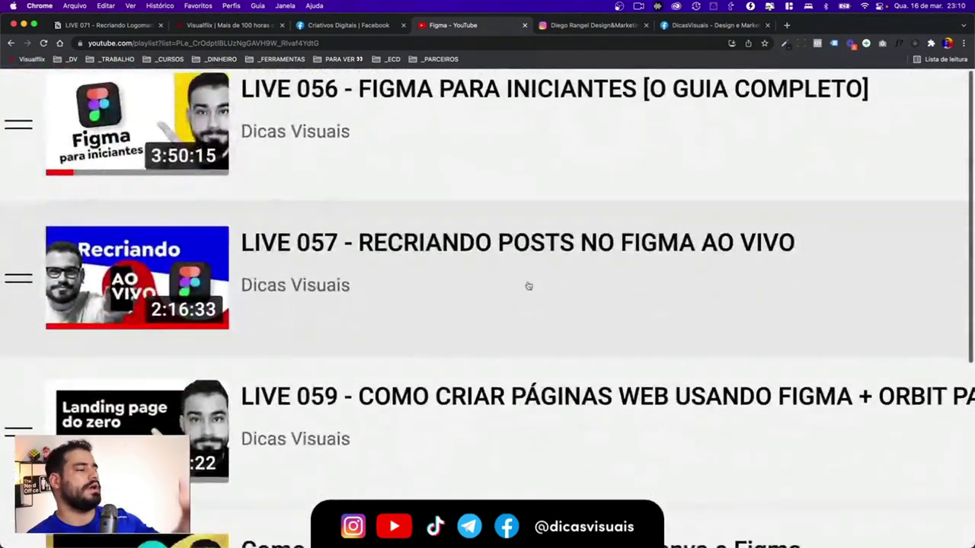
scroll(526, 284, down, 2)
scroll(527, 285, down, 2)
scroll(522, 274, down, 2)
scroll(518, 259, down, 5)
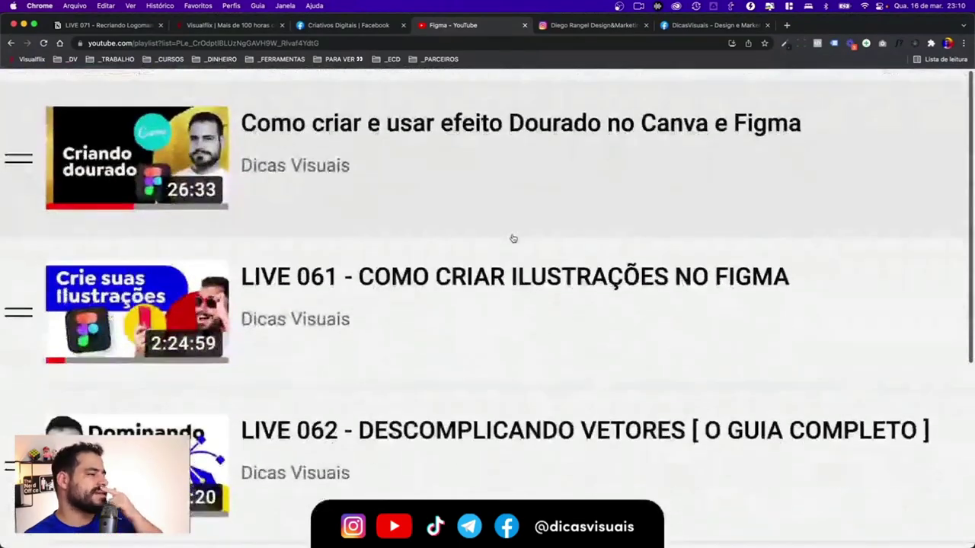
scroll(526, 266, down, 2)
scroll(526, 282, down, 2)
scroll(526, 283, down, 2)
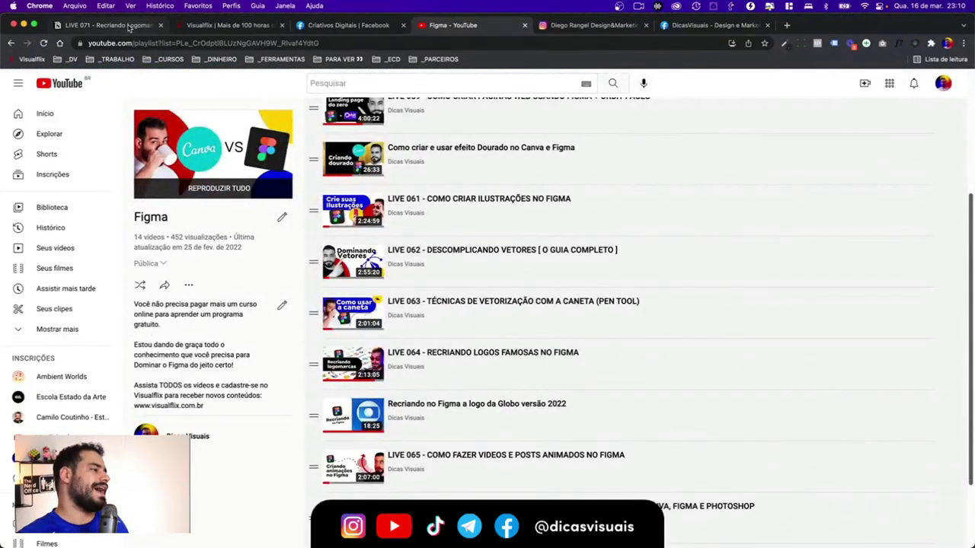
click(114, 25)
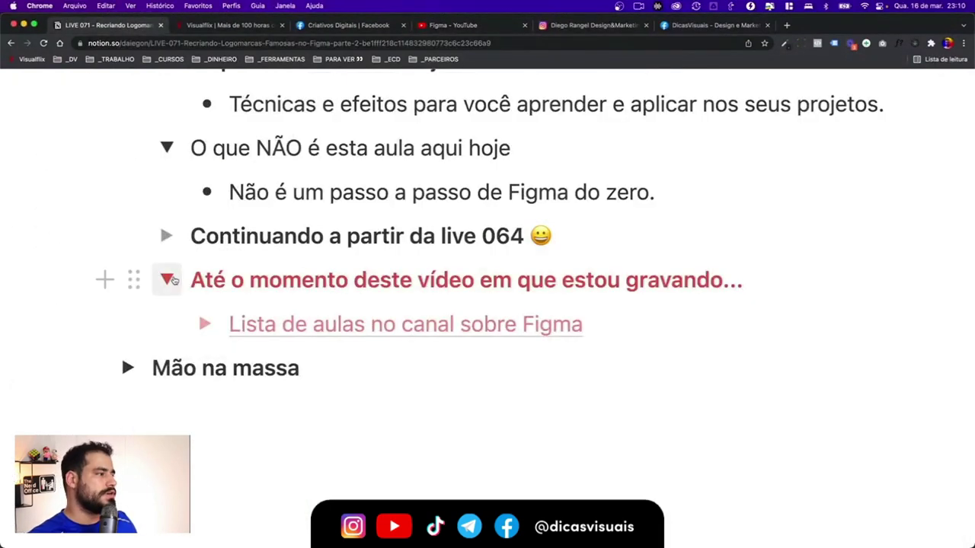
Collapse the intro toggles: Até o momento, O que NÃO é, O que é esta aula, Começando do começo
click(166, 280)
click(166, 155)
scroll(165, 156, up, 1)
scroll(166, 156, up, 3)
click(166, 190)
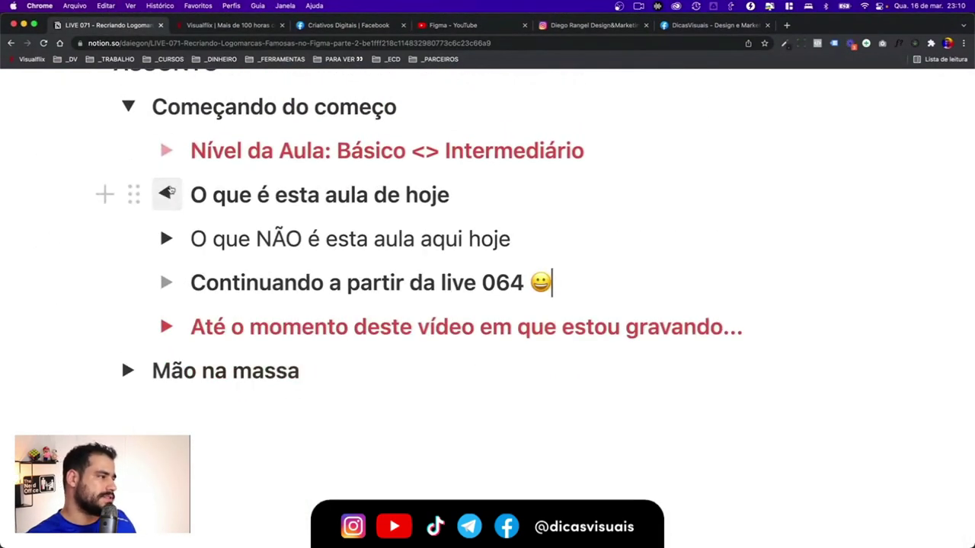
click(127, 105)
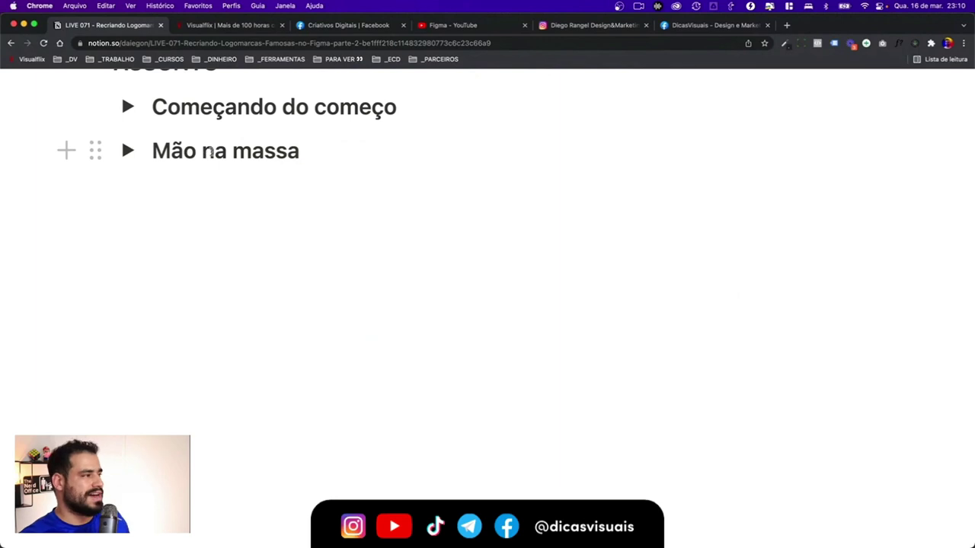
Expand Mão na massa and its exercise offer toggle, then switch to the Figma space
click(127, 151)
scroll(303, 152, right, 2)
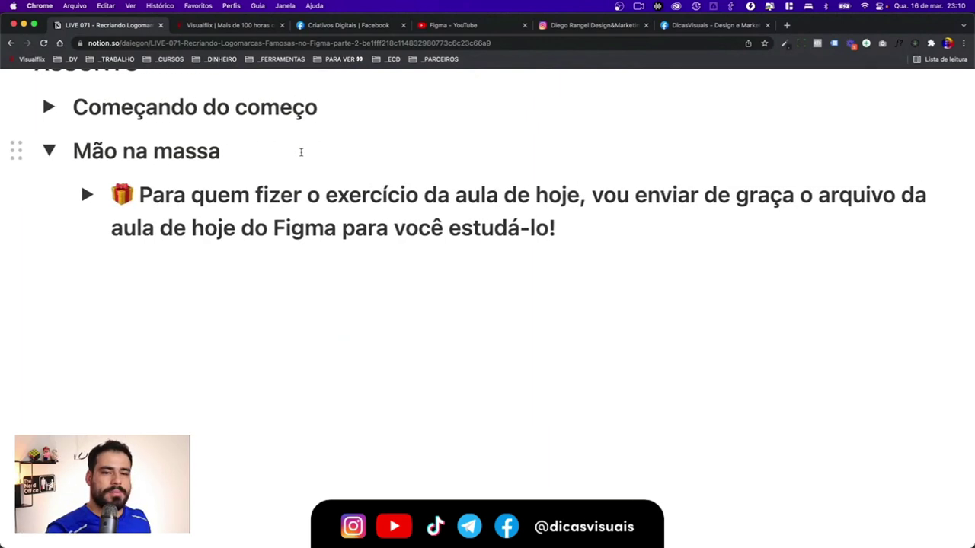
scroll(302, 152, right, 1)
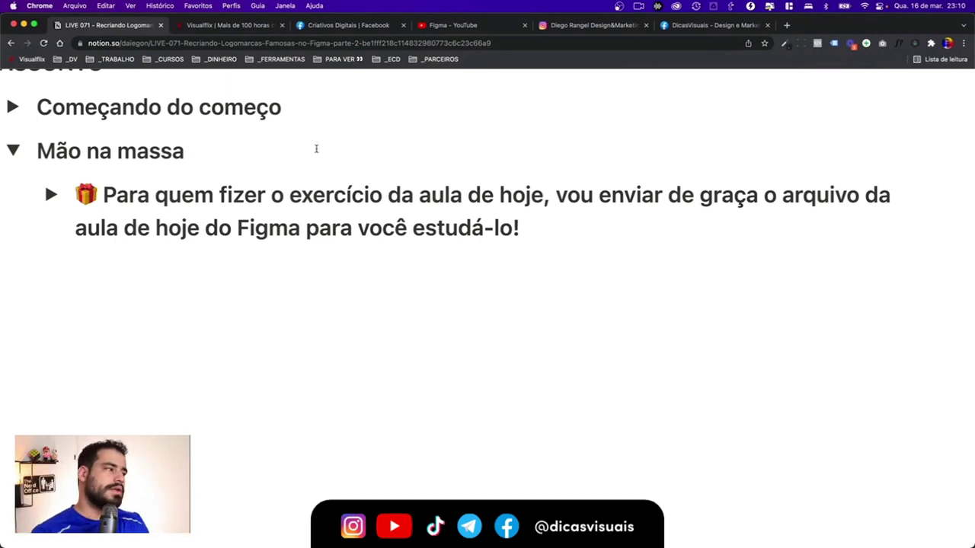
click(60, 195)
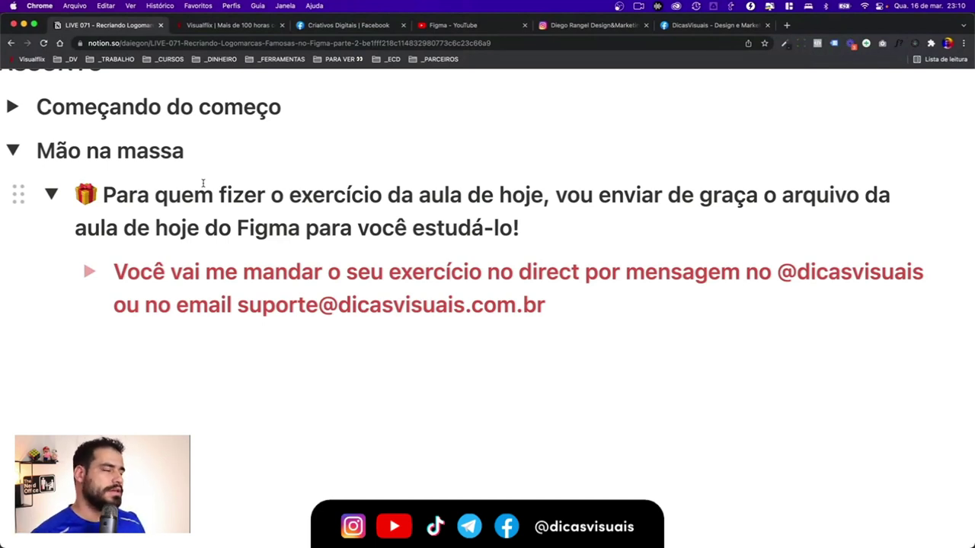
key(ctrl+Right)
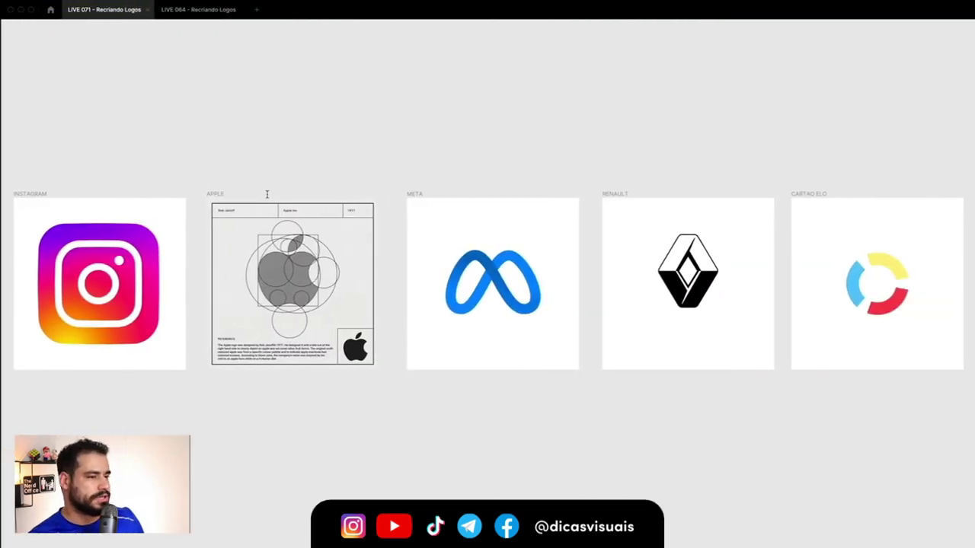
Back in Notion, fold the 'Para quem fizer o exercício' toggle to hide its submission note
key(ctrl+Left)
click(52, 193)
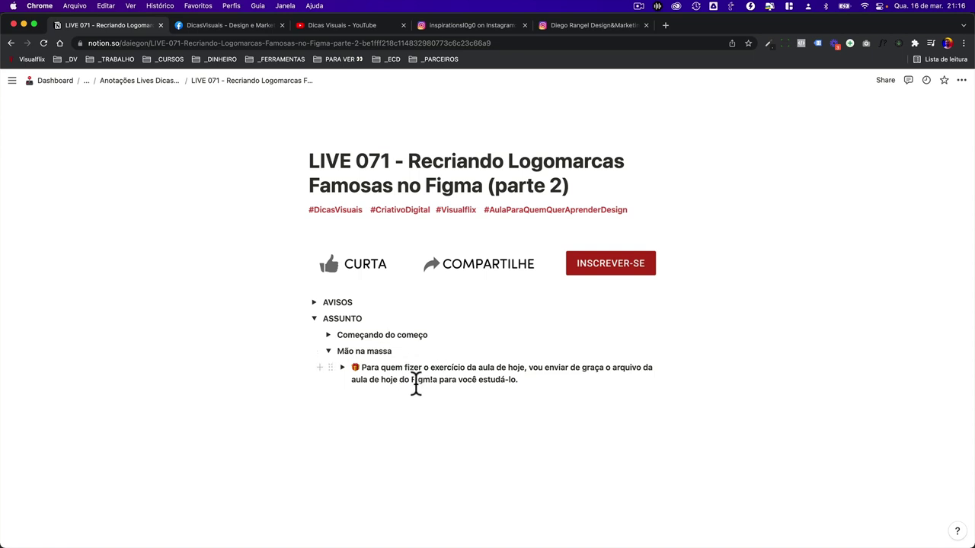
Remove the stray '!' from 'Figm!a' and end the exercise offer with 'estudá-lo!'
click(511, 378)
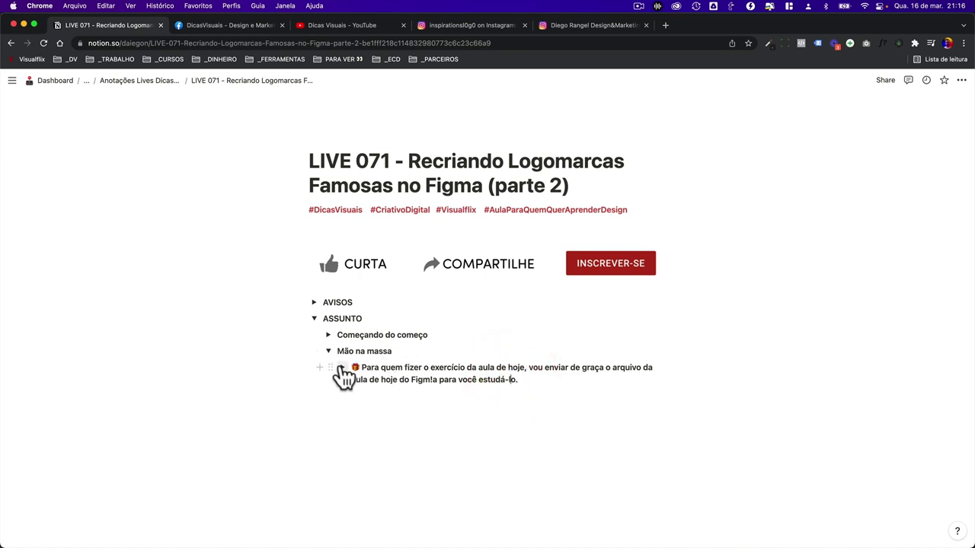
drag(400, 372, 574, 378)
click(574, 378)
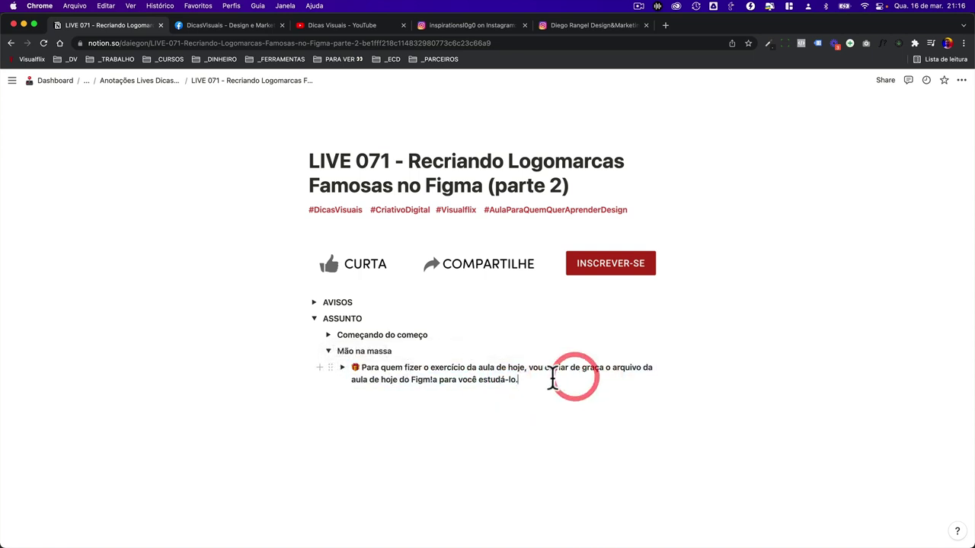
click(438, 380)
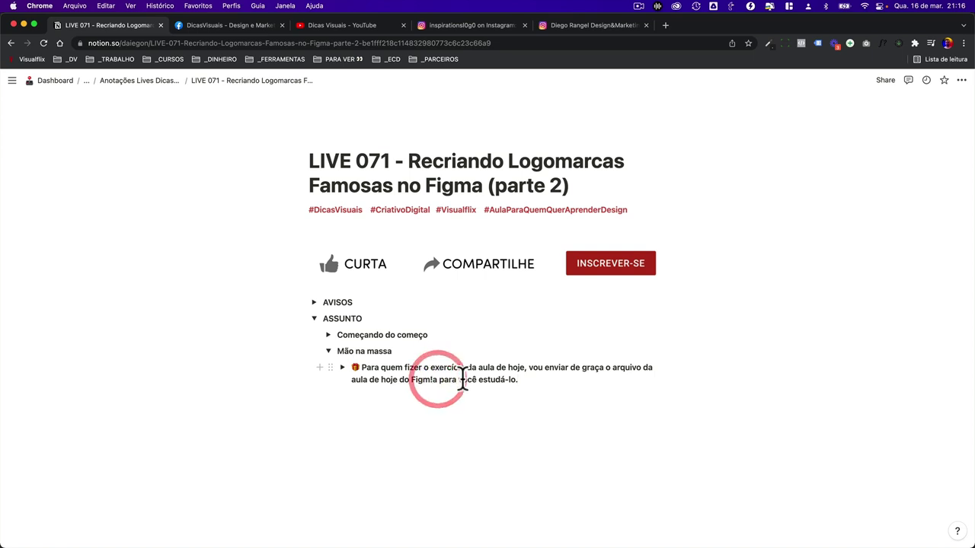
key(super+Right)
text(!)
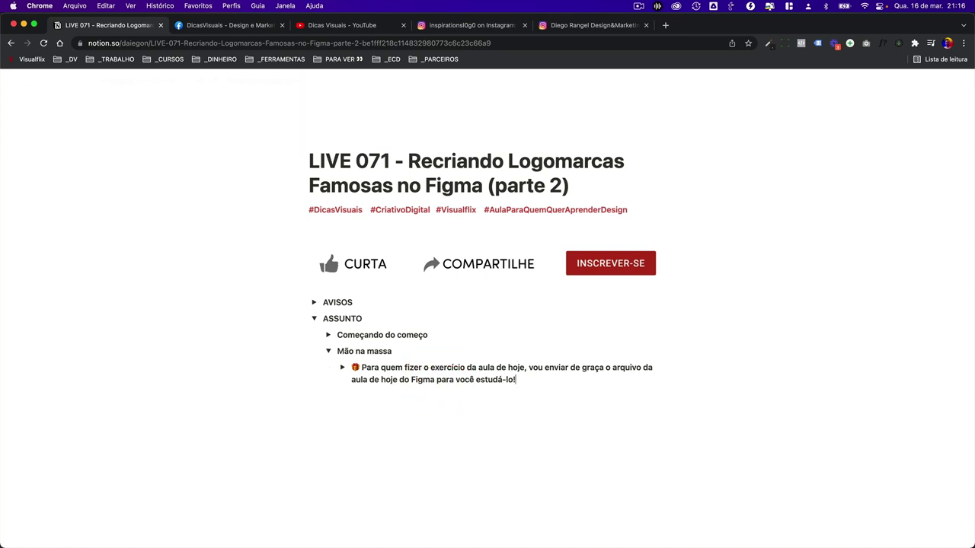
key(ctrl+Right)
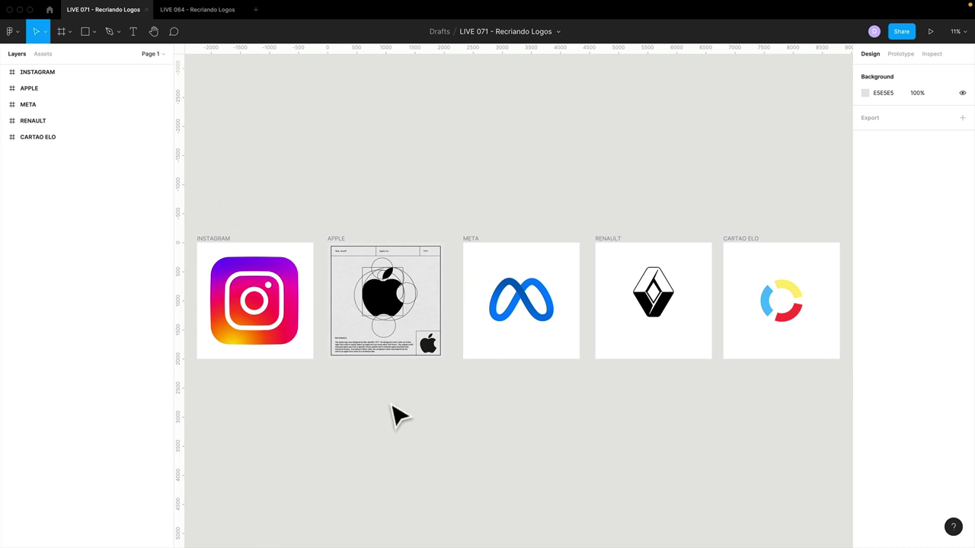
Flip between Notion and Figma, pan the logo board upward and select the INSTAGRAM frame
key(ctrl+Left)
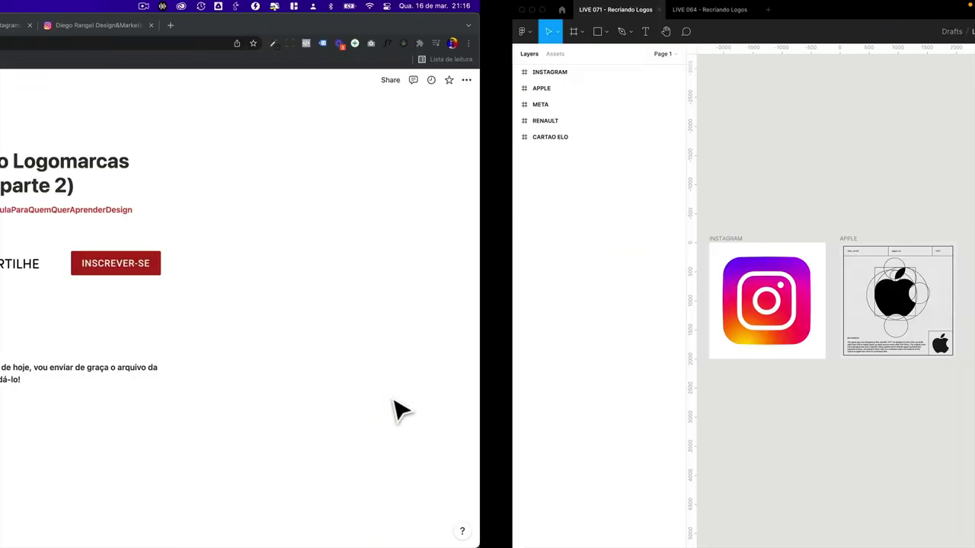
key(ctrl+Right)
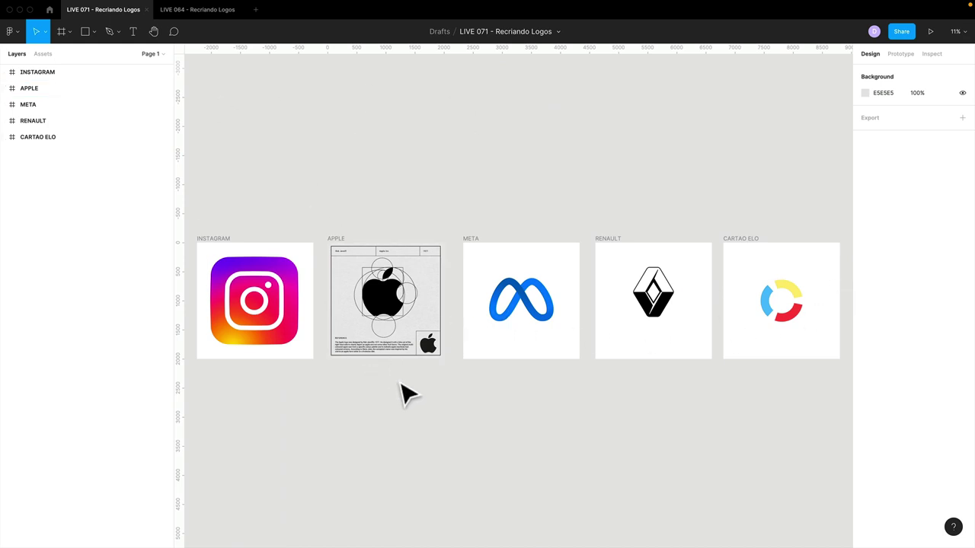
key(ctrl+Left)
key(ctrl+Right)
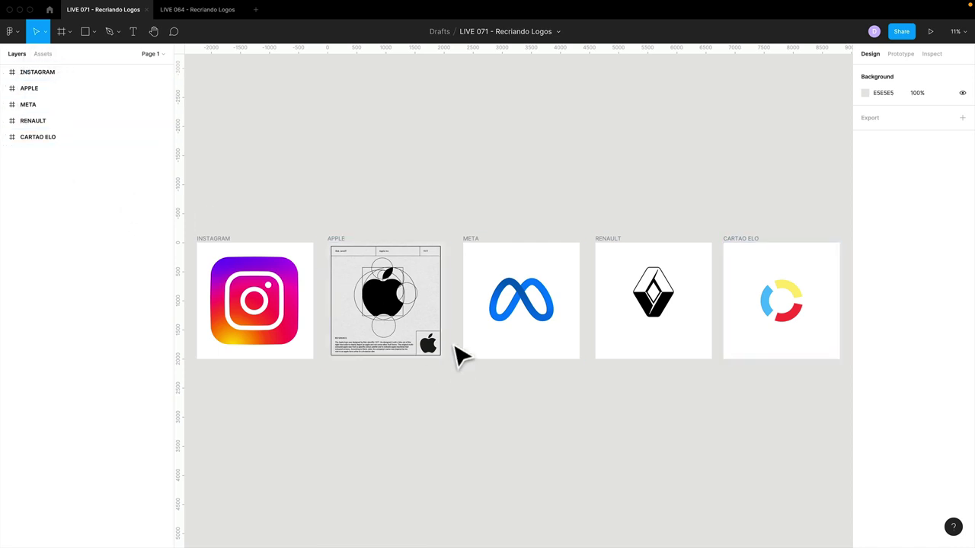
key(ctrl+Left)
key(ctrl+Right)
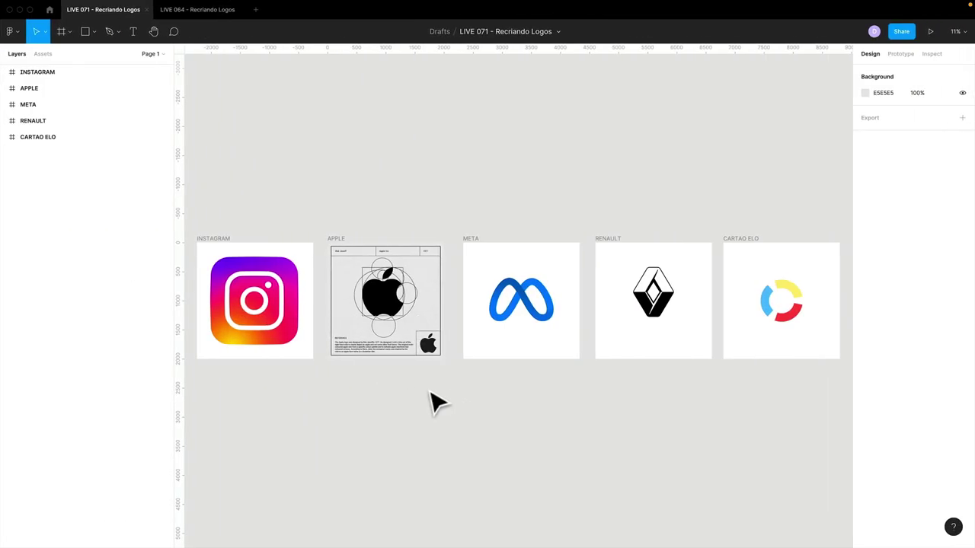
drag(540, 398, 552, 285)
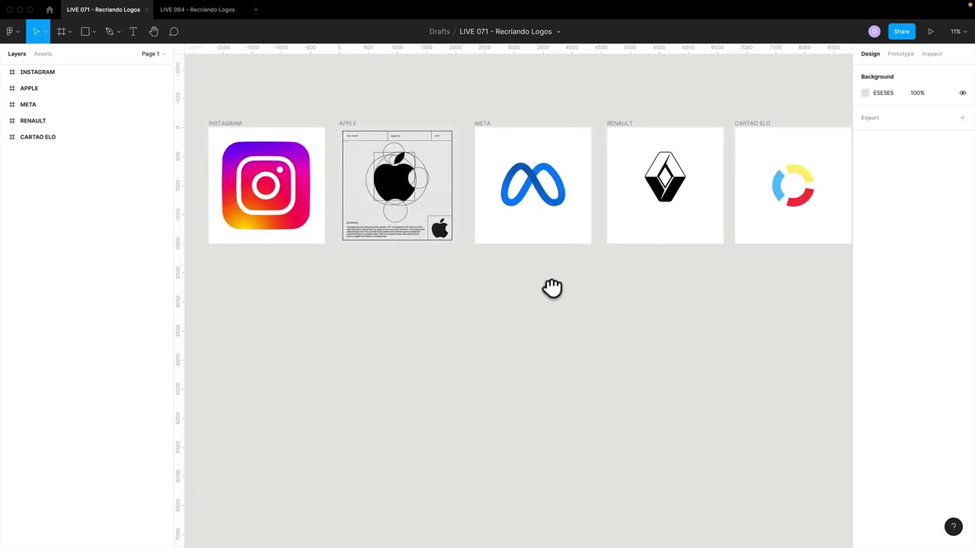
click(224, 126)
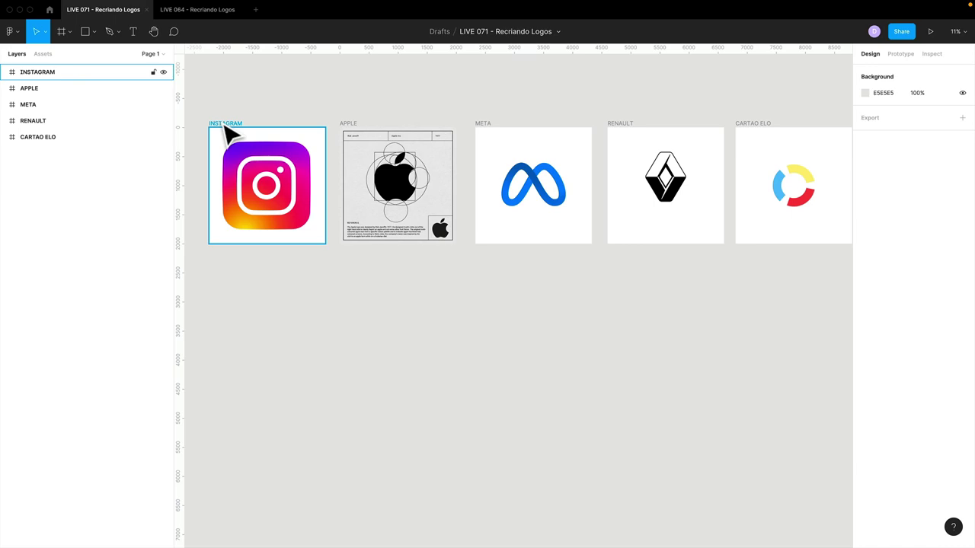
key(ctrl+Left)
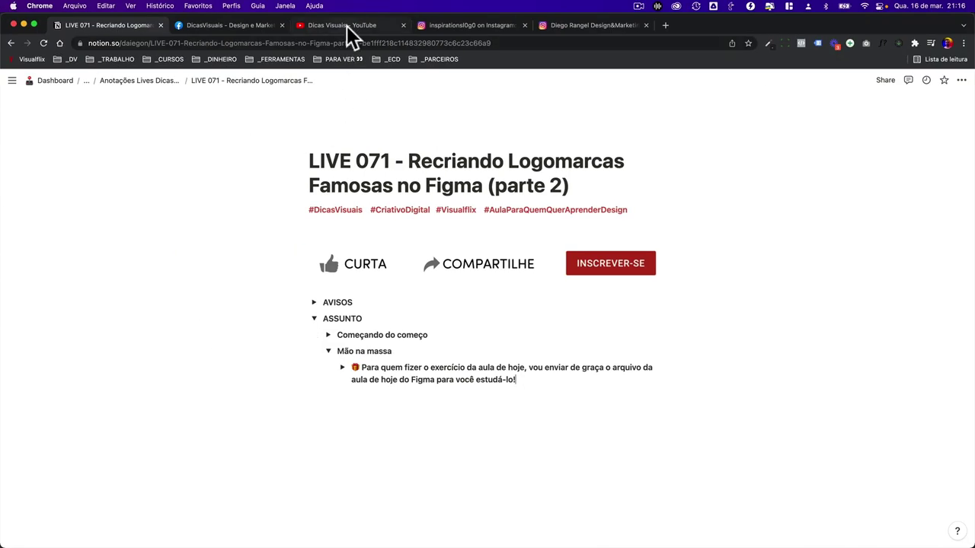
Open the Dicas Visuais channel and browse its full list of videos
click(347, 26)
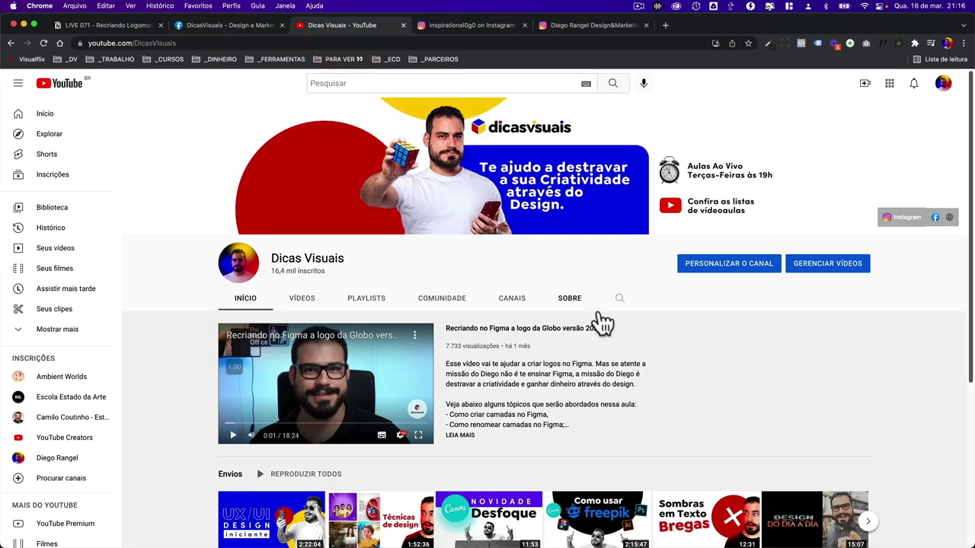
scroll(598, 331, down, 3)
scroll(598, 331, down, 1)
click(868, 354)
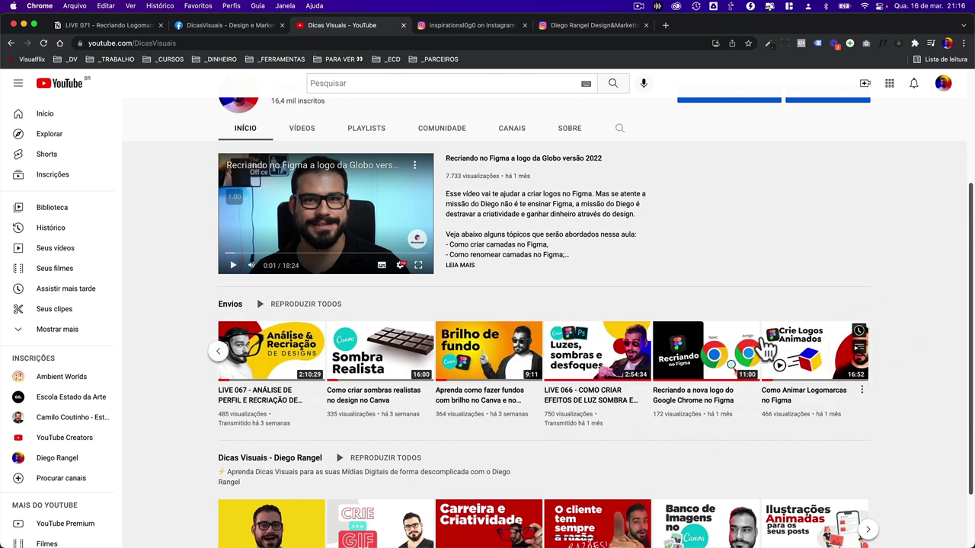
scroll(533, 266, up, 3)
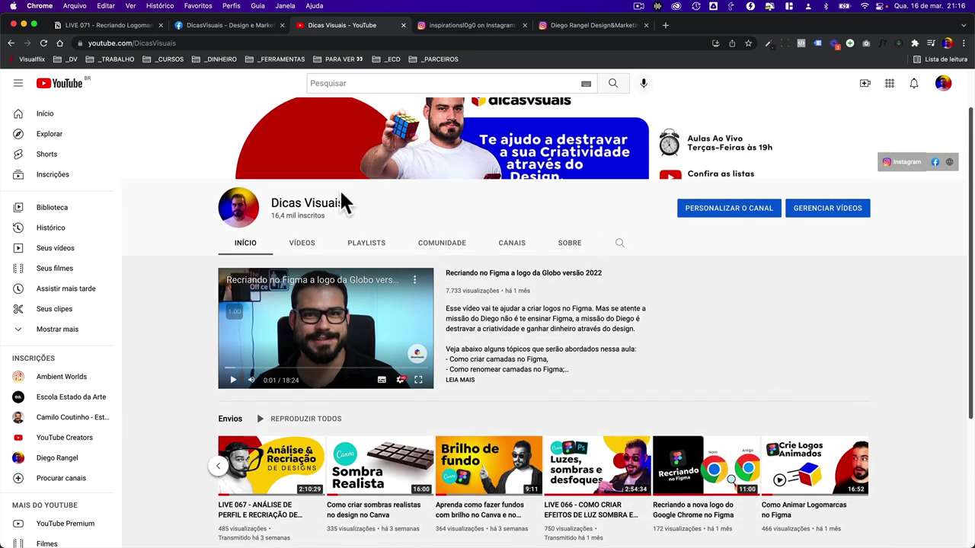
click(303, 245)
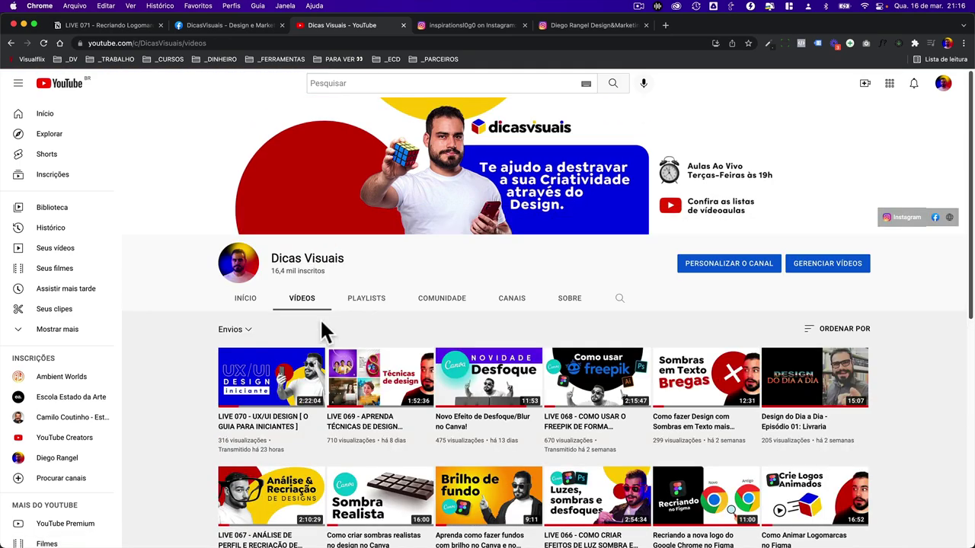
scroll(320, 318, down, 2)
scroll(533, 328, down, 3)
scroll(632, 336, up, 3)
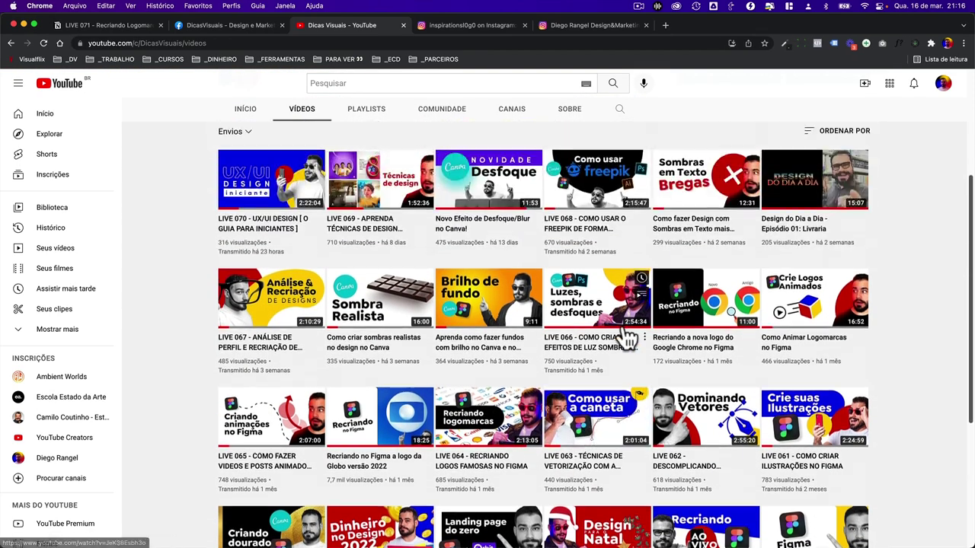
scroll(627, 267, up, 3)
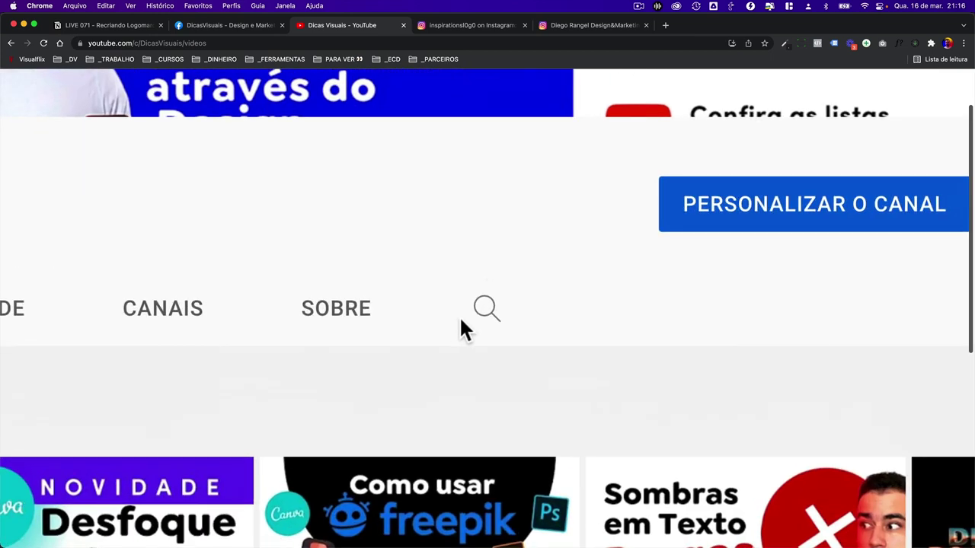
Search the channel for 'live 064' and scan the matching videos
click(501, 309)
text(live 064)
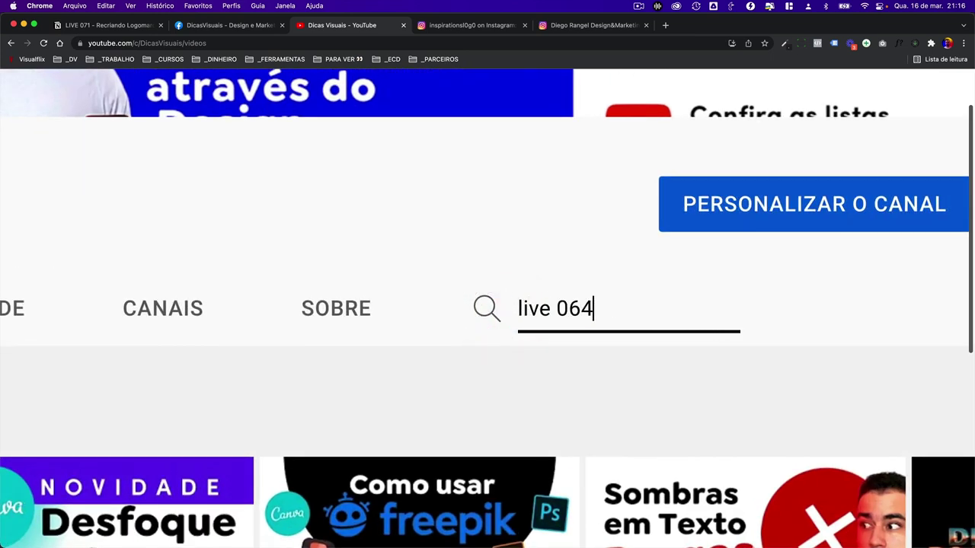
key(Return)
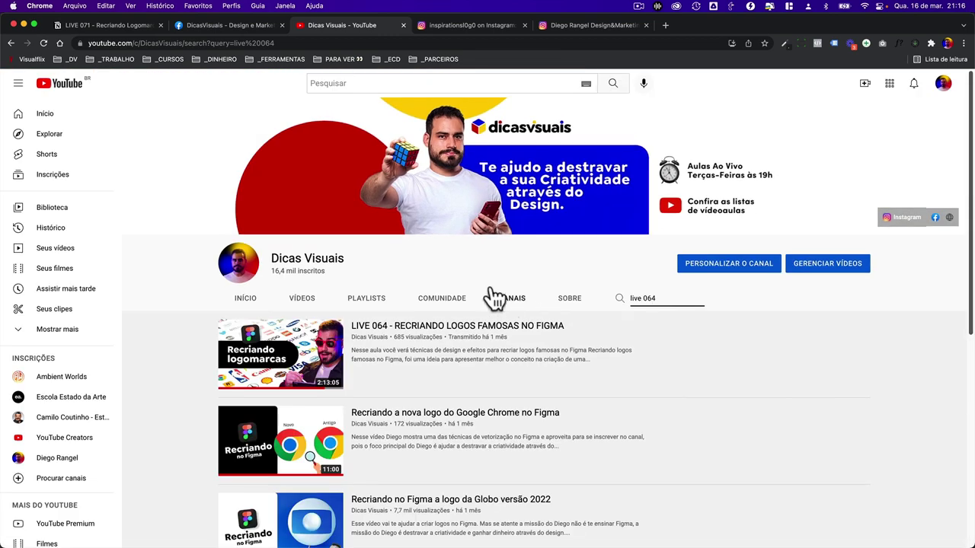
scroll(459, 285, down, 1)
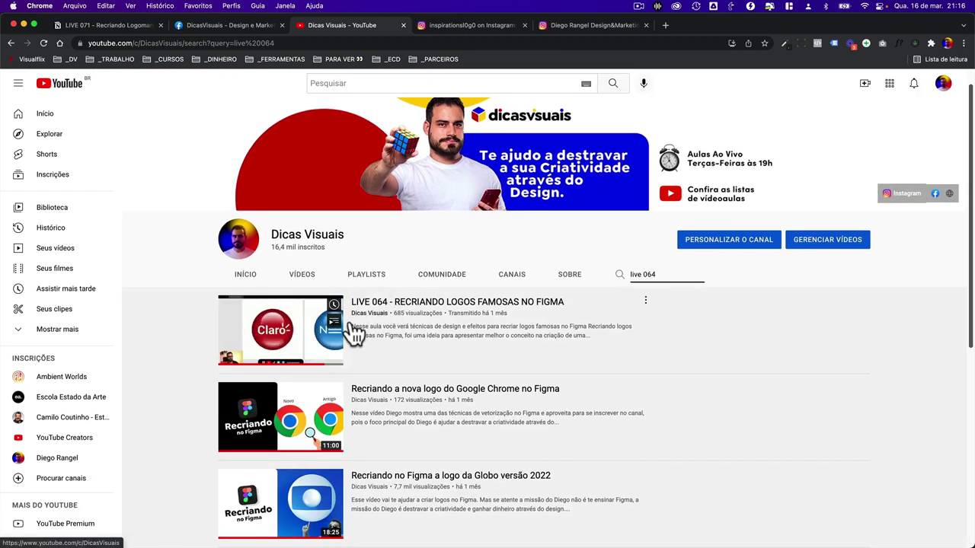
mouse_move(409, 333)
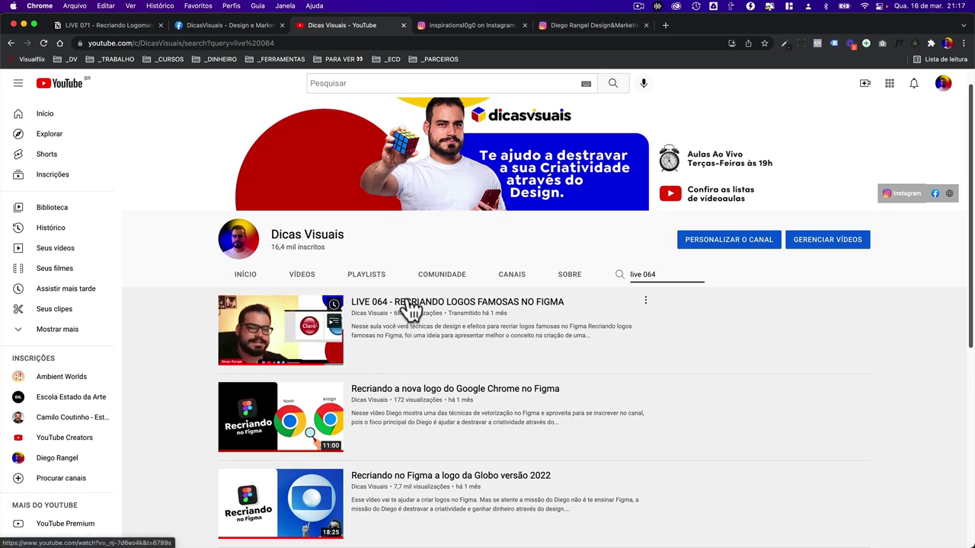
key(ctrl+Right)
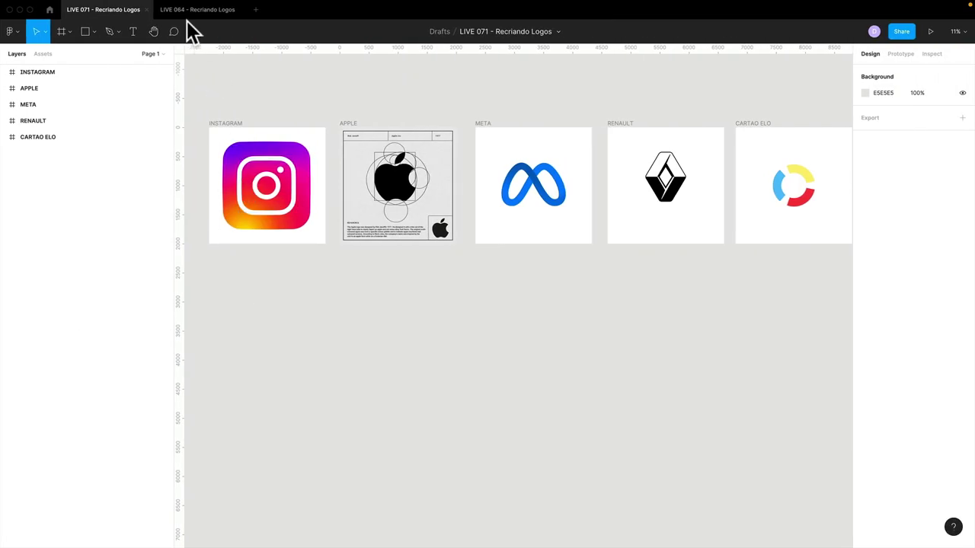
click(190, 10)
drag(441, 349, 544, 385)
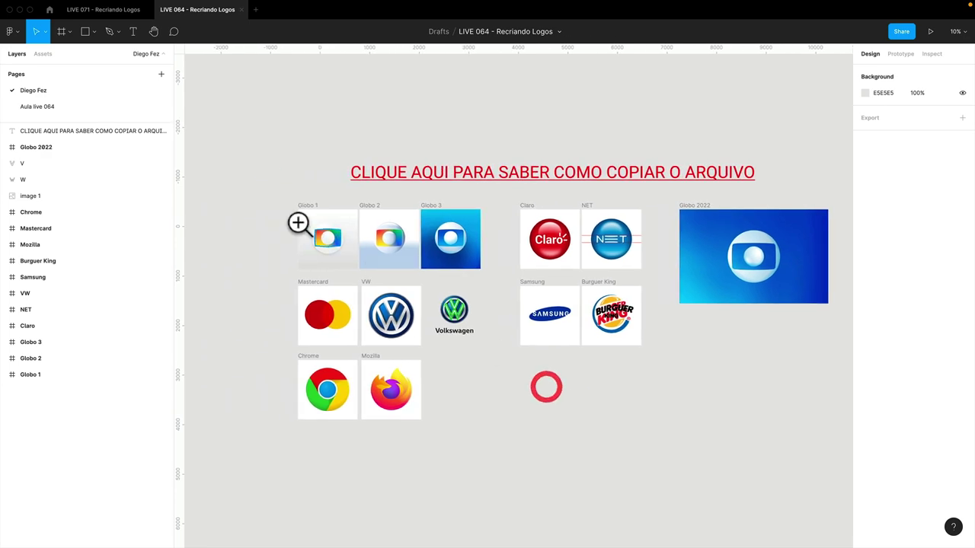
drag(267, 196, 645, 413)
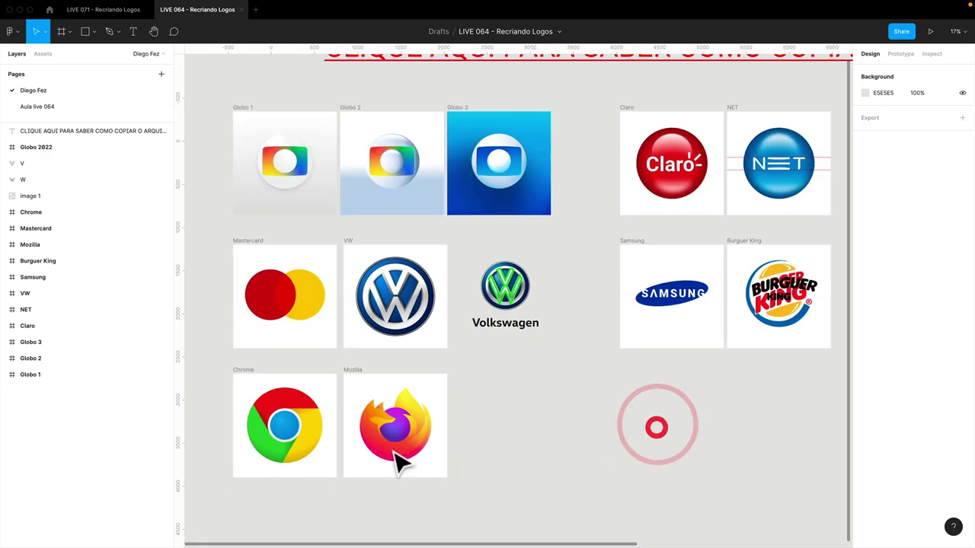
click(242, 370)
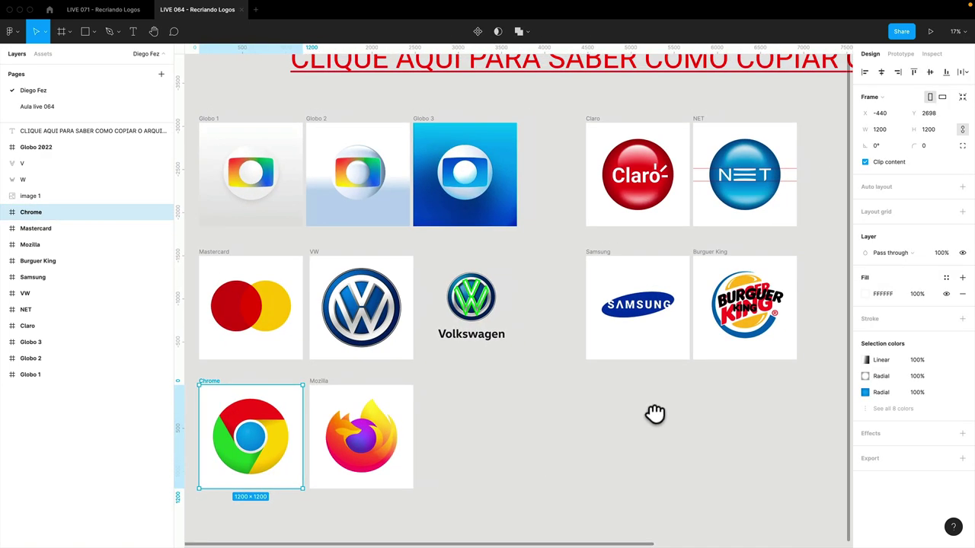
drag(652, 413, 397, 435)
click(567, 153)
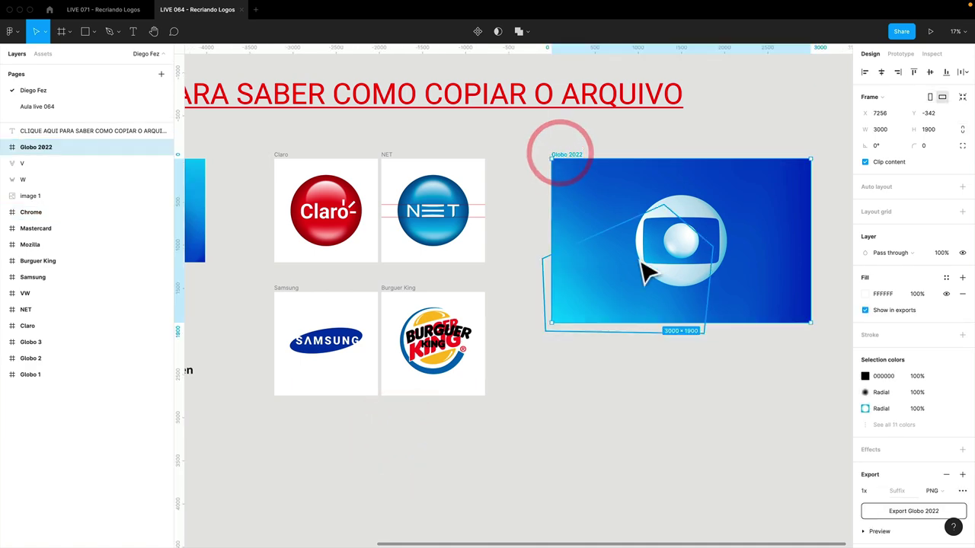
drag(498, 398, 843, 350)
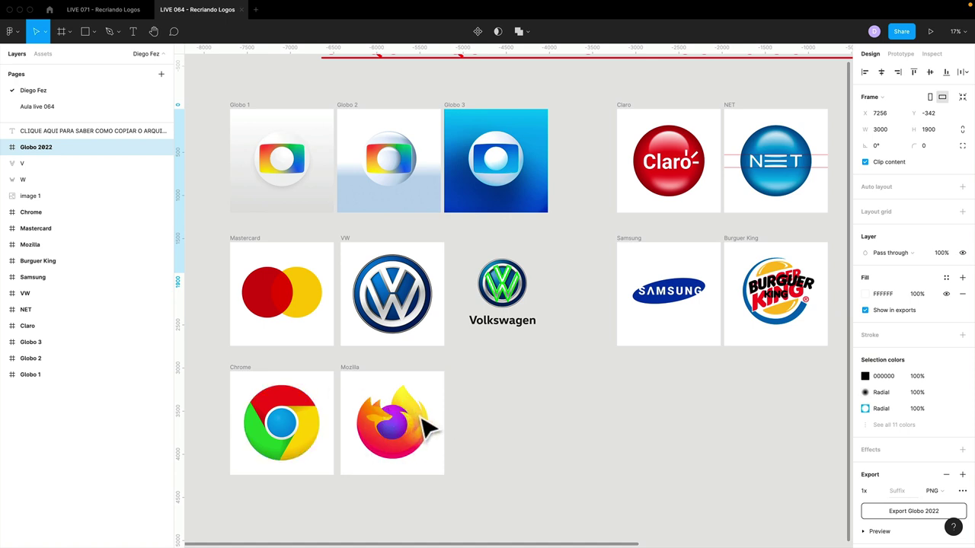
scroll(601, 407, up, 2)
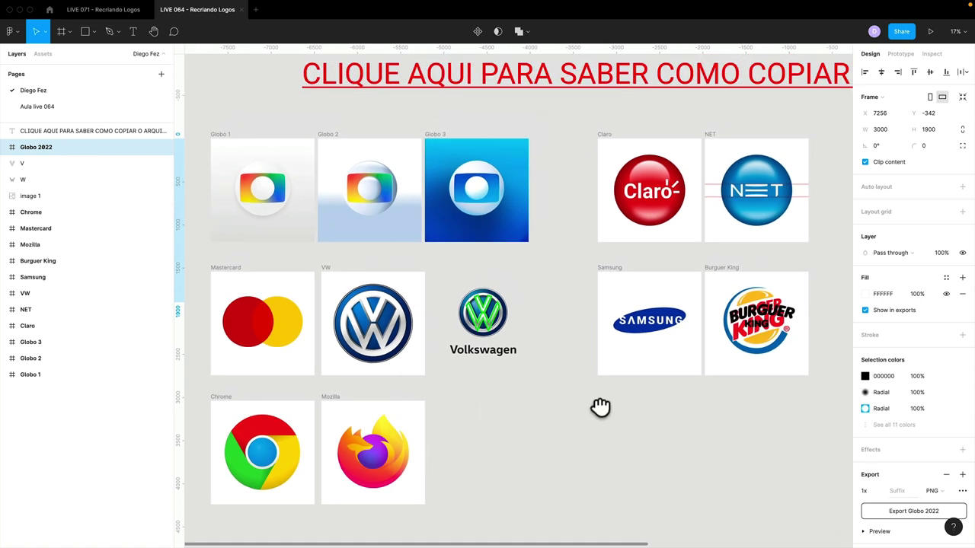
scroll(592, 414, down, 5)
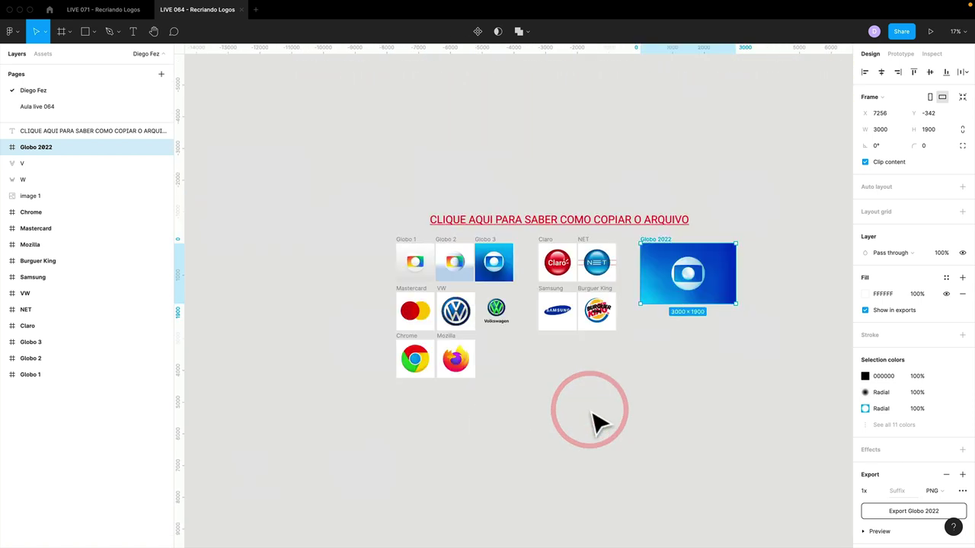
click(89, 10)
click(407, 333)
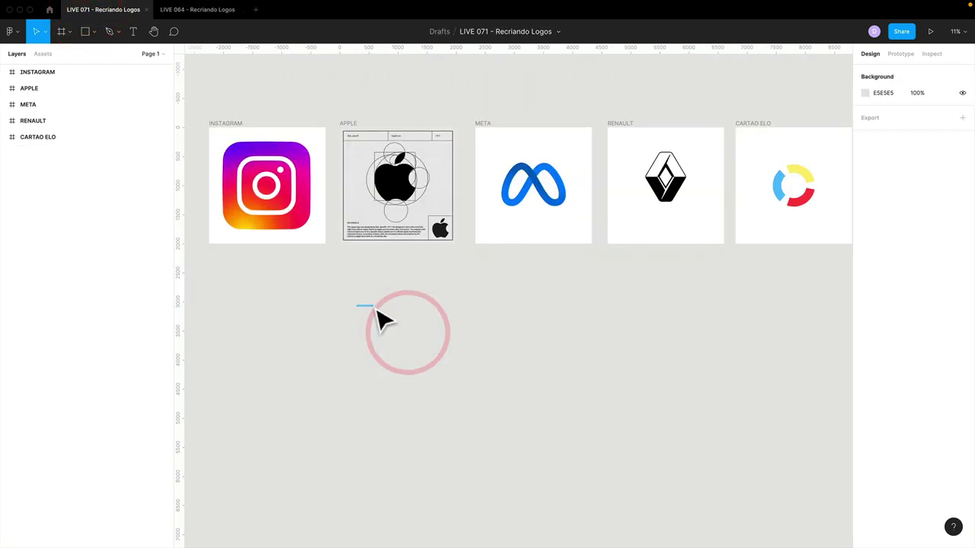
Draw a 2000×2000 frame below the INSTAGRAM logo frame
click(339, 296)
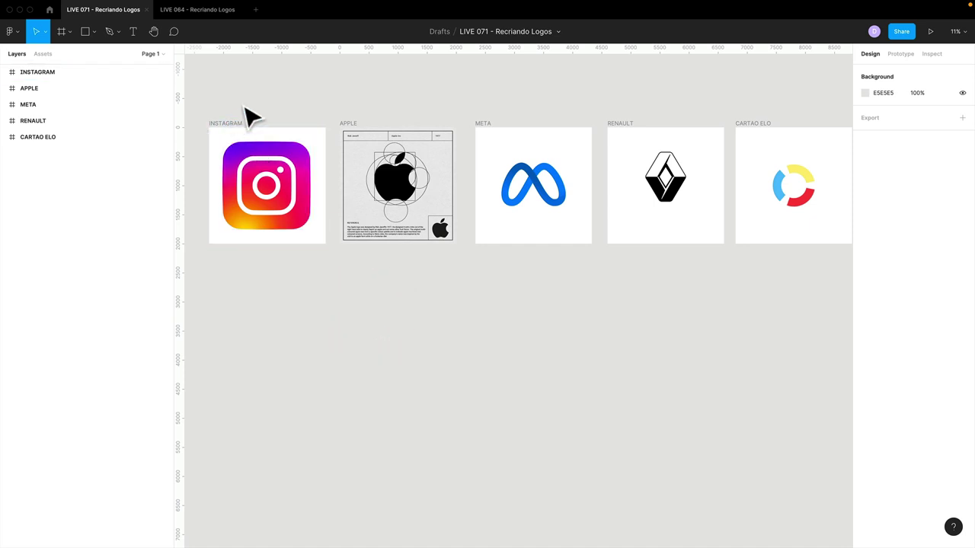
drag(239, 102, 406, 172)
key(f)
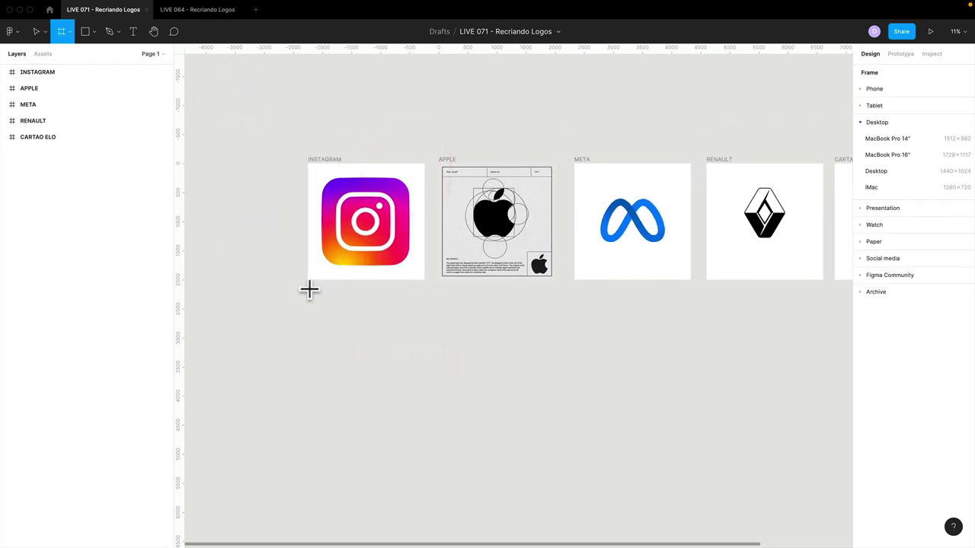
drag(309, 289, 424, 404)
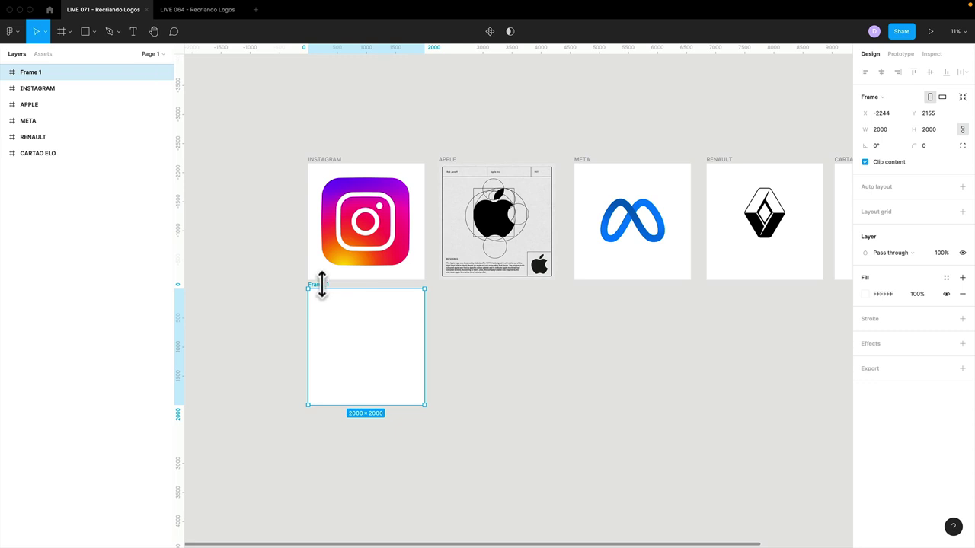
drag(326, 295, 326, 321)
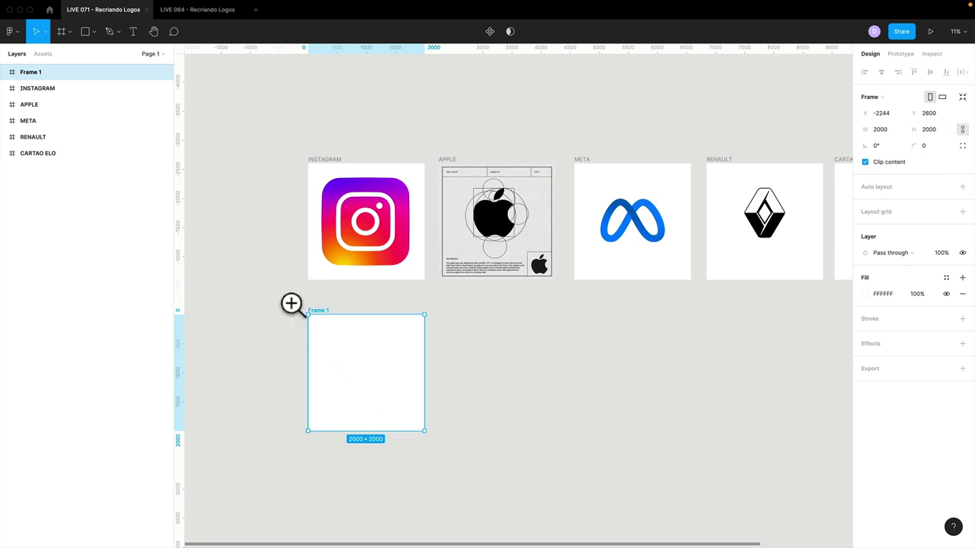
drag(290, 300, 486, 488)
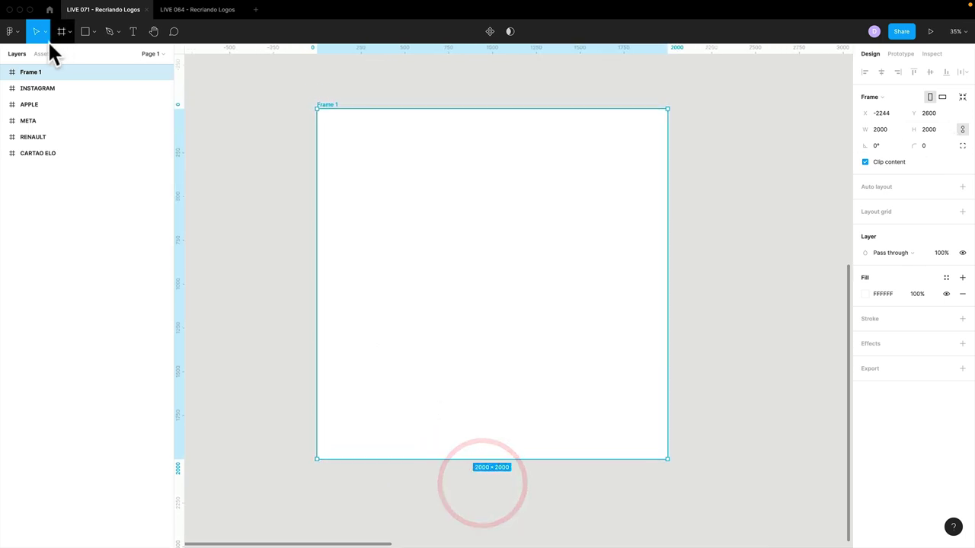
Rename the new frame layer to 'INSTAGRAM 2'
double_click(30, 71)
text(INSTAGRAM)
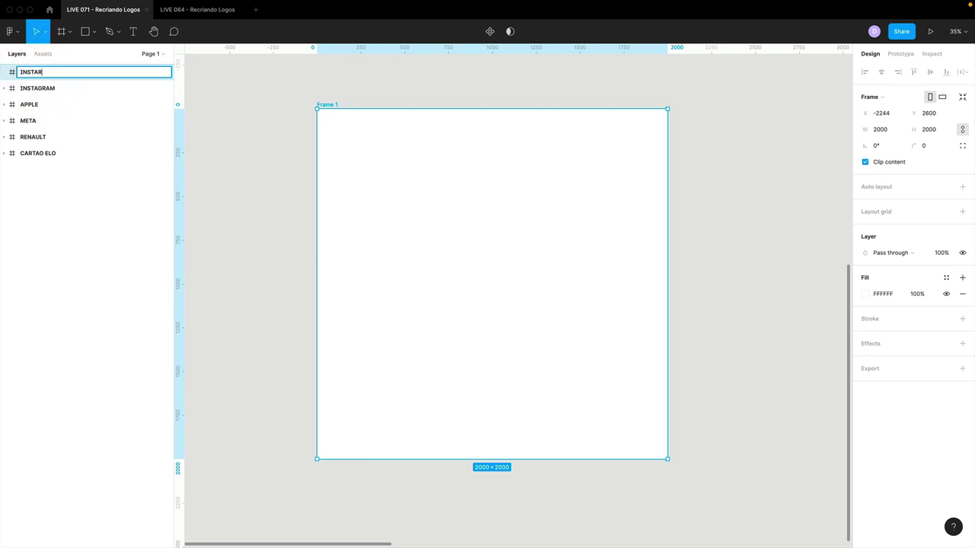
text( 2)
key(Return)
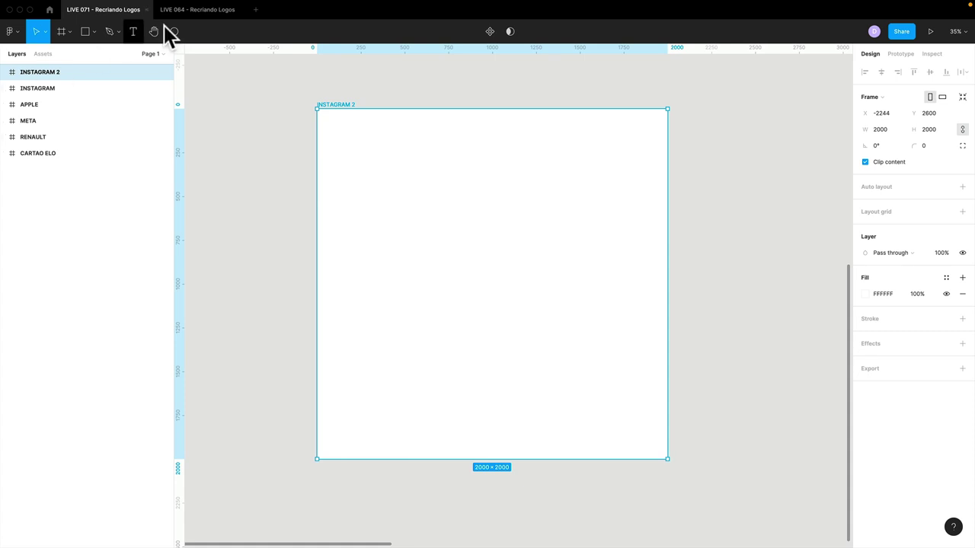
click(275, 265)
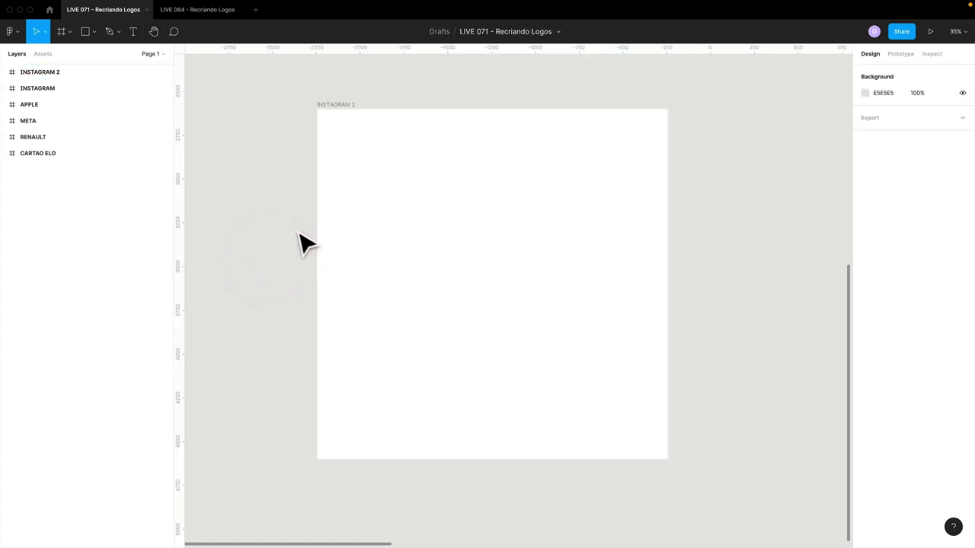
key(super+Tab)
In a new tab on google.com.br, search 'instagram logo' and show image results
click(667, 26)
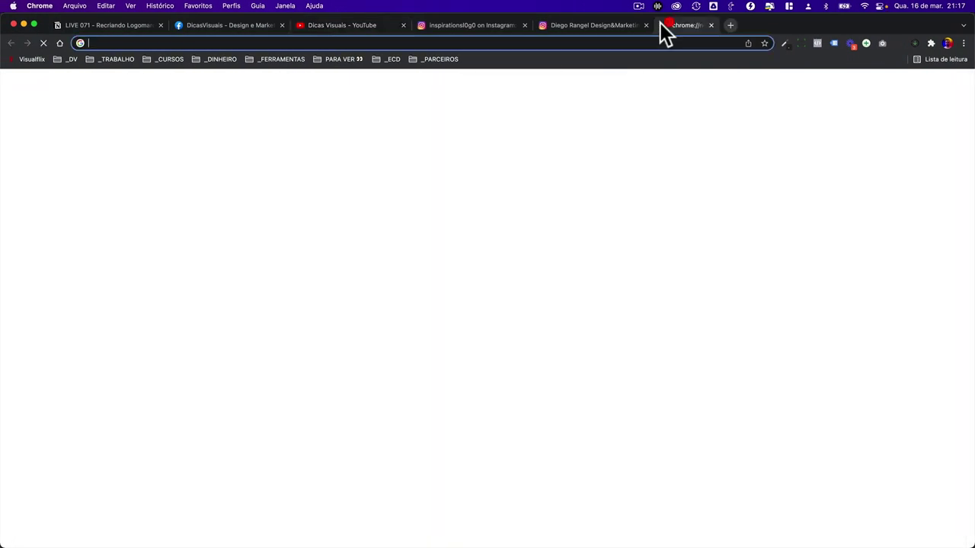
click(66, 44)
text(google.com.br)
key(Return)
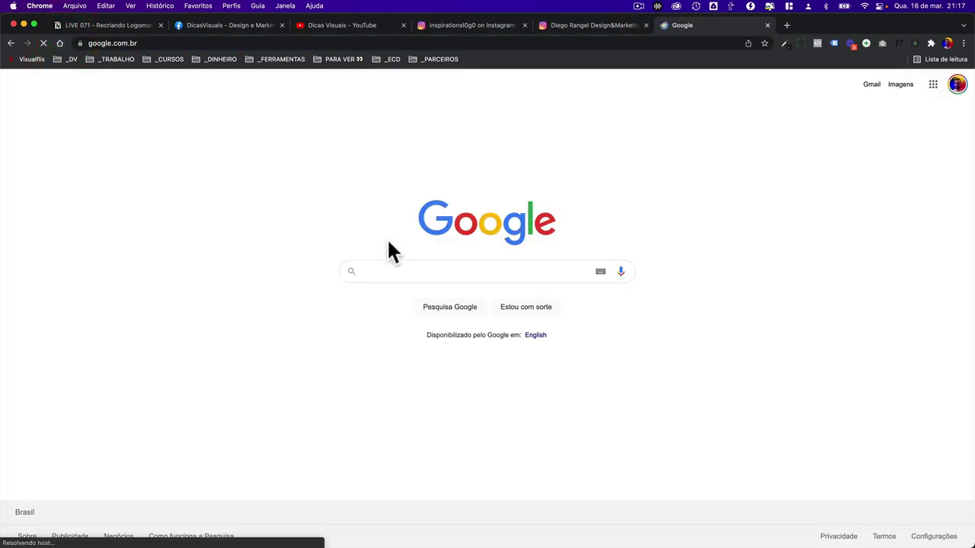
text(instagram log)
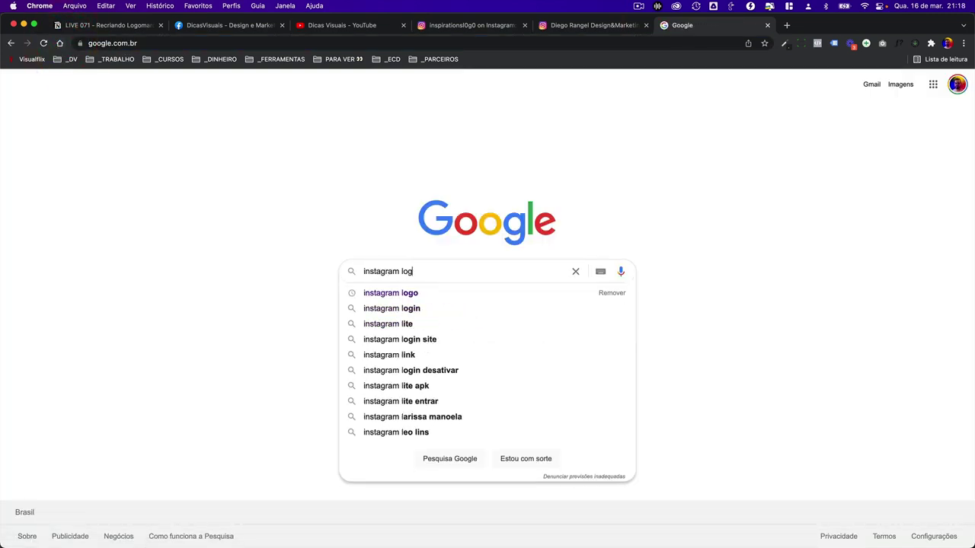
text(o)
key(Return)
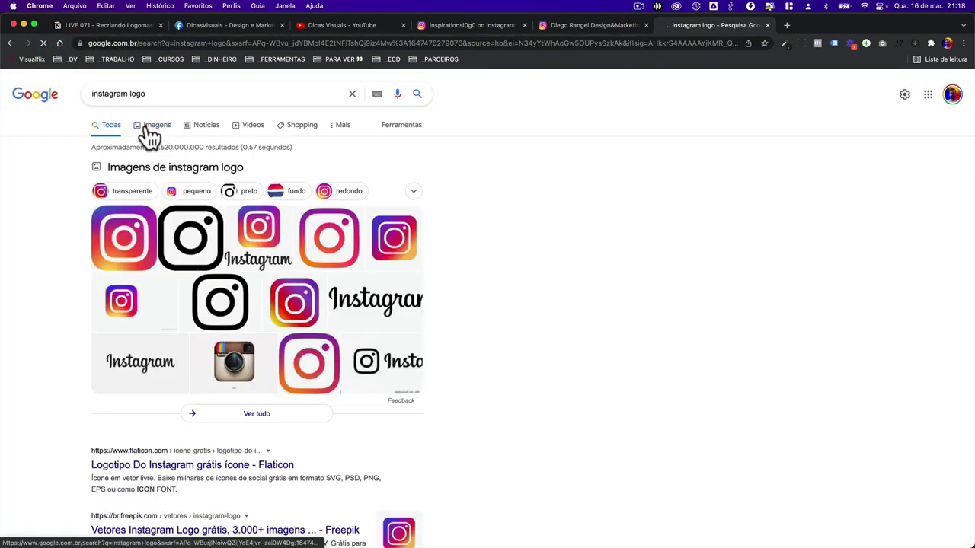
click(147, 124)
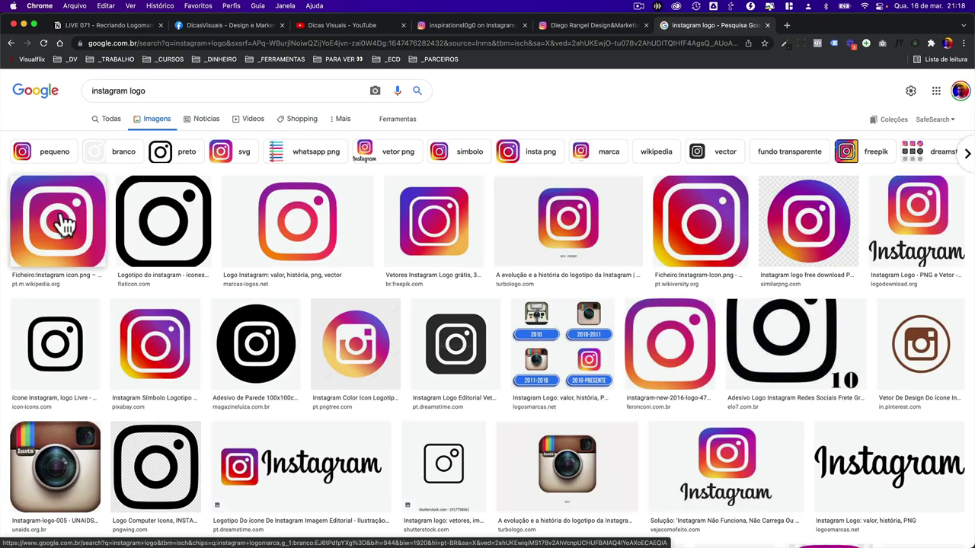
Preview the Wikipedia, turbologo and 2010–present logo-history Instagram images, then return to Figma
click(66, 218)
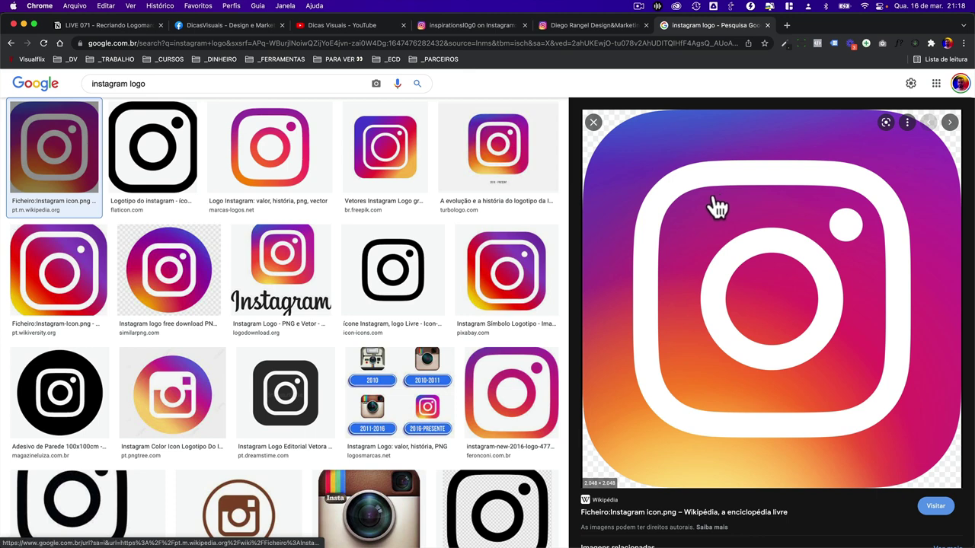
click(498, 169)
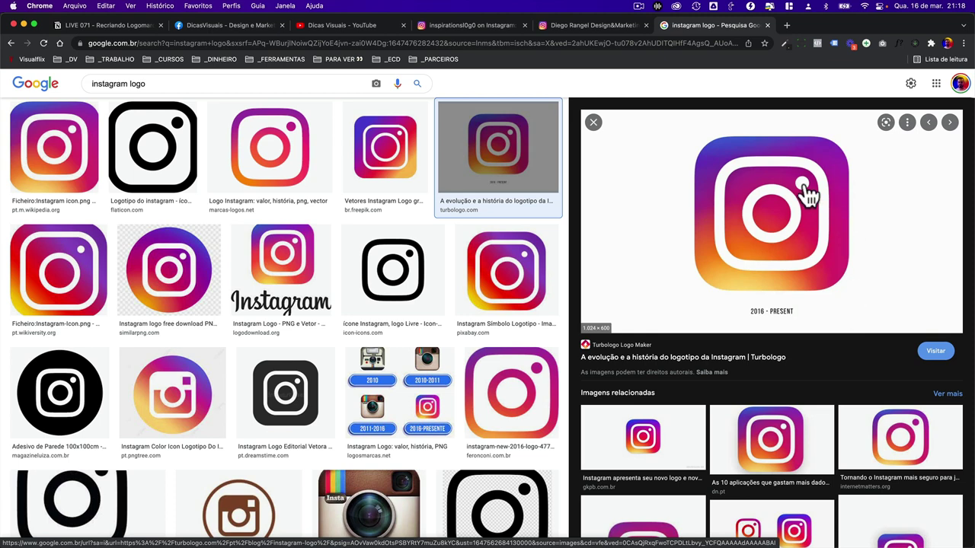
click(374, 392)
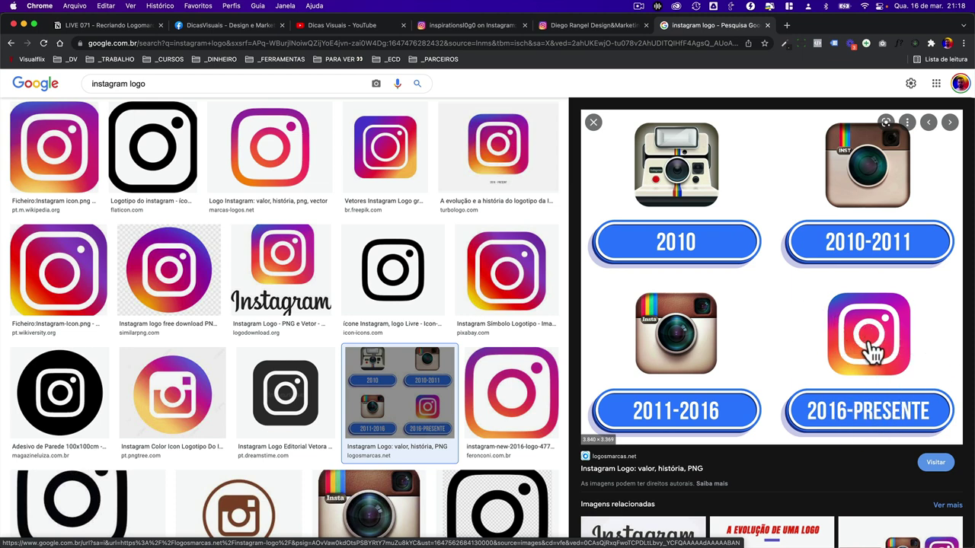
scroll(837, 376, down, 5)
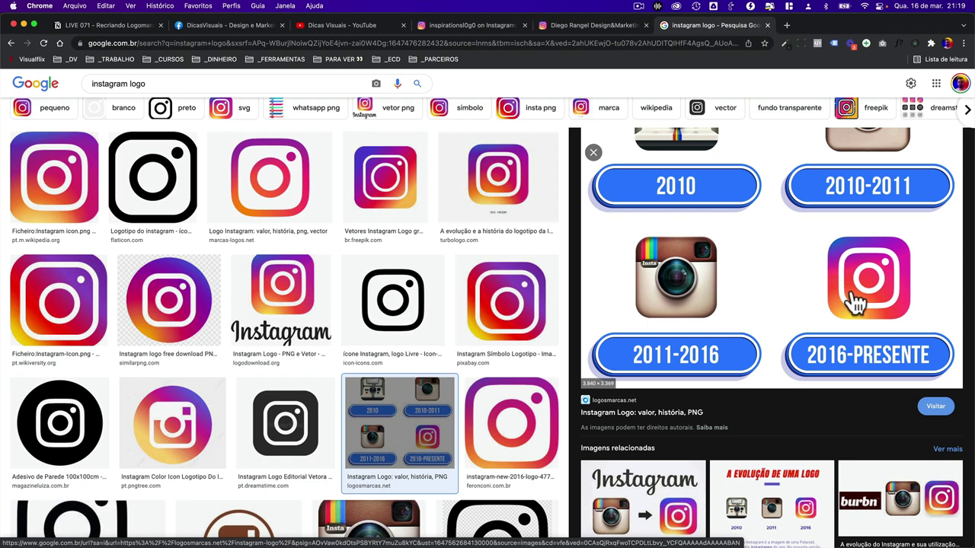
key(ctrl+Right)
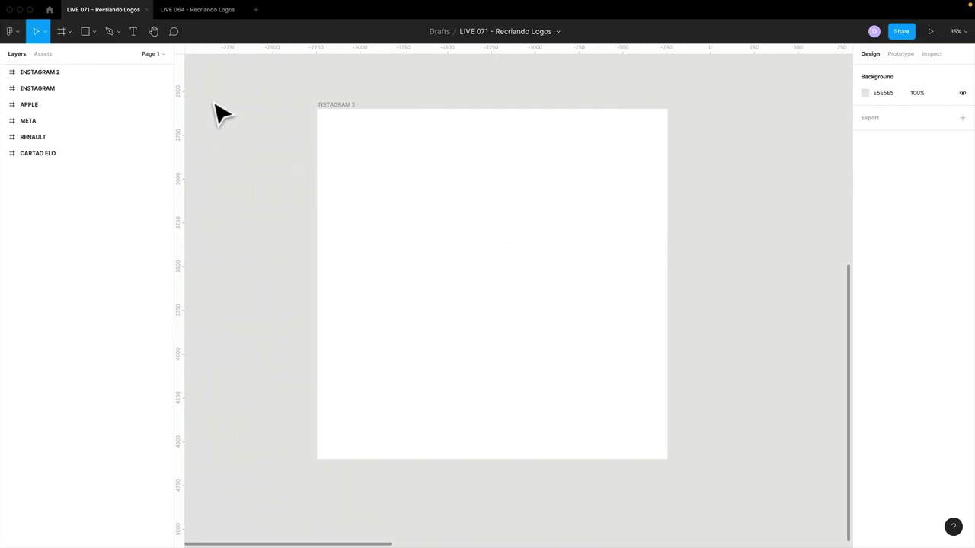
Glance at the Globo 2022 frame in LIVE 064, then return to the LIVE 071 Recriando Logos file
click(211, 15)
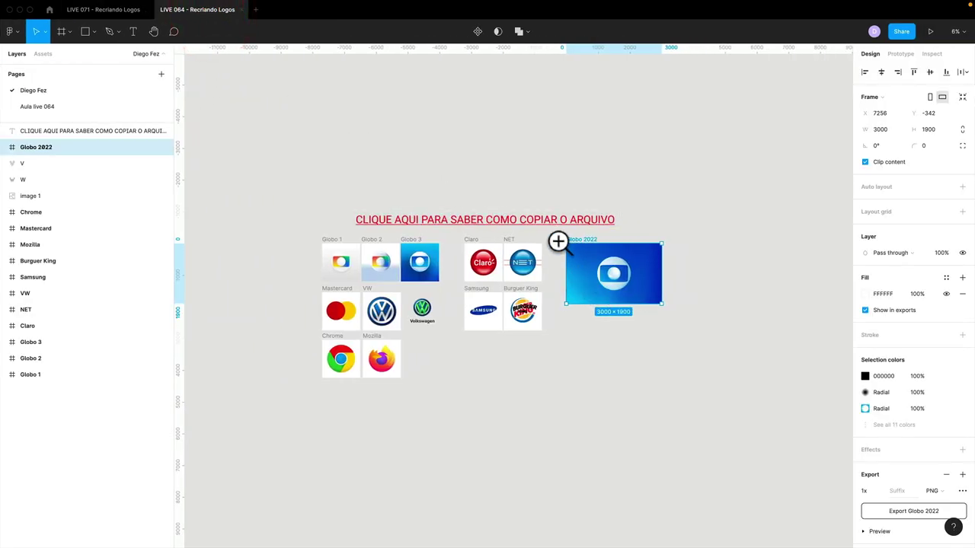
click(690, 331)
drag(616, 358, 666, 381)
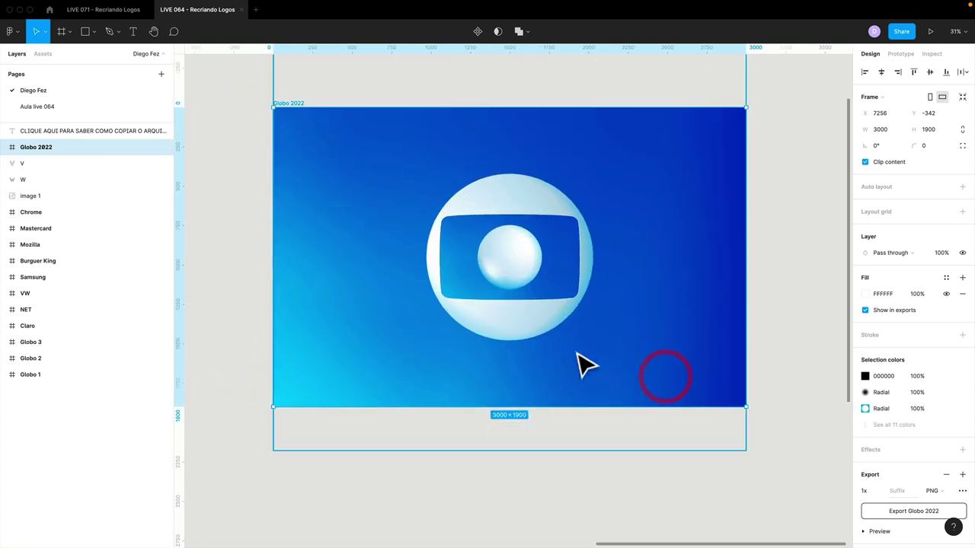
click(106, 12)
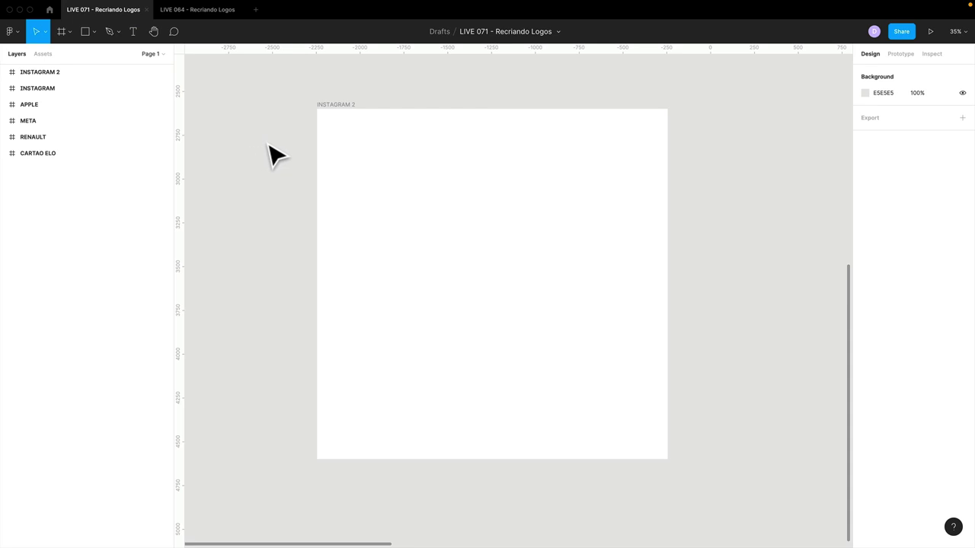
Draw Rectangle 2 as a 1000×1000 square centred at X 500, Y 500 in INSTAGRAM 2
key(r)
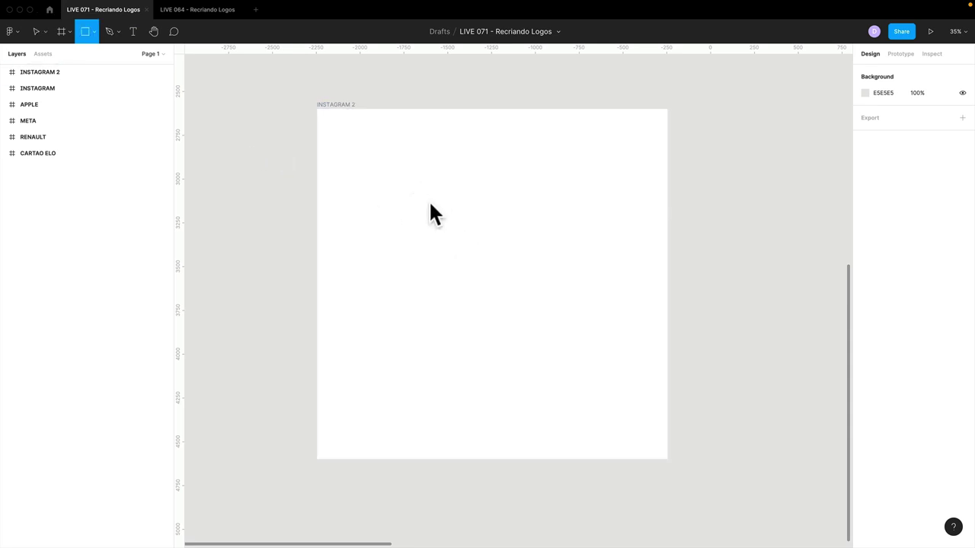
drag(419, 193, 566, 361)
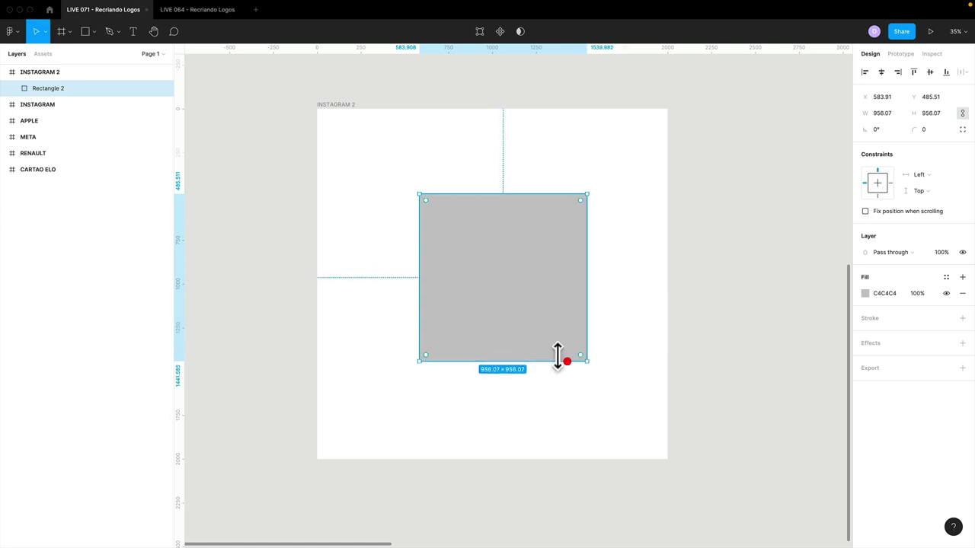
drag(500, 304, 494, 308)
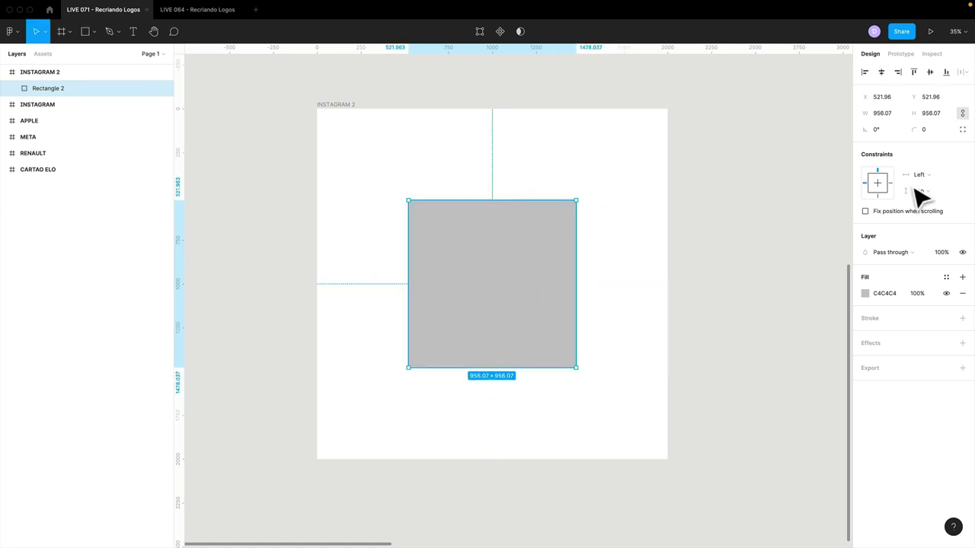
click(887, 114)
text(1000)
key(Return)
click(881, 72)
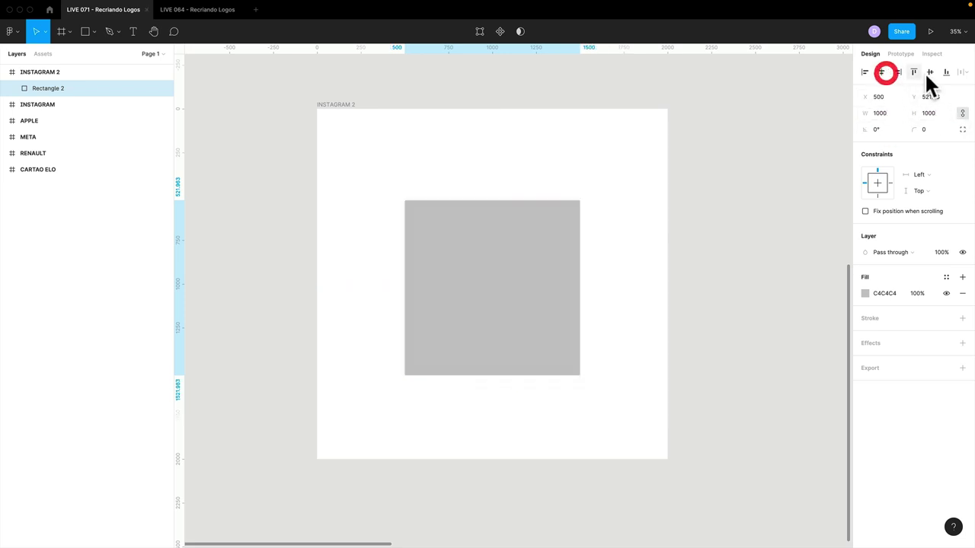
click(930, 71)
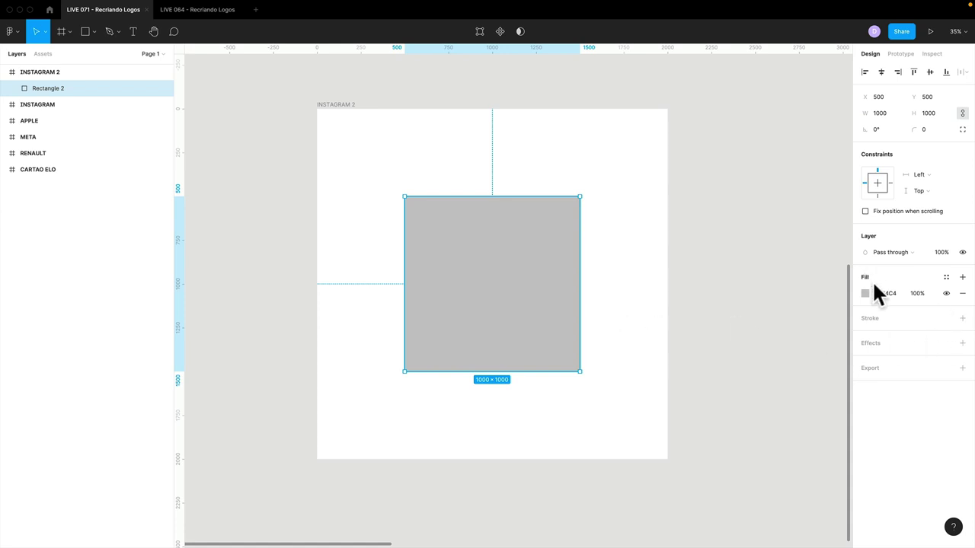
Swap the square's grey fill for a black 000000 stroke of weight 20
key(shift+x)
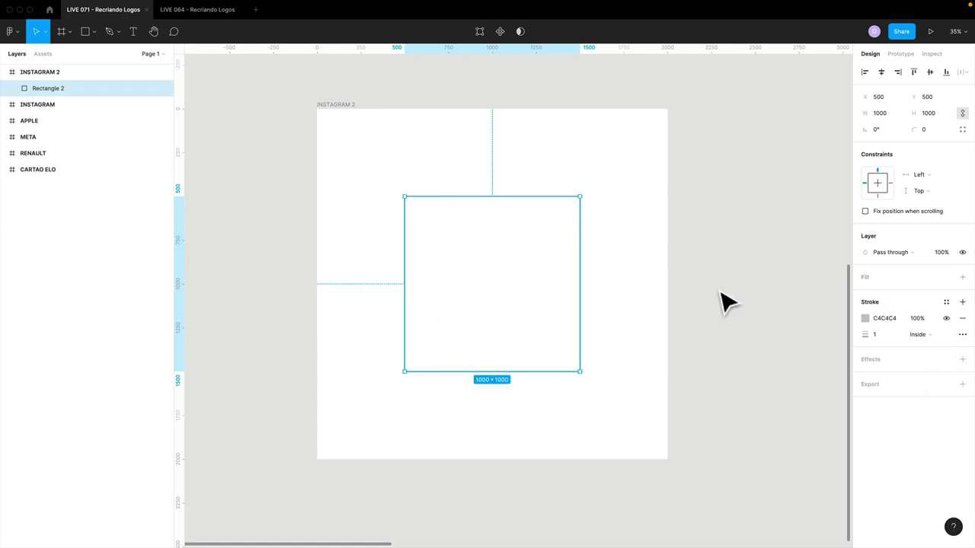
click(866, 319)
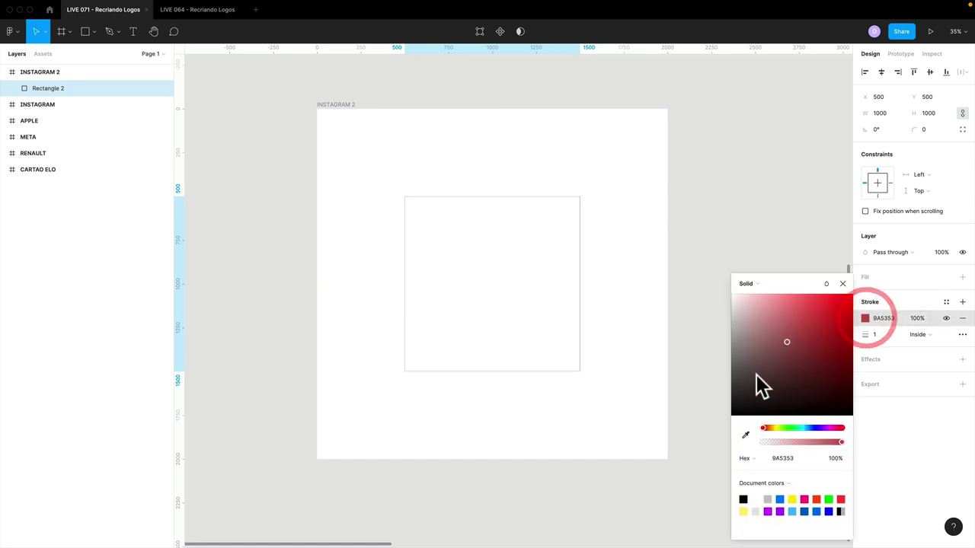
drag(756, 375, 748, 412)
click(845, 278)
click(880, 332)
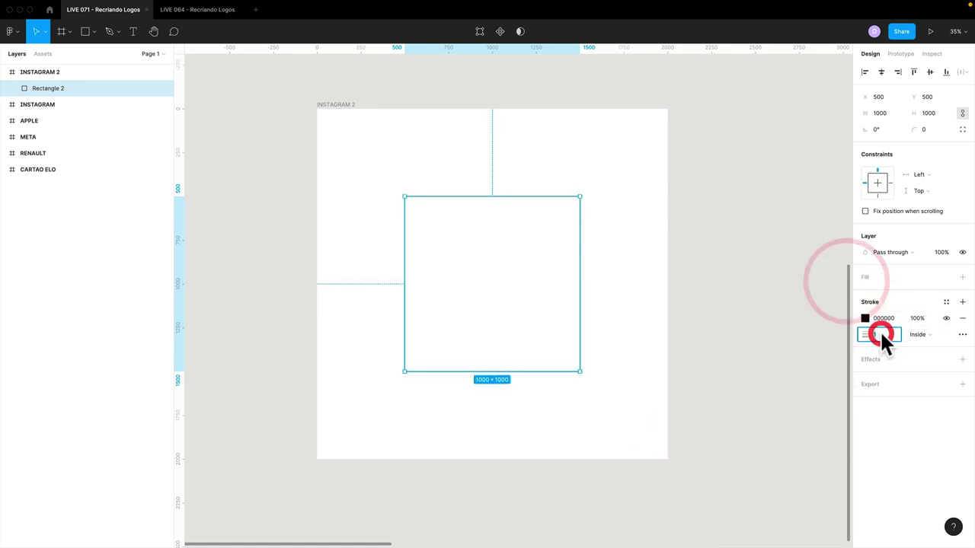
text(20)
key(Return)
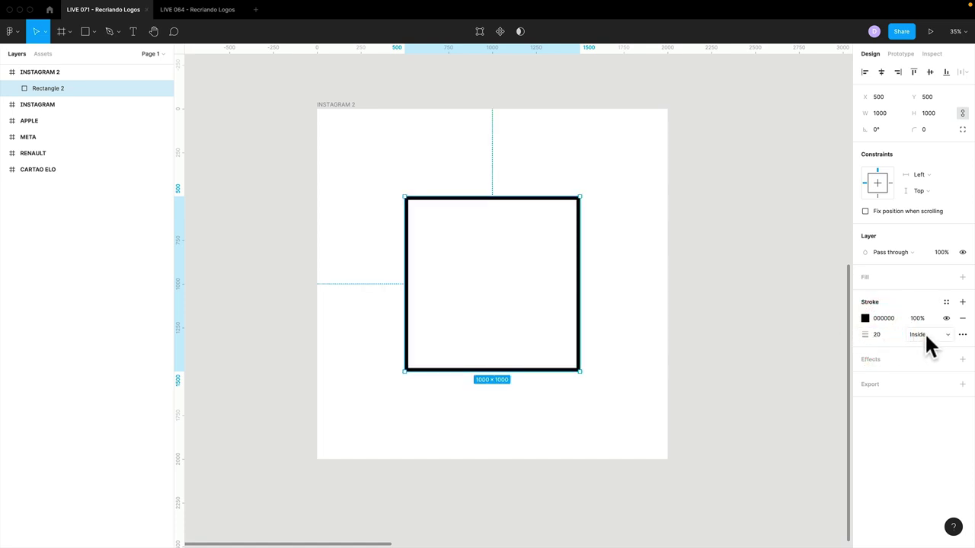
Try outside, inside and heavier stroke settings, then settle on Center alignment at weight 20
click(926, 336)
click(936, 325)
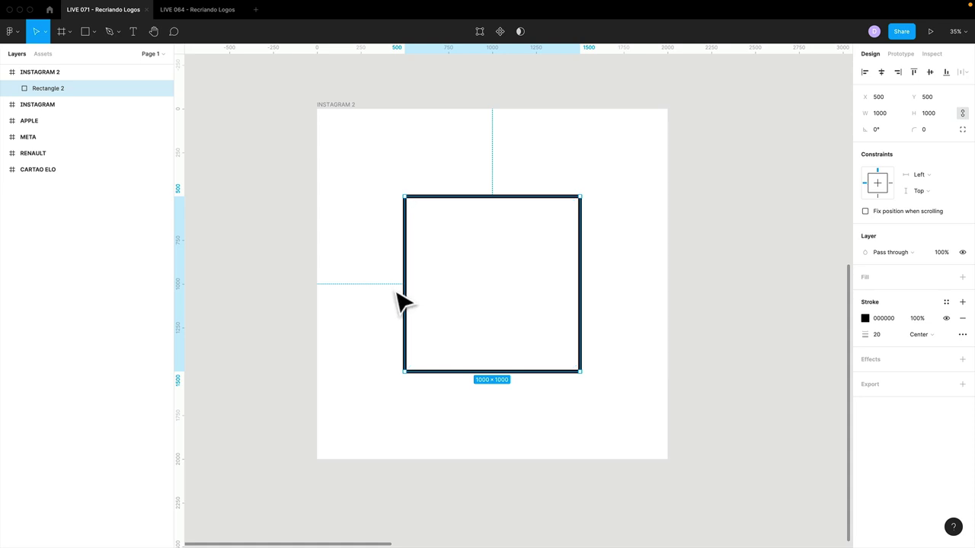
click(918, 335)
click(933, 358)
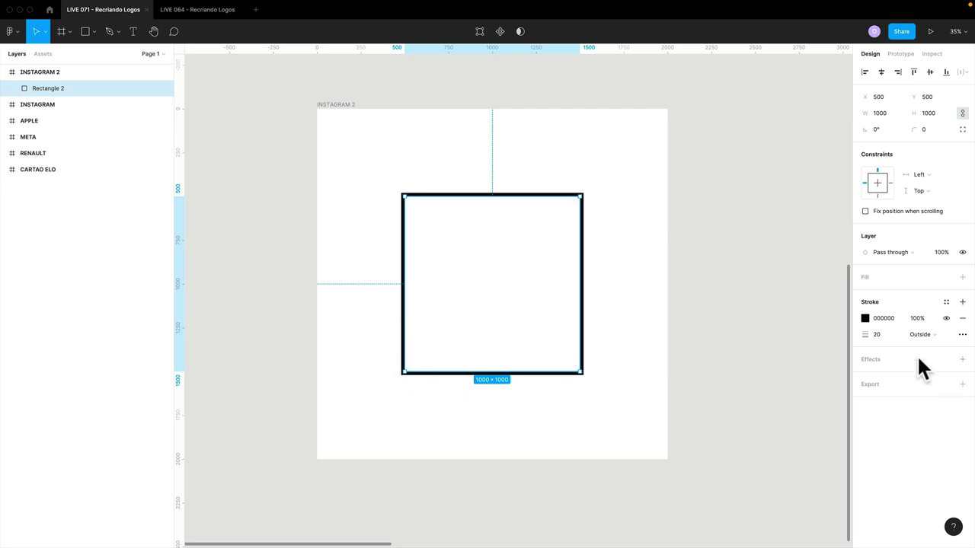
drag(862, 334, 930, 335)
click(919, 334)
click(918, 323)
click(919, 334)
click(933, 324)
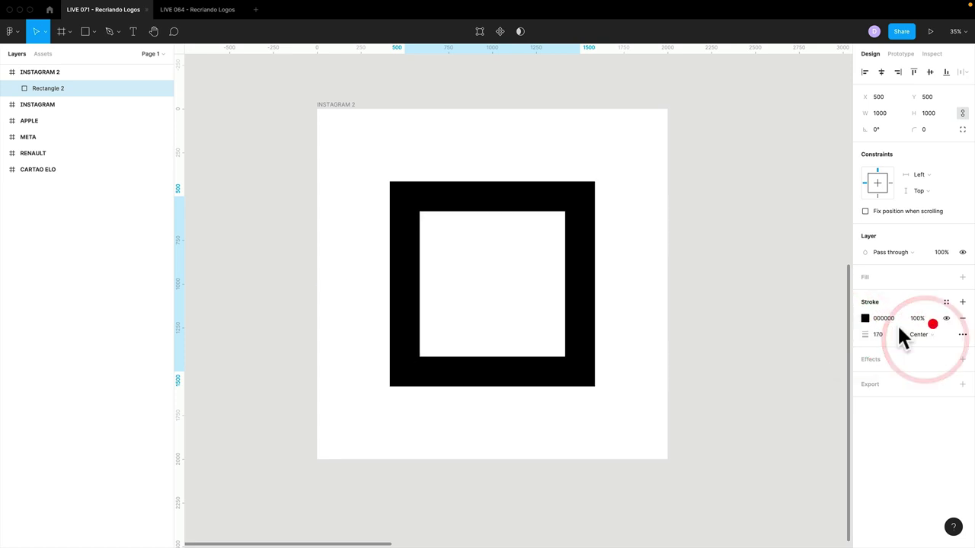
mouse_move(865, 335)
mouse_down()
mouse_move(5, 330)
mouse_move(759, 342)
mouse_up()
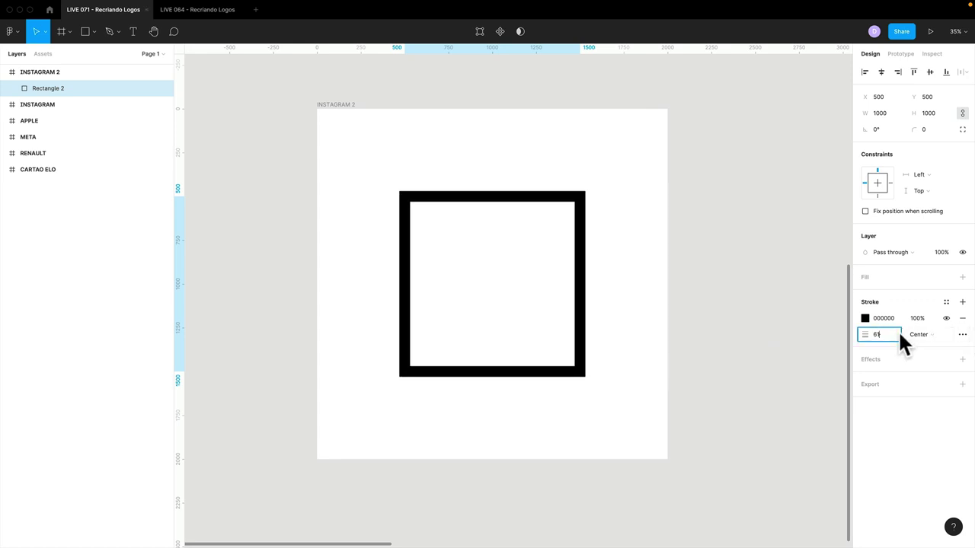
click(901, 337)
text(20)
key(Return)
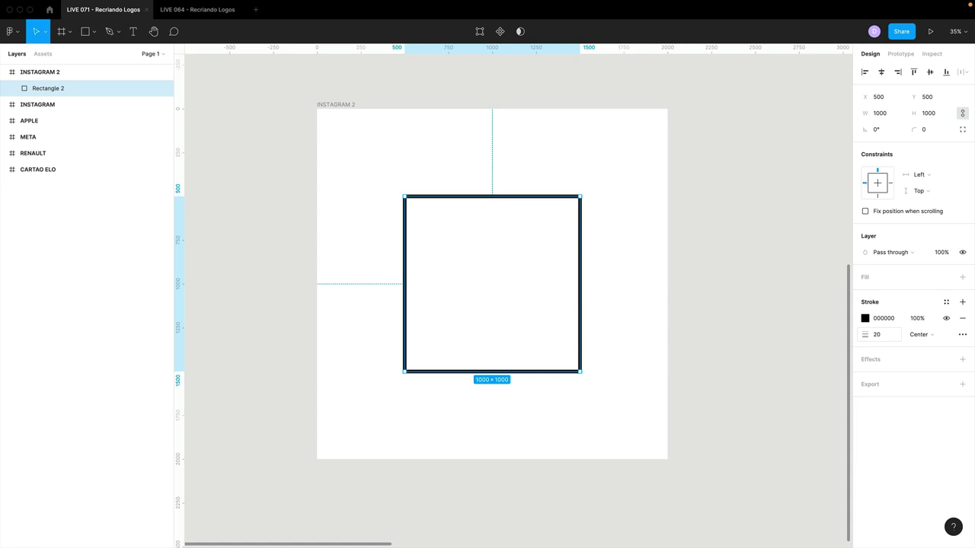
mouse_move(411, 366)
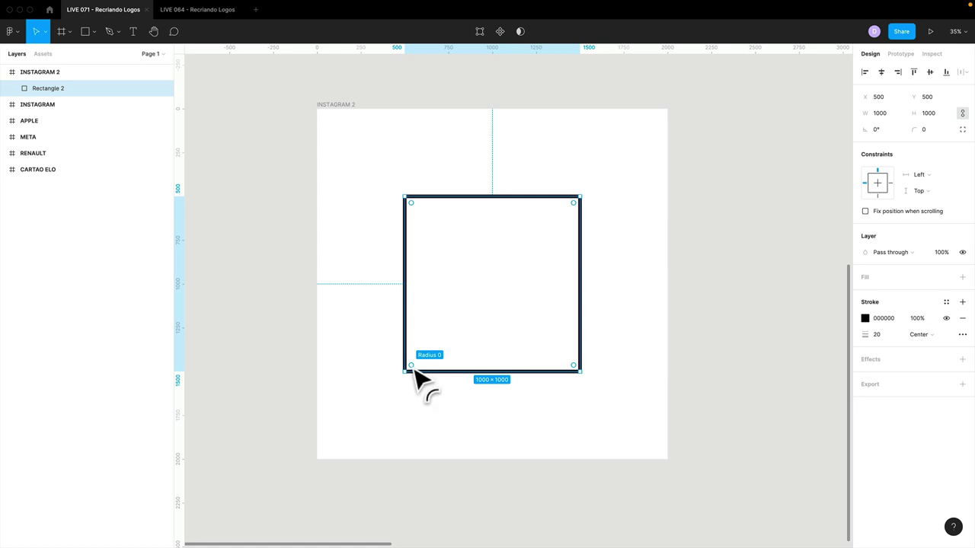
Round Rectangle 2's corners by dragging a handle, then set the radius to exactly 250
mouse_move(414, 368)
mouse_down()
mouse_move(442, 363)
mouse_move(455, 342)
mouse_move(422, 366)
mouse_move(441, 345)
mouse_up()
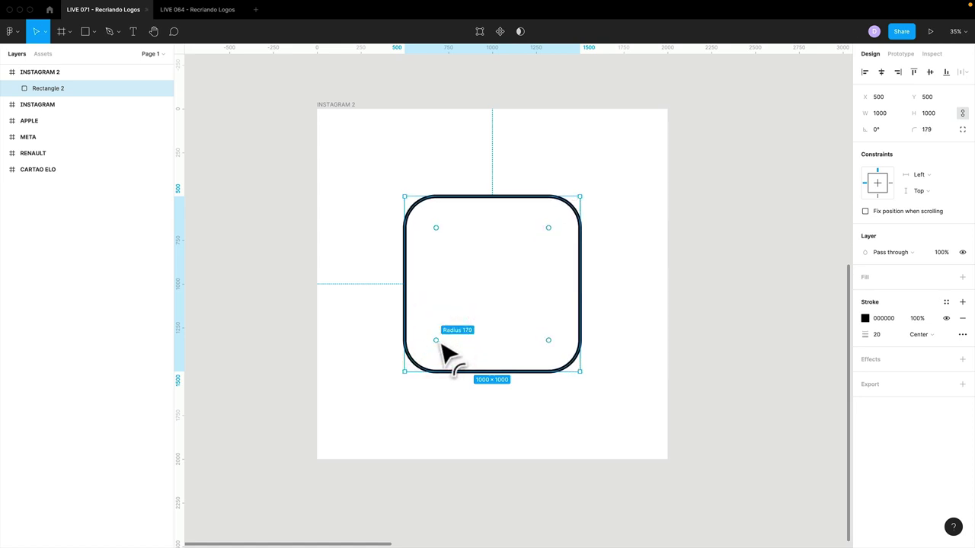
click(939, 133)
double_click(940, 132)
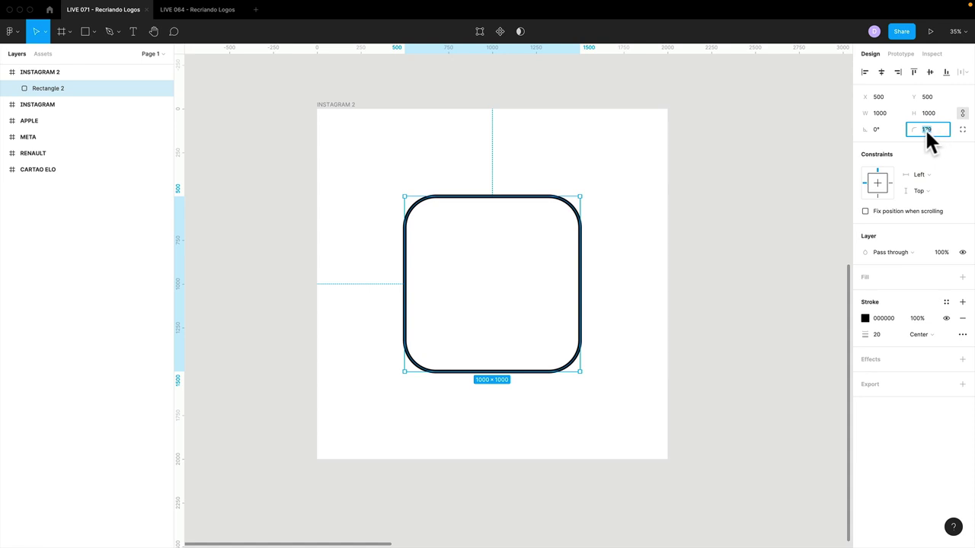
text(250)
key(Return)
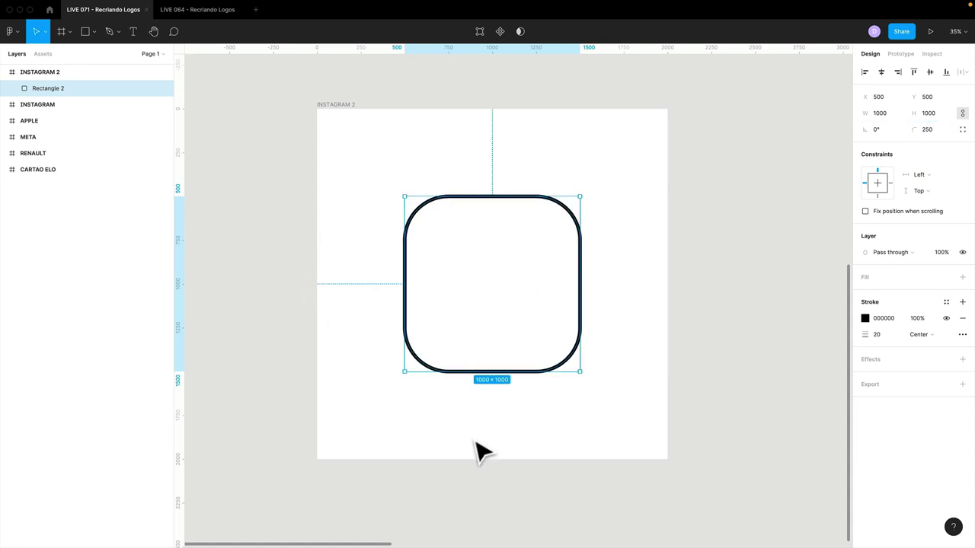
Rename the rounded square layer to CAMERA
double_click(42, 90)
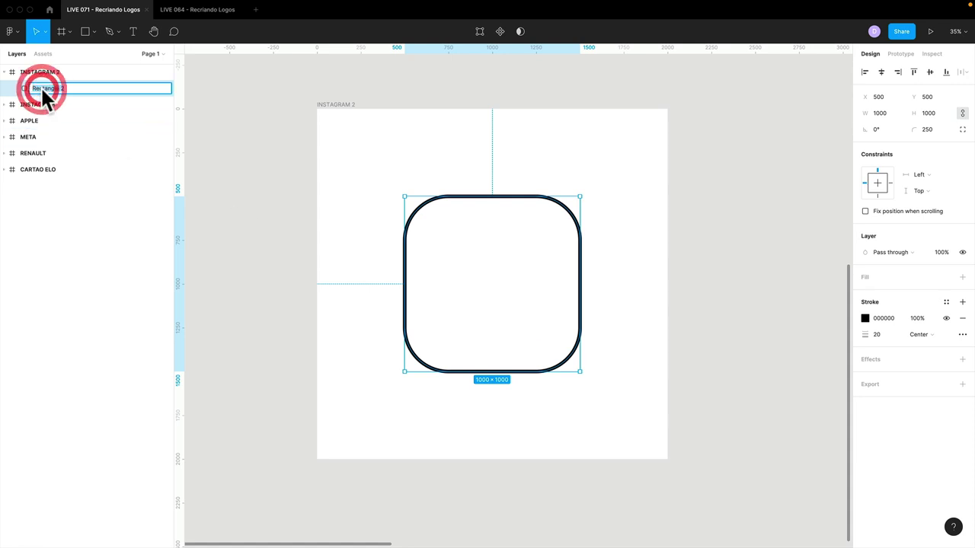
text(CAM)
text(ERA)
key(Return)
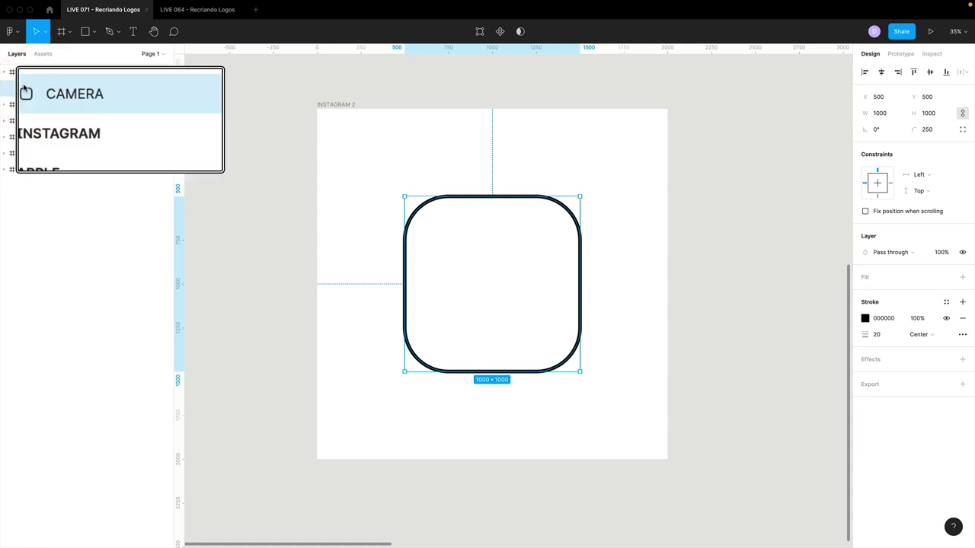
mouse_move(529, 293)
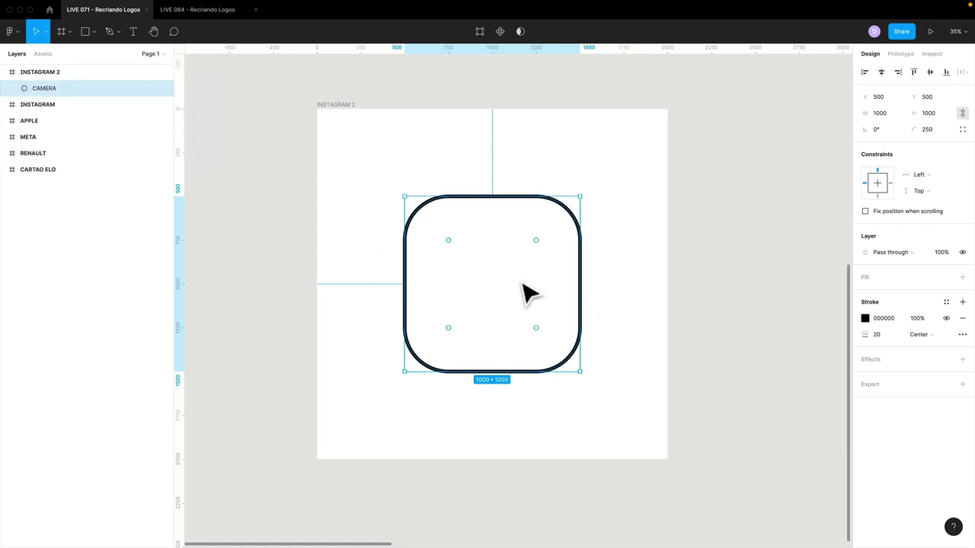
Duplicate CAMERA and shrink the copy around its centre into a roughly 461-wide circle
key(ctrl+d)
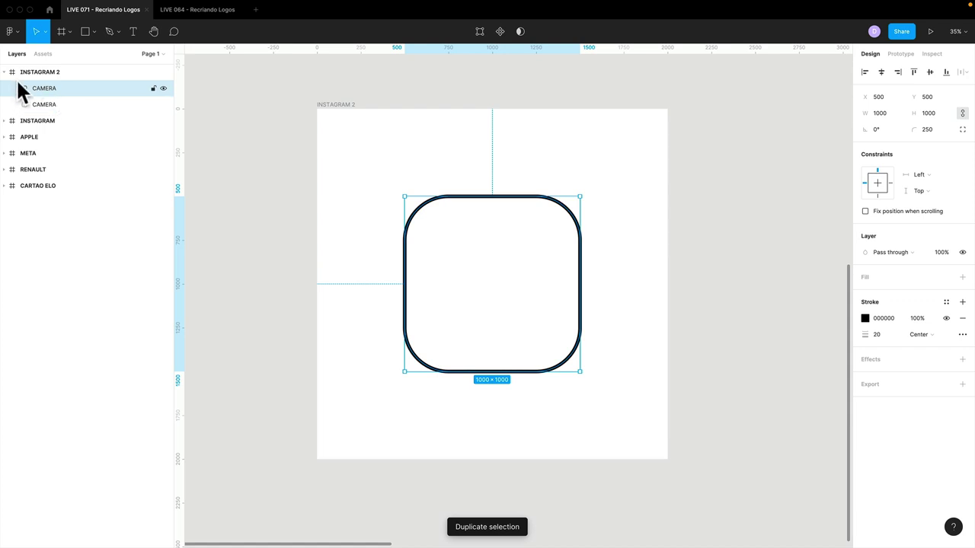
key(alt)
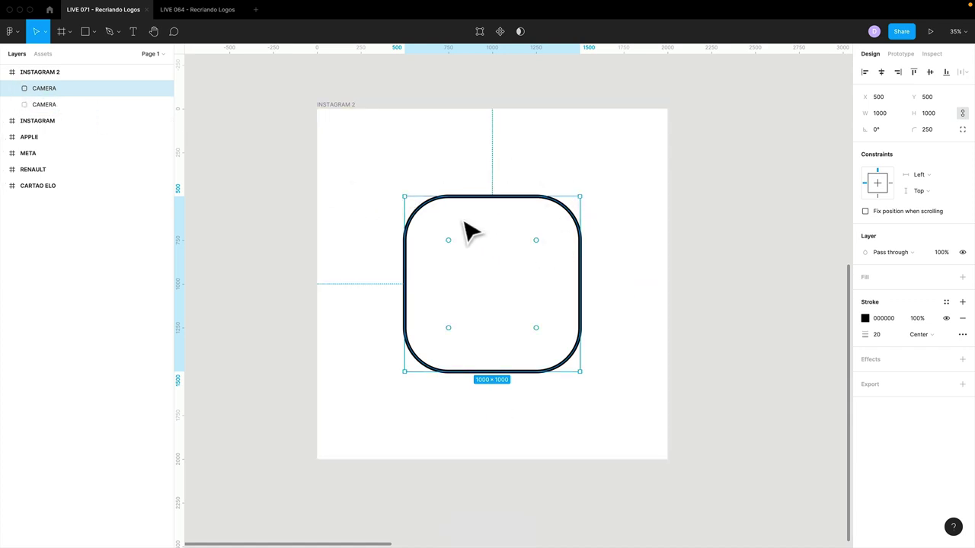
key(alt)
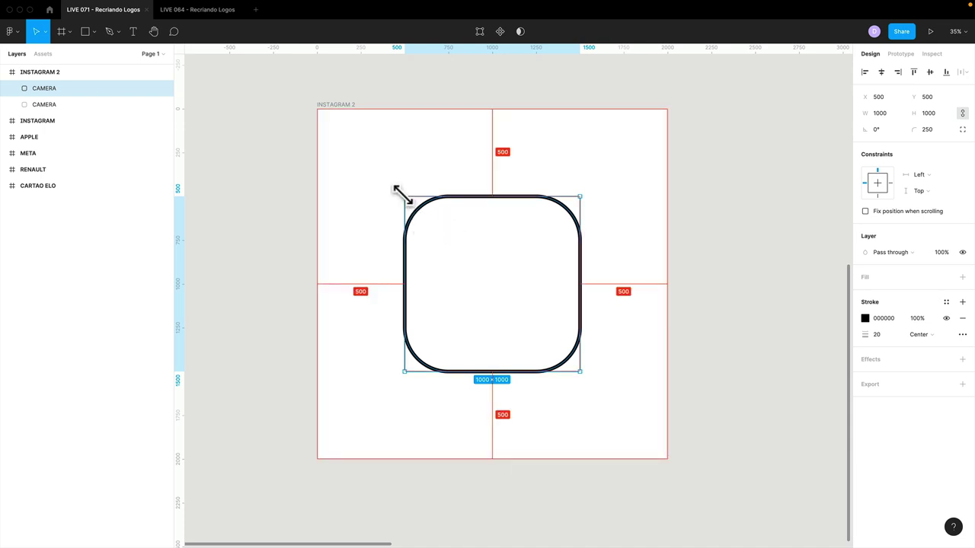
mouse_move(402, 194)
mouse_down()
mouse_move(429, 210)
mouse_move(435, 231)
mouse_move(457, 224)
mouse_move(429, 218)
mouse_move(414, 234)
mouse_move(425, 244)
mouse_move(442, 236)
mouse_move(419, 224)
mouse_move(435, 242)
mouse_move(447, 228)
mouse_move(429, 226)
mouse_move(444, 225)
mouse_move(433, 237)
mouse_move(444, 235)
mouse_move(426, 242)
mouse_move(400, 192)
mouse_move(464, 239)
mouse_move(399, 198)
mouse_move(424, 219)
mouse_move(383, 250)
mouse_move(420, 266)
mouse_move(396, 233)
mouse_move(404, 221)
mouse_move(460, 263)
mouse_up()
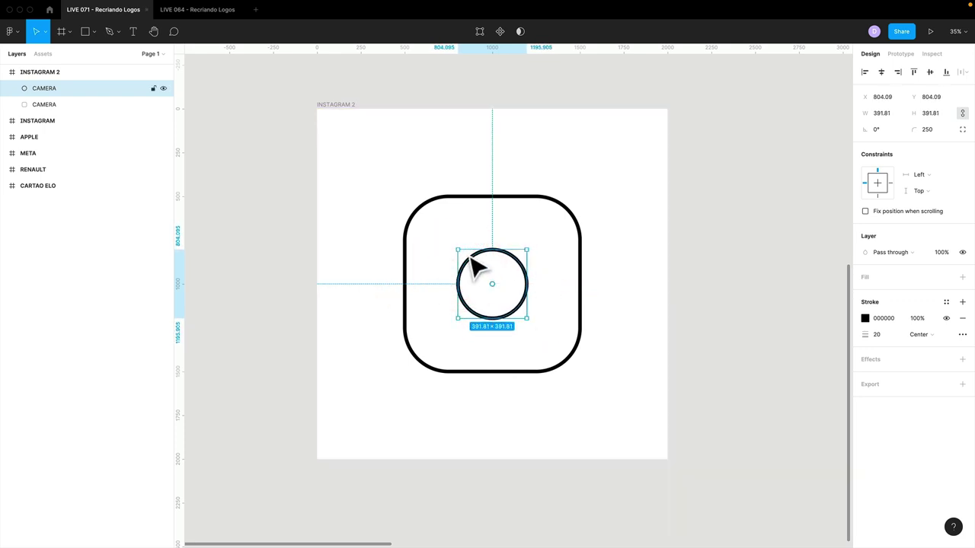
drag(452, 245, 447, 241)
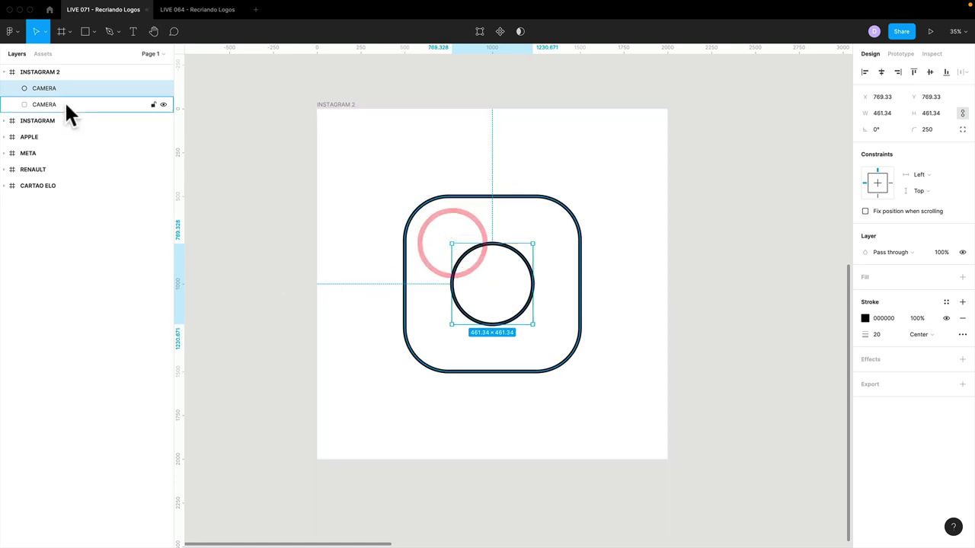
Rename the inner circle layer to LENTE
double_click(38, 89)
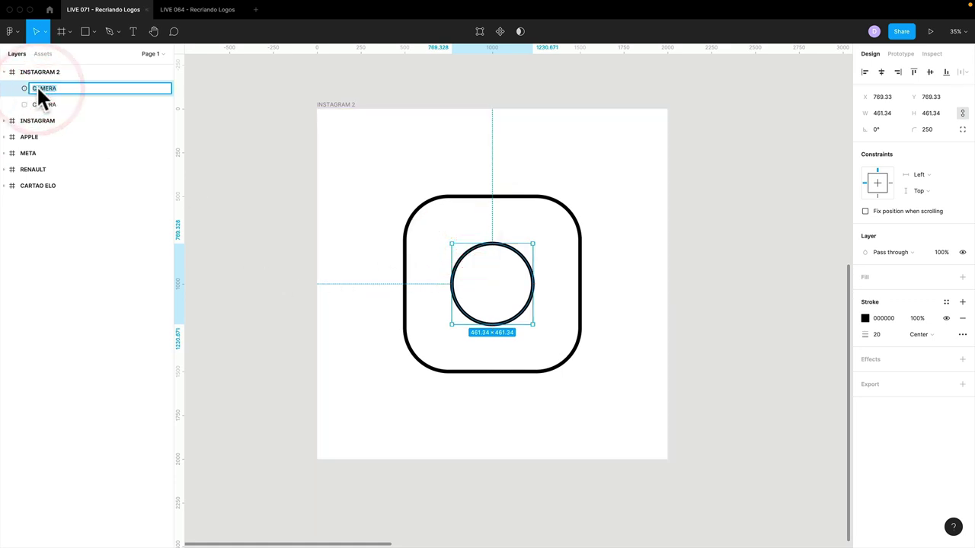
click(42, 105)
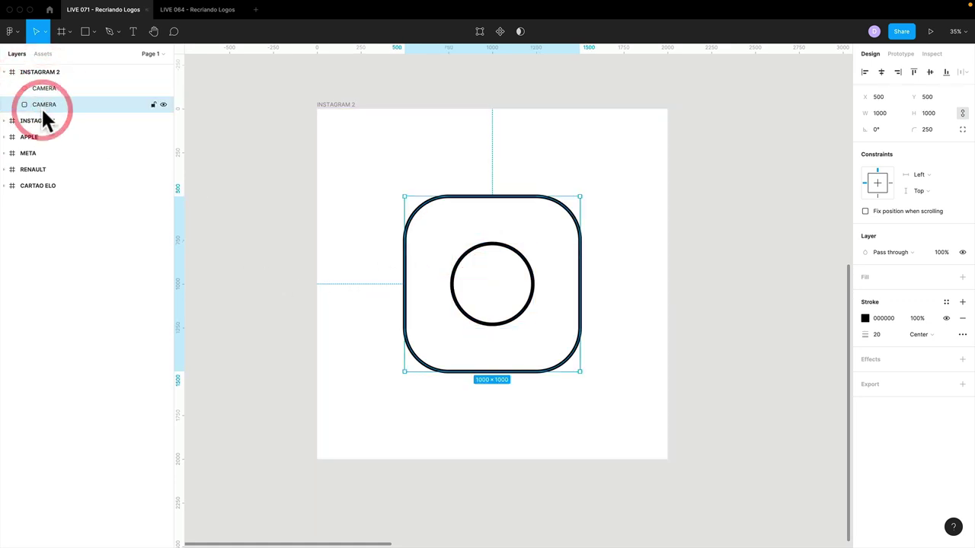
click(42, 89)
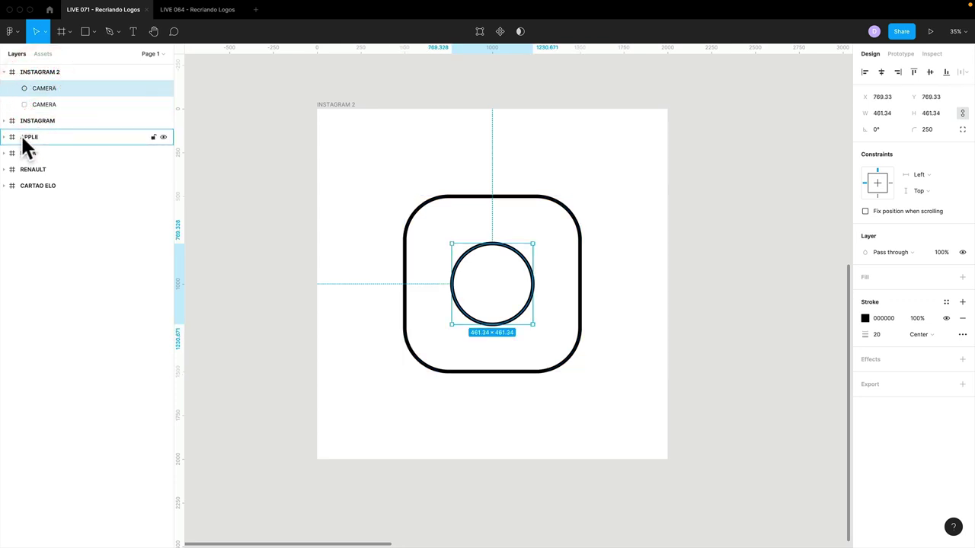
click(25, 121)
click(5, 122)
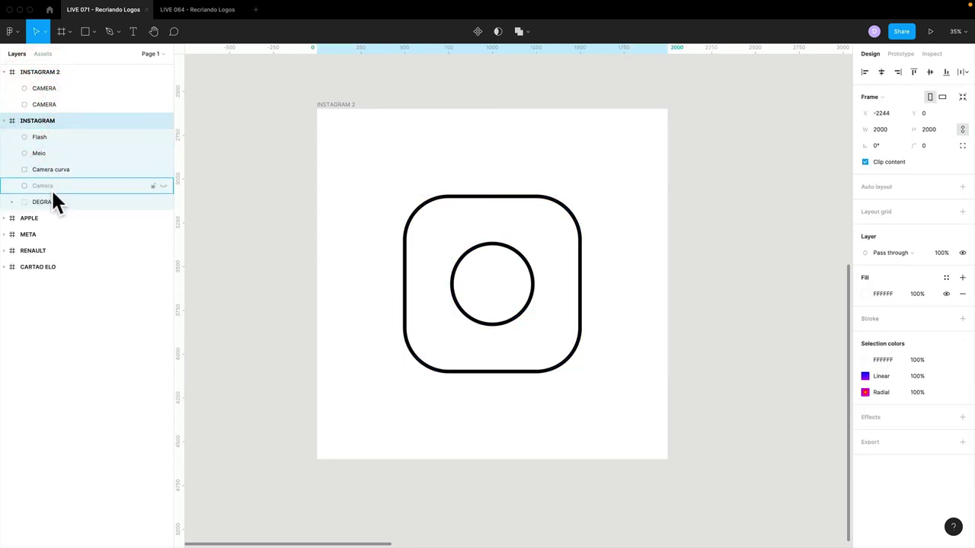
click(5, 121)
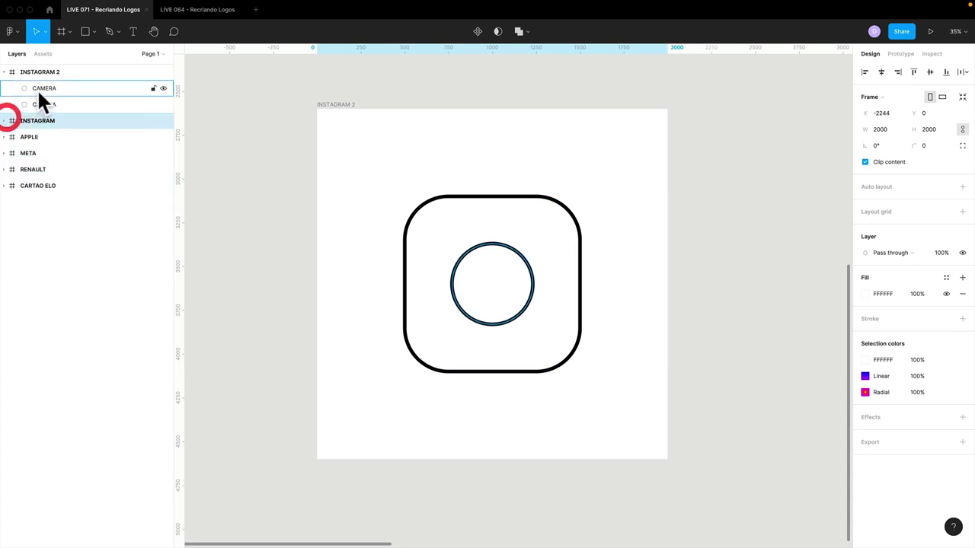
click(37, 89)
double_click(37, 88)
text(LEN)
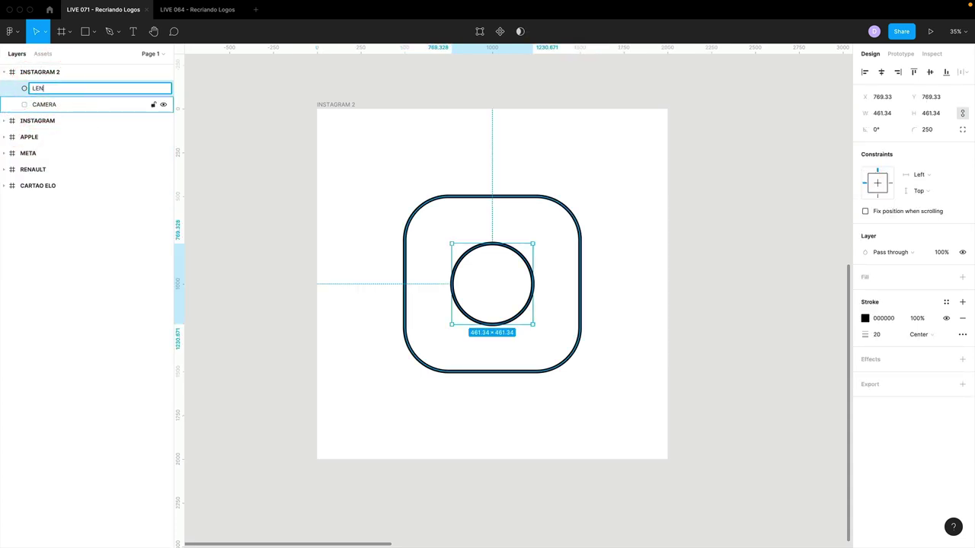
text(TE)
key(Return)
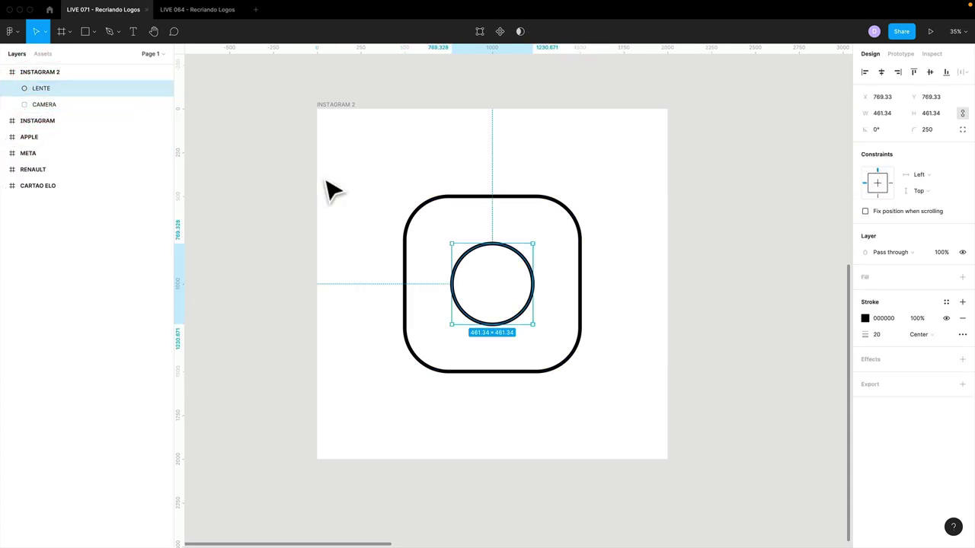
Duplicate the LENTE circle and name the copy FLASH
key(ctrl+d)
double_click(45, 87)
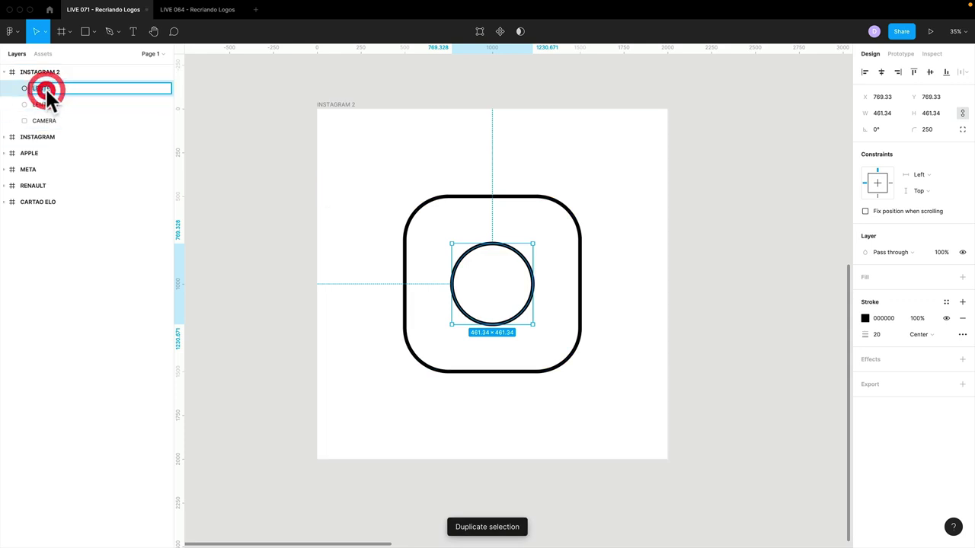
text(FLASH)
key(Return)
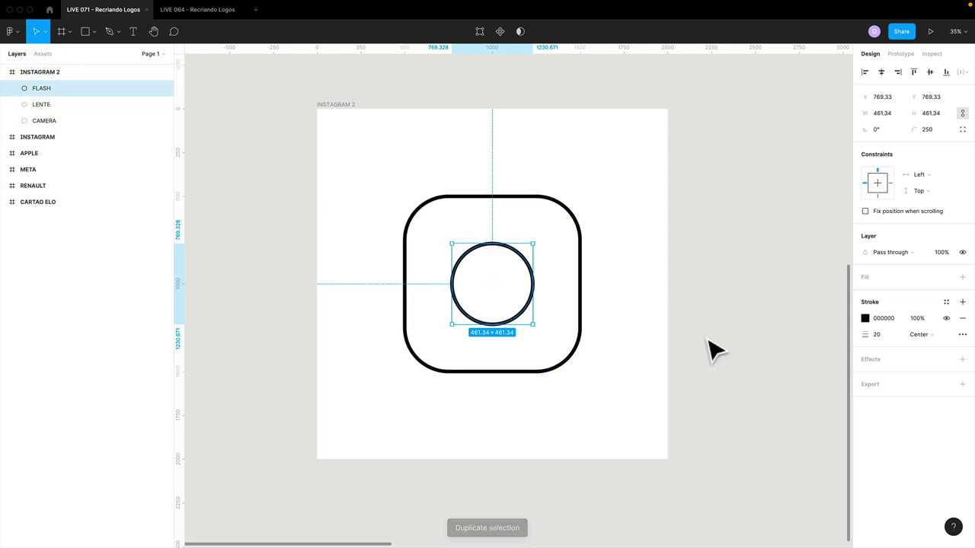
Shrink FLASH into a small ring and toggle Snap to geometry through quick actions
mouse_move(450, 325)
mouse_down()
mouse_move(559, 240)
mouse_move(554, 283)
mouse_move(565, 263)
mouse_move(556, 231)
mouse_up()
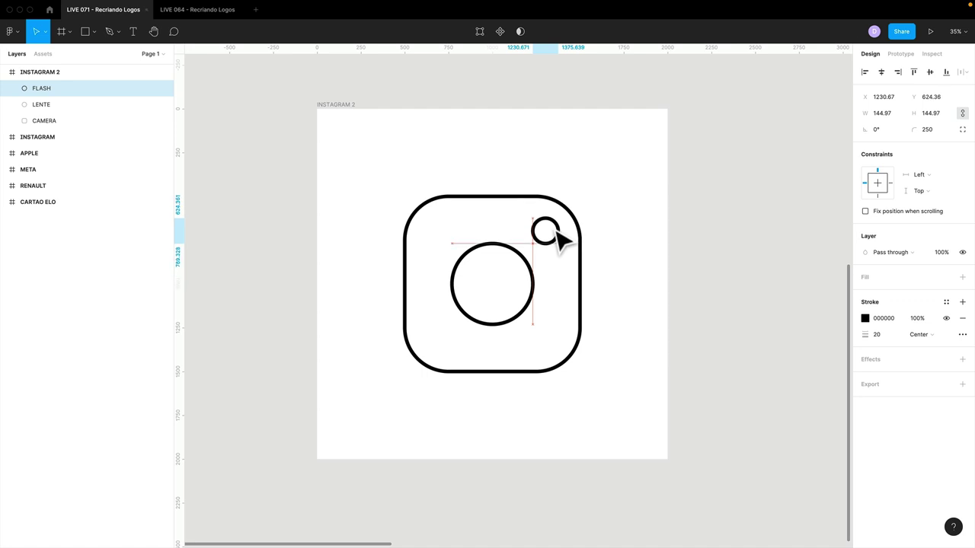
click(625, 229)
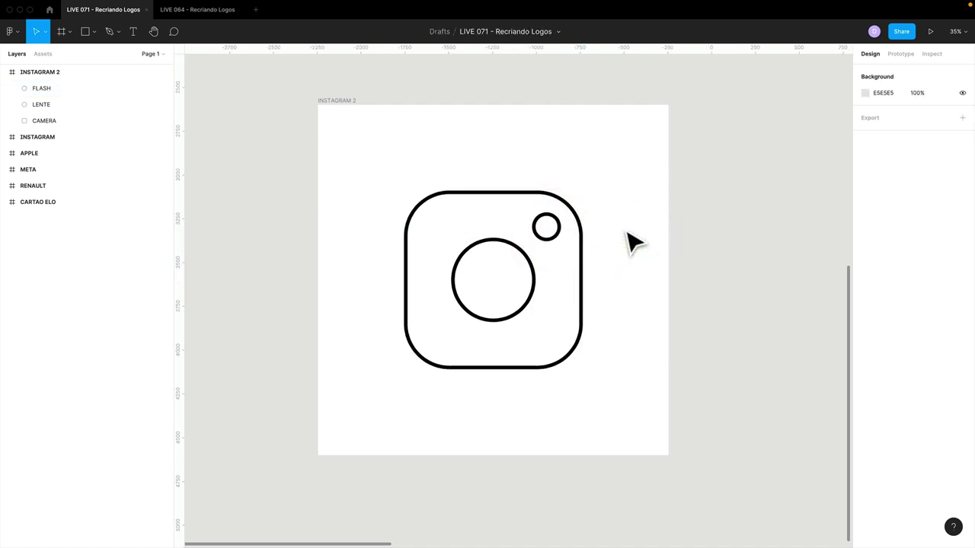
key(ctrl+slash)
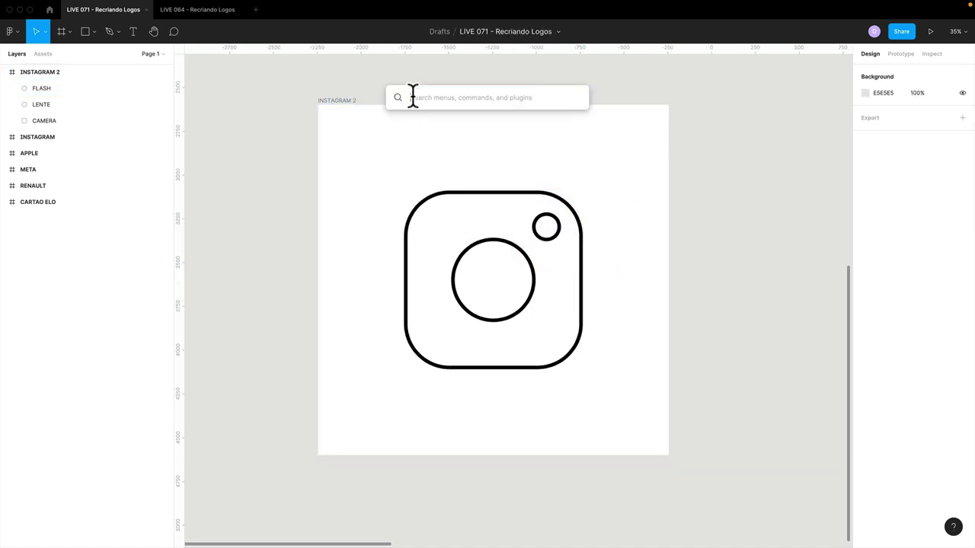
text(s)
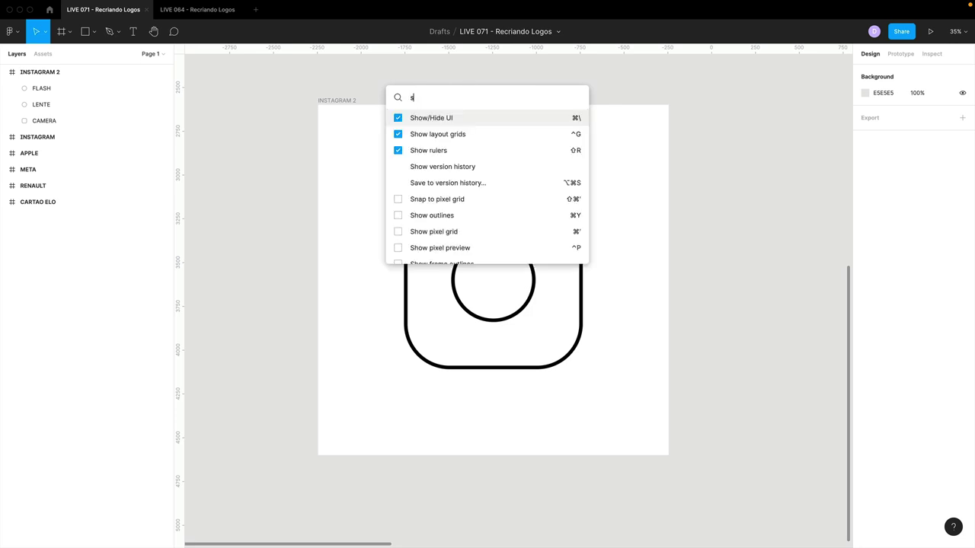
text(nap)
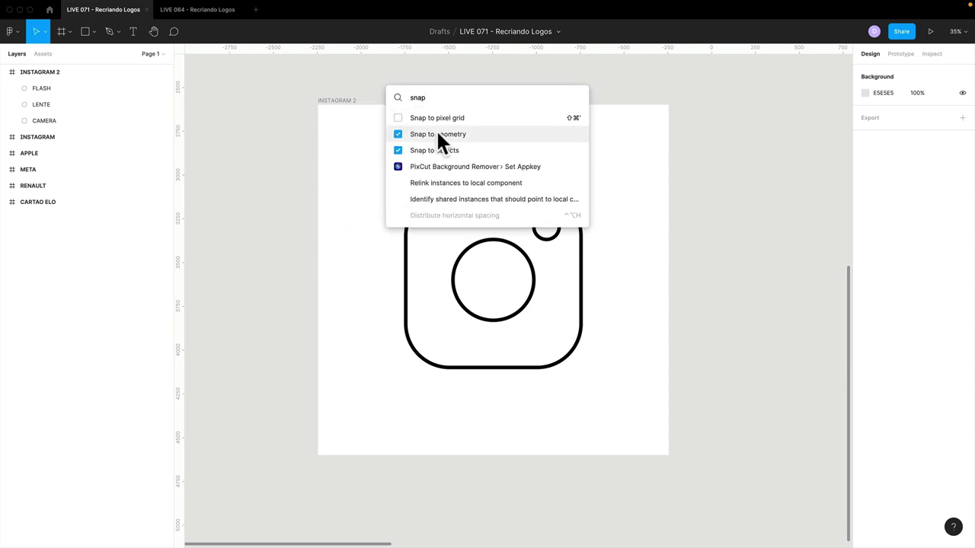
click(448, 135)
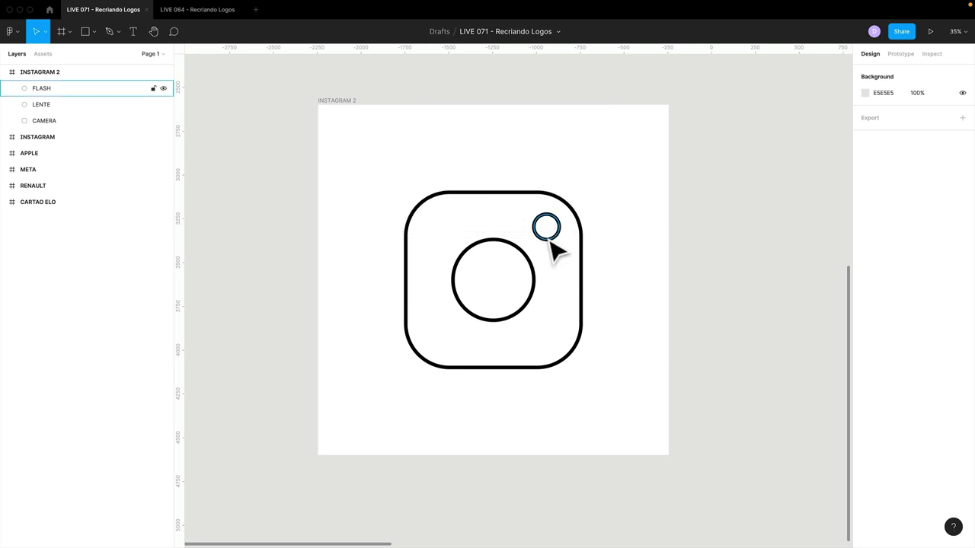
Move the FLASH ring into the rounded square's upper-right corner
mouse_move(544, 242)
mouse_down()
mouse_move(534, 256)
mouse_move(547, 254)
mouse_up()
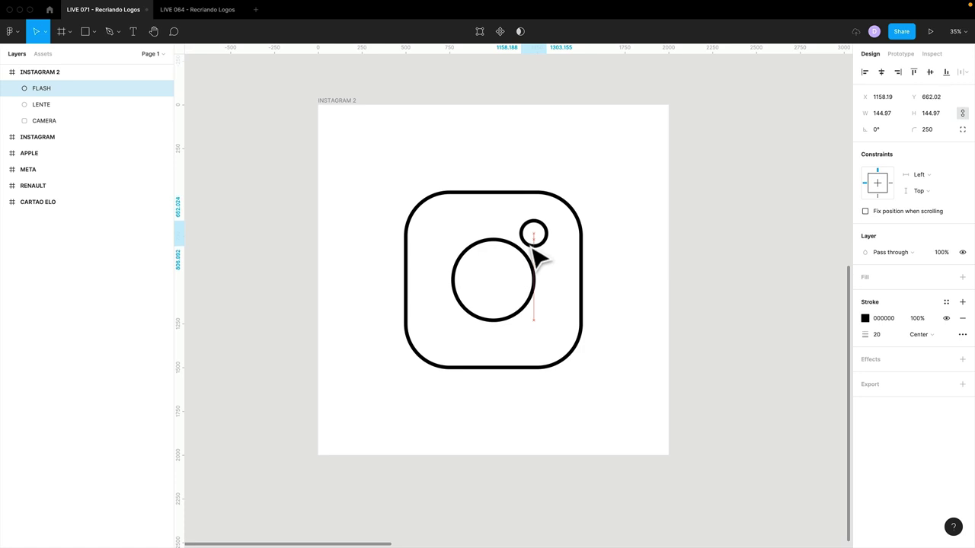
drag(534, 252, 534, 255)
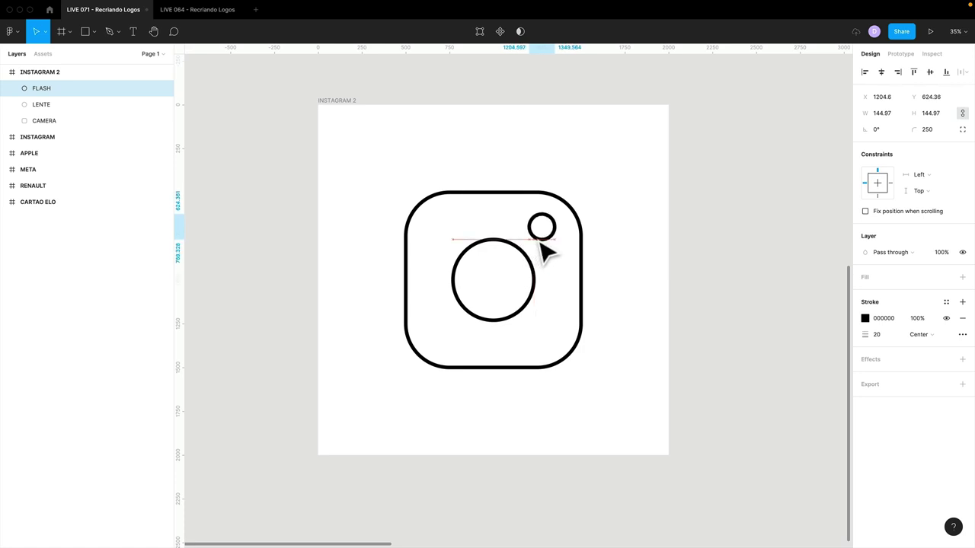
mouse_move(540, 238)
mouse_down()
mouse_move(530, 243)
mouse_move(537, 253)
mouse_up()
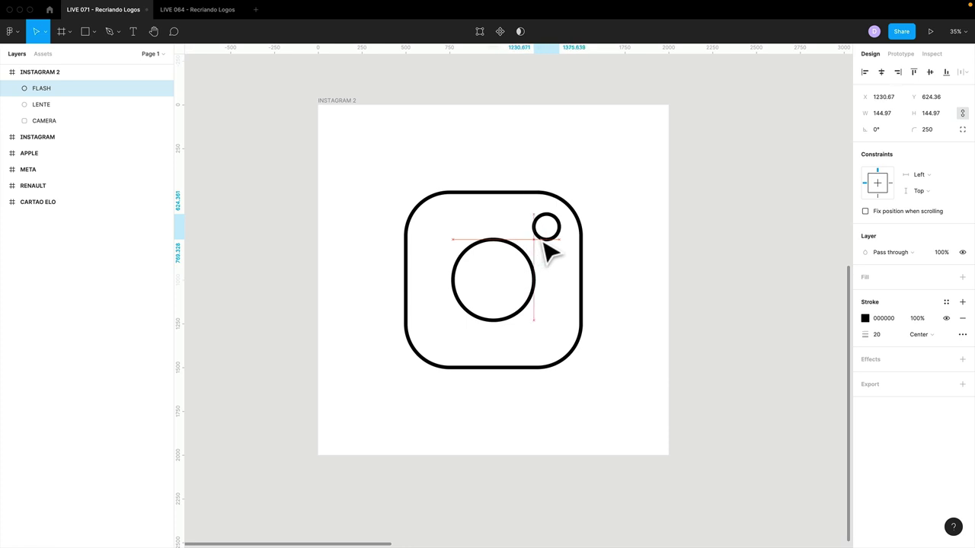
mouse_move(543, 241)
mouse_down()
mouse_move(534, 241)
mouse_move(544, 291)
mouse_move(543, 251)
mouse_move(482, 242)
mouse_move(541, 241)
mouse_up()
click(603, 230)
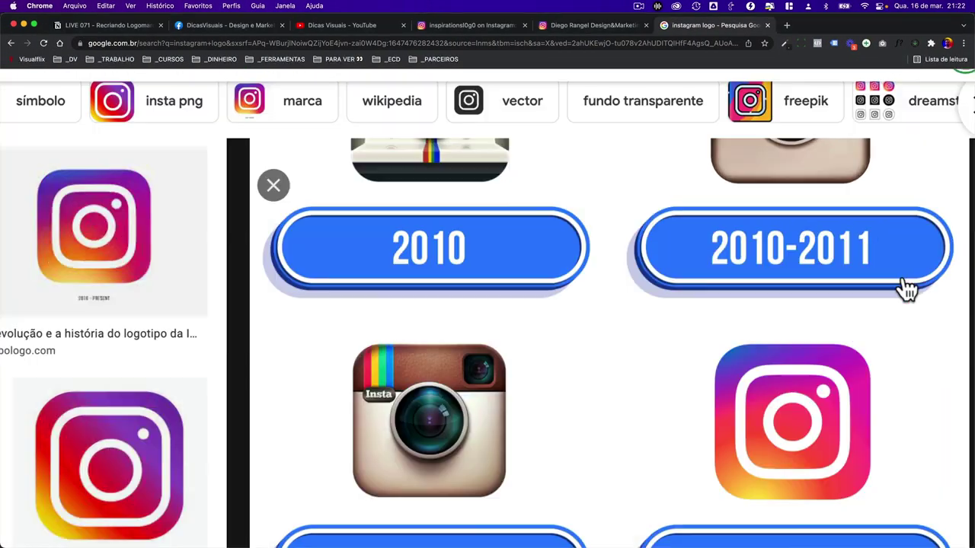
scroll(907, 289, up, 2)
scroll(696, 414, down, 5)
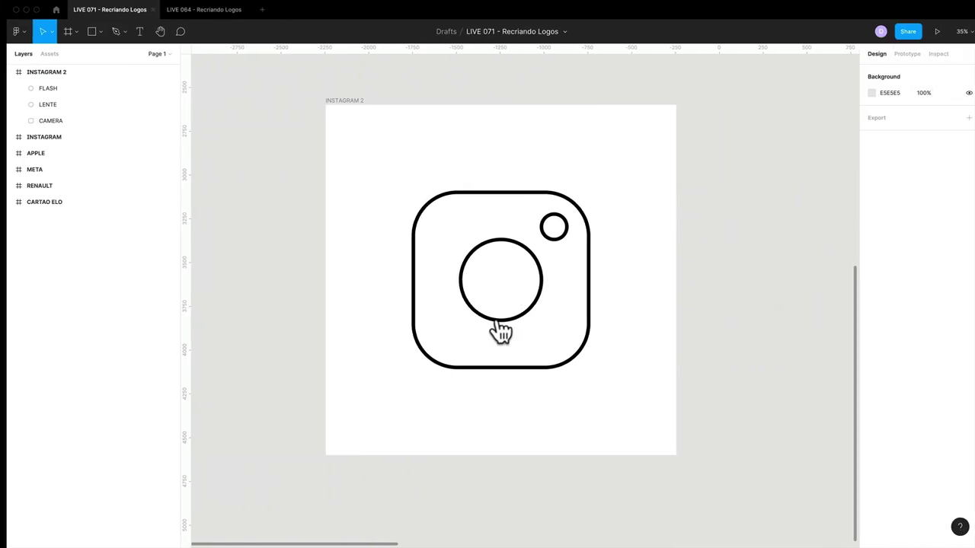
Set the stroke weight of both the CAMERA outline and LENTE ring to 80
click(408, 300)
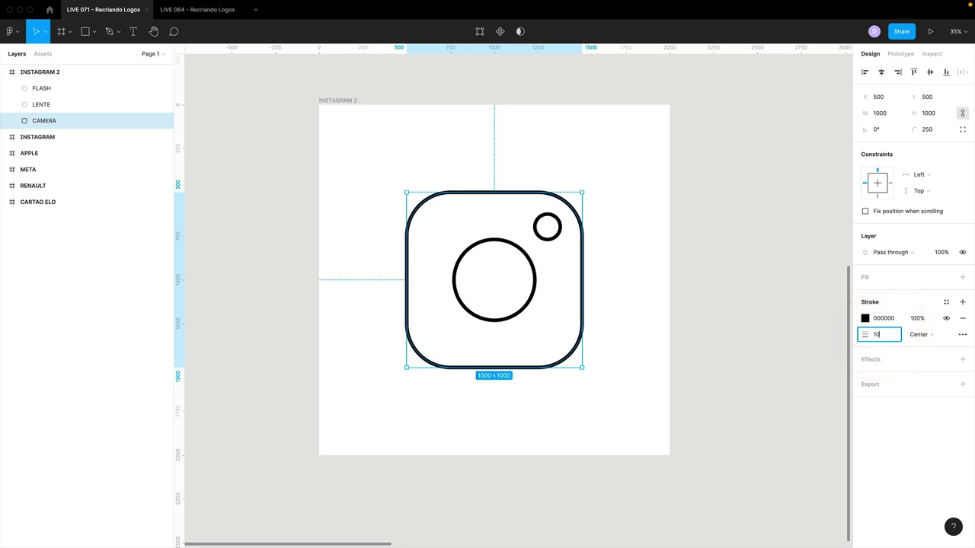
text(100)
key(Return)
click(885, 333)
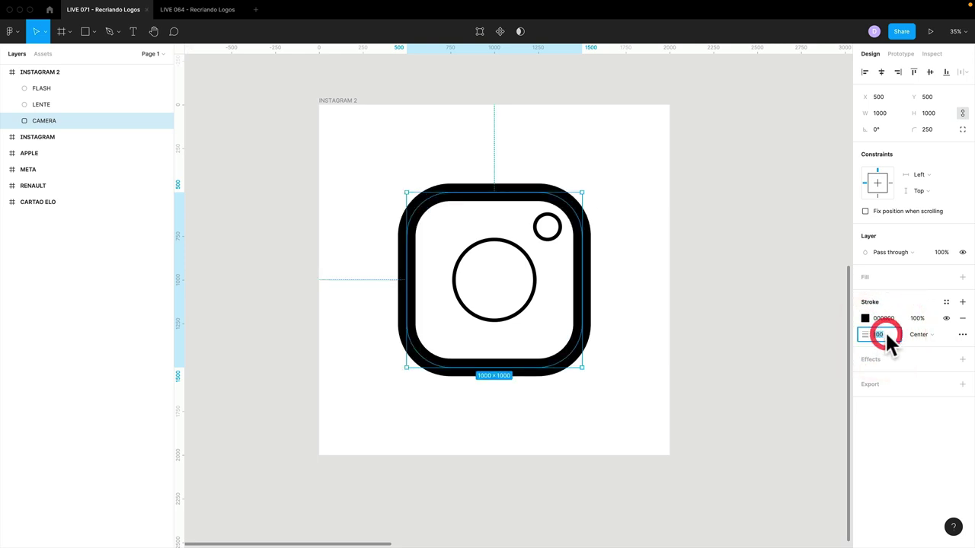
text(80)
key(Return)
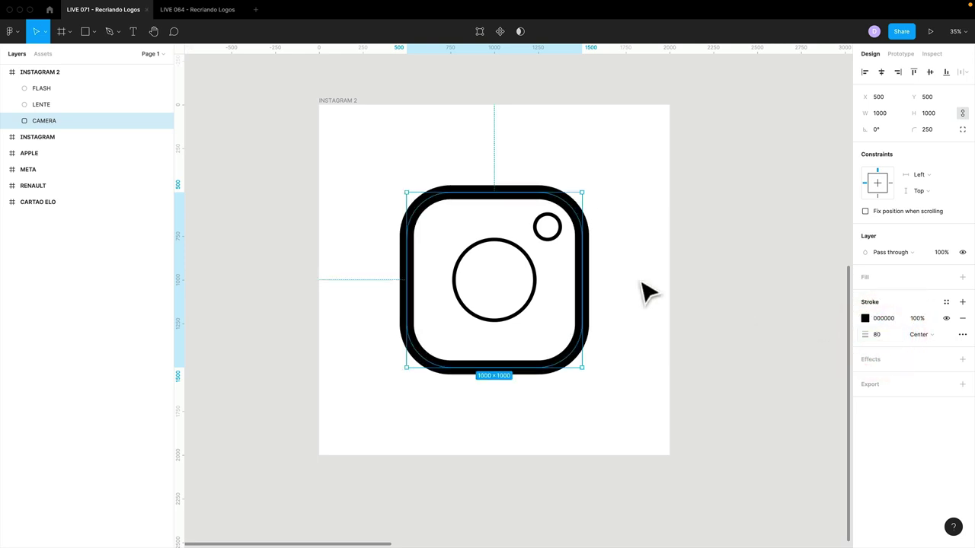
click(520, 254)
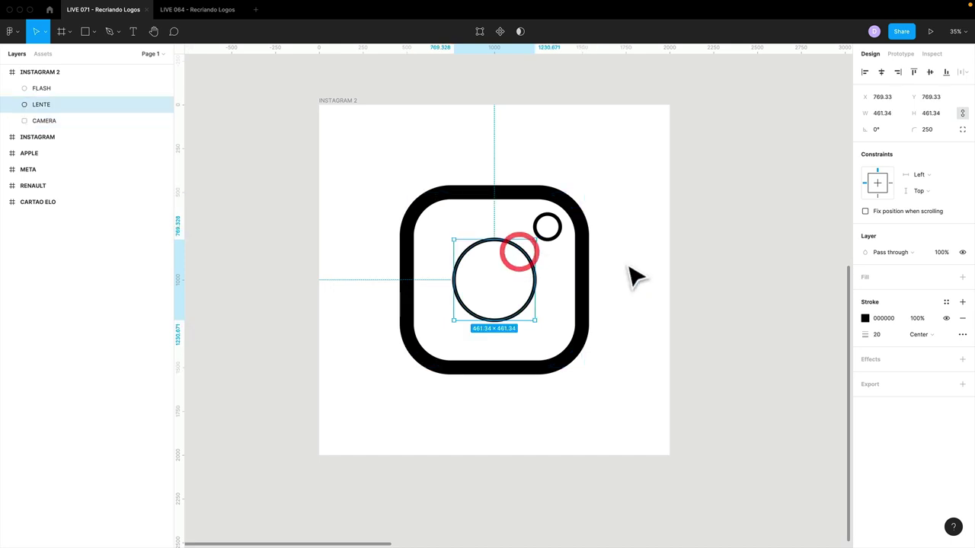
click(885, 333)
text(80)
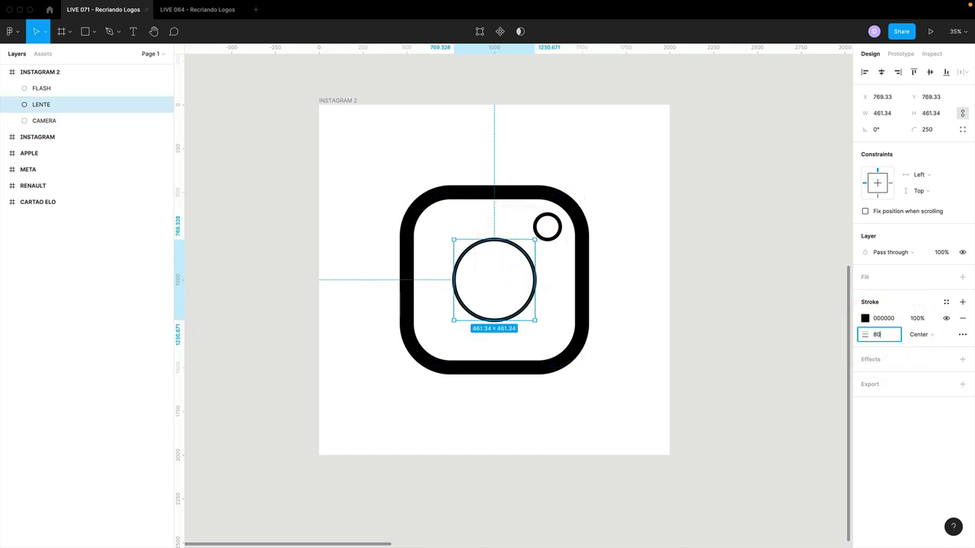
key(Return)
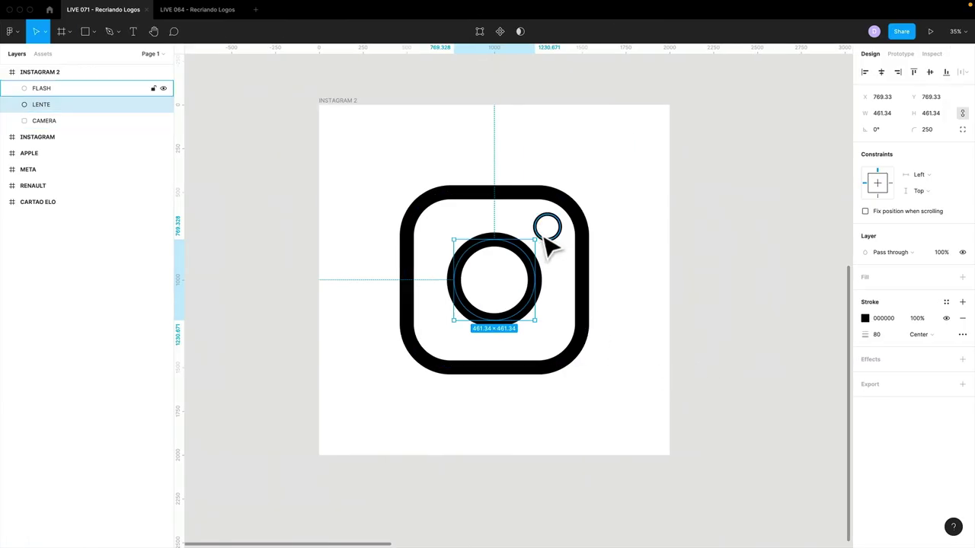
Turn FLASH into a solid black dot by swapping its stroke to fill
click(542, 238)
click(550, 235)
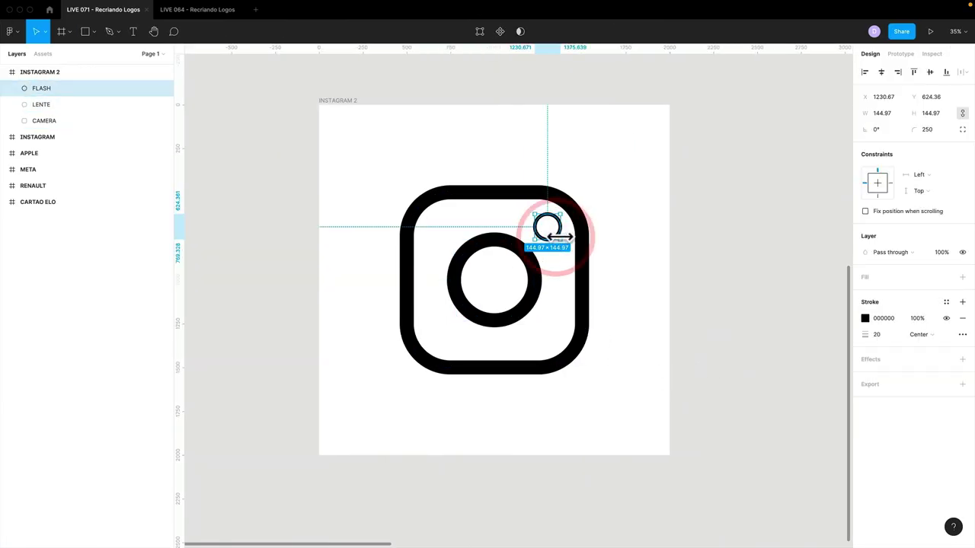
key(shift+x)
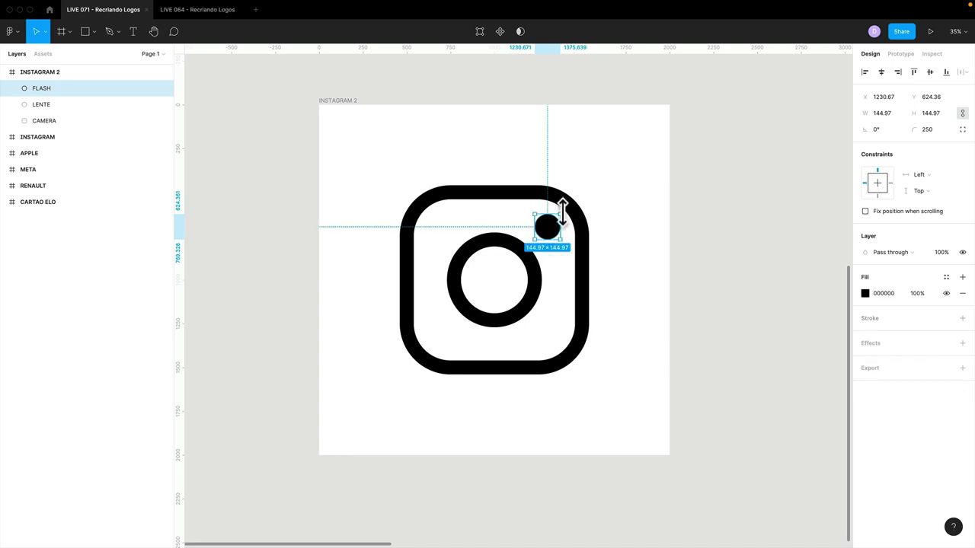
click(618, 237)
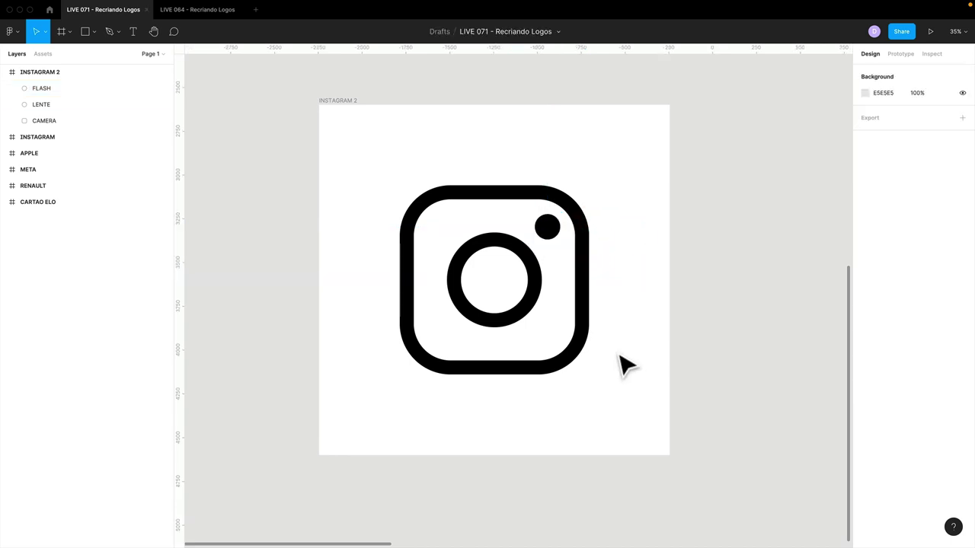
key(ctrl+Left)
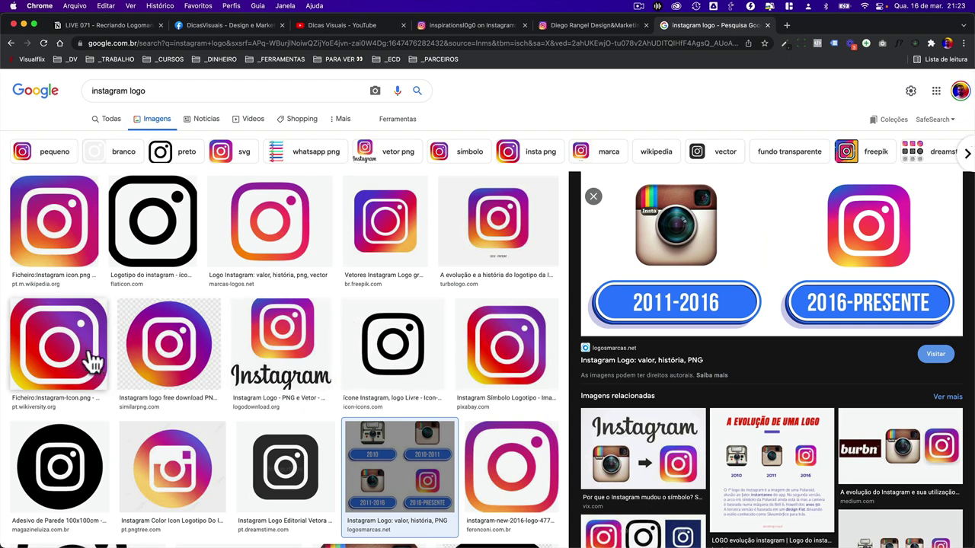
scroll(206, 388, down, 1)
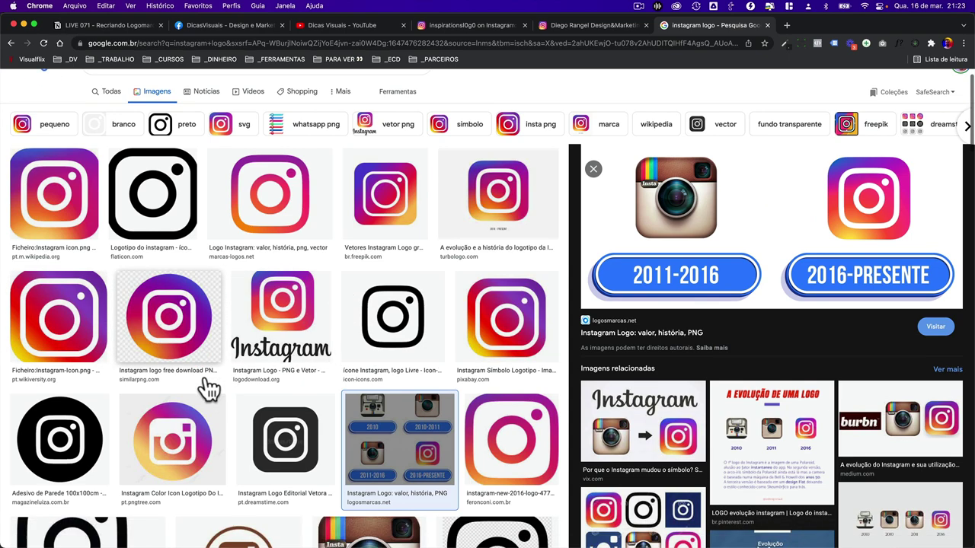
scroll(205, 388, down, 3)
scroll(207, 388, down, 1)
scroll(251, 388, down, 4)
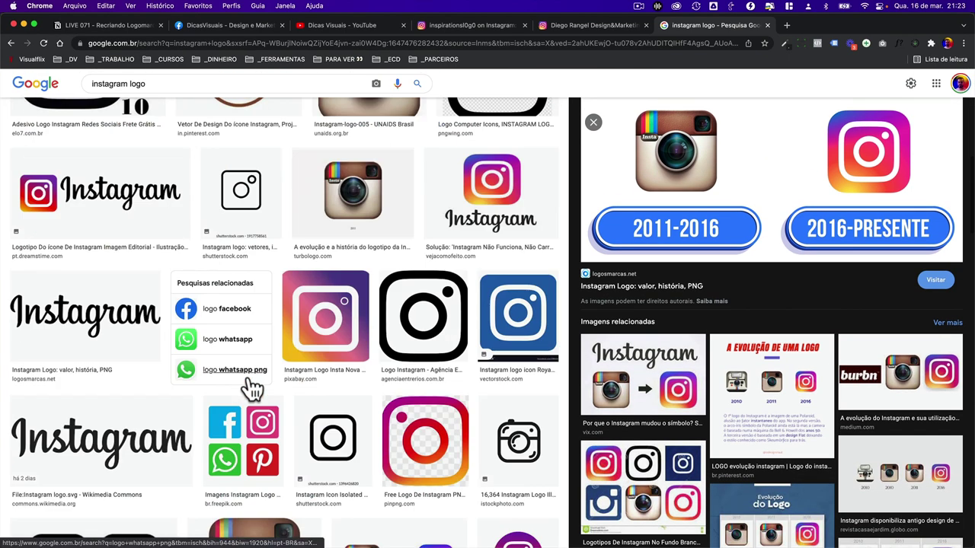
scroll(251, 388, down, 1)
scroll(251, 388, down, 1)
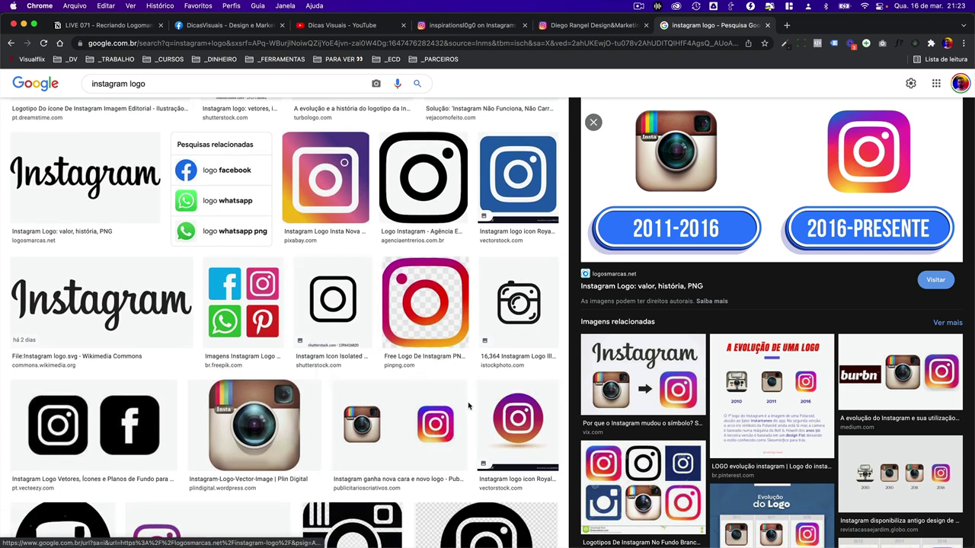
click(397, 429)
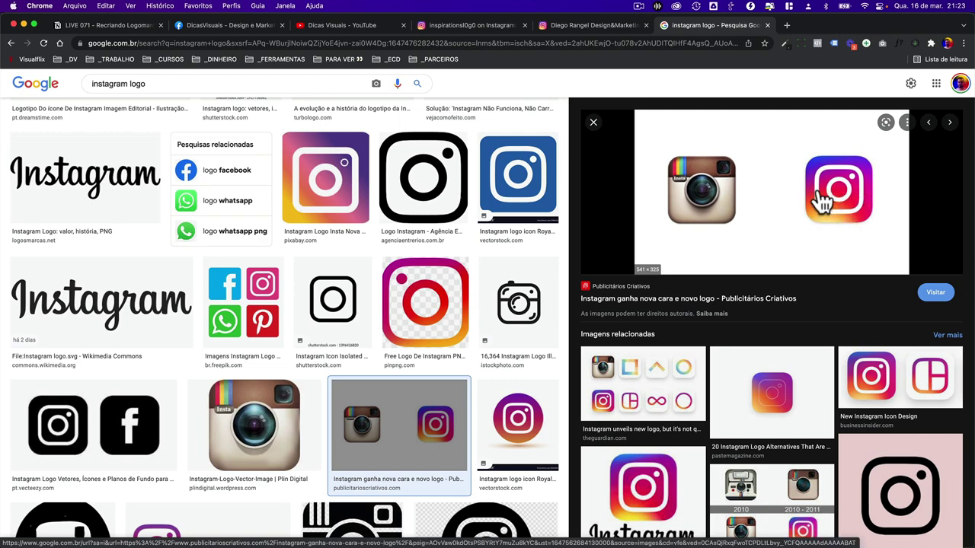
scroll(244, 276, up, 10)
scroll(213, 261, up, 2)
click(63, 244)
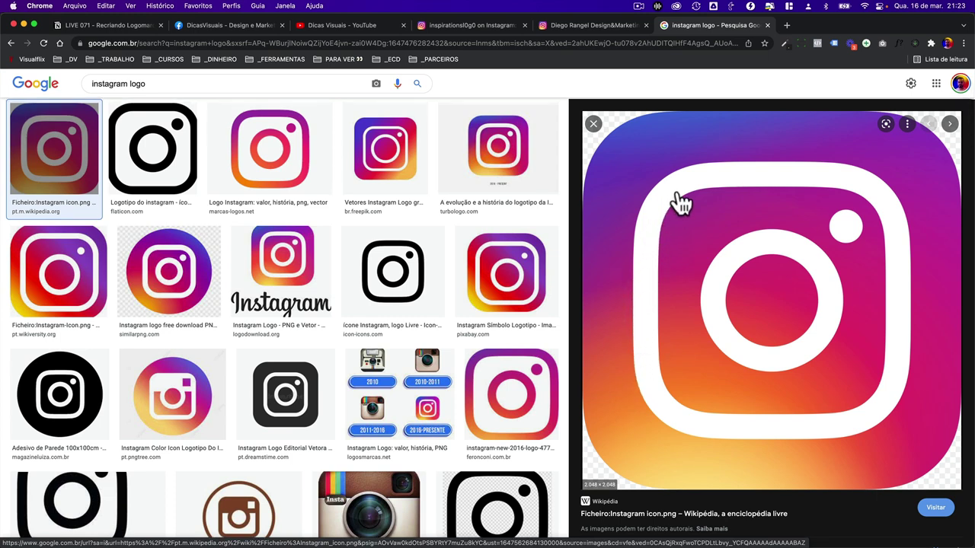
key(ctrl+Right)
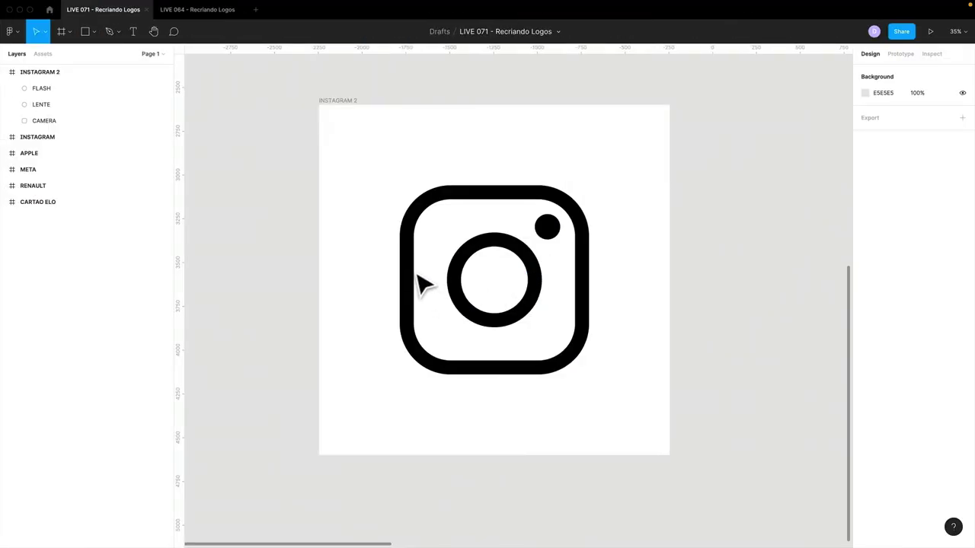
click(407, 266)
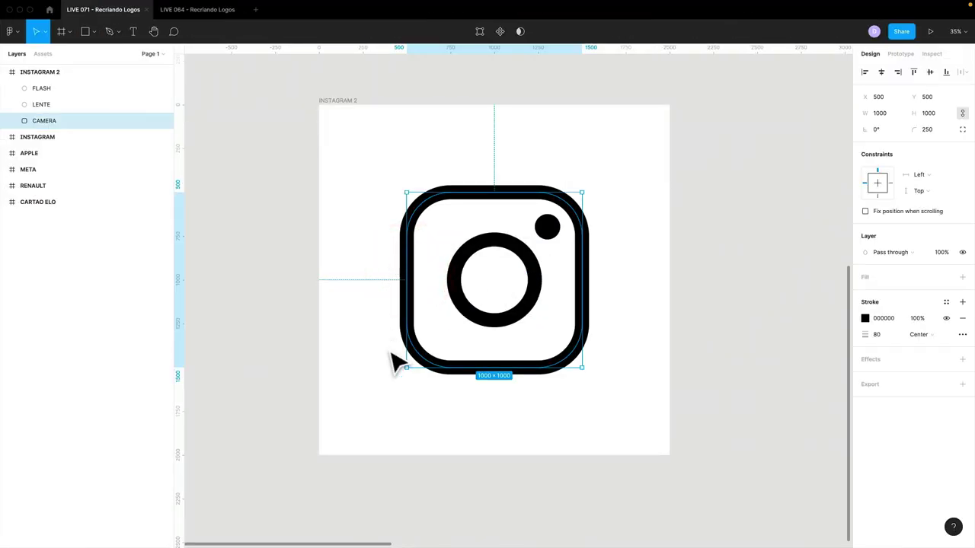
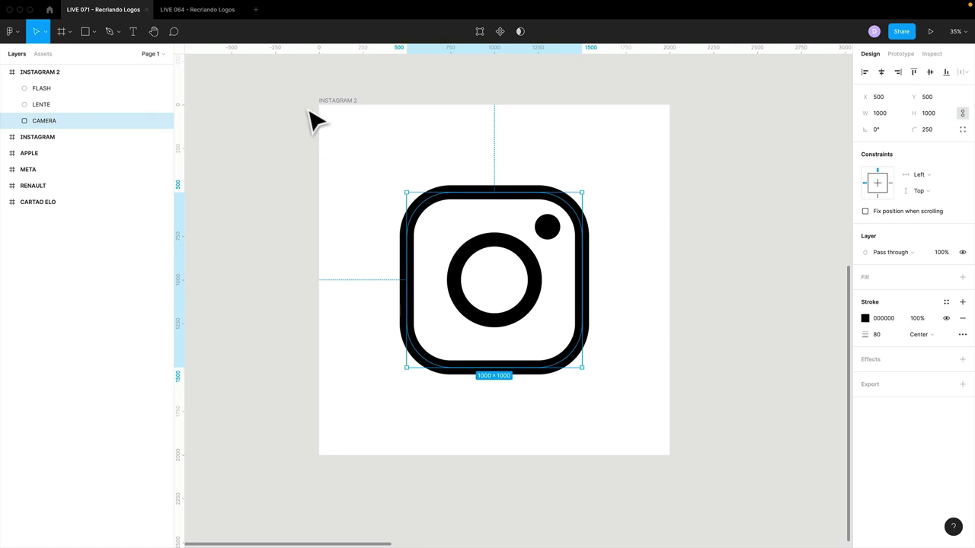
Stretch the camera outline's top edge up slightly, preview a red stroke, then undo it
drag(466, 192, 453, 188)
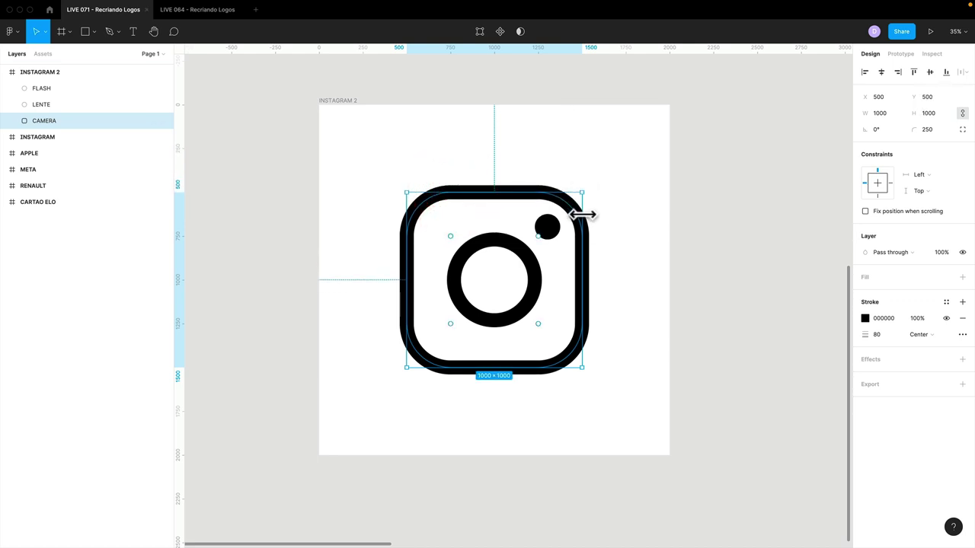
click(866, 318)
click(826, 312)
click(810, 302)
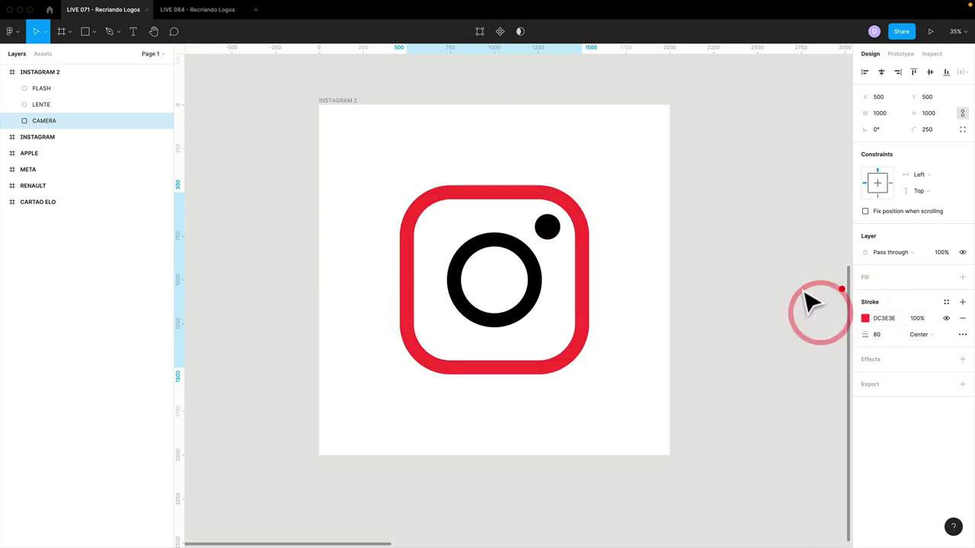
key(ctrl+z)
Duplicate CAMERA, hide the copy, rename the working layer CAMERA CURVADA and open its points
click(44, 121)
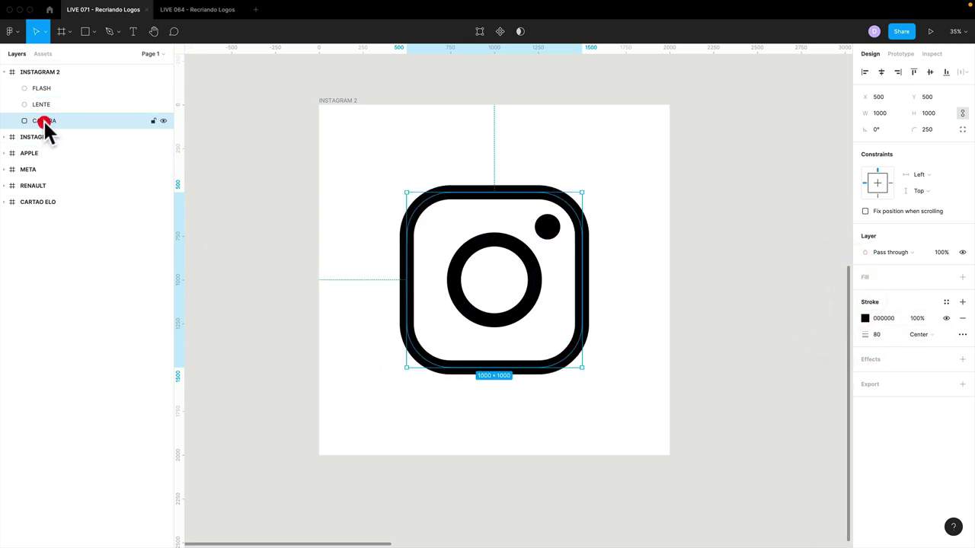
key(ctrl+d)
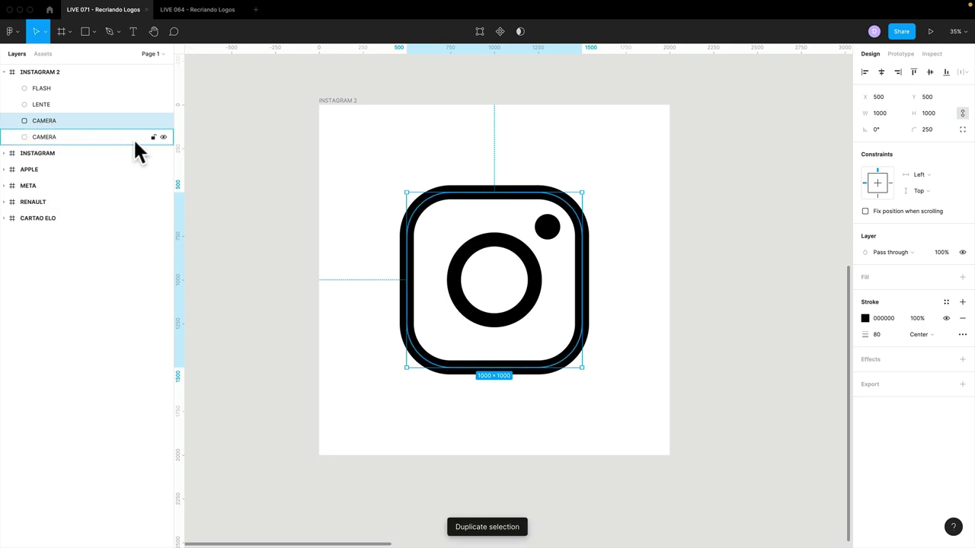
click(163, 137)
click(42, 136)
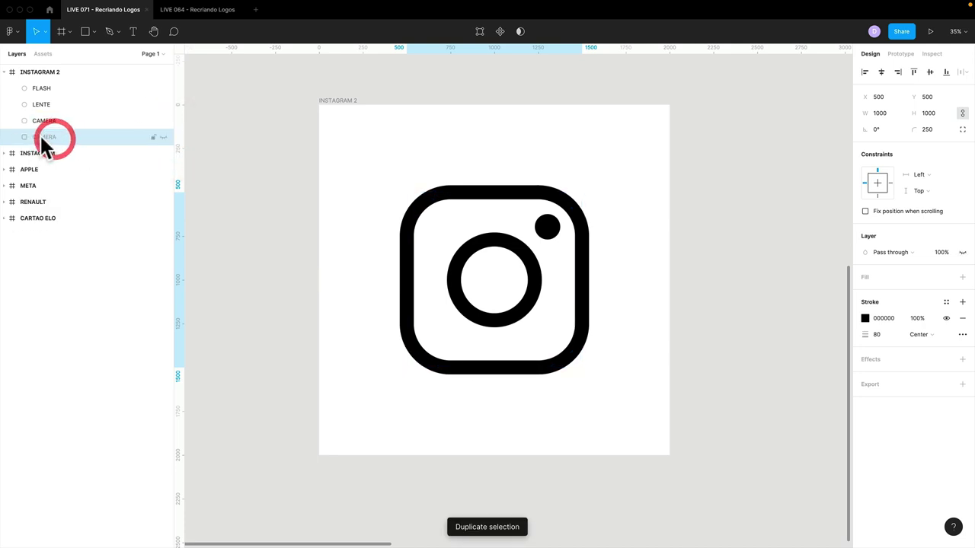
double_click(44, 120)
click(71, 119)
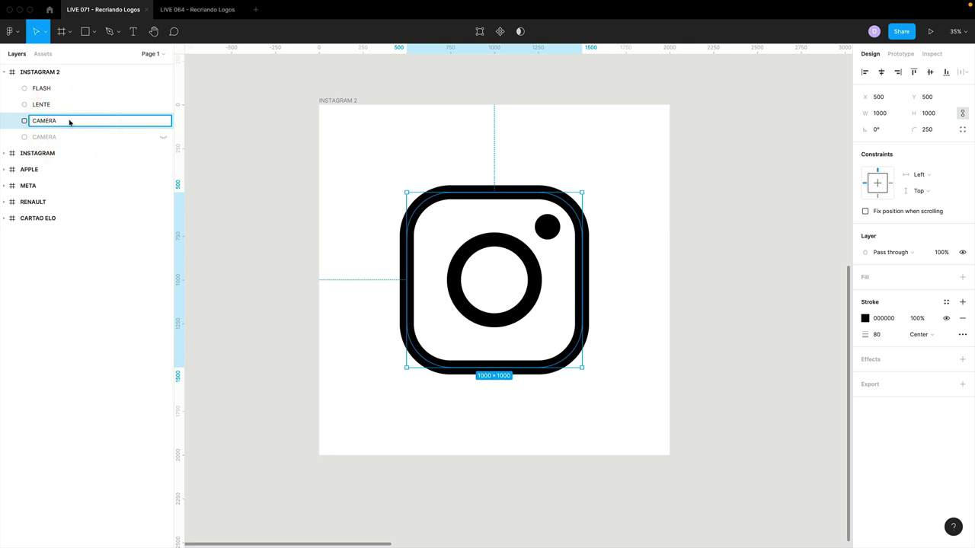
text(CURVADA)
key(Return)
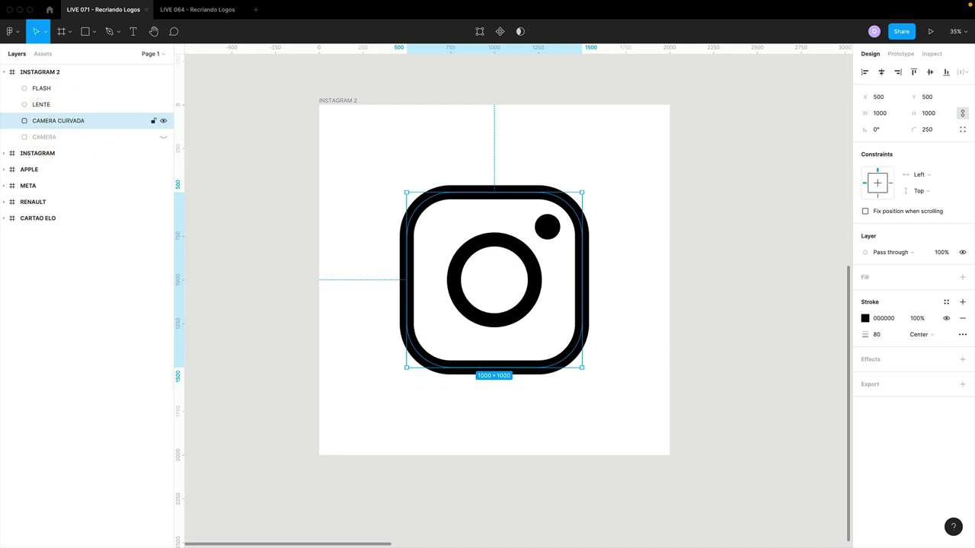
double_click(405, 279)
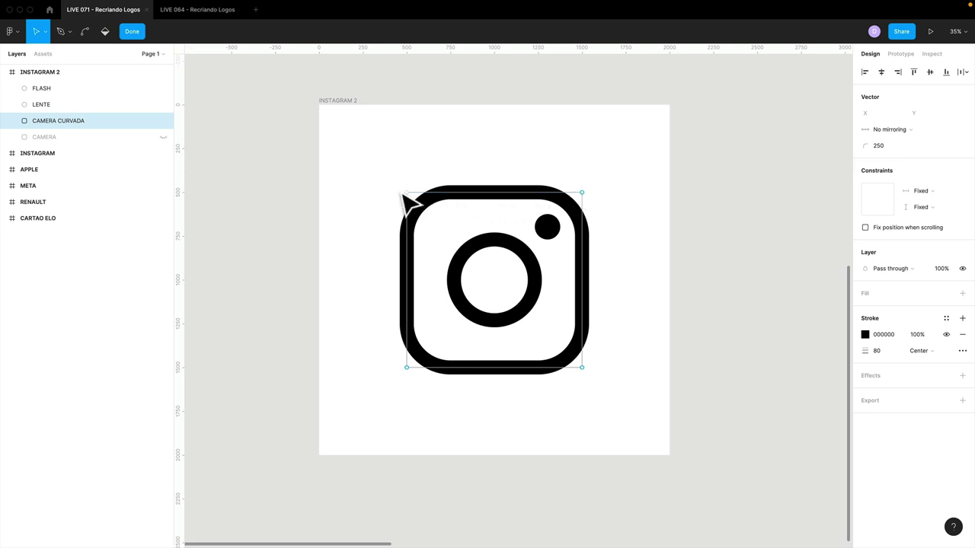
Check the top, right, bottom and left midpoint anchors of the CAMERA CURVADA outline, then switch to bending
click(495, 193)
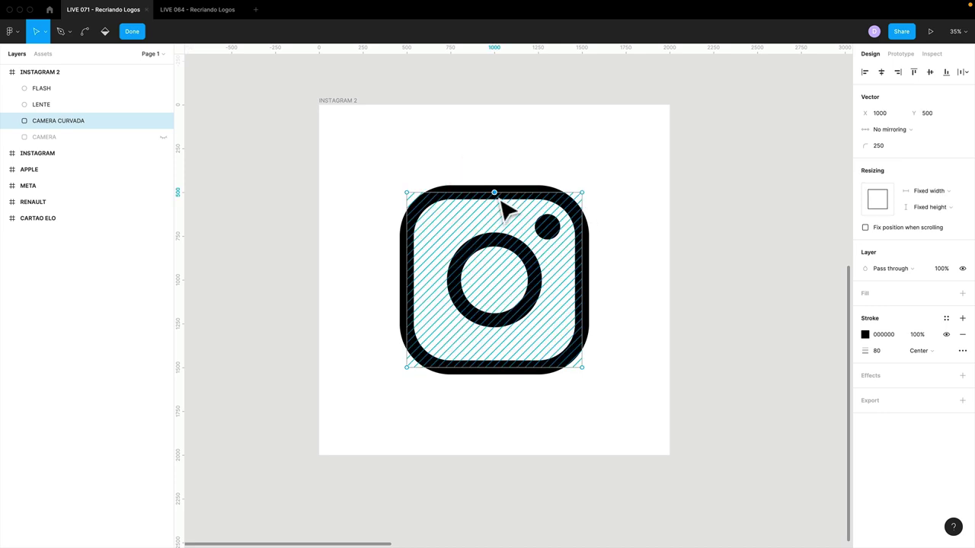
click(582, 280)
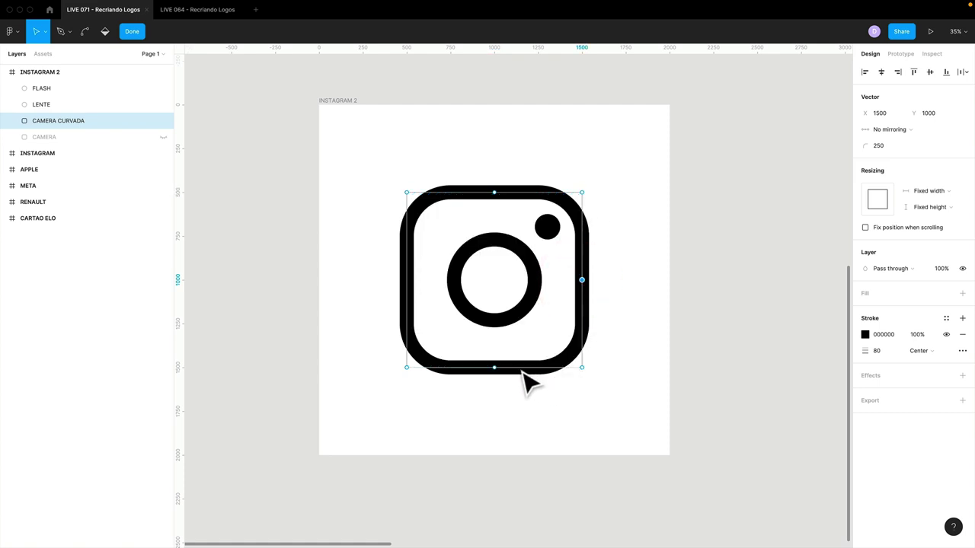
click(494, 368)
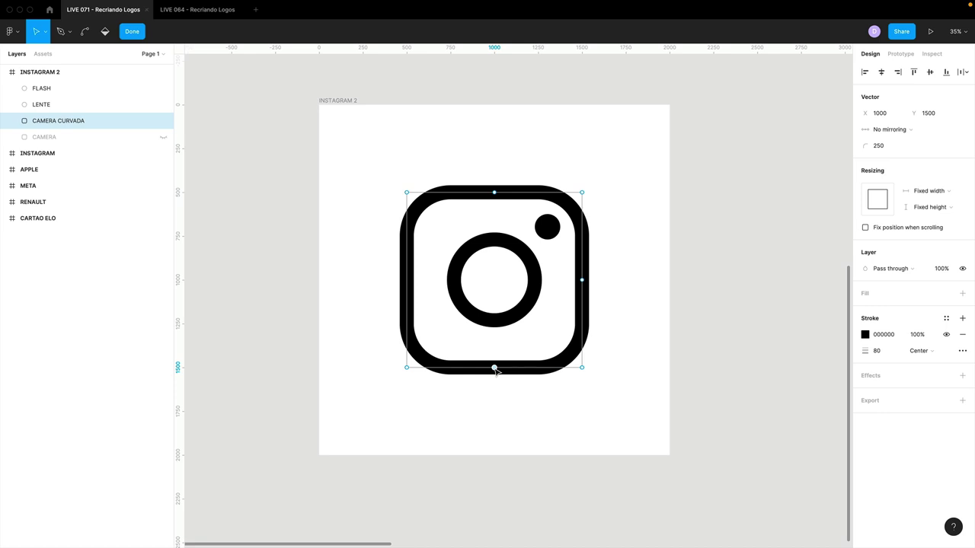
key(plus)
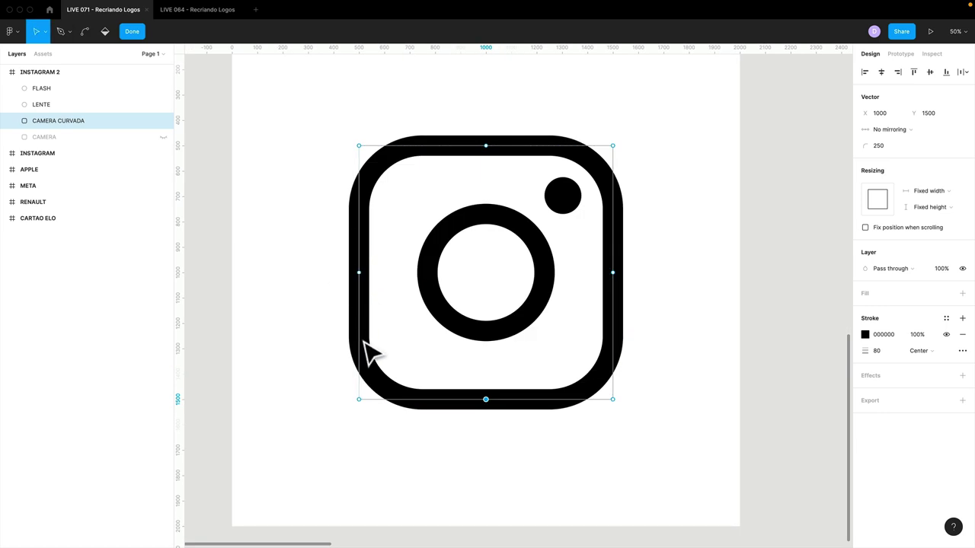
click(358, 272)
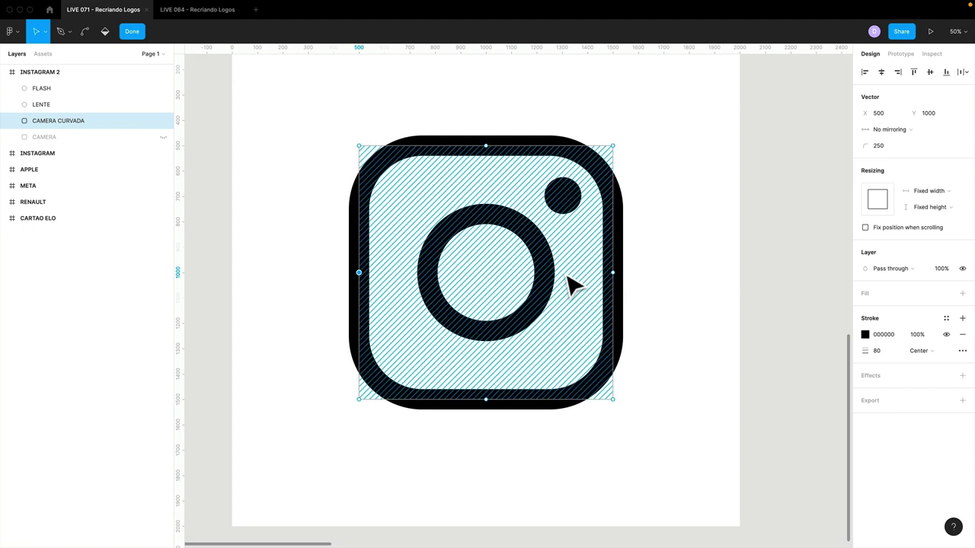
key(super)
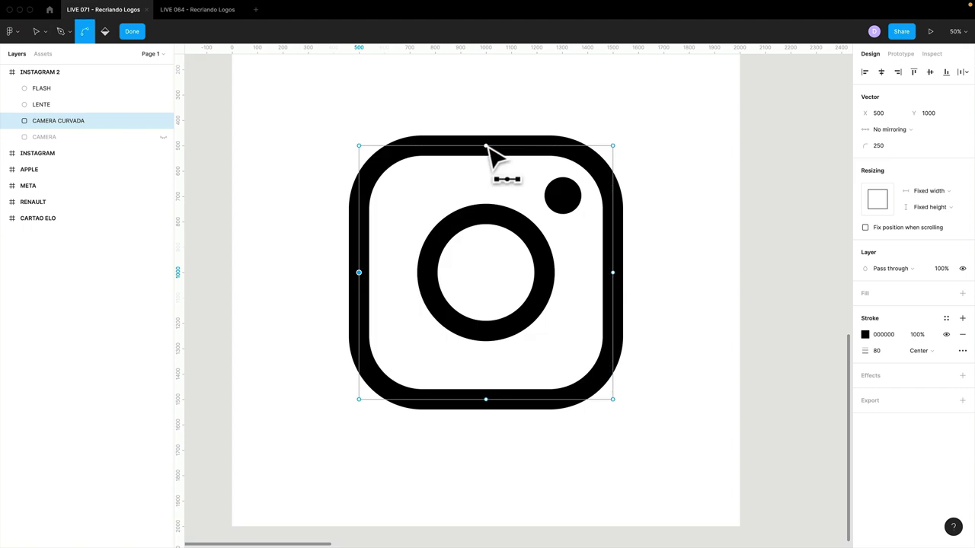
drag(486, 146, 515, 146)
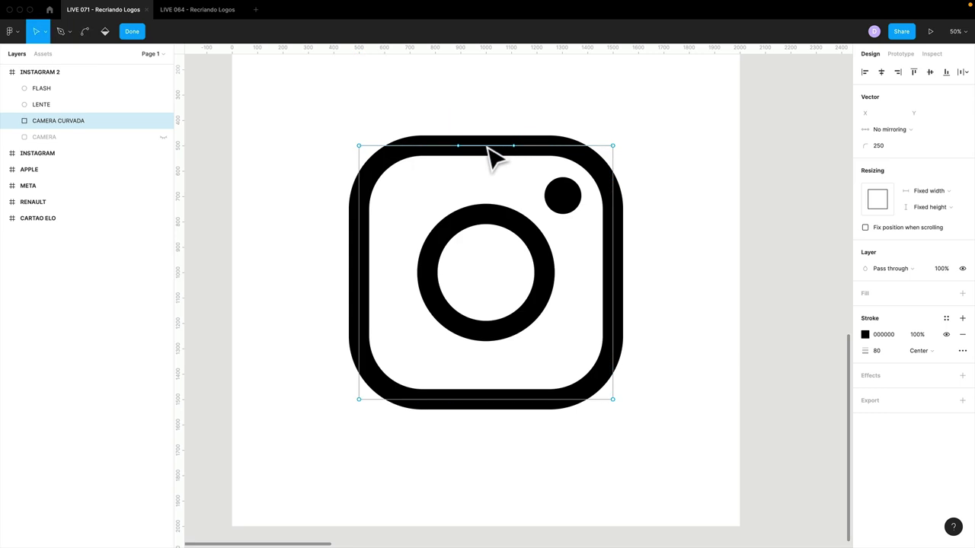
key(super)
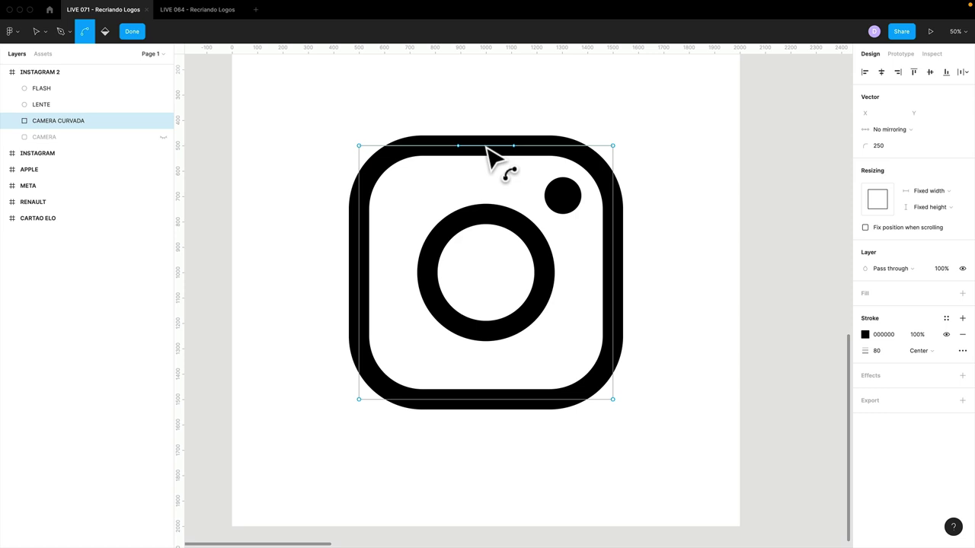
mouse_move(486, 147)
mouse_down()
mouse_move(487, 113)
mouse_move(495, 210)
mouse_move(490, 158)
mouse_up()
key(v)
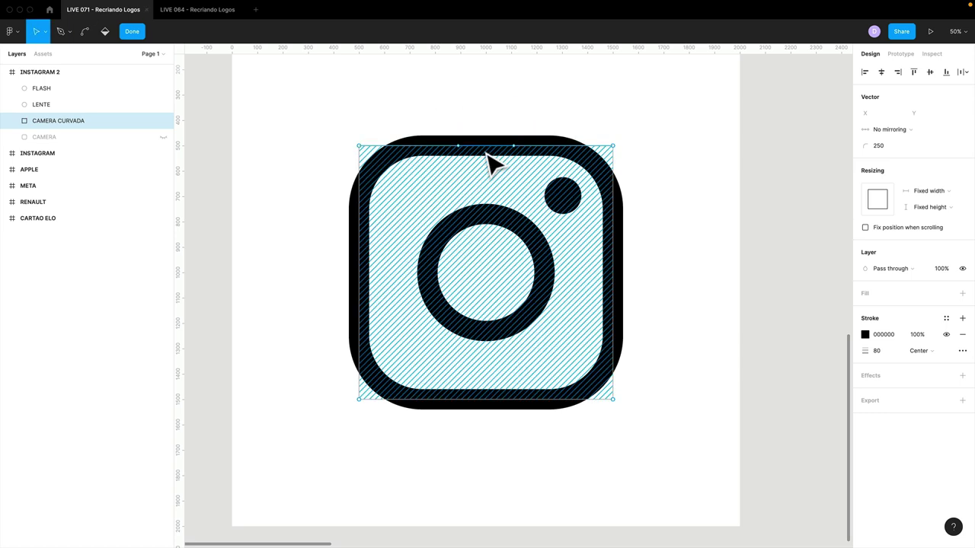
key(ctrl+a)
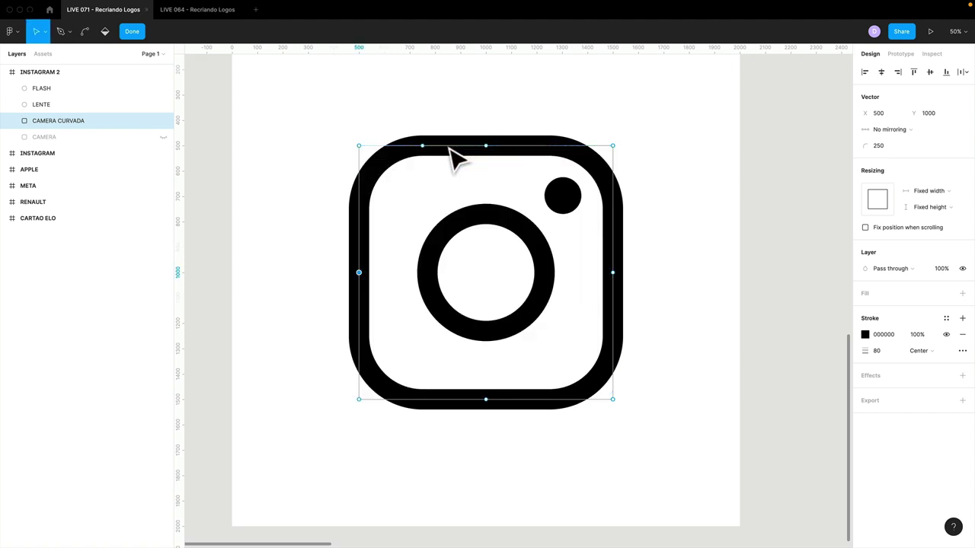
drag(340, 136, 363, 154)
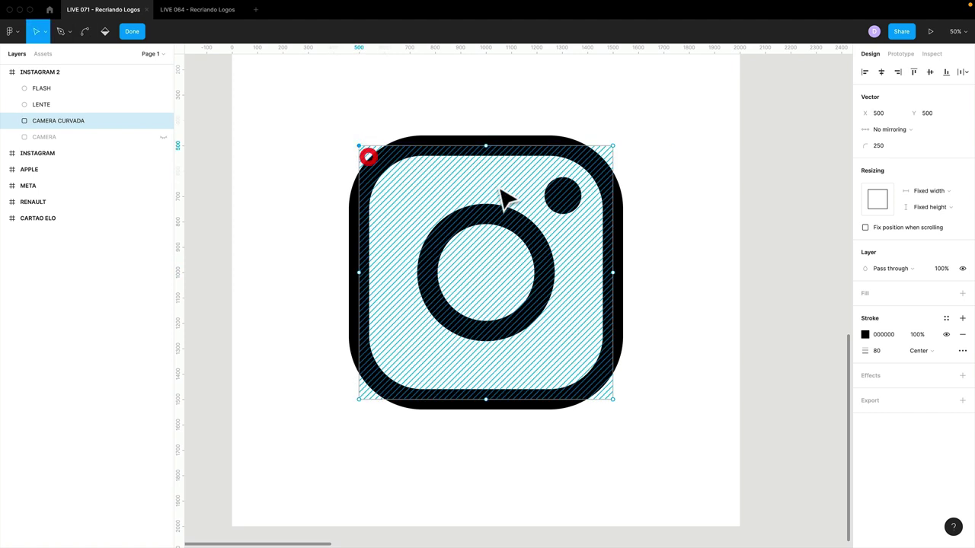
shift+click(612, 146)
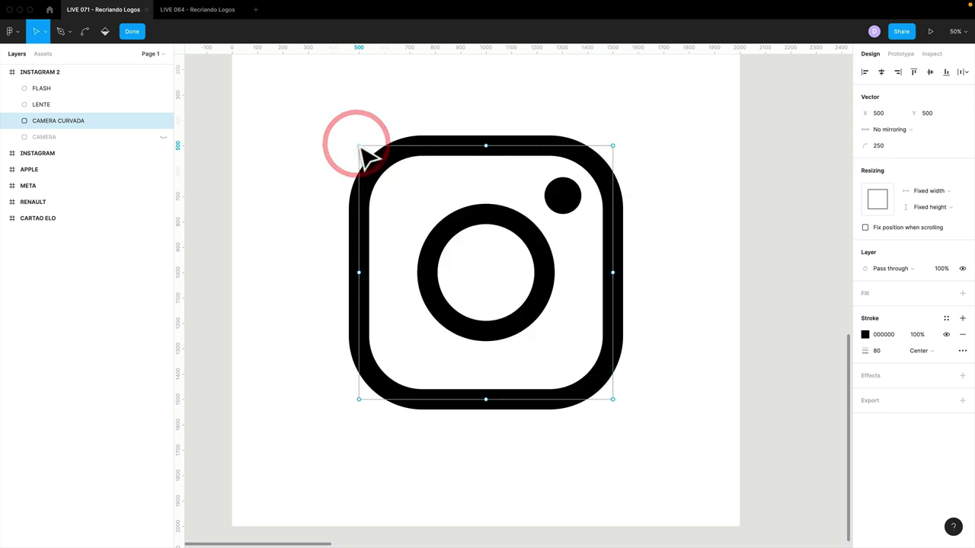
shift+click(613, 146)
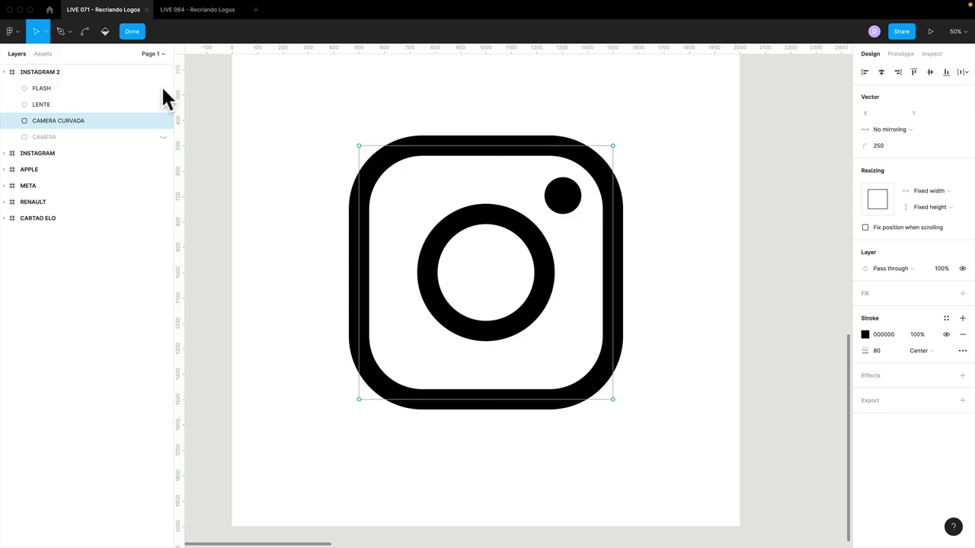
Lower both top corner anchors of CAMERA CURVADA by 10
drag(319, 131, 387, 174)
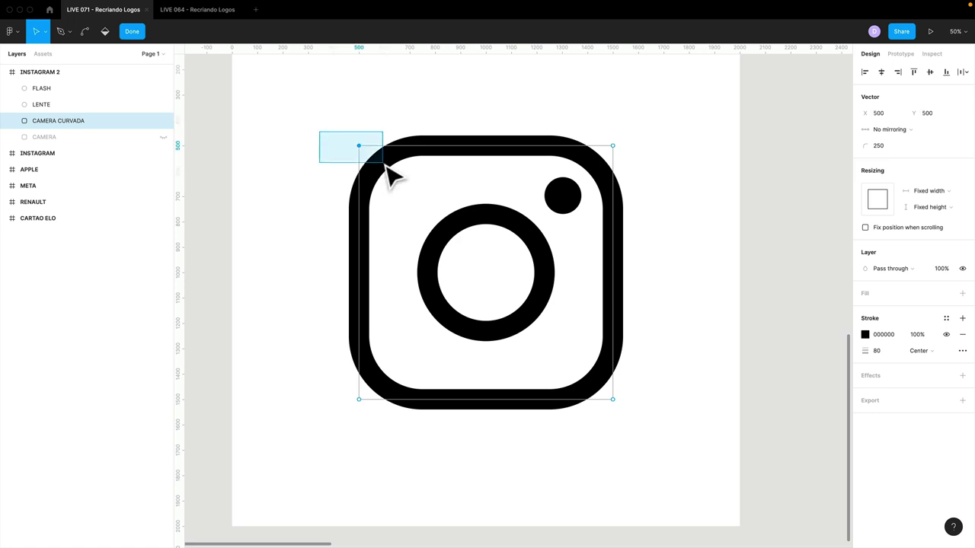
shift+click(615, 150)
key(shift+Down)
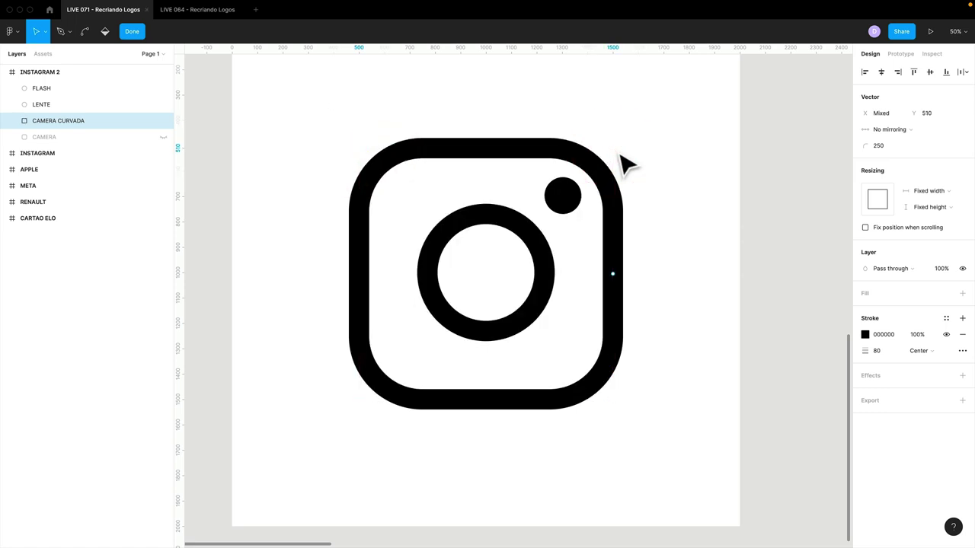
key(ctrl+z)
click(485, 145)
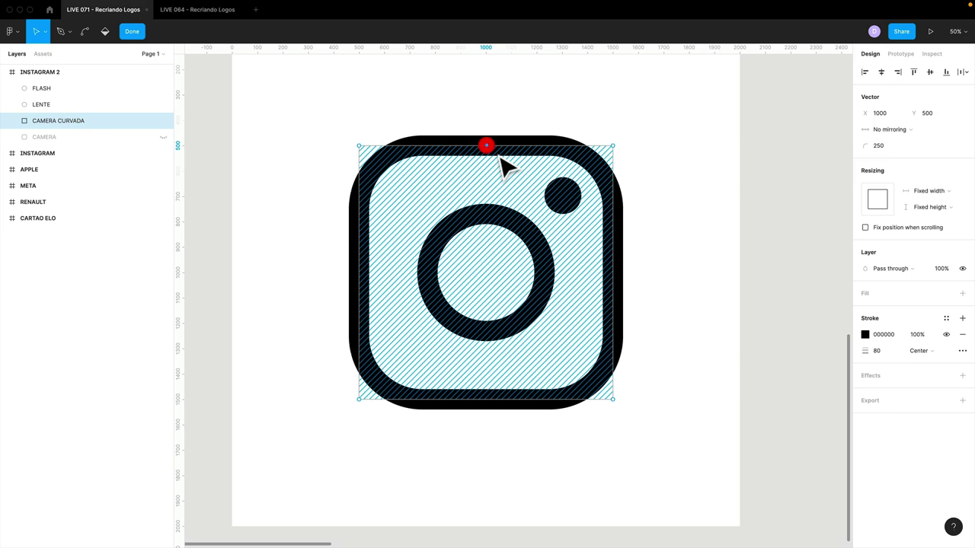
click(359, 146)
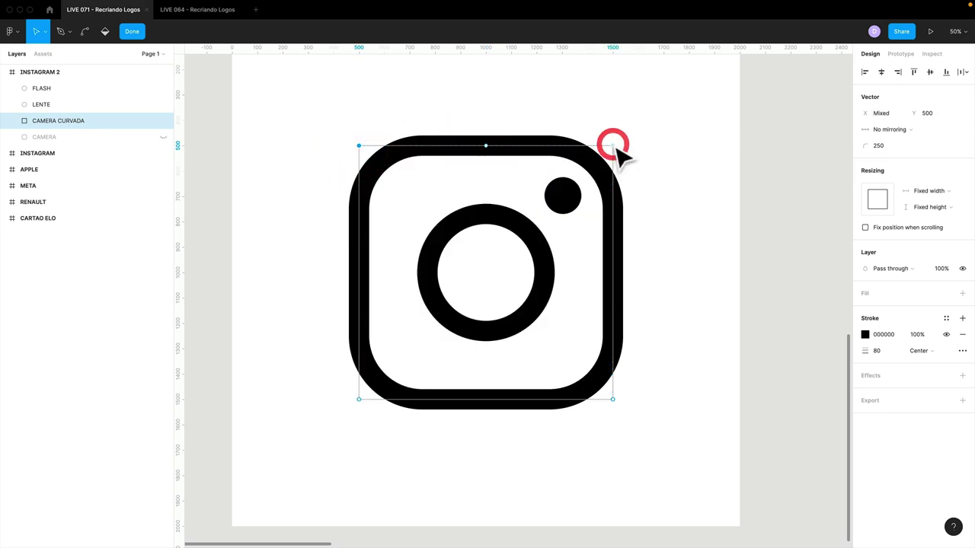
key(shift+Down)
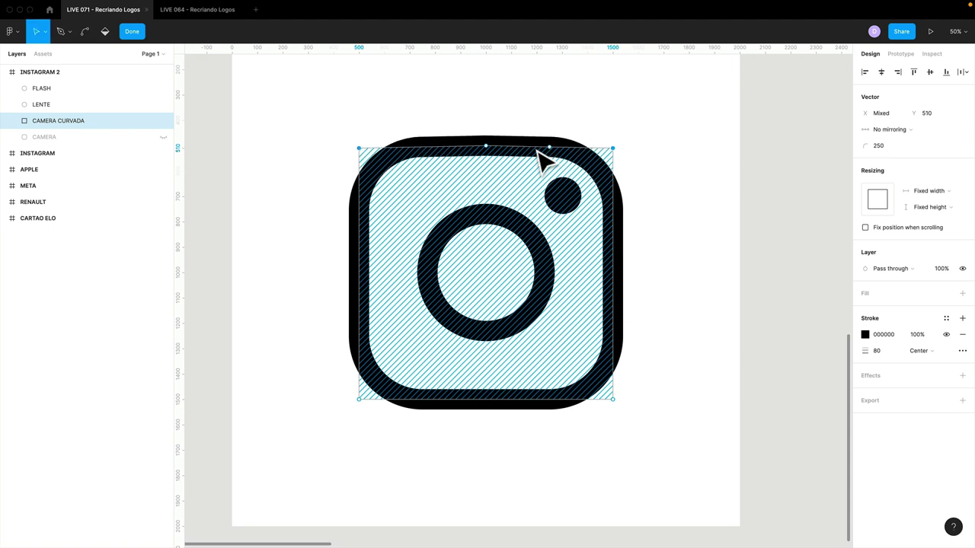
Make the top midpoint a mirrored smooth point and select the bottom-left corner anchor
key(super)
click(486, 147)
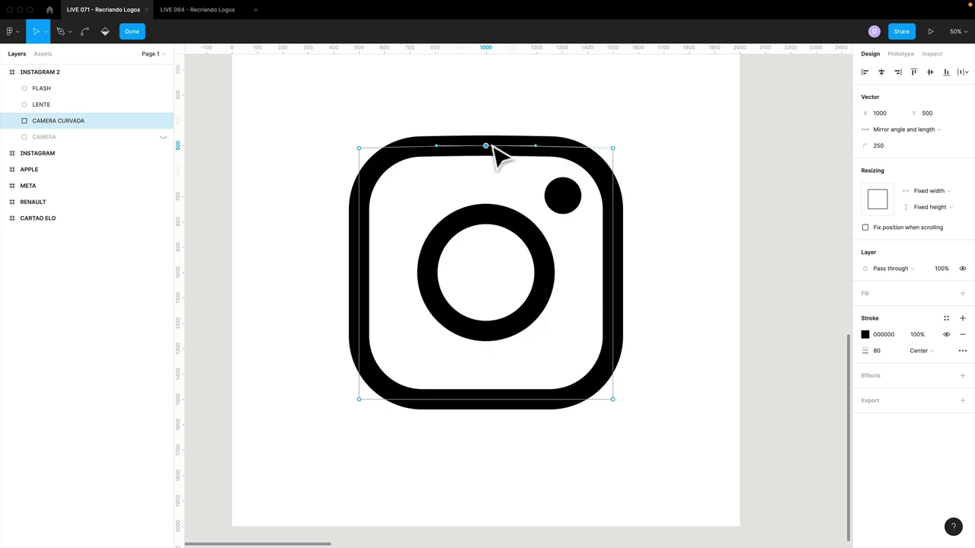
shift+click(359, 398)
click(359, 399)
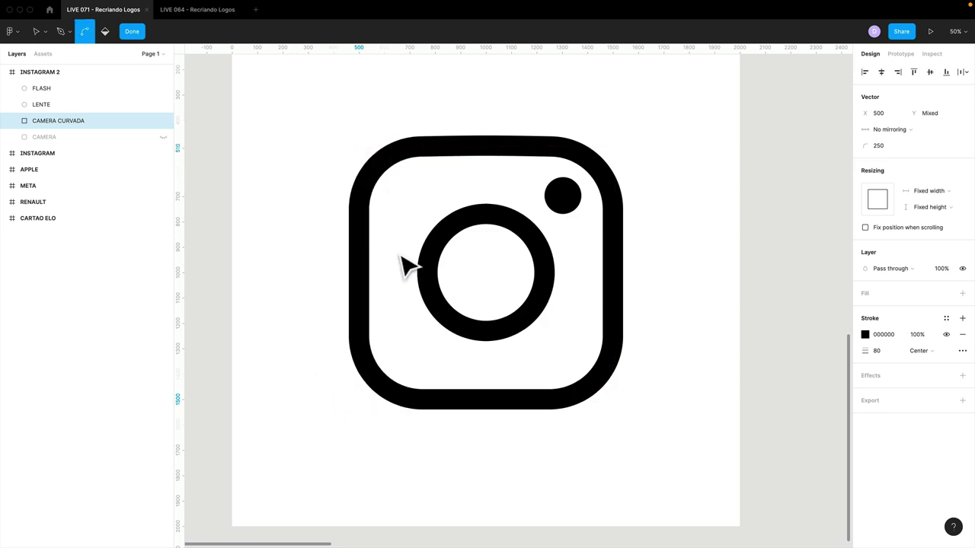
Nudge the left corner points 10 units inward and curve the left edge's midpoint
key(ctrl+a)
click(359, 274)
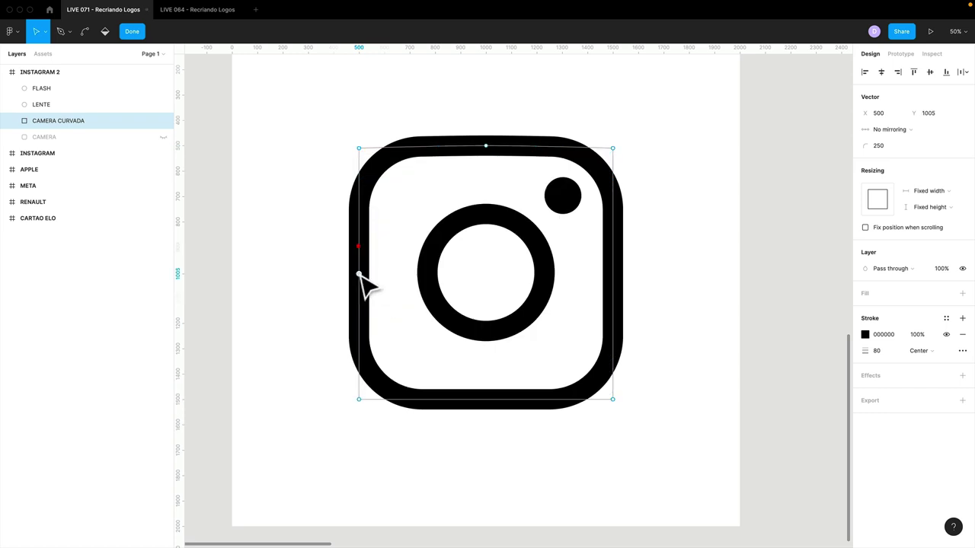
click(364, 153)
shift+click(360, 397)
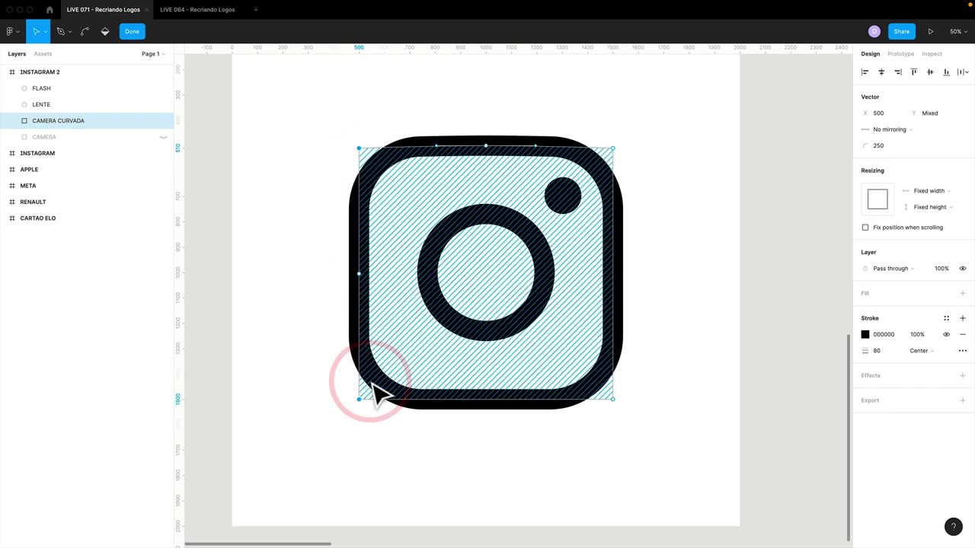
key(shift+Right)
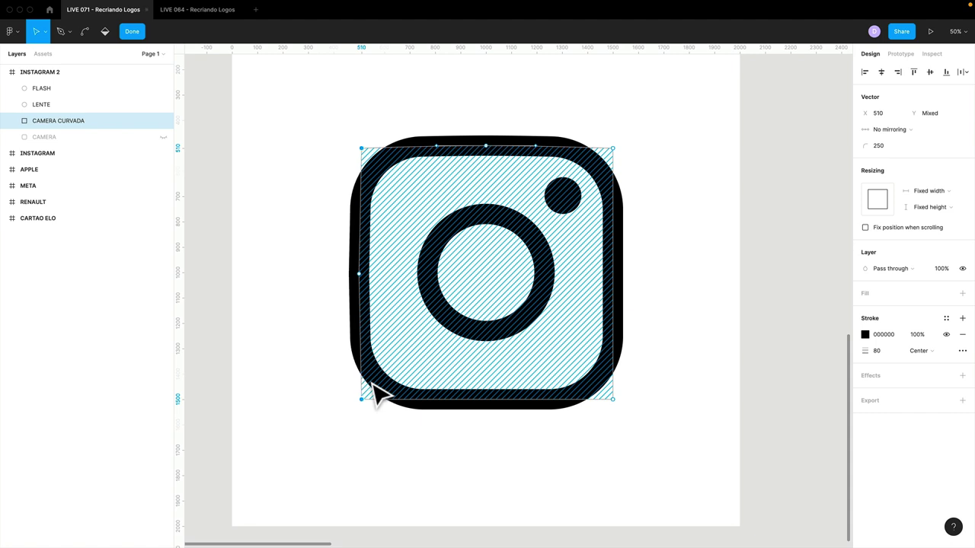
key(ctrl)
click(359, 274)
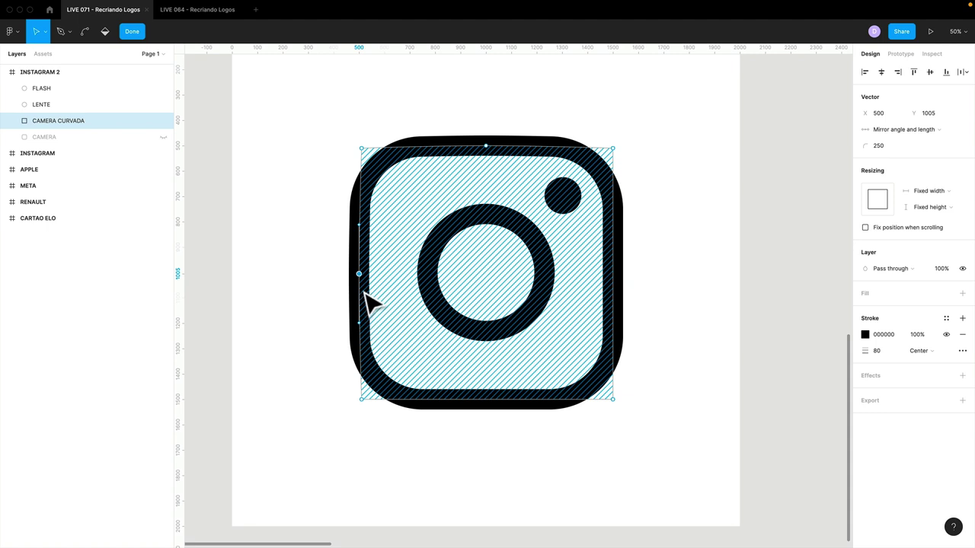
Raise the bottom points 10 units and bend the bottom edge's midpoint into a smooth curve
click(487, 399)
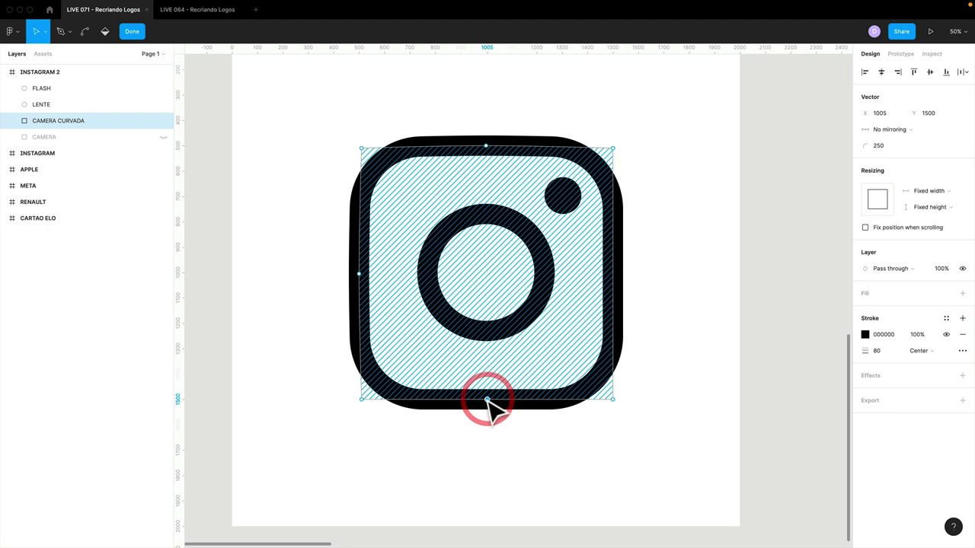
shift+click(361, 399)
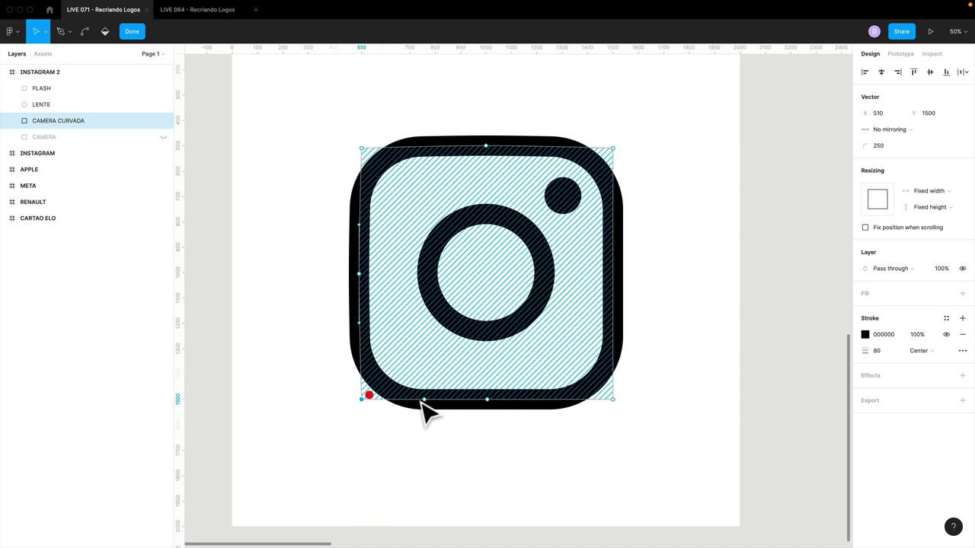
shift+click(613, 400)
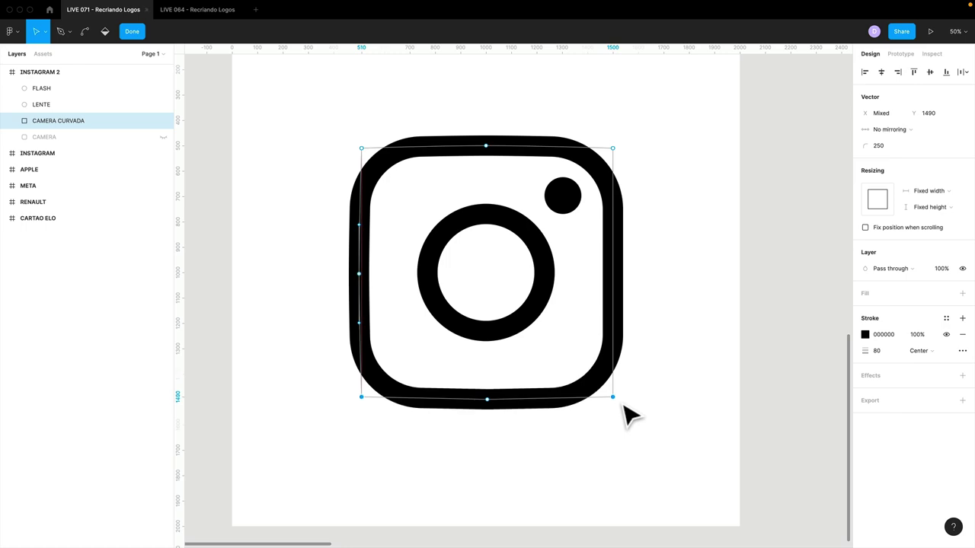
key(shift+Up)
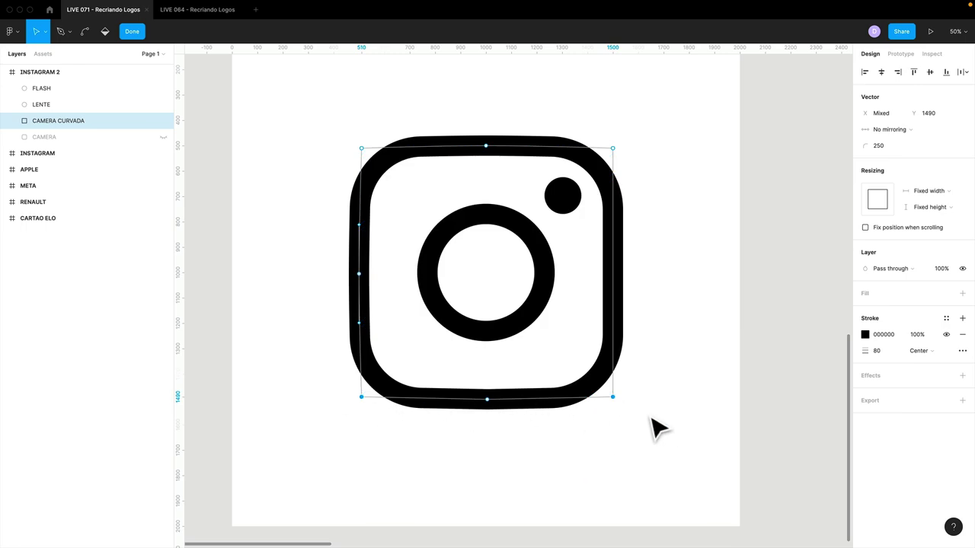
key(super)
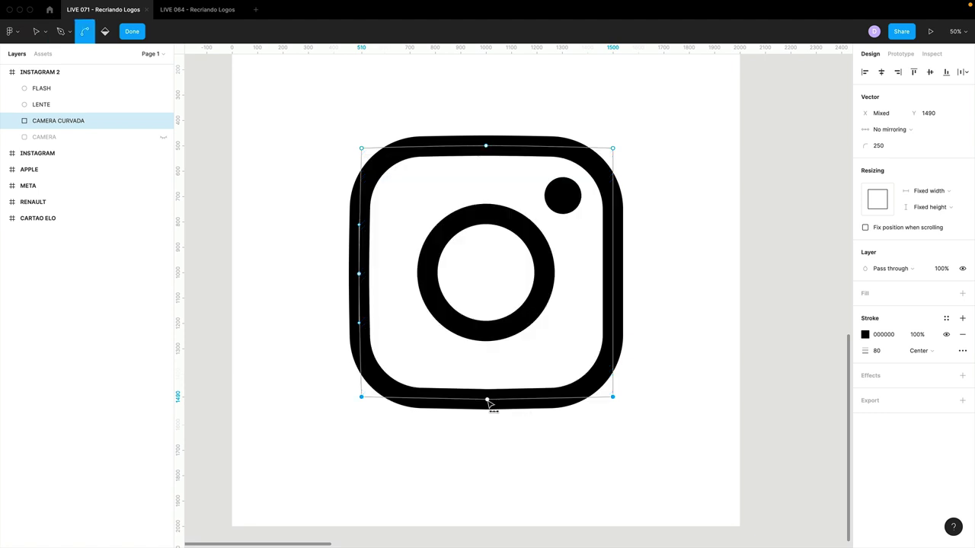
drag(486, 400, 536, 400)
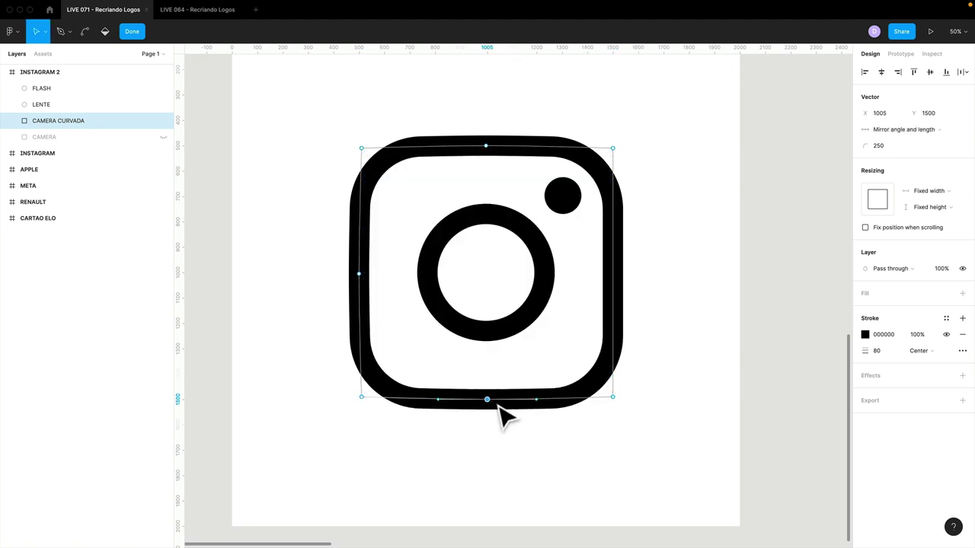
Nudge the right corner points 10 units inward and curve the right edge's midpoint
click(613, 397)
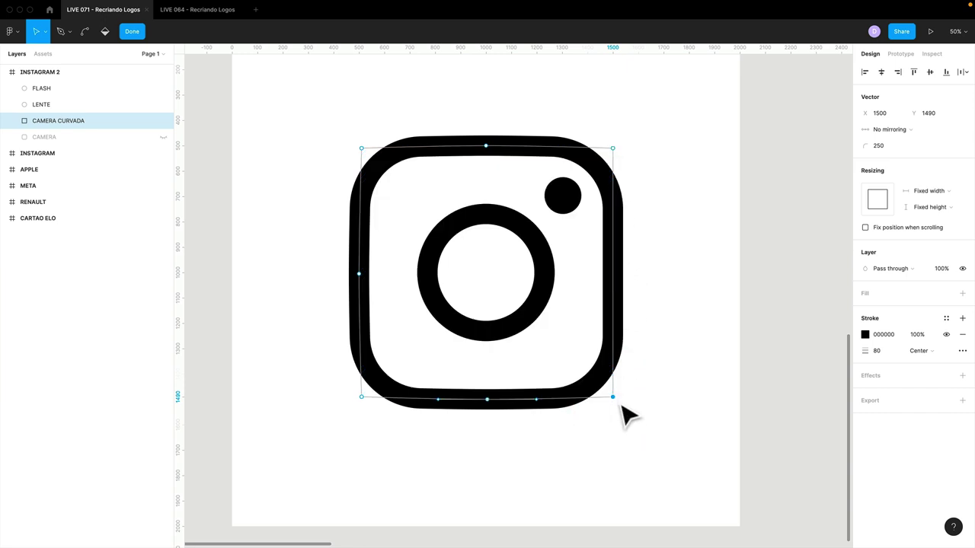
click(614, 273)
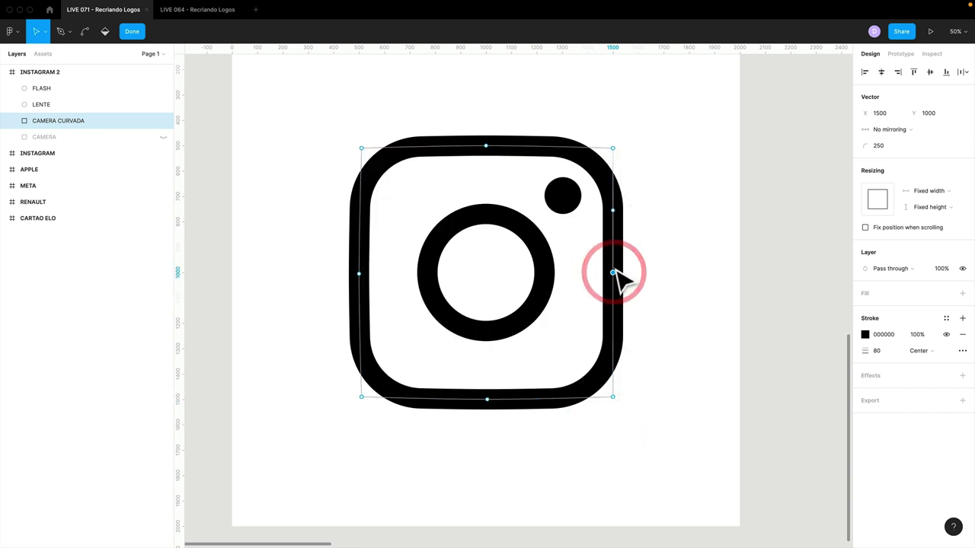
click(613, 148)
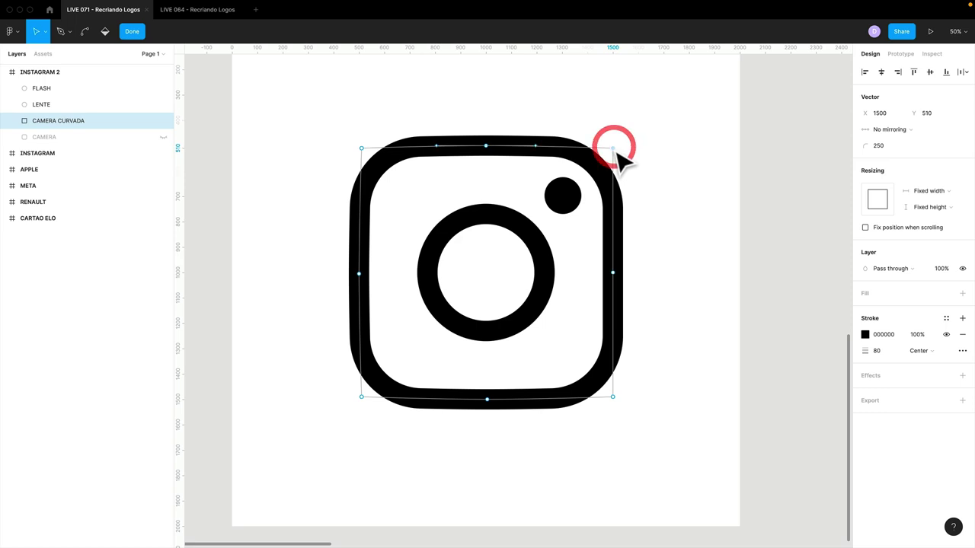
shift+click(613, 396)
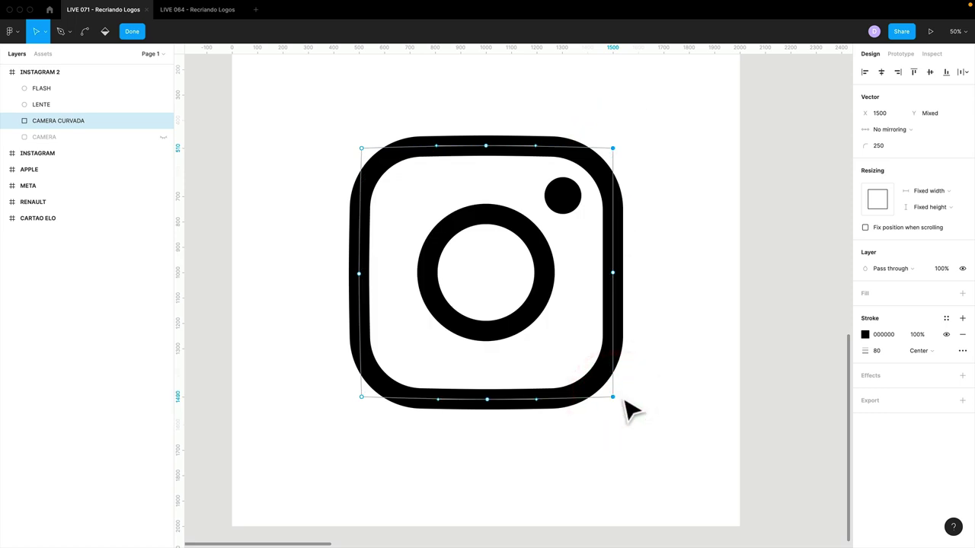
key(shift+Left)
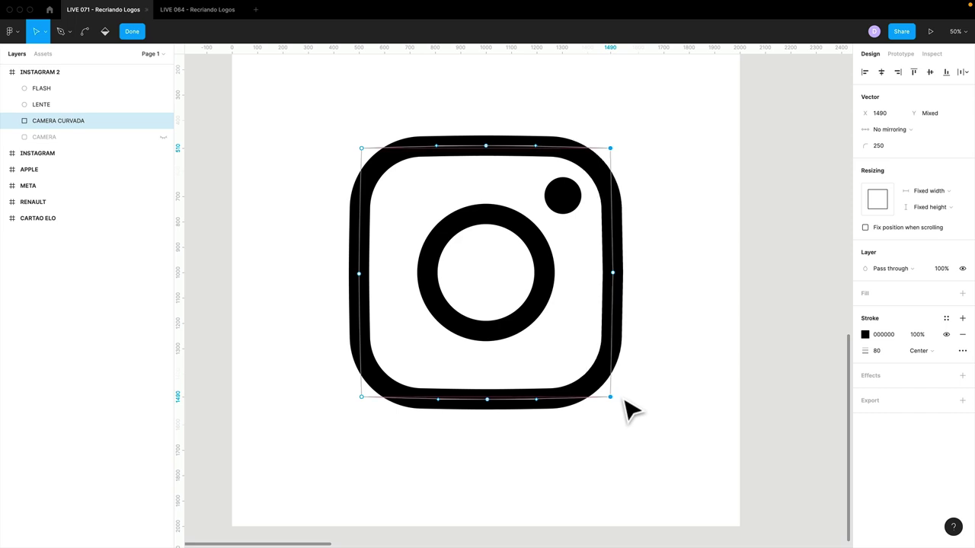
key(ctrl)
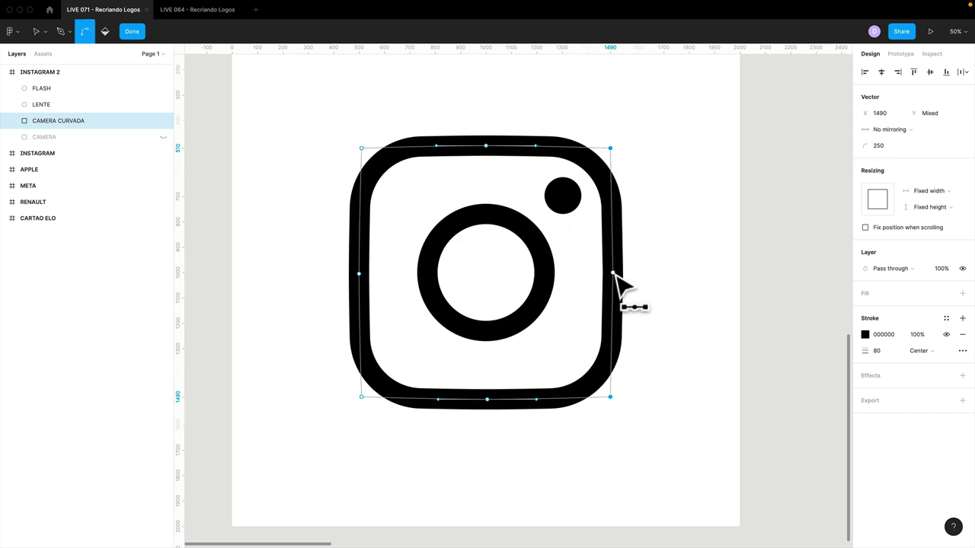
drag(614, 272, 614, 225)
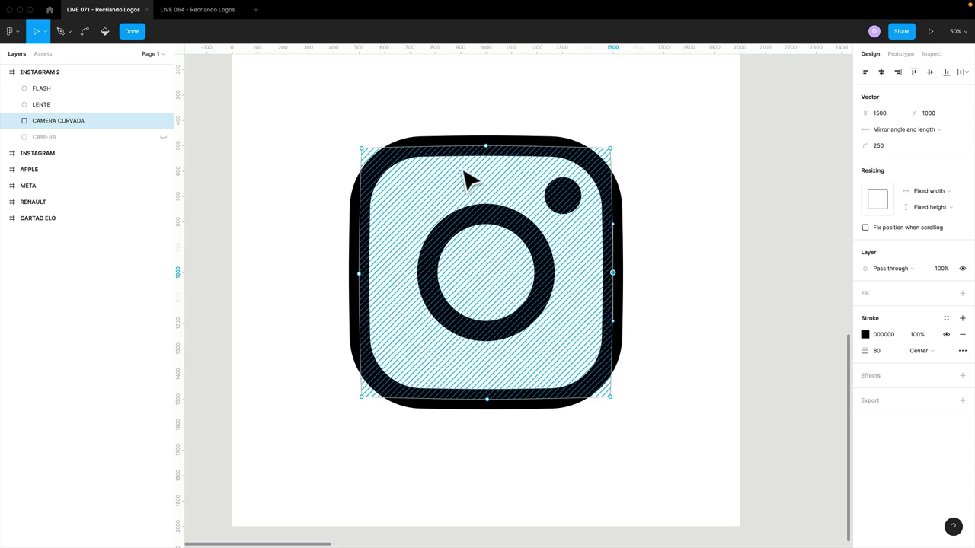
Exit point editing and reselect the CAMERA CURVADA layer
click(673, 305)
click(674, 305)
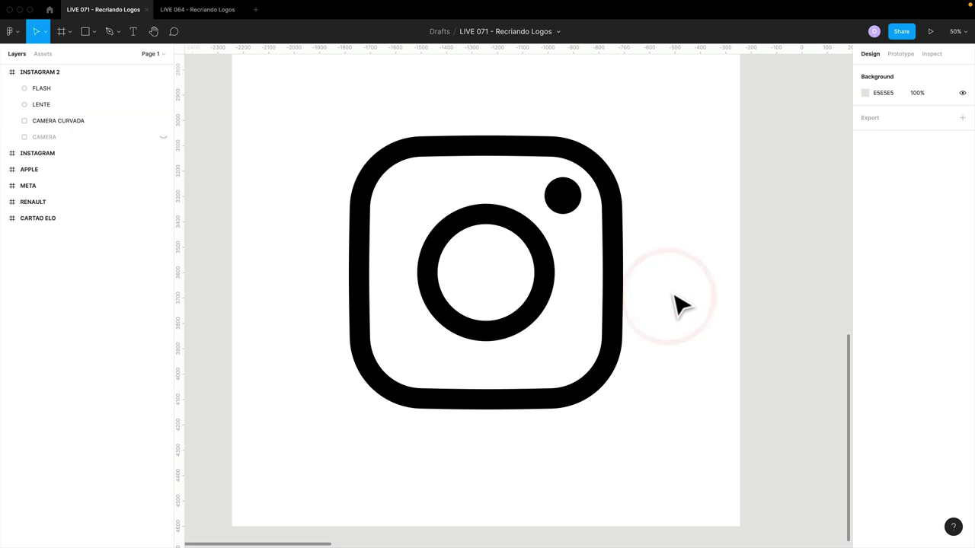
click(397, 156)
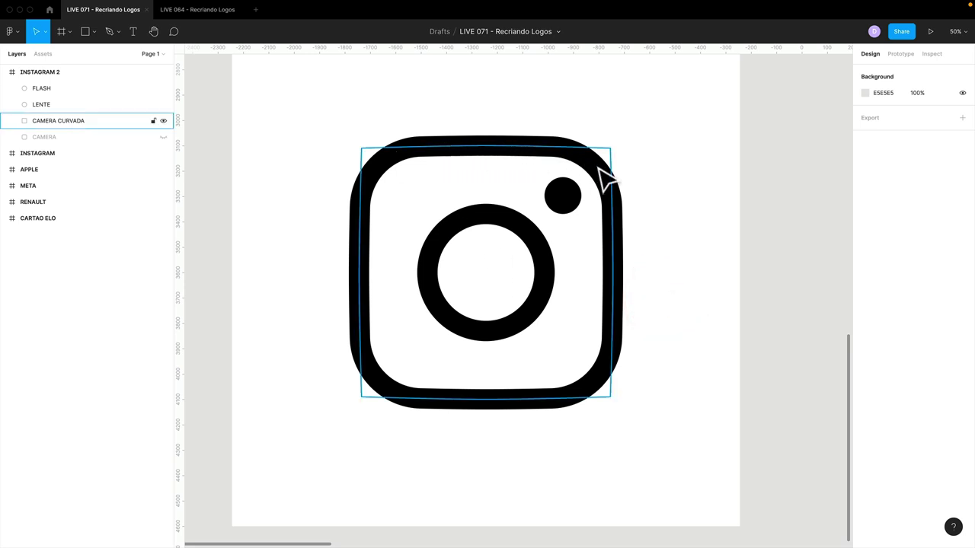
click(270, 392)
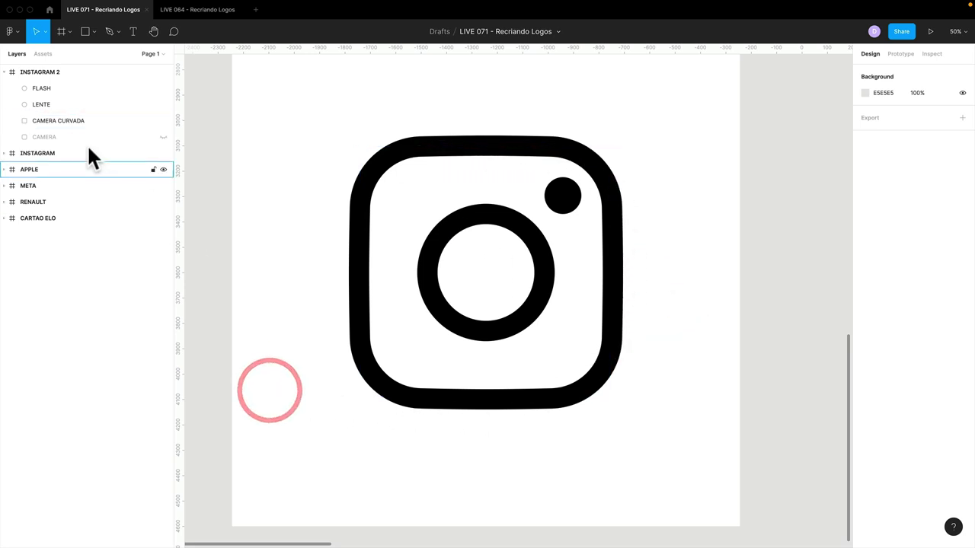
click(57, 120)
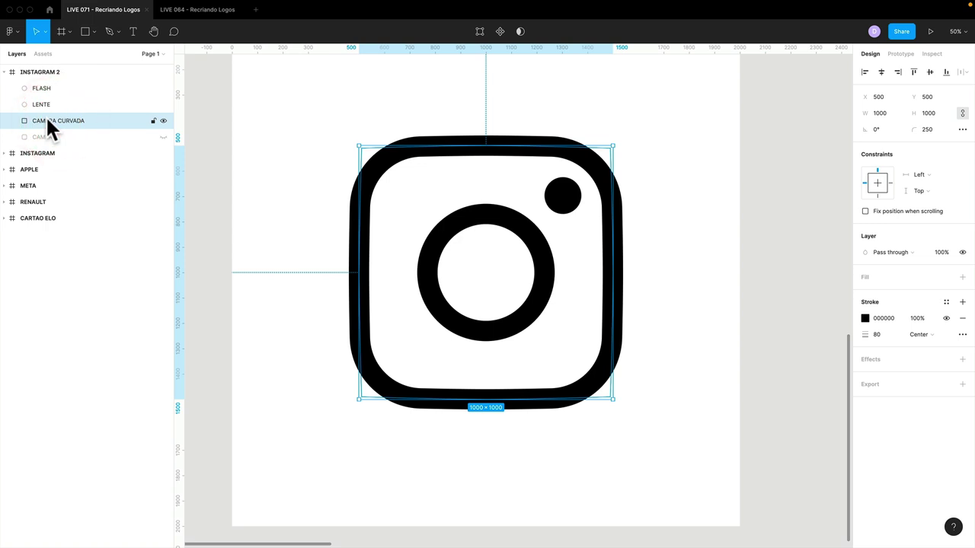
Duplicate CAMERA CURVADA and name the copy FUNDO
key(ctrl+d)
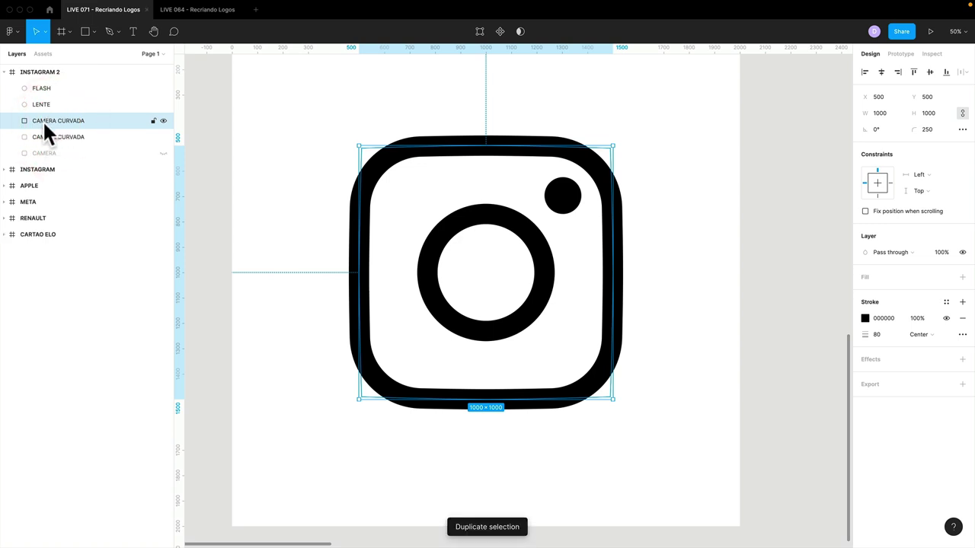
click(60, 134)
double_click(64, 133)
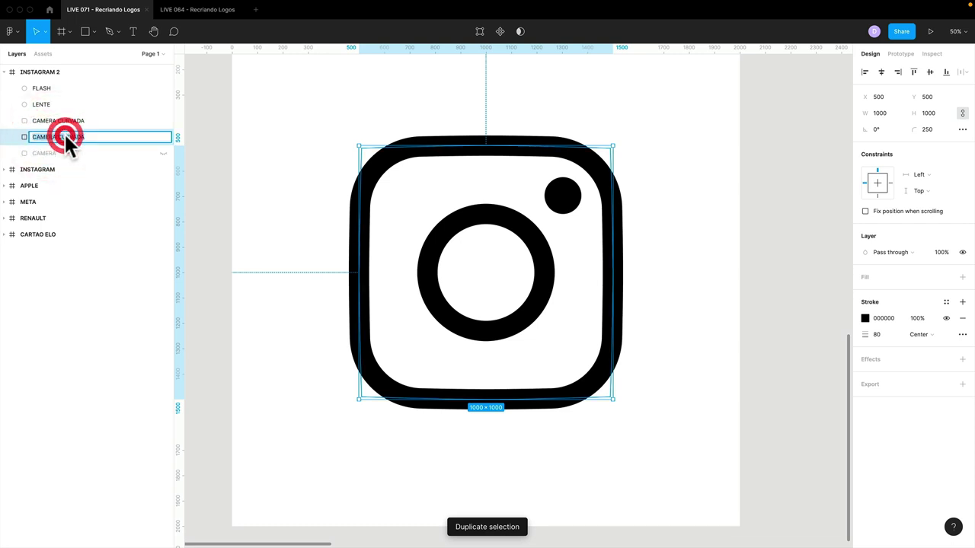
text(FUNDO)
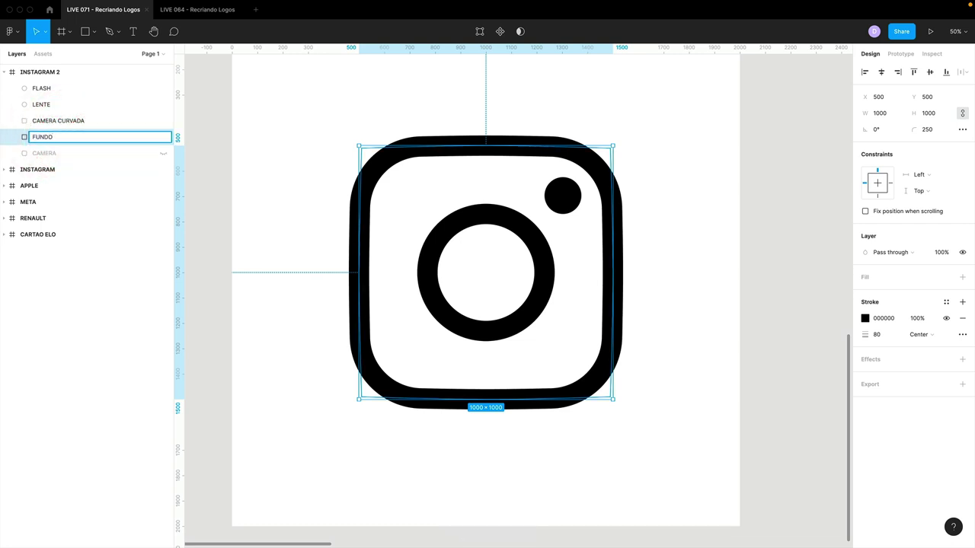
key(Return)
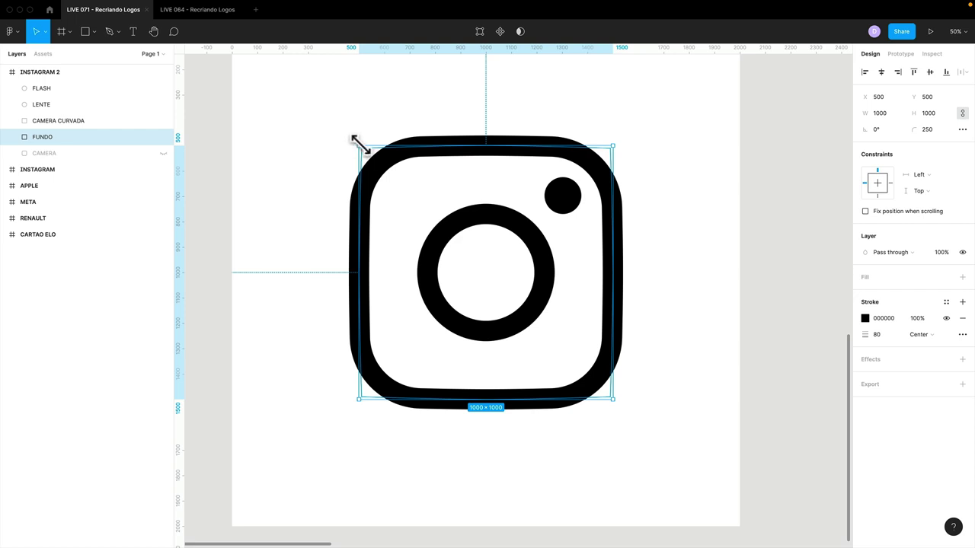
Enlarge FUNDO around its centre to 1496×1496 and turn its stroke into a solid black fill
key(alt)
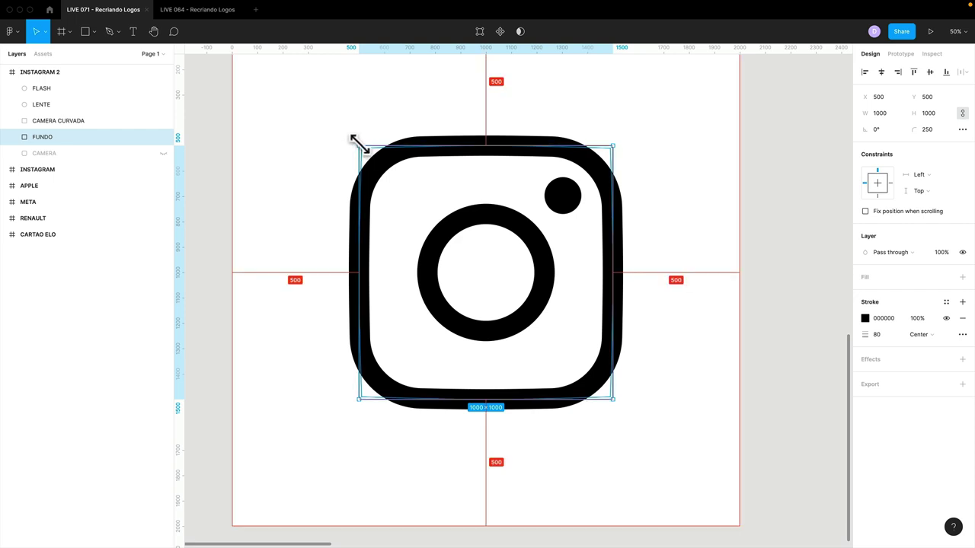
drag(358, 144, 297, 88)
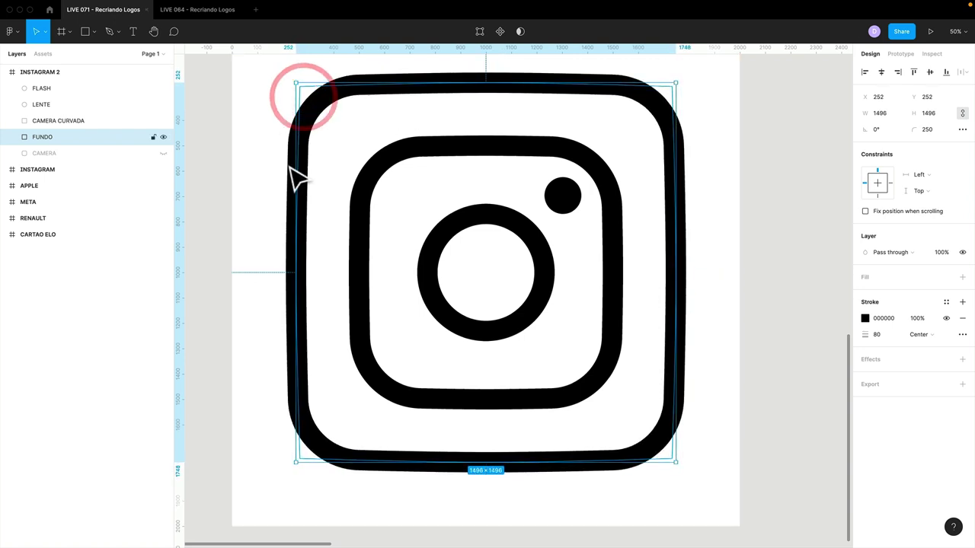
key(shift+x)
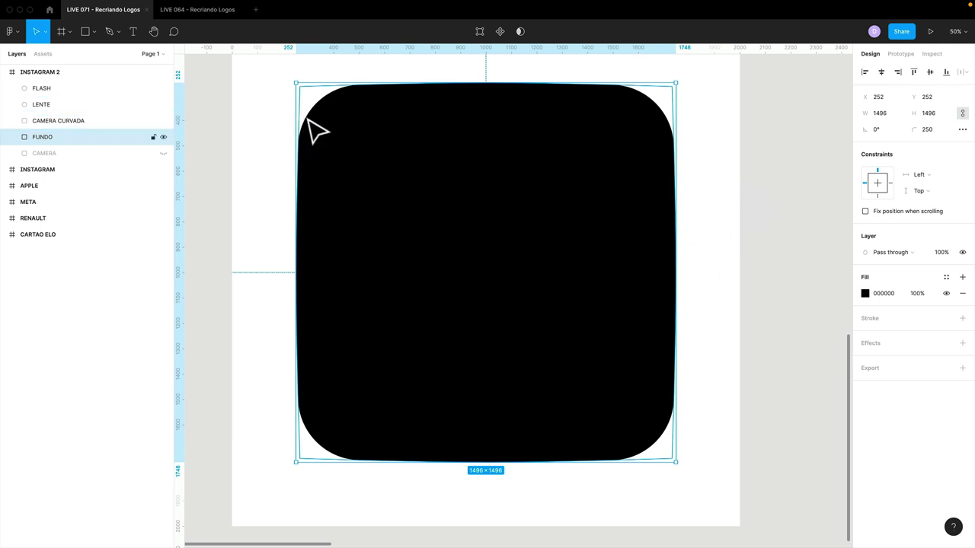
click(865, 293)
click(827, 315)
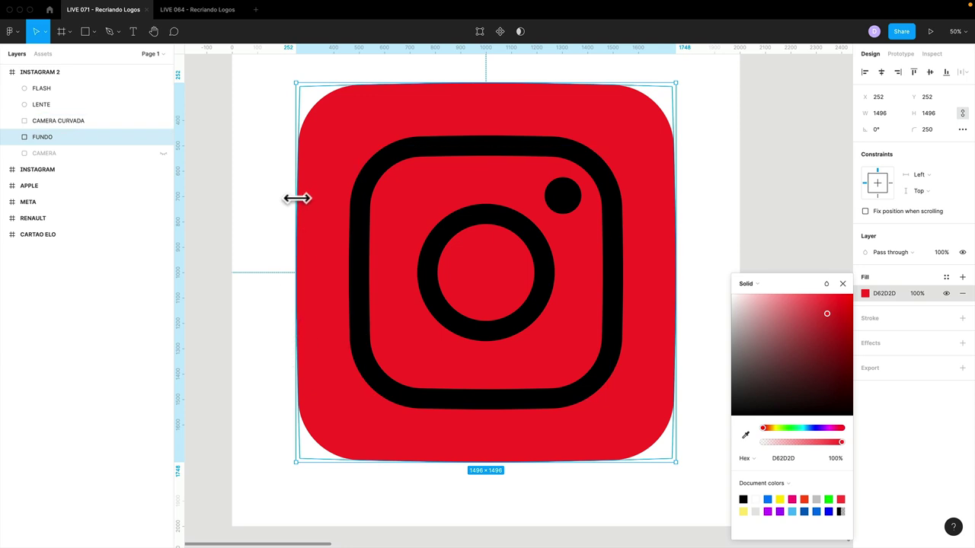
mouse_move(183, 288)
mouse_down()
mouse_move(292, 283)
mouse_move(296, 269)
mouse_up()
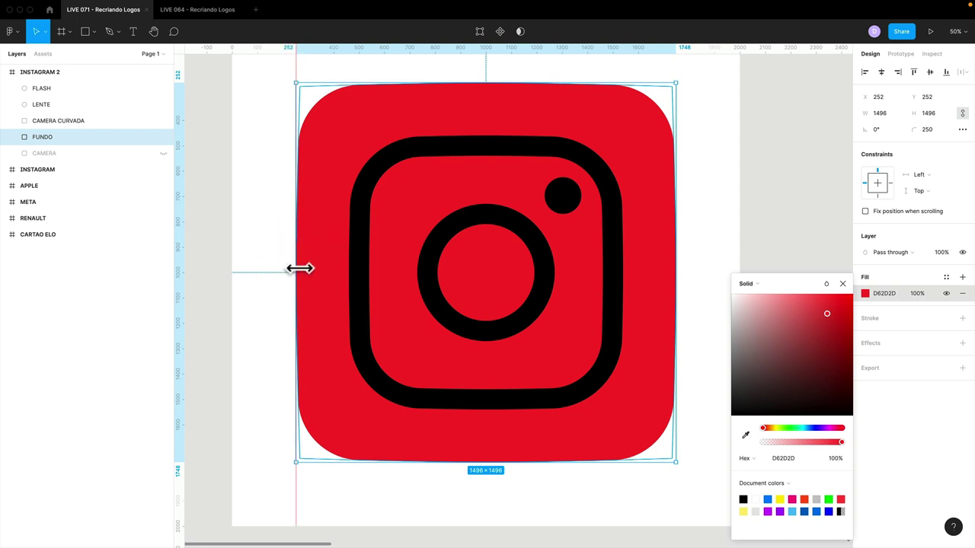
drag(288, 125, 315, 239)
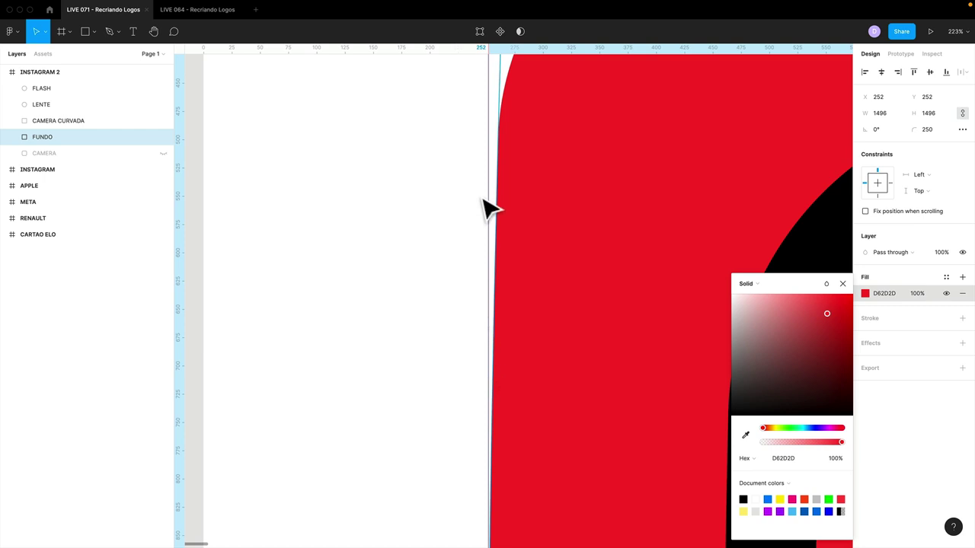
scroll(490, 260, down, 10)
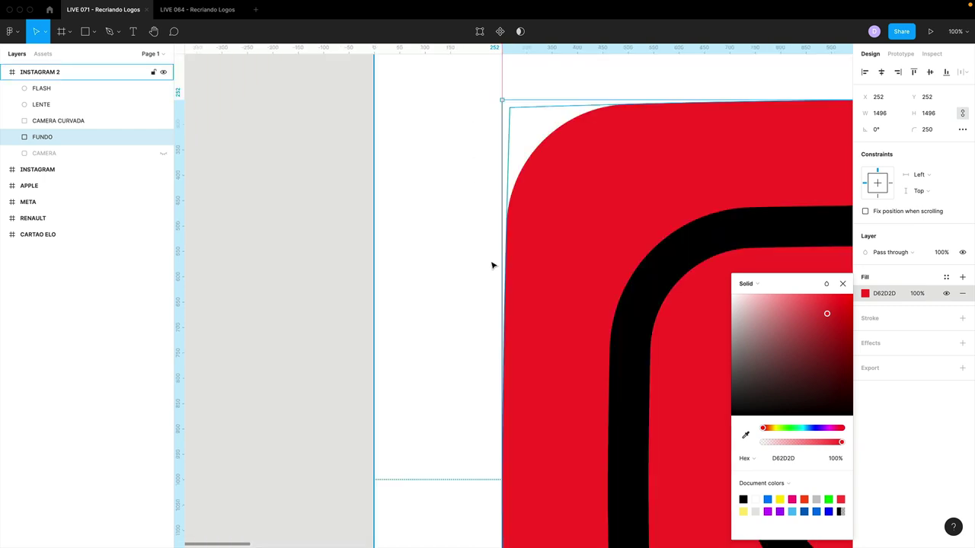
drag(480, 271, 386, 221)
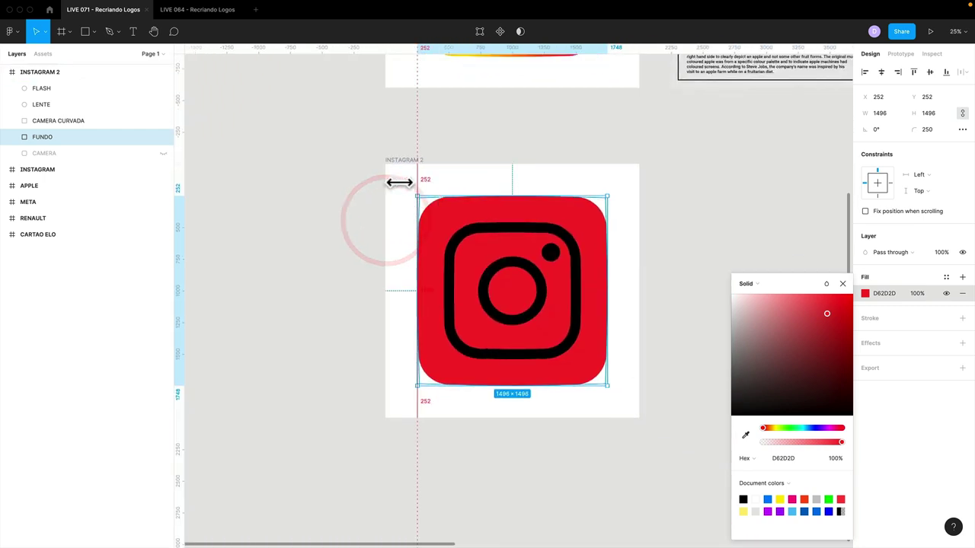
click(135, 200)
click(842, 283)
click(702, 278)
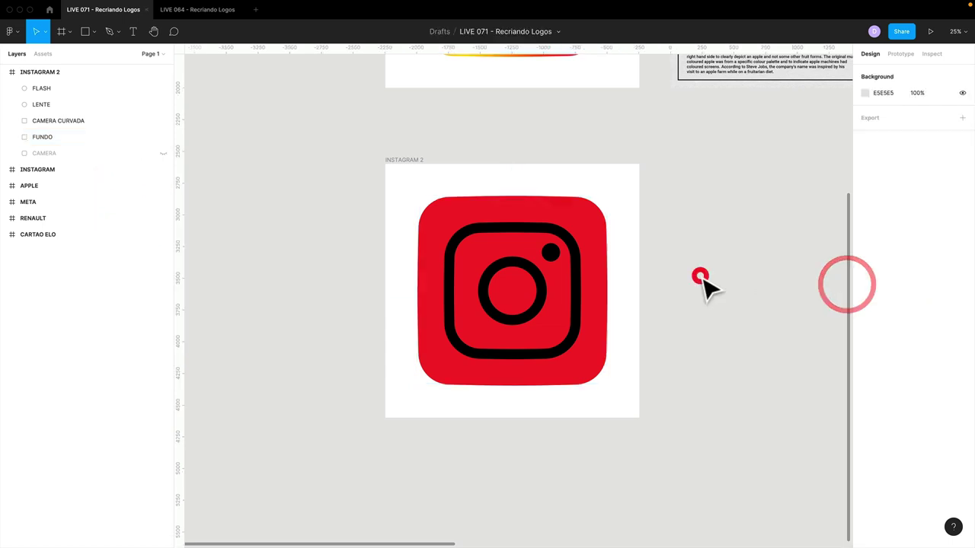
scroll(702, 278, up, 2)
scroll(483, 246, up, 4)
drag(578, 362, 575, 141)
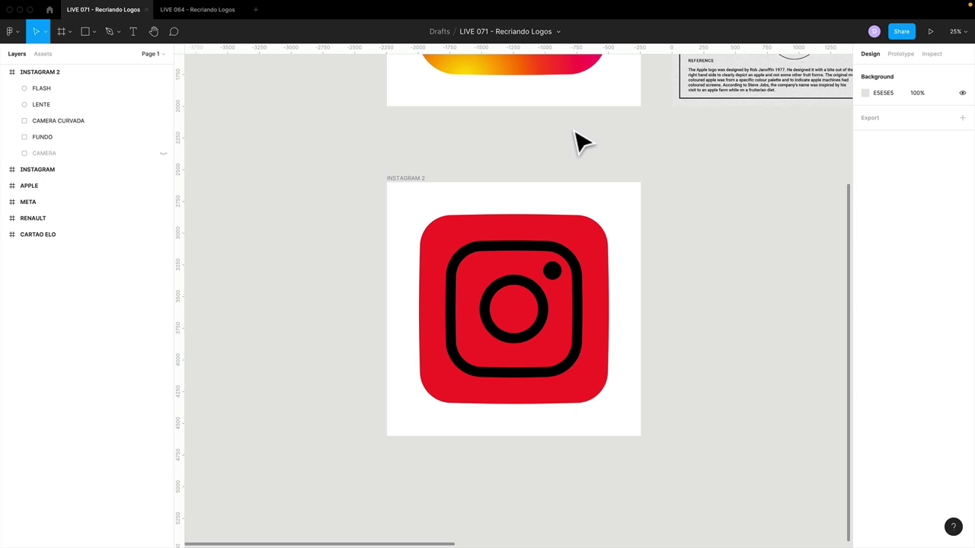
click(542, 221)
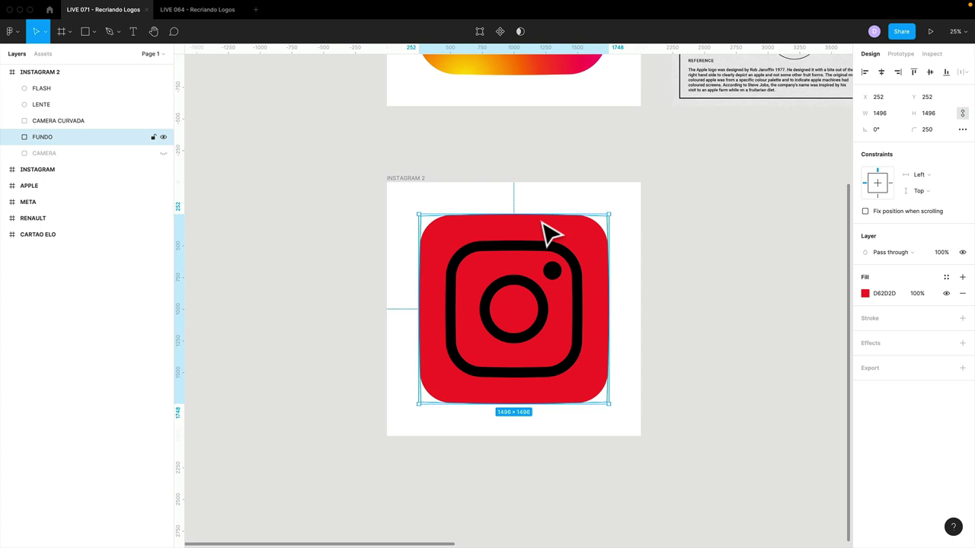
click(865, 293)
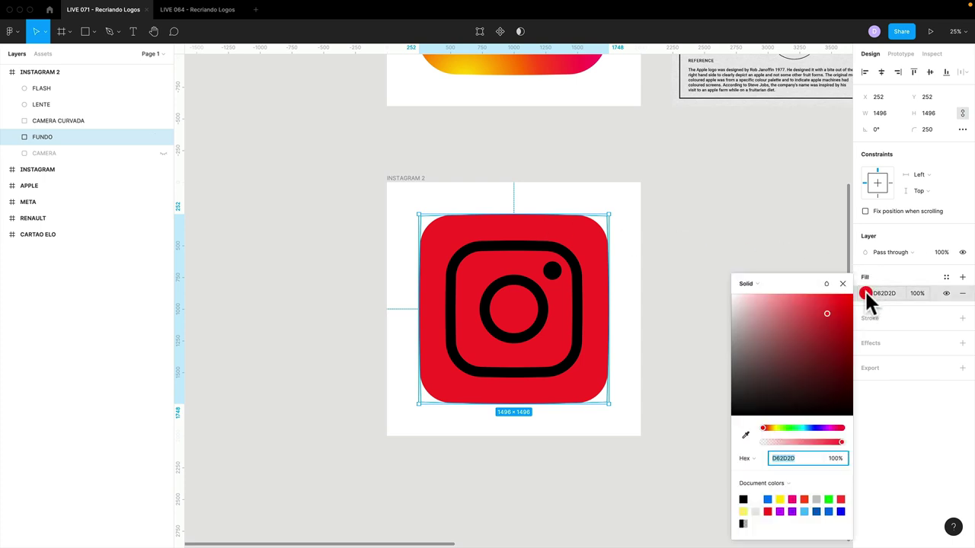
Switch FUNDO's fill to a radial gradient with an opaque outer stop and vivid yellow centre
click(759, 282)
click(759, 307)
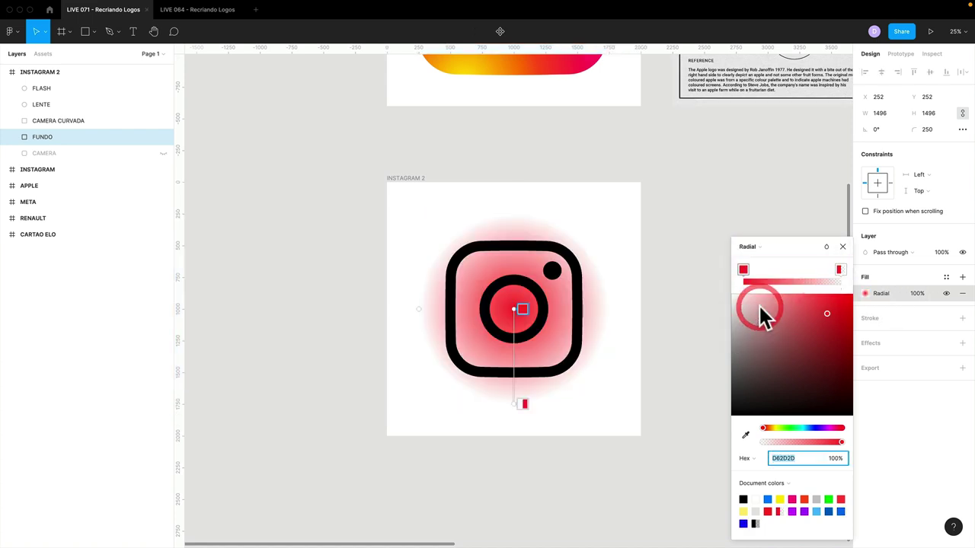
click(840, 270)
drag(762, 442, 876, 440)
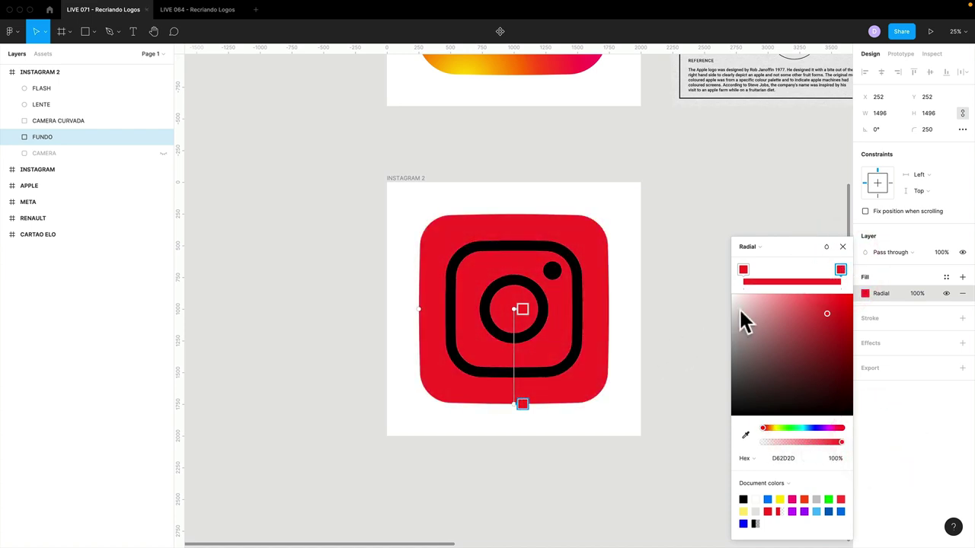
click(743, 270)
click(776, 428)
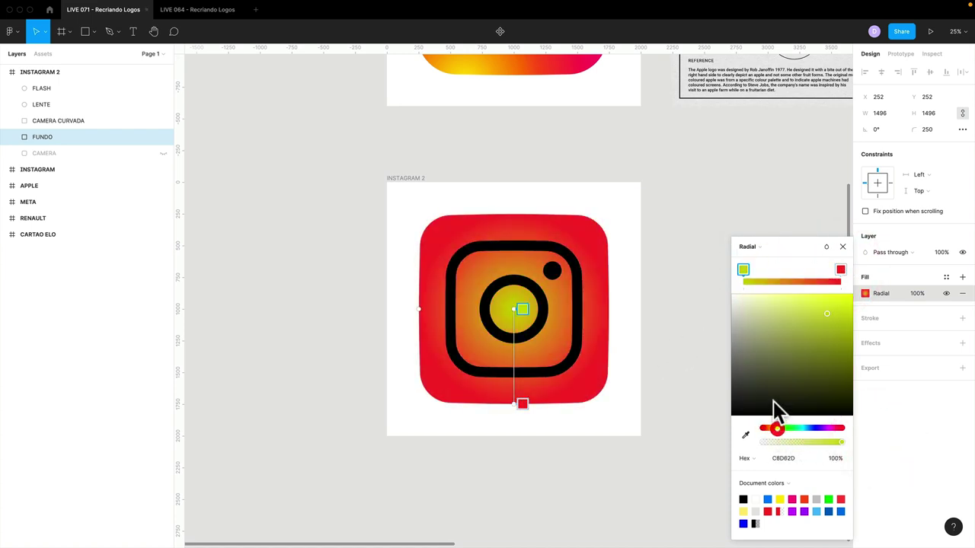
drag(827, 328, 850, 279)
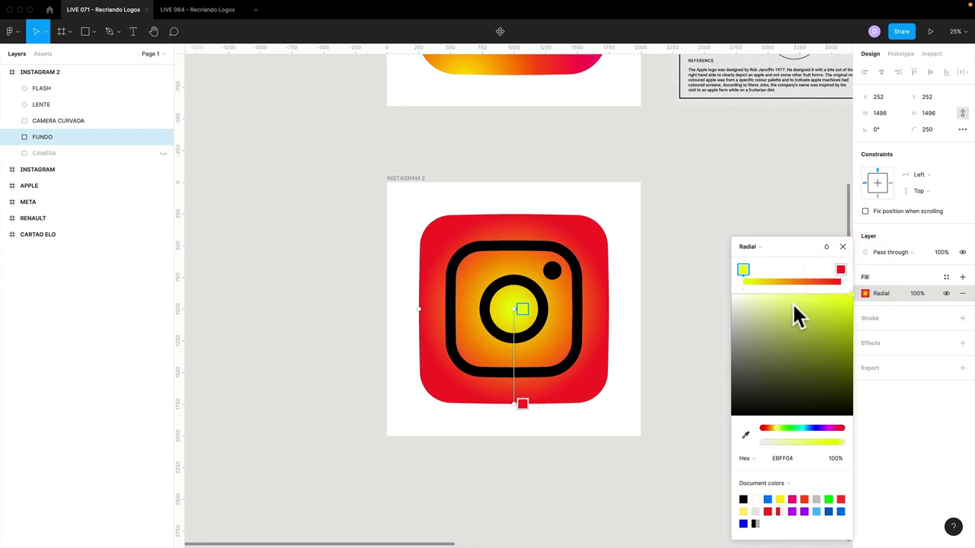
Make the outer stop pink, fine-tune the yellow, and move the glow to the lower-left
click(840, 270)
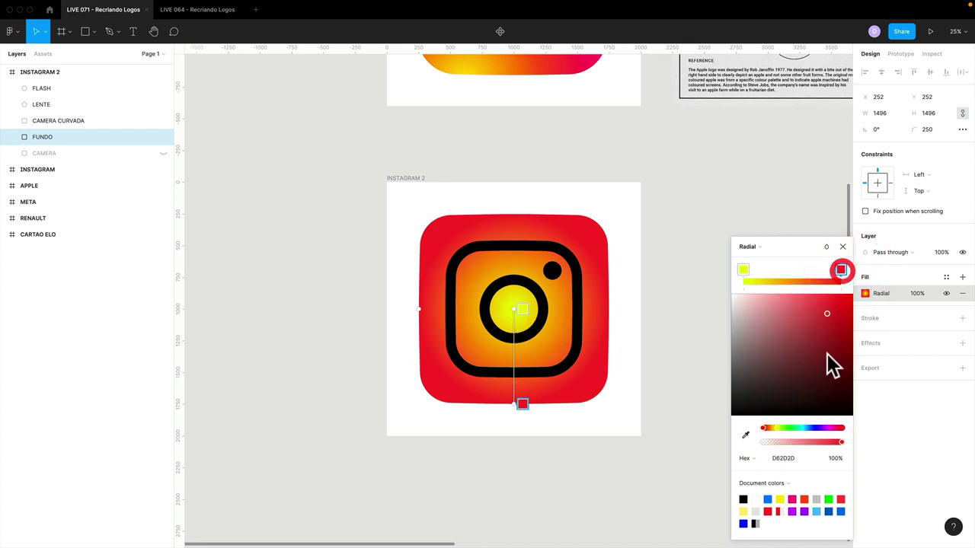
click(825, 428)
drag(826, 429, 838, 429)
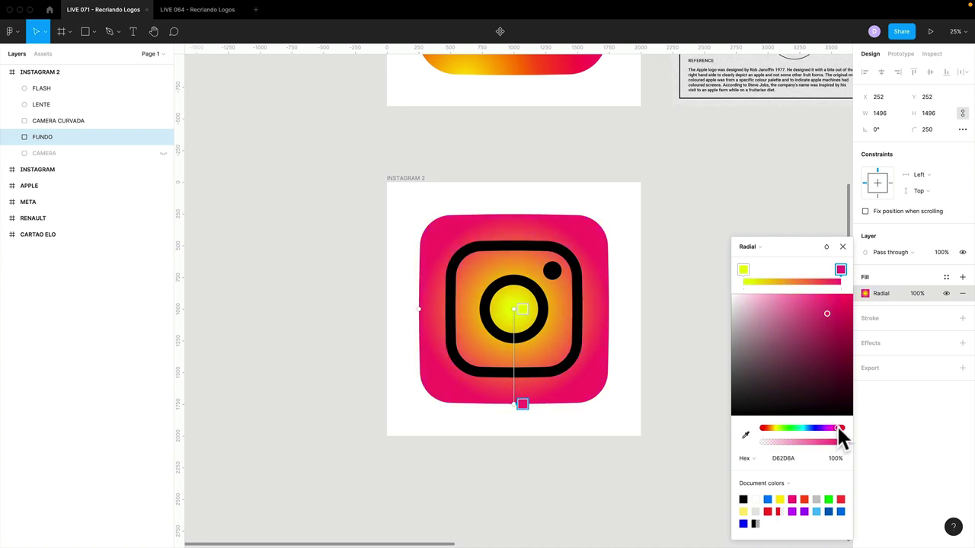
click(838, 428)
click(742, 270)
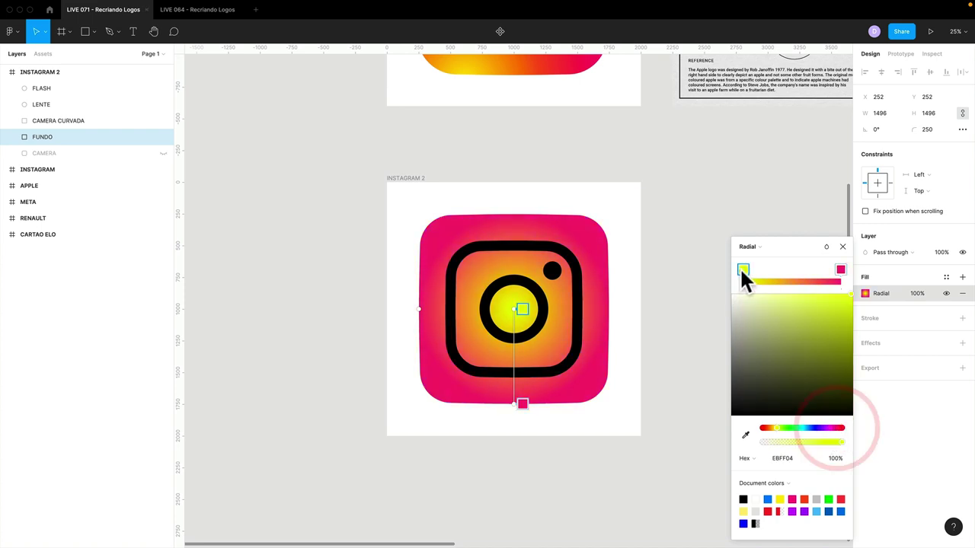
click(776, 429)
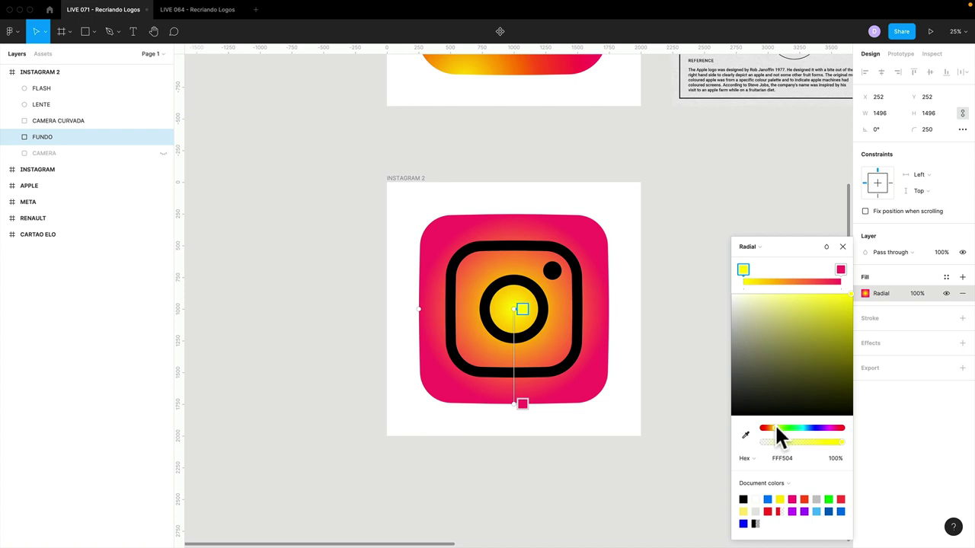
drag(775, 423, 775, 423)
click(633, 403)
mouse_move(521, 309)
mouse_down()
mouse_move(467, 373)
mouse_move(464, 398)
mouse_move(544, 353)
mouse_move(594, 253)
mouse_up()
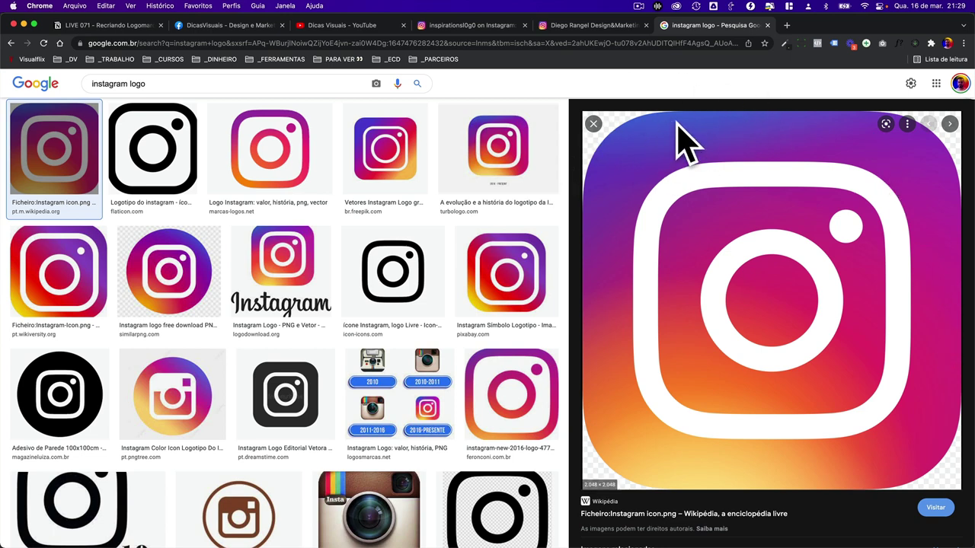
Return from the Chrome Instagram logo reference to the Figma file
mouse_move(771, 301)
key(ctrl+Right)
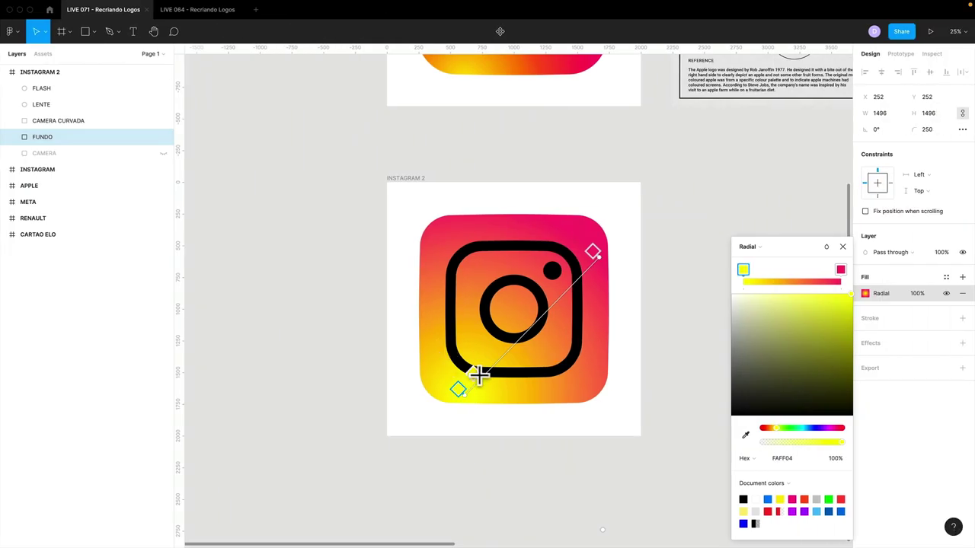
Warm the start stop to golden yellow, add an orange stop, and pull the pink stop inward
click(744, 268)
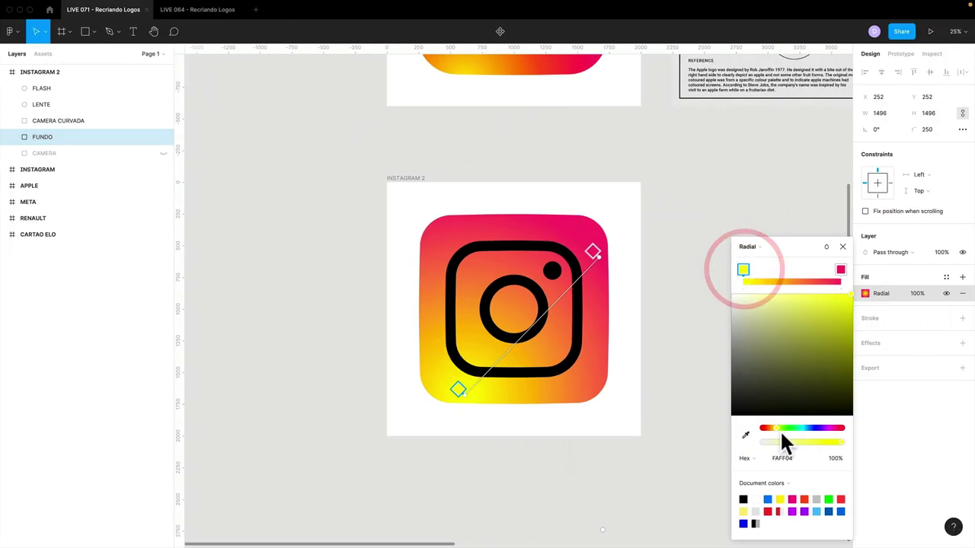
drag(780, 429, 774, 428)
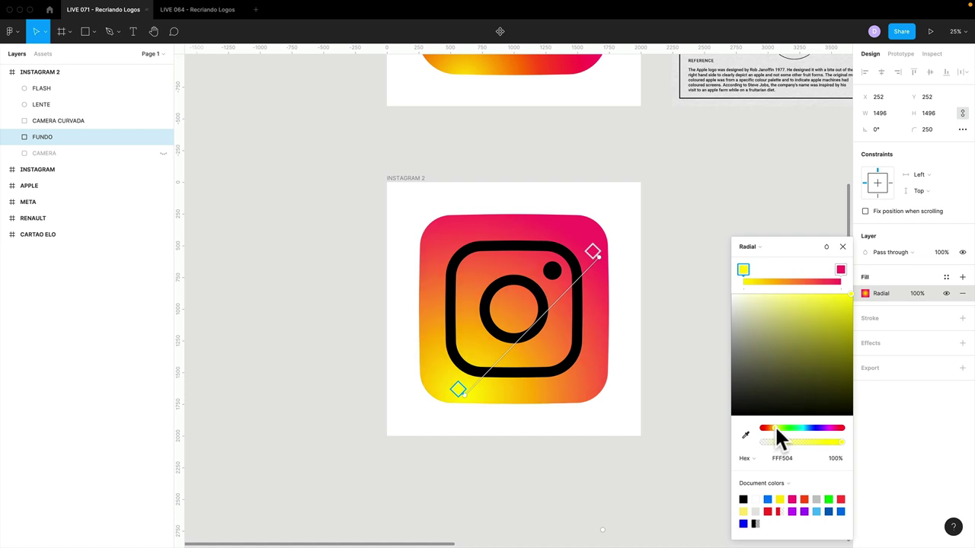
click(757, 270)
drag(772, 427, 770, 427)
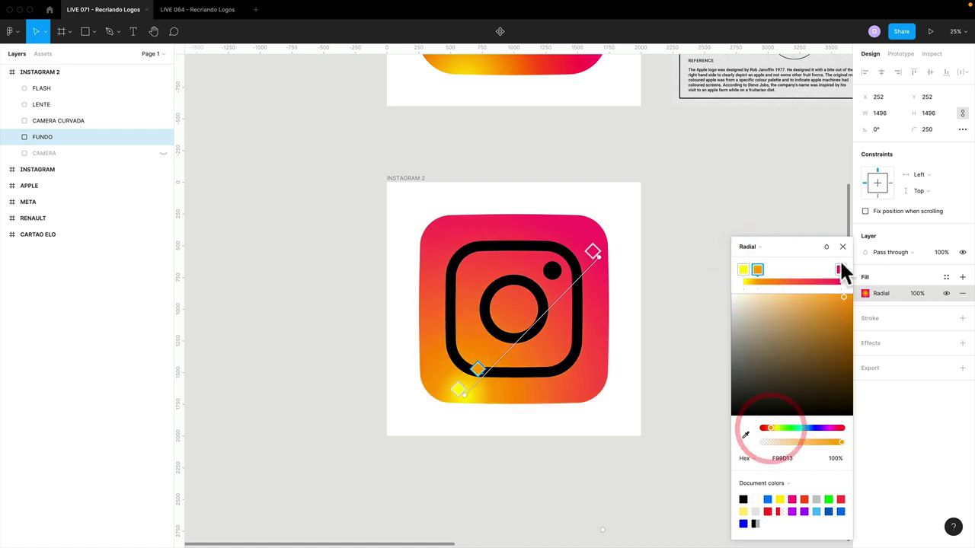
drag(841, 273, 808, 274)
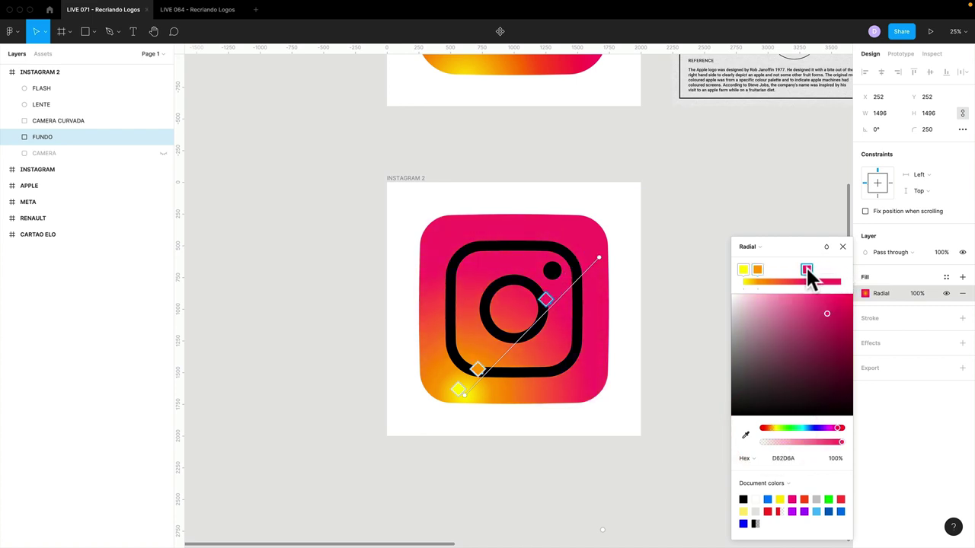
Add a purple 962DD6 end stop and stretch the gradient toward the icon's top-right
click(833, 280)
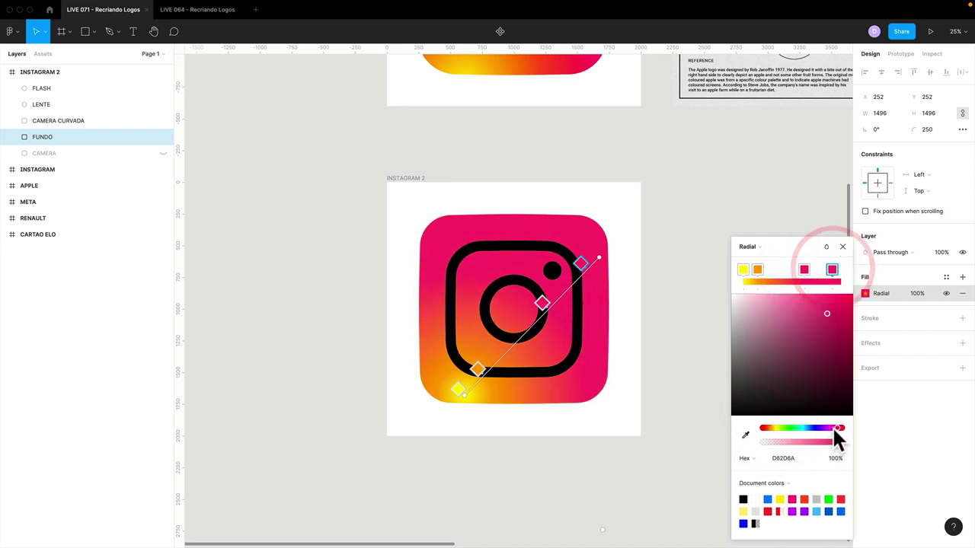
drag(838, 428, 828, 429)
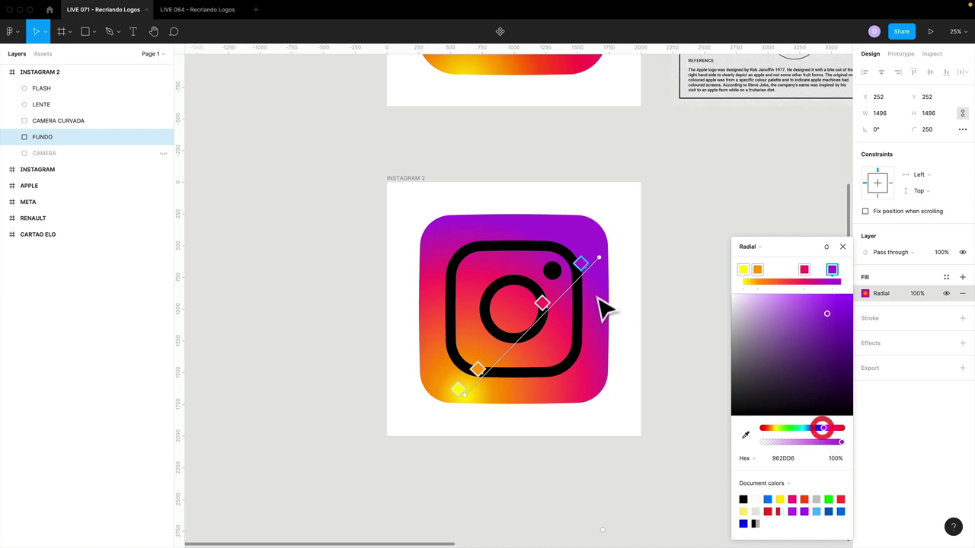
drag(596, 259, 612, 238)
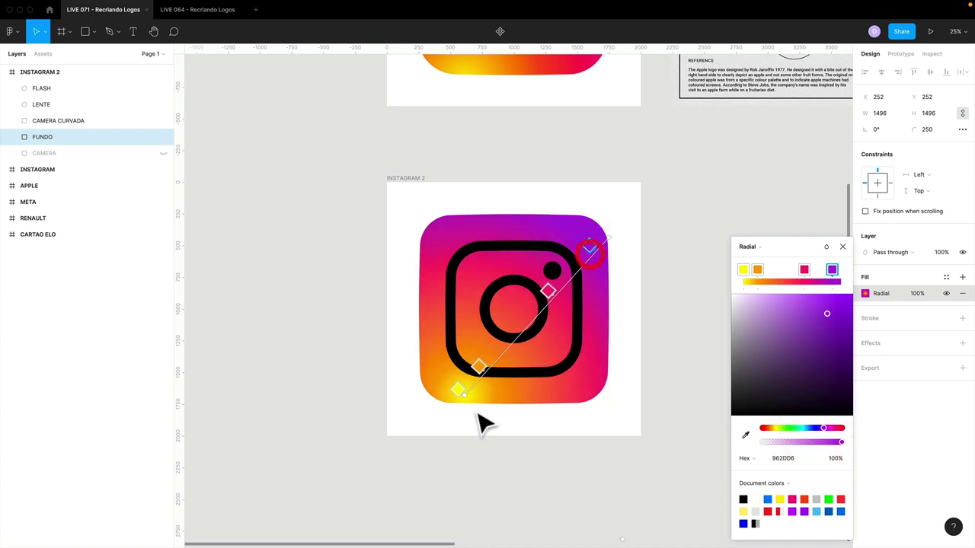
drag(466, 396, 459, 395)
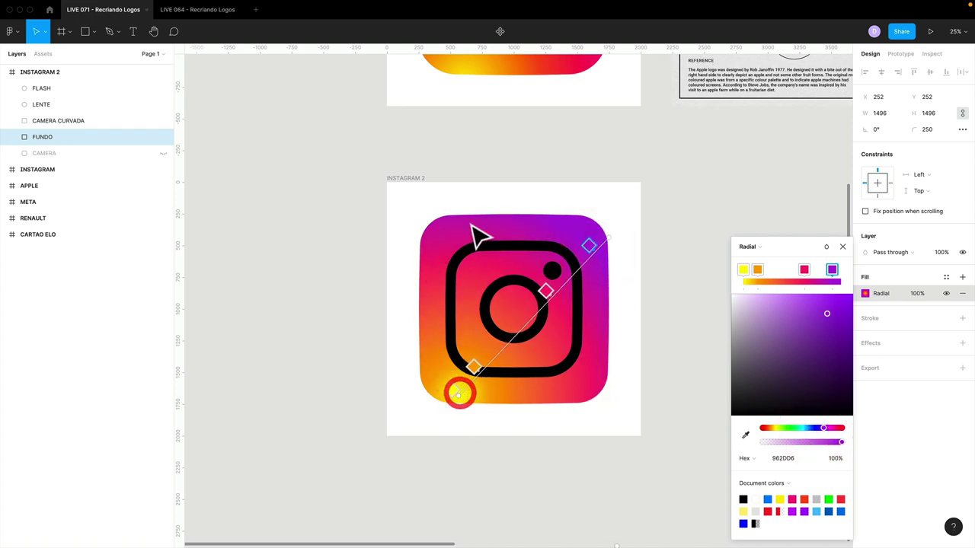
click(472, 368)
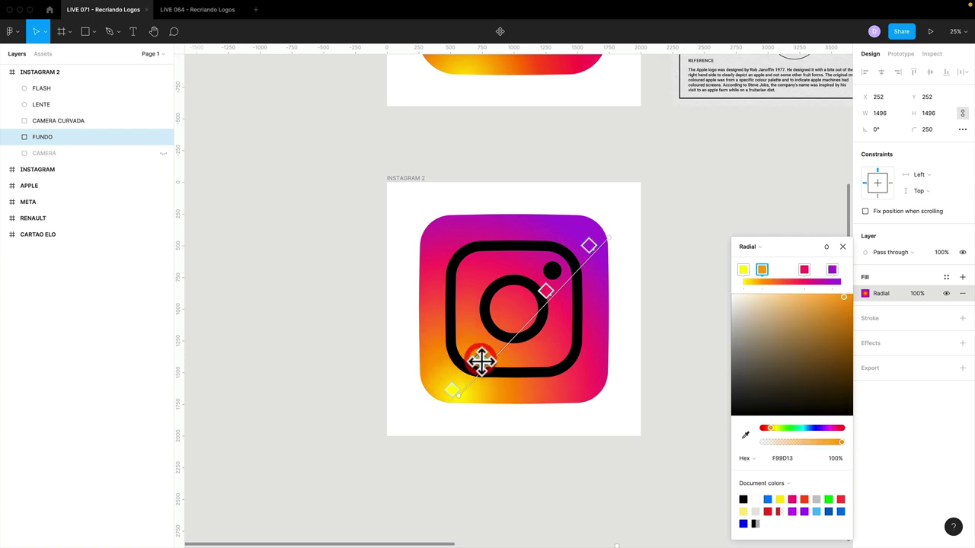
mouse_move(467, 374)
mouse_down()
mouse_move(563, 329)
mouse_move(458, 388)
mouse_up()
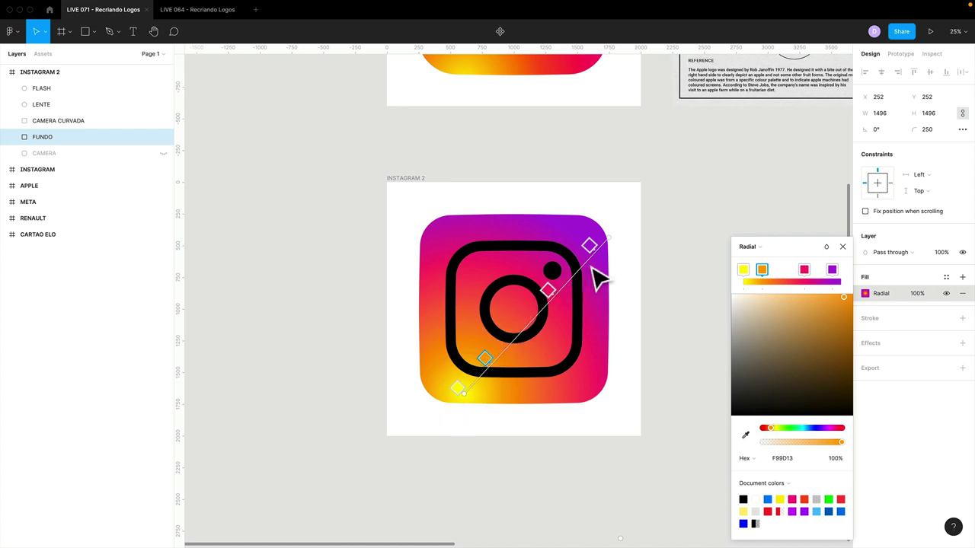
Change the CAMERA CURVADA outline's stroke colour to white
click(844, 247)
click(703, 294)
click(453, 274)
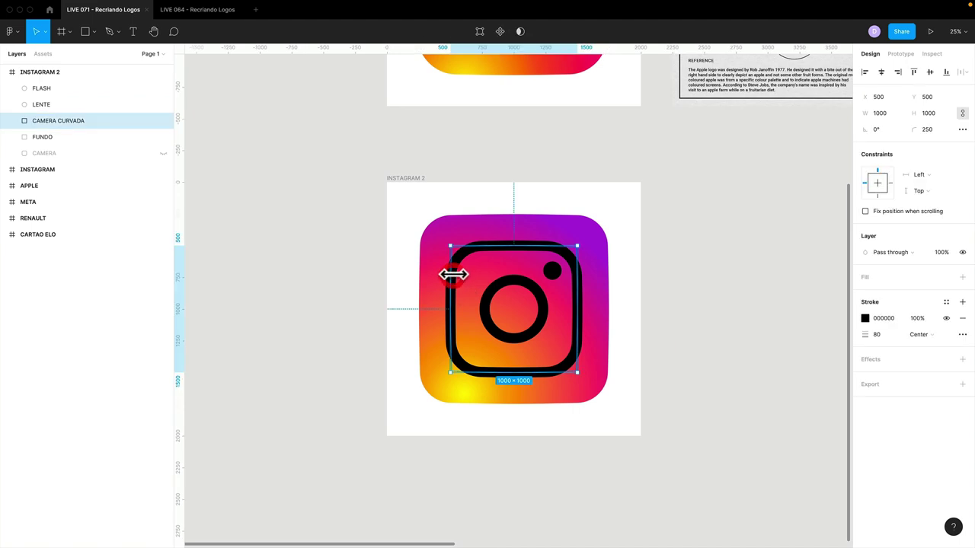
click(865, 319)
drag(783, 374, 733, 292)
click(688, 271)
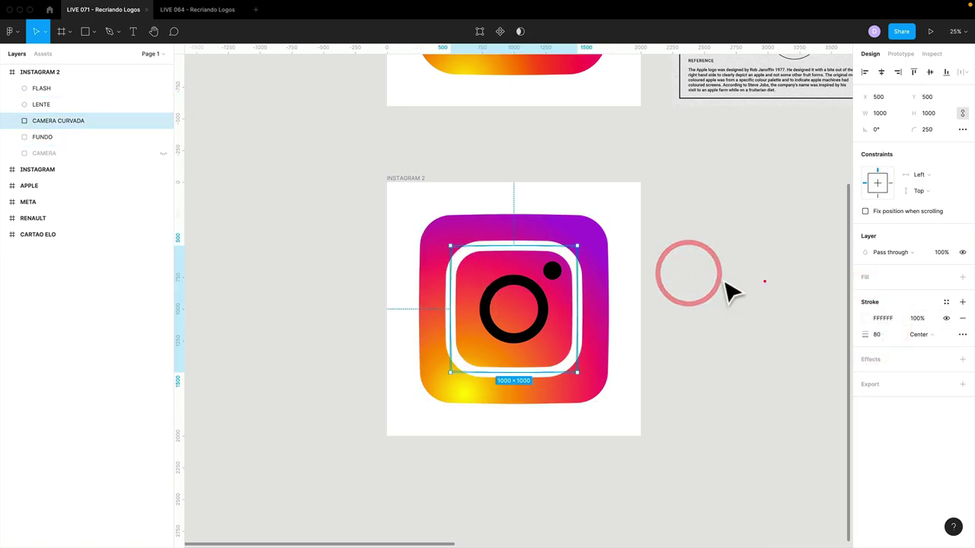
Check the lens ring's stroke, then set the FLASH dot's fill to white FFFFFF and deselect
click(498, 299)
click(866, 318)
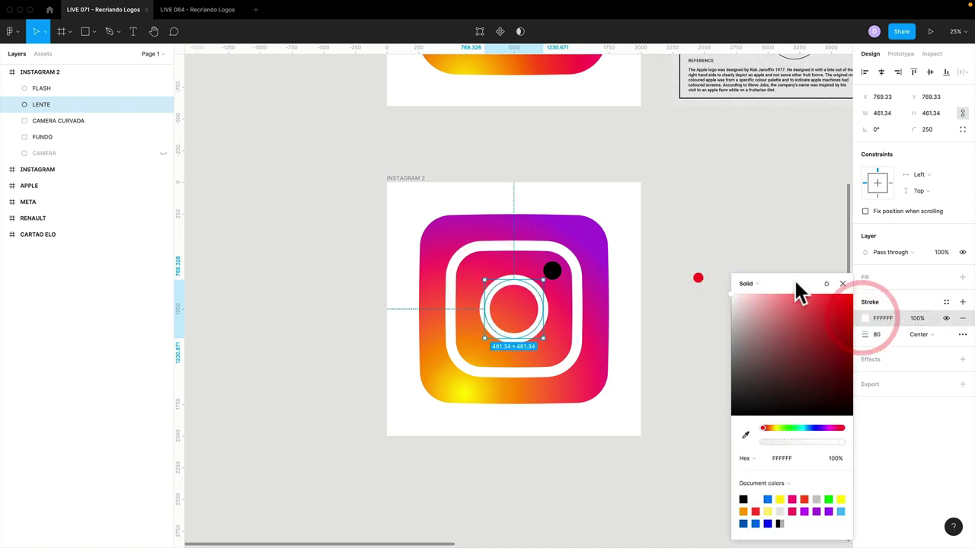
click(696, 278)
click(552, 270)
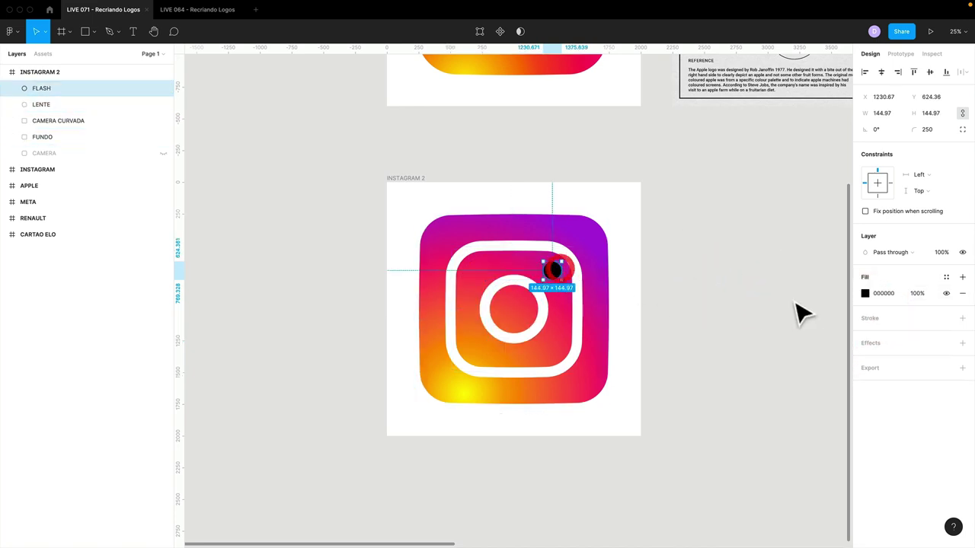
click(865, 293)
drag(783, 337, 713, 300)
click(843, 283)
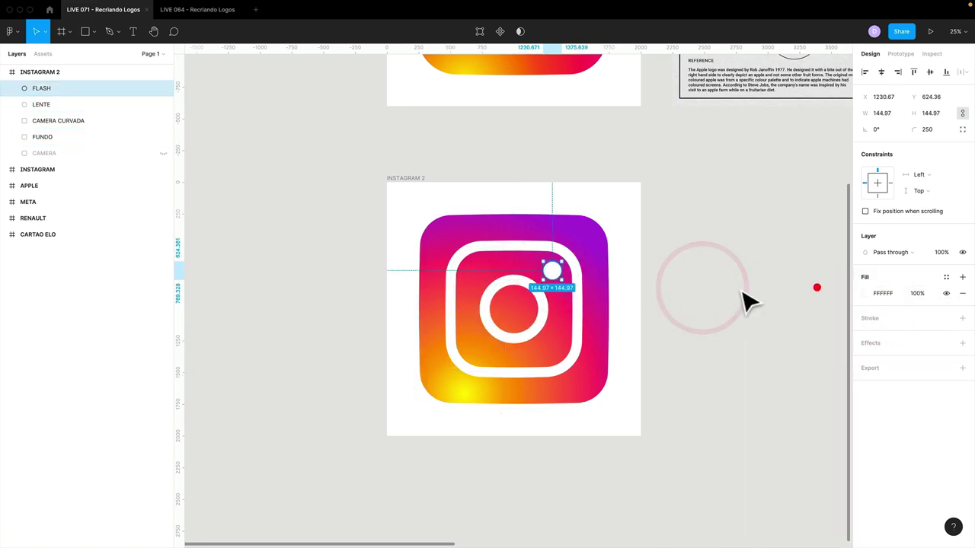
click(744, 297)
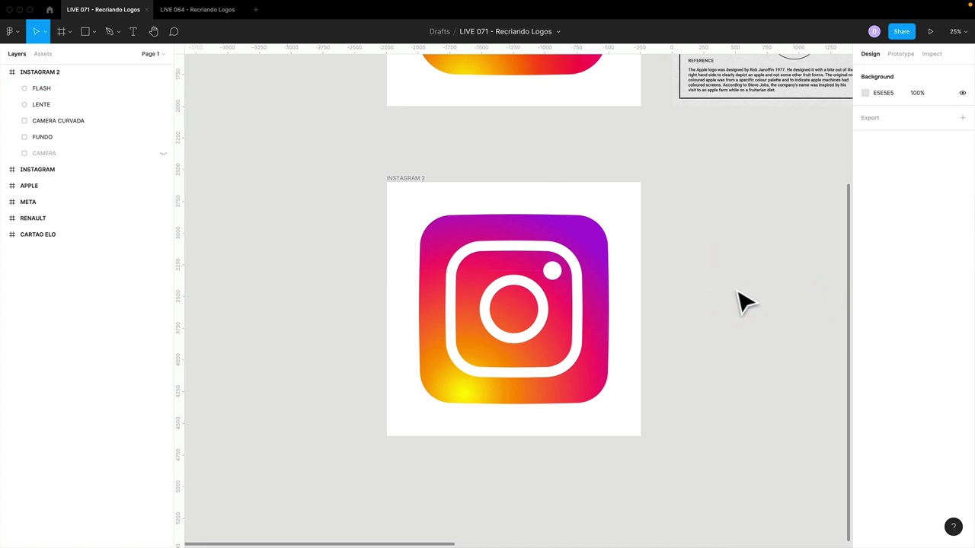
scroll(675, 289, up, 2)
scroll(678, 290, up, 3)
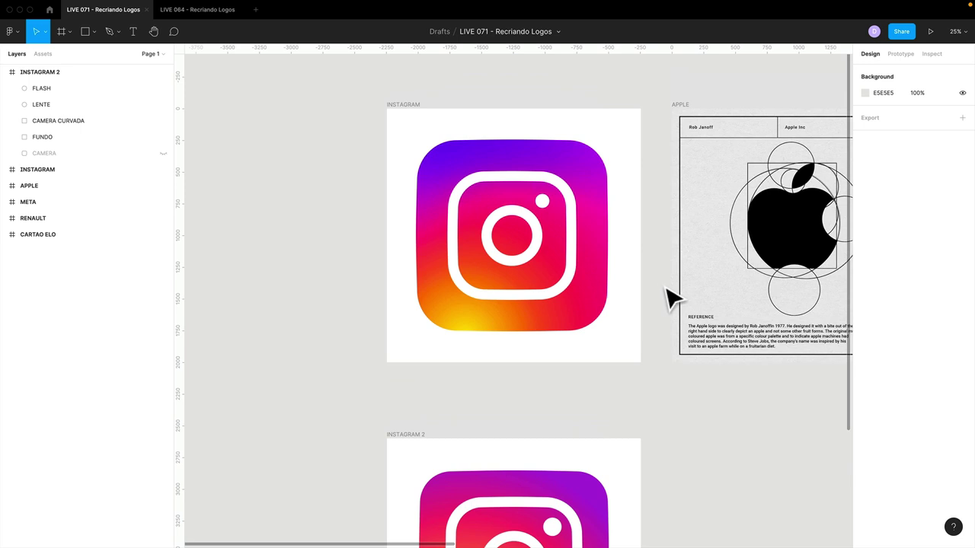
scroll(667, 297, down, 3)
scroll(666, 297, up, 2)
scroll(665, 297, down, 3)
scroll(666, 296, down, 1)
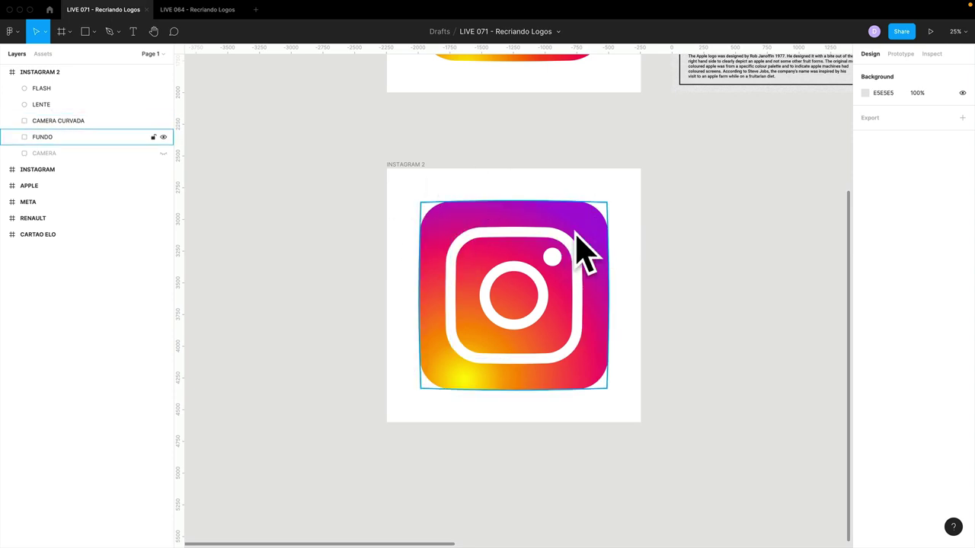
Switch to Chrome's 'instagram logo' image results with the Wikipedia icon enlarged
key(super+Tab)
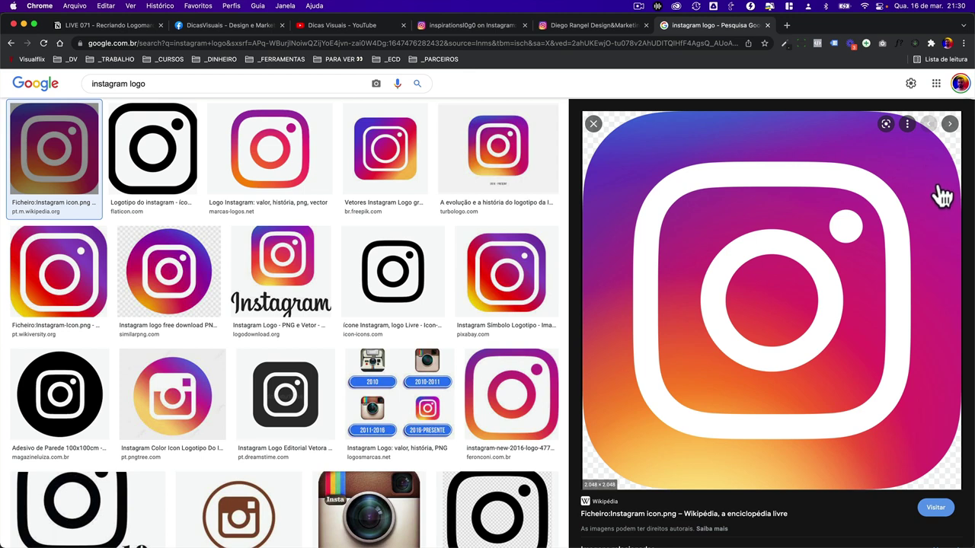
Drag FUNDO's radial gradient purple stop out past the icon's top-right corner
key(ctrl+Right)
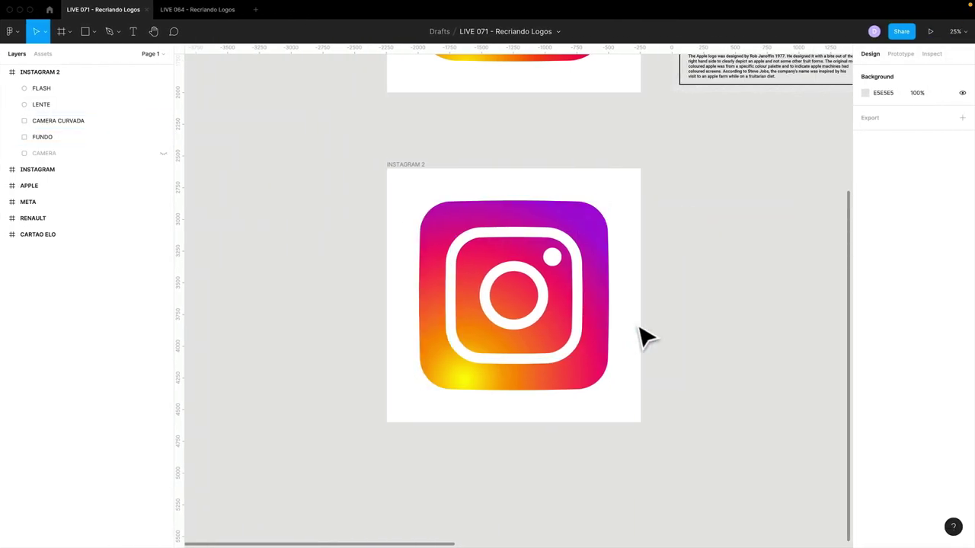
click(588, 236)
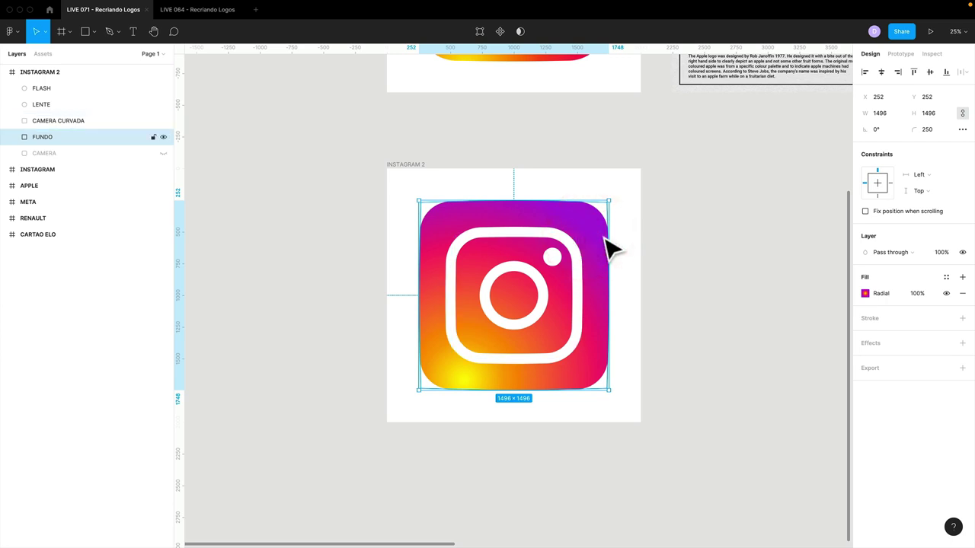
click(865, 293)
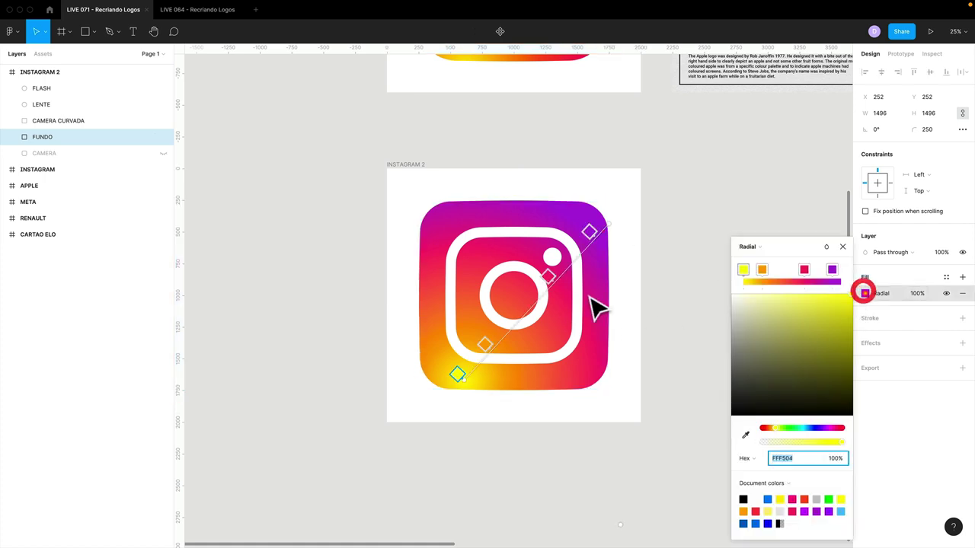
click(593, 230)
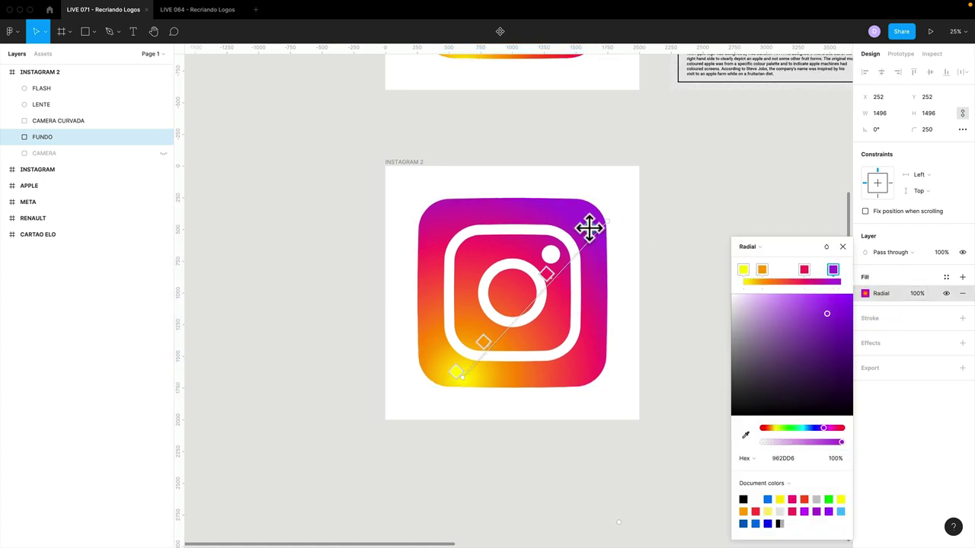
drag(609, 220, 647, 185)
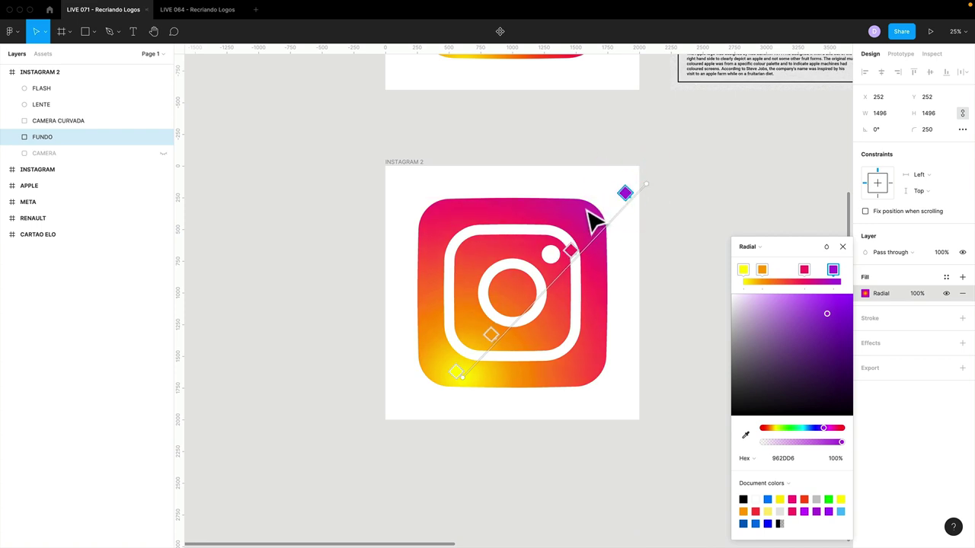
click(842, 247)
click(760, 247)
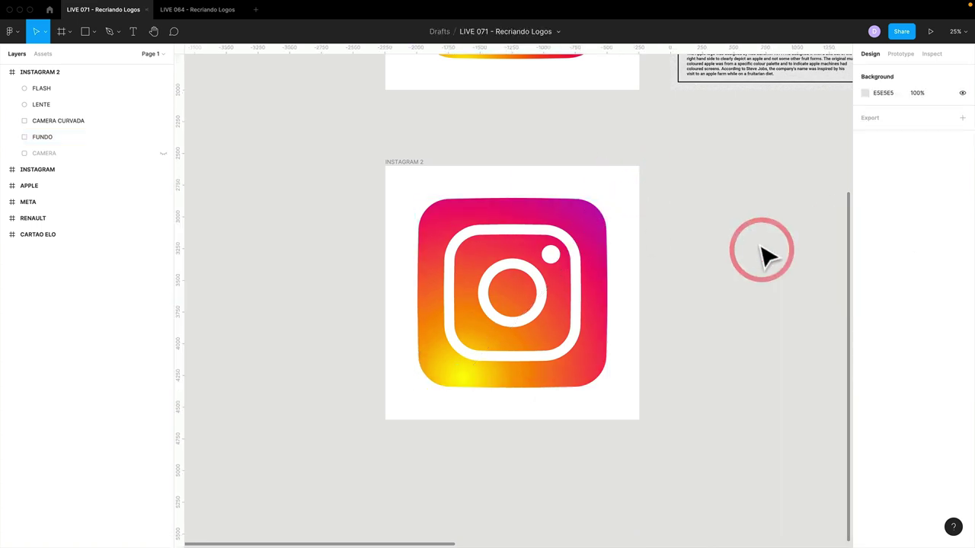
Draw a closed triangle path over the icon's top-left corner with the Pen tool
key(p)
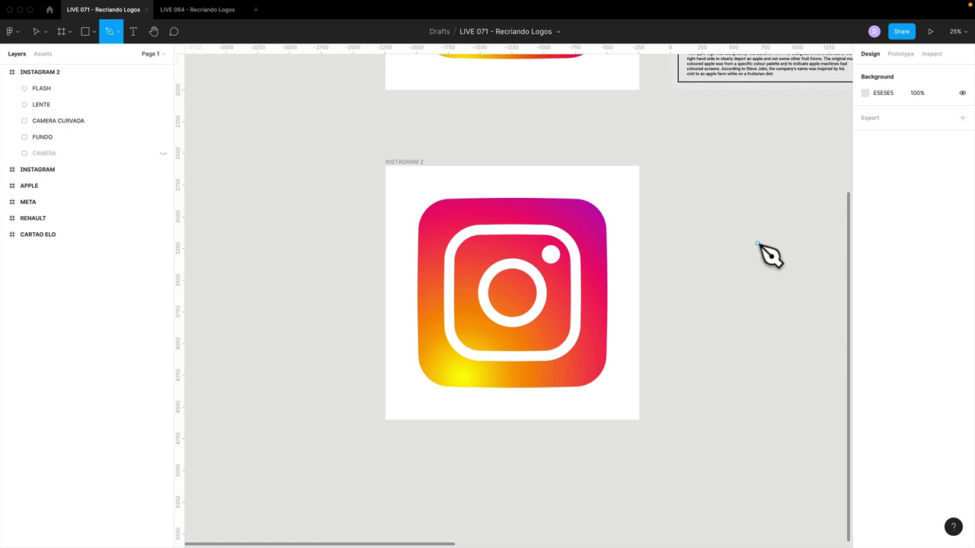
click(412, 191)
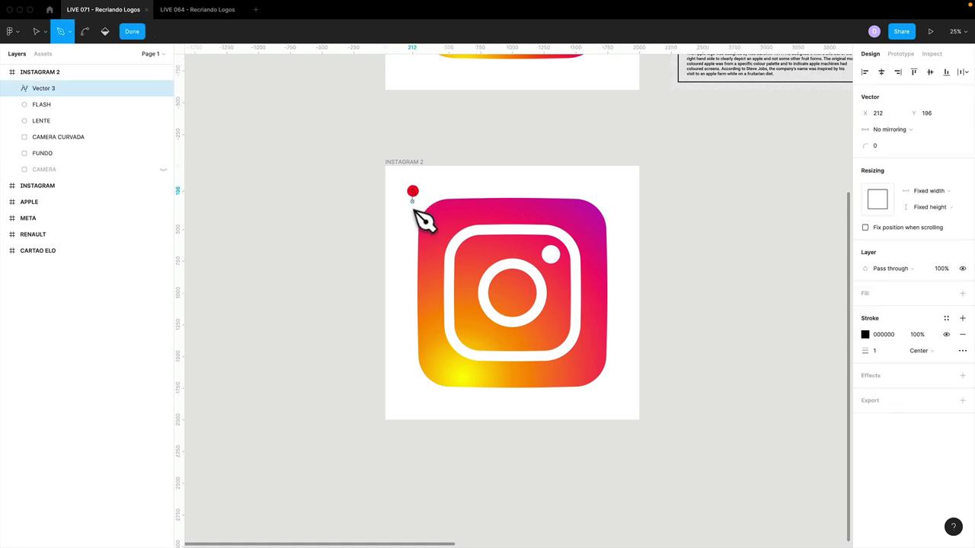
click(412, 271)
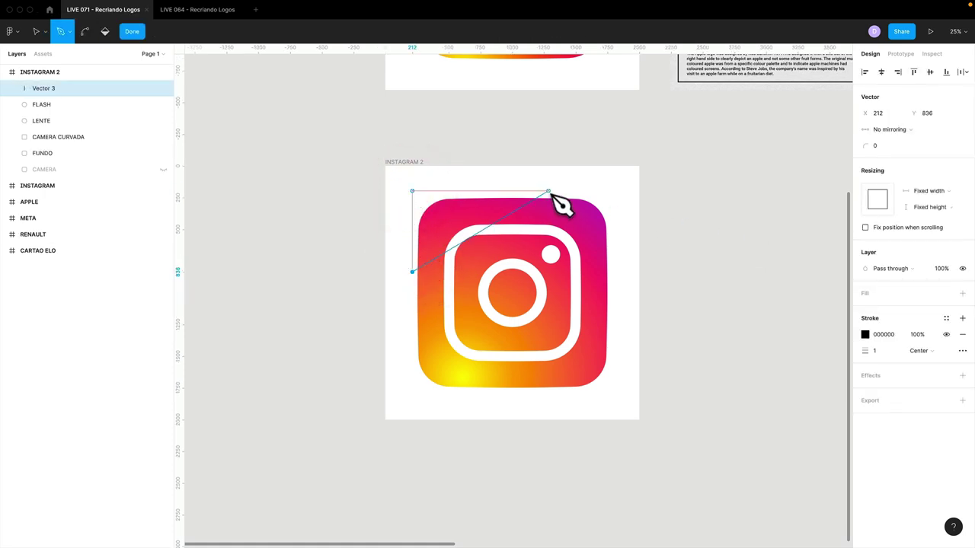
click(548, 190)
click(413, 191)
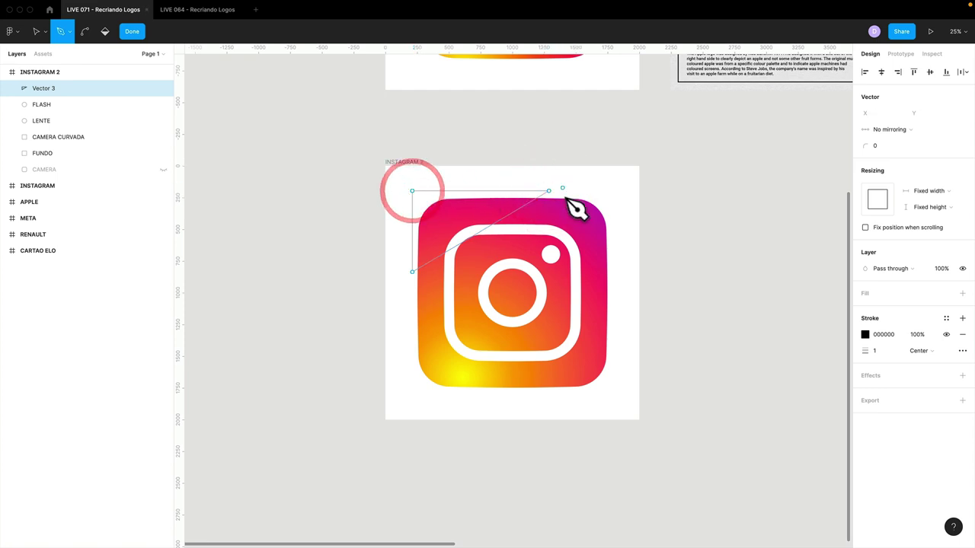
key(v)
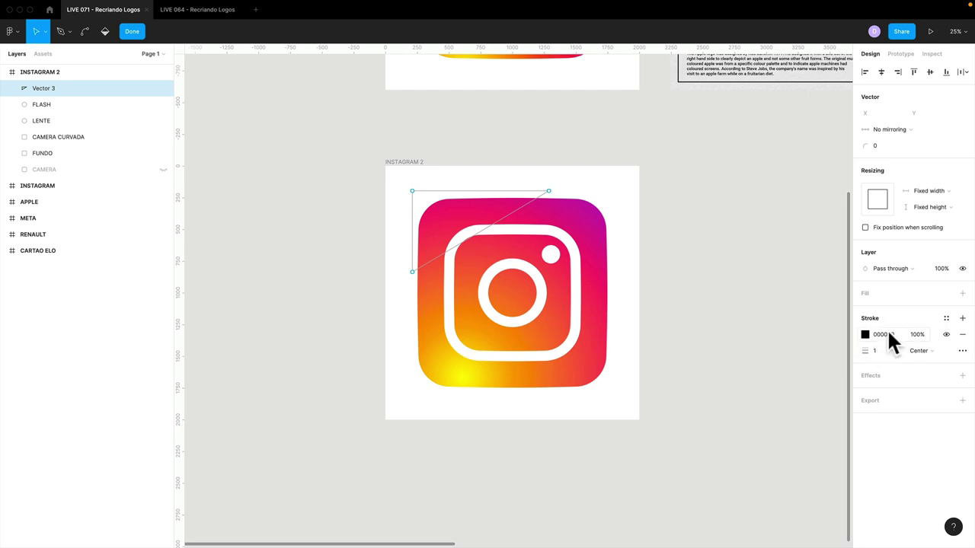
Give the triangle a solid purple 4E17EA fill instead of a stroke
key(shift+x)
click(865, 310)
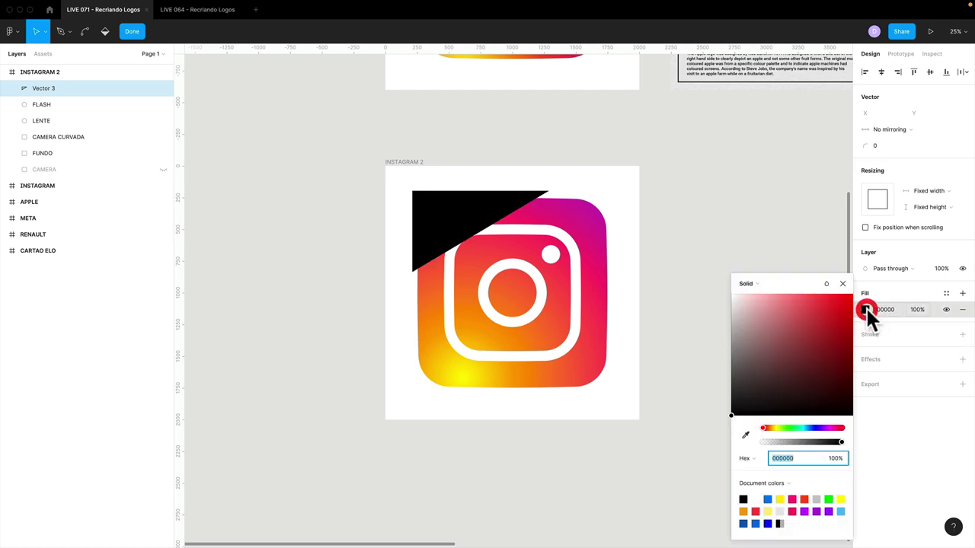
click(821, 428)
click(838, 320)
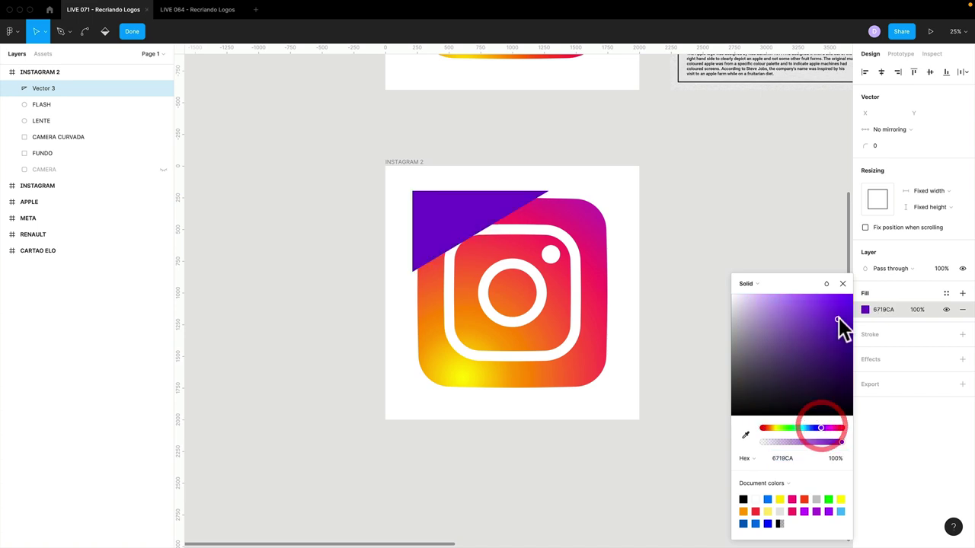
drag(838, 320, 840, 304)
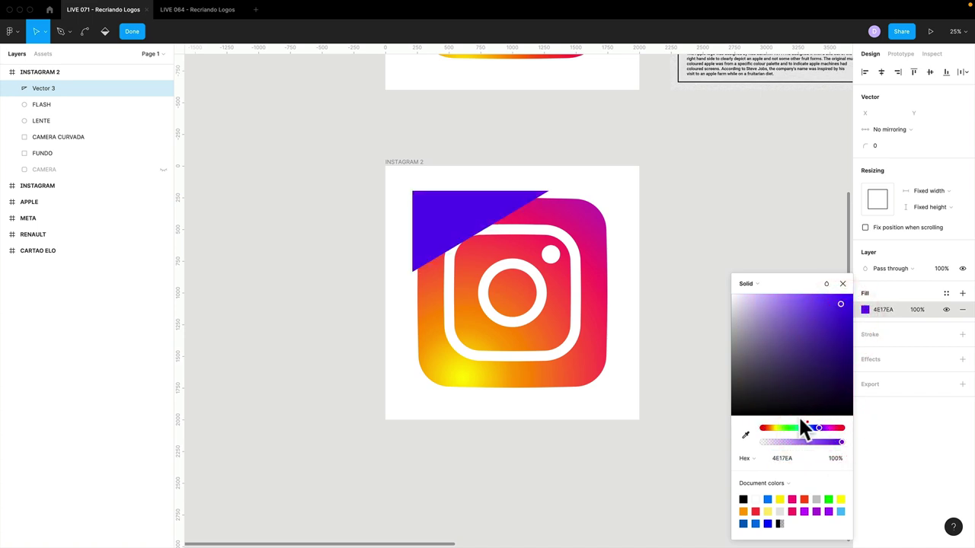
click(842, 283)
click(841, 288)
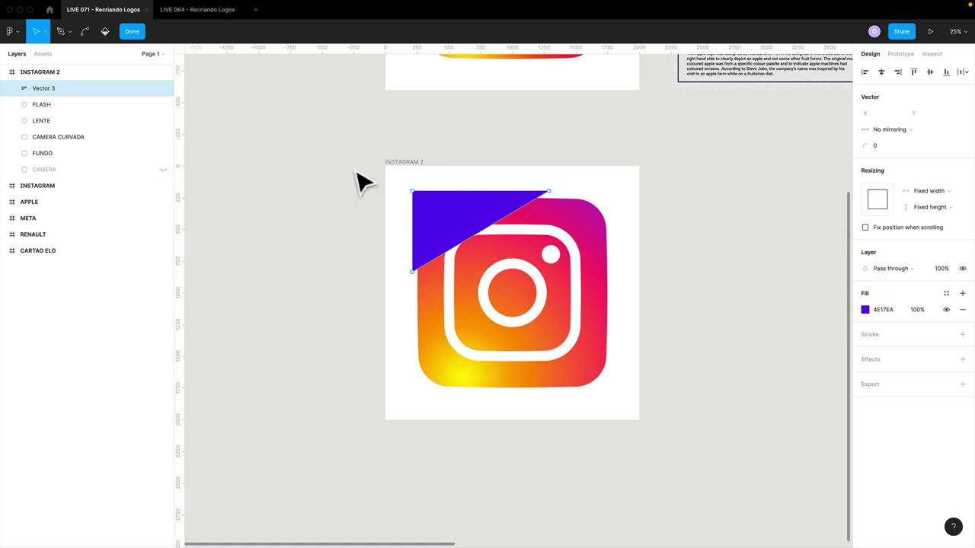
Rename the triangle layer ROXO and place it directly above FUNDO
double_click(39, 84)
text(ROXOO)
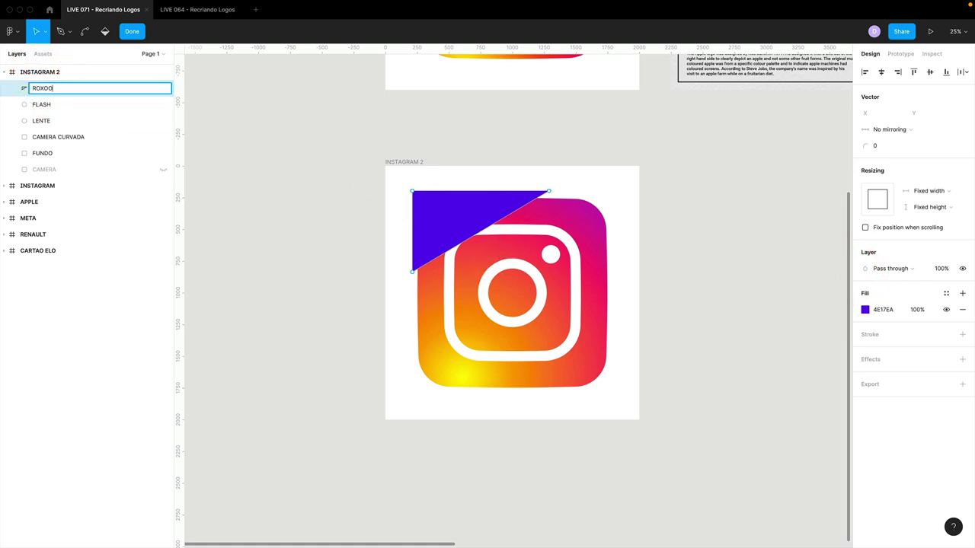
key(BackSpace)
key(Return)
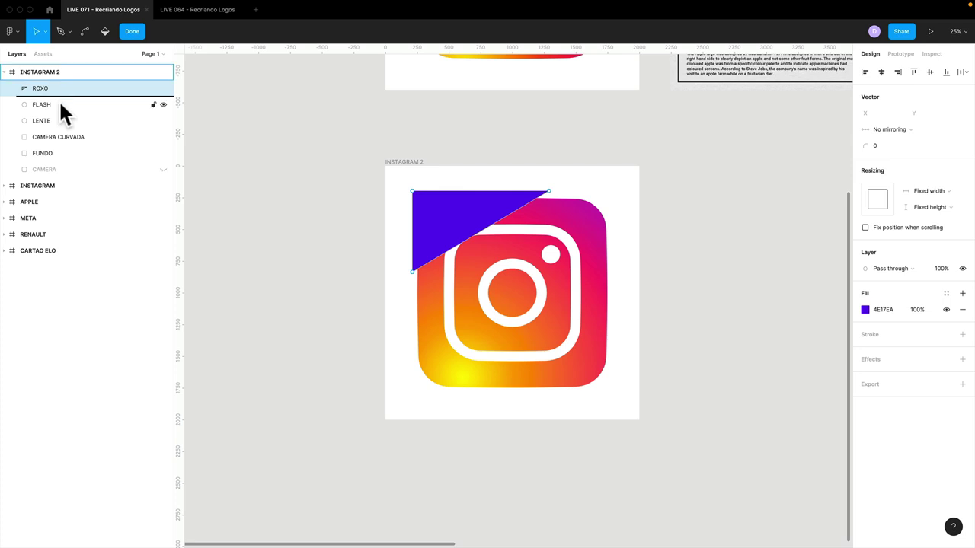
drag(61, 151, 56, 144)
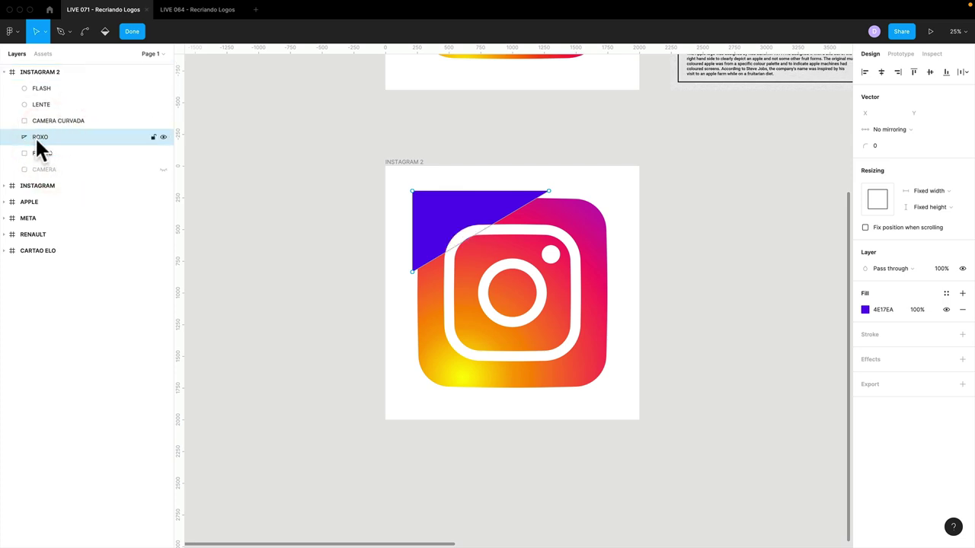
Mask the ROXO triangle with the FUNDO background shape
click(40, 156)
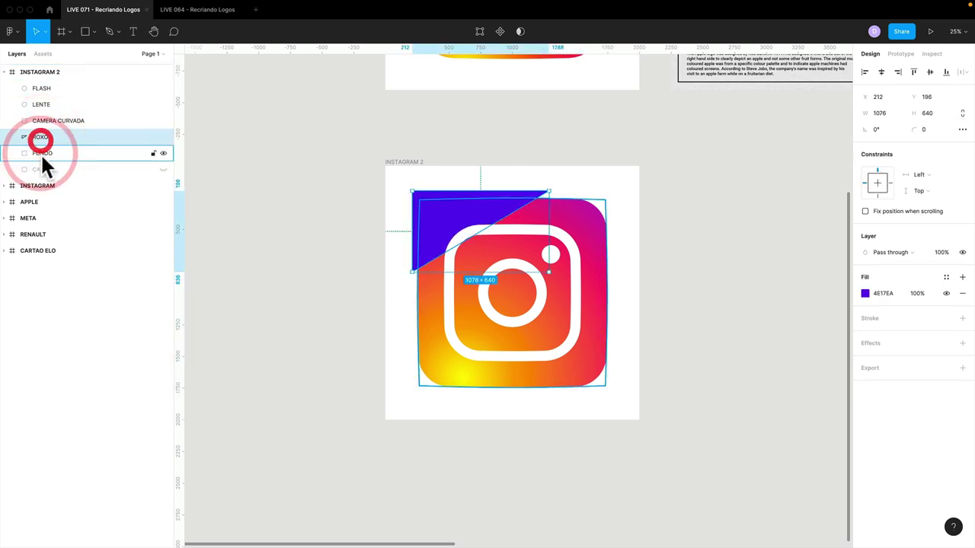
shift+click(36, 136)
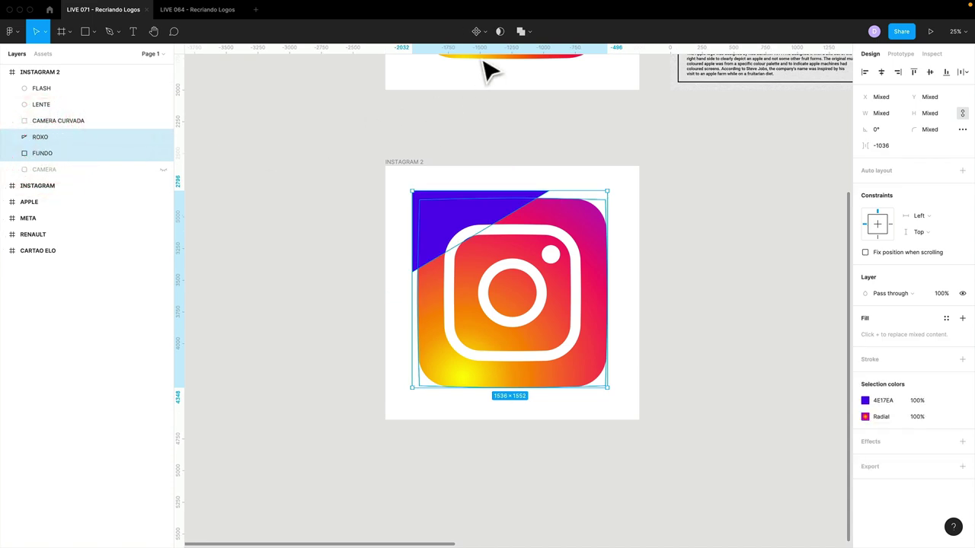
click(498, 31)
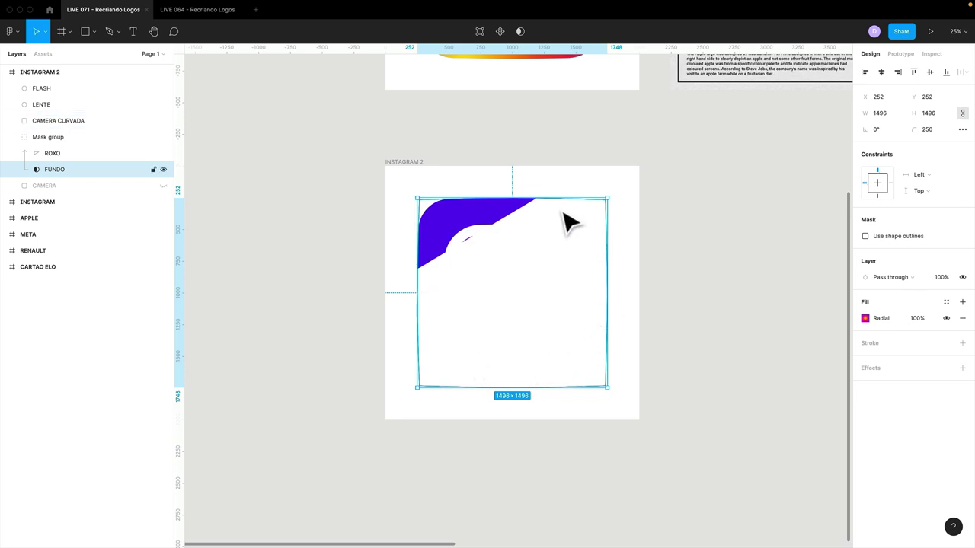
click(57, 171)
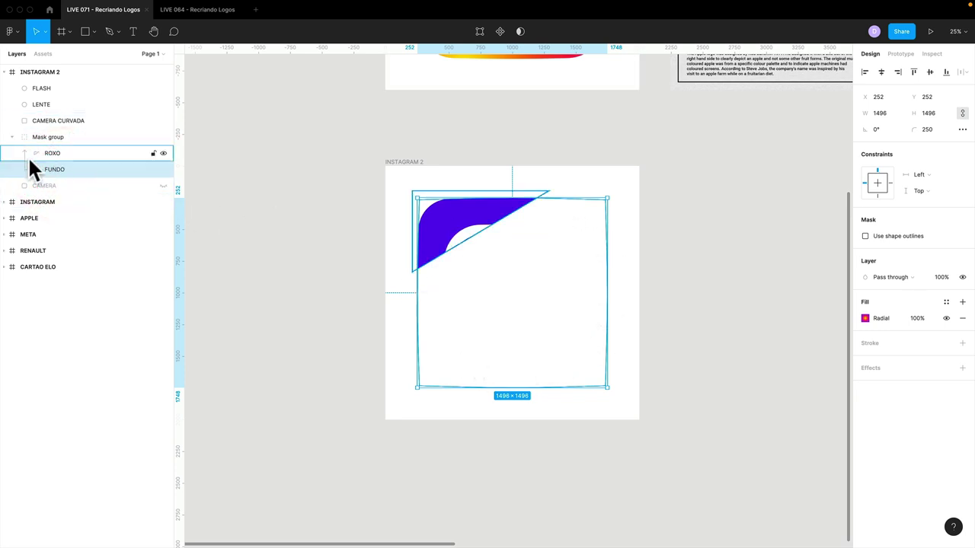
click(60, 169)
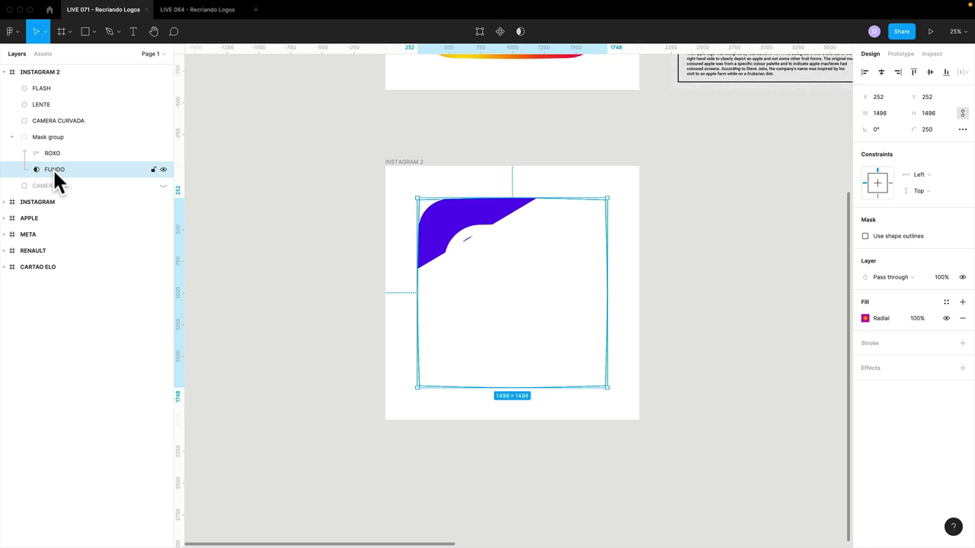
Duplicate FUNDO and turn off masking on the copy
key(ctrl+d)
click(53, 188)
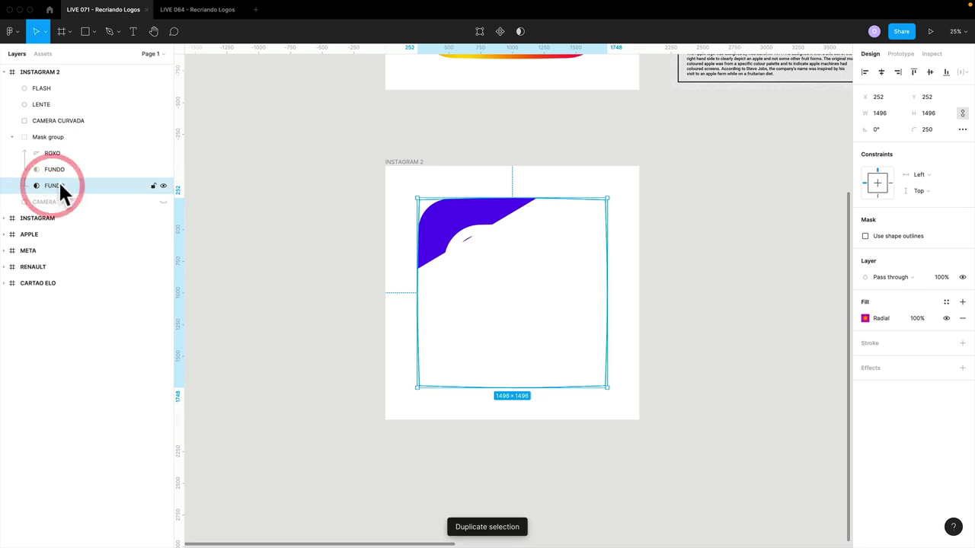
click(521, 31)
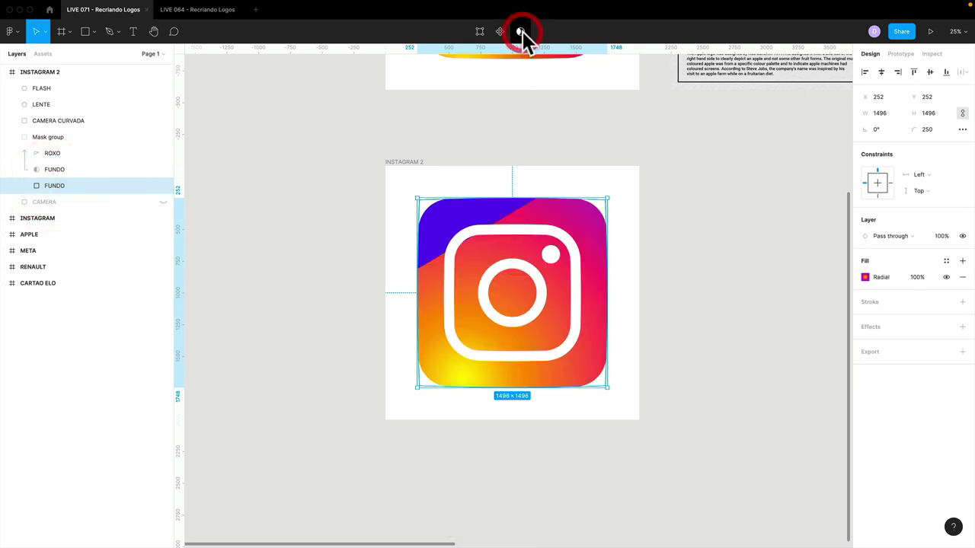
click(47, 187)
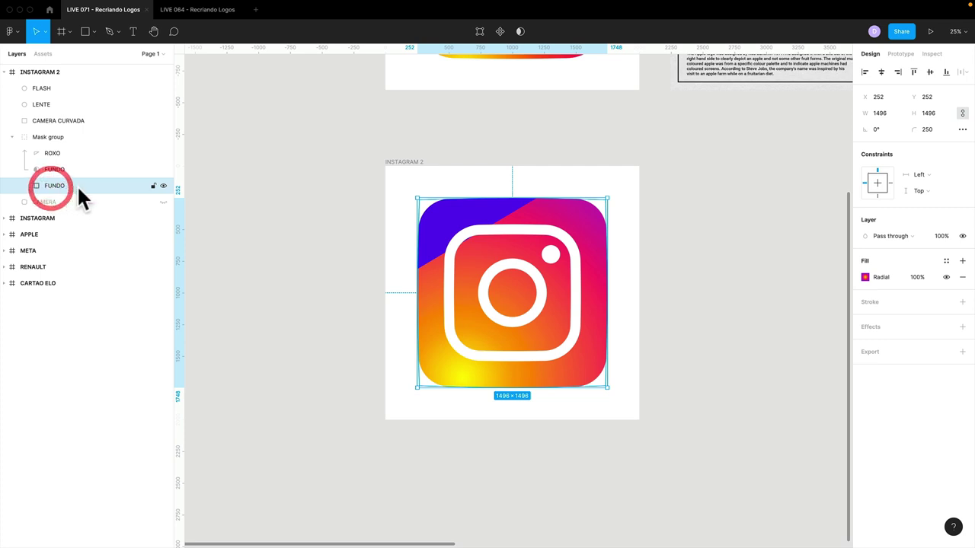
Rename the Mask group to DEGRADE
double_click(163, 186)
click(48, 137)
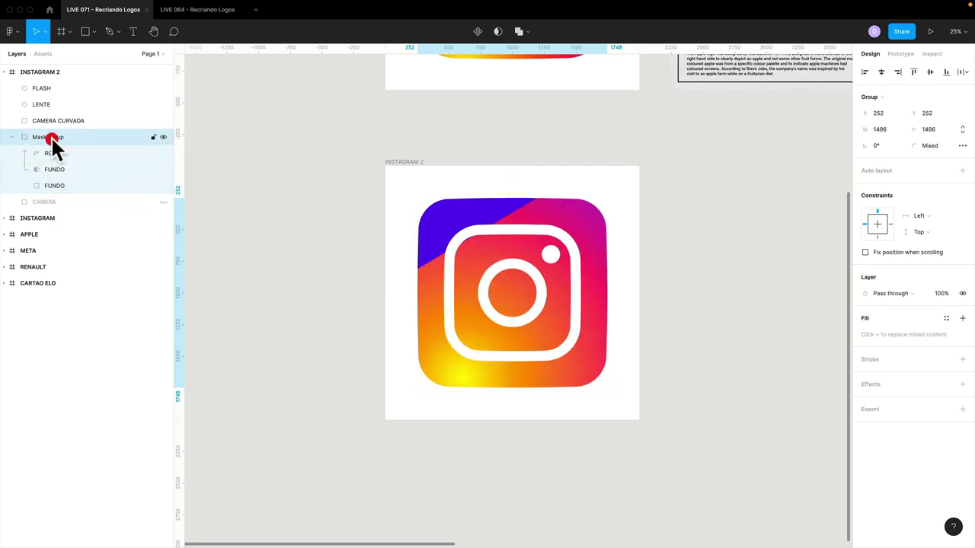
click(12, 137)
click(12, 138)
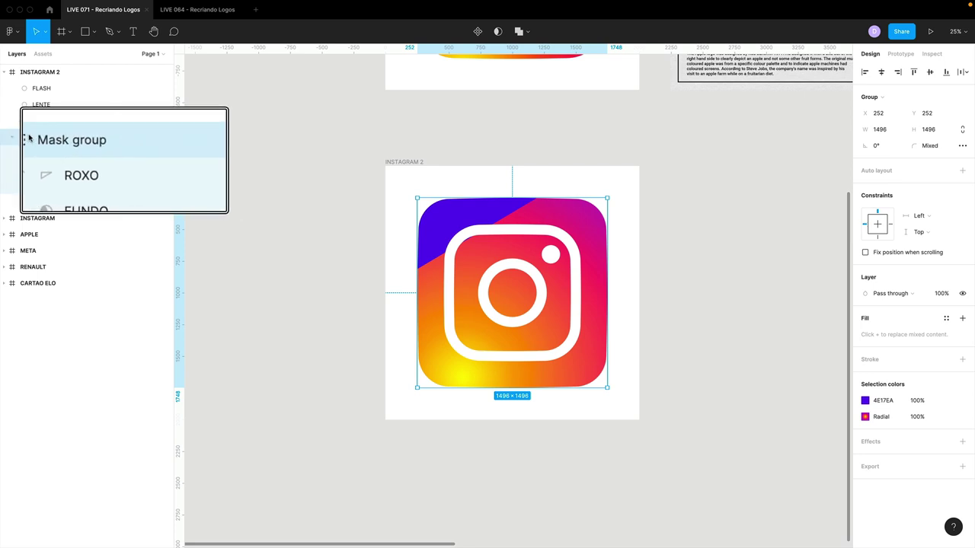
double_click(29, 138)
text(DEGRADE)
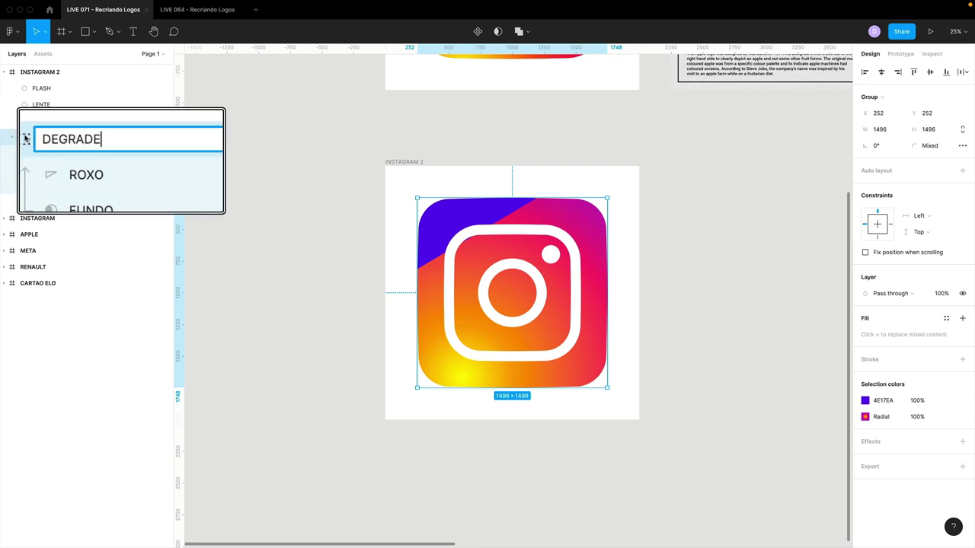
key(Return)
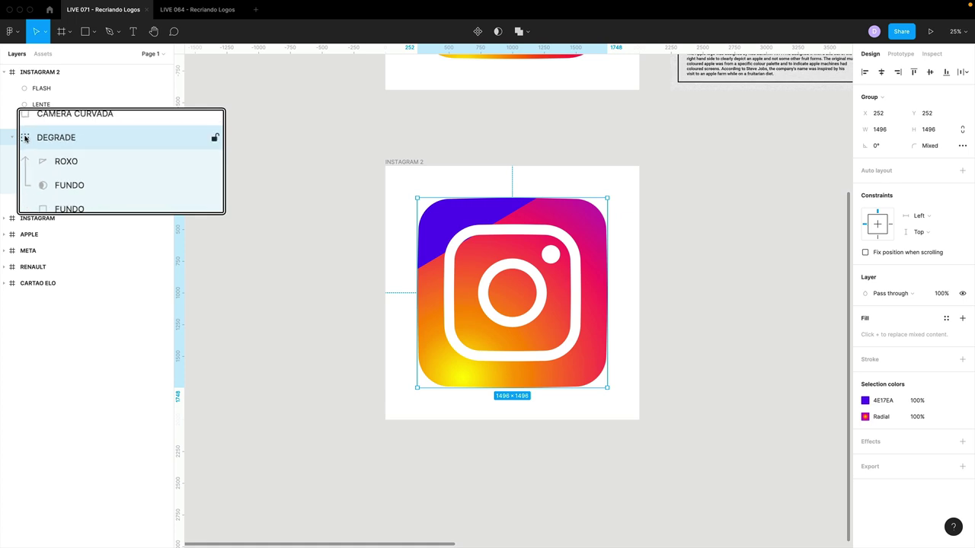
Add a Layer blur effect with blur 400 to the ROXO shape
click(52, 154)
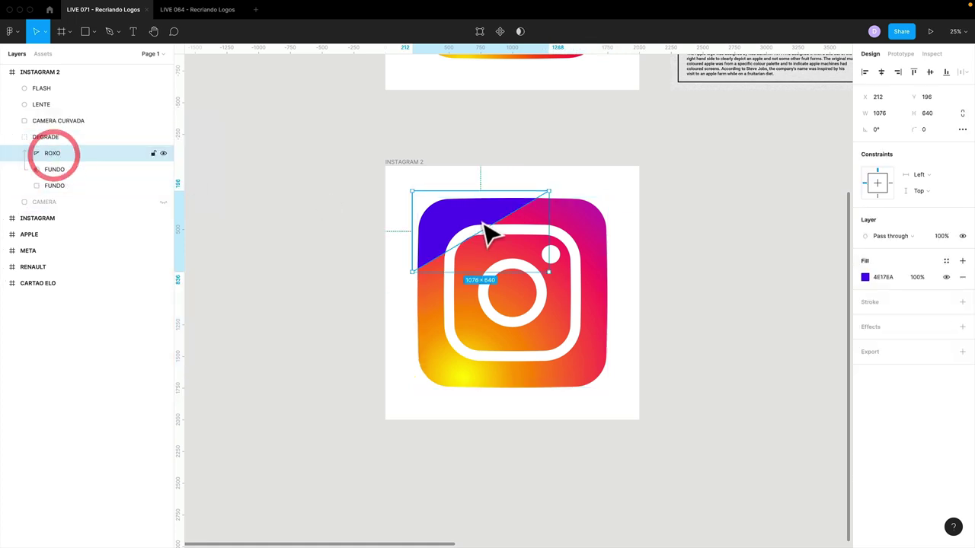
click(962, 327)
click(893, 343)
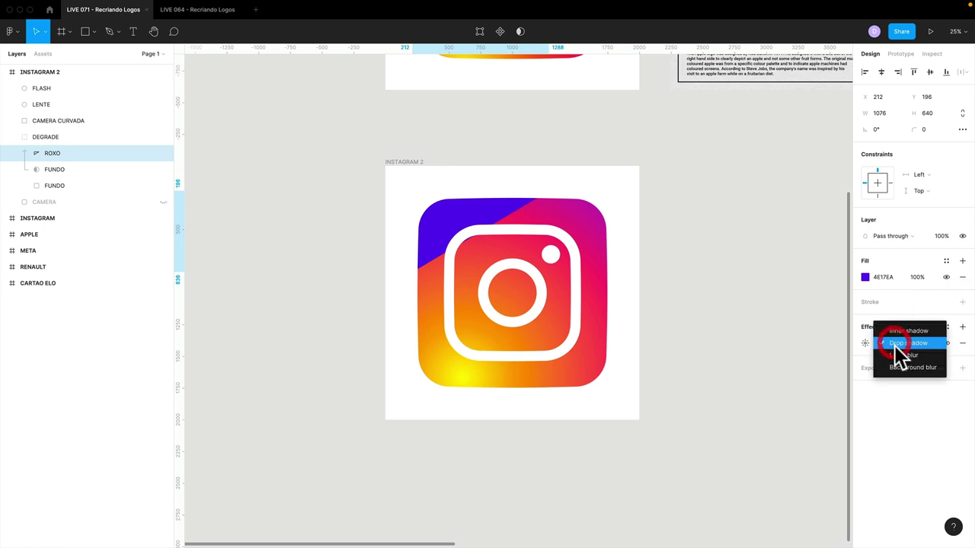
click(895, 354)
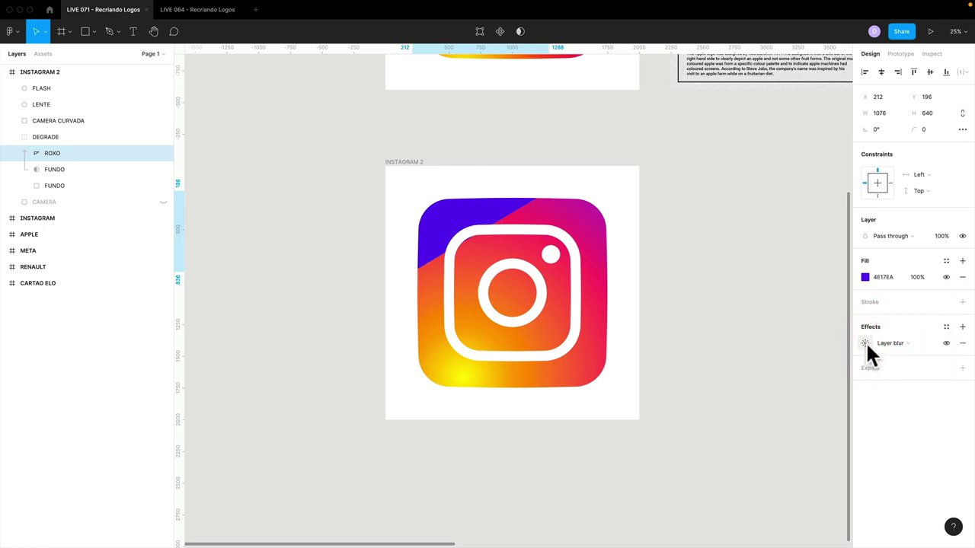
click(865, 343)
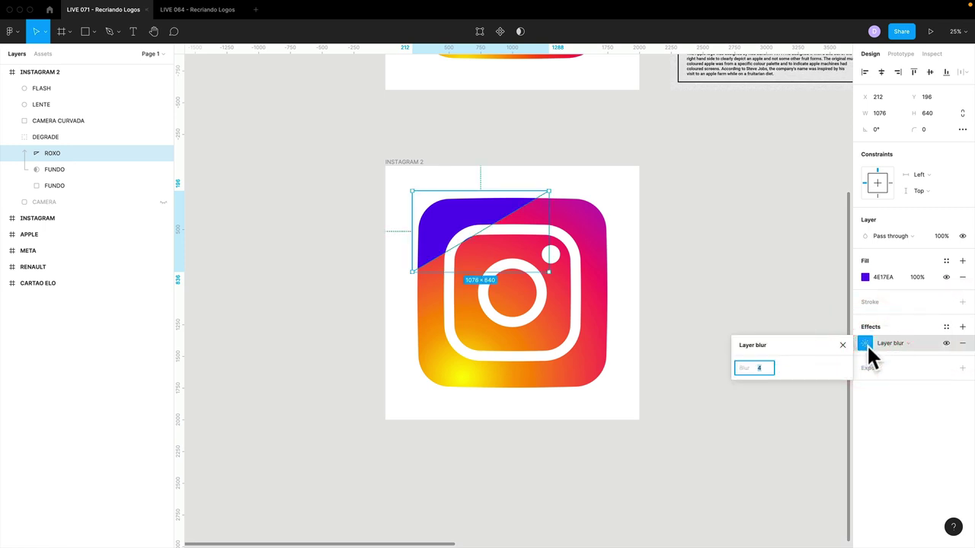
click(767, 370)
text(00)
key(Return)
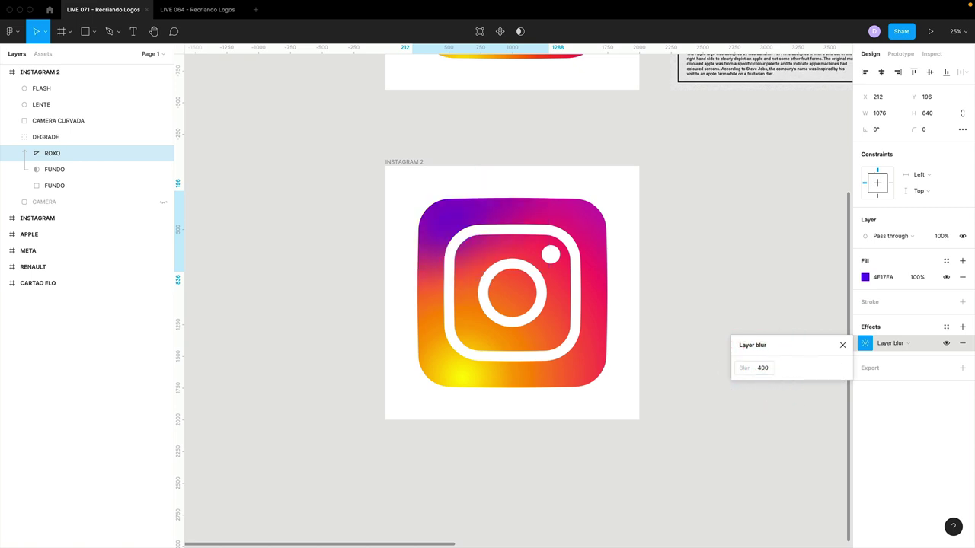
click(843, 346)
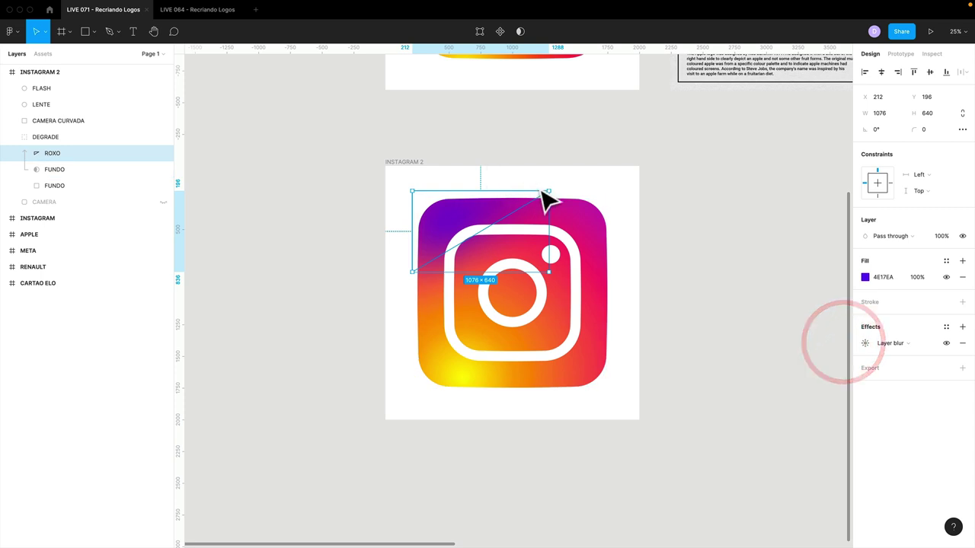
Stretch ROXO to 1908 × 1024, rotate it to -13.73° and shift it right
drag(549, 188, 607, 166)
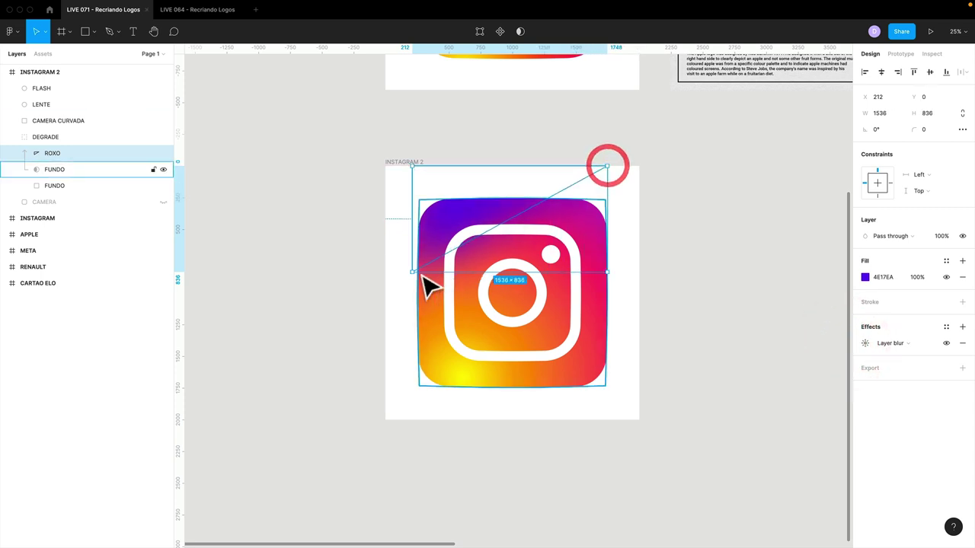
drag(410, 271, 364, 295)
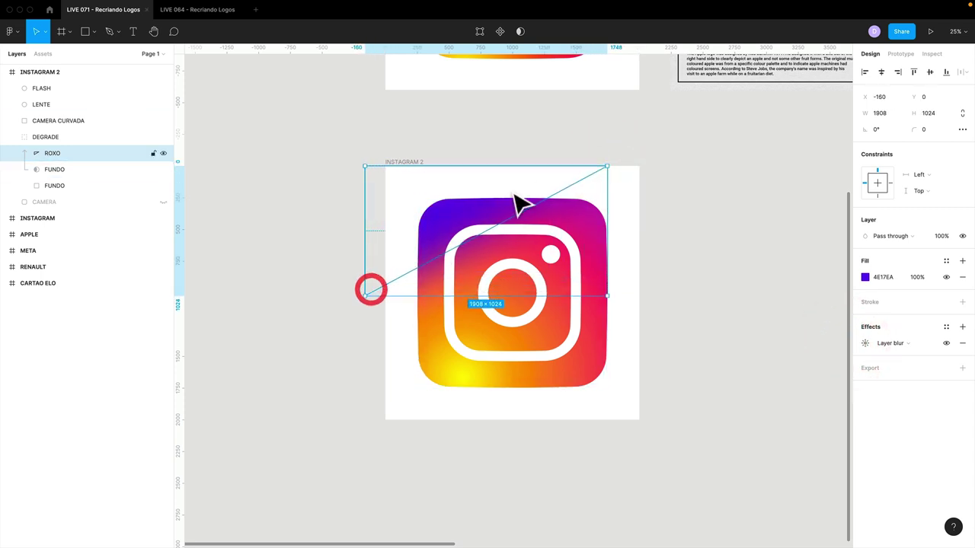
drag(619, 172, 627, 191)
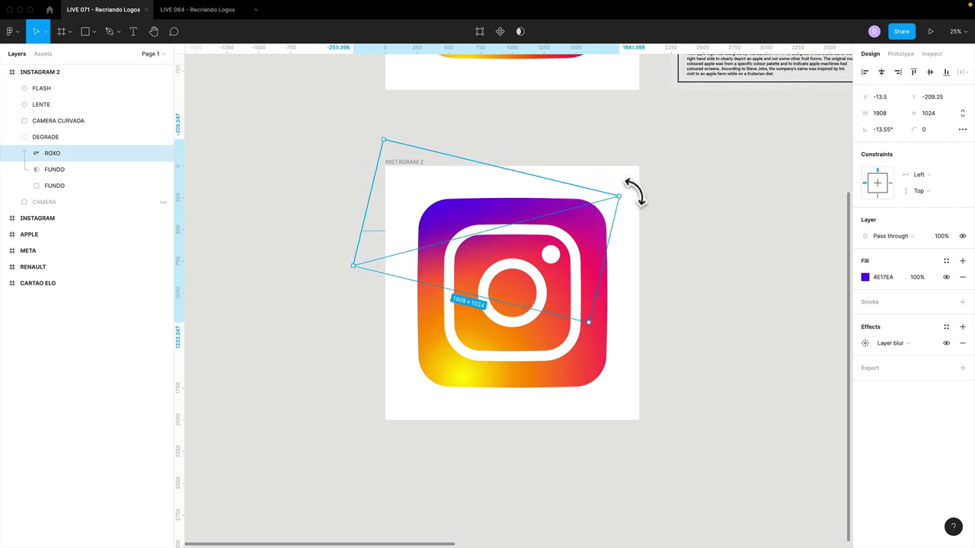
drag(480, 203, 490, 202)
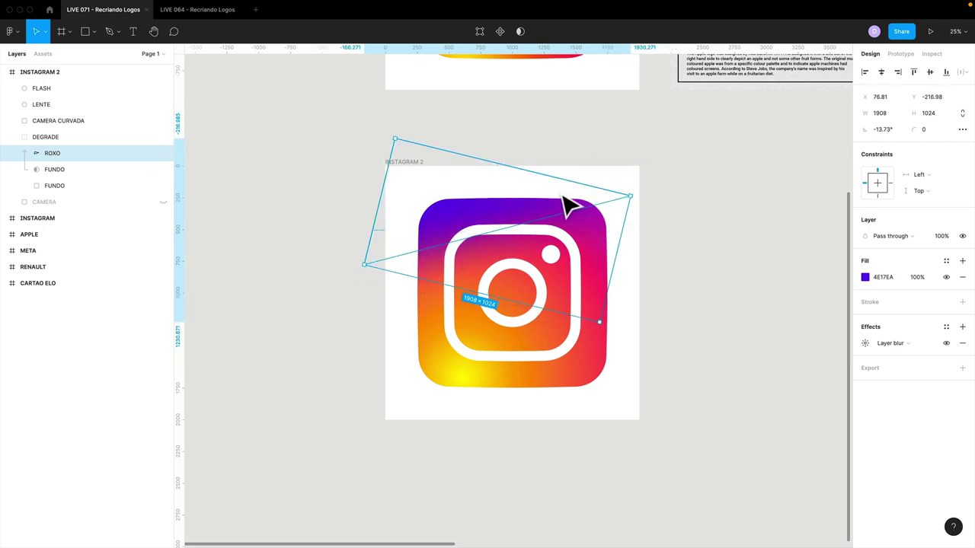
click(680, 262)
Compare against the Instagram reference images, then reselect ROXO
key(ctrl+Left)
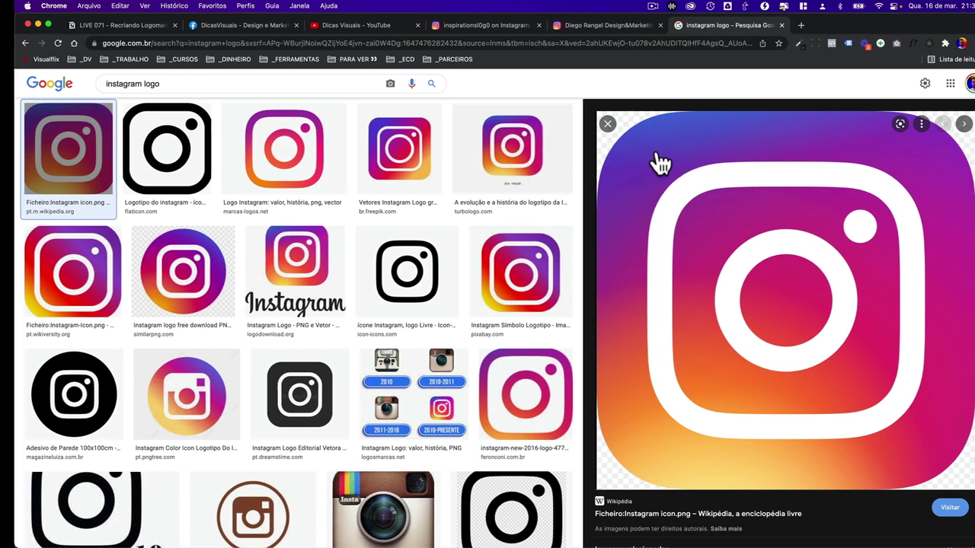
key(ctrl+Right)
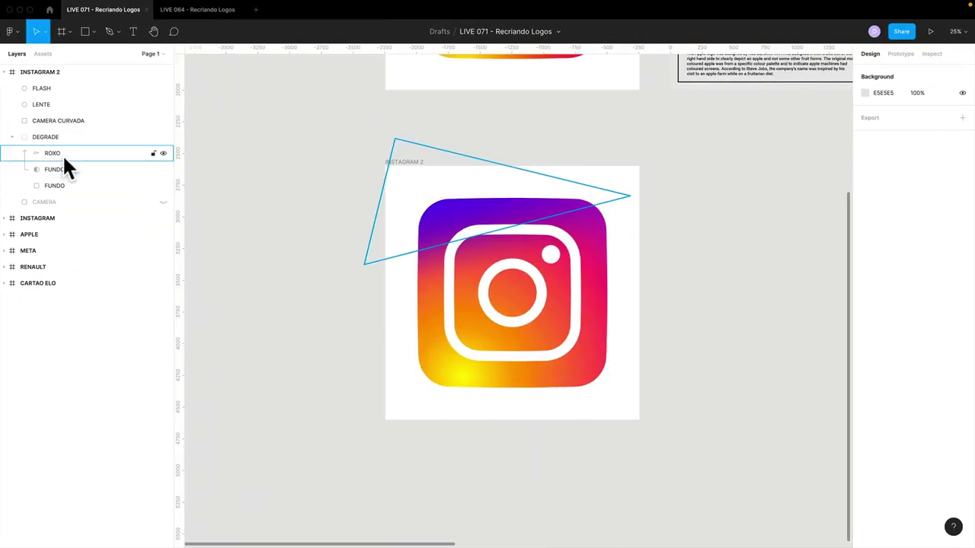
click(62, 153)
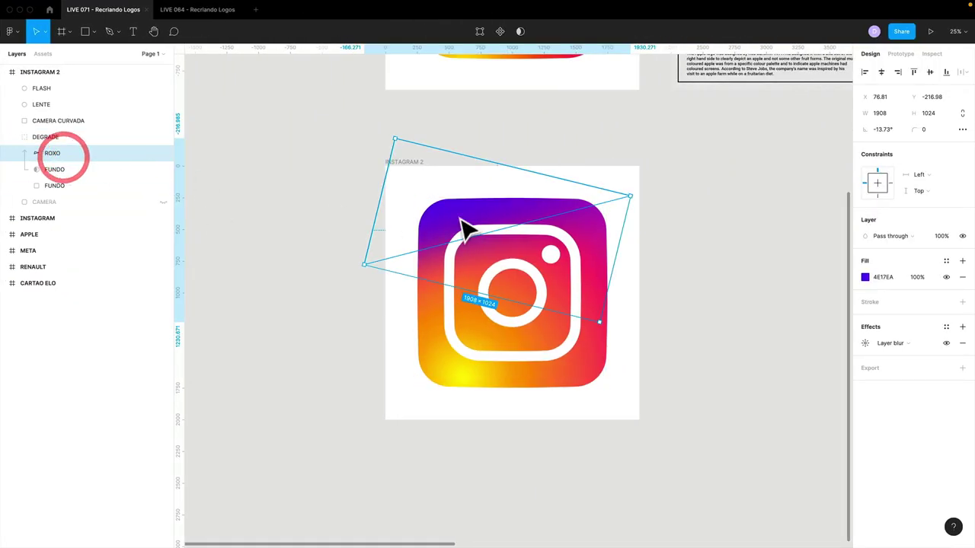
Make ROXO's fill a linear gradient from blue 1D63ED to fully opaque purple
click(864, 277)
click(748, 279)
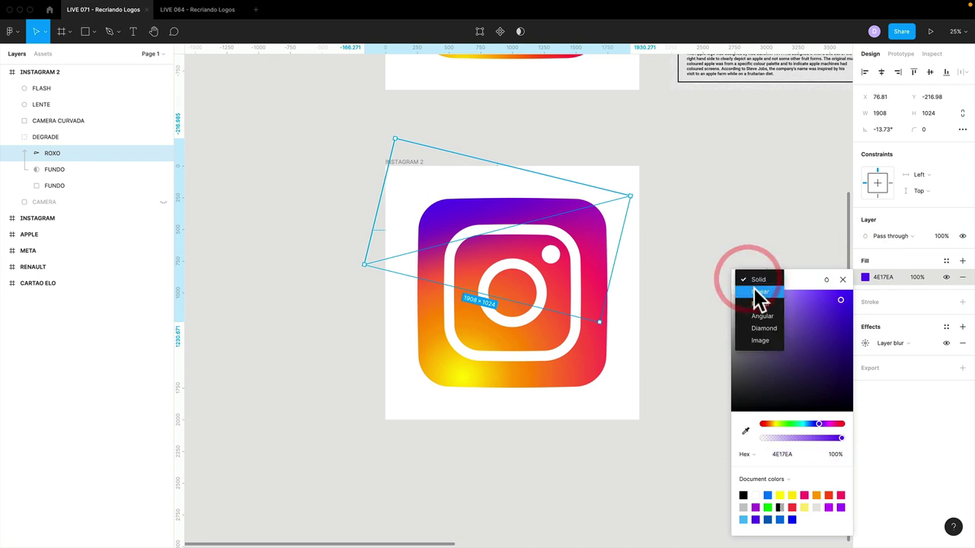
click(755, 292)
click(840, 269)
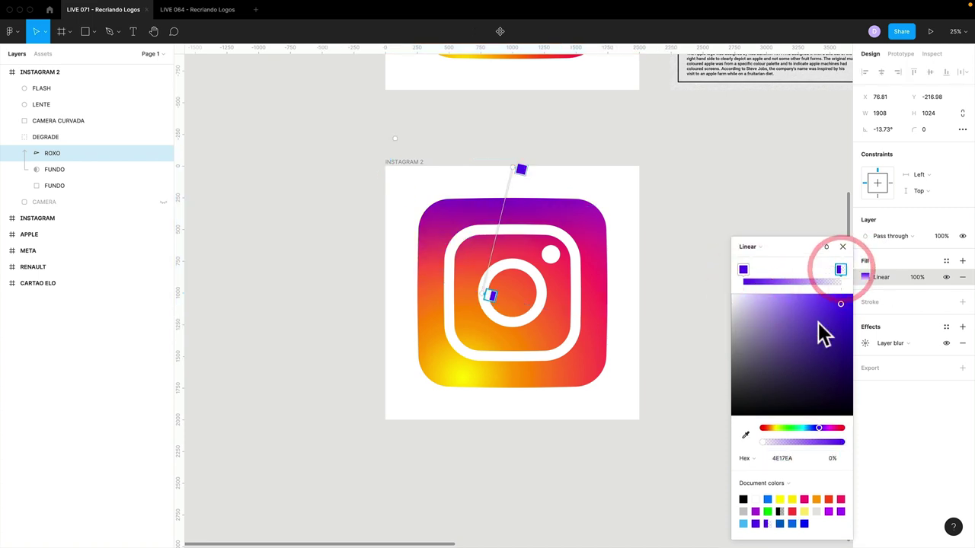
drag(766, 442, 830, 440)
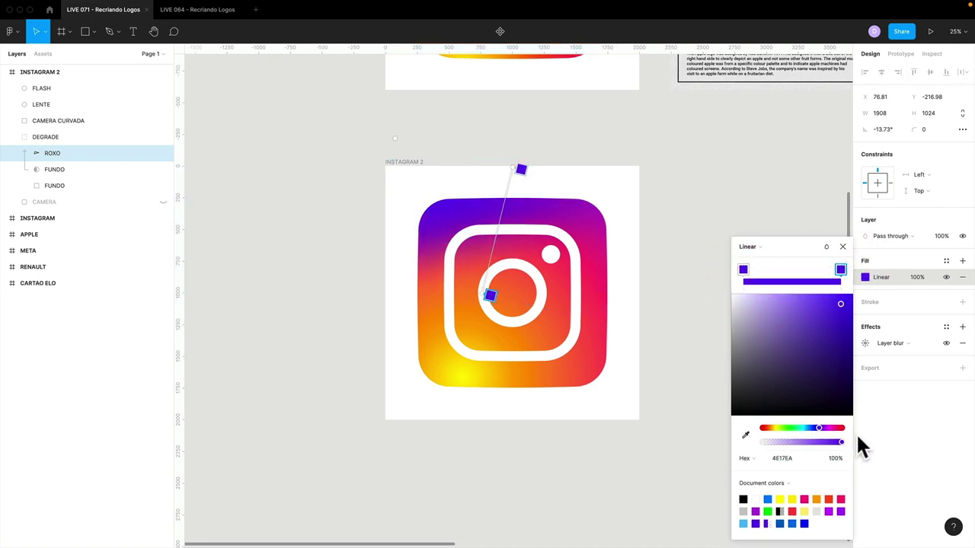
click(743, 270)
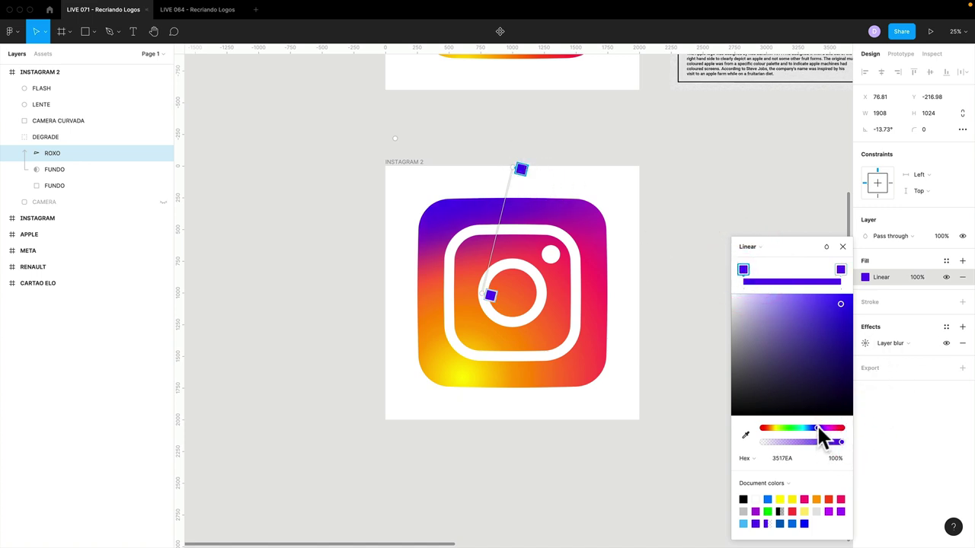
drag(816, 428, 812, 428)
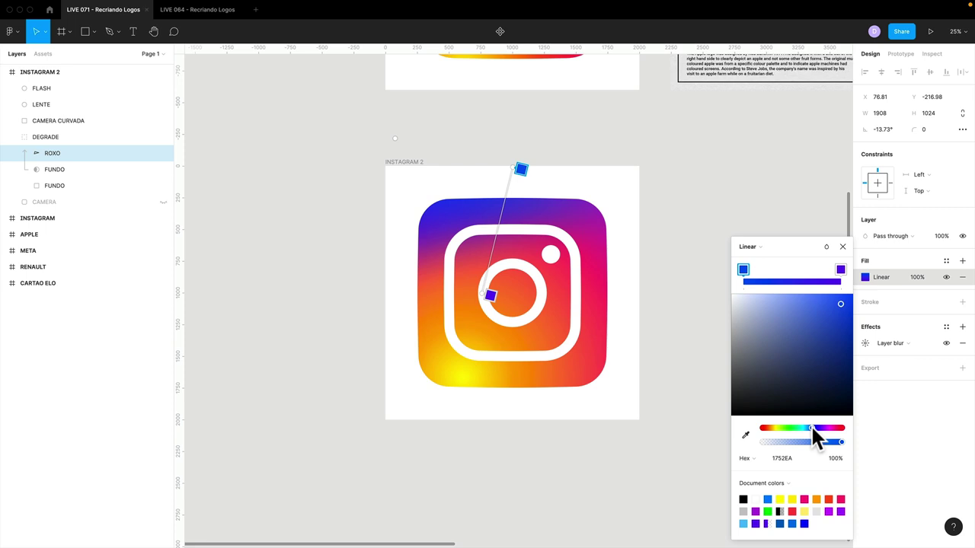
click(812, 429)
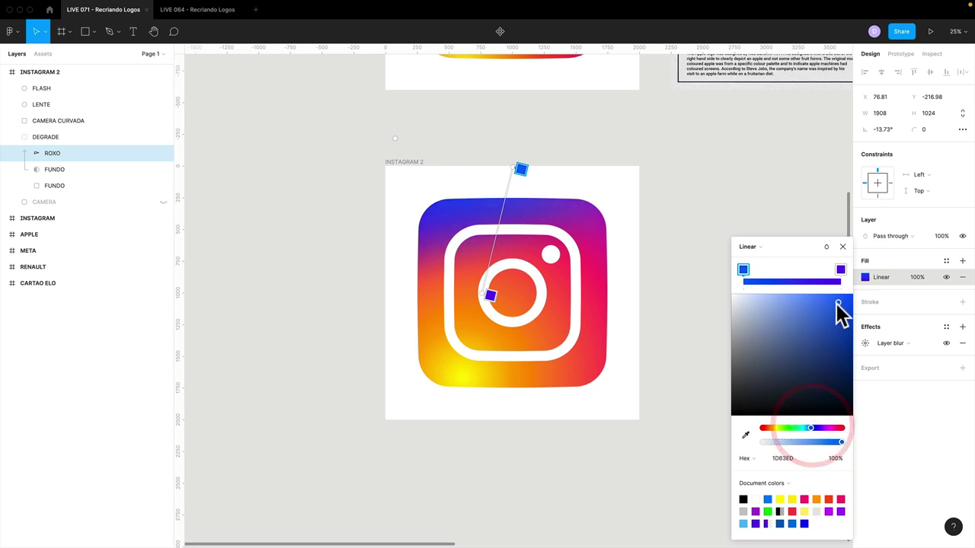
Move the radial gradient centre of the unmasked FUNDO copy on the icon
click(842, 245)
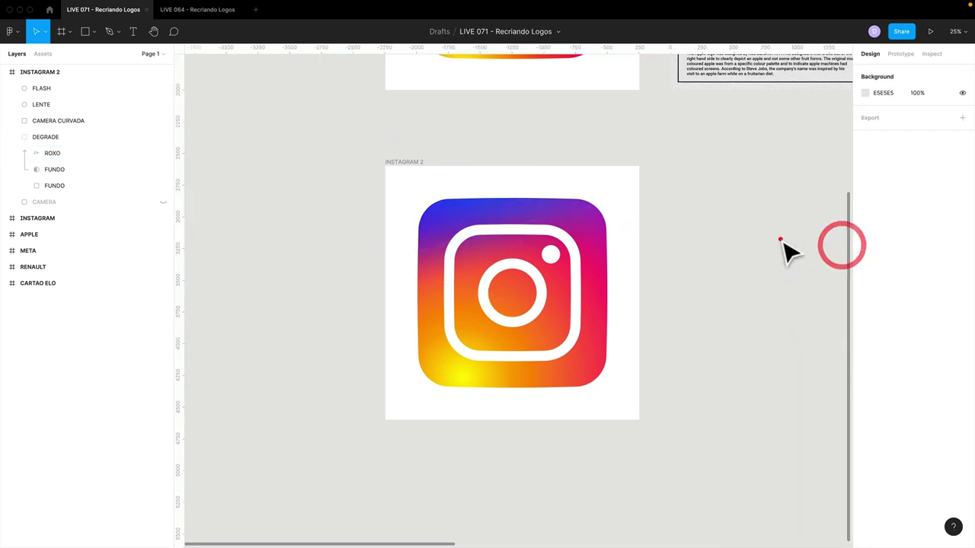
click(53, 185)
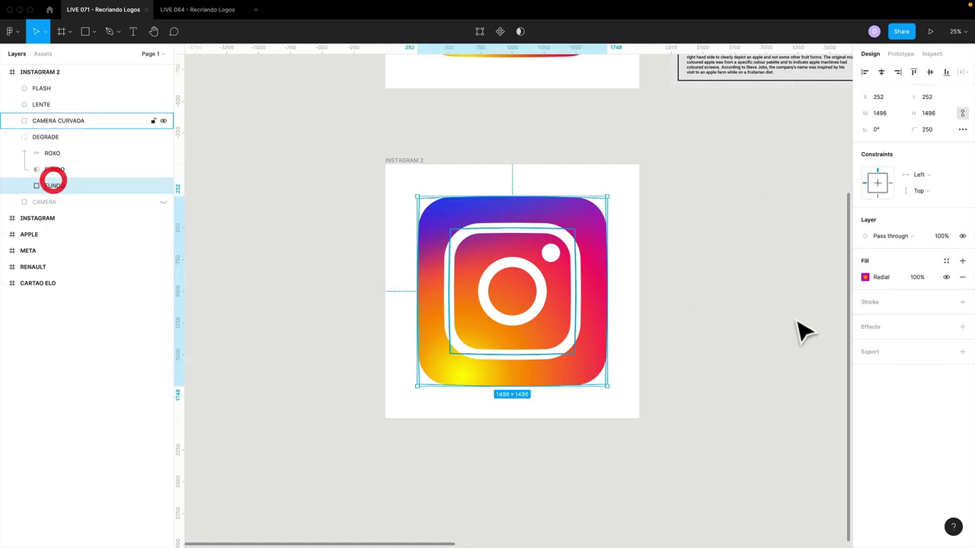
click(865, 277)
mouse_move(461, 374)
mouse_down()
mouse_move(613, 251)
mouse_move(428, 354)
mouse_move(444, 380)
mouse_up()
click(843, 247)
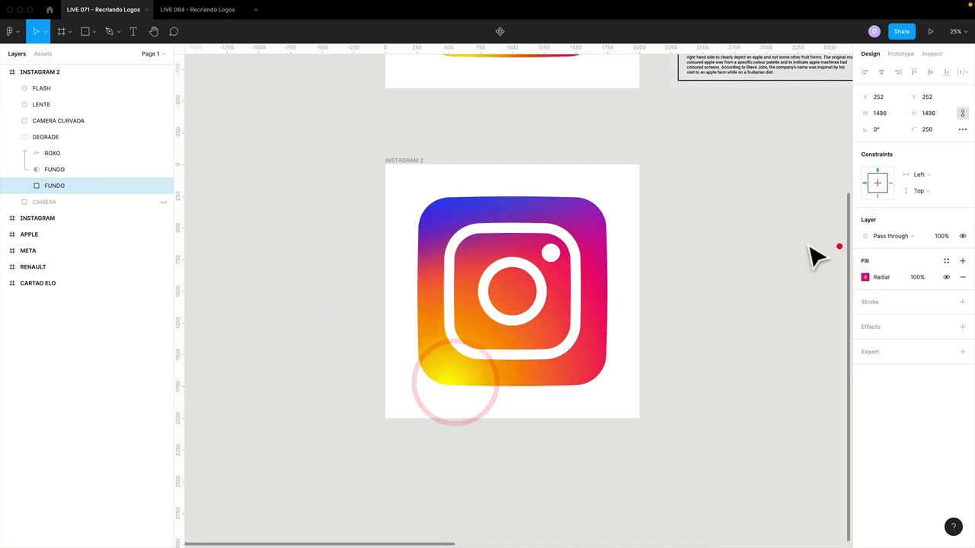
Review the ROXO layer's settings, then deselect to preview the icon
click(53, 152)
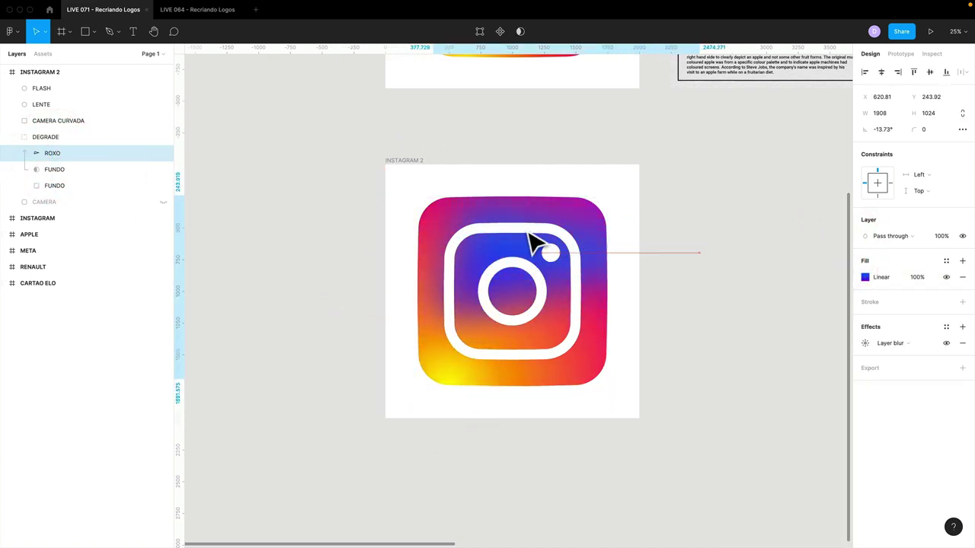
click(677, 239)
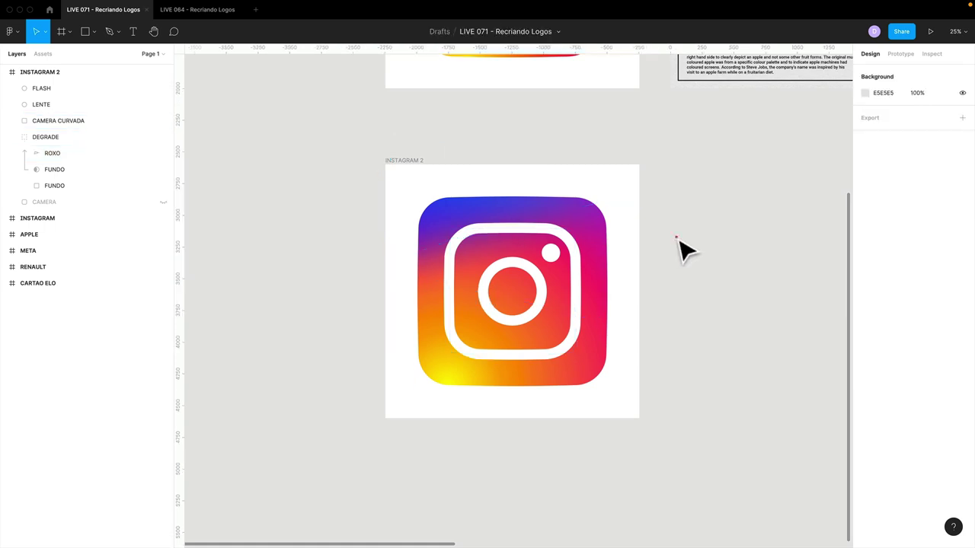
click(677, 239)
Duplicate FUNDO below CAMERA CURVADA and hide the DEGRADE group
click(46, 136)
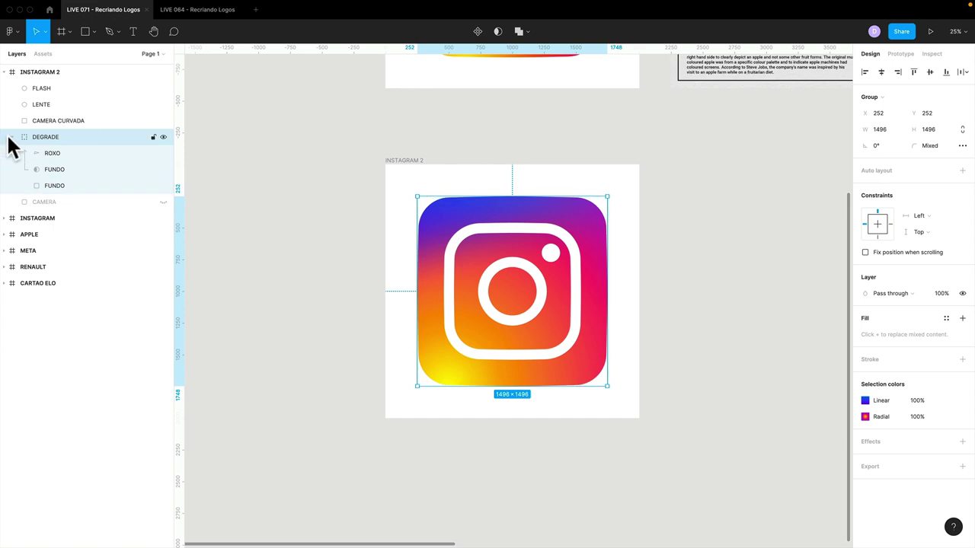
click(47, 186)
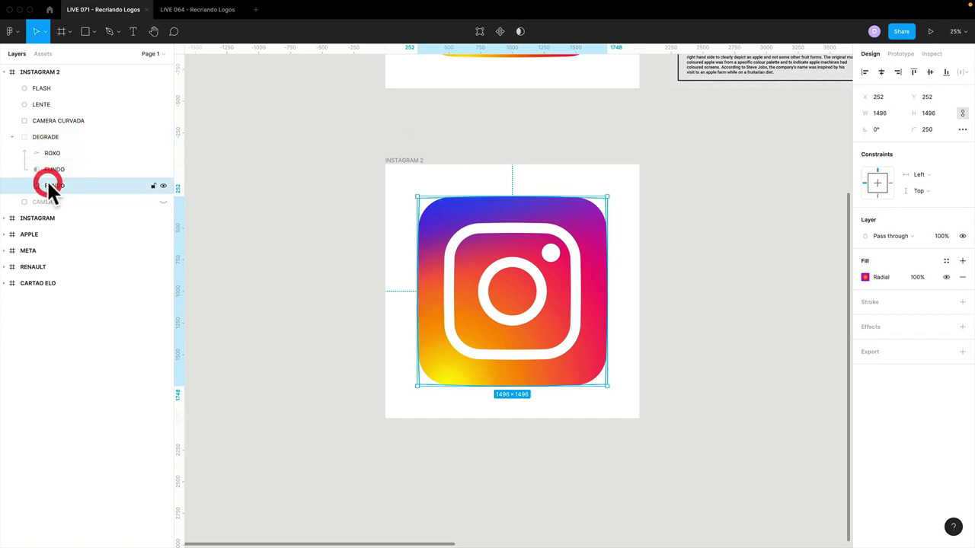
key(ctrl+d)
drag(56, 181, 54, 123)
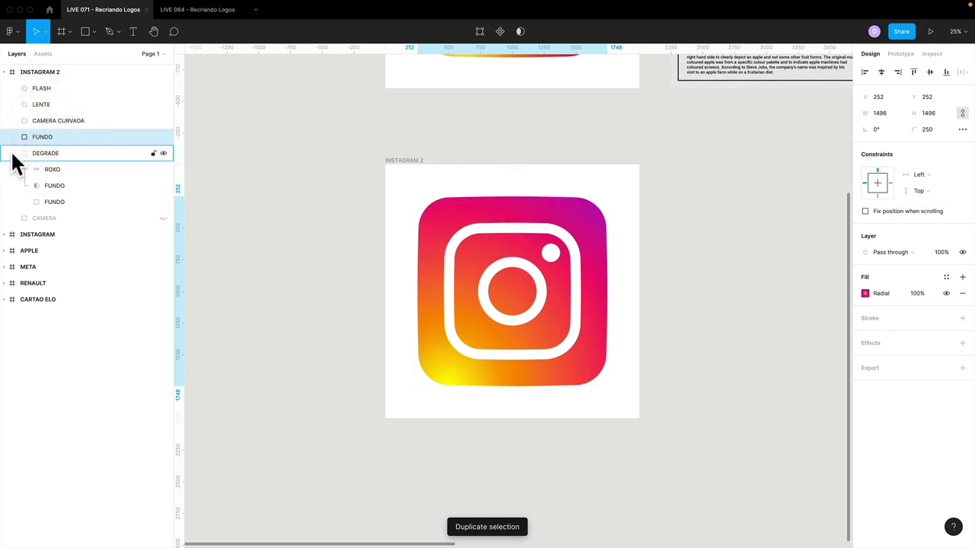
click(13, 153)
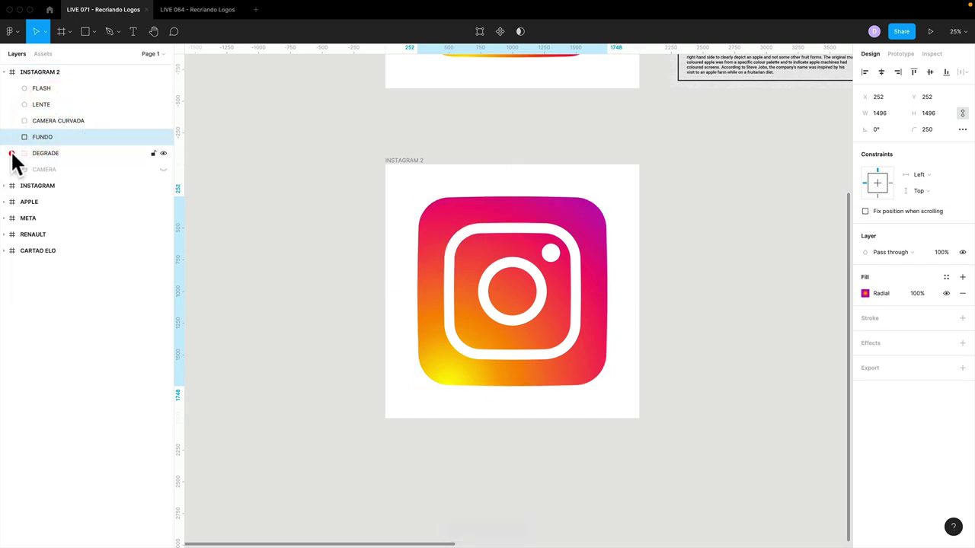
click(163, 153)
Set the FUNDO copy's fill to solid dark grey 444444
click(79, 135)
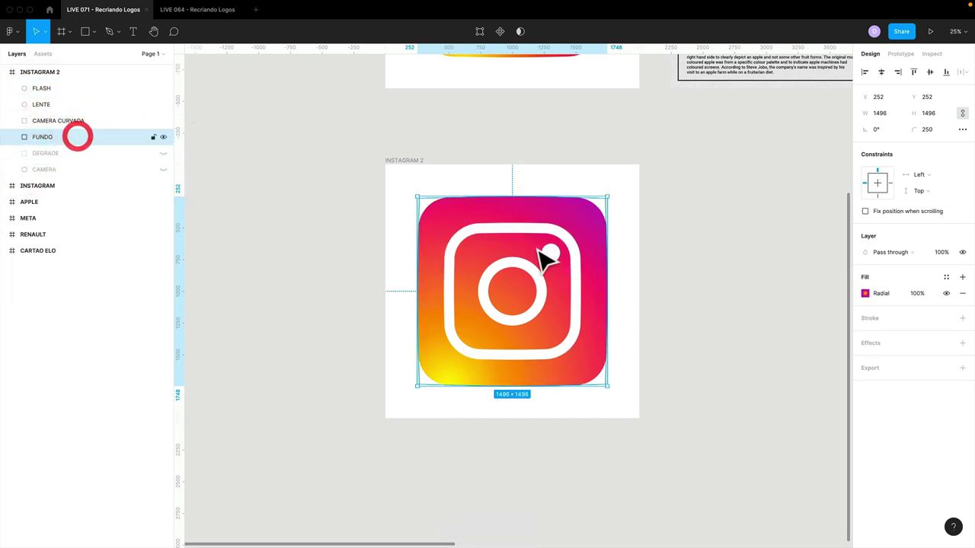
click(864, 293)
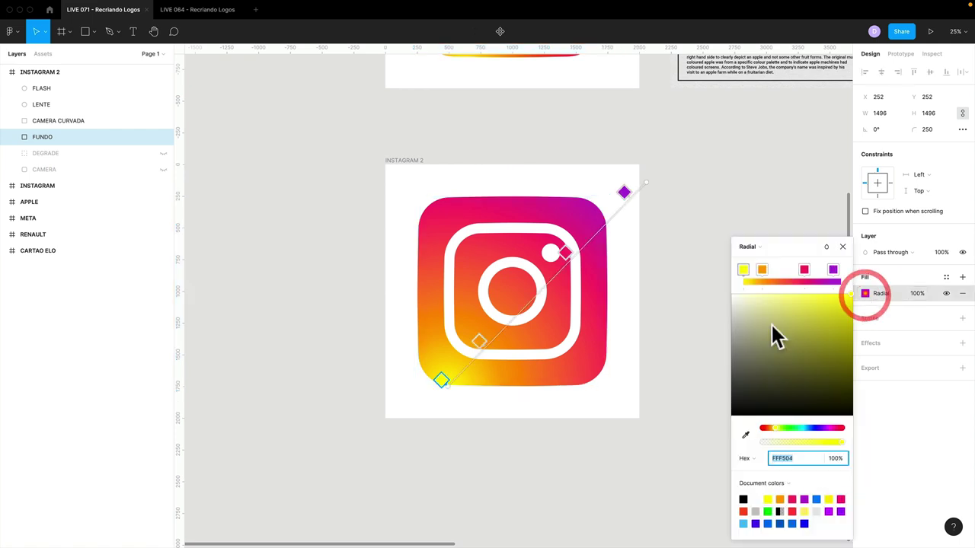
click(749, 245)
click(750, 234)
click(749, 238)
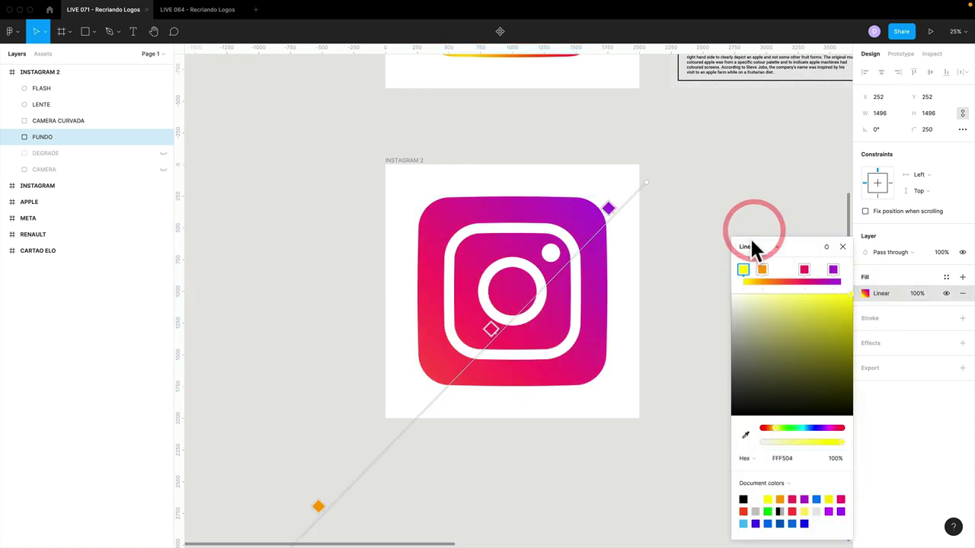
click(752, 237)
drag(753, 275, 731, 355)
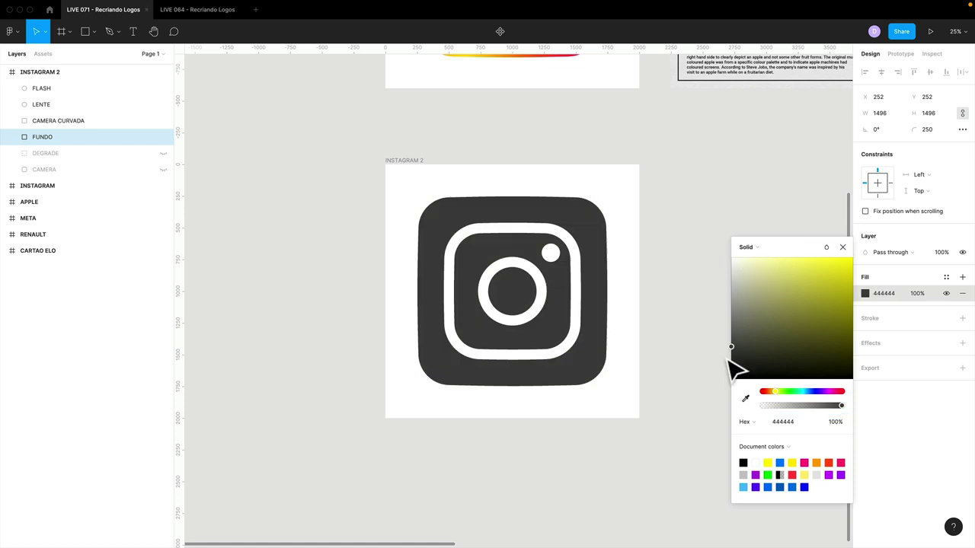
click(843, 248)
Check the canvas Plugins menu, then go to Figma's home file browser
click(785, 250)
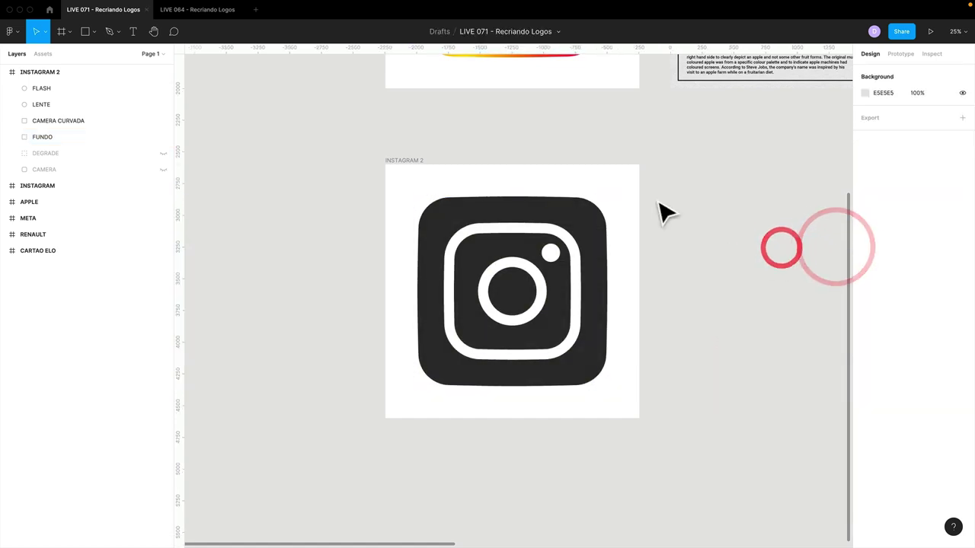
right_click(659, 155)
mouse_move(680, 232)
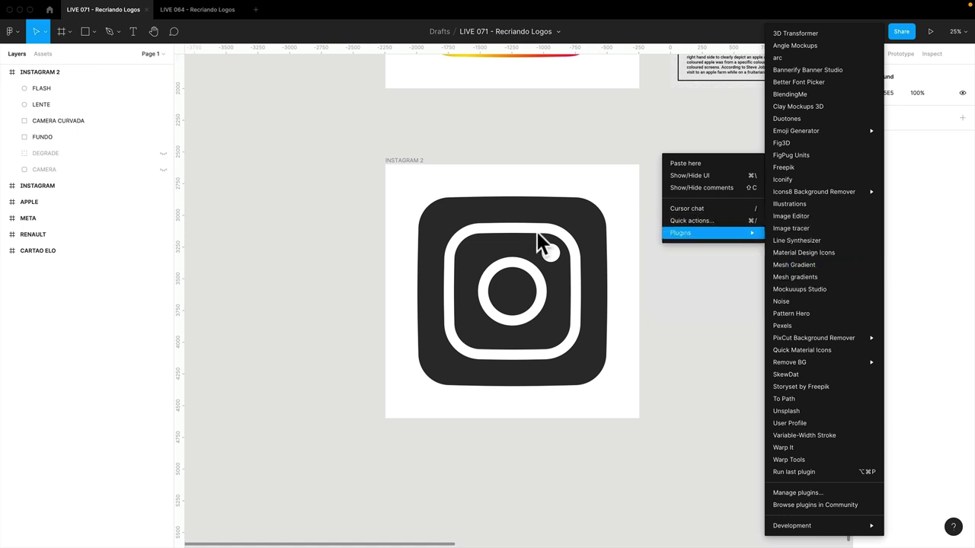
click(50, 11)
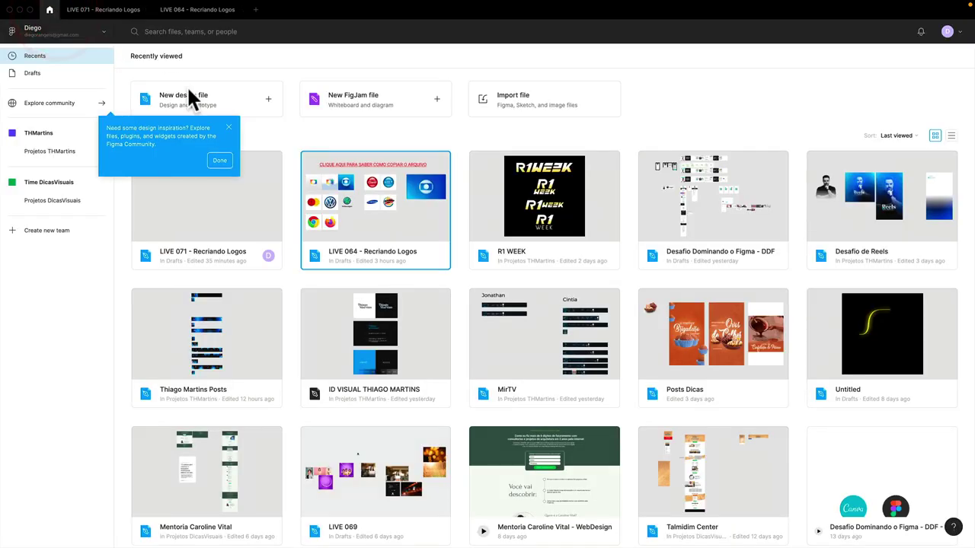
Search the Community for 'mesh gradient' plugins, then return to LIVE 071 - Recriando Logos
click(54, 103)
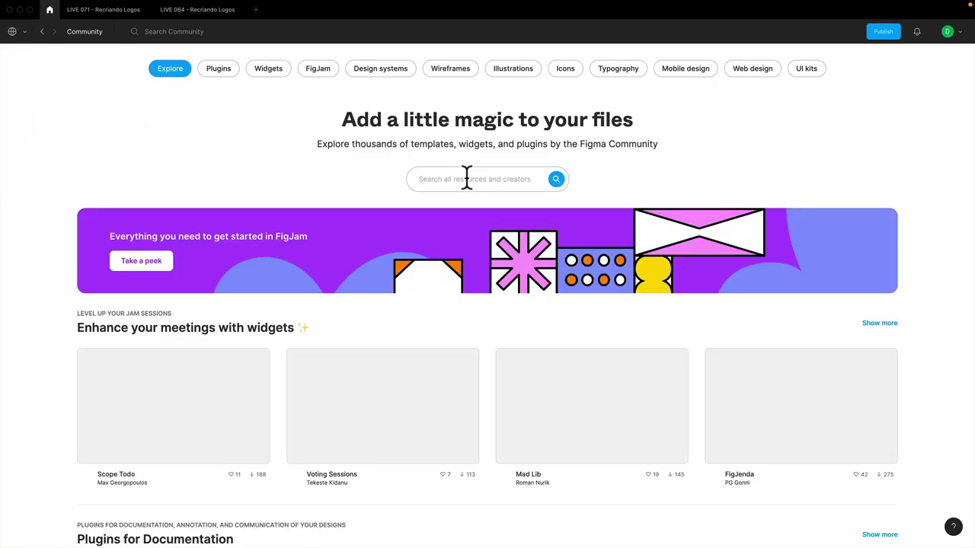
click(467, 178)
text(mesh gradient)
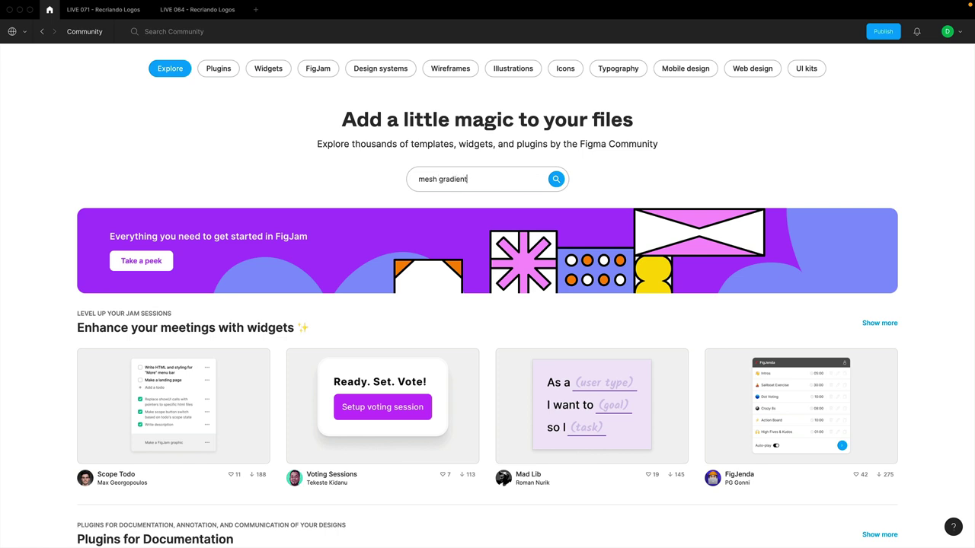
key(Return)
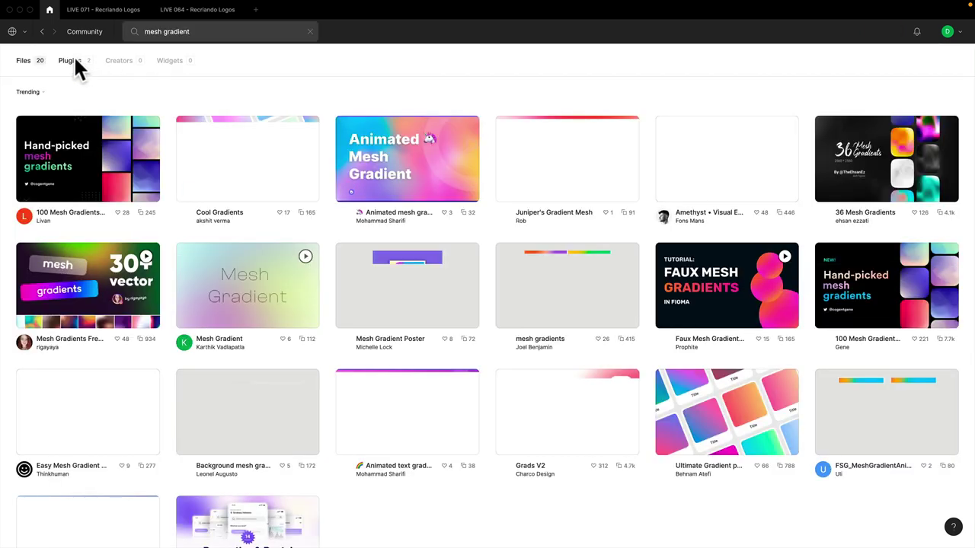
click(73, 61)
mouse_move(162, 159)
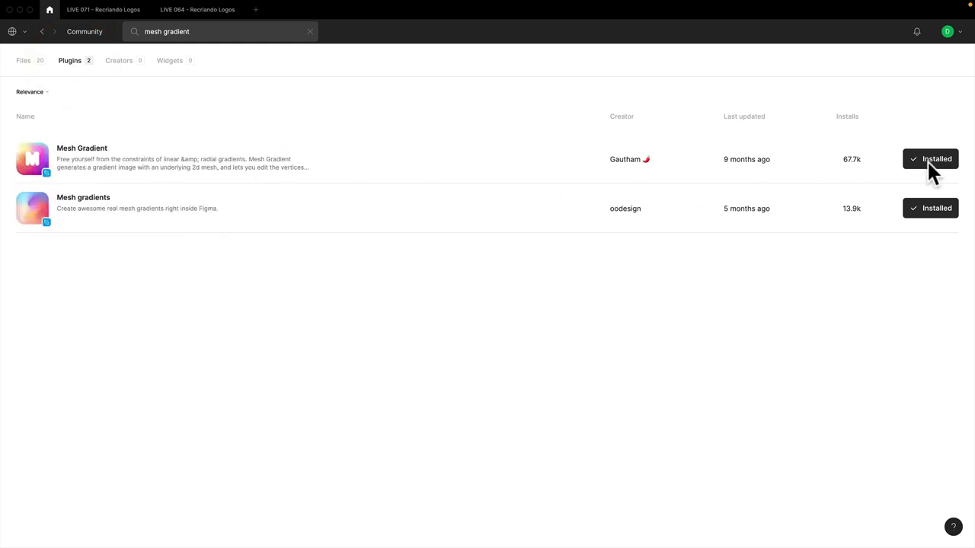
click(120, 11)
right_click(693, 160)
mouse_move(742, 238)
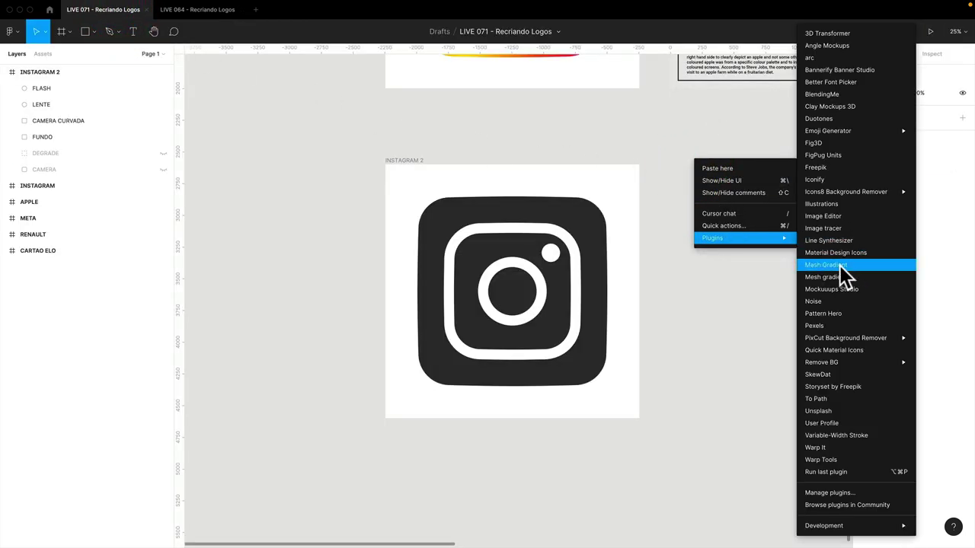
Run the Mesh Gradient plugin beside the icon and set it to a 4×4 mesh
click(853, 265)
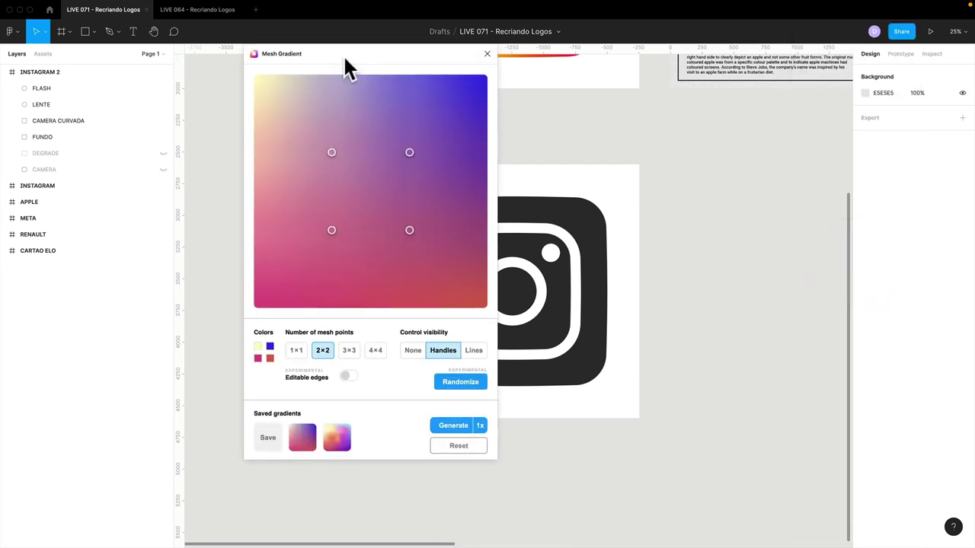
mouse_move(343, 57)
mouse_down()
mouse_move(632, 85)
mouse_move(697, 81)
mouse_up()
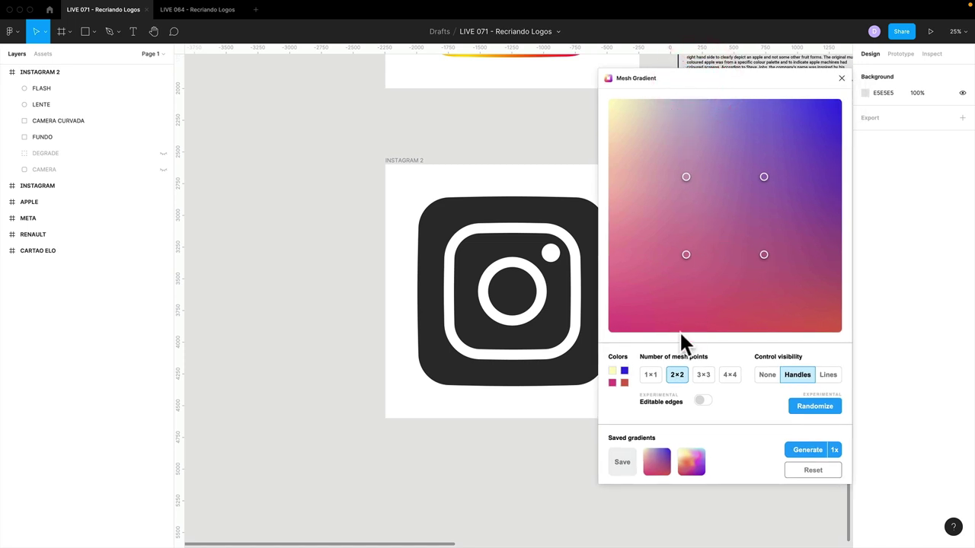
click(652, 377)
click(677, 376)
click(707, 376)
click(729, 375)
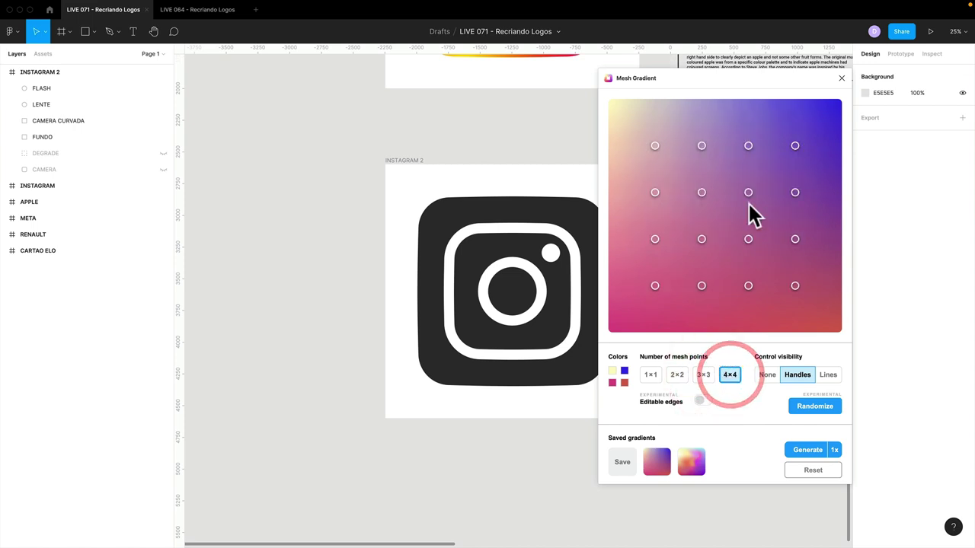
Reshape the mesh by dragging several of its right and middle points
click(749, 146)
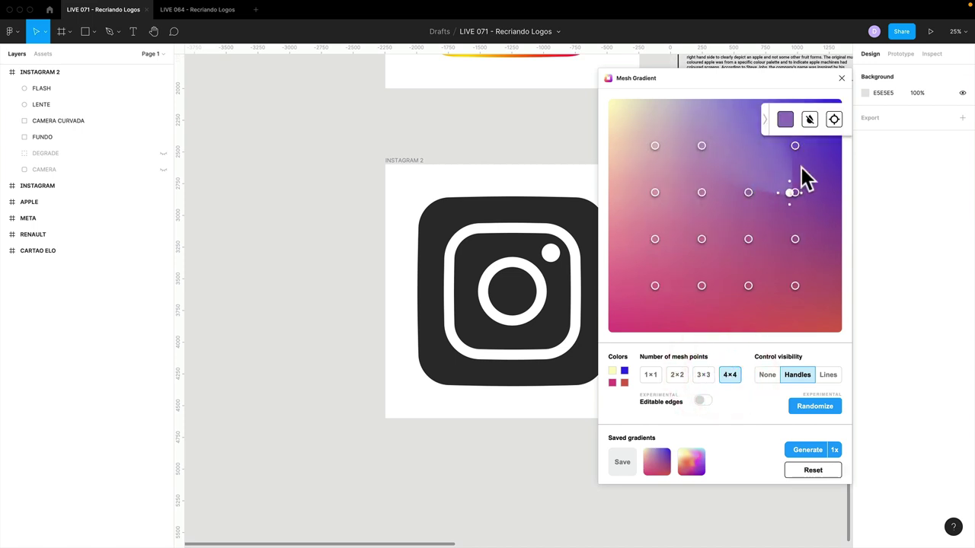
click(717, 240)
drag(796, 240, 809, 230)
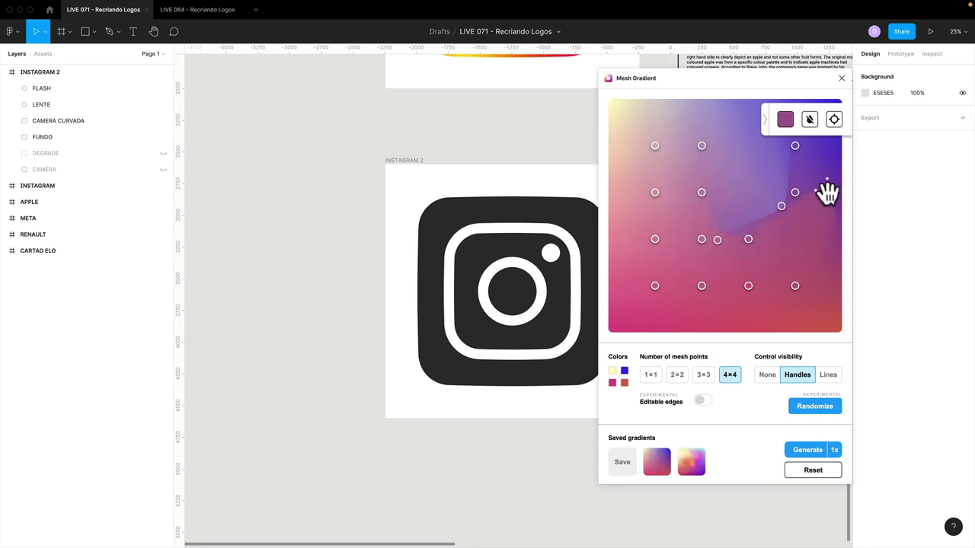
drag(827, 190, 823, 175)
mouse_move(748, 239)
mouse_down()
mouse_move(759, 246)
mouse_move(758, 263)
mouse_up()
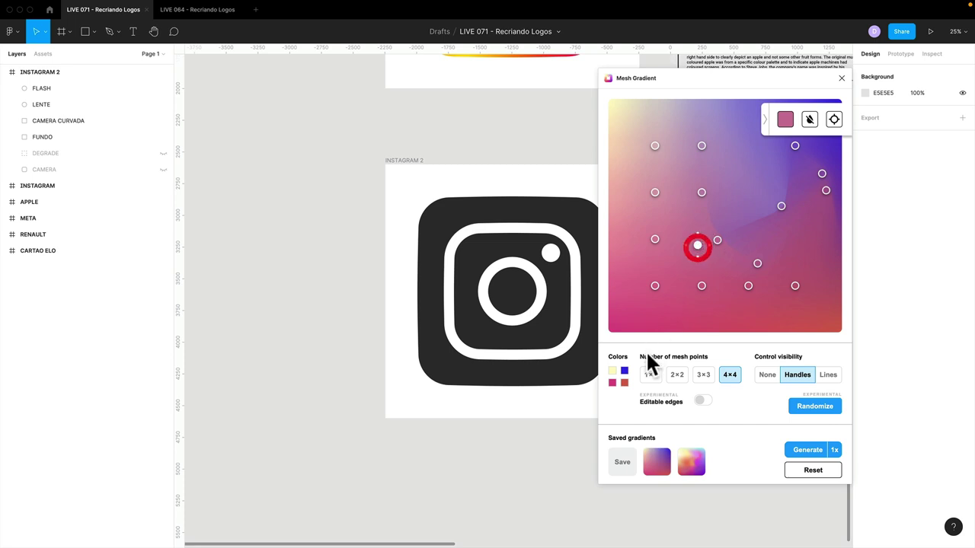
Shift the mesh's blue colour to green, then select 'logo' in Chrome's image search
click(625, 371)
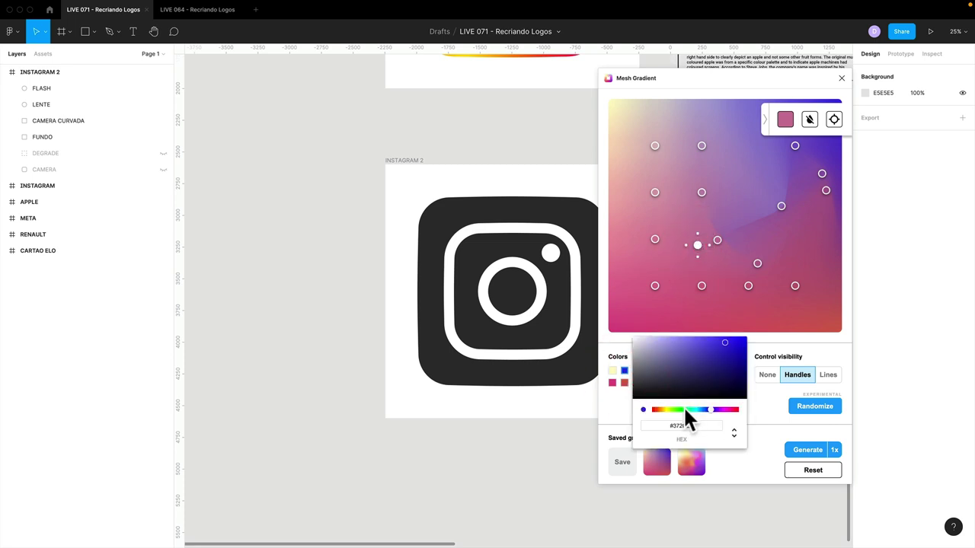
click(683, 410)
click(786, 230)
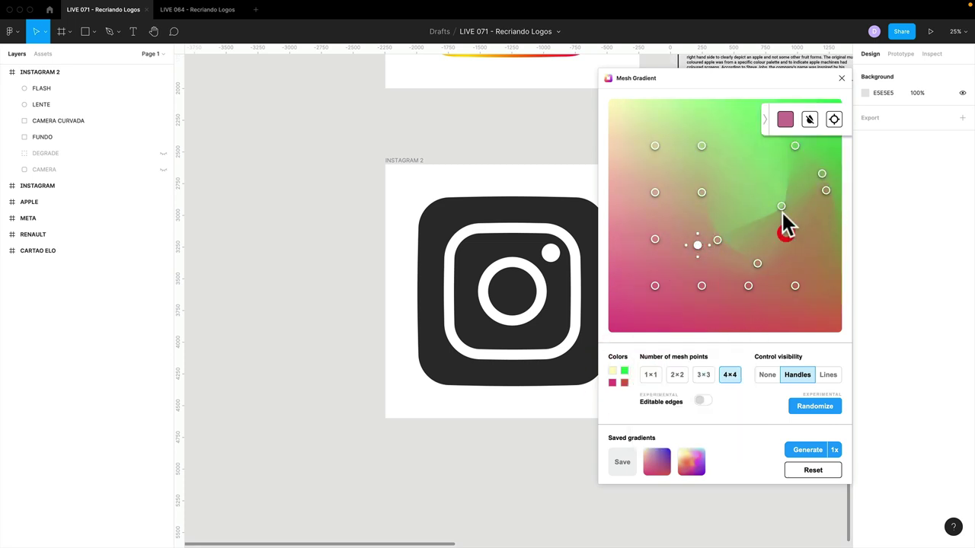
click(781, 205)
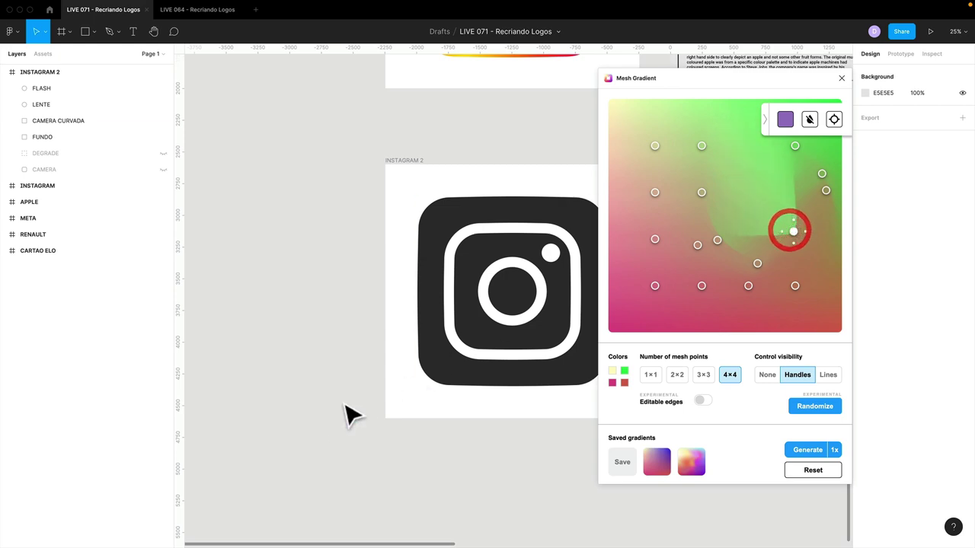
key(ctrl+Left)
double_click(161, 84)
Search Google Images for 'mesh gradient', browse the results, and return to Figma
click(161, 84)
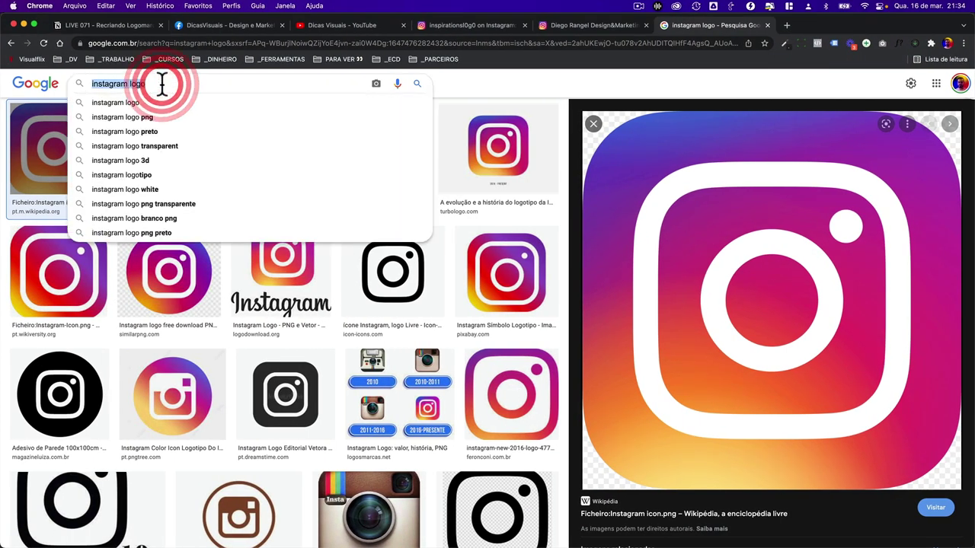
text(mesh gradient)
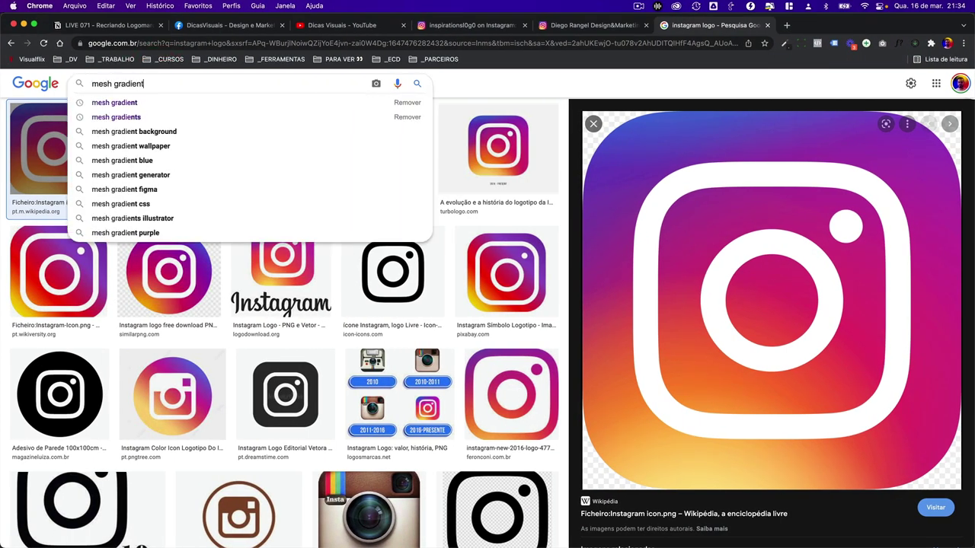
key(Return)
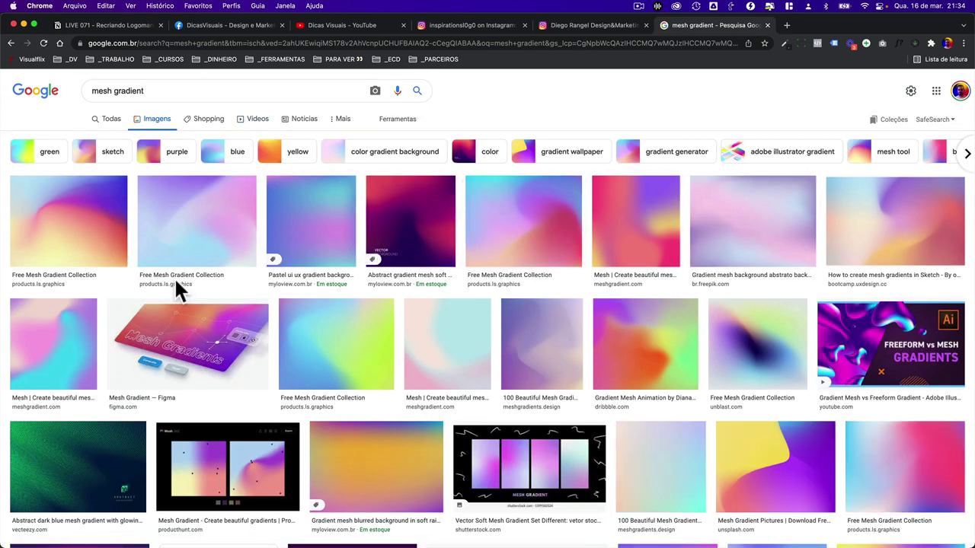
scroll(229, 330, down, 3)
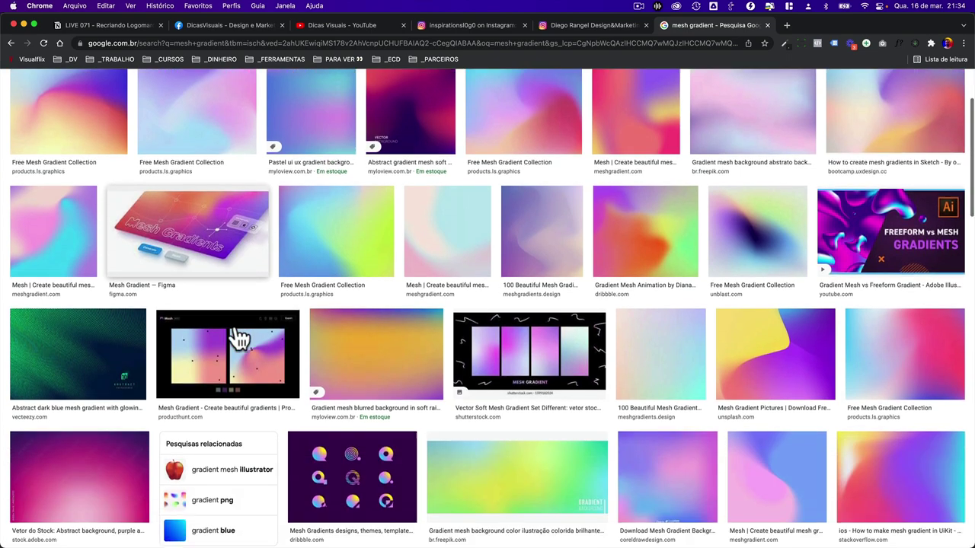
scroll(234, 327, down, 3)
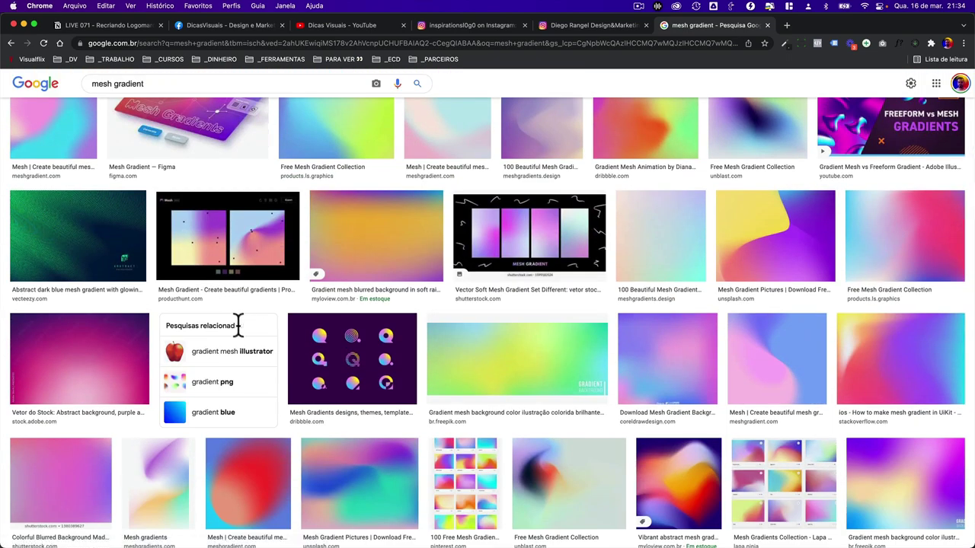
key(ctrl+Right)
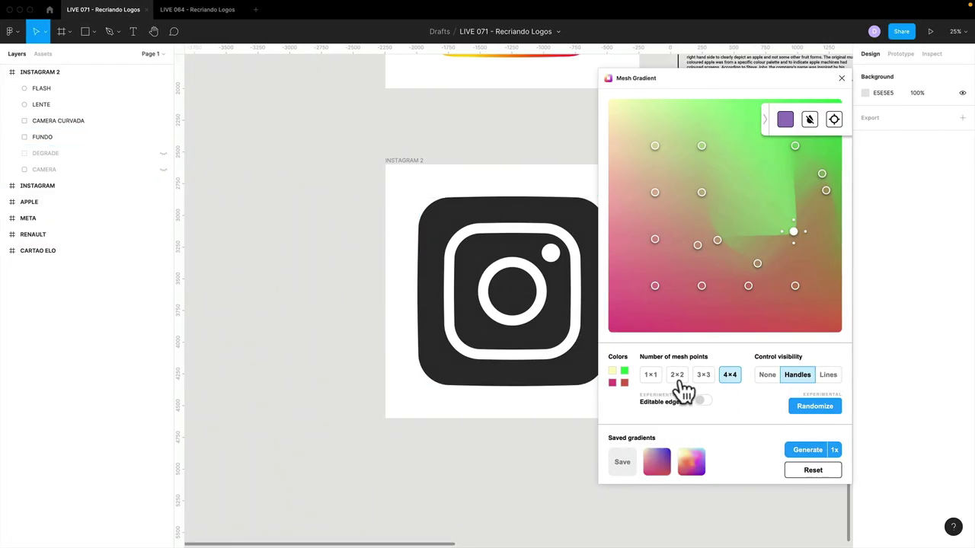
Reset the mesh to 2×2 and turn the pink swatch bright yellow
click(677, 375)
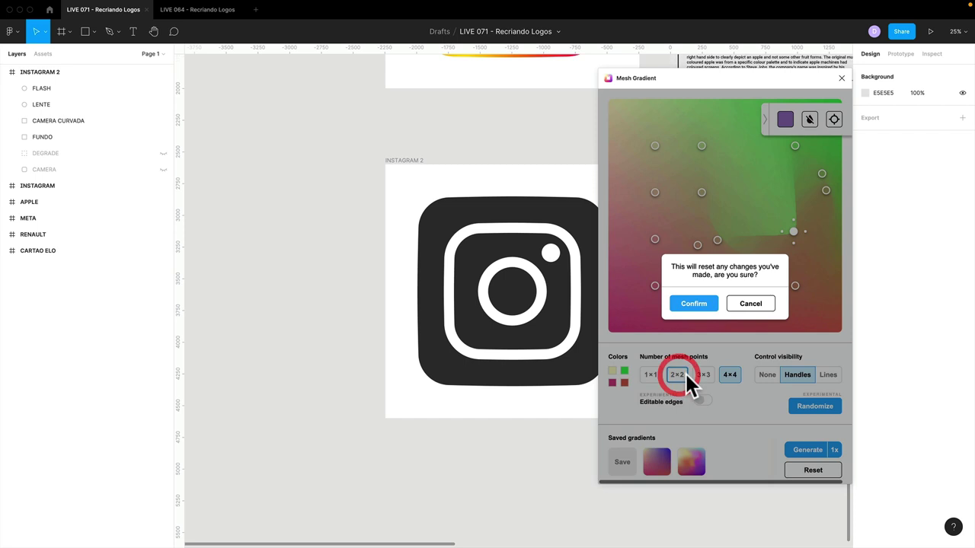
click(696, 305)
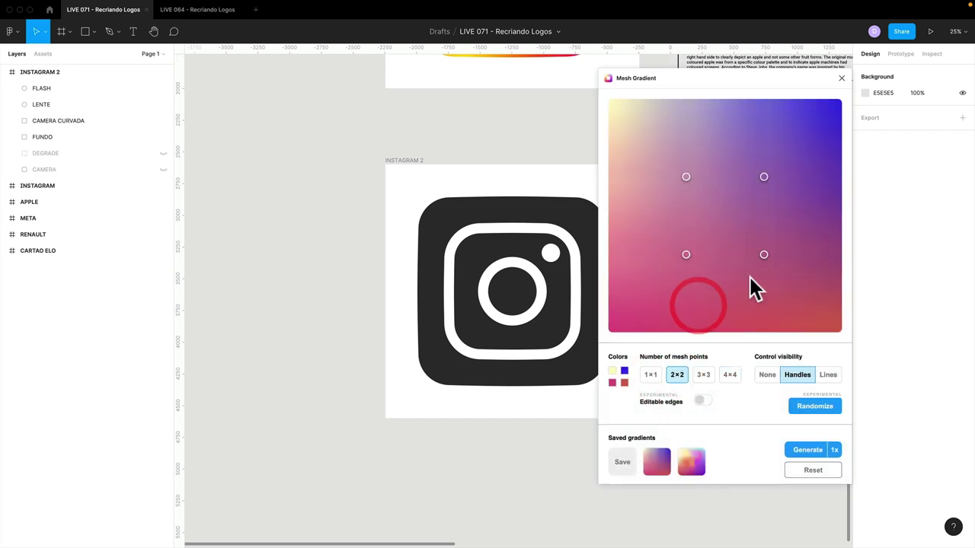
click(687, 254)
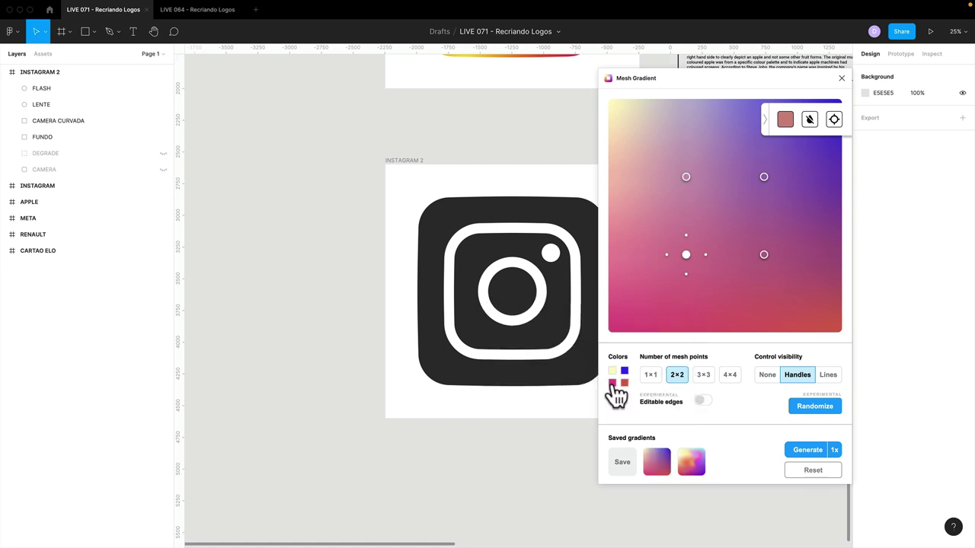
click(614, 383)
click(658, 420)
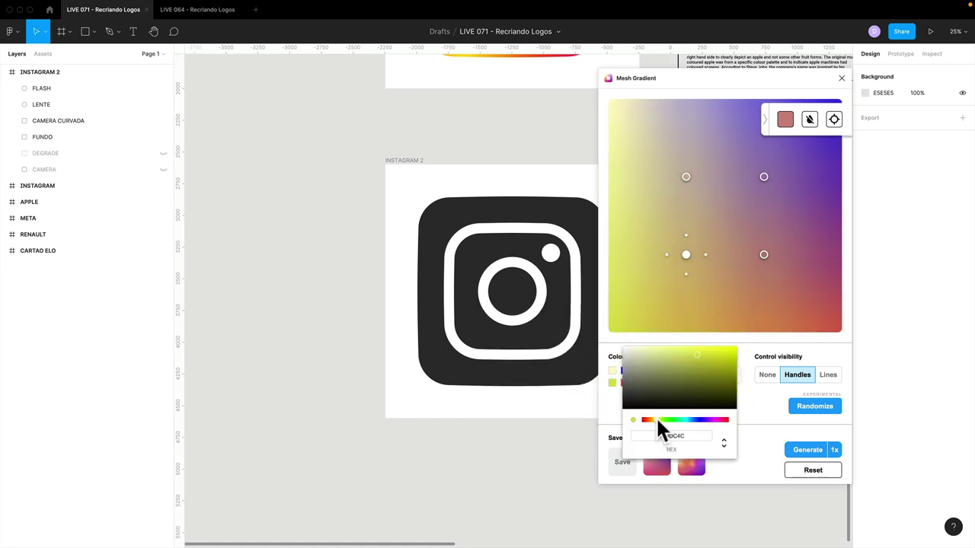
drag(672, 387, 735, 340)
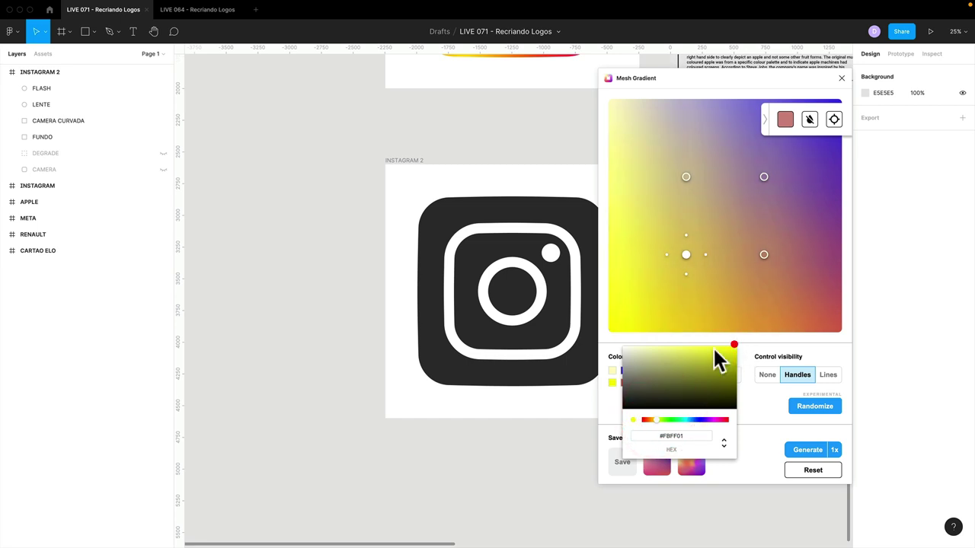
click(612, 371)
Recolour the cream swatch to strong violet and the blue swatch to purple
click(612, 371)
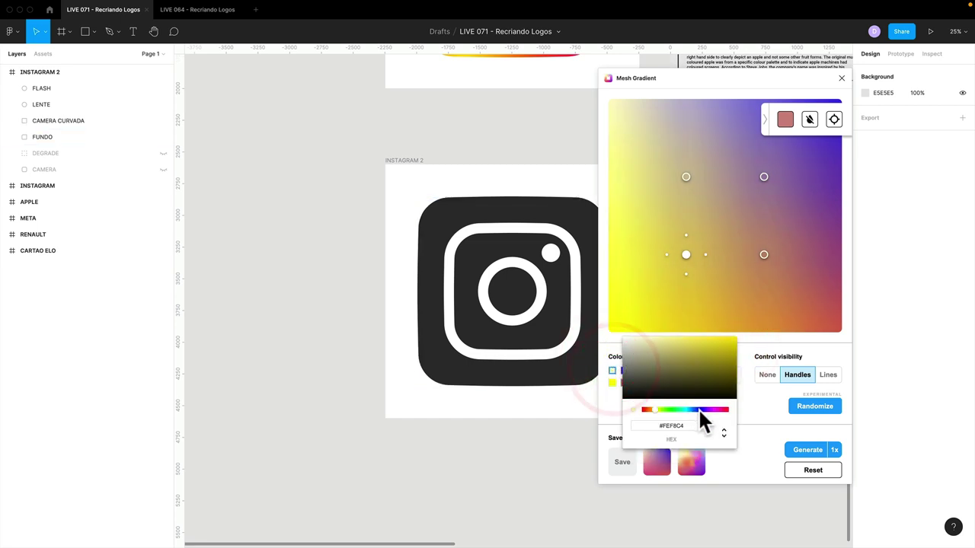
drag(698, 410, 706, 410)
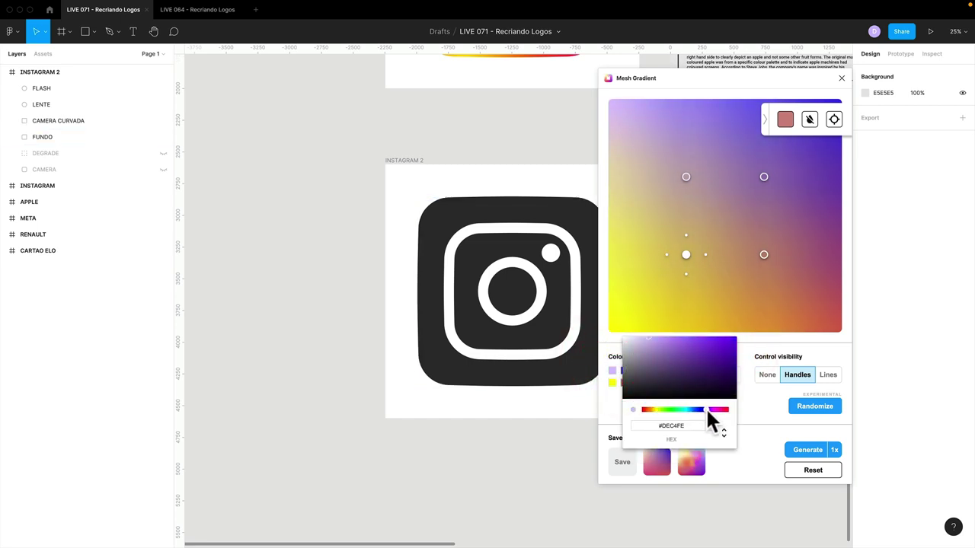
drag(723, 354, 718, 343)
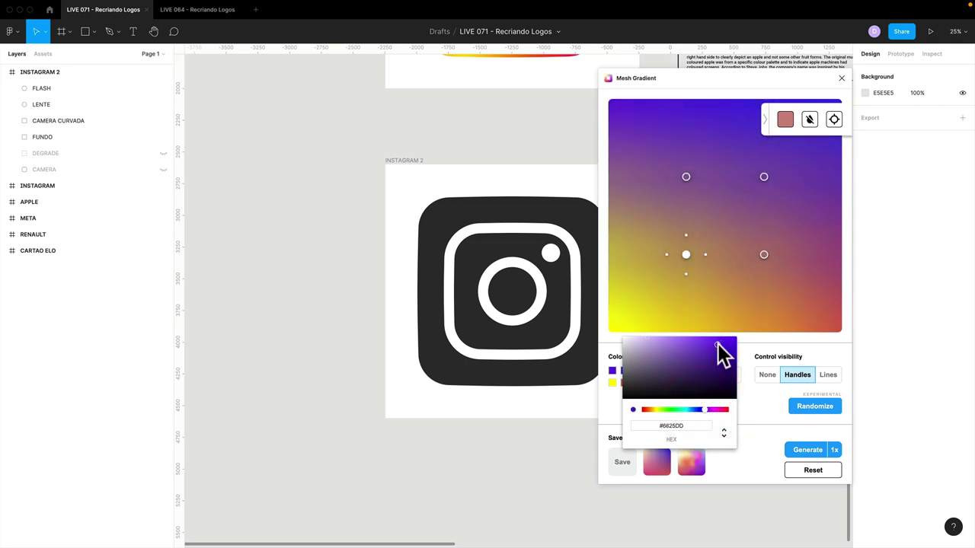
click(749, 393)
click(623, 371)
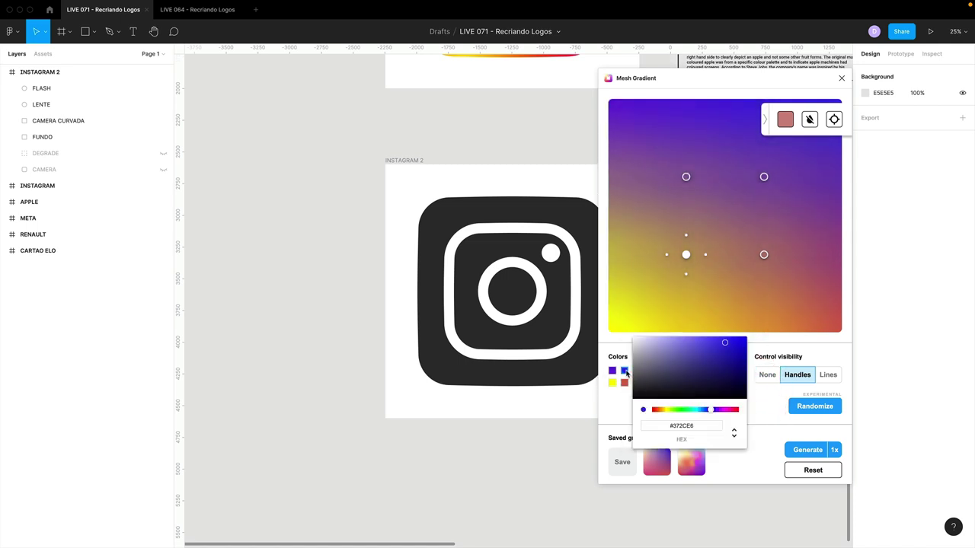
click(731, 409)
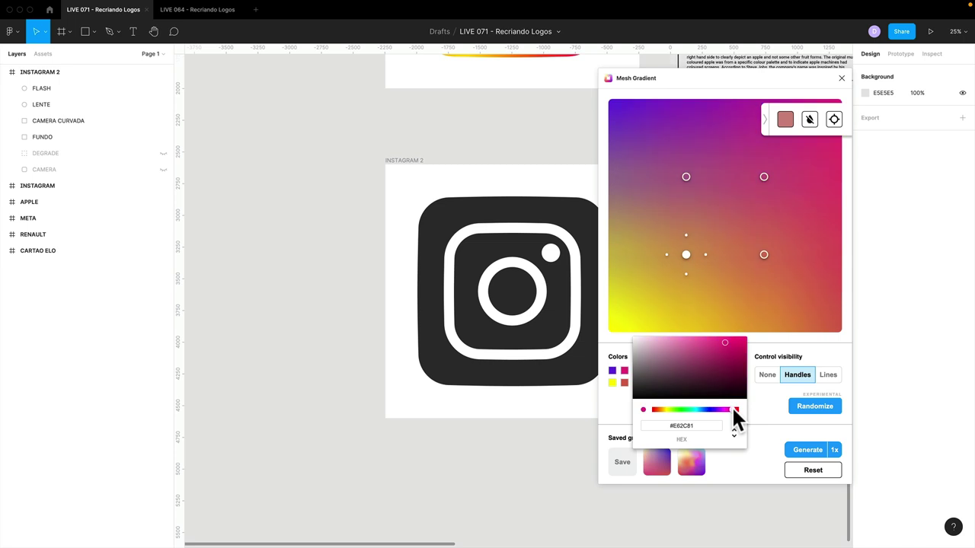
drag(730, 410, 721, 410)
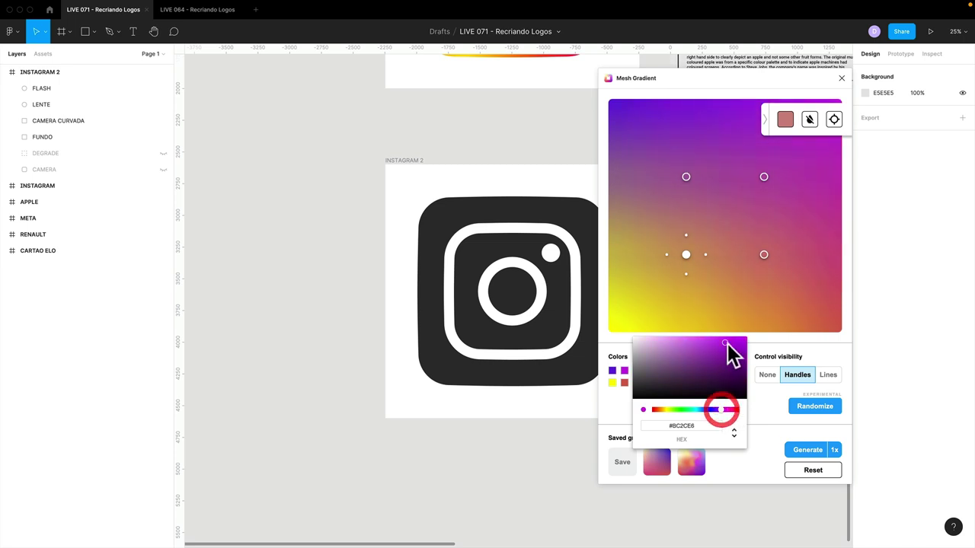
drag(729, 345, 732, 350)
click(751, 399)
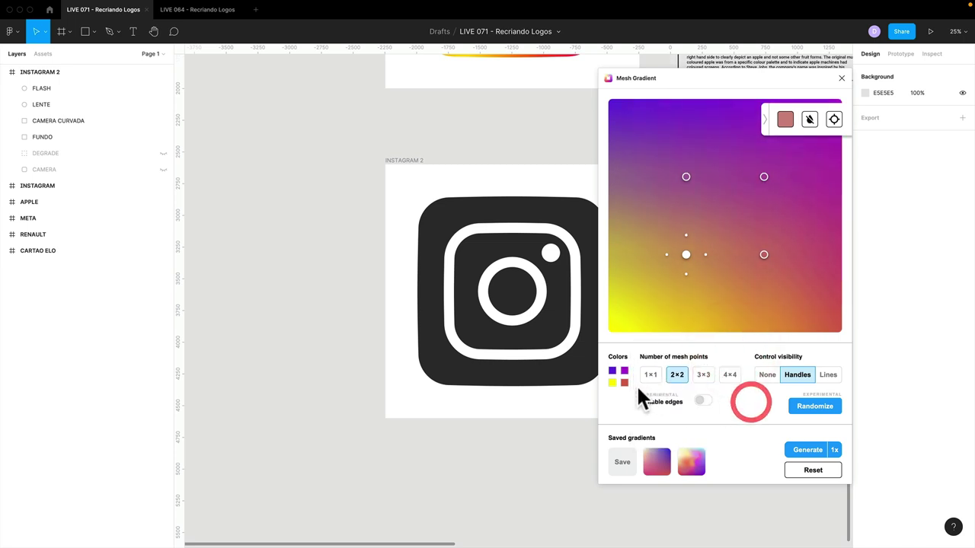
Turn the red swatch vivid magenta and nudge the lower-left mesh point
click(623, 382)
click(732, 420)
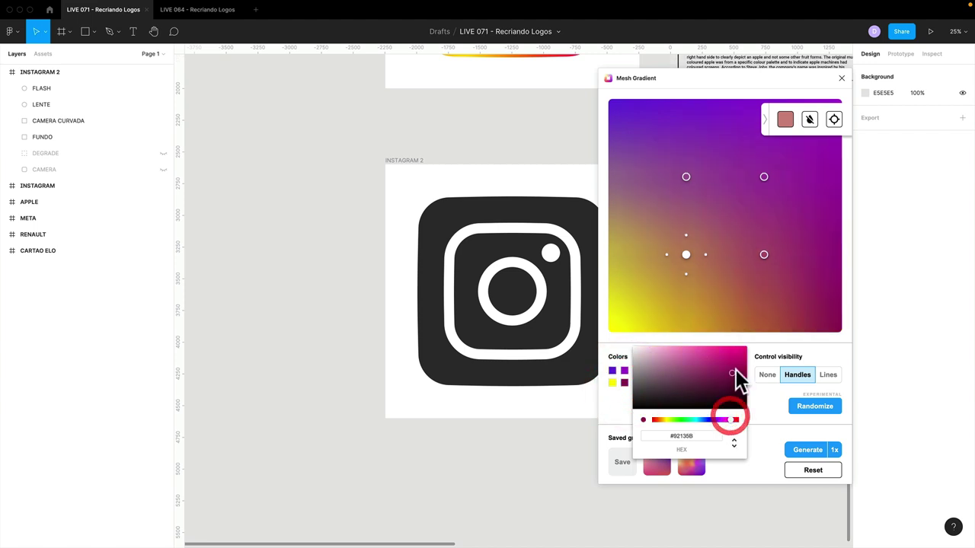
click(735, 361)
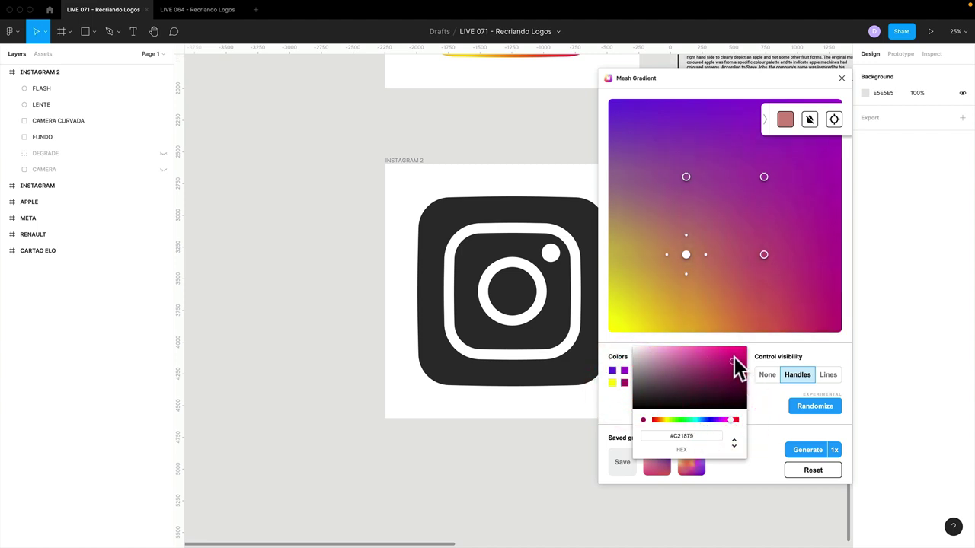
click(684, 254)
drag(686, 254, 692, 252)
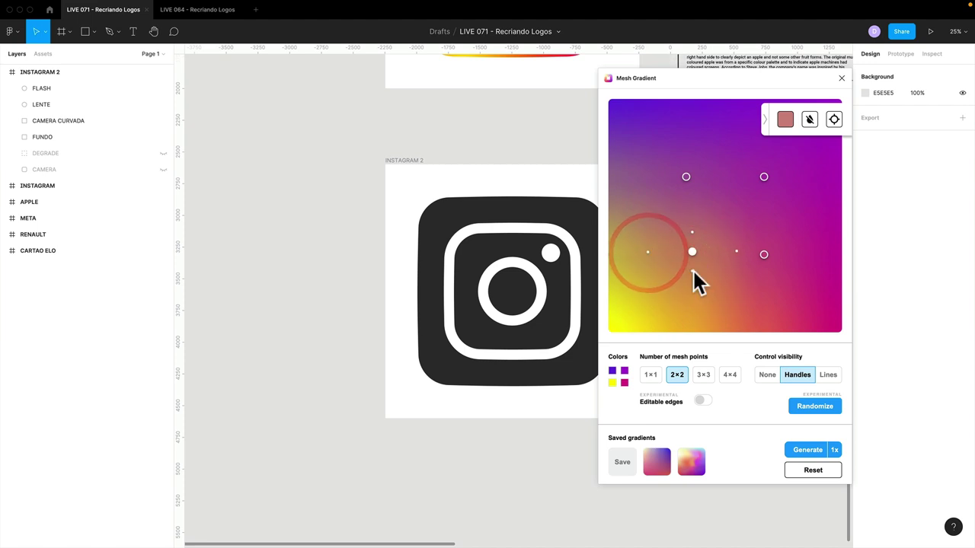
Drag the lower-left mesh point slightly right to reshape the gradient
click(692, 274)
click(692, 252)
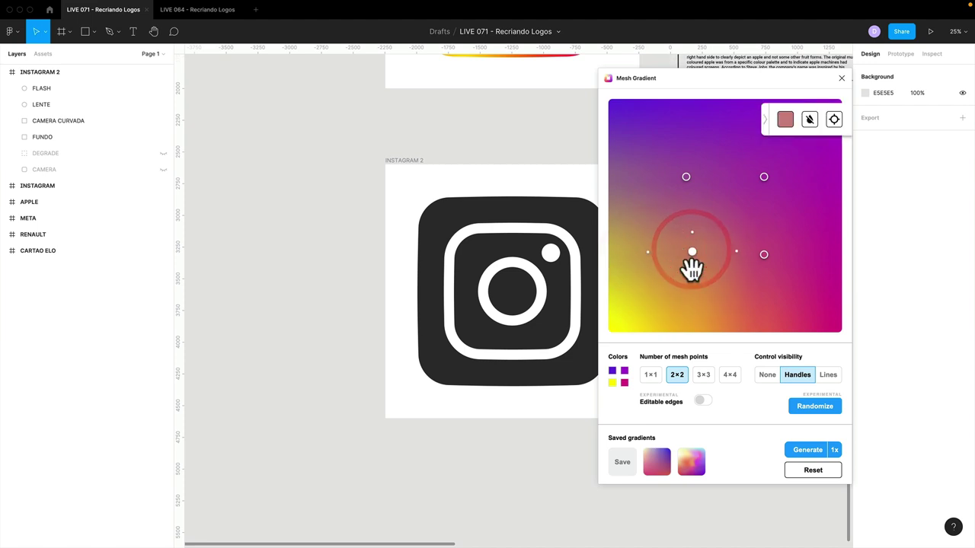
mouse_move(691, 252)
mouse_down()
mouse_move(739, 202)
mouse_move(693, 258)
mouse_up()
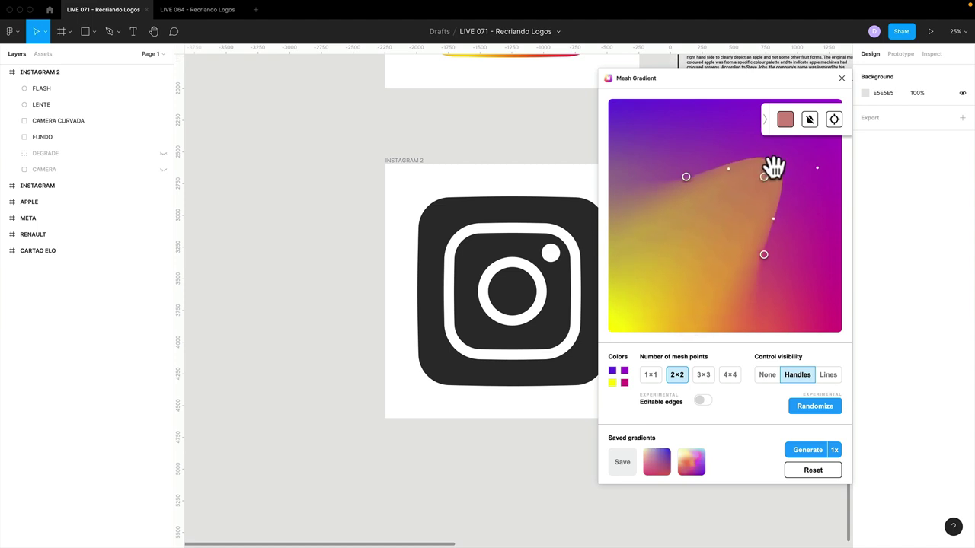
mouse_move(693, 258)
mouse_down()
mouse_move(722, 224)
mouse_move(620, 305)
mouse_move(699, 257)
mouse_up()
Warm the yellow swatch toward a golden orange
click(611, 382)
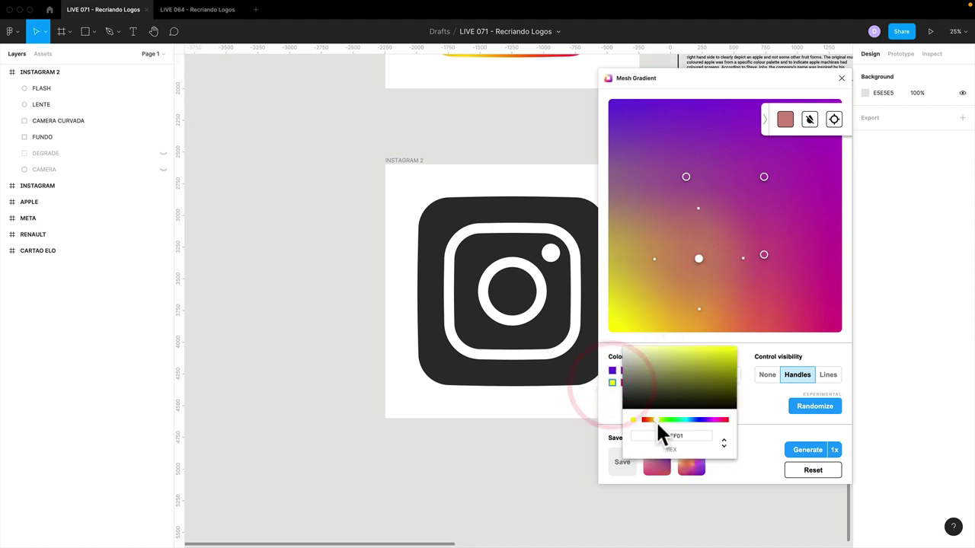
drag(655, 418, 653, 419)
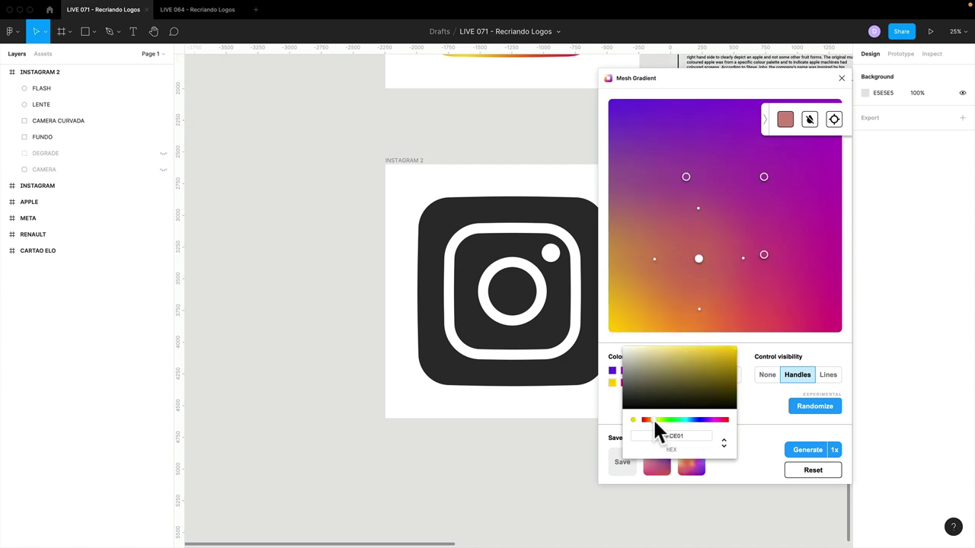
click(751, 410)
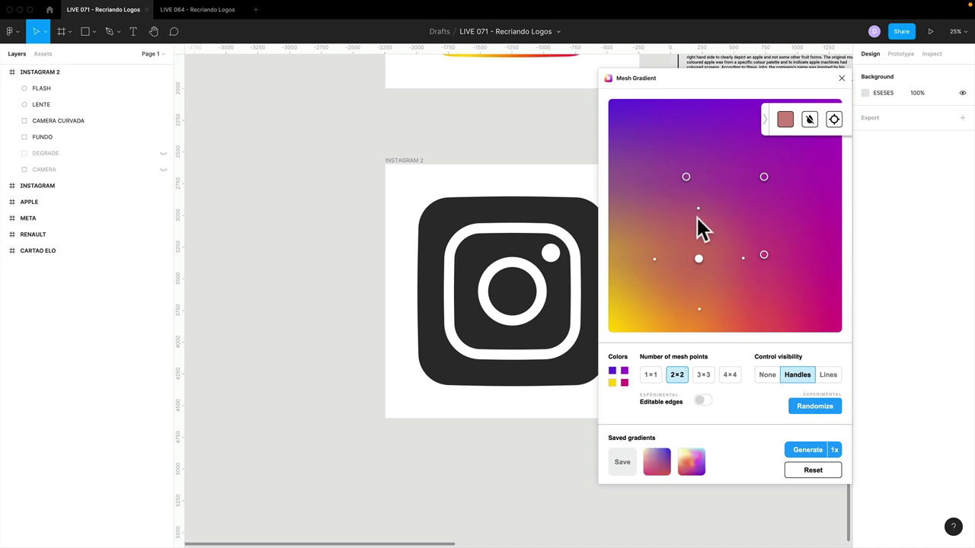
Show the mesh lines and reposition the central, bottom-right, top-right and top-left points
click(834, 381)
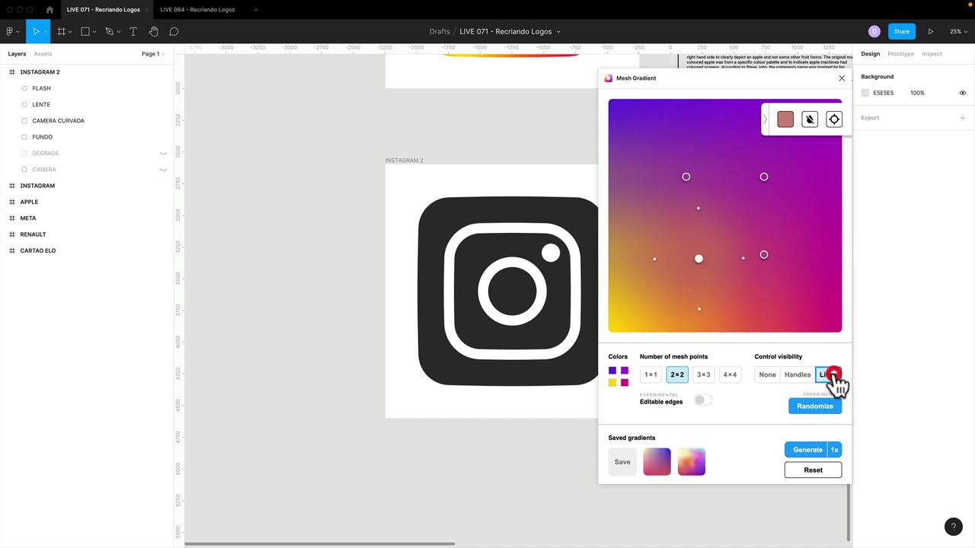
mouse_move(699, 258)
mouse_down()
mouse_move(675, 268)
mouse_move(686, 254)
mouse_up()
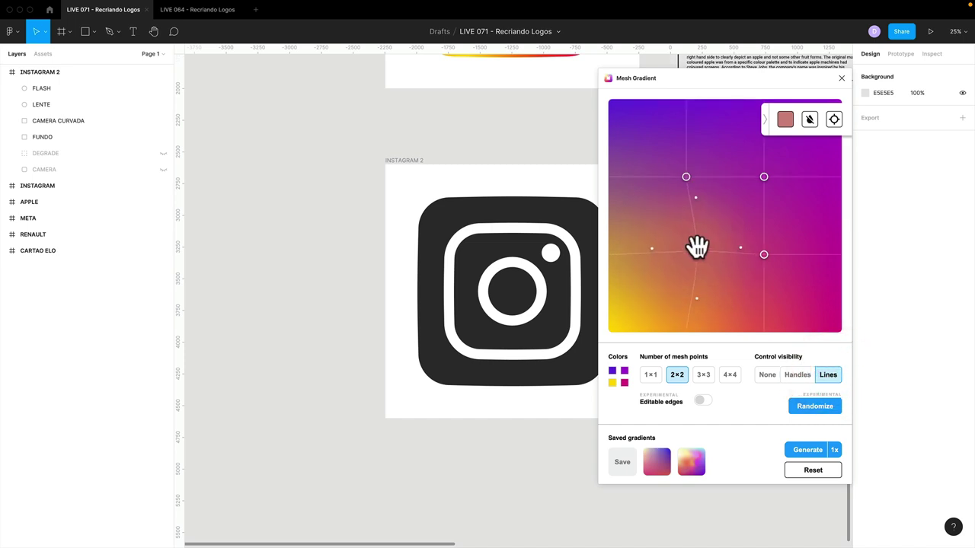
mouse_move(764, 255)
mouse_down()
mouse_move(784, 274)
mouse_move(777, 227)
mouse_up()
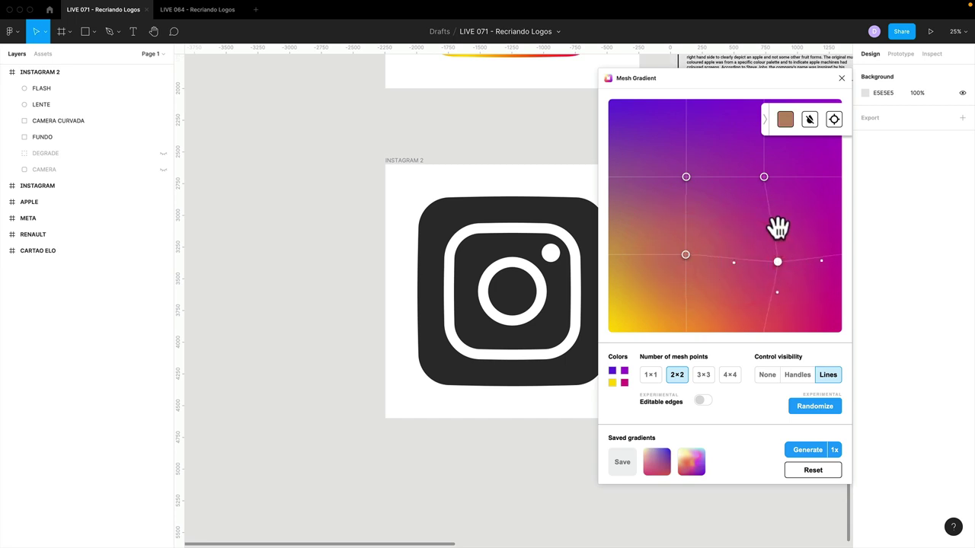
drag(764, 177, 792, 191)
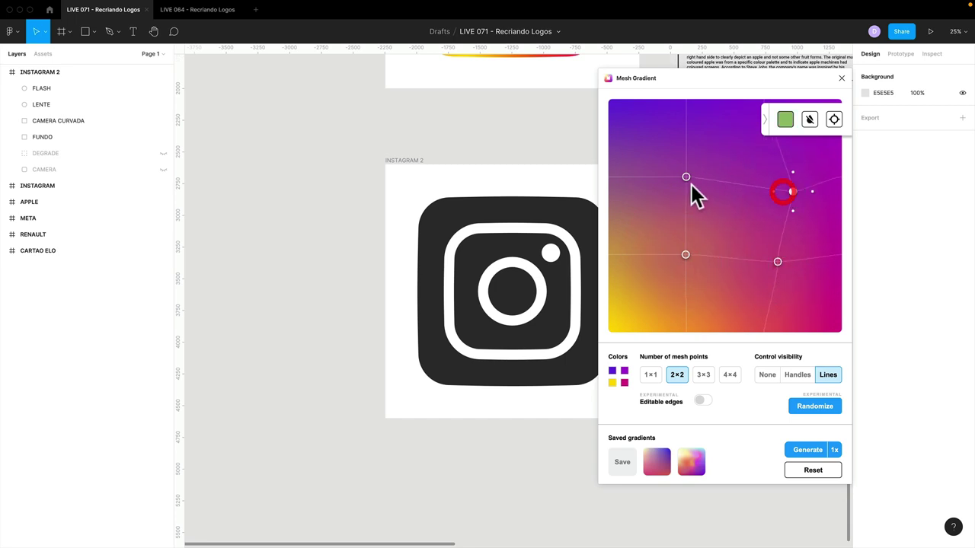
drag(685, 178, 690, 184)
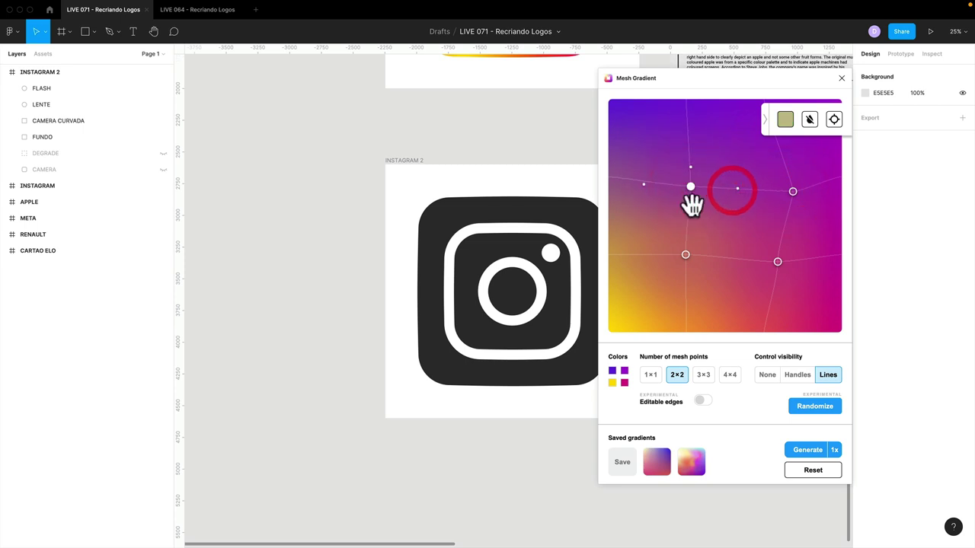
Lengthen the top-left mesh point's handles and nudge it right and down
click(690, 189)
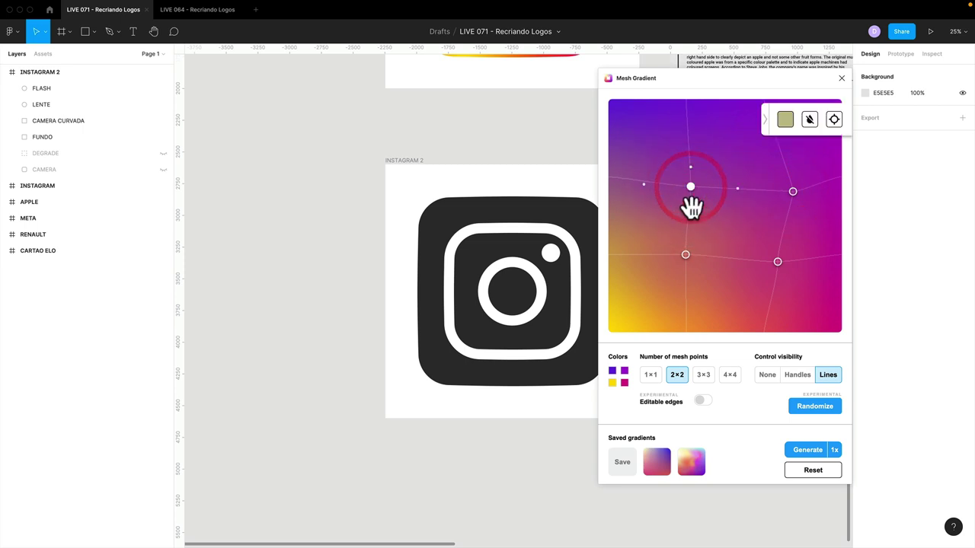
drag(691, 206, 691, 222)
drag(691, 187, 696, 189)
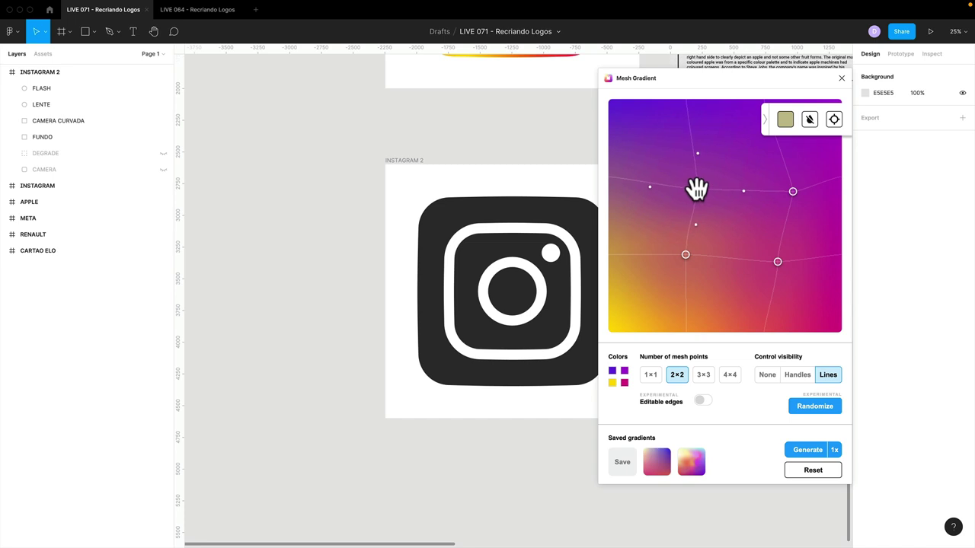
click(763, 403)
Generate the mesh gradient at 5x speed as a new rectangle and close the plugin
click(834, 387)
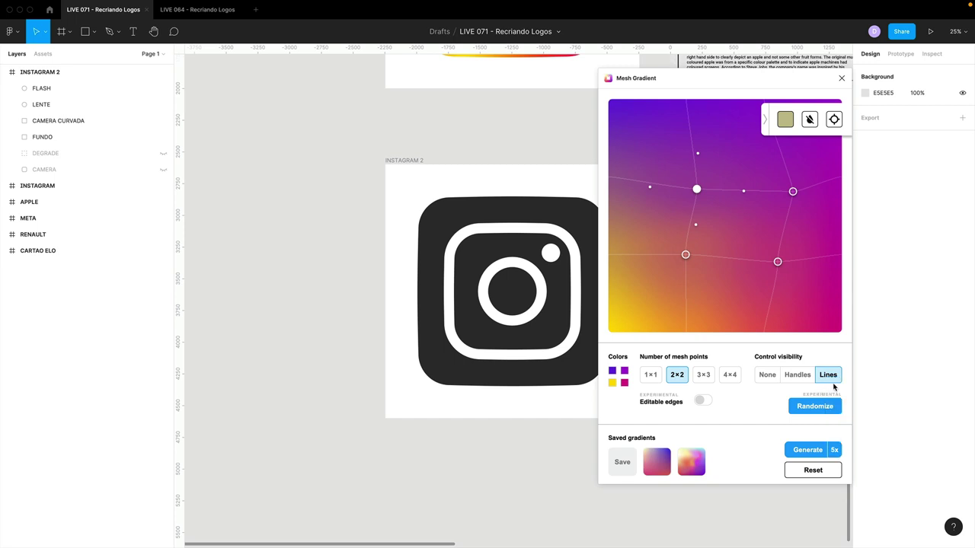
click(809, 450)
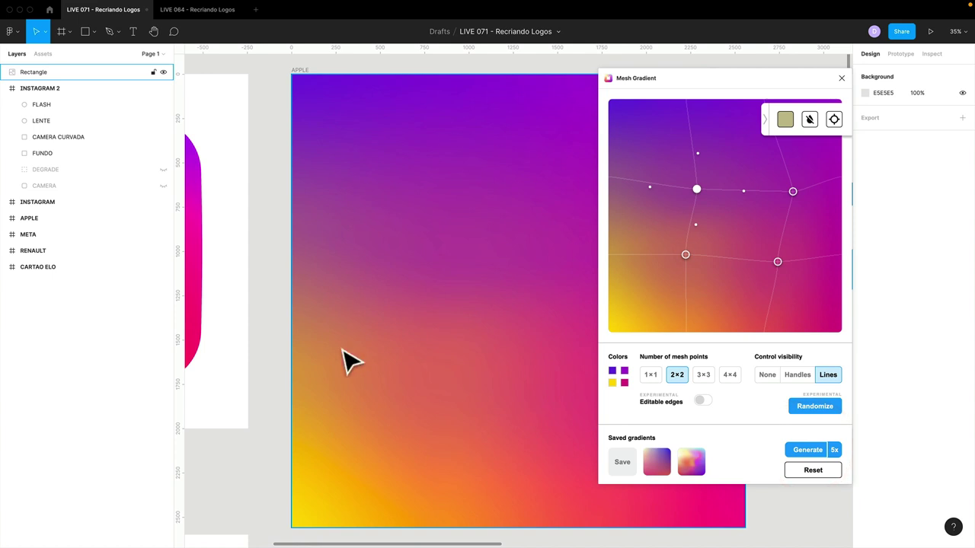
click(842, 78)
Move the gradient rectangle into the INSTAGRAM 2 frame and resize it to about 1580
click(41, 74)
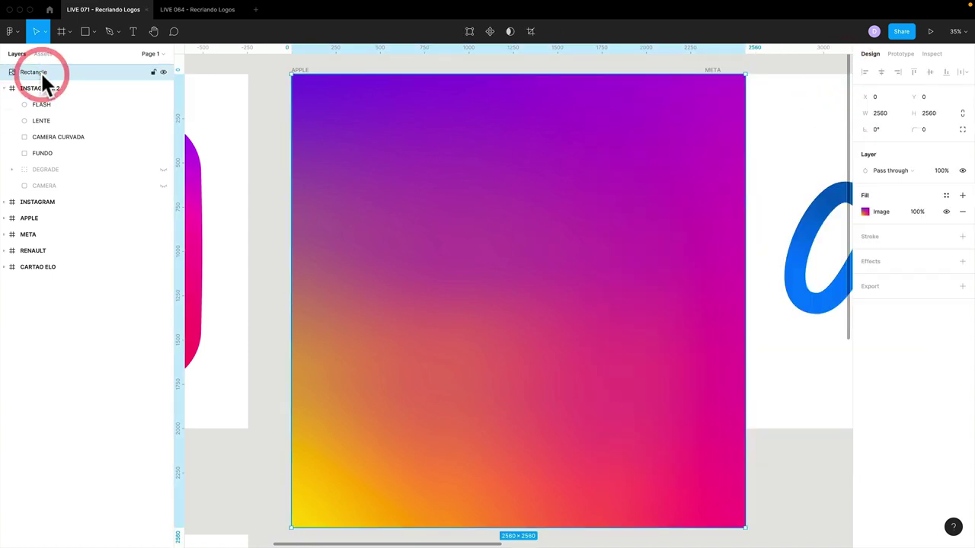
ctrl+scroll(420, 254, down, 5)
ctrl+scroll(518, 288, down, 2)
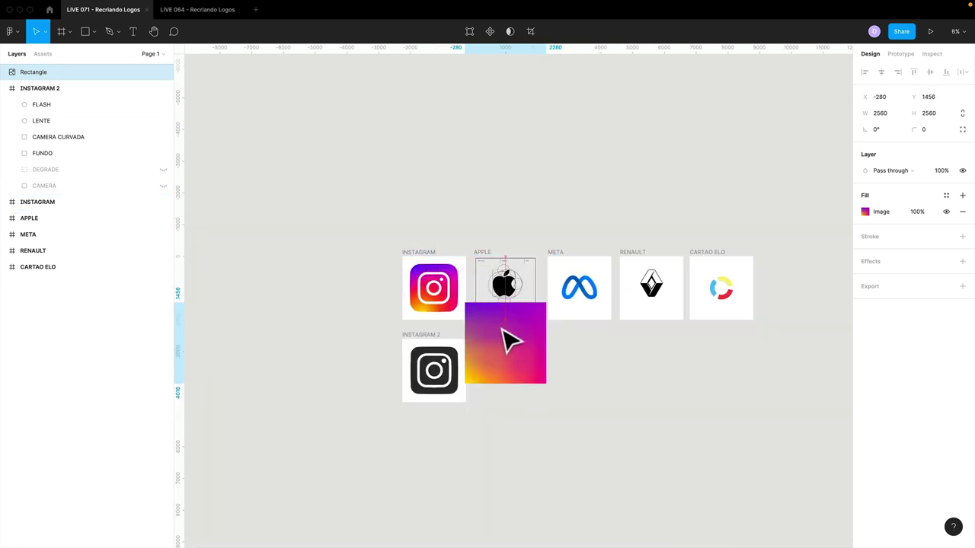
mouse_move(520, 289)
mouse_down()
mouse_move(512, 347)
mouse_move(579, 320)
mouse_up()
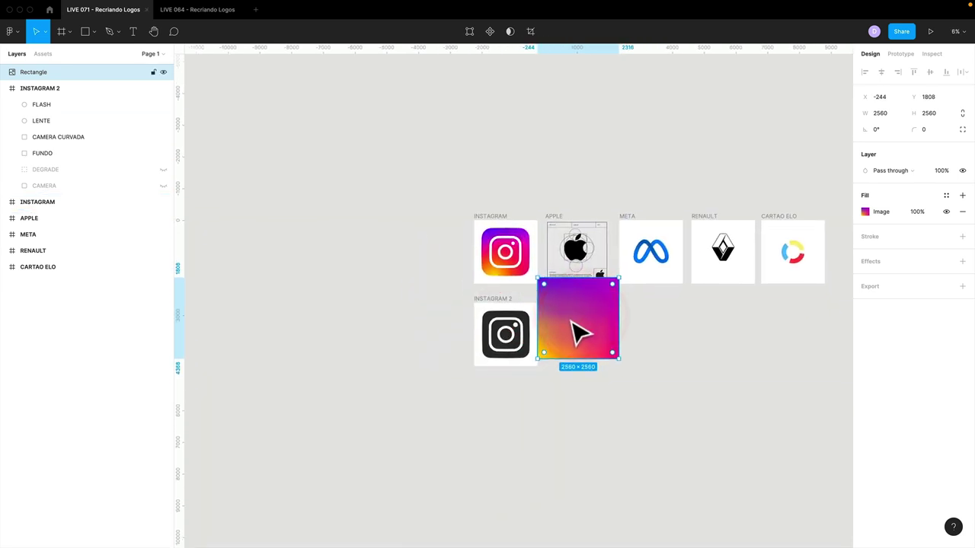
ctrl+scroll(578, 320, up, 3)
scroll(653, 343, down, 2)
scroll(648, 279, down, 1)
drag(627, 293, 516, 302)
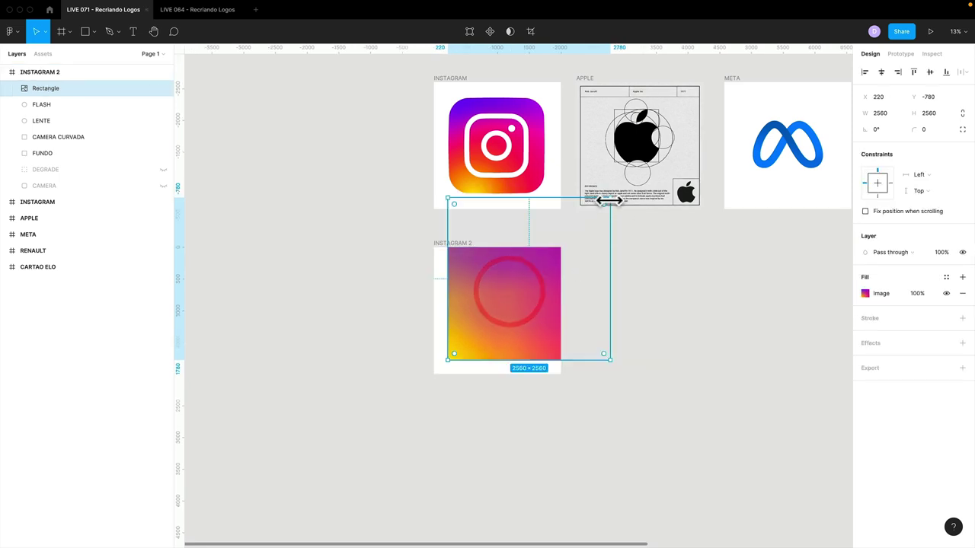
mouse_move(603, 203)
mouse_down()
mouse_move(541, 267)
mouse_move(550, 258)
mouse_up()
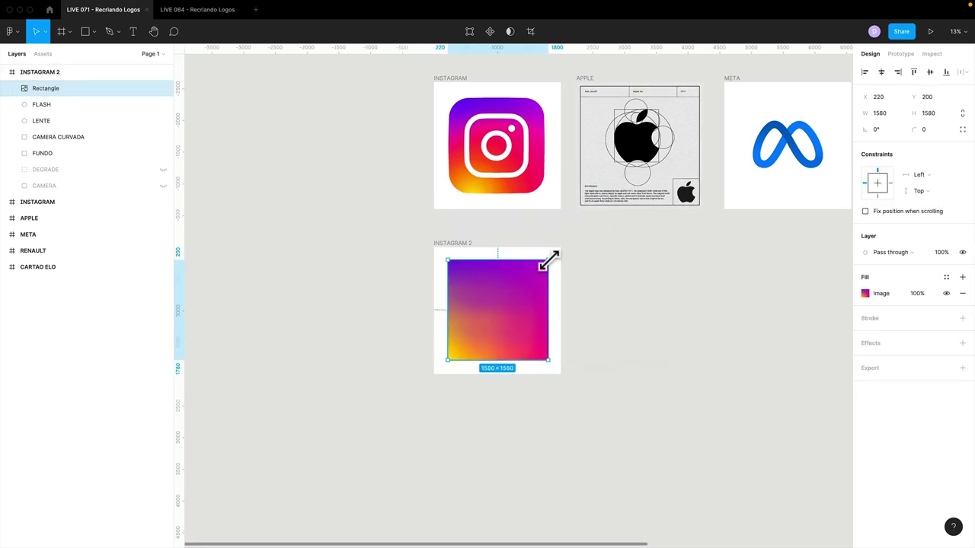
Rename the rectangle layer to MESH
ctrl+scroll(555, 289, up, 2)
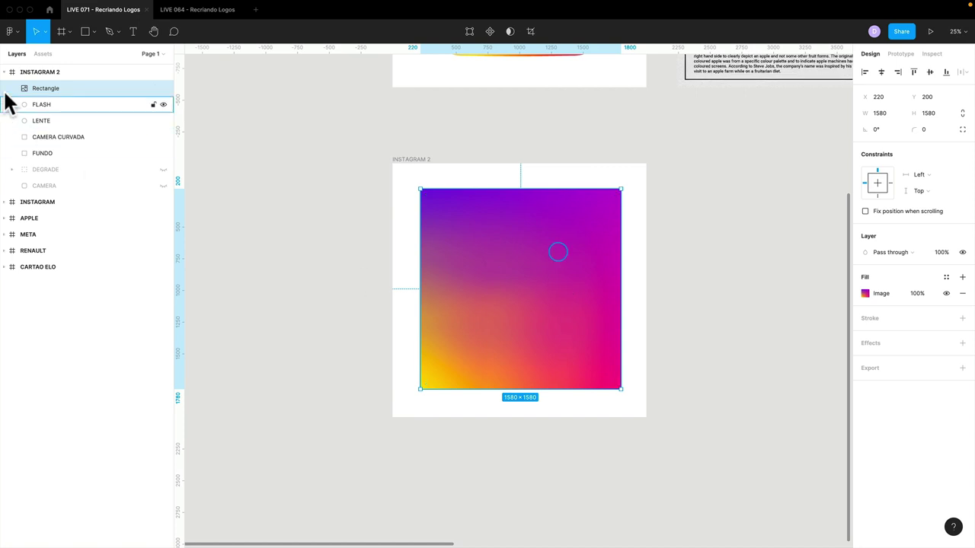
double_click(39, 86)
text(ME)
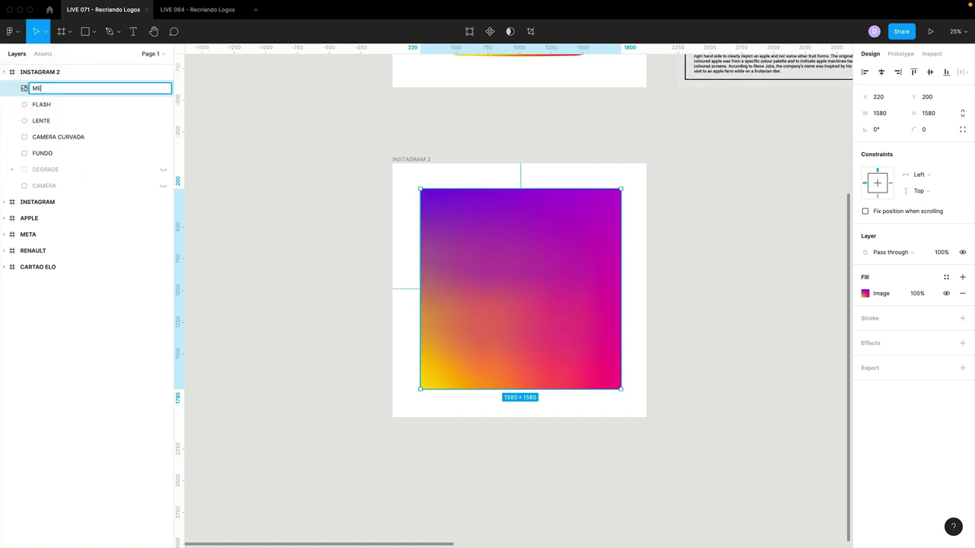
text(SH)
key(Return)
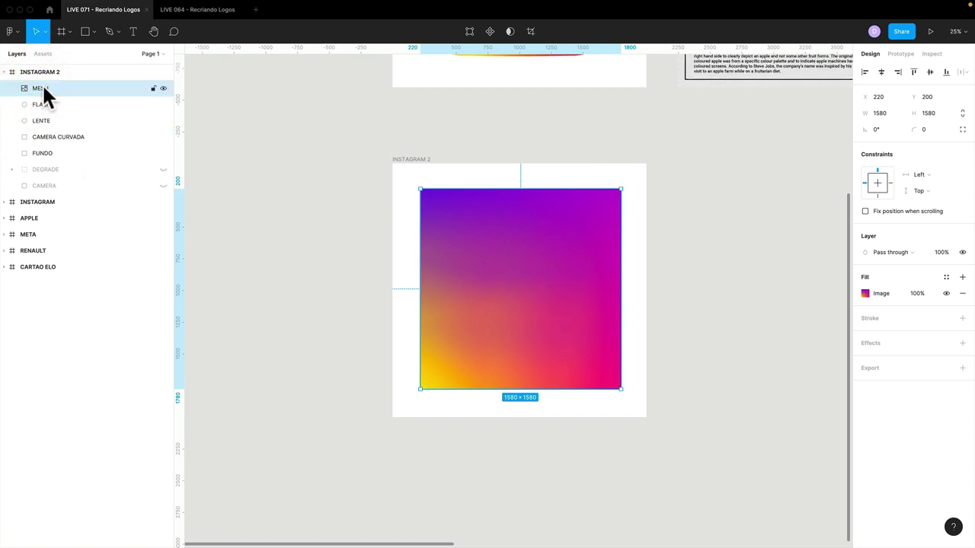
Place MESH just above FUNDO and use FUNDO as its mask
drag(43, 87, 35, 148)
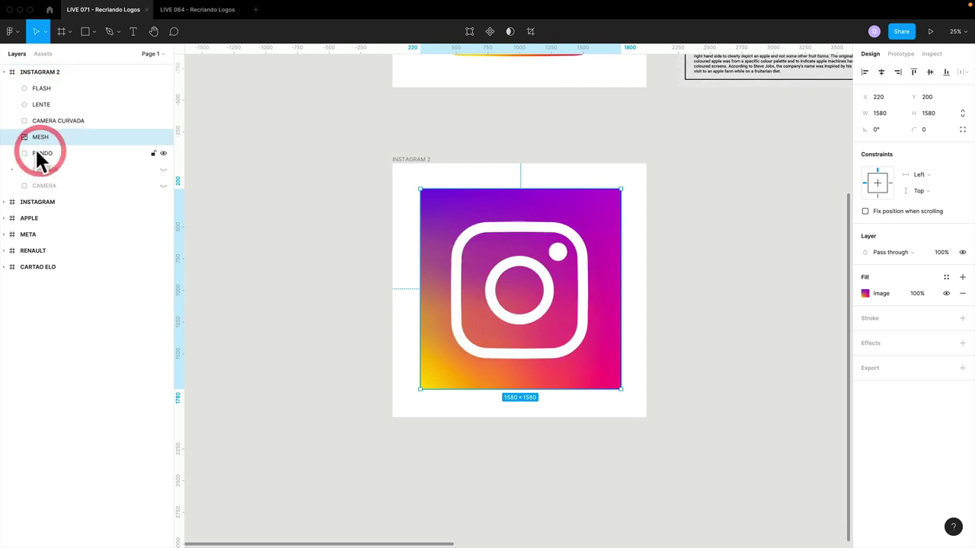
click(39, 149)
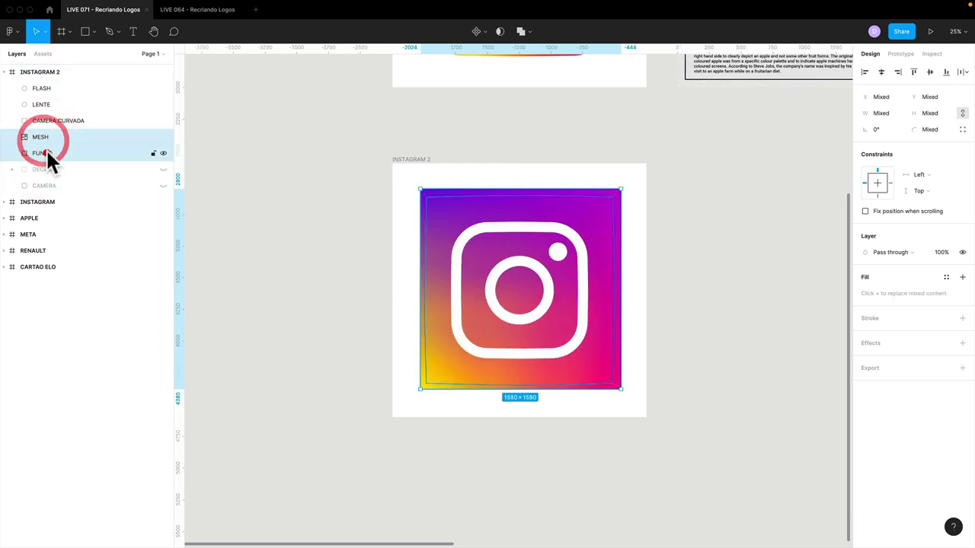
shift+click(40, 137)
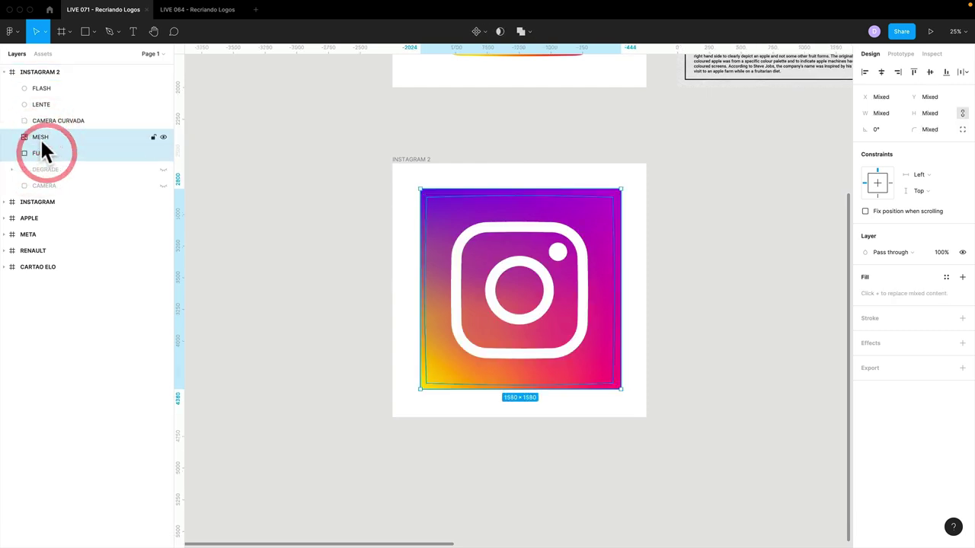
click(499, 32)
click(338, 310)
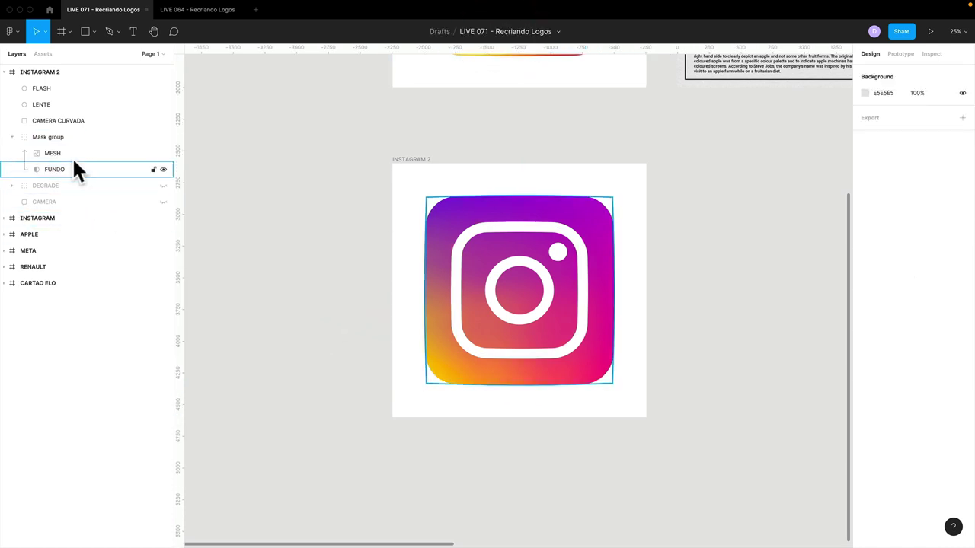
Compare the Mask group with the old DEGRADE version, leaving DEGRADE hidden and Mask group visible
click(56, 140)
click(12, 139)
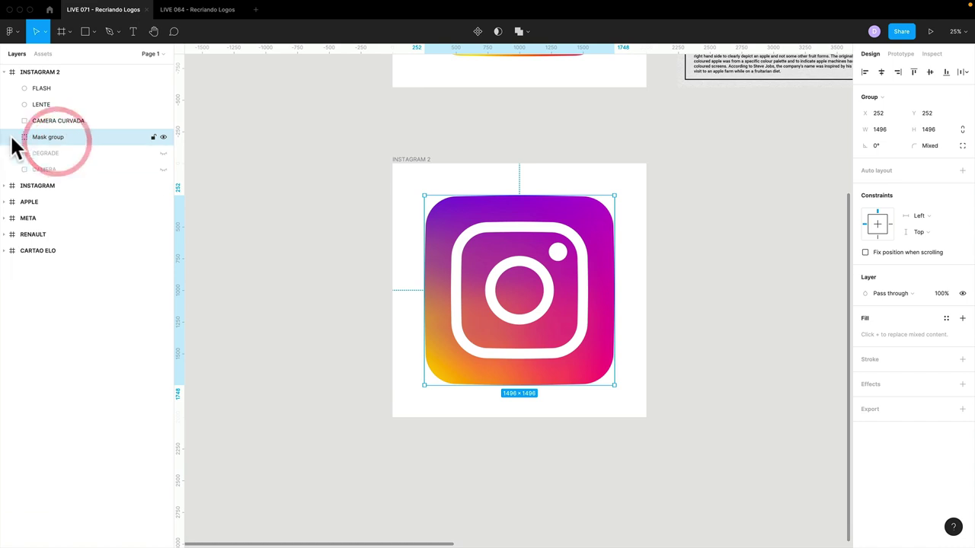
click(163, 137)
click(161, 154)
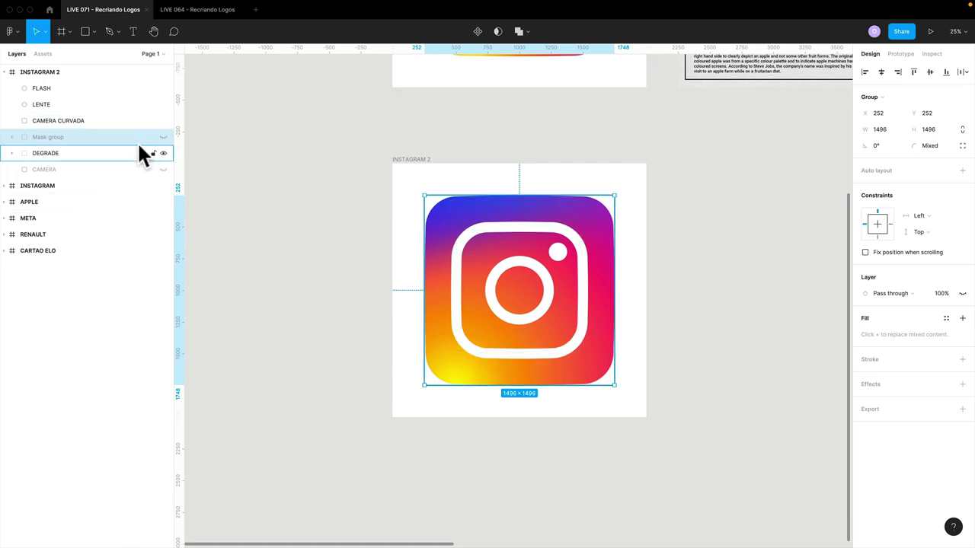
click(163, 153)
click(163, 137)
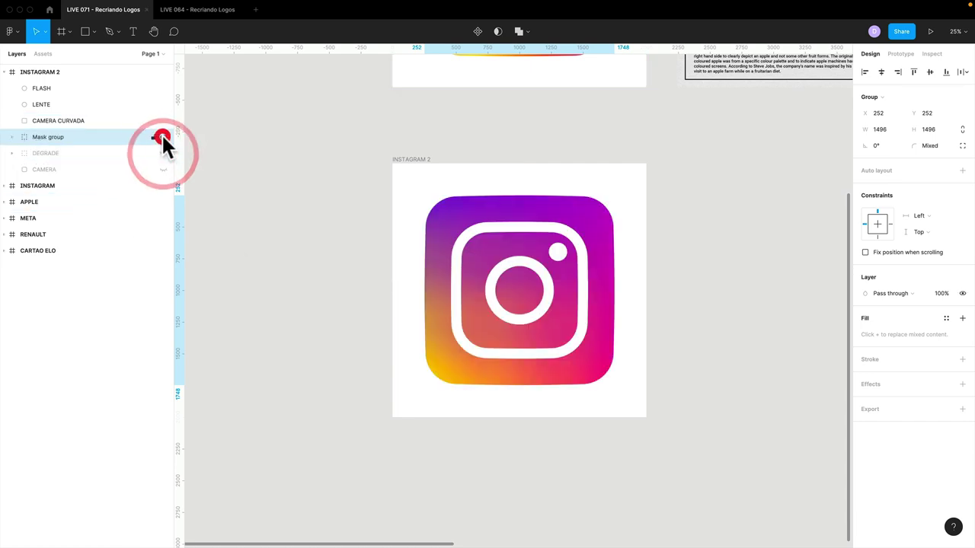
Rename the Mask group to MESH
double_click(58, 136)
text(ME)
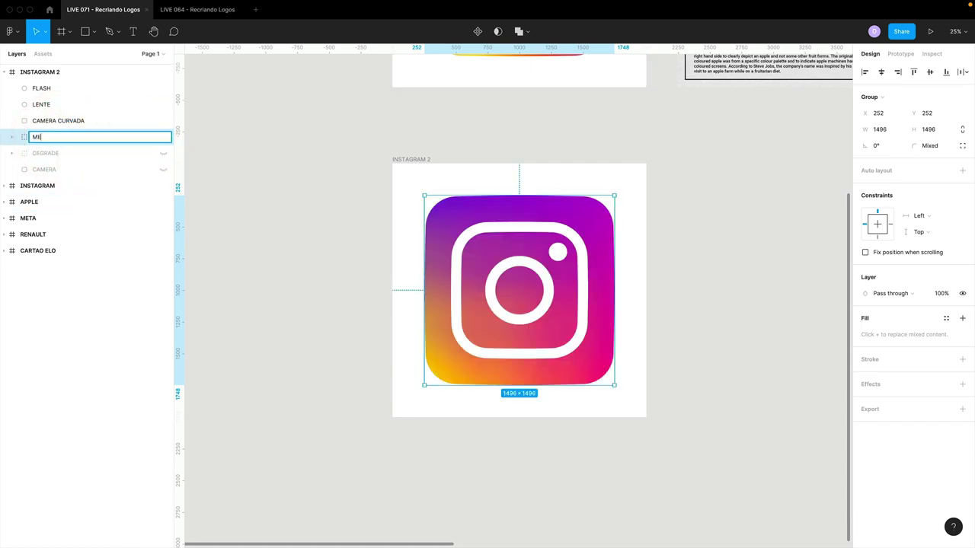
text(H)
key(Return)
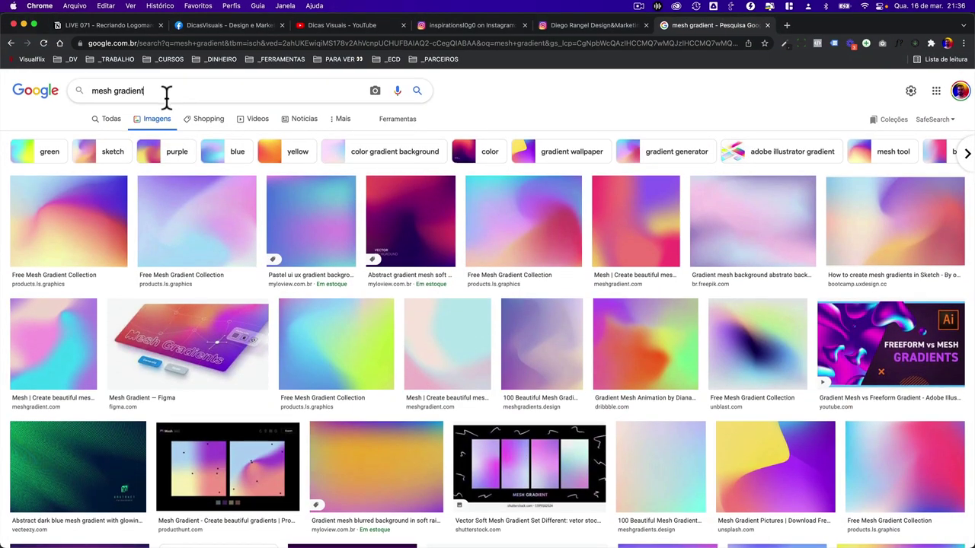
Search Google Images for 'mesh gradient logo' and preview the dribbble and GitHub gradient icons
click(166, 97)
text(logo)
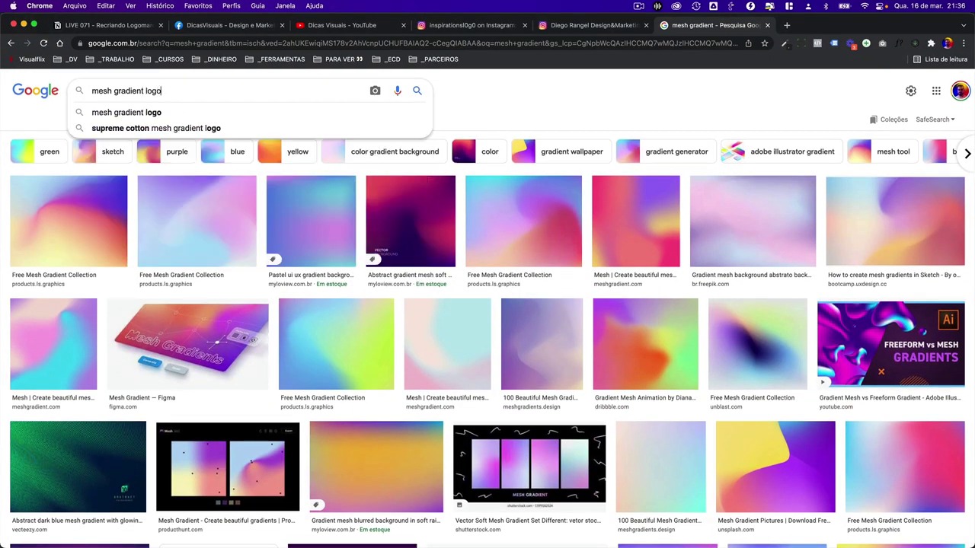
key(Return)
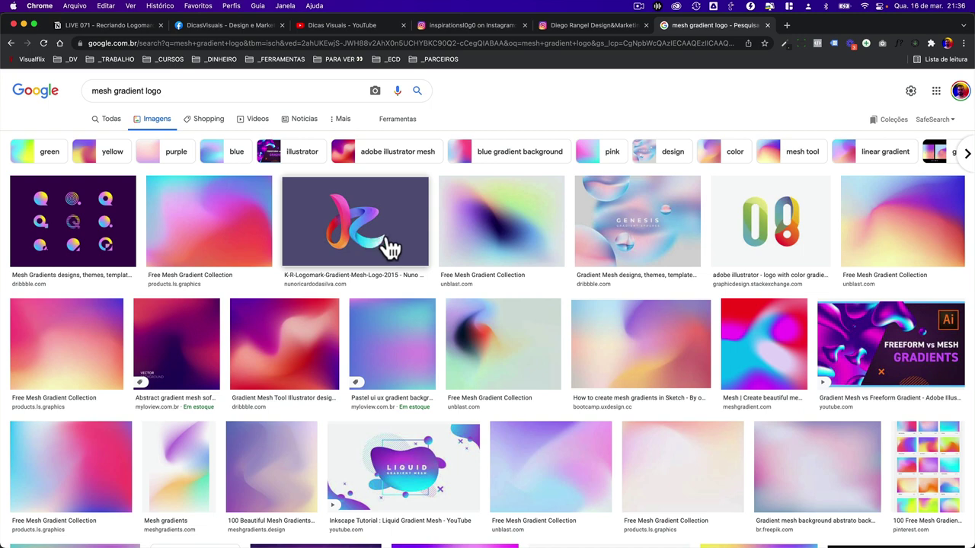
click(76, 233)
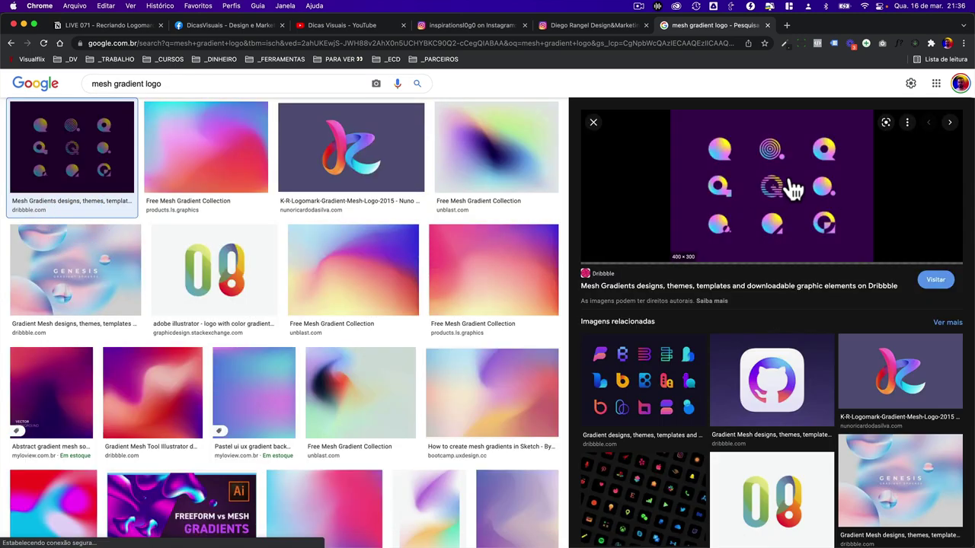
click(780, 390)
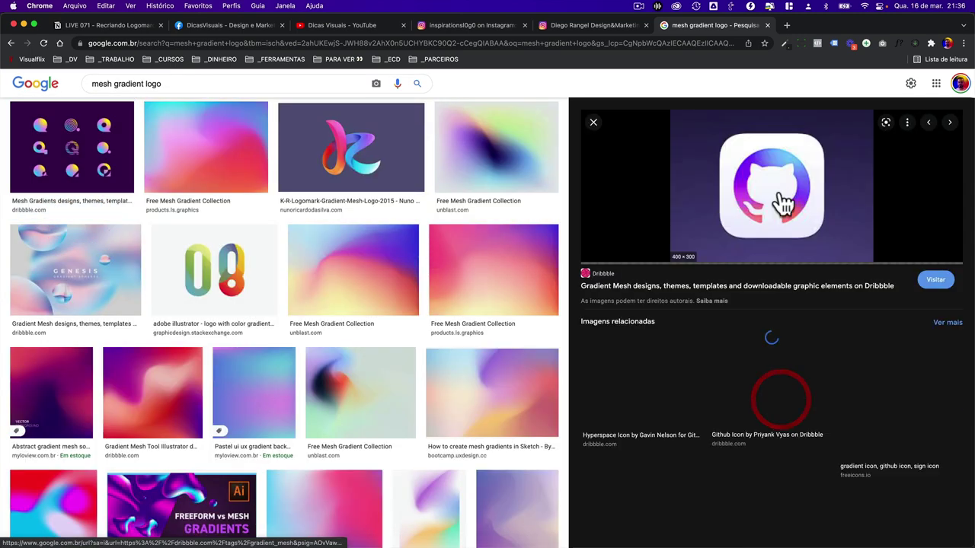
scroll(772, 251, down, 1)
click(910, 366)
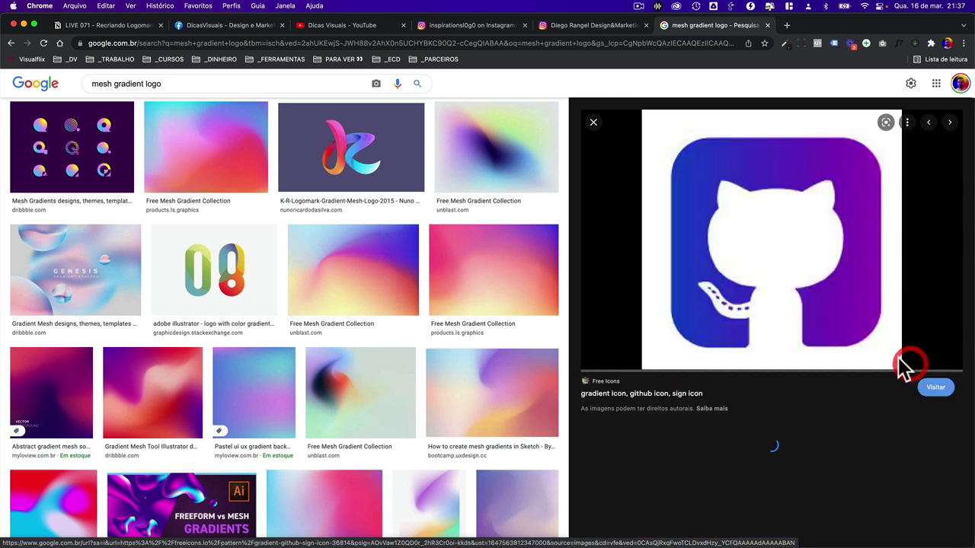
Scroll further, preview the Inkscape Liquid Gradient Mesh tutorial, and return to Figma
scroll(771, 280, down, 5)
scroll(766, 278, down, 5)
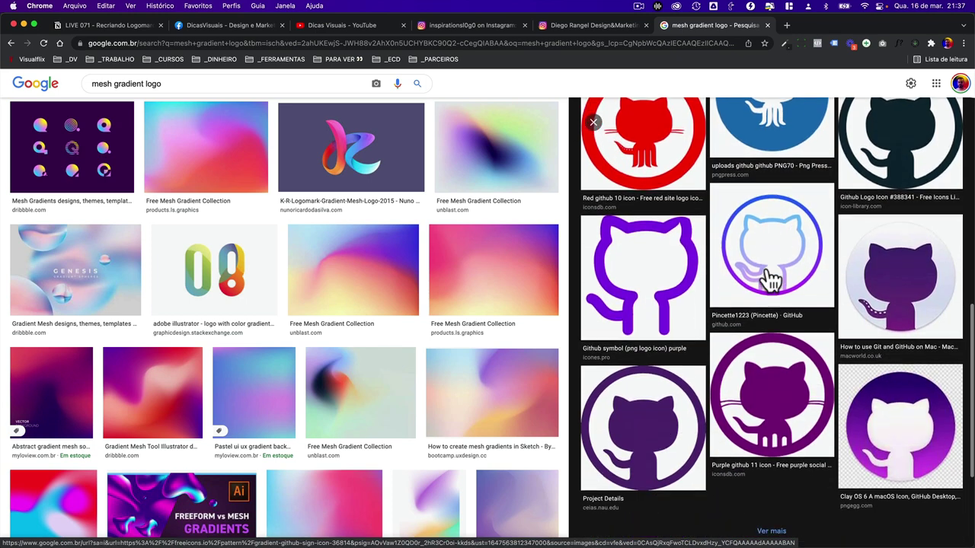
scroll(331, 374, down, 3)
scroll(330, 374, down, 3)
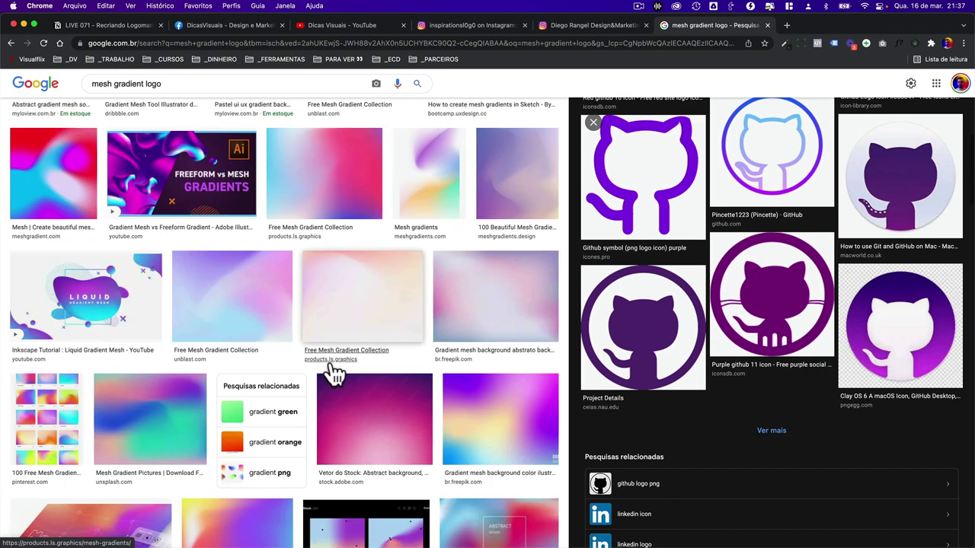
click(104, 240)
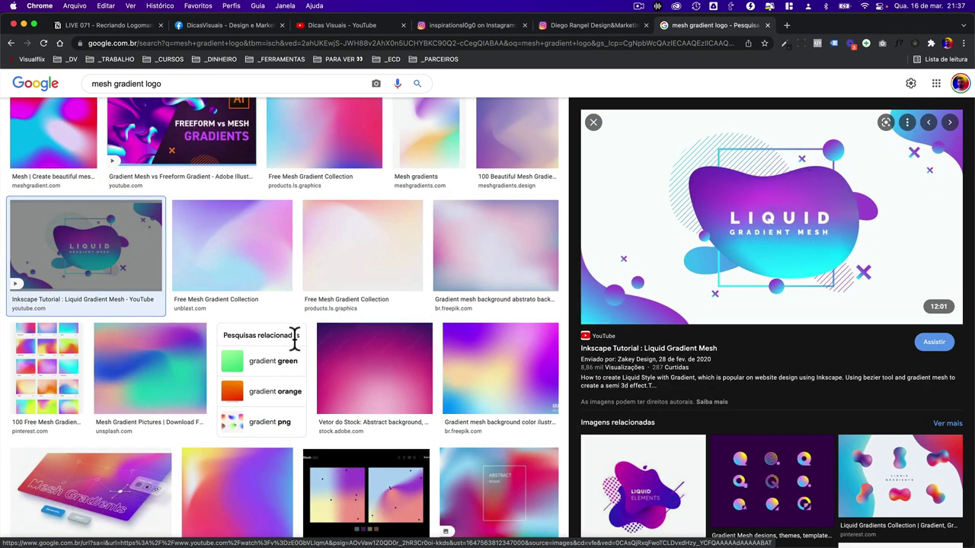
scroll(296, 344, down, 5)
scroll(297, 348, down, 3)
scroll(299, 350, down, 3)
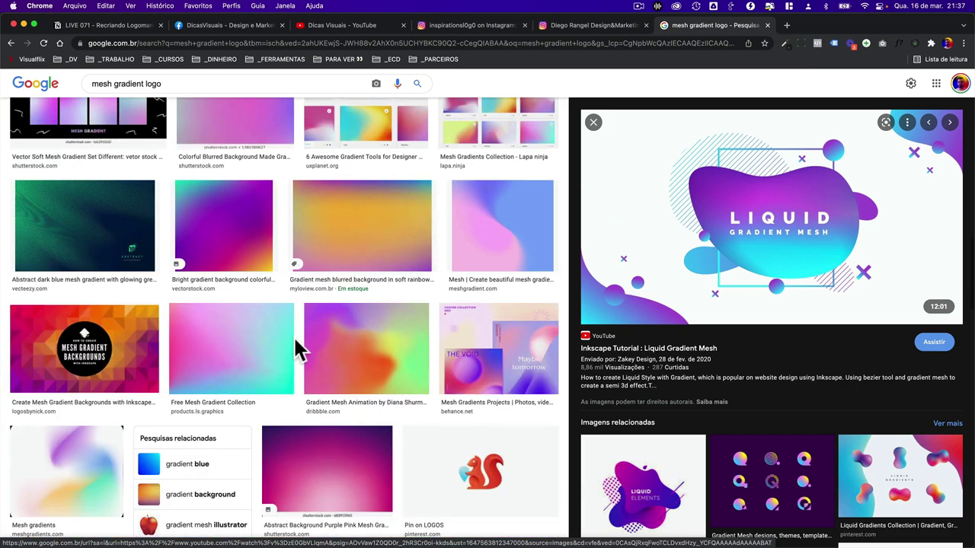
scroll(300, 351, down, 3)
scroll(295, 349, down, 3)
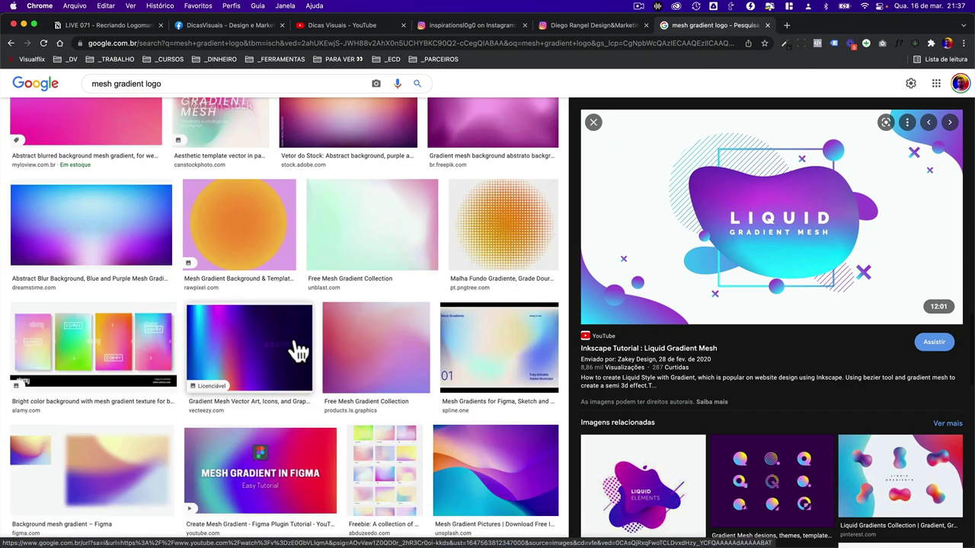
scroll(296, 348, up, 2)
key(super+Tab)
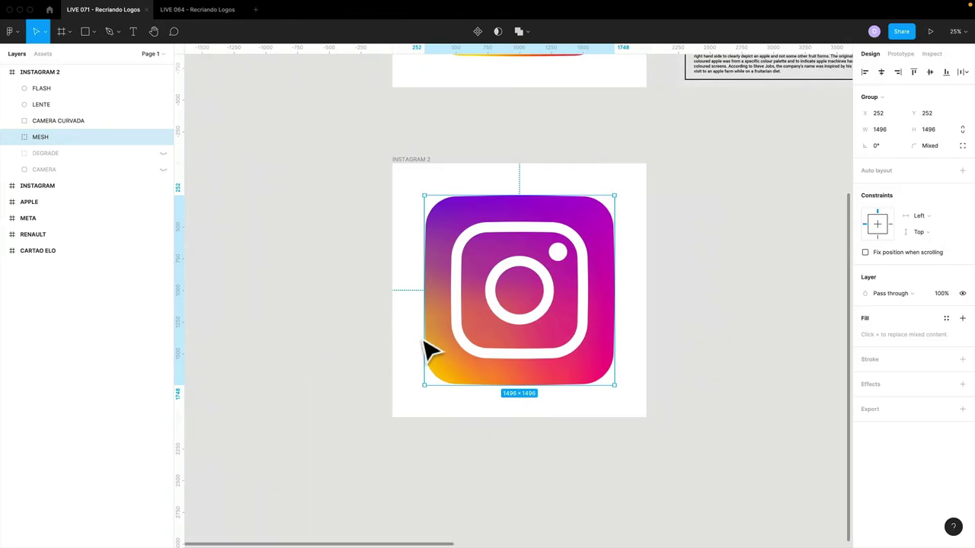
Expand the MESH group and nudge its inner MESH image up and left
click(378, 347)
click(61, 137)
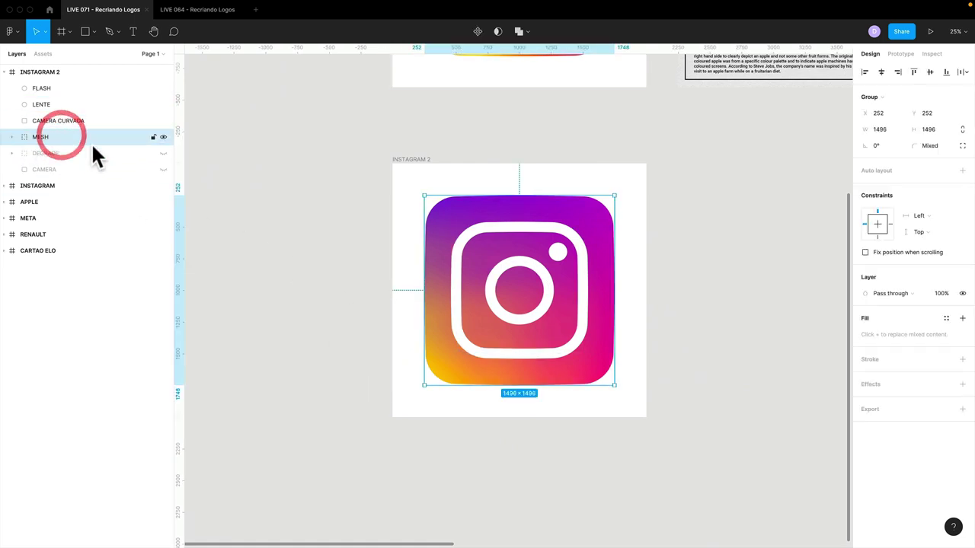
click(12, 137)
click(51, 154)
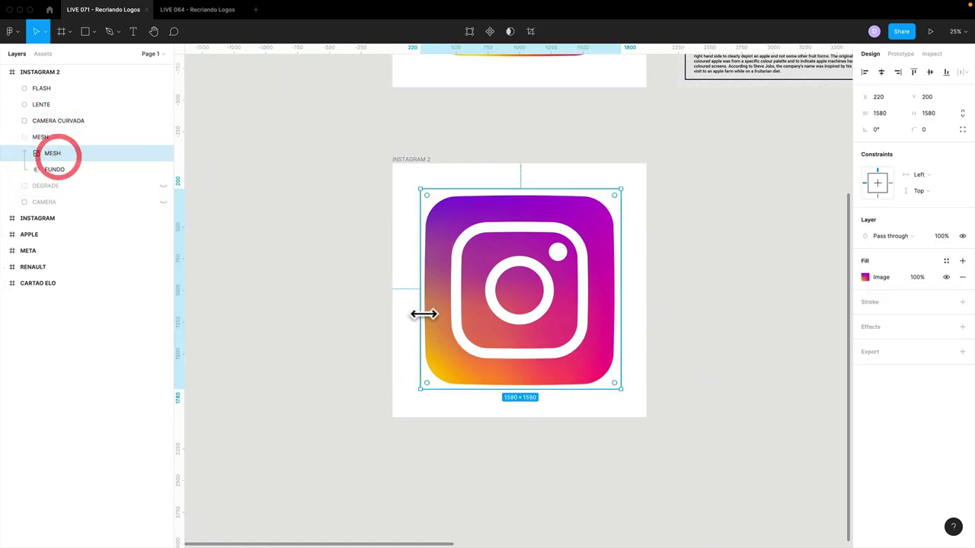
drag(461, 335, 435, 300)
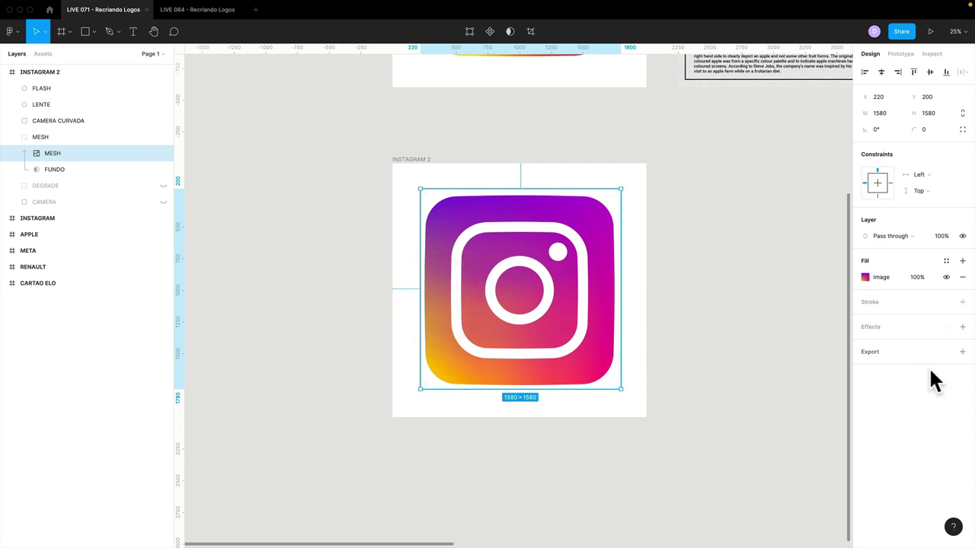
Give the MESH image a 100 layer blur and enlarge it to 1900
click(962, 327)
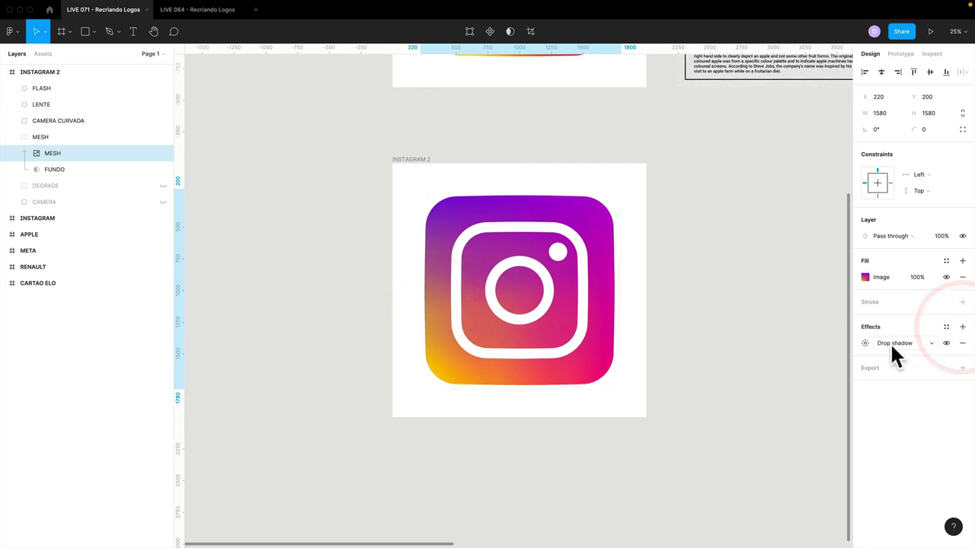
click(896, 344)
click(900, 355)
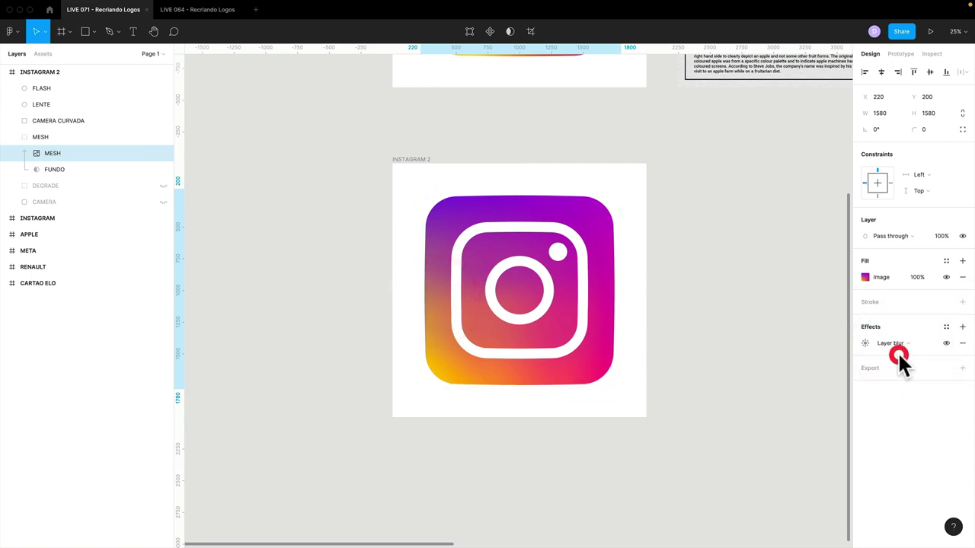
click(867, 343)
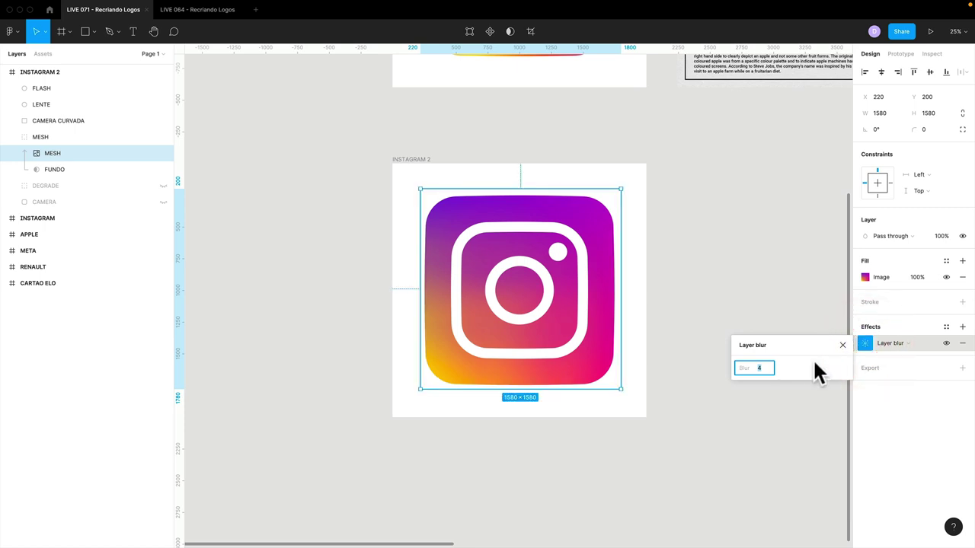
text(100)
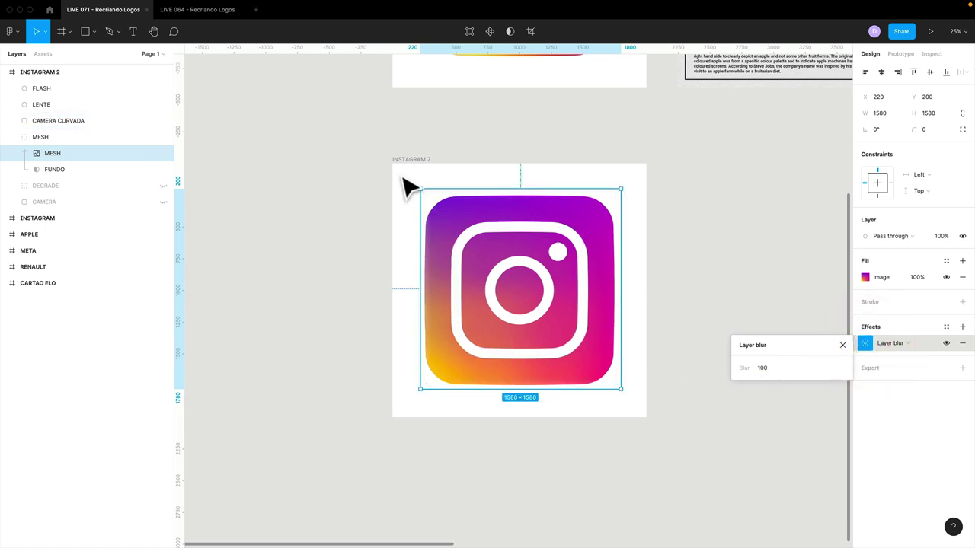
mouse_move(420, 188)
mouse_down()
mouse_move(398, 170)
mouse_move(413, 183)
mouse_up()
click(744, 305)
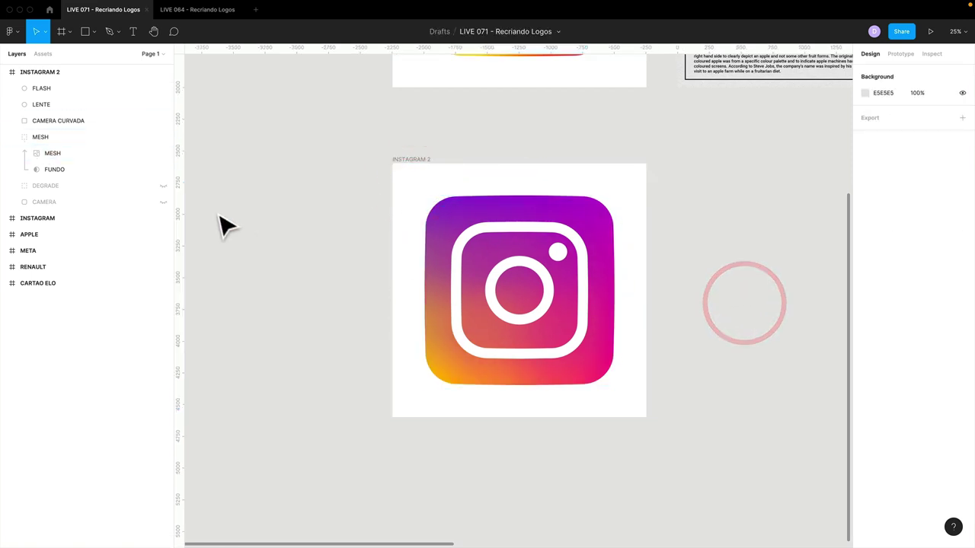
click(67, 137)
click(13, 137)
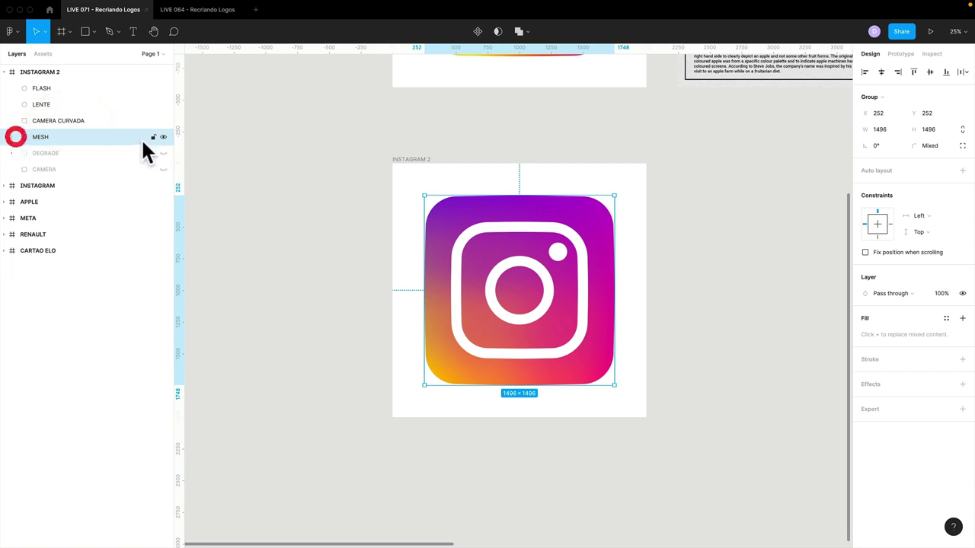
click(163, 137)
click(162, 153)
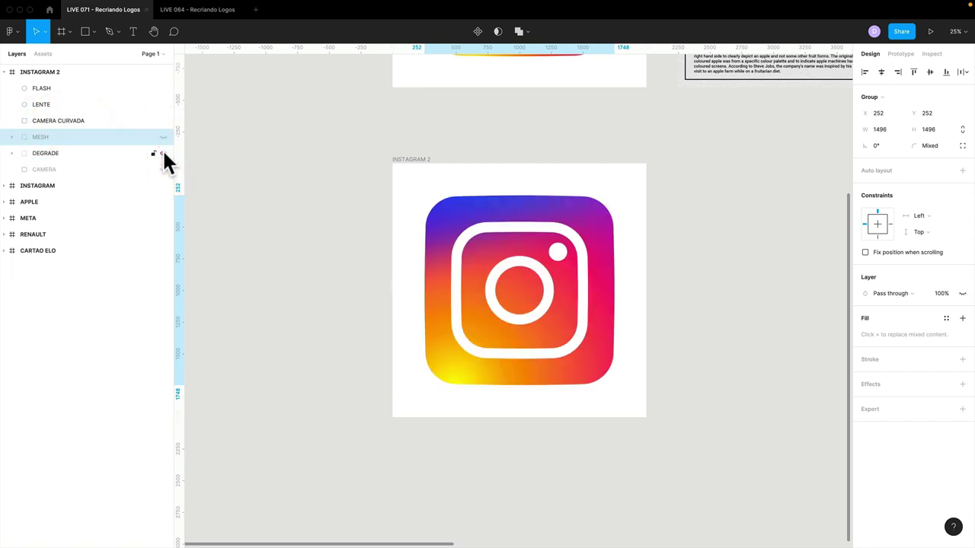
click(162, 153)
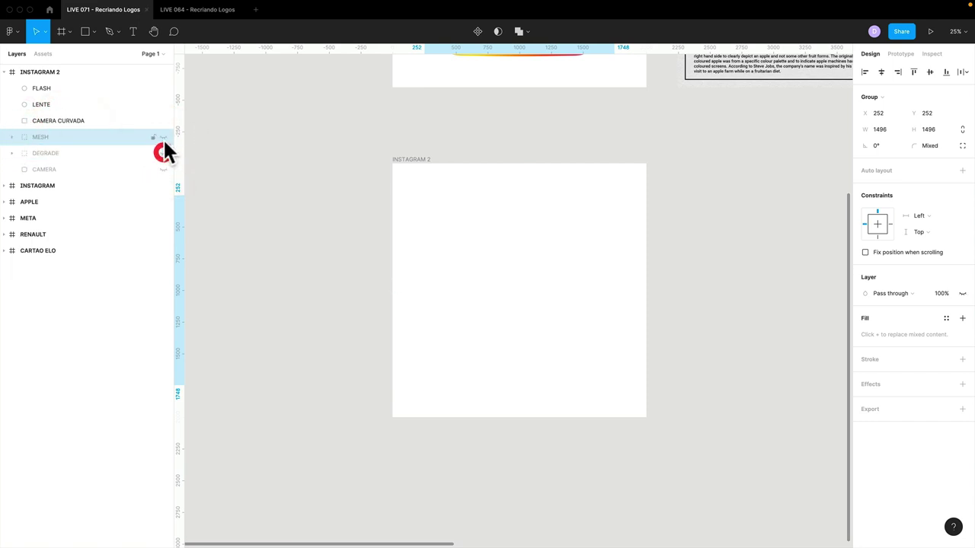
click(163, 137)
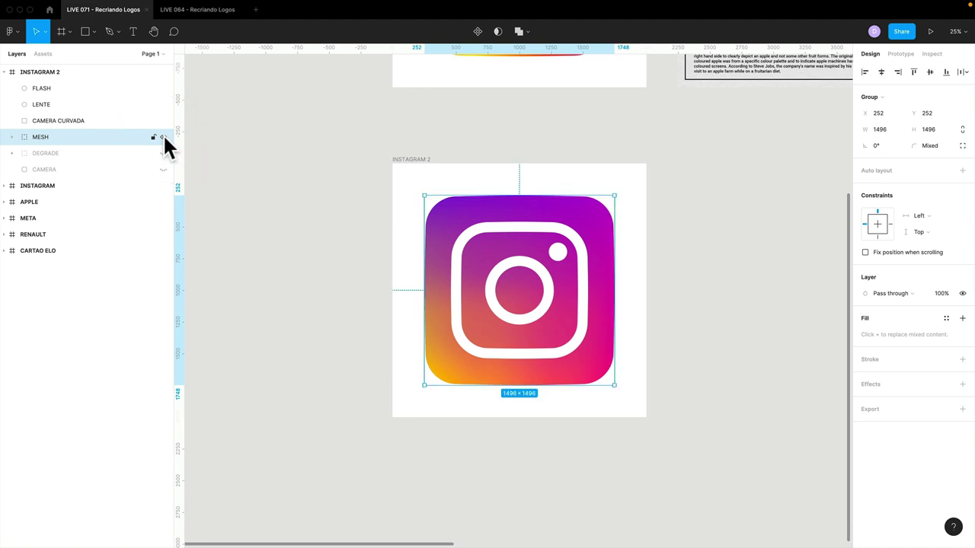
click(354, 259)
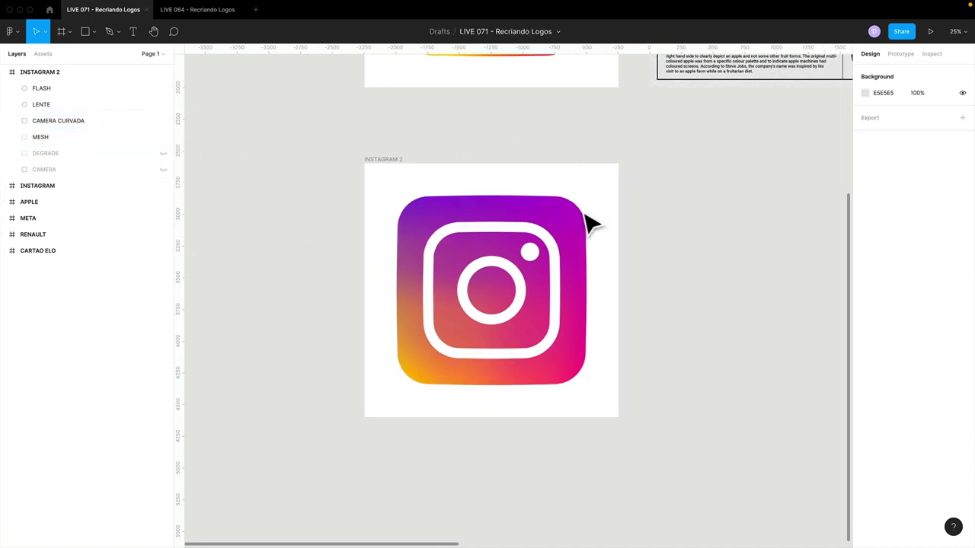
Pan to the Apple logo card and select its Union shape
scroll(587, 218, right, 5)
scroll(587, 218, up, 1)
scroll(588, 218, up, 5)
scroll(588, 218, right, 1)
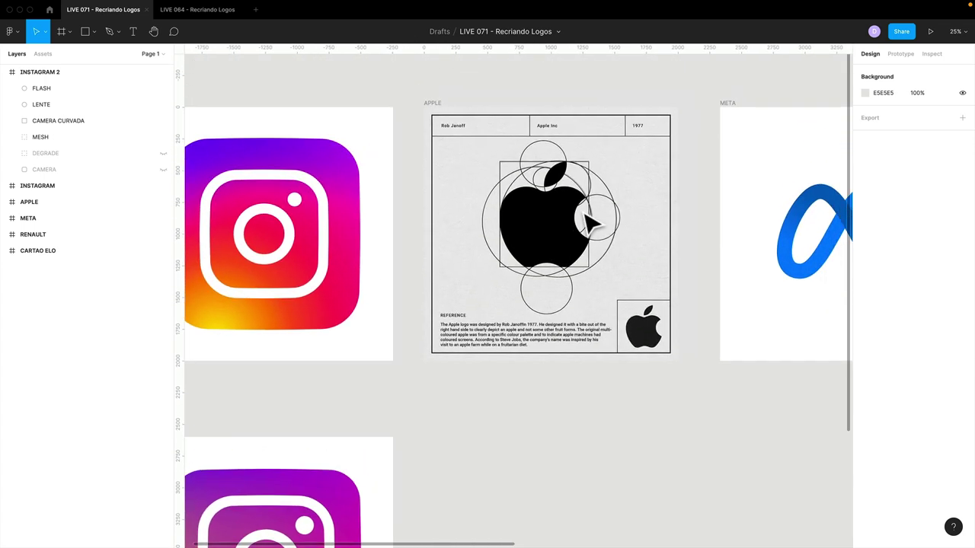
scroll(590, 223, up, 1)
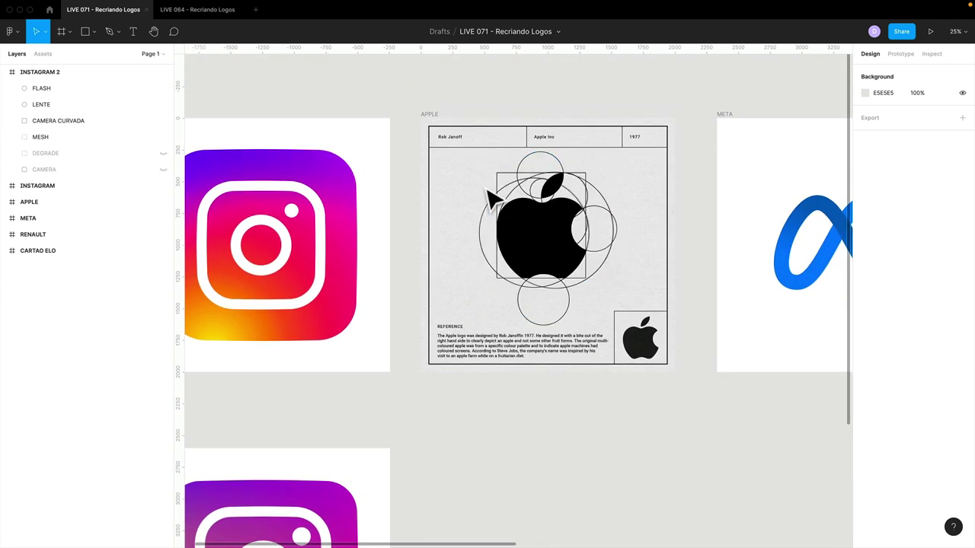
click(554, 223)
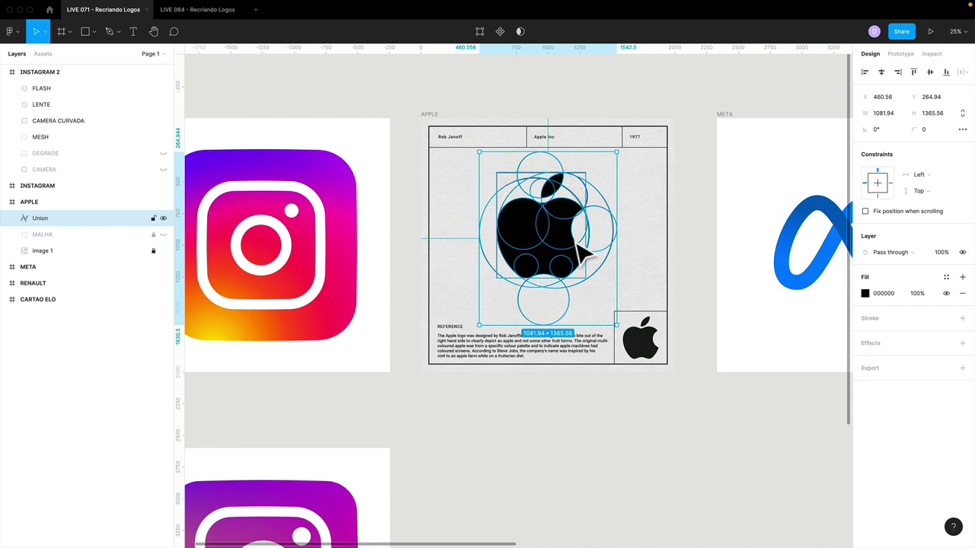
Select the whole APPLE frame, then select the search query in Chrome
scroll(450, 349, down, 3)
scroll(450, 347, up, 1)
scroll(448, 343, up, 1)
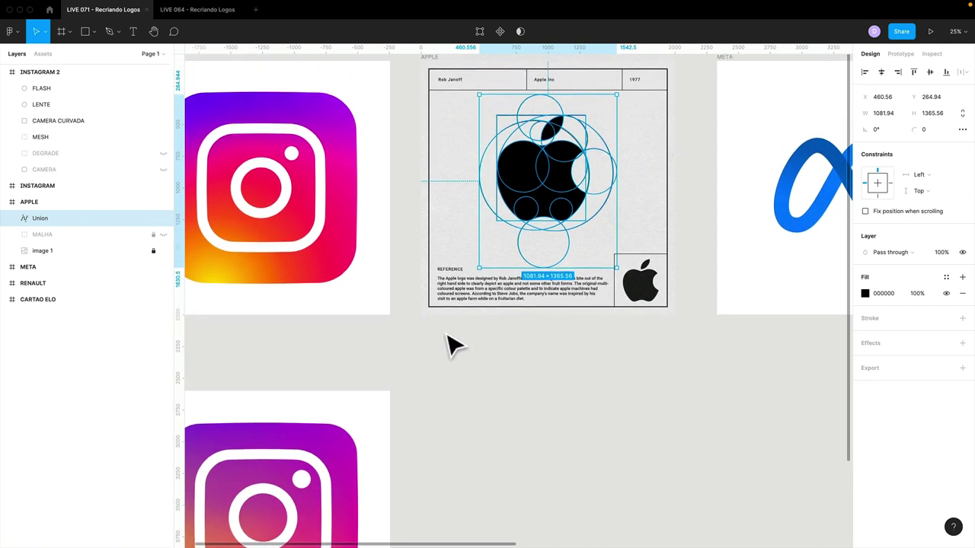
scroll(450, 304, up, 2)
click(433, 153)
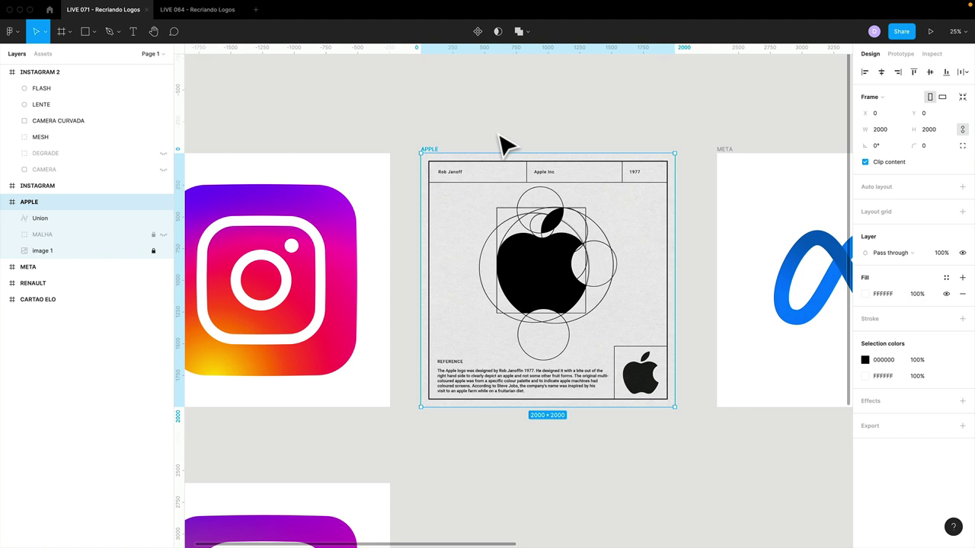
key(ctrl+Left)
triple_click(177, 84)
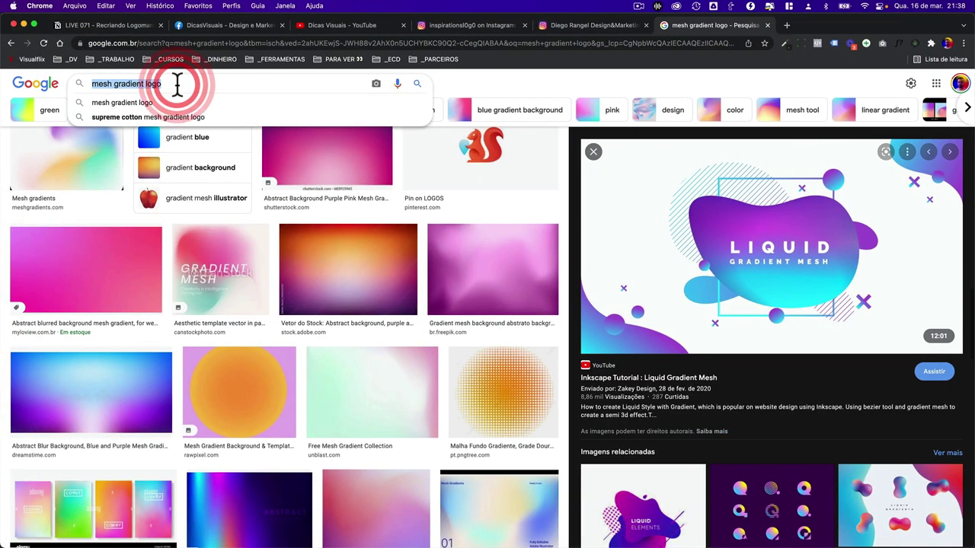
Search Google Images for 'grid design' in place of the mesh gradient logo search
text(grid desi)
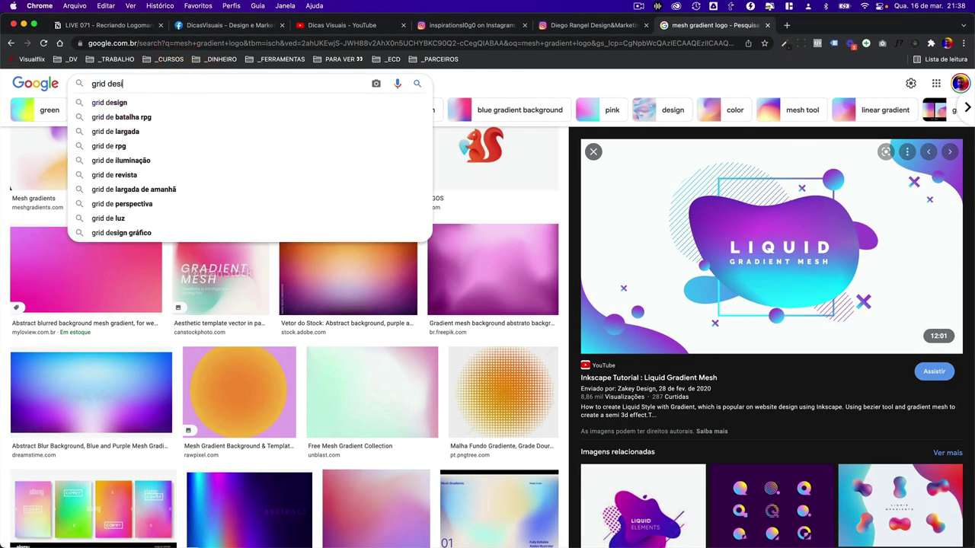
text(gn)
key(Return)
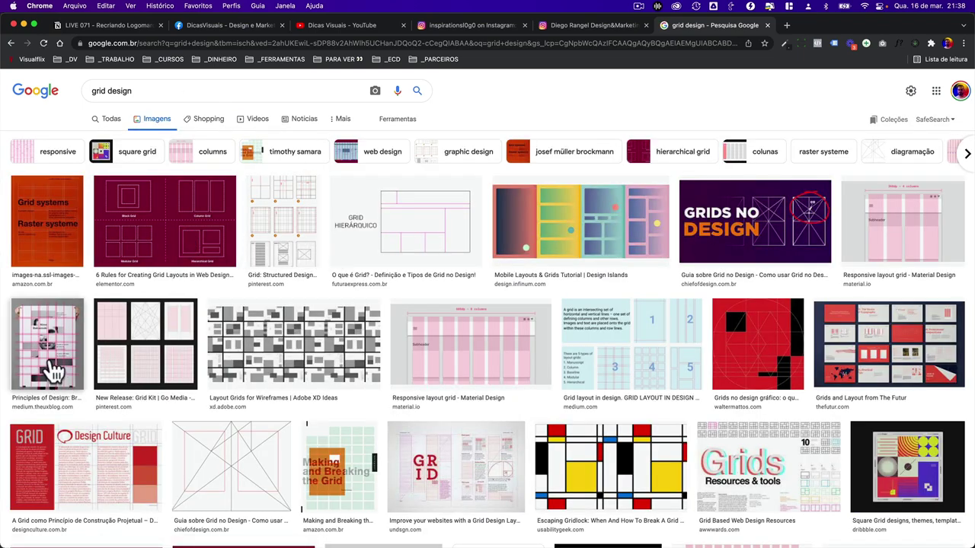
click(355, 28)
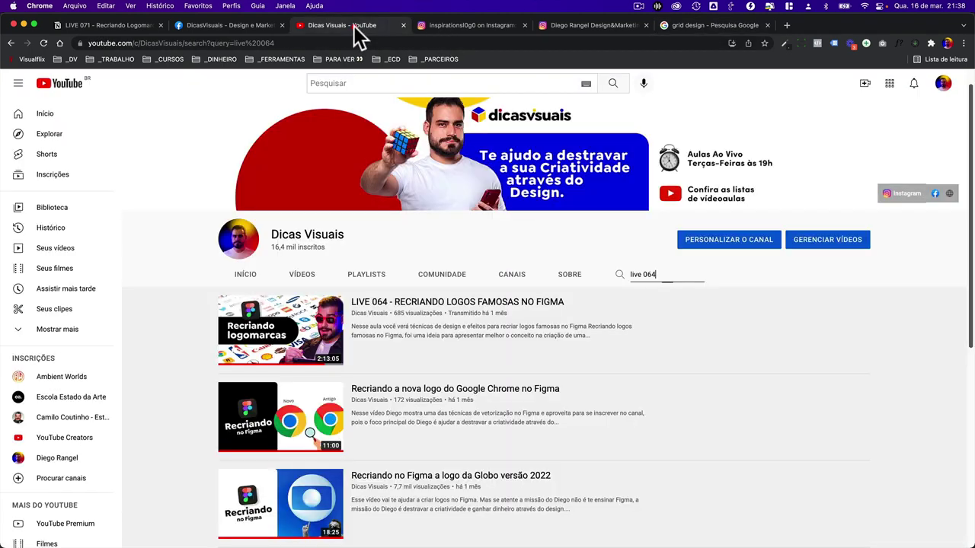
click(304, 278)
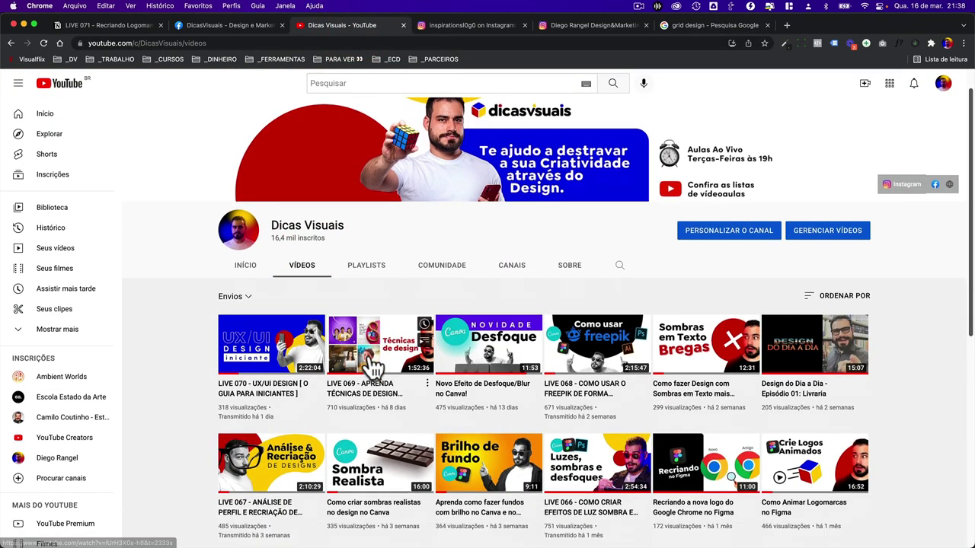
scroll(373, 371, down, 5)
scroll(374, 371, down, 1)
scroll(373, 371, down, 2)
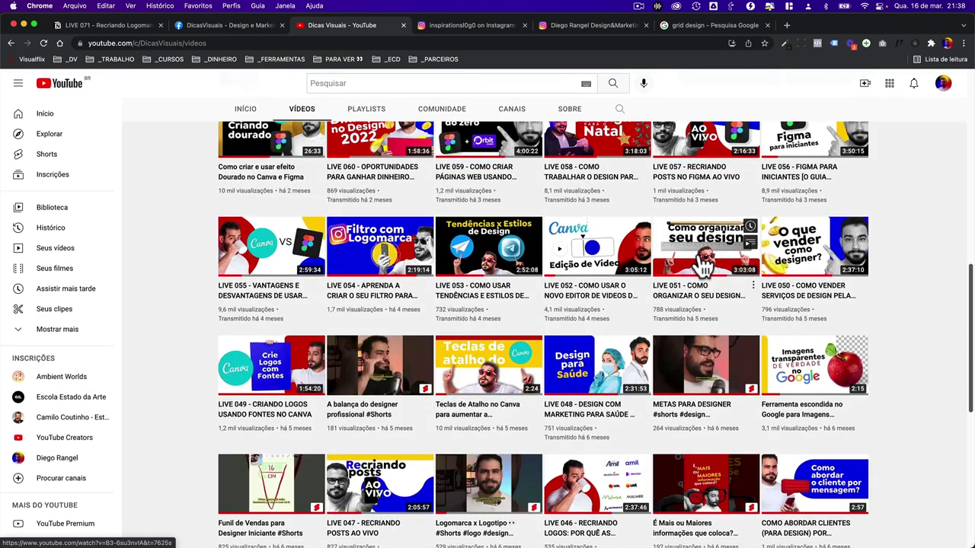
scroll(705, 263, up, 5)
scroll(688, 261, up, 5)
scroll(496, 349, down, 1)
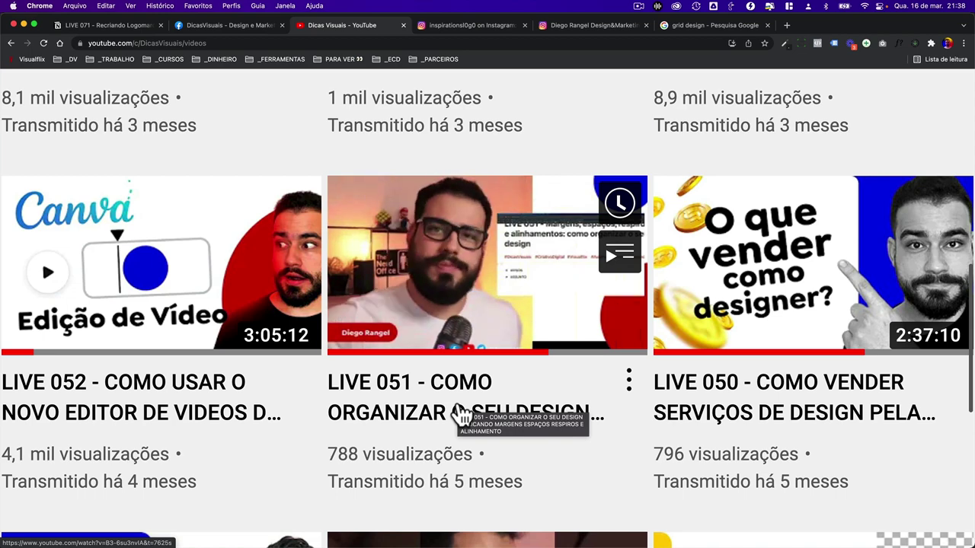
key(super+0)
click(716, 26)
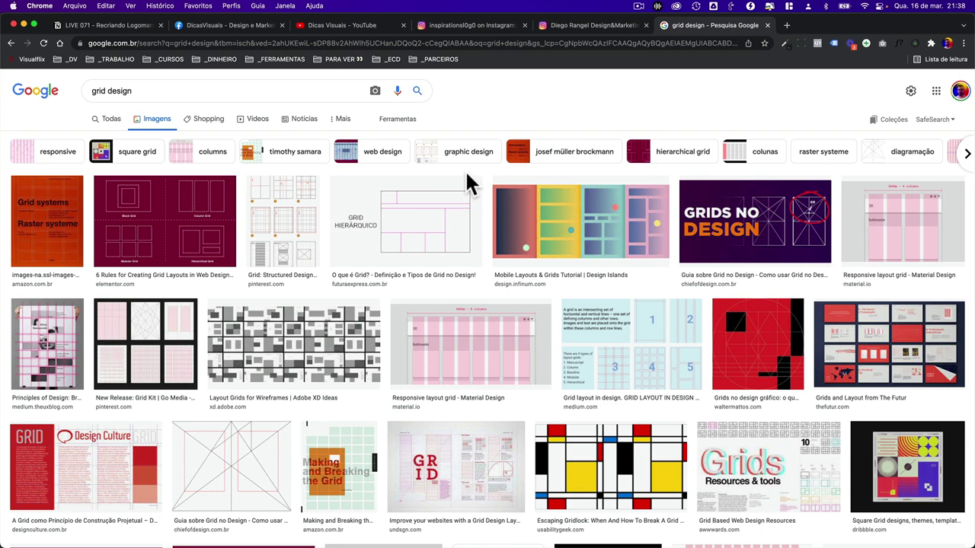
Refine the image search query to 'logo grid design'
click(107, 90)
text(logo)
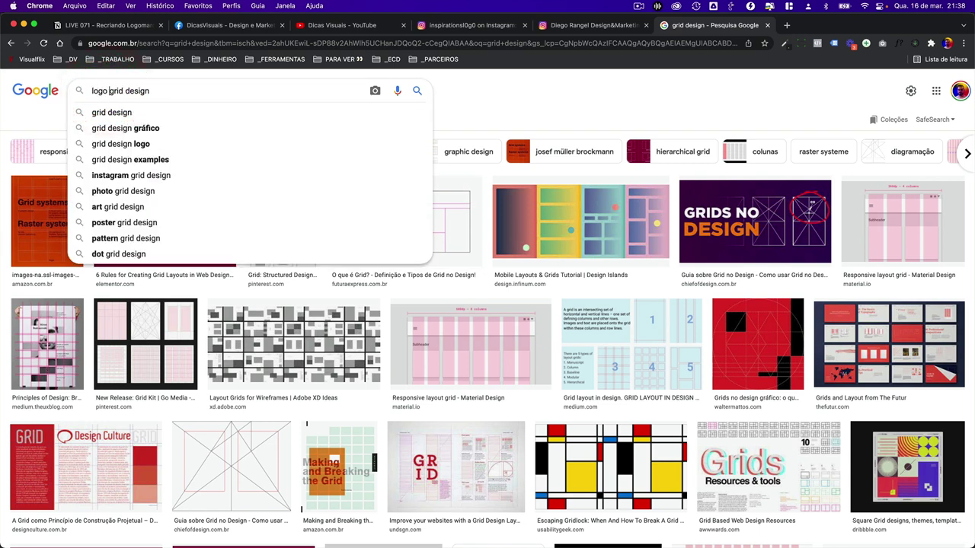
key(Return)
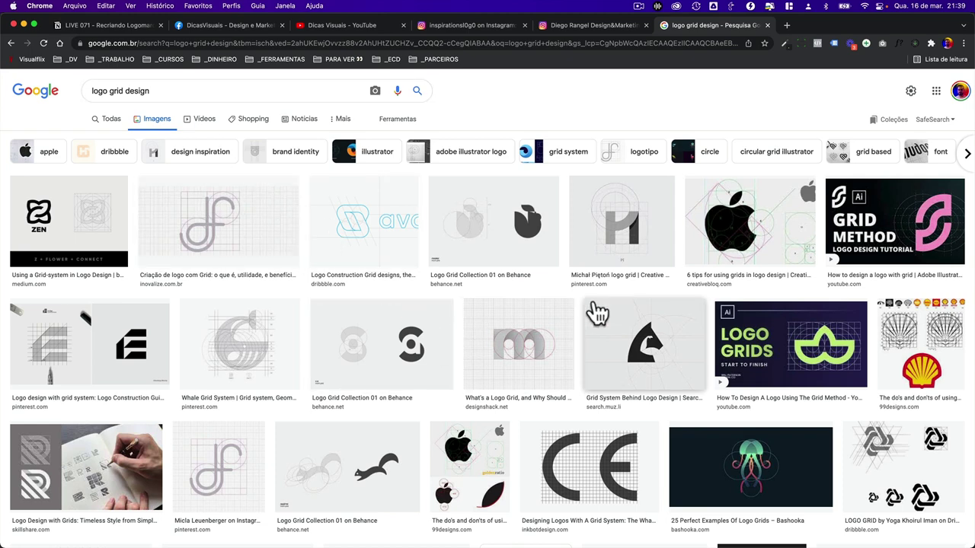
Preview the 'What's a Logo Grid' and horse logo grid examples
click(526, 364)
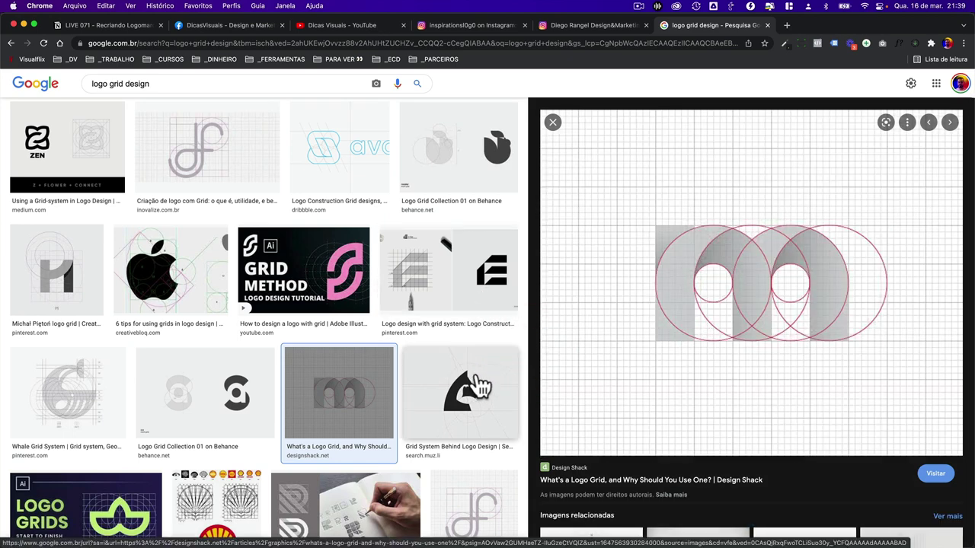
click(478, 386)
scroll(478, 386, down, 3)
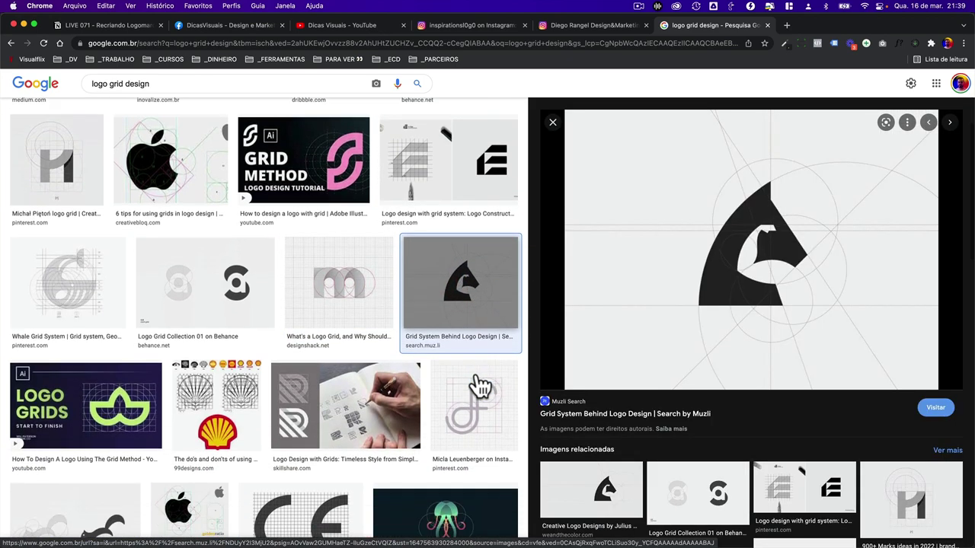
scroll(477, 386, down, 2)
scroll(478, 386, down, 5)
scroll(477, 374, down, 5)
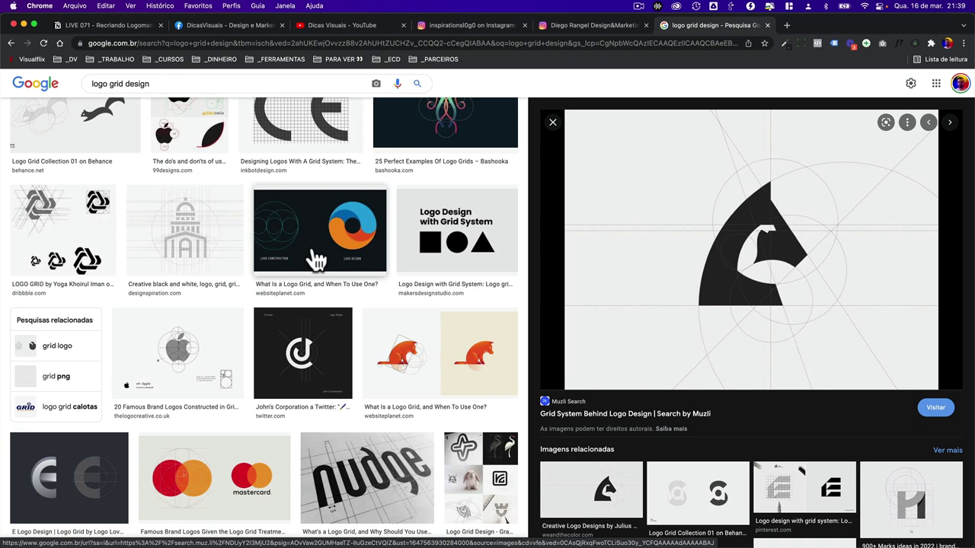
Preview the Apple logo built from grid circles, then browse further results
click(180, 340)
scroll(219, 342, down, 3)
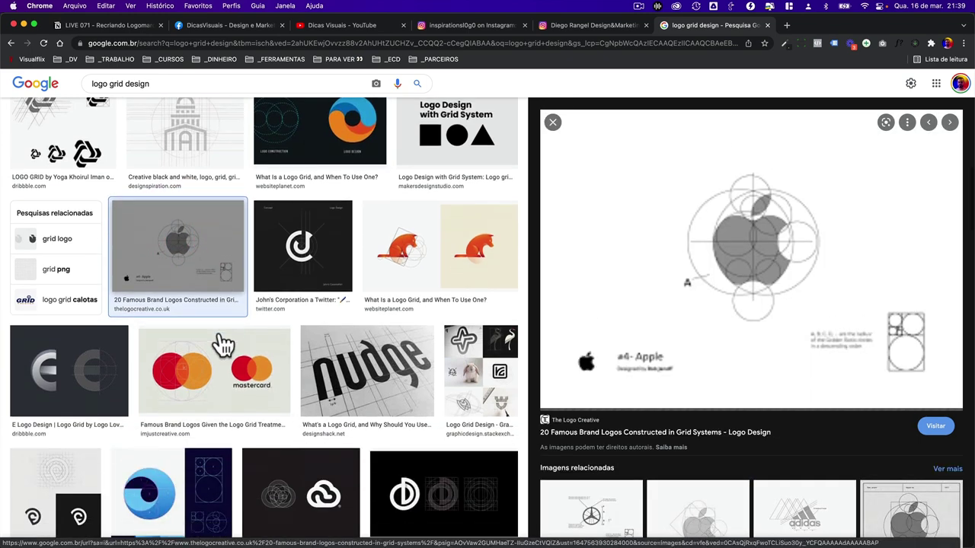
scroll(240, 342, down, 3)
scroll(434, 381, down, 3)
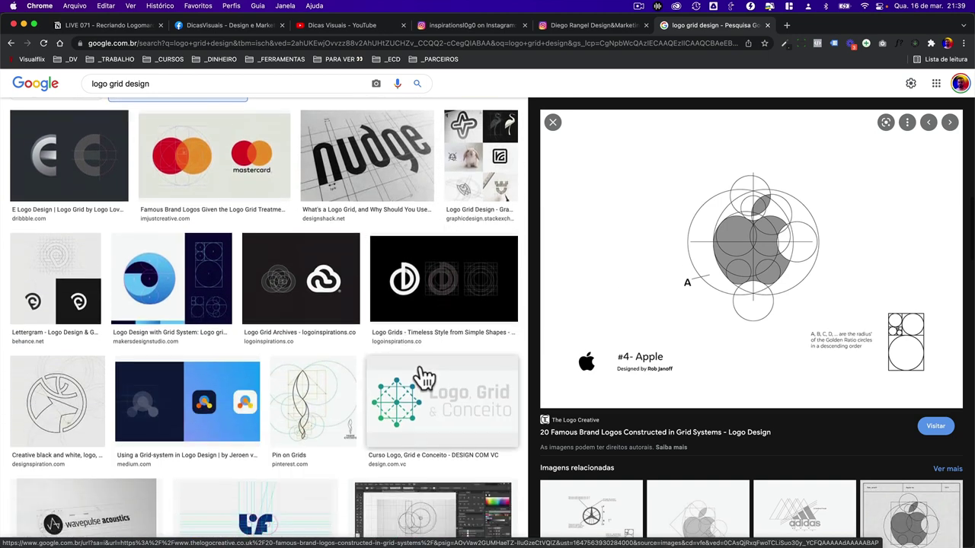
scroll(805, 348, down, 1)
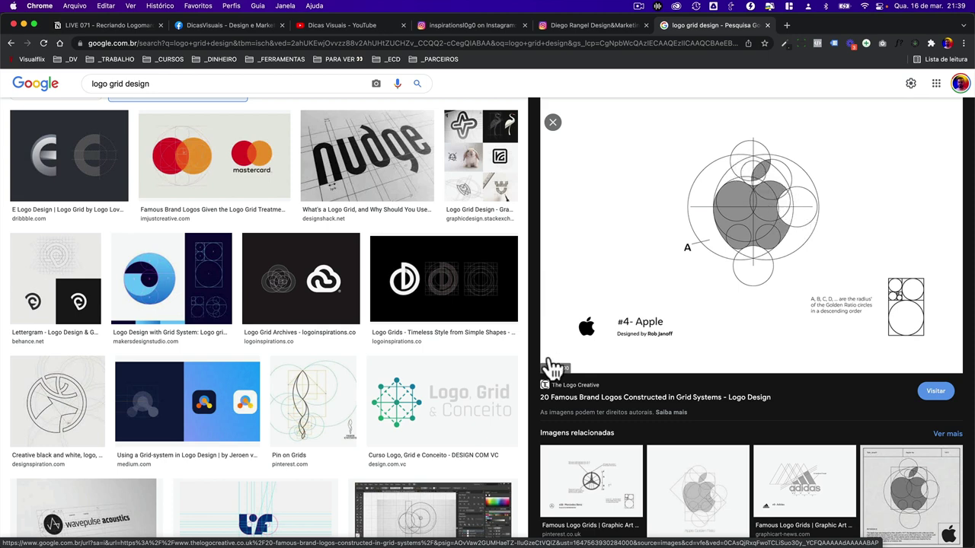
scroll(320, 411, down, 2)
scroll(320, 378, down, 1)
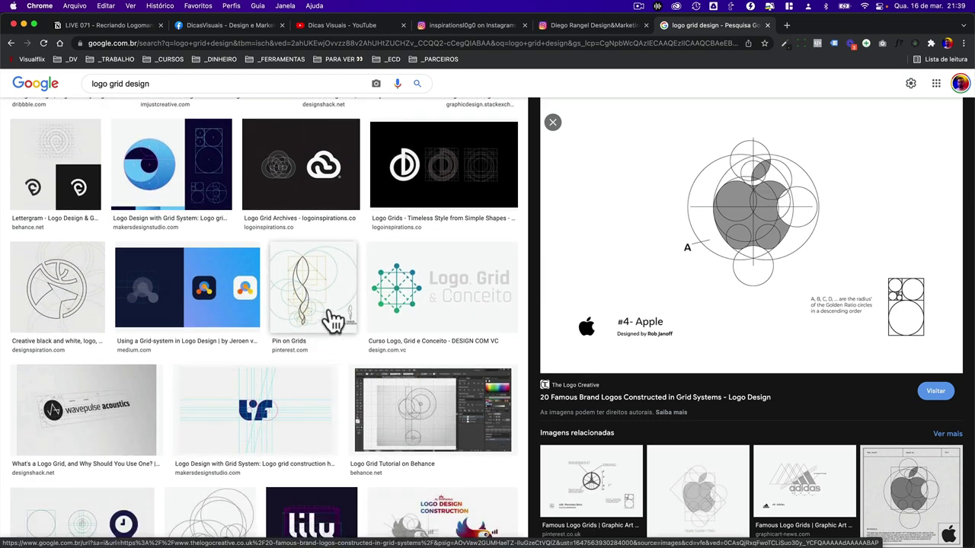
Preview the Pin on Grids construction image and the UBER logo grid example
click(332, 320)
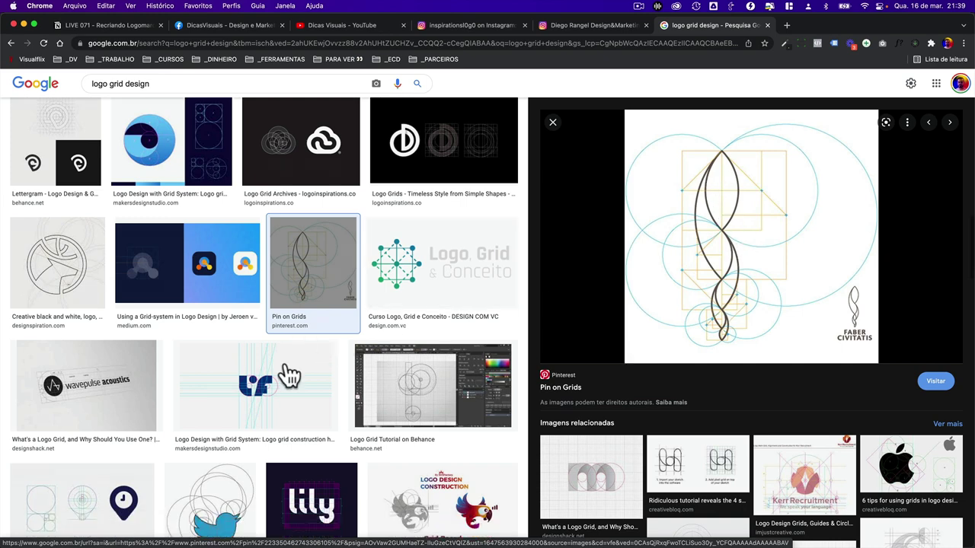
scroll(283, 371, down, 5)
scroll(271, 366, down, 4)
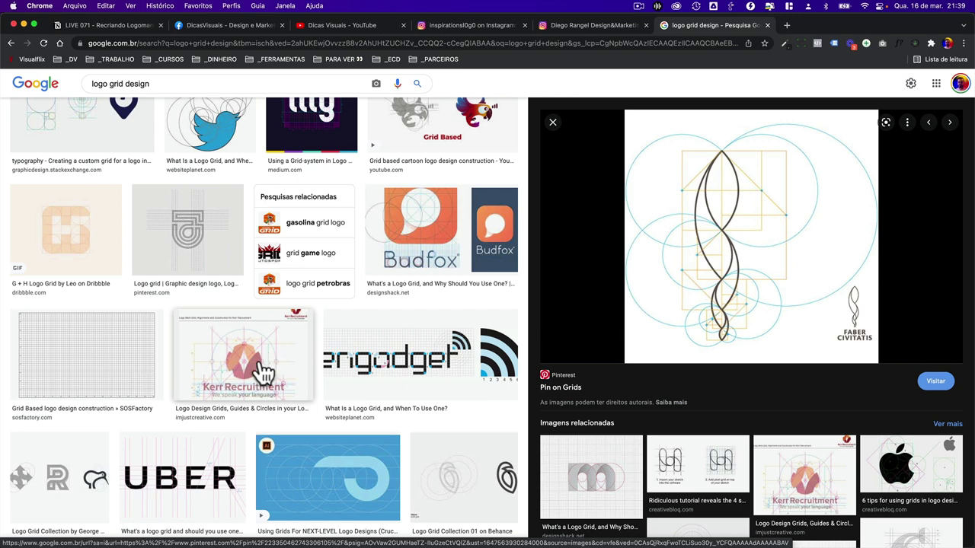
click(212, 476)
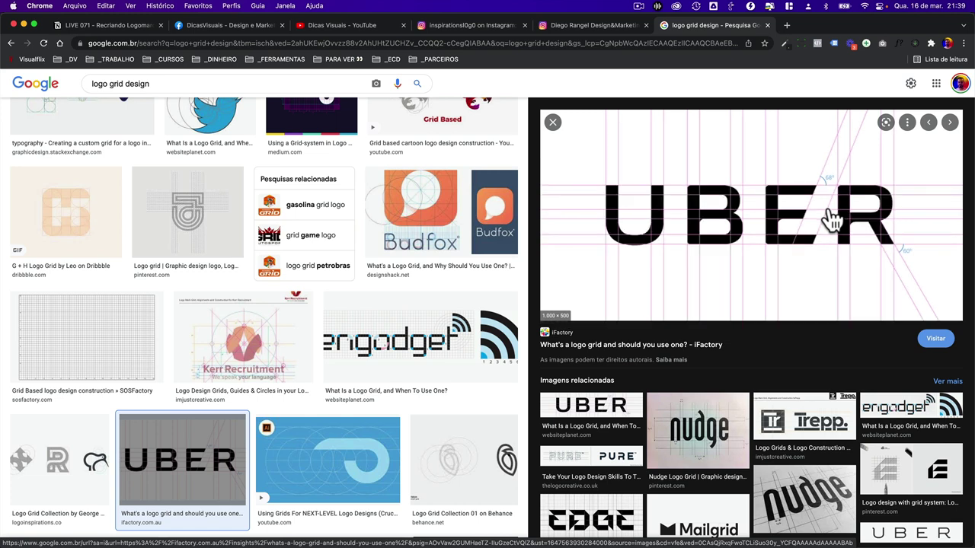
scroll(360, 308, down, 3)
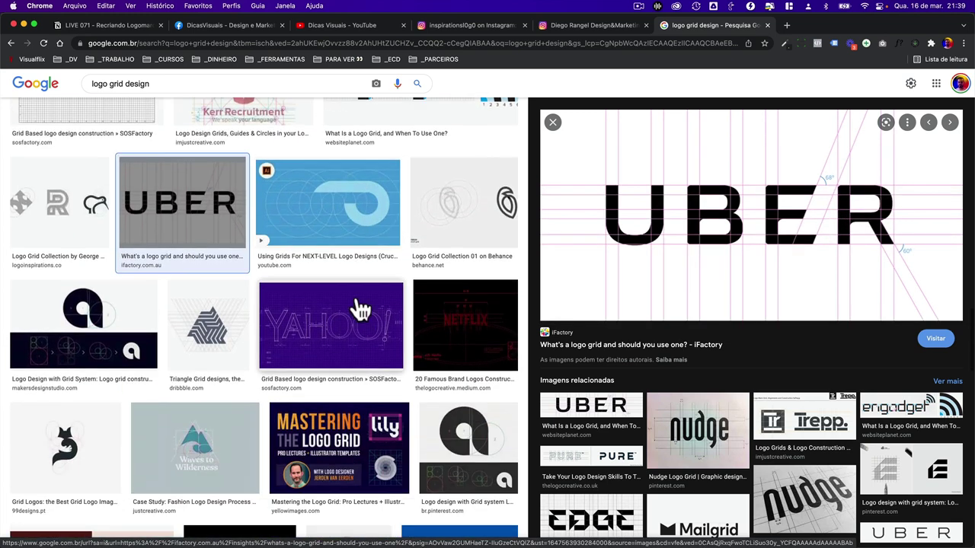
scroll(360, 308, down, 3)
scroll(361, 308, up, 5)
scroll(360, 308, down, 3)
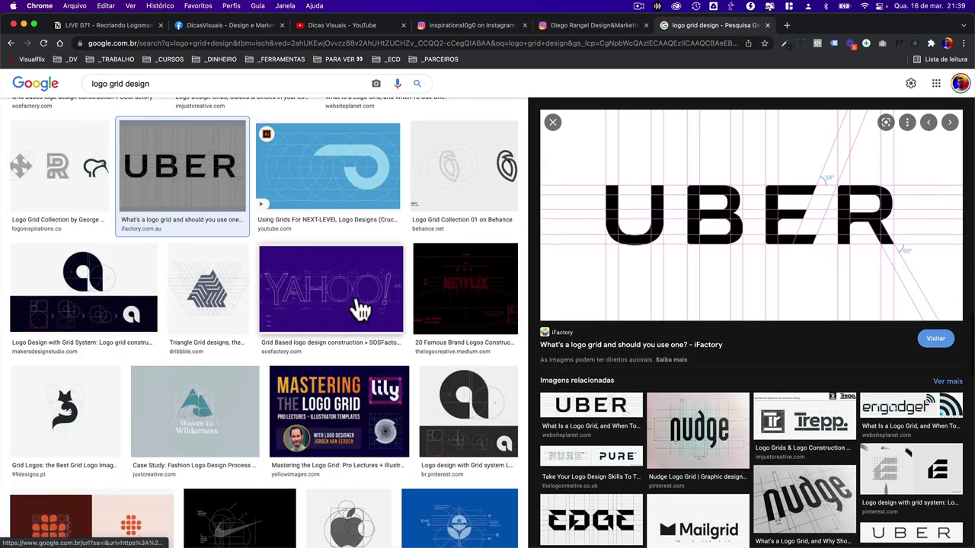
scroll(360, 309, down, 2)
scroll(360, 308, down, 1)
scroll(360, 308, down, 1)
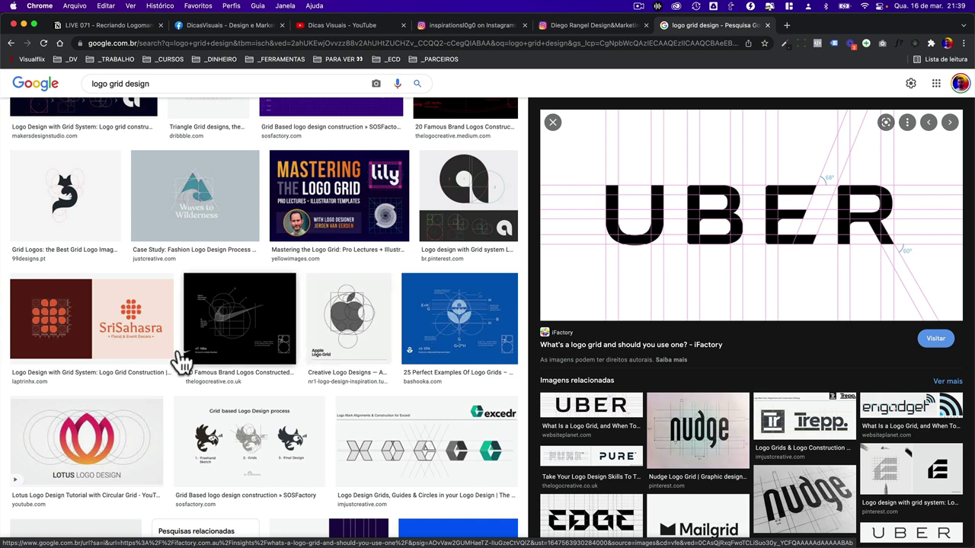
Preview the Nike and X logo construction diagrams
click(240, 327)
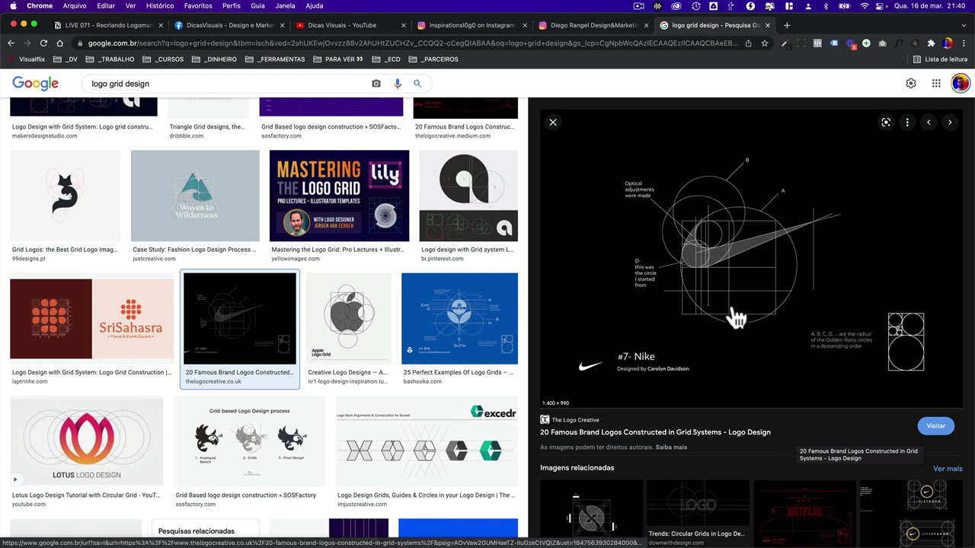
mouse_move(751, 246)
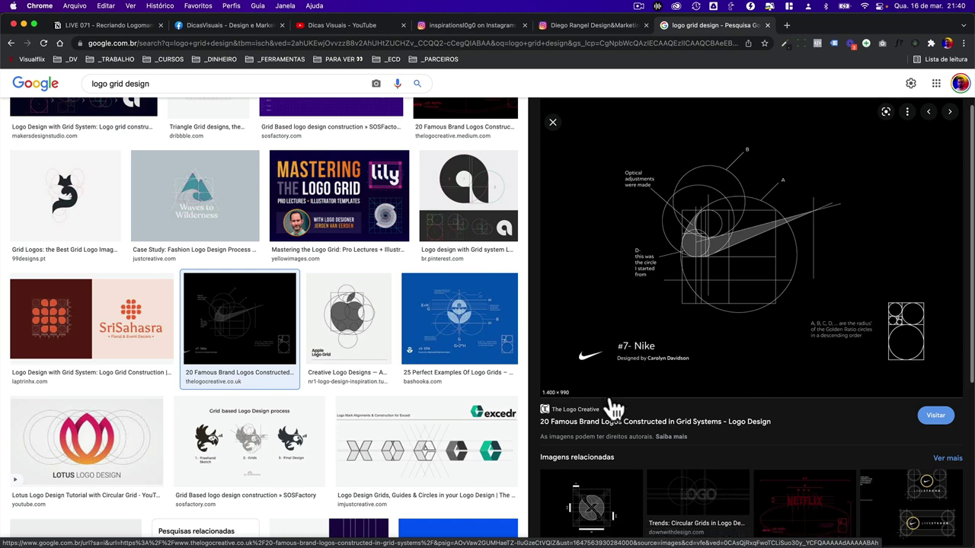
scroll(609, 399, down, 3)
click(602, 339)
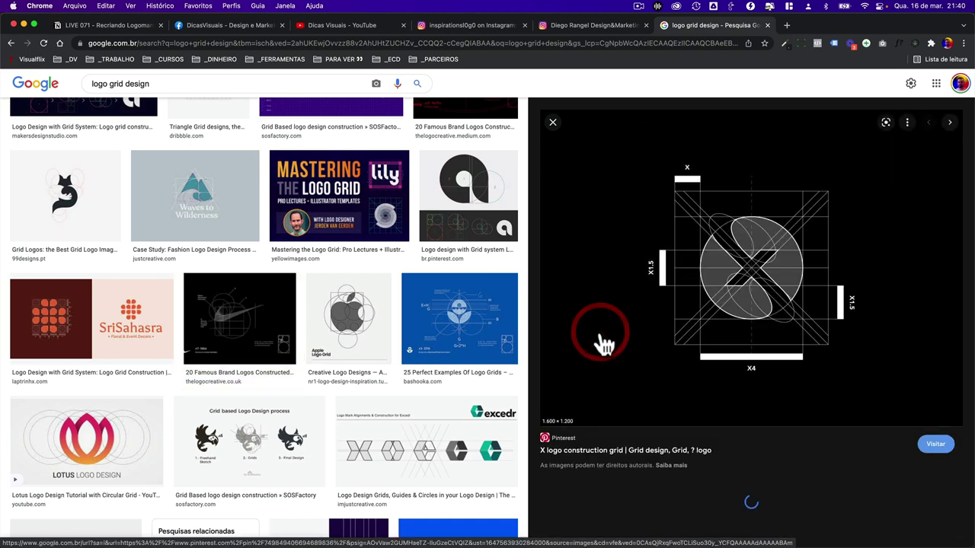
scroll(604, 345, down, 3)
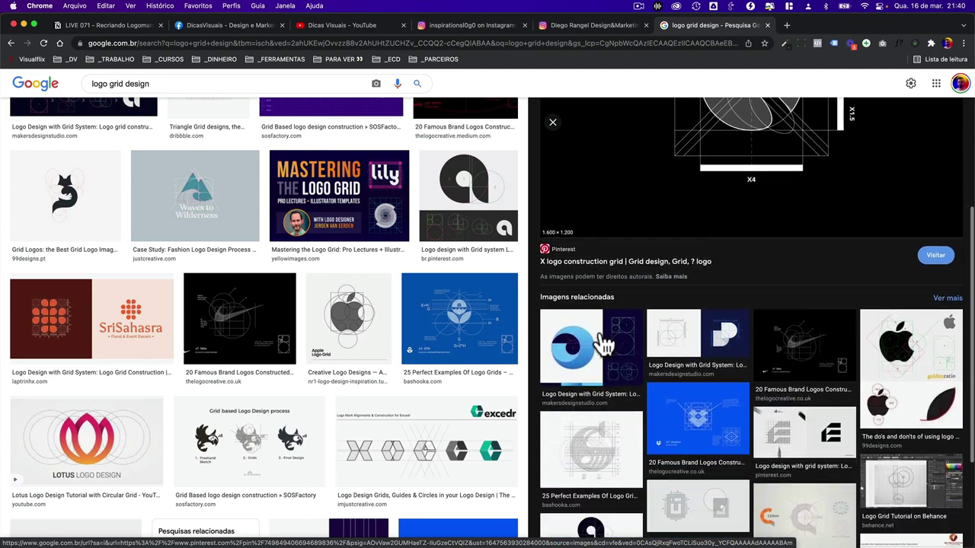
scroll(598, 342, down, 2)
scroll(512, 396, down, 3)
scroll(512, 396, down, 3)
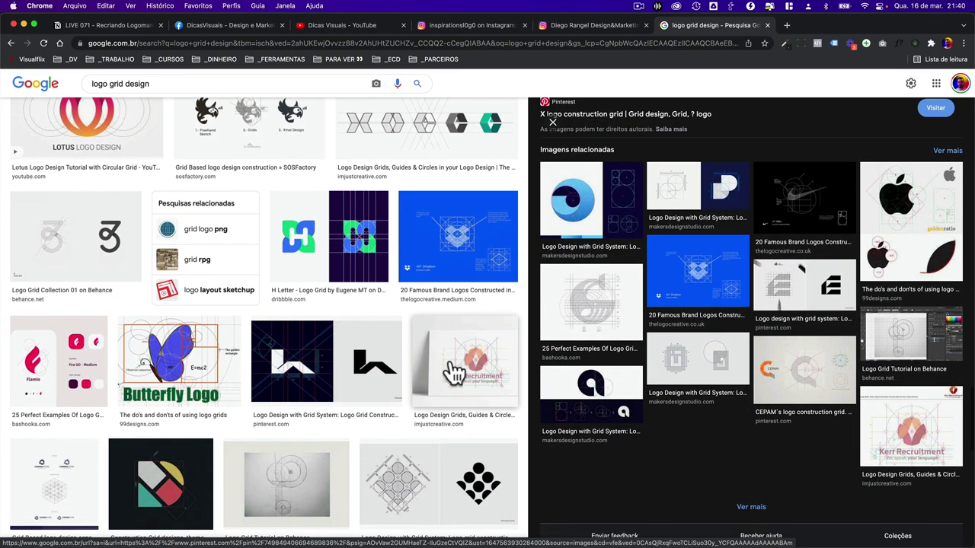
scroll(457, 370, down, 5)
scroll(503, 274, down, 3)
scroll(333, 282, up, 5)
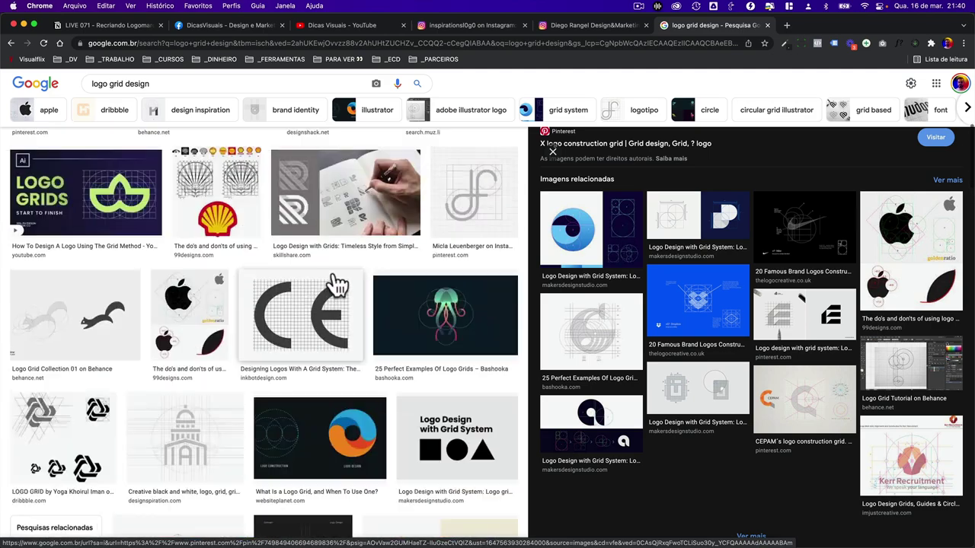
scroll(333, 278, up, 5)
scroll(337, 279, up, 3)
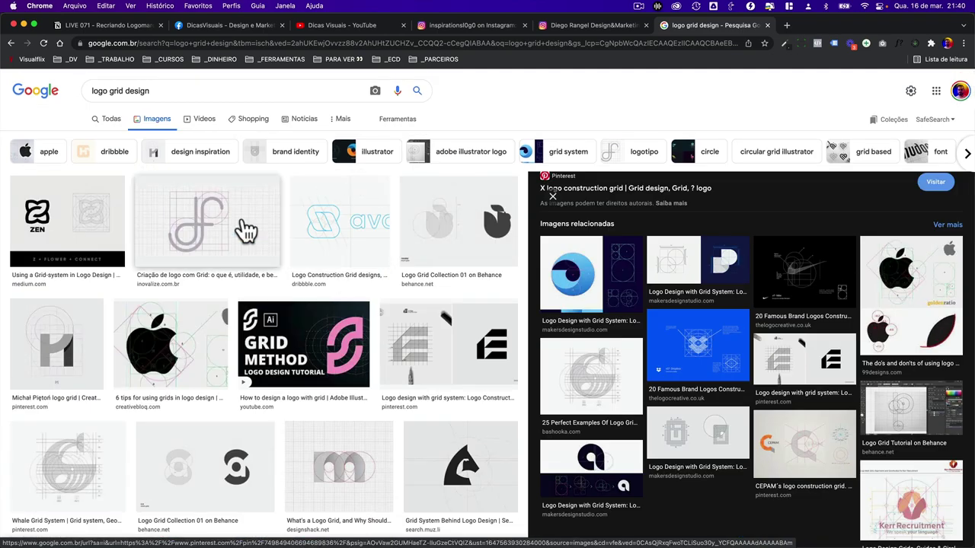
Preview the Criação de logo com Grid, Grid Method and interlocking-letter logo grid examples
click(238, 218)
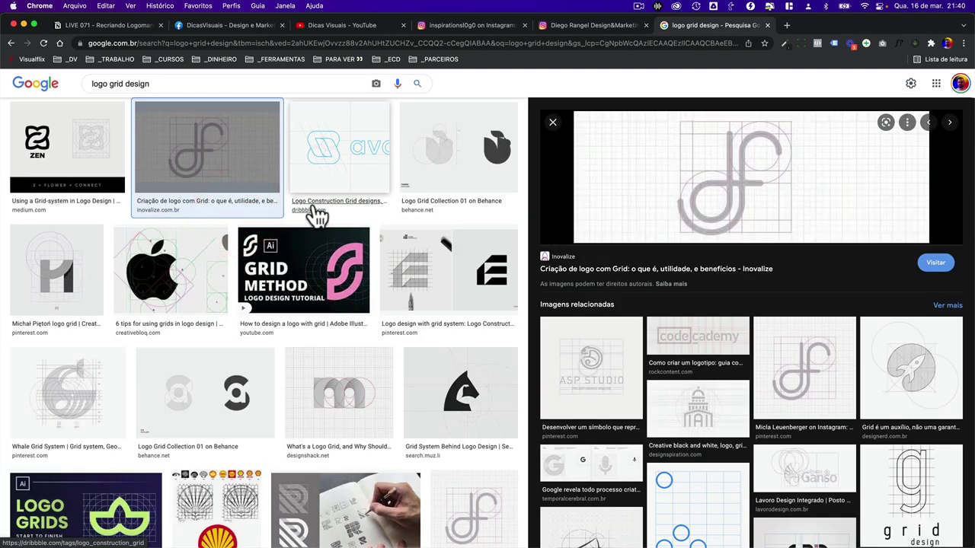
click(341, 279)
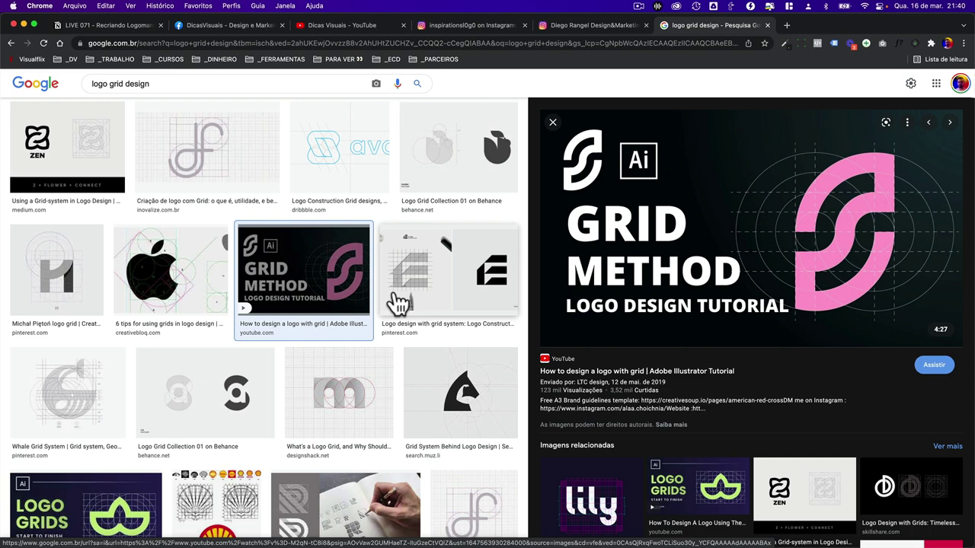
scroll(391, 326, down, 3)
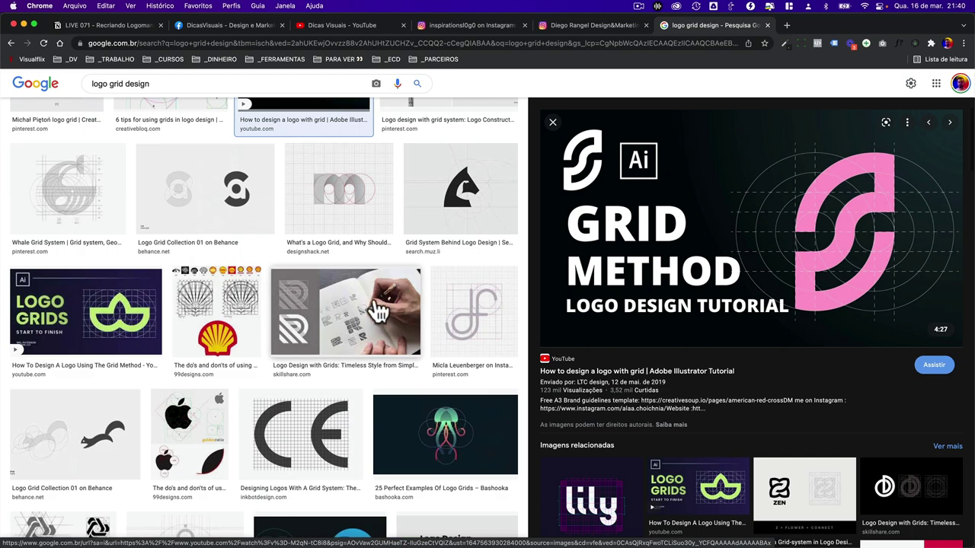
click(457, 316)
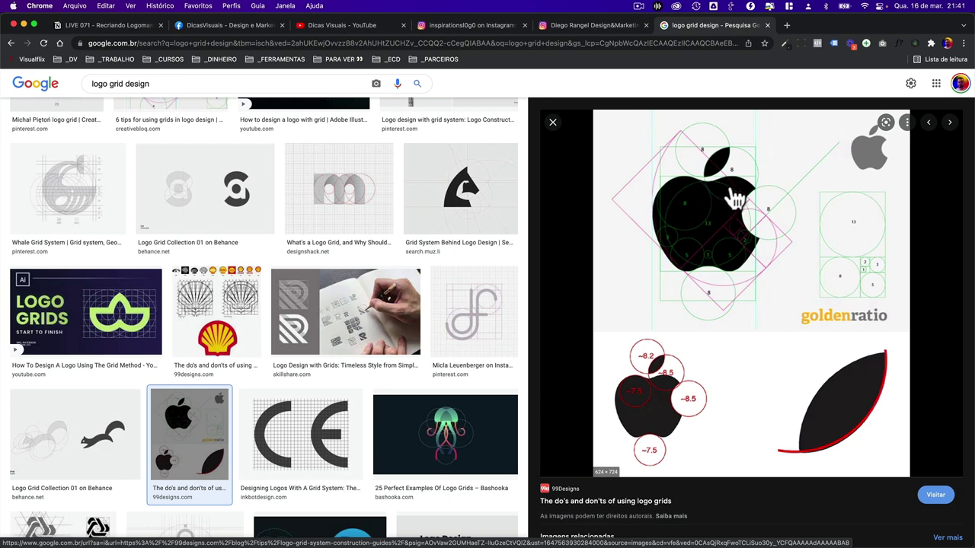
In Figma, hide the black Union apple layer and zoom into the grey reference apple
key(super+Tab)
click(495, 114)
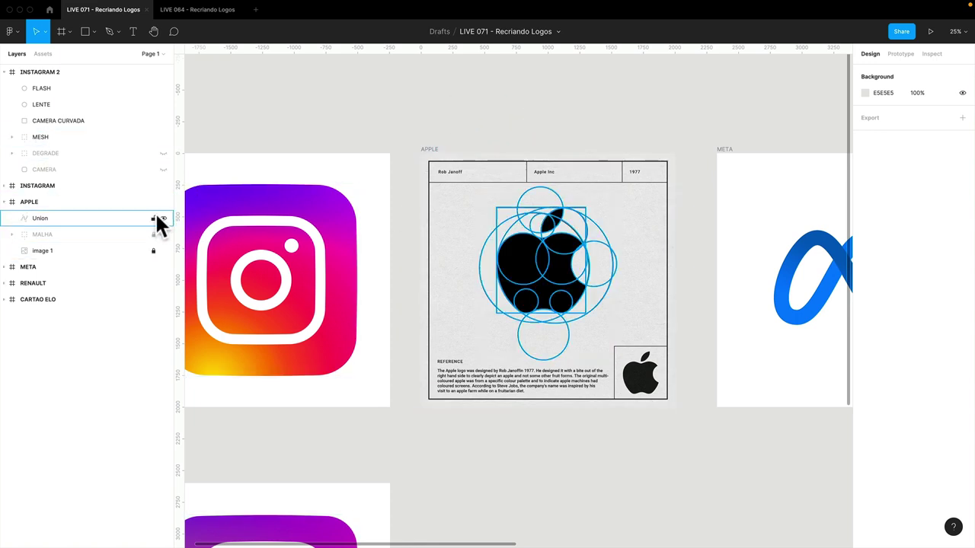
click(162, 218)
click(162, 251)
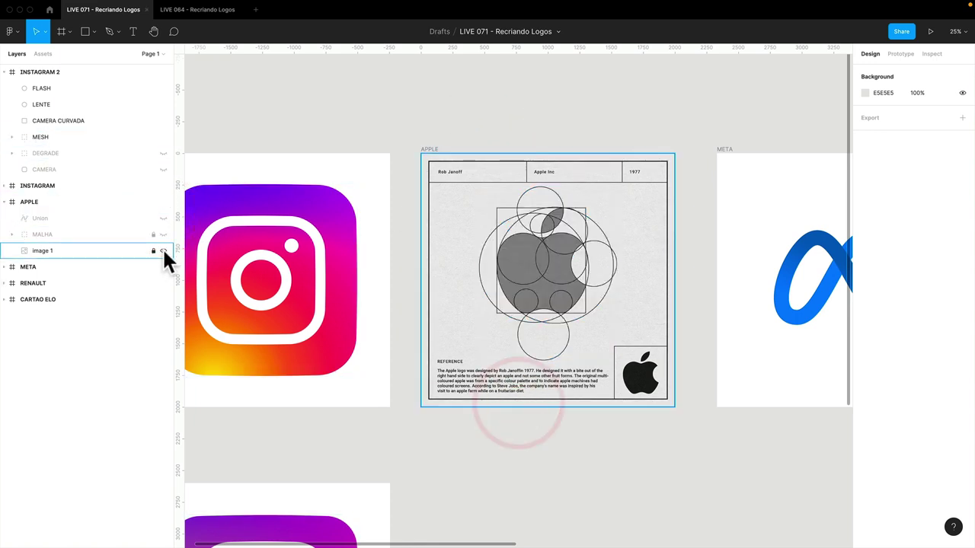
click(163, 250)
click(523, 272)
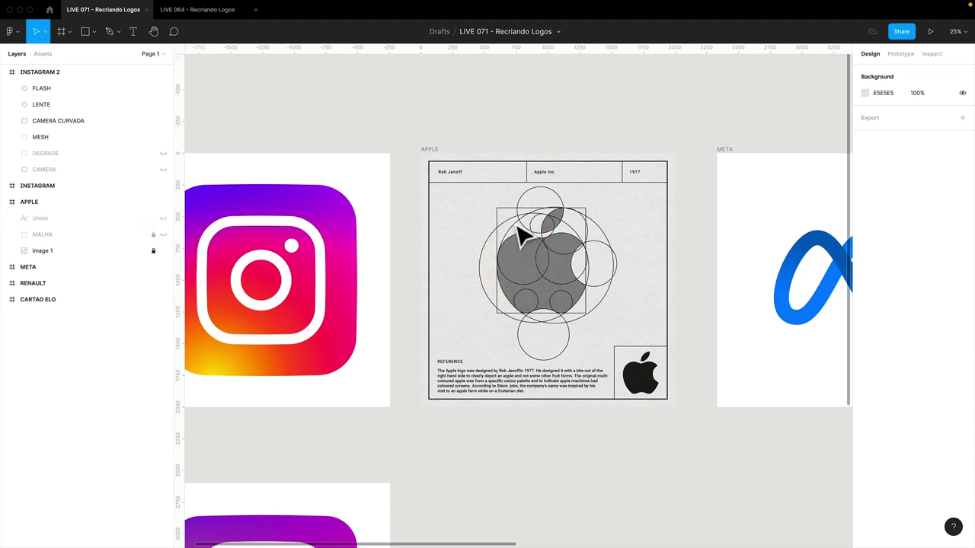
drag(462, 175, 648, 380)
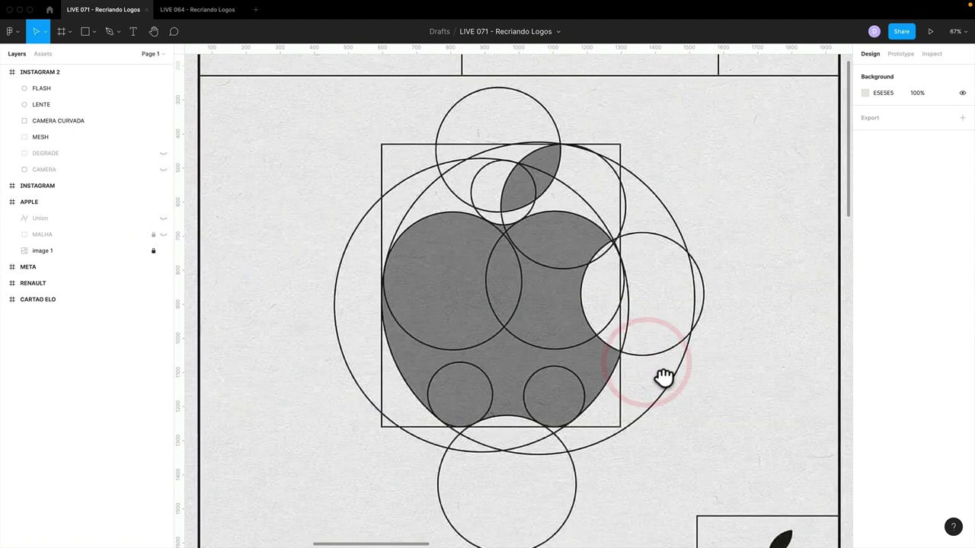
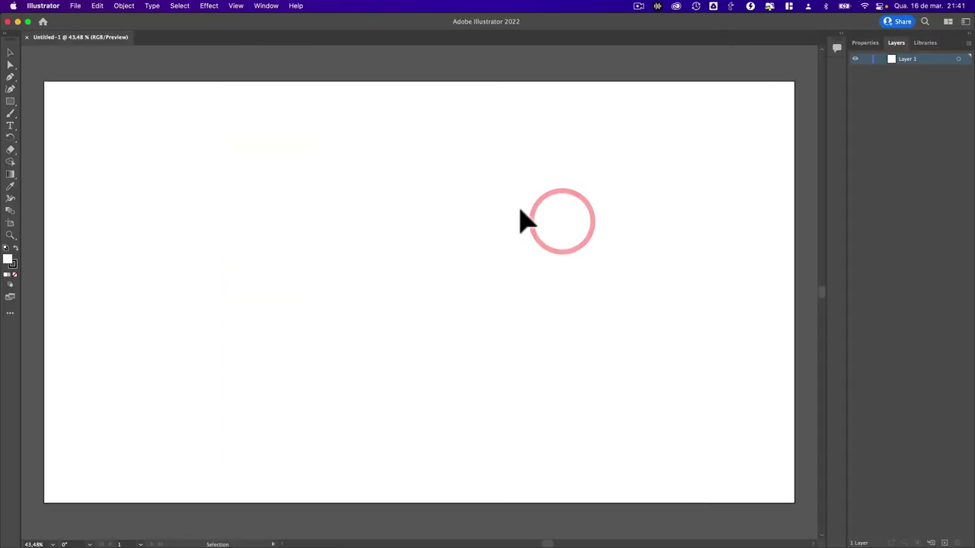
Set the fill to None, draw a rectangle, and place a copy beside it
click(14, 274)
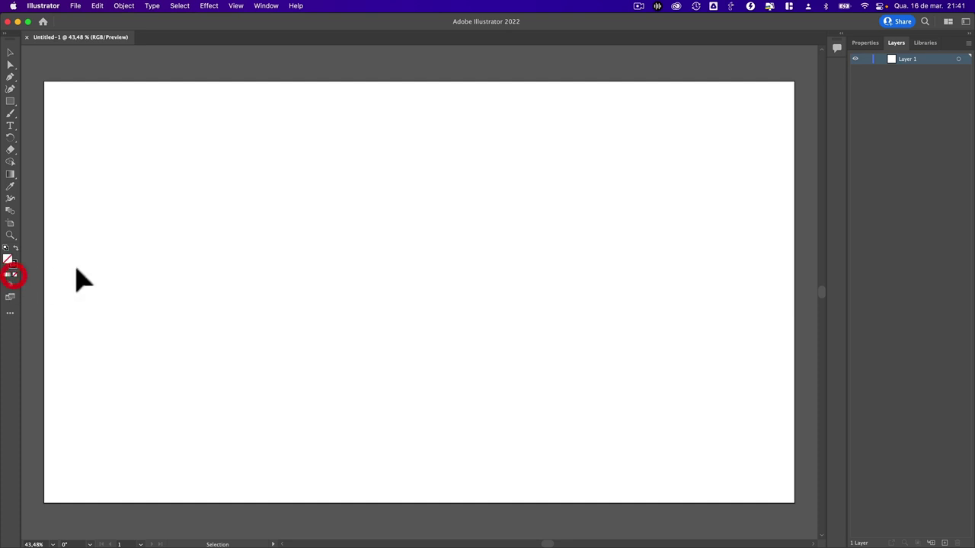
click(189, 241)
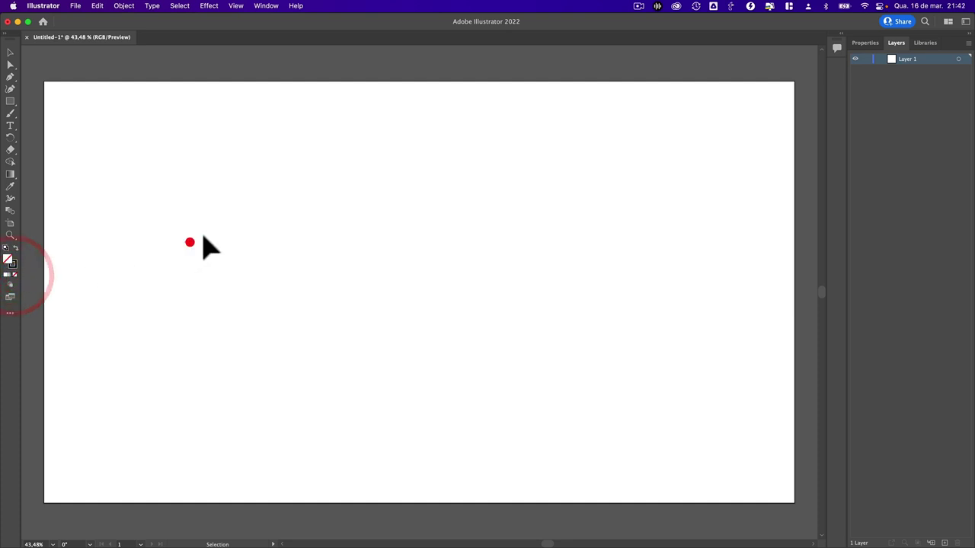
click(9, 101)
click(69, 101)
drag(260, 145, 413, 266)
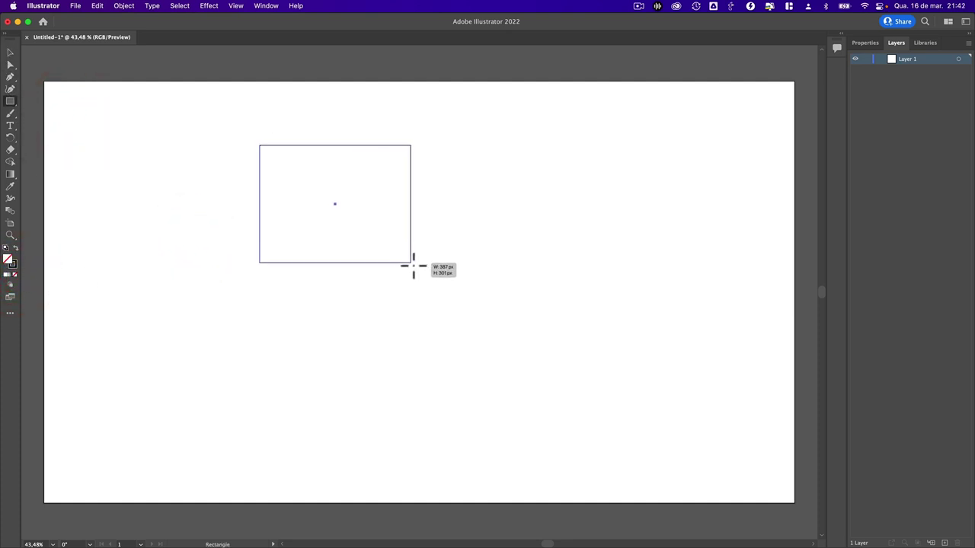
key(v)
key(super+shift+a)
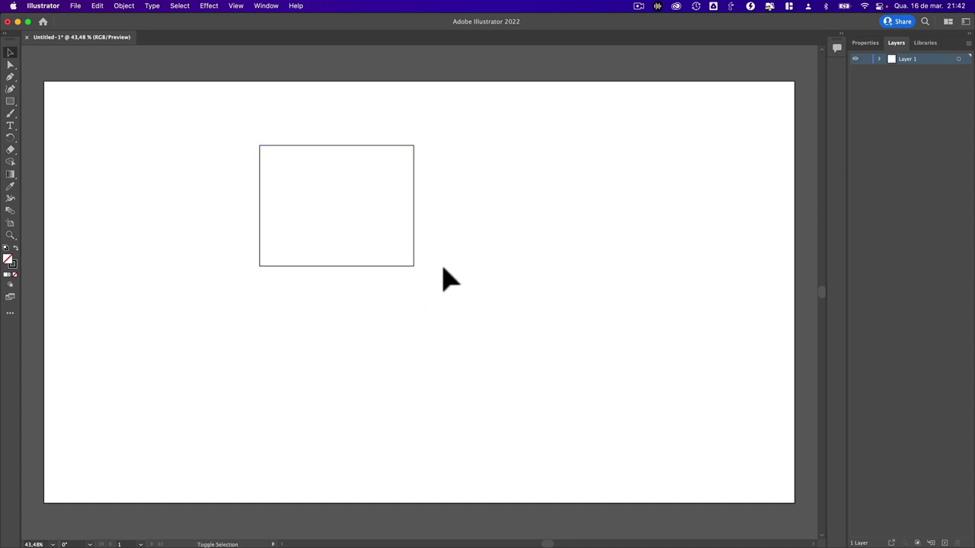
drag(414, 266, 502, 266)
click(463, 292)
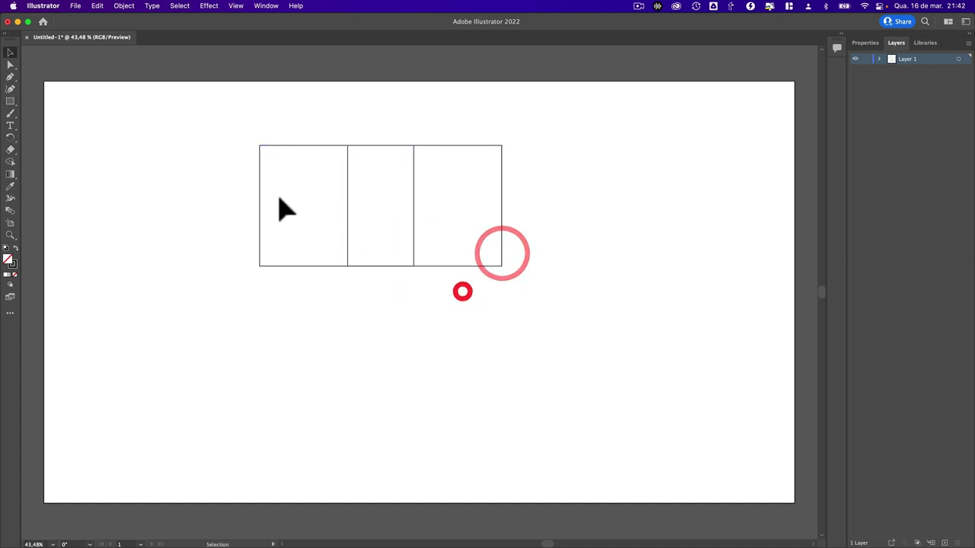
Draw a circle centred on the rectangles' bottom edge and remove an extra duplicate
click(9, 102)
click(46, 113)
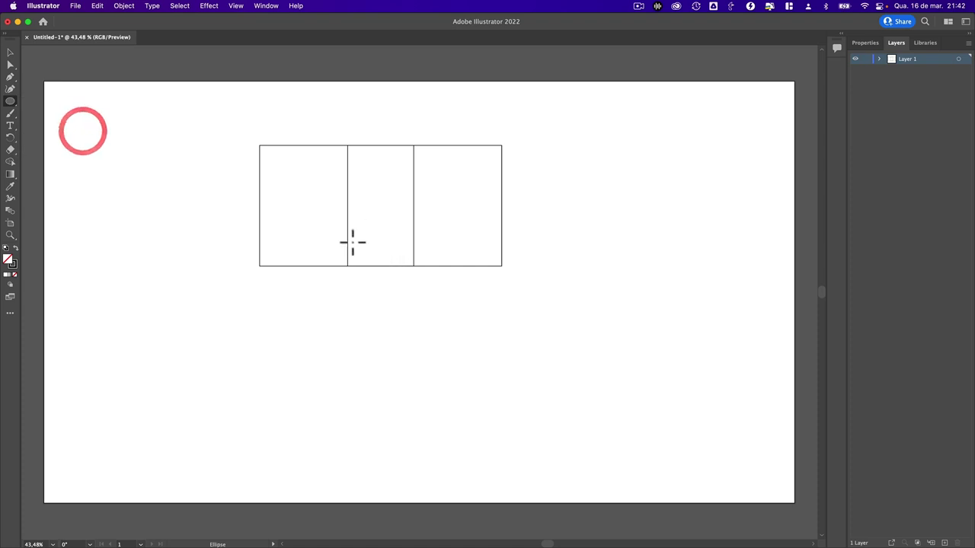
mouse_move(347, 266)
mouse_down()
mouse_move(392, 327)
mouse_move(466, 291)
mouse_move(463, 282)
mouse_up()
key(v)
click(411, 297)
click(505, 311)
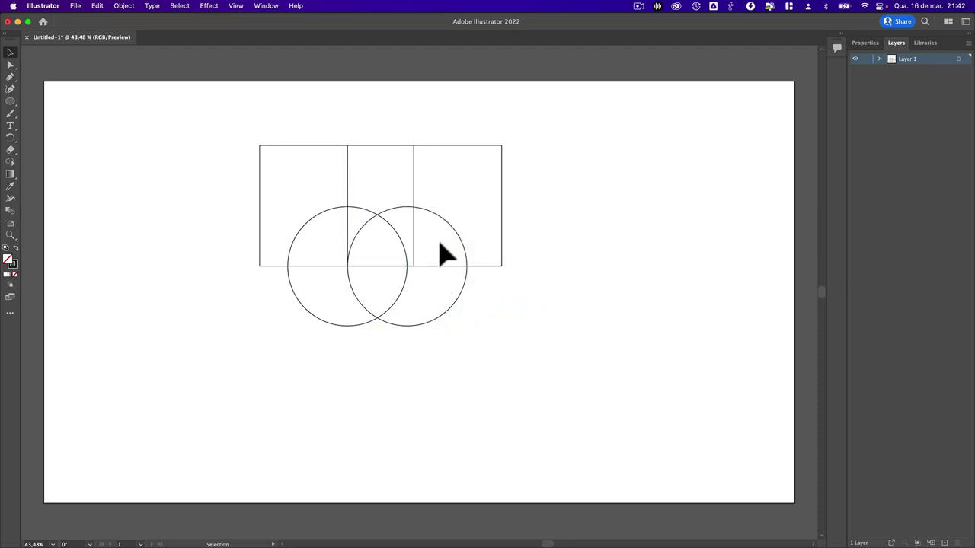
drag(466, 259, 533, 262)
drag(534, 260, 468, 260)
key(Delete)
Copy the left circle rightward so the two circles overlap
click(502, 263)
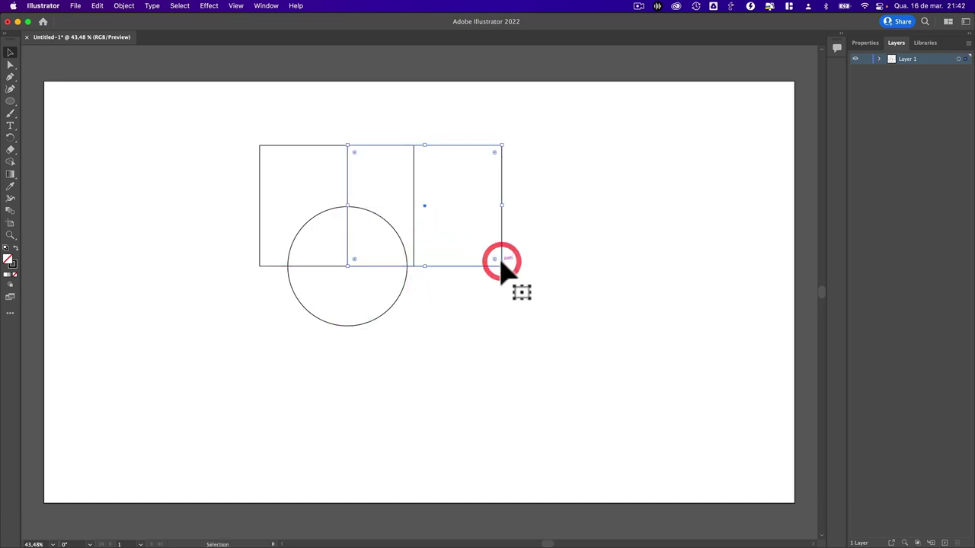
click(406, 279)
mouse_move(406, 287)
mouse_down()
mouse_move(472, 291)
mouse_move(467, 283)
mouse_up()
click(521, 300)
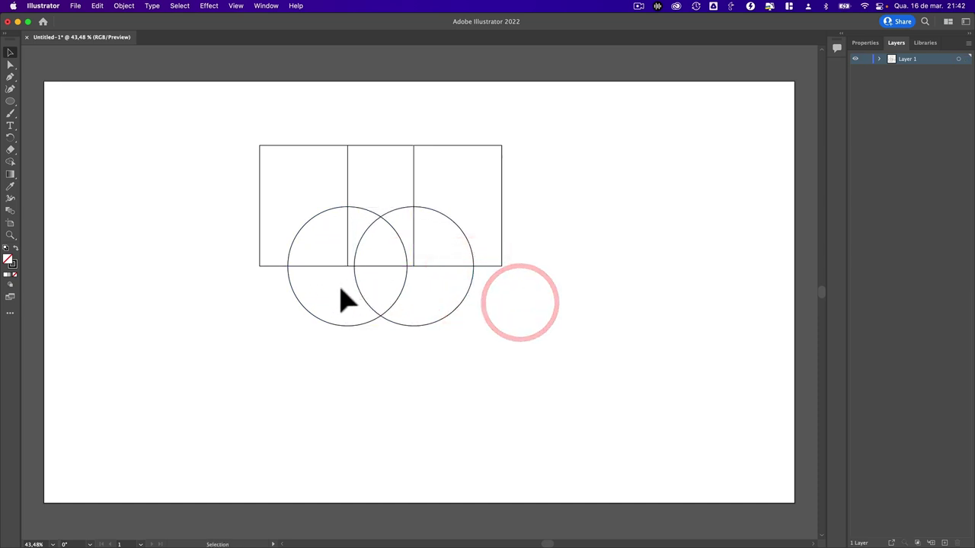
click(532, 318)
click(433, 144)
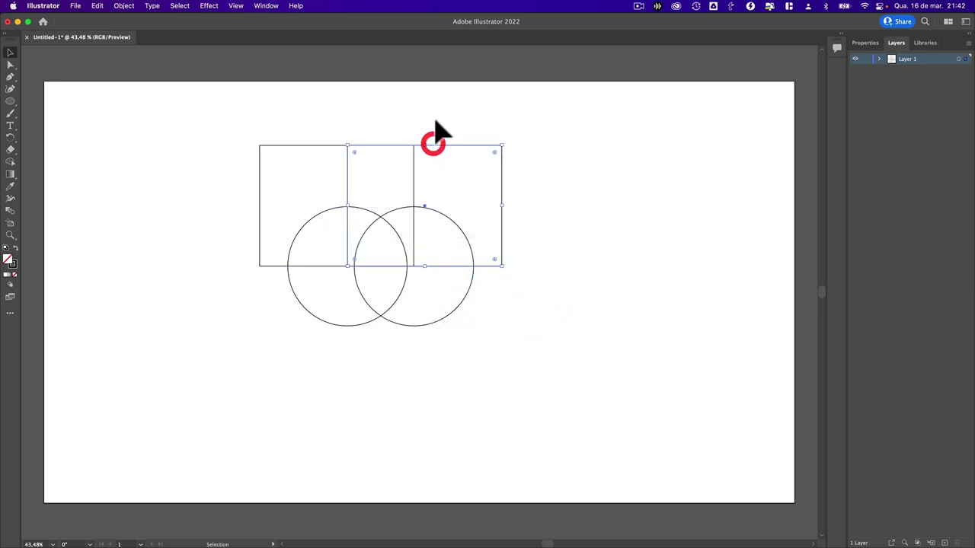
click(434, 119)
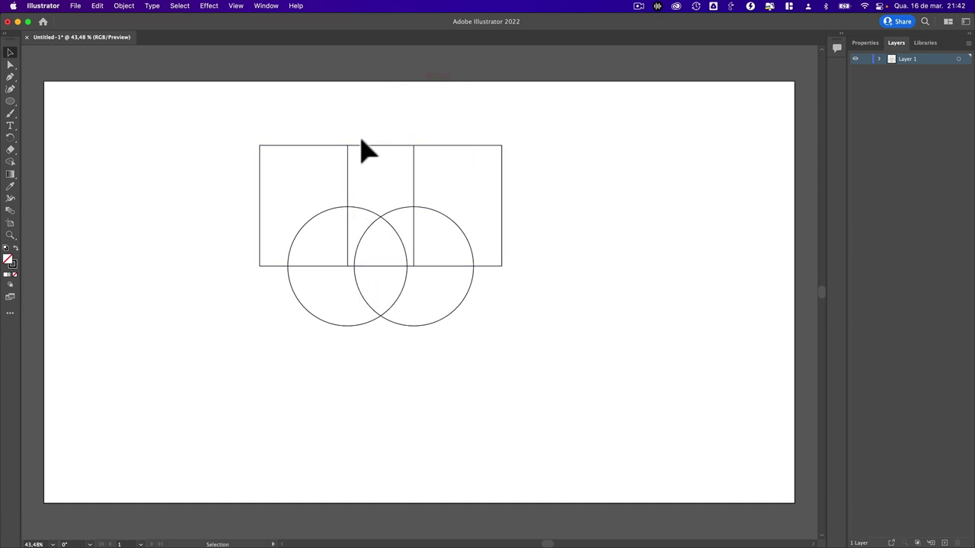
Select all rectangles and circles, zoom to 50%, and switch to the Chrome logo grid references
key(a)
drag(257, 126, 541, 327)
drag(566, 363, 631, 397)
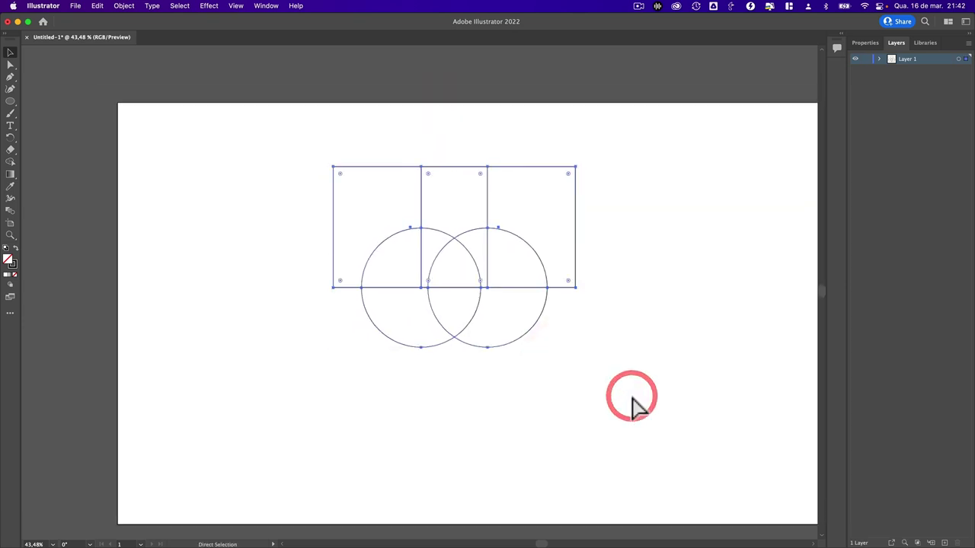
key(super+equal)
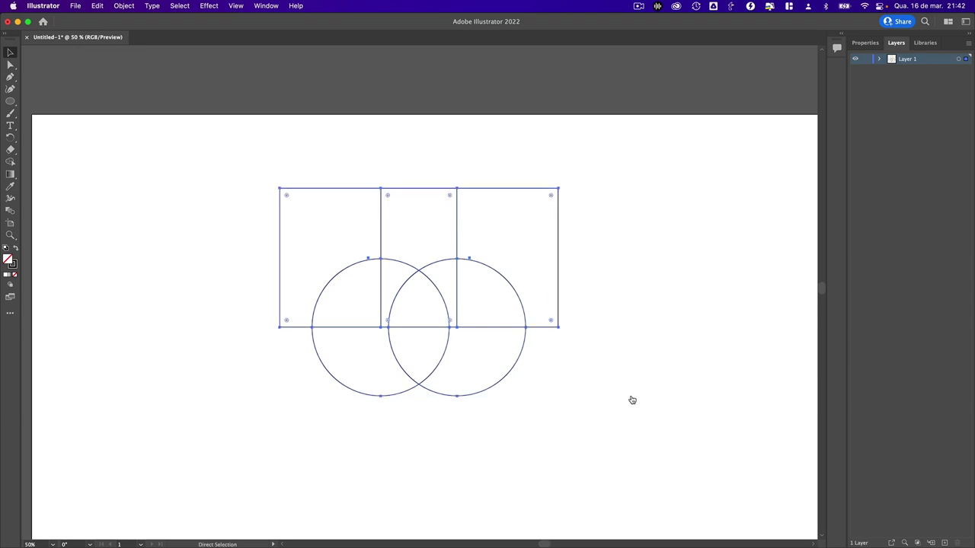
key(super+Tab)
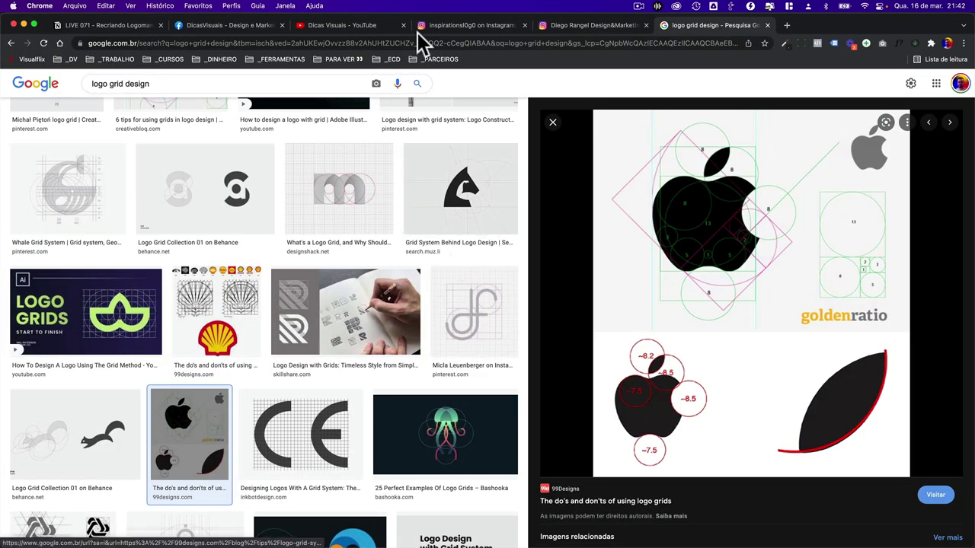
Browse the Dicas Visuais YouTube channel's video list, then return to Illustrator
click(346, 28)
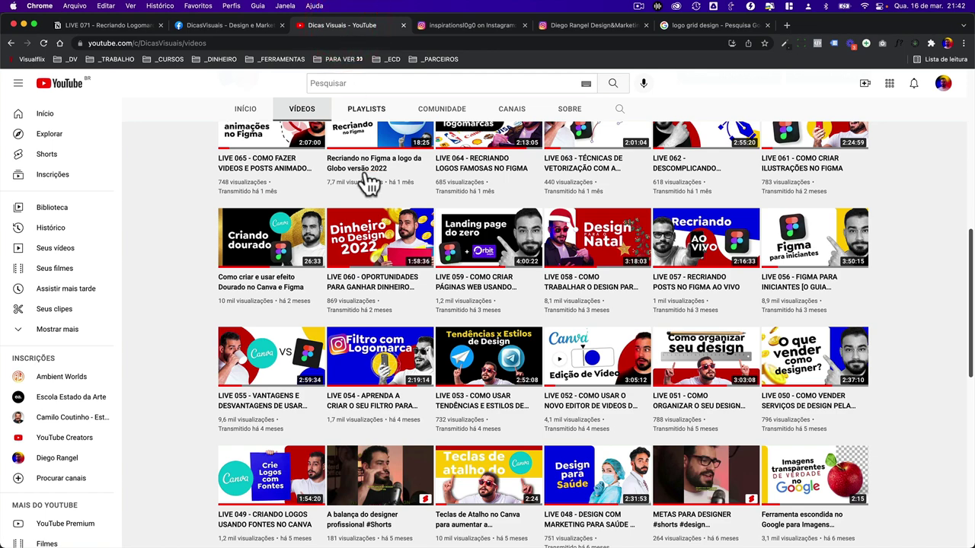
scroll(415, 216, up, 5)
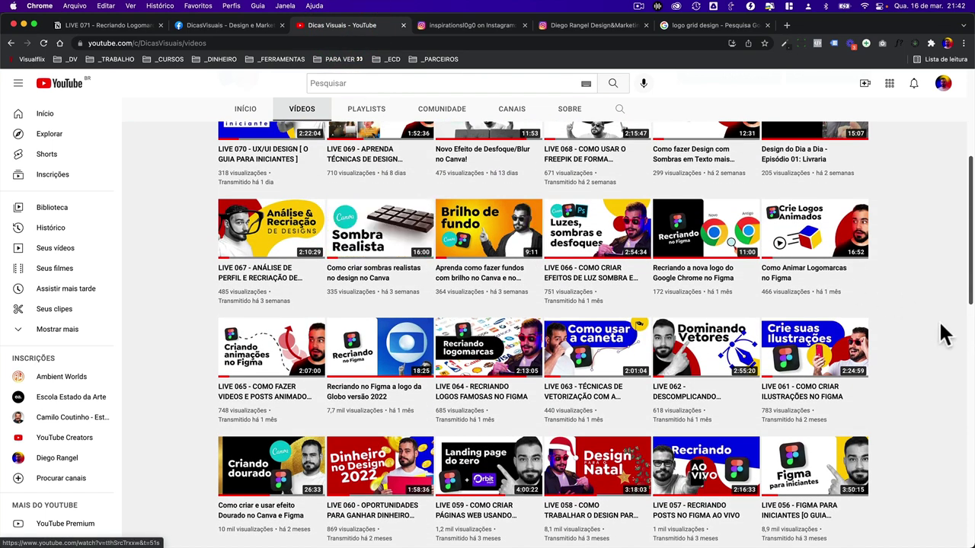
scroll(940, 330, down, 3)
scroll(697, 328, up, 3)
scroll(697, 328, up, 3)
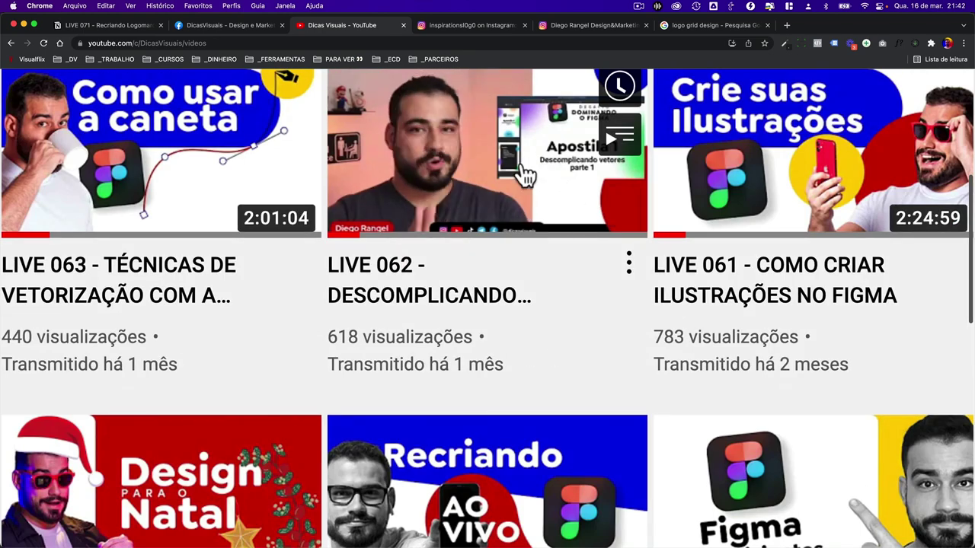
scroll(505, 206, up, 2)
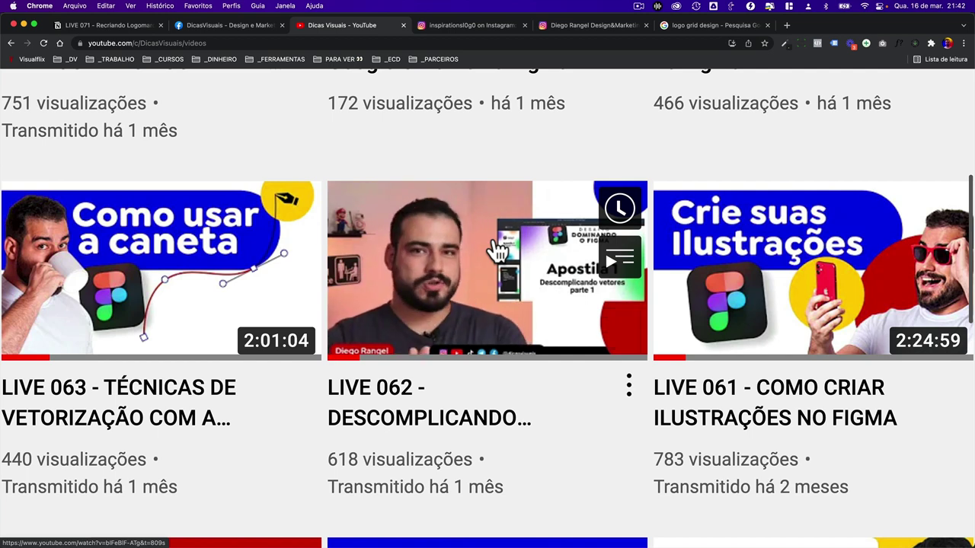
key(super+Tab)
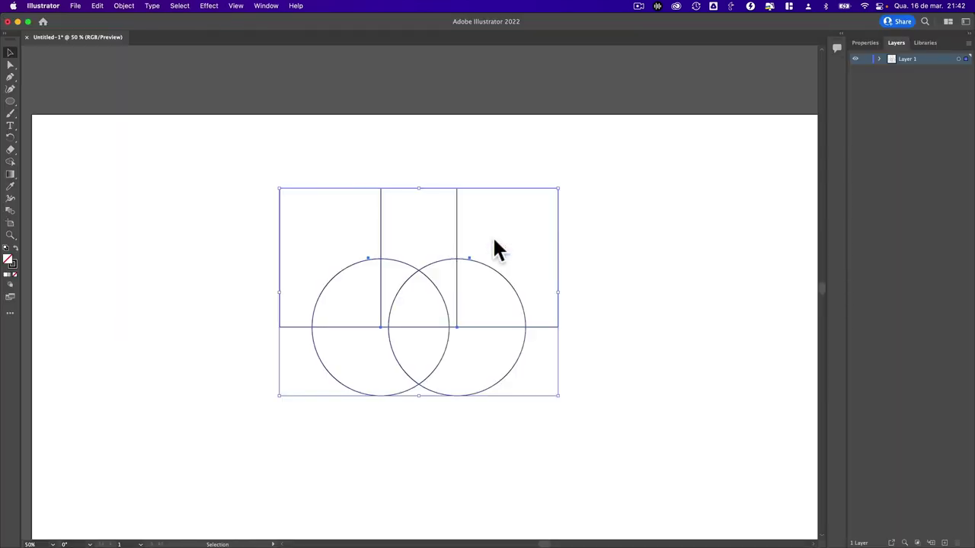
Select all shapes and try a Shape Builder merge on the left circle, undoing it
click(602, 239)
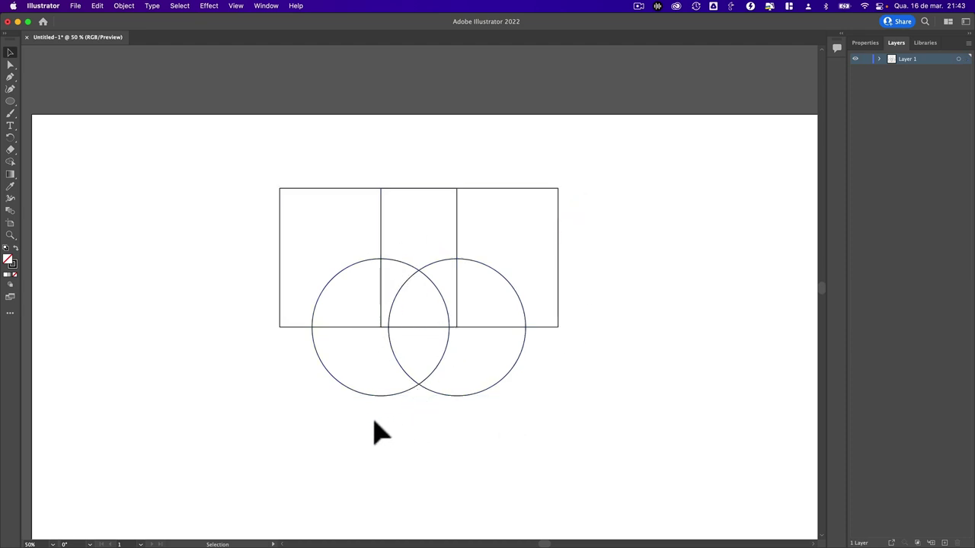
drag(231, 431, 674, 175)
drag(592, 282, 619, 261)
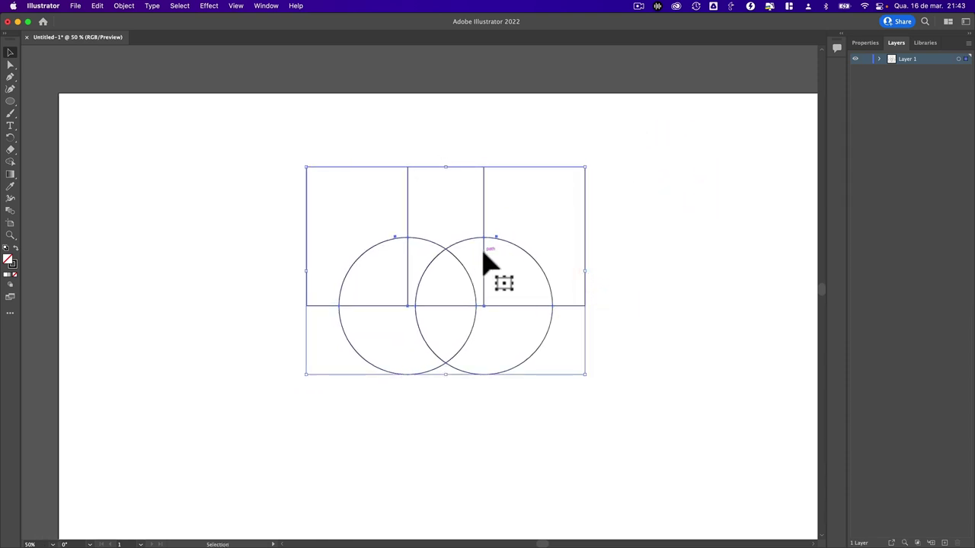
click(11, 161)
mouse_move(380, 326)
mouse_down()
mouse_move(436, 335)
mouse_move(451, 236)
mouse_move(442, 242)
mouse_up()
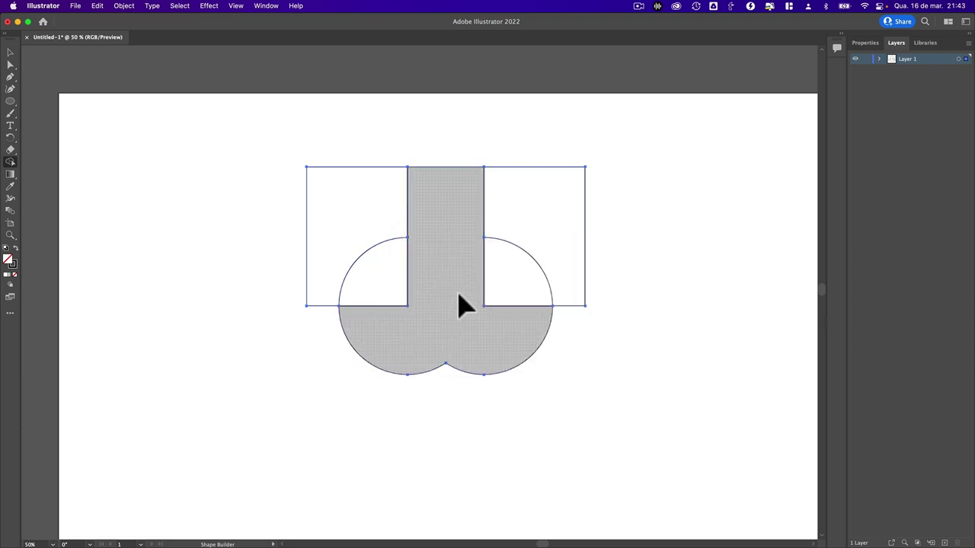
key(cmd+z)
Merge both circles' lower halves with the lens and move the result below-right of the grid
drag(389, 343, 462, 295)
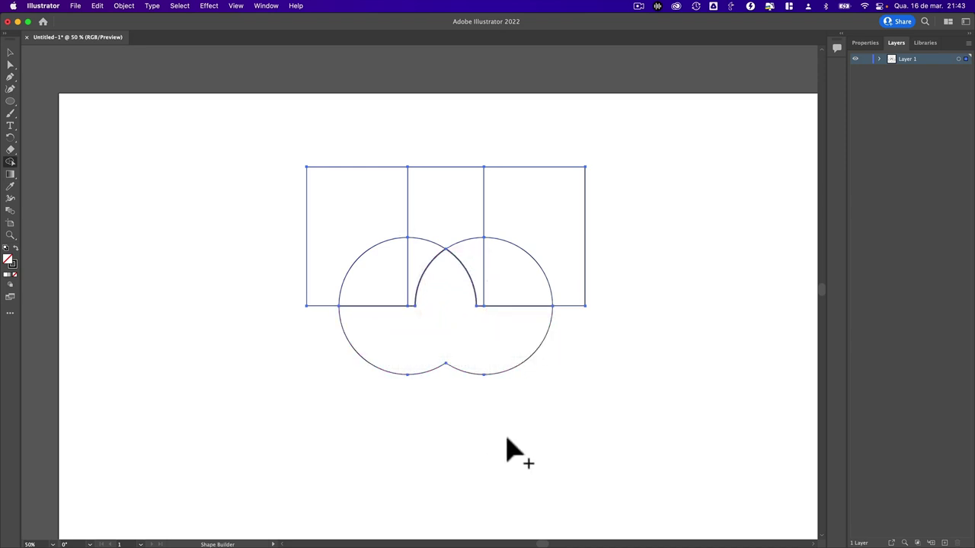
key(v)
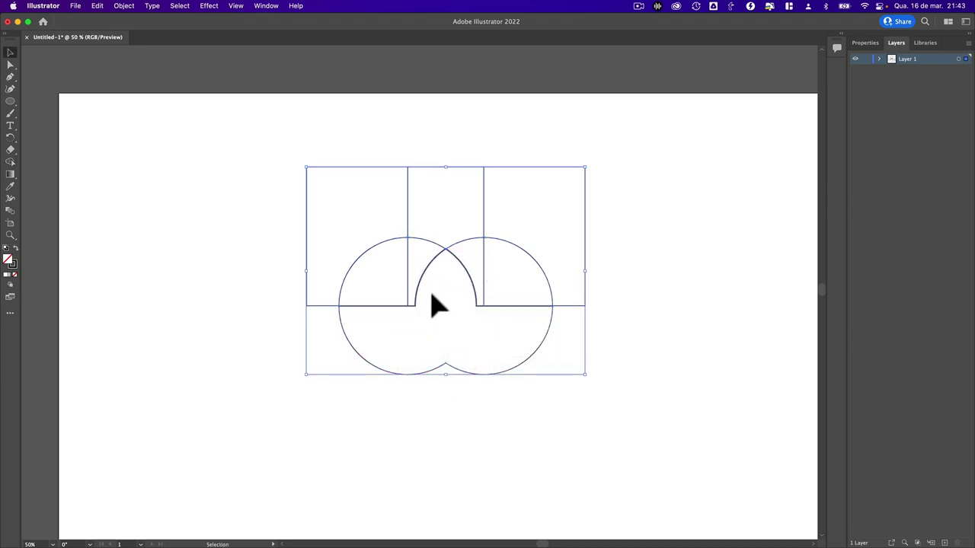
click(432, 296)
click(414, 429)
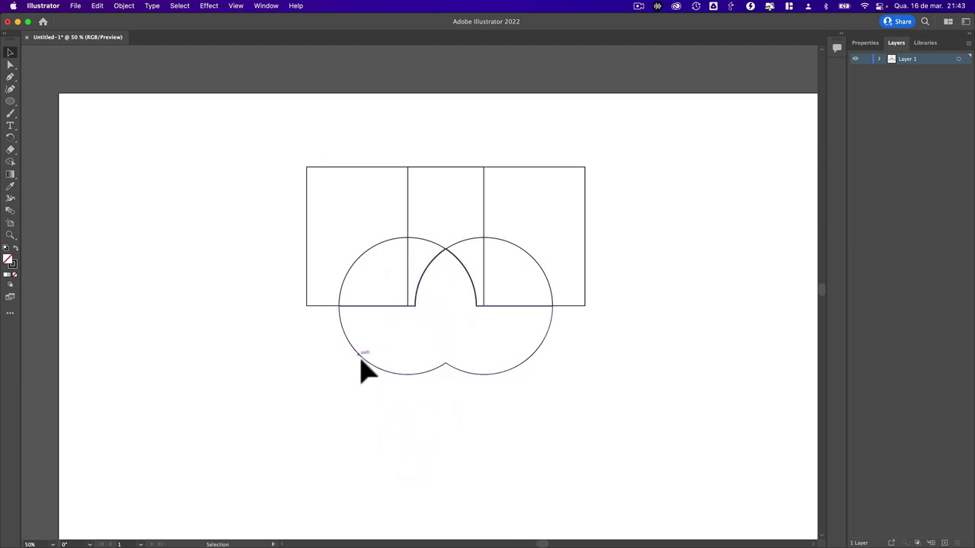
drag(362, 369, 544, 455)
Select the merged arch shape and swap its fill and stroke with Shift+X
scroll(280, 328, right, 3)
scroll(281, 327, down, 1)
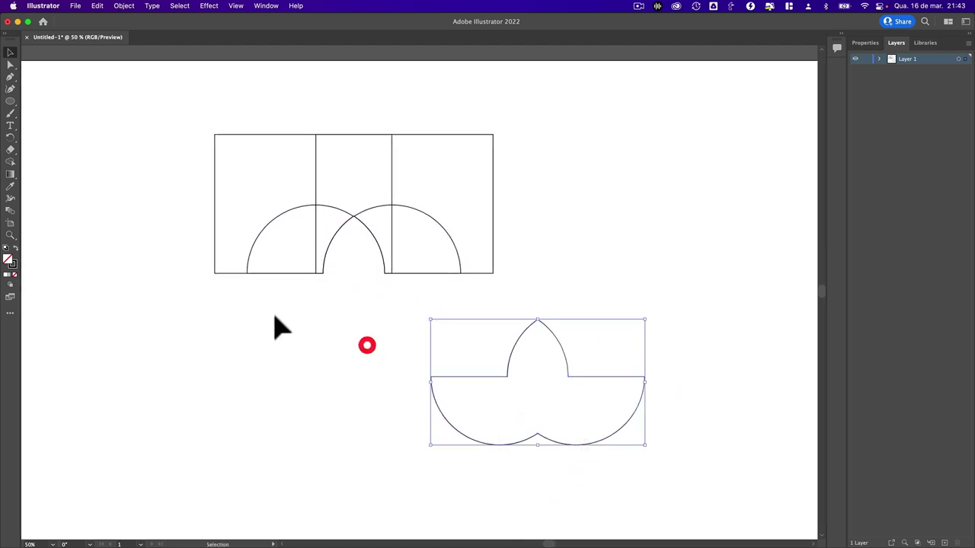
drag(256, 308, 522, 164)
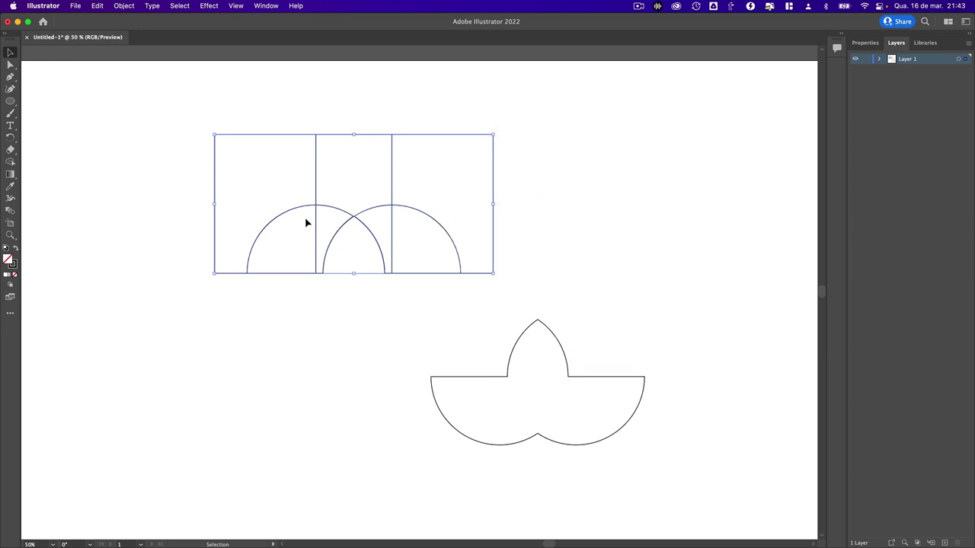
click(522, 359)
click(511, 358)
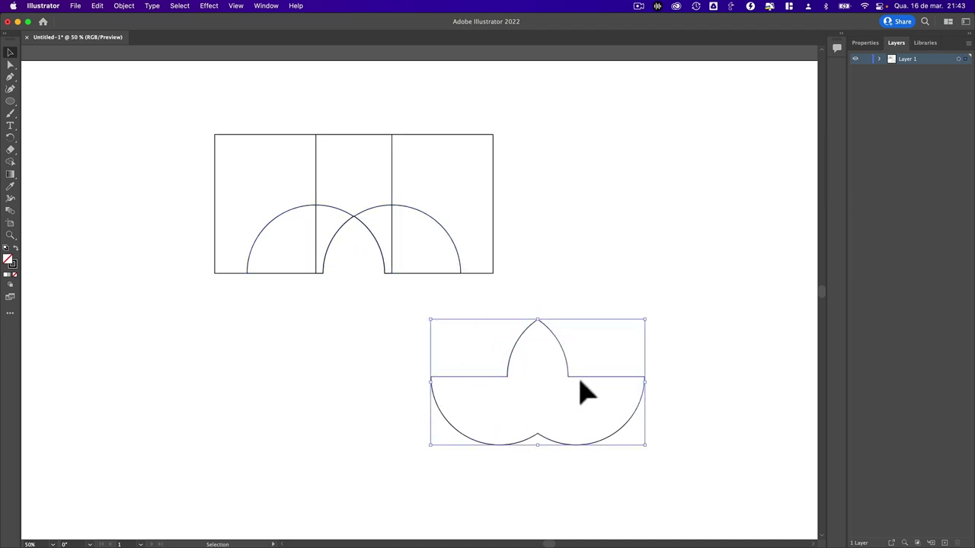
drag(522, 340, 477, 306)
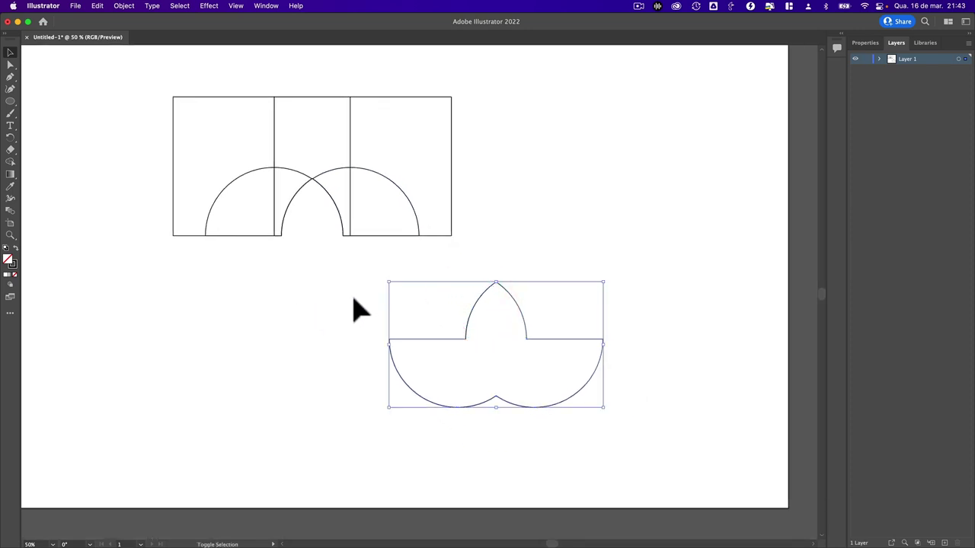
key(shift+x)
Try a duplicate of the arch, undo it, and move the shape back onto the construction grid
click(494, 348)
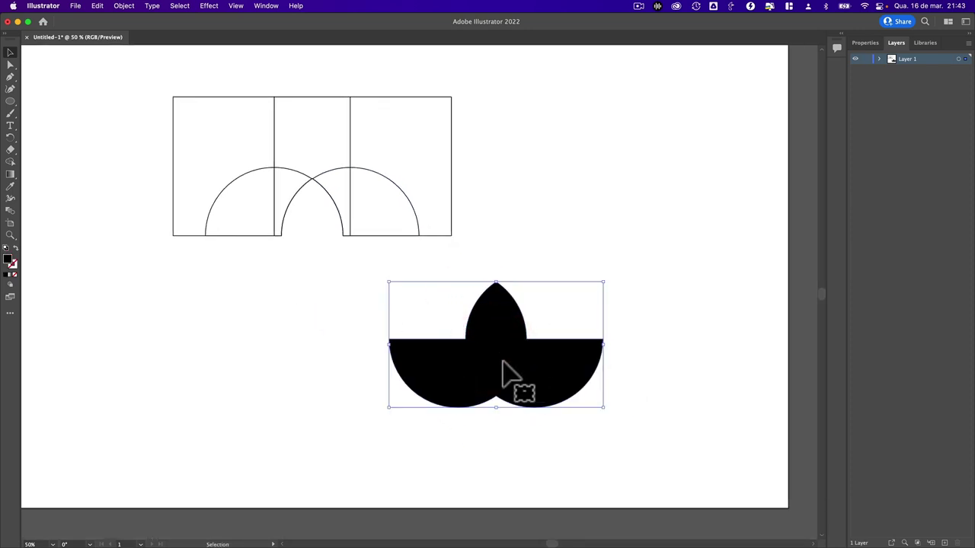
key(ctrl+z)
key(a)
key(ctrl+z)
key(v)
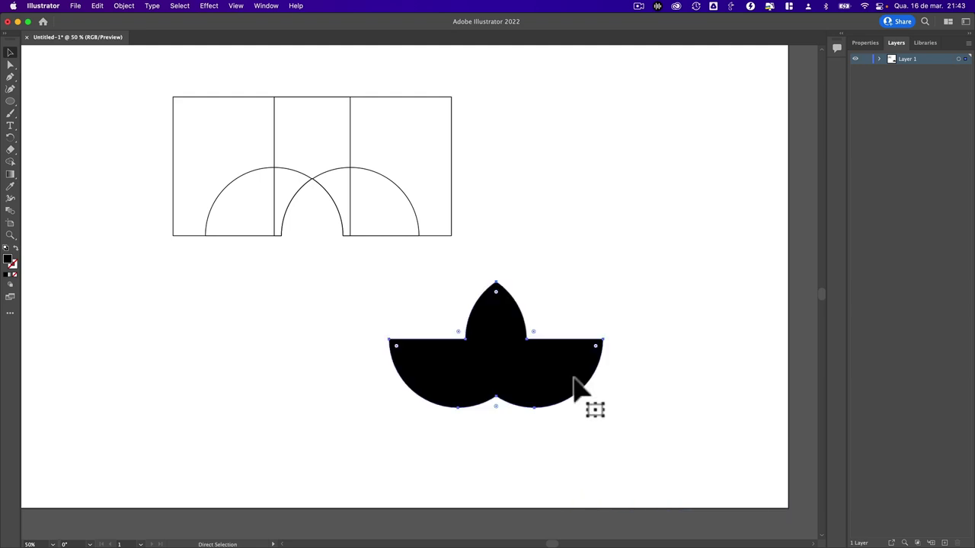
drag(500, 357, 498, 400)
right_click(502, 397)
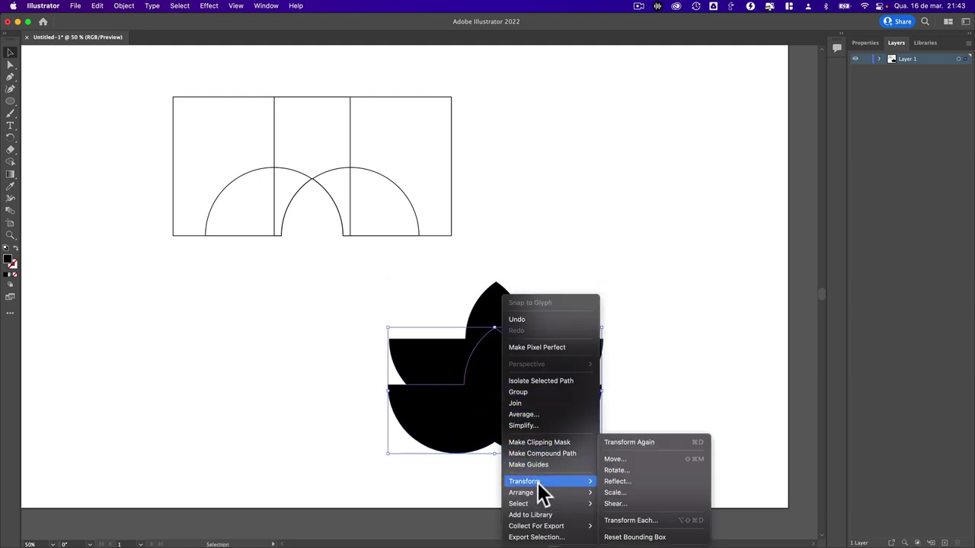
mouse_move(525, 481)
click(398, 475)
key(super+z)
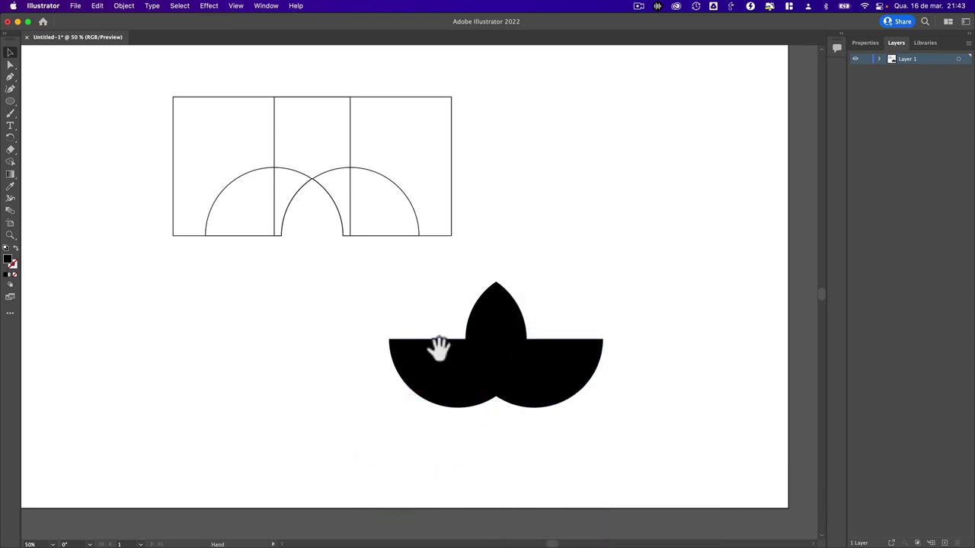
mouse_move(439, 348)
mouse_down()
mouse_move(534, 405)
mouse_move(442, 390)
mouse_move(396, 370)
mouse_up()
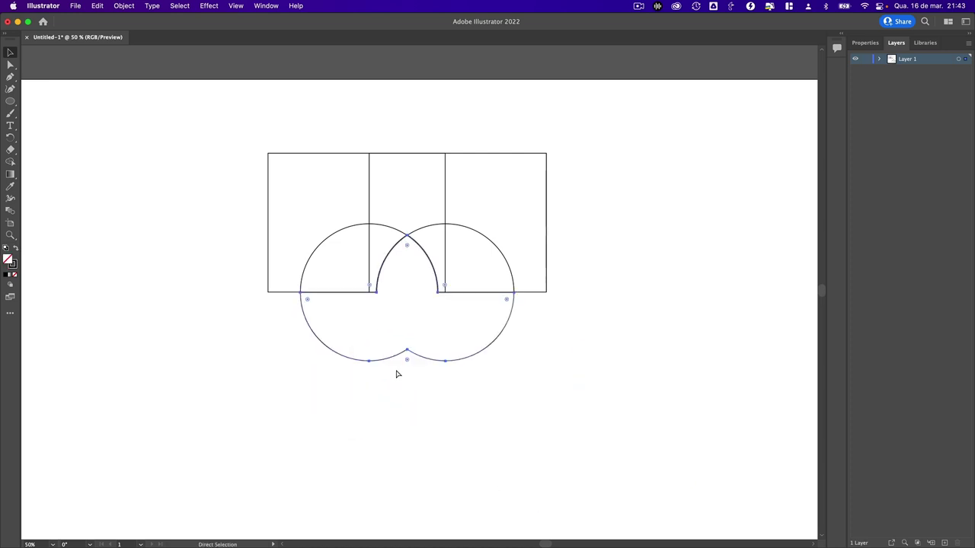
Delete the stray left arc piece, select all construction shapes, and switch to Chrome
key(v)
click(376, 374)
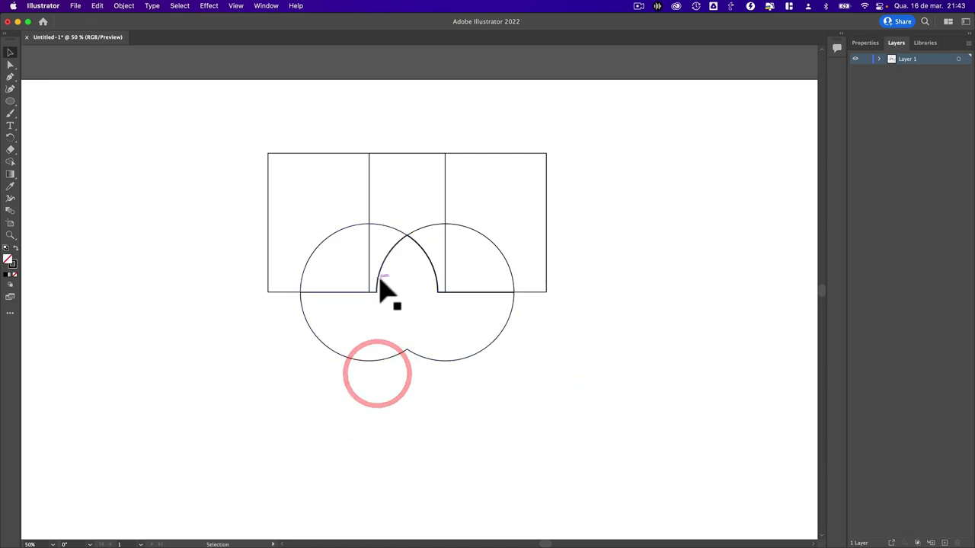
drag(387, 289, 395, 299)
key(Delete)
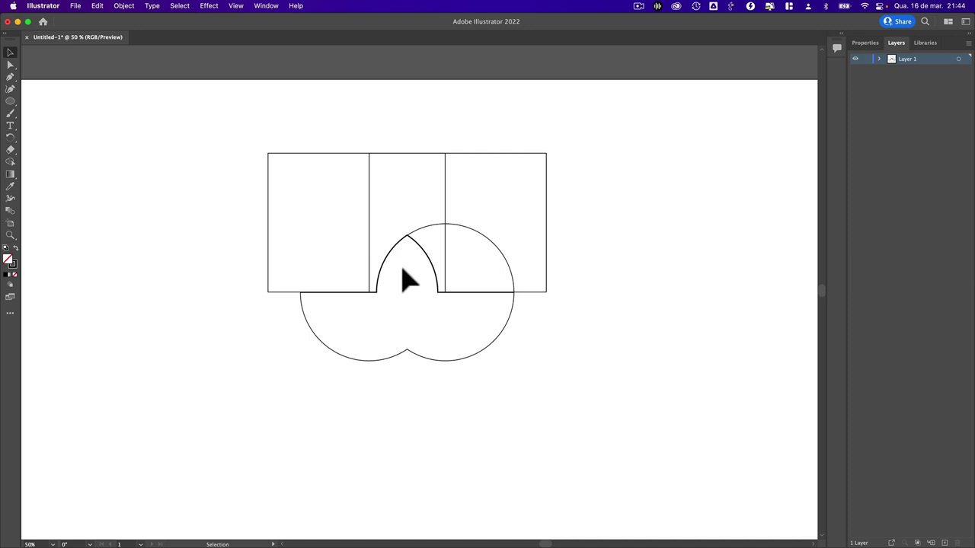
click(423, 233)
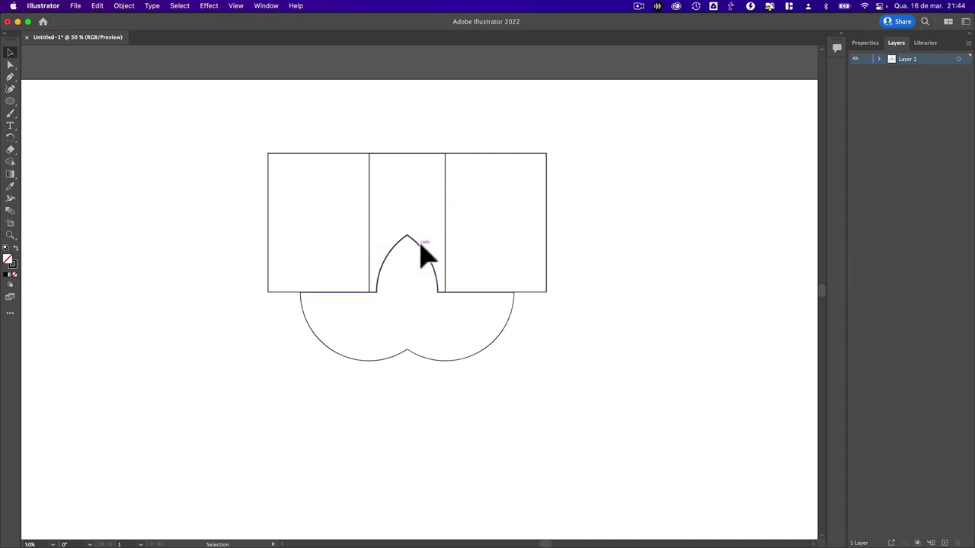
mouse_move(420, 251)
mouse_down()
mouse_move(424, 277)
mouse_move(427, 245)
mouse_up()
drag(228, 386, 627, 119)
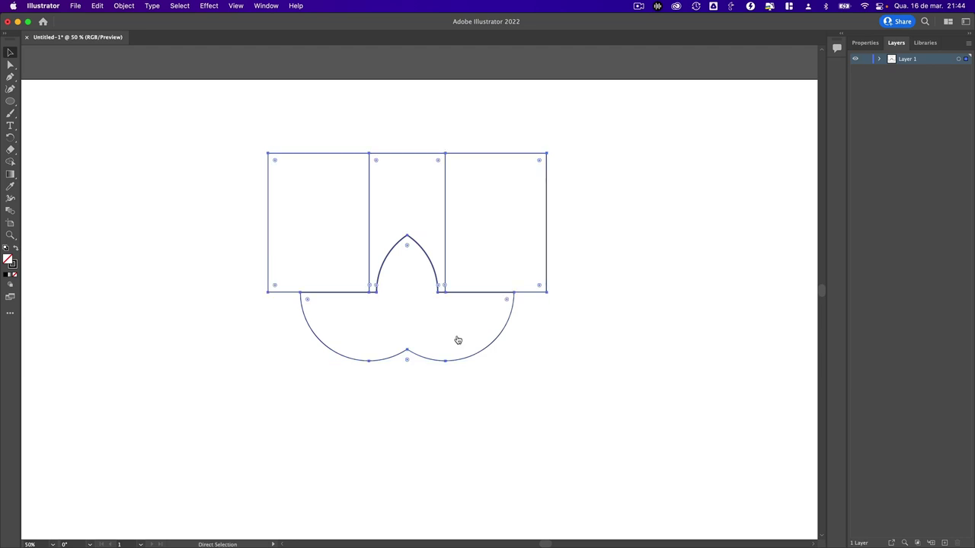
key(super+Tab)
Zoom the YouTube page back to normal size and return to the Figma file
key(super+minus)
key(super+minus)
key(super+minus)
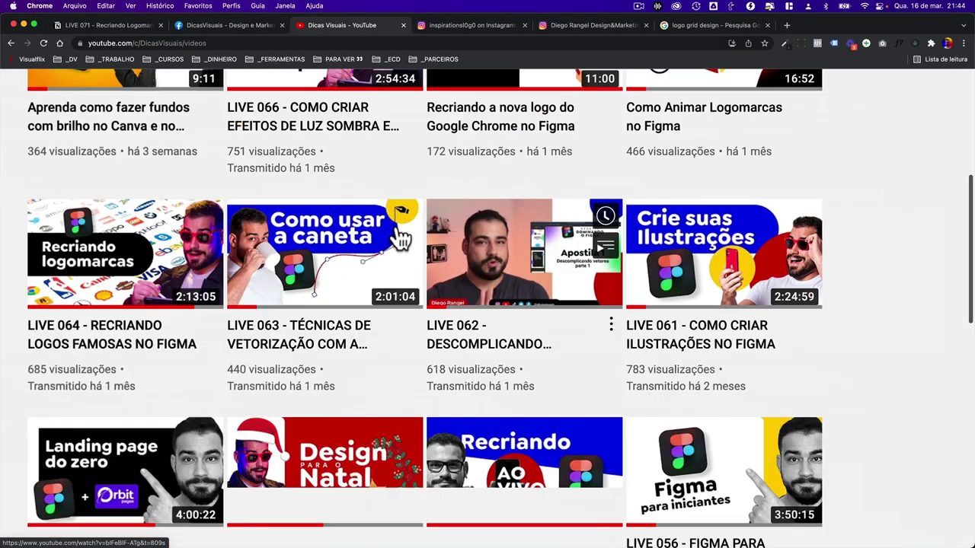
key(super+minus)
key(super+minus)
key(super+minus)
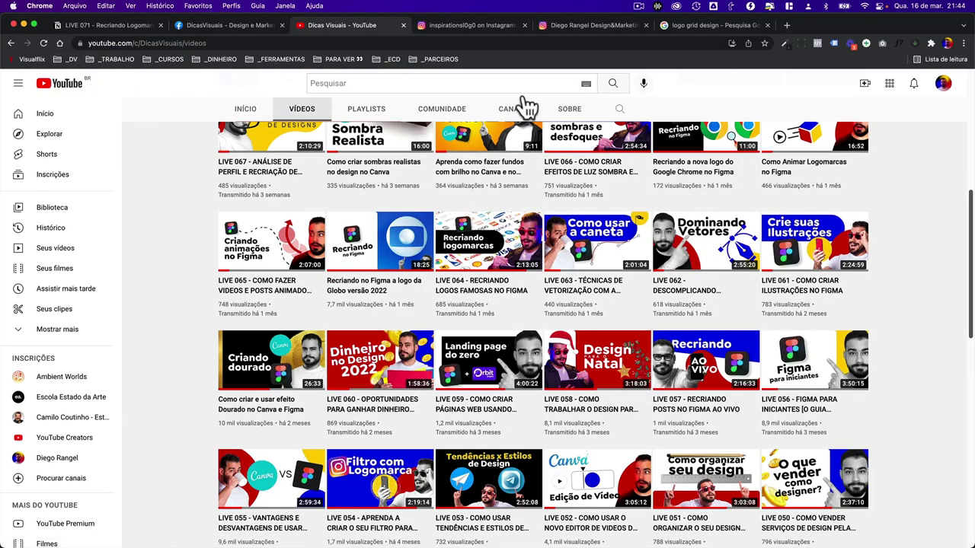
key(super+Tab)
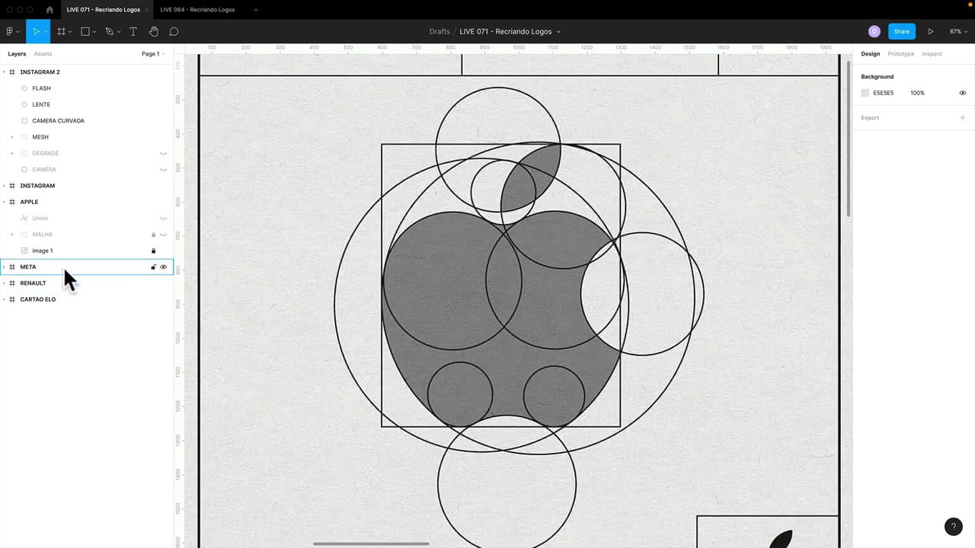
Show the MALHA grid and give its strokes green 31FF10 with weight 4
click(46, 234)
click(164, 234)
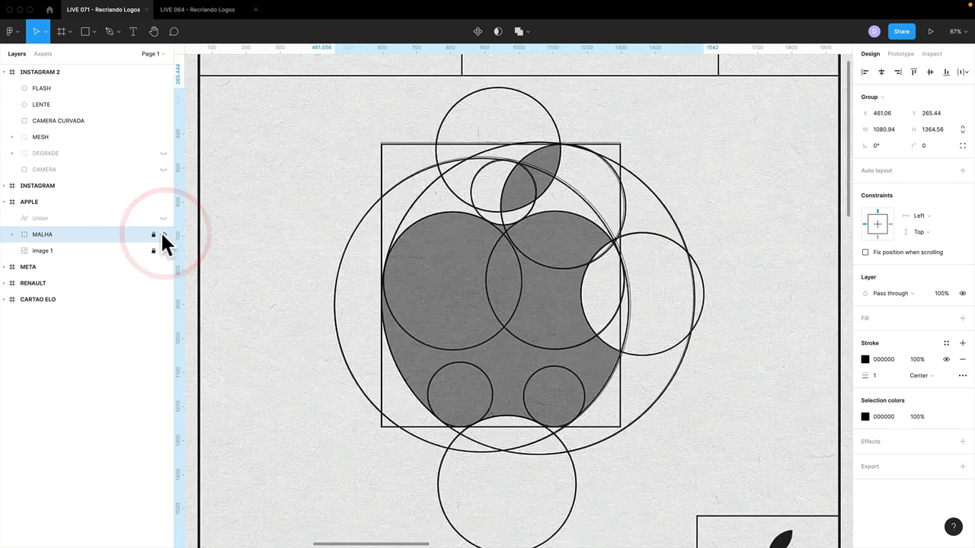
click(865, 359)
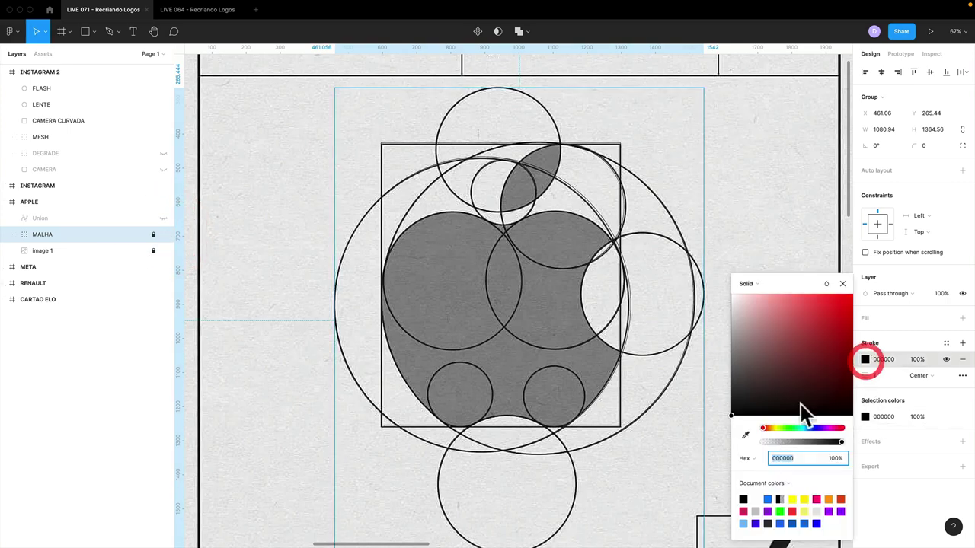
drag(783, 427, 787, 427)
drag(814, 334, 846, 288)
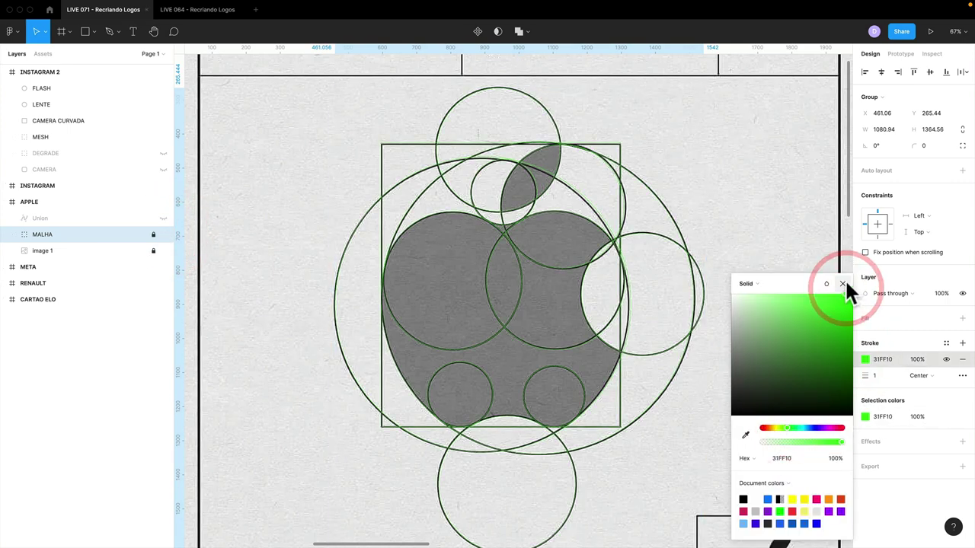
click(845, 280)
drag(866, 376, 871, 377)
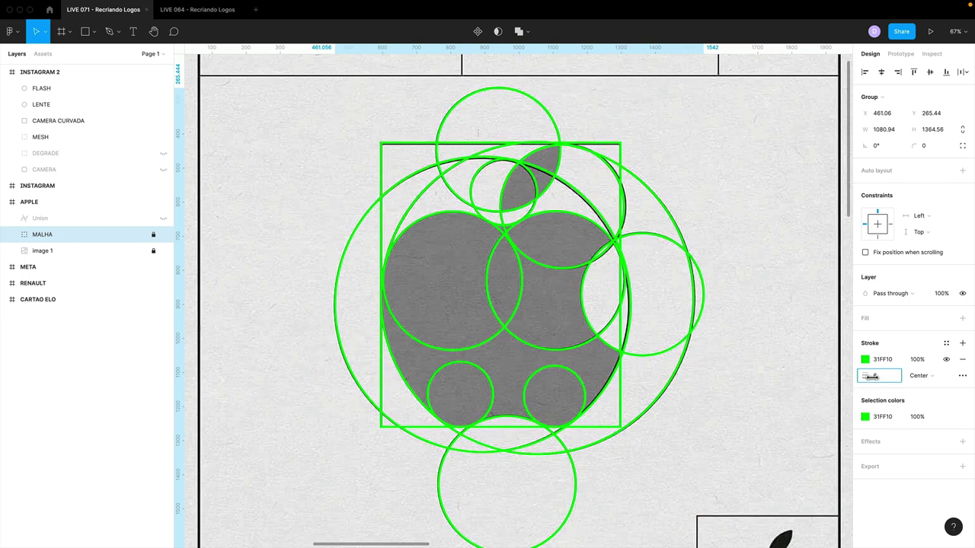
Hide MALHA and image 1, show the Union, and enter its vector edit mode
click(163, 234)
click(163, 250)
click(163, 217)
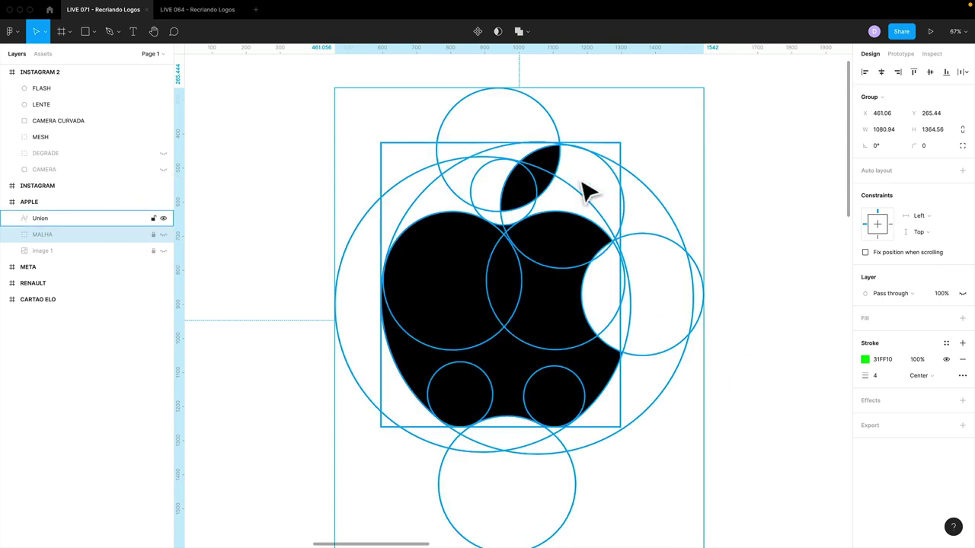
double_click(437, 306)
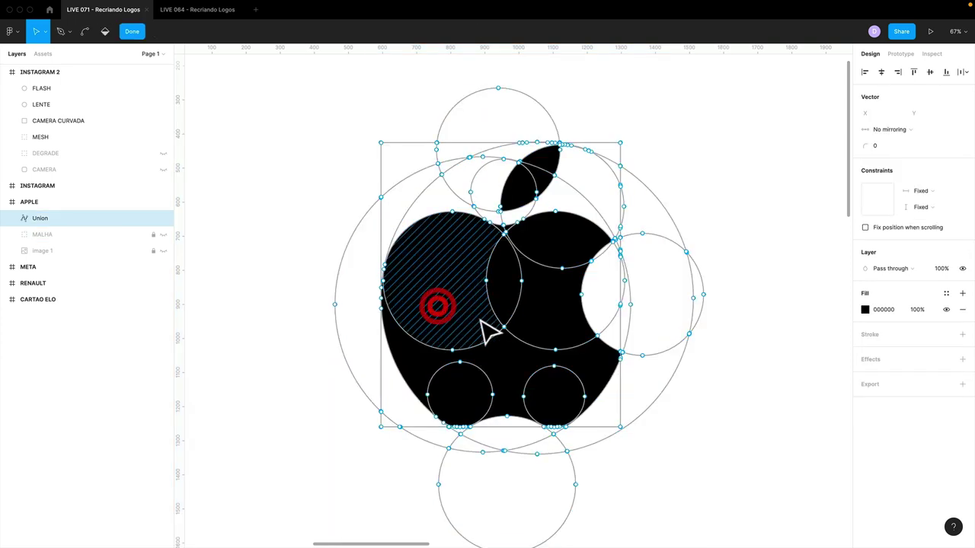
Fill all the inner regions of the Union apple and exit vector editing
click(554, 305)
click(490, 364)
click(457, 315)
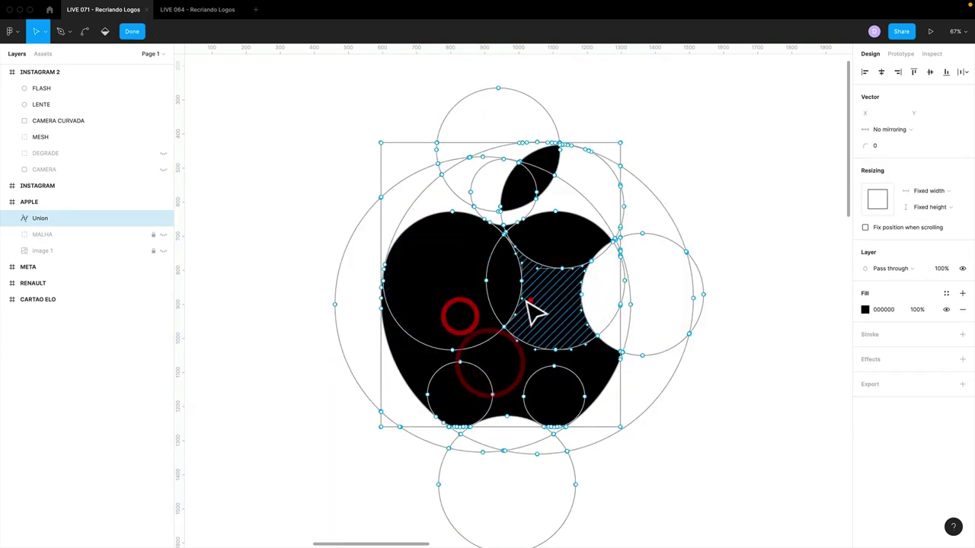
click(489, 289)
click(529, 259)
click(505, 259)
click(466, 268)
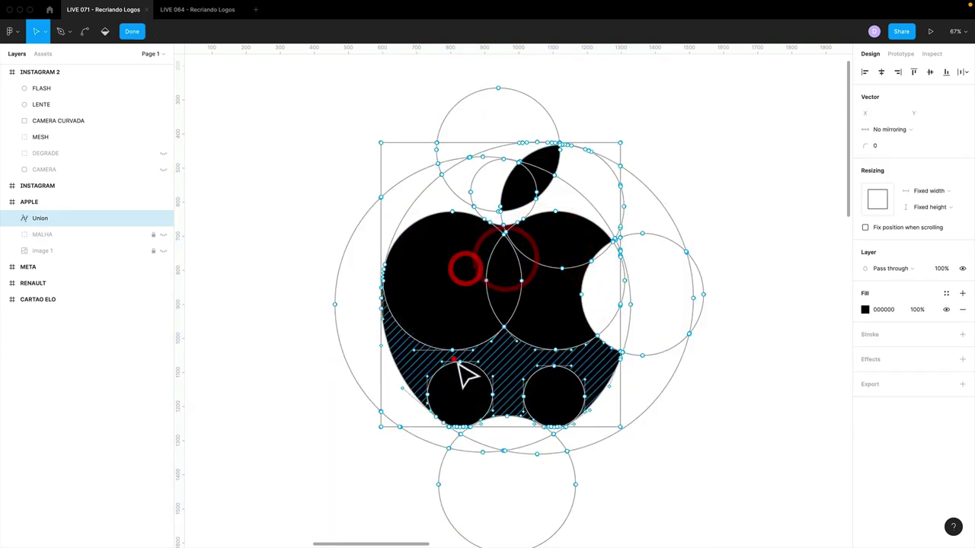
click(461, 377)
click(558, 390)
click(486, 316)
click(565, 296)
click(735, 389)
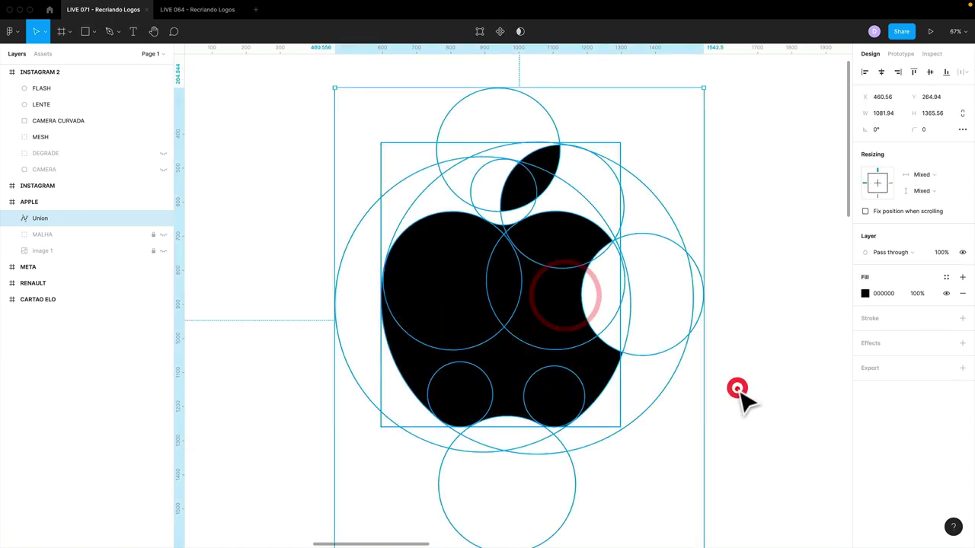
Inspect the filled apple at different zooms, then hide the Union layer
key(shift+2)
click(637, 376)
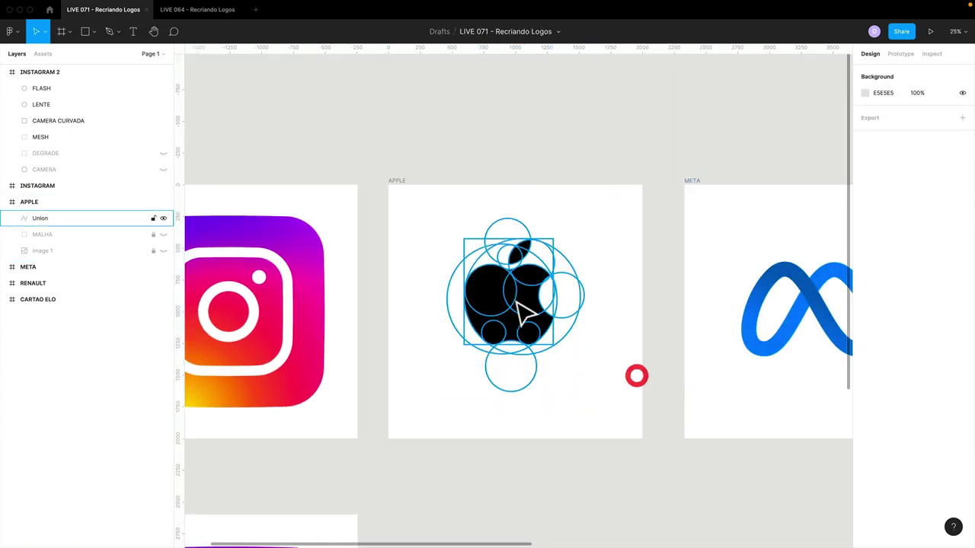
click(508, 293)
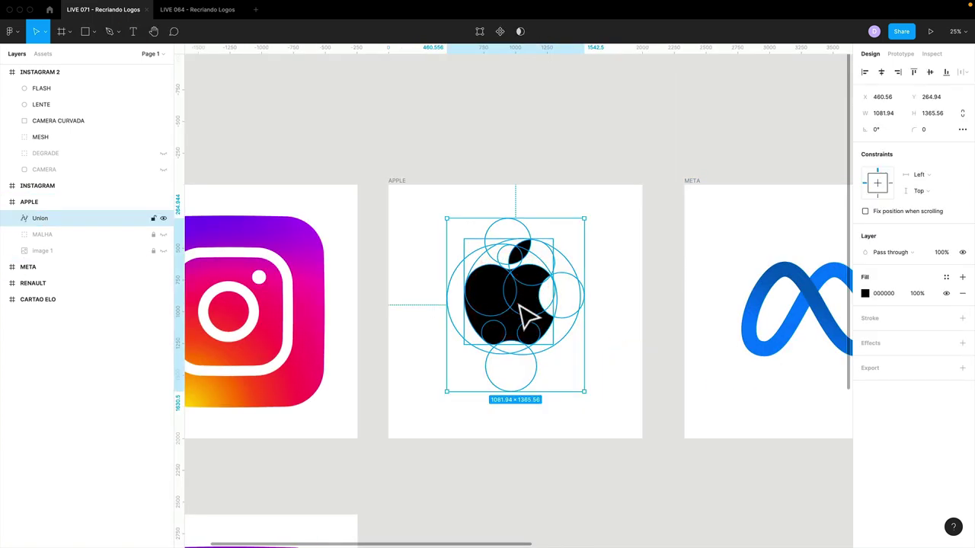
key(shift+2)
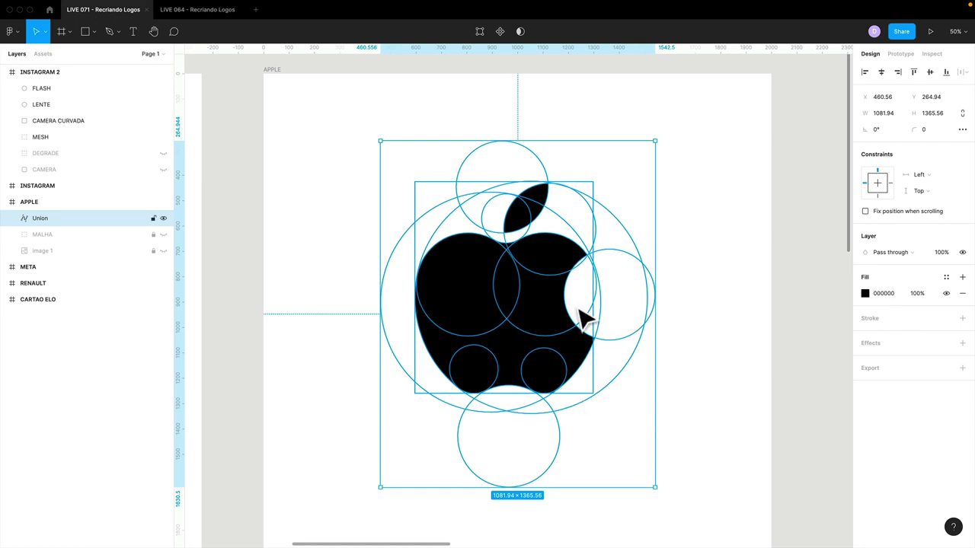
click(674, 350)
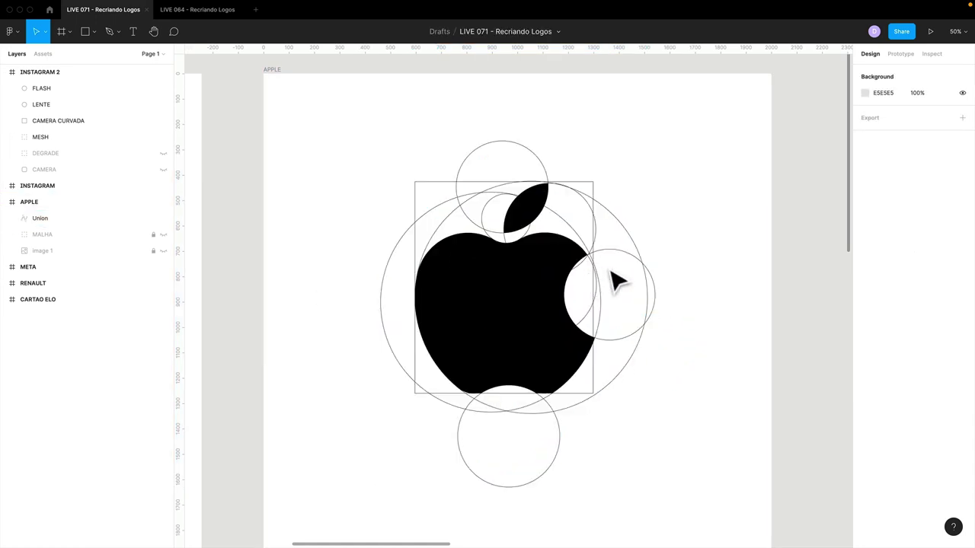
click(163, 218)
Draw a circle, turn it into a black 000000 outline, and move it down-right
click(428, 235)
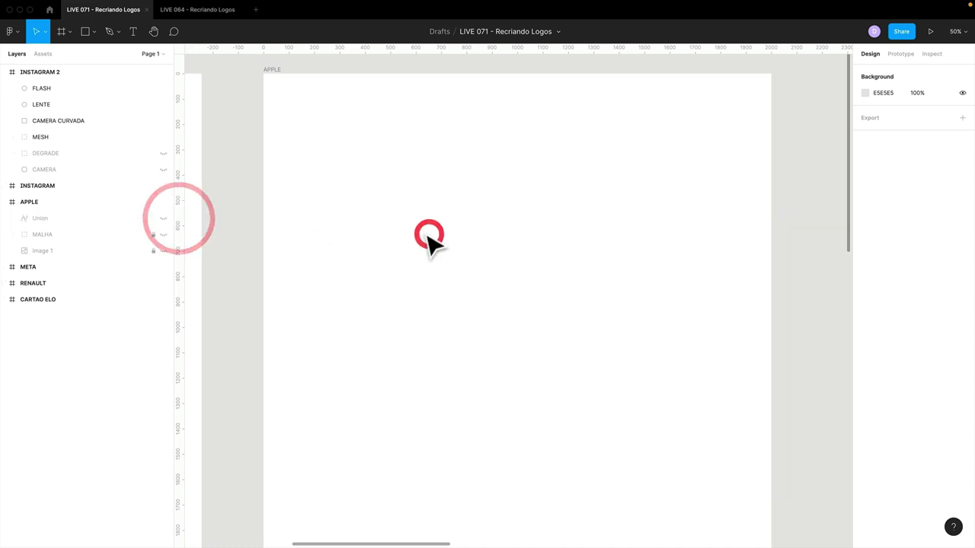
key(o)
mouse_move(407, 179)
mouse_down()
mouse_move(455, 230)
mouse_move(483, 199)
mouse_up()
key(ctrl+z)
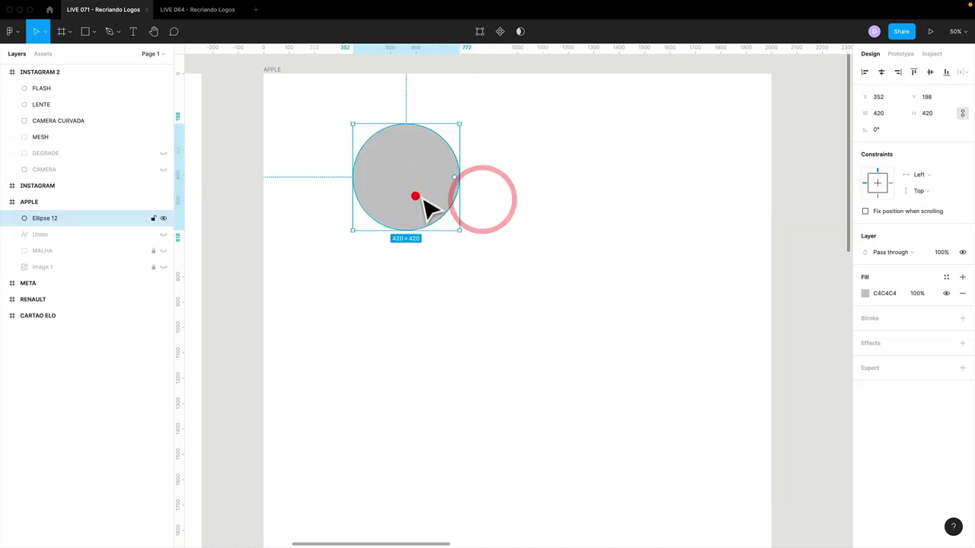
key(shift+x)
click(865, 319)
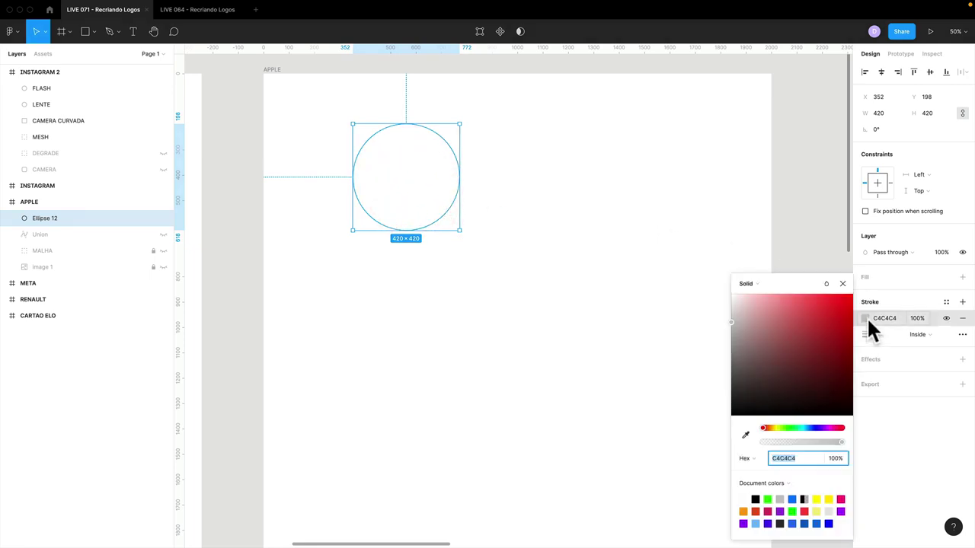
click(731, 413)
click(814, 277)
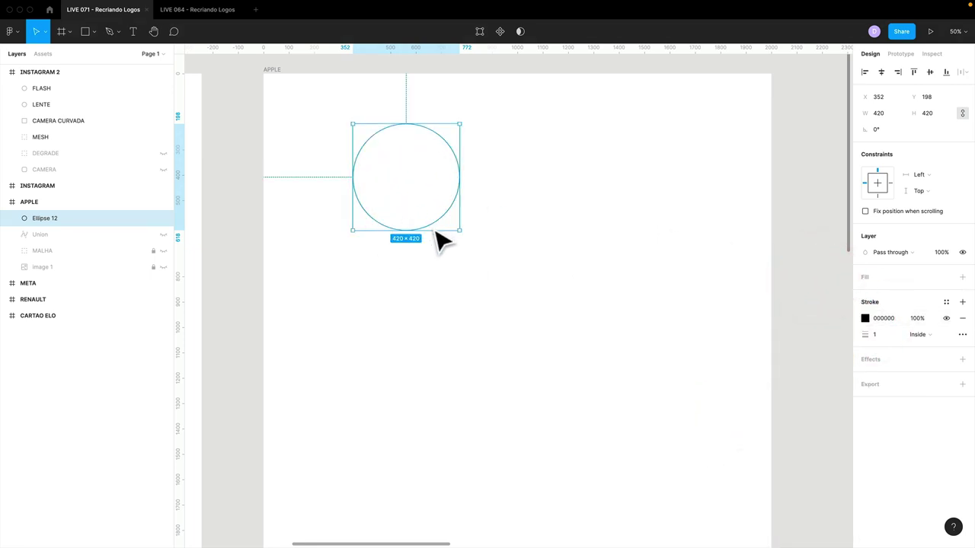
drag(449, 205, 468, 290)
click(536, 257)
Draw a 474×384 rectangle above the circle with a black outline
key(r)
mouse_move(400, 118)
mouse_down()
mouse_move(459, 178)
mouse_move(521, 215)
mouse_up()
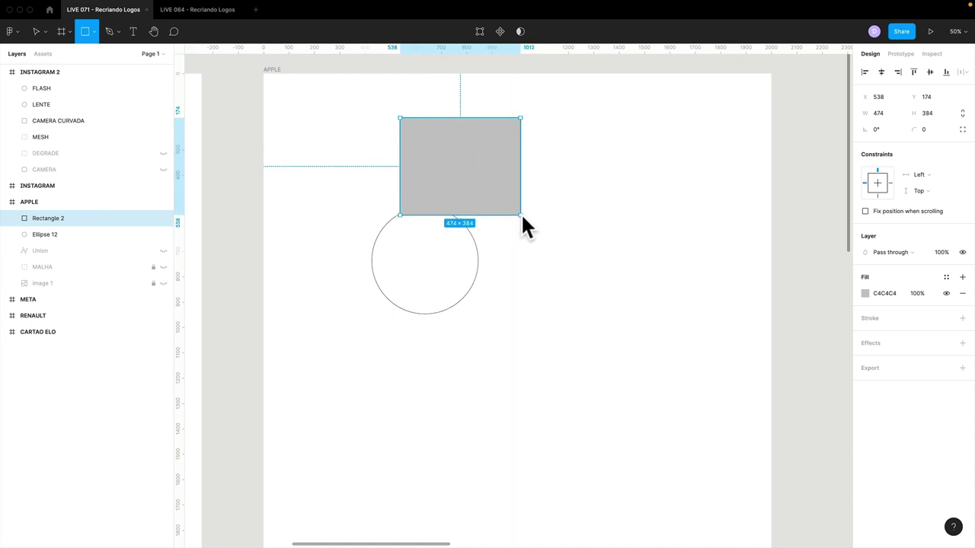
key(shift+x)
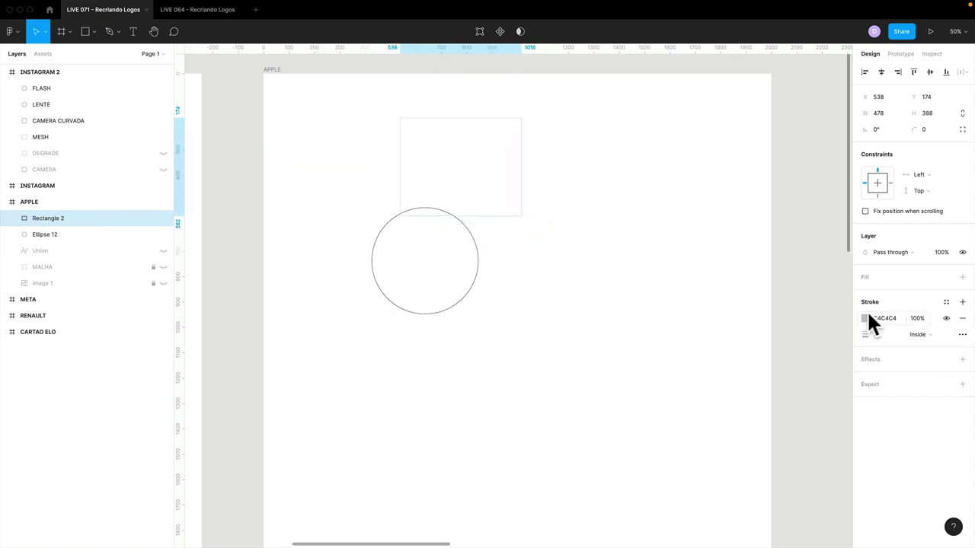
click(865, 318)
drag(822, 348, 671, 449)
click(844, 287)
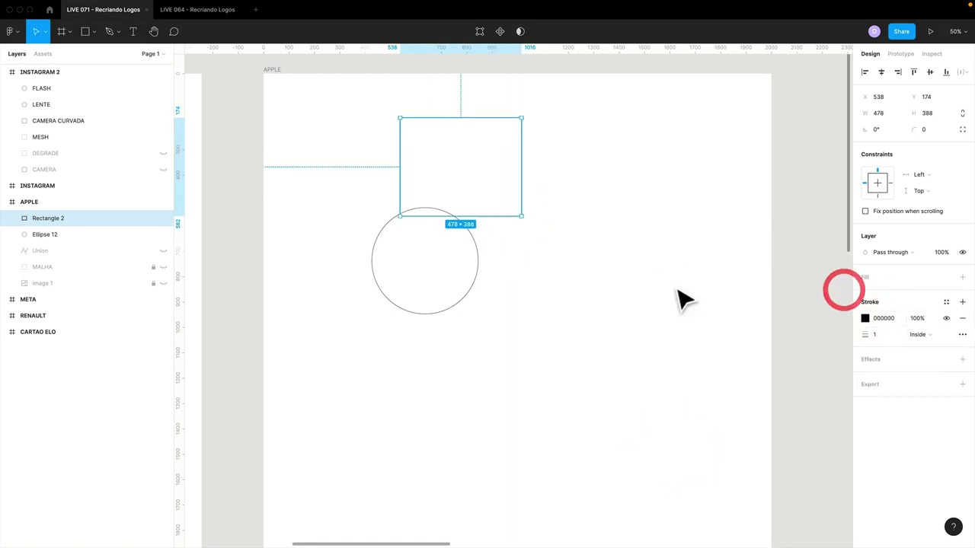
key(alt)
key(alt)
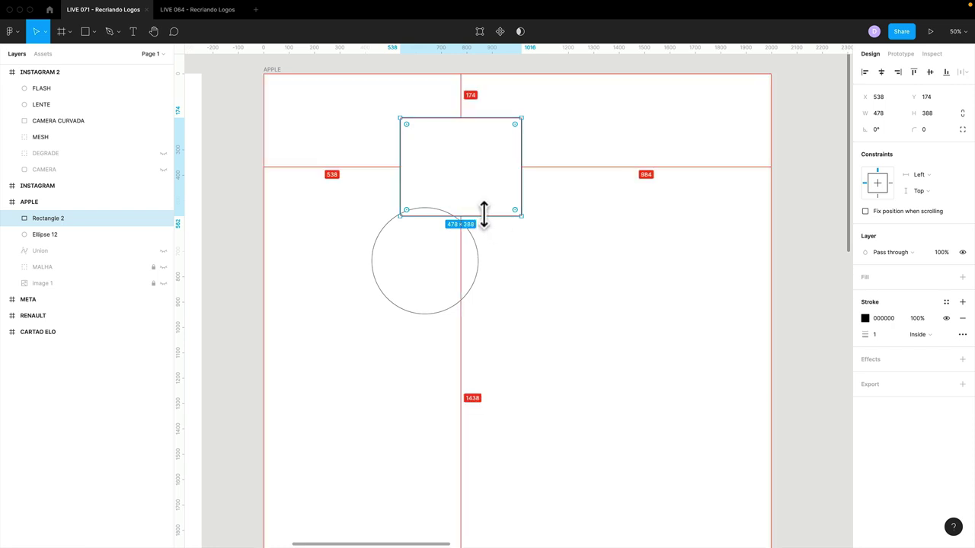
Add an overlapping rectangle copy and a second 400×400 circle, then select all four shapes
click(553, 215)
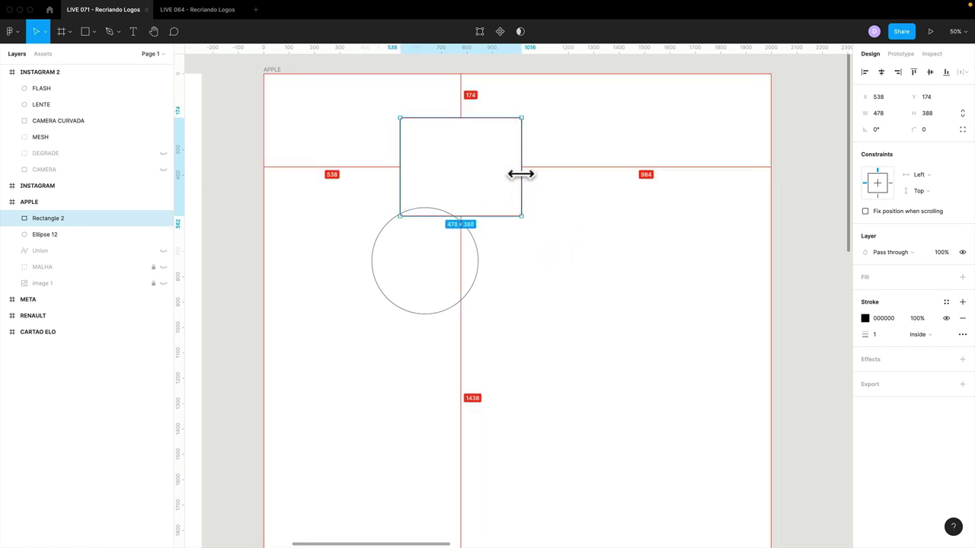
drag(522, 175, 576, 191)
click(505, 268)
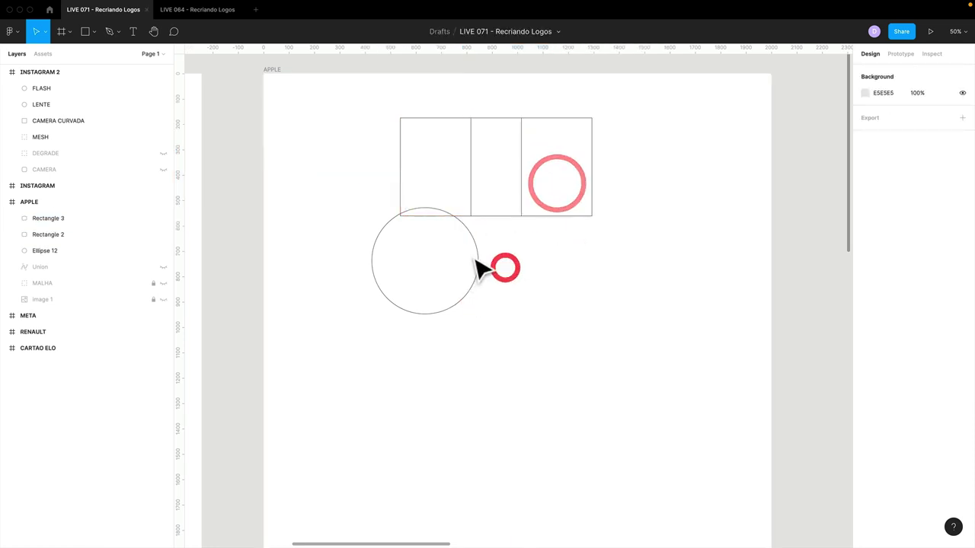
click(479, 237)
click(485, 257)
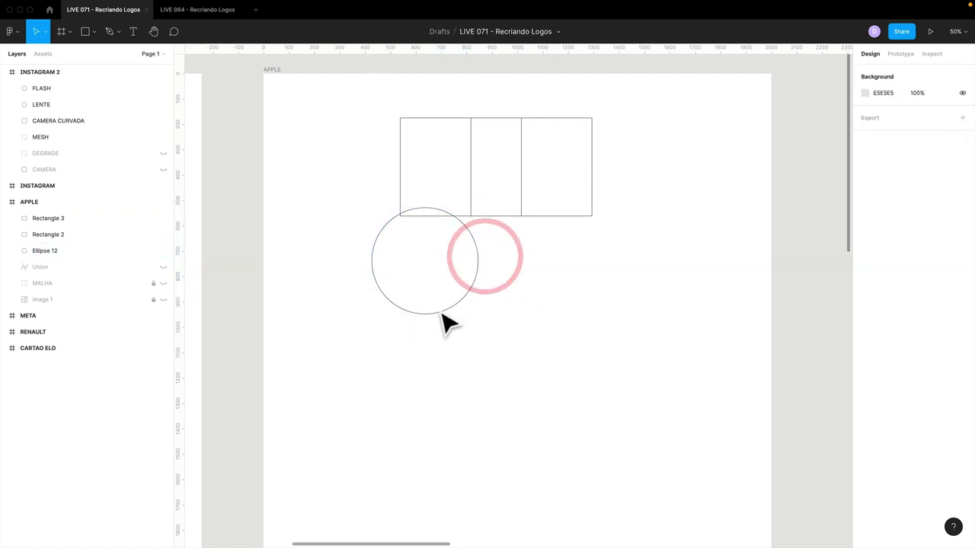
drag(445, 315, 521, 268)
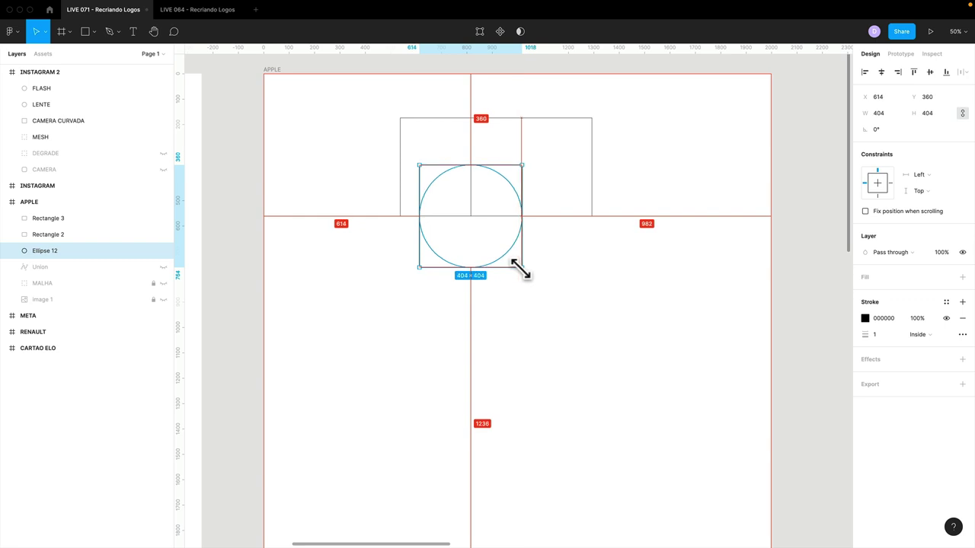
drag(477, 256, 522, 259)
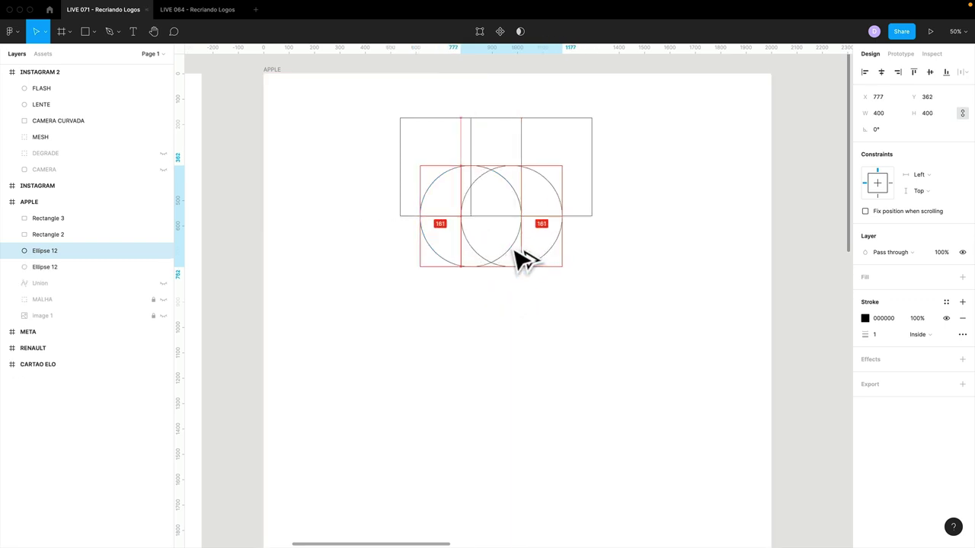
click(538, 325)
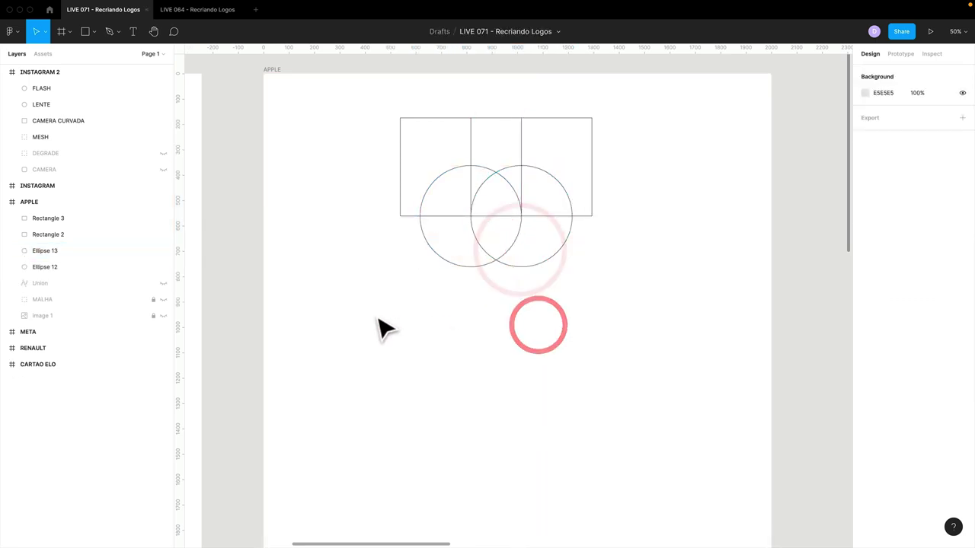
drag(376, 314, 626, 109)
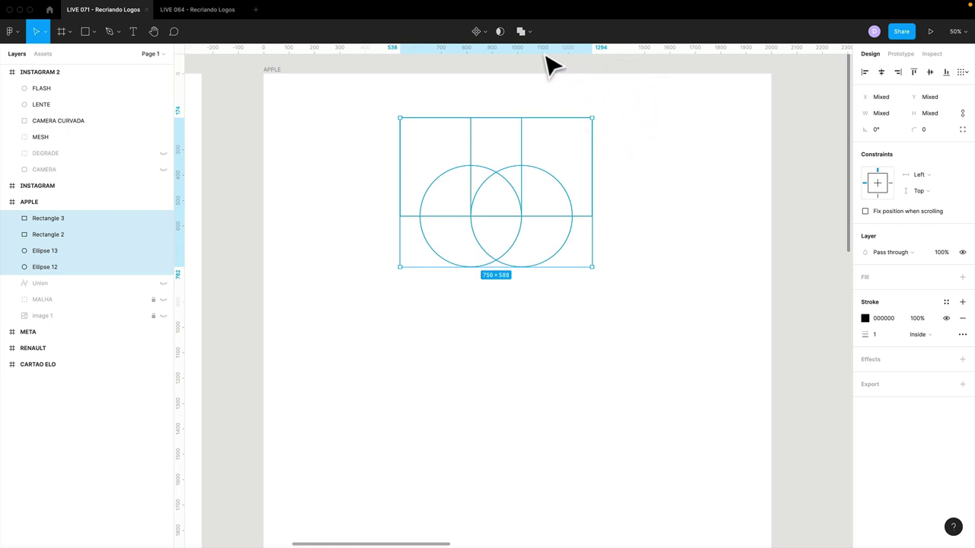
Combine the two rectangles and two circles into one Union from the Boolean groups menu
click(522, 33)
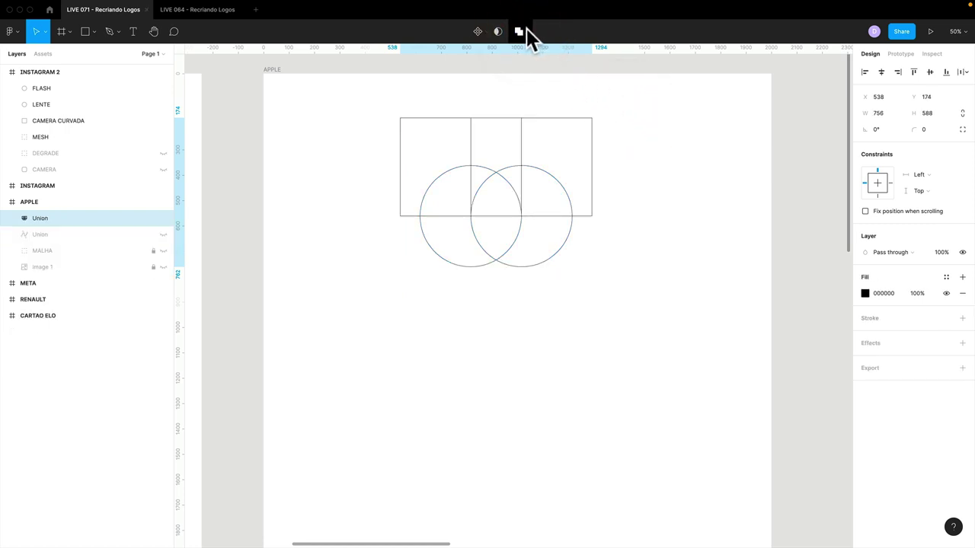
click(527, 31)
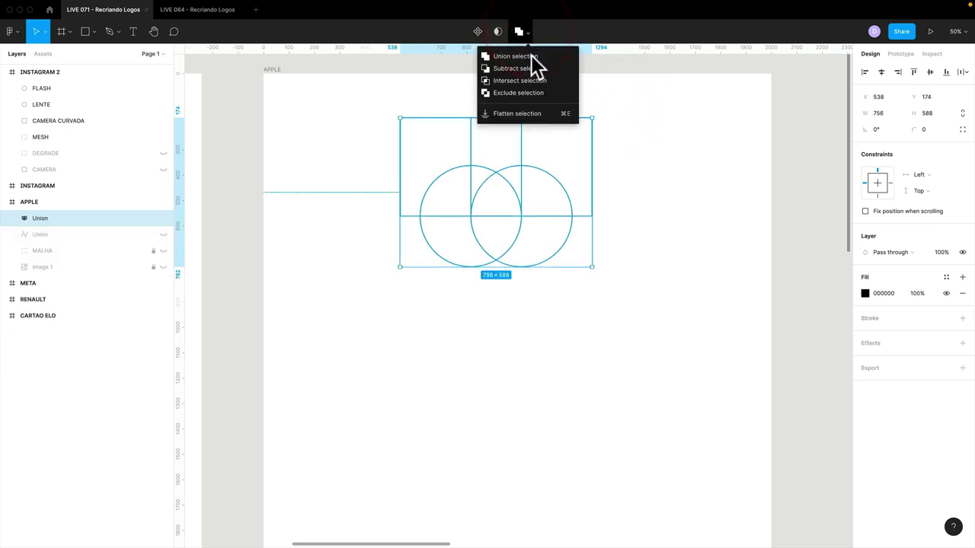
click(525, 112)
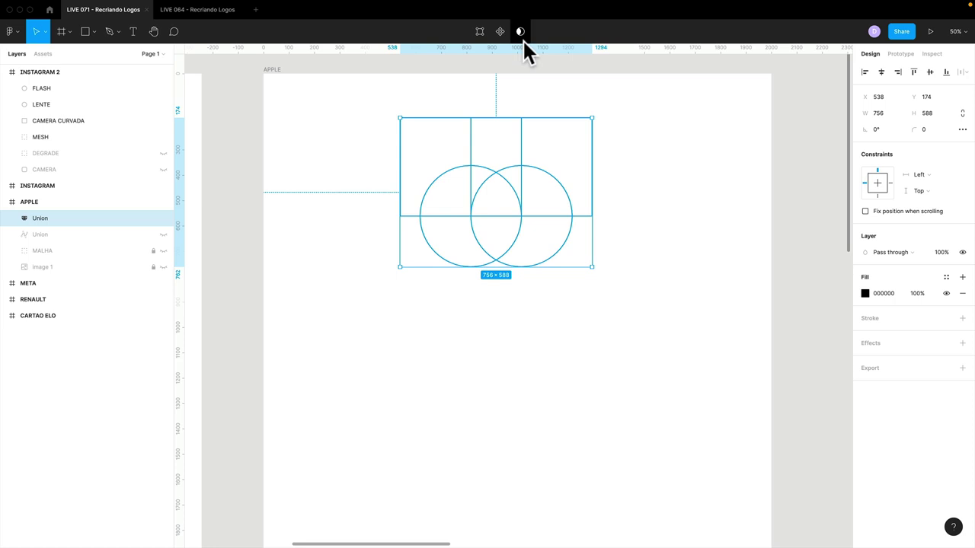
Try filling the Union's regions black with the paint bucket, undoing the first attempt
double_click(491, 183)
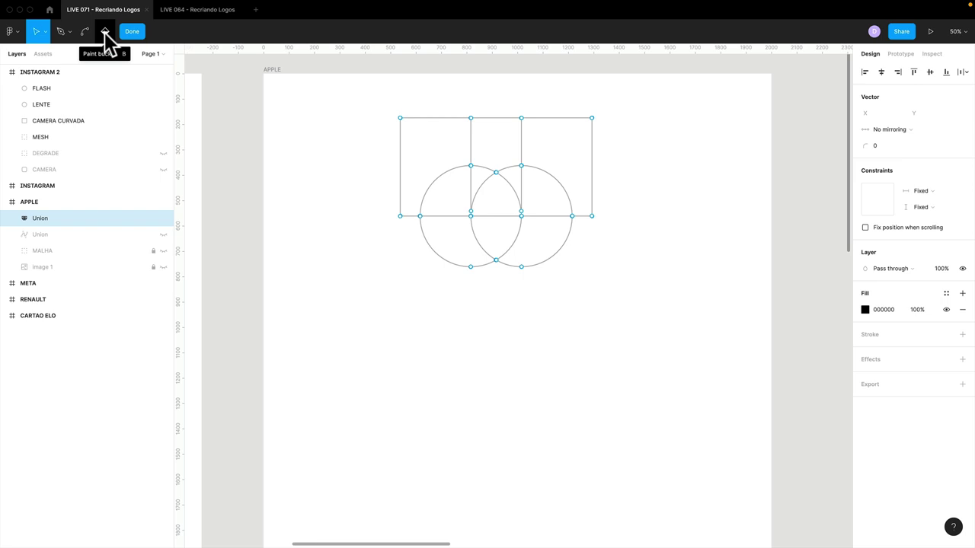
click(489, 148)
click(482, 169)
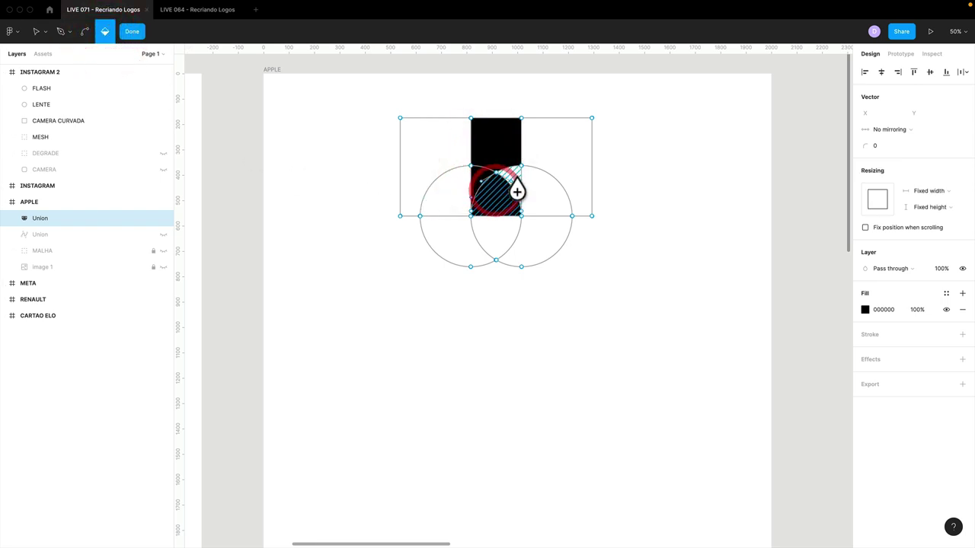
click(502, 220)
click(462, 254)
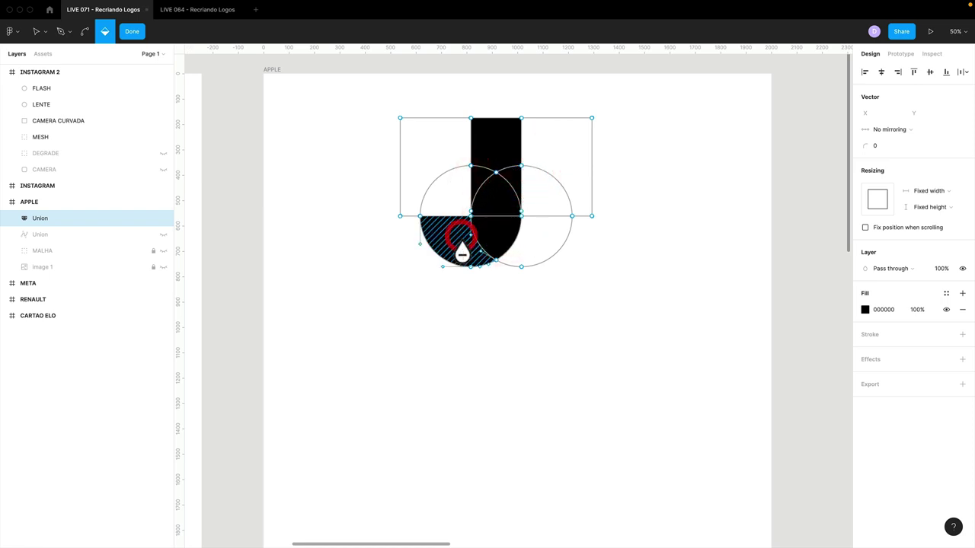
key(ctrl+z)
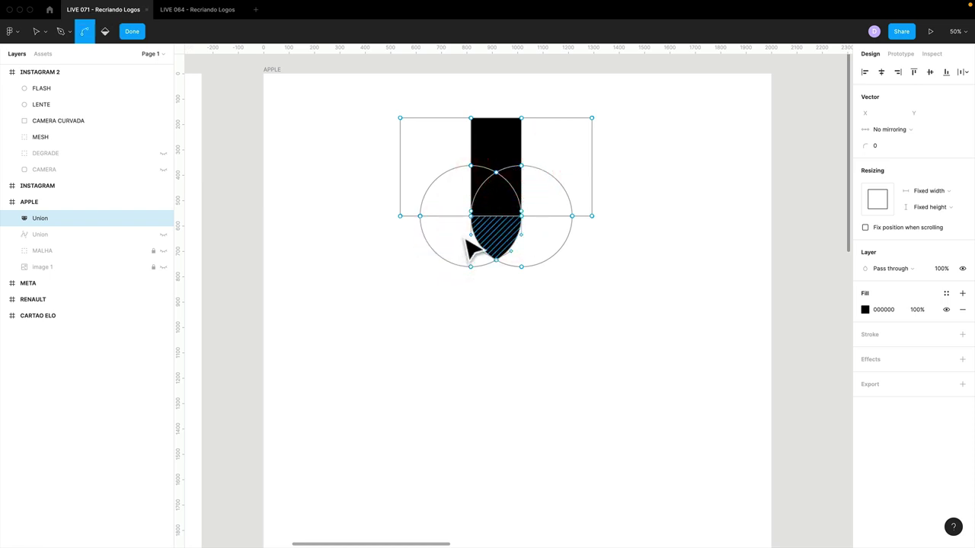
key(ctrl+z)
key(ctrl+z)
key(ctrl+z)
click(496, 191)
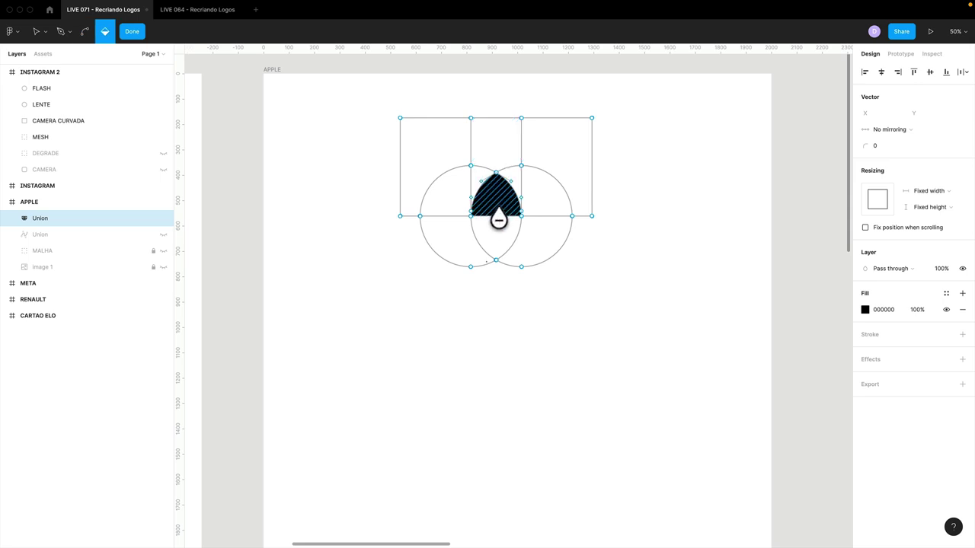
click(454, 232)
click(494, 231)
click(524, 238)
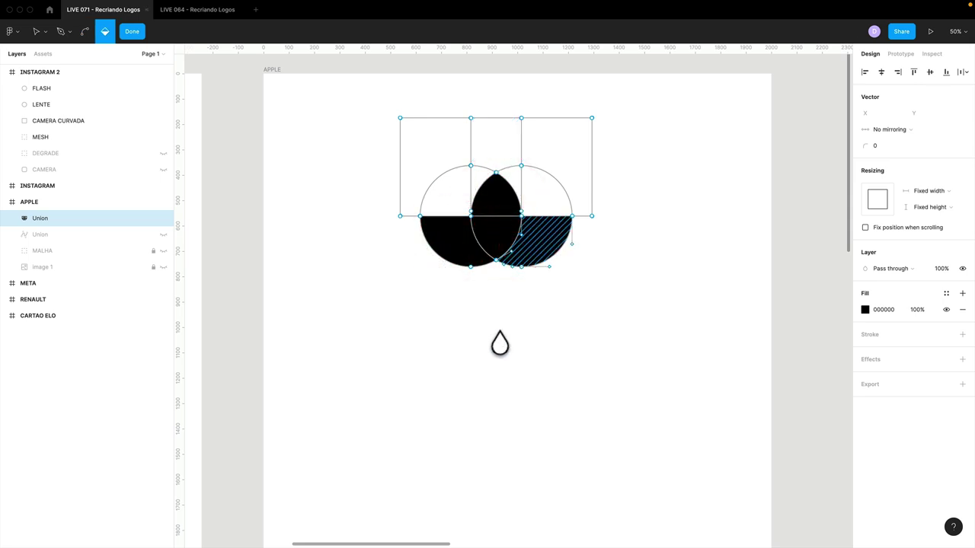
key(Escape)
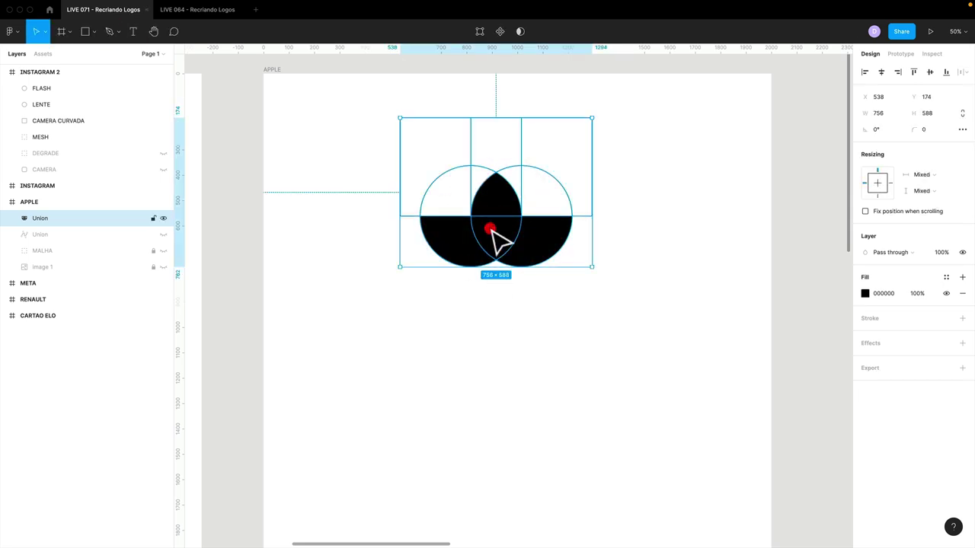
Delete the black region fills so the Union shows only its outlines
double_click(493, 231)
click(495, 322)
click(457, 243)
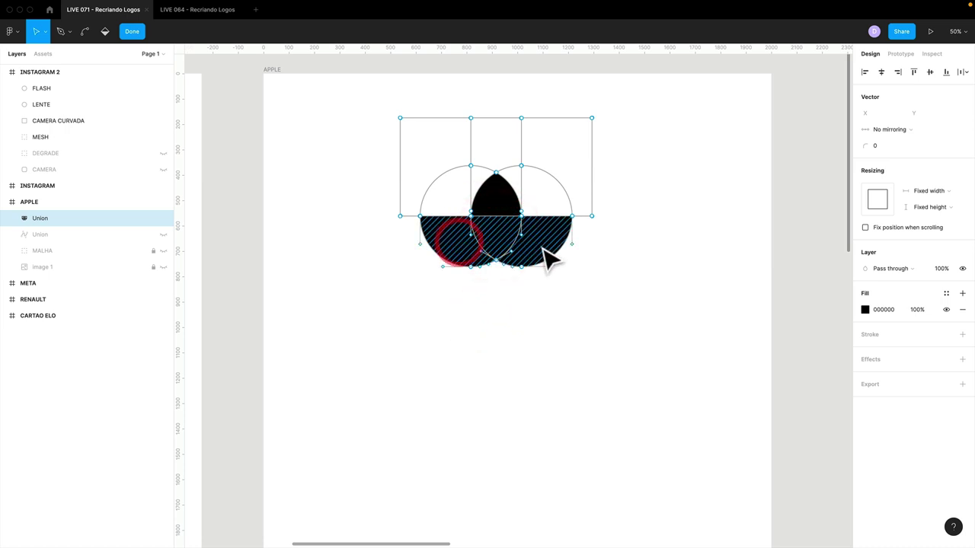
click(529, 233)
shift+click(492, 191)
key(ctrl)
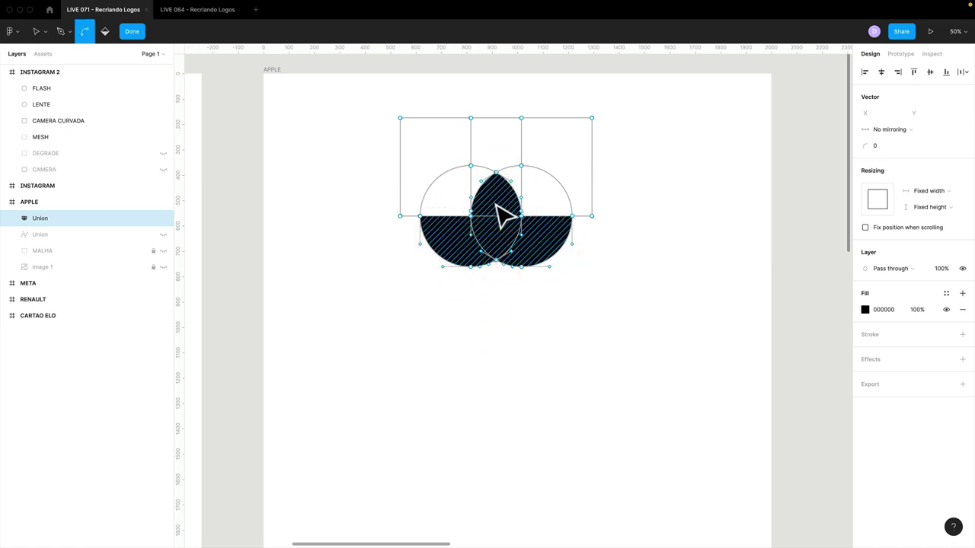
key(Delete)
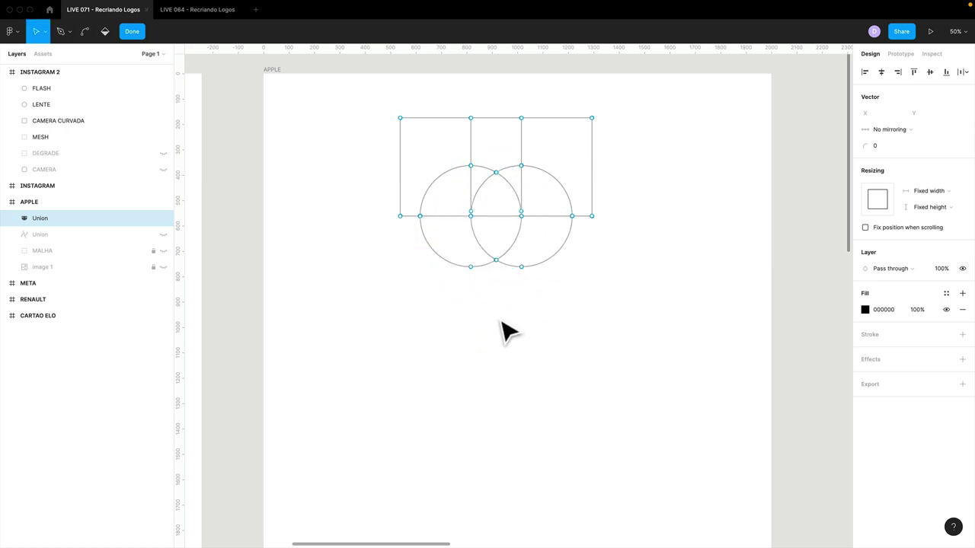
click(502, 324)
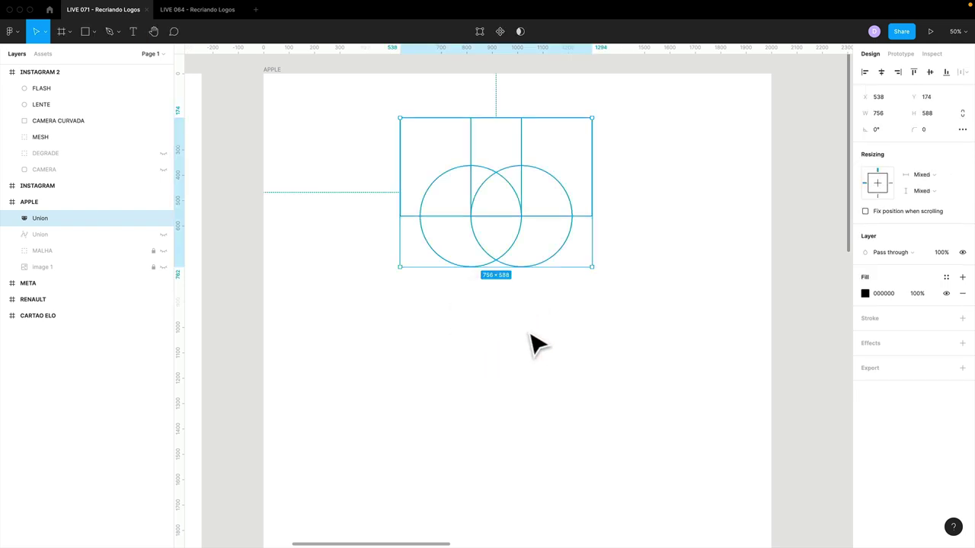
Paste the black-filled Union into APPLE and move it below the outline grid
click(529, 336)
key(ctrl+v)
drag(559, 262, 561, 365)
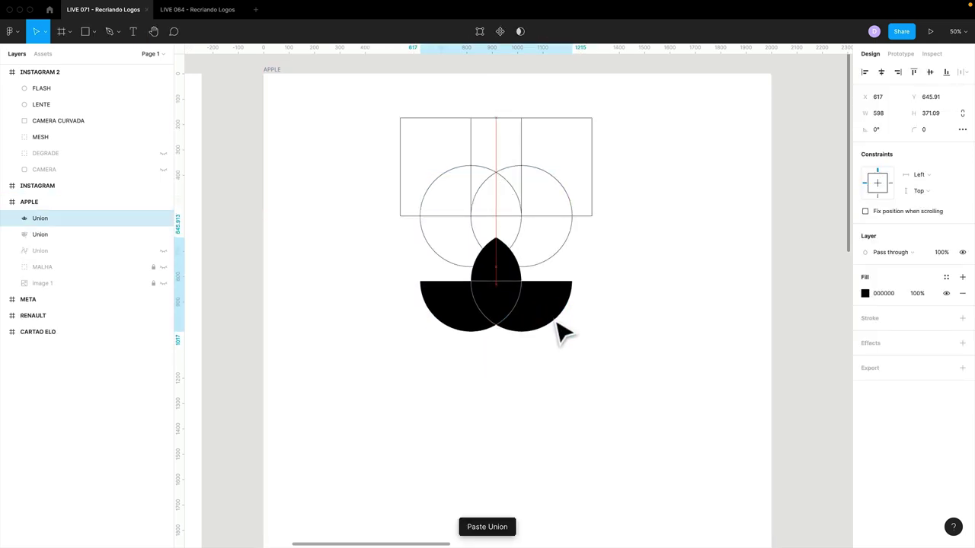
Zoom in on the black shape's corner, then zoom back out and select the black Union
drag(470, 320, 505, 358)
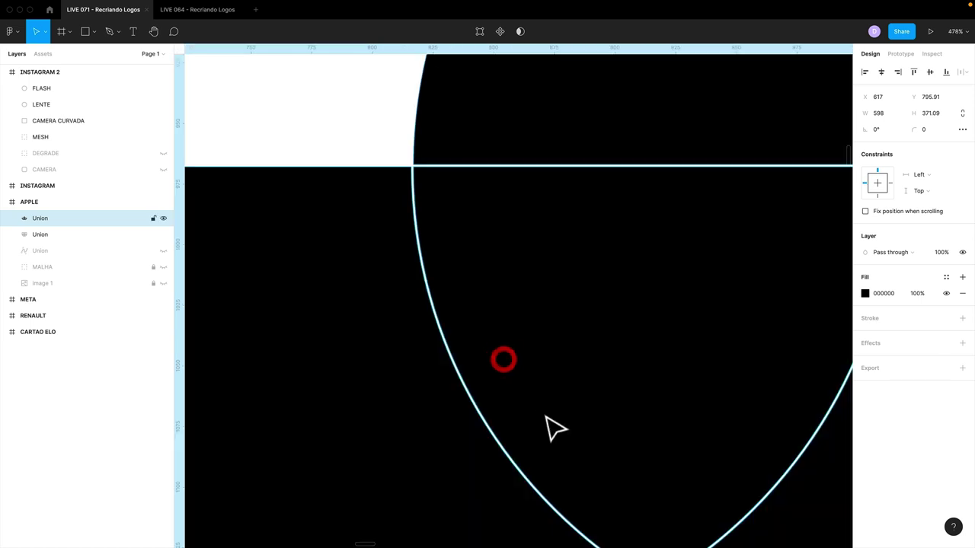
drag(409, 155, 459, 192)
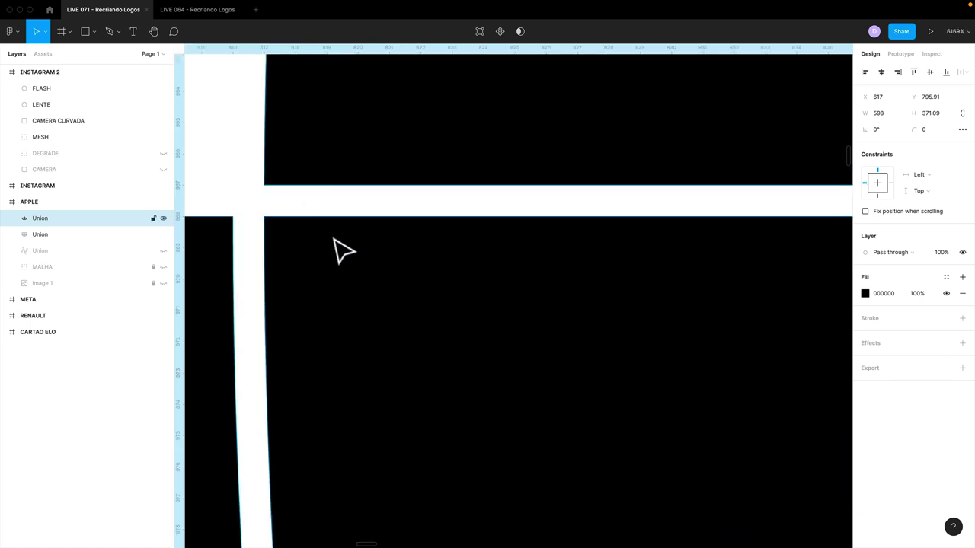
key(shift+0)
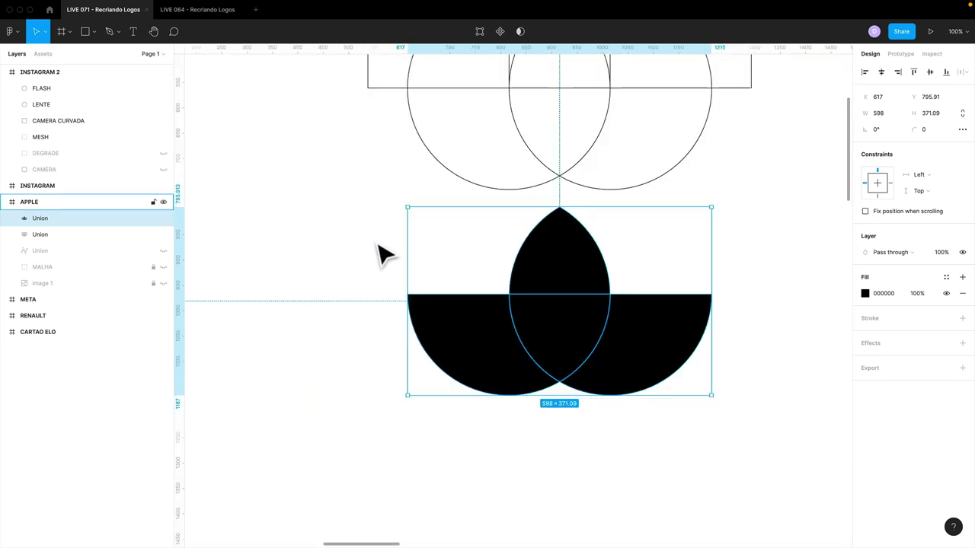
click(381, 244)
click(538, 261)
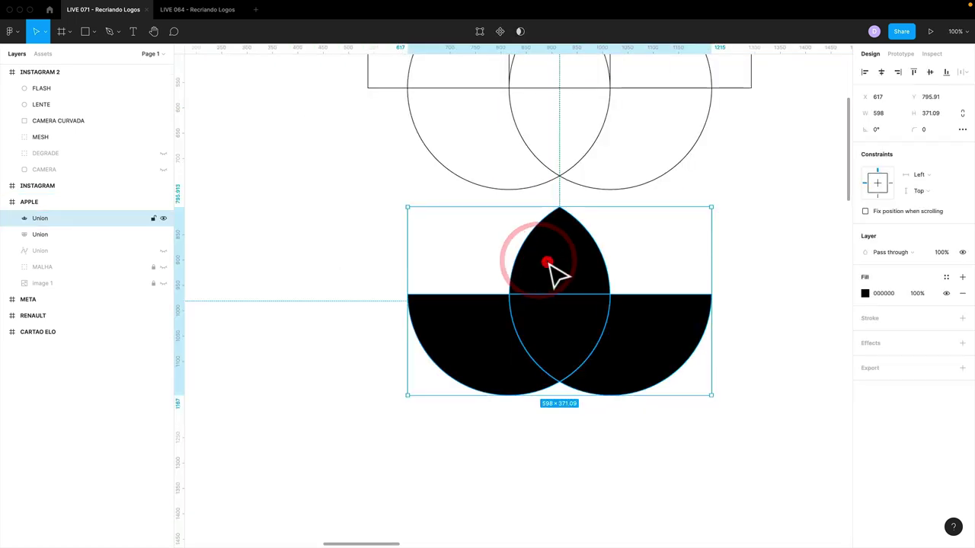
Separate the Union's top lens and two half-circle pieces with thin gaps
double_click(545, 261)
click(561, 259)
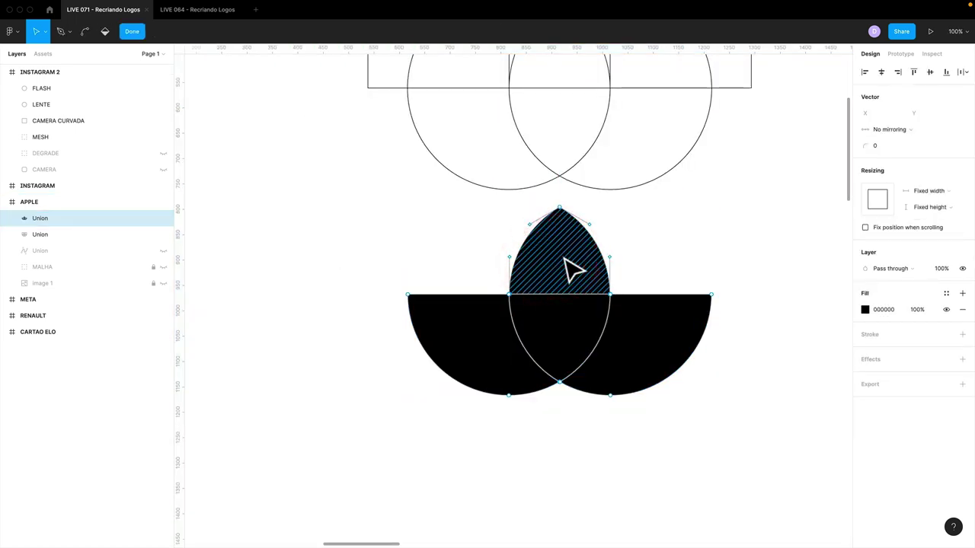
click(655, 324)
click(486, 331)
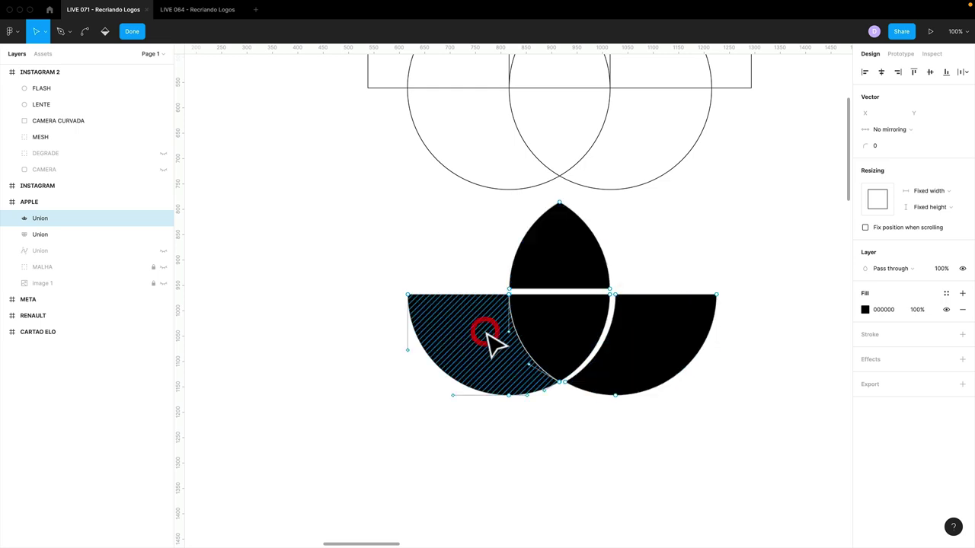
click(569, 435)
Reselect the black Union shape and delete it, zooming out to the whole frame
click(570, 433)
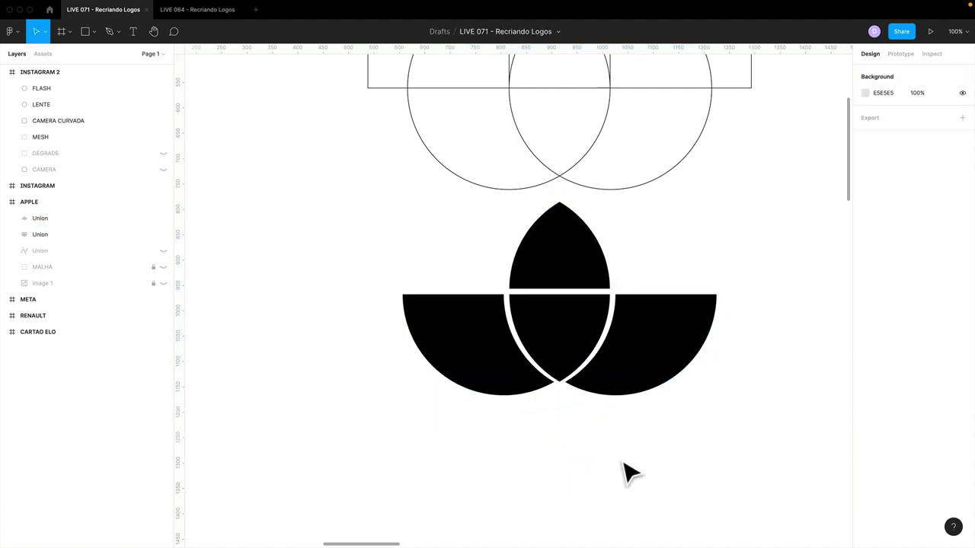
click(635, 372)
click(625, 355)
click(640, 388)
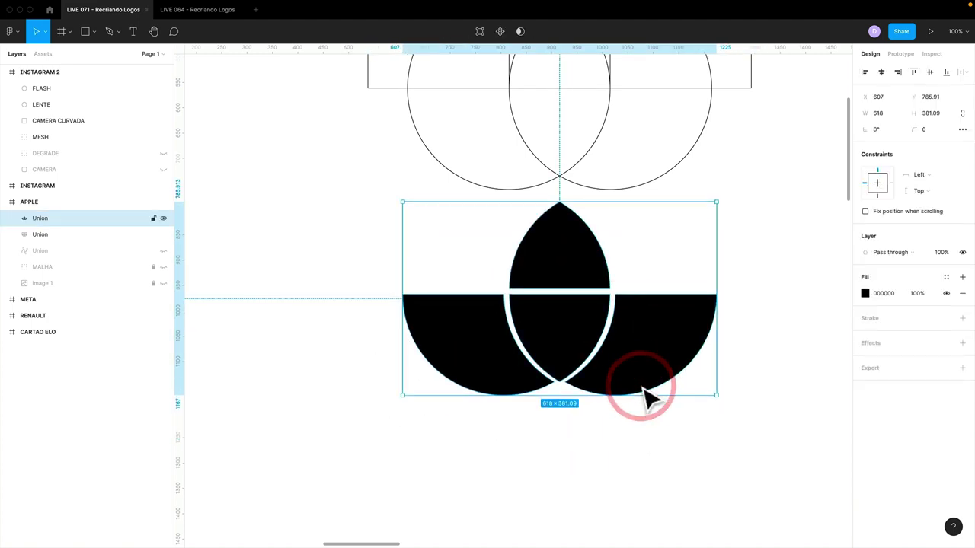
key(minus)
key(Delete)
Toggle the green MALHA grid on and off and unhide the Apple reference poster image 1
drag(657, 314, 431, 91)
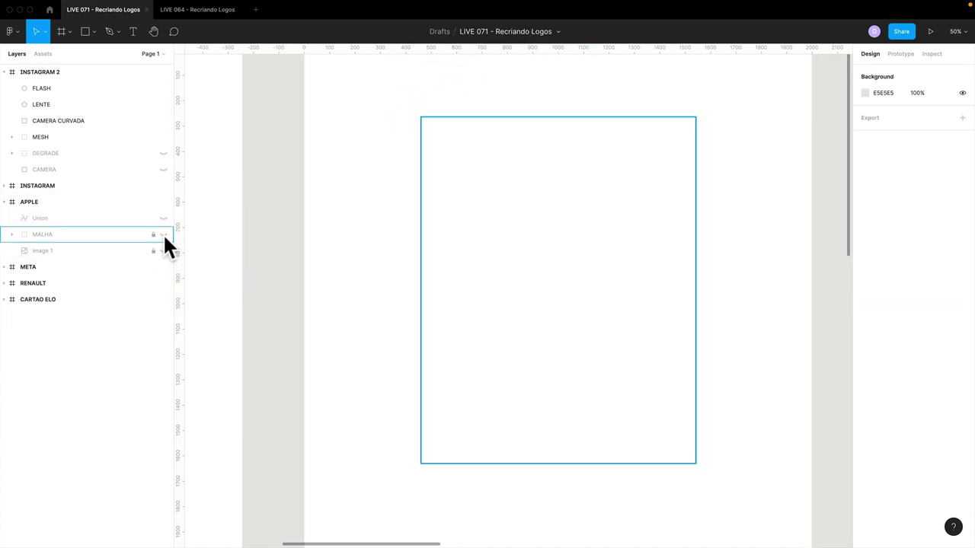
click(163, 234)
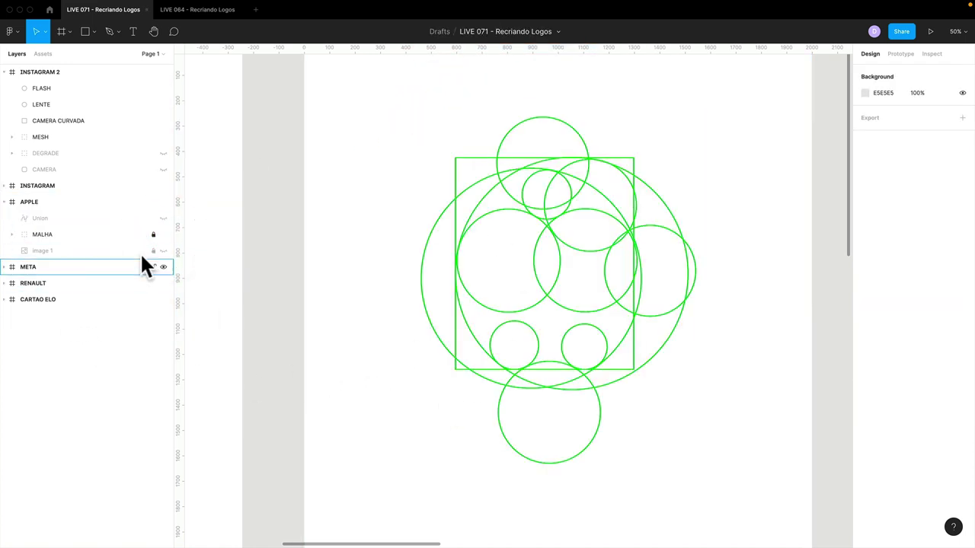
click(163, 235)
click(163, 251)
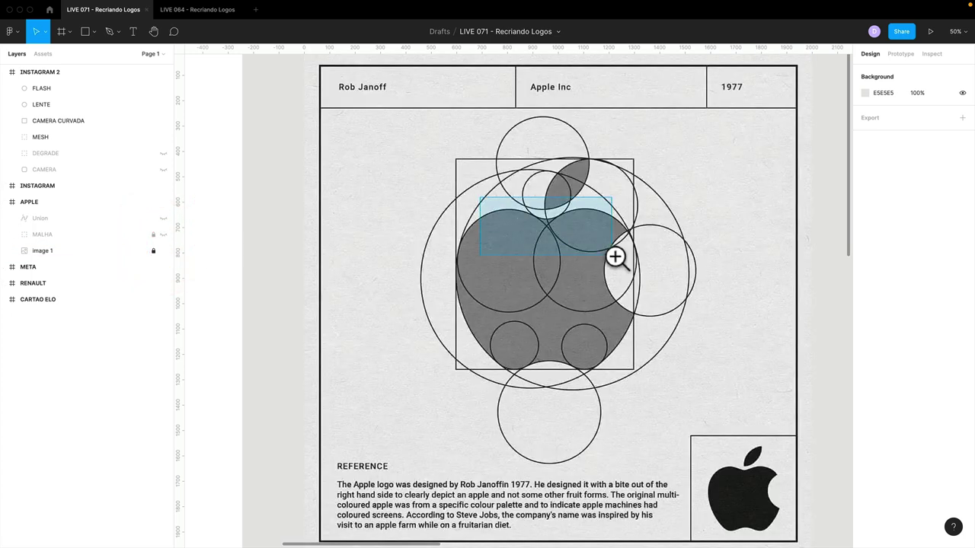
Zoom into the apple's upper centre and pan across the leaf circles
drag(471, 195, 615, 257)
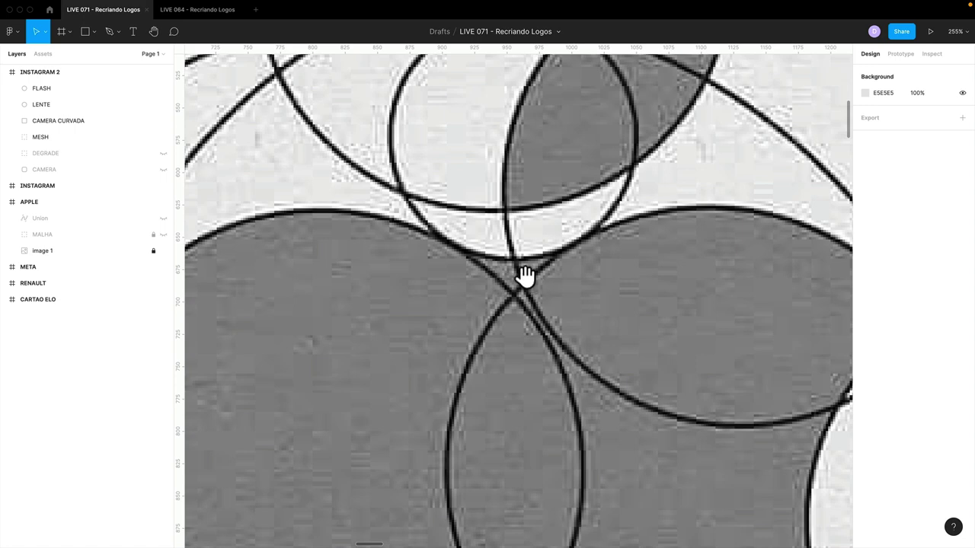
drag(526, 276, 472, 411)
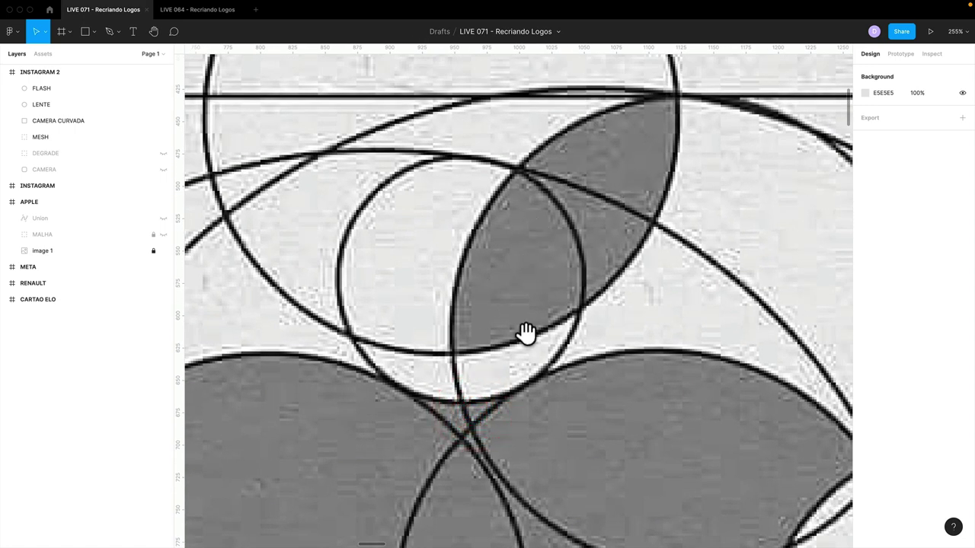
drag(525, 333, 635, 202)
click(635, 202)
Change the Google Images search from 'logo grid design' to 'nike logo grid design'
scroll(612, 327, down, 5)
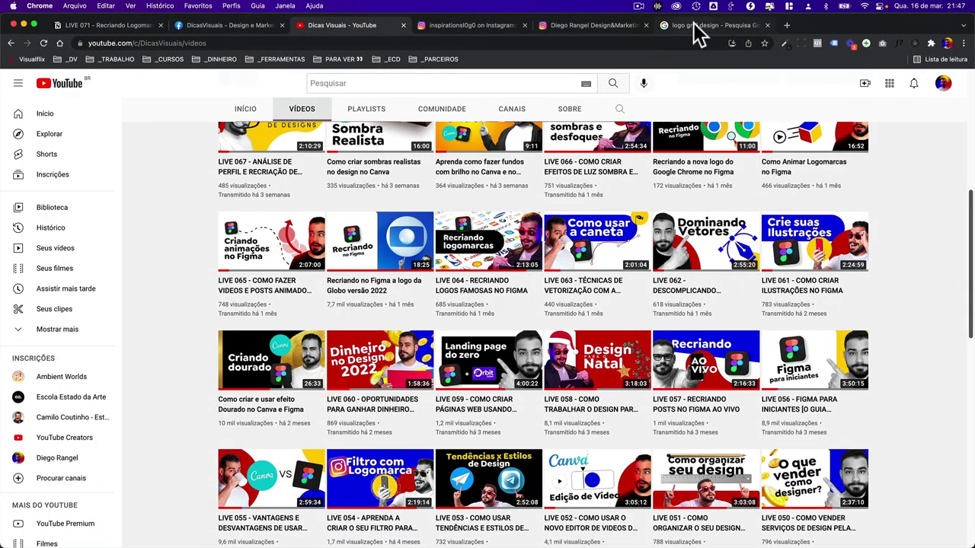
click(697, 28)
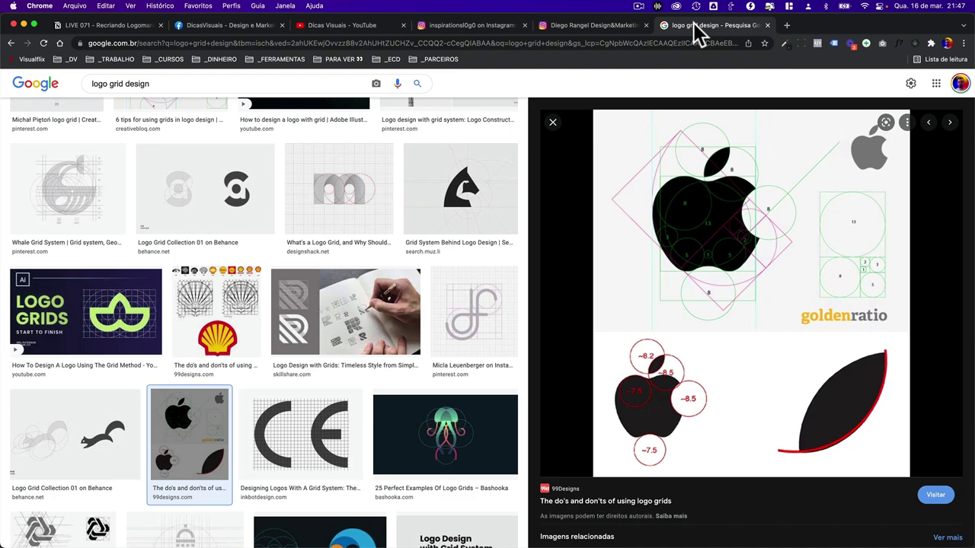
scroll(97, 86, up, 2)
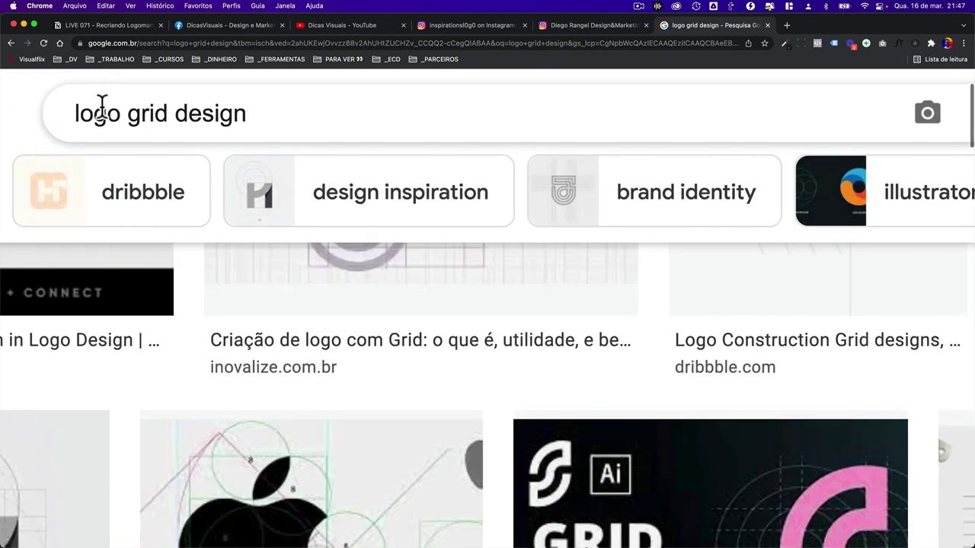
click(105, 86)
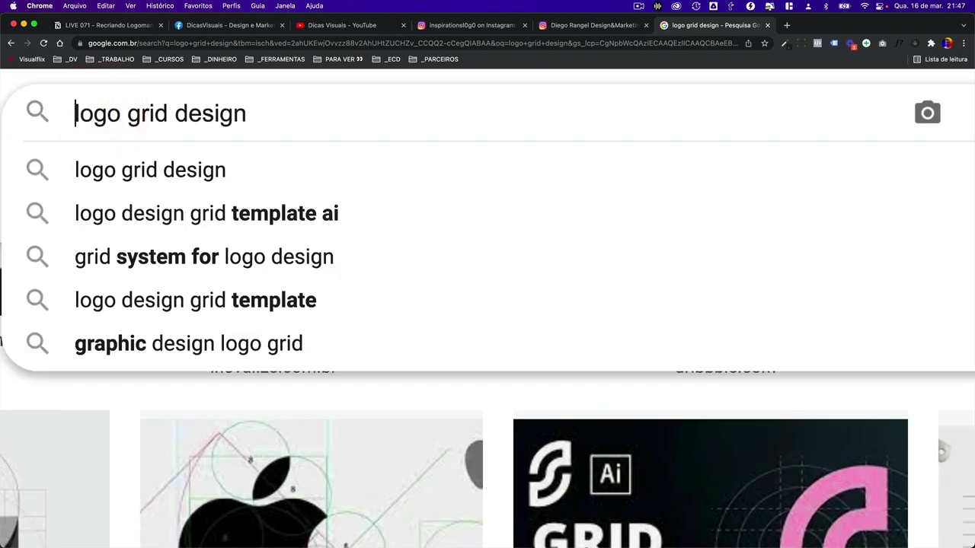
text(nike)
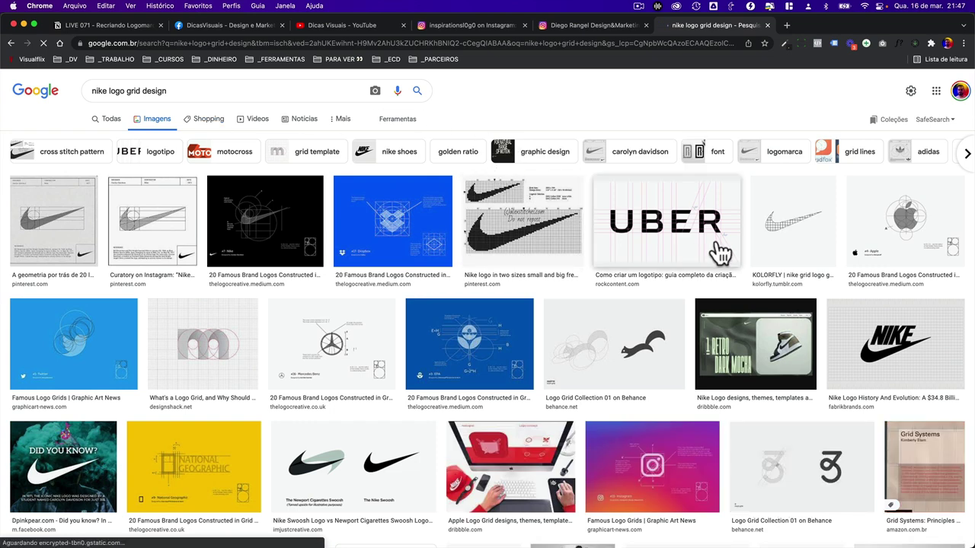
View the first Nike logo grid result full screen, zooming the page to 80% and back to 100%
click(76, 238)
click(729, 196)
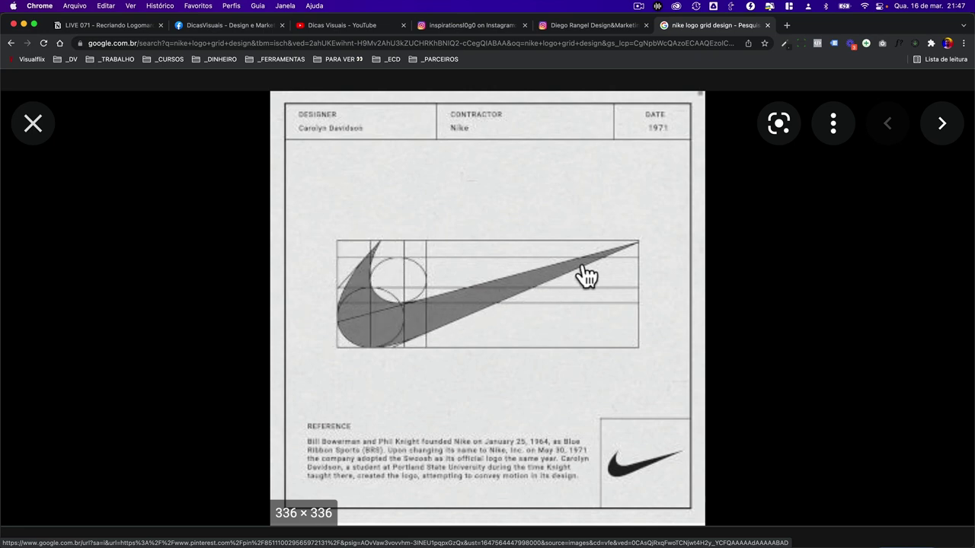
key(super+minus)
key(super+minus)
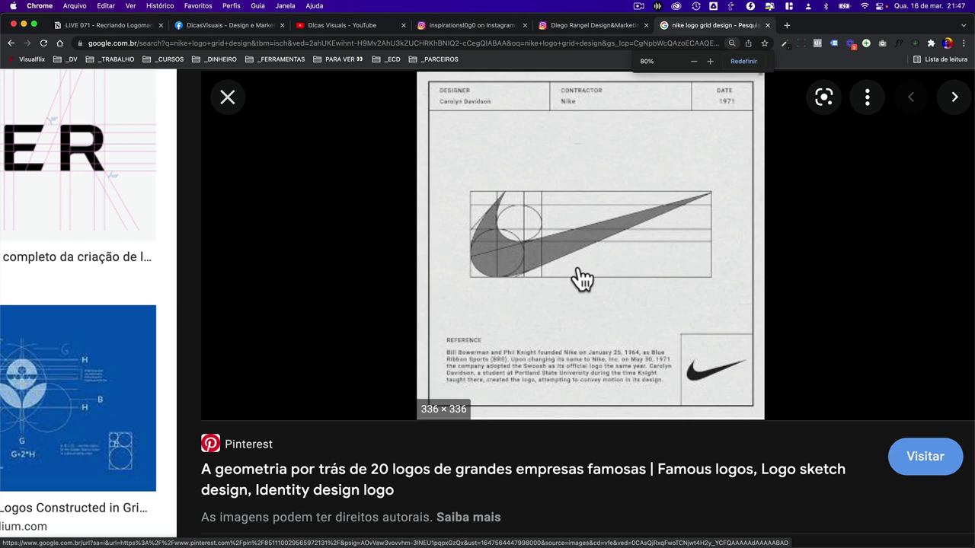
click(739, 60)
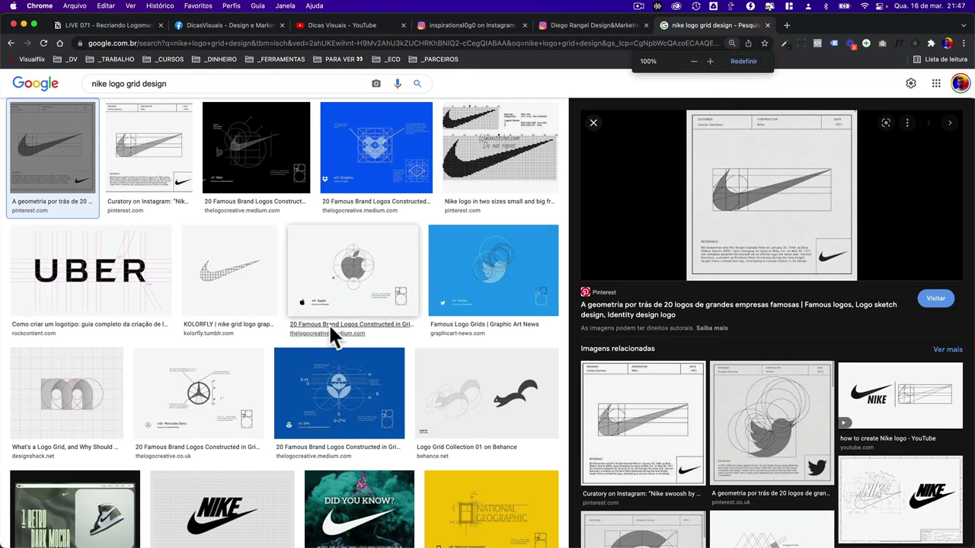
Preview the Instagram Famous Logo Grids image full screen, then switch back to Figma
scroll(324, 329, down, 2)
scroll(324, 329, down, 1)
scroll(324, 329, down, 2)
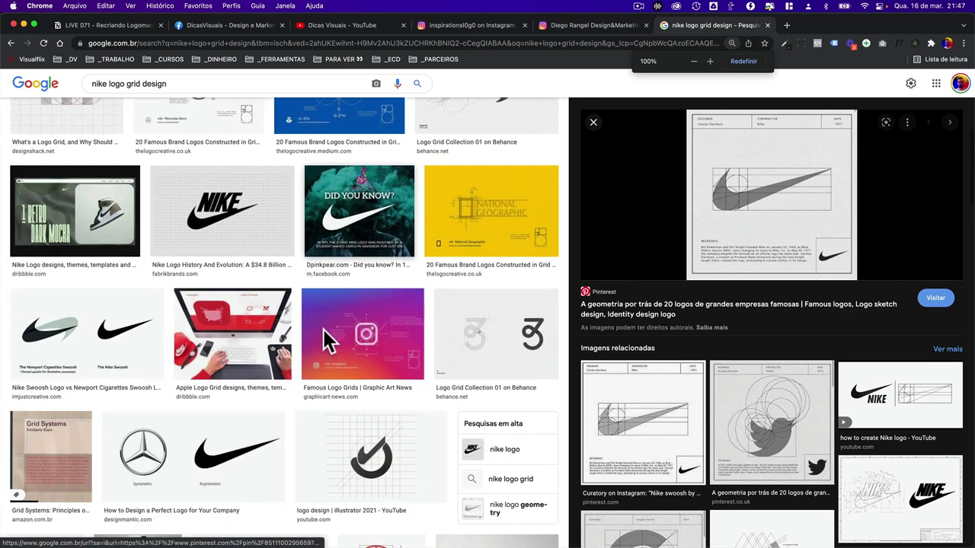
click(328, 332)
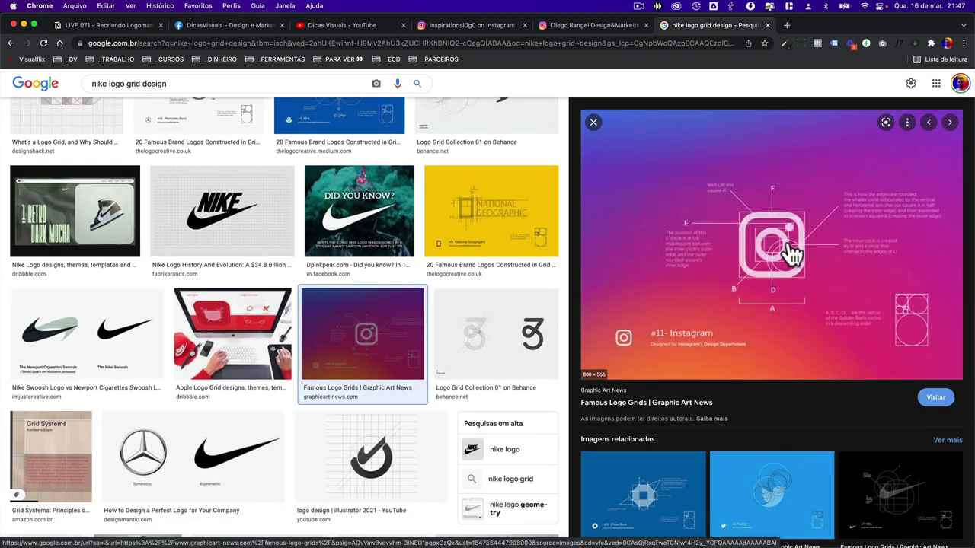
click(792, 271)
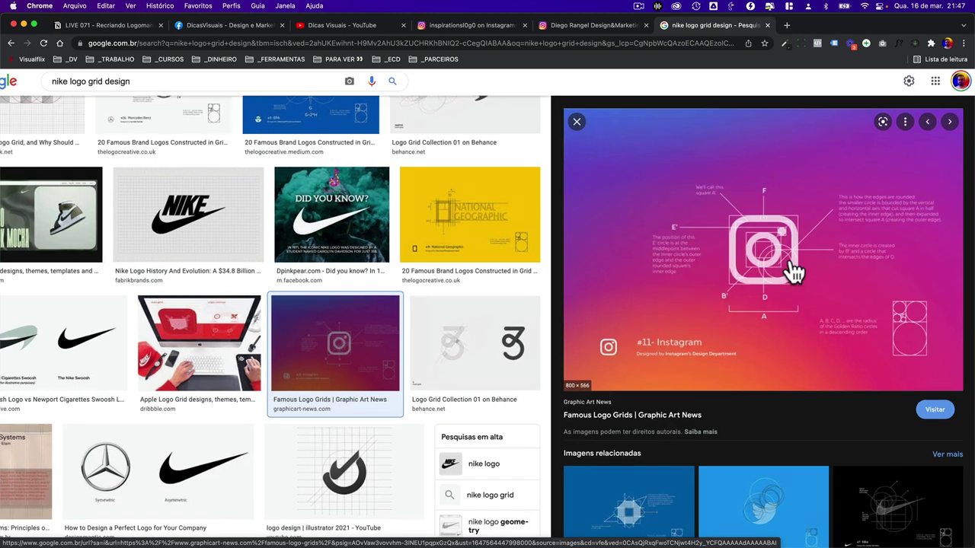
scroll(568, 424, down, 2)
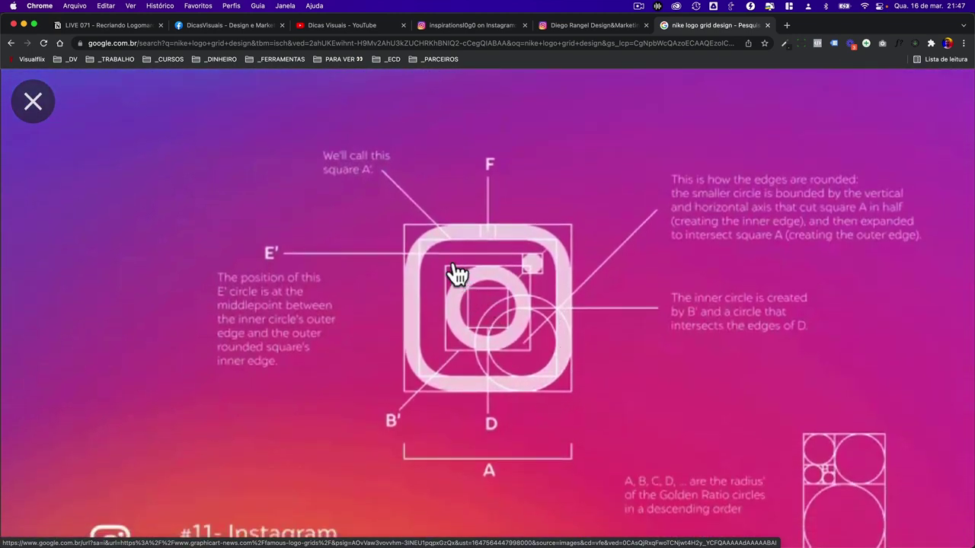
key(Escape)
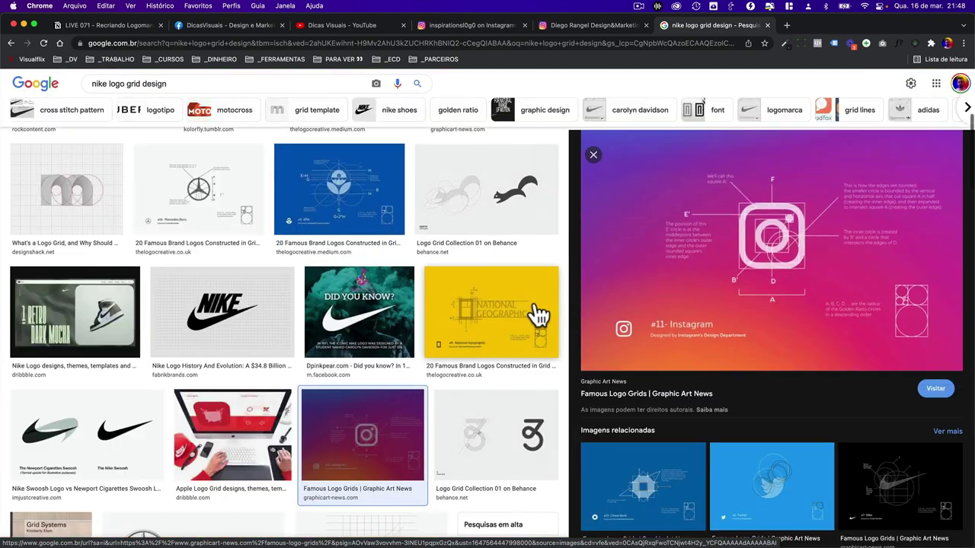
key(ctrl+Right)
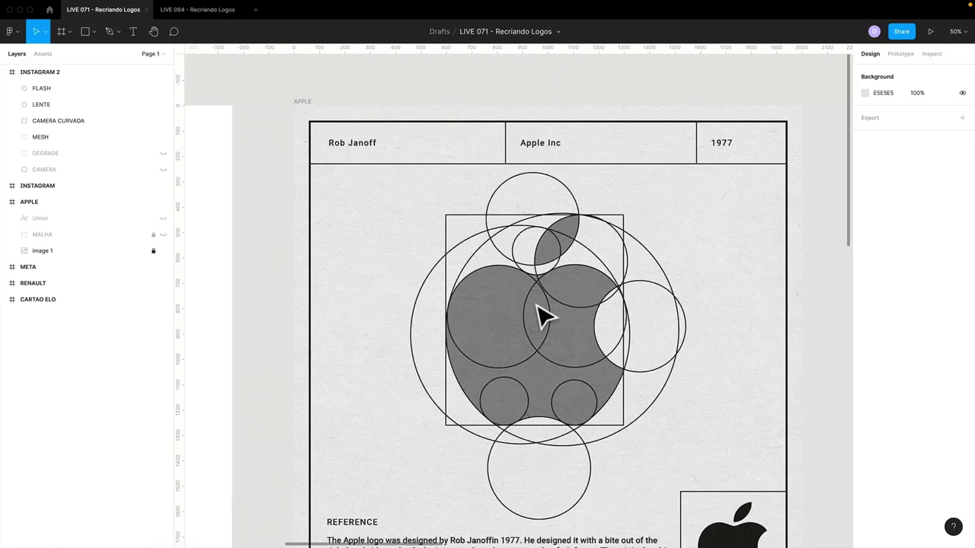
Check the APPLE frame's Union and image 1 layers and shift the poster into view
click(59, 201)
click(59, 214)
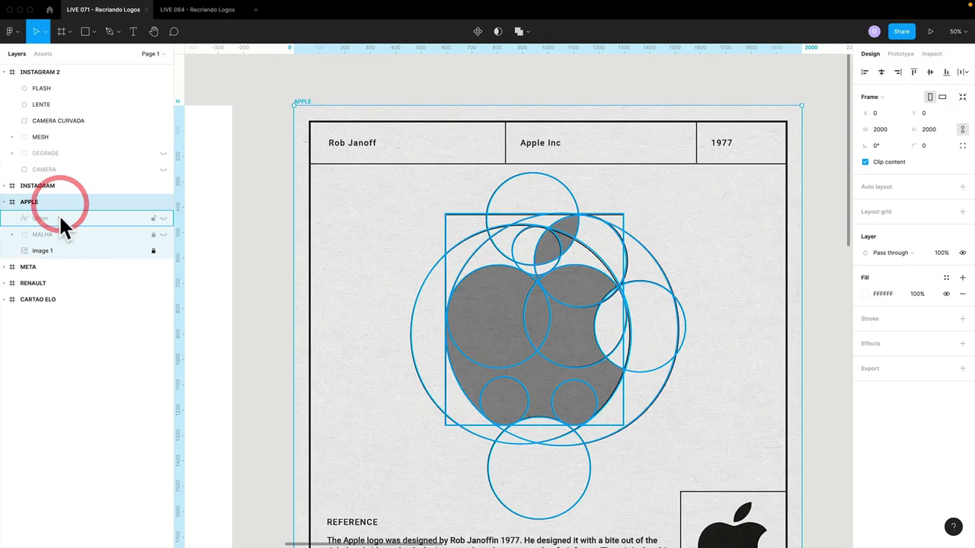
click(79, 252)
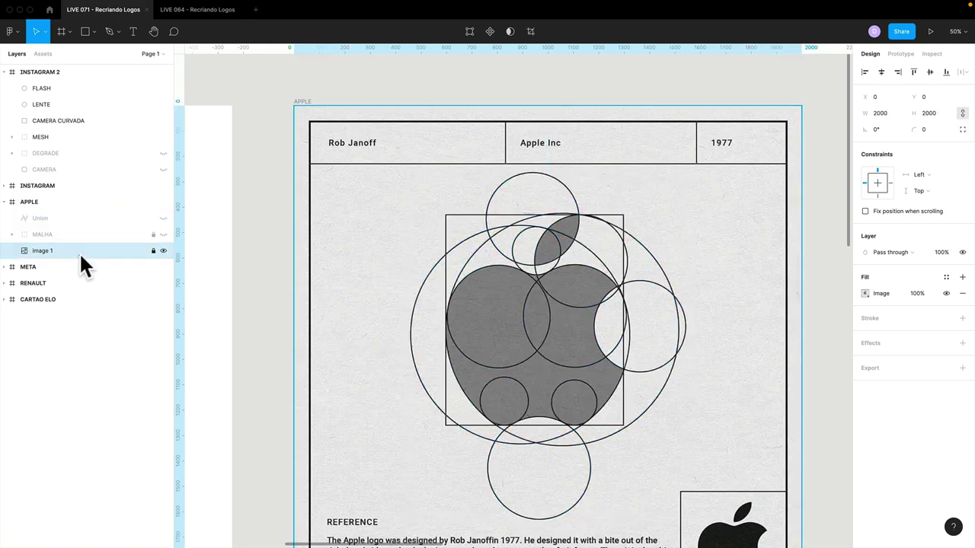
click(257, 272)
scroll(267, 278, down, 2)
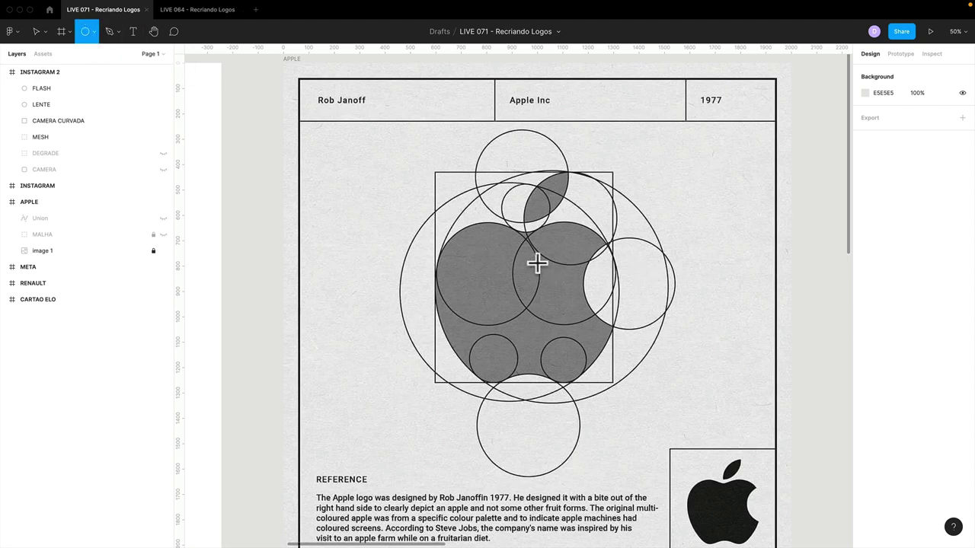
drag(532, 206, 512, 239)
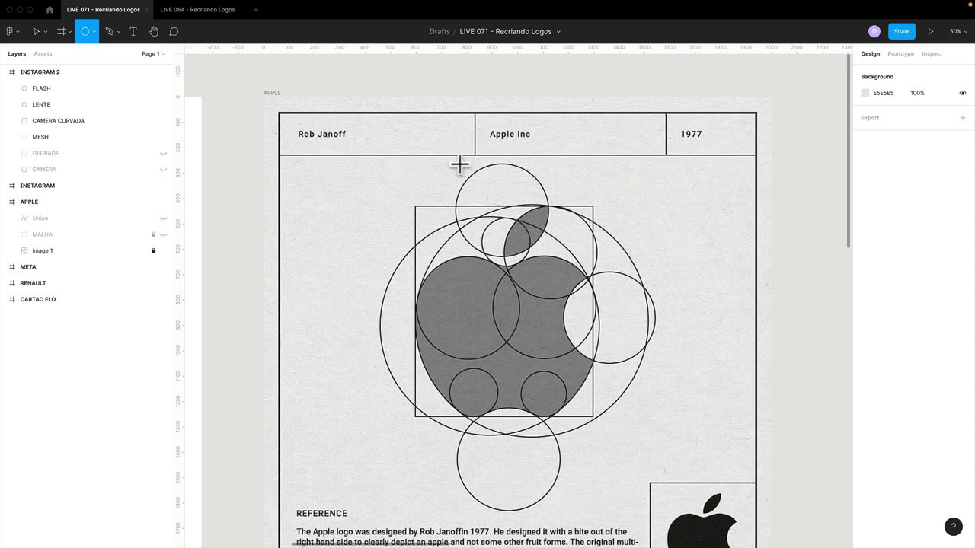
Place the 368×368 grey circle atop the Apple logo, nudged slightly up-left
drag(464, 167, 557, 260)
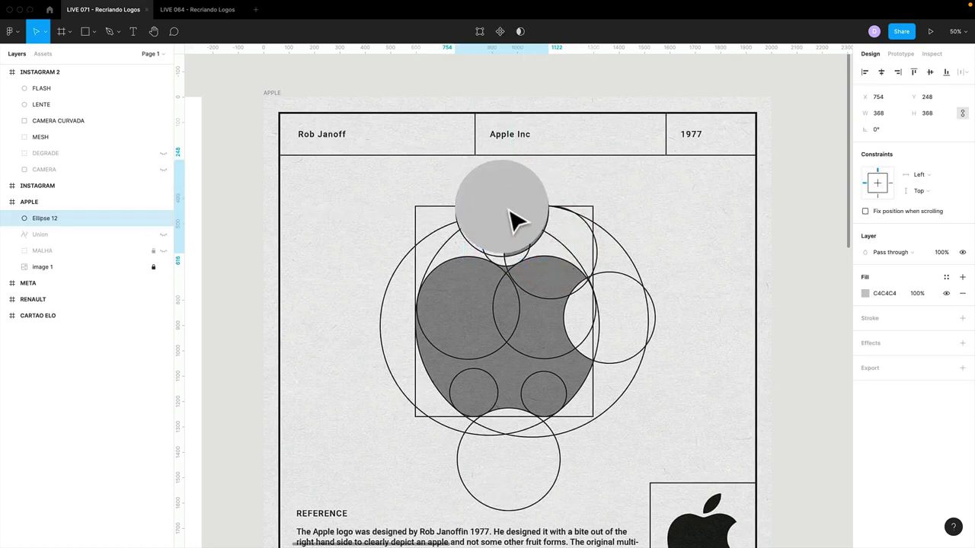
drag(516, 218, 507, 213)
click(331, 163)
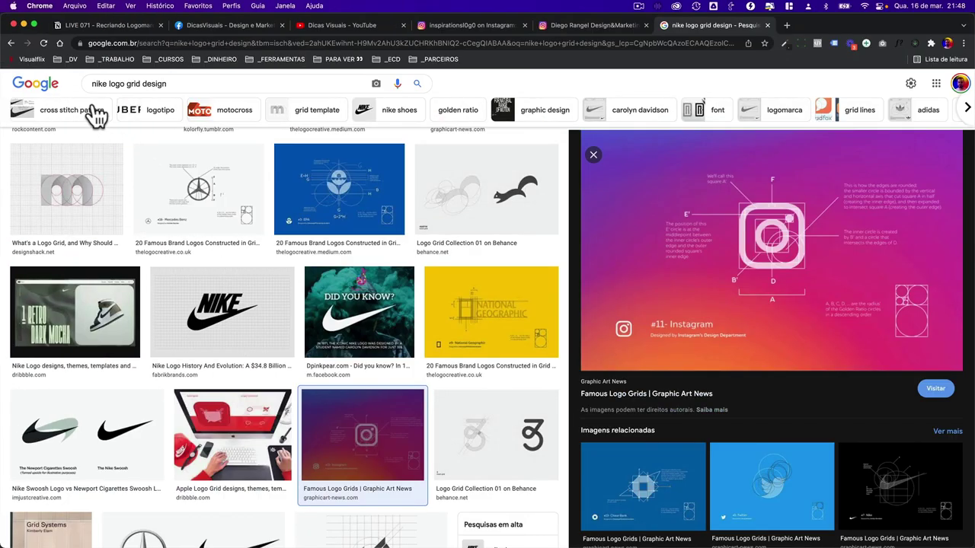
Search Google Images for 'apple logo grid design' and preview the first result
double_click(97, 84)
text(apple)
key(Return)
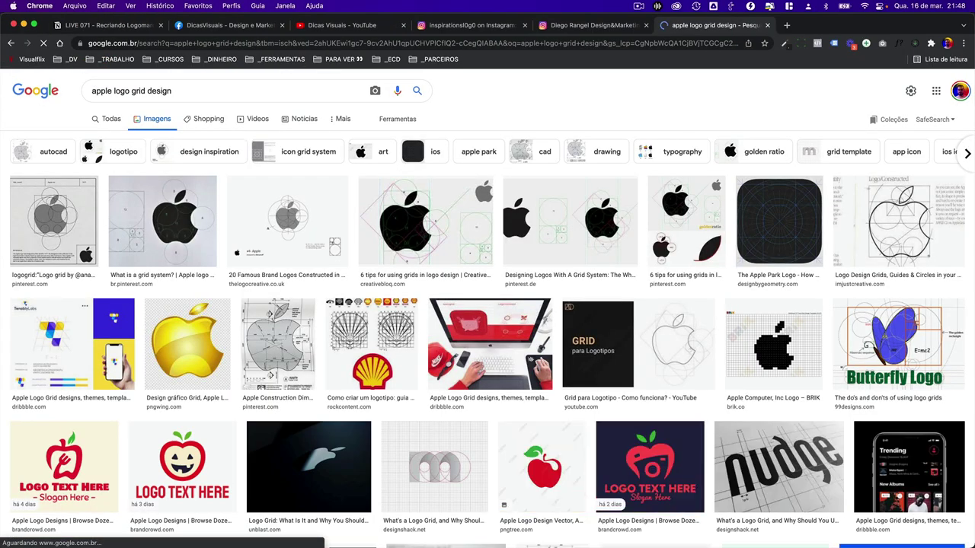
click(51, 202)
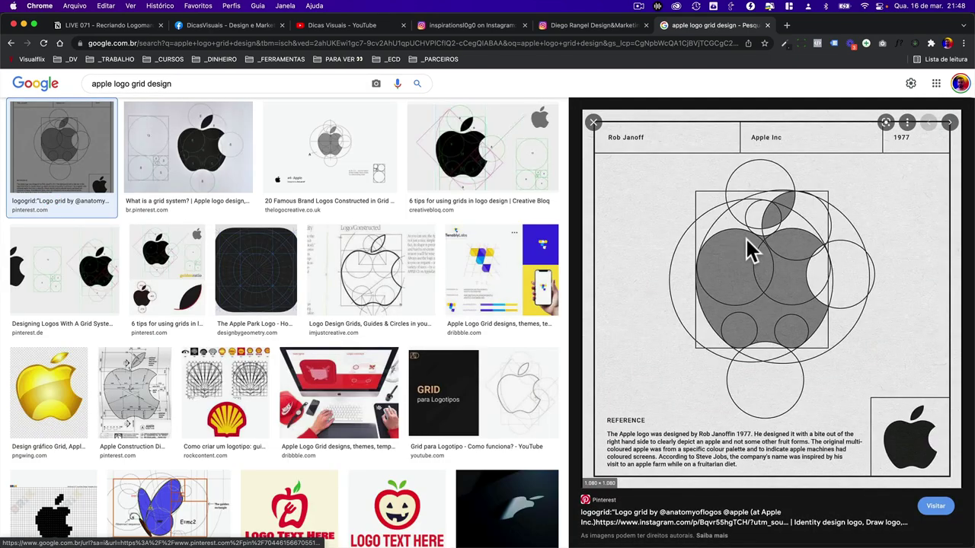
Choose an action from the preview image's context menu, then return to Figma
key(ctrl+Right)
right_click(716, 215)
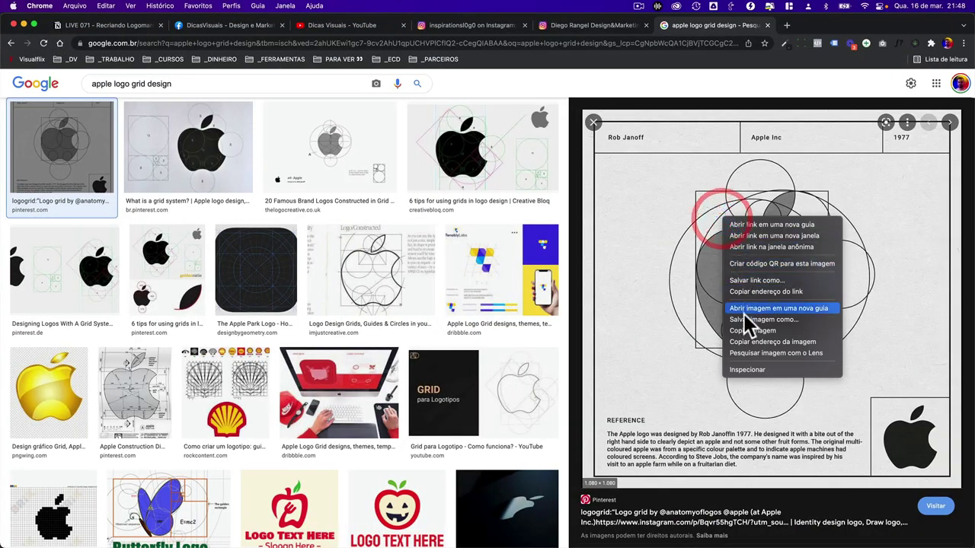
click(747, 333)
key(ctrl+Right)
Set the reference image 1 layer to 40% opacity
click(428, 271)
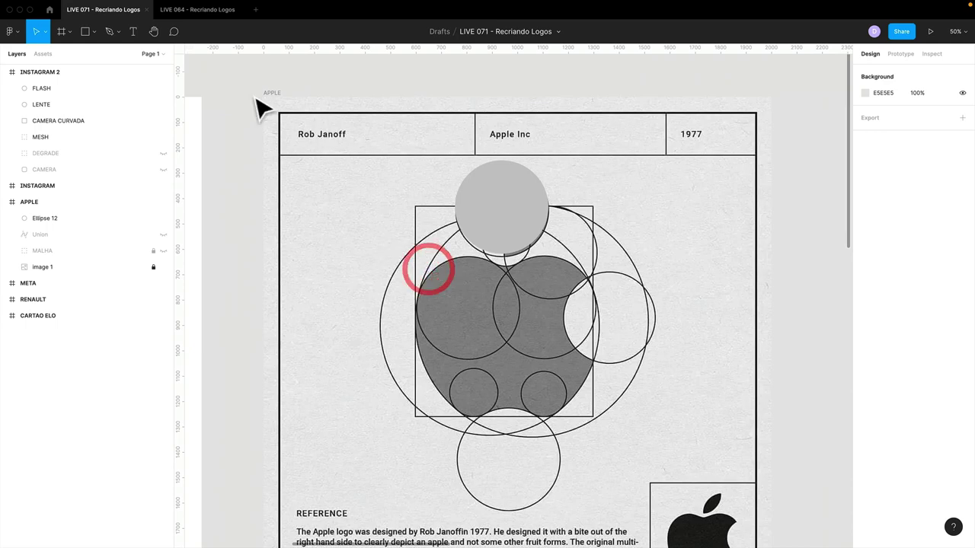
click(65, 266)
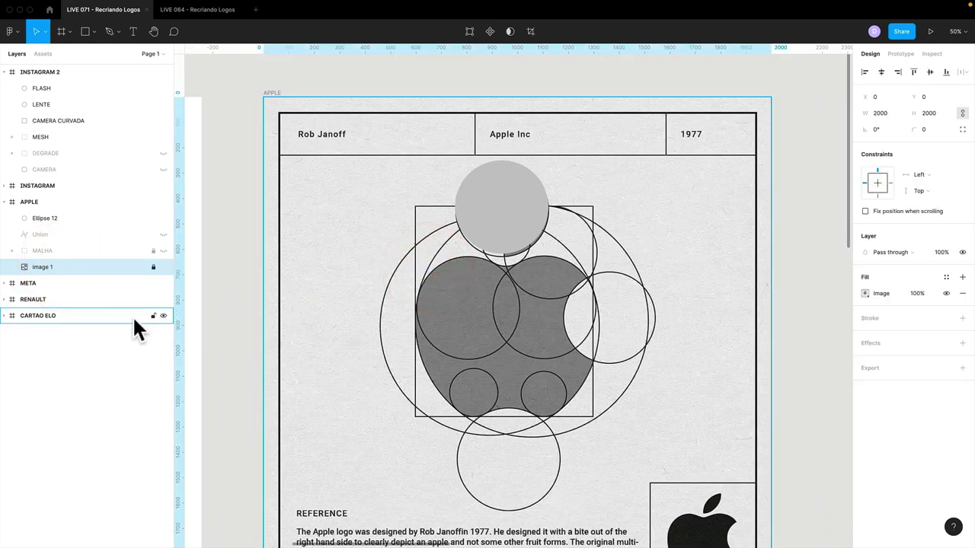
click(132, 315)
click(48, 266)
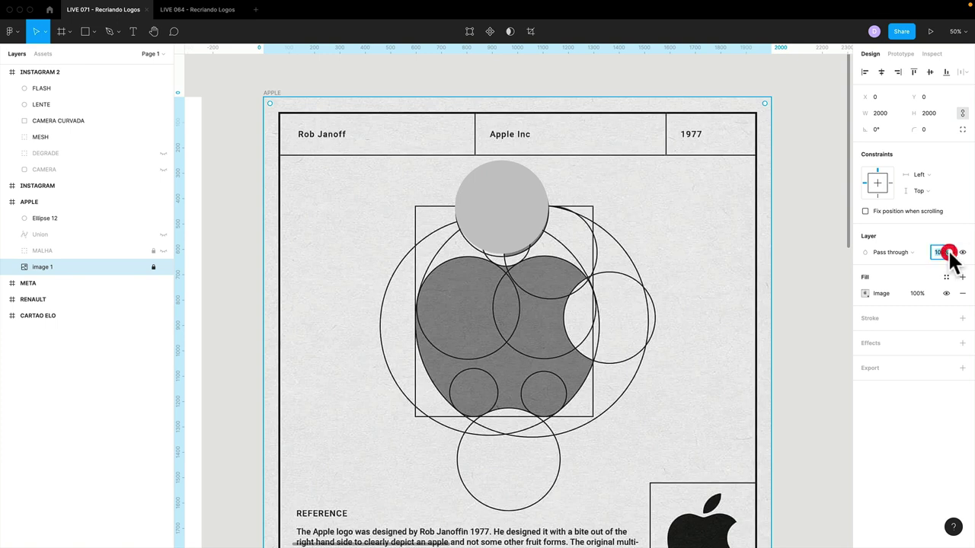
text(40)
key(Return)
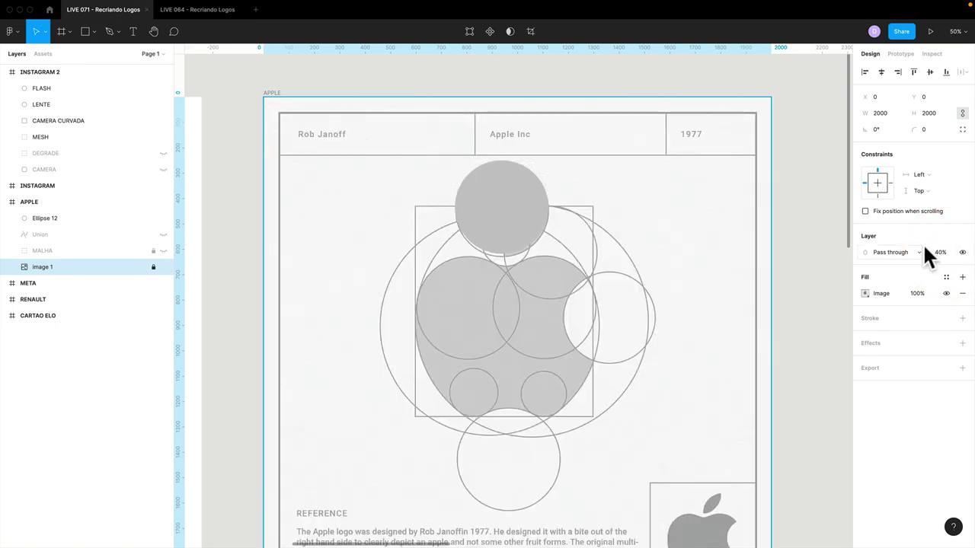
Turn Ellipse 12's grey fill into a 2 px green 33FF00 outline
click(47, 218)
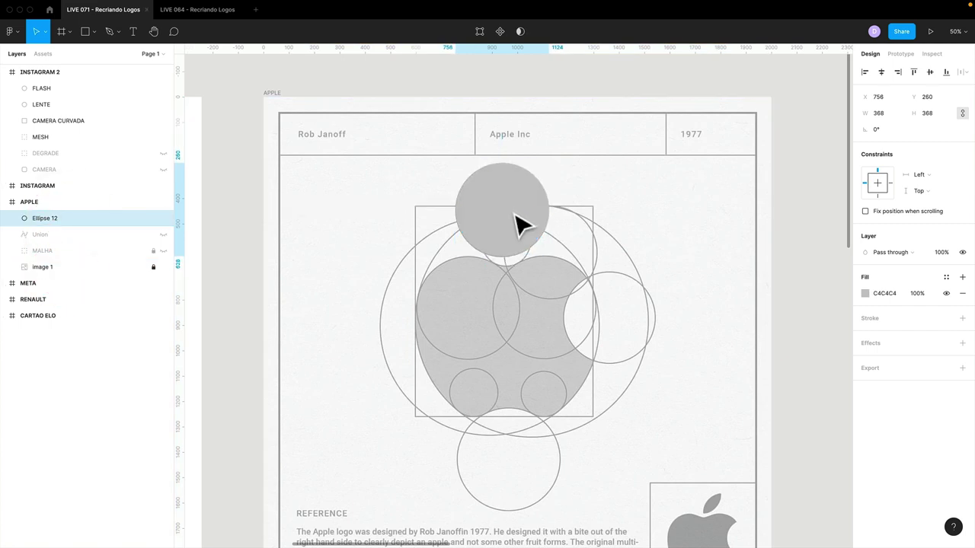
drag(508, 211, 515, 250)
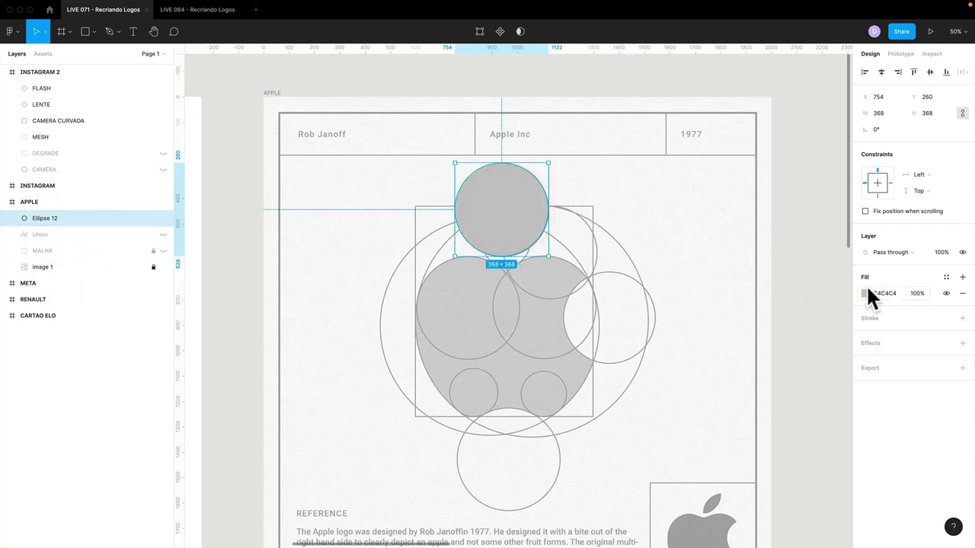
key(shift+x)
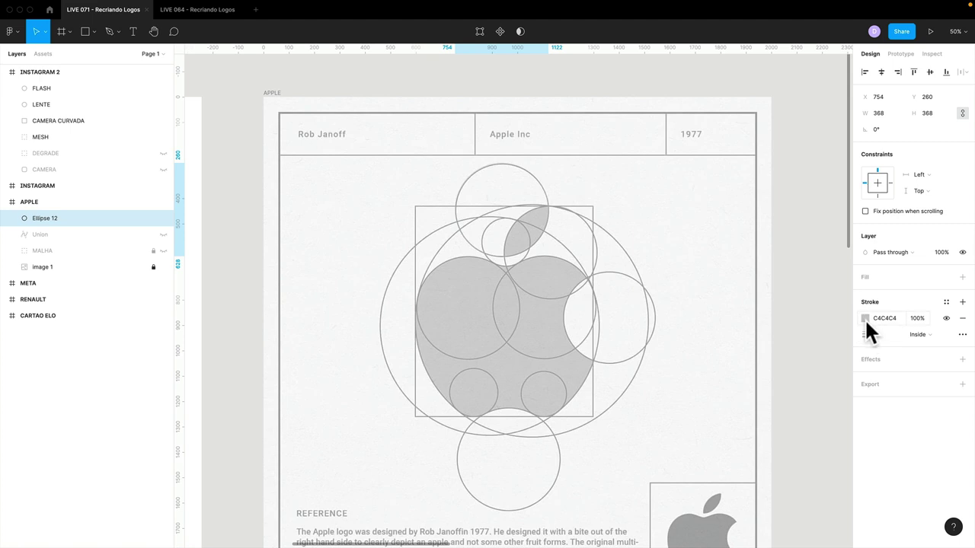
click(866, 319)
click(785, 429)
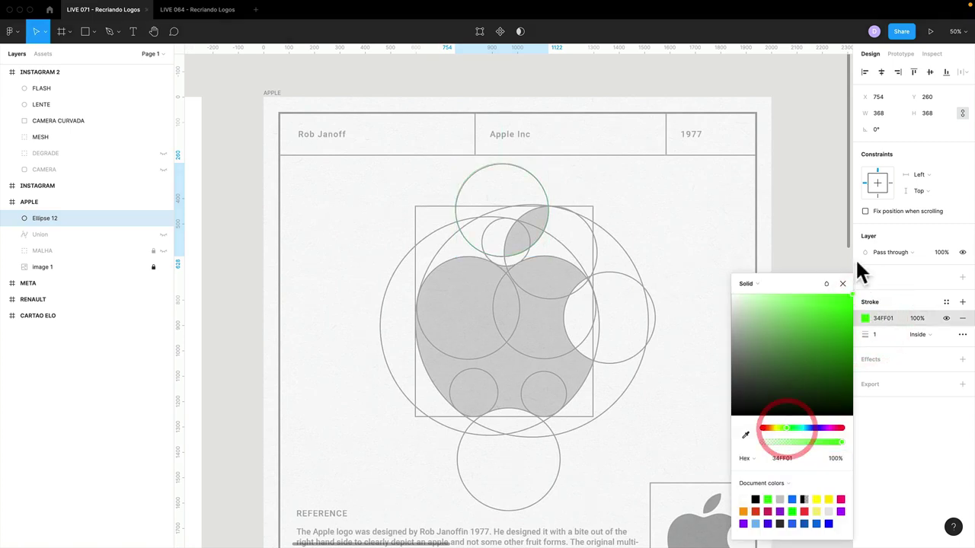
click(842, 283)
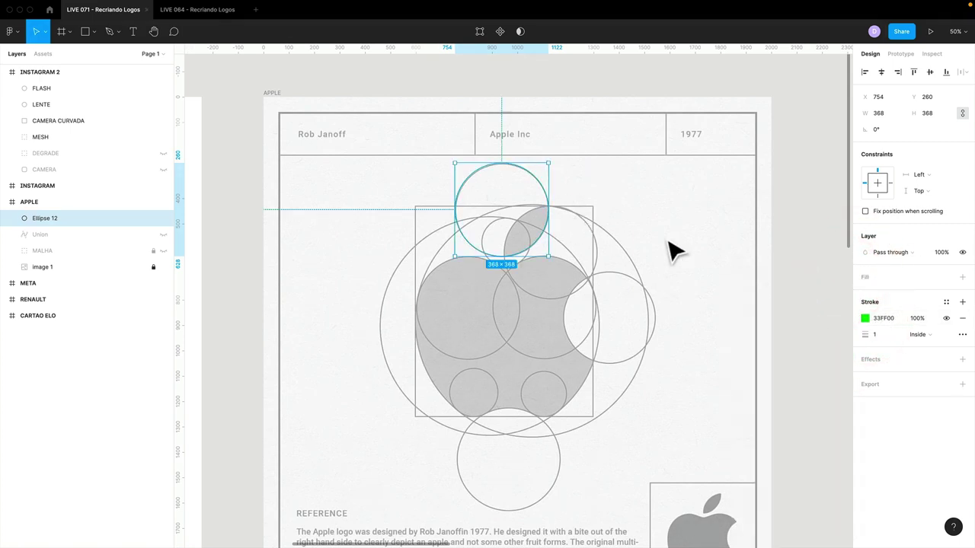
click(878, 335)
text(5)
Resize the green circle to about 368×368 to fit the reference circle
drag(434, 154, 562, 279)
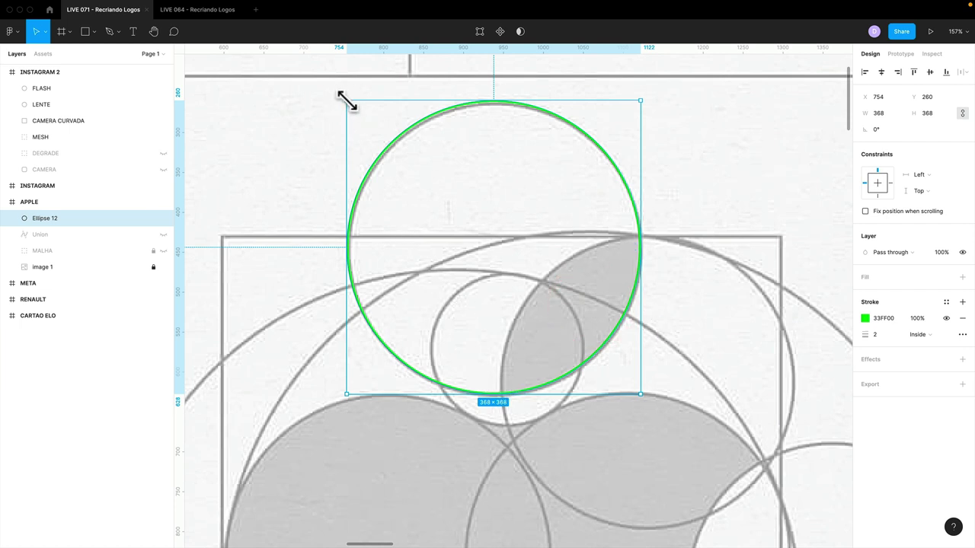
drag(346, 100, 349, 103)
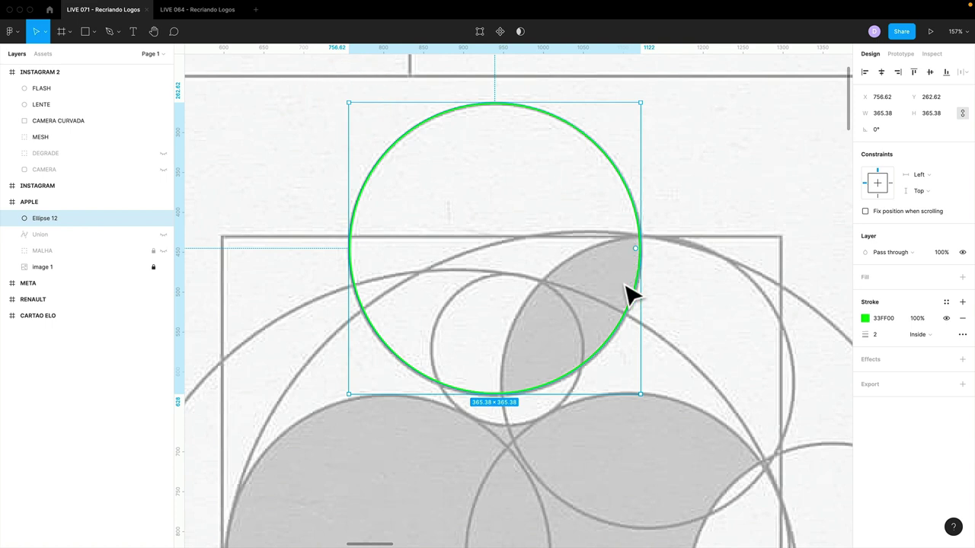
mouse_move(639, 389)
mouse_down()
mouse_move(659, 396)
mouse_move(587, 394)
mouse_move(675, 402)
mouse_move(630, 352)
mouse_move(587, 407)
mouse_move(642, 409)
mouse_move(644, 418)
mouse_move(642, 396)
mouse_up()
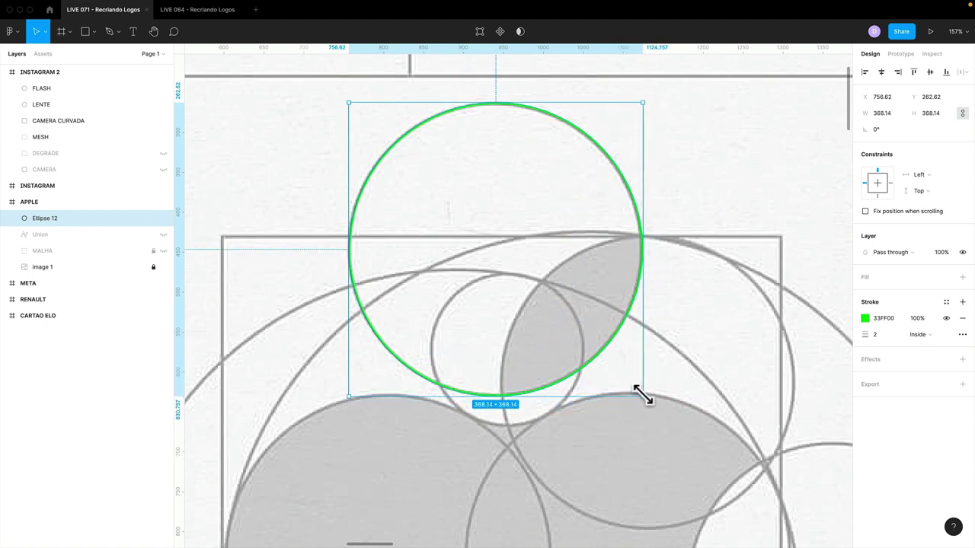
Duplicate the green circle and fit the copy, about 190×190, over the small leaf circle
key(super+d)
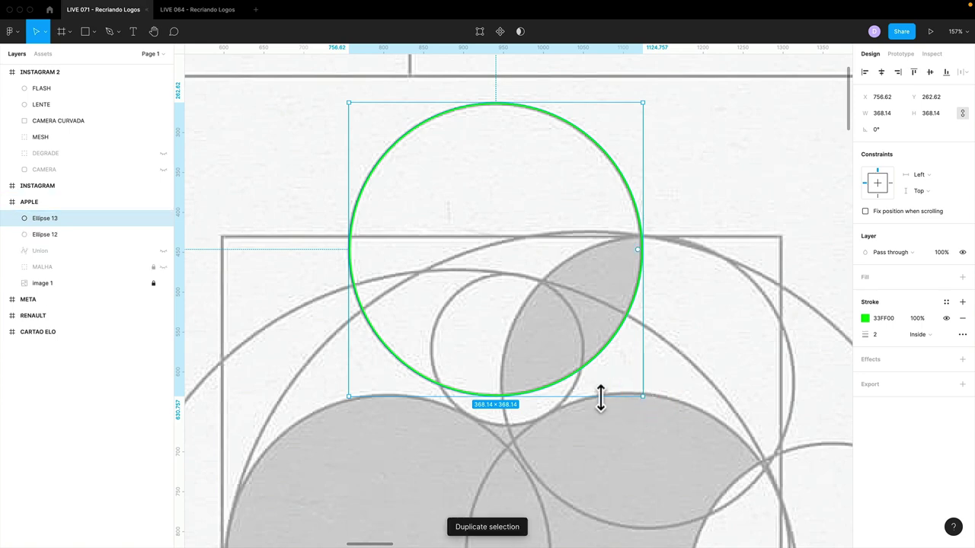
scroll(600, 398, down, 2)
drag(383, 289, 380, 411)
scroll(439, 276, down, 3)
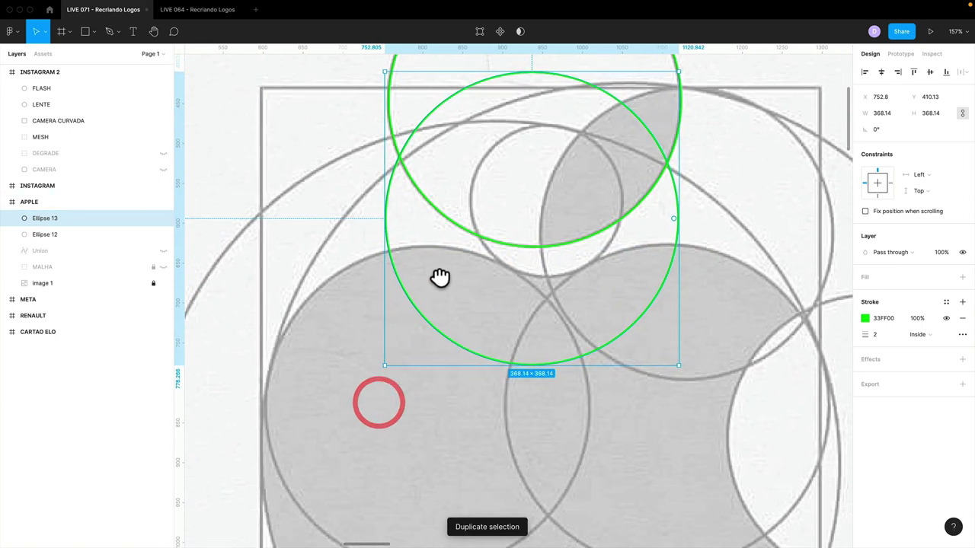
scroll(440, 276, down, 1)
click(440, 258)
scroll(431, 242, up, 3)
scroll(431, 243, right, 1)
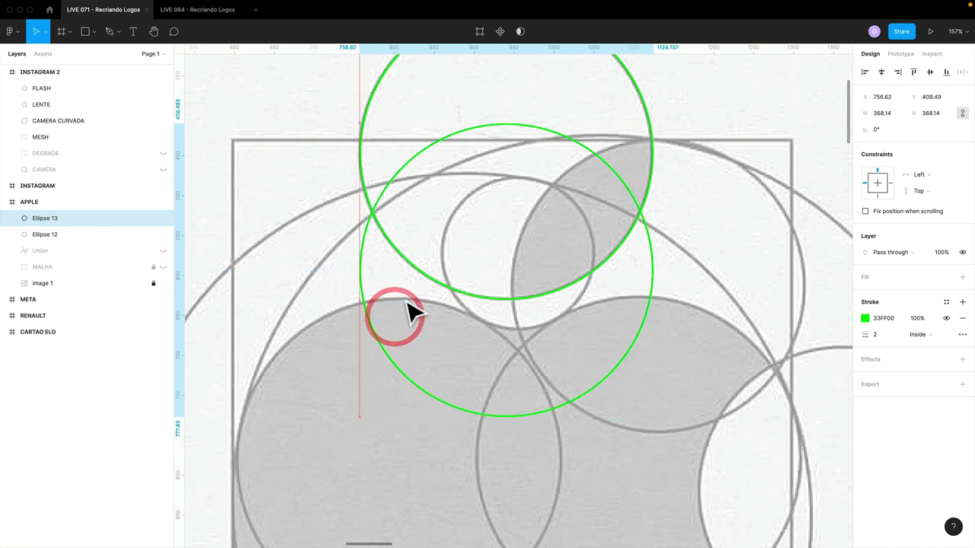
drag(396, 314, 473, 308)
drag(724, 120, 648, 198)
drag(648, 253, 588, 241)
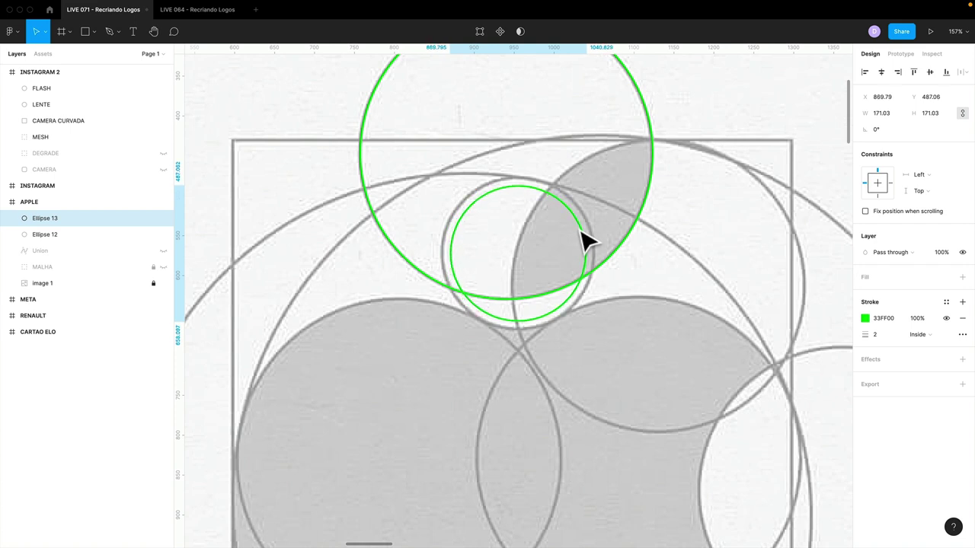
mouse_move(585, 188)
mouse_down()
mouse_move(594, 179)
mouse_move(577, 185)
mouse_move(605, 166)
mouse_move(588, 187)
mouse_move(595, 177)
mouse_up()
click(551, 207)
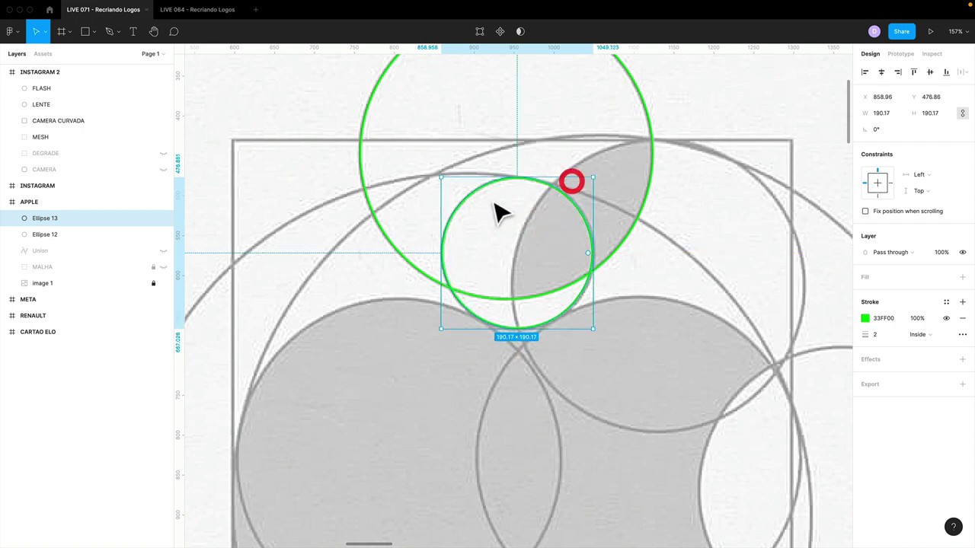
drag(605, 283, 536, 273)
Duplicate it again and scale the copy to about 368.77 over the upper-right circle
key(ctrl+d)
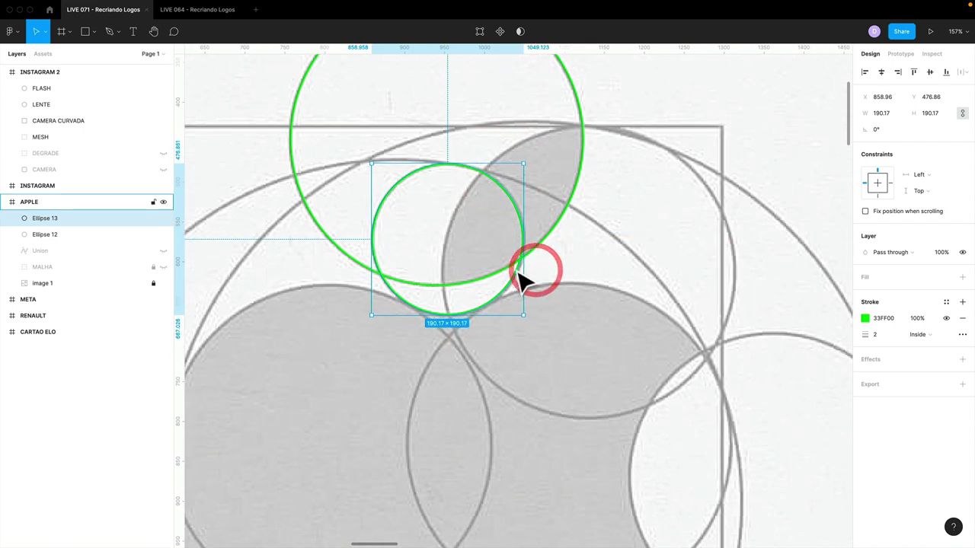
drag(487, 386, 579, 265)
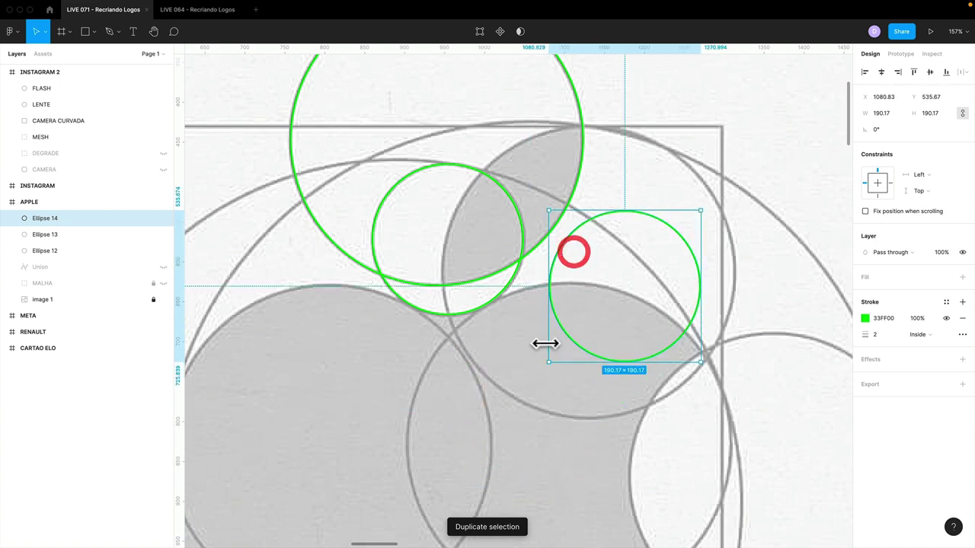
drag(544, 342, 502, 427)
drag(579, 392, 531, 368)
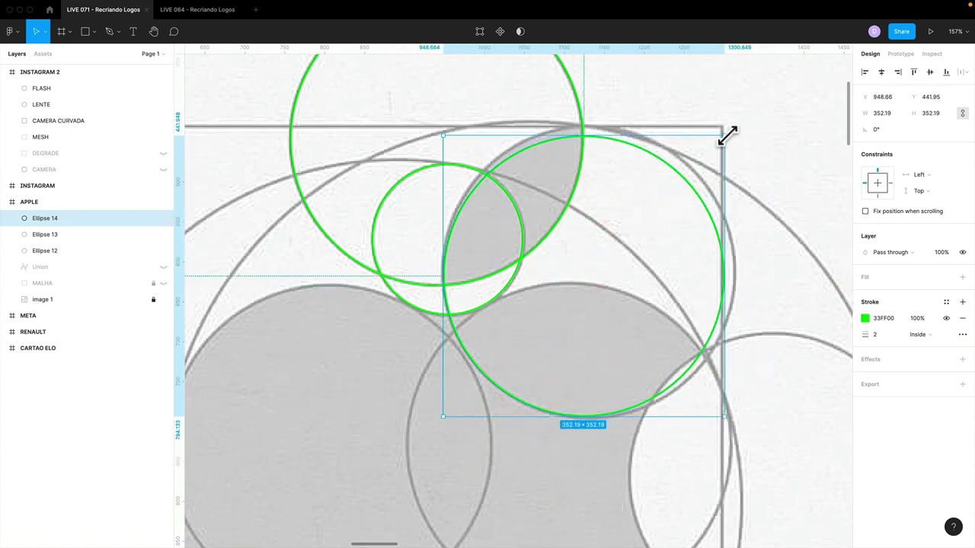
drag(724, 135, 735, 125)
drag(444, 419, 446, 420)
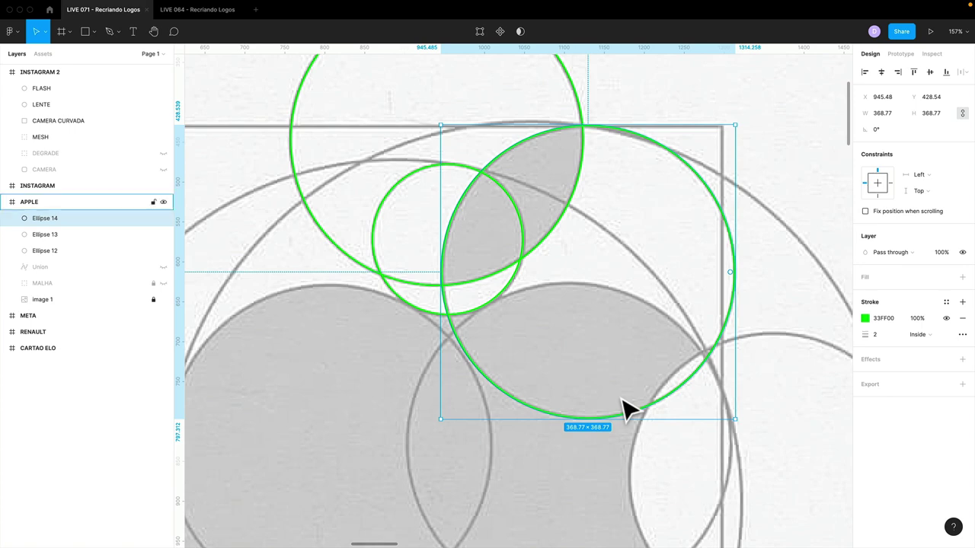
key(shift+0)
Duplicate the large green circle and fit the copy over the apple's left lobe
key(ctrl+d)
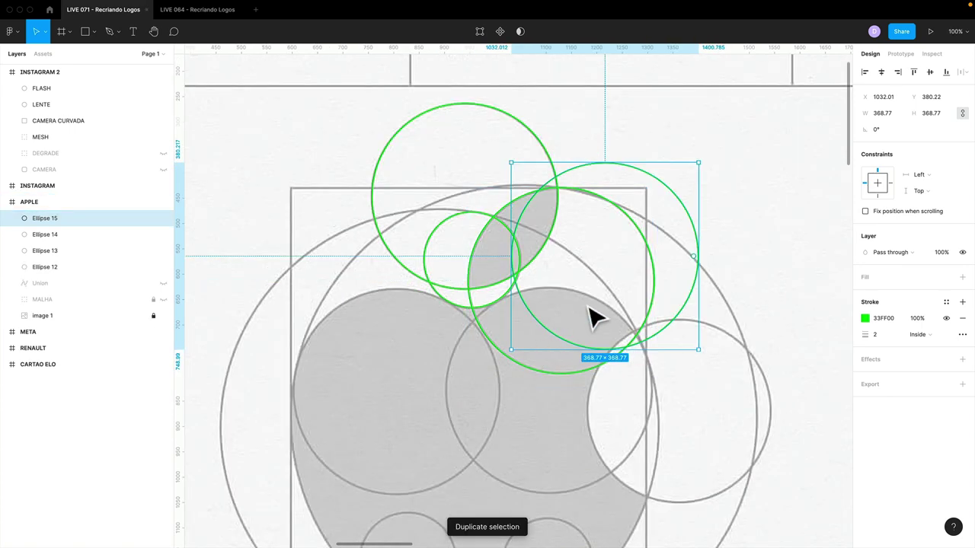
mouse_move(567, 312)
mouse_down()
mouse_move(480, 387)
mouse_move(579, 301)
mouse_move(561, 294)
mouse_move(465, 350)
mouse_move(437, 339)
mouse_up()
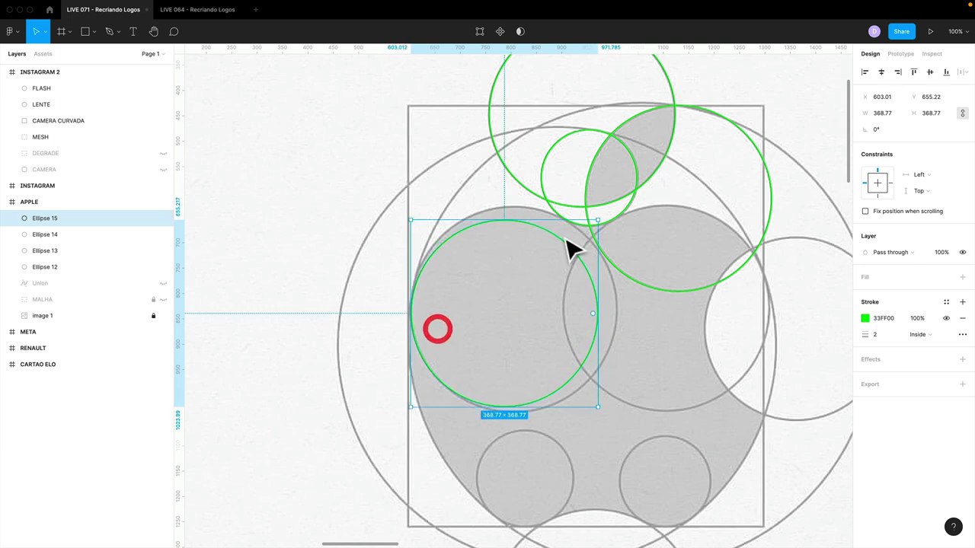
drag(600, 221, 617, 202)
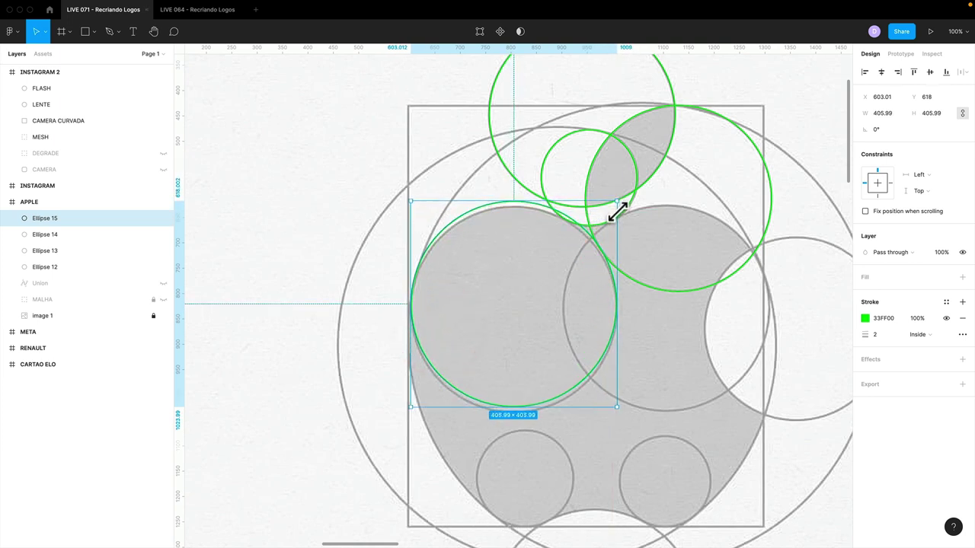
drag(590, 309, 561, 341)
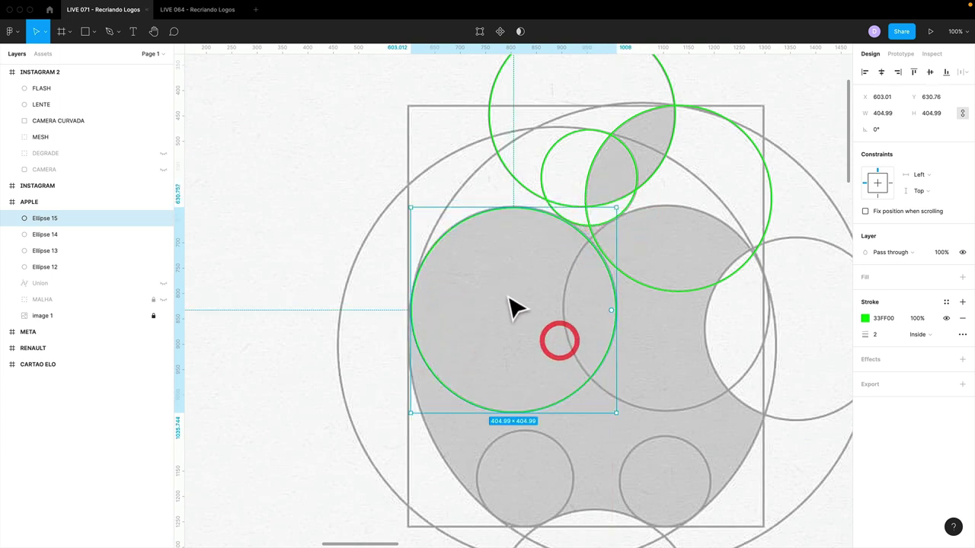
drag(410, 414, 411, 412)
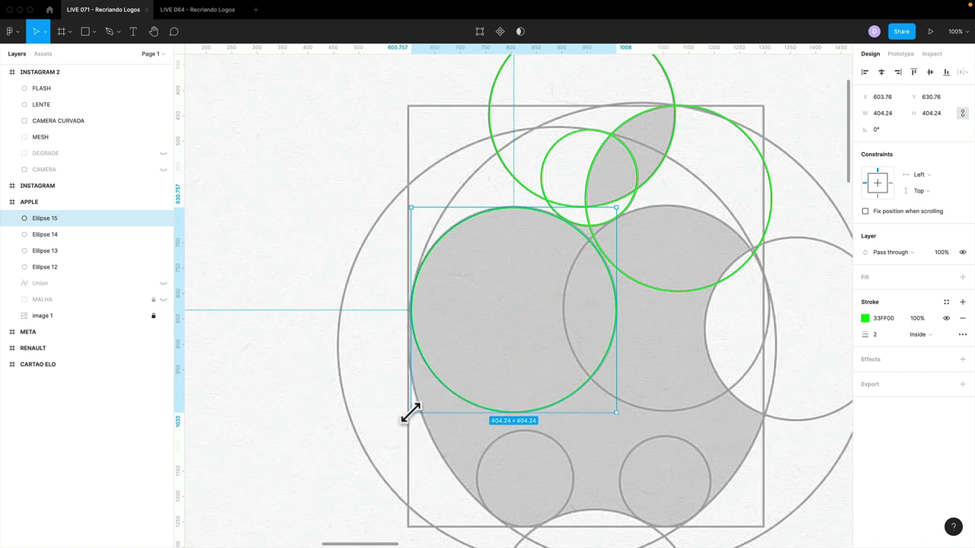
Copy the left-lobe circle and line the copy up over the apple's right lobe
key(ctrl+d)
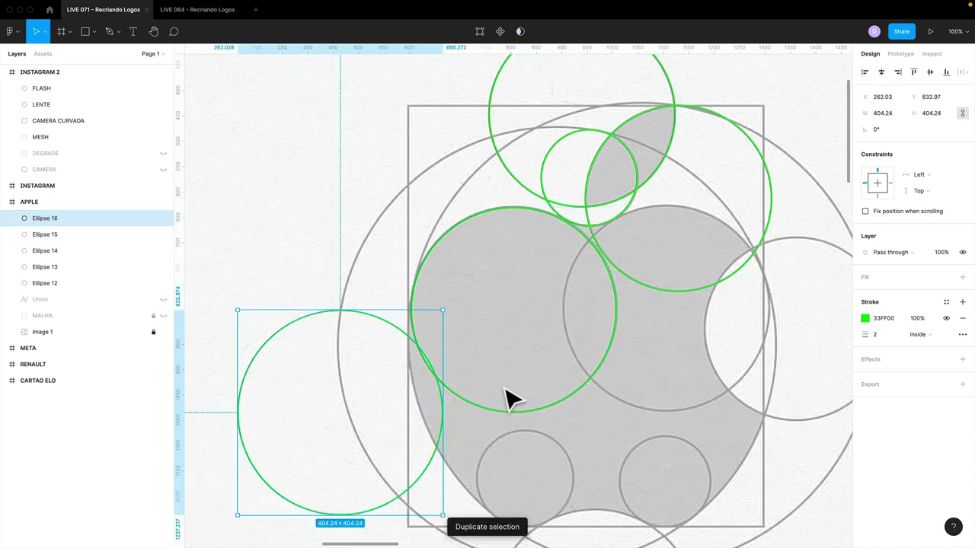
key(Delete)
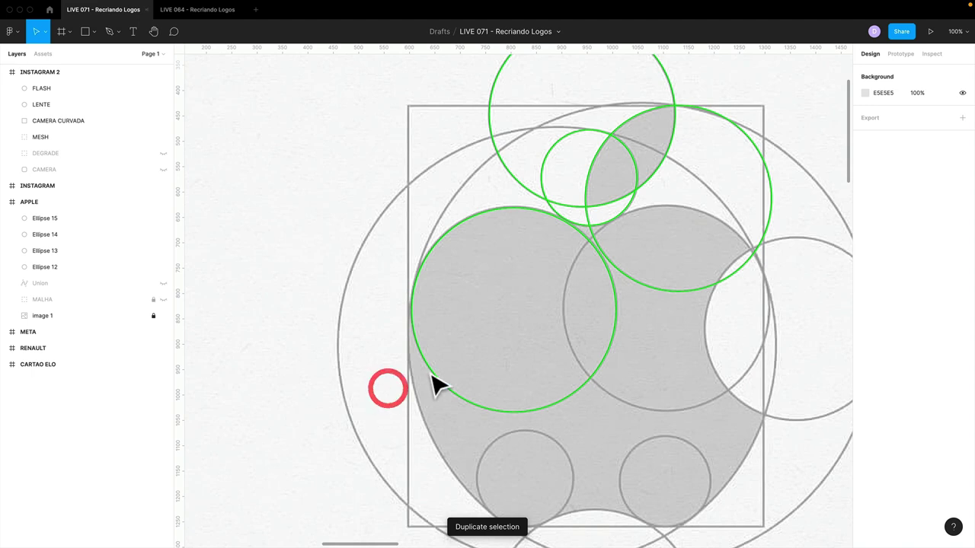
click(429, 370)
key(ctrl+d)
drag(435, 370, 592, 361)
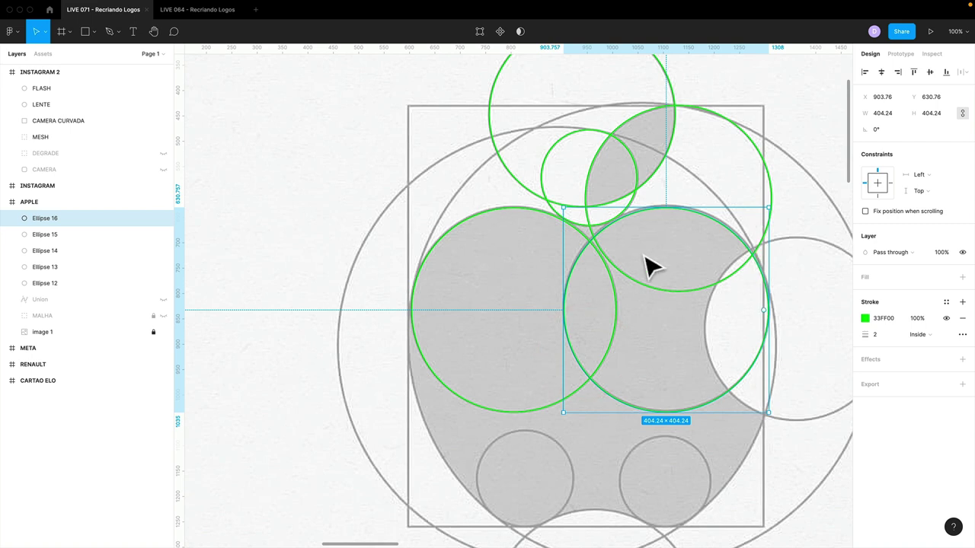
key(Left)
key(Left)
key(Left)
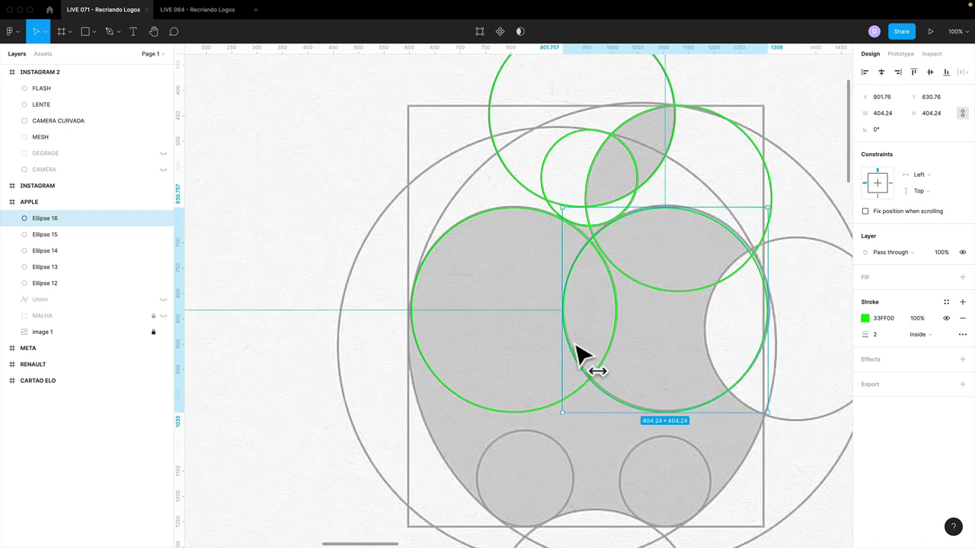
key(Right)
key(Right)
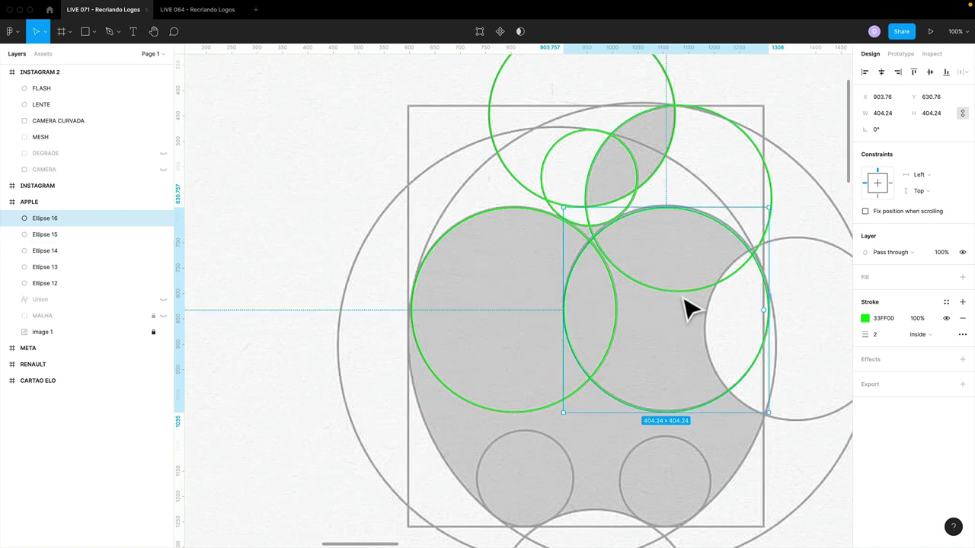
Inspect the circle intersections up close and nudge the left-lobe circle down a hair
click(592, 233)
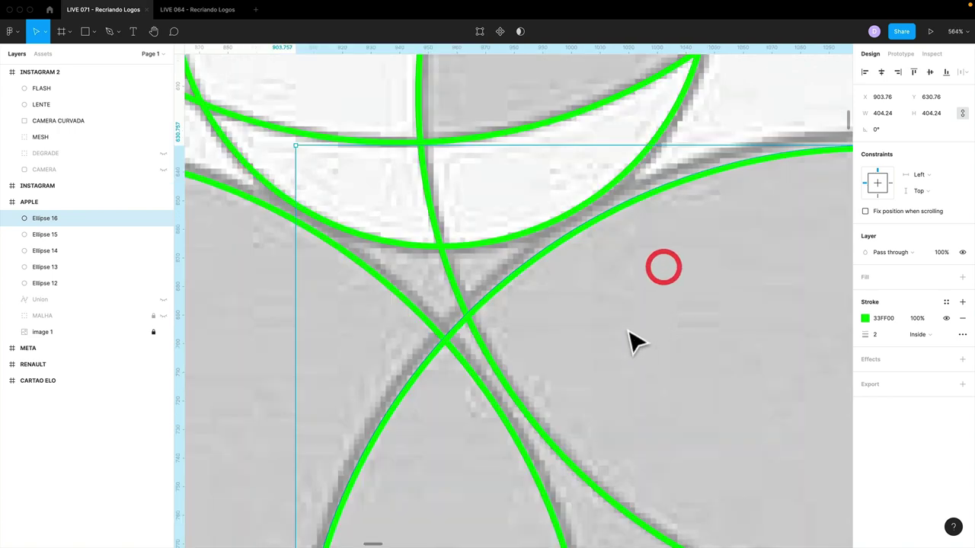
drag(533, 305, 638, 376)
click(396, 288)
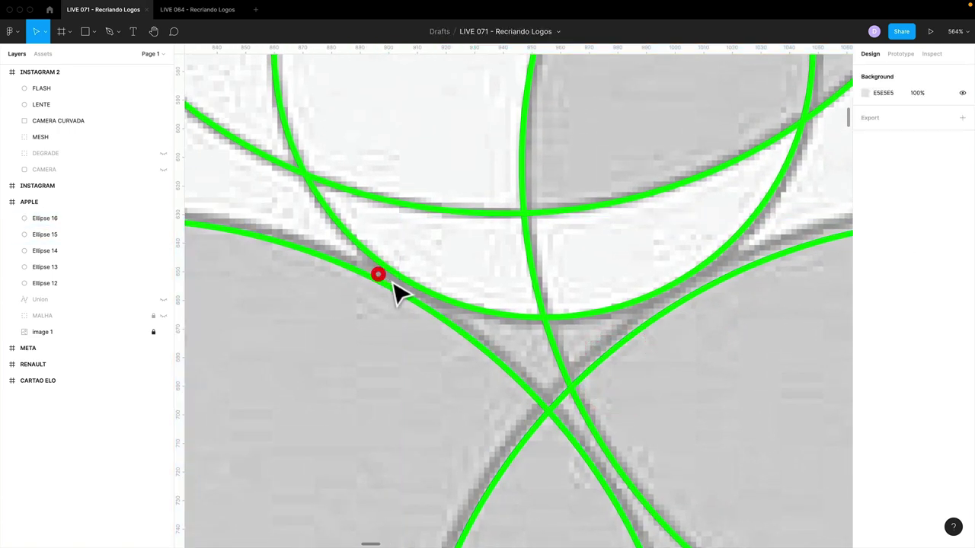
mouse_move(681, 339)
mouse_down()
mouse_move(536, 344)
mouse_move(547, 318)
mouse_move(632, 385)
mouse_up()
click(516, 343)
click(532, 327)
click(337, 307)
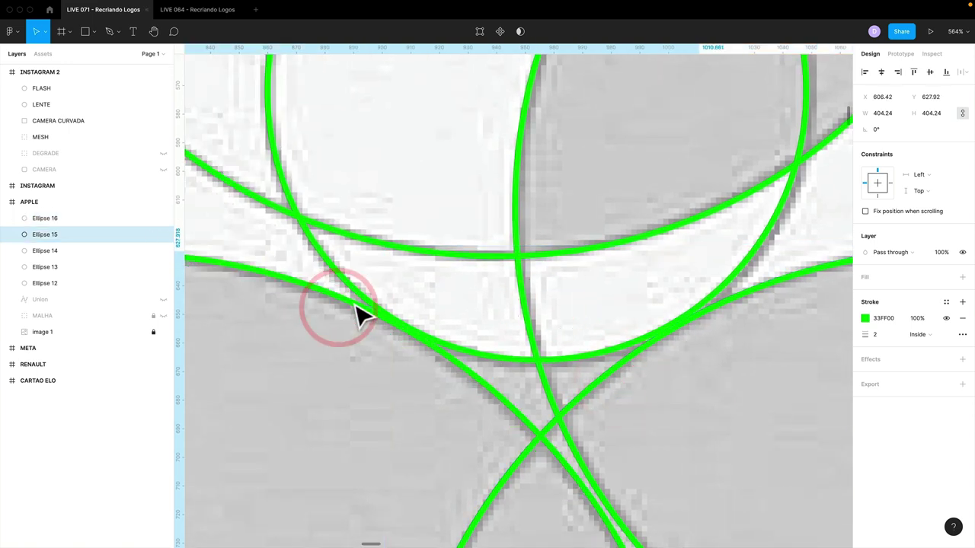
drag(355, 306, 355, 307)
Enlarge the left-lobe and right-lobe circles slightly to fit the apple outline
key(shift+0)
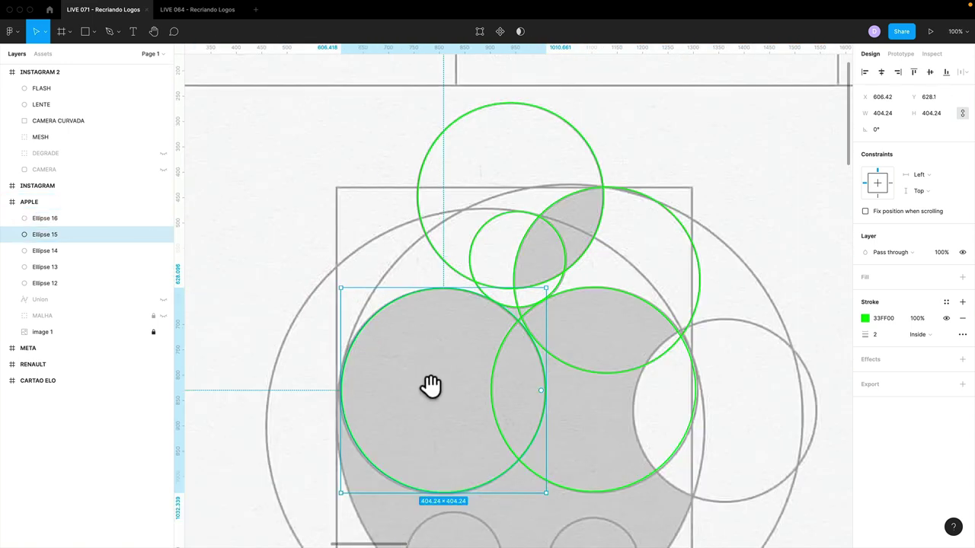
drag(429, 387, 490, 327)
drag(401, 429, 397, 431)
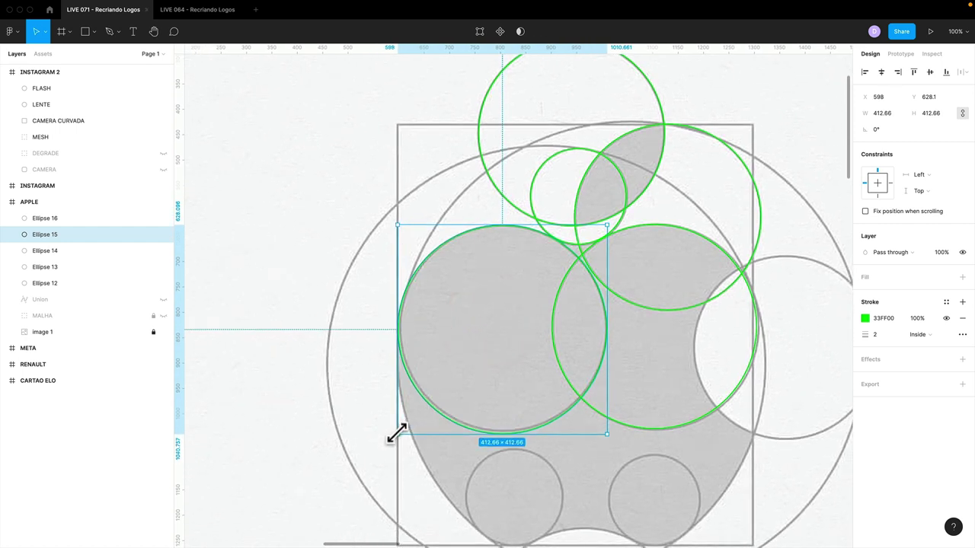
click(697, 427)
drag(756, 431, 761, 431)
Resize the right-lobe circle to about 407 × 407 px, snapping to the outline
scroll(653, 409, right, 2)
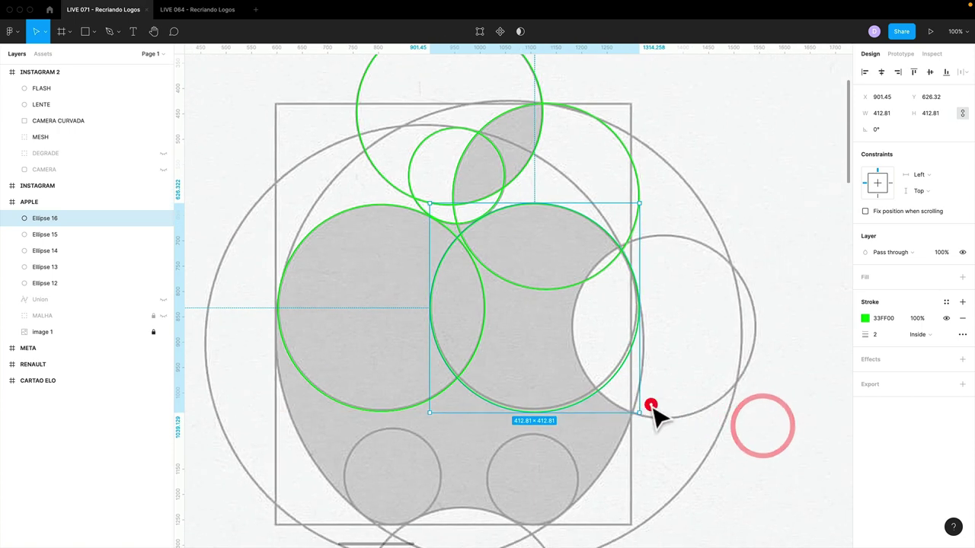
key(ctrl+minus)
key(ctrl+plus)
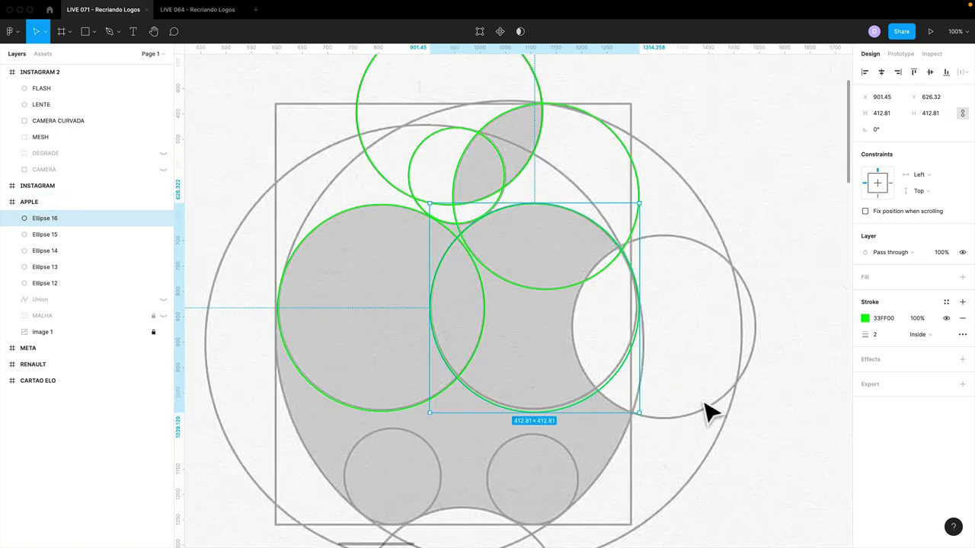
scroll(645, 387, right, 1)
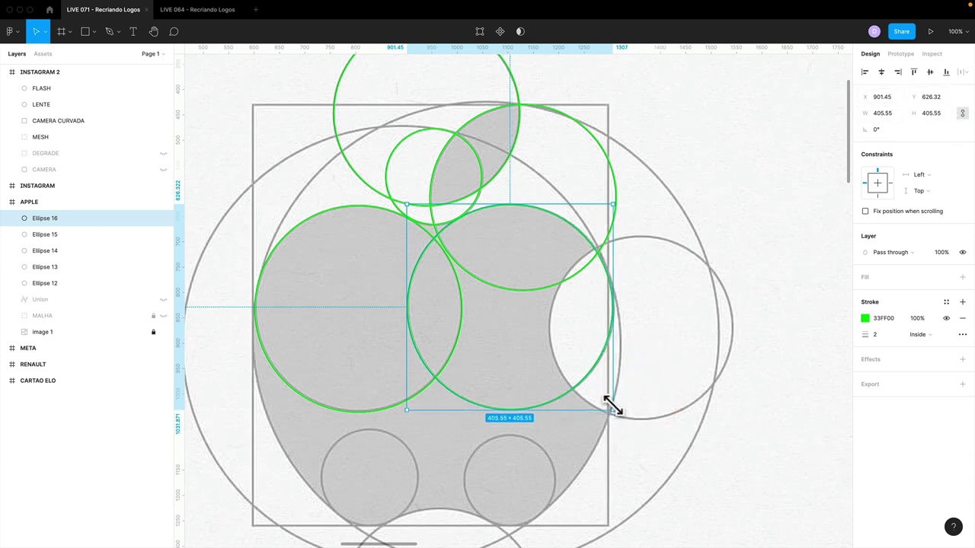
drag(615, 412, 614, 409)
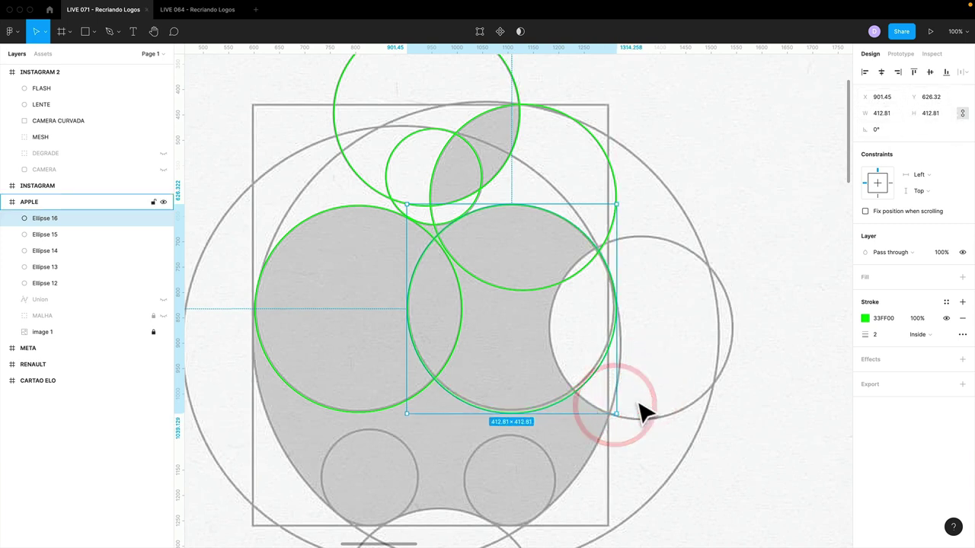
key(plus)
drag(721, 403, 661, 345)
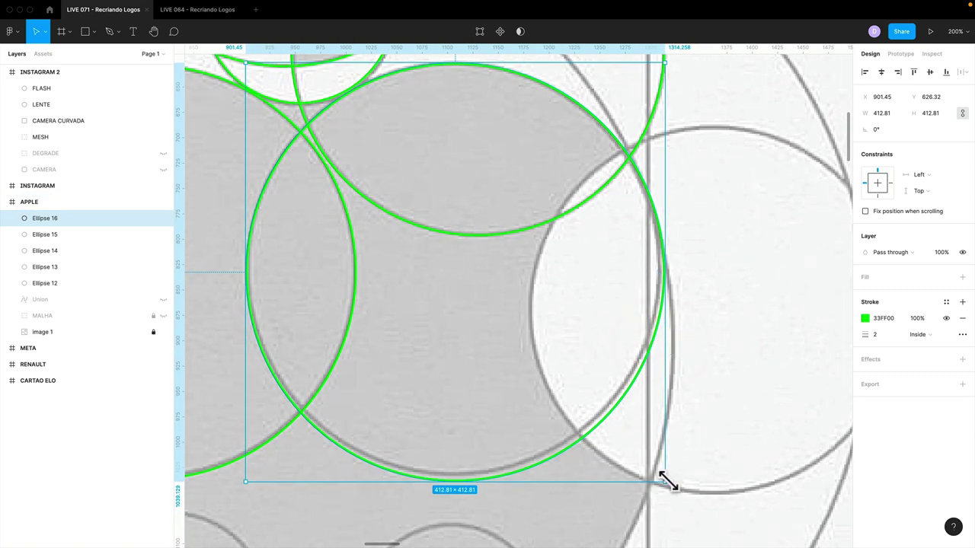
drag(665, 481, 656, 471)
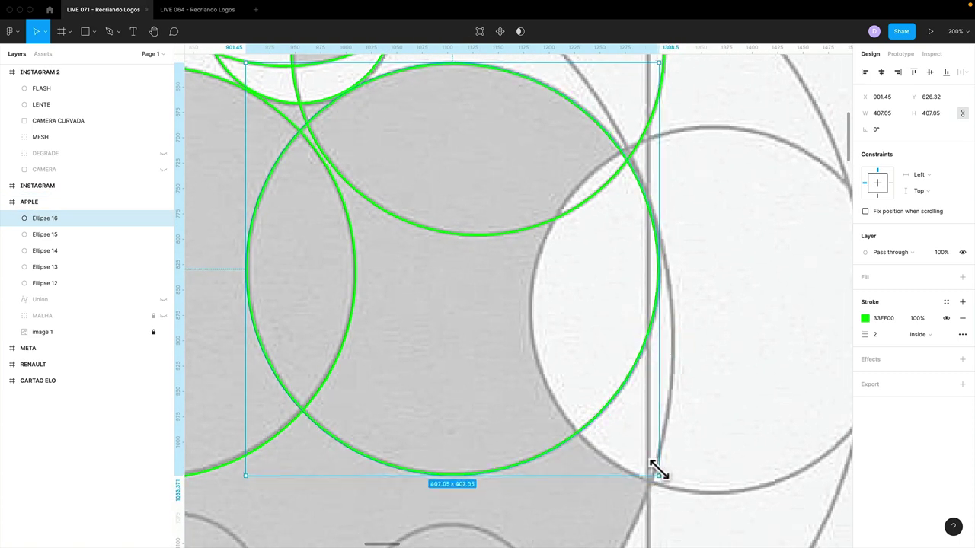
key(minus)
key(minus)
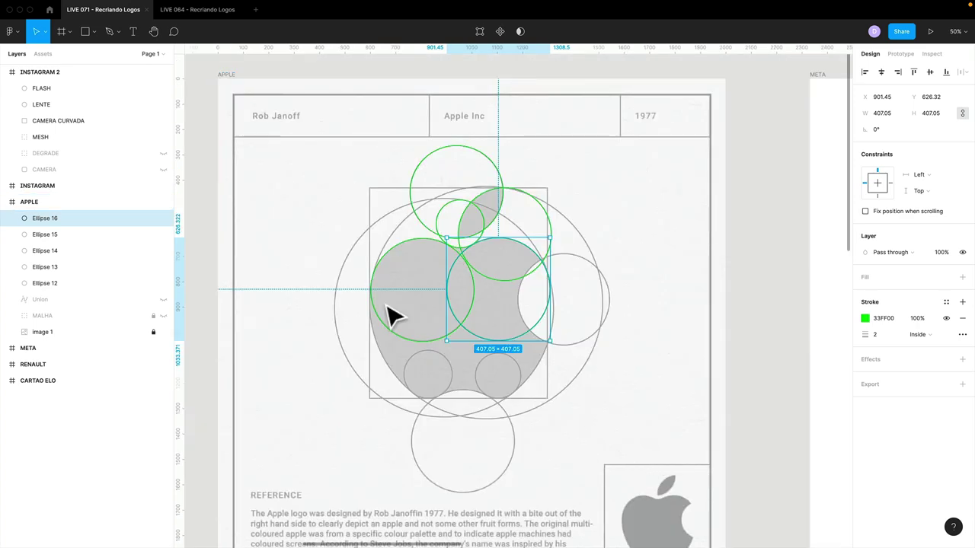
Try a copy of the small top circle at the lower left, then delete the extra copy
click(398, 374)
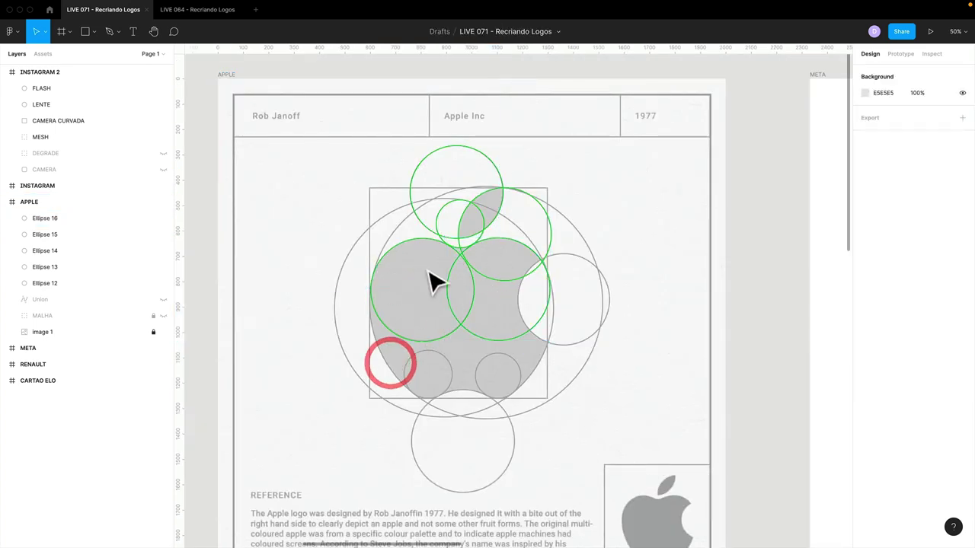
click(445, 229)
key(ctrl+d)
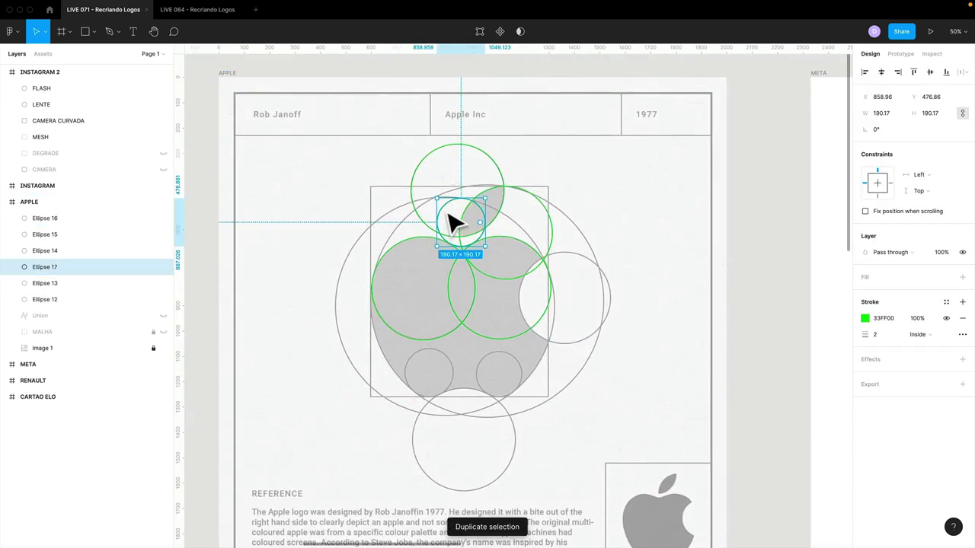
drag(454, 223, 417, 372)
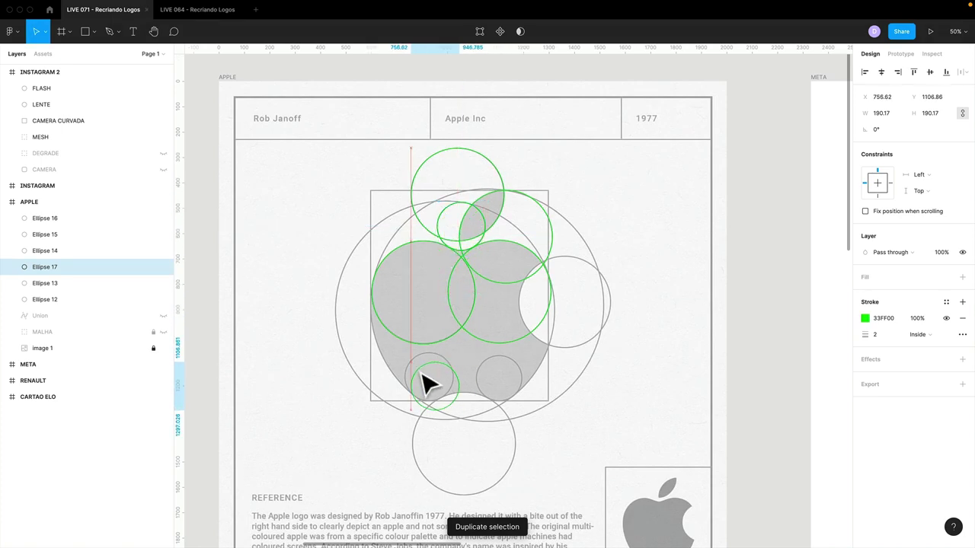
key(shift+0)
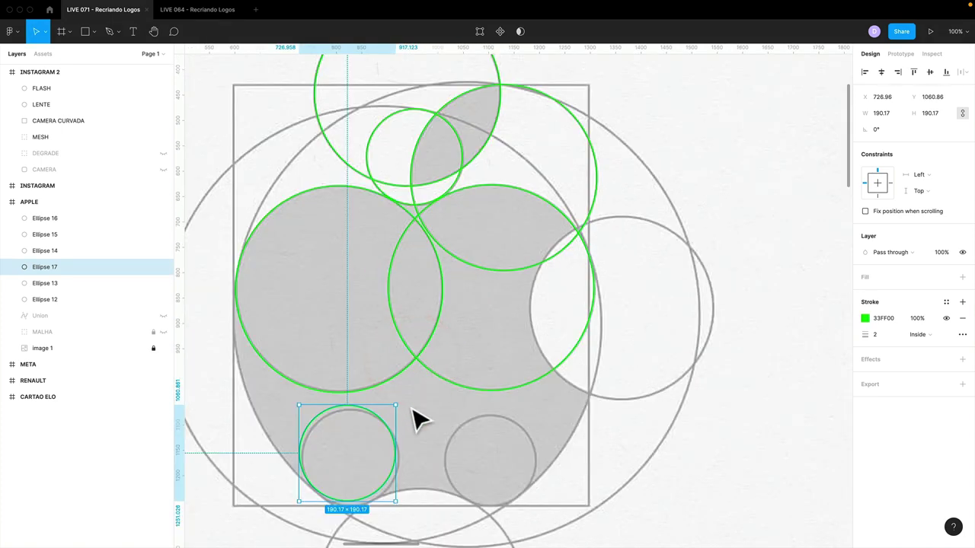
drag(414, 420, 538, 311)
drag(446, 358, 451, 365)
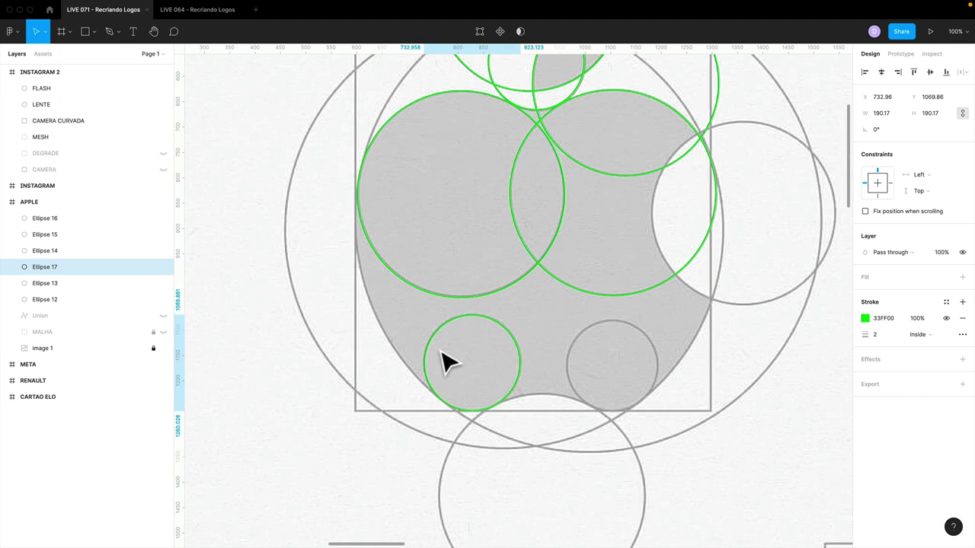
drag(448, 363, 462, 379)
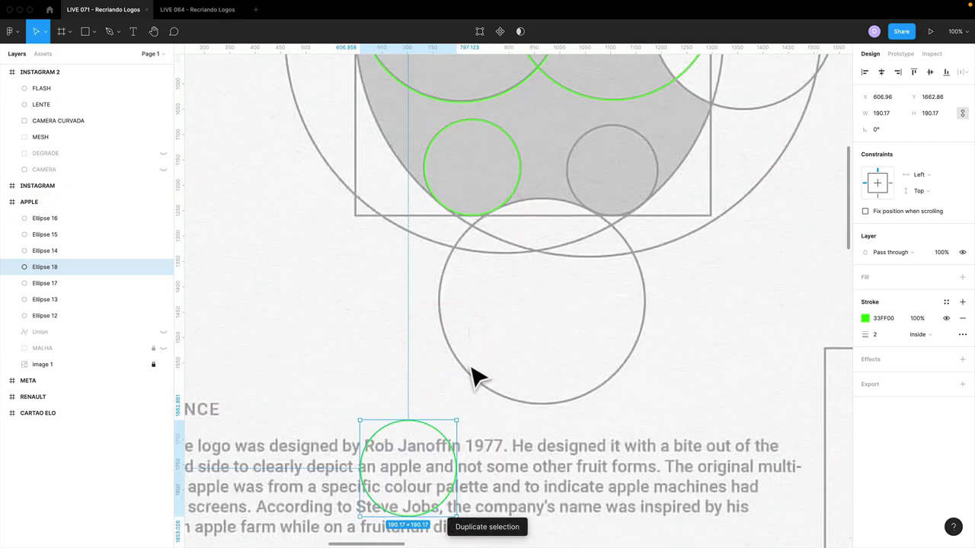
key(Delete)
scroll(457, 327, up, 3)
Duplicate the lower-left small circle onto the lower-right lobe, sized to about 178 px
click(426, 268)
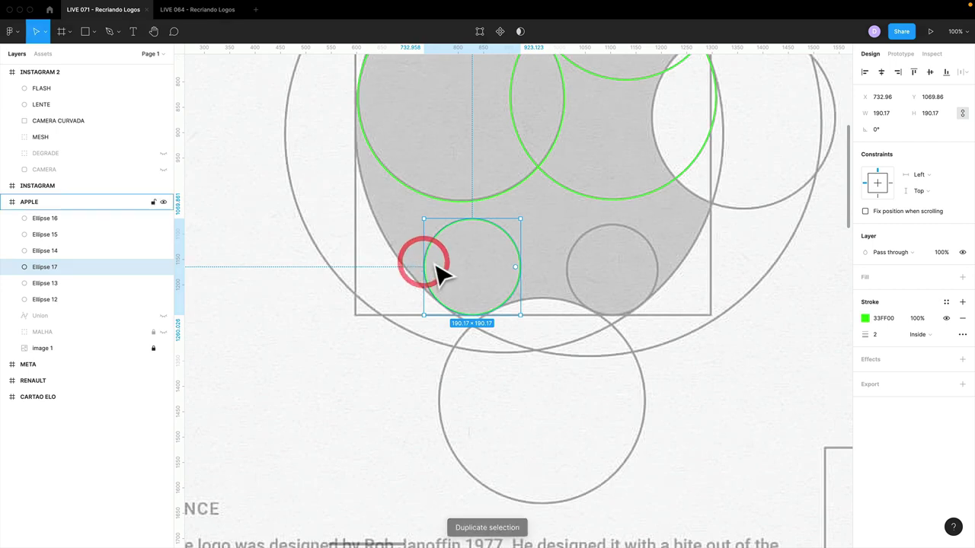
key(ctrl+d)
drag(446, 278, 582, 276)
drag(561, 220, 565, 222)
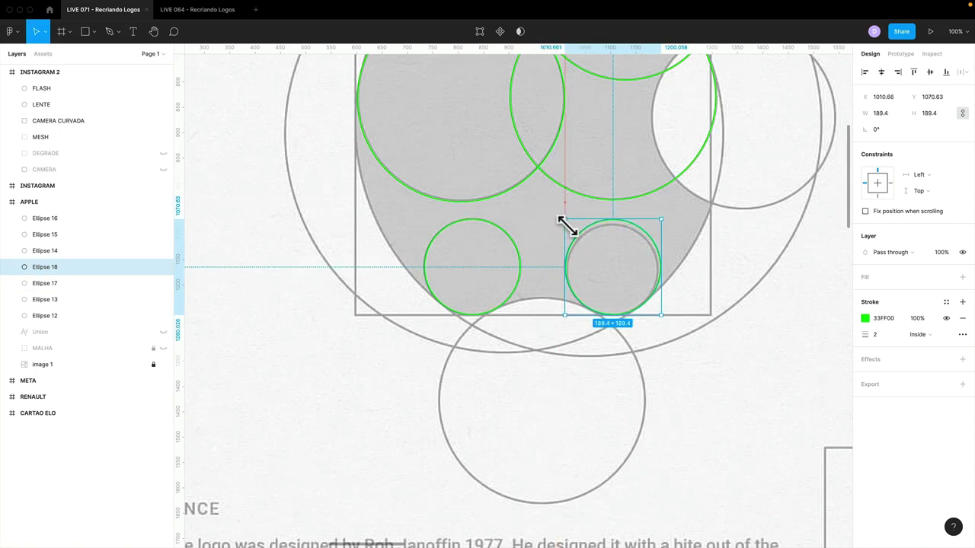
drag(661, 220, 657, 224)
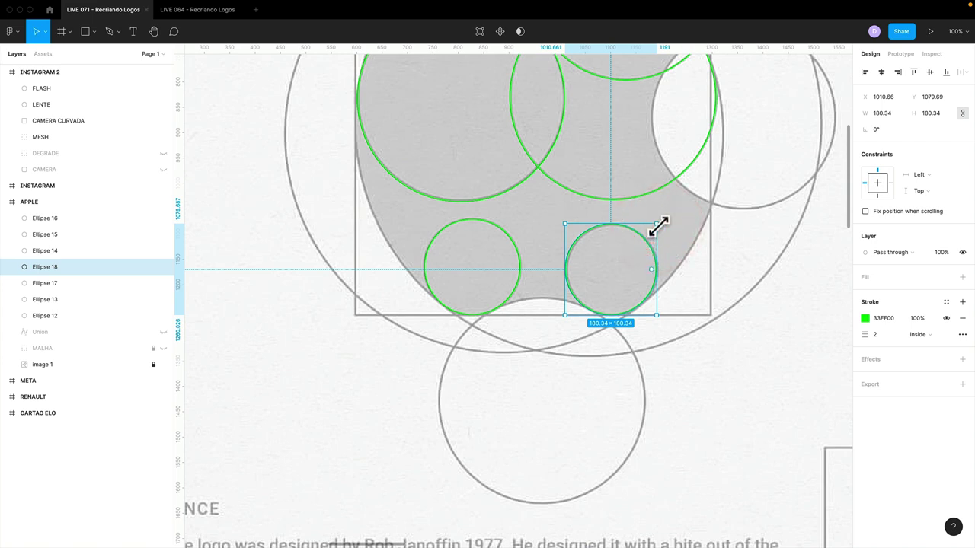
key(Right)
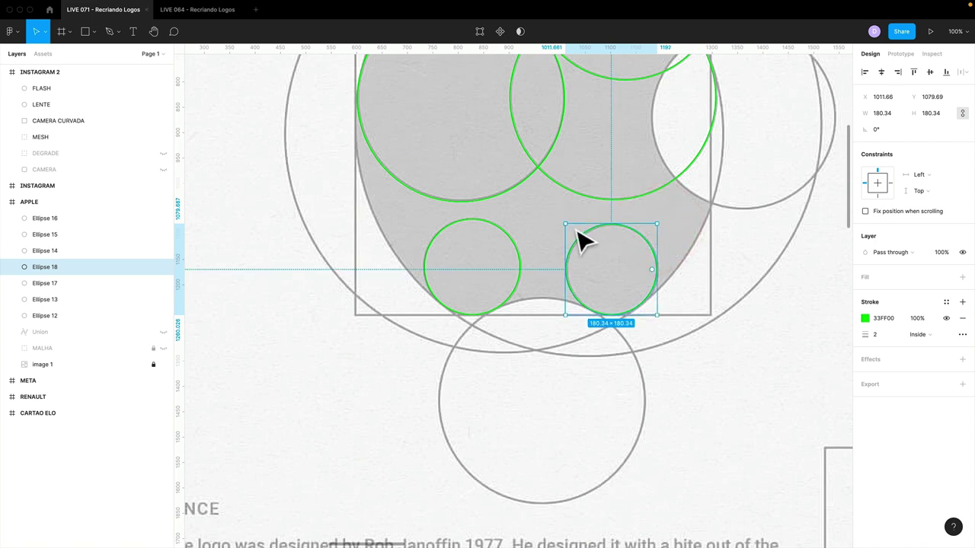
drag(566, 225, 569, 227)
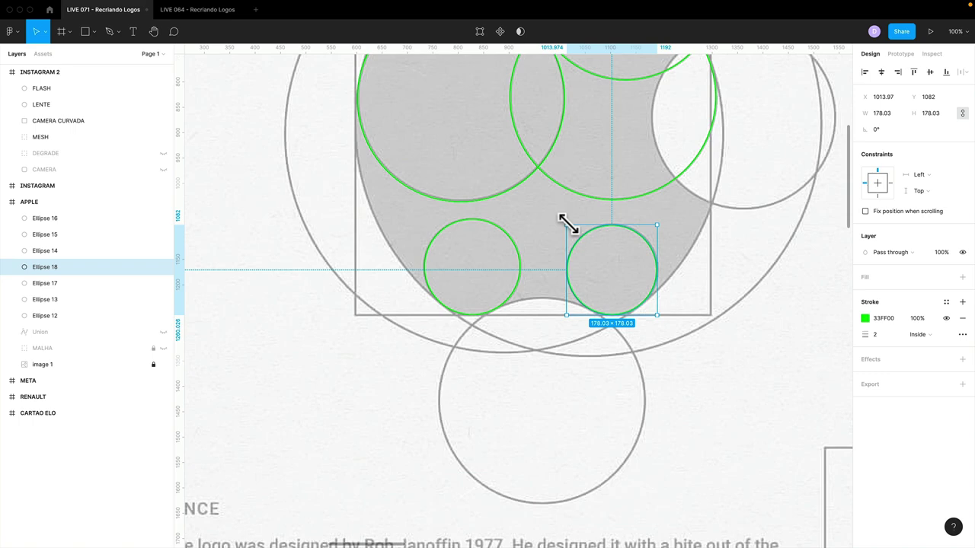
drag(547, 259, 497, 409)
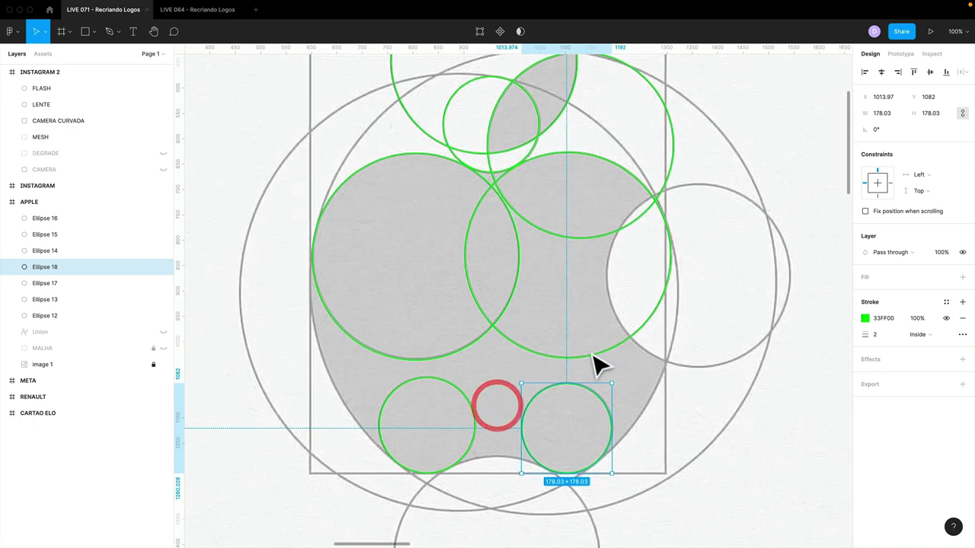
click(620, 387)
Alt-drag a copy of the bite circle rightward and resize it to 362.55 px over the grey bite
mouse_move(577, 369)
mouse_down()
mouse_move(598, 320)
mouse_move(680, 330)
mouse_up()
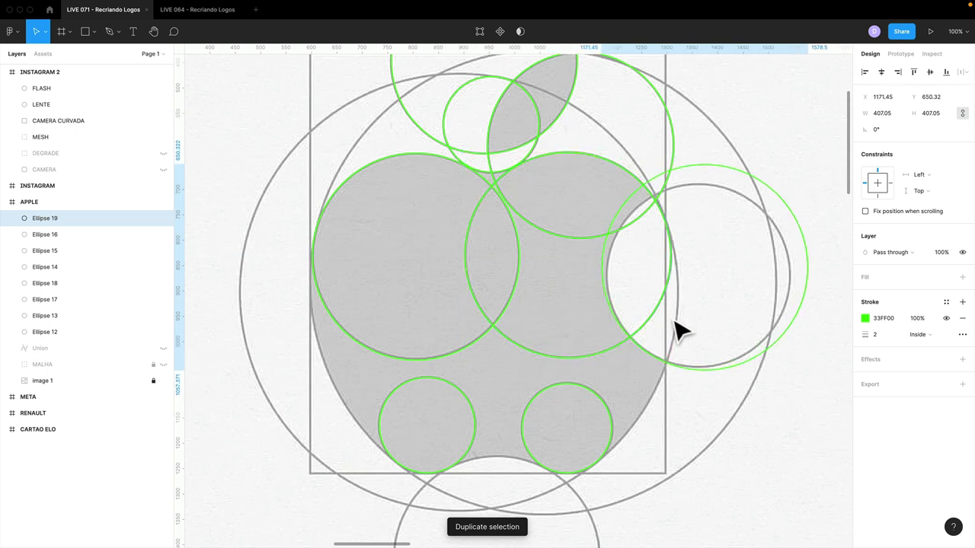
drag(808, 164, 790, 186)
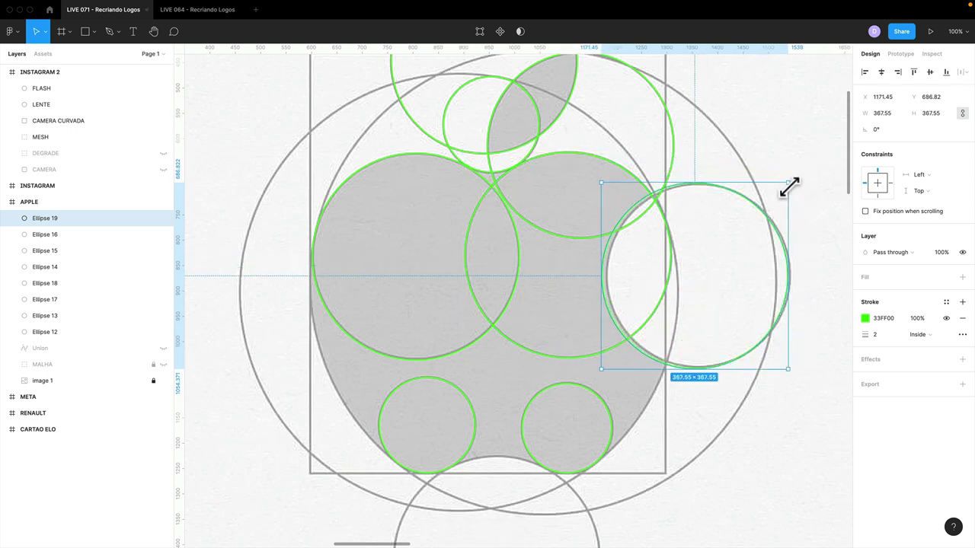
drag(719, 265, 726, 266)
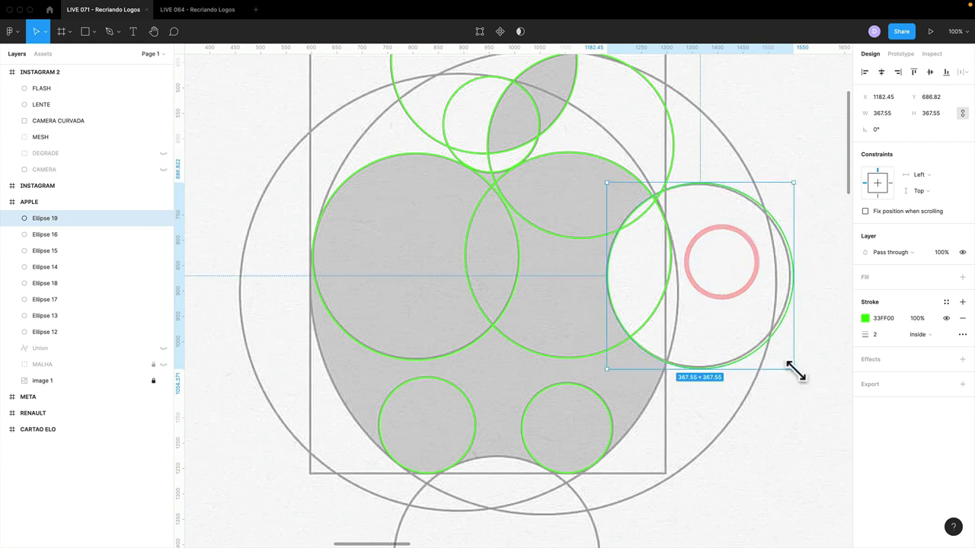
drag(794, 370, 792, 362)
drag(795, 180, 792, 187)
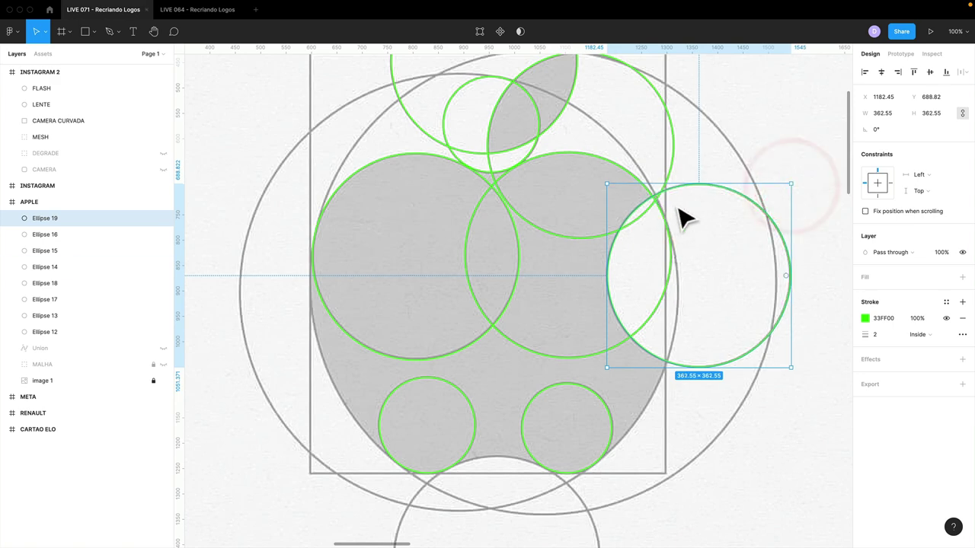
drag(561, 374, 594, 263)
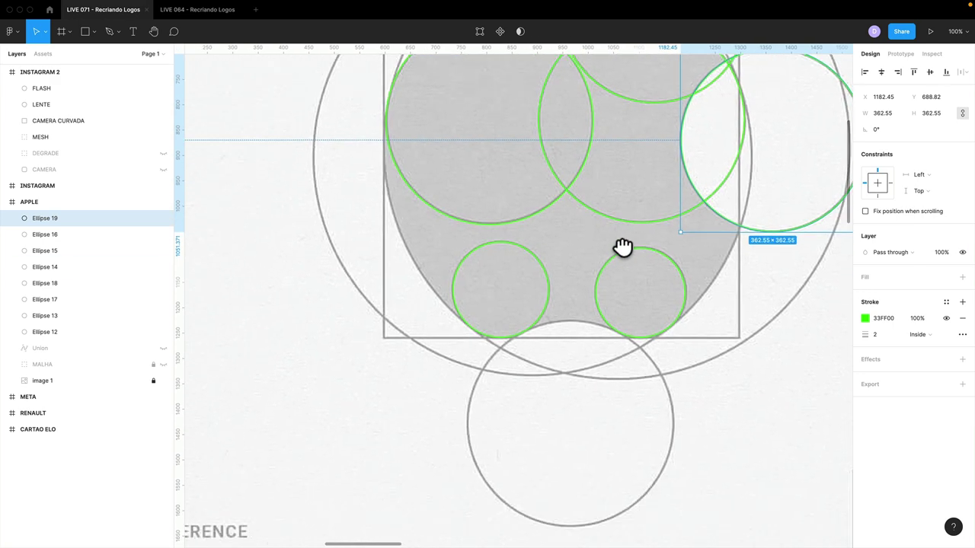
key(minus)
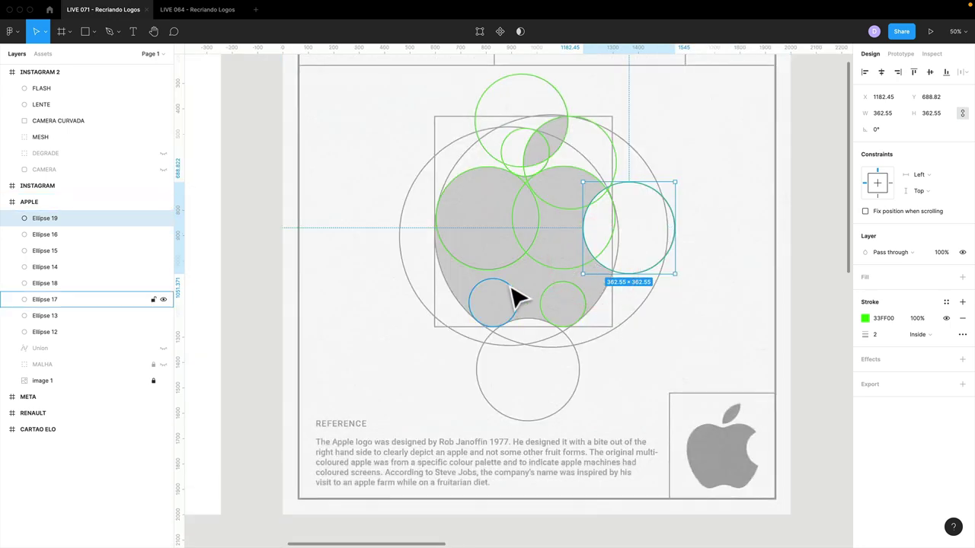
Duplicate the lower-left small circle, move it below the apple, and enlarge it to about 401 px
click(505, 280)
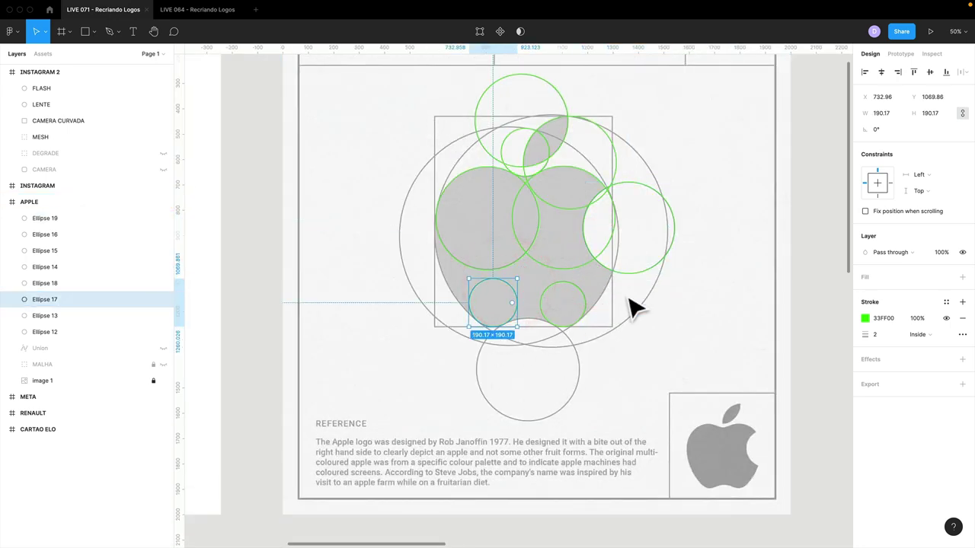
click(431, 319)
click(477, 281)
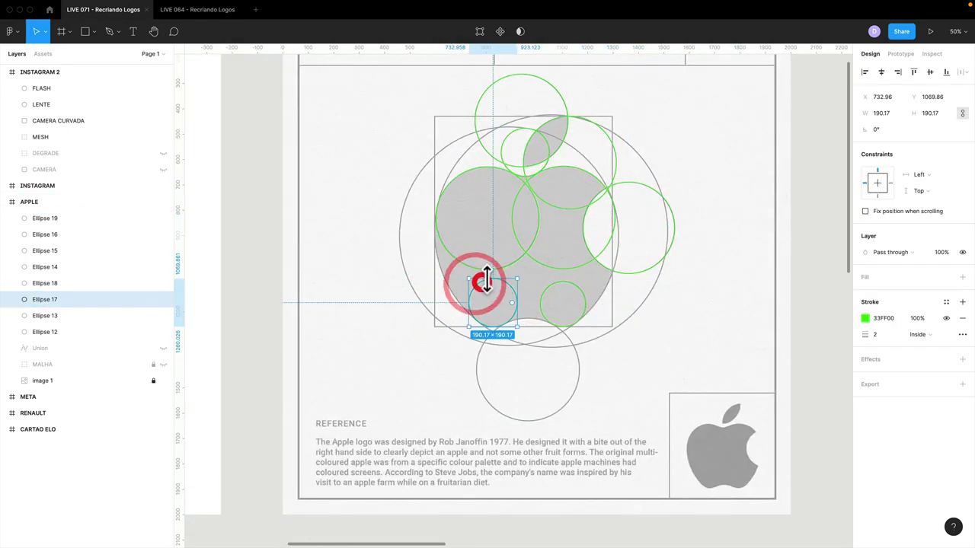
key(super+d)
drag(489, 300, 528, 391)
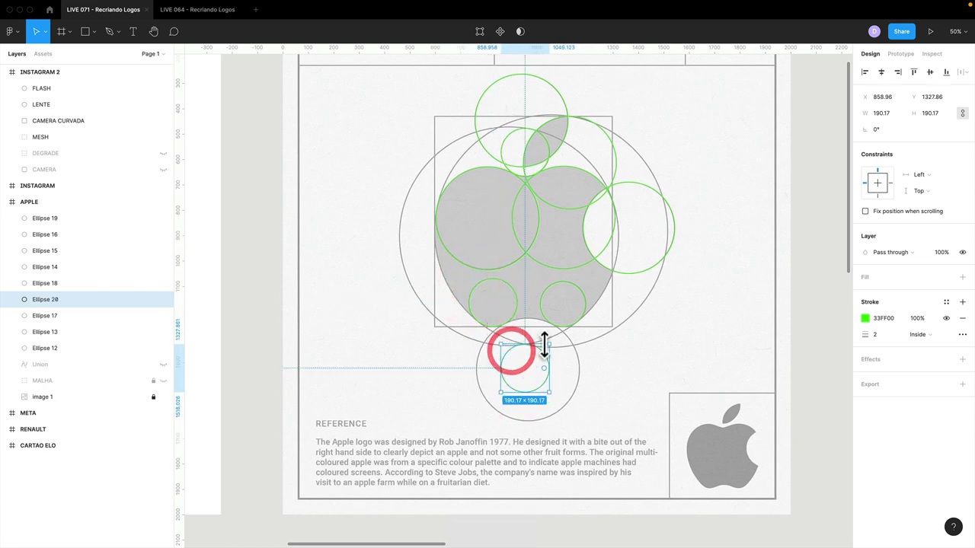
drag(547, 345, 573, 320)
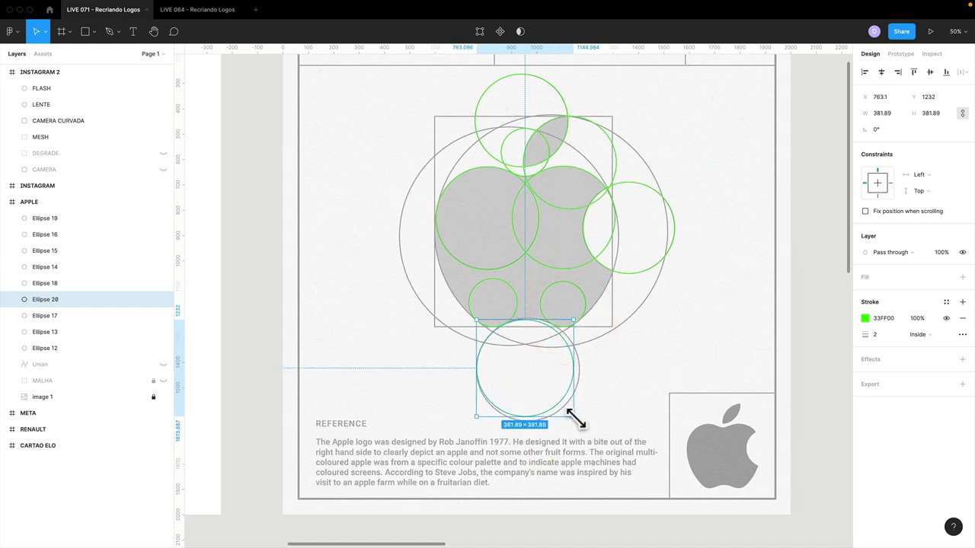
drag(572, 417, 577, 422)
Fit the new lower circle against both small circles, sizing it to 404.85 px
key(z)
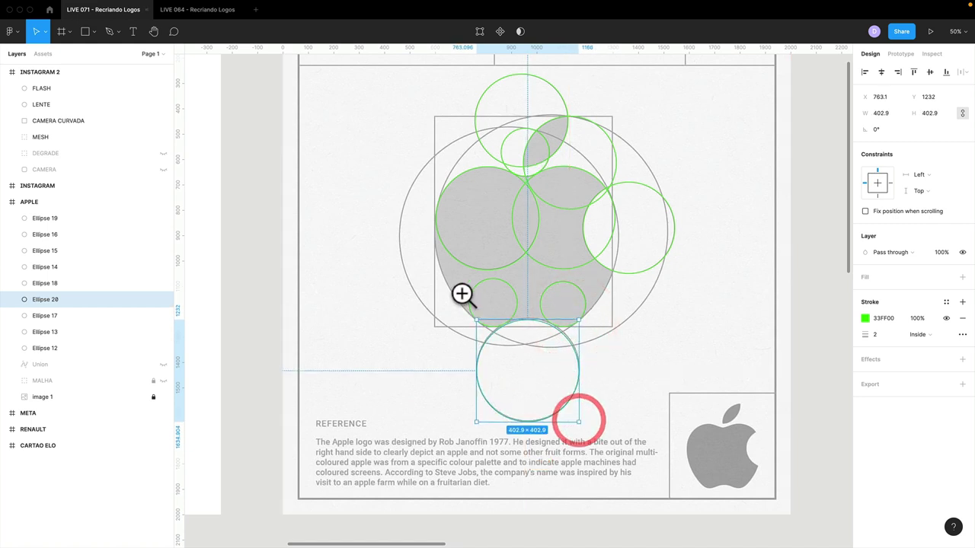
mouse_move(457, 290)
mouse_down()
mouse_move(556, 366)
mouse_move(549, 317)
mouse_up()
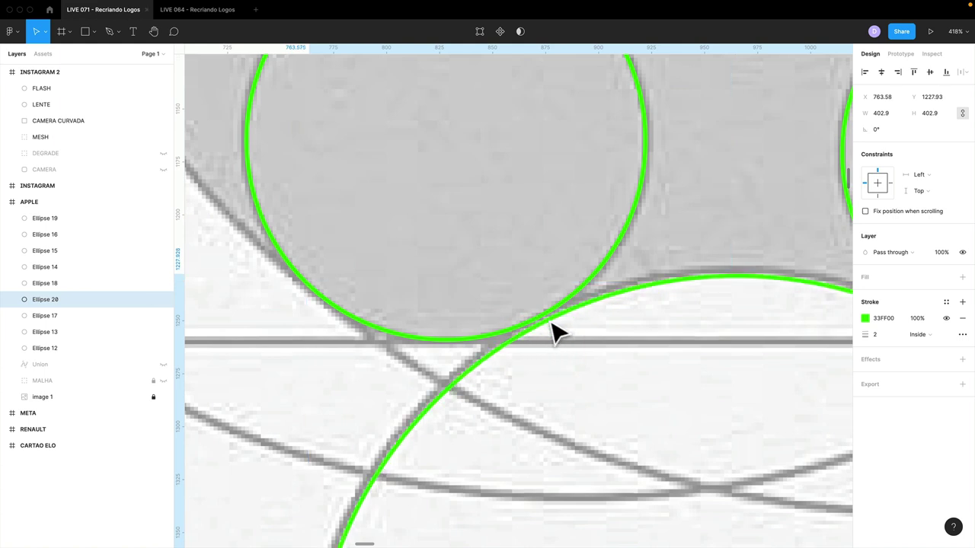
drag(636, 342, 363, 337)
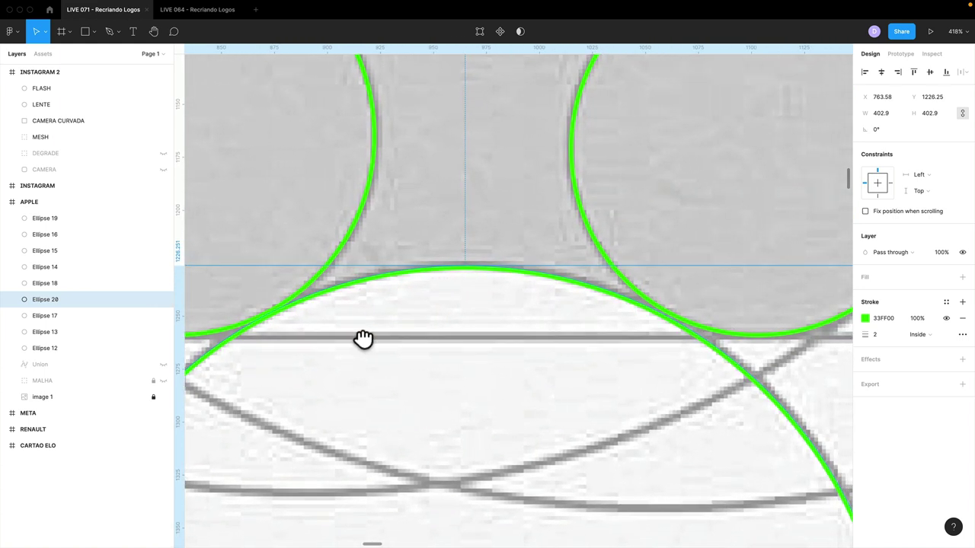
drag(681, 342, 460, 344)
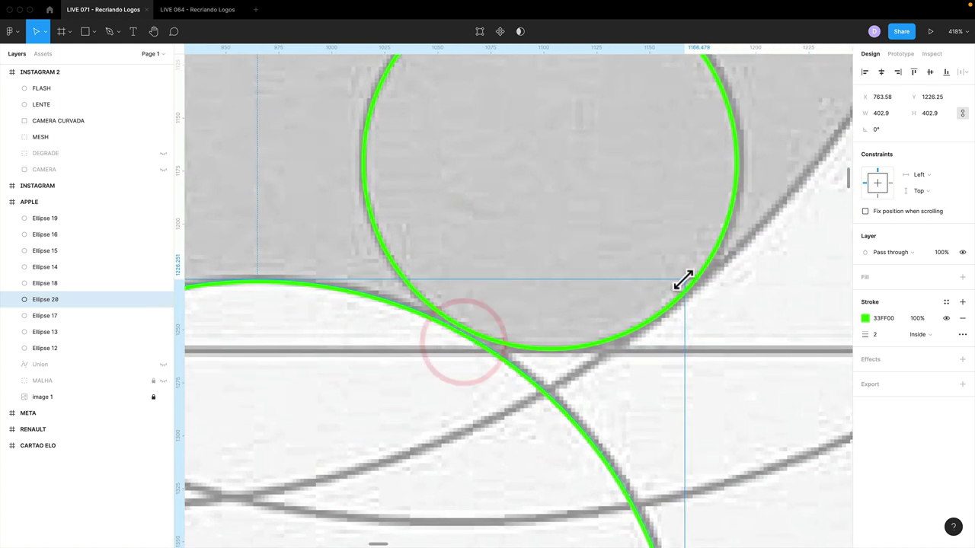
drag(680, 279, 684, 279)
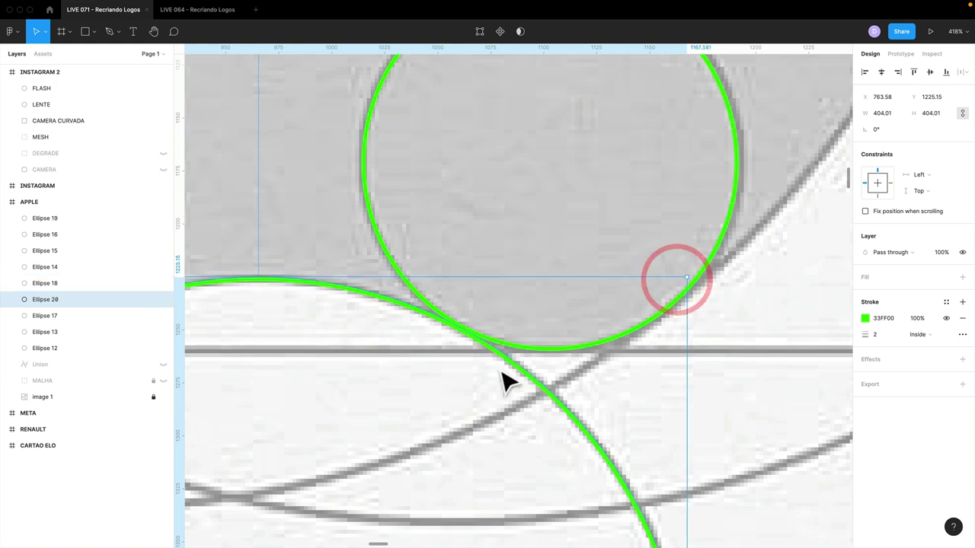
drag(505, 380, 542, 356)
key(shift+0)
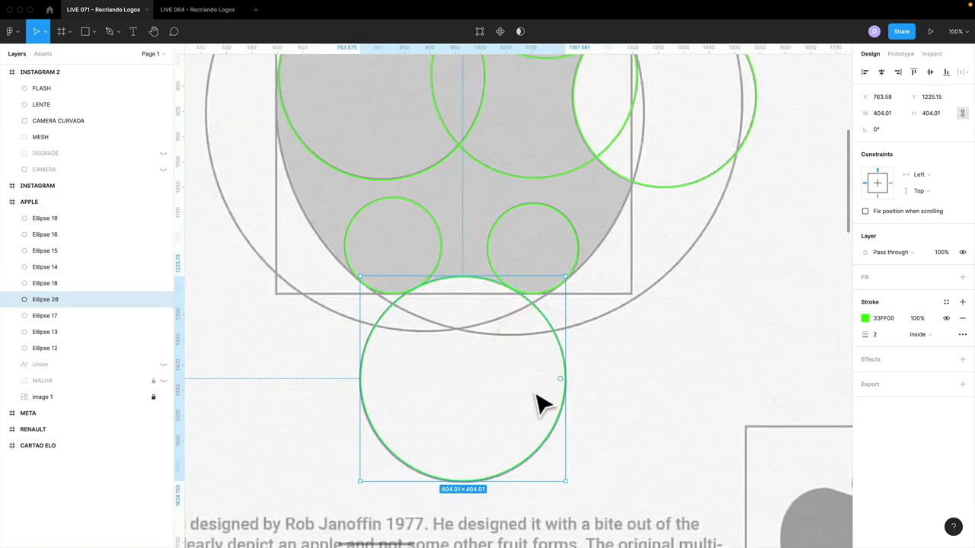
drag(564, 482, 560, 478)
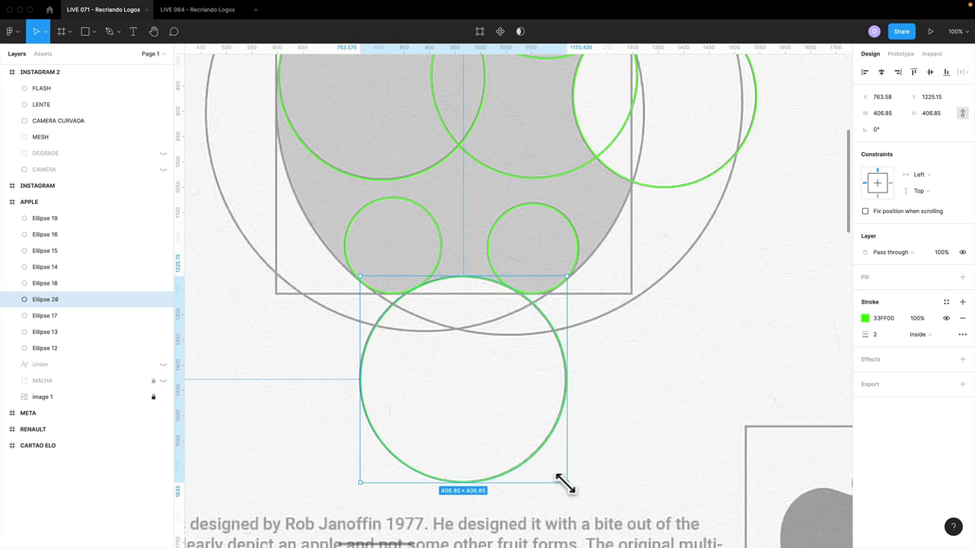
mouse_move(471, 438)
mouse_down()
mouse_move(498, 479)
mouse_move(470, 501)
mouse_up()
key(minus)
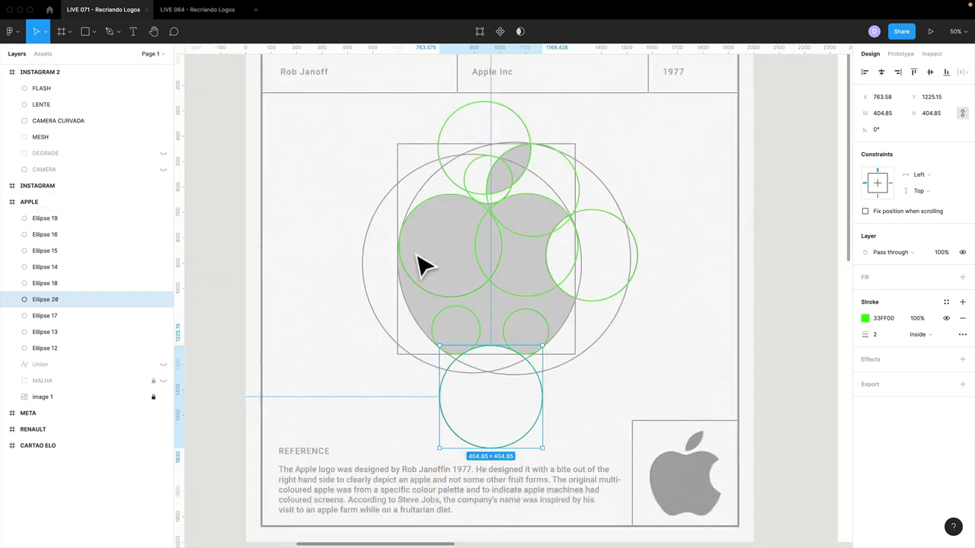
click(309, 227)
Duplicate the lower-left small circle and enlarge the copy over the apple's left side
click(342, 258)
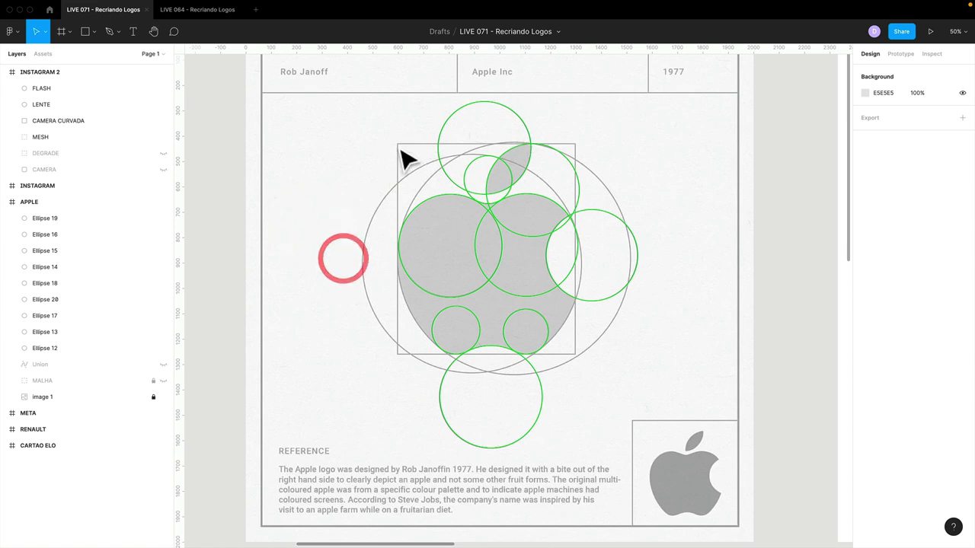
drag(381, 158, 380, 182)
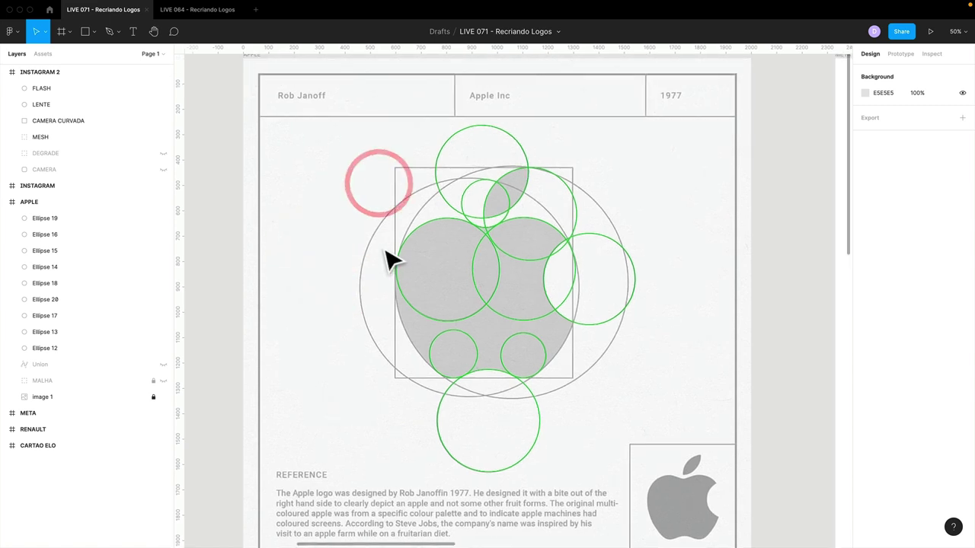
click(445, 352)
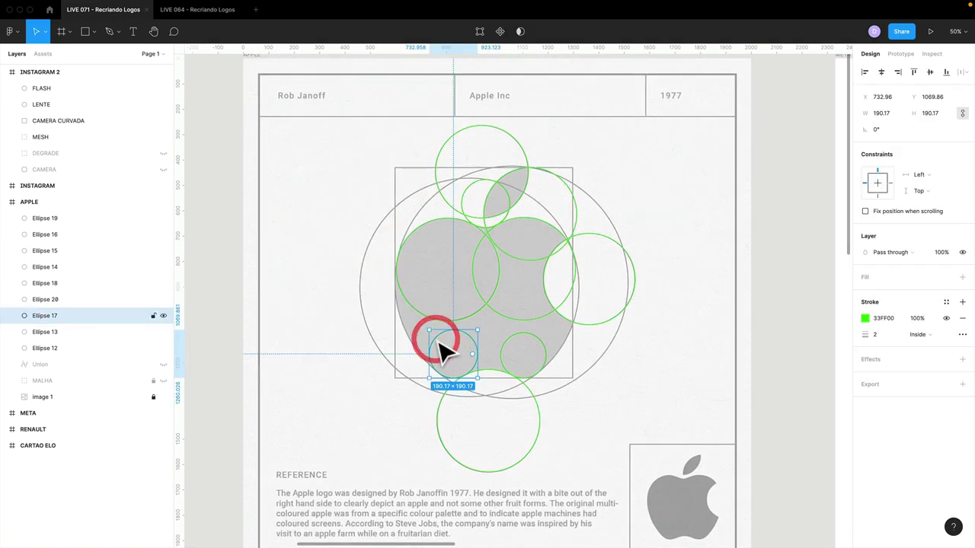
key(ctrl+d)
mouse_move(434, 347)
mouse_down()
mouse_move(354, 297)
mouse_move(540, 178)
mouse_up()
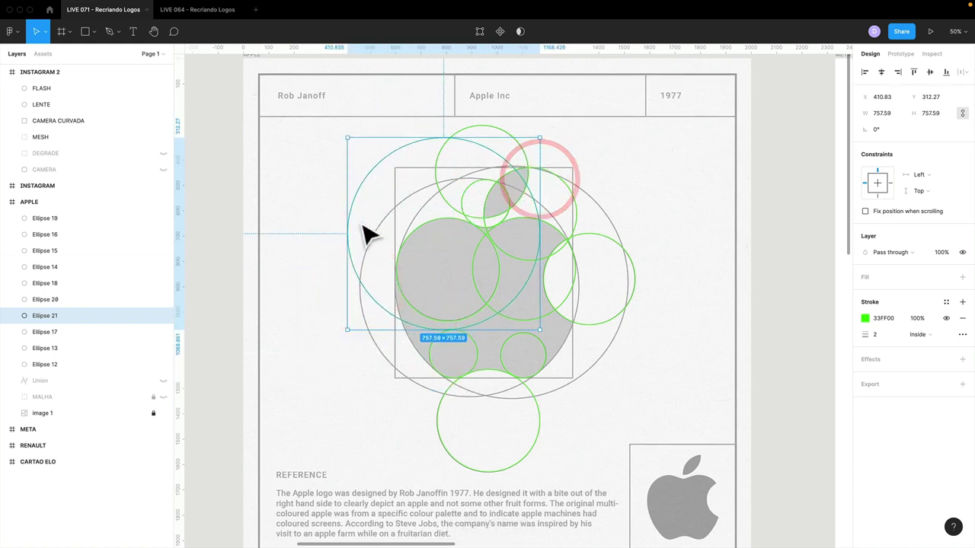
mouse_move(370, 233)
mouse_down()
mouse_move(380, 263)
mouse_move(359, 303)
mouse_up()
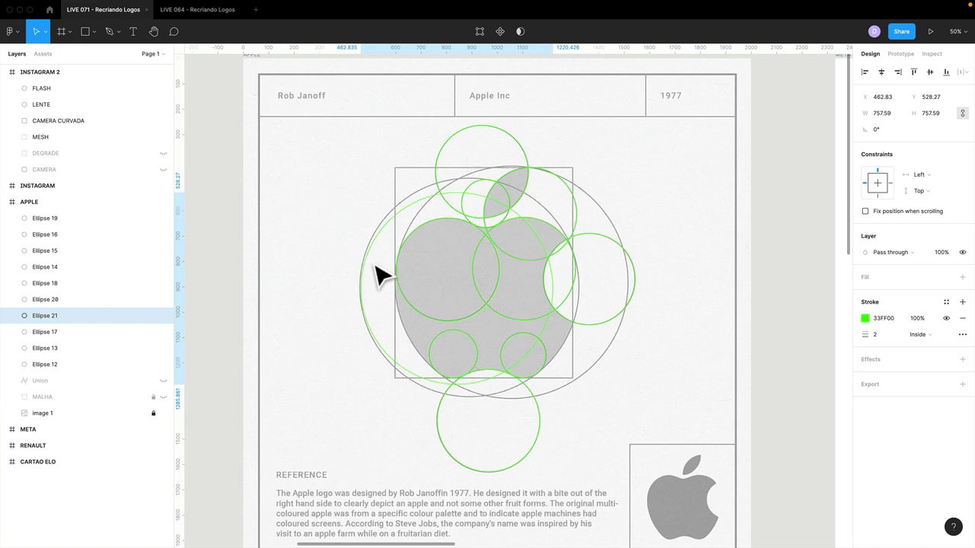
Align the big circle's left edge with the grey outline and enlarge it to about 808 px
key(z)
drag(326, 251, 411, 332)
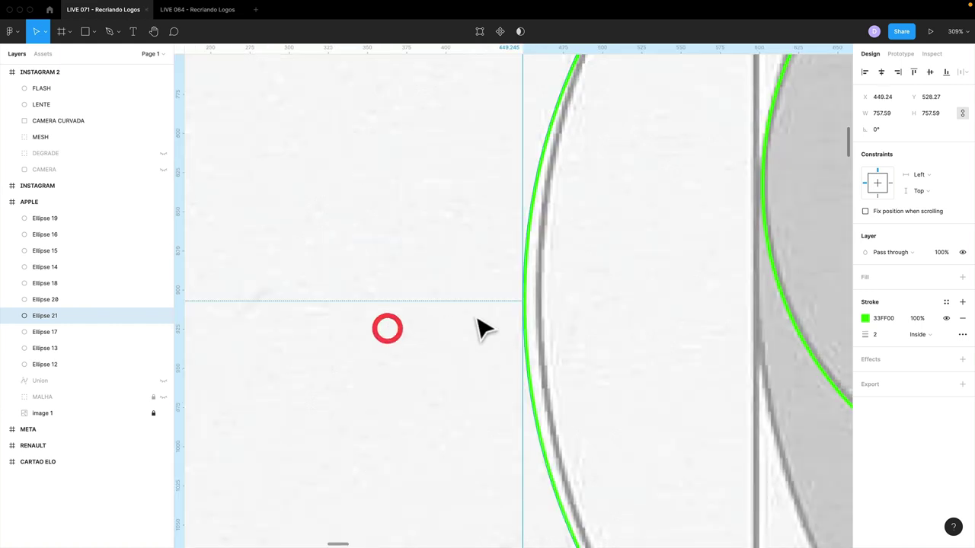
drag(540, 312, 548, 312)
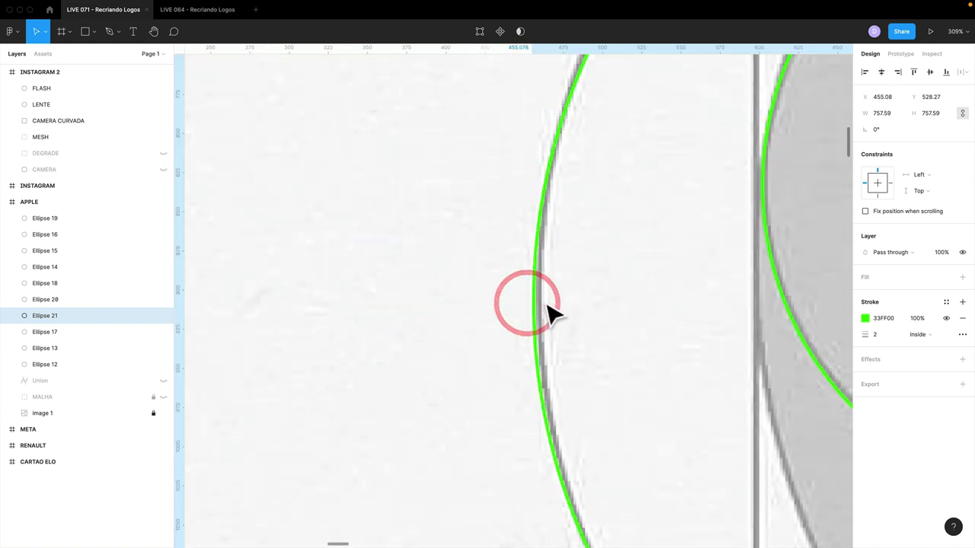
scroll(548, 319, down, 2)
scroll(546, 317, down, 5)
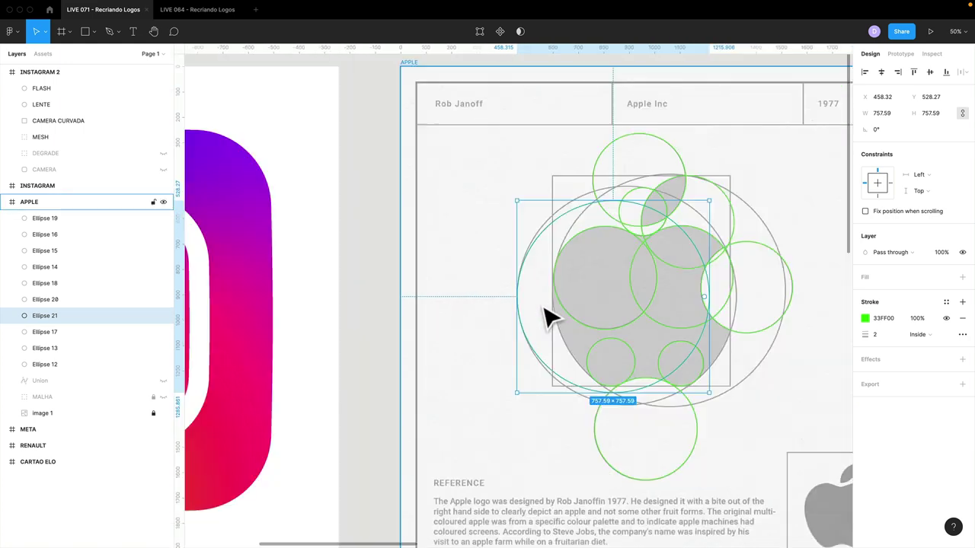
drag(479, 300, 368, 308)
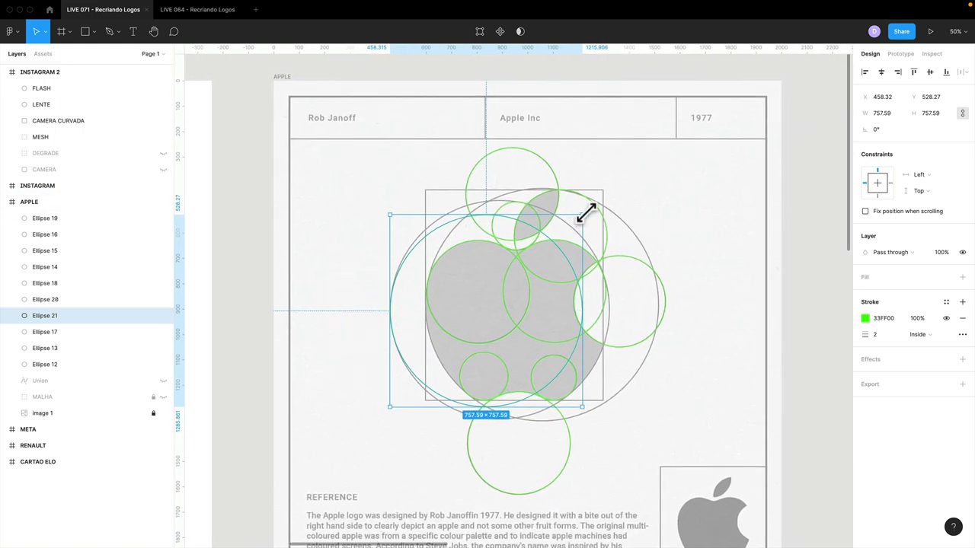
drag(586, 214, 596, 210)
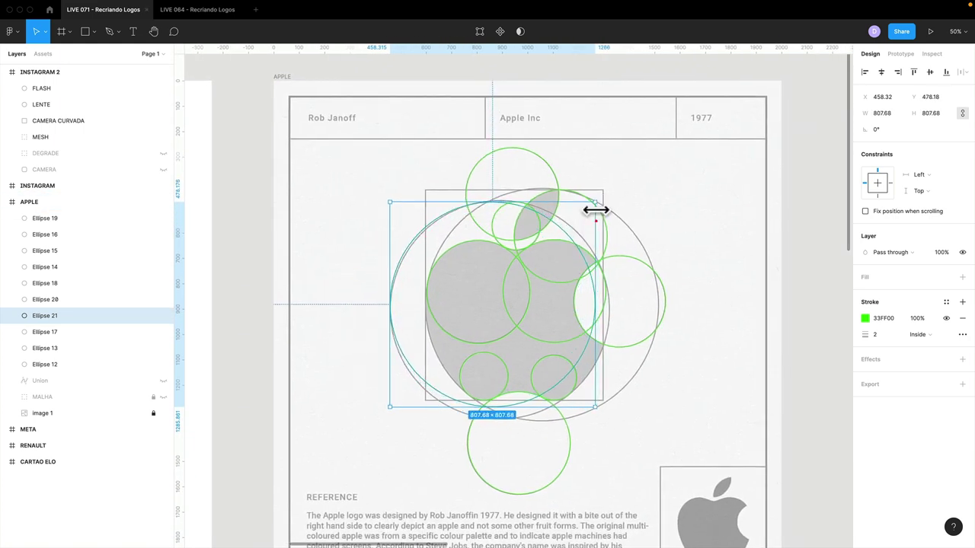
Grow the big circle to 859.14 × 859.14 and check its edges against the apple up close
drag(595, 407, 606, 423)
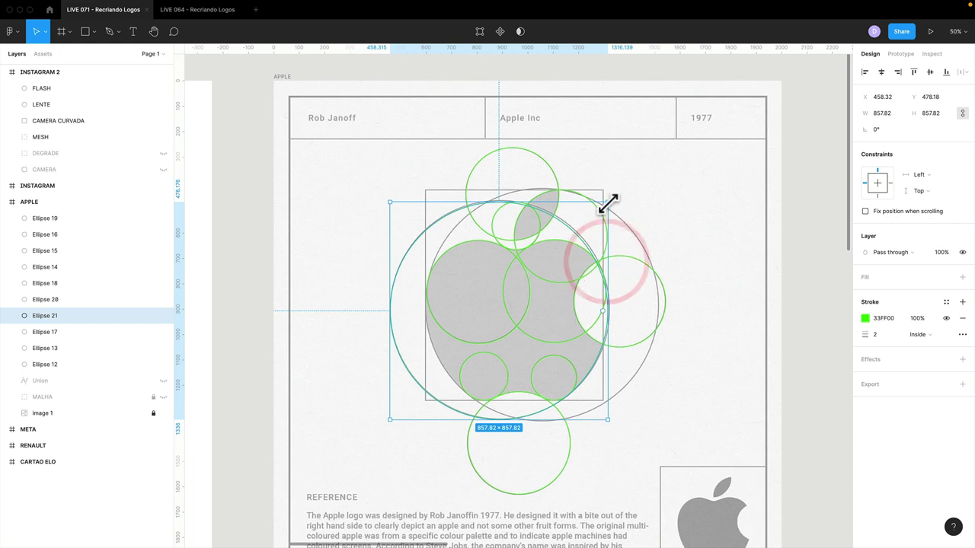
drag(611, 200, 611, 201)
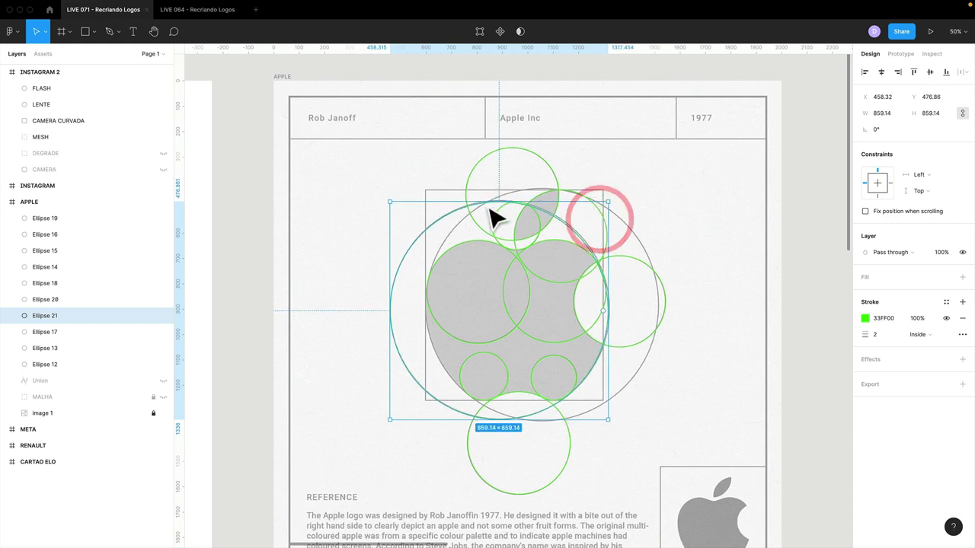
drag(583, 247, 614, 283)
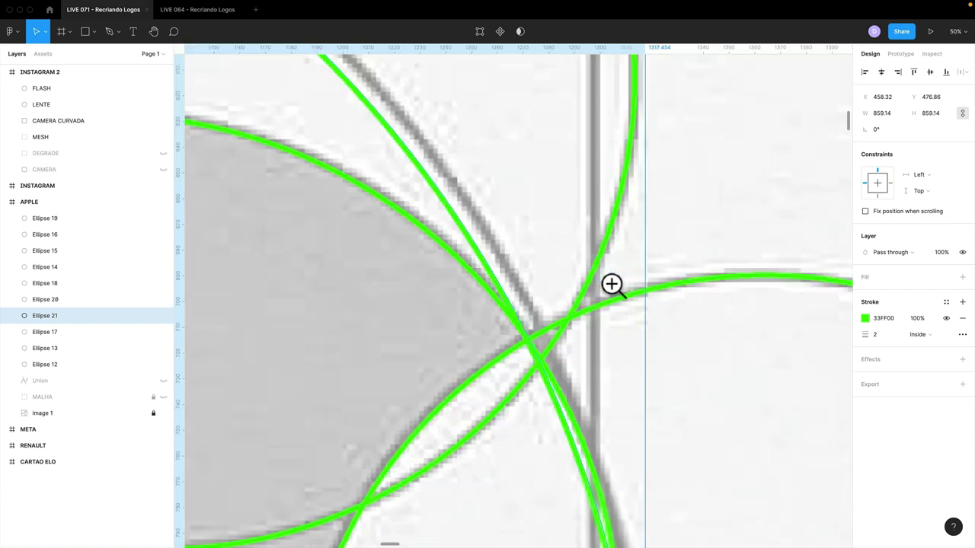
scroll(562, 411, down, 3)
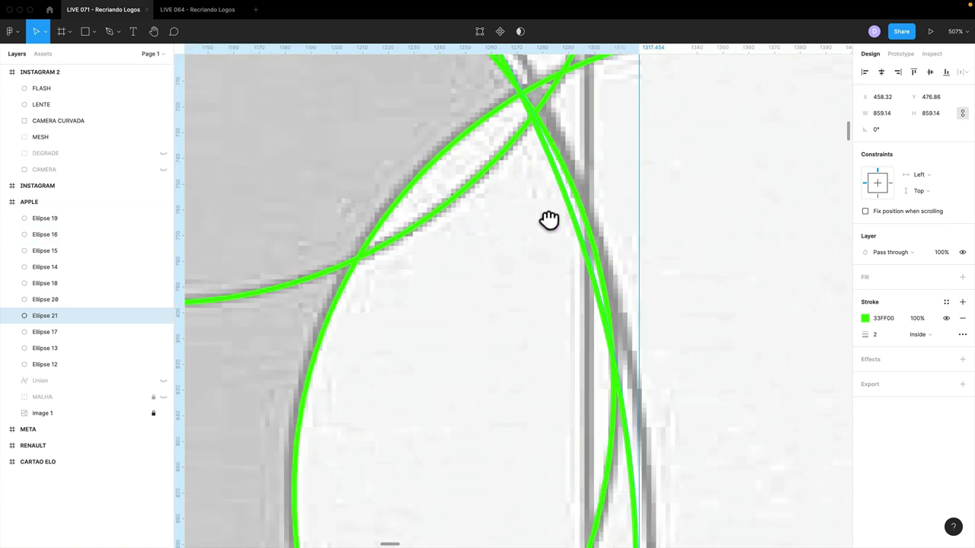
scroll(548, 220, down, 3)
scroll(555, 224, down, 3)
scroll(557, 244, down, 3)
scroll(561, 275, down, 4)
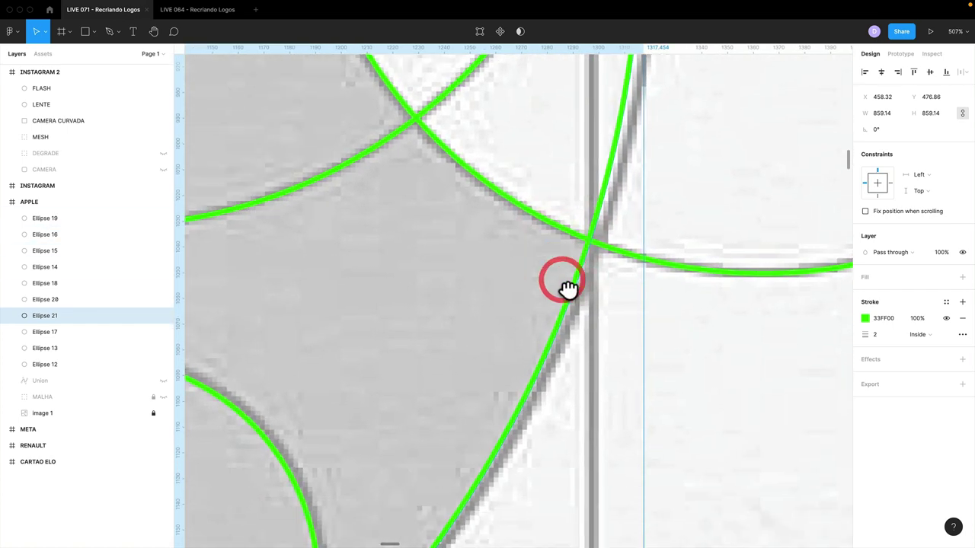
scroll(566, 287, down, 2)
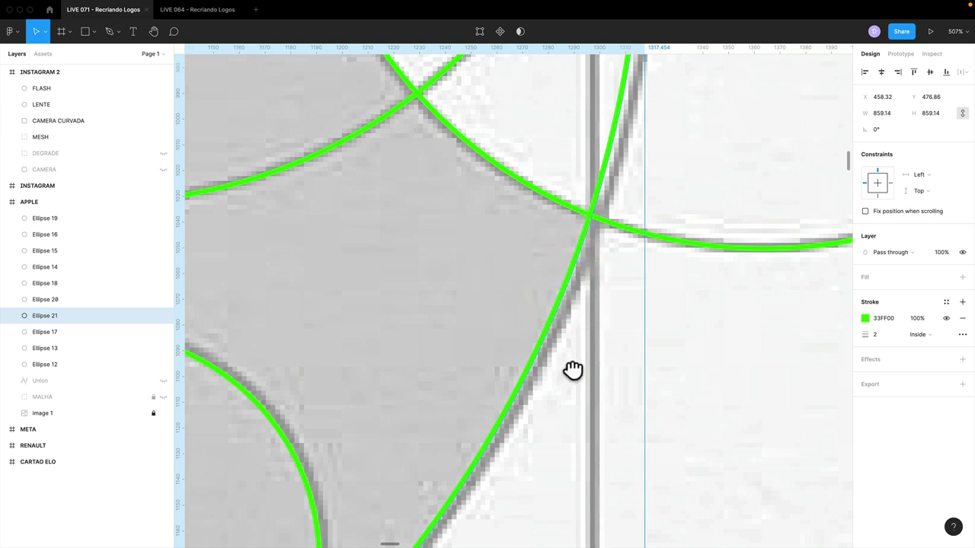
scroll(615, 211, down, 1)
scroll(696, 185, down, 4)
scroll(671, 248, down, 3)
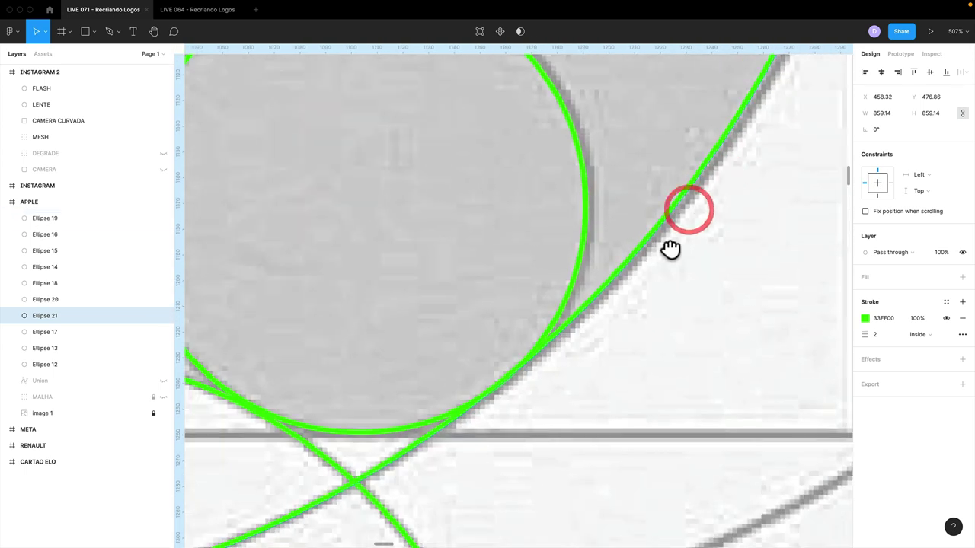
drag(420, 429, 680, 427)
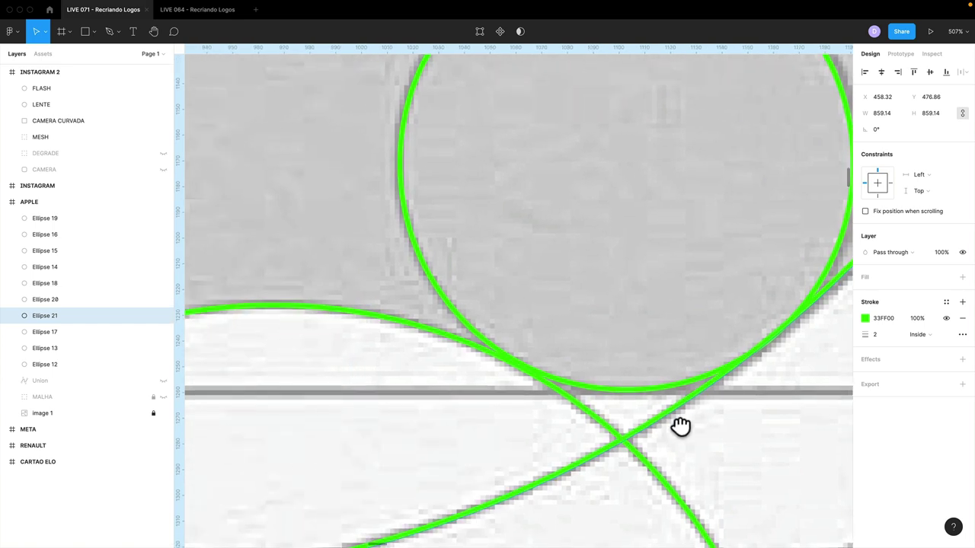
scroll(680, 427, left, 5)
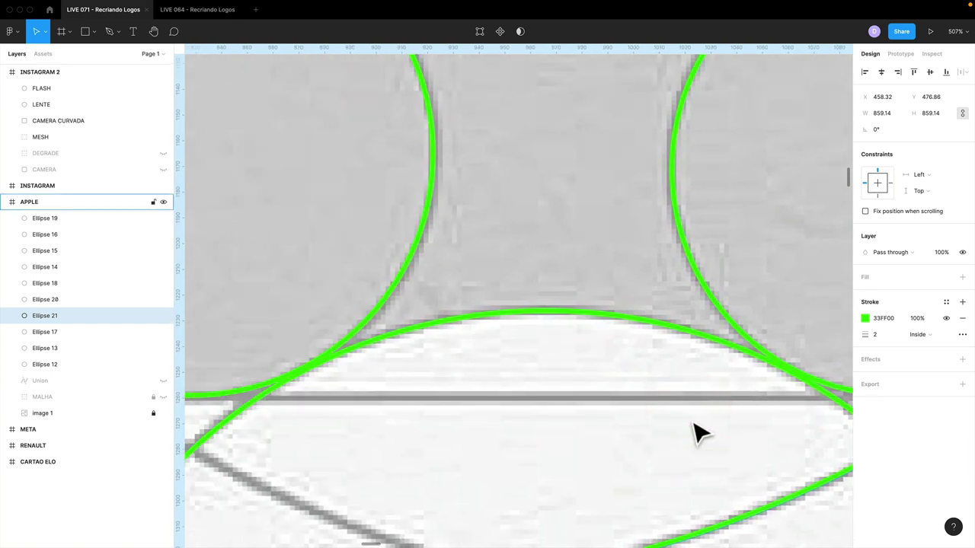
scroll(699, 432, down, 5)
scroll(605, 414, down, 3)
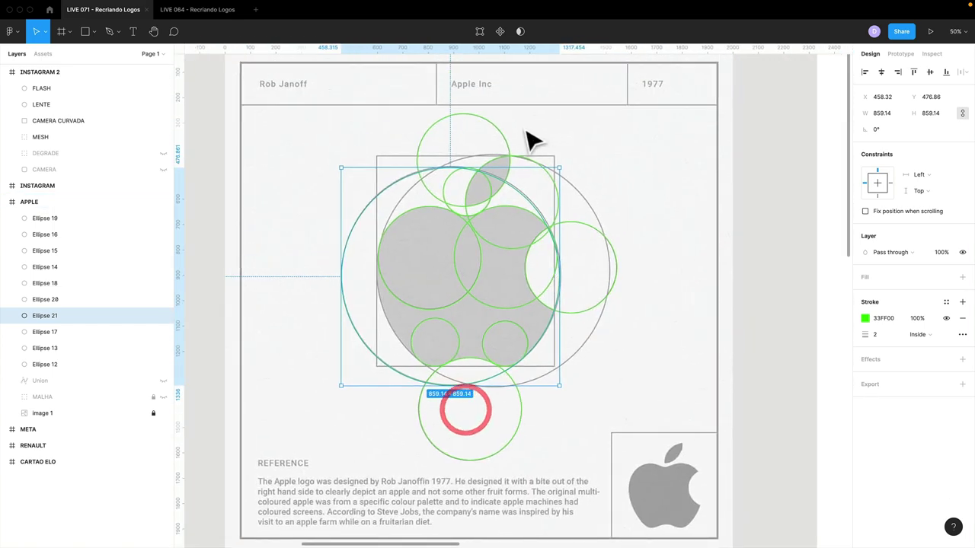
Duplicate the big circle and move the copy right to X 598.4, meeting the reference square
click(641, 211)
click(340, 279)
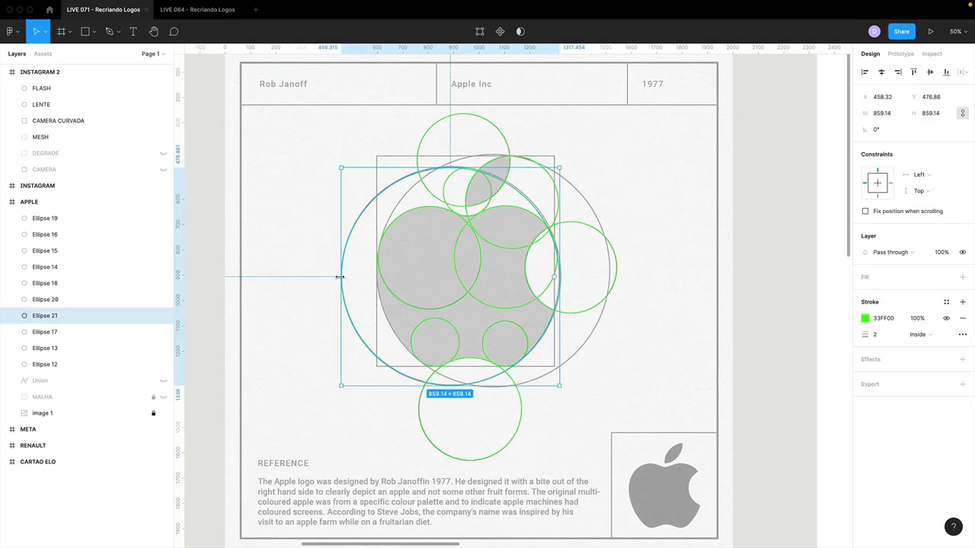
key(ctrl+d)
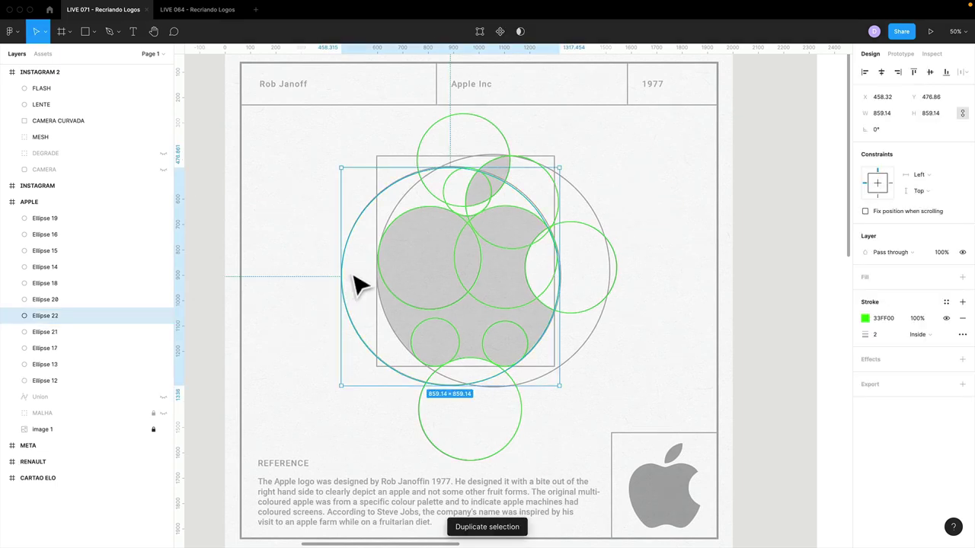
mouse_move(354, 284)
mouse_down()
mouse_move(390, 283)
mouse_move(385, 272)
mouse_up()
click(370, 265)
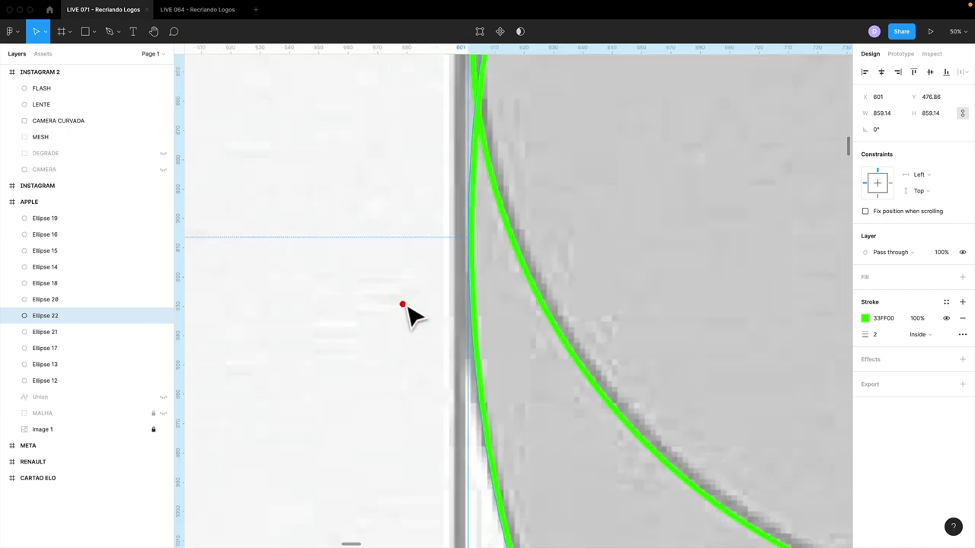
click(489, 292)
scroll(491, 297, down, 2)
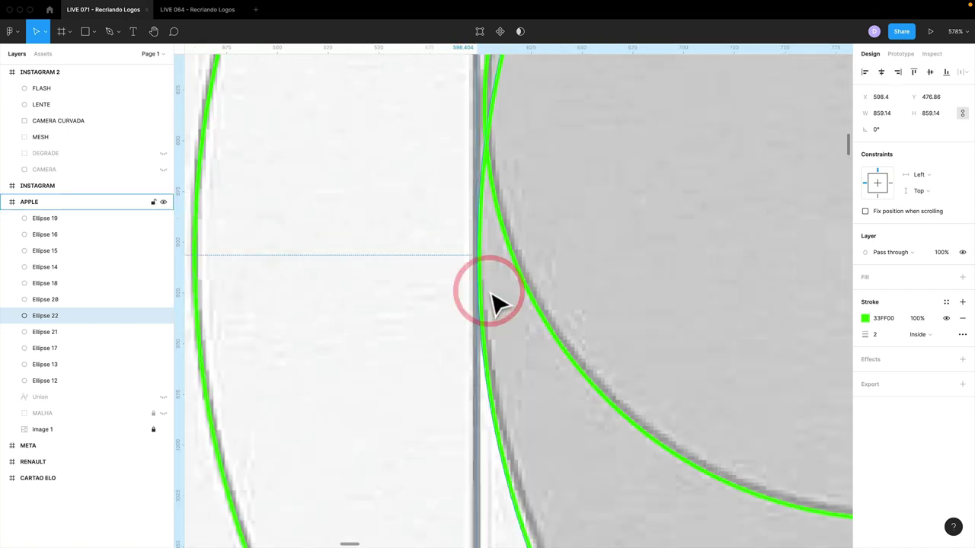
scroll(491, 301, down, 5)
scroll(492, 297, down, 4)
drag(490, 289, 425, 296)
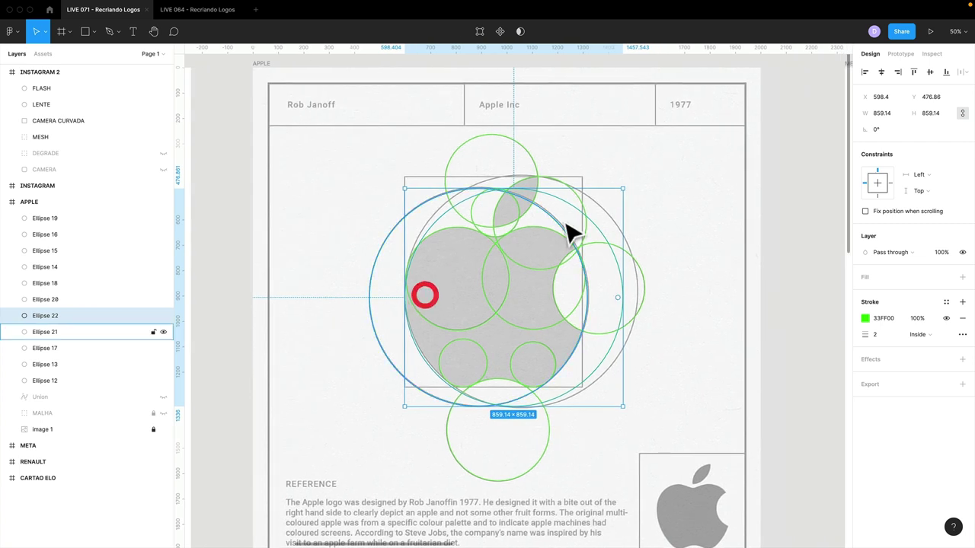
Enlarge the copied circle to 915.6 across, then deselect it
drag(627, 185, 638, 183)
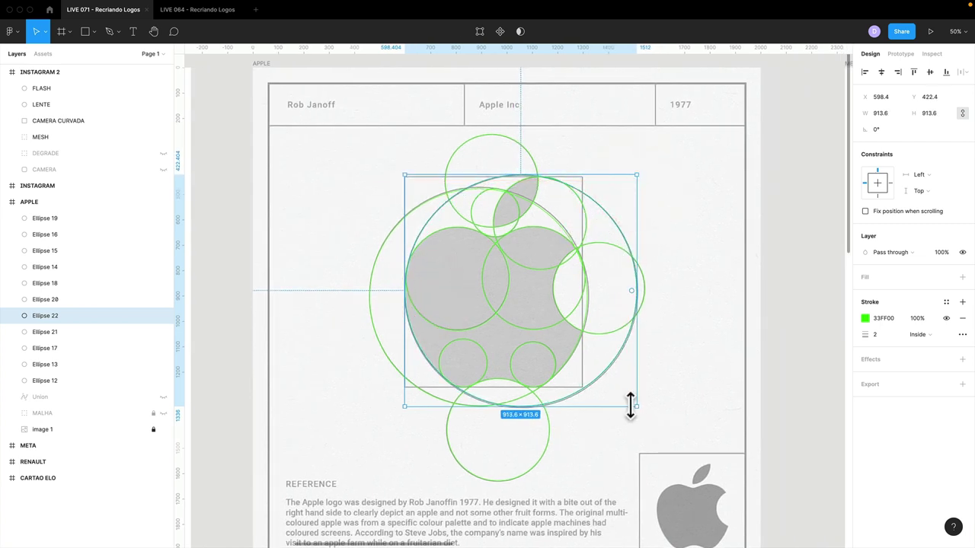
drag(637, 411, 637, 412)
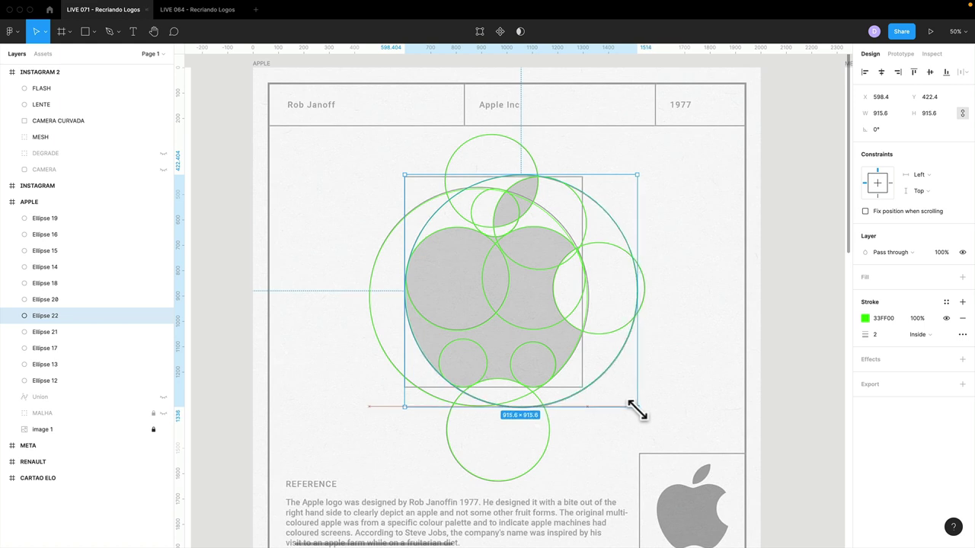
click(633, 411)
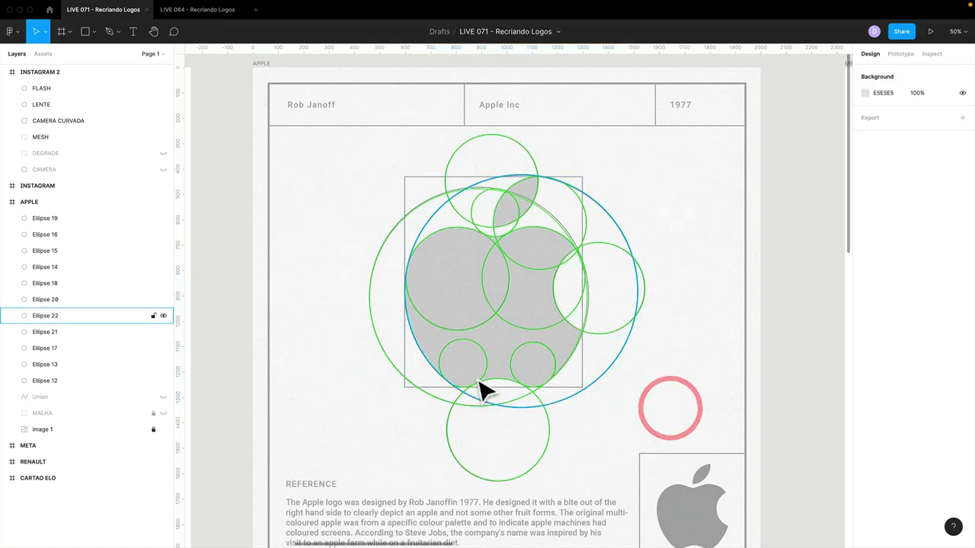
click(496, 218)
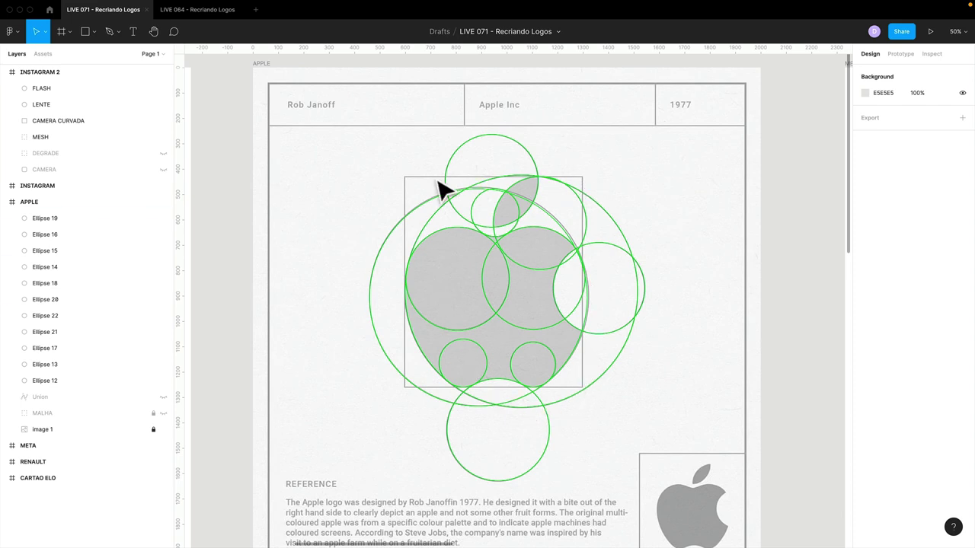
Draw a rectangle over the reference square and paste the circles' green outline style onto it
key(r)
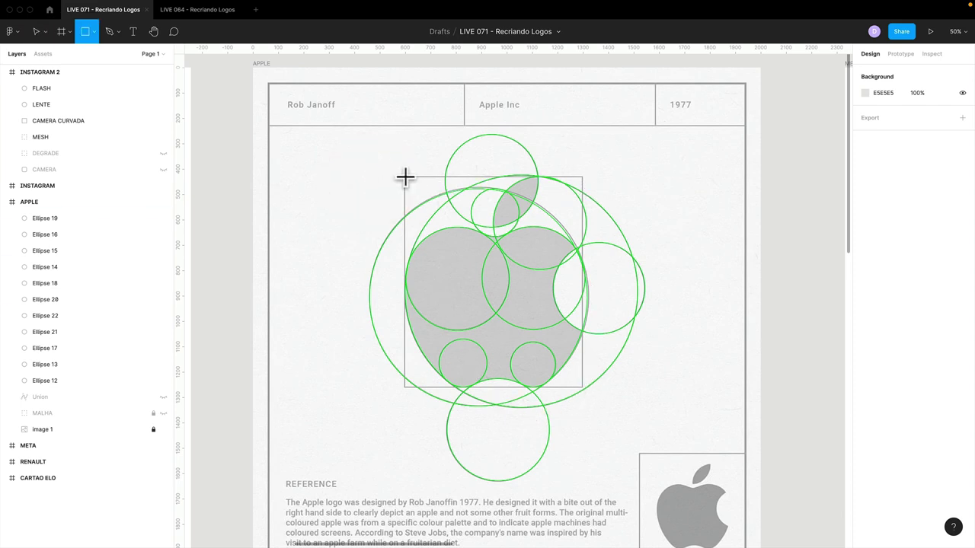
mouse_move(404, 177)
mouse_down()
mouse_move(583, 388)
mouse_move(526, 398)
mouse_move(582, 386)
mouse_up()
click(608, 372)
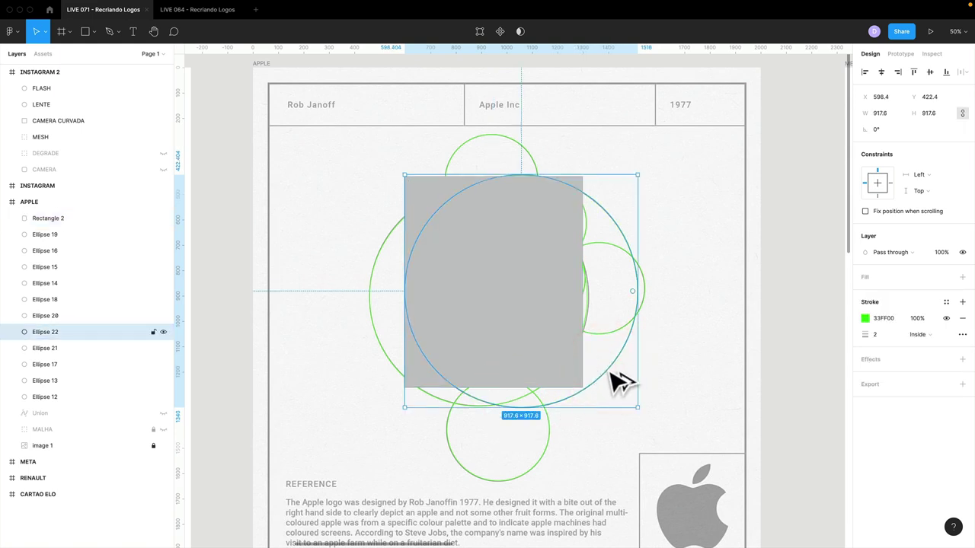
click(483, 328)
mouse_move(493, 282)
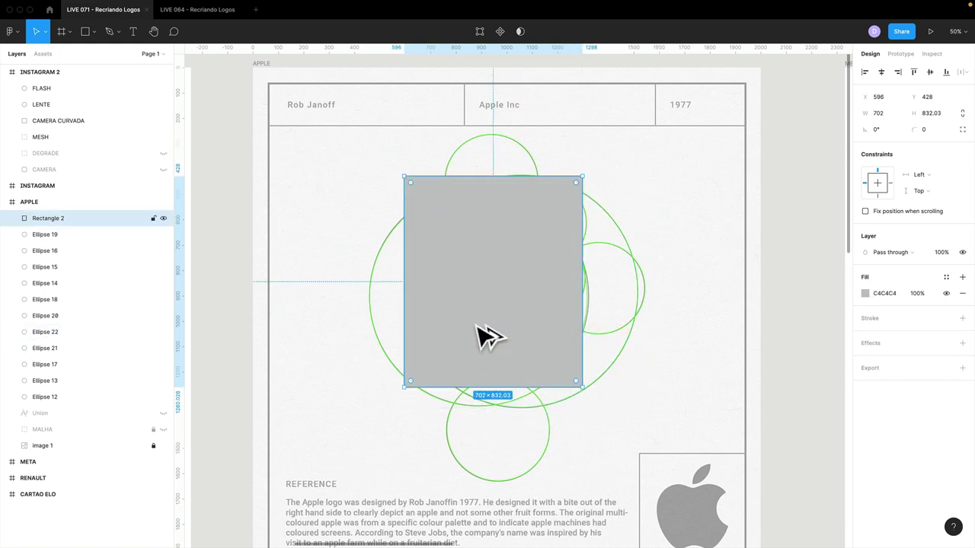
key(ctrl+alt+v)
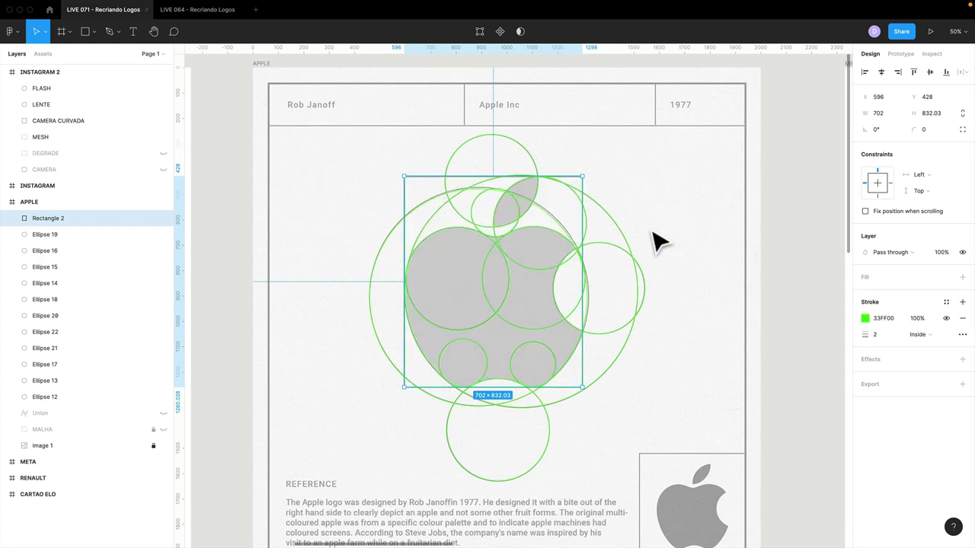
click(381, 190)
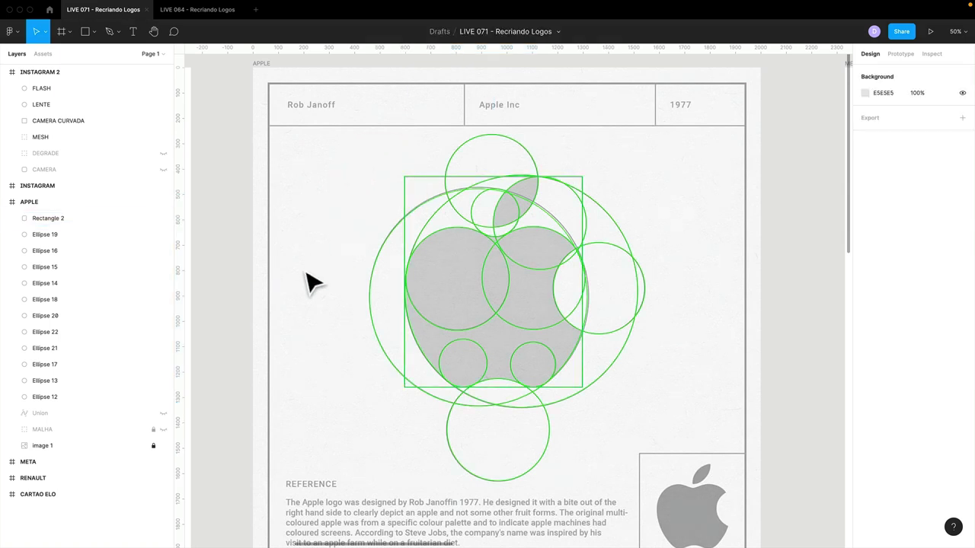
Align the rectangle's left side with the circle's edge
drag(381, 261, 419, 306)
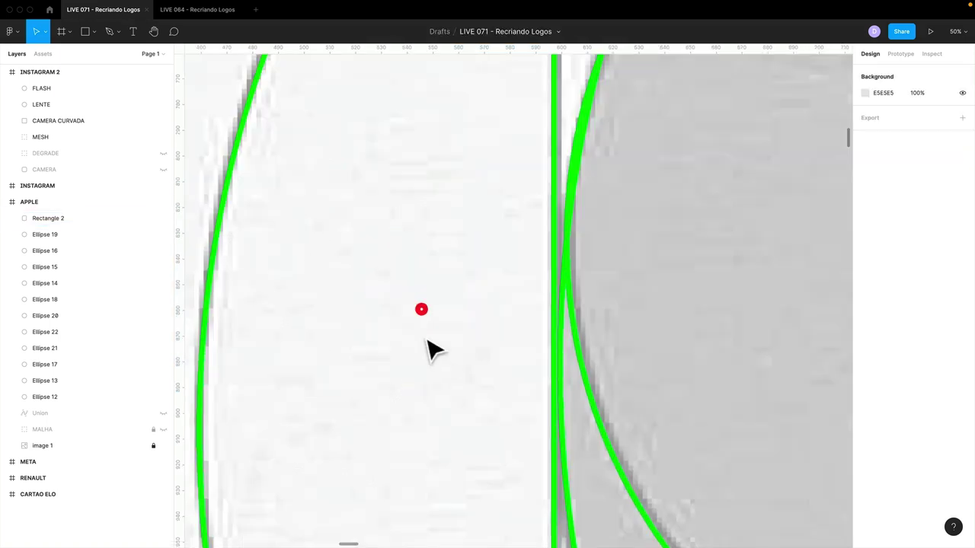
click(549, 378)
drag(549, 369, 553, 366)
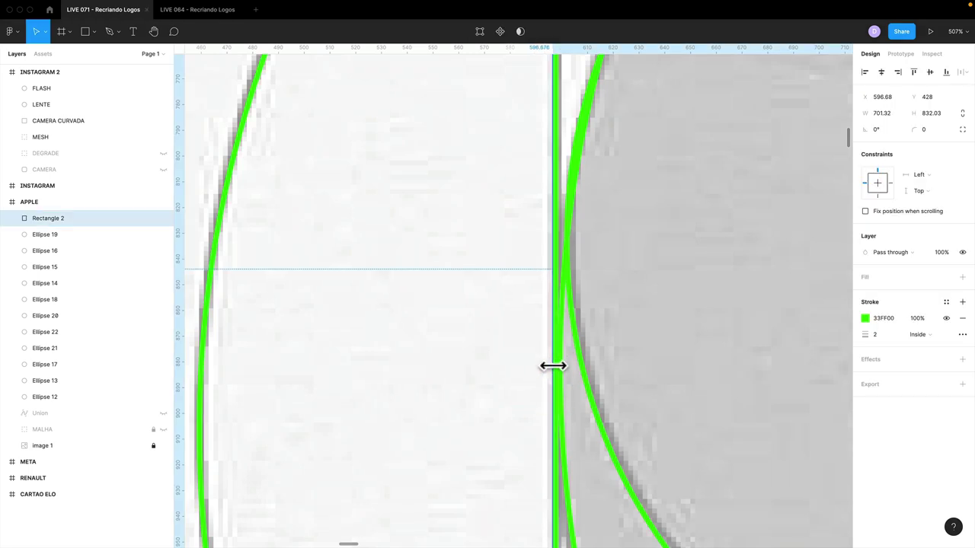
scroll(553, 366, down, 5)
scroll(556, 376, down, 5)
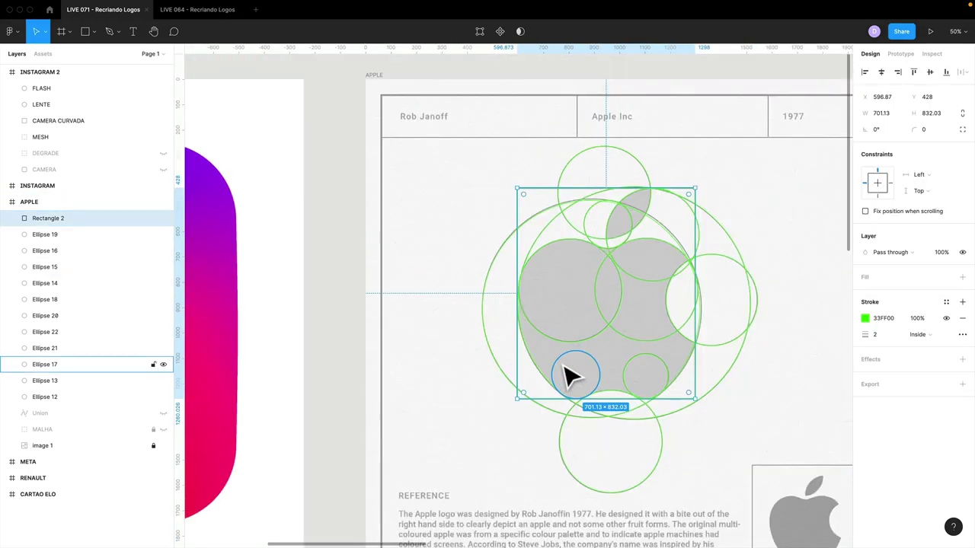
drag(537, 358, 480, 355)
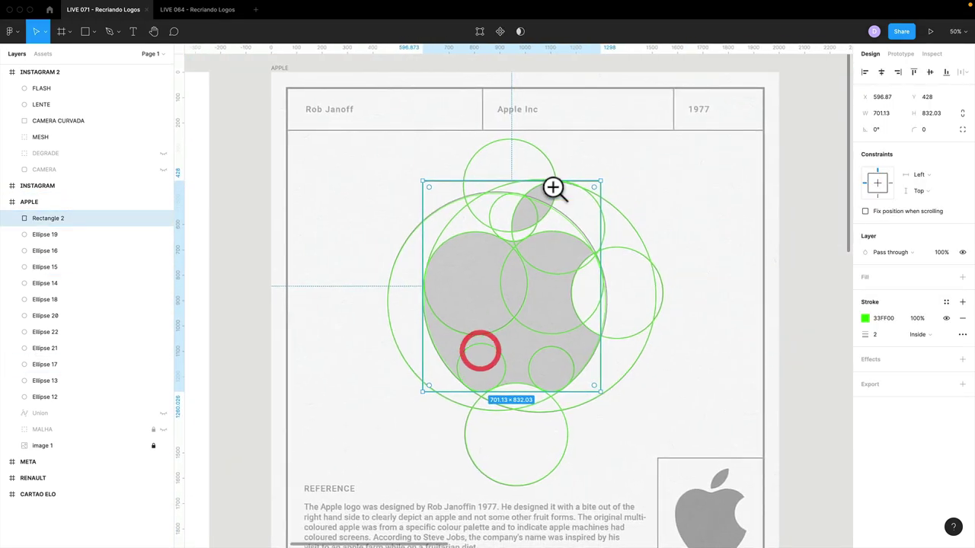
Inspect the rectangle's top-edge intersection up close, then zoom out and deselect
drag(544, 164, 564, 192)
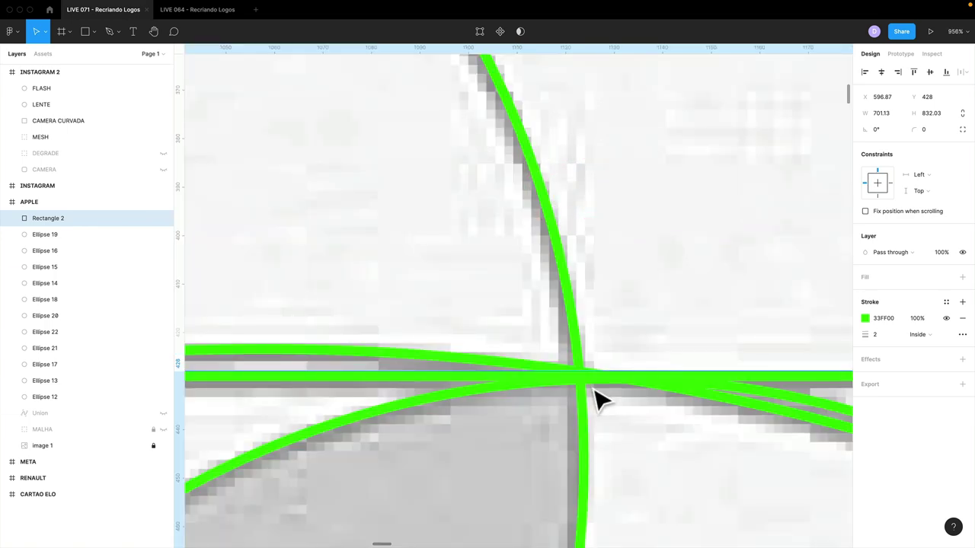
key(shift+0)
key(minus)
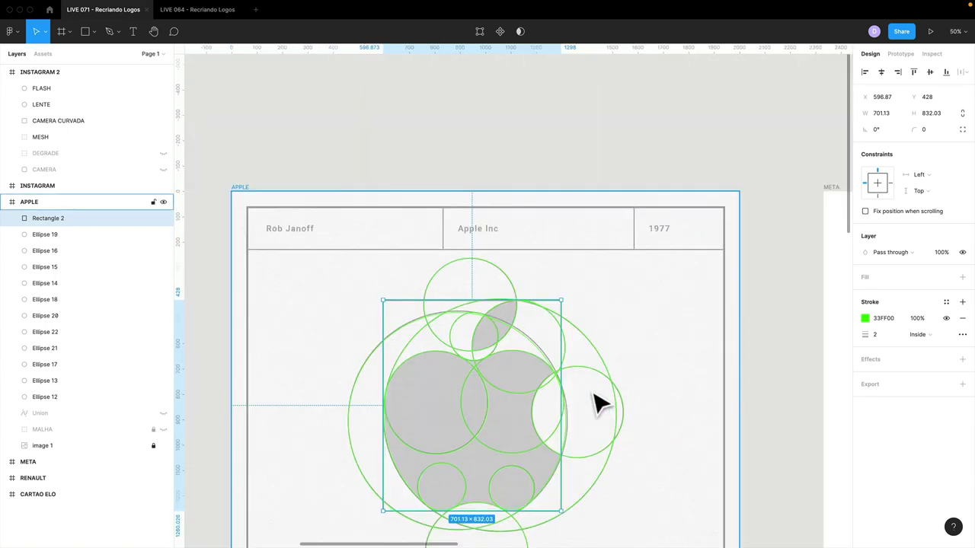
drag(592, 391, 600, 270)
click(743, 260)
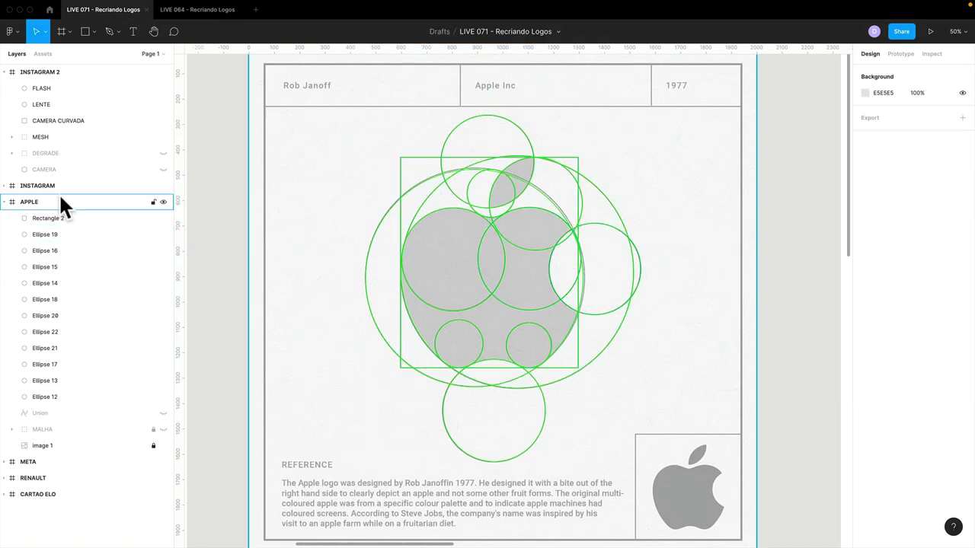
Hide the image 1 apple reference and delete the old Union layer
click(59, 447)
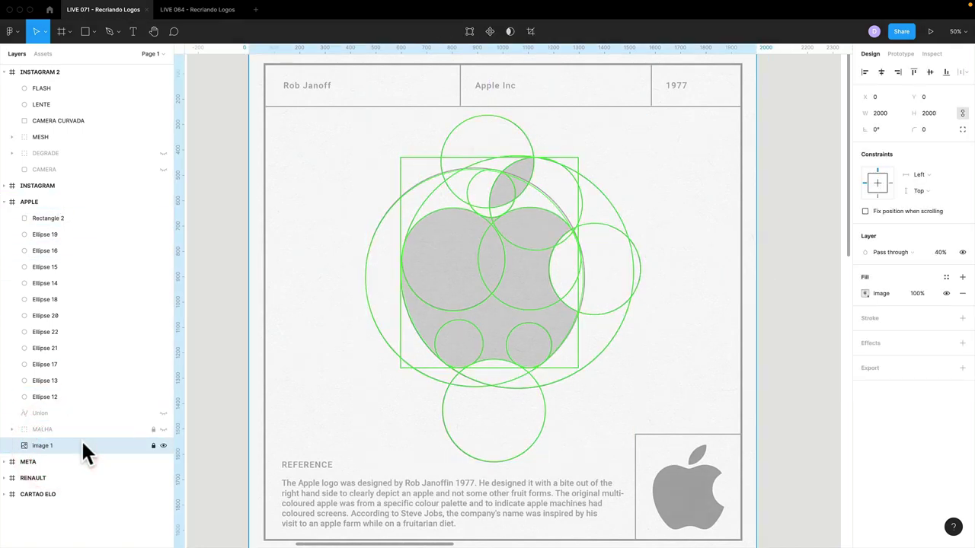
click(162, 445)
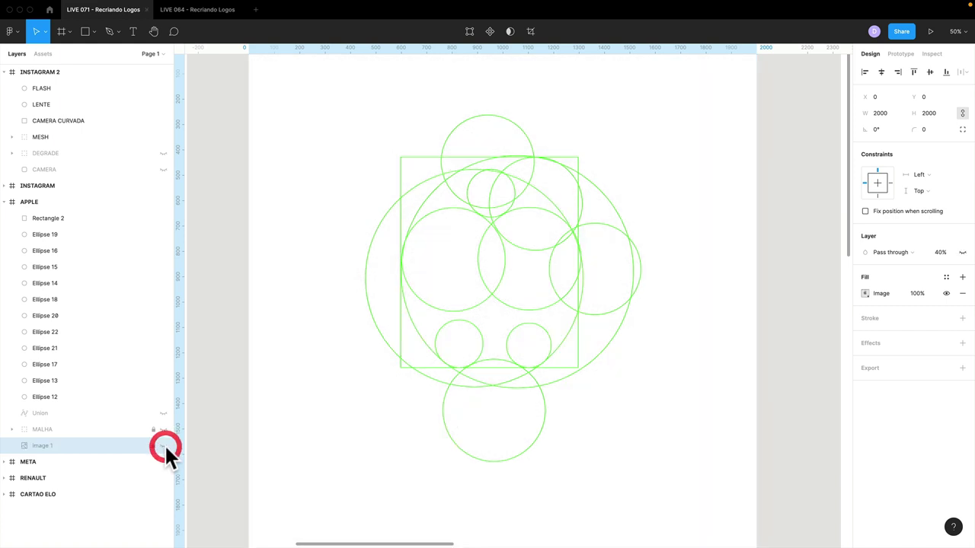
click(328, 431)
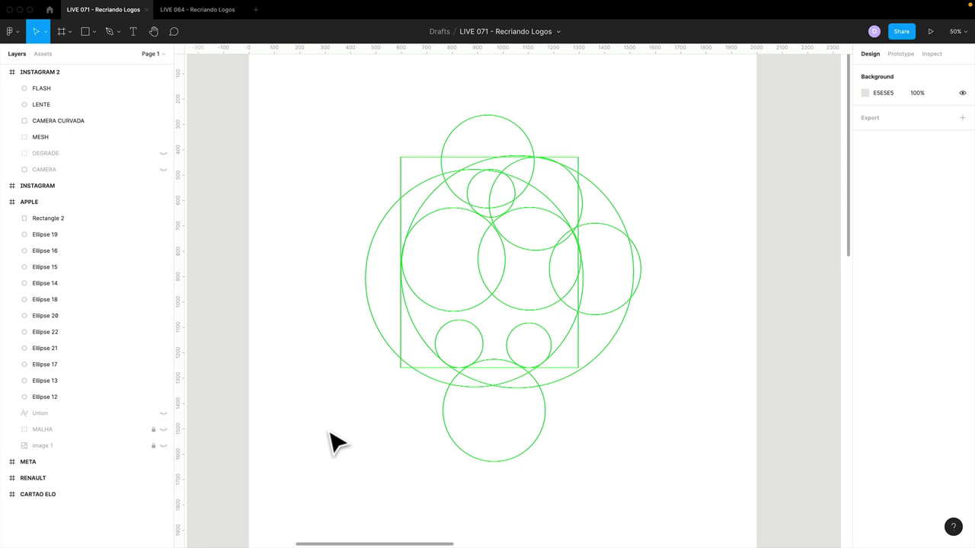
click(80, 413)
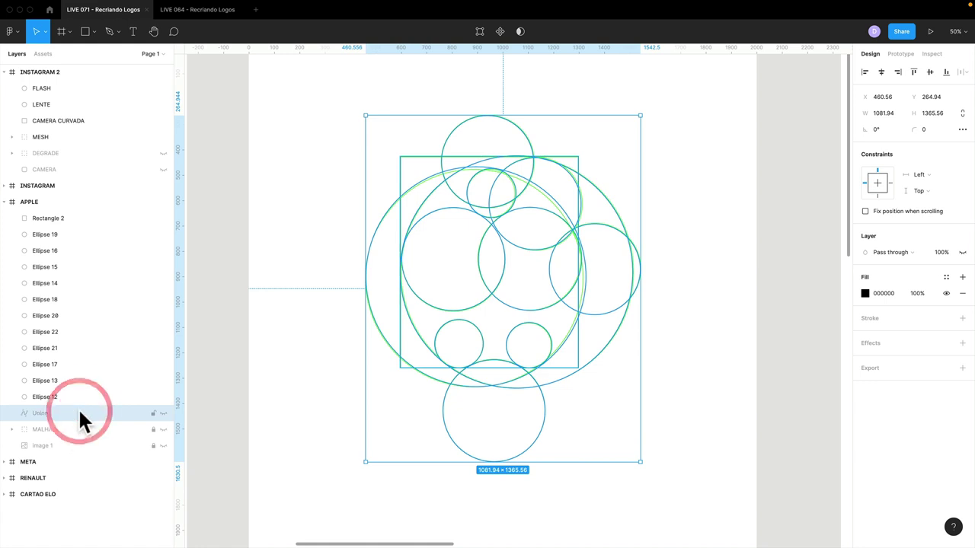
key(Delete)
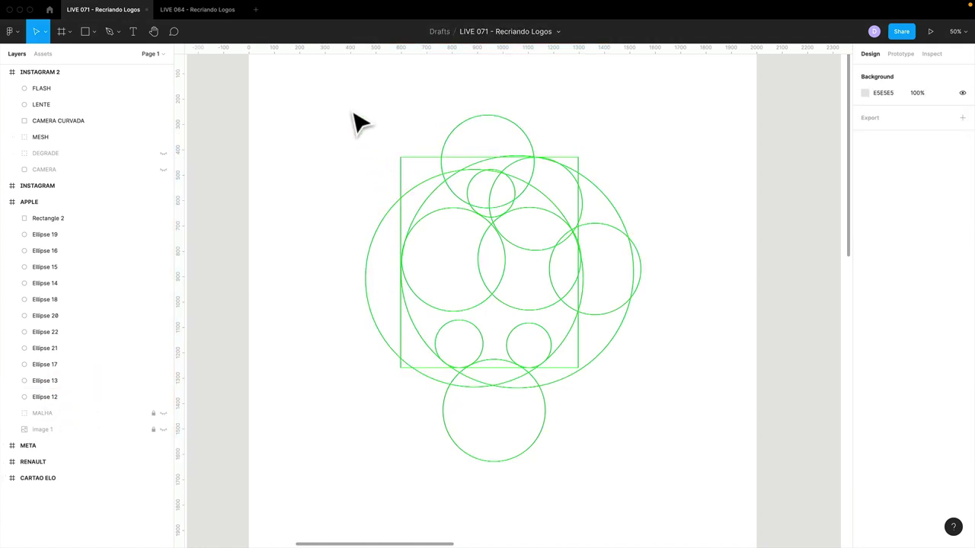
Group all the construction circles and the rectangle, naming the group MALHA
drag(350, 111, 686, 493)
click(296, 113)
drag(298, 113, 692, 462)
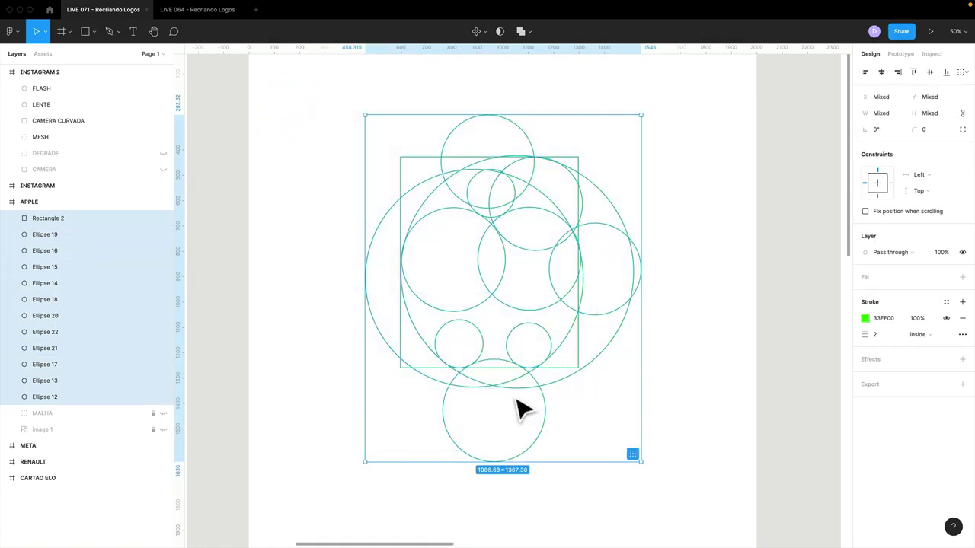
key(ctrl+g)
double_click(42, 219)
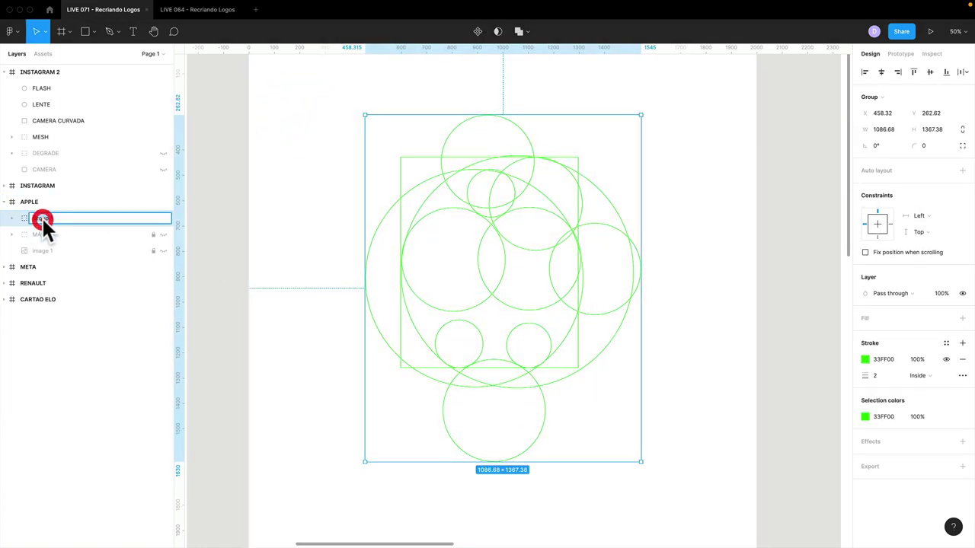
text(MALHA)
key(Return)
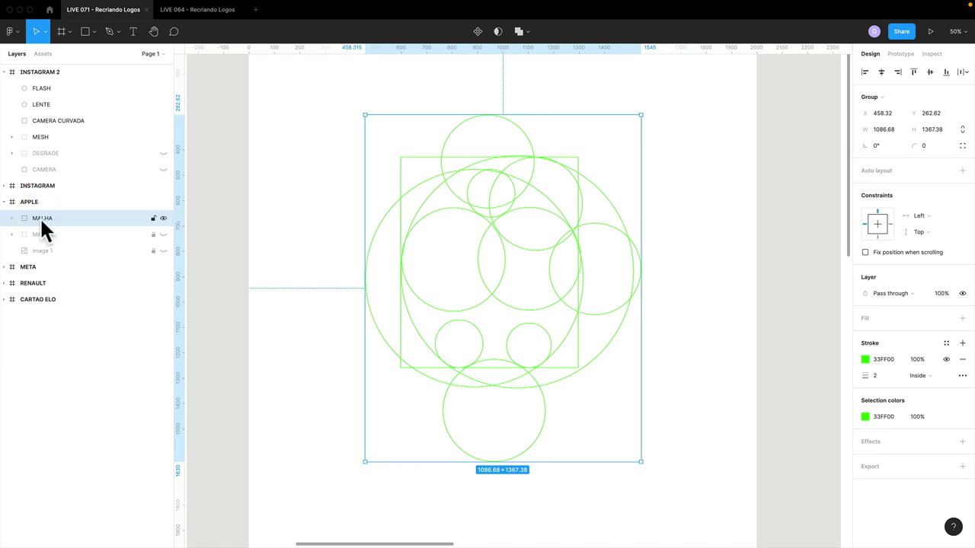
Delete the old locked MALHA layer, rename the new group to GRID, and preview a heavier stroke
click(42, 234)
key(Delete)
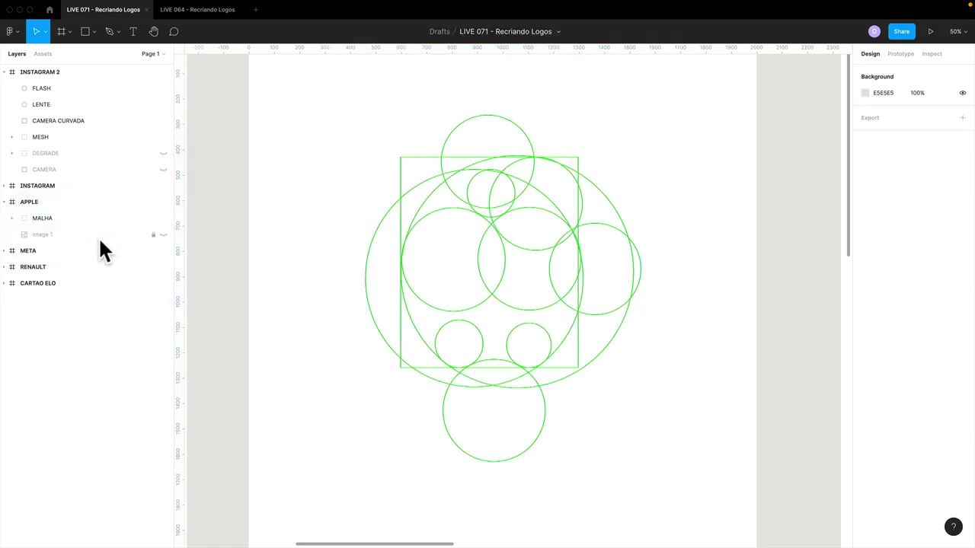
click(69, 219)
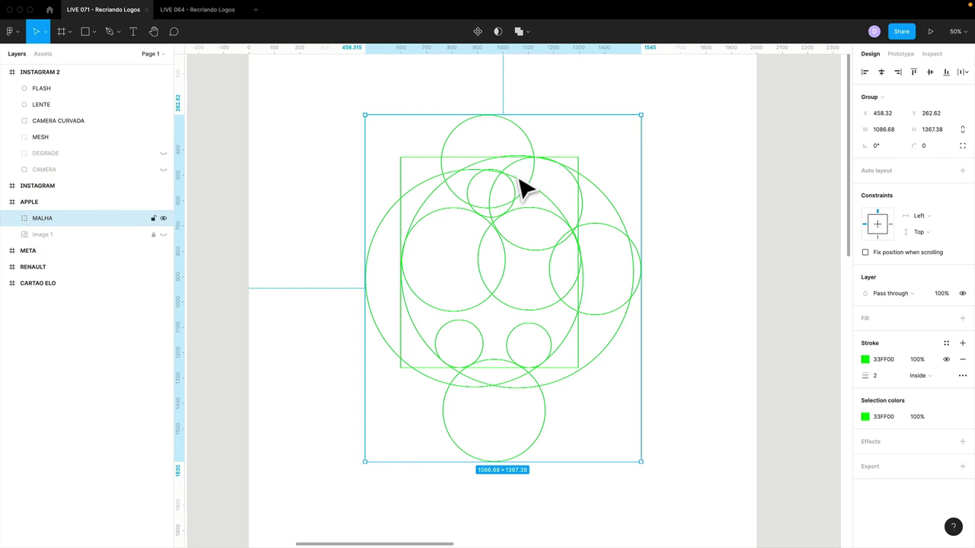
double_click(47, 218)
text(GRID)
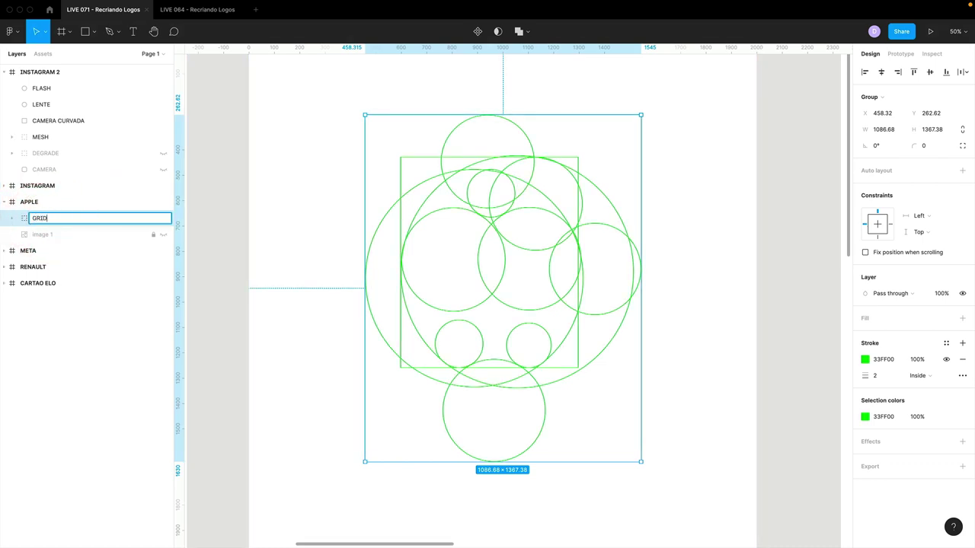
key(Return)
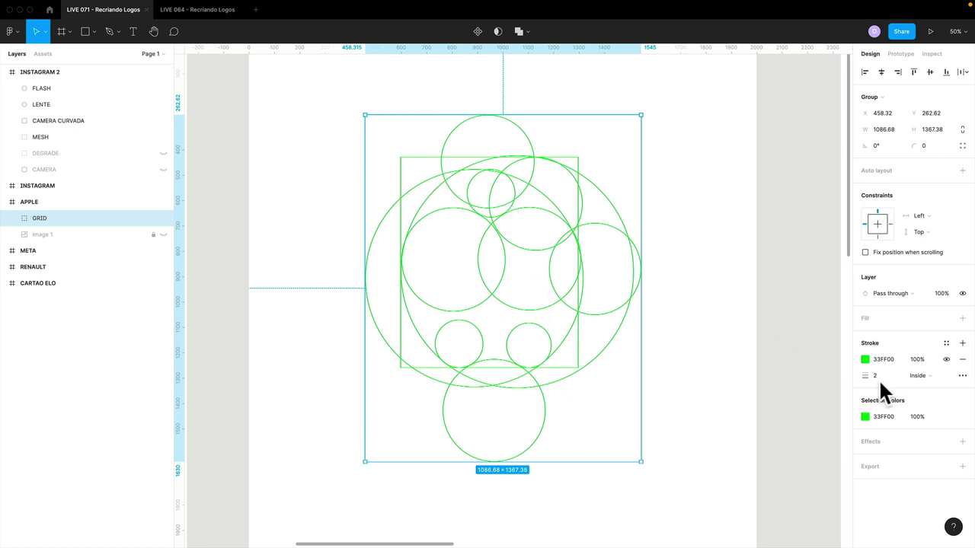
drag(869, 376, 876, 375)
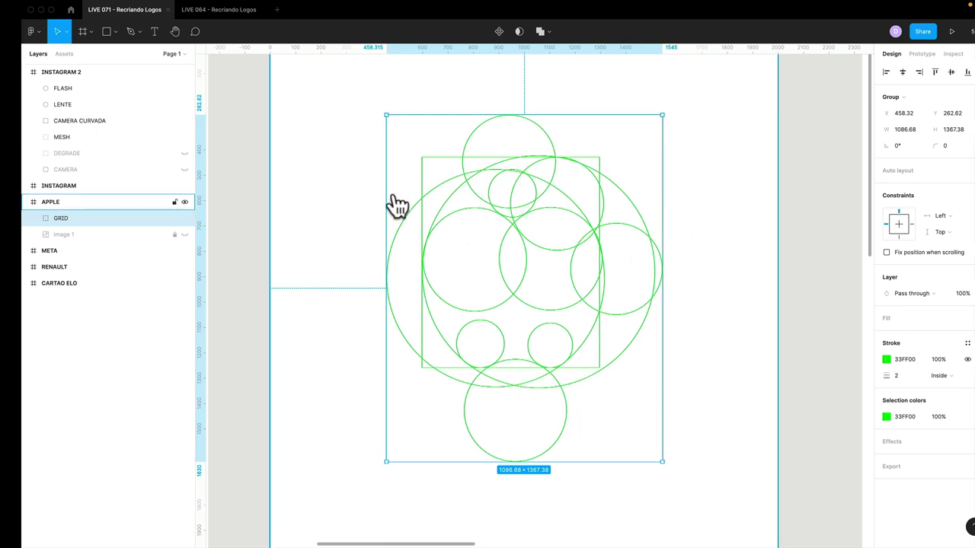
key(super+Tab)
click(330, 164)
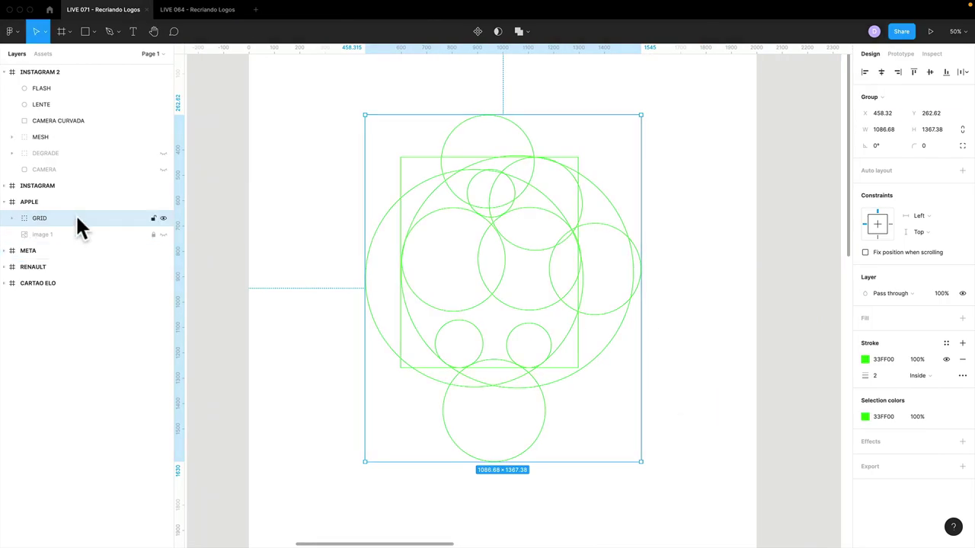
Duplicate GRID, hide the second copy, and make the visible GRID's strokes black
key(ctrl+d)
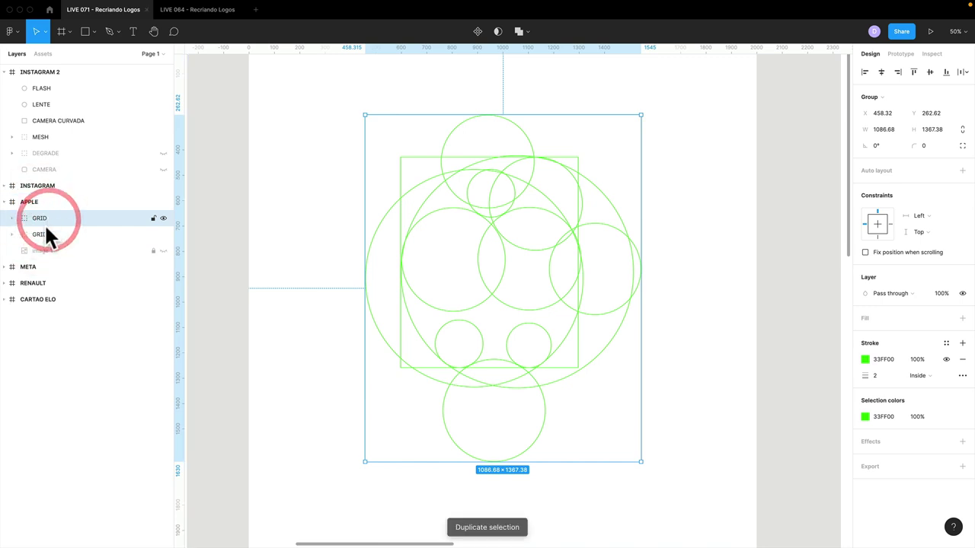
click(40, 241)
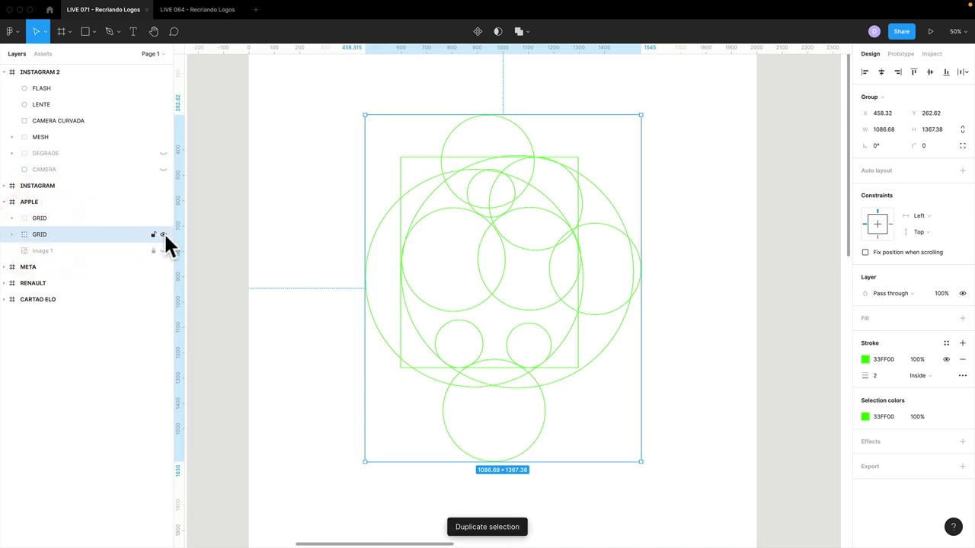
click(163, 234)
click(46, 217)
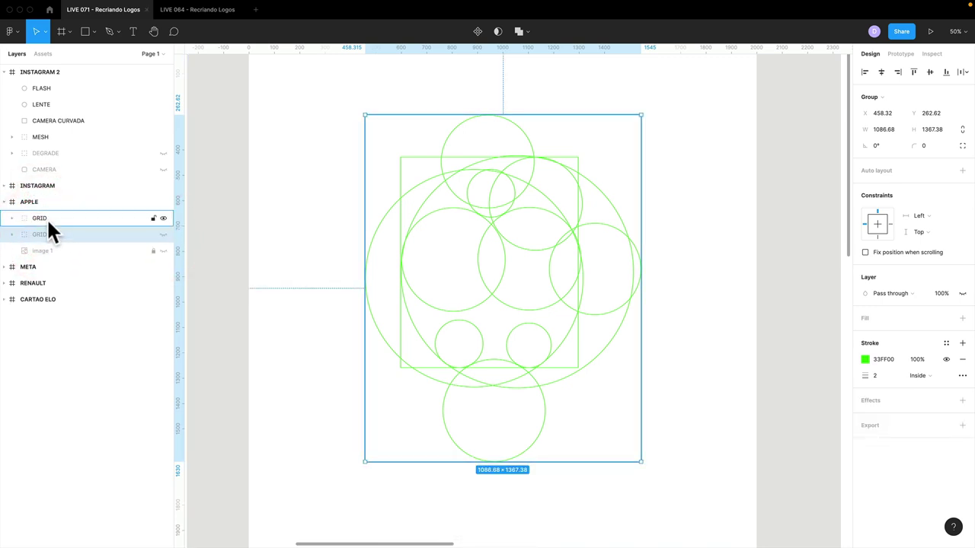
click(865, 359)
drag(783, 392, 688, 442)
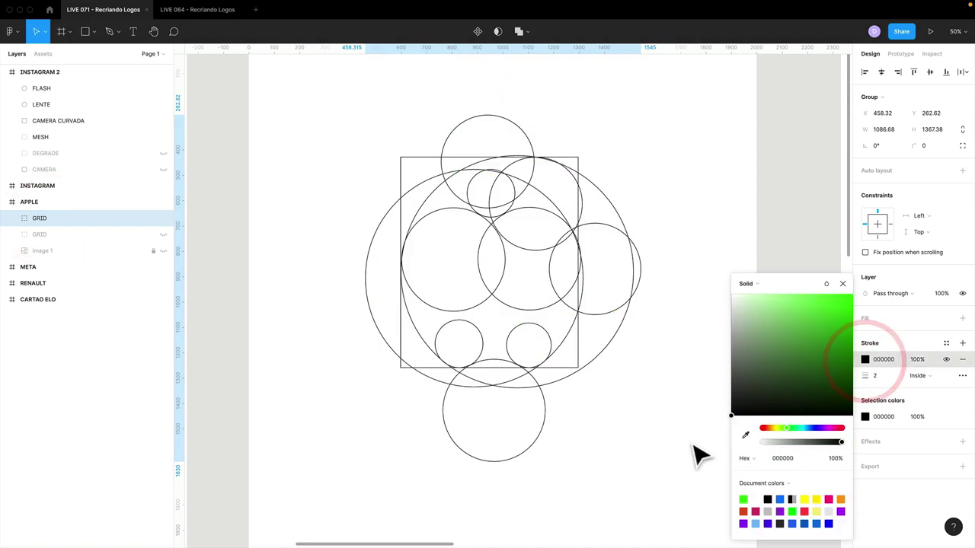
click(840, 280)
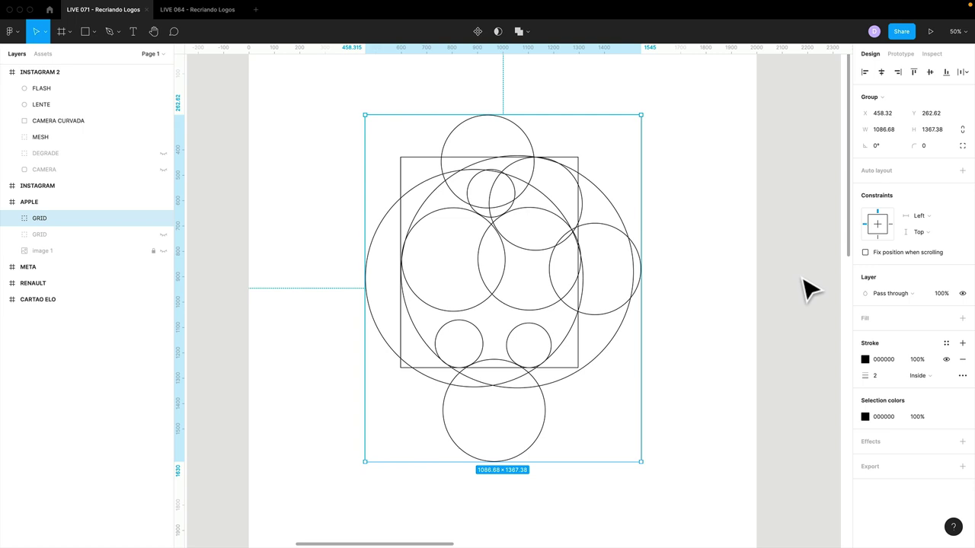
Combine the black GRID into a Union and check Ellipses 19, 15 and 14 inside it
click(518, 31)
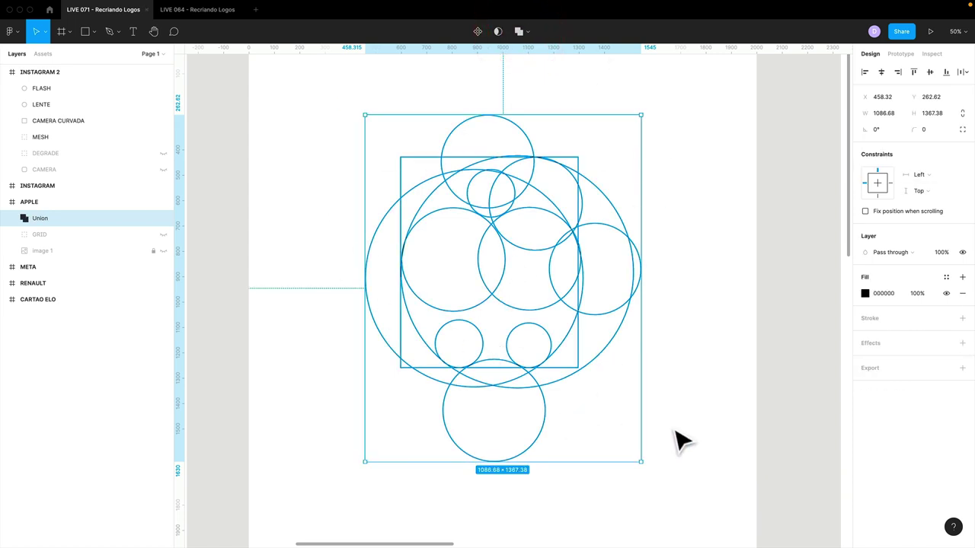
mouse_move(83, 71)
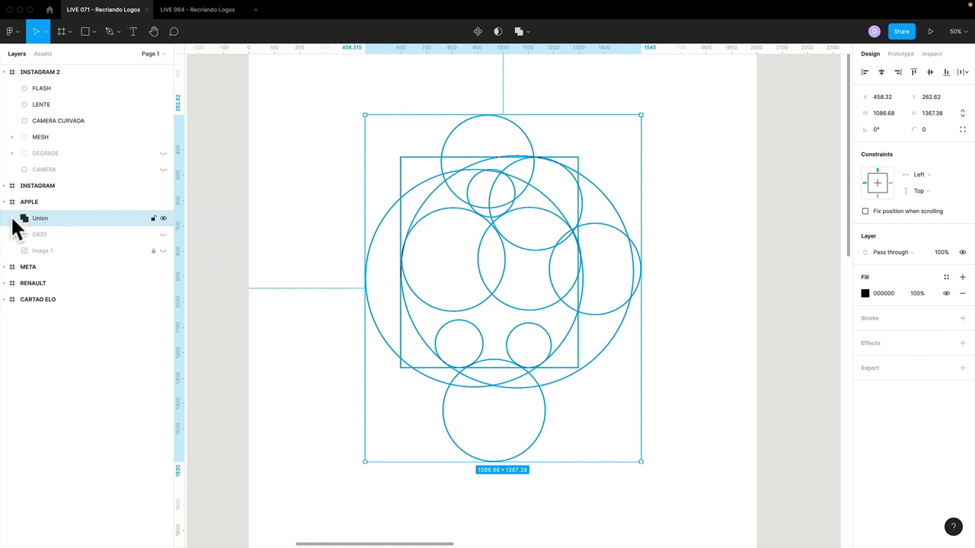
click(5, 72)
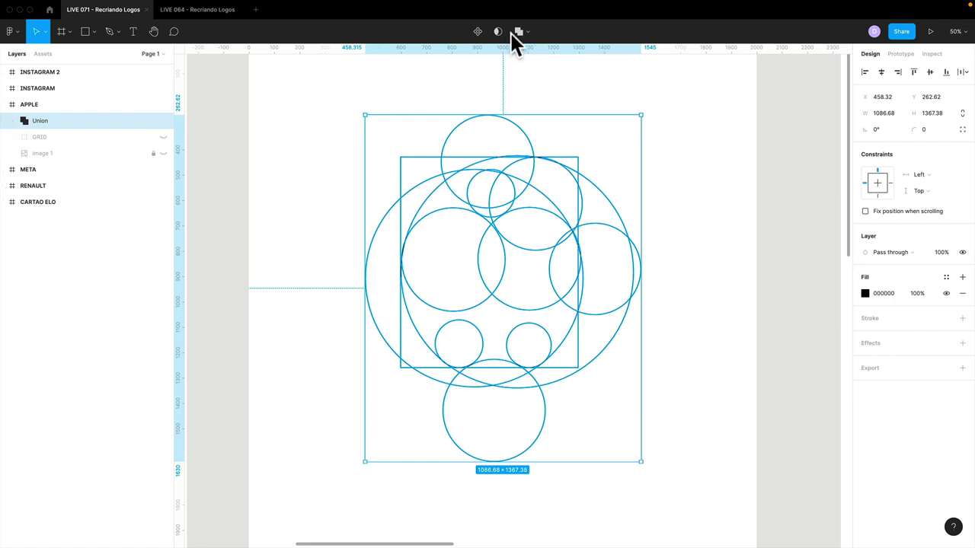
mouse_move(76, 120)
click(13, 121)
click(67, 147)
click(78, 185)
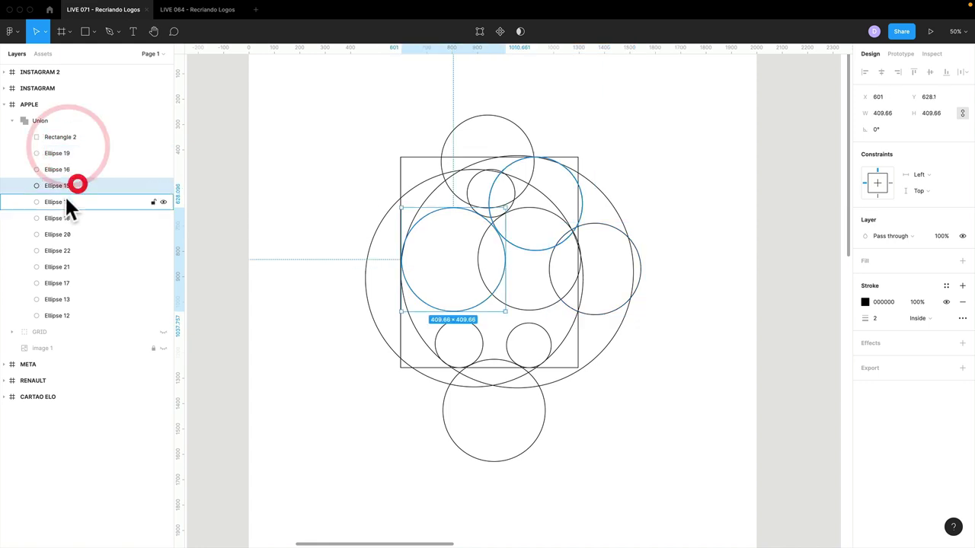
click(65, 202)
Nudge the small Ellipse 17 circle to the right, then reselect and collapse the Union
click(446, 329)
mouse_move(446, 327)
mouse_down()
mouse_move(478, 303)
mouse_move(474, 327)
mouse_up()
click(296, 318)
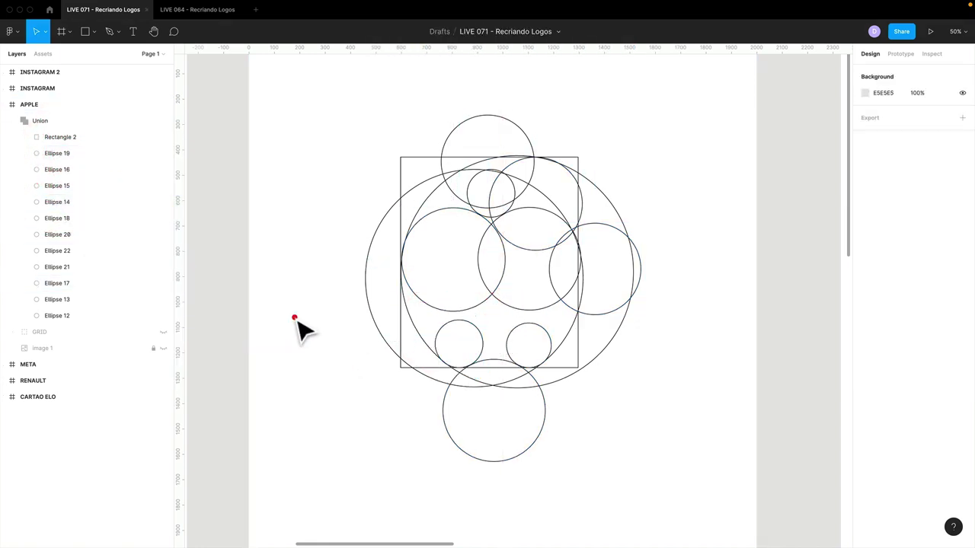
click(58, 121)
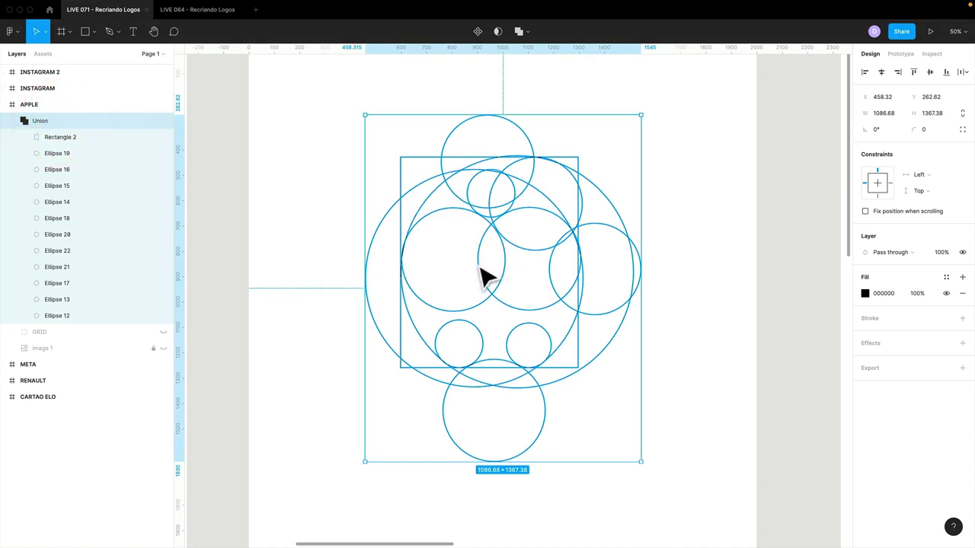
click(38, 120)
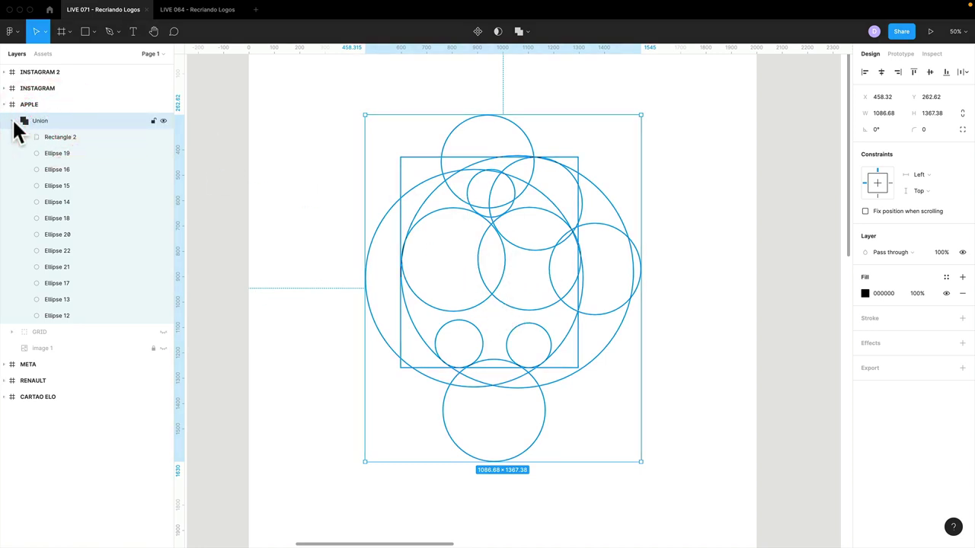
click(14, 122)
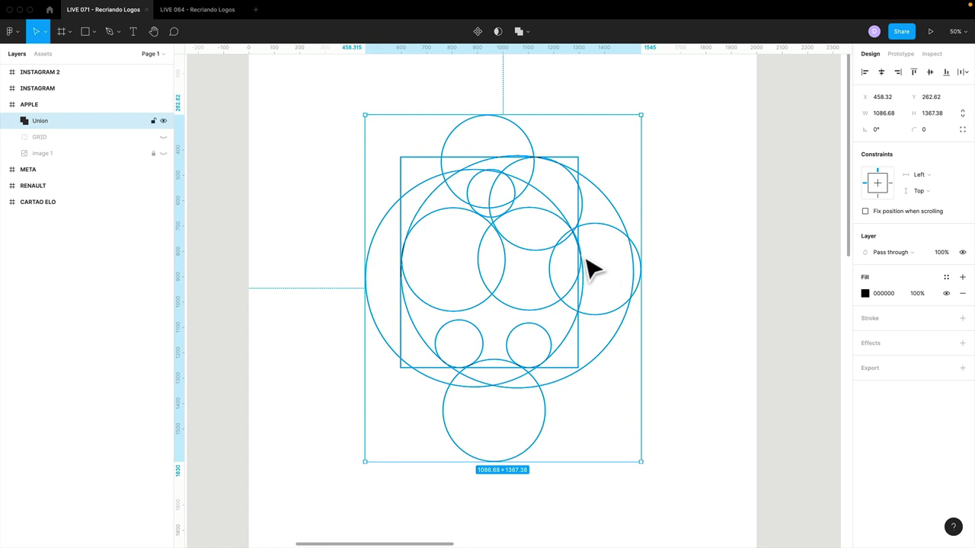
Flatten the Union of the Apple construction circles into one vector path with Flatten selection
click(530, 34)
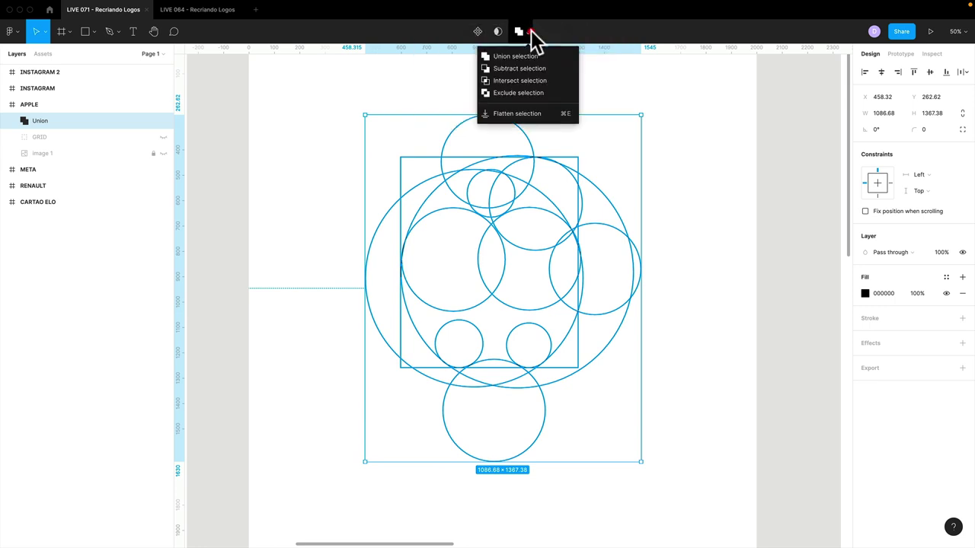
click(543, 113)
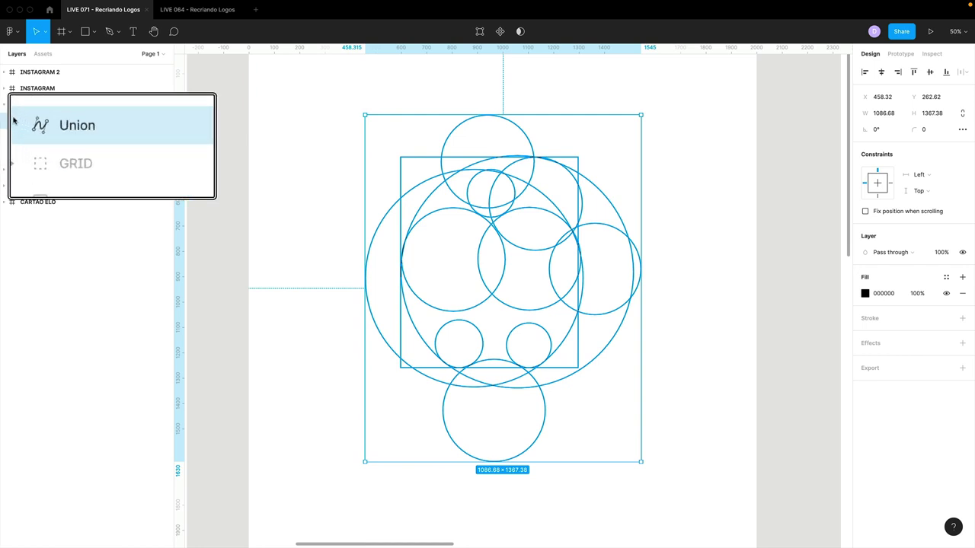
Enter point editing on the flattened Union, test-drag the bottom arc, revert it, and re-enter editing
double_click(454, 210)
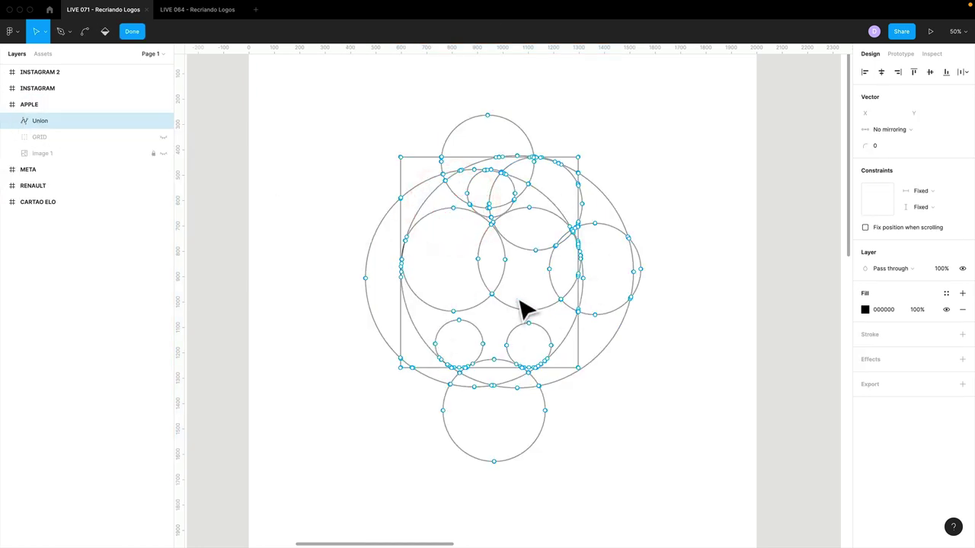
drag(588, 407, 444, 479)
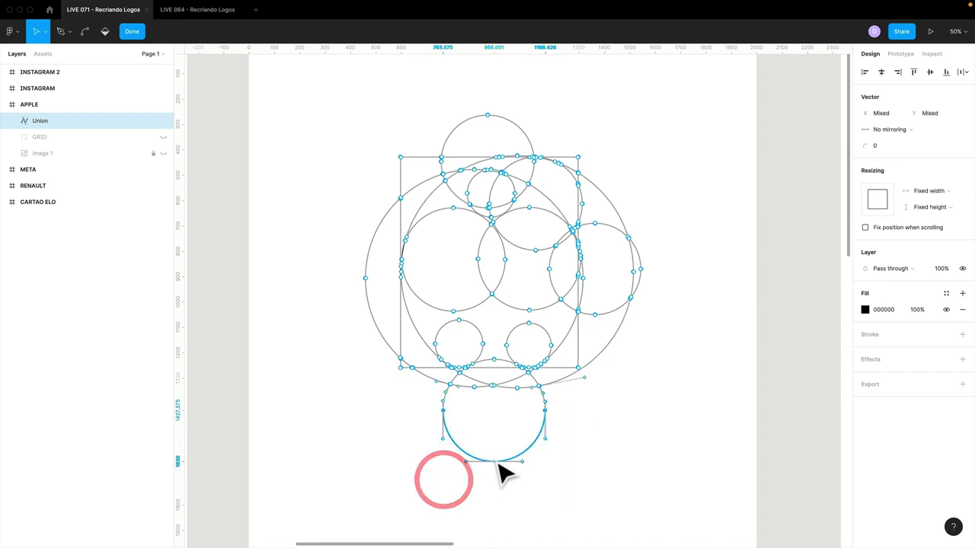
mouse_move(505, 470)
mouse_down()
mouse_move(520, 513)
mouse_move(528, 483)
mouse_up()
click(604, 466)
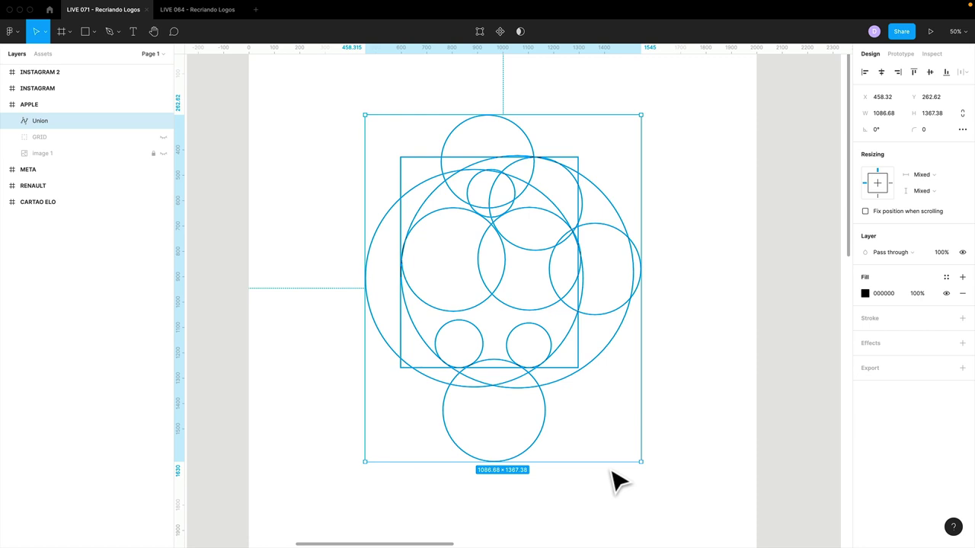
click(516, 372)
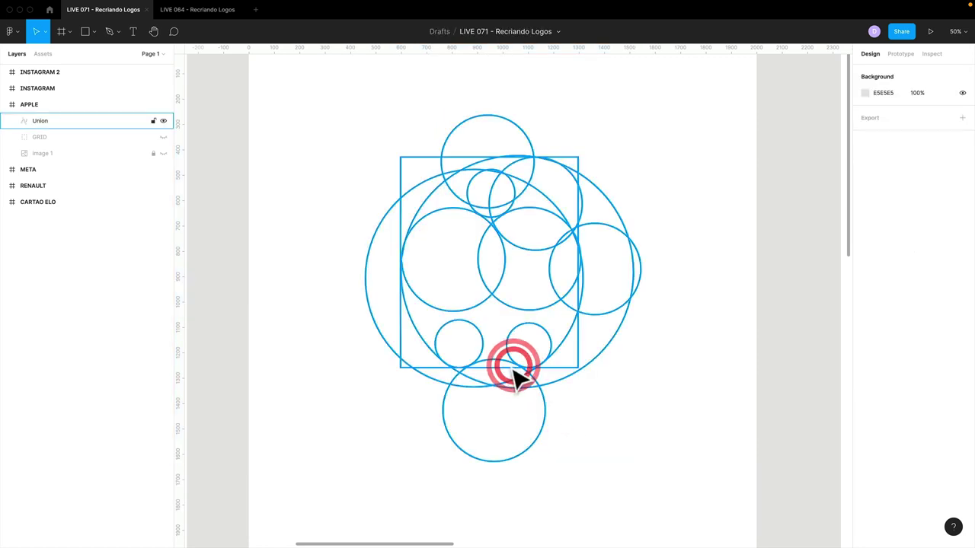
double_click(481, 304)
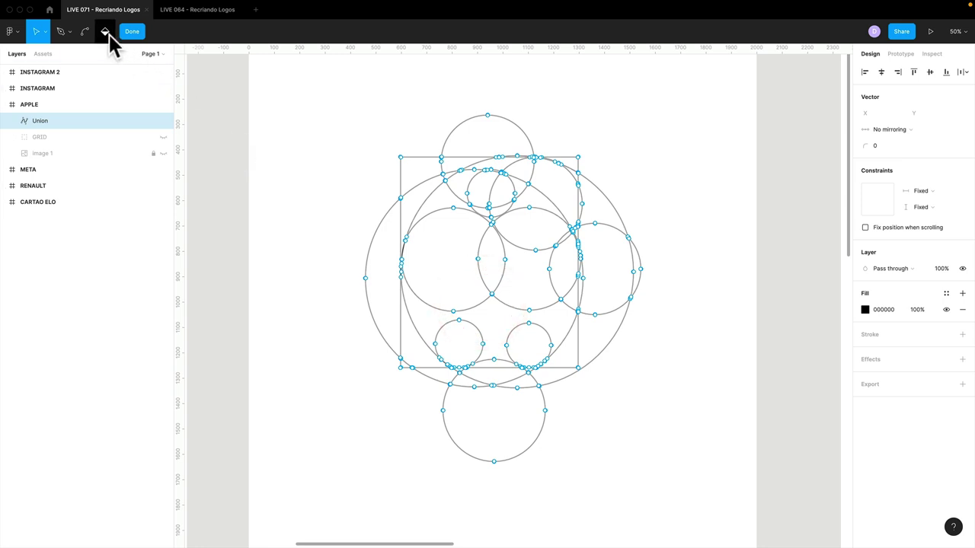
Fill the leaf's upper half, small triangle and lower half black with the Paint bucket
click(106, 32)
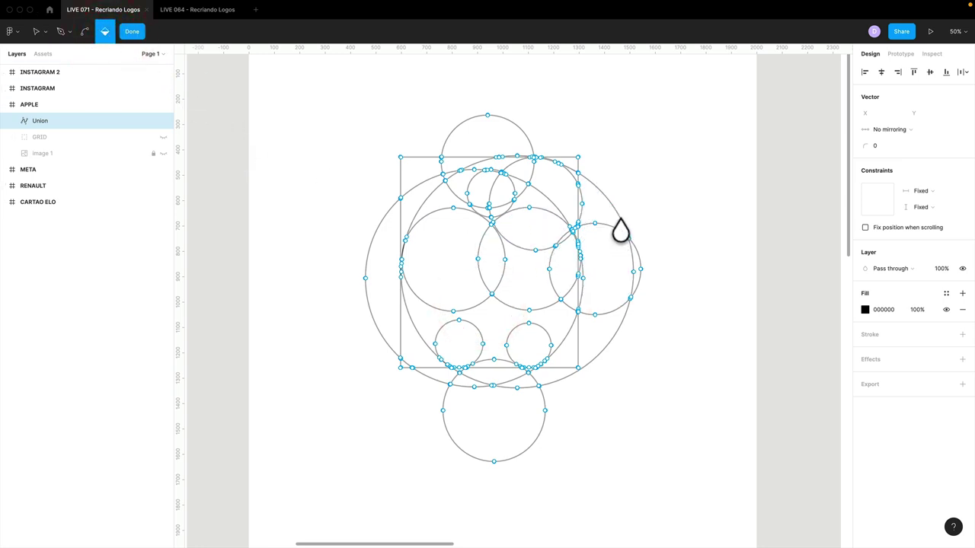
scroll(602, 213, up, 5)
scroll(594, 204, up, 3)
drag(534, 148, 546, 387)
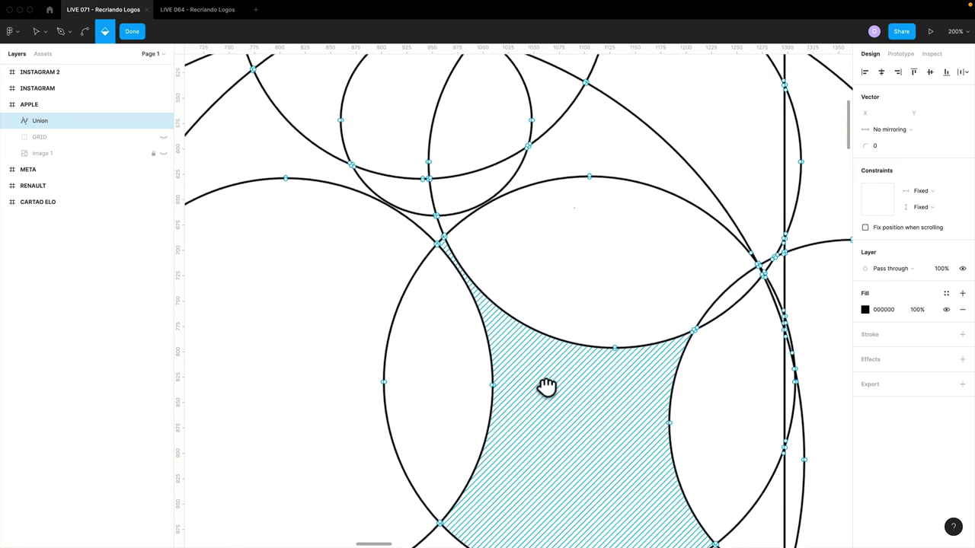
scroll(546, 387, up, 3)
drag(532, 270, 524, 346)
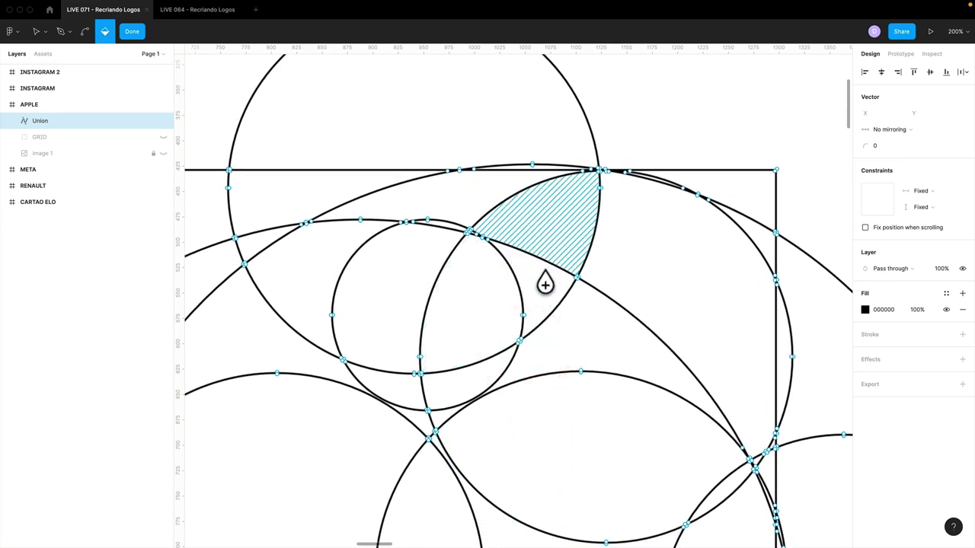
click(564, 221)
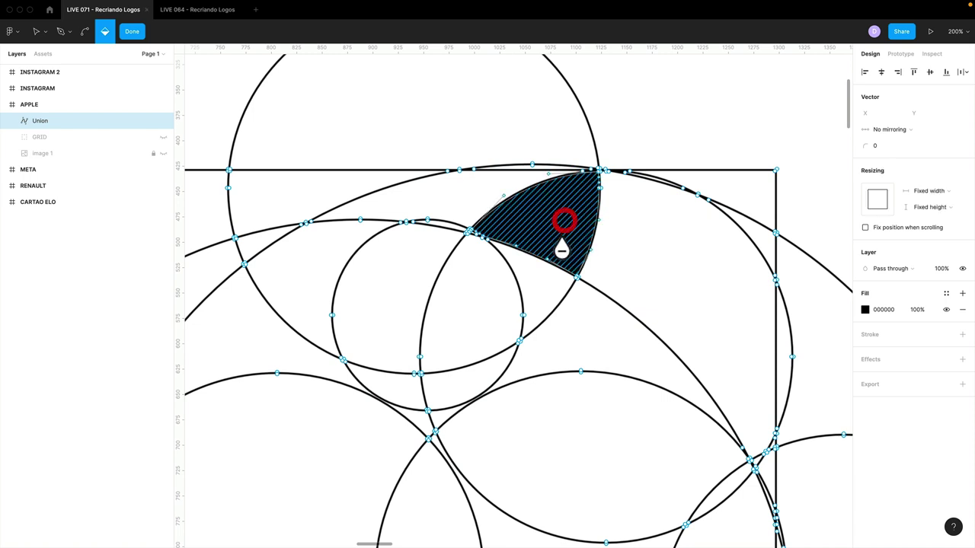
click(539, 290)
click(495, 306)
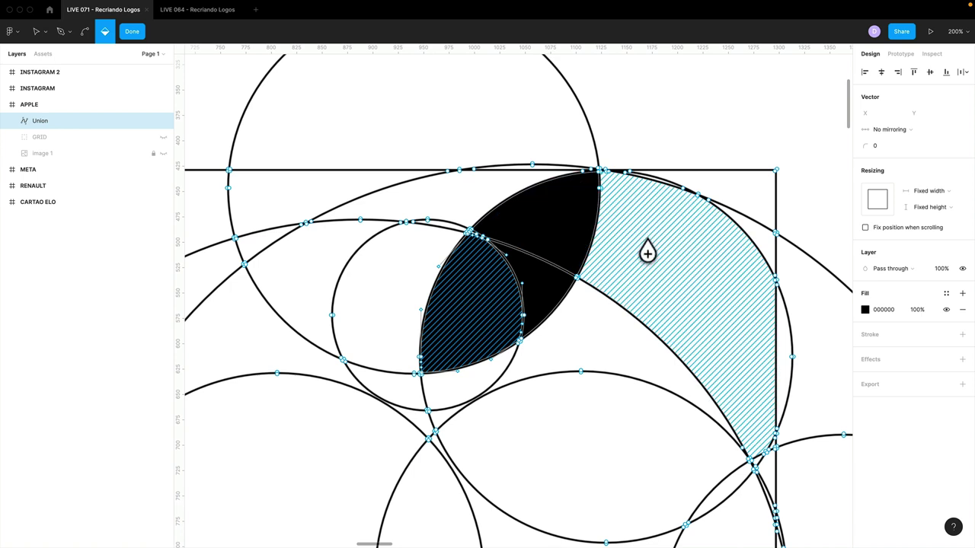
Try filling the crescent right of the leaf, remove it, then fill the tiny gap between leaf halves
click(647, 254)
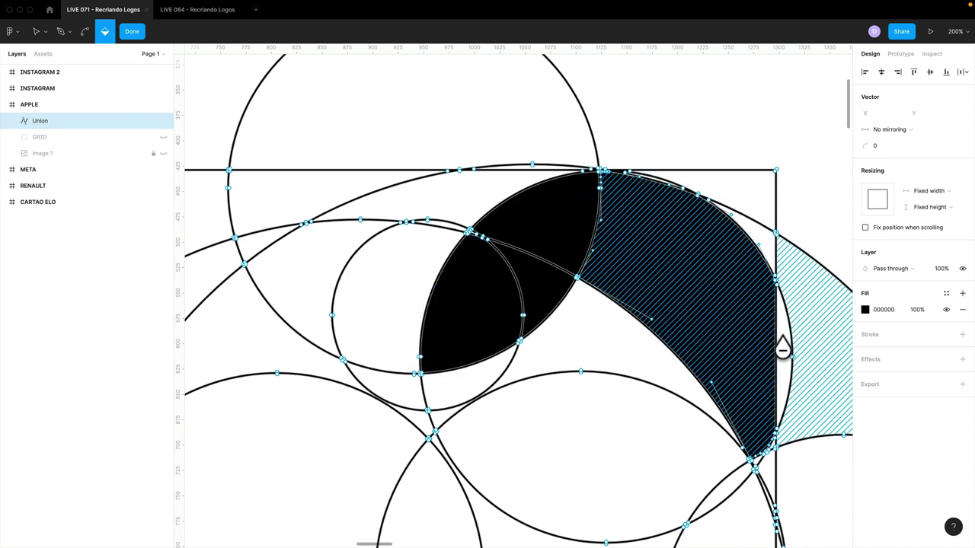
click(663, 281)
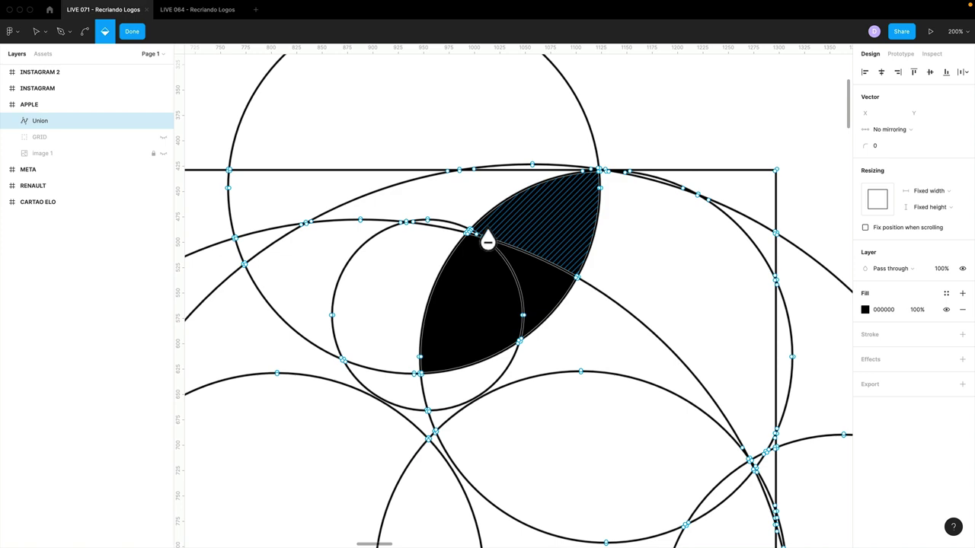
scroll(457, 261, up, 5)
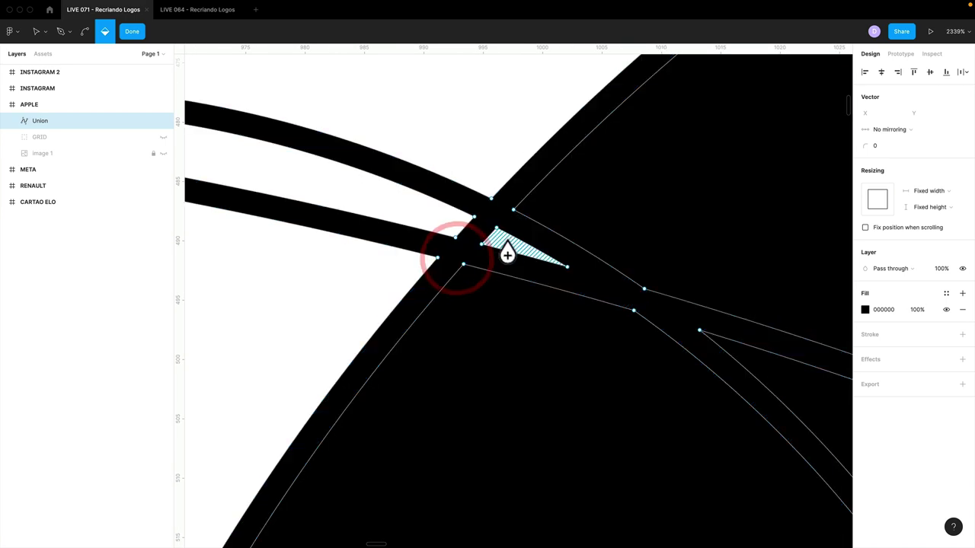
scroll(480, 255, up, 2)
click(502, 254)
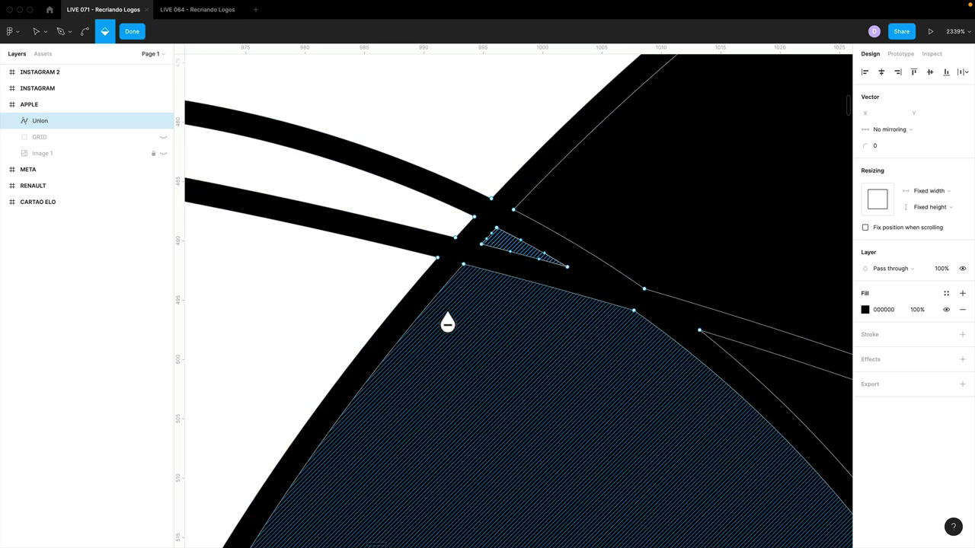
scroll(447, 323, down, 5)
scroll(557, 318, down, 3)
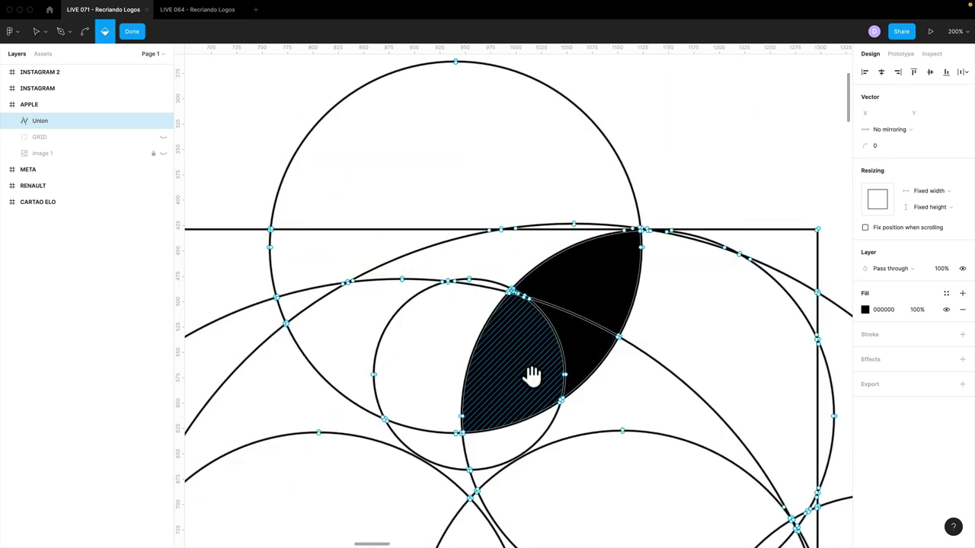
scroll(579, 259, down, 5)
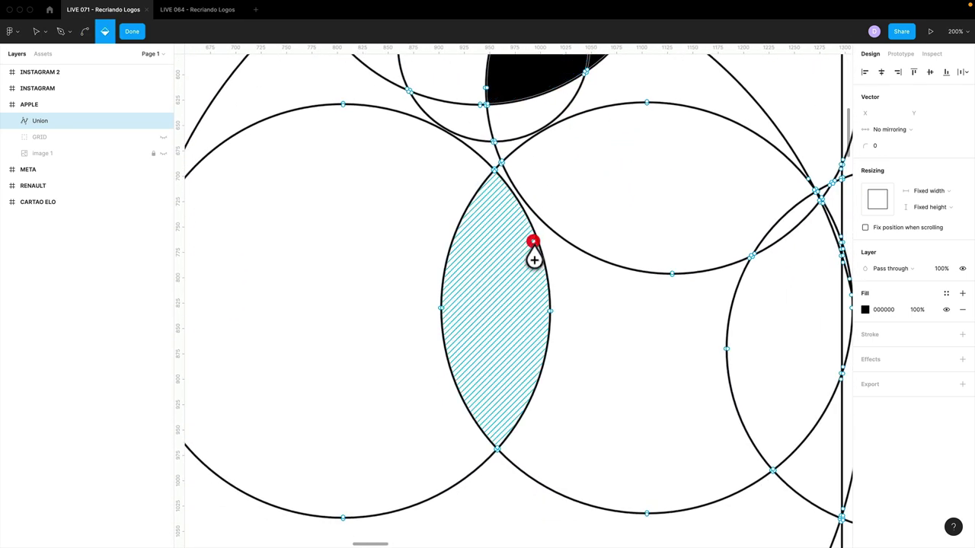
click(533, 241)
scroll(539, 276, down, 3)
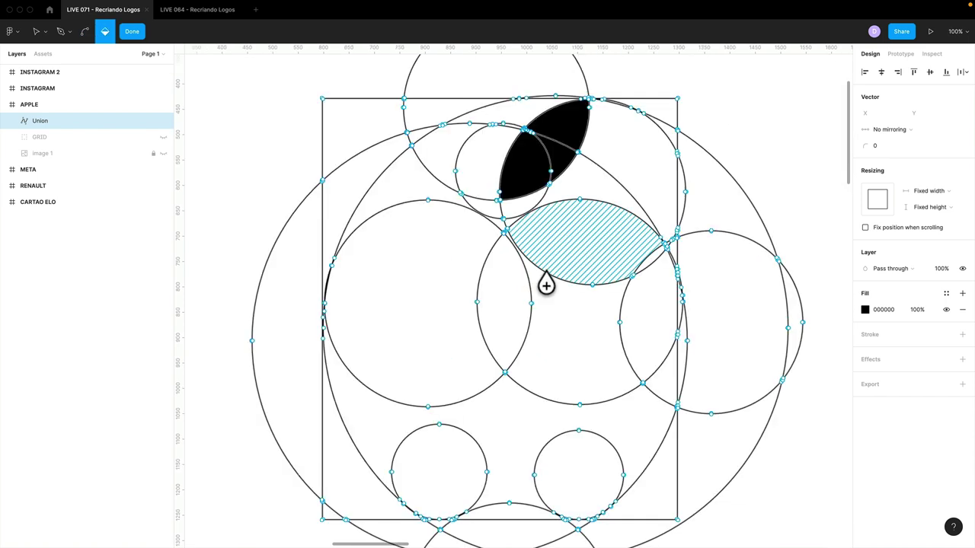
Fill the apple's left lobe, middle lens, middle regions, bottom body and lower circles black
click(418, 261)
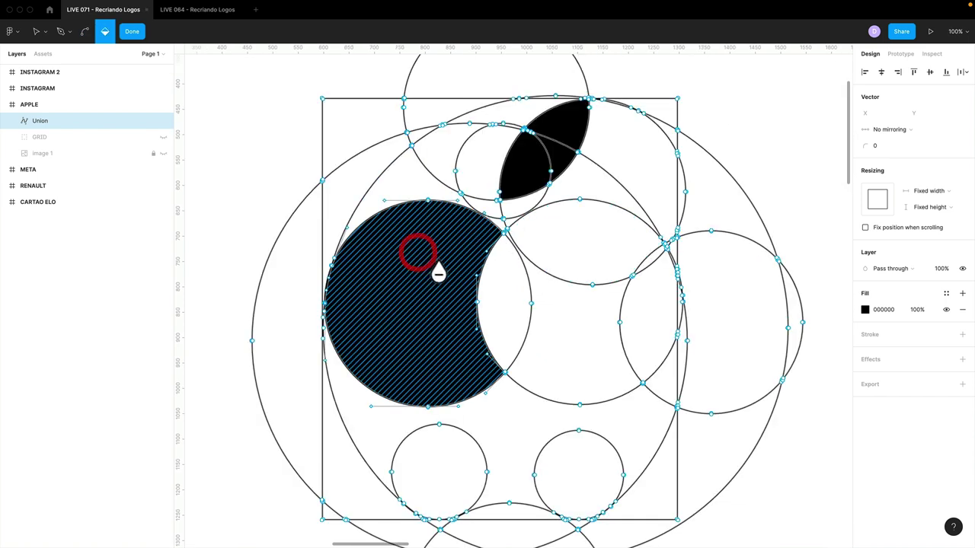
click(505, 279)
click(549, 293)
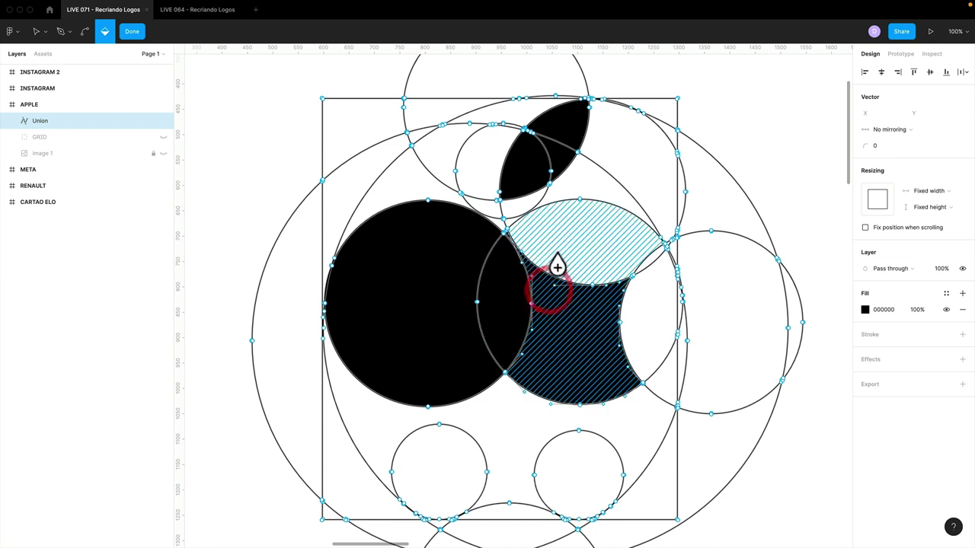
click(555, 242)
click(397, 411)
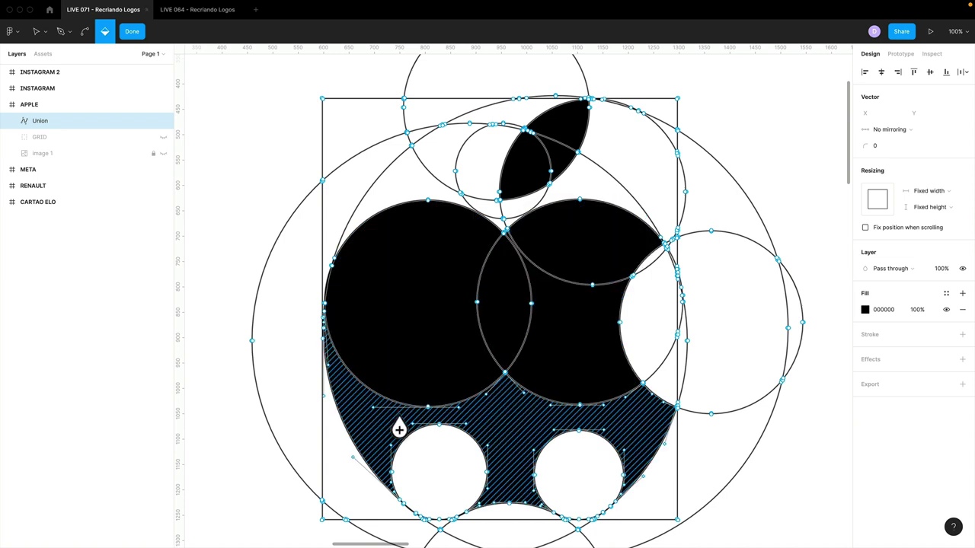
click(442, 452)
click(575, 451)
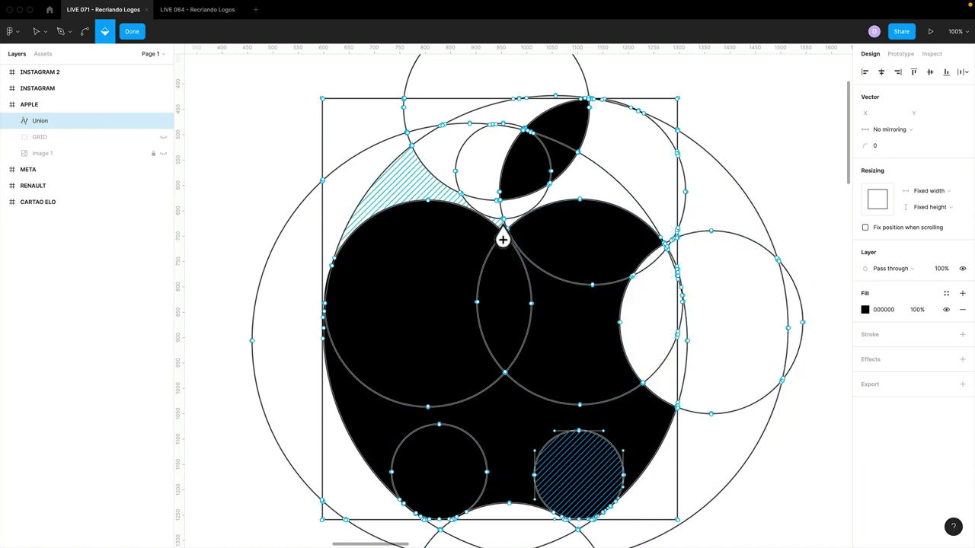
Fill the small gap and sliver where the construction strokes cross near the middle lens tip
scroll(502, 239, up, 5)
scroll(514, 228, up, 3)
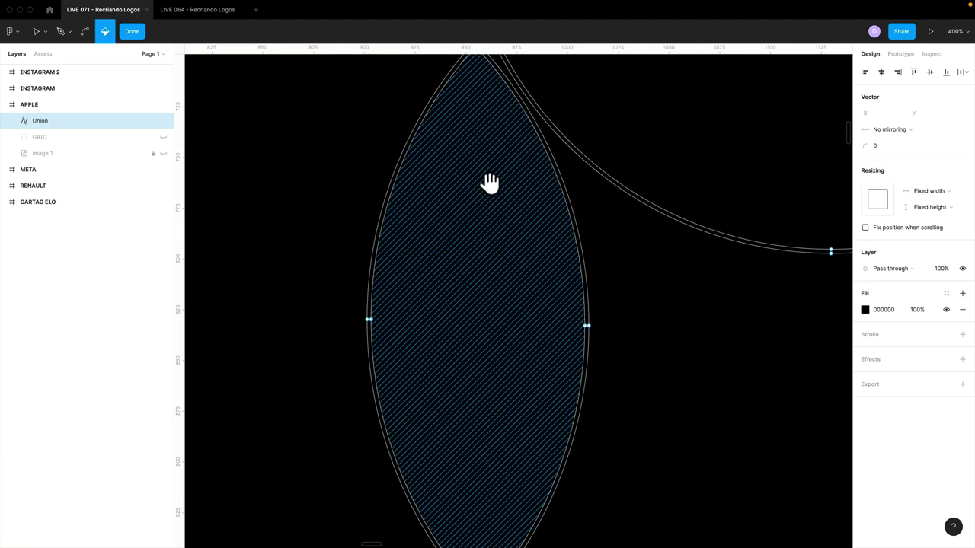
mouse_move(490, 181)
mouse_down()
mouse_move(492, 294)
mouse_move(503, 313)
mouse_up()
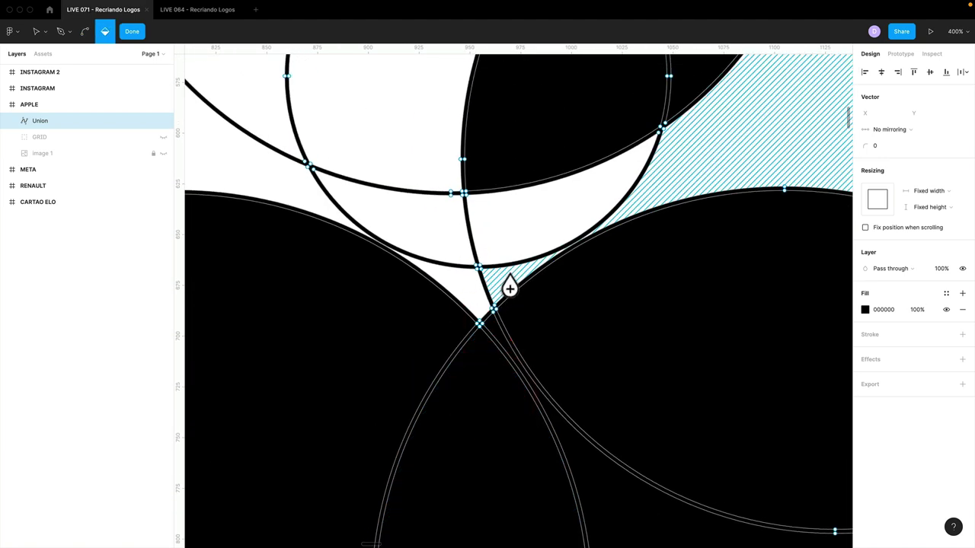
scroll(538, 297, up, 2)
scroll(538, 297, up, 5)
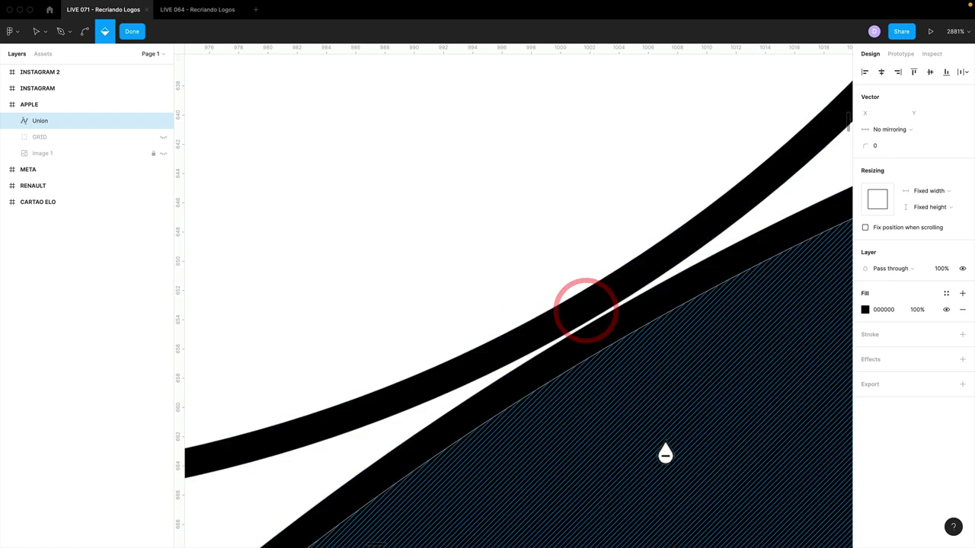
scroll(664, 454, down, 10)
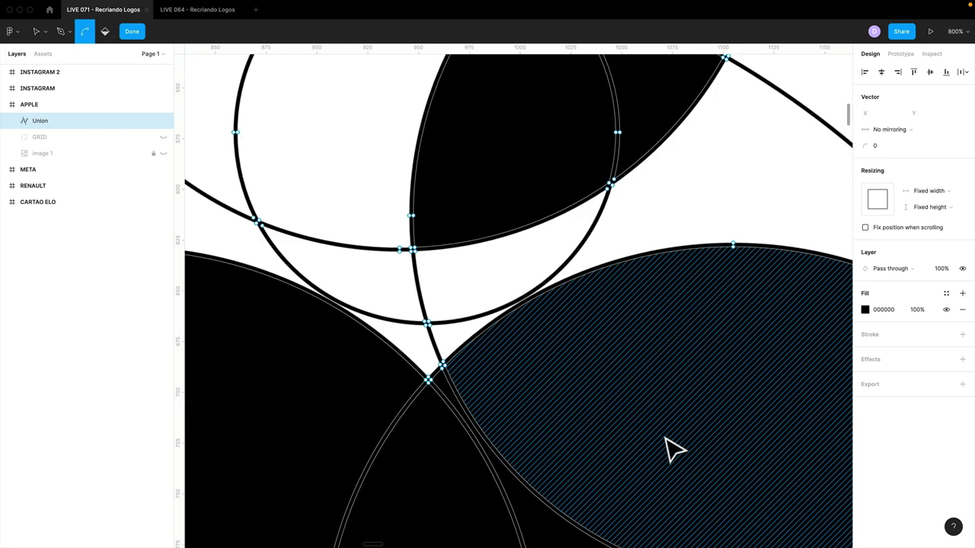
scroll(675, 450, down, 3)
click(479, 312)
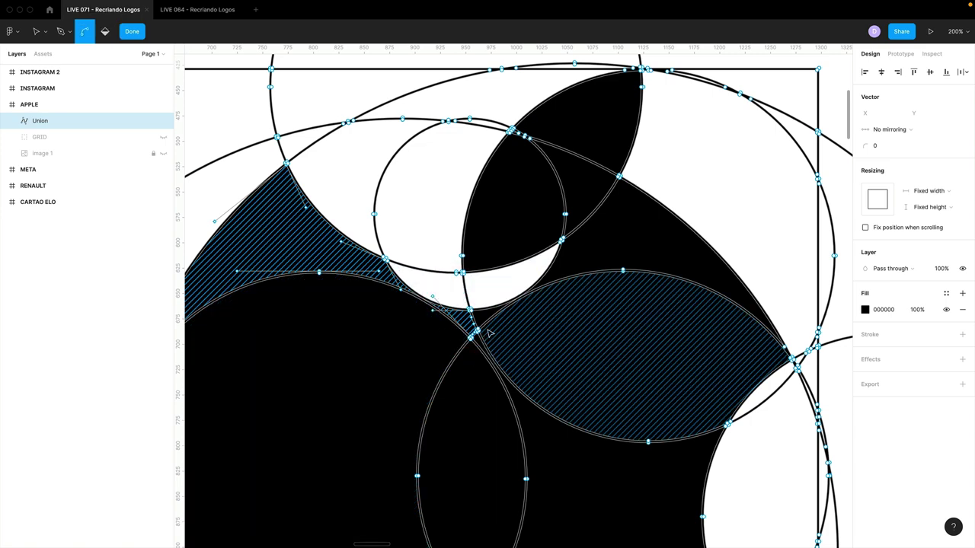
scroll(464, 319, up, 5)
click(464, 318)
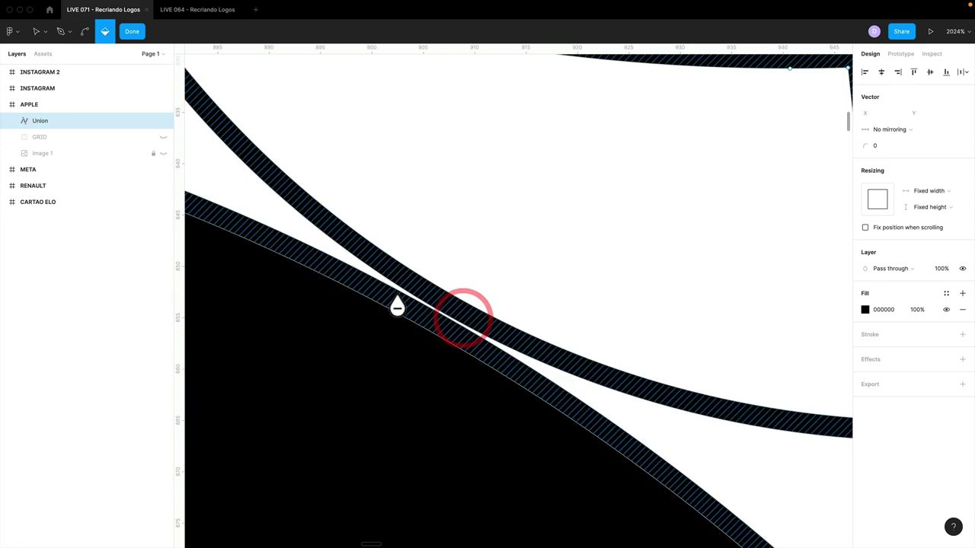
scroll(509, 356, down, 4)
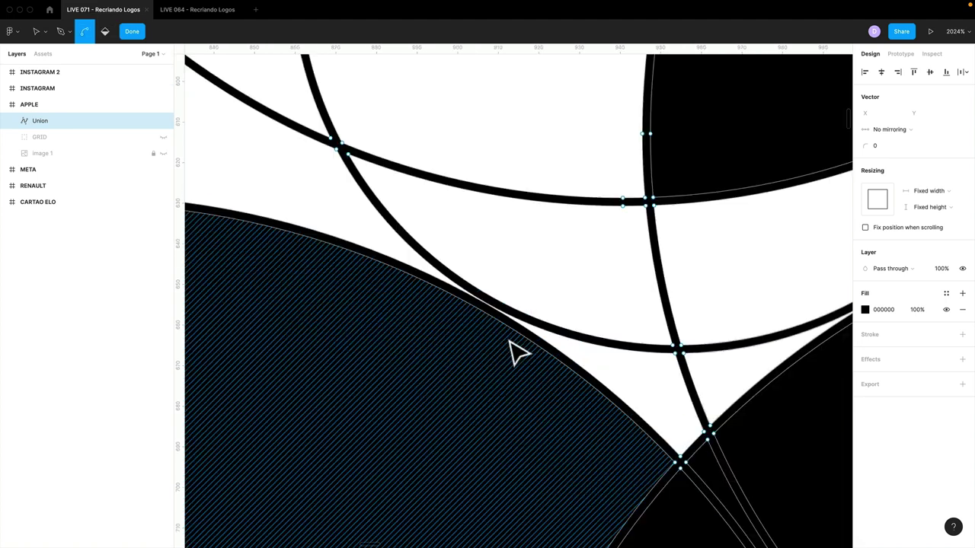
scroll(518, 350, down, 3)
scroll(518, 350, down, 3)
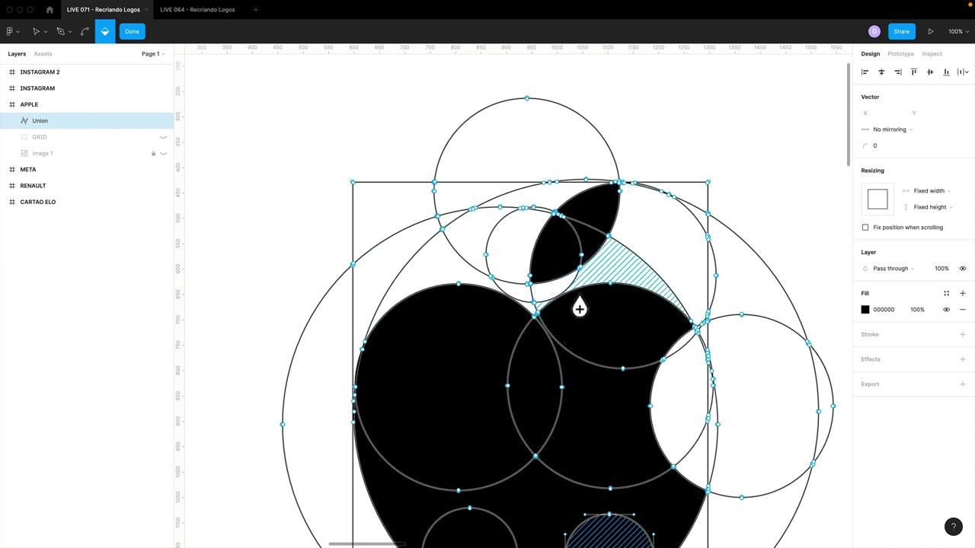
Zoom out to the whole APPLE frame, return to the Move tool, and exit vector editing
drag(620, 363, 608, 312)
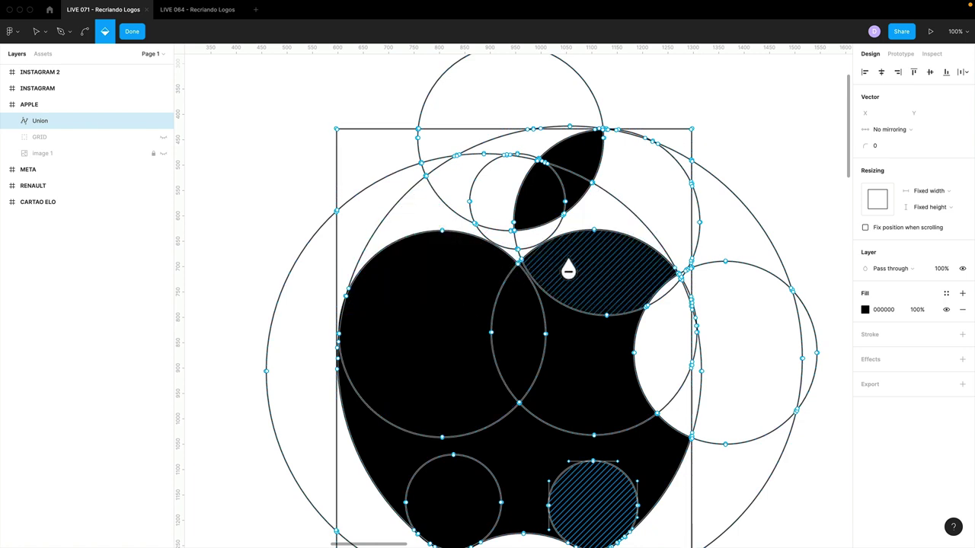
key(minus)
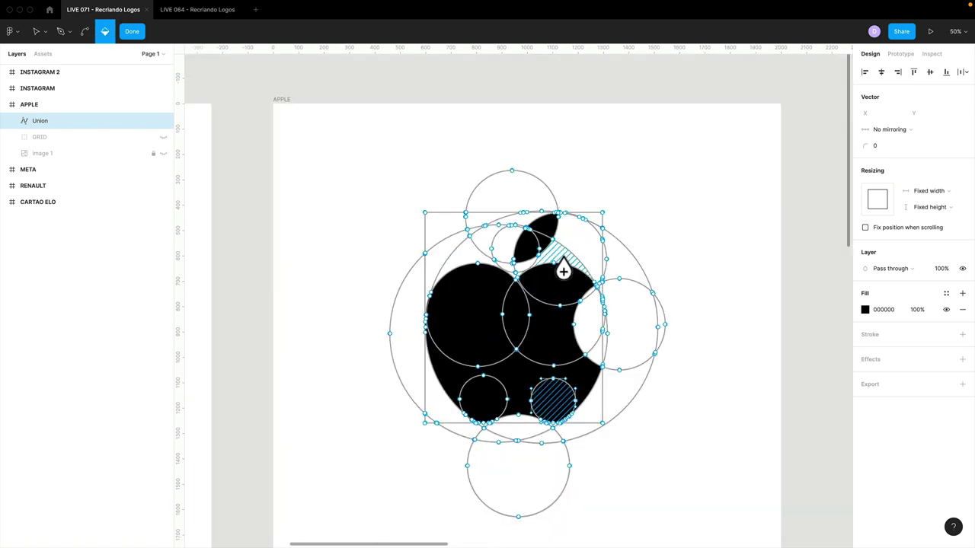
key(v)
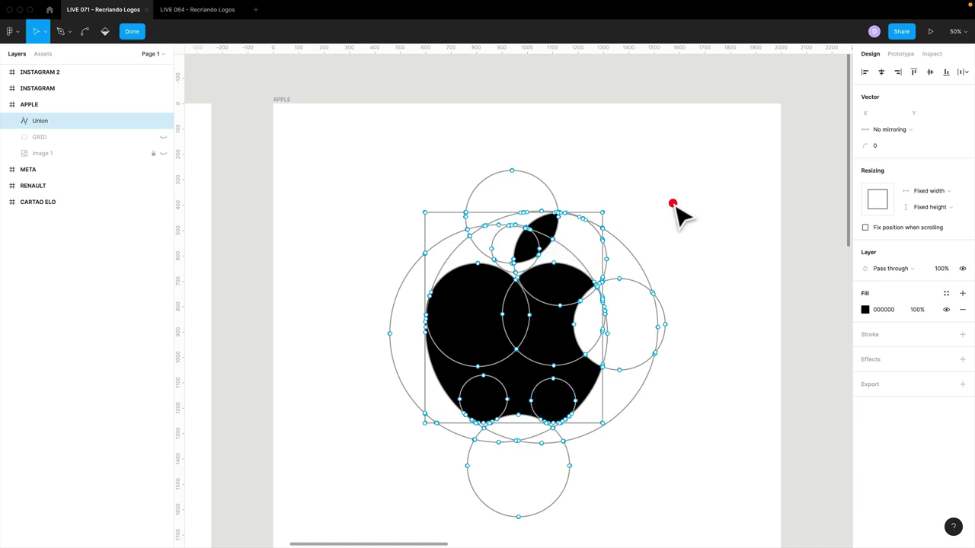
click(675, 206)
Move the arched semicircle shape down and to the right on the artboard
click(675, 206)
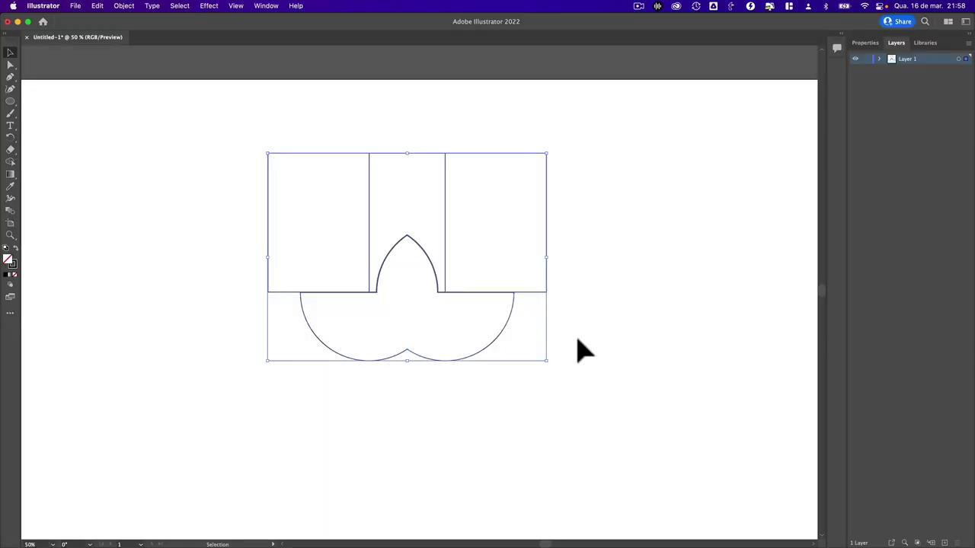
click(388, 348)
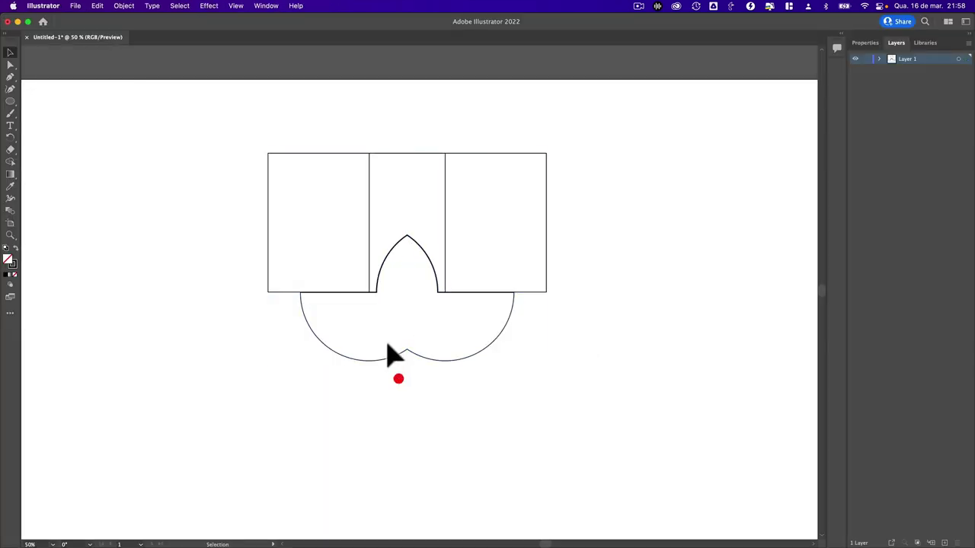
drag(404, 353, 604, 462)
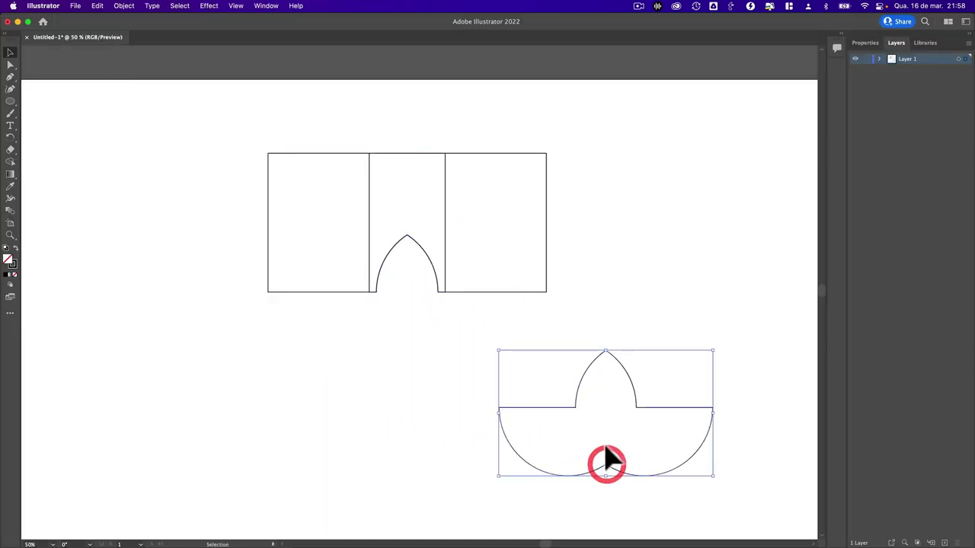
click(579, 281)
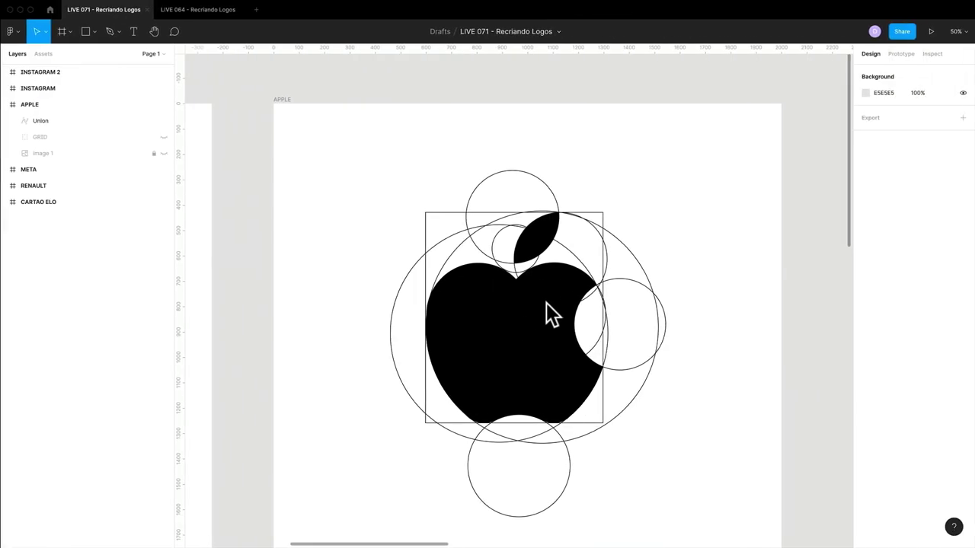
Select the apple's lobe, body, bottom-right circle and leaf regions inside the union's edit mode
click(486, 312)
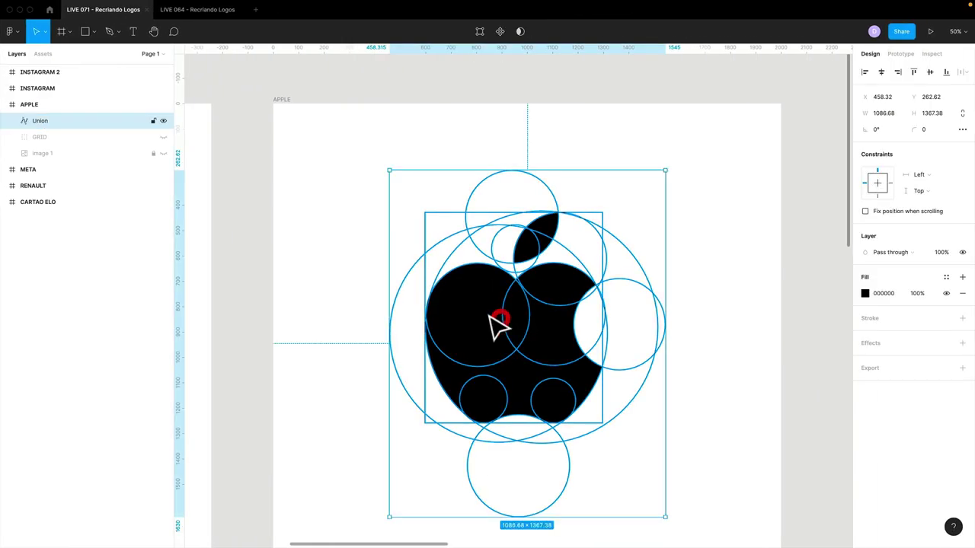
double_click(483, 311)
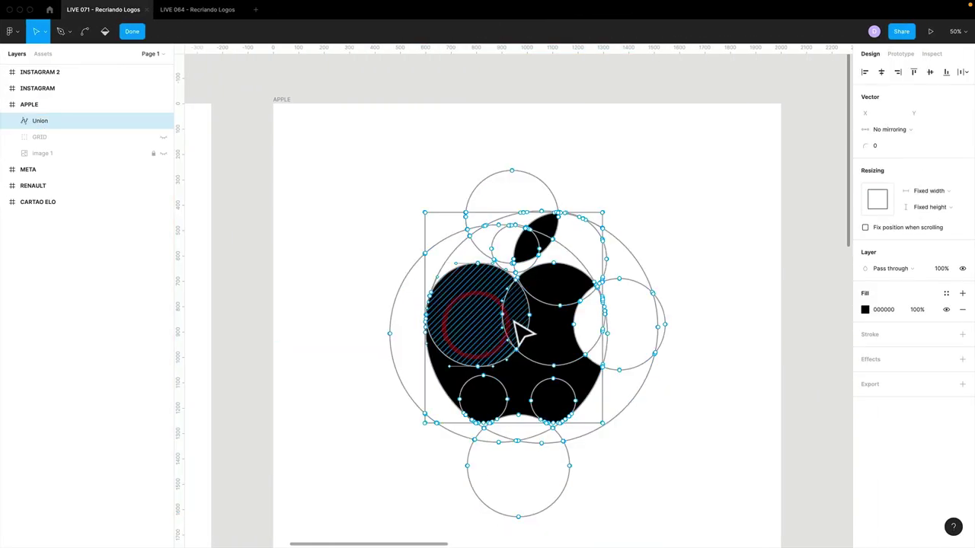
shift+click(544, 322)
shift+click(548, 279)
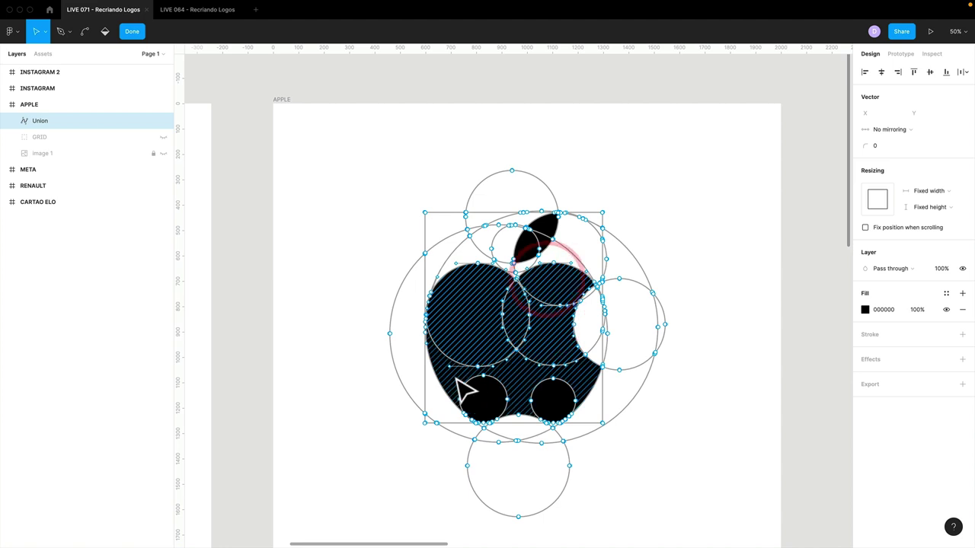
shift+click(457, 380)
shift+click(550, 396)
shift+click(524, 245)
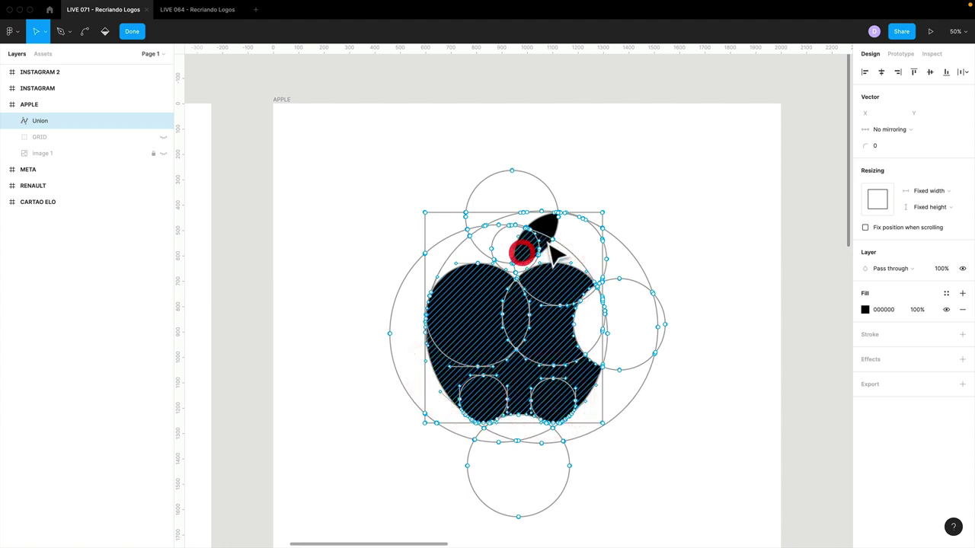
shift+click(542, 227)
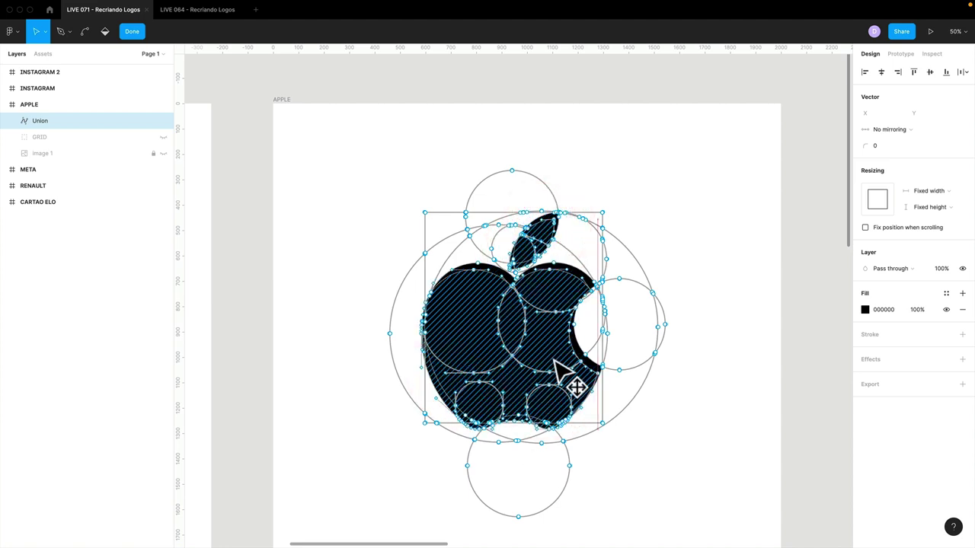
Undo an accidental move, cut the selected apple regions from the union, and finish editing
mouse_move(556, 364)
mouse_down()
mouse_move(673, 413)
mouse_move(716, 414)
mouse_up()
key(ctrl+z)
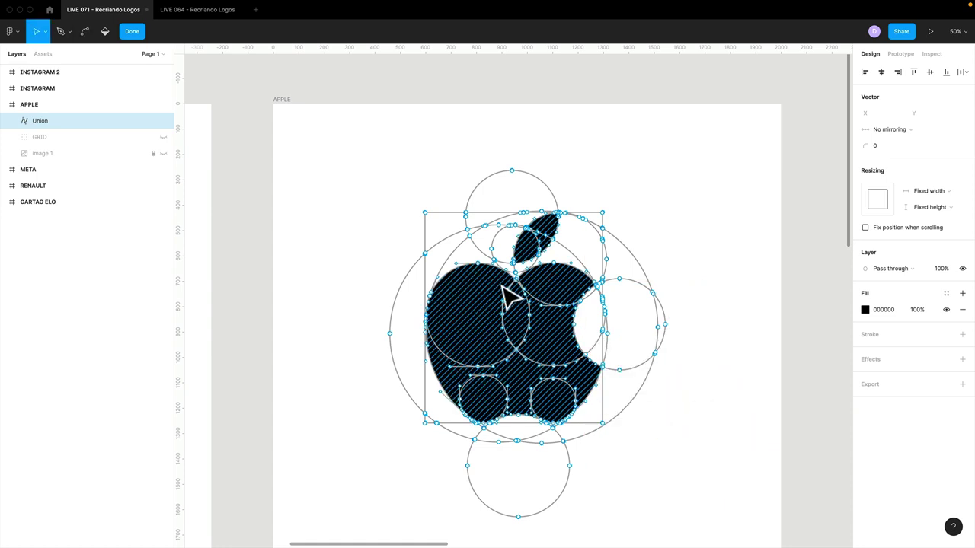
key(v)
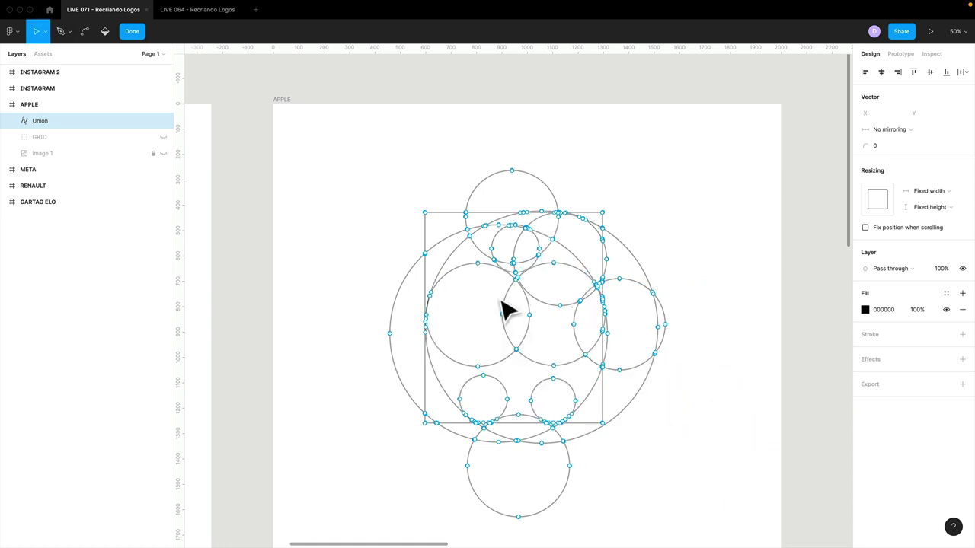
click(694, 189)
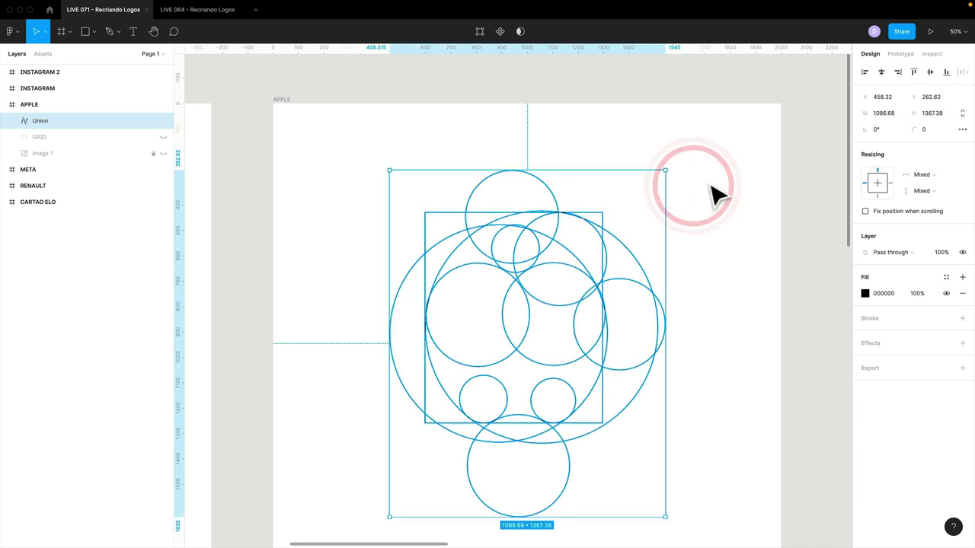
click(708, 182)
Hide the guide-circle union and paste the apple regions back as a new layer
click(162, 120)
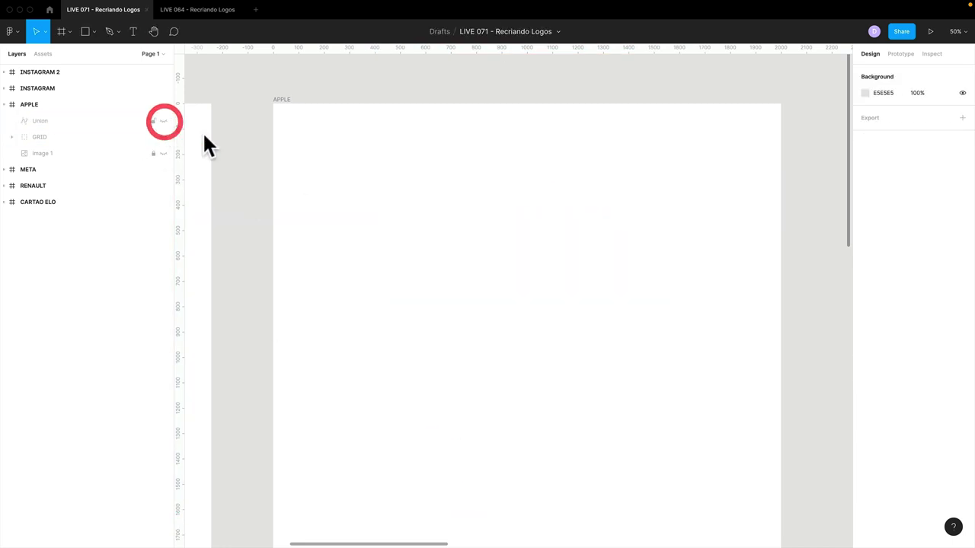
key(ctrl+v)
click(385, 277)
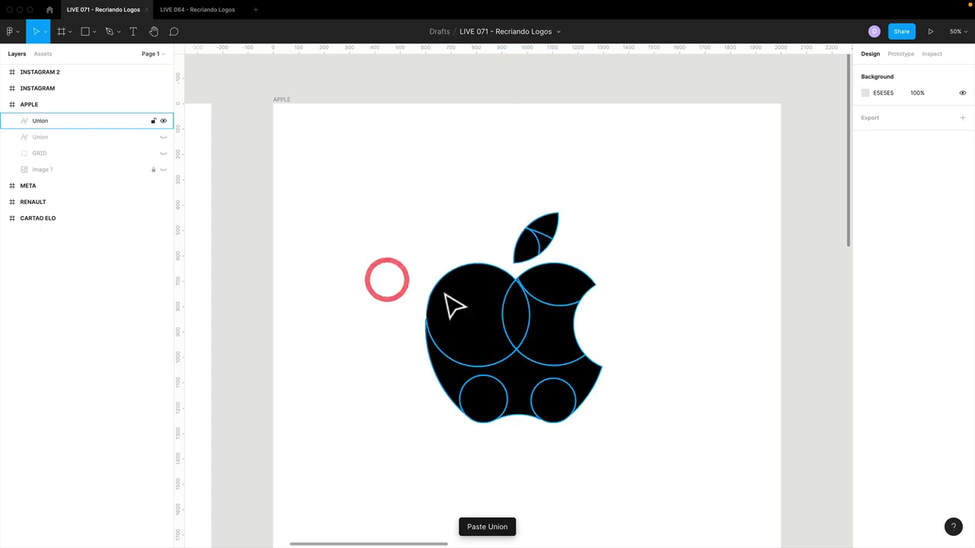
Zoom in to inspect the pasted apple's lower-left area and lower circles, then zoom back out
key(z)
drag(411, 289, 501, 384)
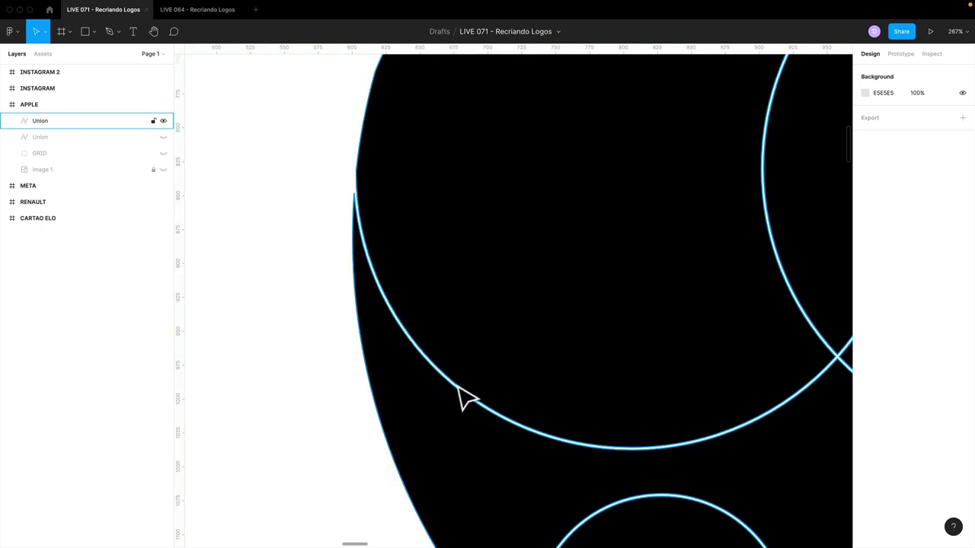
drag(693, 435, 397, 370)
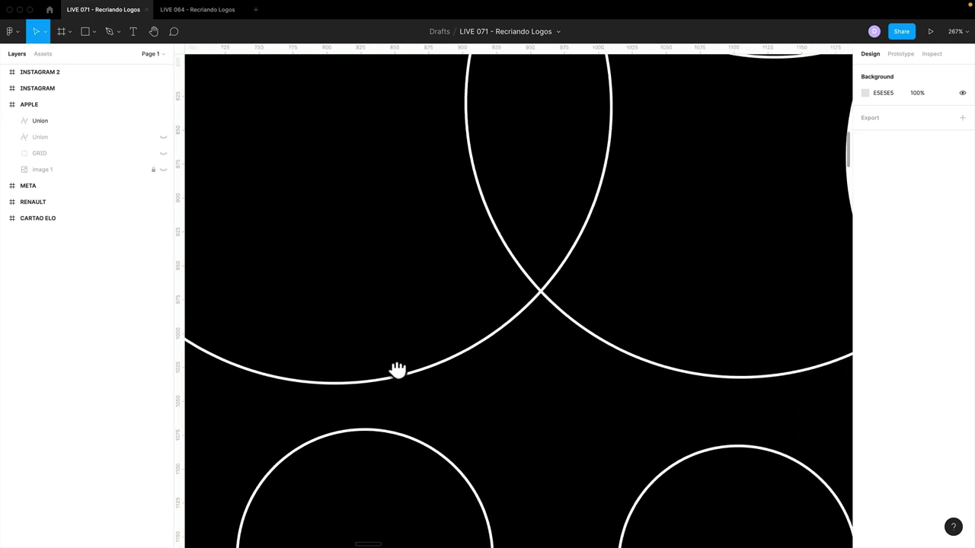
key(shift+0)
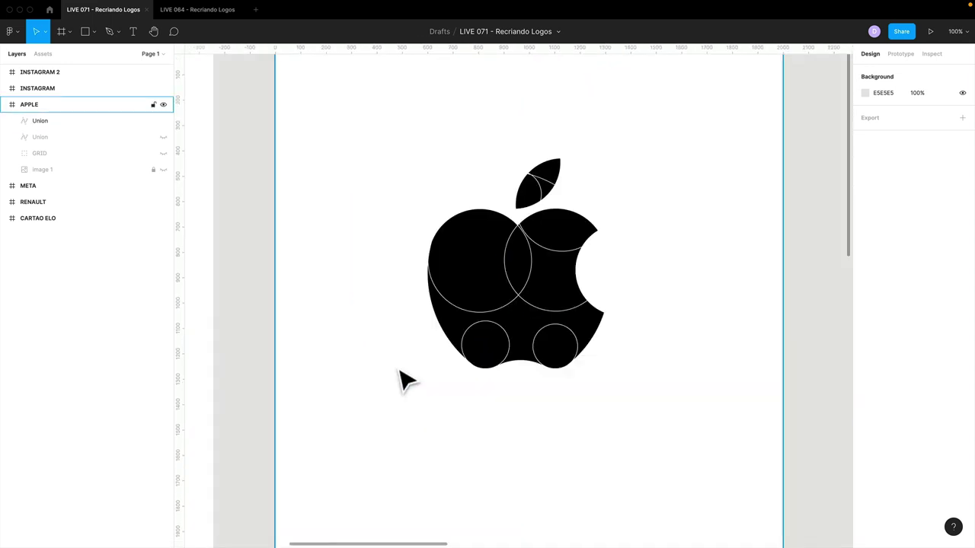
key(plus)
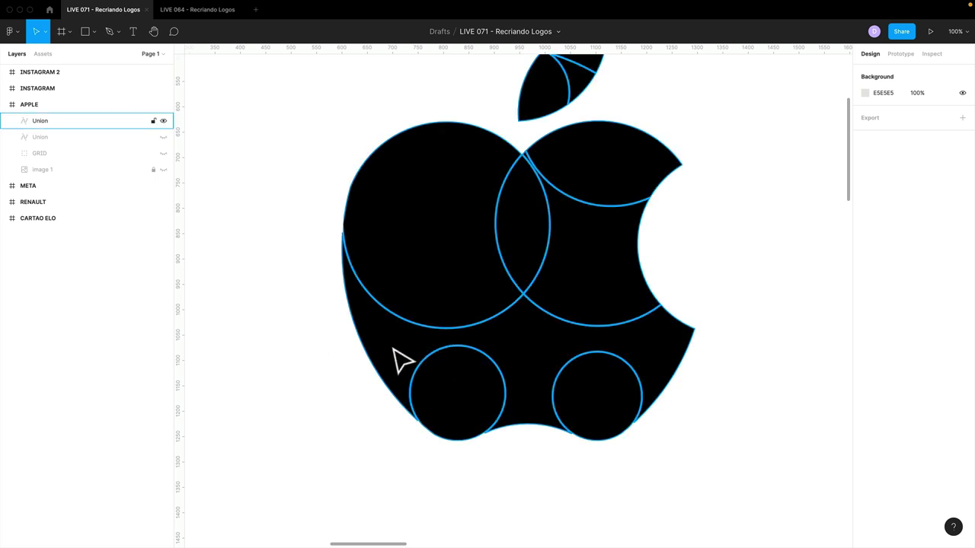
click(337, 344)
Pen-draw a closed path tracing the apple's outline from the left edge around the bite and top notch
key(p)
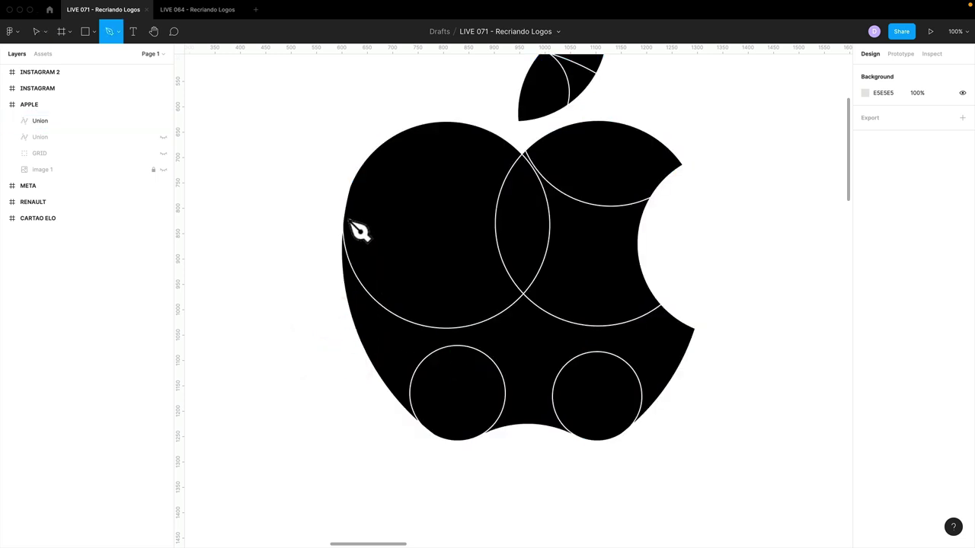
click(344, 221)
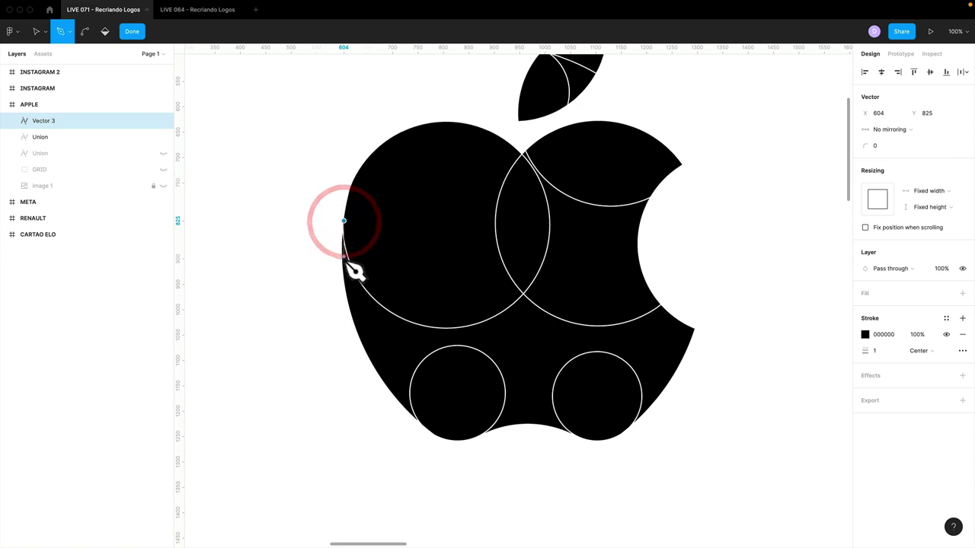
click(343, 270)
click(377, 326)
click(409, 337)
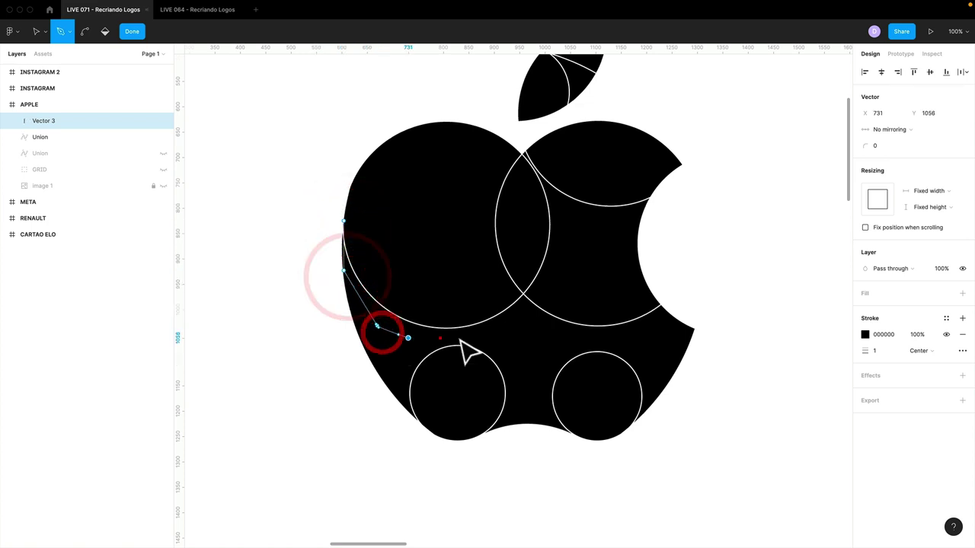
click(473, 337)
click(551, 326)
click(562, 282)
click(567, 232)
click(560, 192)
click(554, 160)
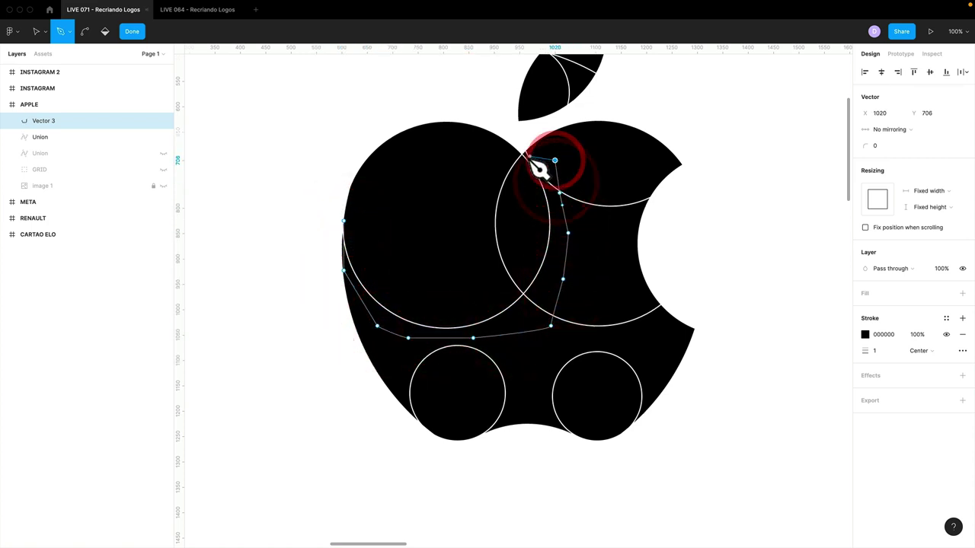
click(529, 152)
click(507, 160)
click(436, 203)
click(408, 220)
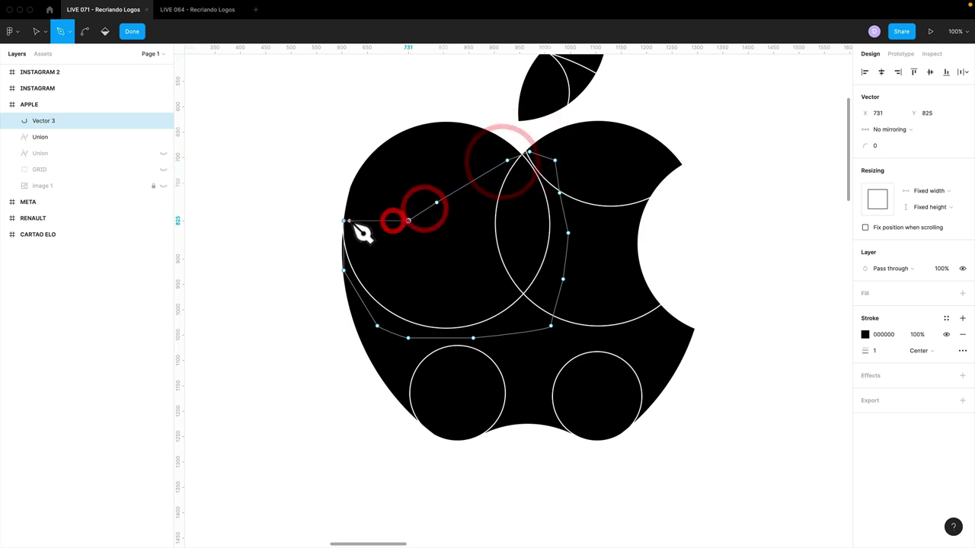
click(344, 221)
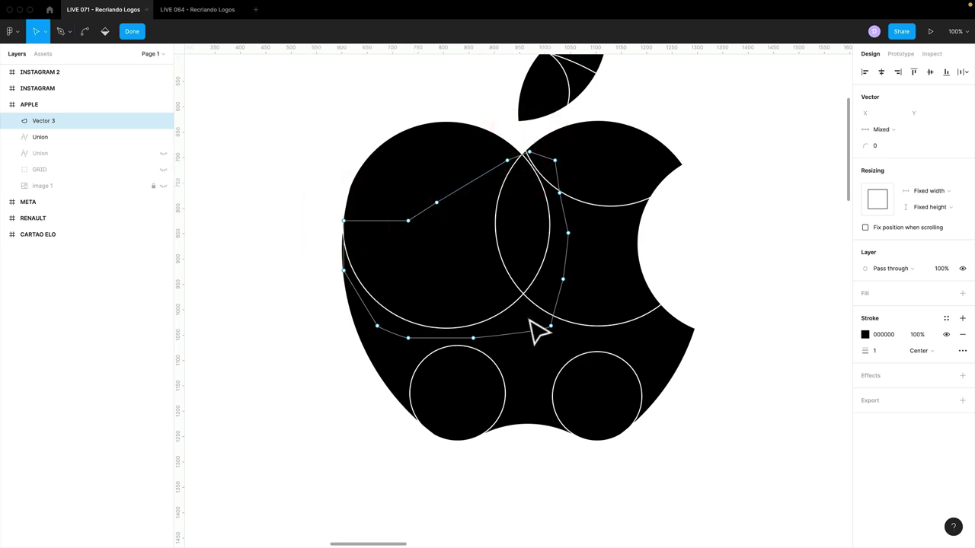
Swap the new path's black stroke to a fill and clear the selection
key(shift+super+x)
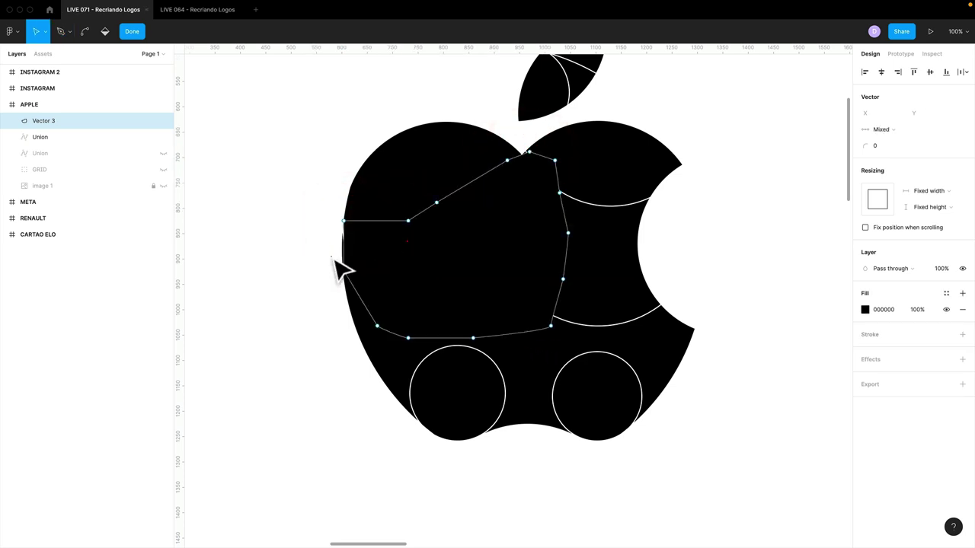
click(327, 254)
click(328, 220)
scroll(328, 220, up, 10)
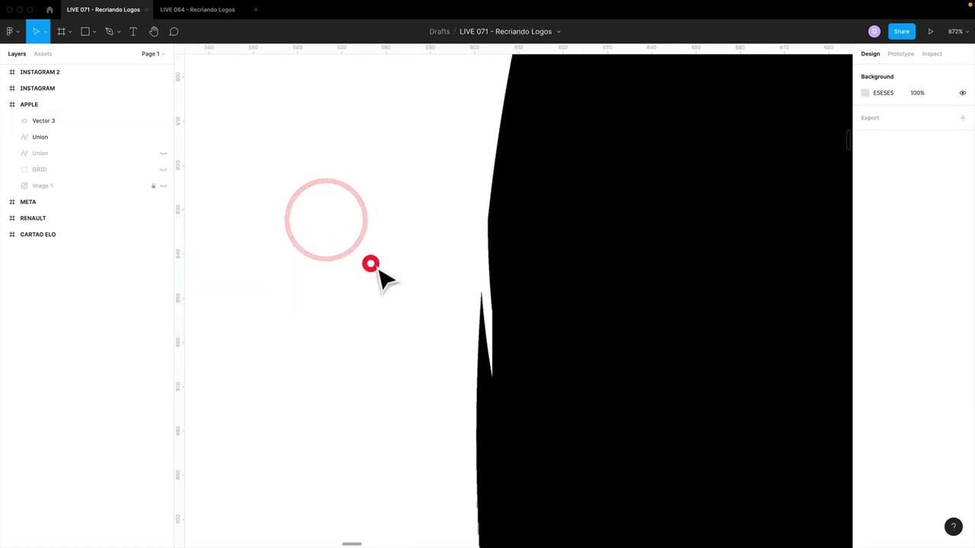
drag(372, 264, 526, 279)
click(533, 290)
click(437, 299)
Pen-draw a second closed shape covering the white sliver along the apple's edge
key(p)
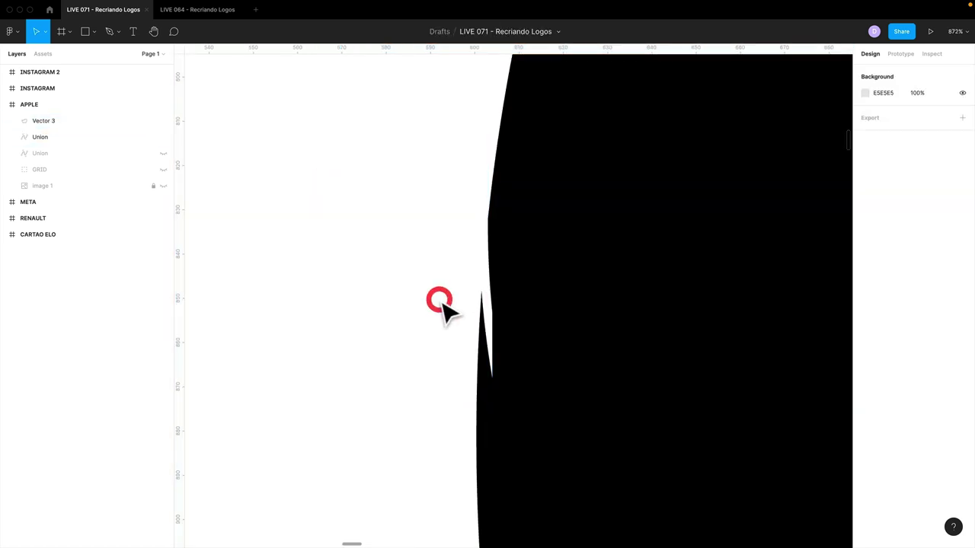
click(488, 220)
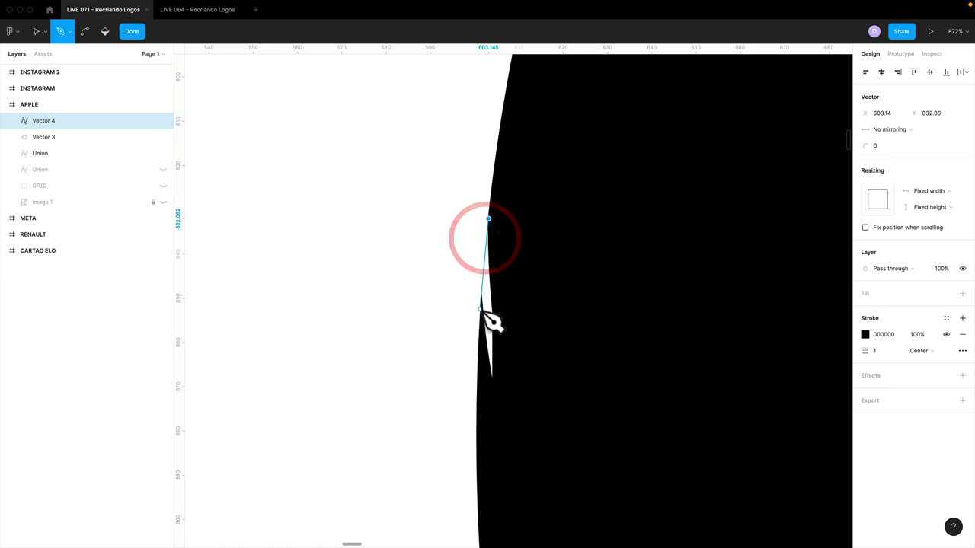
drag(481, 309, 481, 319)
drag(495, 397, 518, 387)
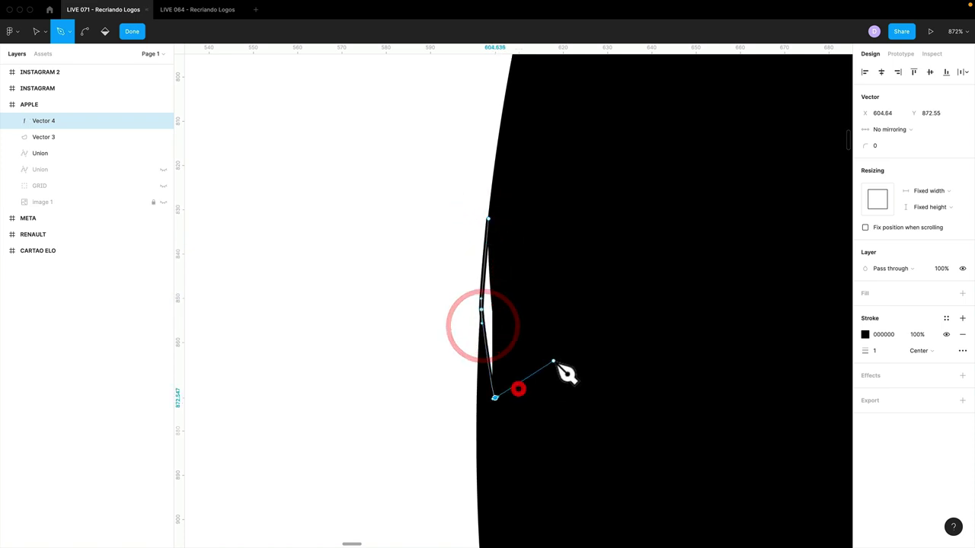
click(553, 361)
click(532, 269)
click(488, 220)
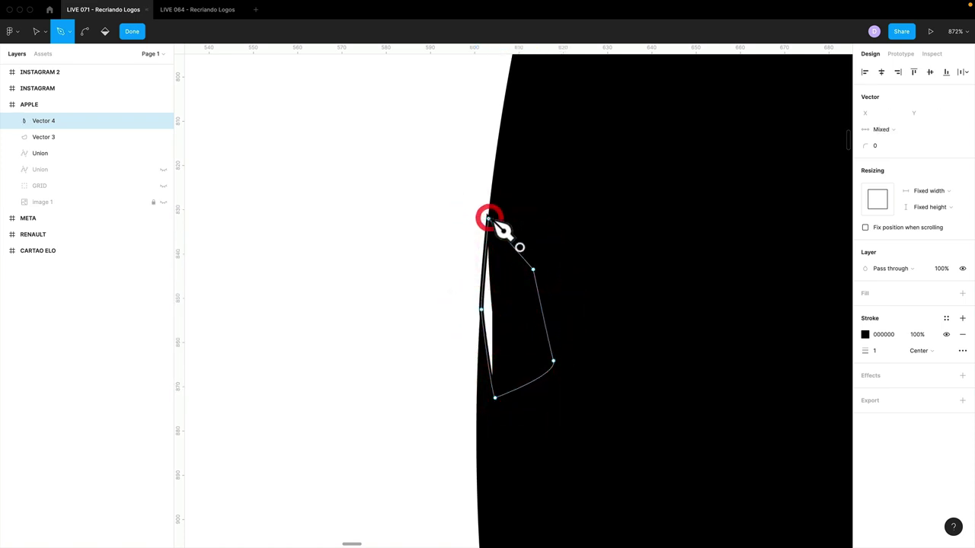
click(454, 222)
Move the shape's top point to follow the edge, swap its stroke to a black fill, and zoom out
click(489, 220)
drag(490, 220, 493, 222)
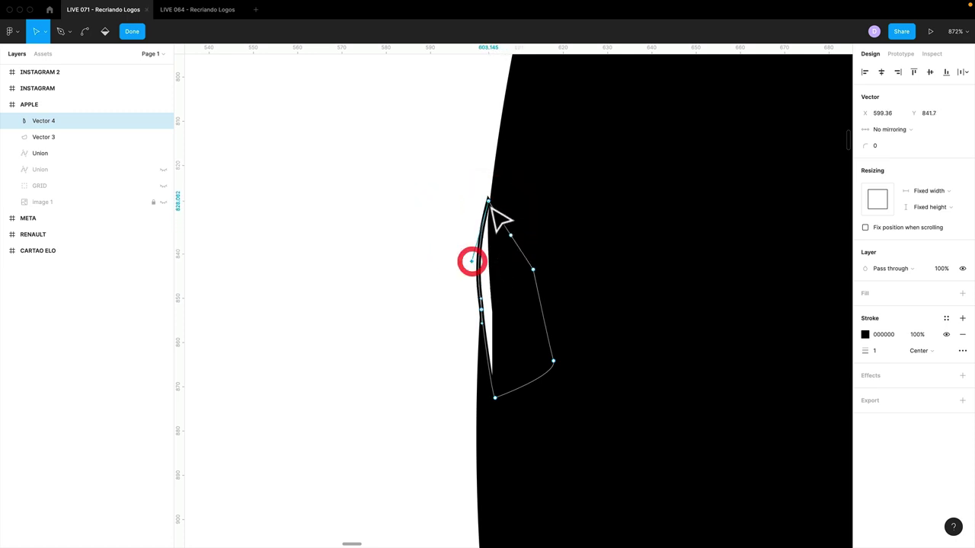
drag(489, 199, 495, 193)
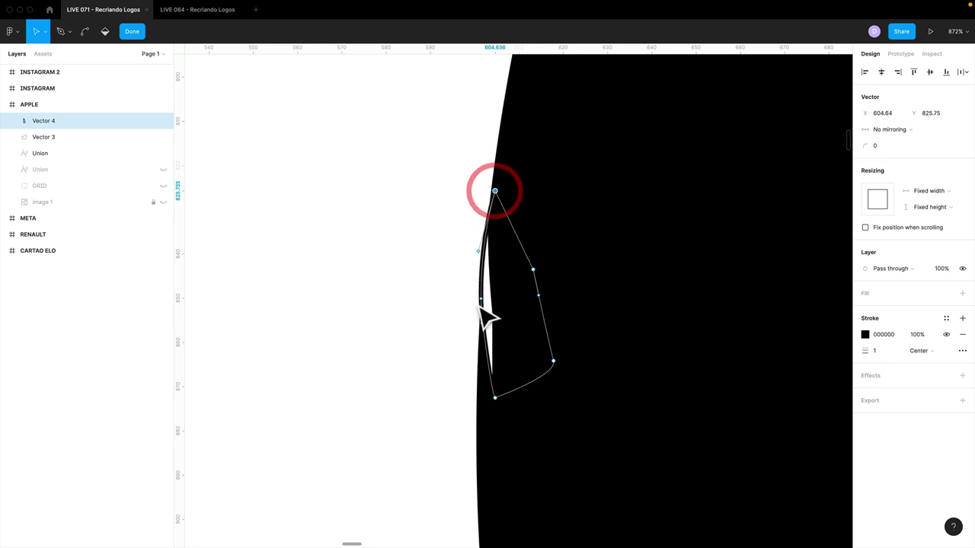
click(482, 335)
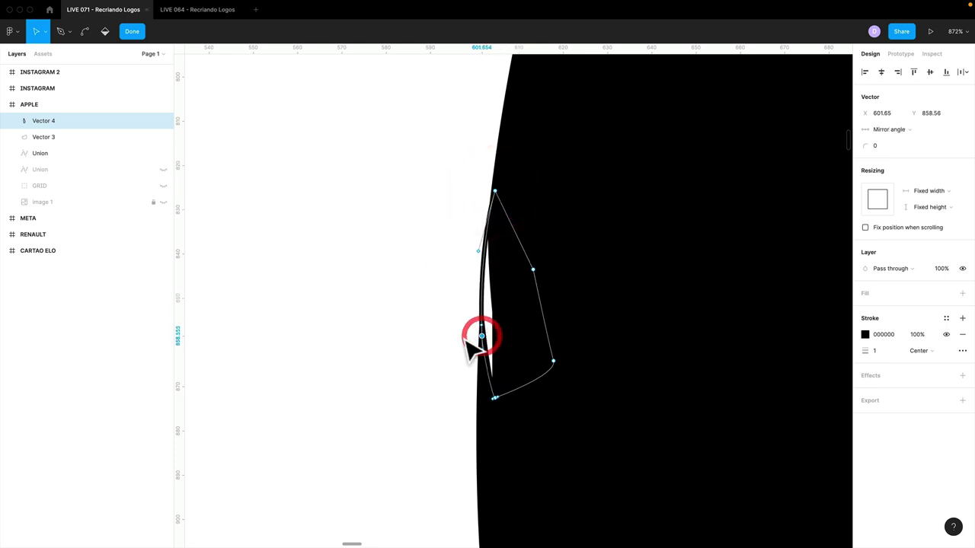
key(shift+c)
key(shift+x)
click(464, 341)
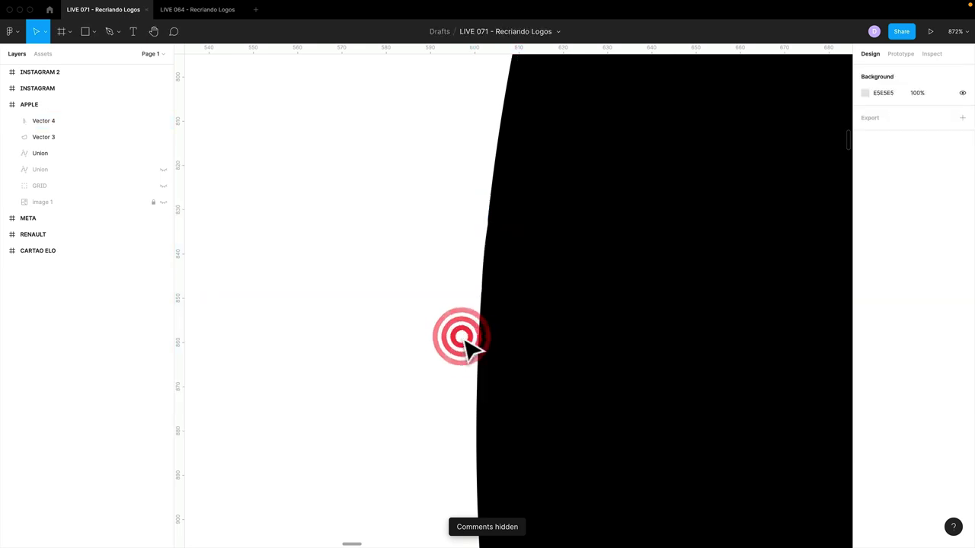
key(shift+0)
Union Vector 3, Vector 4 and the apple Union into one shape, nudged to X 652.76, Y 397.7
drag(481, 347, 346, 275)
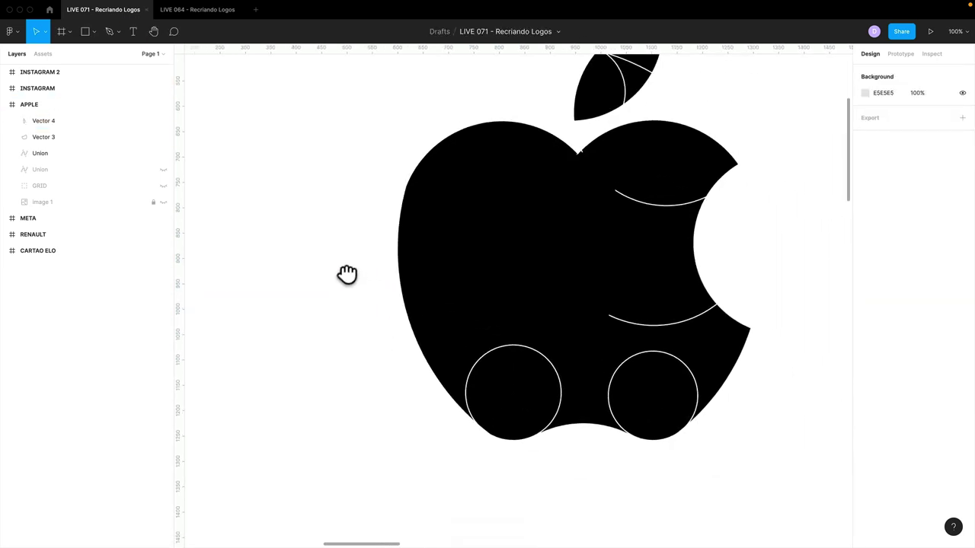
drag(355, 160, 392, 243)
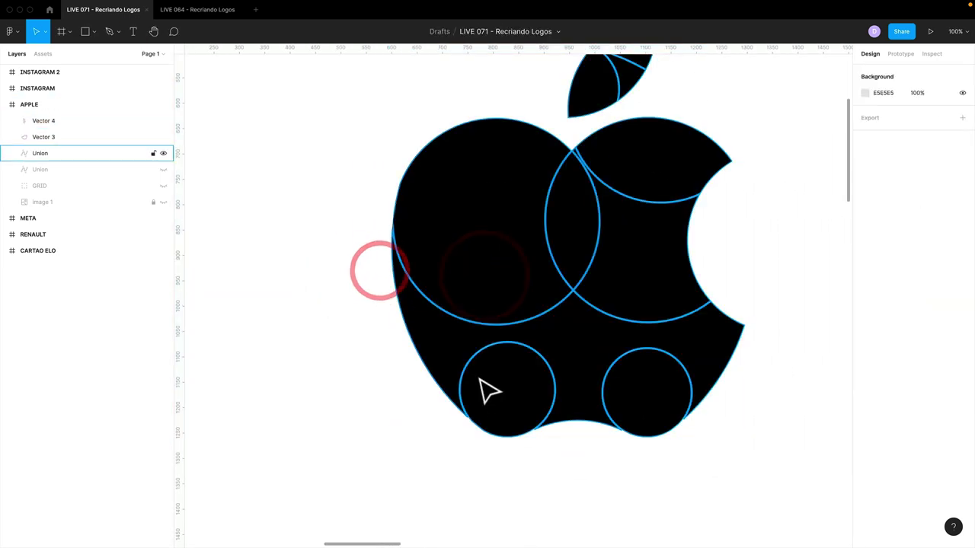
click(332, 279)
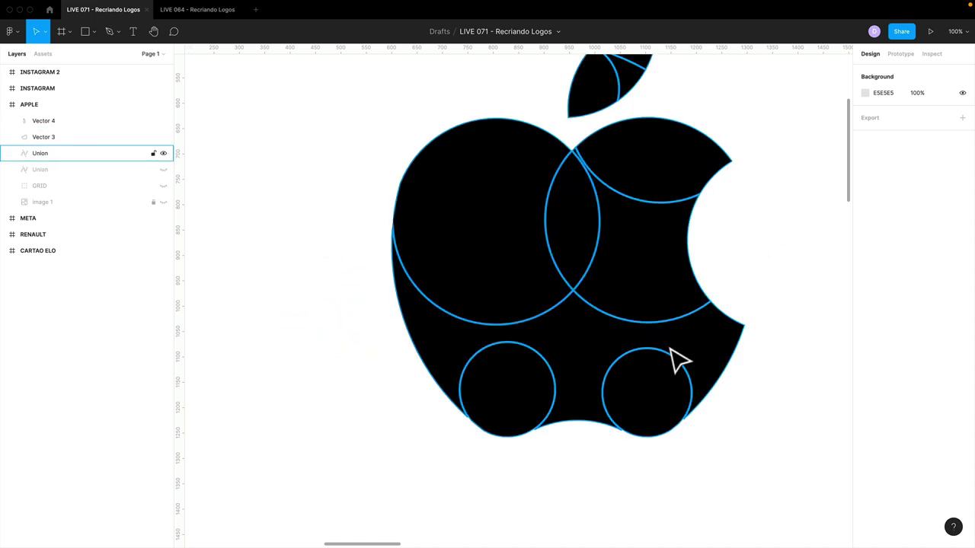
drag(352, 169, 778, 410)
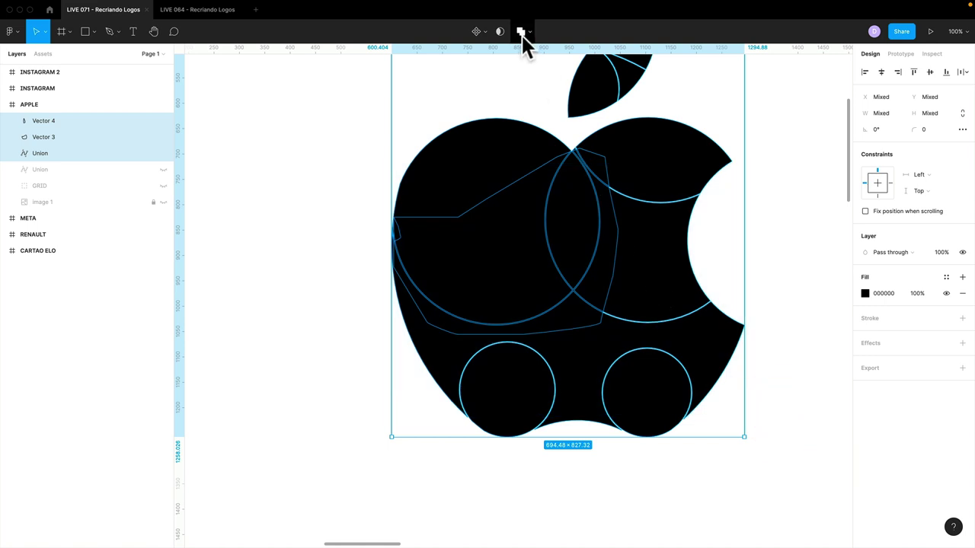
click(521, 31)
click(370, 221)
mouse_move(538, 274)
mouse_down()
mouse_move(572, 231)
mouse_move(542, 272)
mouse_up()
Zoom out to centre the APPLE frame and switch over to Chrome
key(minus)
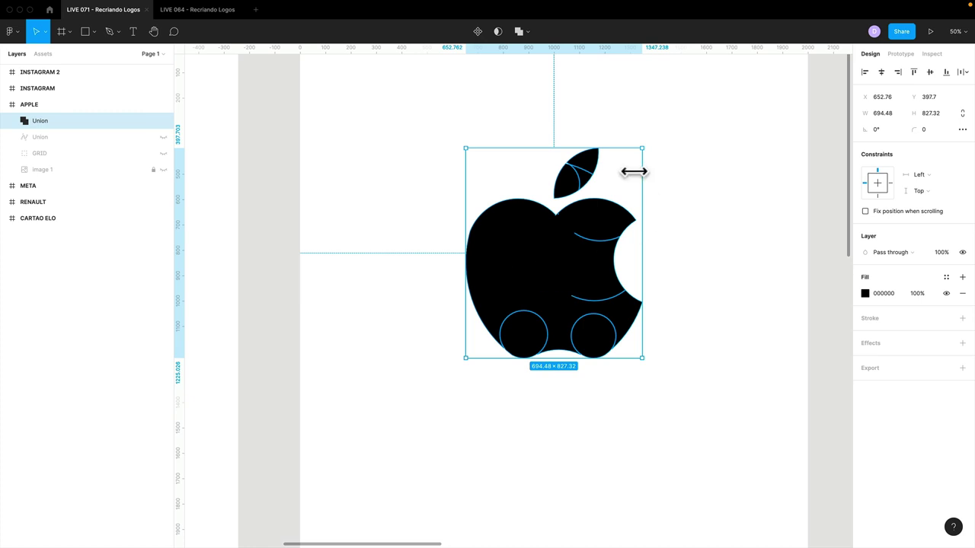
drag(677, 251, 617, 282)
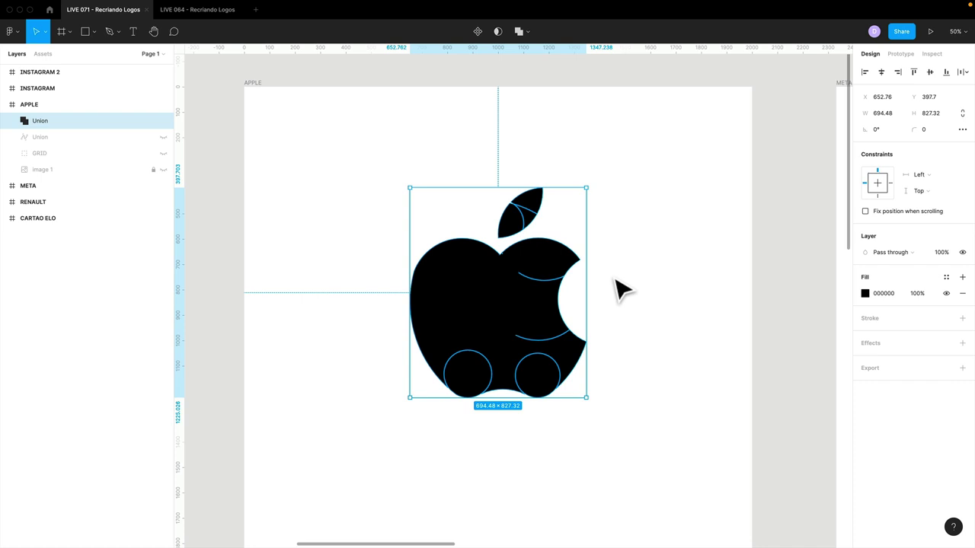
key(super+Tab)
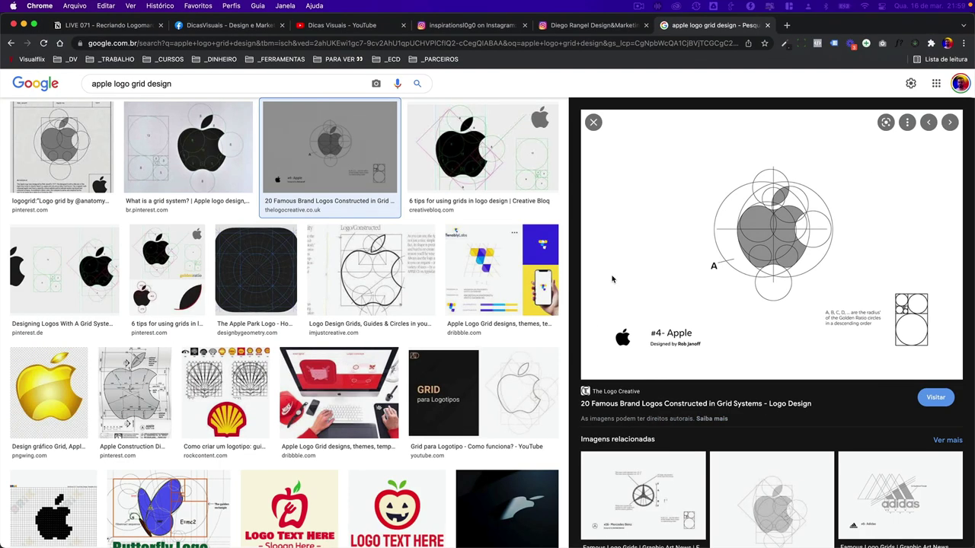
Preview the 'Grid para Logotipo' YouTube result and the nudge logo grid image
click(476, 390)
scroll(457, 387, down, 3)
scroll(457, 386, down, 3)
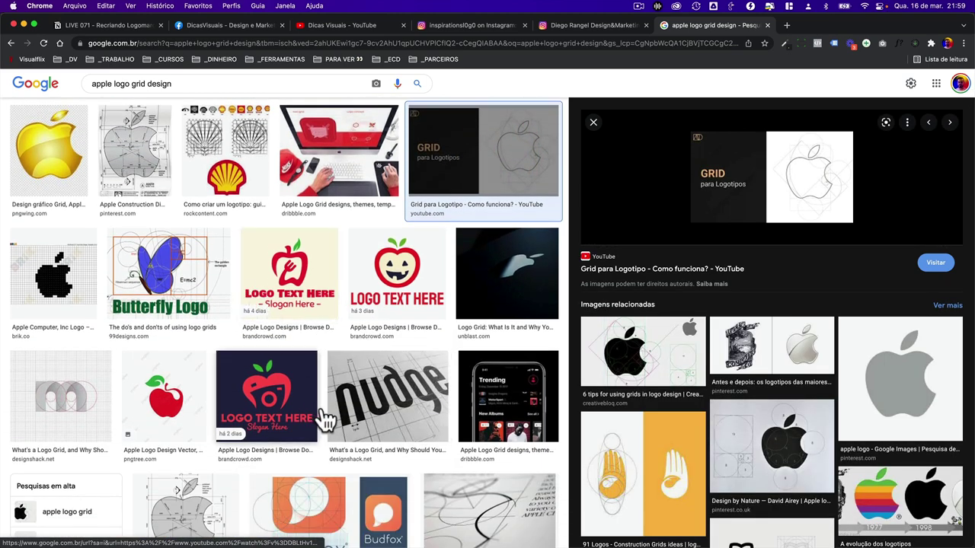
click(373, 410)
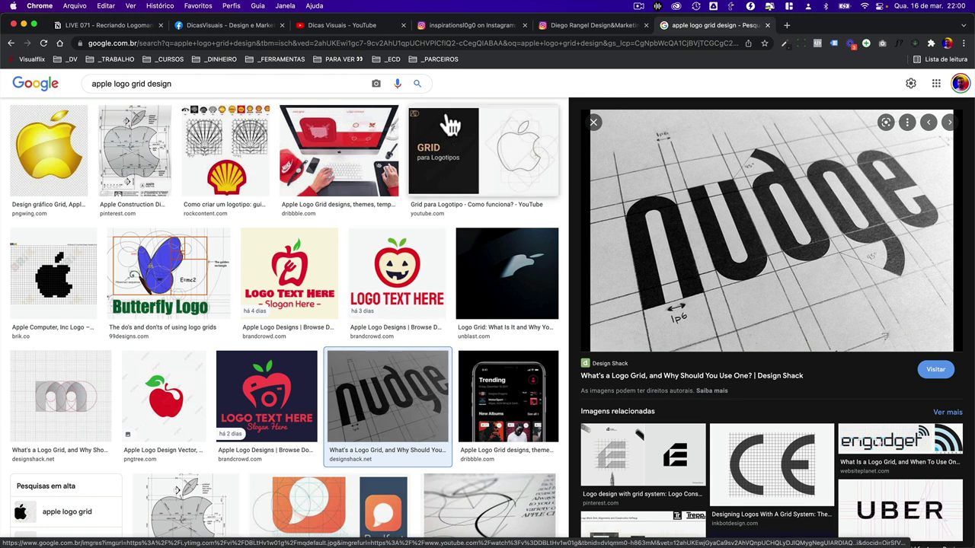
Scroll further down the results and open the Dribbble 'Atg Logo' designs preview
scroll(424, 278, down, 4)
scroll(426, 274, down, 2)
scroll(425, 277, down, 1)
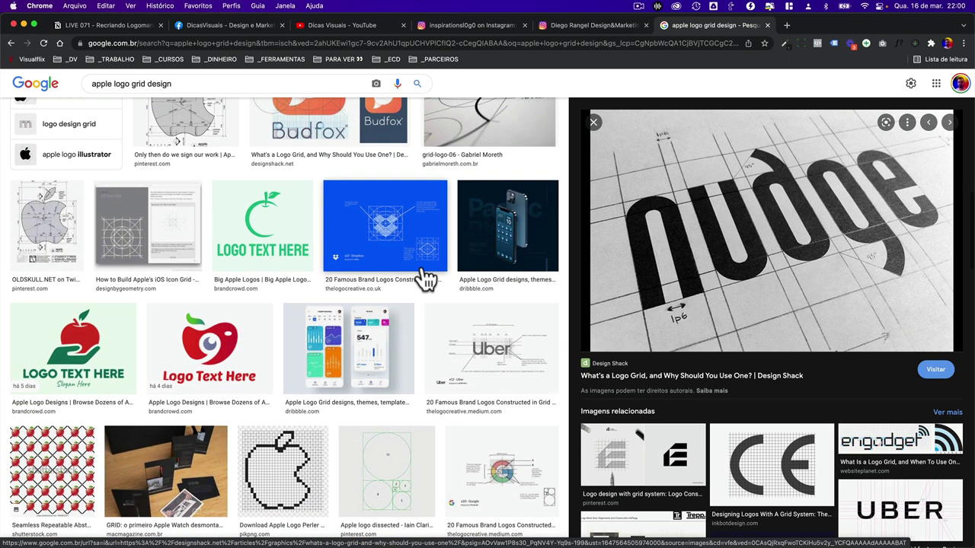
scroll(425, 279, down, 1)
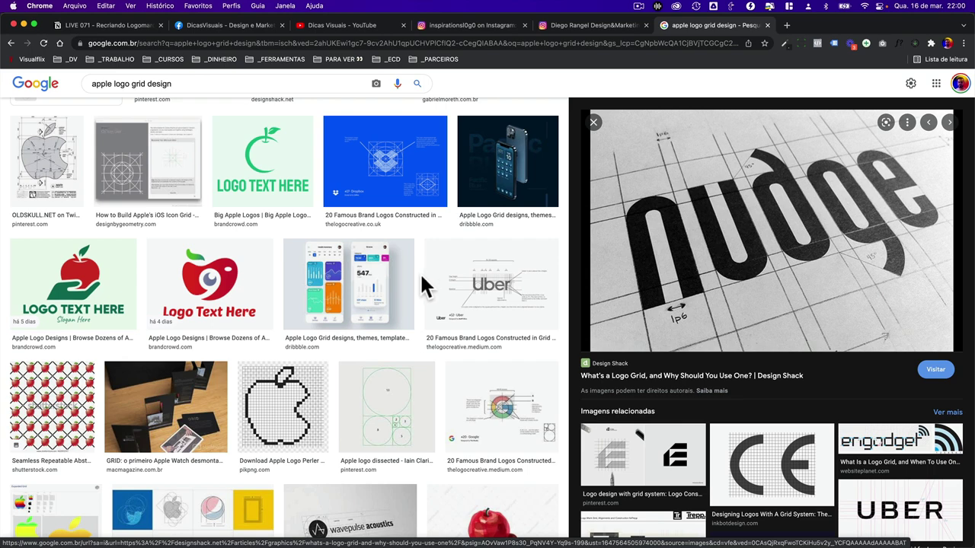
scroll(370, 294, down, 5)
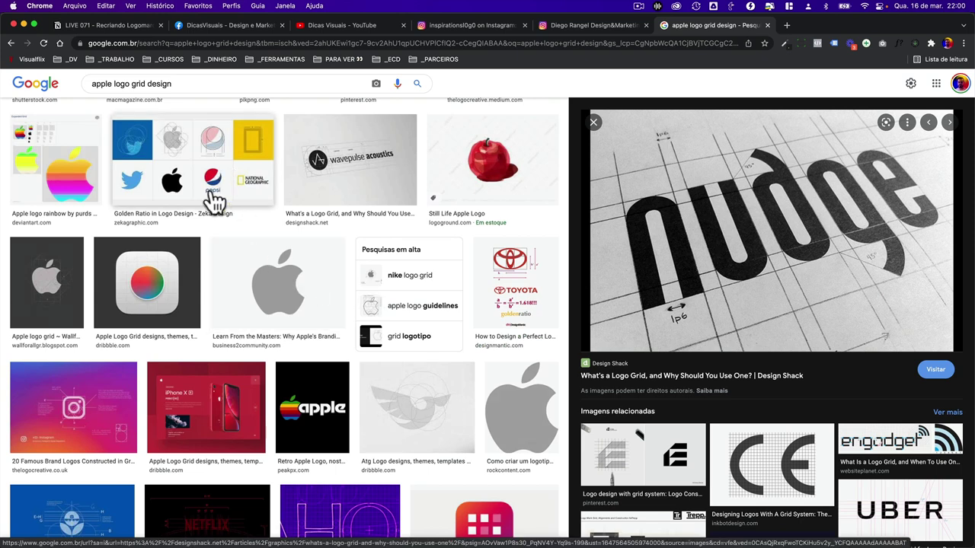
scroll(325, 396, down, 2)
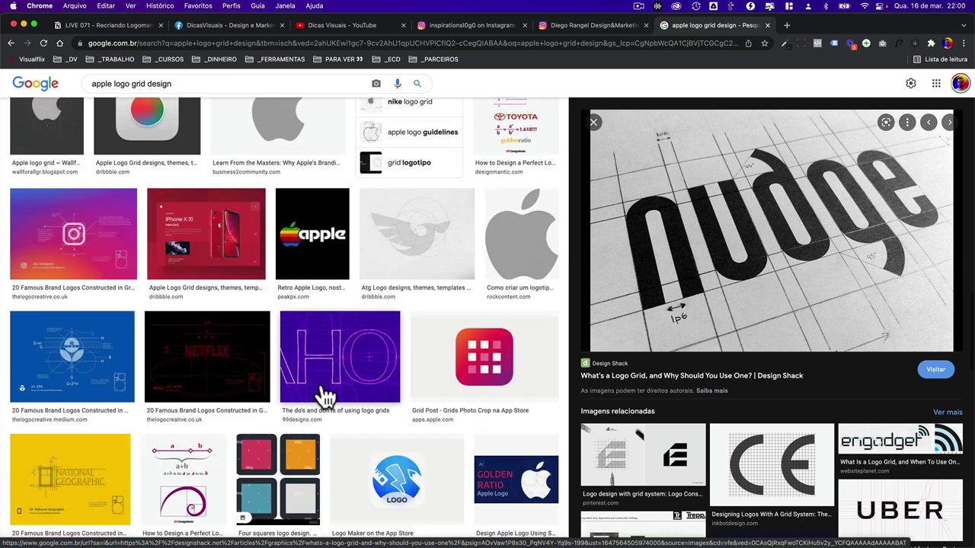
click(409, 259)
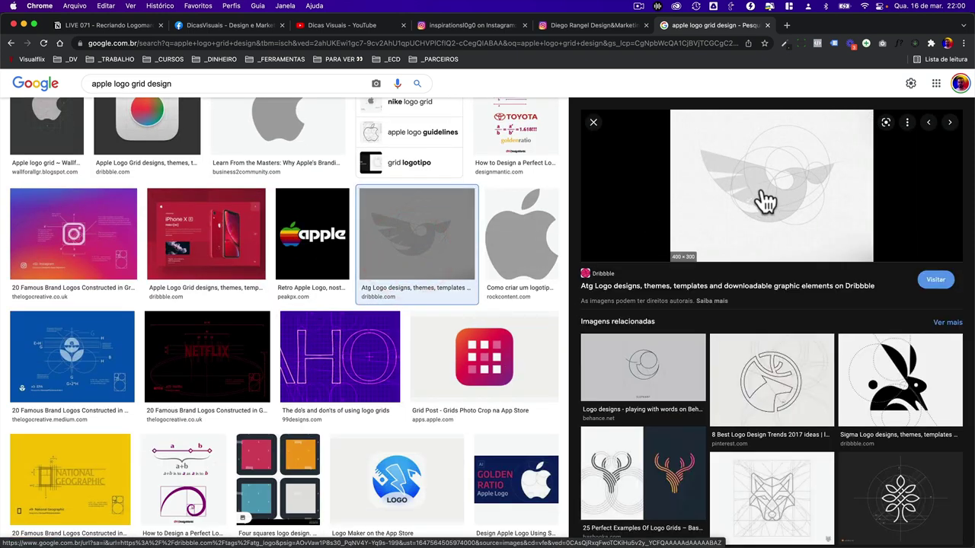
scroll(781, 200, up, 5)
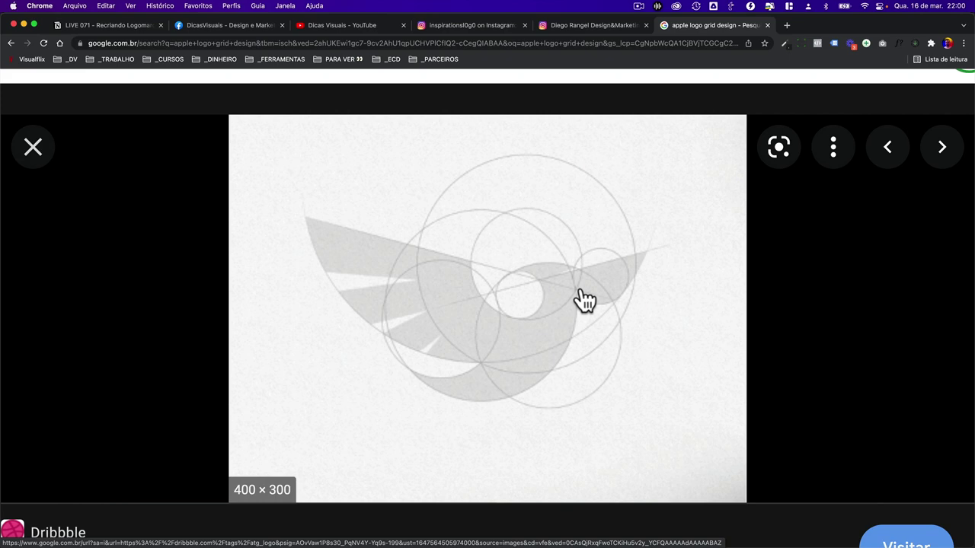
scroll(584, 300, down, 5)
scroll(523, 359, down, 2)
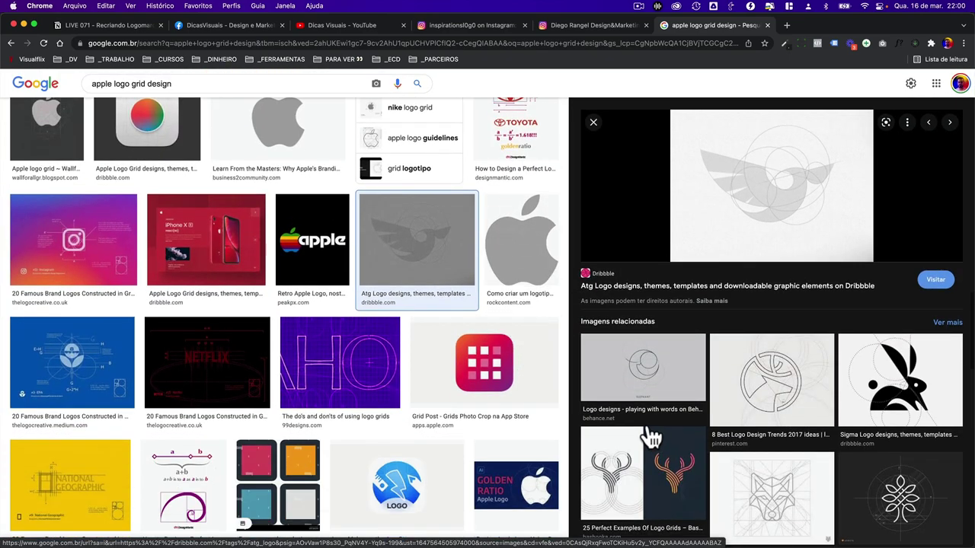
scroll(626, 445, down, 3)
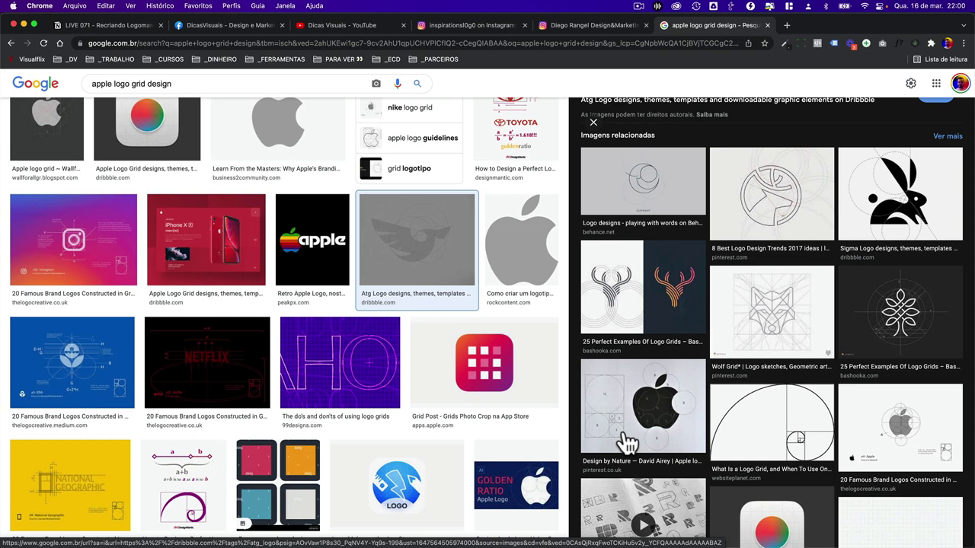
Back in Figma, hide the merged apple and show the reference image at 100% opacity
key(ctrl+Right)
click(451, 419)
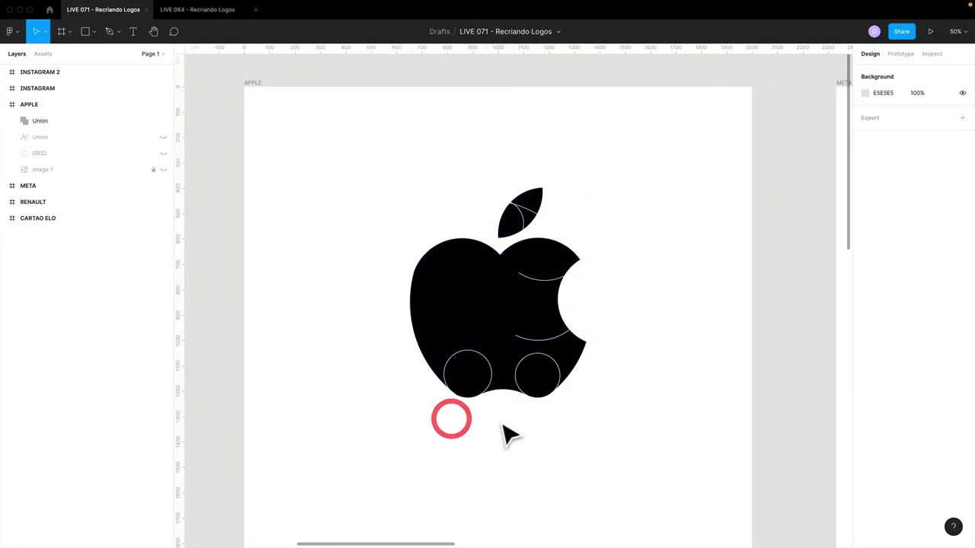
click(162, 120)
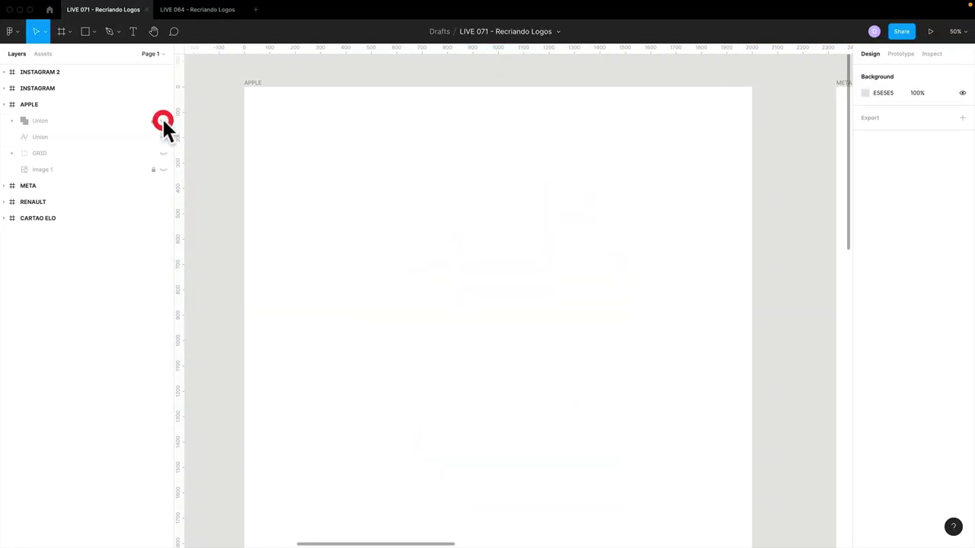
click(163, 169)
click(162, 169)
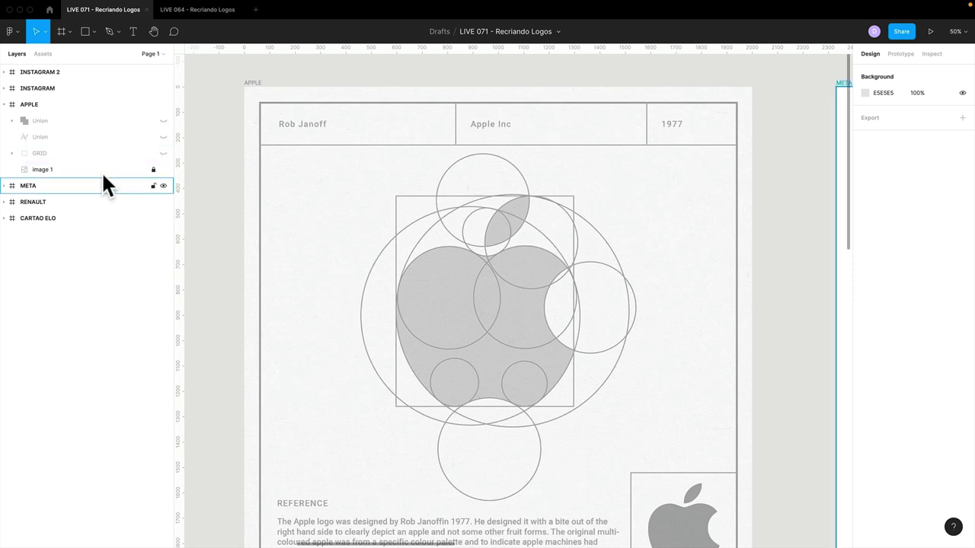
click(100, 169)
text(100)
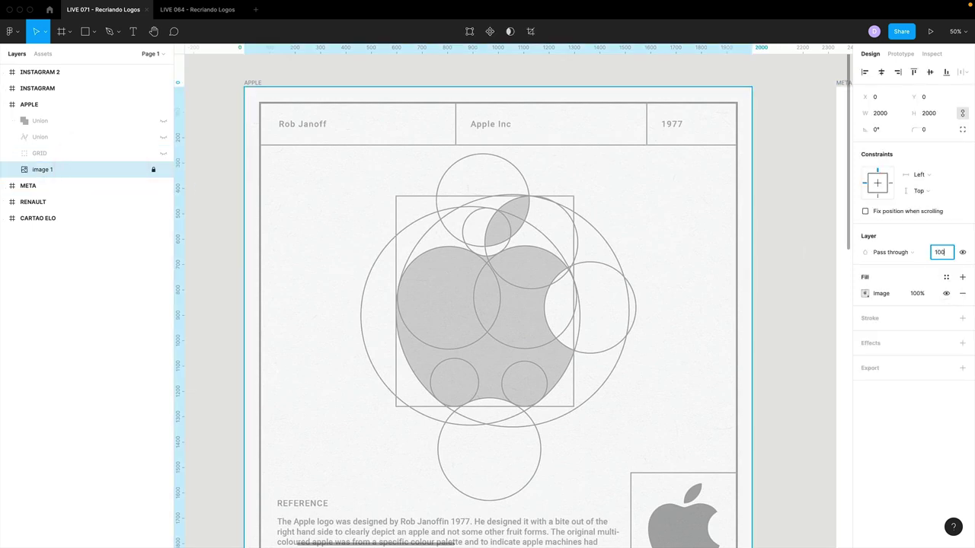
key(Return)
click(803, 282)
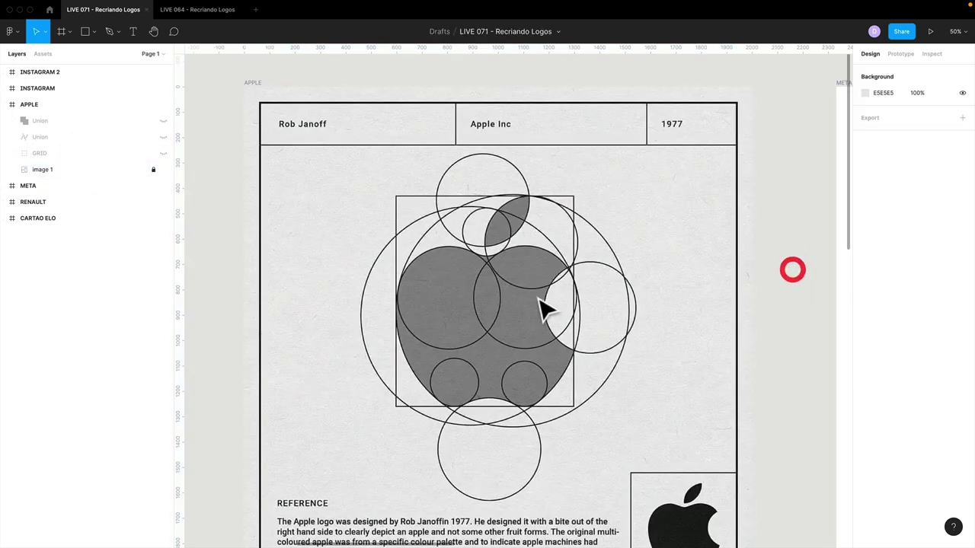
Trace a curved Pen path, Vector 5, along the apple's top
key(p)
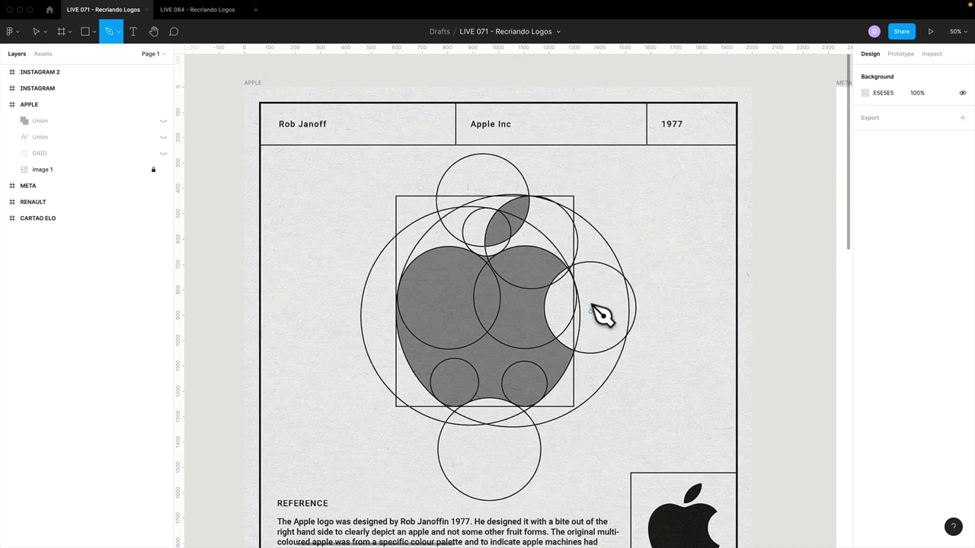
click(570, 268)
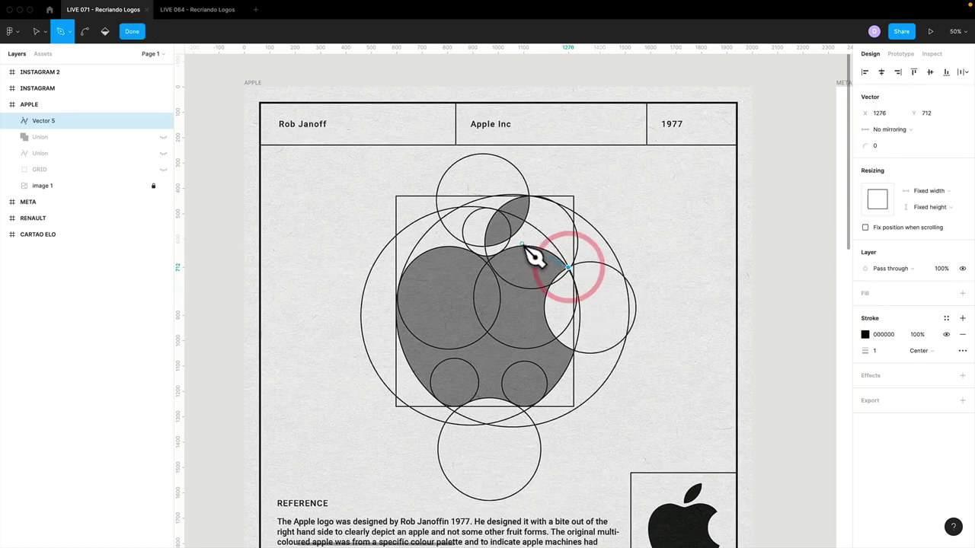
drag(509, 248, 488, 254)
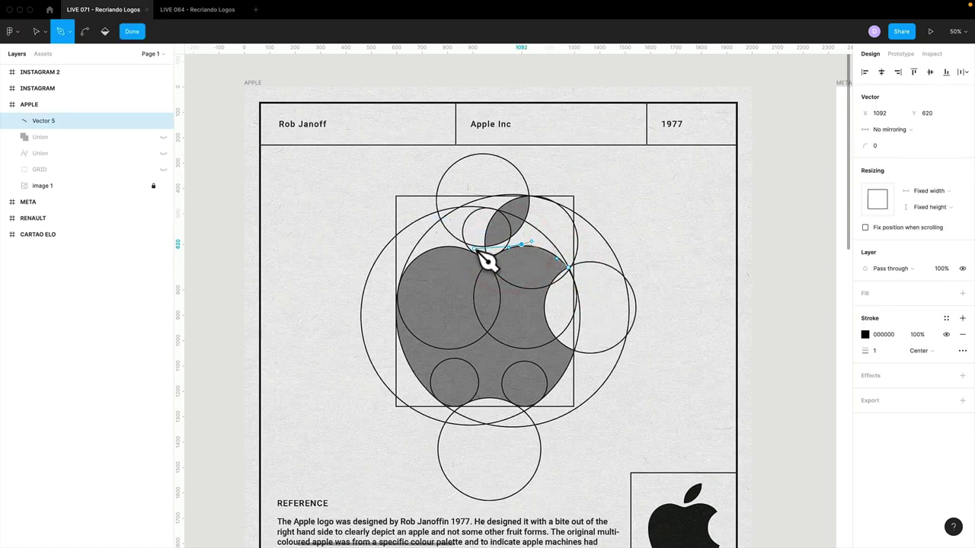
key(Escape)
key(Escape)
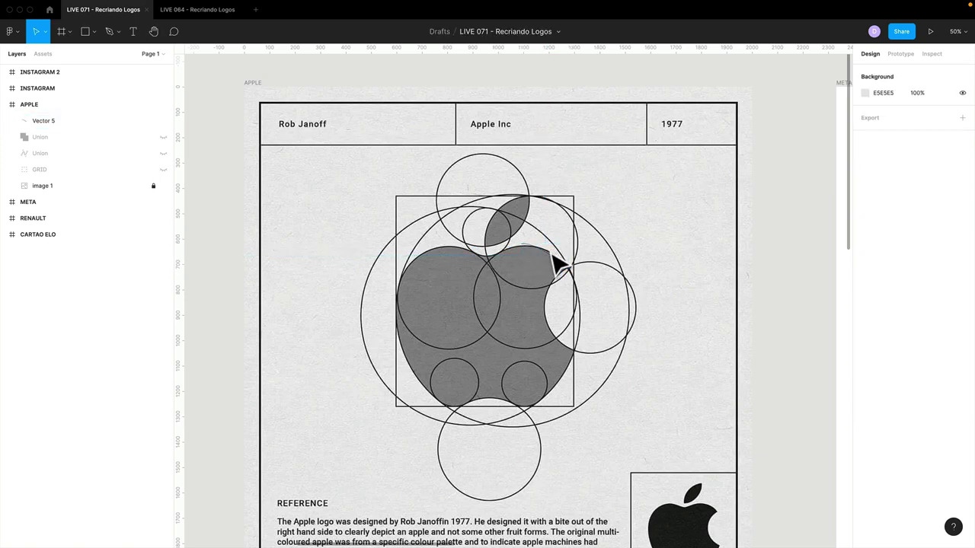
Delete the traced path Vector 5 and clear the selection
click(548, 250)
key(Delete)
click(715, 255)
click(773, 241)
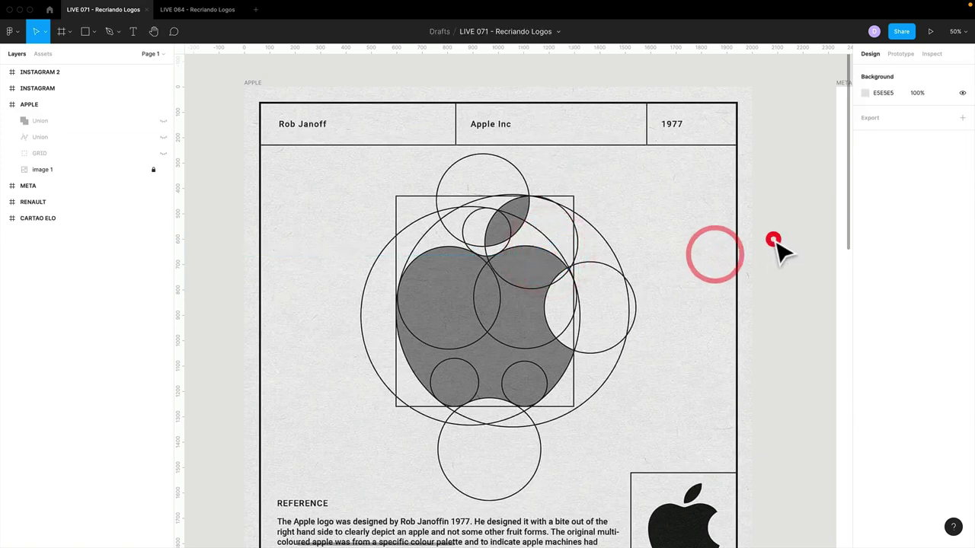
Pan to the Instagram frame and inspect its Camera curva ring and Meio circle
scroll(579, 301, left, 10)
scroll(581, 298, left, 5)
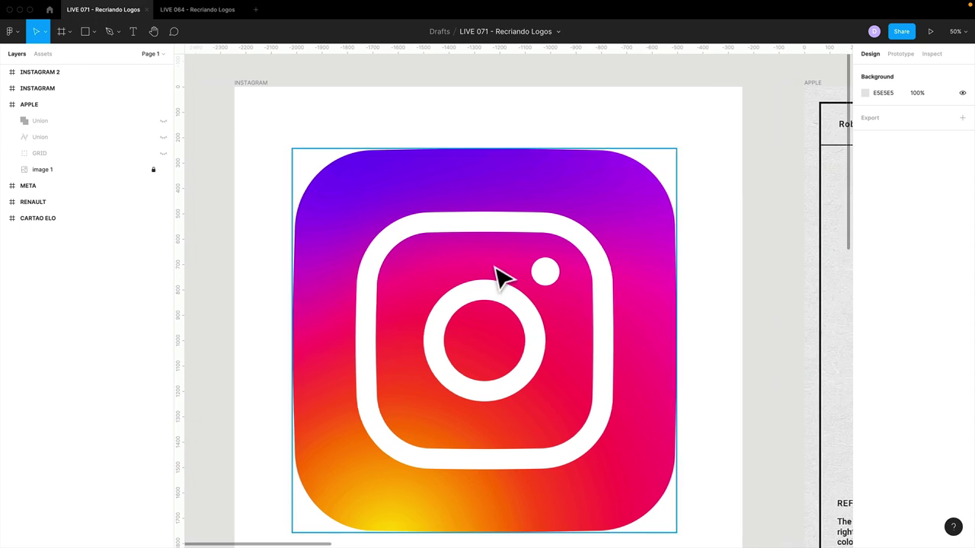
scroll(495, 270, down, 3)
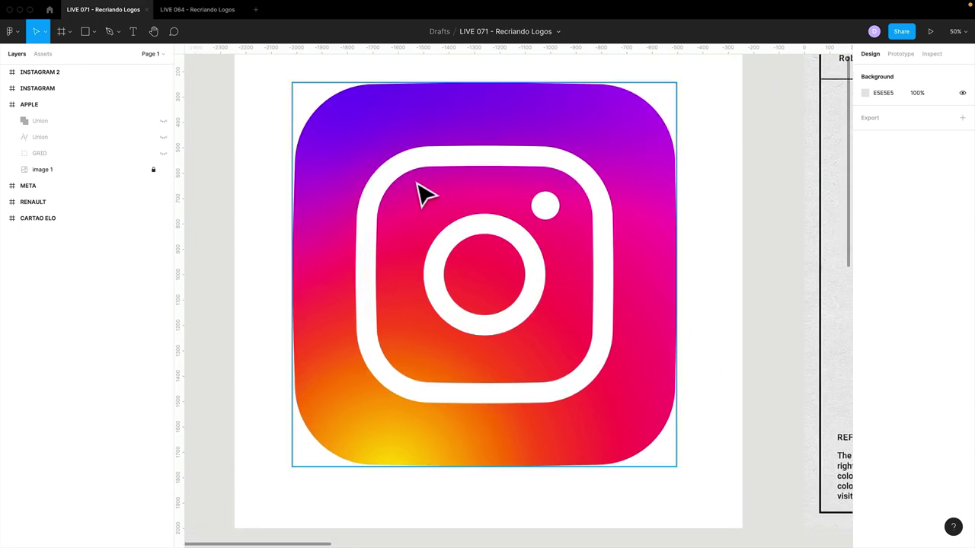
click(398, 163)
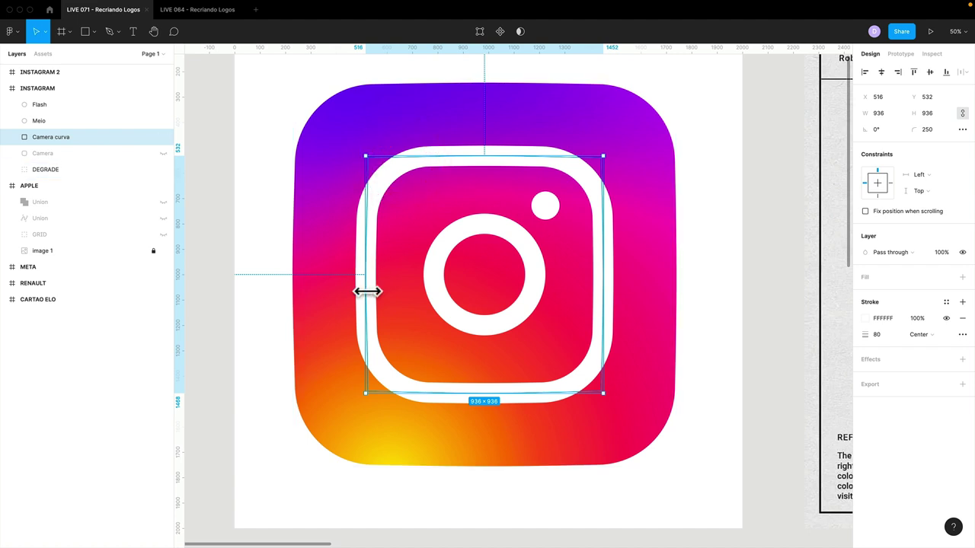
mouse_move(84, 137)
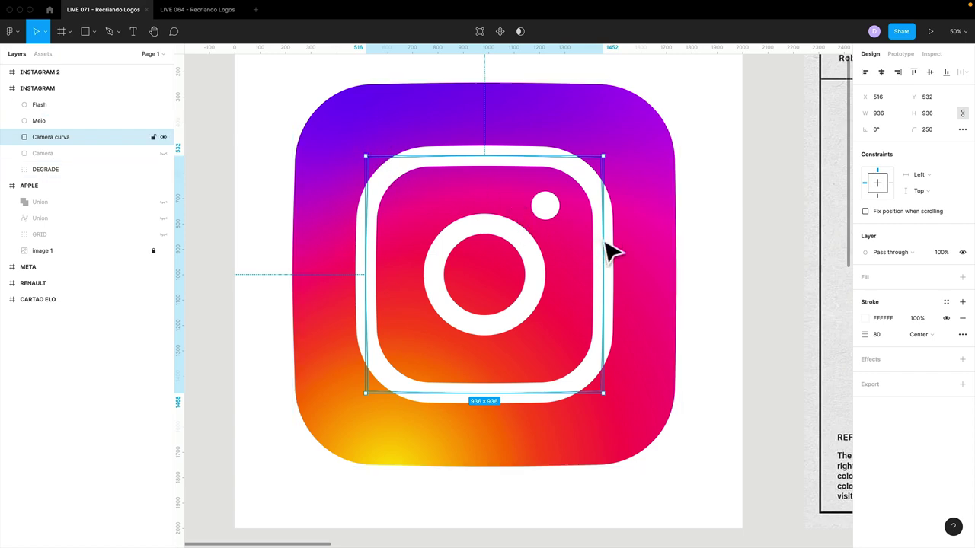
click(438, 276)
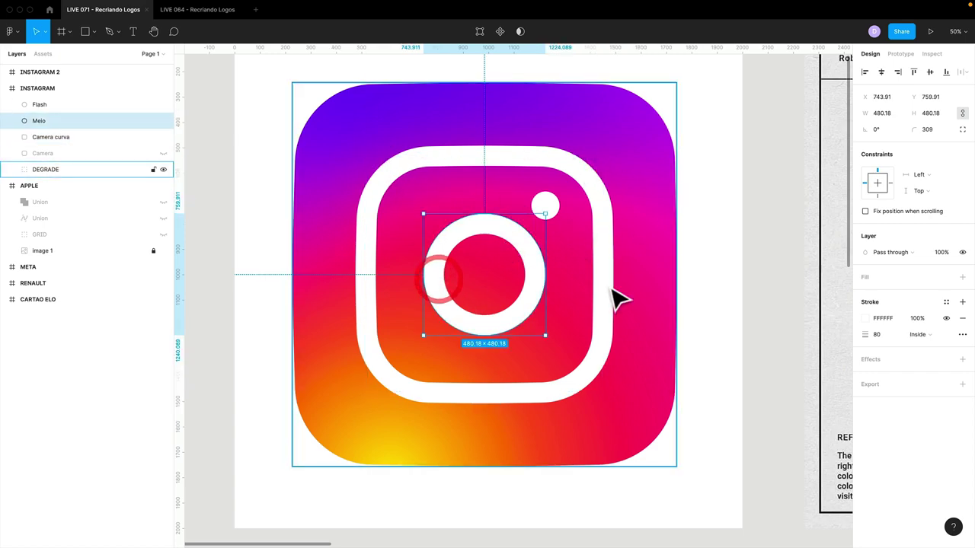
click(260, 176)
Collapse the APPLE and INSTAGRAM frames in Layers and pan right toward the META frame
scroll(503, 200, right, 10)
scroll(503, 199, right, 3)
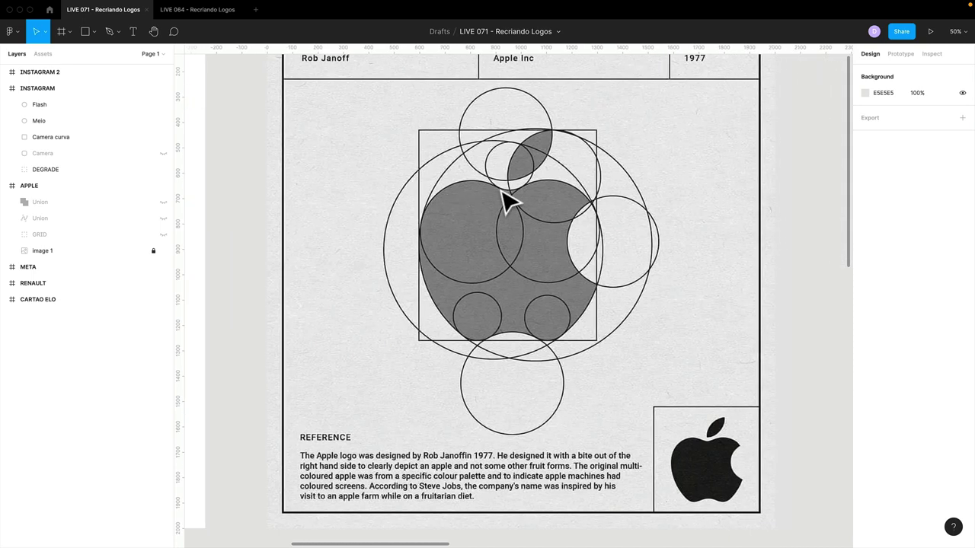
scroll(502, 200, right, 1)
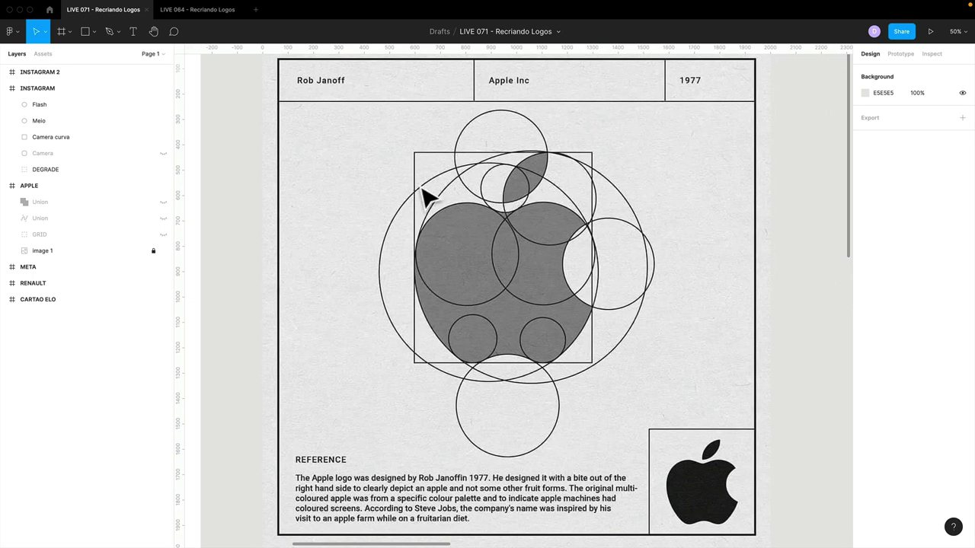
click(17, 186)
click(5, 186)
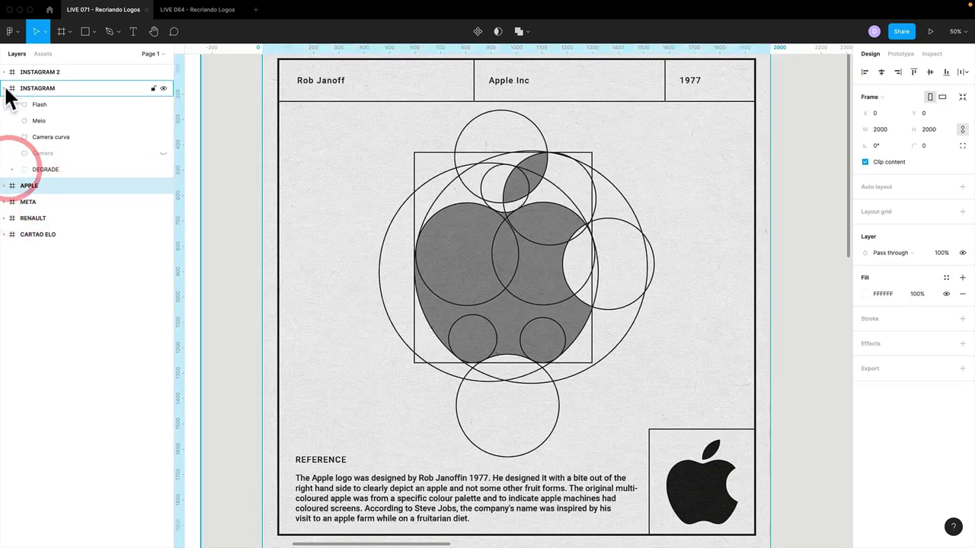
click(5, 89)
scroll(446, 191, right, 10)
scroll(447, 191, right, 5)
Deselect the APPLE frame and zoom out to see more of the frames
scroll(457, 179, right, 1)
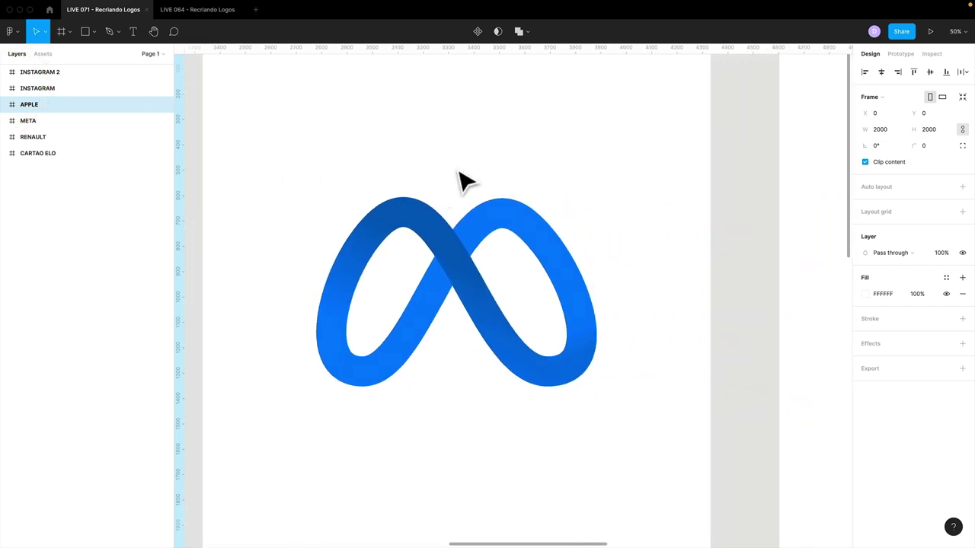
click(464, 171)
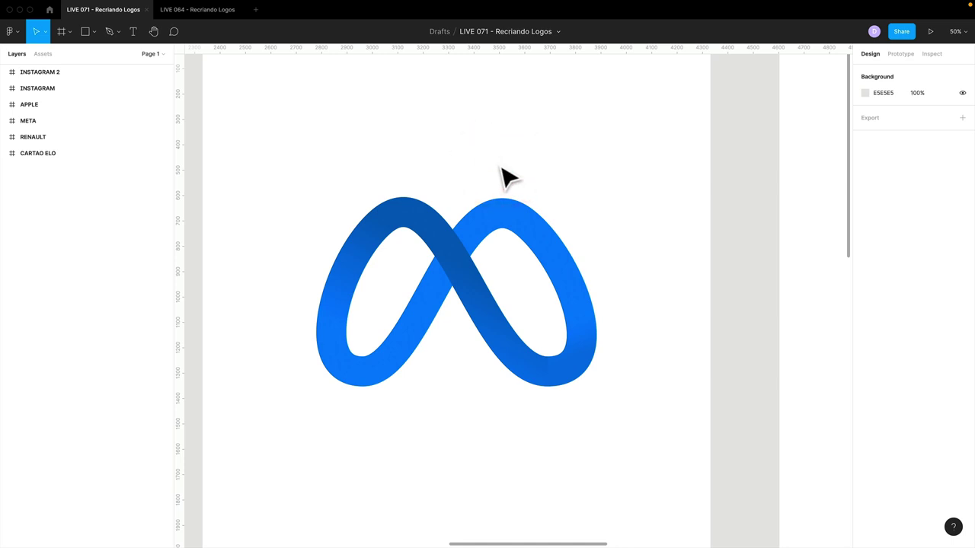
key(minus)
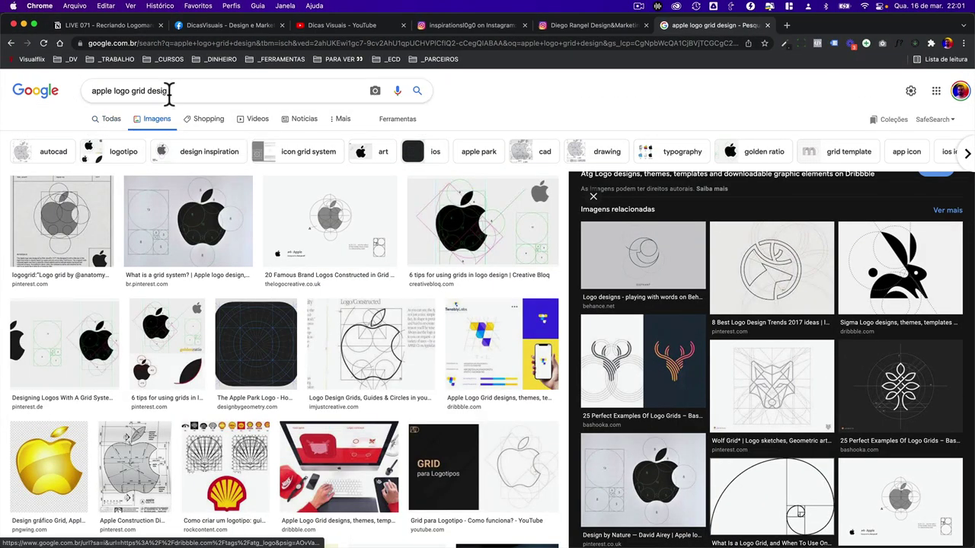
Search Google Images for 'logo meta' and preview the timeline and m-sense comparison images
triple_click(169, 92)
text(logo meta)
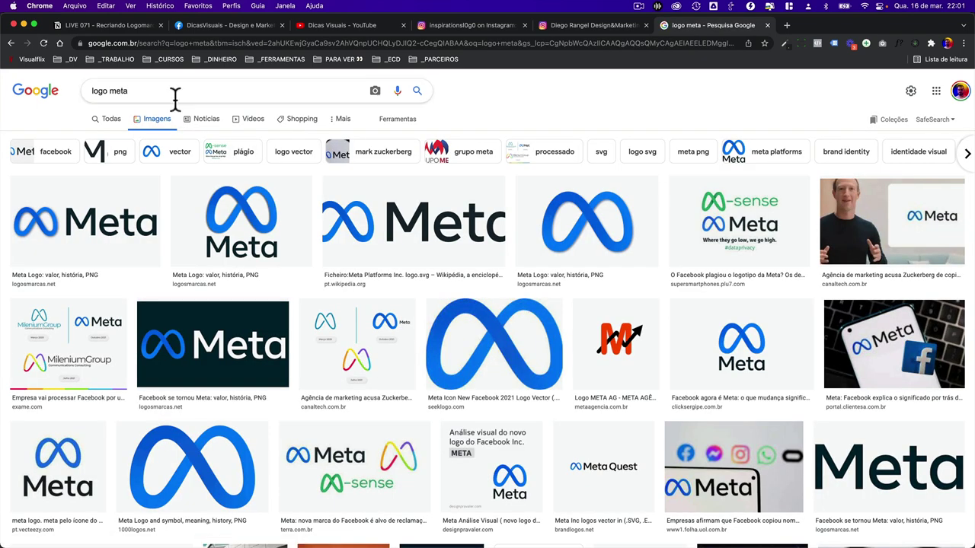
click(383, 344)
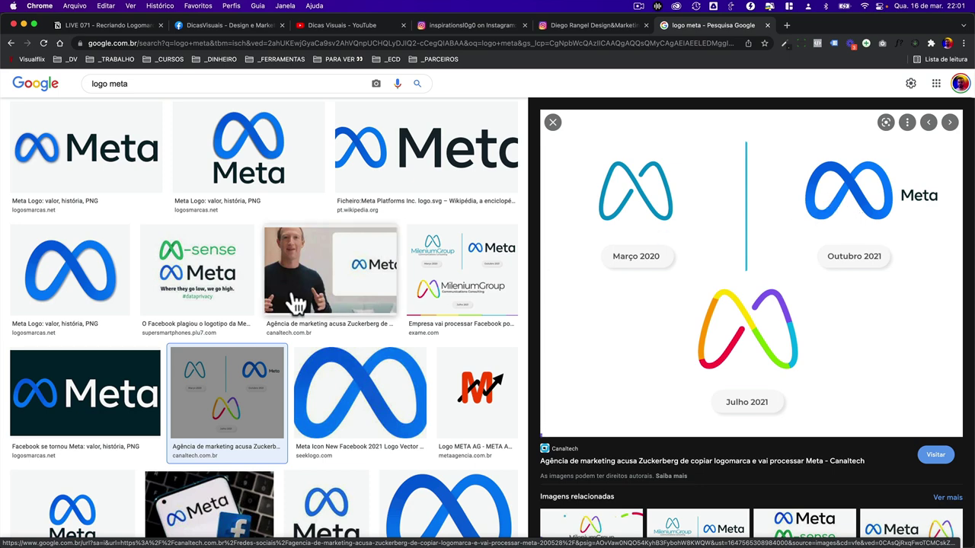
click(227, 288)
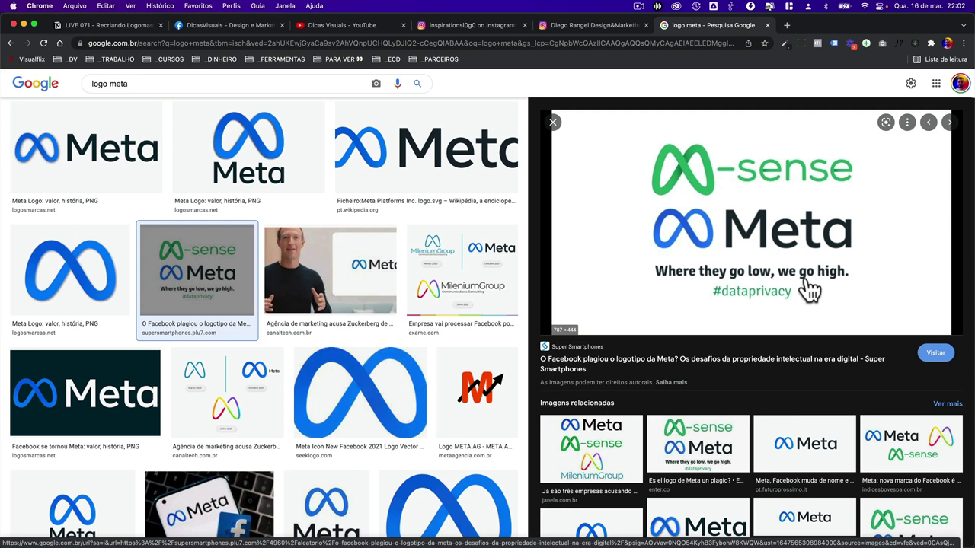
scroll(683, 171, up, 5)
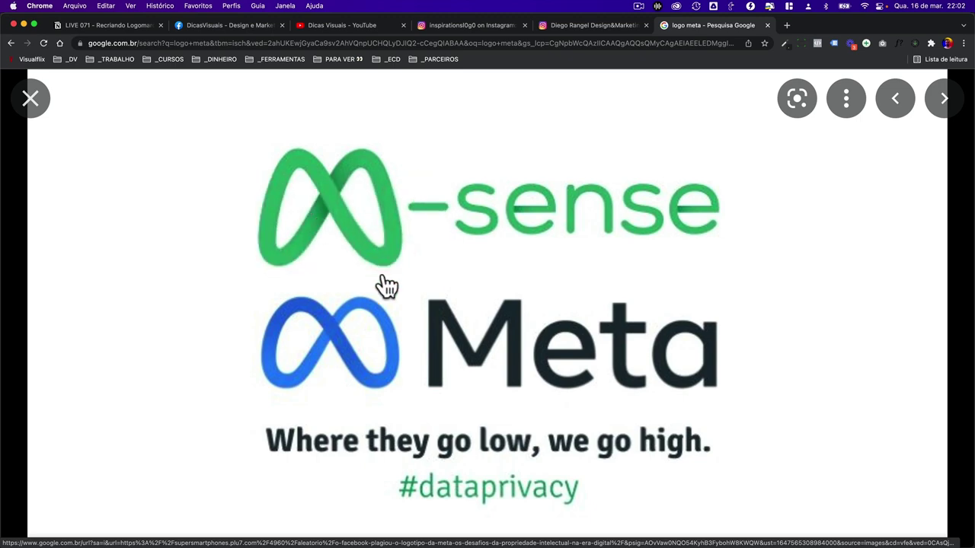
key(Escape)
Preview the 'Facebook agora é Meta' logo and a related blue infinity logo
scroll(261, 358, down, 3)
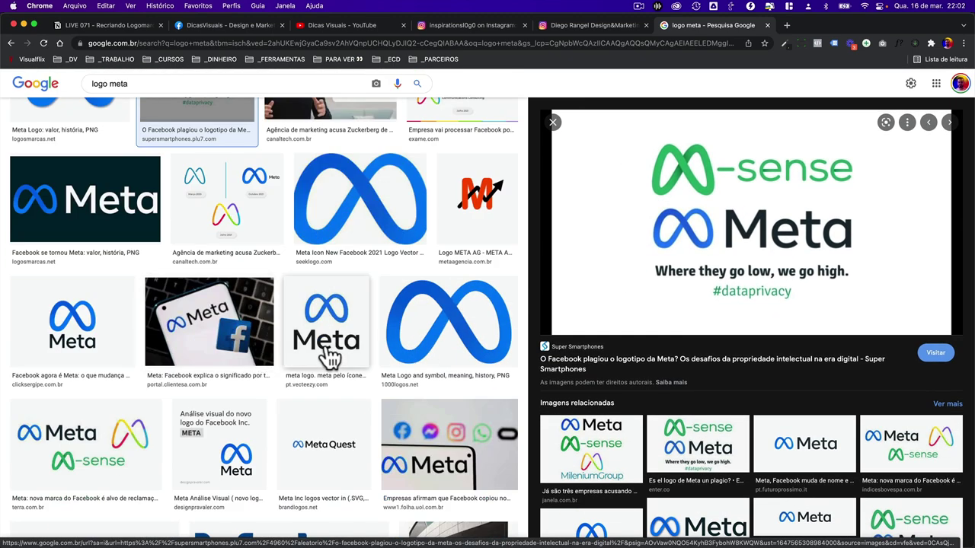
click(69, 323)
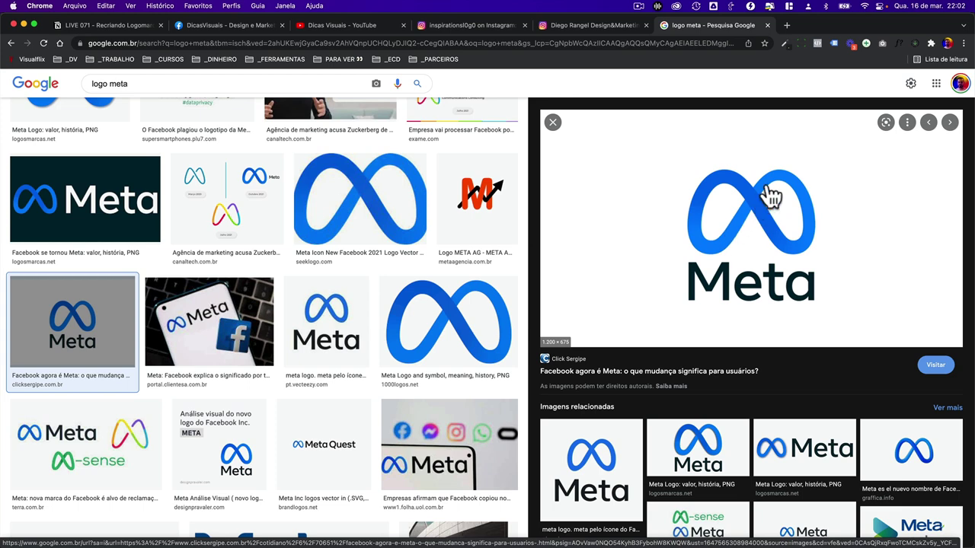
click(927, 459)
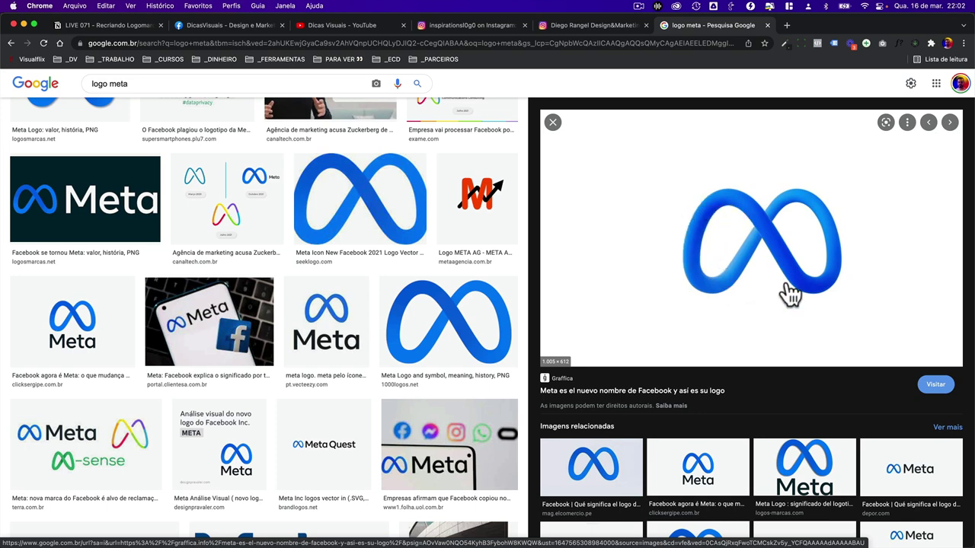
scroll(743, 311, down, 4)
scroll(742, 311, up, 4)
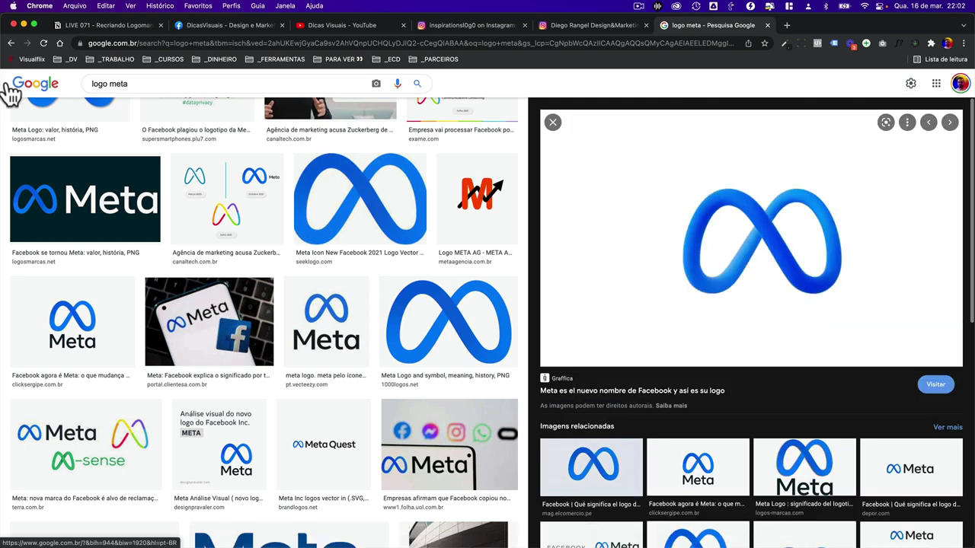
Search Google Images for 'logo meta gif'
click(151, 82)
text(gif)
key(Return)
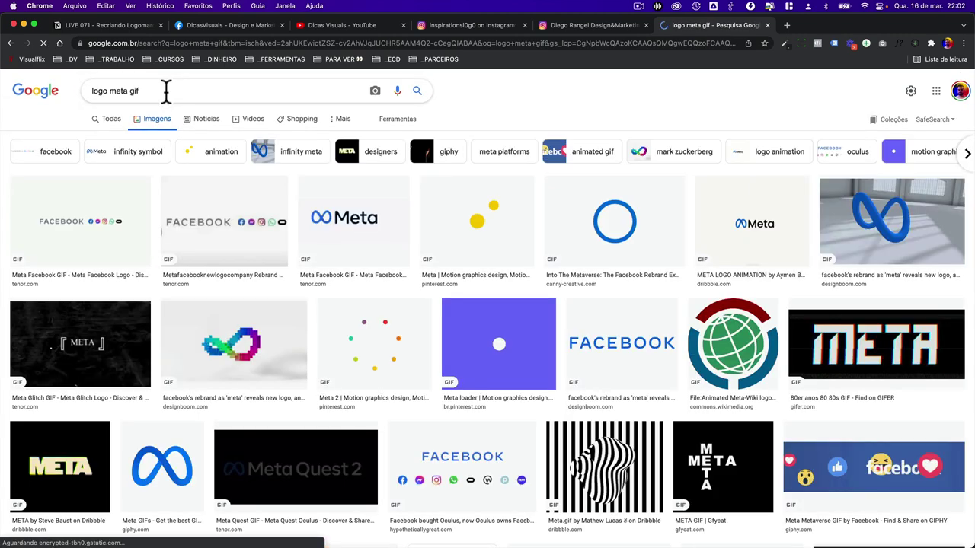
Preview the first Meta logo GIF, the blue 3D infinity GIF and the tutorial video
click(355, 230)
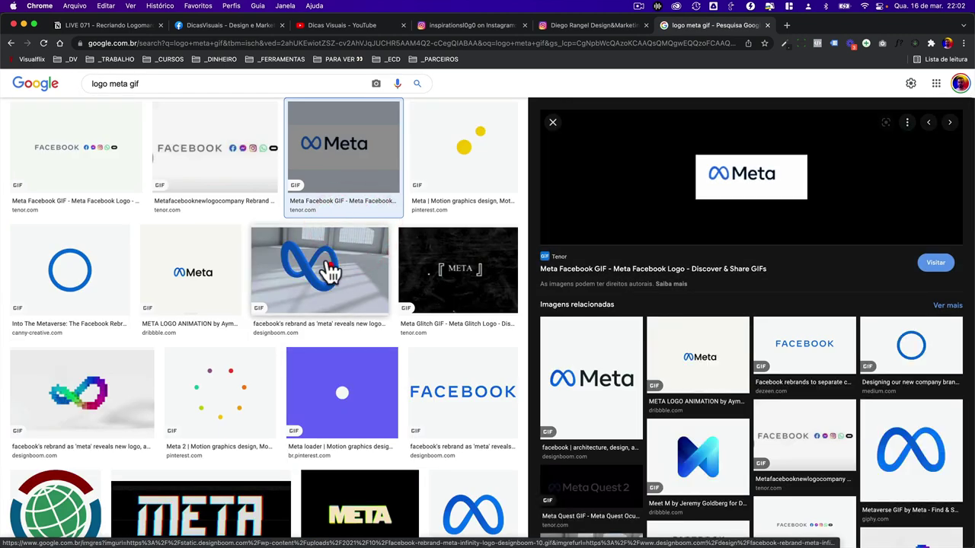
click(327, 272)
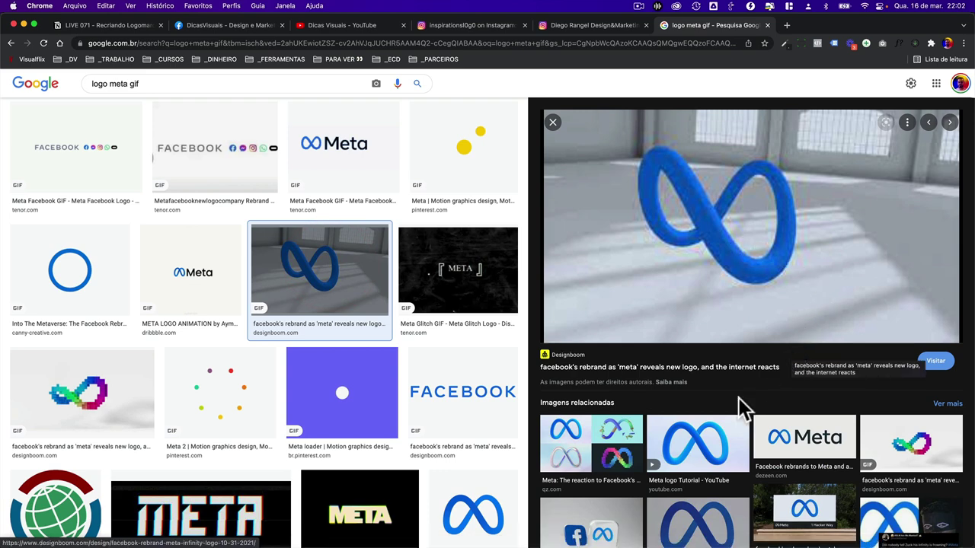
click(707, 431)
scroll(720, 423, down, 3)
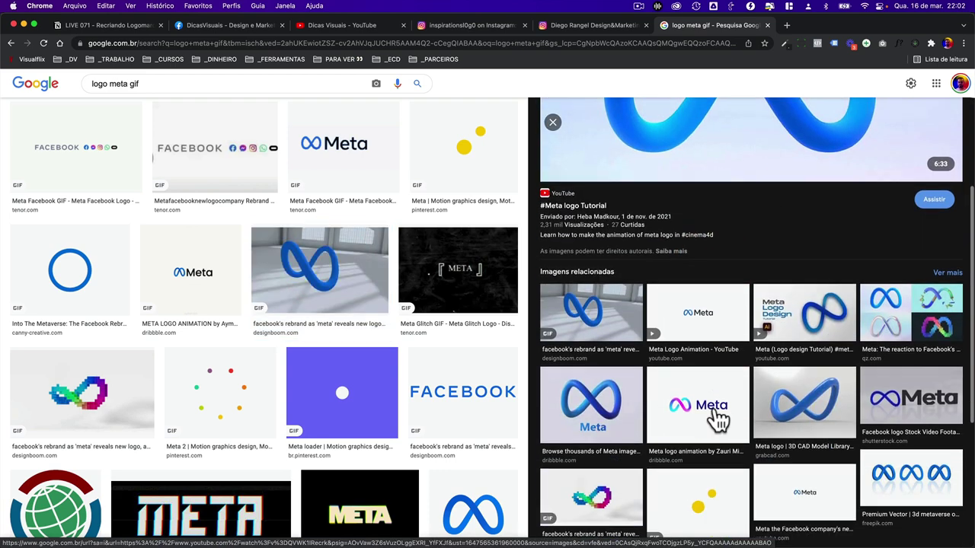
click(604, 323)
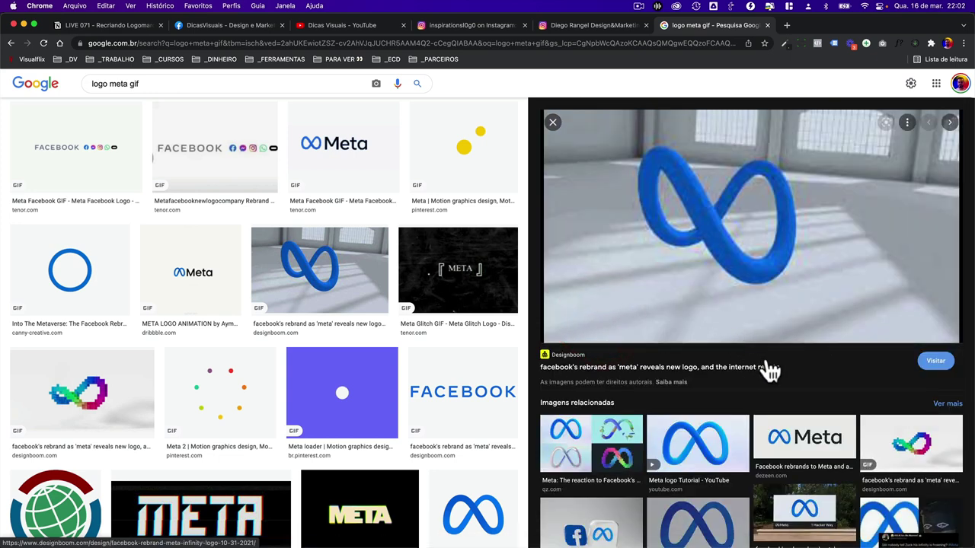
scroll(769, 370, down, 2)
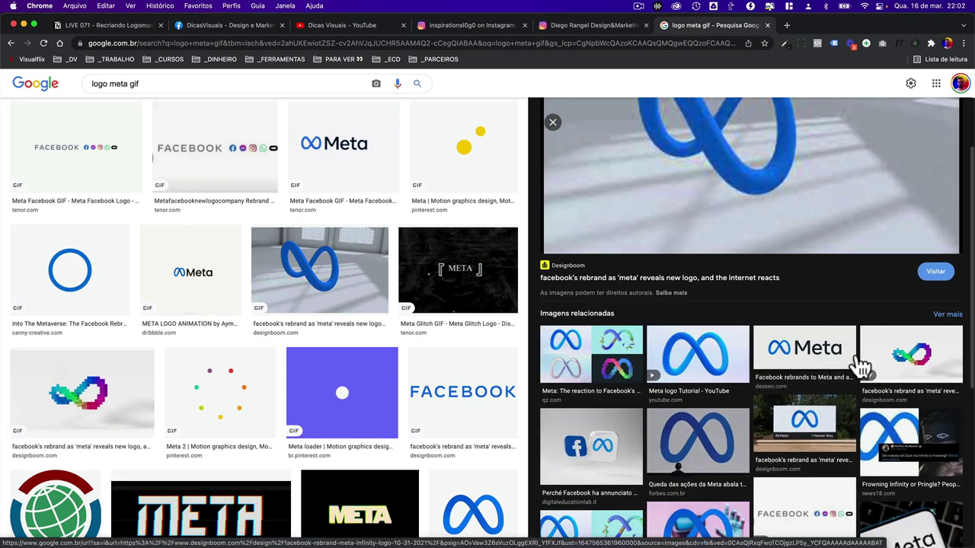
Preview the pixel infinity, blue ring Metaverse, Meta Facebook and wordmark images
click(893, 360)
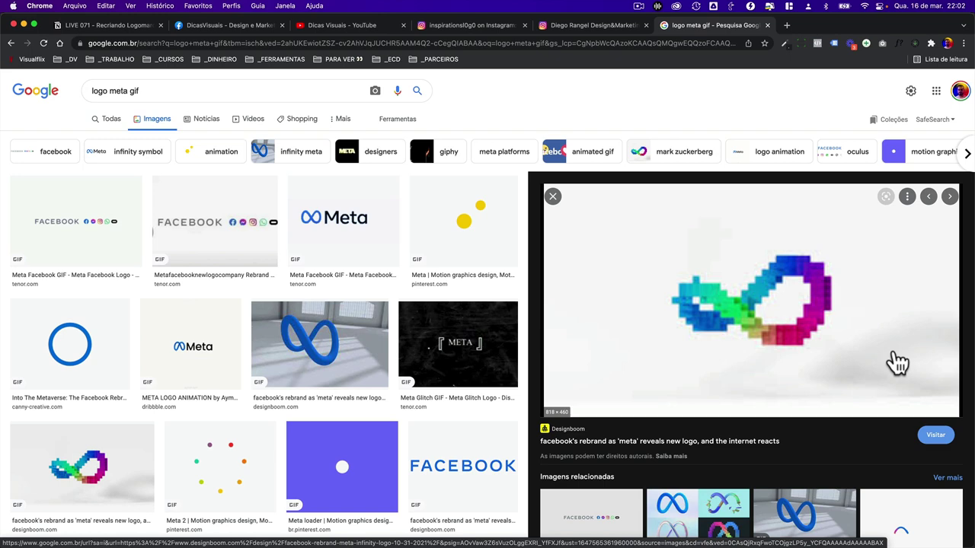
click(83, 373)
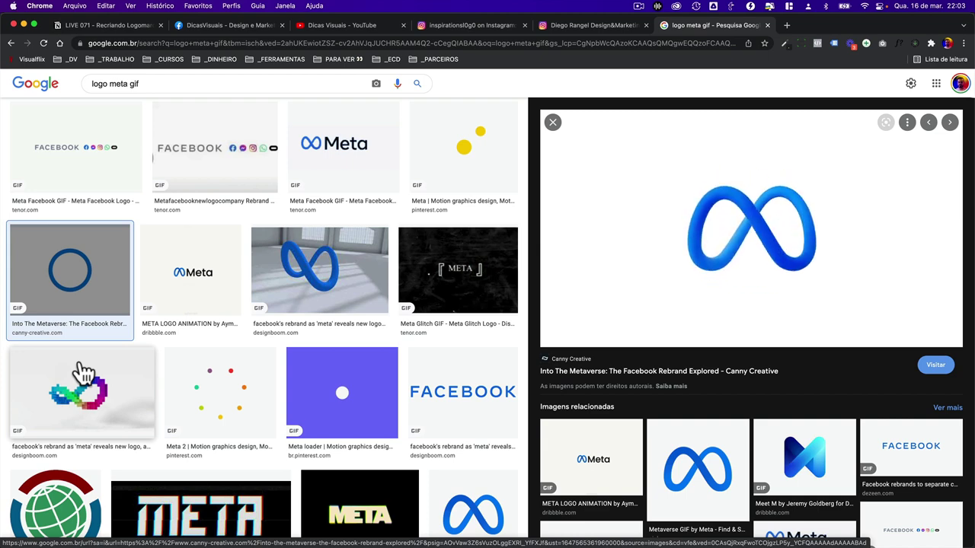
click(312, 298)
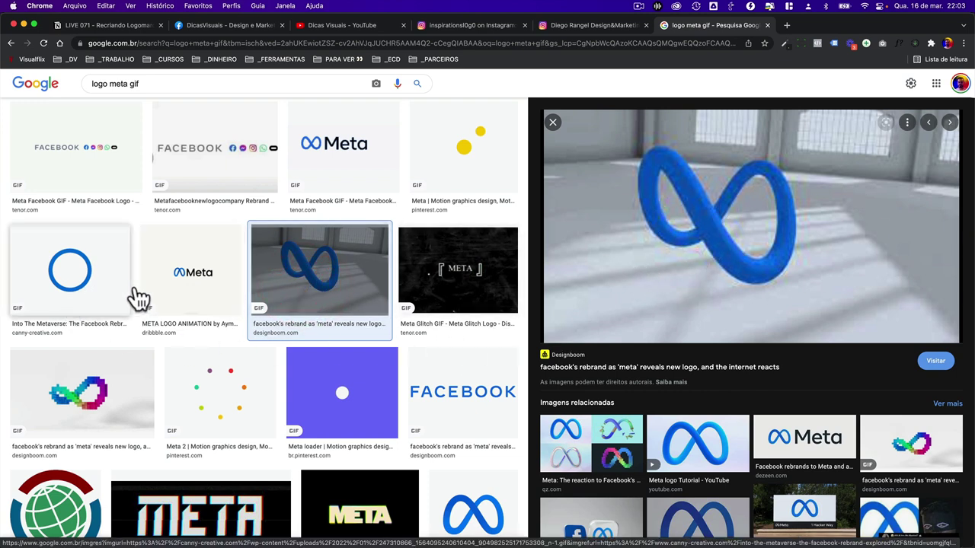
click(347, 153)
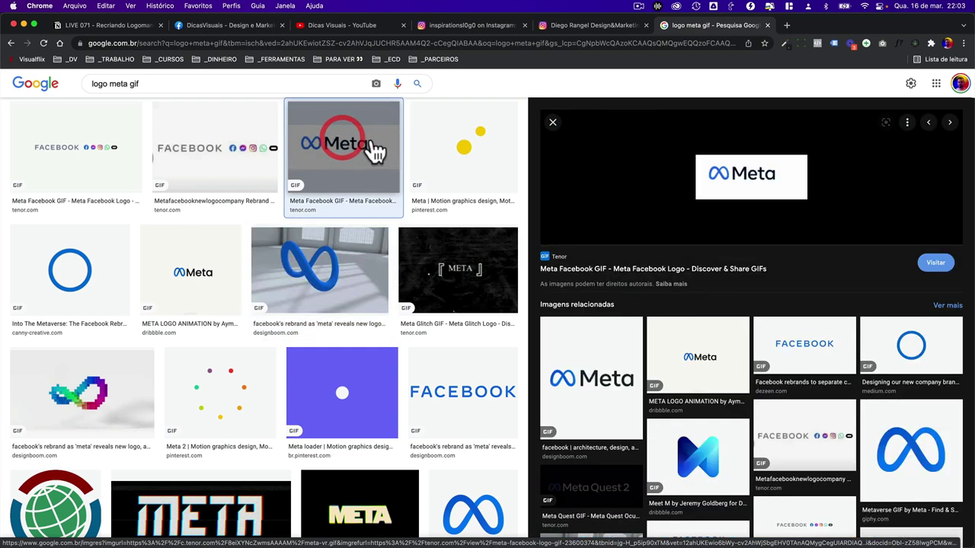
click(571, 425)
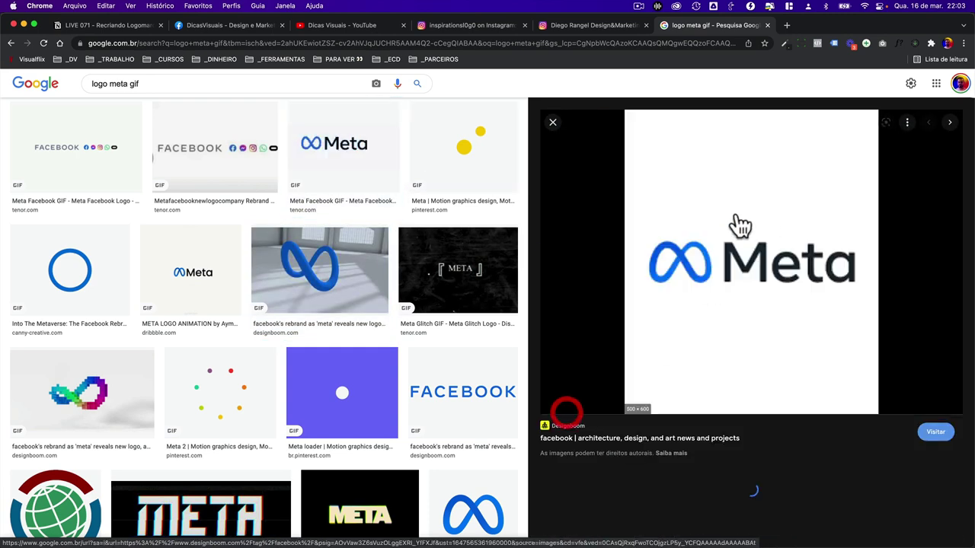
click(311, 276)
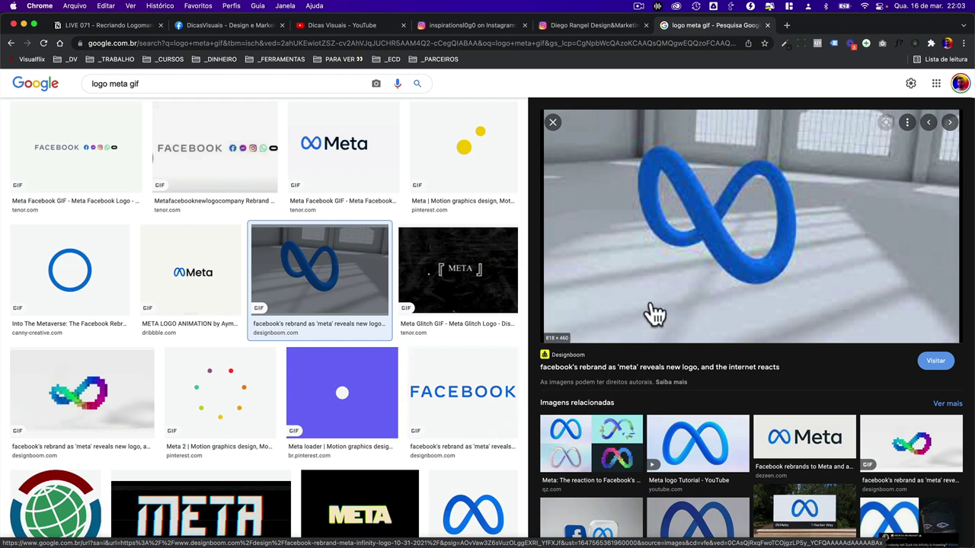
Preview the FACEBOOK app icons, blue ring, mathematical logo and Giphy Meta infinity GIFs
scroll(239, 323, up, 1)
scroll(185, 348, down, 2)
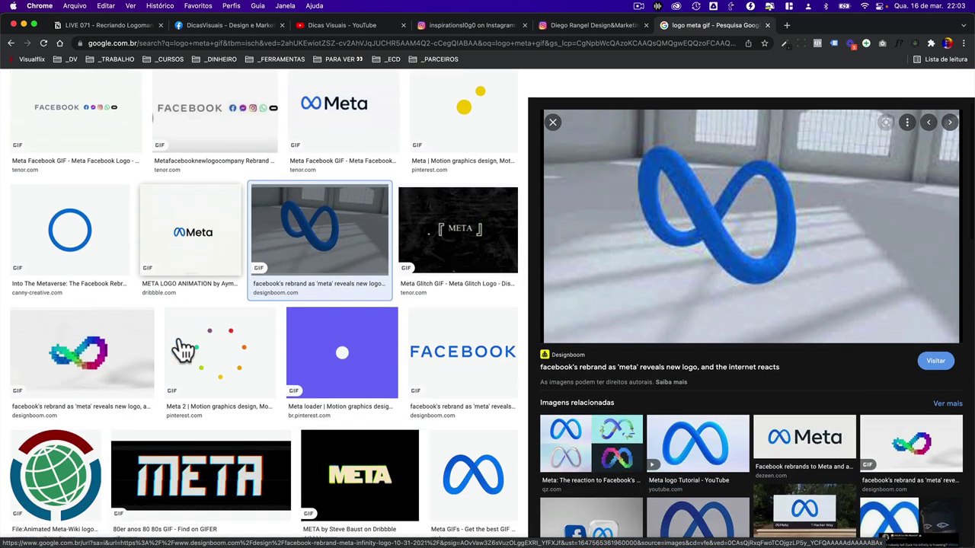
scroll(183, 349, down, 3)
scroll(183, 349, down, 3)
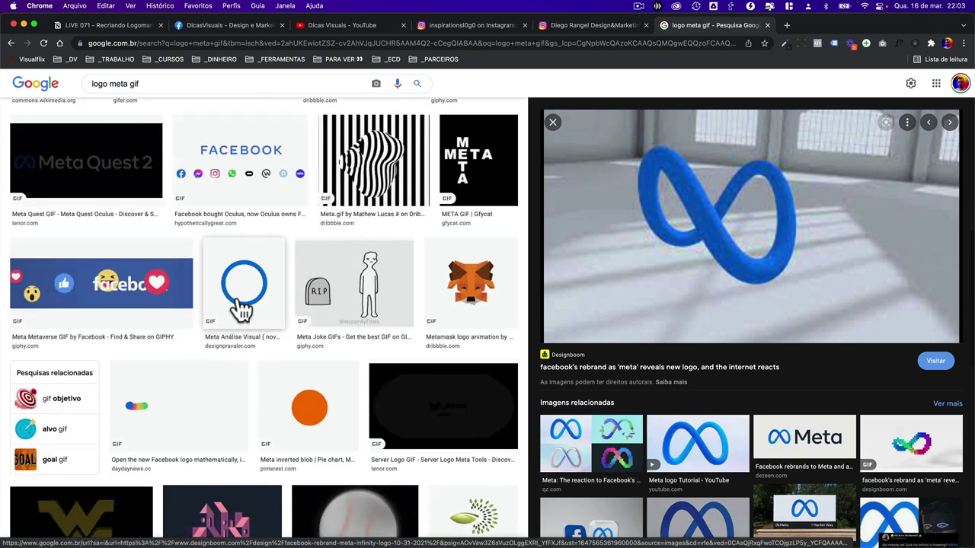
click(231, 186)
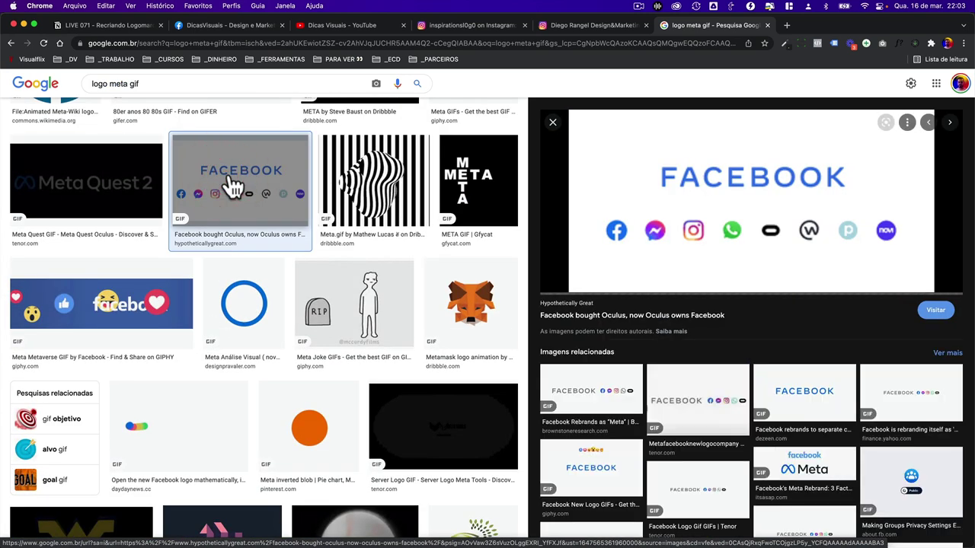
click(250, 298)
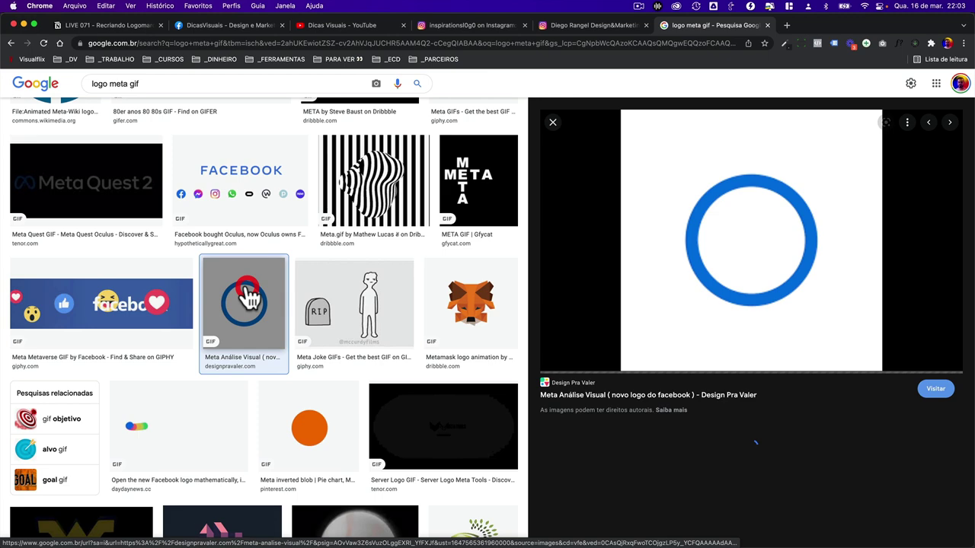
click(213, 415)
scroll(212, 415, up, 4)
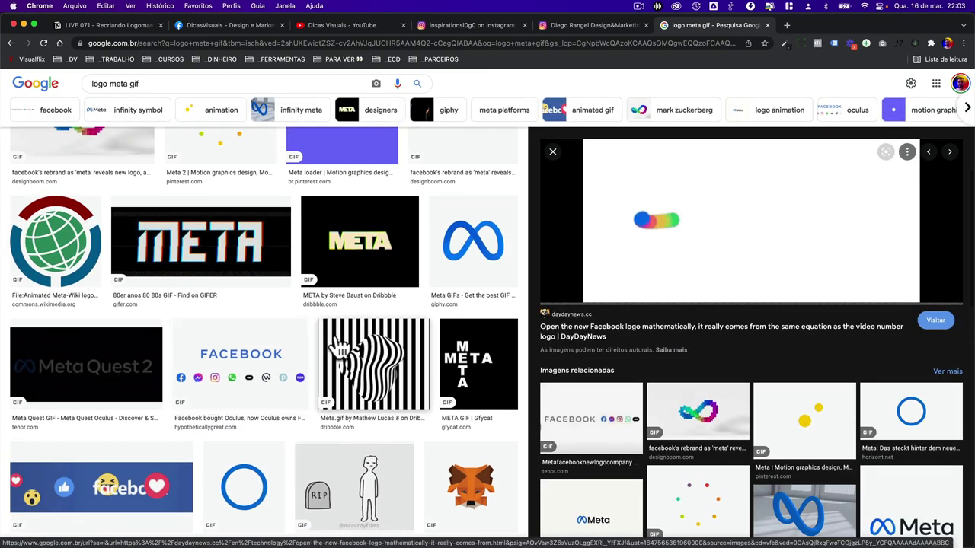
click(515, 313)
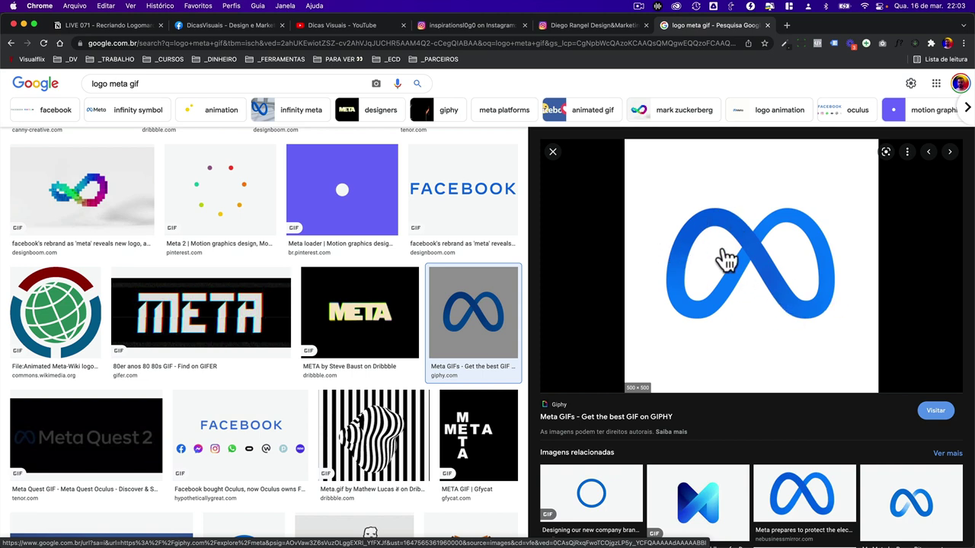
Review the 3D infinity GIF, Meta logo Tutorial and META LOGO ANIMATION, then return to Figma
scroll(330, 255, up, 3)
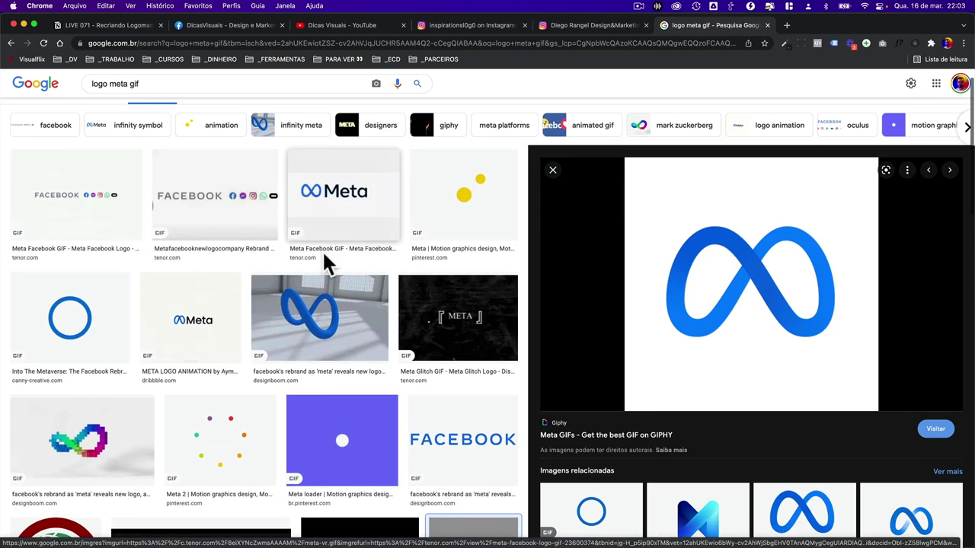
click(317, 316)
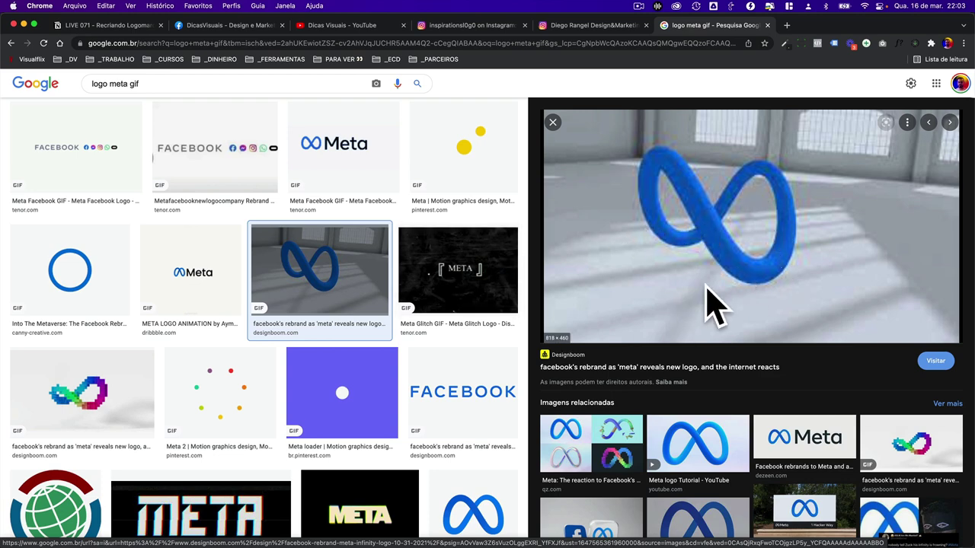
click(687, 446)
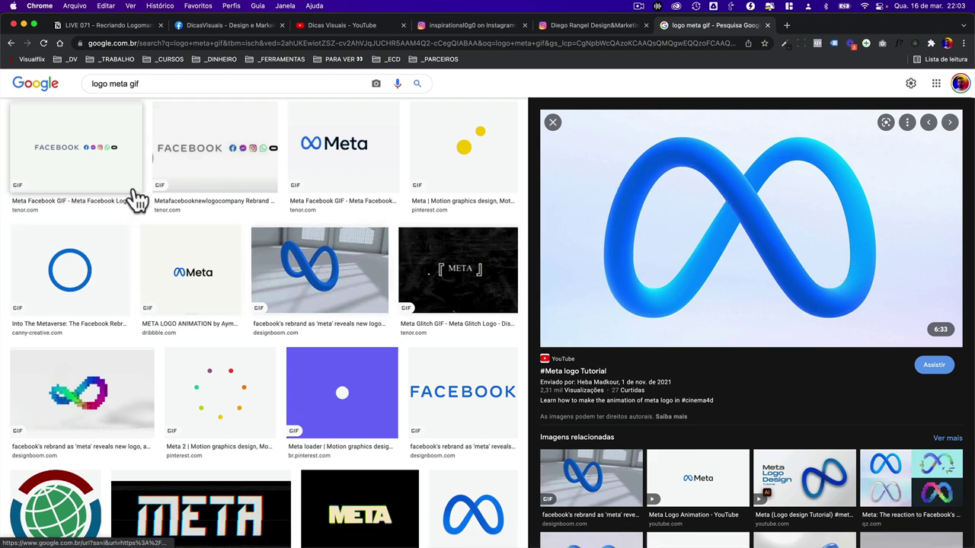
click(187, 281)
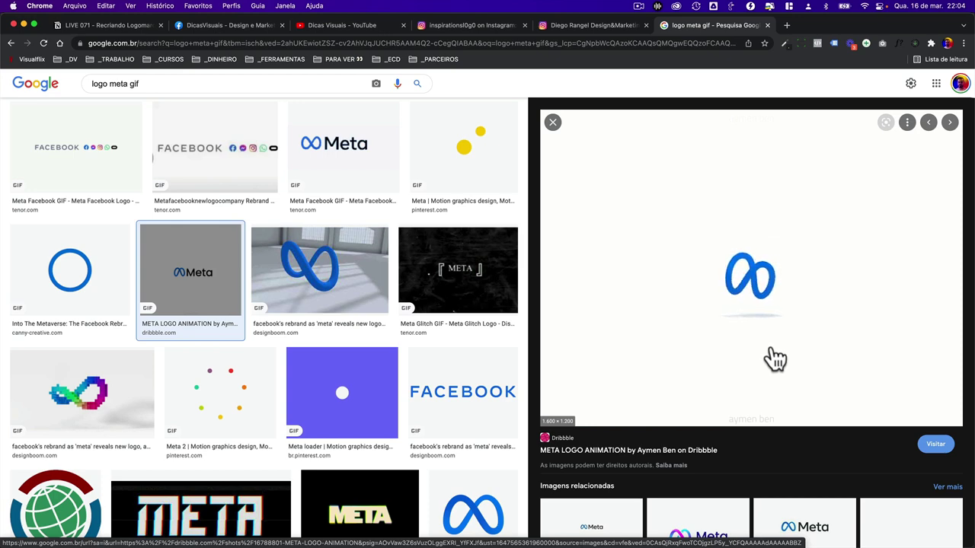
key(super+Tab)
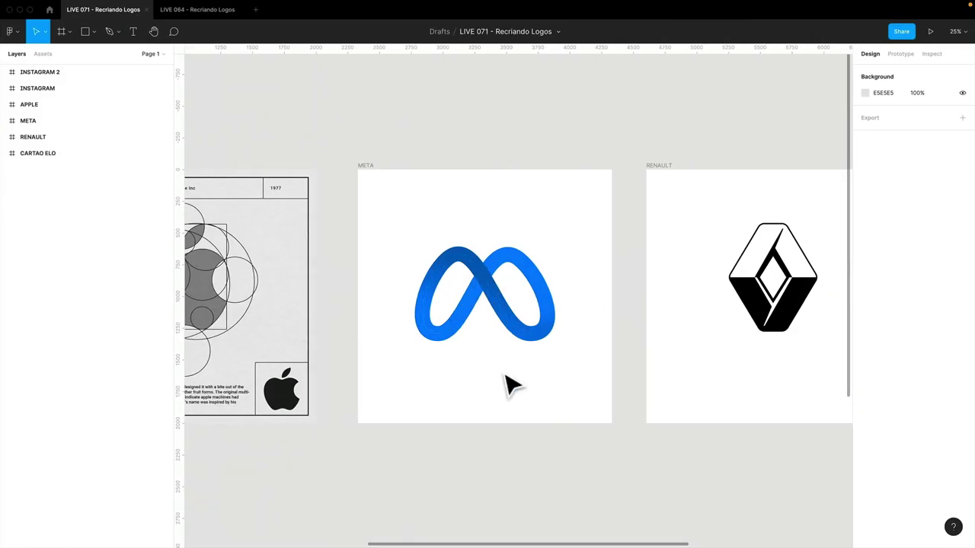
Draw a 2000×2000 frame below the META frame and zoom to 50% centred on it
click(503, 375)
scroll(492, 339, down, 1)
scroll(492, 339, down, 3)
scroll(489, 332, down, 1)
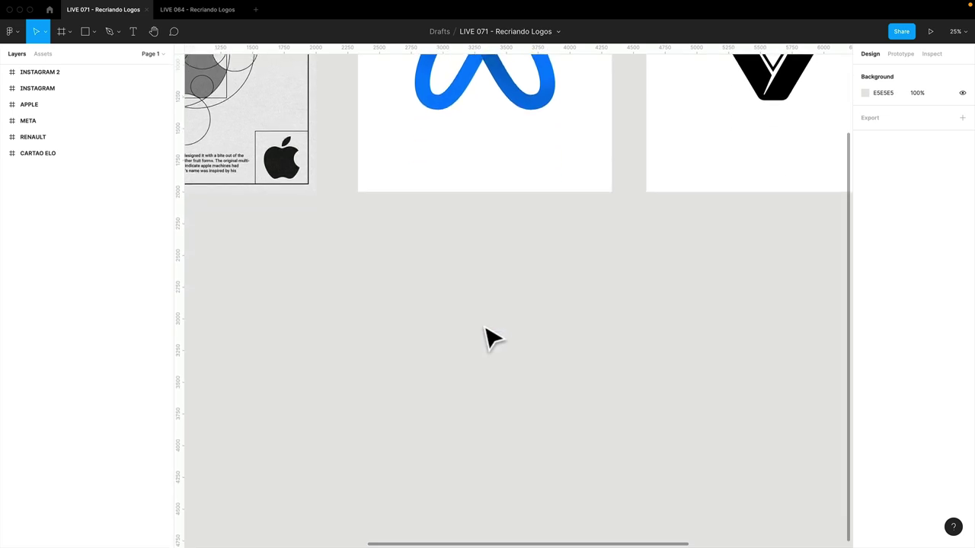
key(f)
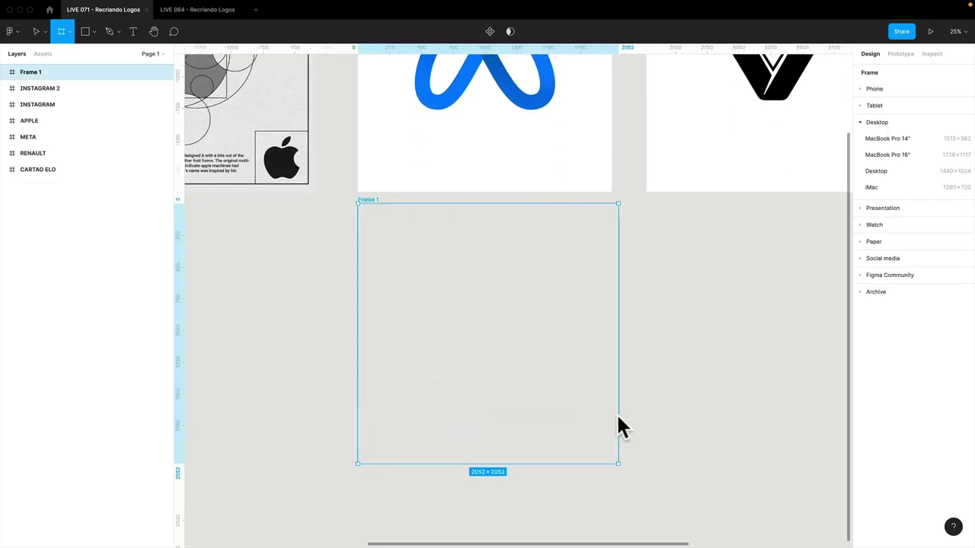
drag(573, 382, 612, 406)
mouse_move(456, 278)
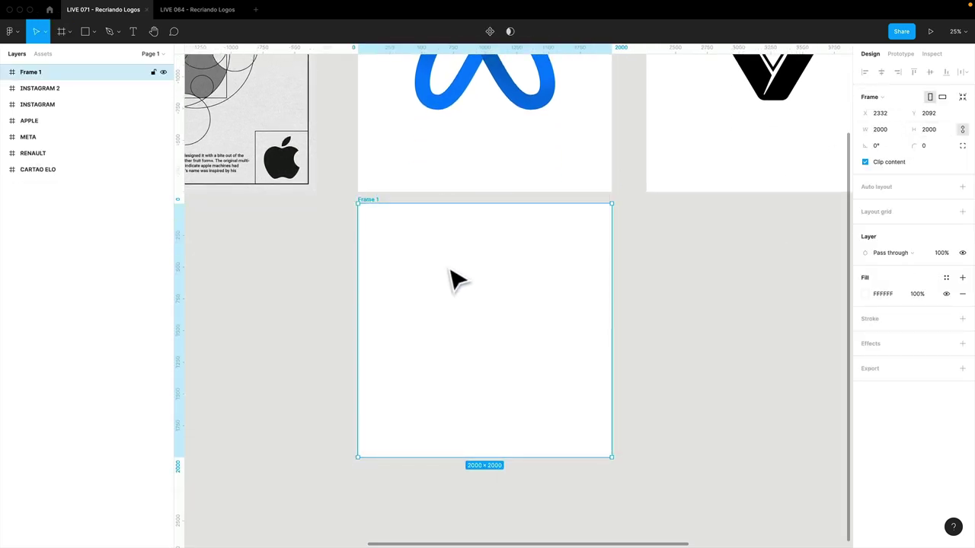
key(ctrl+plus)
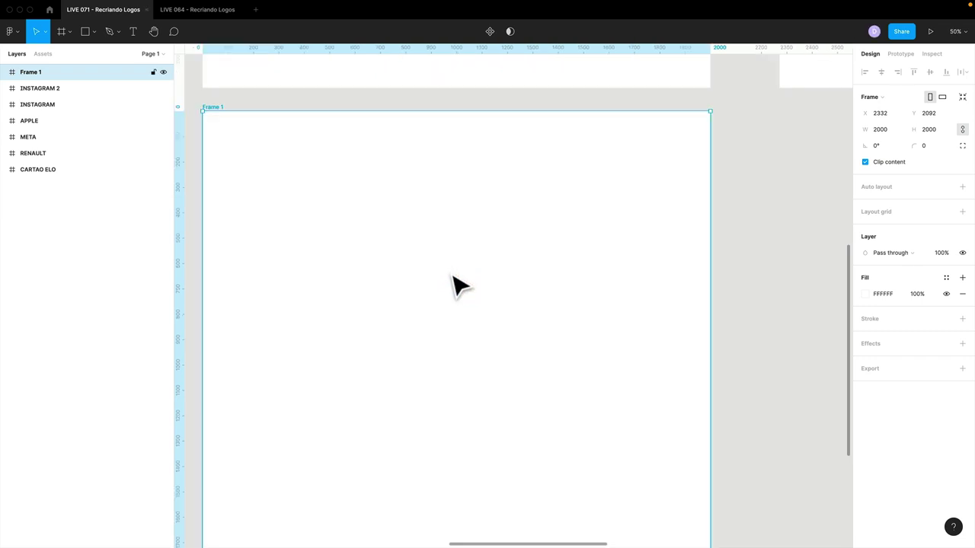
drag(453, 281, 494, 252)
click(495, 249)
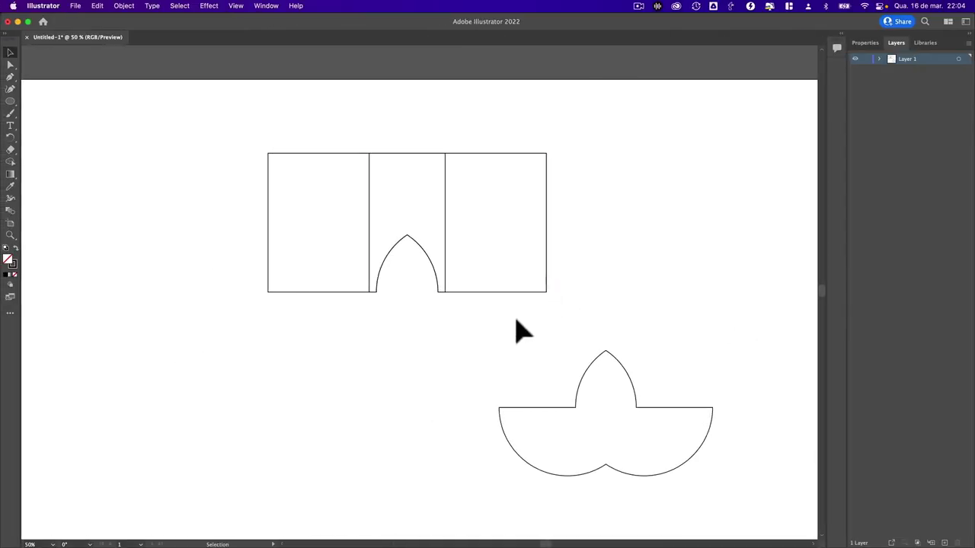
Delete both old outline shapes from the artboard
drag(235, 159, 753, 503)
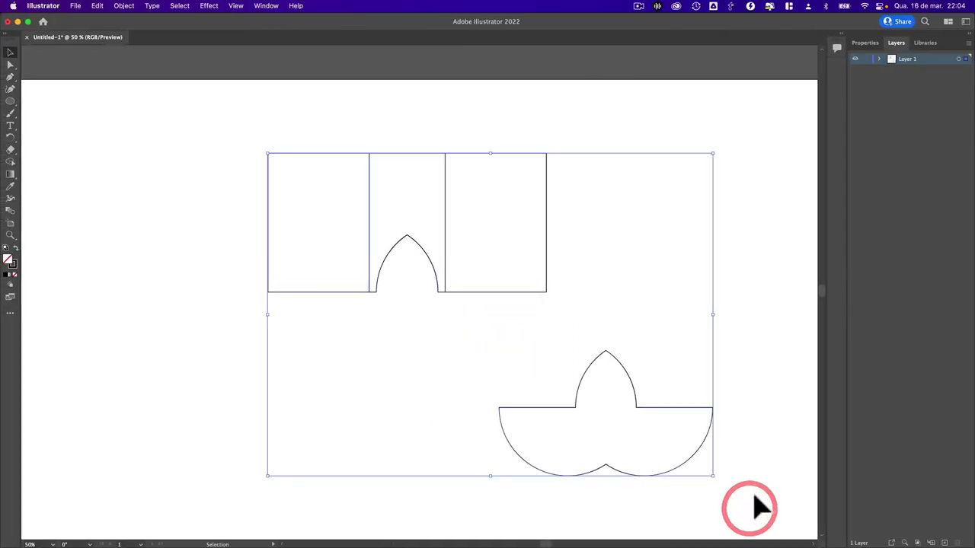
key(Delete)
click(485, 373)
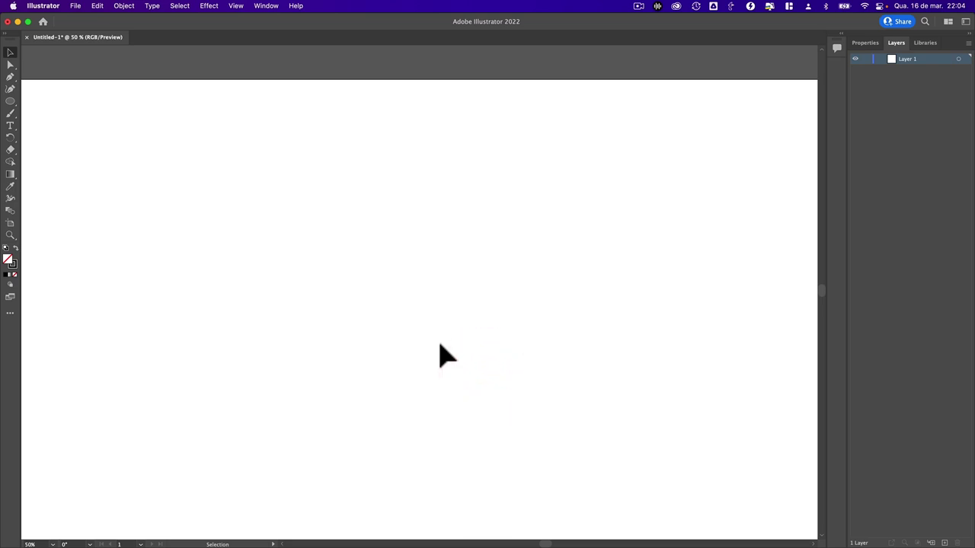
Draw a wavy S-shaped open path with six Pen points
key(p)
click(280, 152)
drag(230, 273, 336, 294)
drag(472, 195, 510, 278)
drag(419, 374, 337, 392)
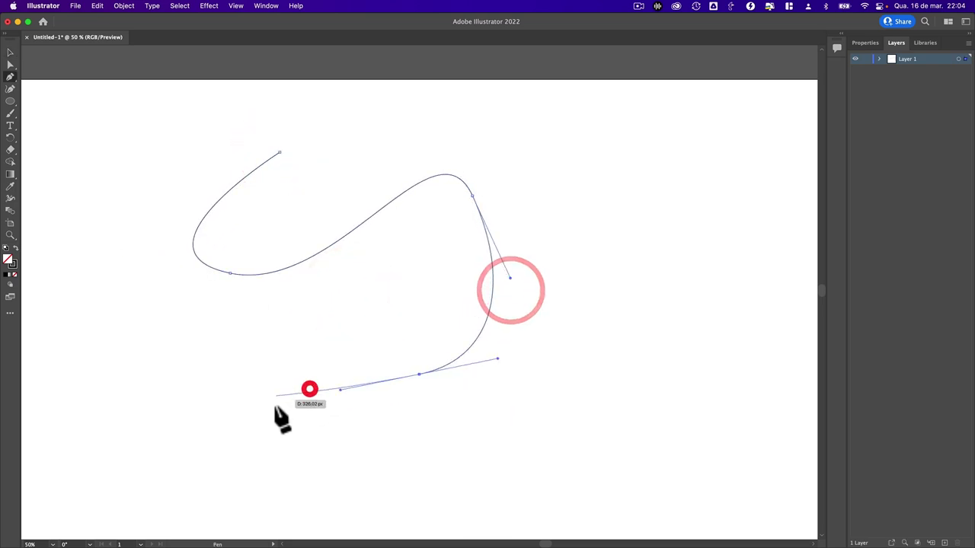
drag(274, 411, 388, 516)
drag(518, 474, 556, 431)
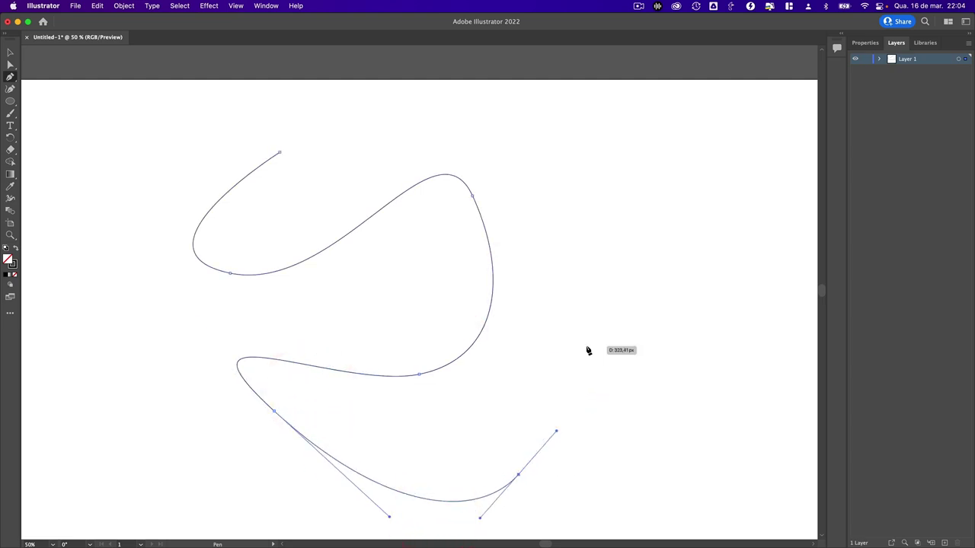
Give the selected path a 40 pt stroke weight in Properties
key(v)
click(865, 43)
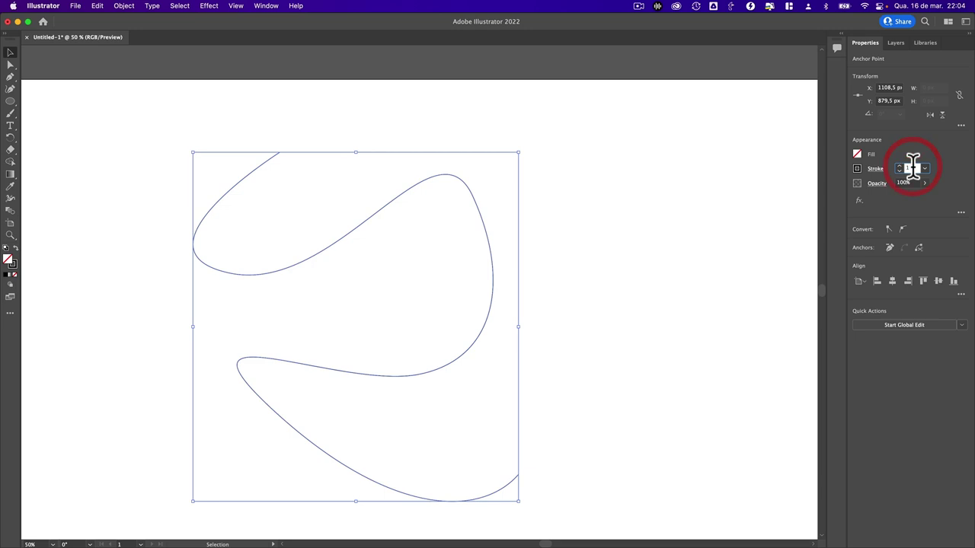
text(40)
key(Return)
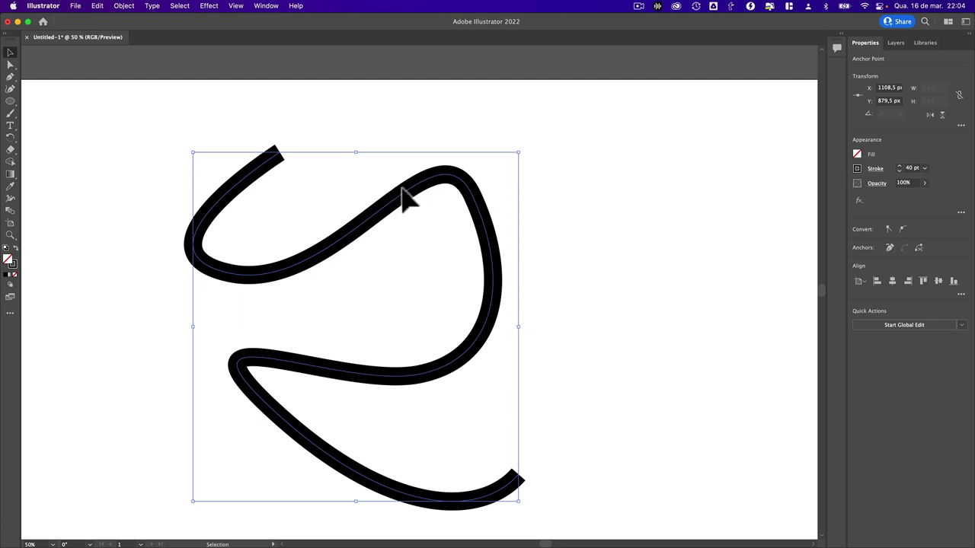
Make the stroke the active colour and open the Transparency settings
click(14, 265)
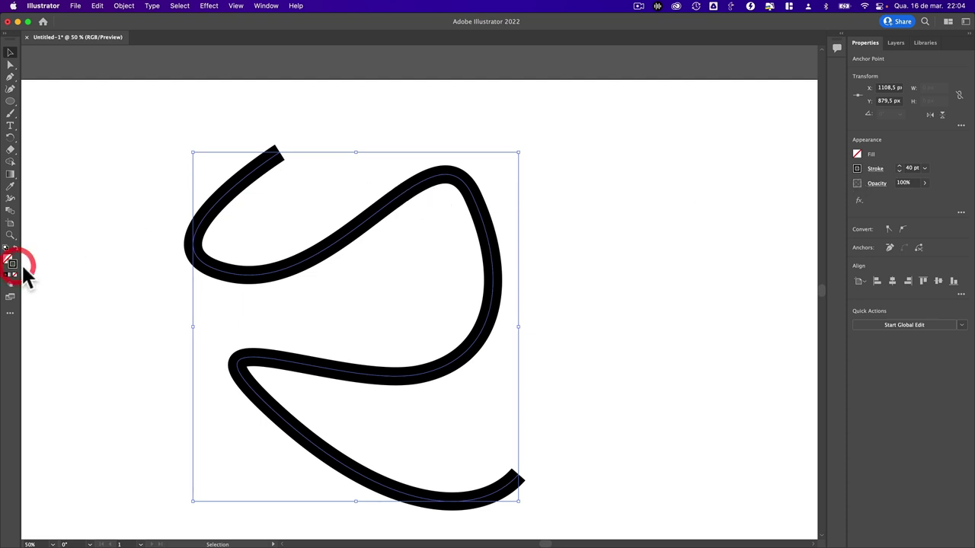
click(262, 6)
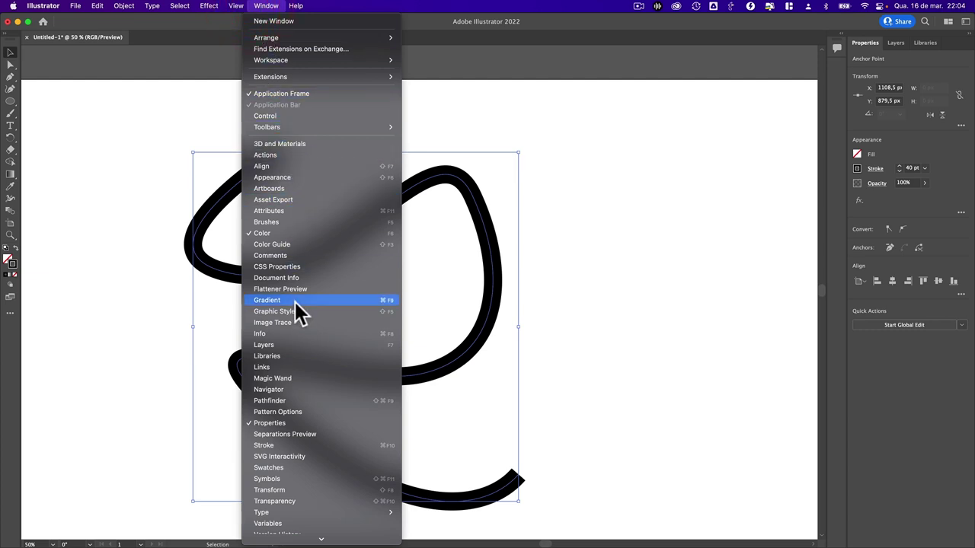
click(293, 501)
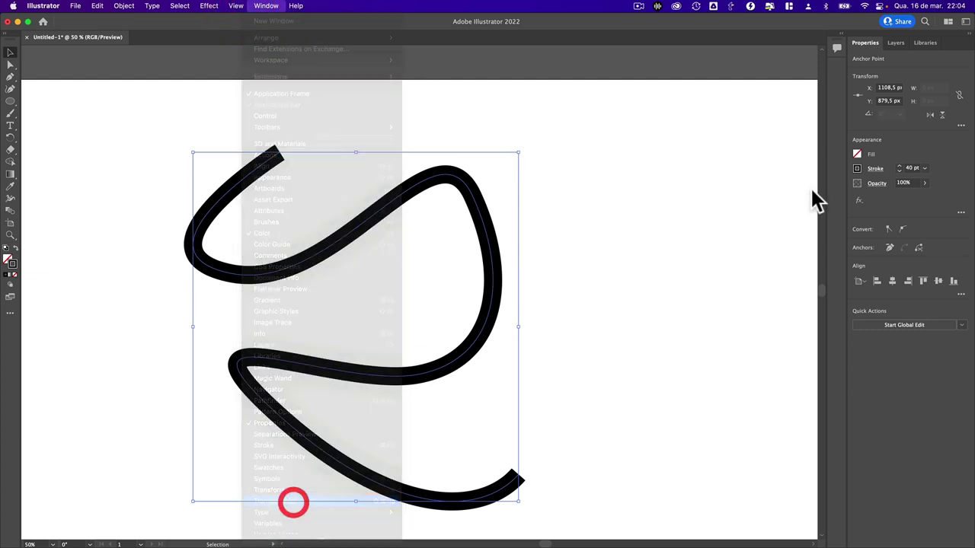
Show the Gradient panel from the Window menu and move it beside the artwork
click(267, 7)
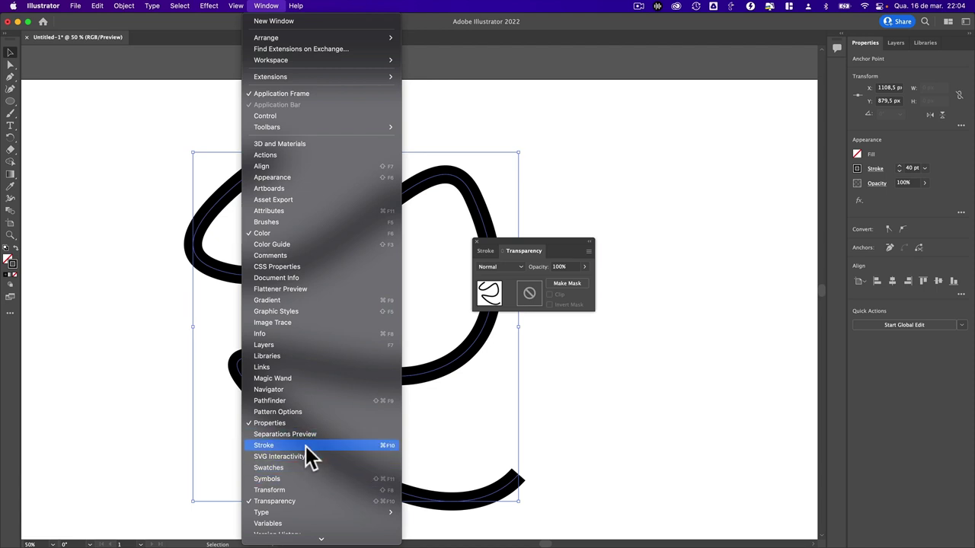
scroll(301, 476, down, 3)
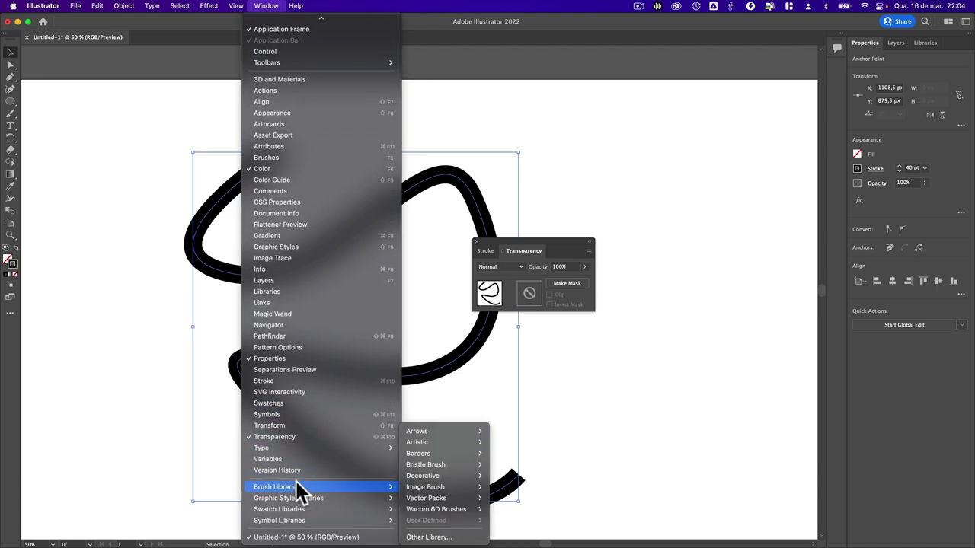
scroll(295, 482, up, 2)
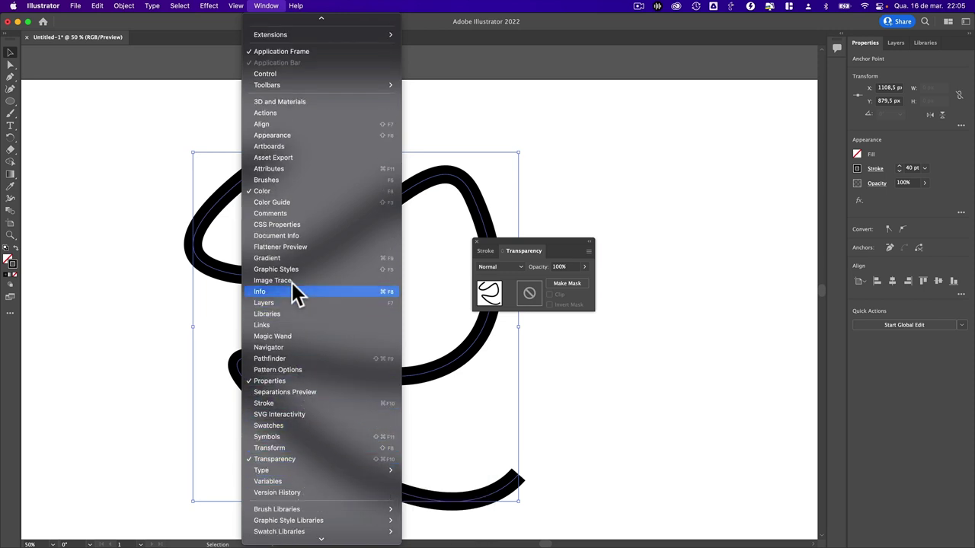
click(296, 259)
mouse_move(419, 306)
mouse_down()
mouse_move(472, 288)
mouse_move(725, 125)
mouse_up()
Apply a white-to-black gradient to the stroke, set to shade across the stroke width
click(477, 241)
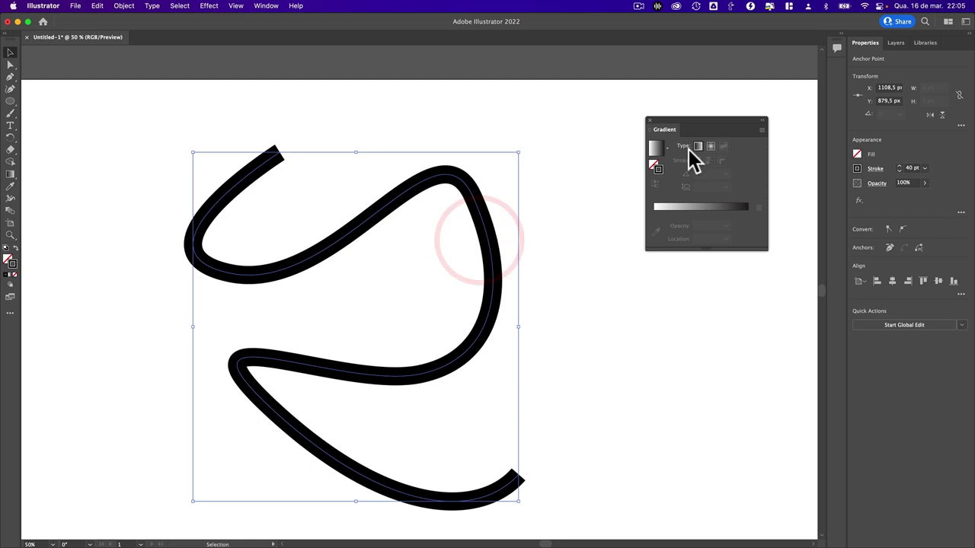
click(656, 147)
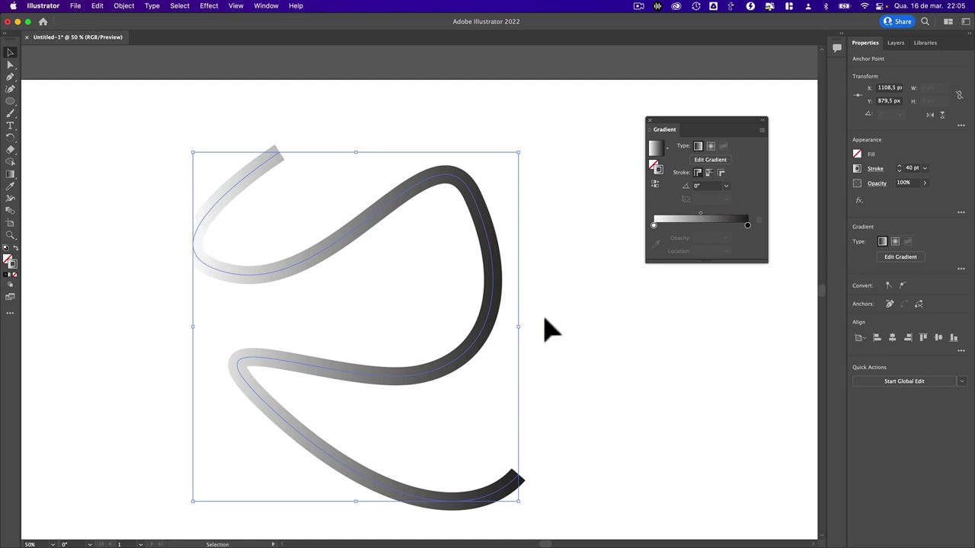
click(710, 173)
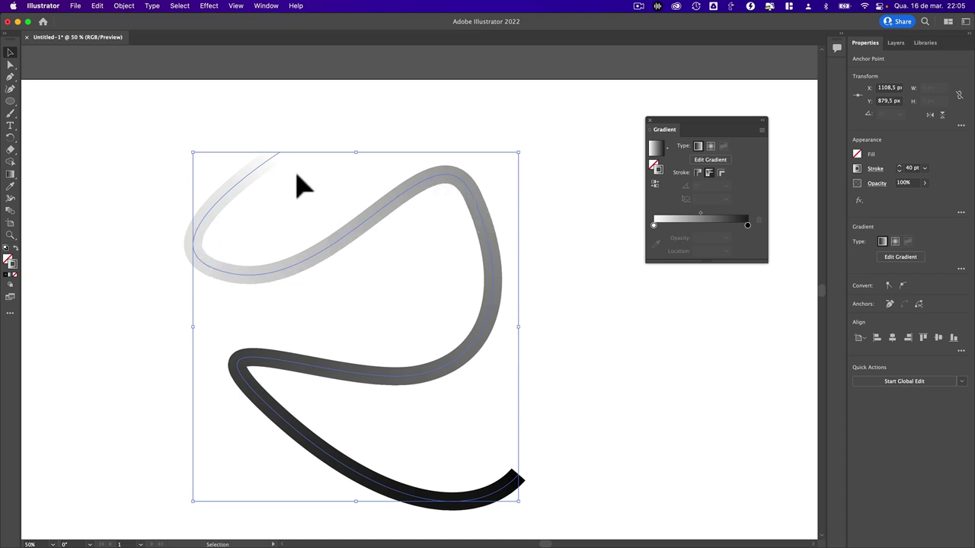
click(722, 172)
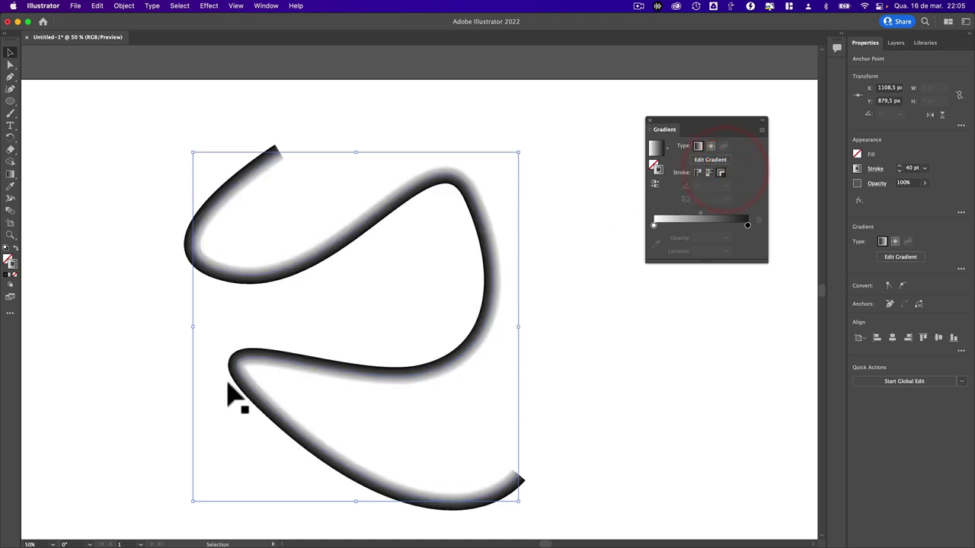
Preview the 3D infinity, Facebook rebrand and blue Meta GIF results, then open a related Meta logo
key(a)
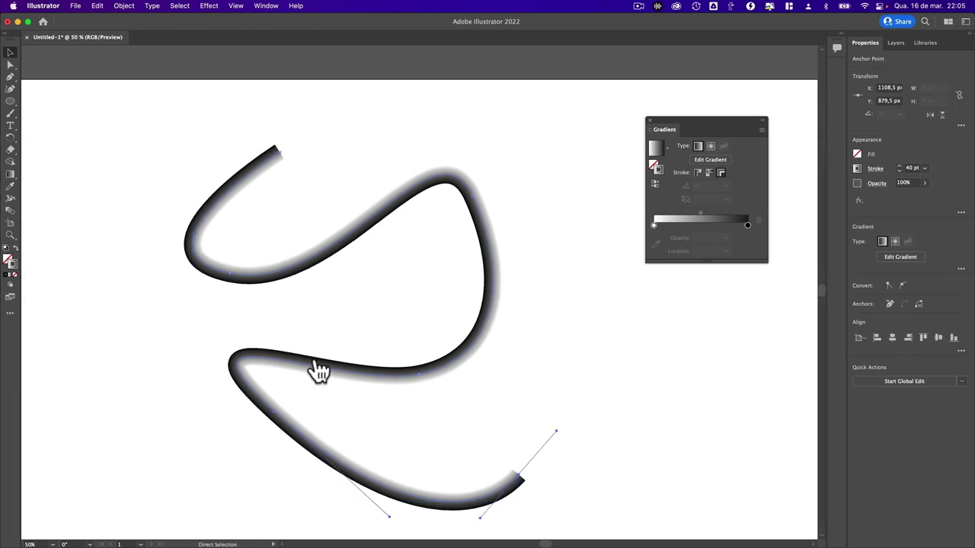
scroll(419, 401, down, 3)
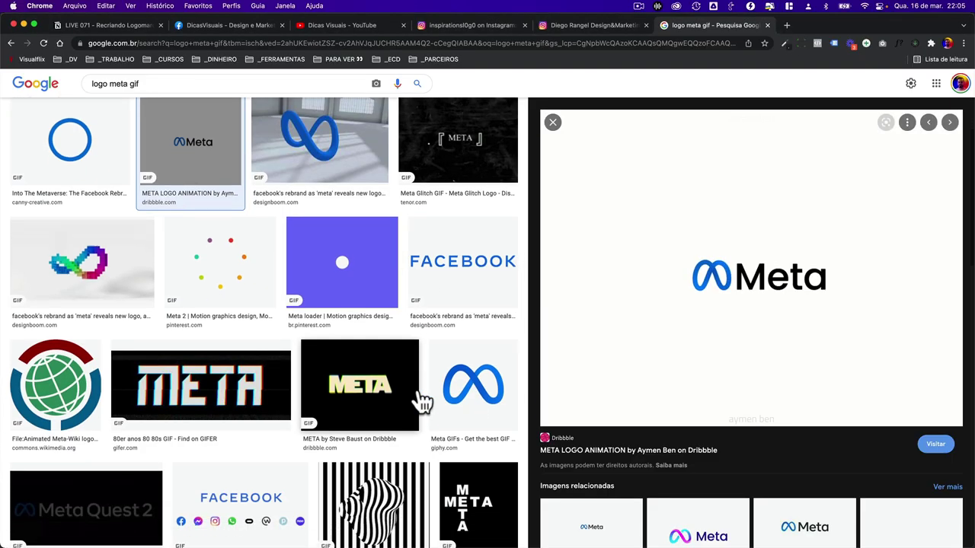
scroll(419, 400, up, 3)
click(366, 280)
click(457, 406)
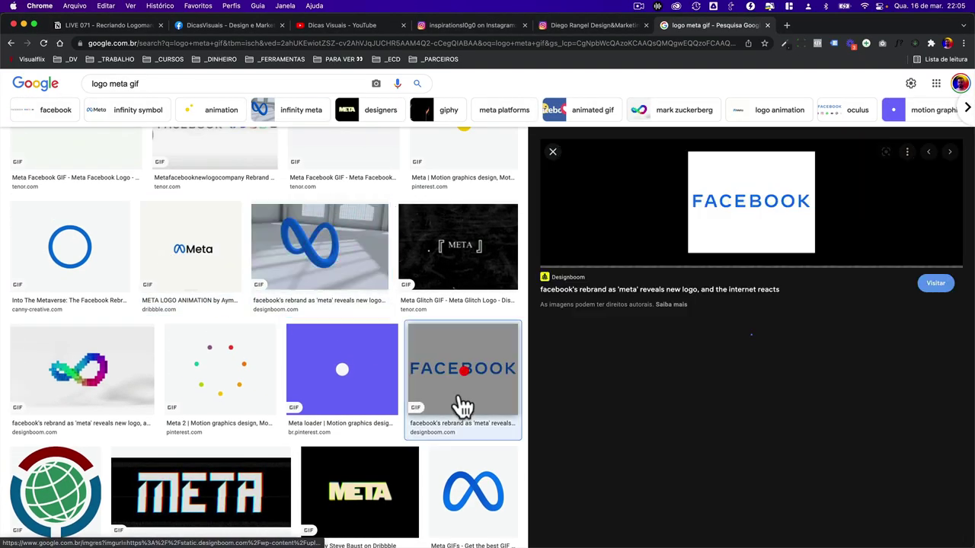
click(471, 478)
scroll(476, 476, down, 3)
scroll(707, 475, down, 2)
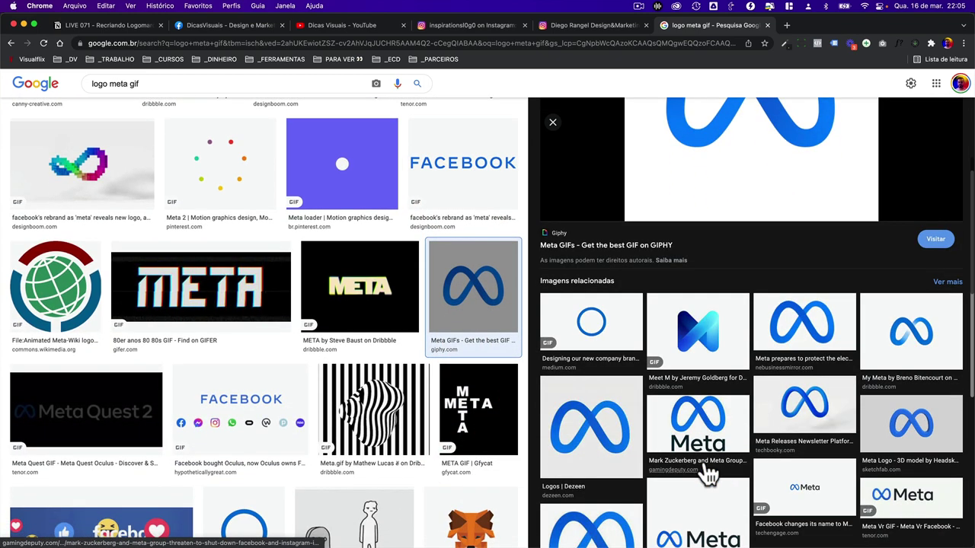
click(803, 403)
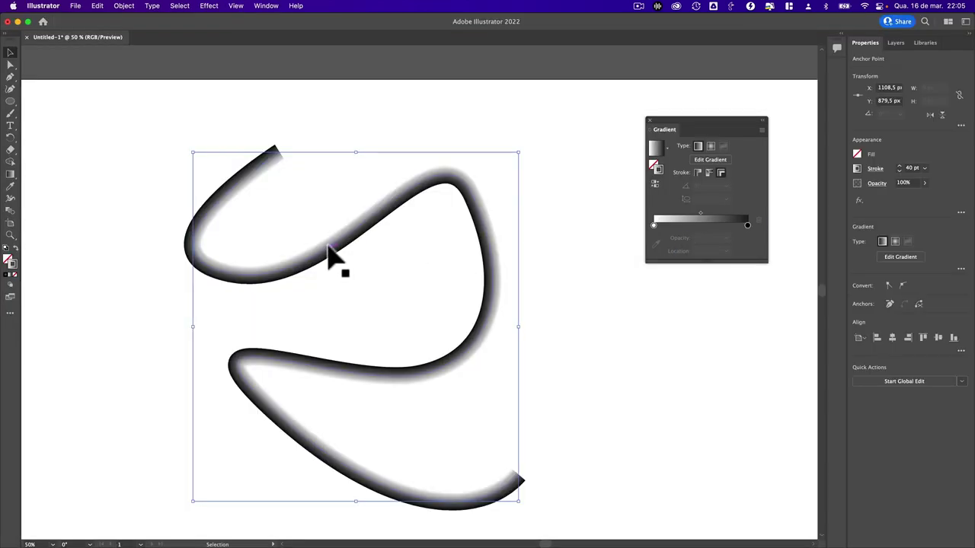
Apply the gradient along the stroke and try a bright blue on its black end stop
click(709, 173)
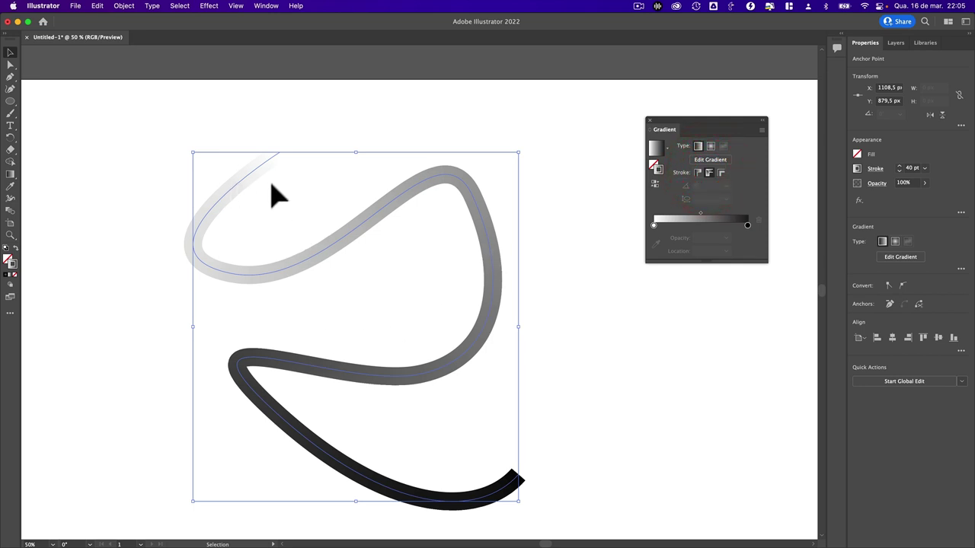
click(749, 225)
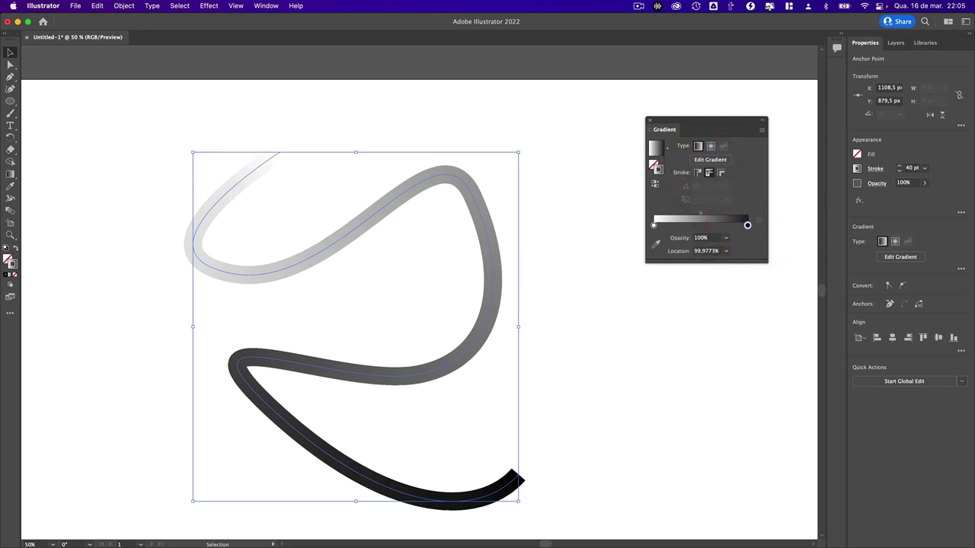
double_click(748, 224)
click(656, 218)
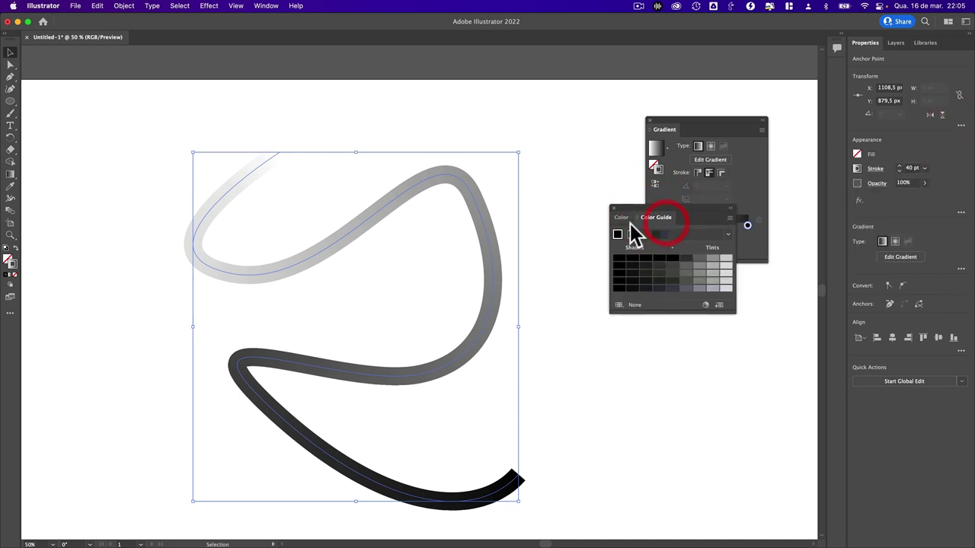
click(657, 236)
click(623, 217)
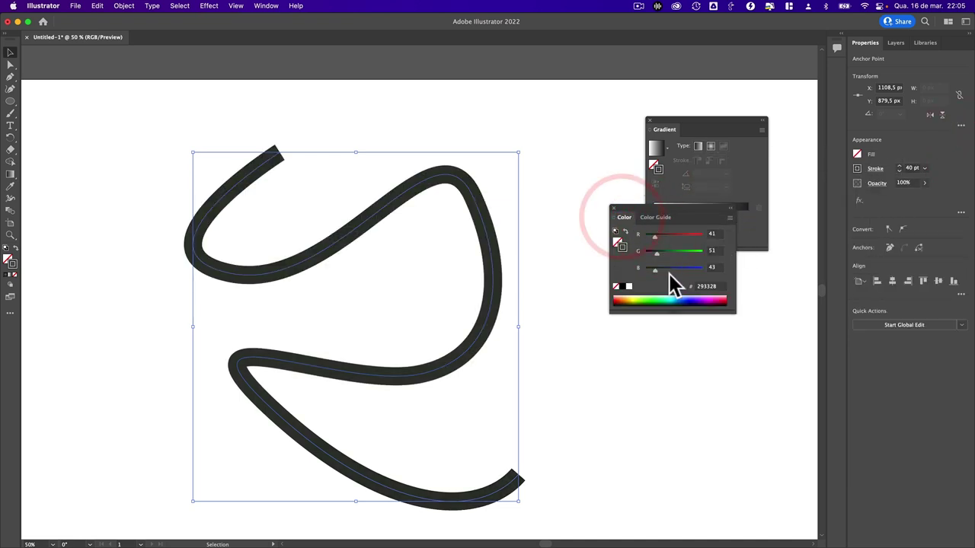
drag(689, 303, 681, 298)
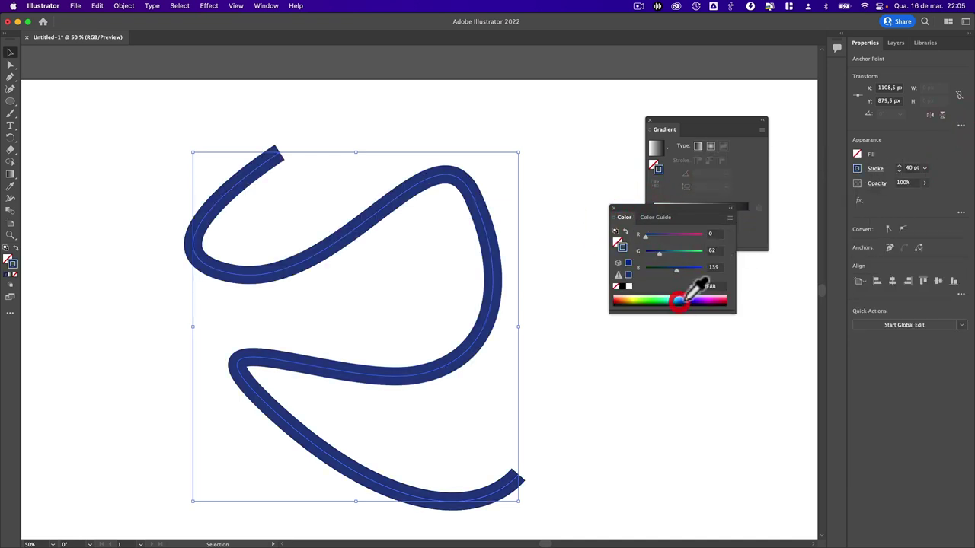
Reapply the gradient with a blue dark stop and a cyan light stop, flowing along the path
click(655, 148)
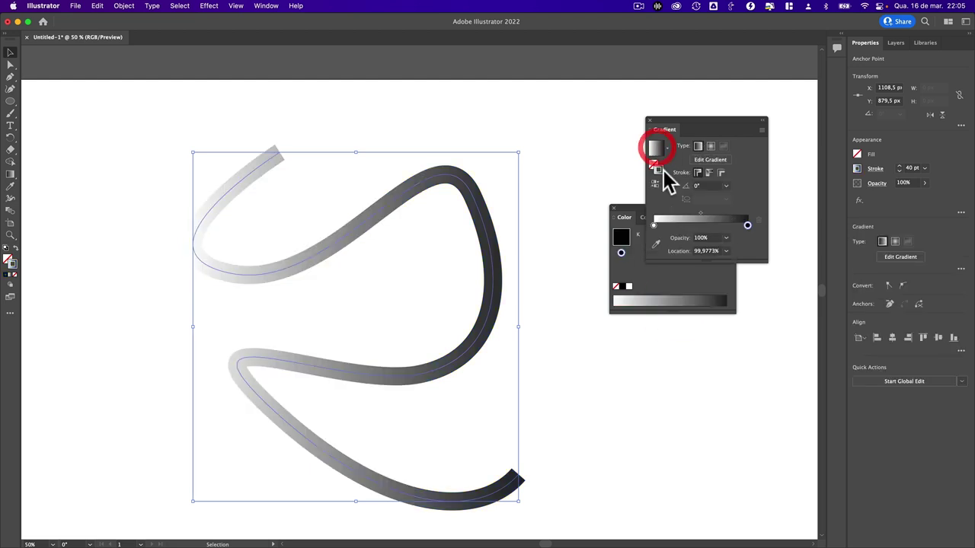
double_click(748, 227)
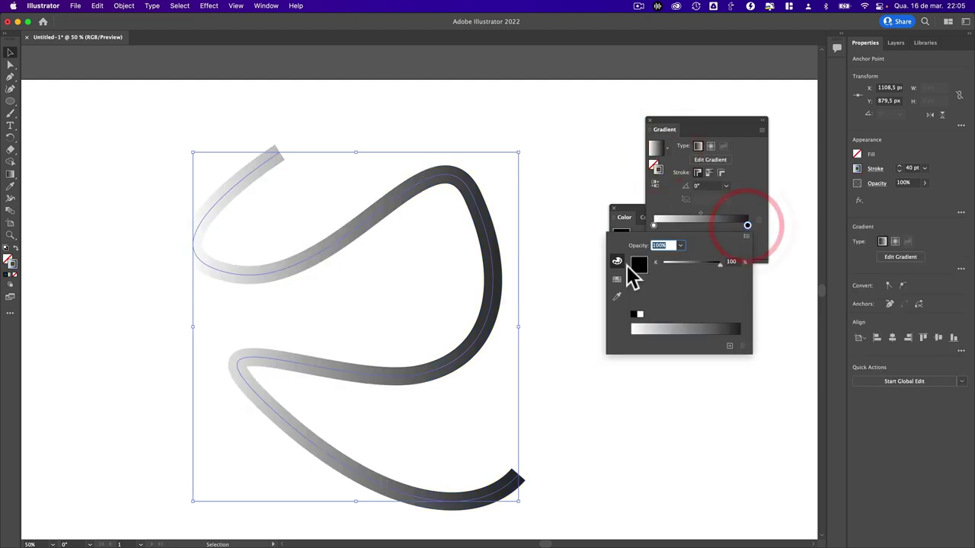
click(617, 279)
click(673, 257)
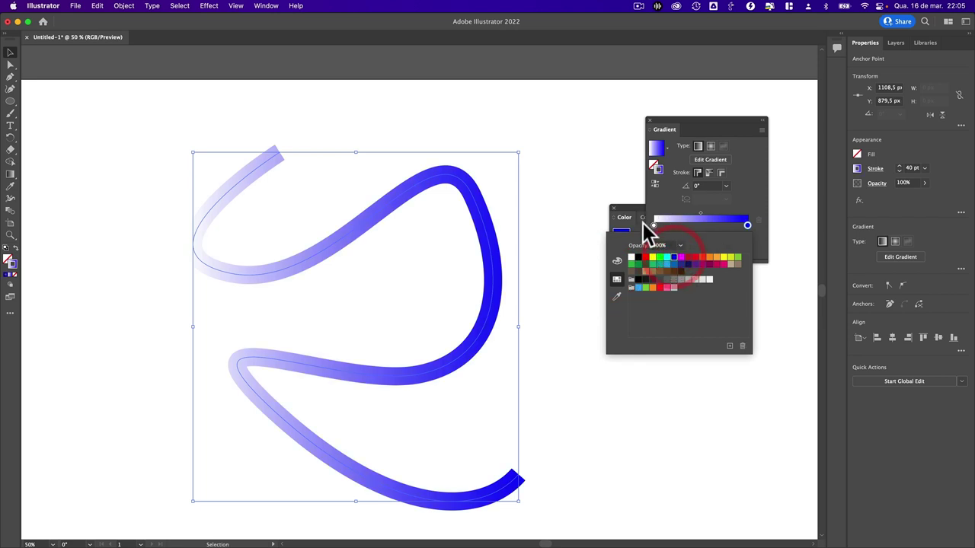
click(654, 225)
double_click(653, 225)
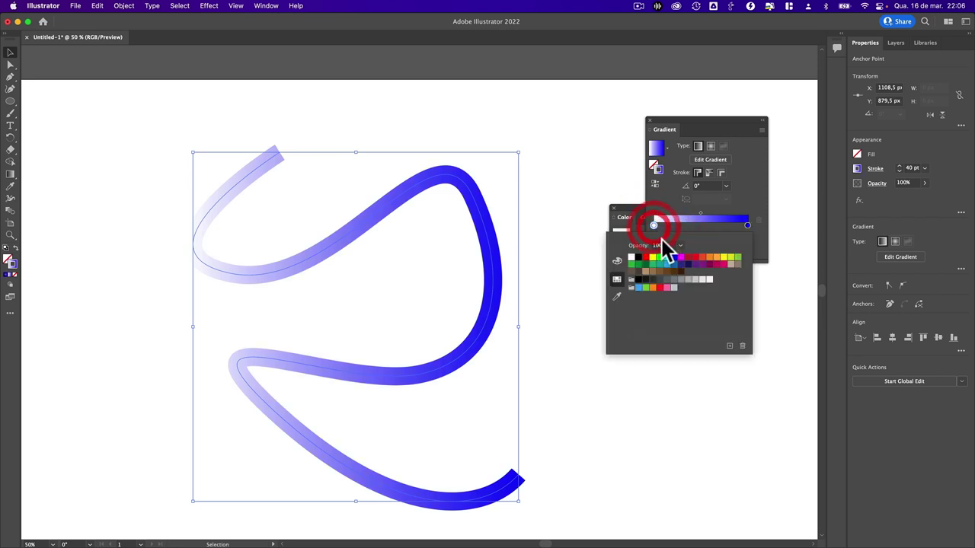
click(666, 258)
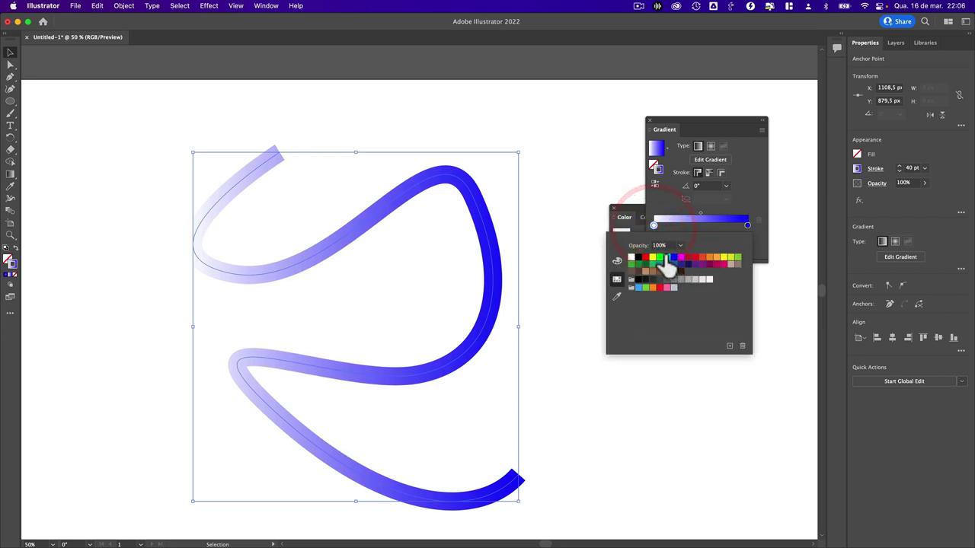
click(709, 172)
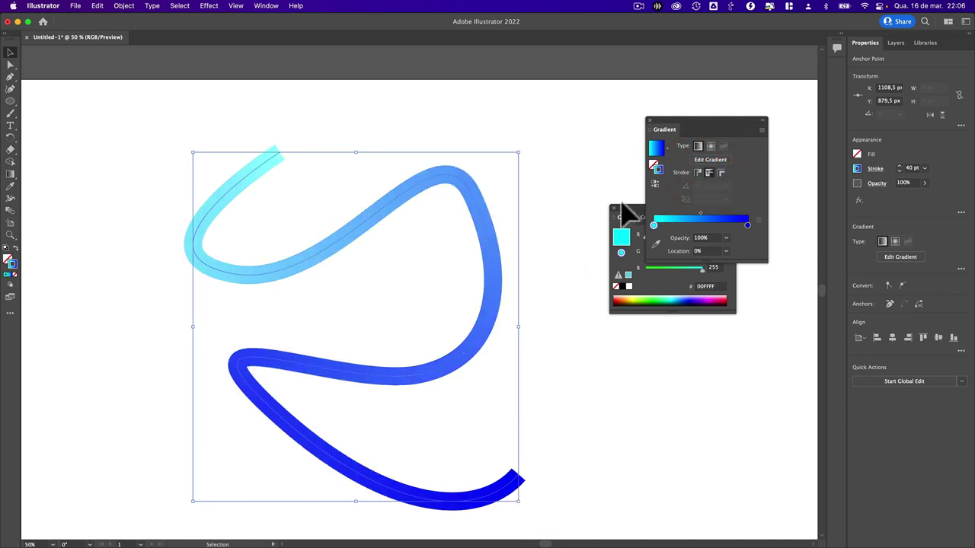
Close the colour settings, move the Gradient panel left, and return to Figma
click(615, 208)
drag(675, 118, 631, 126)
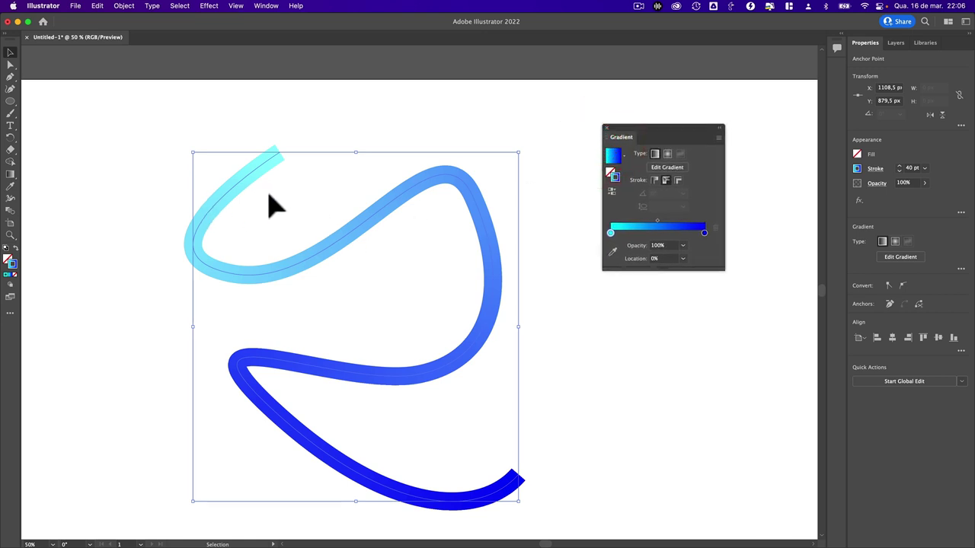
key(a)
key(super+F9)
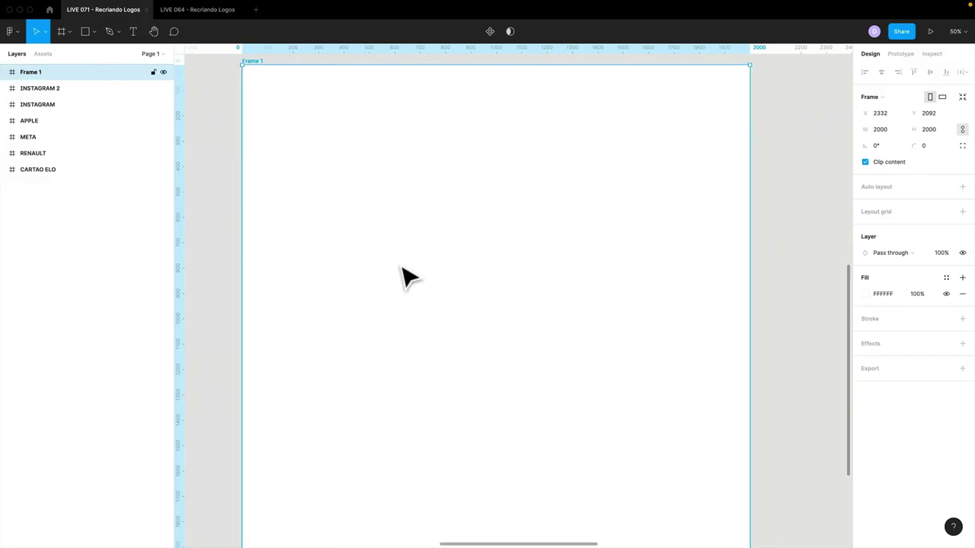
Select the empty Frame 1 in Figma
click(403, 272)
scroll(402, 282, up, 10)
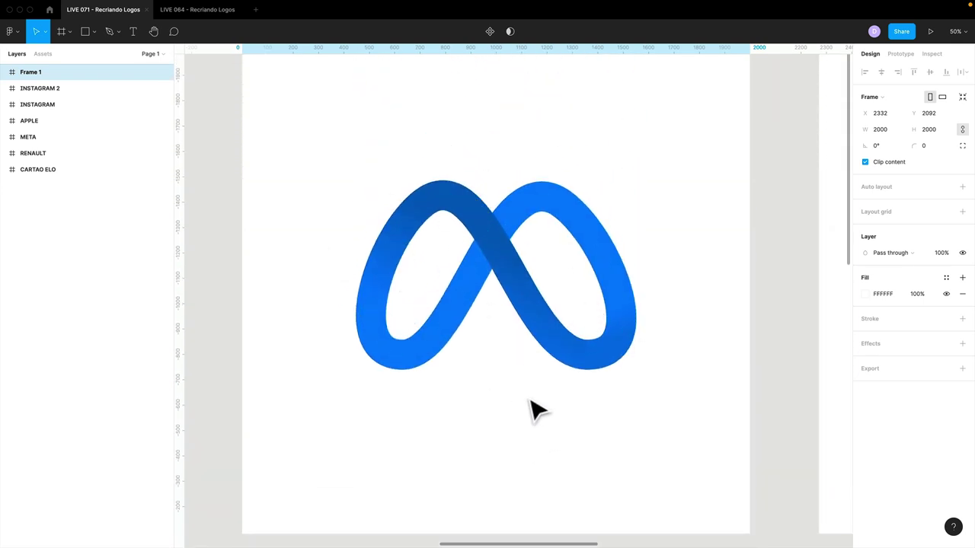
scroll(533, 411, down, 10)
click(487, 366)
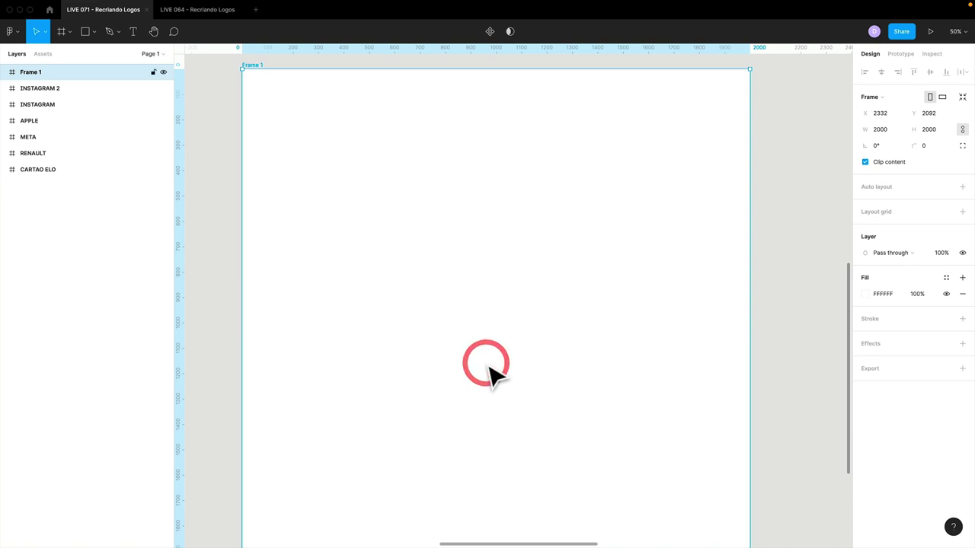
Draw a closed four-point path crossing into a bowtie shape in Frame 1
key(p)
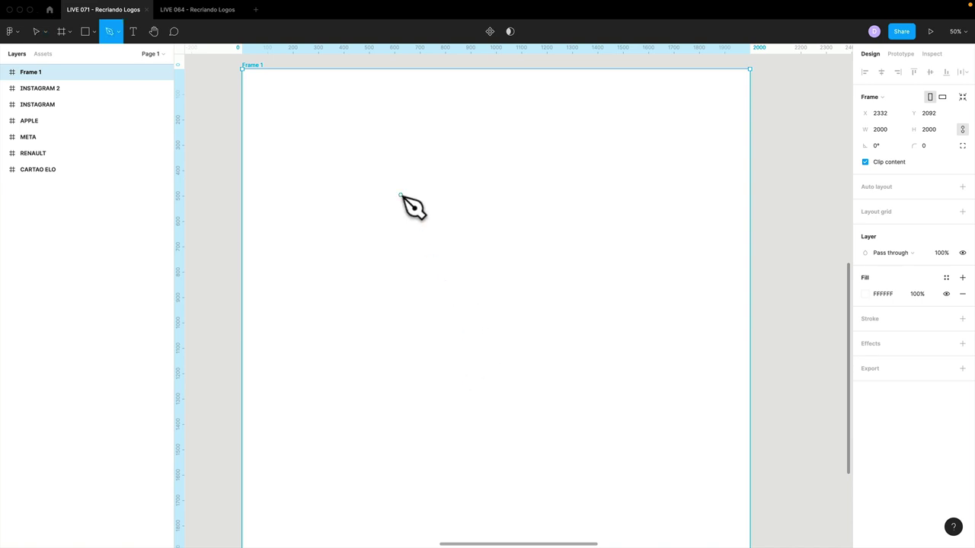
click(392, 195)
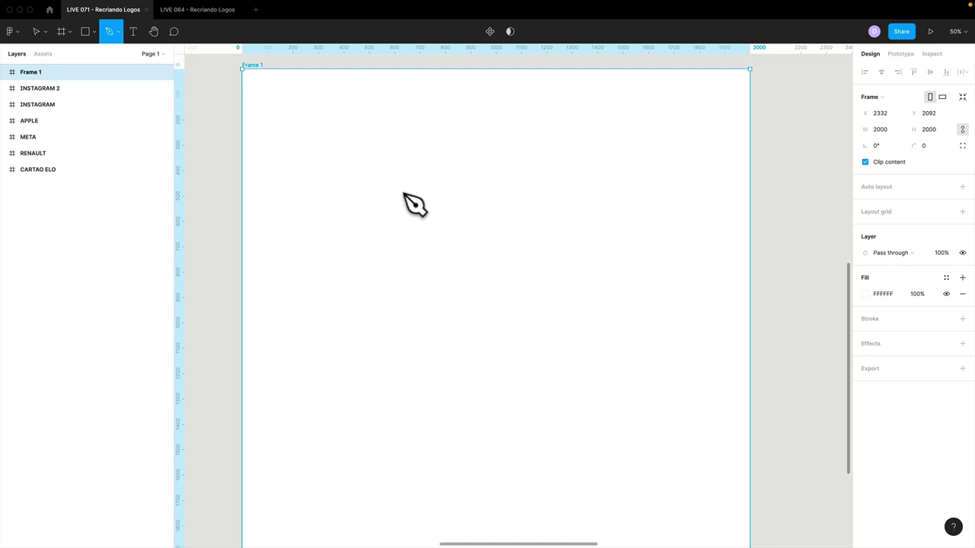
click(392, 185)
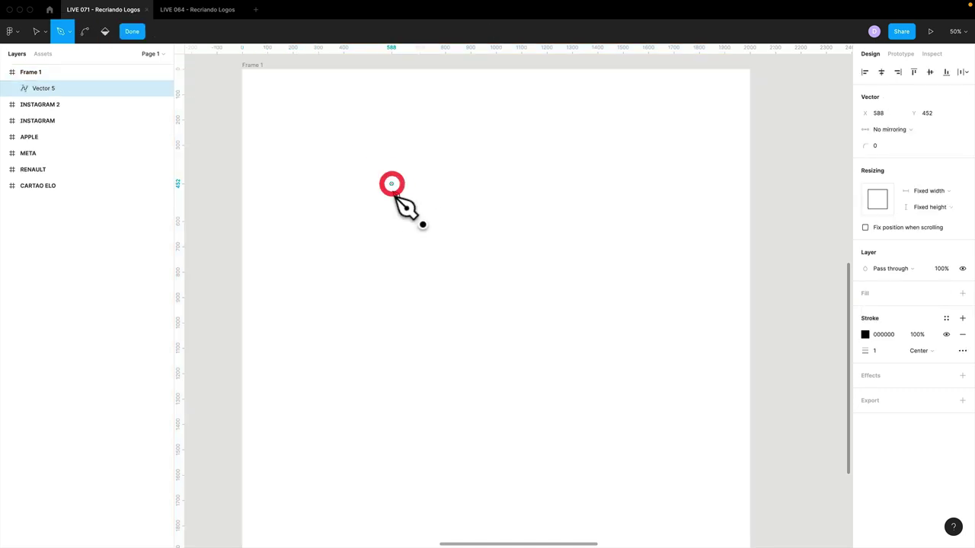
click(392, 349)
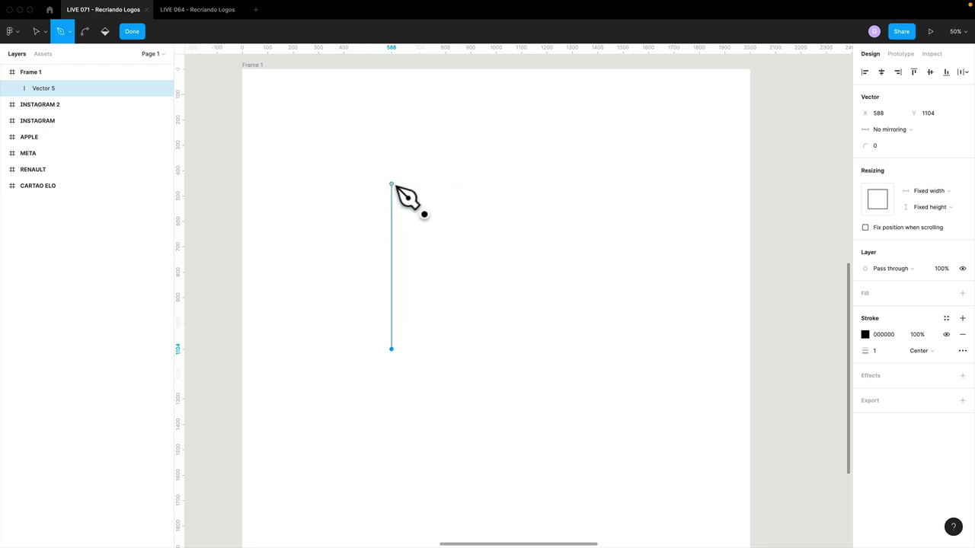
scroll(411, 190, down, 1)
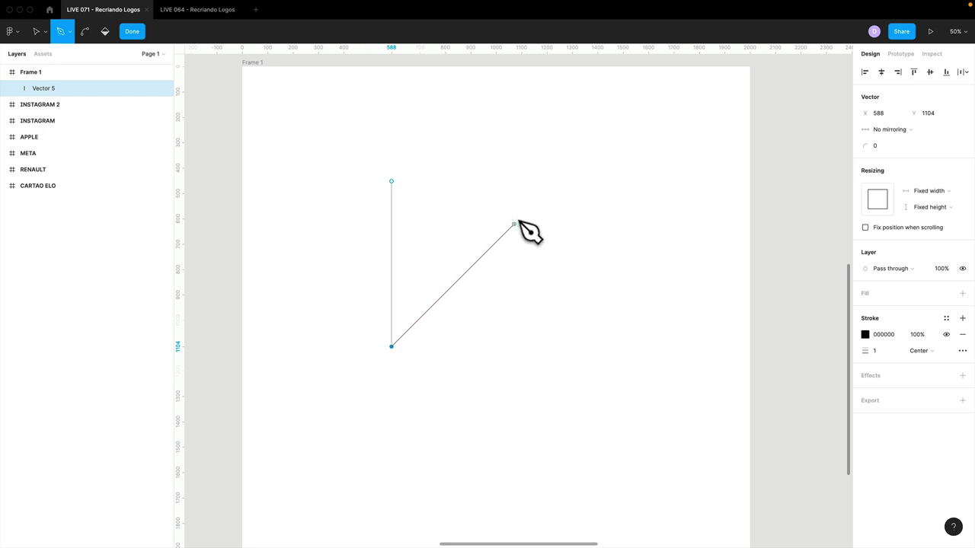
click(557, 182)
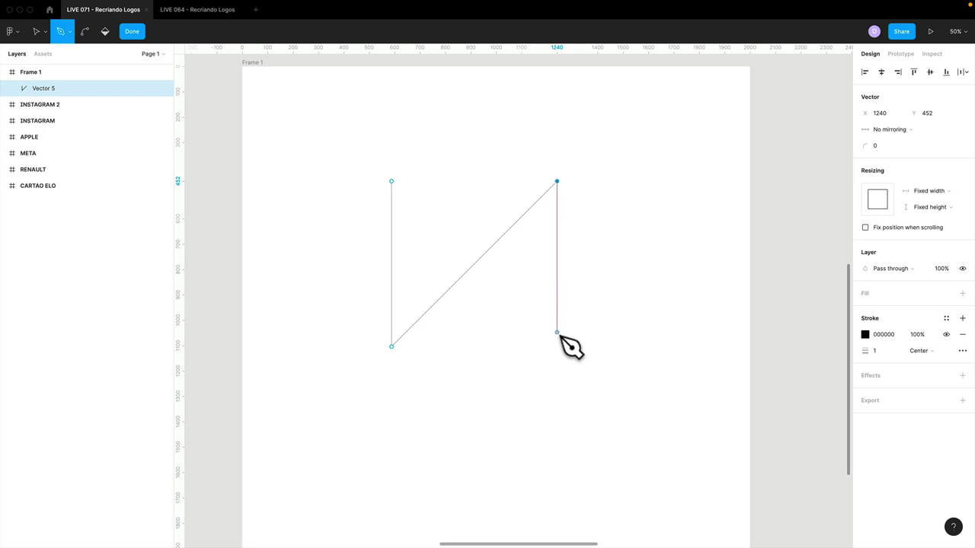
key(Escape)
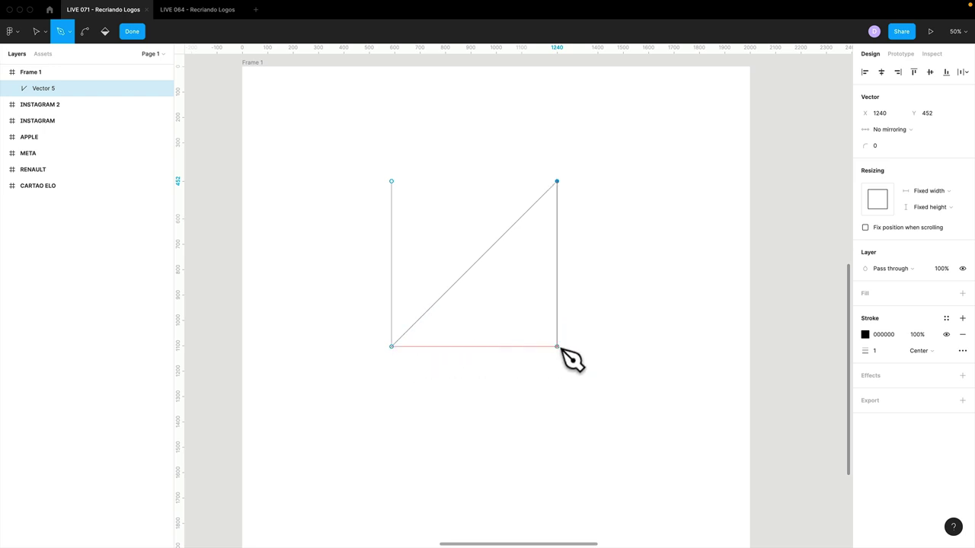
click(557, 347)
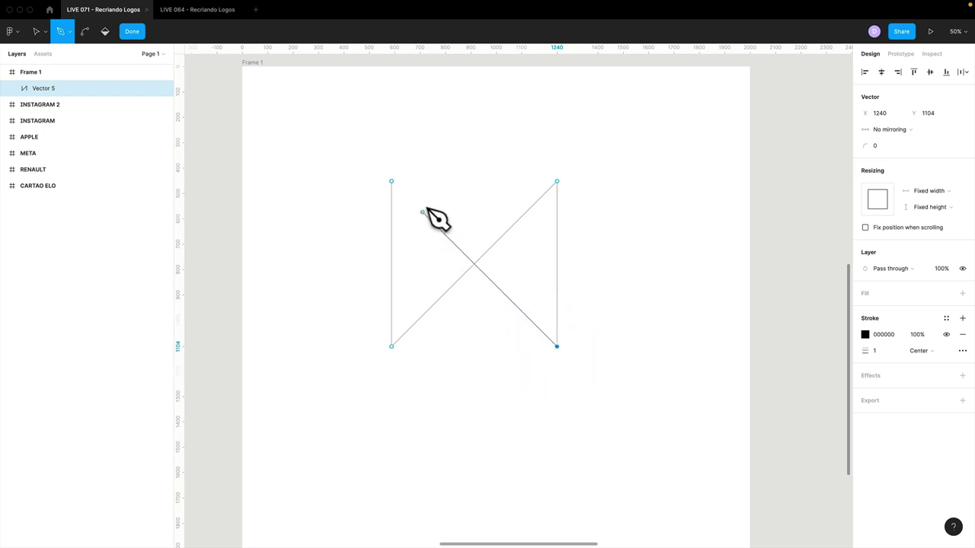
click(392, 182)
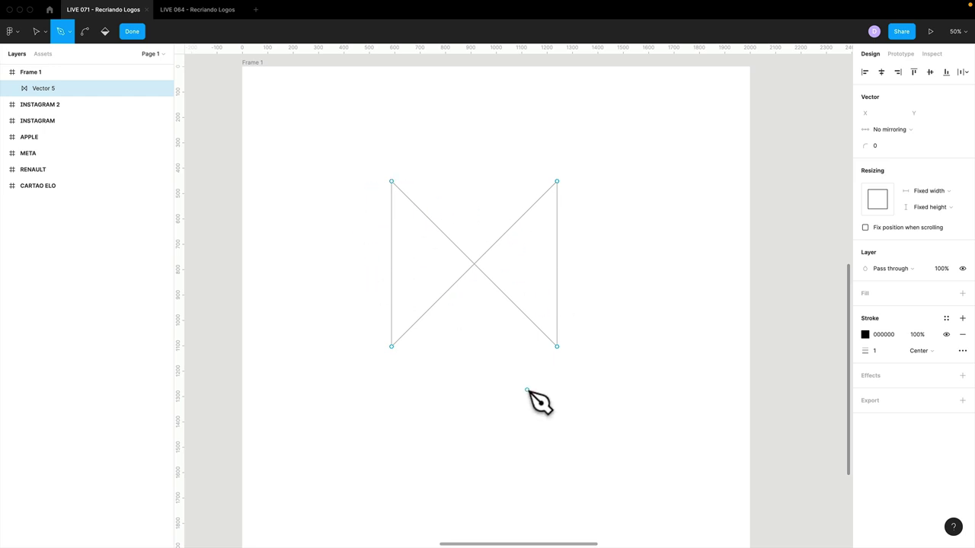
Nudge the bottom-left point left and the bottom-right point right, two Shift-steps each
key(v)
drag(373, 372, 425, 326)
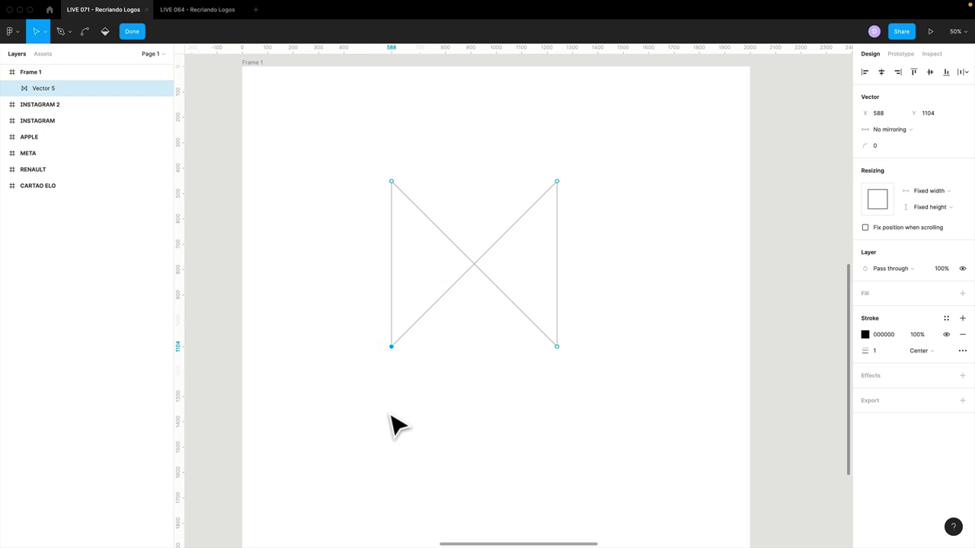
key(shift+Left)
key(shift+Left)
key(shift+Left)
key(shift+Left)
key(shift+Left)
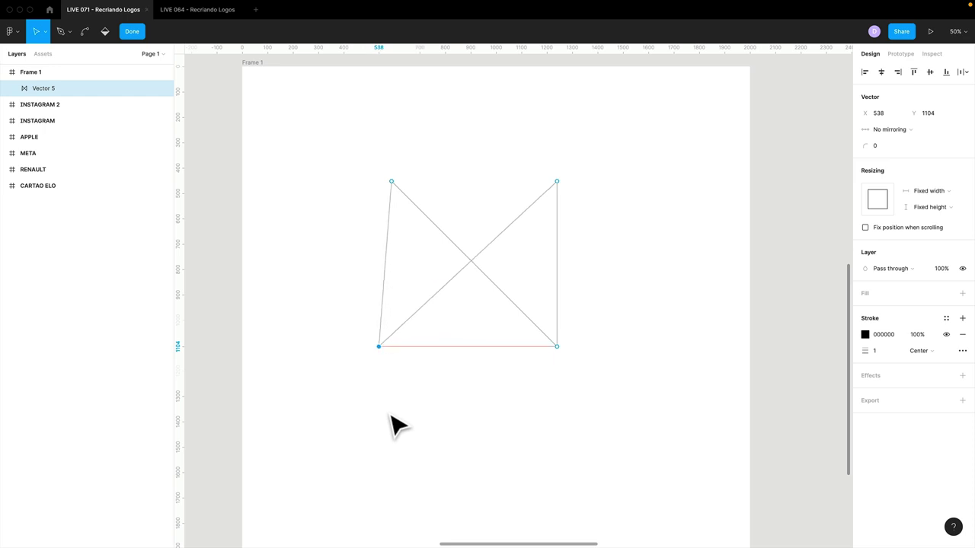
key(shift+Left)
key(shift+Left)
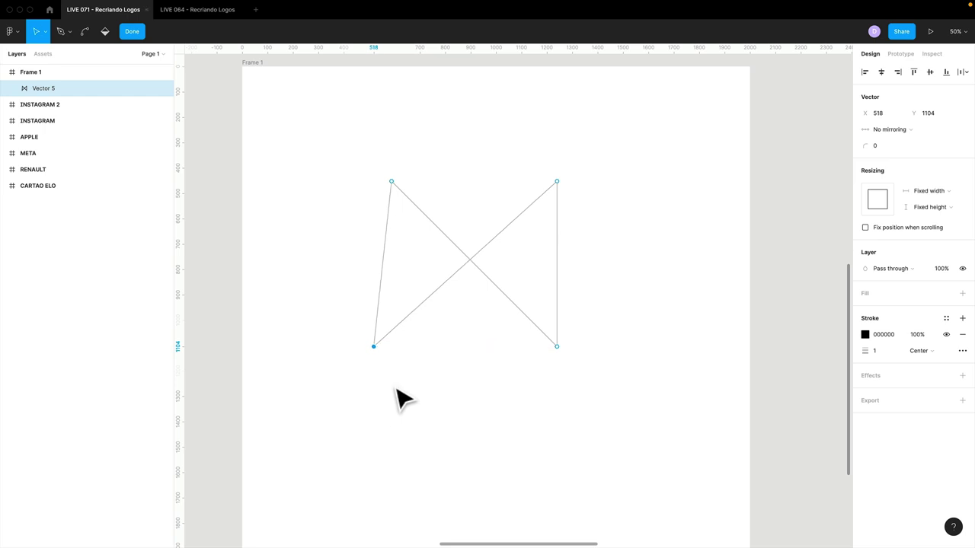
drag(518, 362, 639, 337)
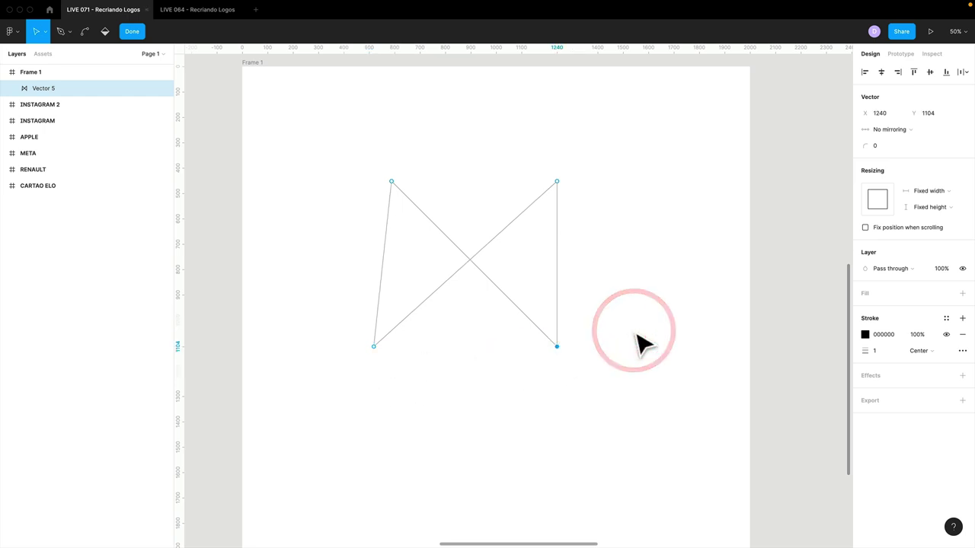
key(shift+Right)
key(shift+Right)
key(shift+Right)
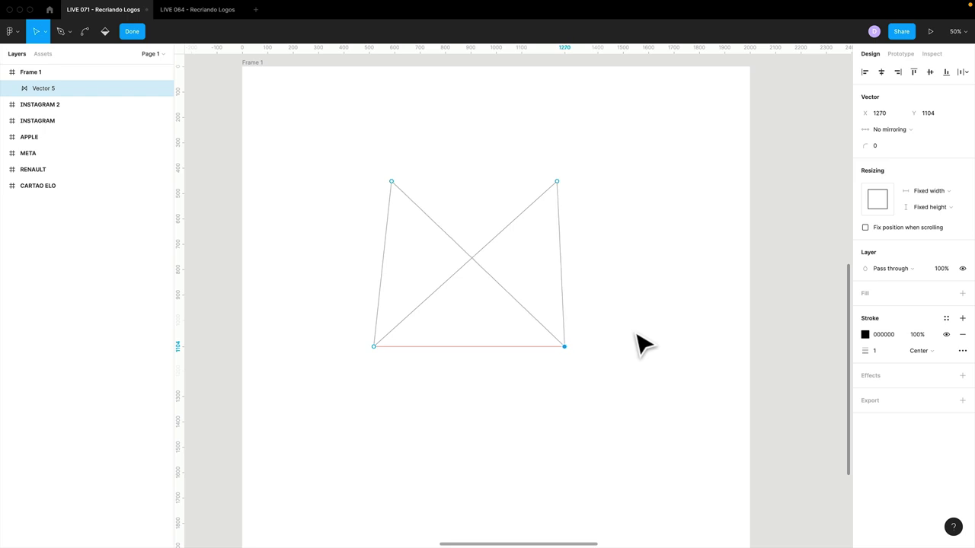
key(shift+Right)
key(shift+Right)
key(shift+Right)
key(shift+Right)
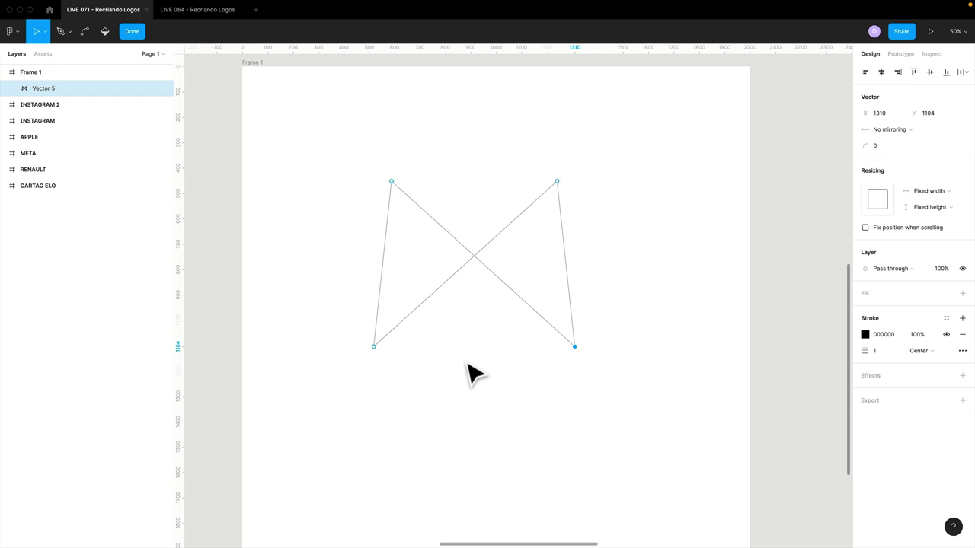
key(super)
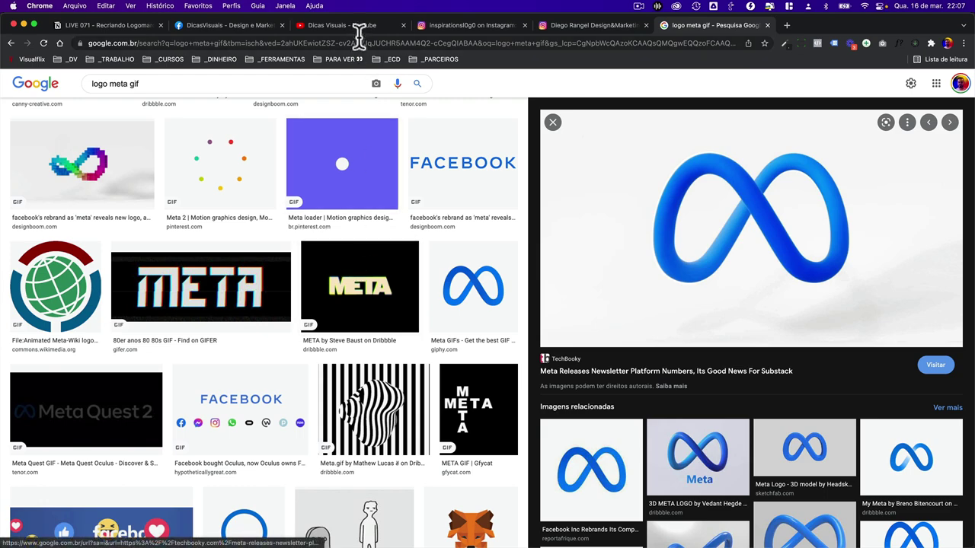
Switch to the YouTube tab in Chrome and scroll through the channel's Videos page
click(343, 25)
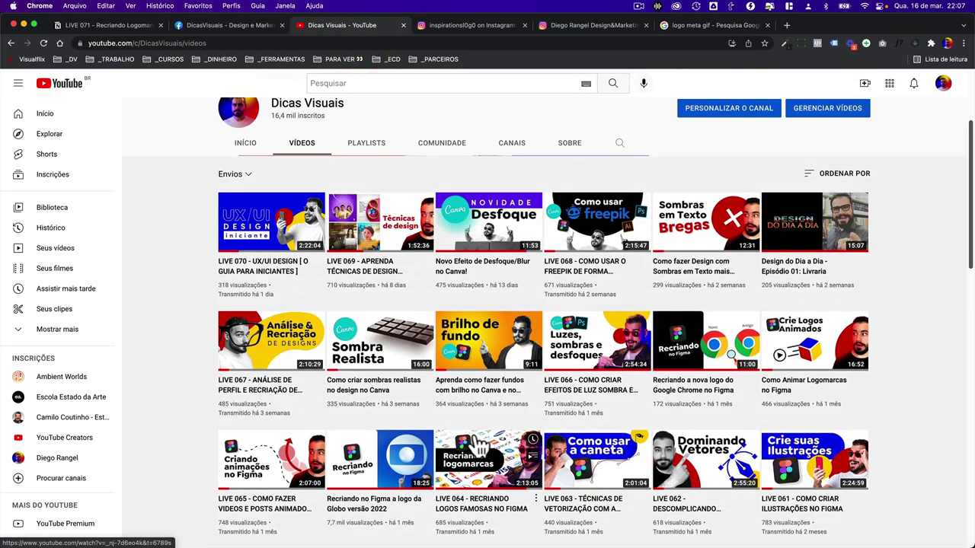
scroll(480, 450, down, 3)
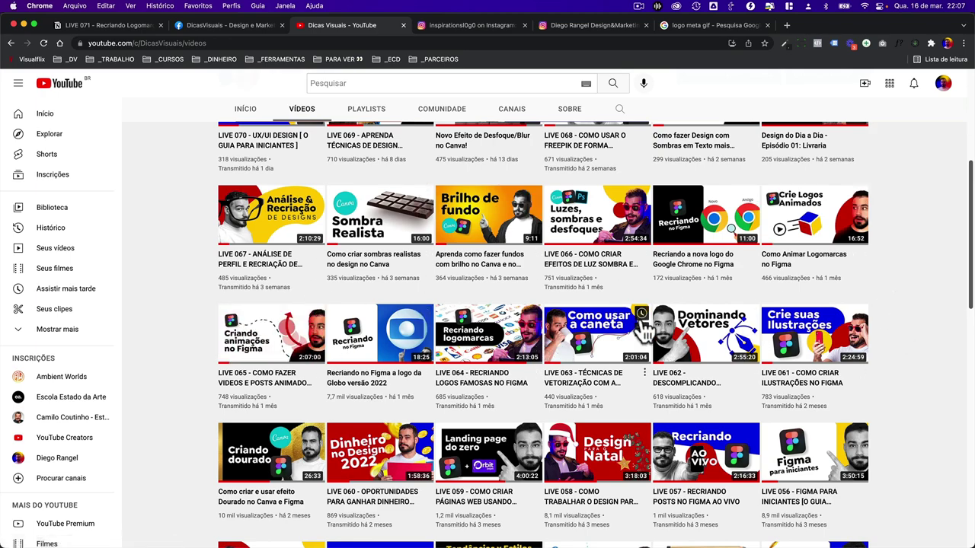
scroll(538, 374, up, 6)
scroll(616, 386, down, 3)
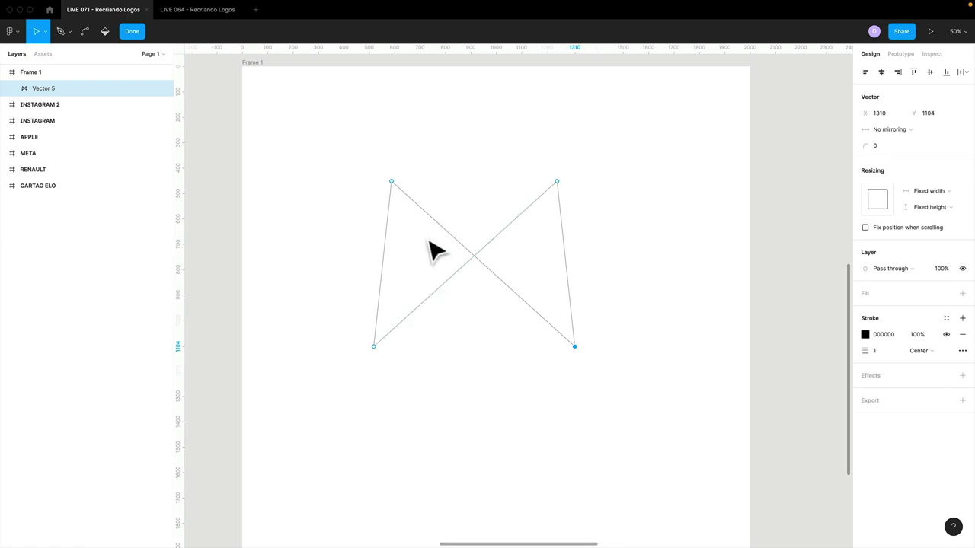
Bend all four bowtie corners into mirrored curves with the Bend tool
key(ctrl)
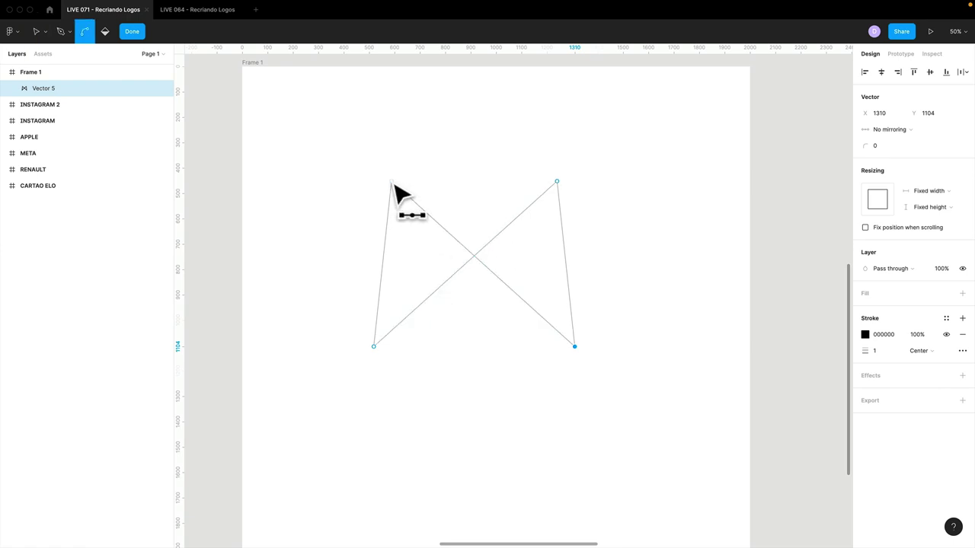
drag(391, 183, 399, 191)
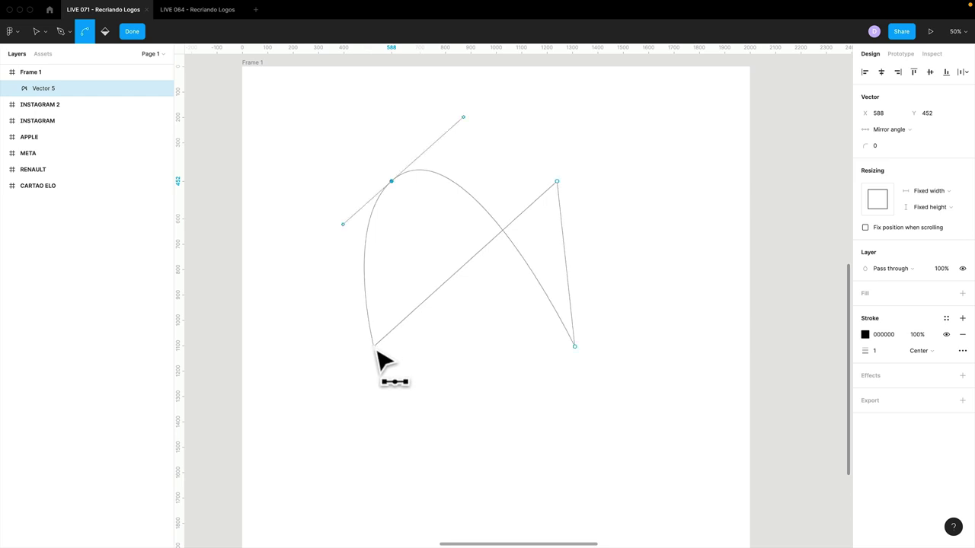
drag(373, 347, 431, 424)
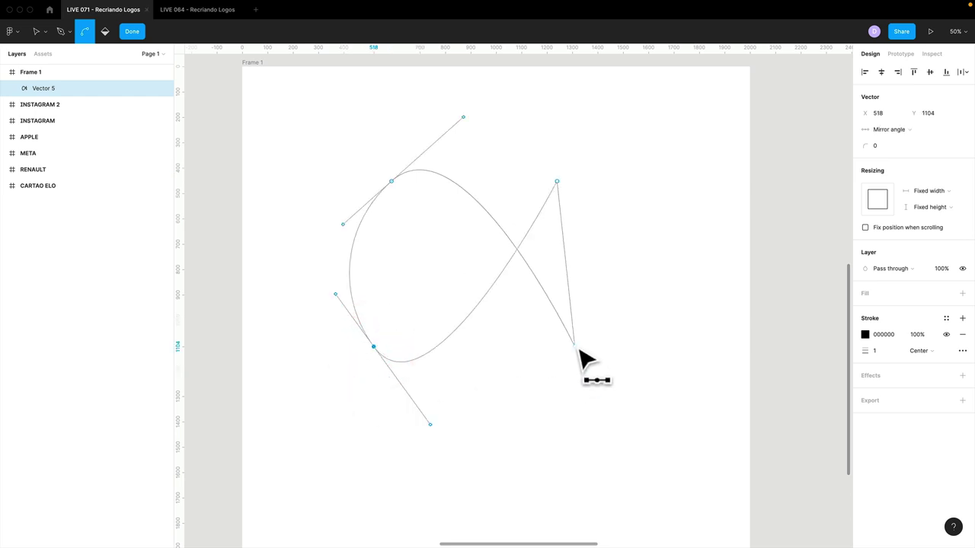
drag(575, 345, 518, 425)
drag(557, 181, 605, 224)
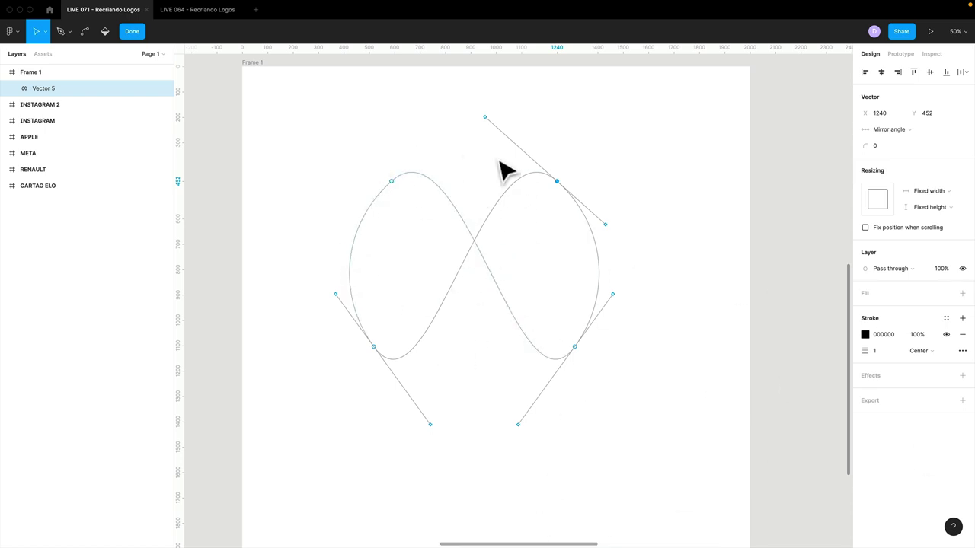
Flatten the bottom-left and bottom-right curve handles horizontally
key(super)
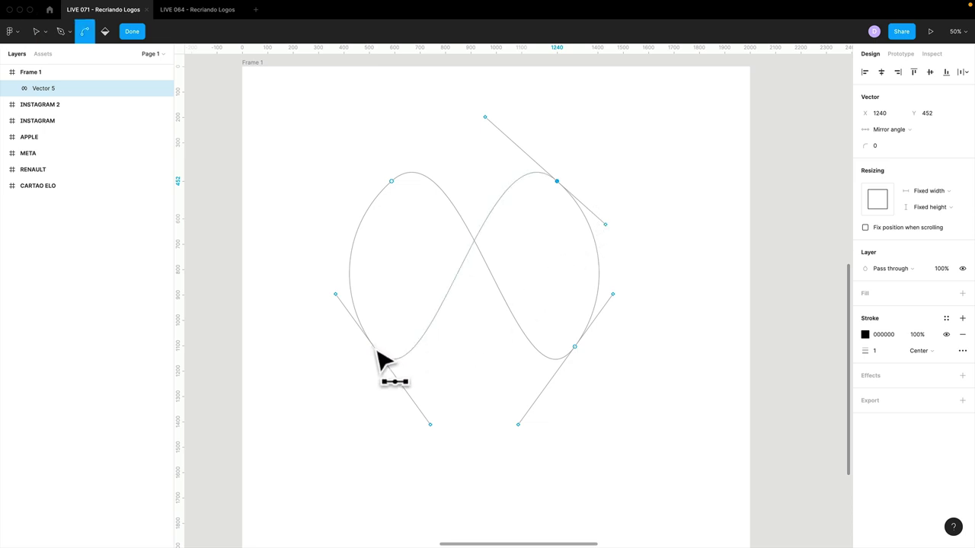
drag(376, 350, 447, 349)
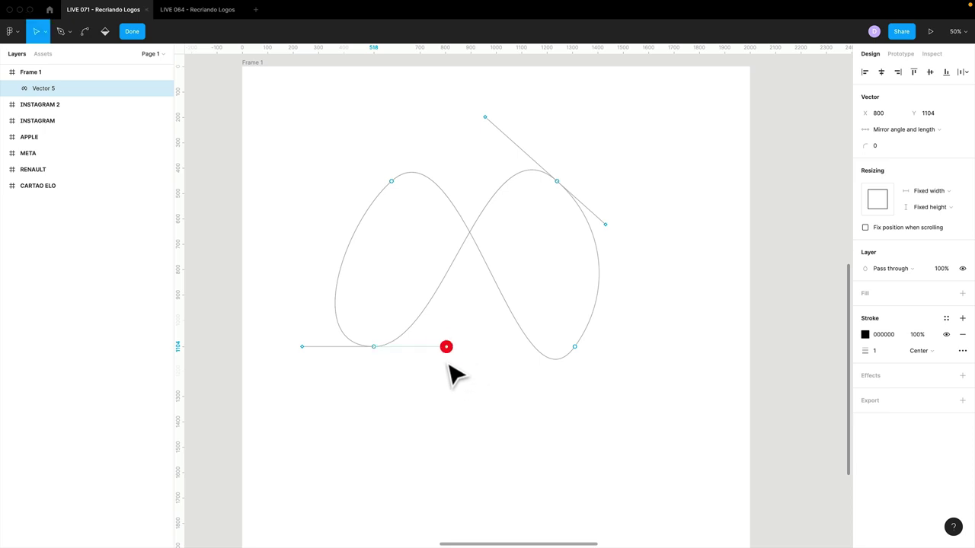
click(576, 350)
drag(576, 352, 506, 352)
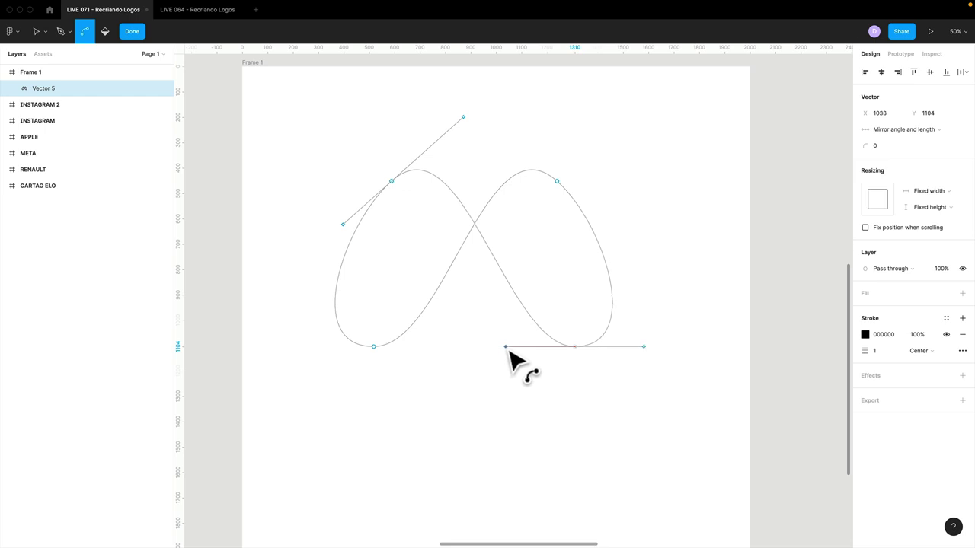
drag(507, 353, 505, 348)
Finish editing the path, centre the infinity shape, and set its stroke weight to 100
key(v)
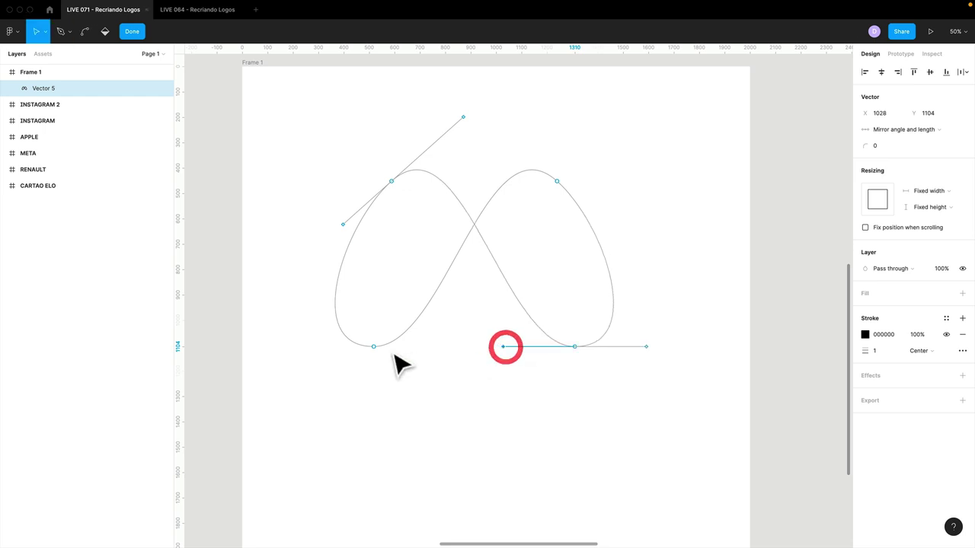
click(450, 385)
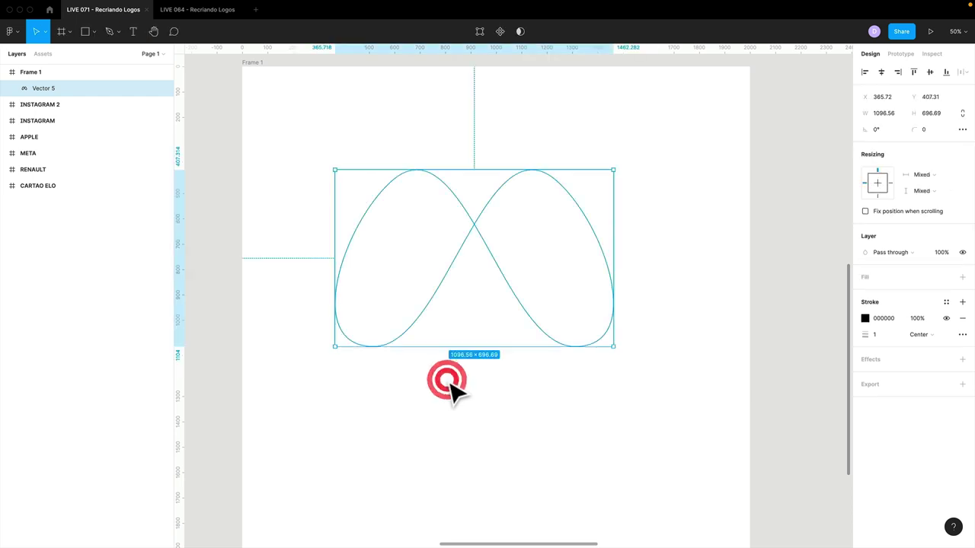
drag(477, 227, 497, 290)
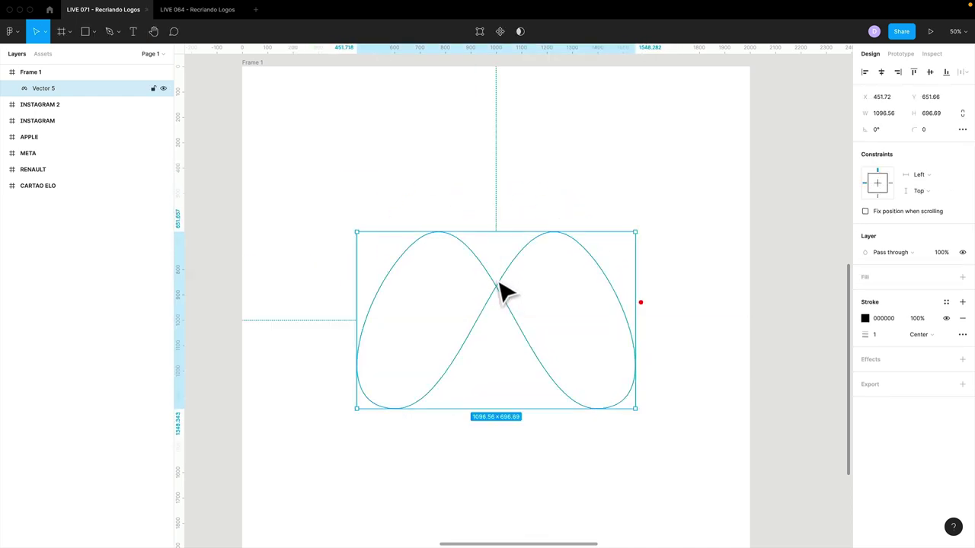
drag(495, 283, 507, 225)
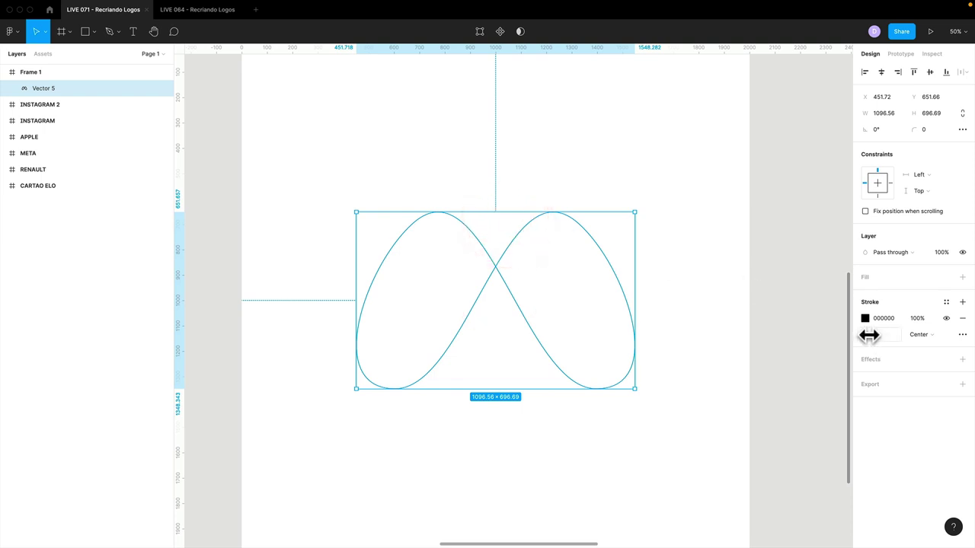
drag(866, 335, 913, 329)
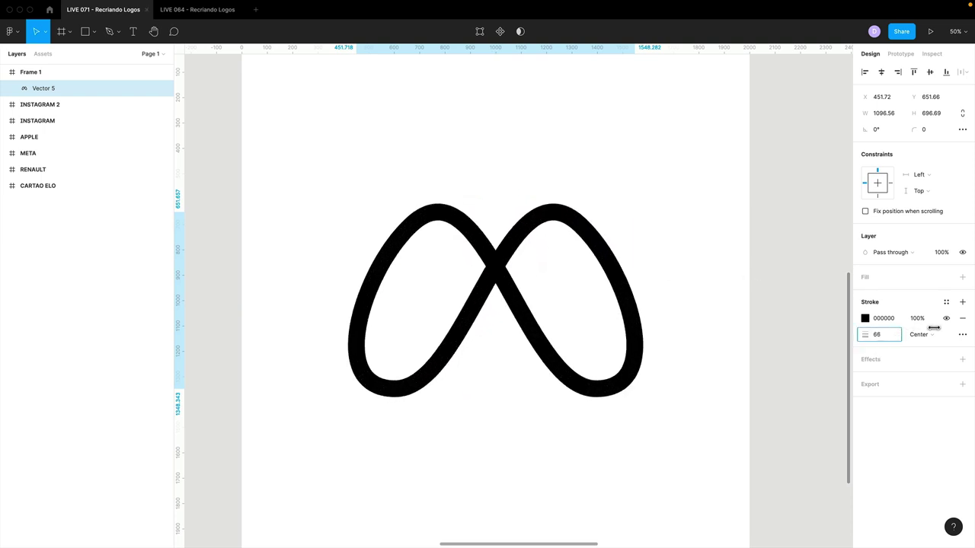
drag(913, 331, 875, 335)
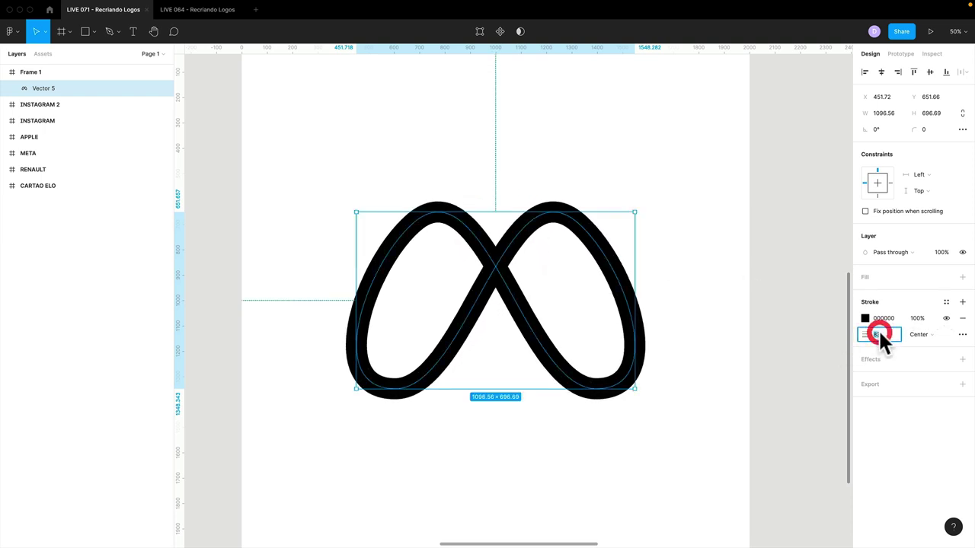
text(100)
key(Return)
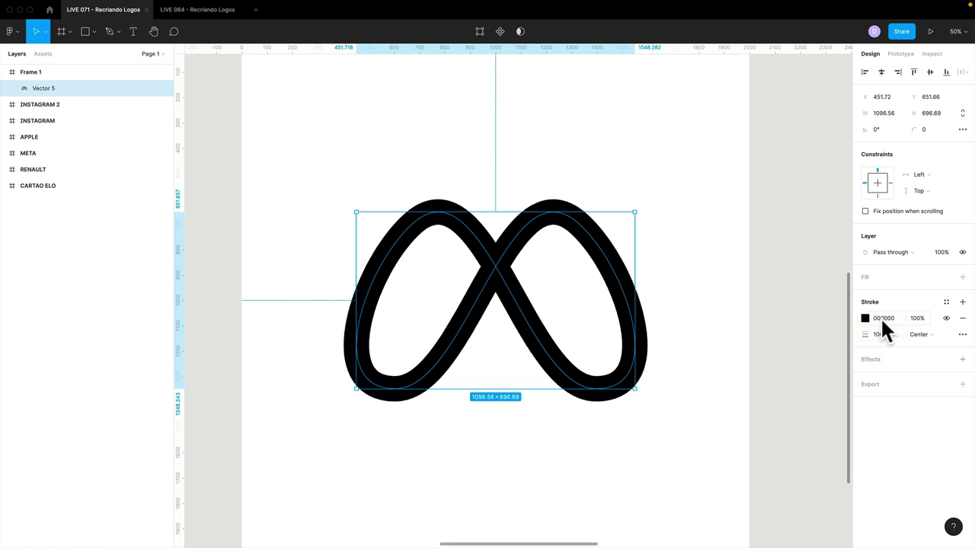
Rename the layer M ORIGINAL, duplicate it, and hide the copy
double_click(48, 88)
text(M ORIGINAL)
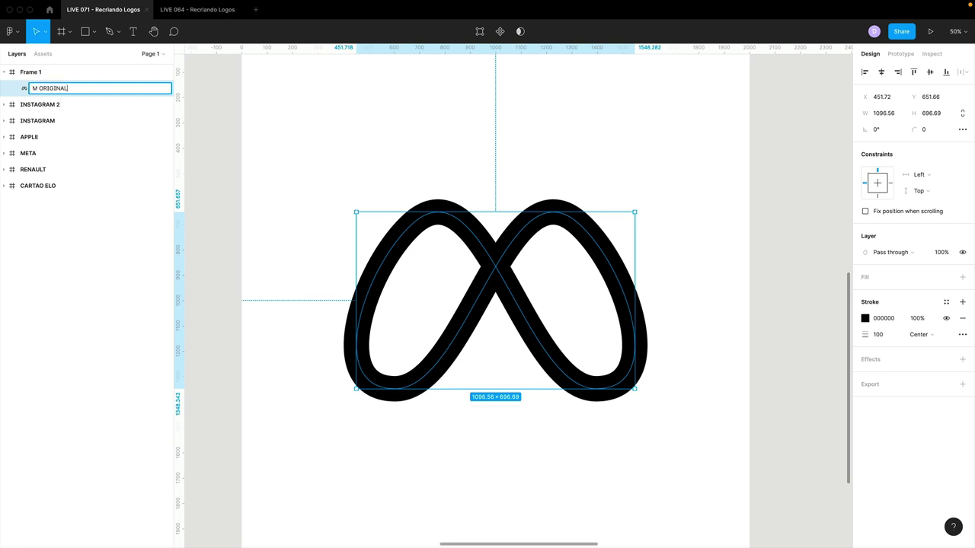
key(Return)
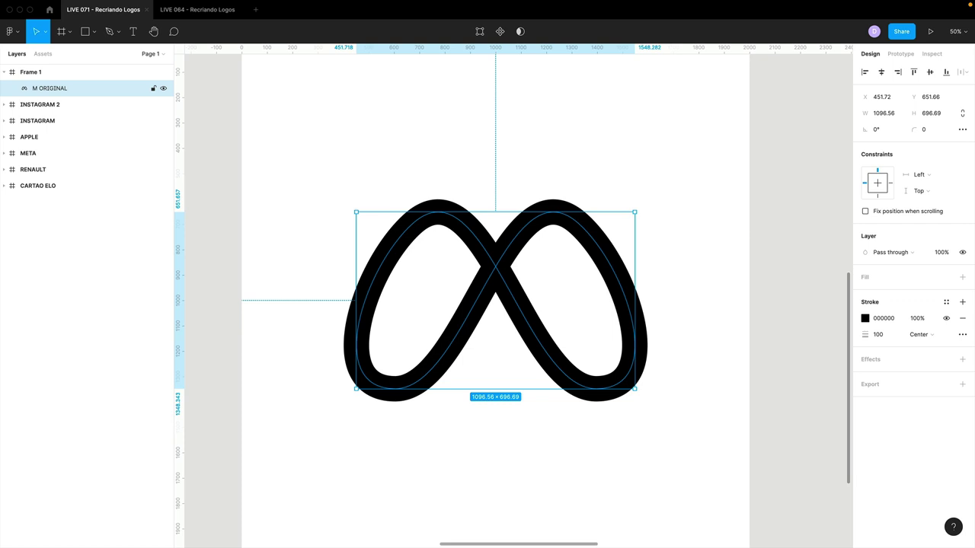
key(ctrl+d)
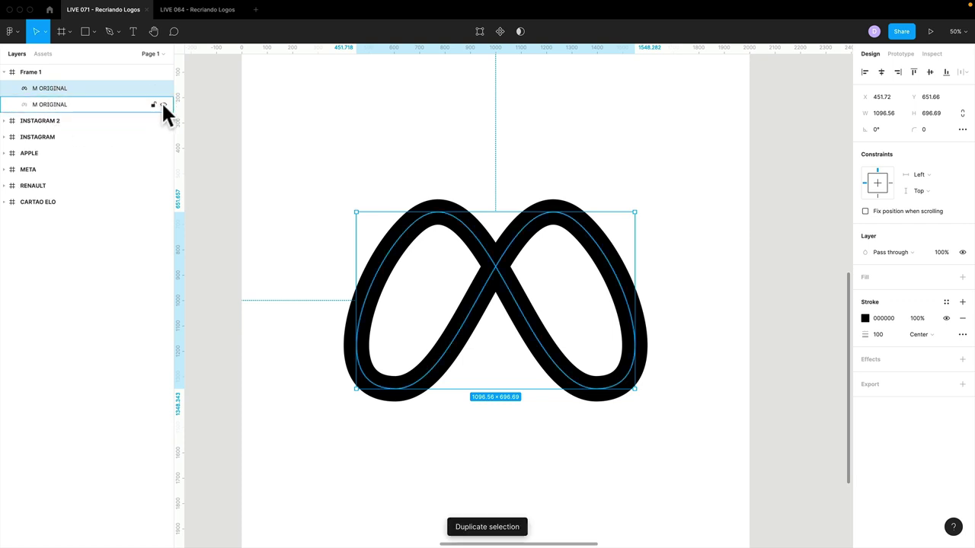
click(163, 105)
click(50, 88)
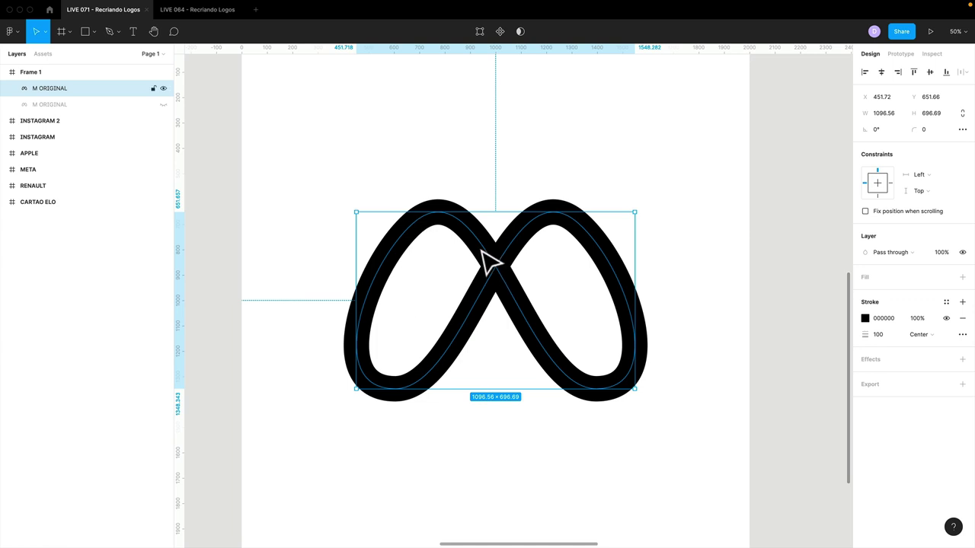
Make the stroke a linear gradient from navy to light blue
click(866, 319)
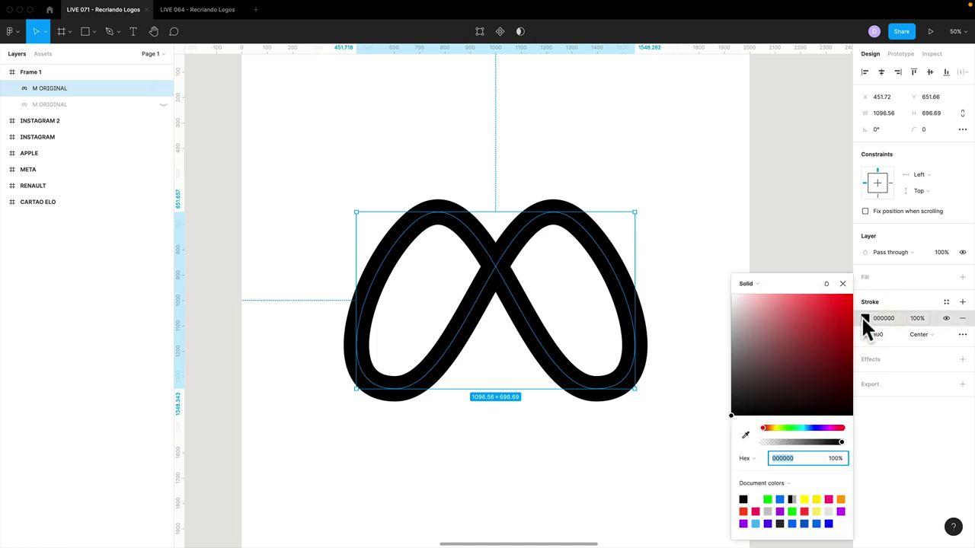
click(757, 280)
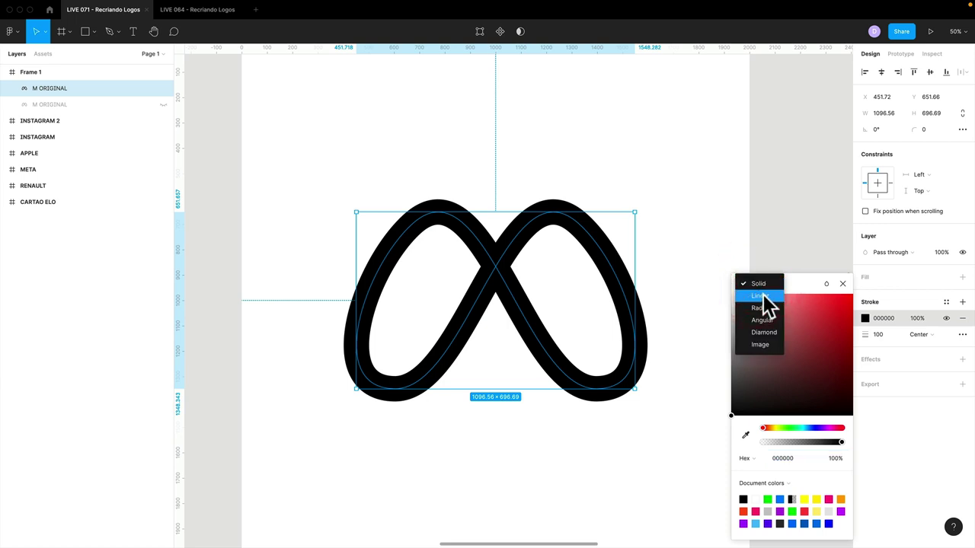
click(762, 296)
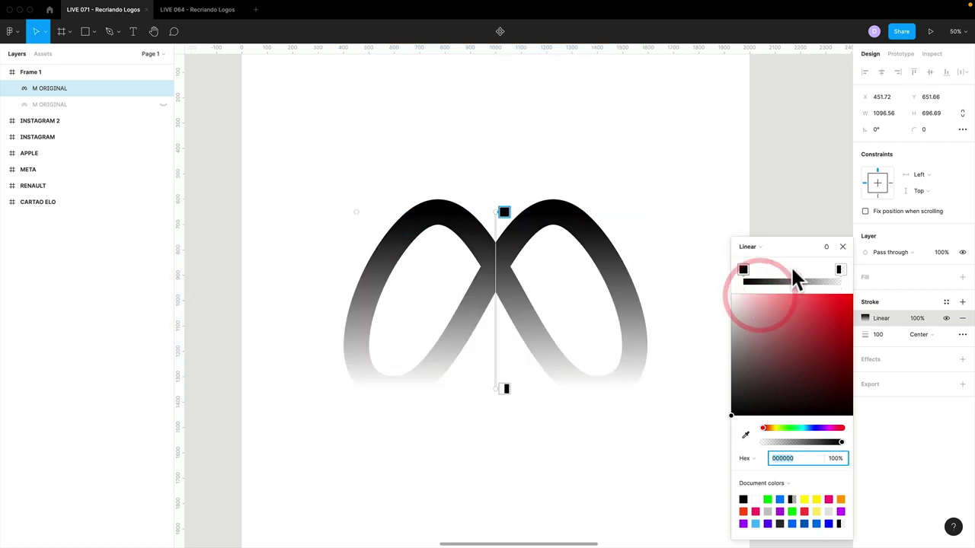
drag(764, 442, 841, 442)
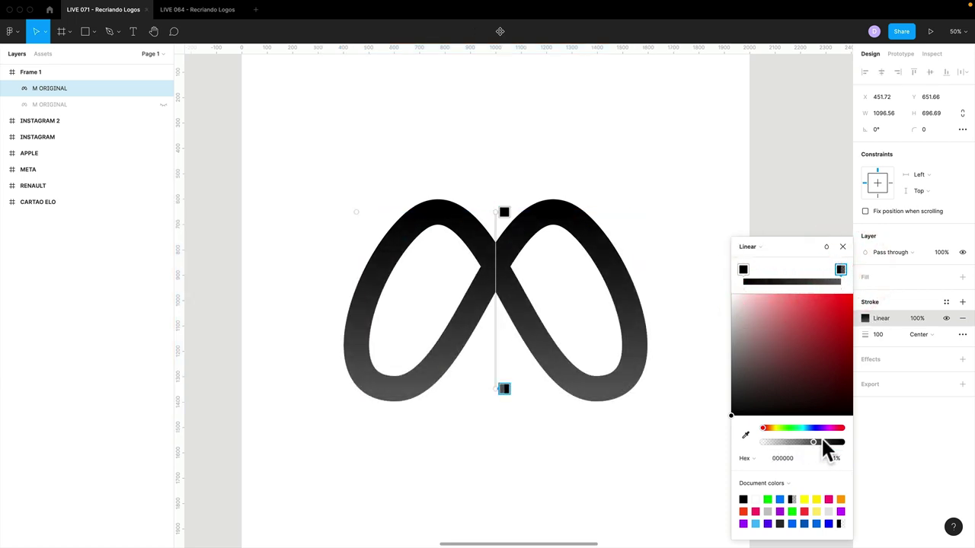
click(743, 270)
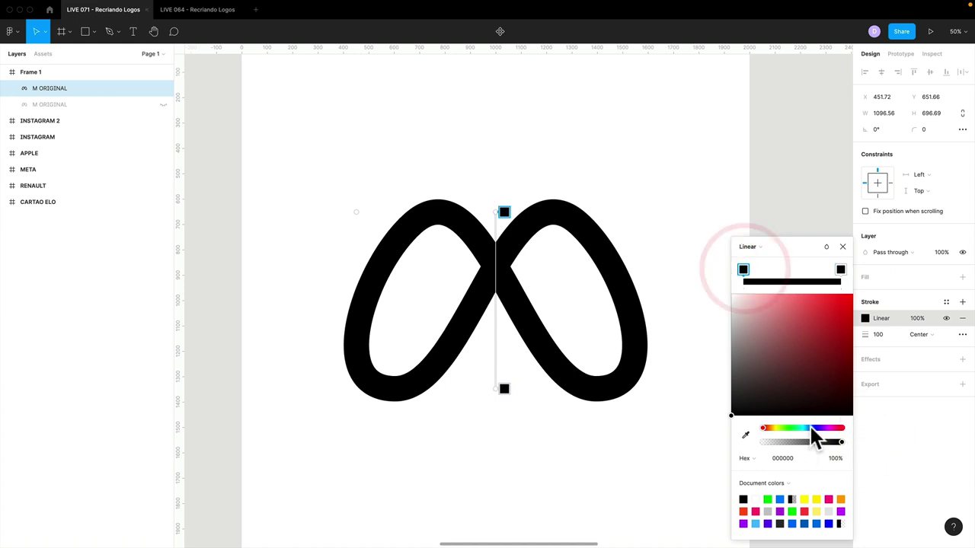
click(812, 428)
click(825, 336)
click(840, 356)
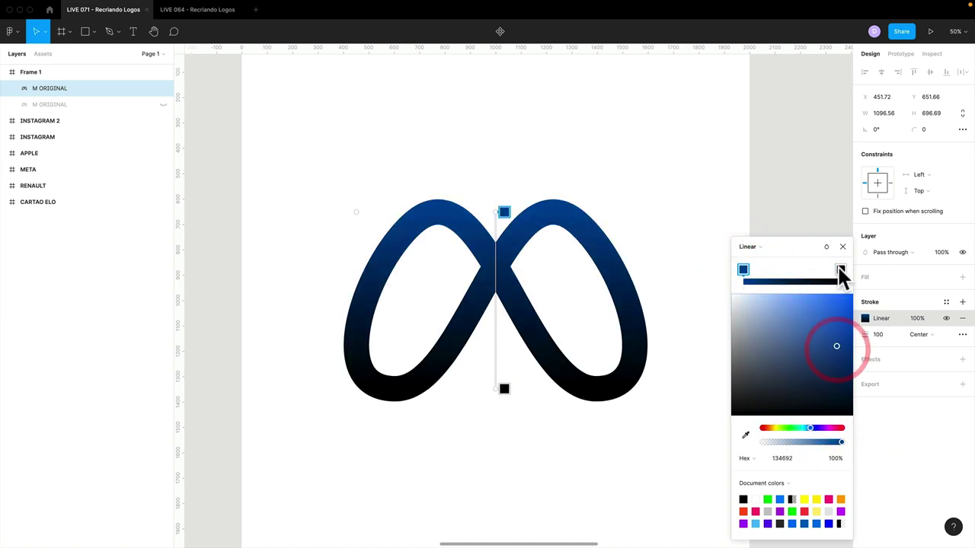
click(840, 270)
mouse_move(805, 352)
mouse_down()
mouse_move(766, 300)
mouse_move(811, 303)
mouse_up()
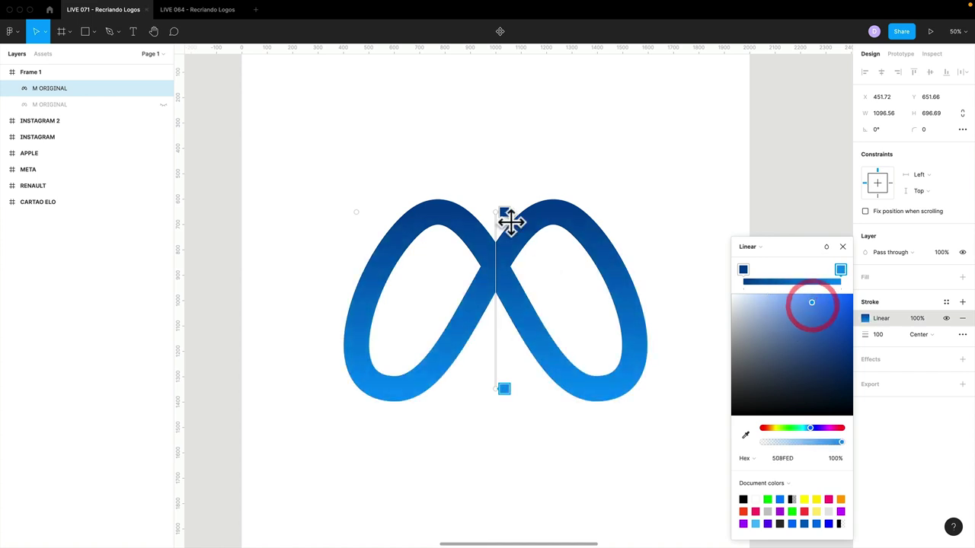
Orient the gradient to run vertically from top to bottom of the logo
drag(493, 220, 496, 255)
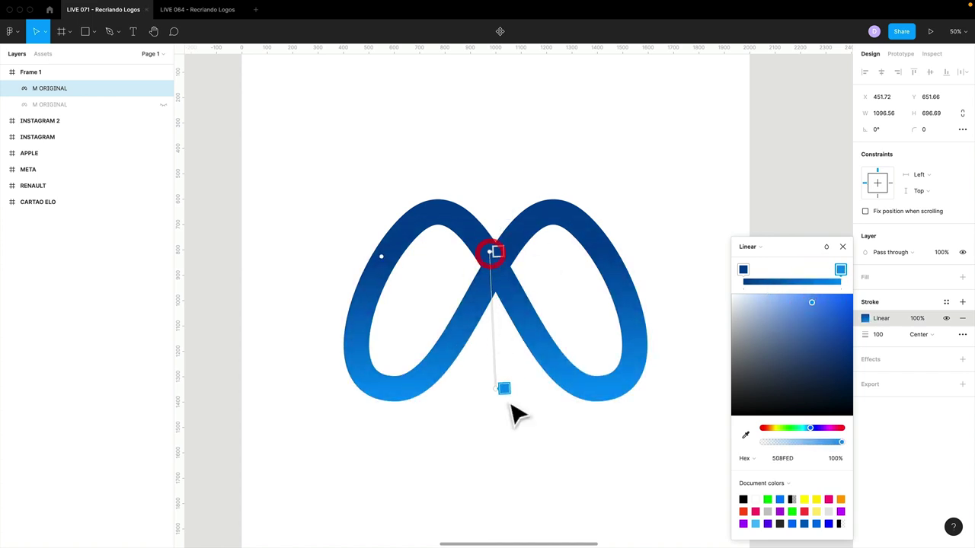
mouse_move(500, 390)
mouse_down()
mouse_move(398, 388)
mouse_move(372, 371)
mouse_up()
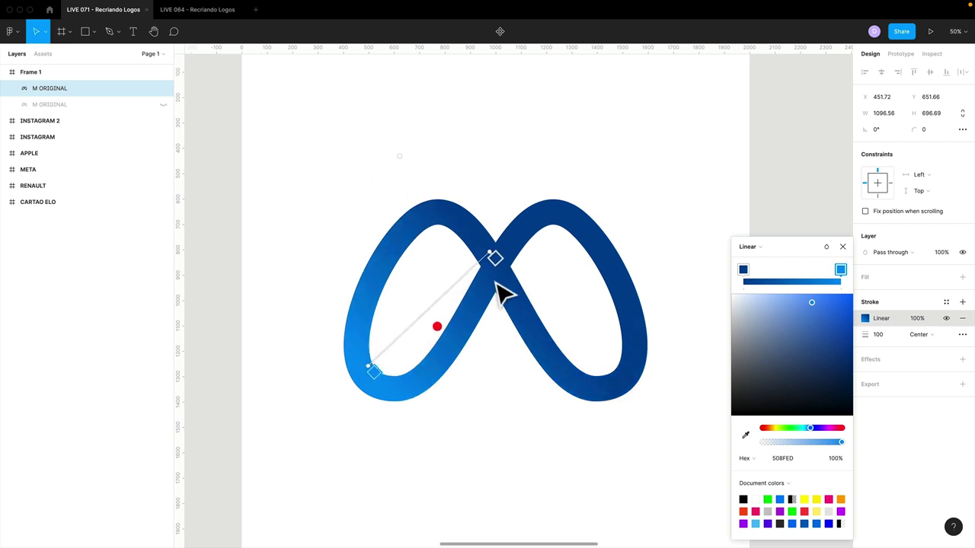
drag(492, 254, 486, 251)
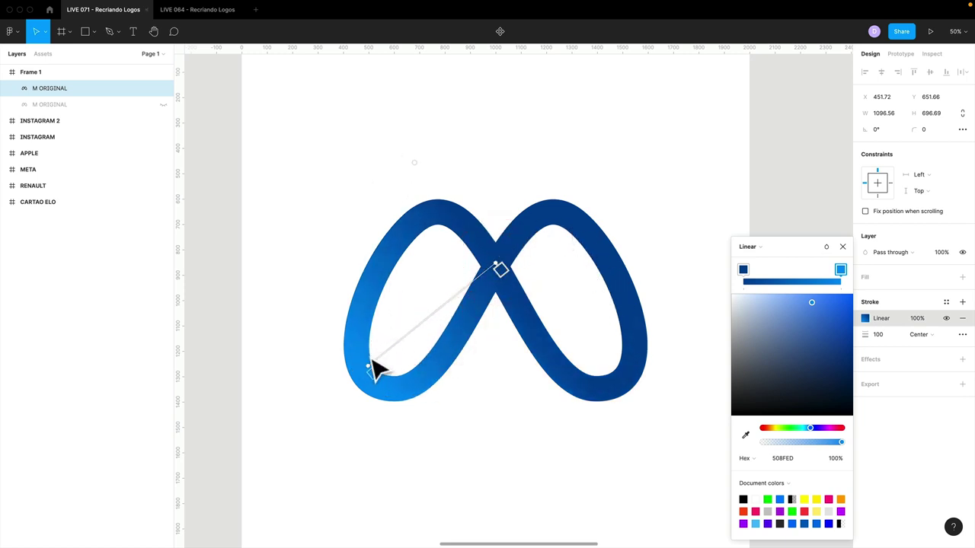
drag(373, 374, 497, 397)
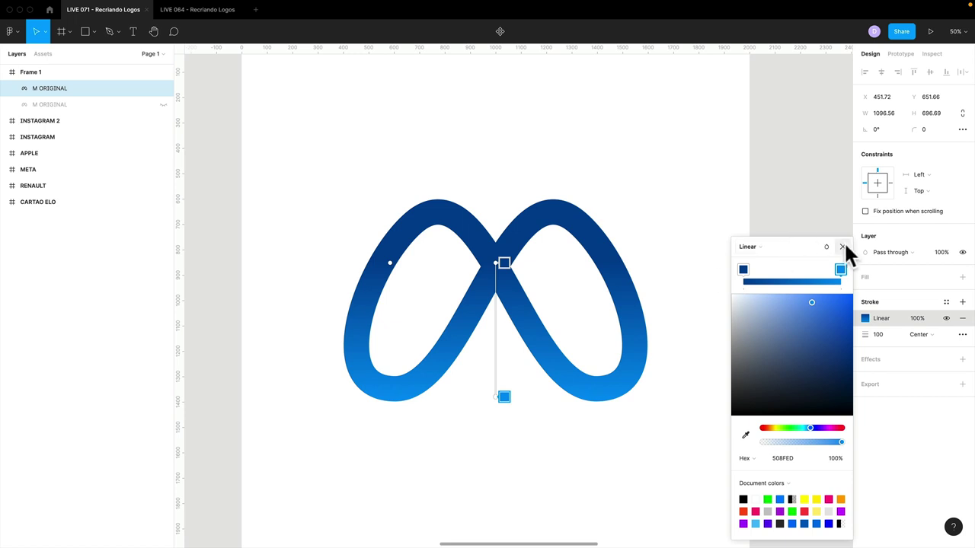
click(771, 194)
Rename the M ORIGINAL layer to M FRENTE
click(814, 191)
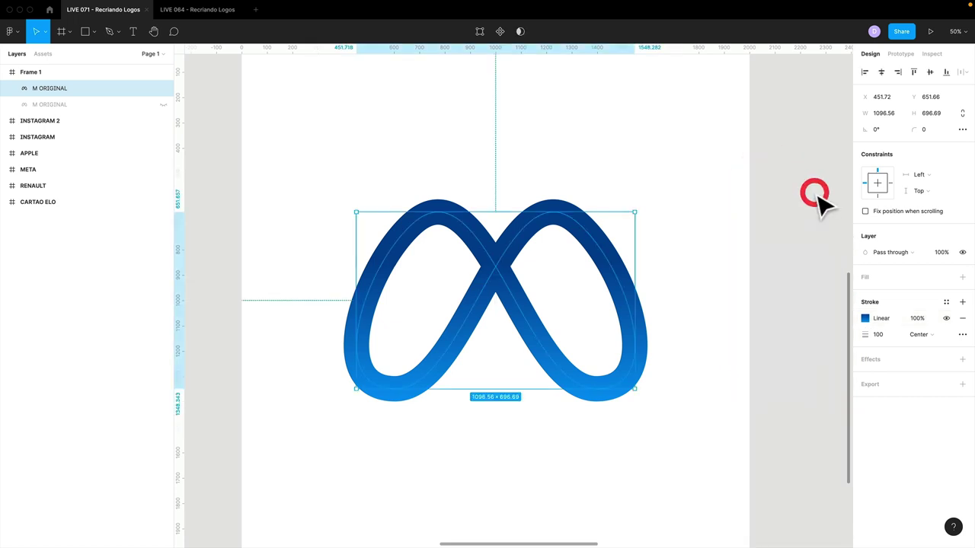
double_click(53, 90)
double_click(52, 90)
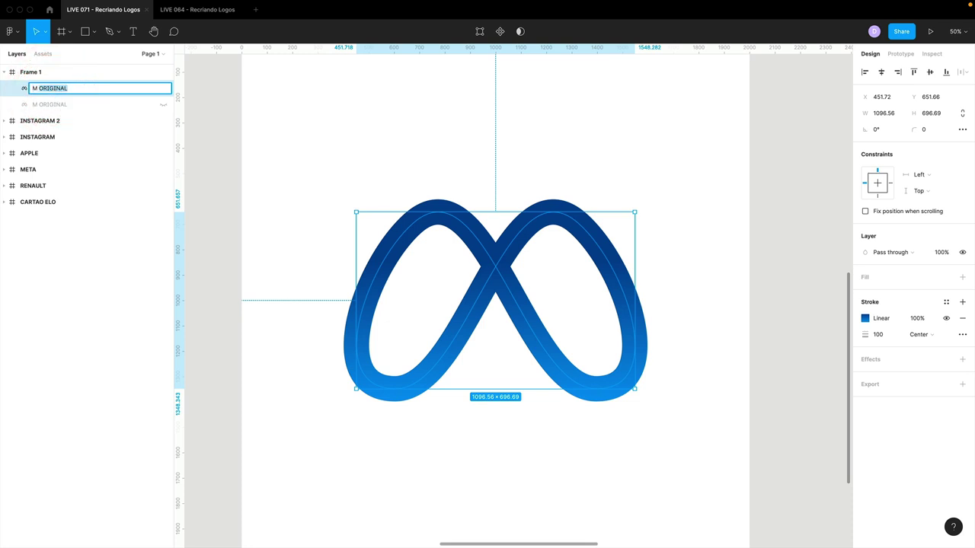
text(FRENTE)
key(Return)
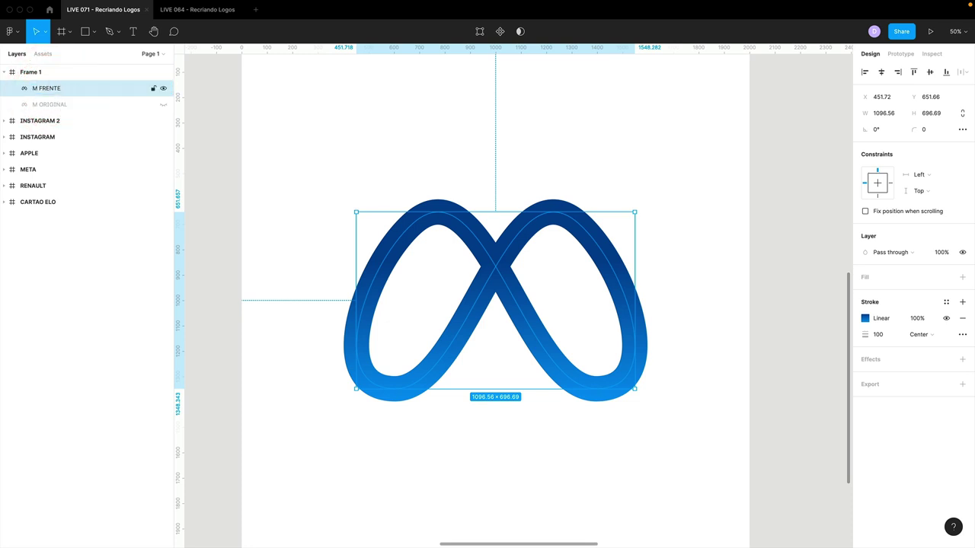
Duplicate M FRENTE, name the copy M TRAS, and hide it
key(ctrl+d)
double_click(49, 85)
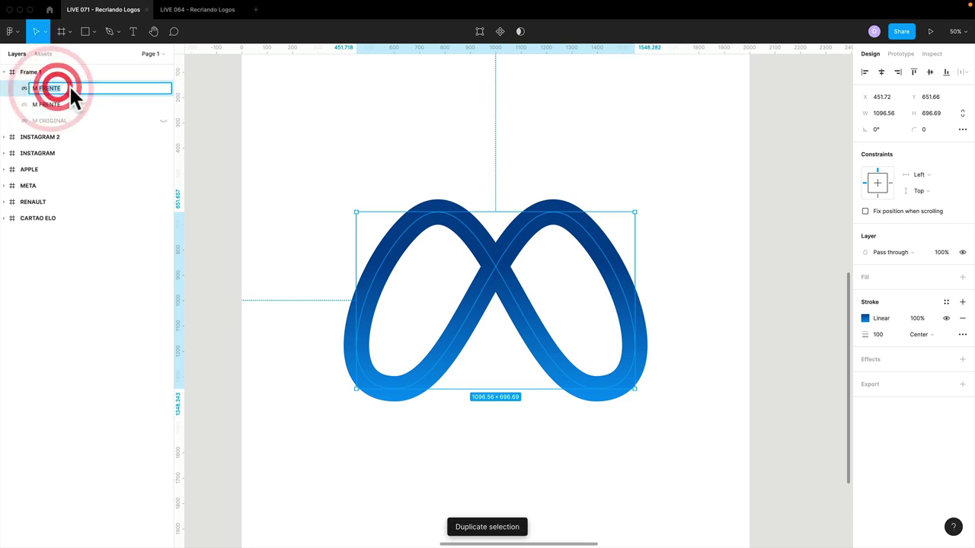
text(M TRAS)
key(Return)
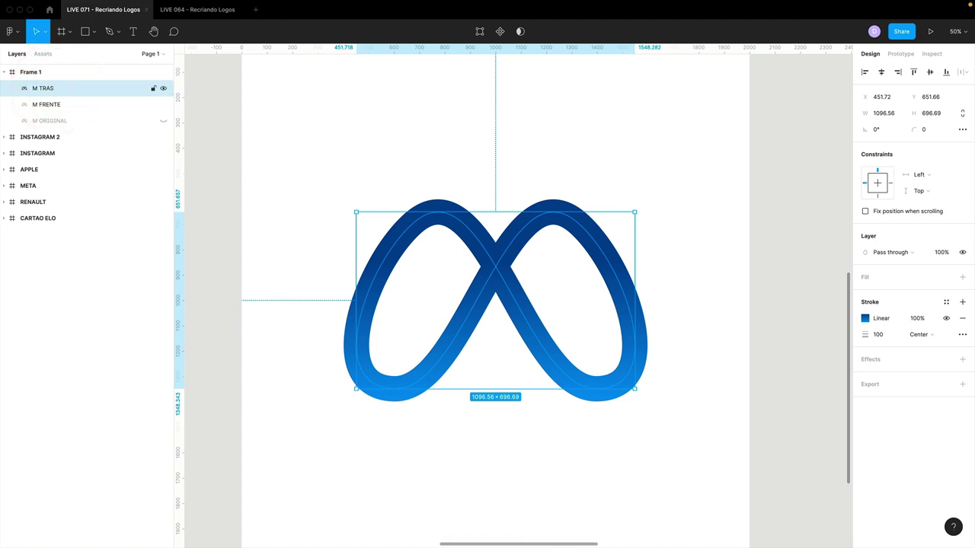
click(163, 88)
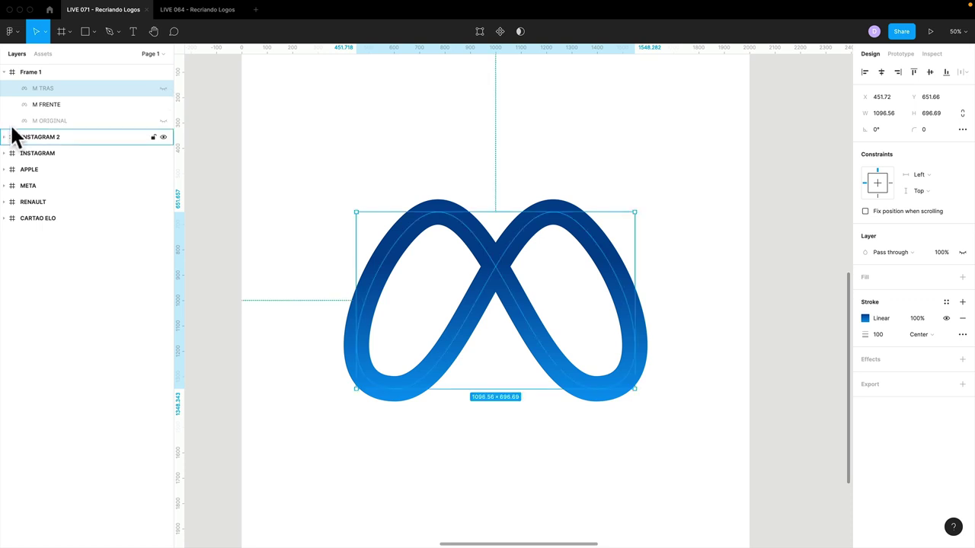
Open M FRENTE's path for point editing and select the top point of the right loop
click(46, 103)
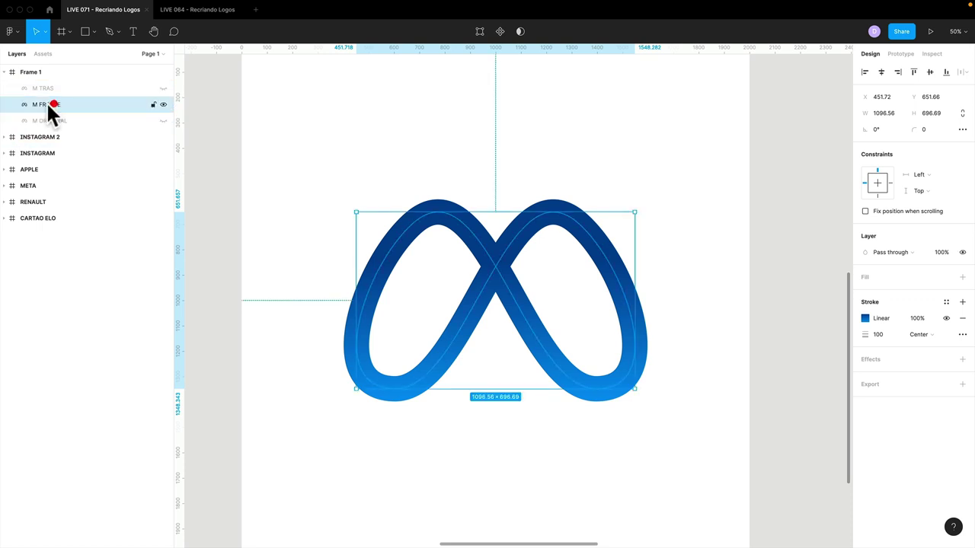
double_click(496, 282)
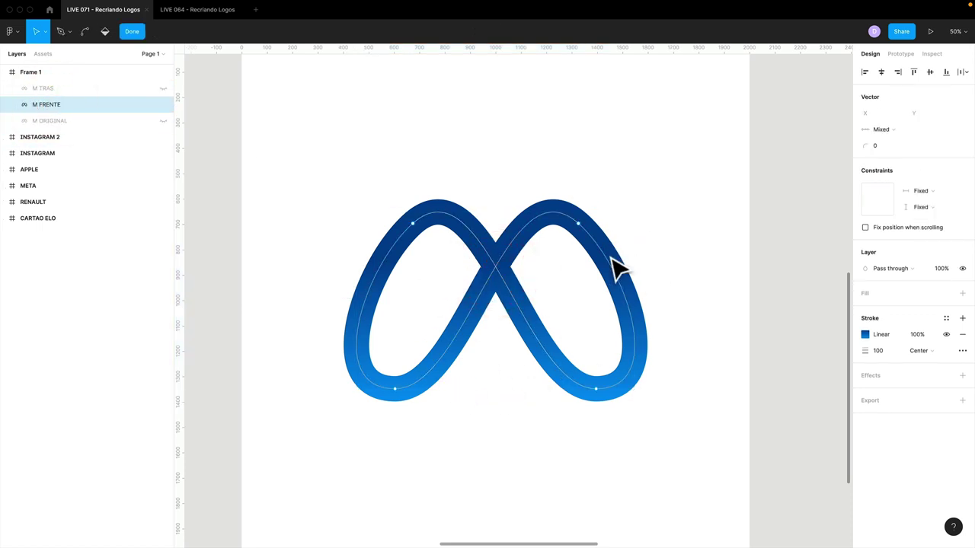
click(579, 223)
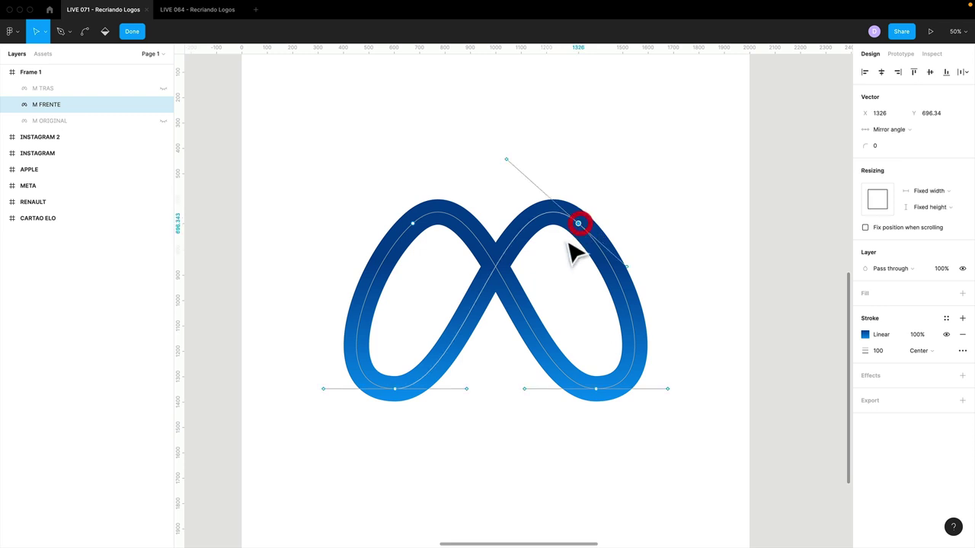
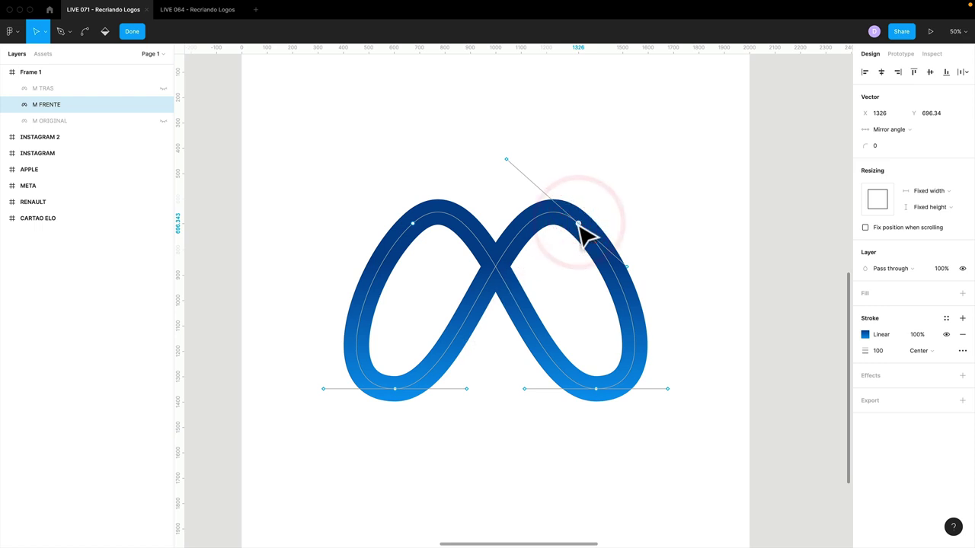
Delete M FRENTE's right-loop points, leaving only its left arch
key(Delete)
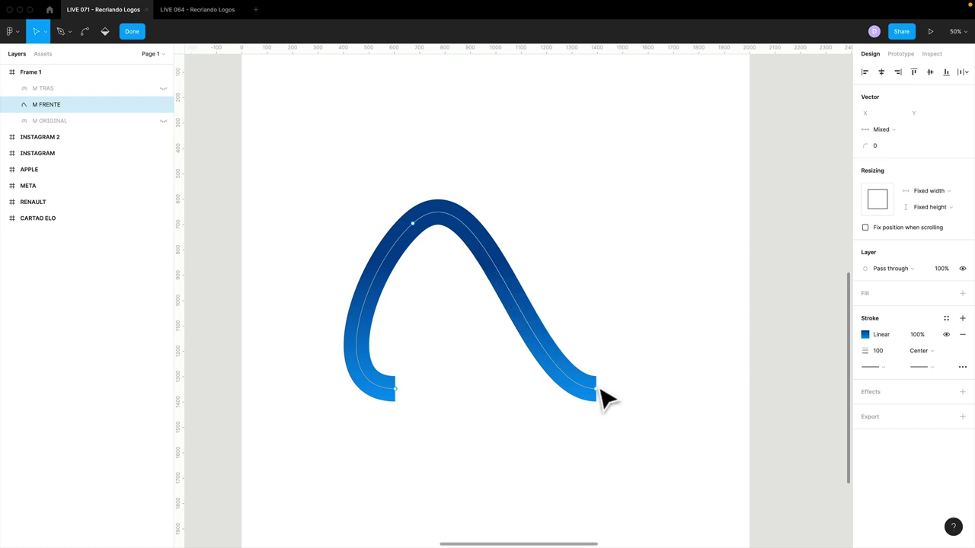
click(533, 434)
click(526, 424)
click(500, 450)
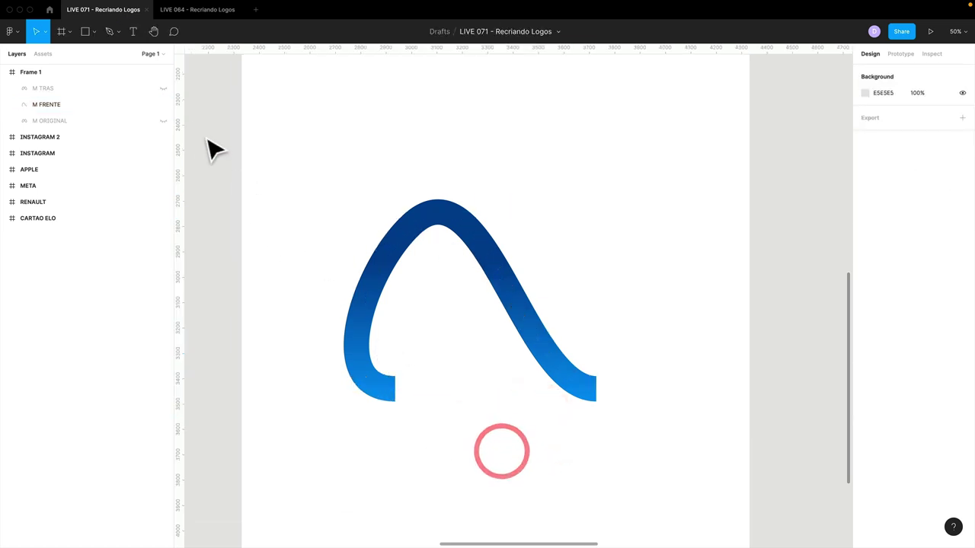
Hide M FRENTE, show M TRAS, and delete its left-loop points to keep the right arch
click(163, 103)
click(163, 88)
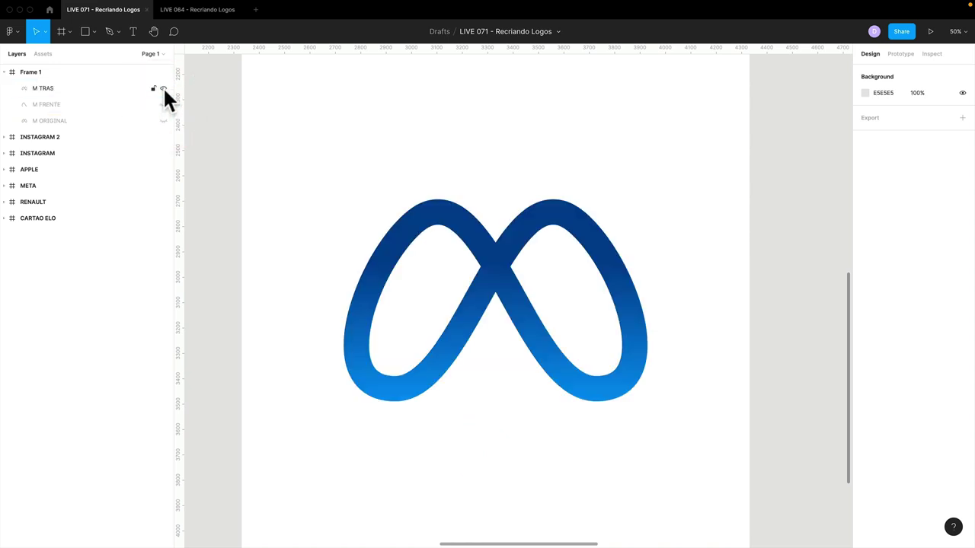
click(422, 233)
double_click(415, 221)
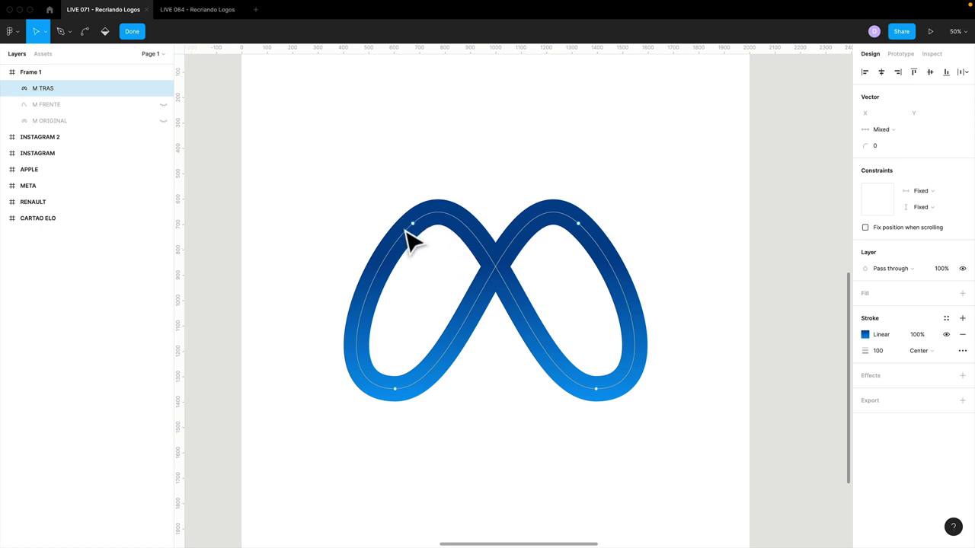
click(413, 223)
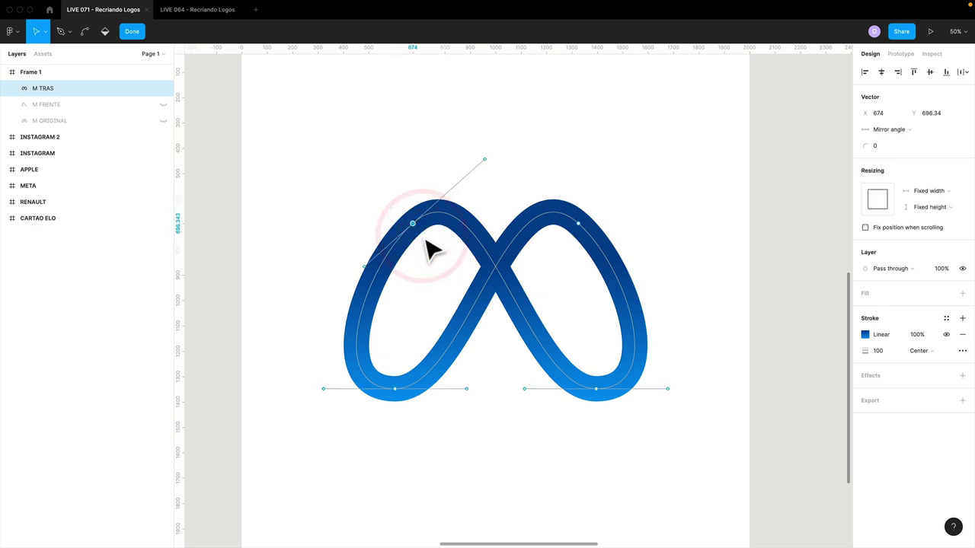
key(BackSpace)
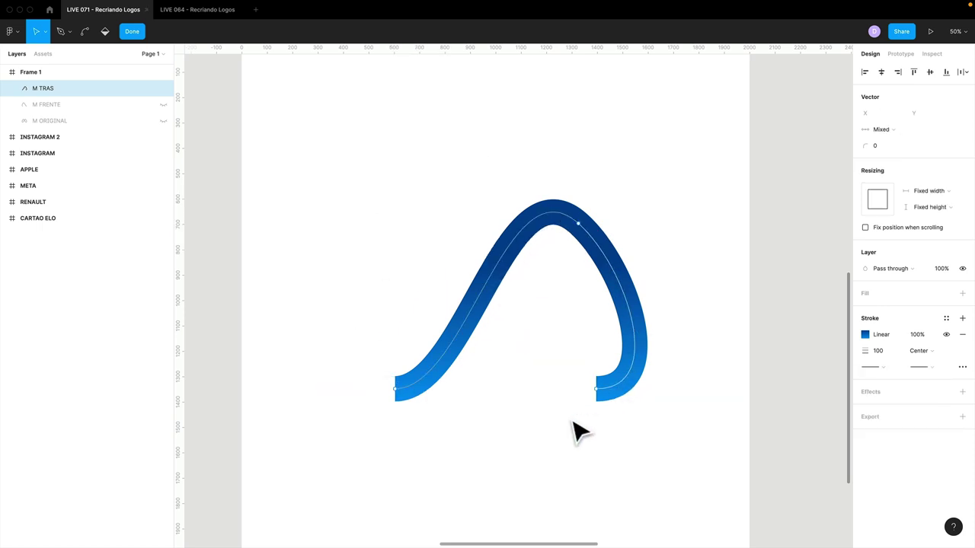
click(498, 449)
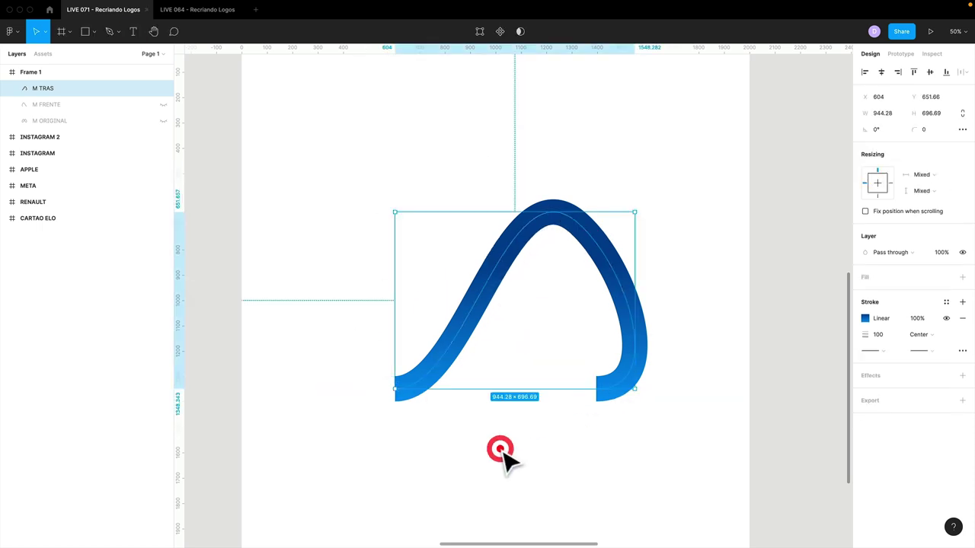
Unhide M FRENTE and undo accidental stretches of M TRAS
click(162, 104)
click(325, 411)
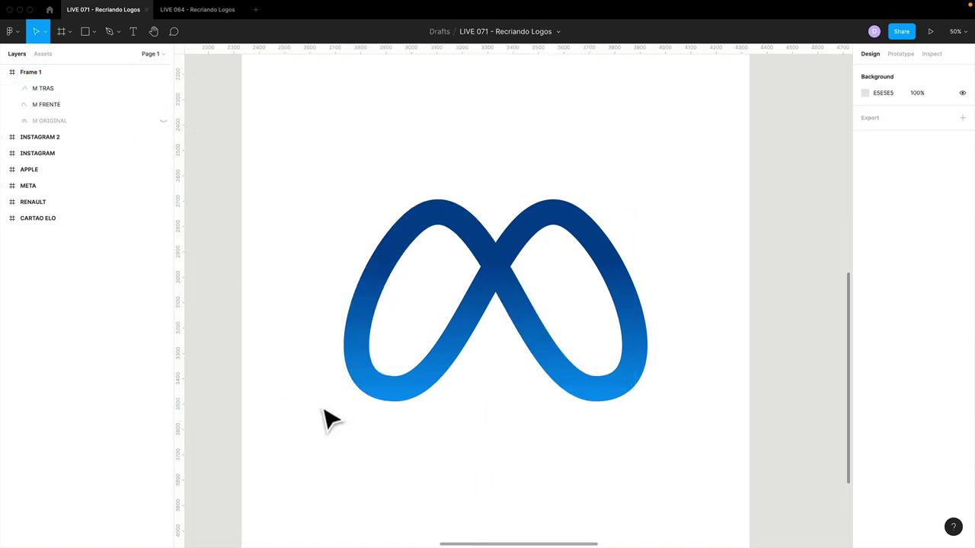
click(446, 255)
drag(413, 224, 446, 228)
key(ctrl+z)
click(344, 218)
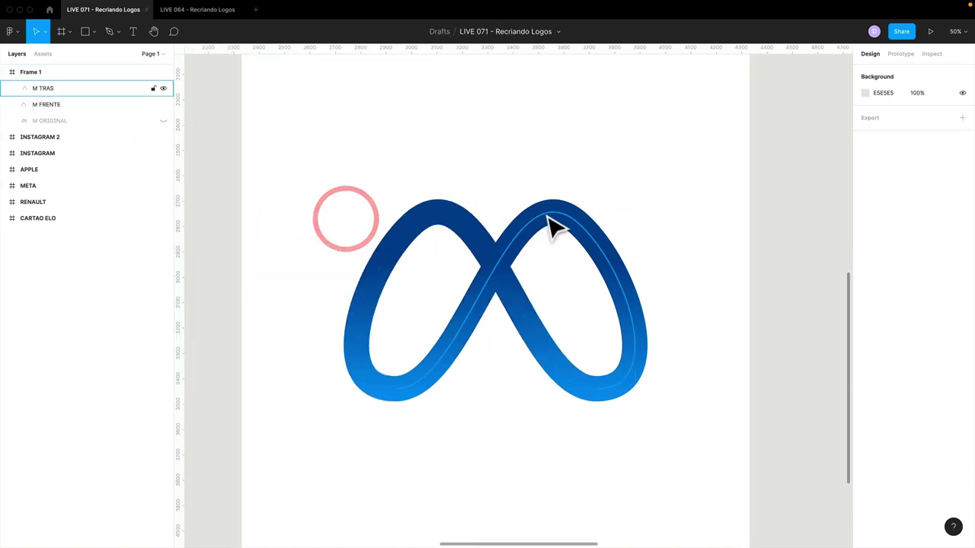
drag(551, 224, 615, 213)
key(ctrl+z)
click(614, 212)
click(660, 216)
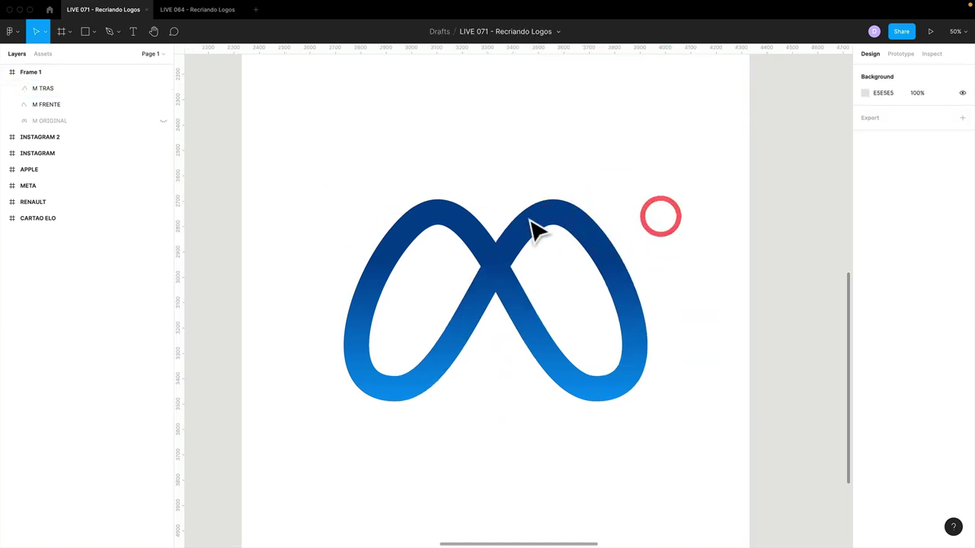
Angle M FRENTE's stroke gradient diagonally across the left arch
click(431, 222)
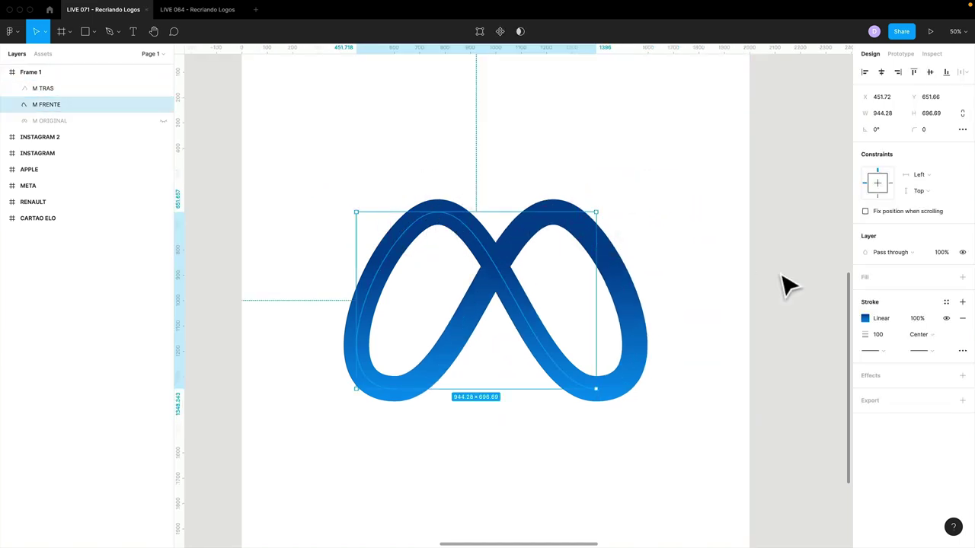
click(866, 319)
mouse_move(496, 261)
mouse_down()
mouse_move(508, 276)
mouse_move(499, 286)
mouse_up()
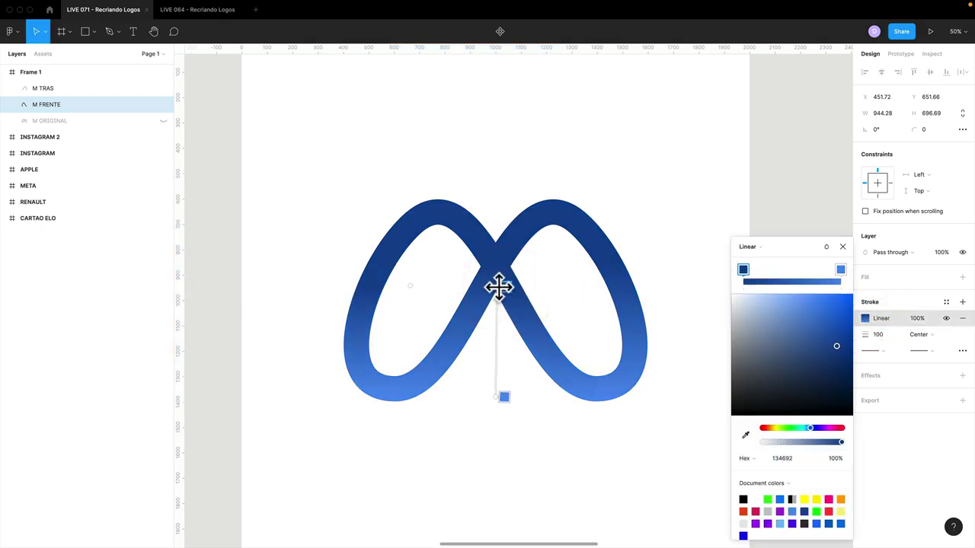
drag(504, 397, 404, 394)
drag(503, 286, 498, 280)
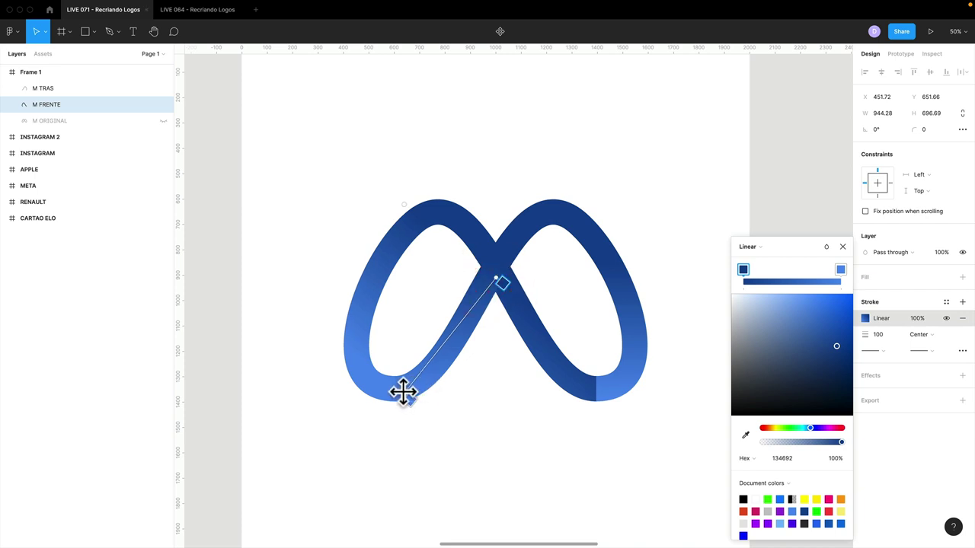
drag(403, 391, 403, 389)
click(370, 239)
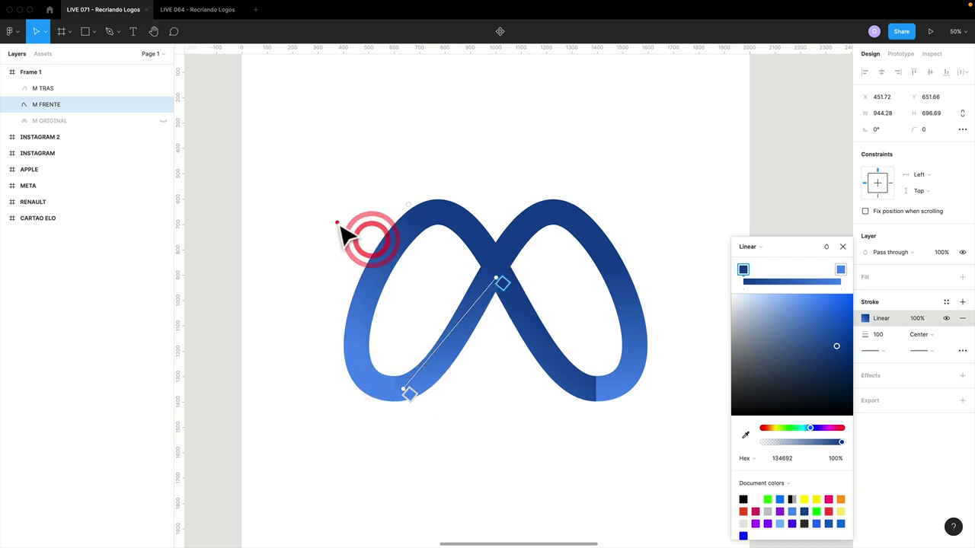
click(333, 220)
click(215, 180)
Move M FRENTE above M TRAS and brighten its gradient's right colour stop
click(67, 104)
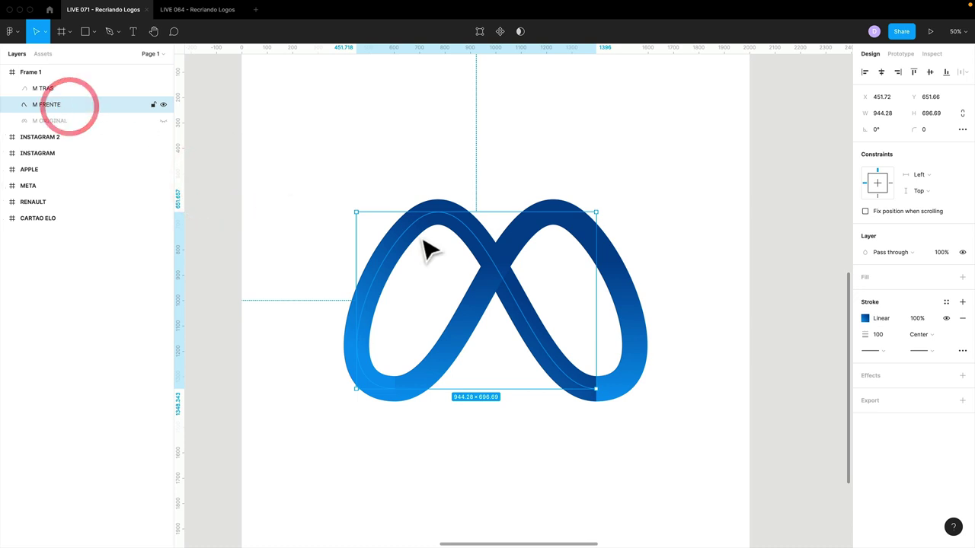
drag(54, 85, 53, 84)
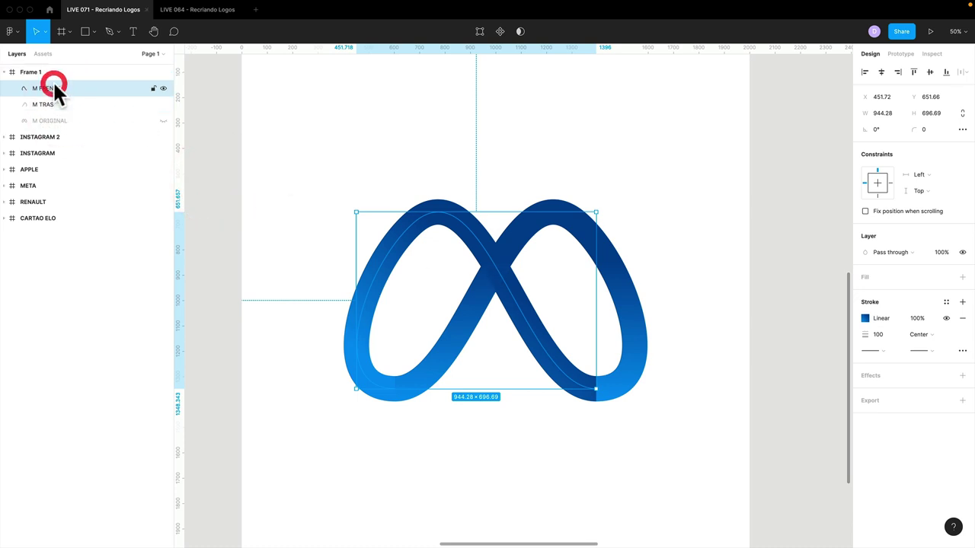
click(869, 319)
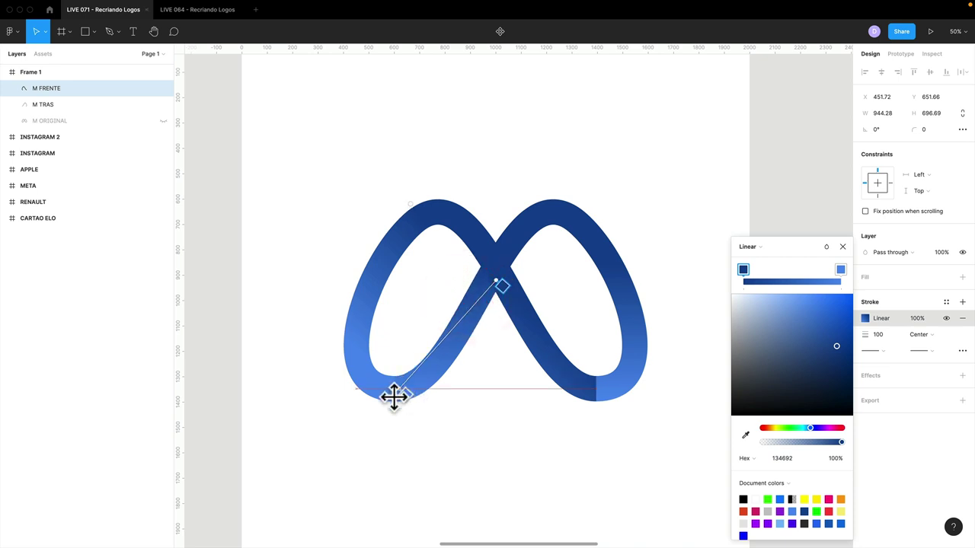
drag(402, 389, 424, 347)
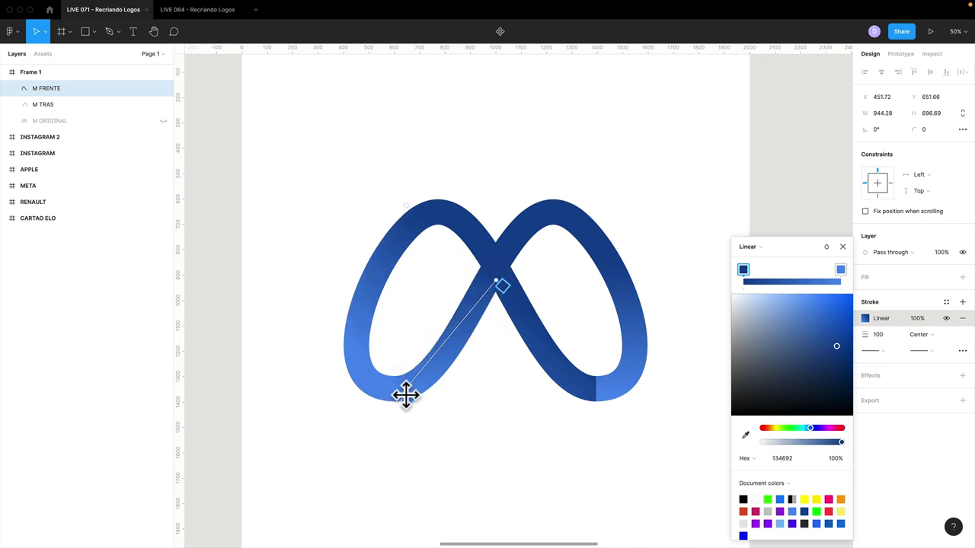
click(405, 394)
click(840, 269)
click(832, 302)
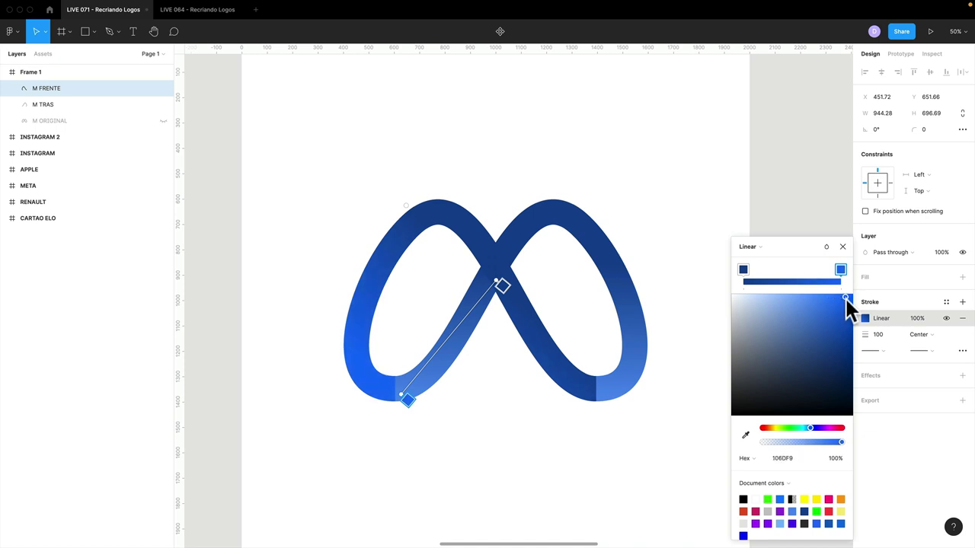
click(744, 268)
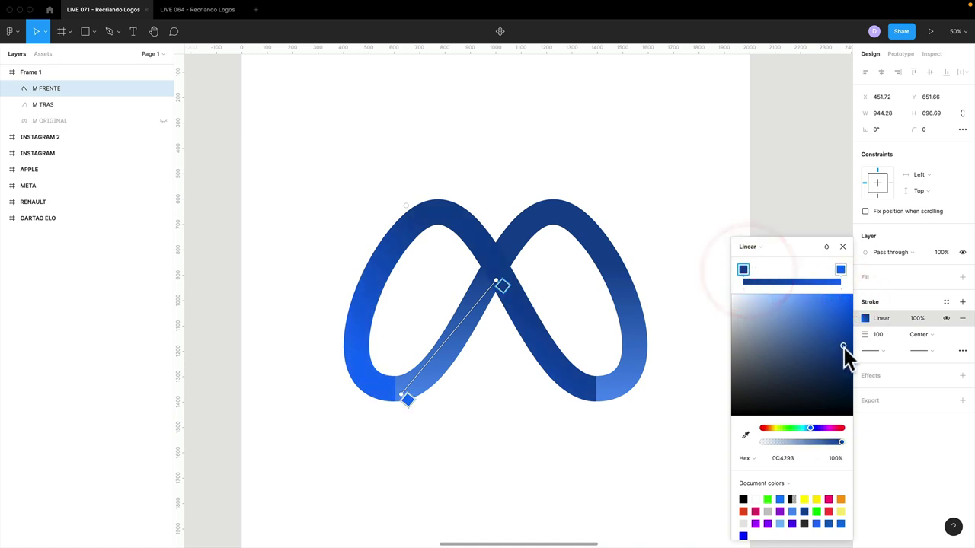
click(842, 246)
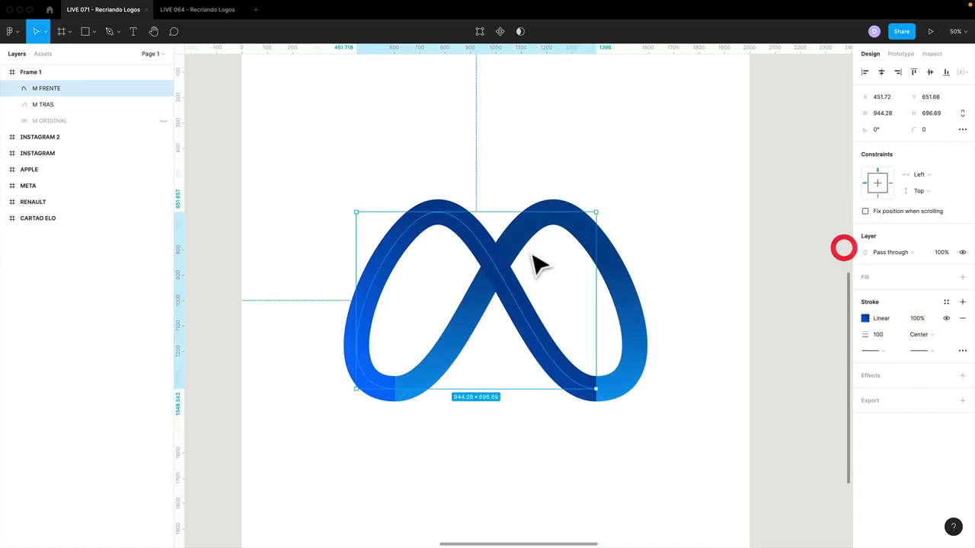
click(44, 82)
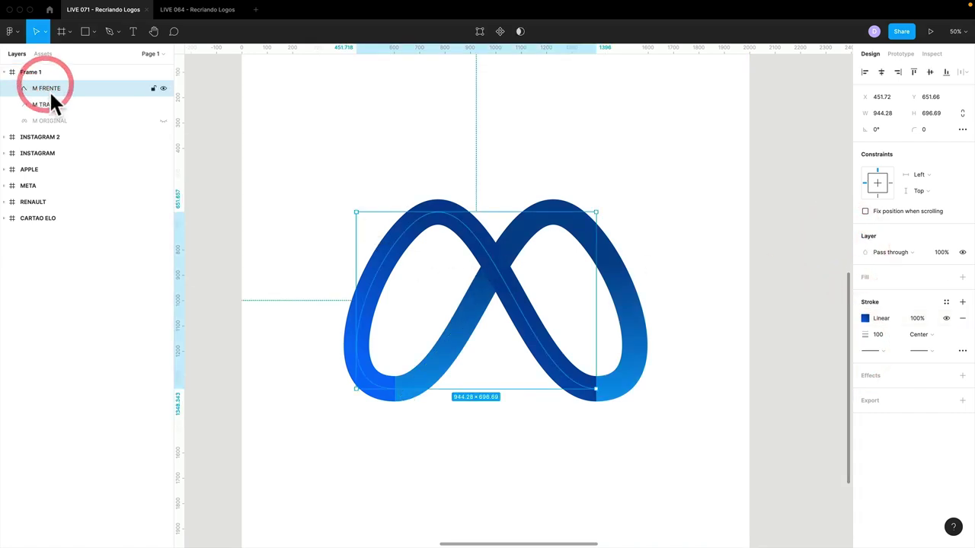
Rearrange M TRAS's gradient stops so bright blue runs toward the logo's lower right
click(49, 103)
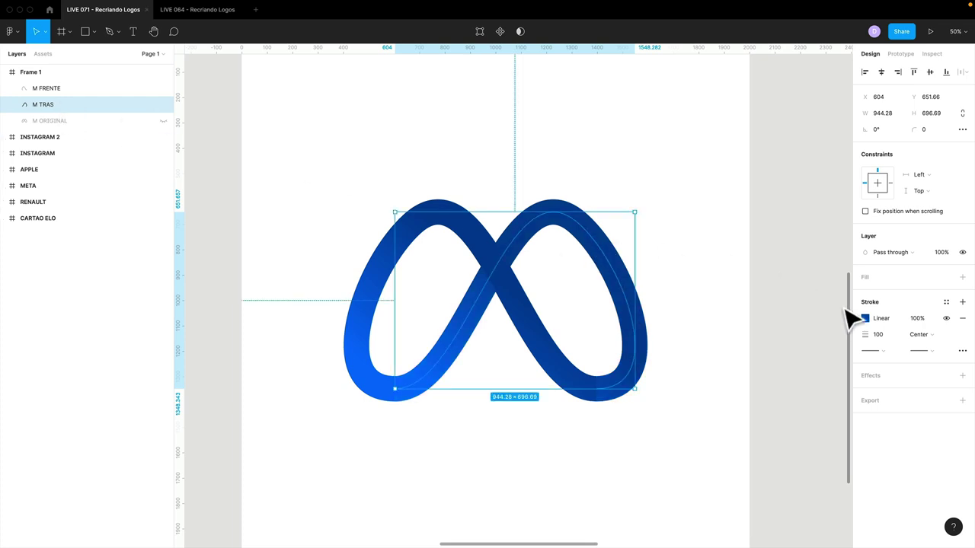
click(864, 318)
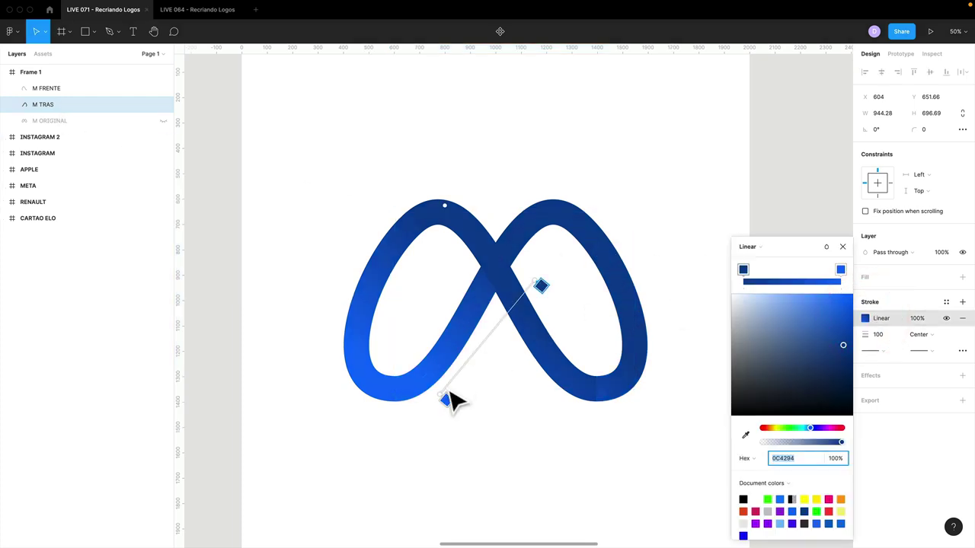
drag(743, 269, 778, 269)
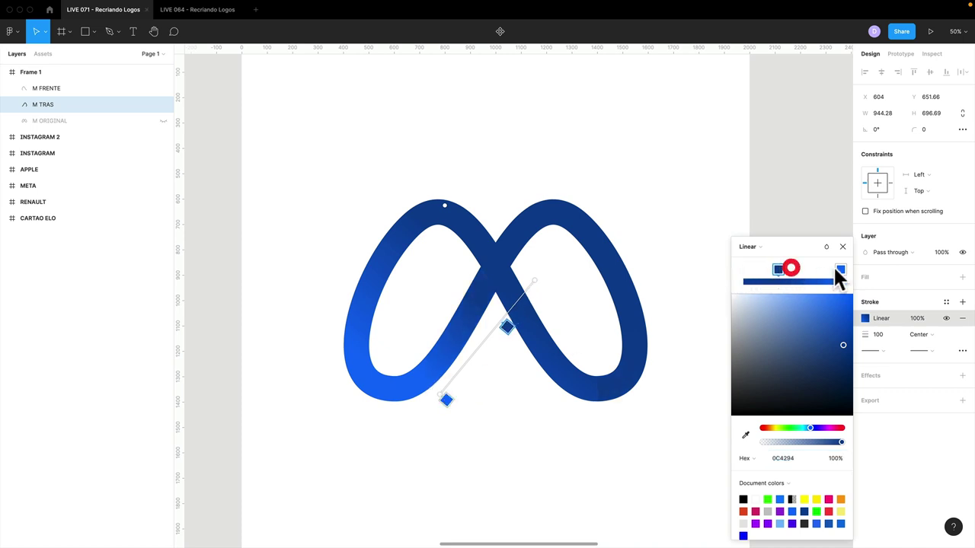
mouse_move(840, 269)
mouse_down()
mouse_move(742, 269)
mouse_move(864, 271)
mouse_up()
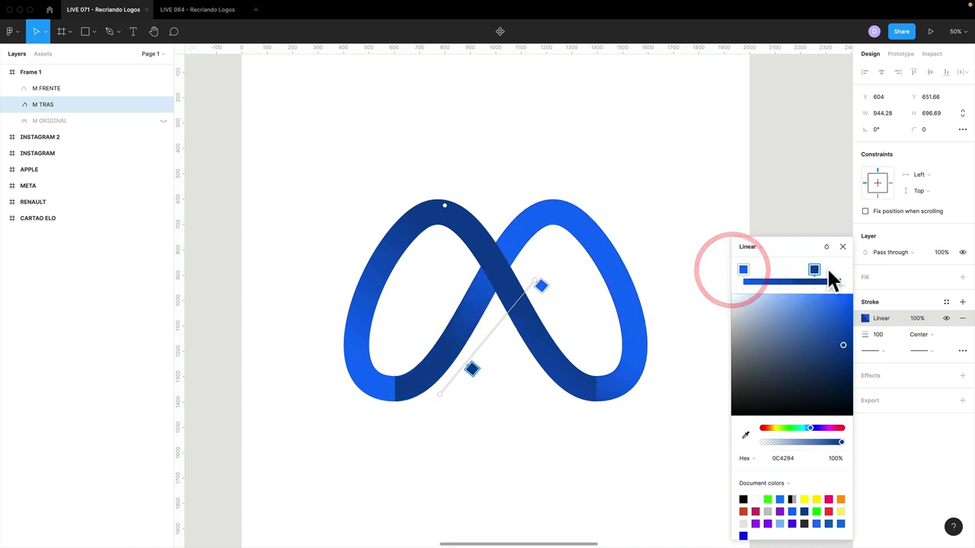
mouse_move(445, 397)
mouse_down()
mouse_move(590, 421)
mouse_move(605, 409)
mouse_up()
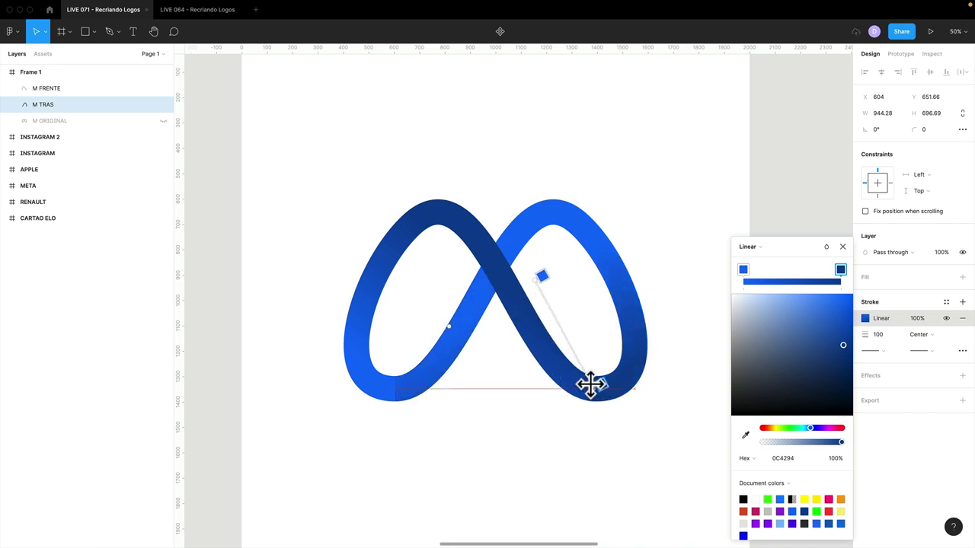
drag(541, 276, 493, 341)
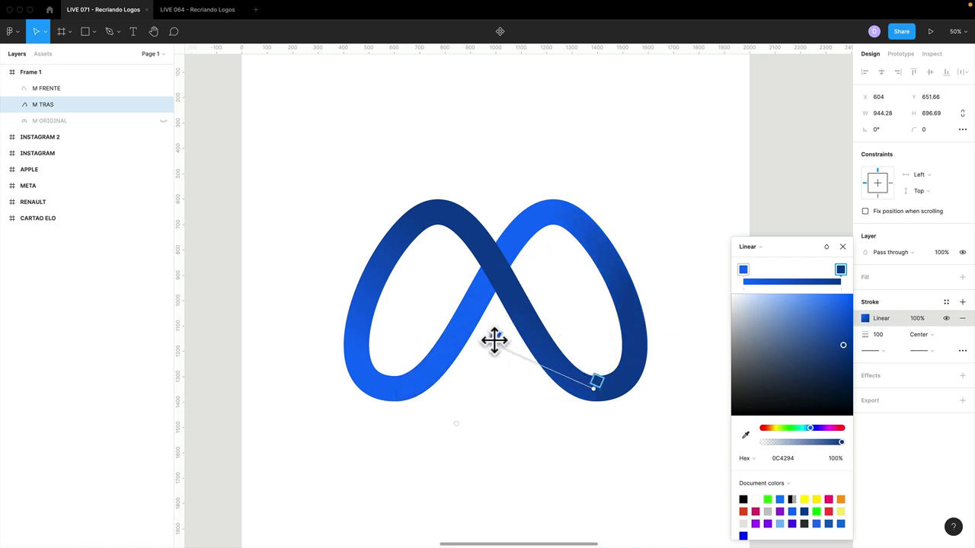
drag(494, 340, 483, 334)
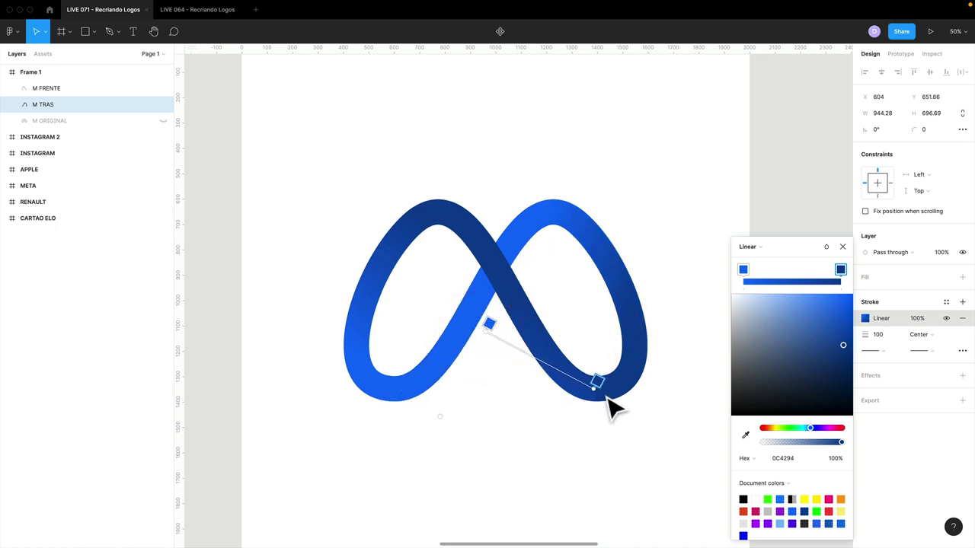
Re-angle the gradient and set its dark end to blue sampled from the lower loop
ctrl+scroll(621, 394, up, 5)
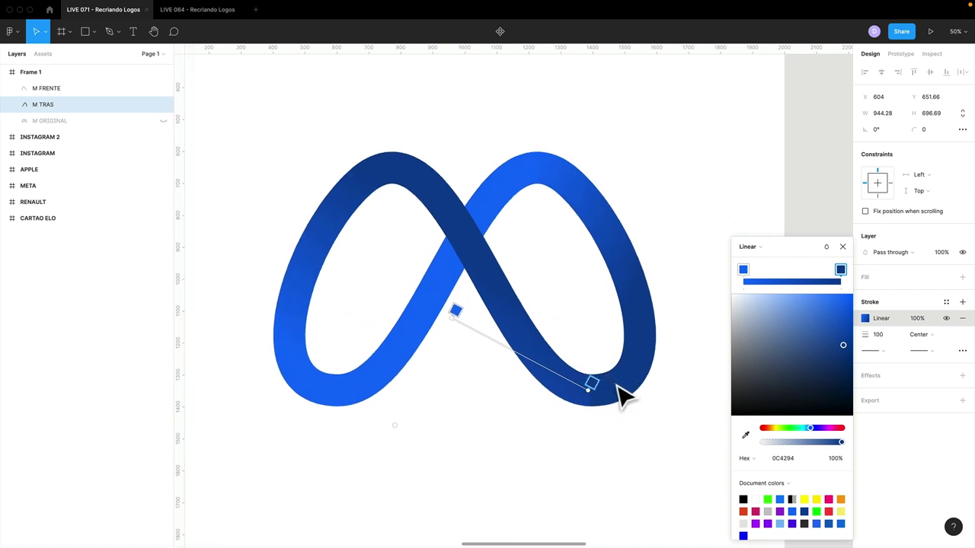
ctrl+scroll(621, 394, up, 5)
mouse_move(496, 418)
mouse_down()
mouse_move(542, 511)
mouse_move(507, 454)
mouse_move(602, 537)
mouse_move(510, 462)
mouse_up()
key(minus)
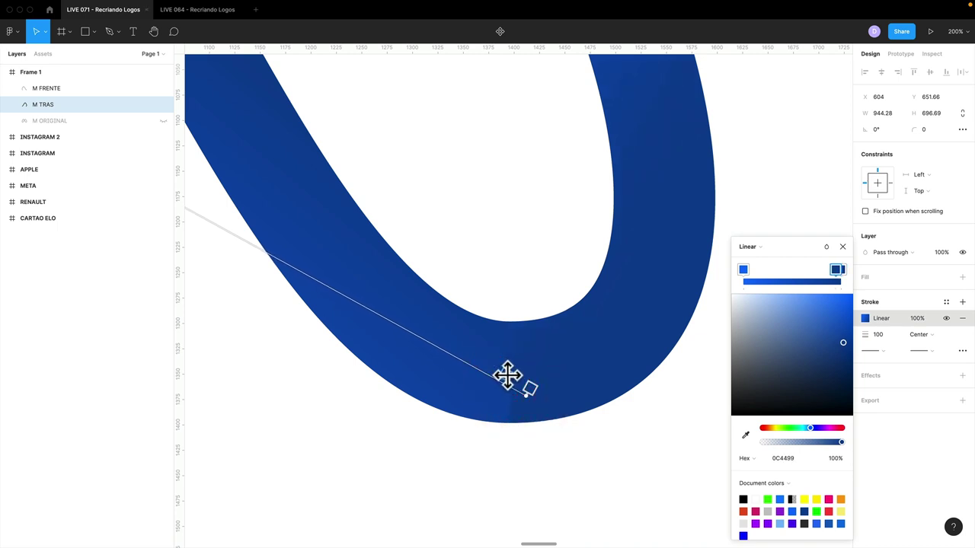
click(746, 435)
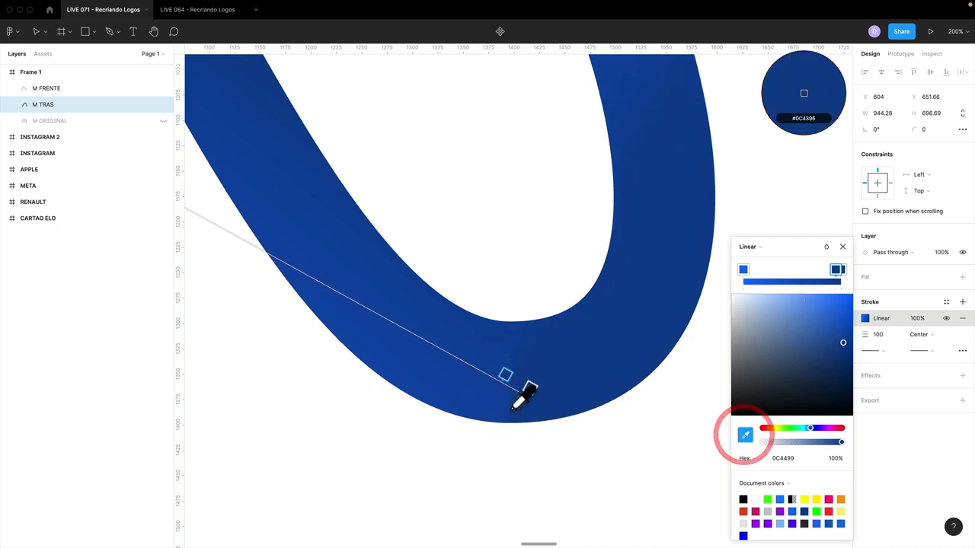
click(505, 409)
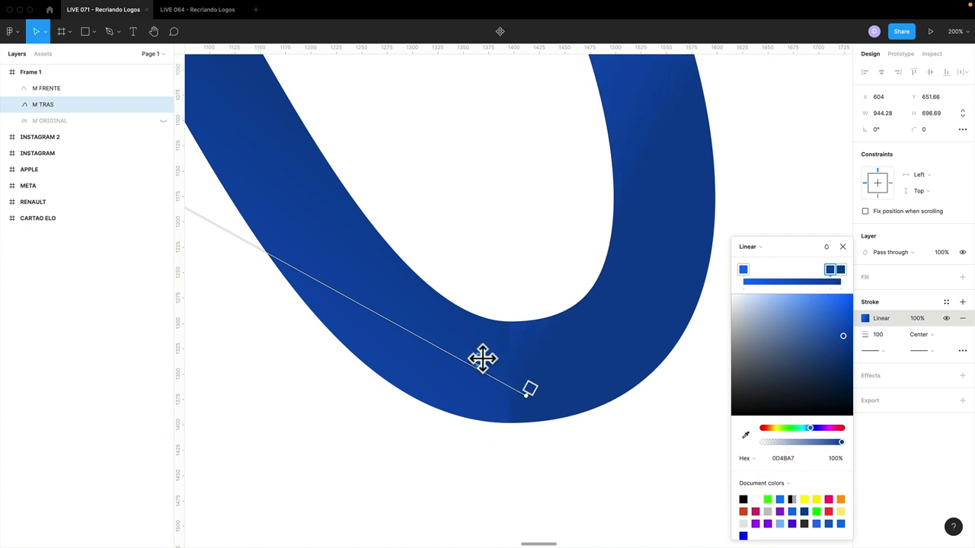
drag(526, 394, 534, 376)
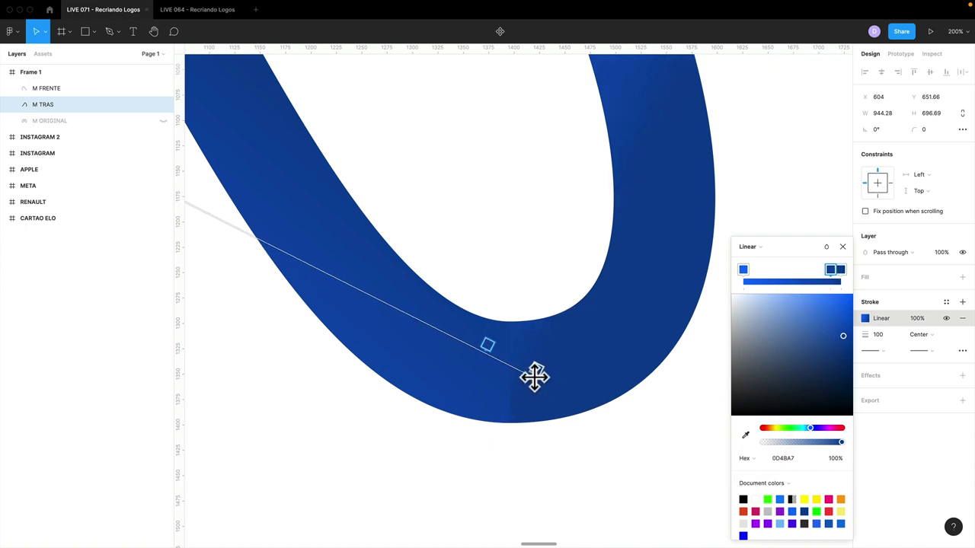
scroll(534, 376, down, 5)
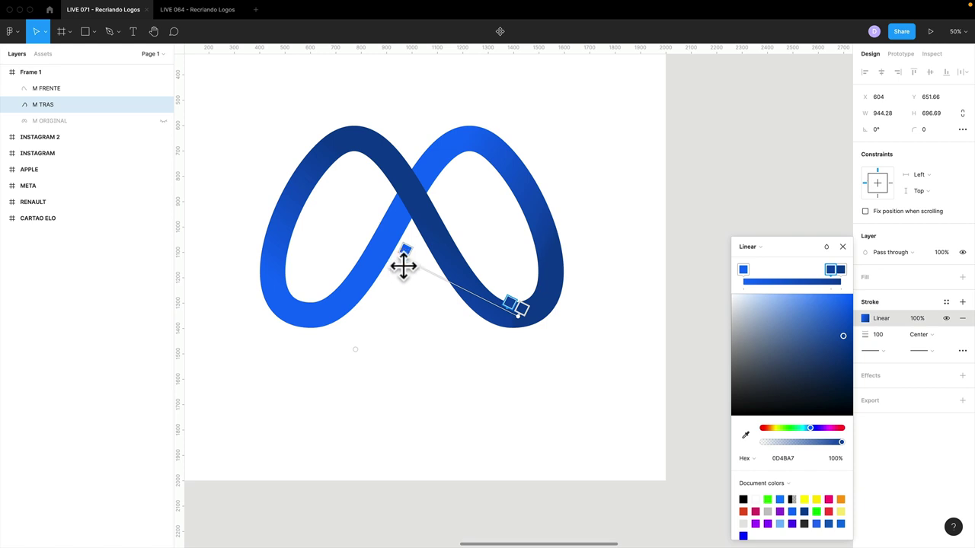
mouse_move(404, 265)
mouse_down()
mouse_move(387, 225)
mouse_move(370, 220)
mouse_up()
mouse_move(520, 311)
mouse_down()
mouse_move(543, 329)
mouse_move(519, 329)
mouse_up()
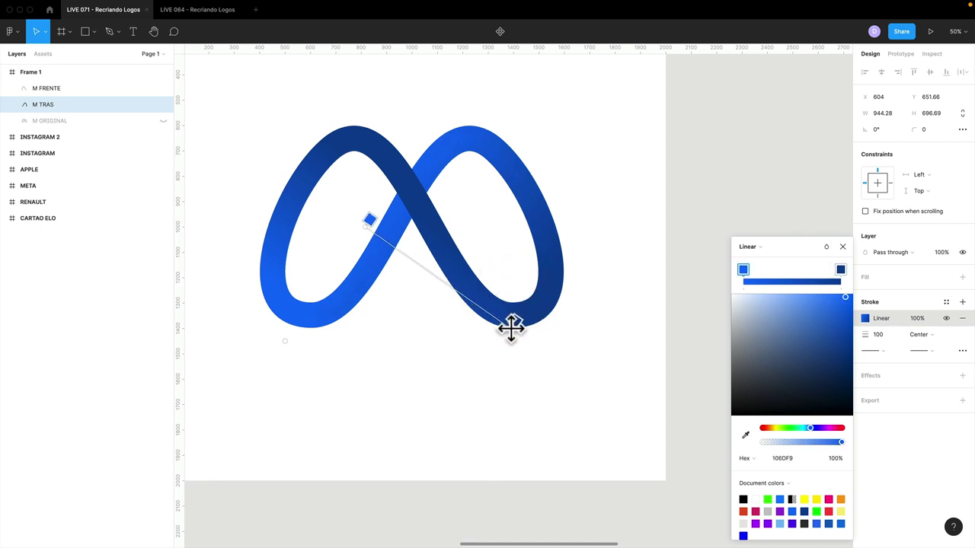
Zoom out and undo an accidental move of the front loop
click(495, 358)
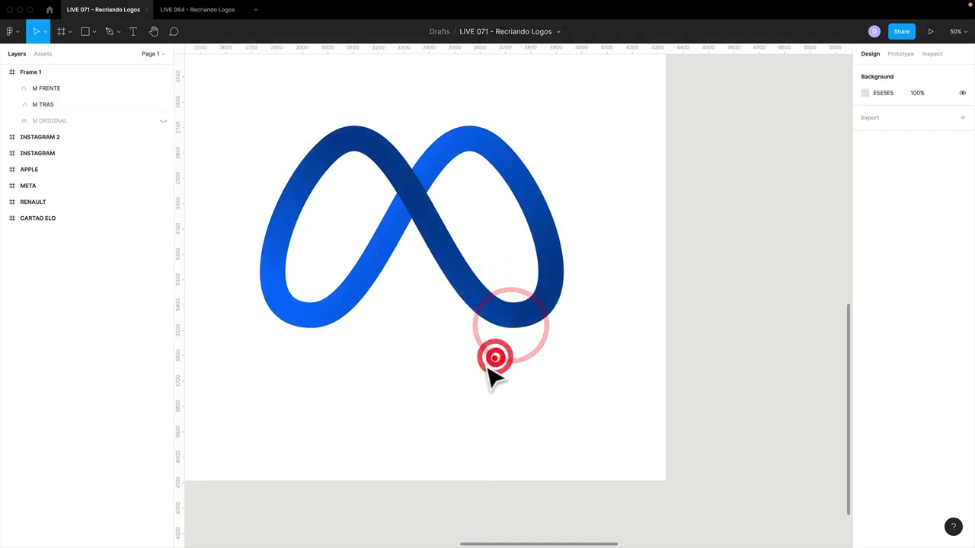
drag(438, 379, 477, 417)
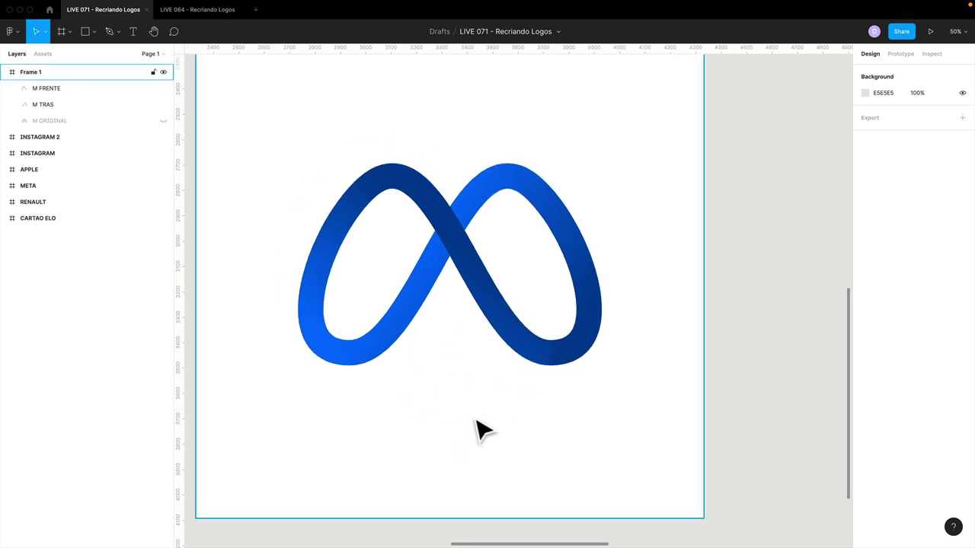
key(minus)
drag(479, 272, 430, 309)
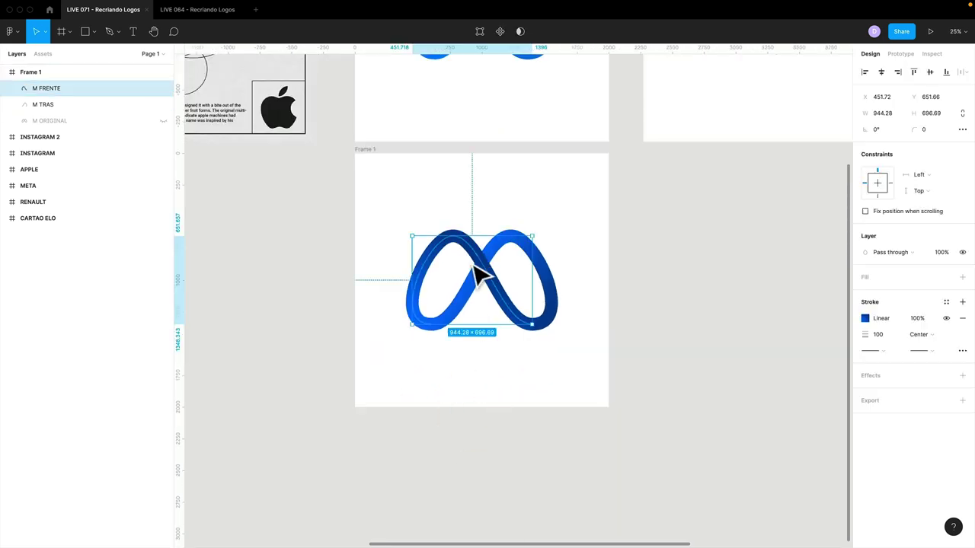
key(ctrl+z)
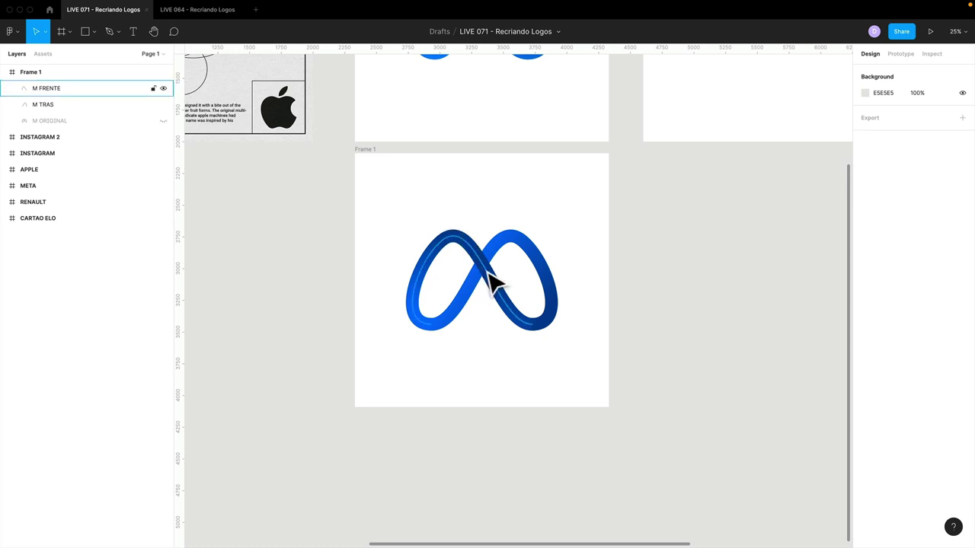
View M TRAS's stroke gradient settings, then M FRENTE's, to compare them
click(509, 233)
click(598, 264)
click(527, 239)
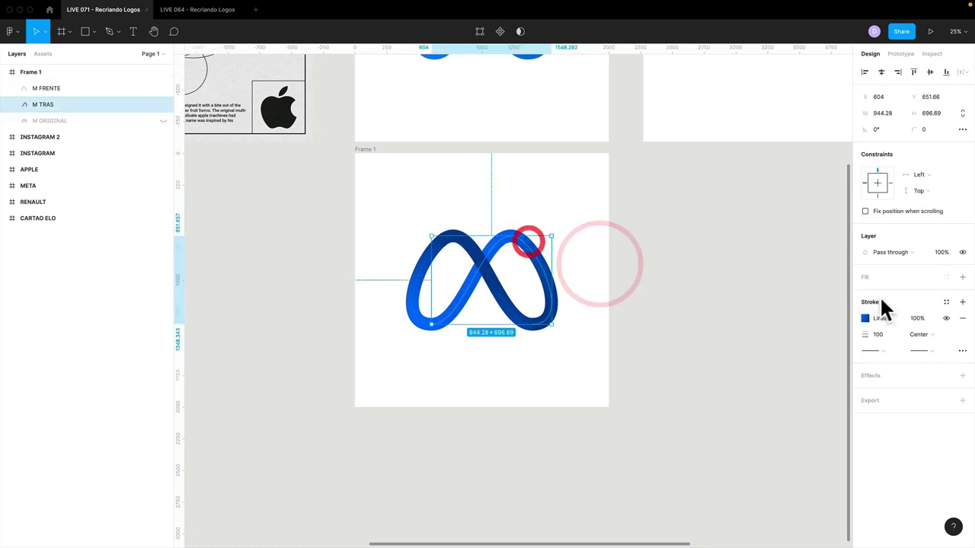
click(865, 319)
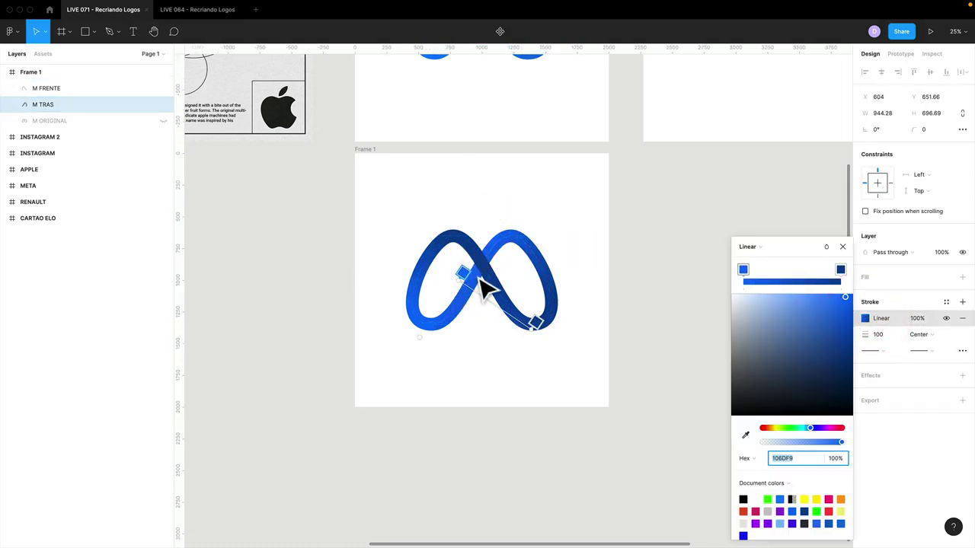
click(463, 241)
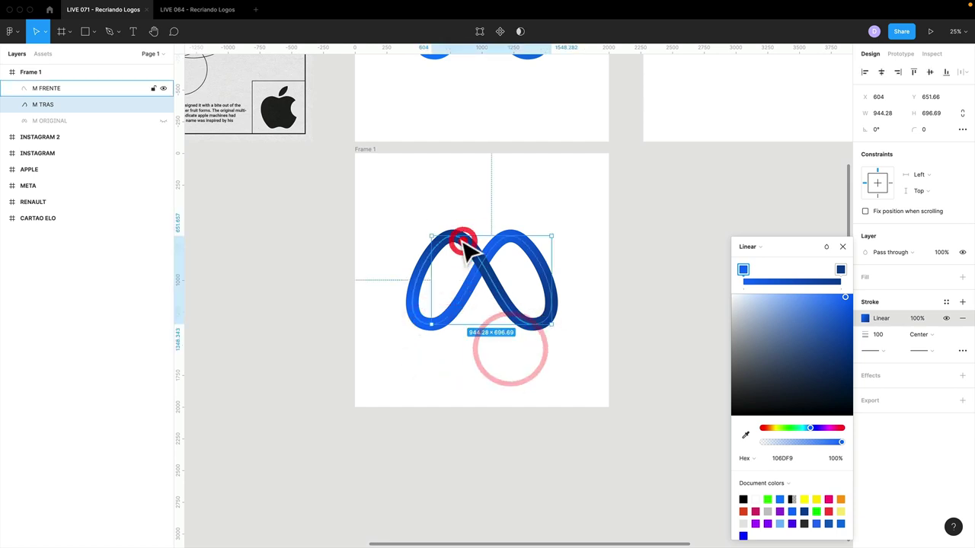
click(400, 204)
click(448, 239)
click(865, 318)
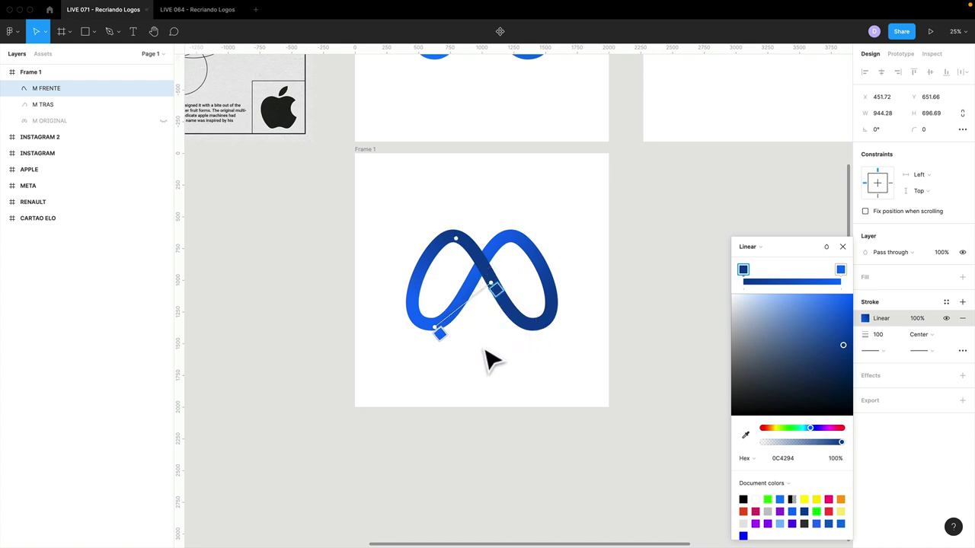
click(425, 364)
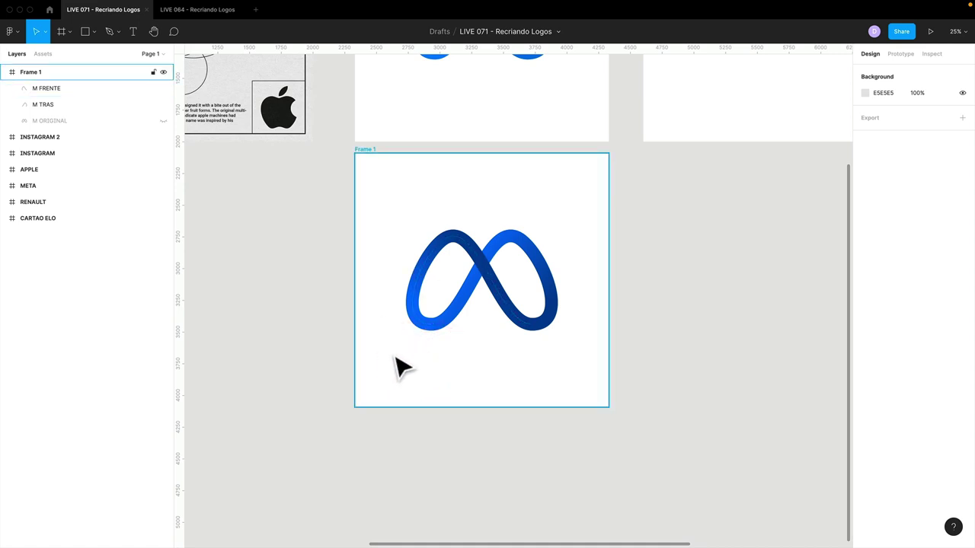
Draw a trial 500×500 circle over the logo, layered below M FRENTE
key(ctrl+plus)
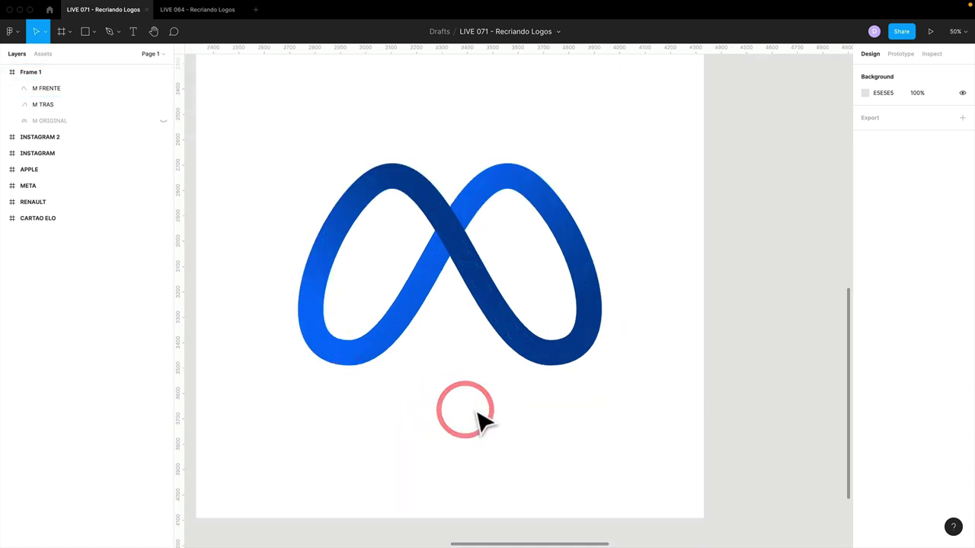
key(o)
drag(456, 364, 506, 432)
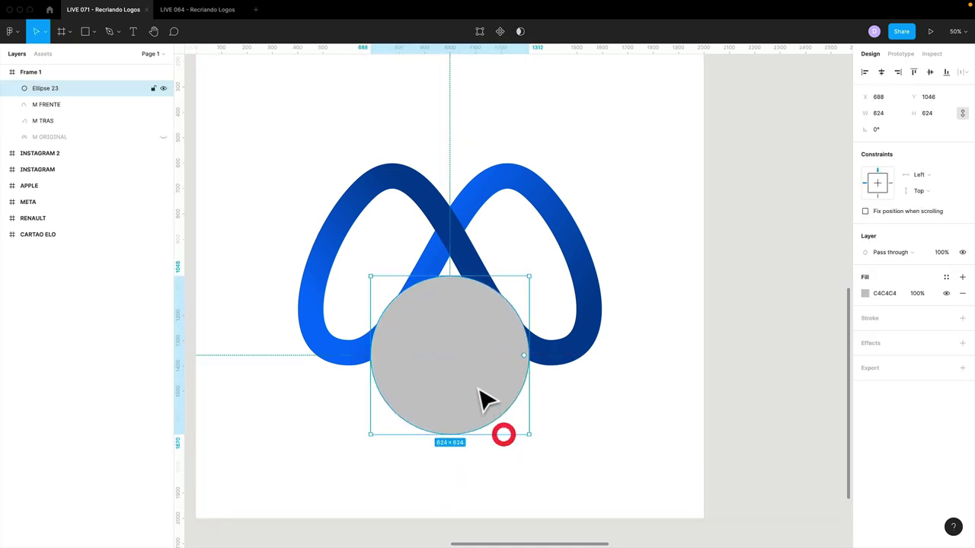
drag(483, 399, 472, 303)
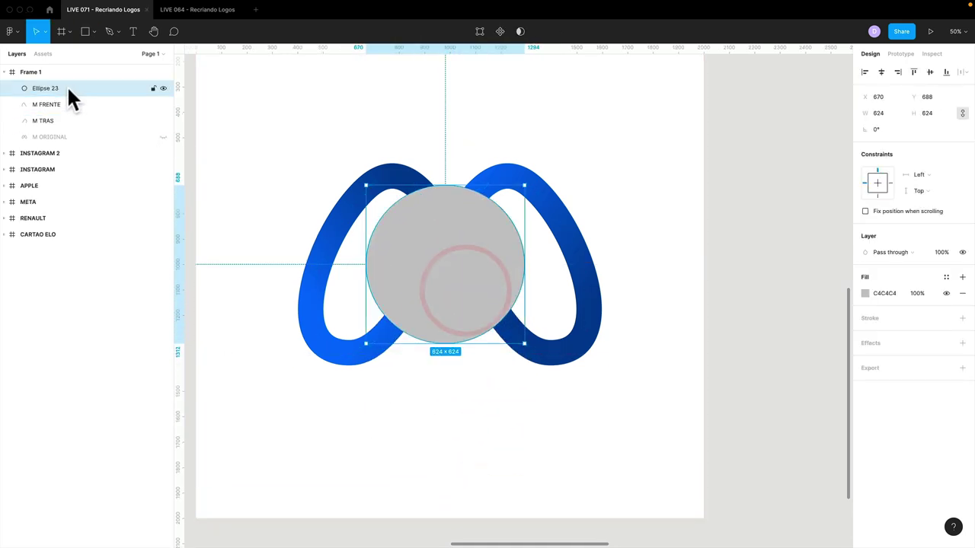
drag(49, 86, 48, 114)
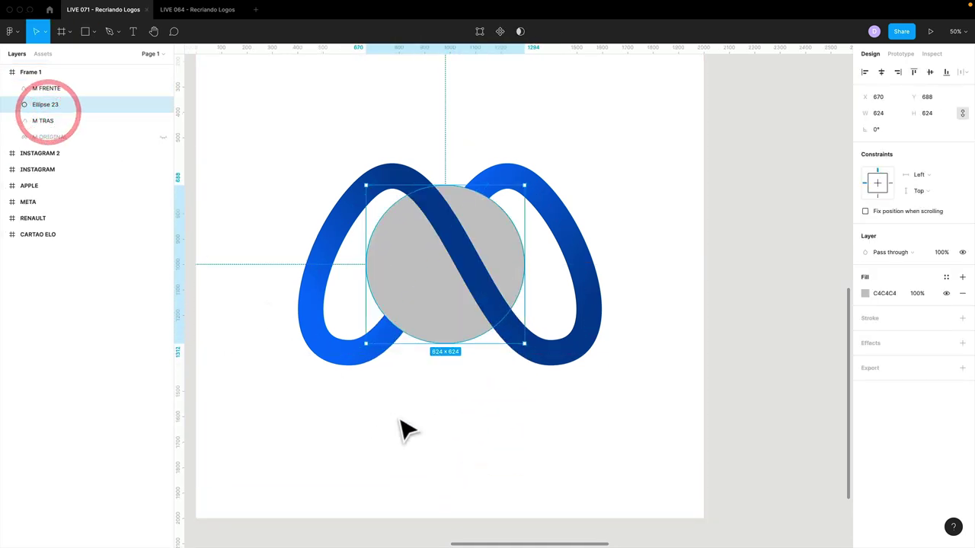
click(439, 420)
mouse_move(429, 329)
mouse_down()
mouse_move(491, 327)
mouse_move(424, 327)
mouse_up()
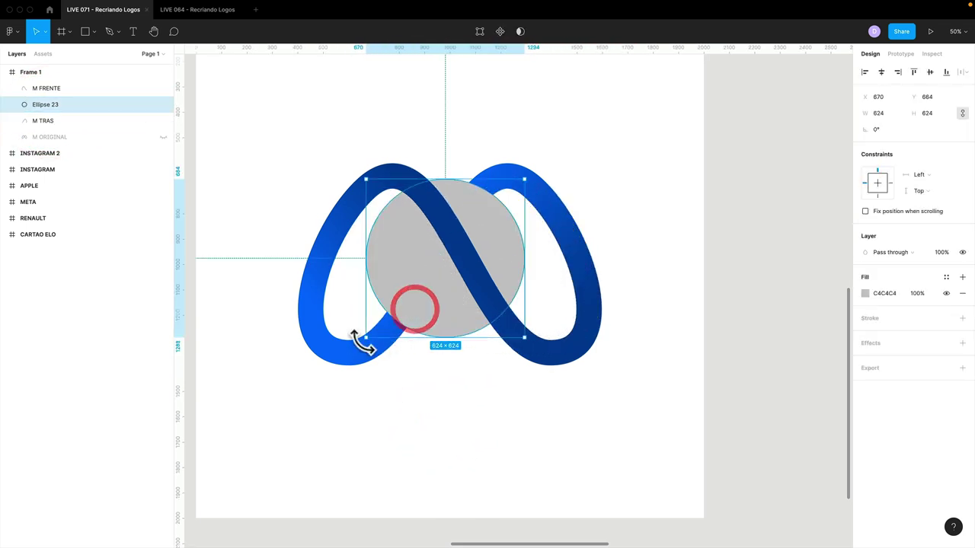
drag(359, 338, 381, 321)
mouse_move(411, 293)
mouse_down()
mouse_move(602, 291)
mouse_move(266, 294)
mouse_move(464, 298)
mouse_up()
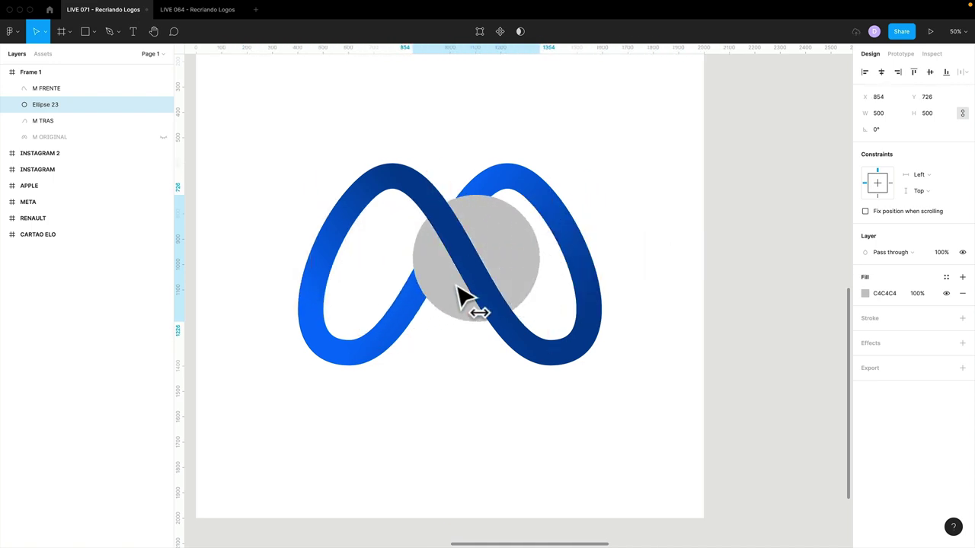
Delete the trial circle, zoom out to 25%, and box-select the logo layers
key(Delete)
click(477, 395)
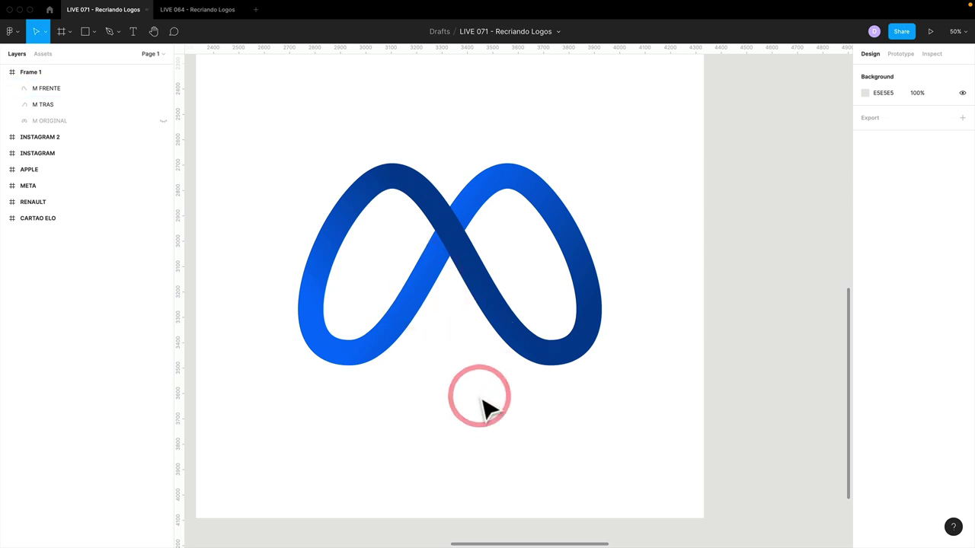
key(minus)
drag(403, 242, 583, 373)
Rename Frame 1 to META 2 and select the frame
click(581, 388)
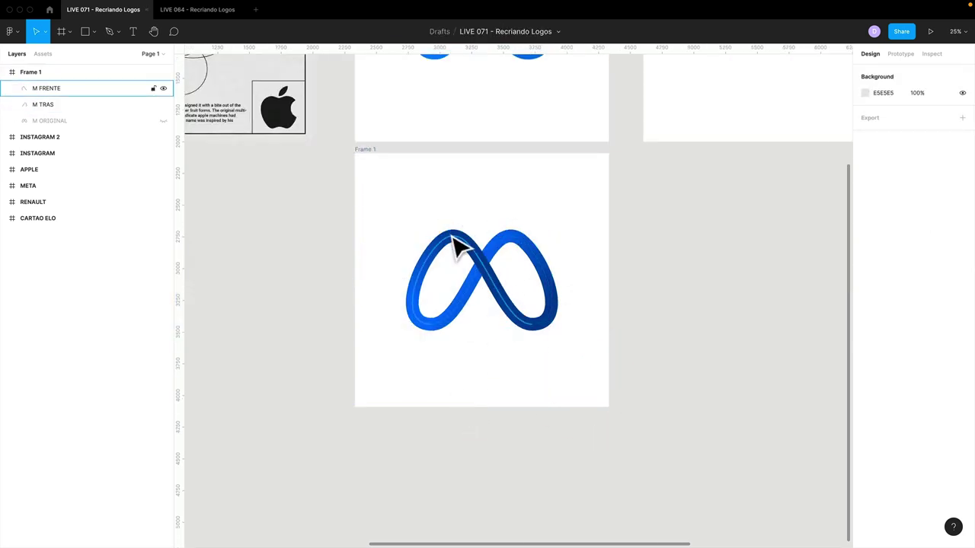
double_click(370, 150)
text(META 2)
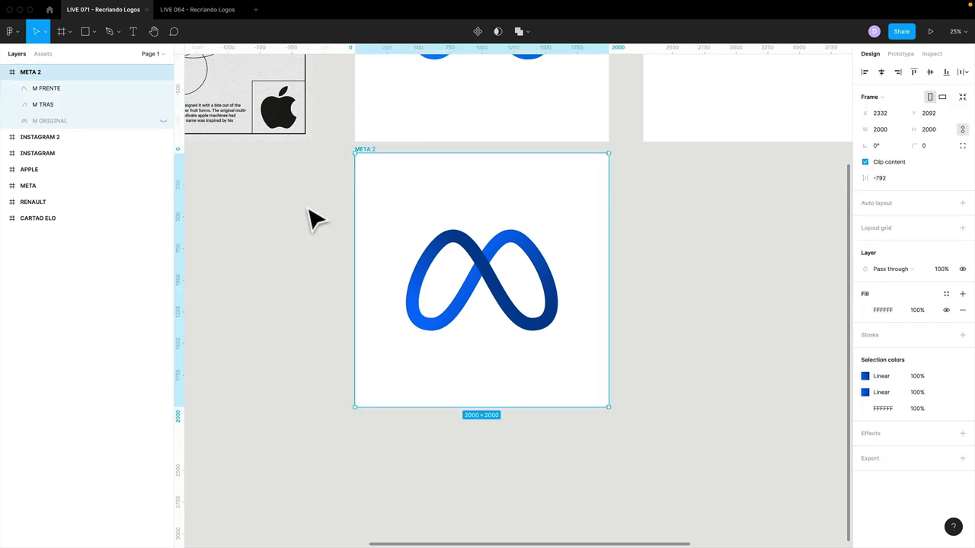
click(306, 205)
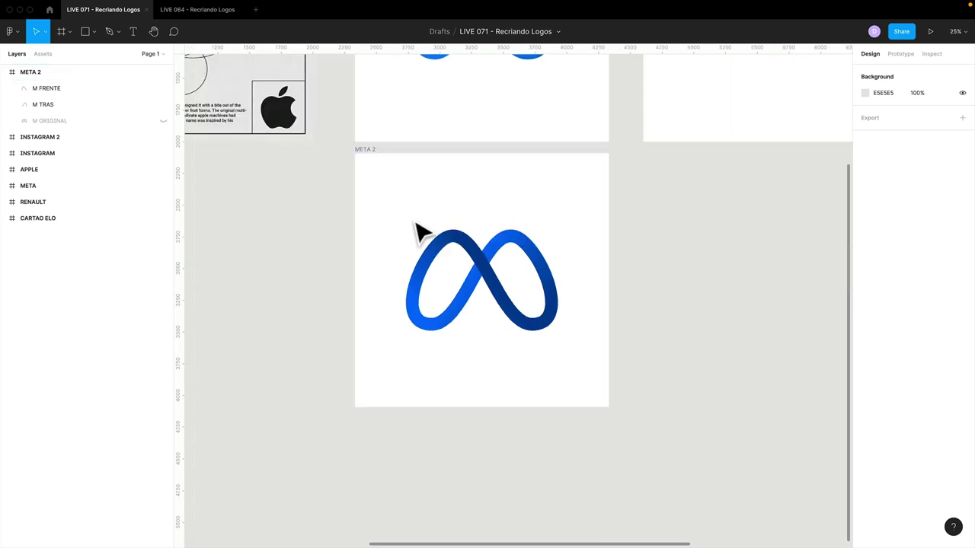
drag(416, 226, 585, 385)
click(583, 371)
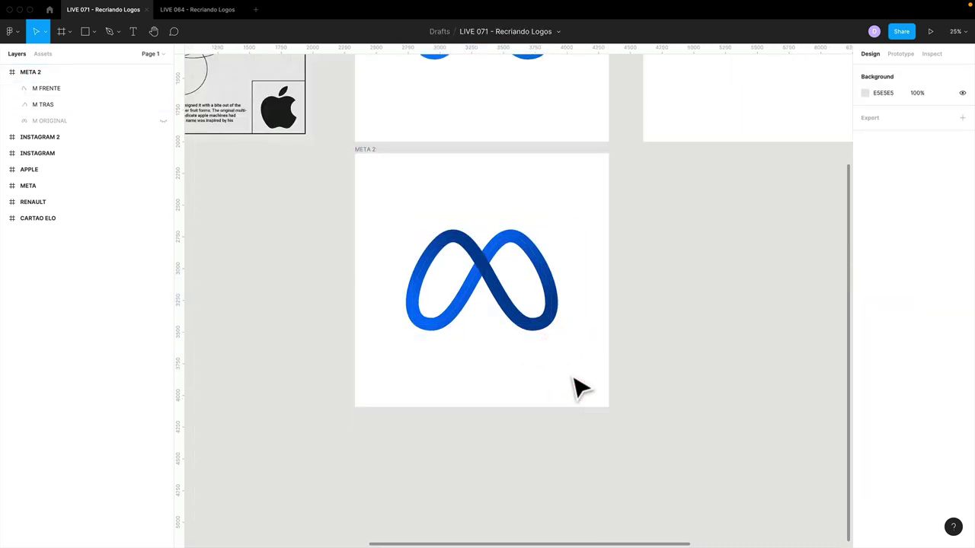
click(363, 150)
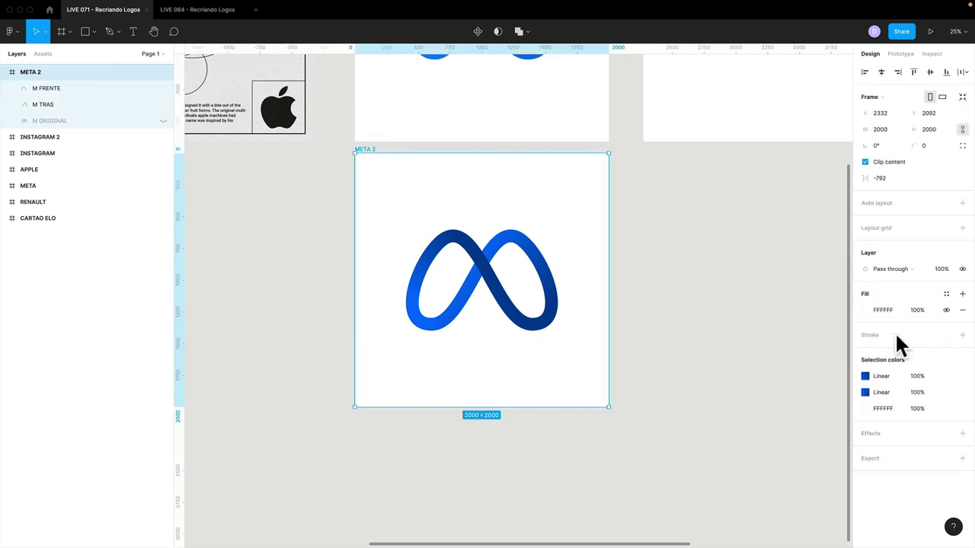
Add a PNG export to META 2 that leaves out the white background
click(962, 458)
scroll(925, 460, down, 1)
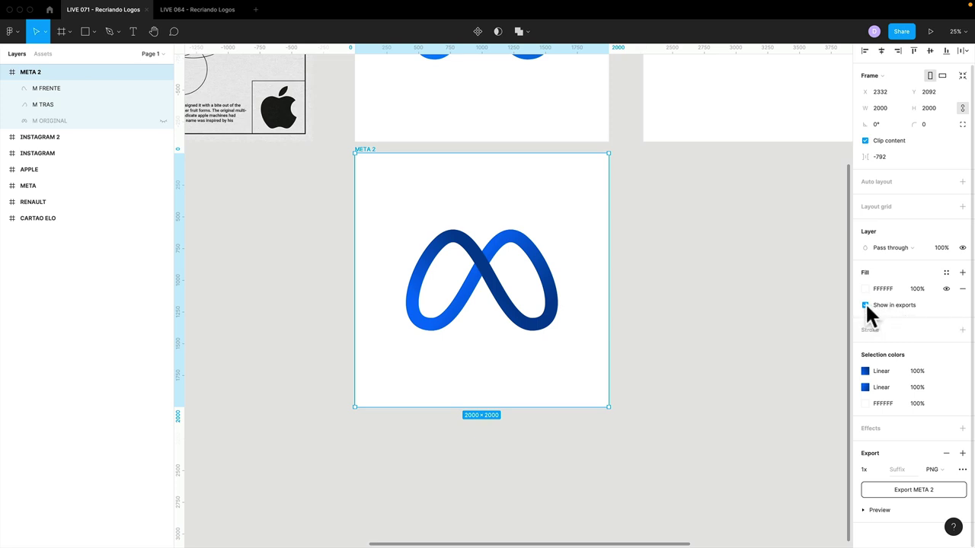
click(866, 305)
click(928, 490)
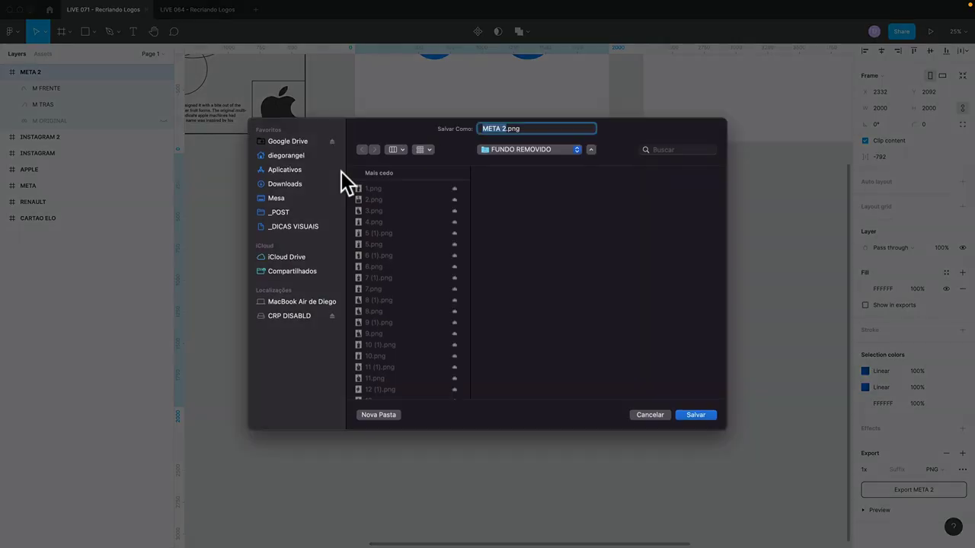
Save META 2.png into the _LIVES folder on Mesa
click(276, 199)
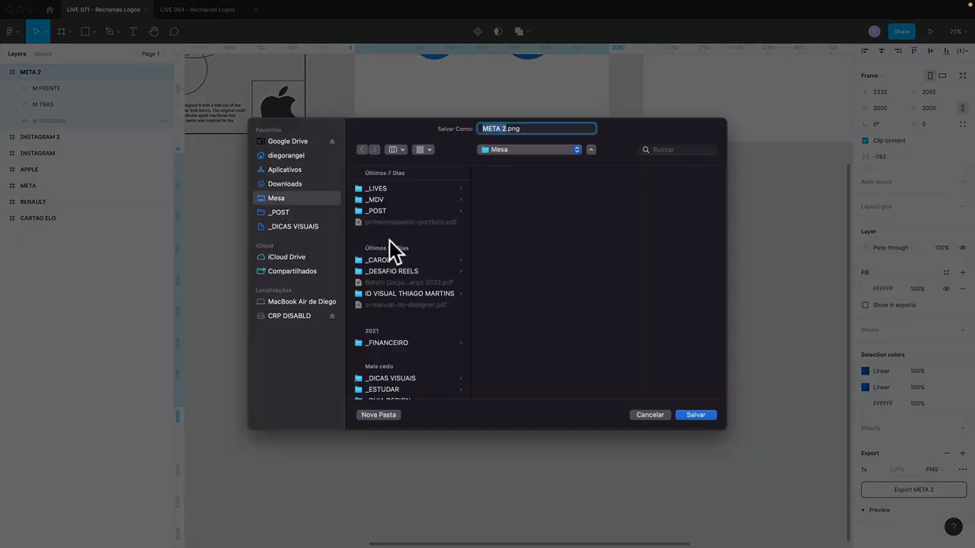
click(373, 189)
click(467, 137)
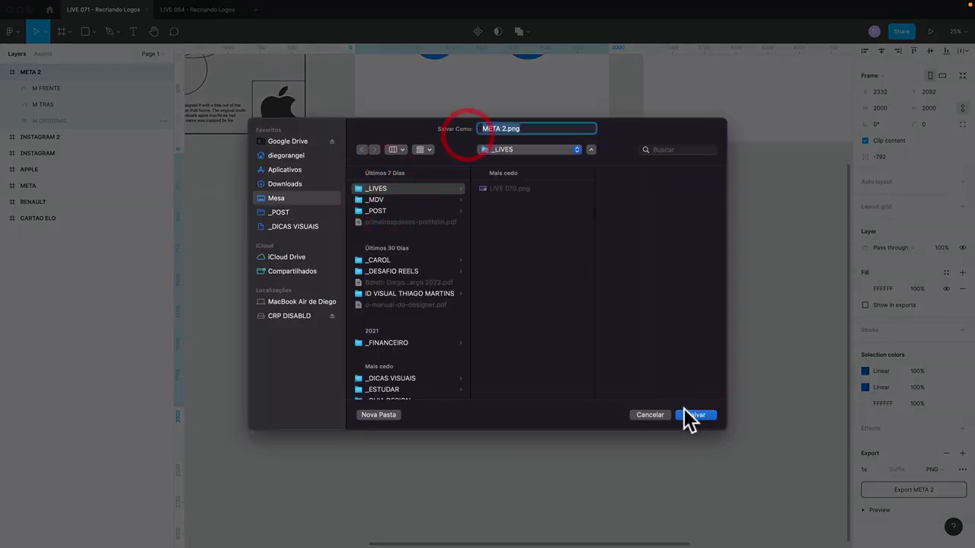
click(688, 417)
Reduce the front loop's stroke weight to 96
click(482, 272)
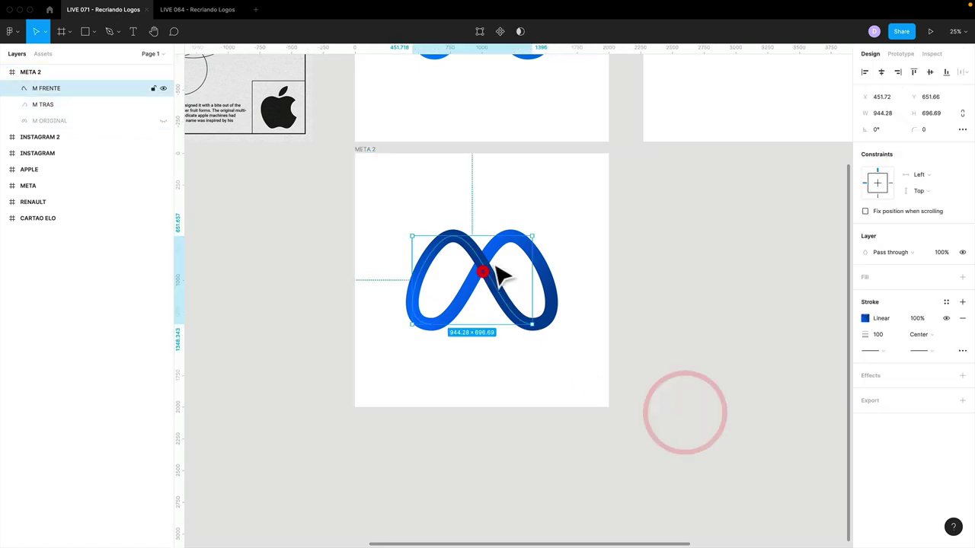
click(506, 227)
click(395, 226)
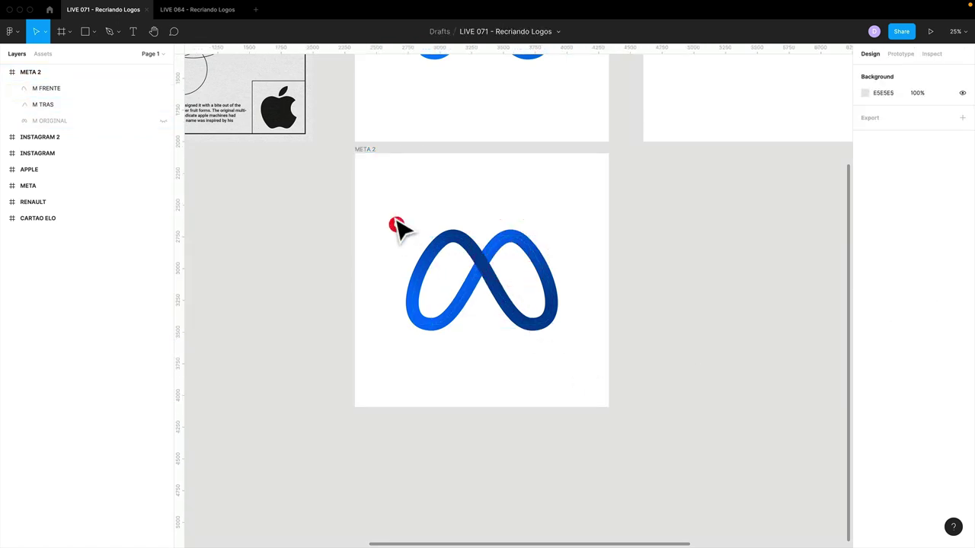
drag(397, 227, 538, 348)
click(538, 342)
click(431, 324)
click(410, 289)
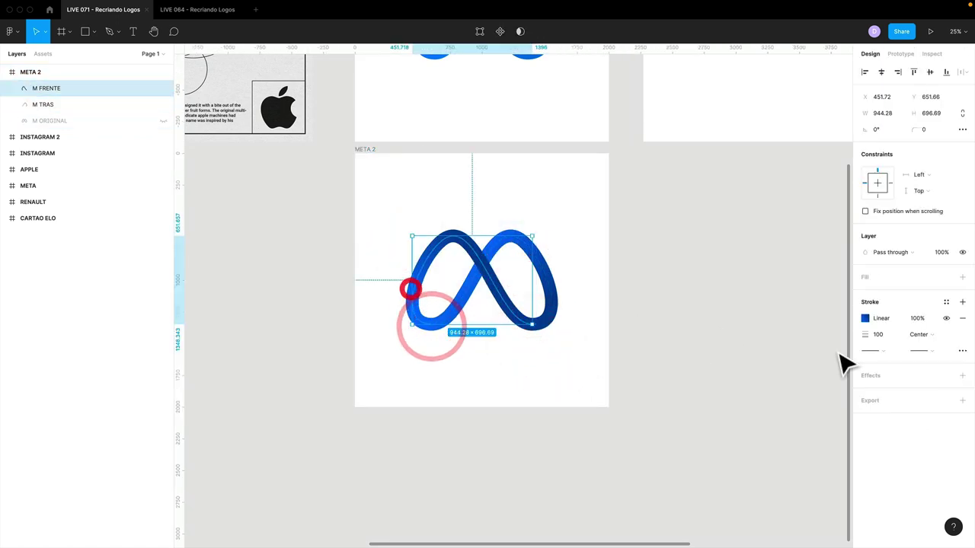
drag(870, 334, 865, 335)
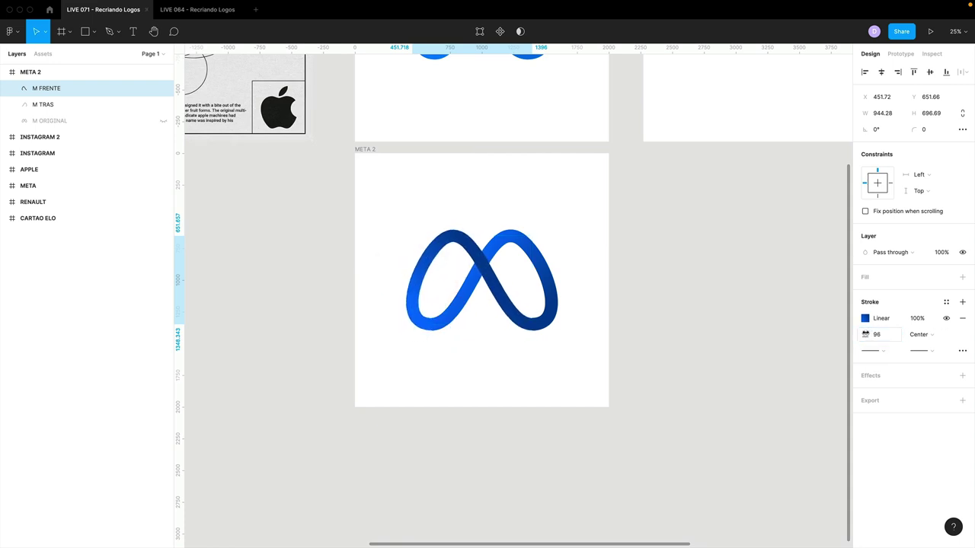
click(685, 364)
Group M FRENTE and M TRAS and name the group FINAL
drag(426, 215, 541, 307)
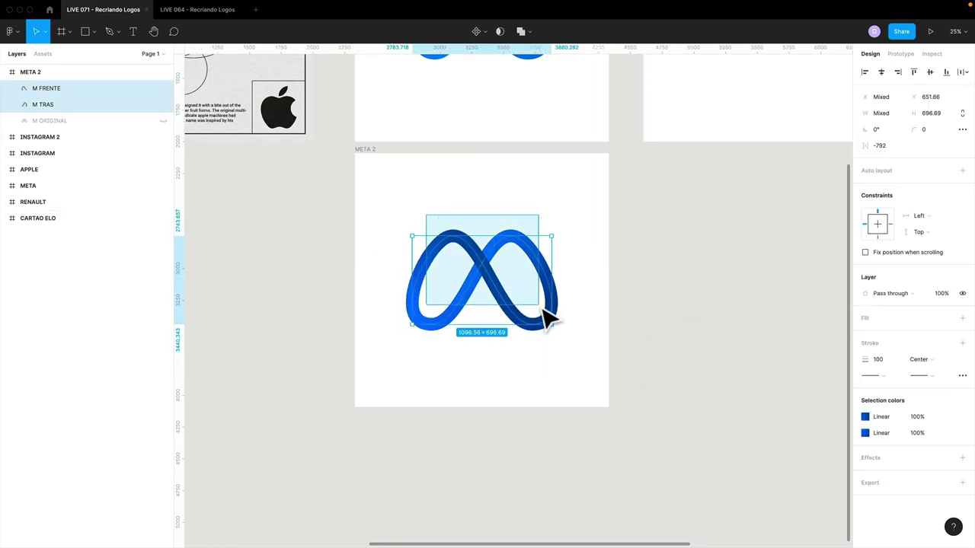
click(69, 105)
shift+click(52, 87)
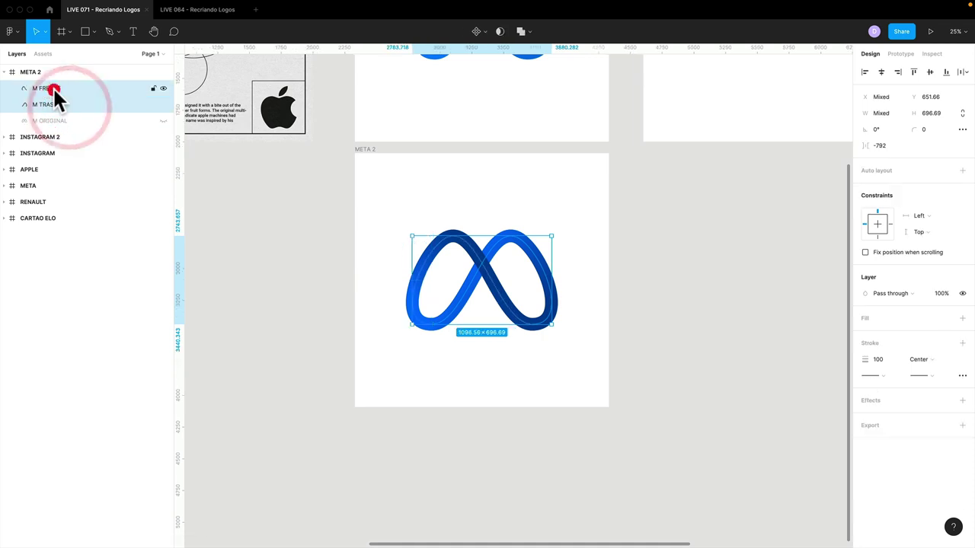
key(ctrl+g)
double_click(43, 88)
text(FI)
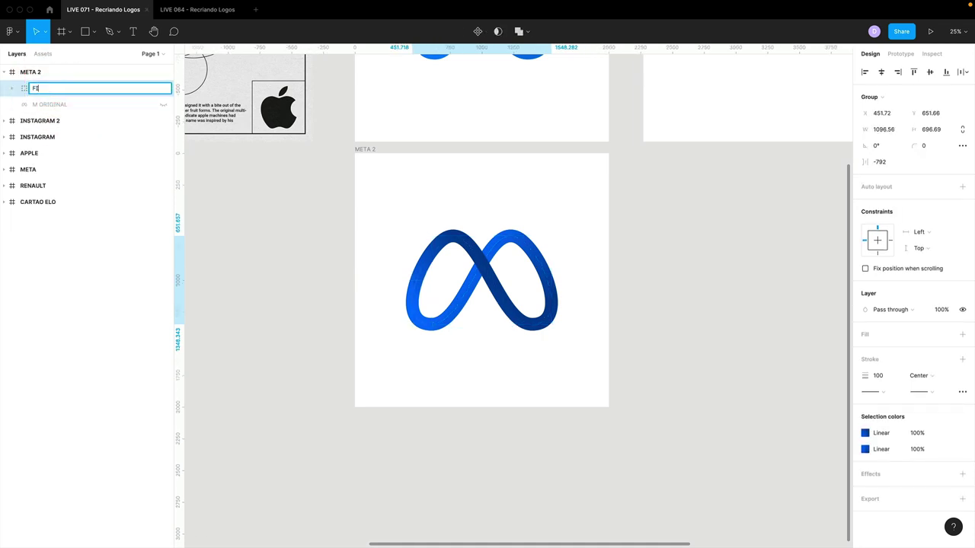
text(NAL)
key(Return)
Duplicate FINAL, hide the copy, and outline the visible group's strokes
key(ctrl+d)
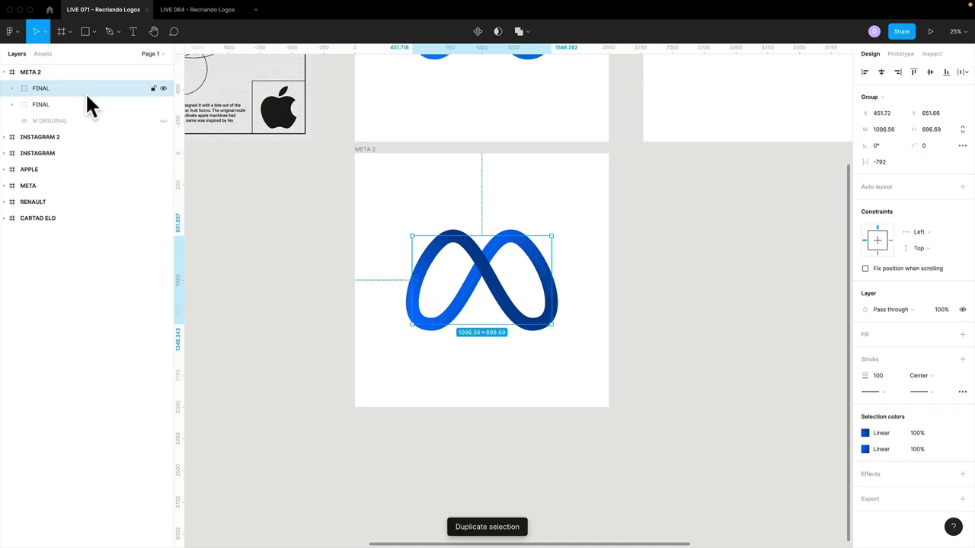
click(66, 101)
click(161, 103)
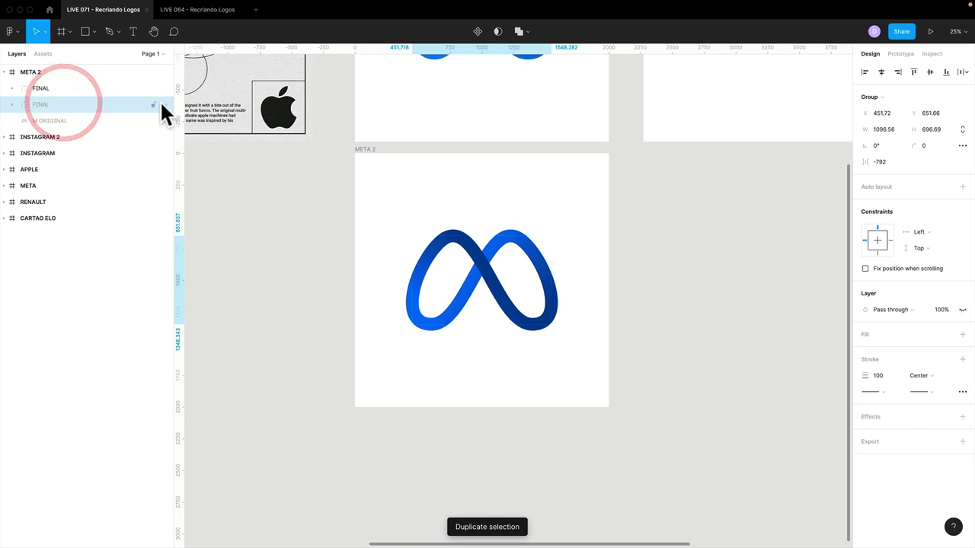
click(34, 88)
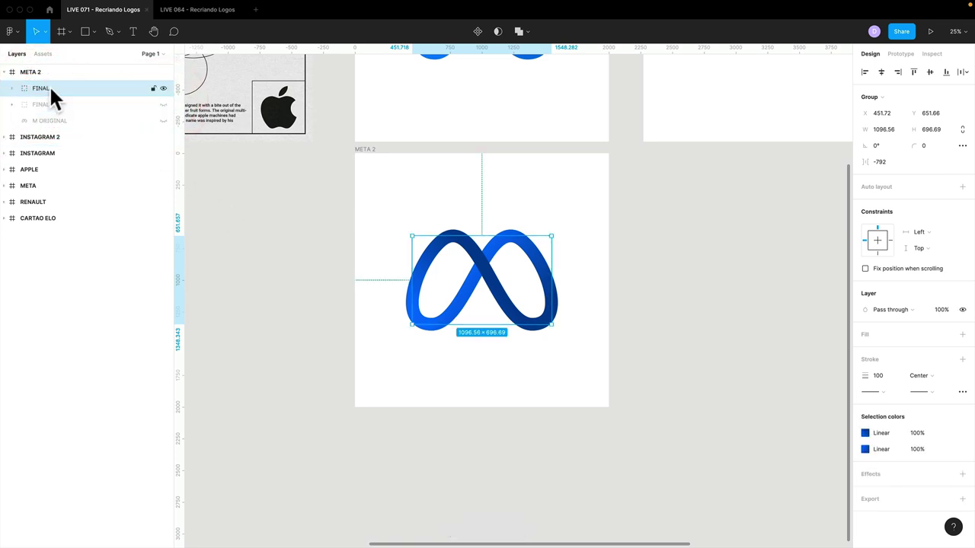
right_click(49, 86)
click(94, 233)
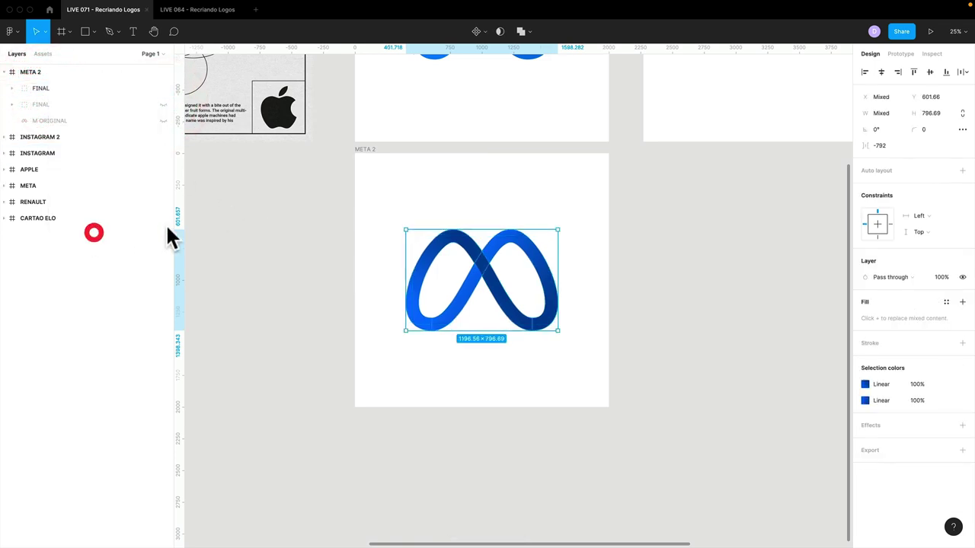
Try moving the FINAL logo inside META 2, then undo to restore its position
click(505, 367)
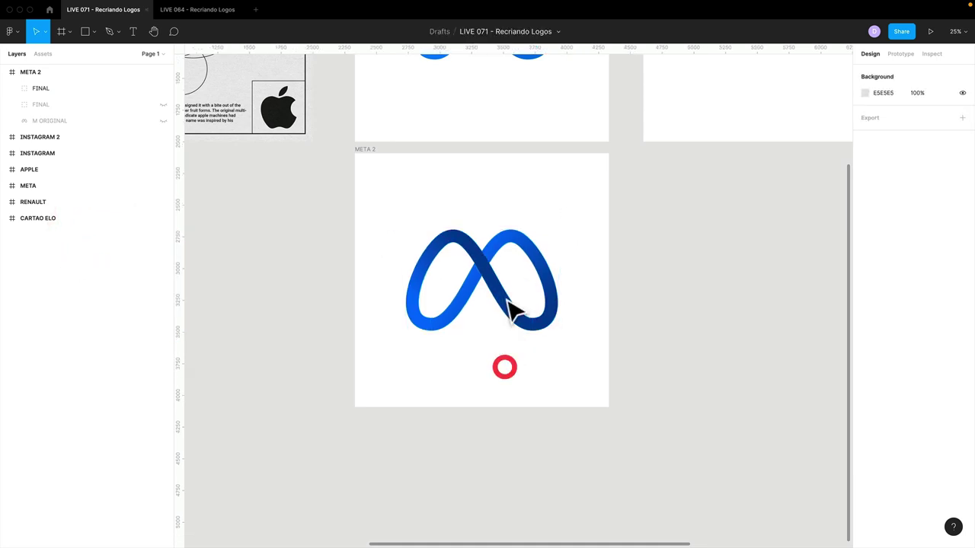
click(496, 277)
drag(519, 314, 488, 354)
key(ctrl+z)
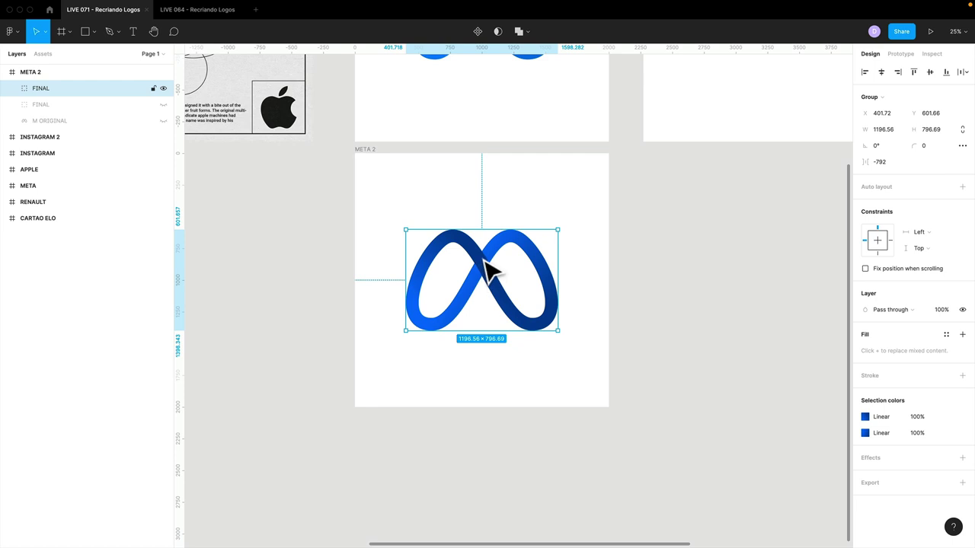
Export the FINAL group as SVG, saving it as Meta Final.svg in _LIVES
click(962, 483)
click(945, 469)
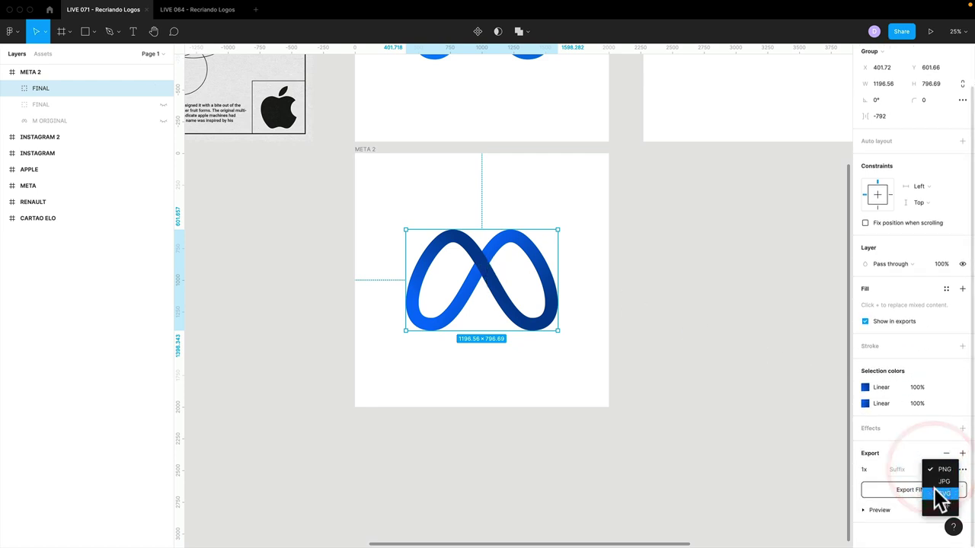
click(943, 493)
click(908, 490)
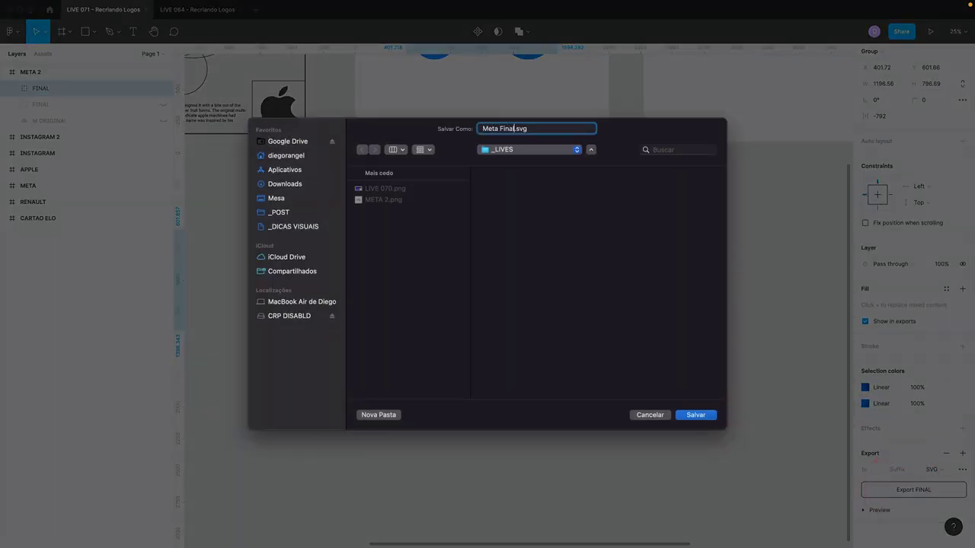
key(Return)
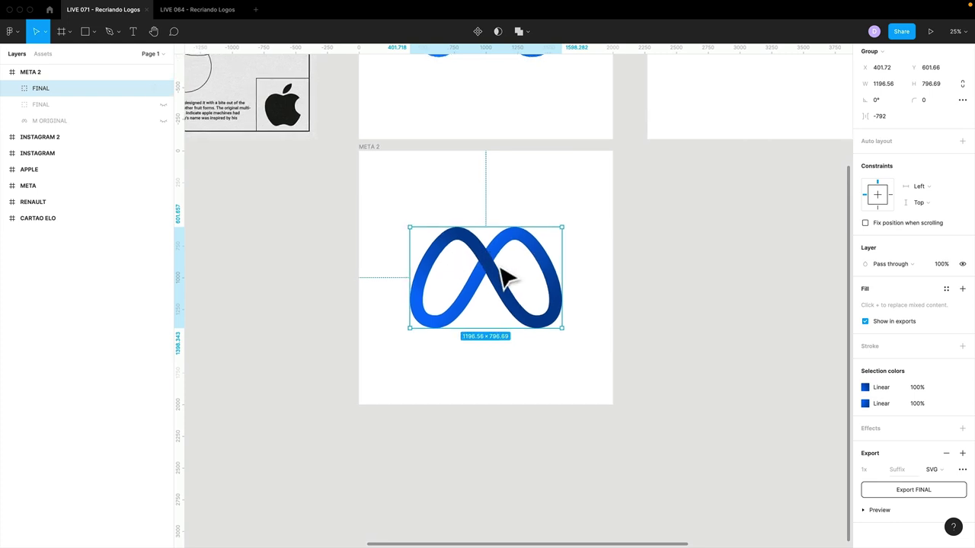
scroll(505, 277, down, 1)
click(598, 237)
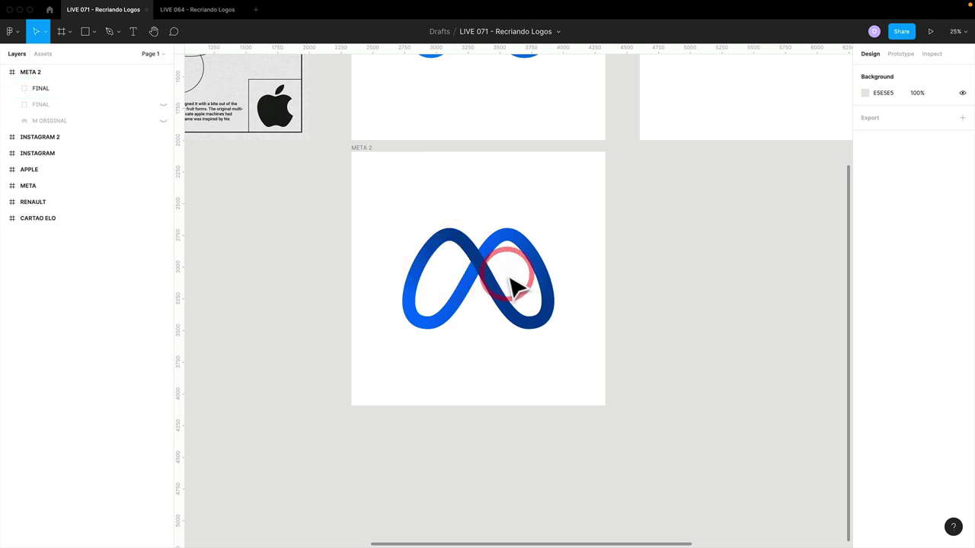
Zoom in and centre the finished META 2 logo for a close look, then switch to Chrome
scroll(511, 287, up, 5)
scroll(512, 287, down, 5)
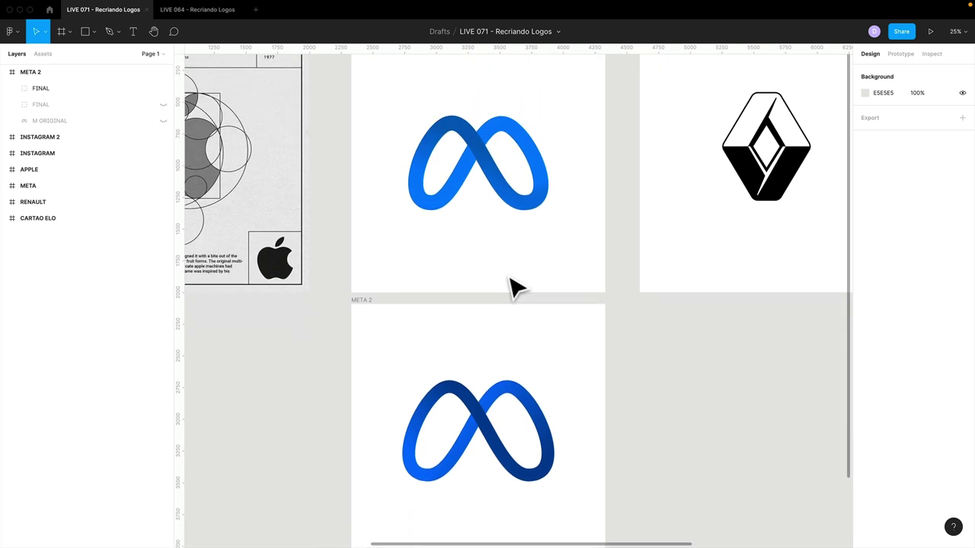
scroll(512, 286, down, 2)
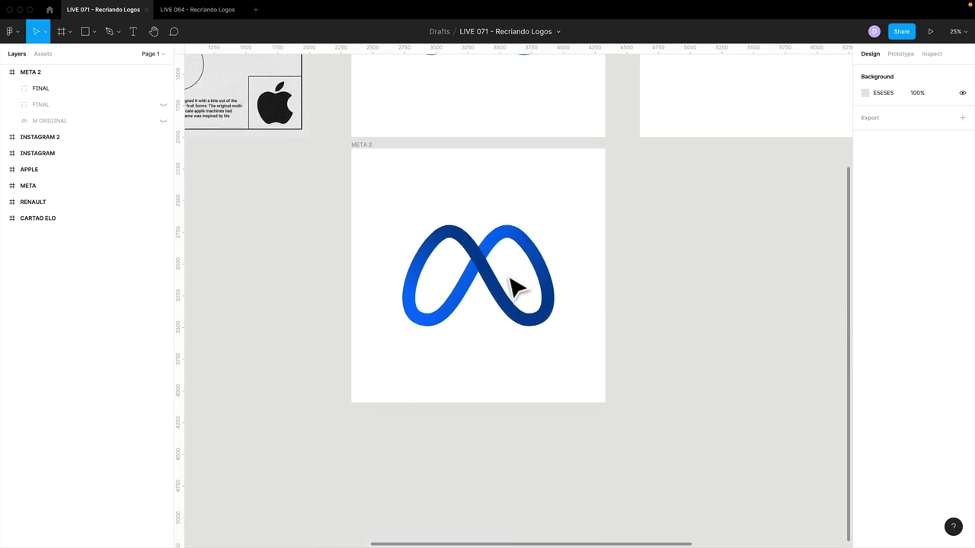
scroll(512, 286, up, 5)
scroll(512, 286, up, 2)
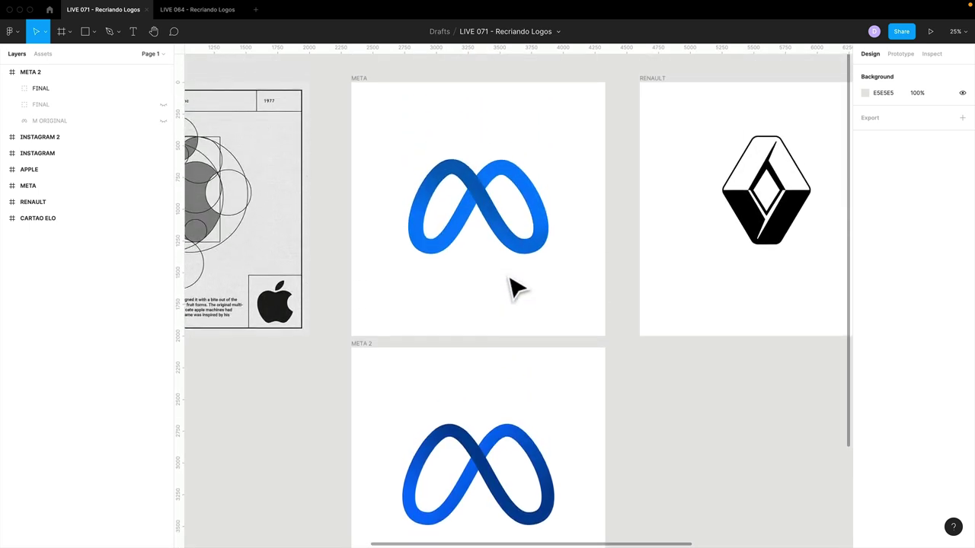
scroll(512, 286, down, 2)
scroll(512, 286, down, 3)
scroll(512, 286, down, 3)
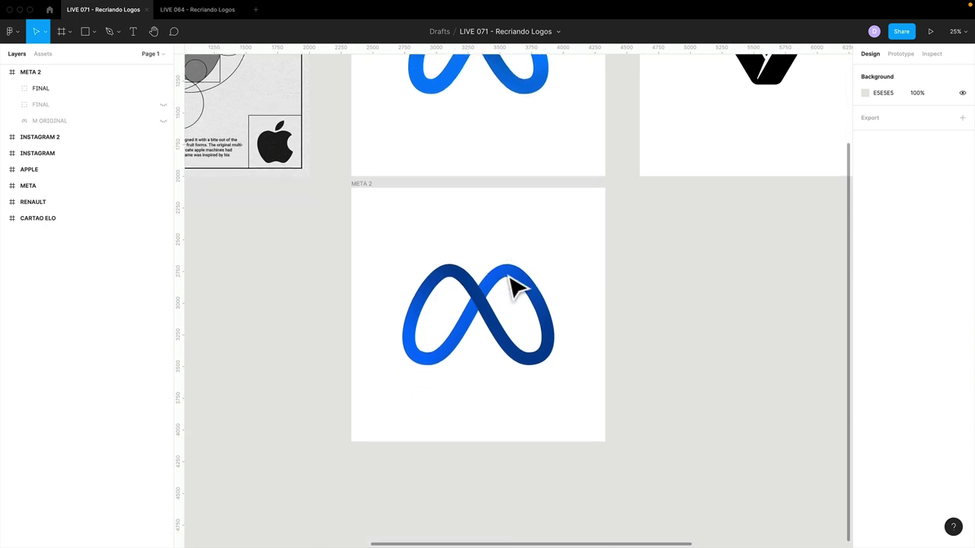
key(shift+equal)
drag(528, 342, 600, 294)
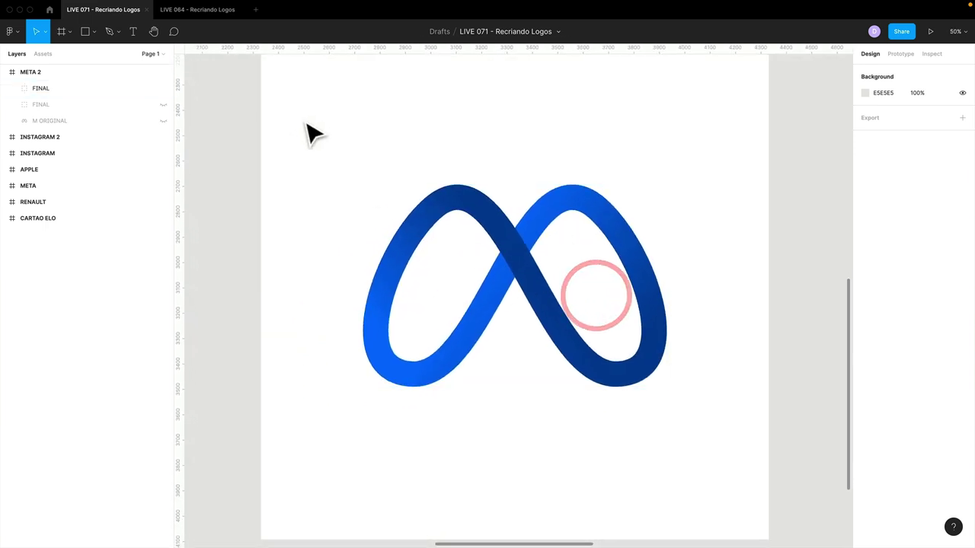
click(633, 393)
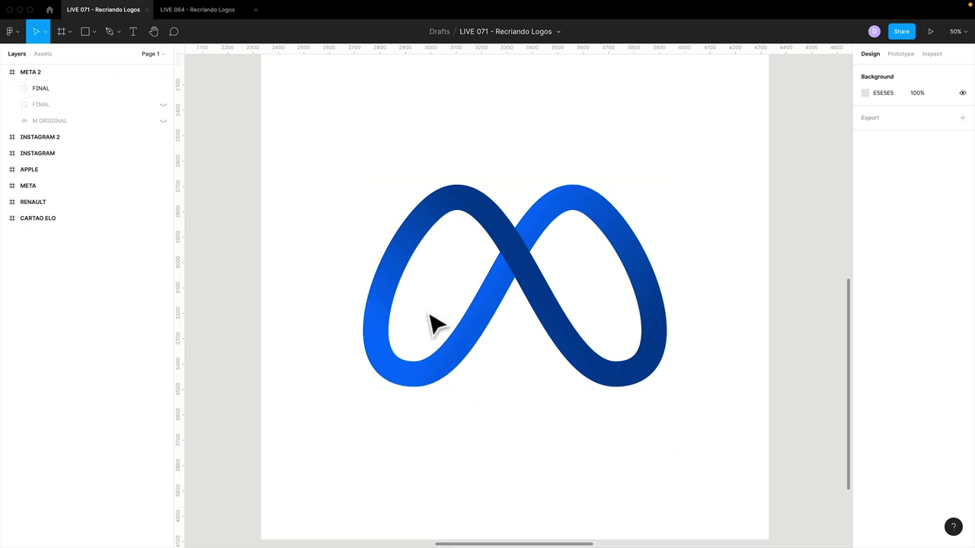
key(ctrl+Left)
Open the LIVE 071 Notion page and expand the note about sending the exercise
click(119, 27)
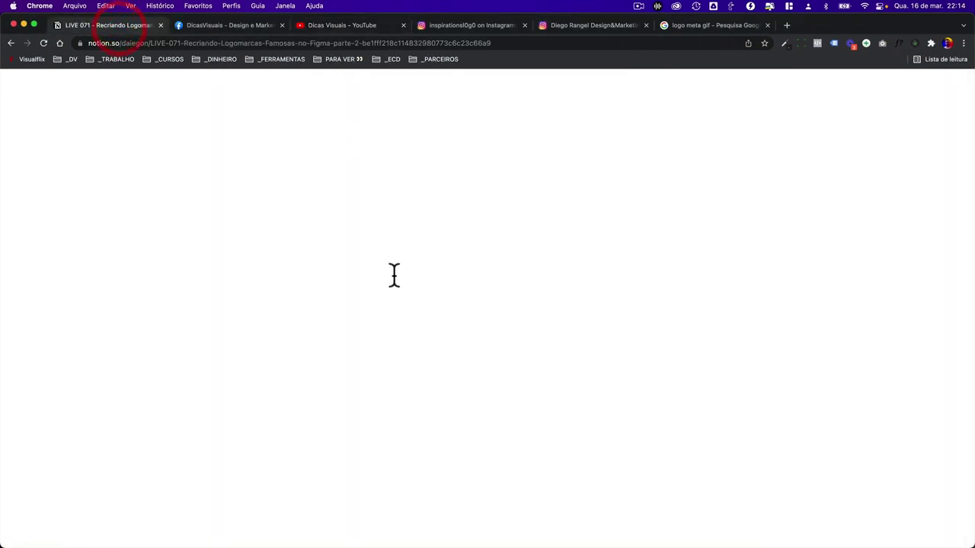
click(342, 368)
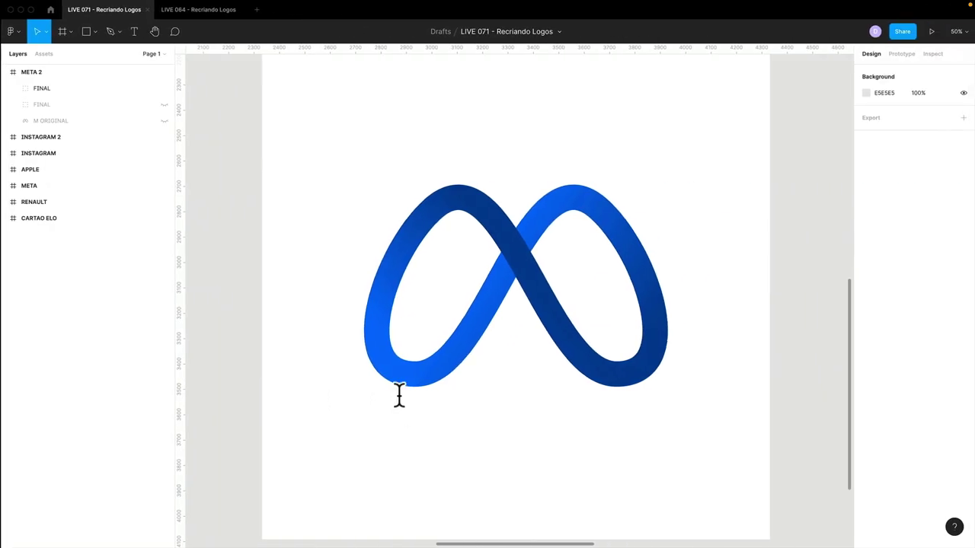
Fit all logo frames in view and briefly zoom into the META 2 frame
key(shift+1)
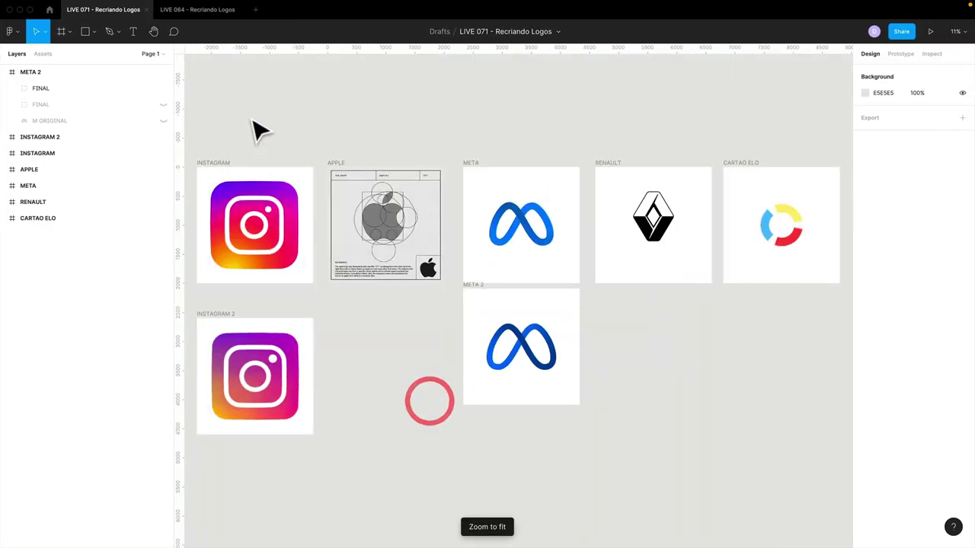
drag(251, 122, 846, 474)
click(841, 474)
key(z)
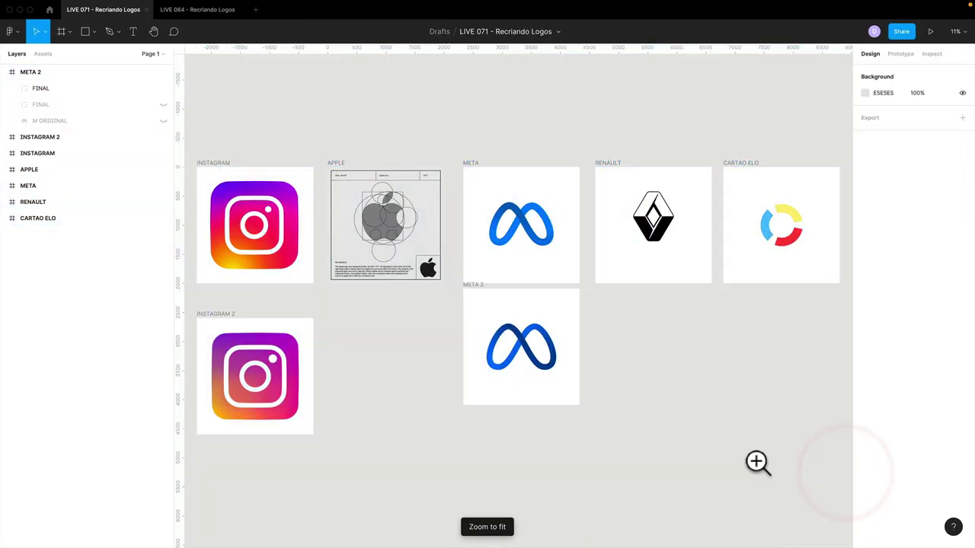
mouse_move(442, 281)
mouse_down()
mouse_move(592, 413)
mouse_move(457, 409)
mouse_up()
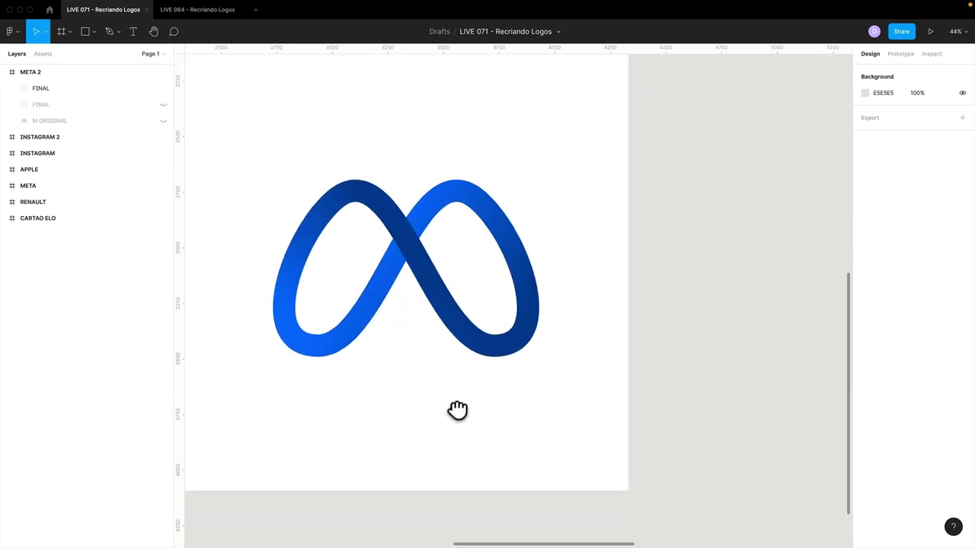
scroll(683, 372, up, 3)
Fit all frames again, select the RENAULT frame and zoom in on it
key(shift+1)
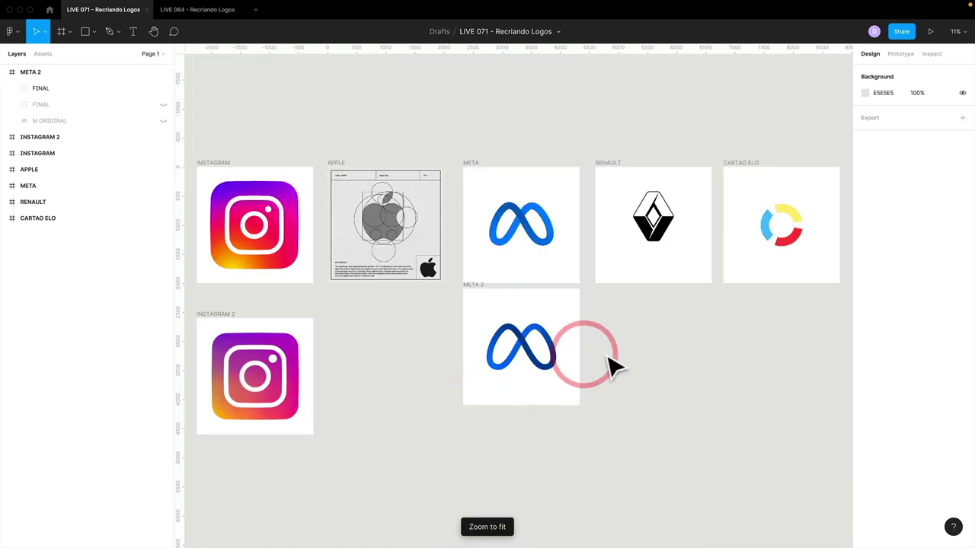
click(610, 165)
key(z)
drag(577, 150, 721, 302)
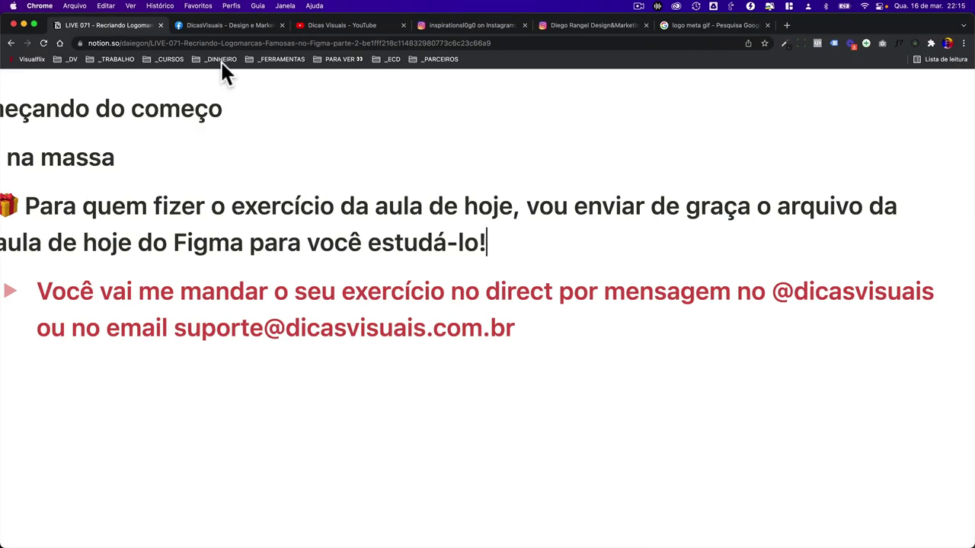
Open the follower's conversation with the shared links in the Facebook business inbox
click(241, 25)
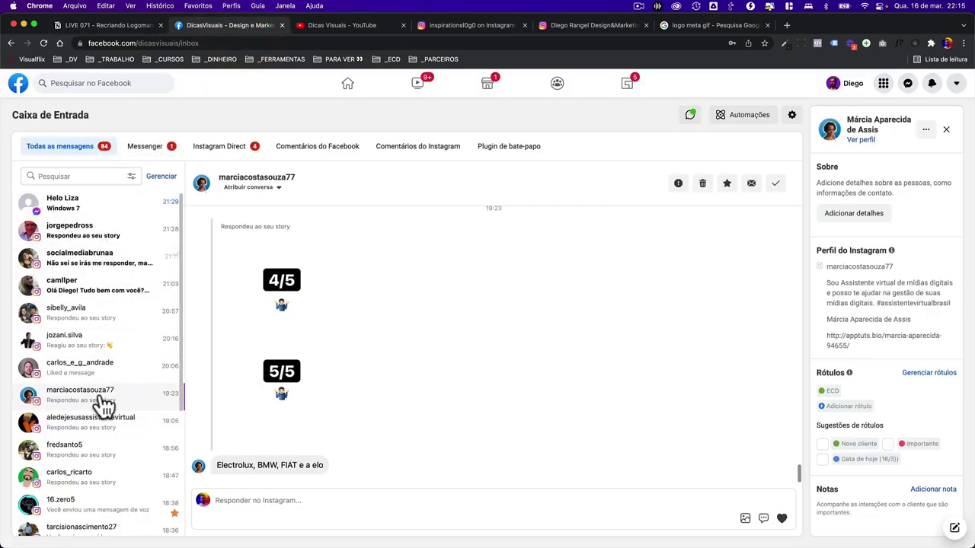
scroll(97, 442, down, 2)
scroll(98, 442, down, 2)
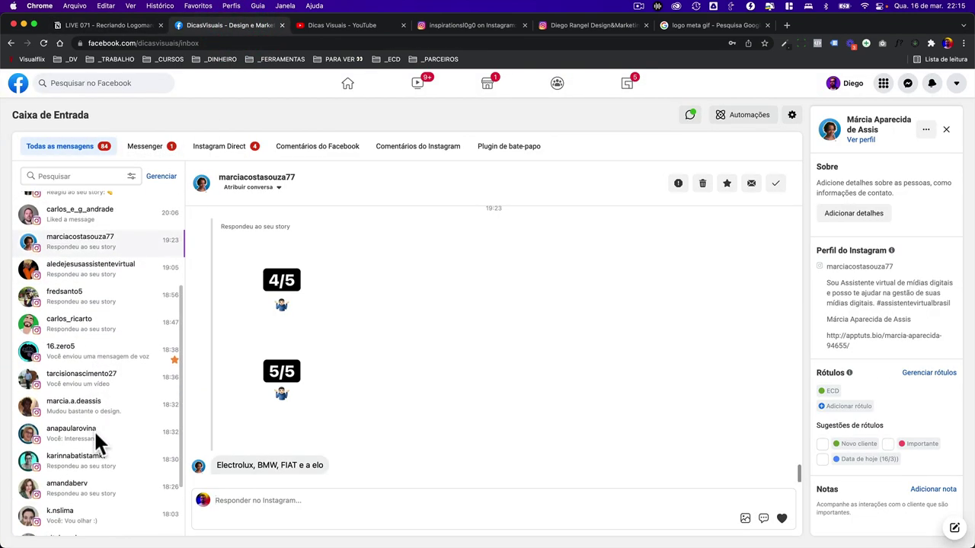
scroll(98, 441, down, 2)
click(91, 428)
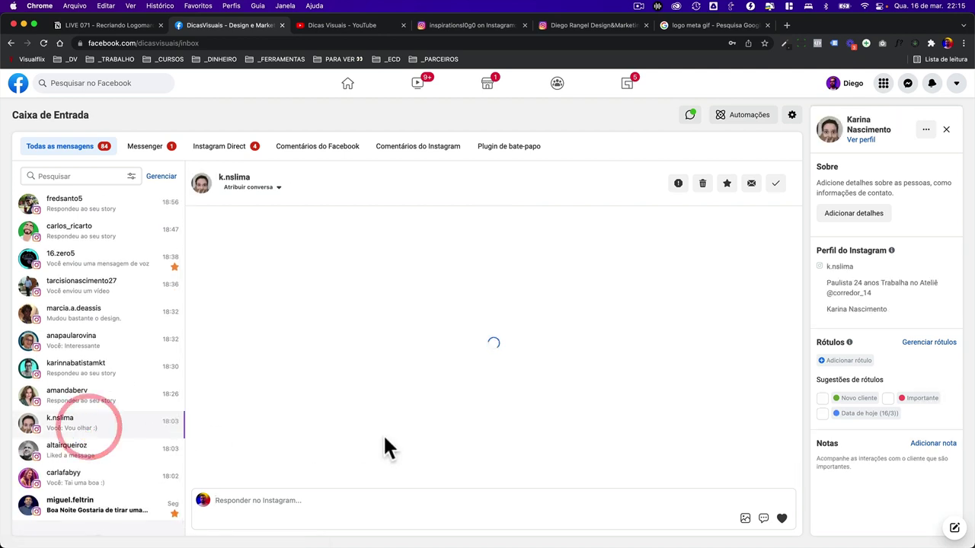
scroll(283, 442, down, 2)
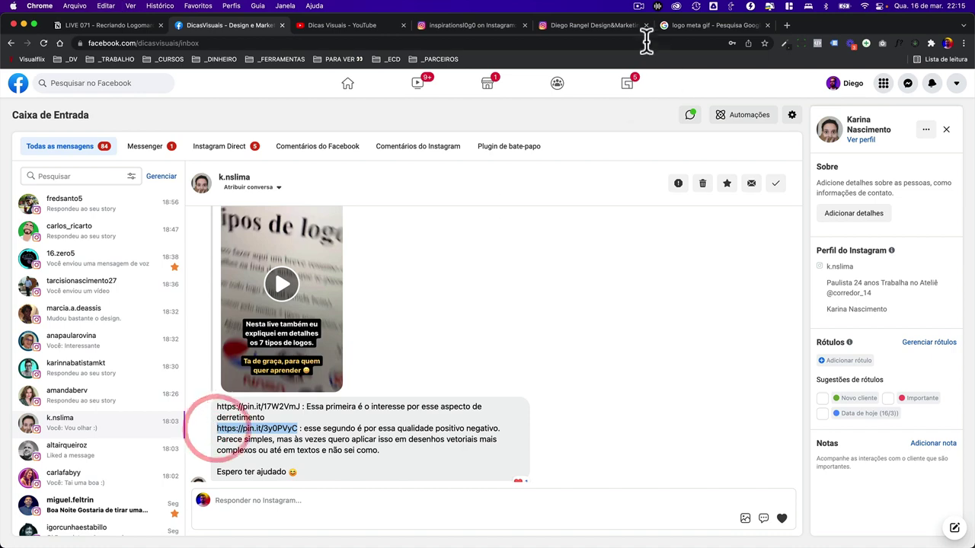
Paste the shared pin.it link into another tab to load the 1899 Renault logo pin
click(712, 27)
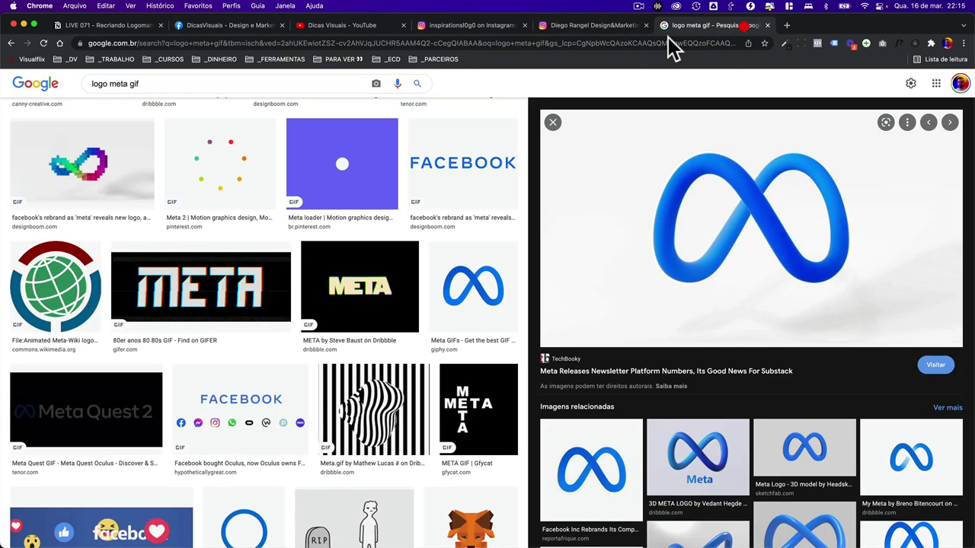
click(557, 42)
text(https://pin.it/3y0PVyC)
key(Return)
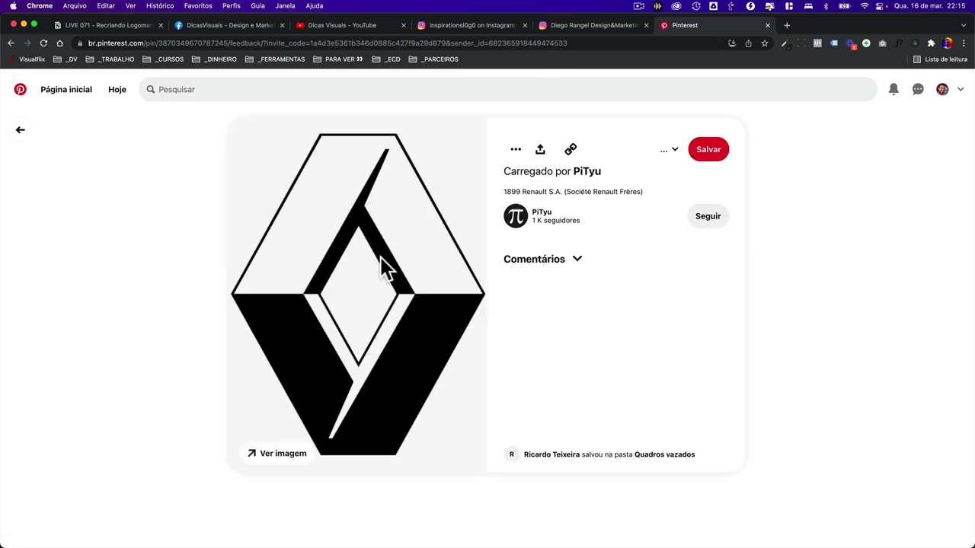
key(ctrl+Right)
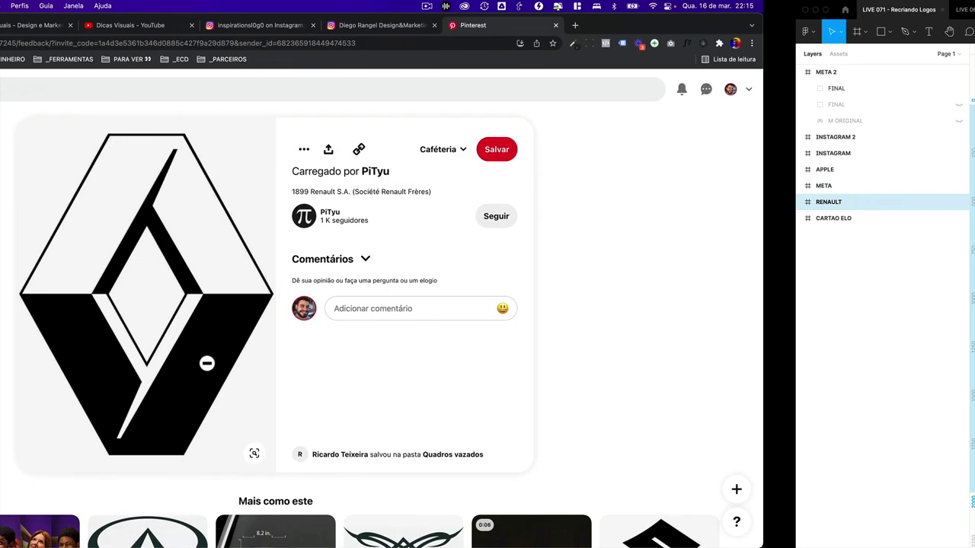
Select the Renault SIMBOLO and try red, green and purple solid fills
key(ctrl+Left)
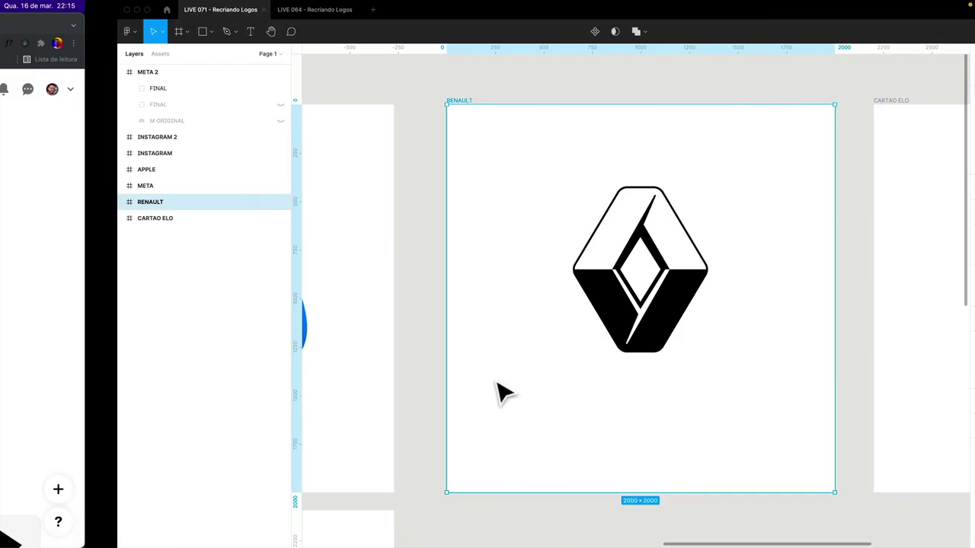
key(ctrl+Right)
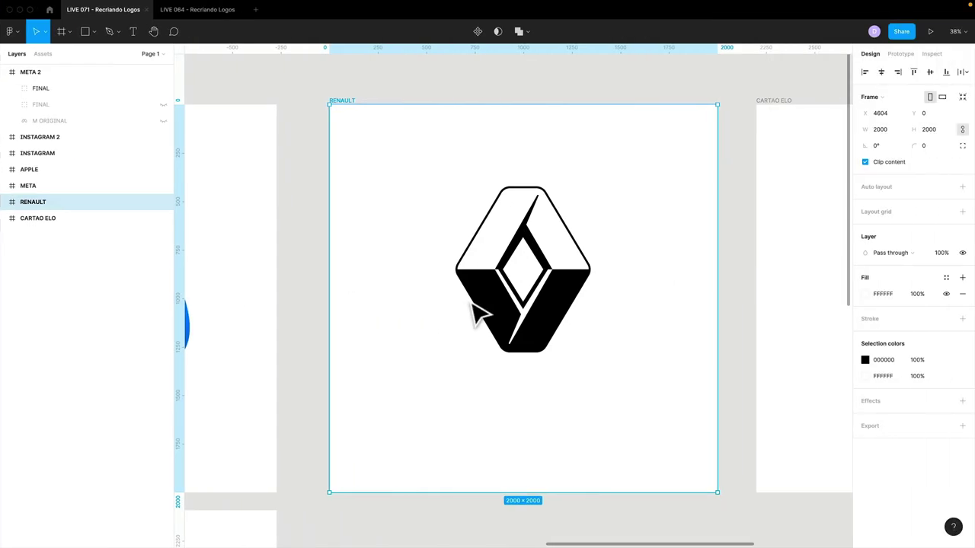
click(483, 301)
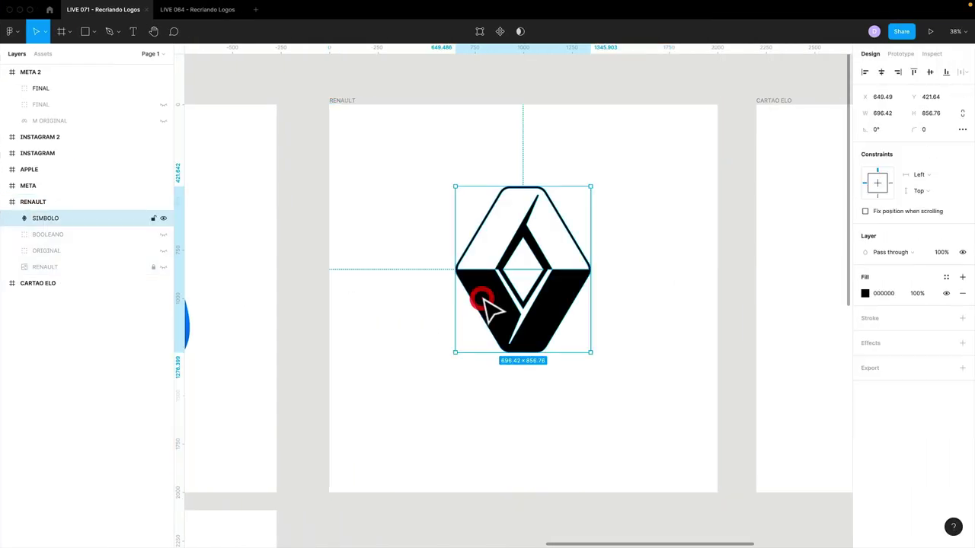
click(864, 293)
mouse_move(807, 387)
mouse_down()
mouse_move(760, 400)
mouse_move(807, 331)
mouse_up()
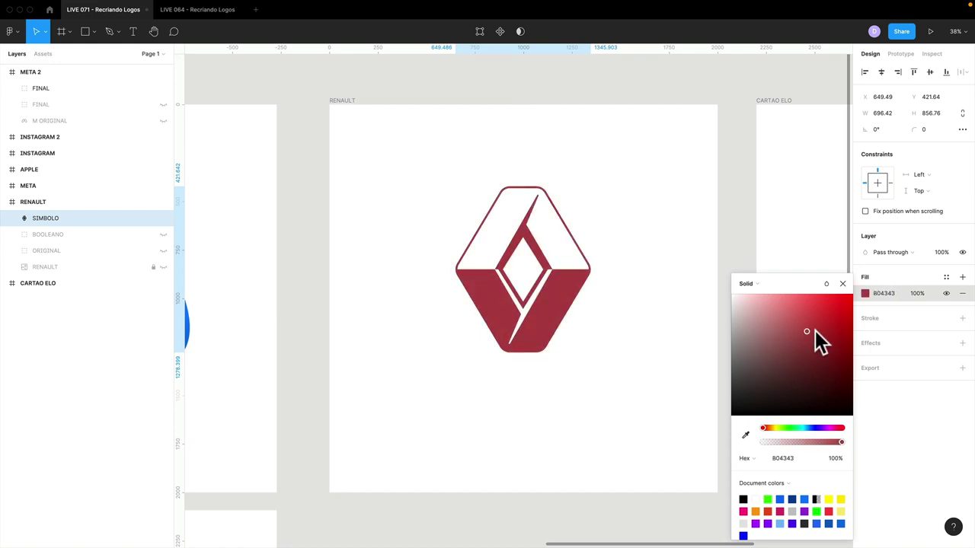
click(810, 312)
click(788, 428)
click(820, 315)
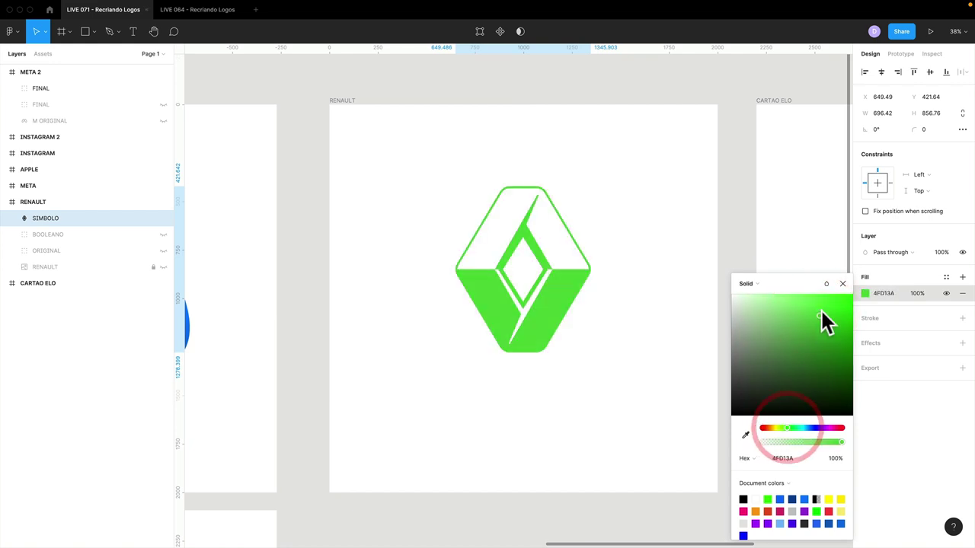
click(831, 325)
click(817, 428)
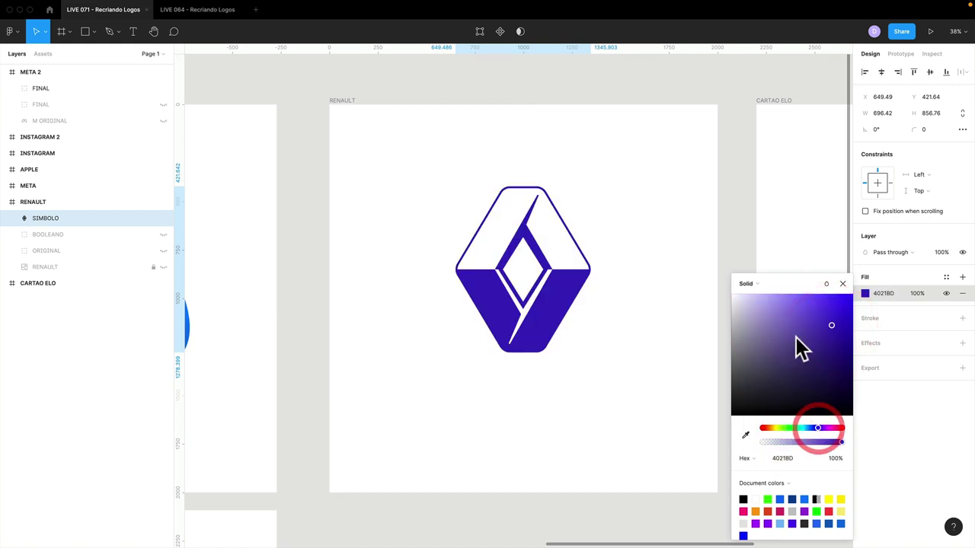
Change the fill to a linear gradient with the end stop 21D7FF at 100%
click(746, 283)
click(749, 297)
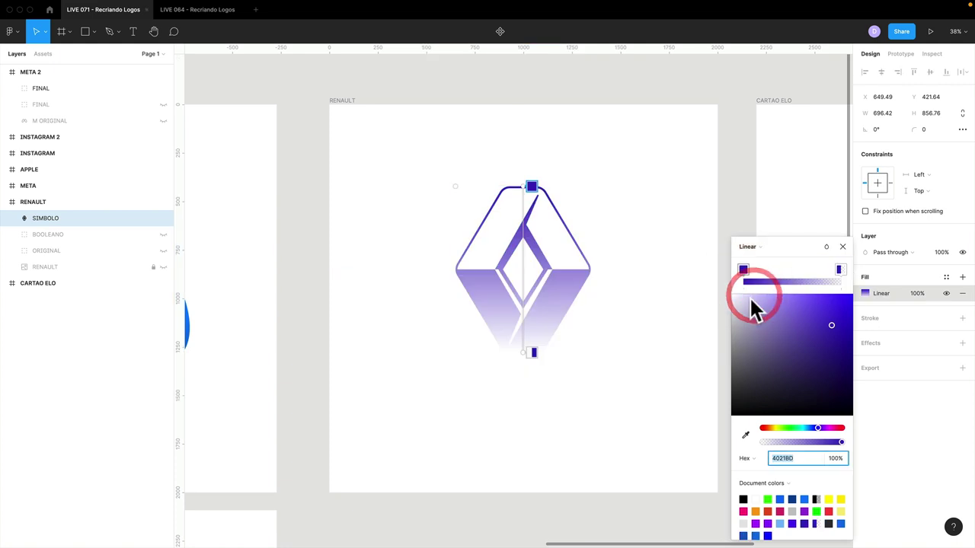
click(840, 269)
click(804, 428)
click(837, 293)
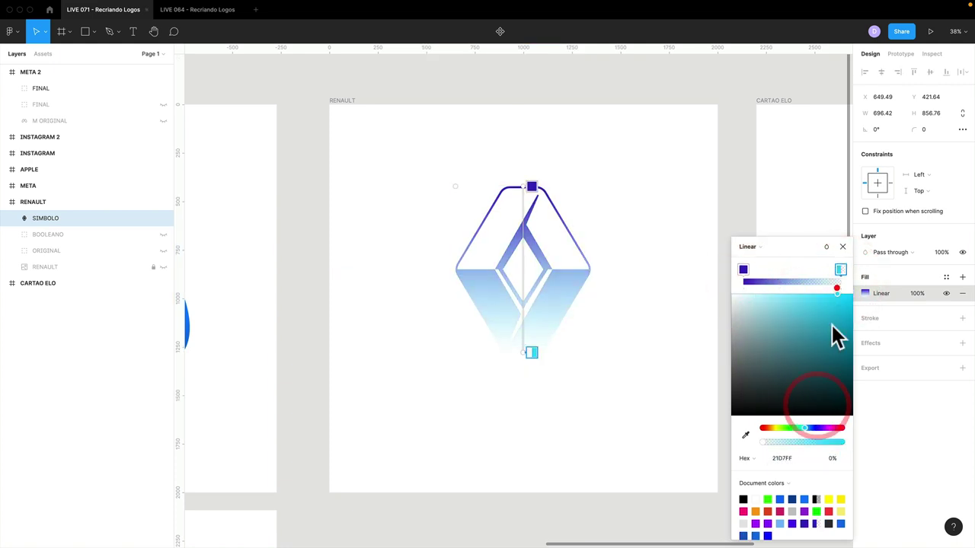
click(840, 442)
click(843, 246)
Deselect and slightly reposition the Renault symbol to review the gradient
click(663, 283)
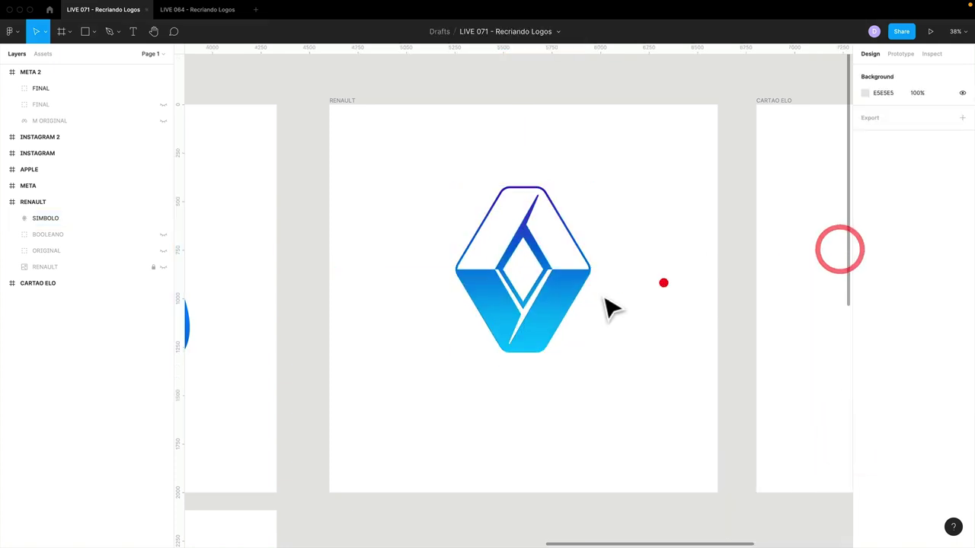
drag(583, 304, 543, 305)
click(611, 235)
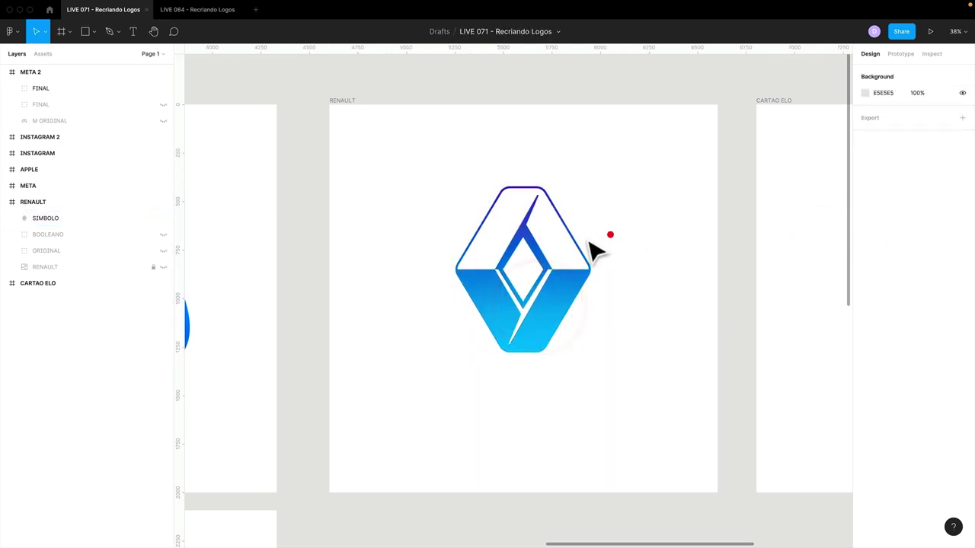
click(555, 250)
click(648, 249)
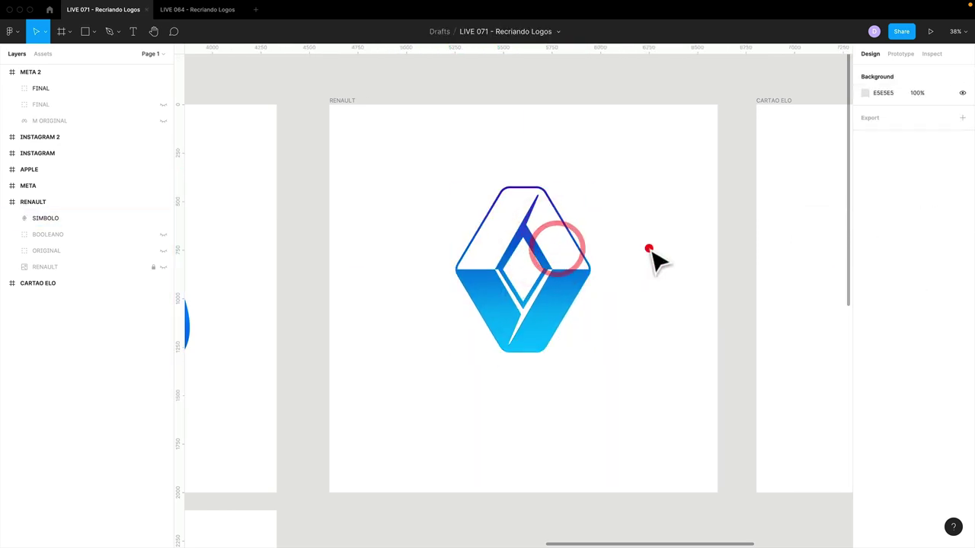
drag(582, 316, 558, 298)
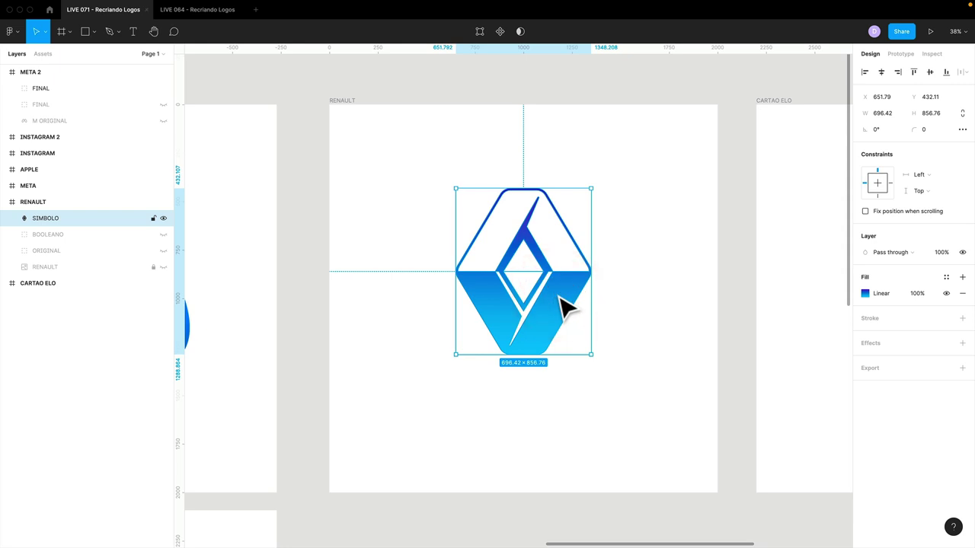
click(614, 294)
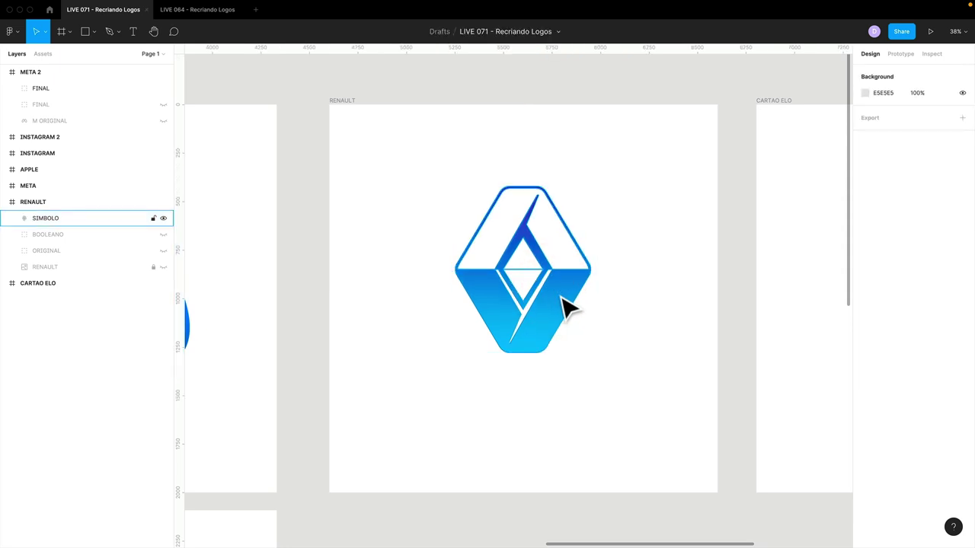
Draw a new 2000×2000 Frame 1 aligned directly below the RENAULT frame
click(352, 100)
scroll(398, 233, down, 10)
click(403, 245)
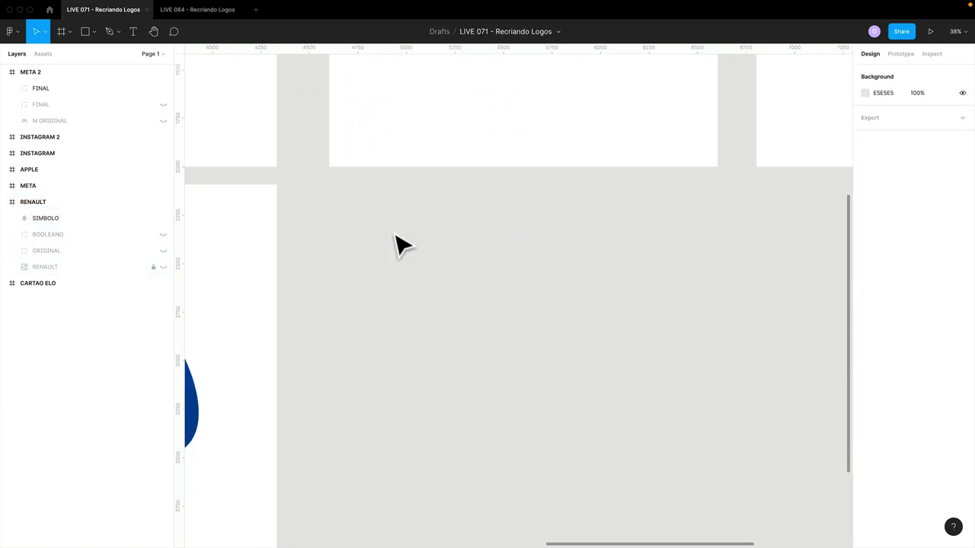
click(403, 245)
scroll(398, 244, down, 2)
key(f)
mouse_move(331, 112)
mouse_down()
mouse_move(554, 344)
mouse_move(730, 474)
mouse_move(720, 457)
mouse_up()
drag(554, 344, 534, 316)
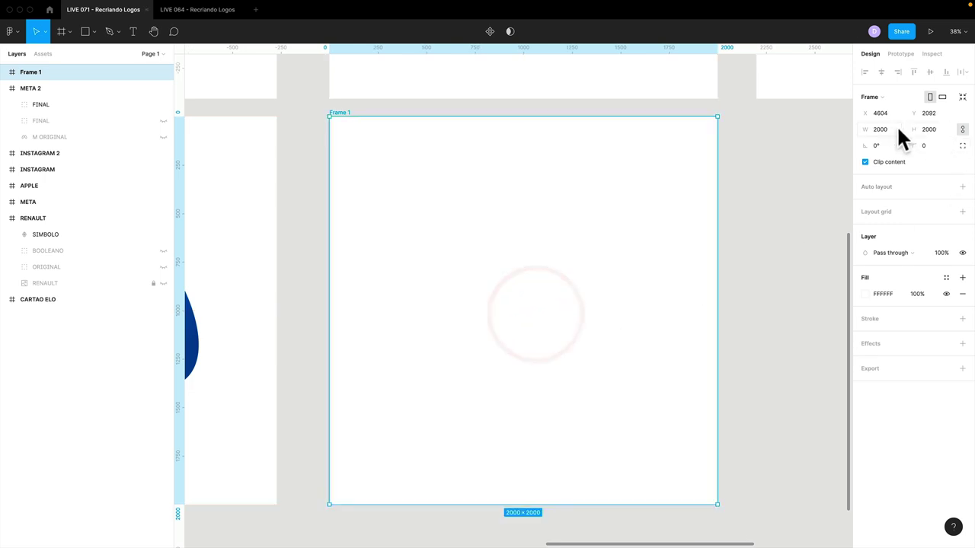
Unhide the RENAULT reference image and paste it into Frame 1
scroll(470, 178, up, 1)
scroll(471, 179, up, 5)
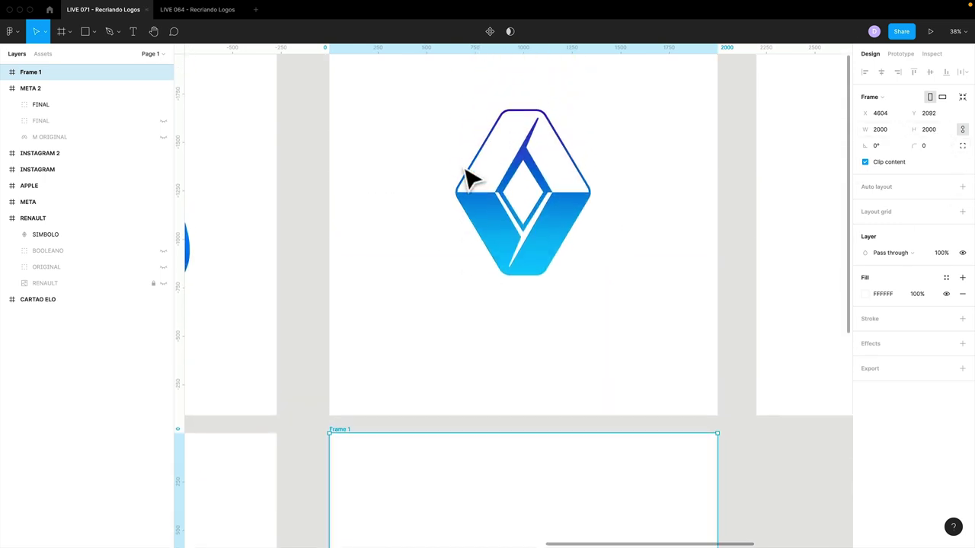
click(46, 218)
click(158, 283)
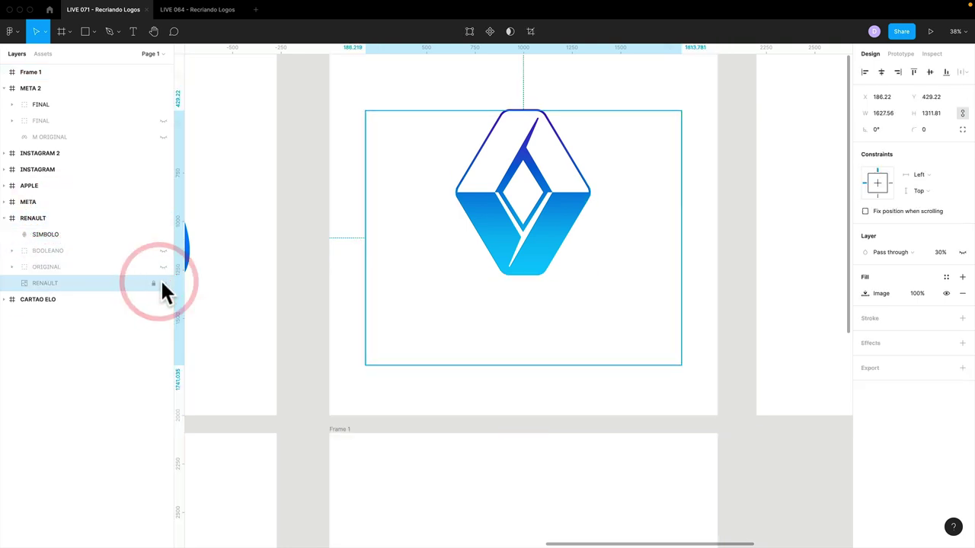
click(162, 283)
click(46, 283)
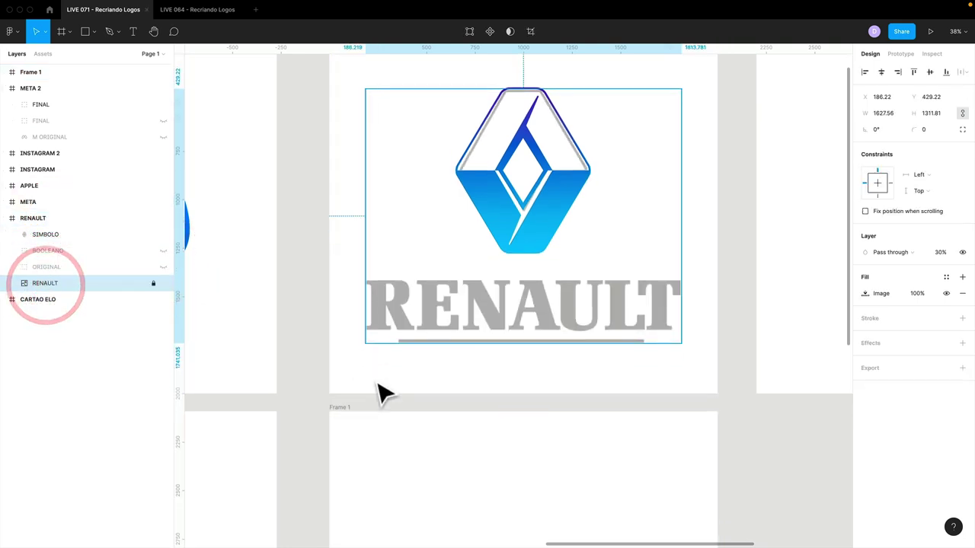
scroll(379, 381, down, 5)
click(388, 354)
key(ctrl+v)
Set the pasted image's opacity to 30% and collapse the META 2 and RENAULT groups
scroll(388, 354, down, 2)
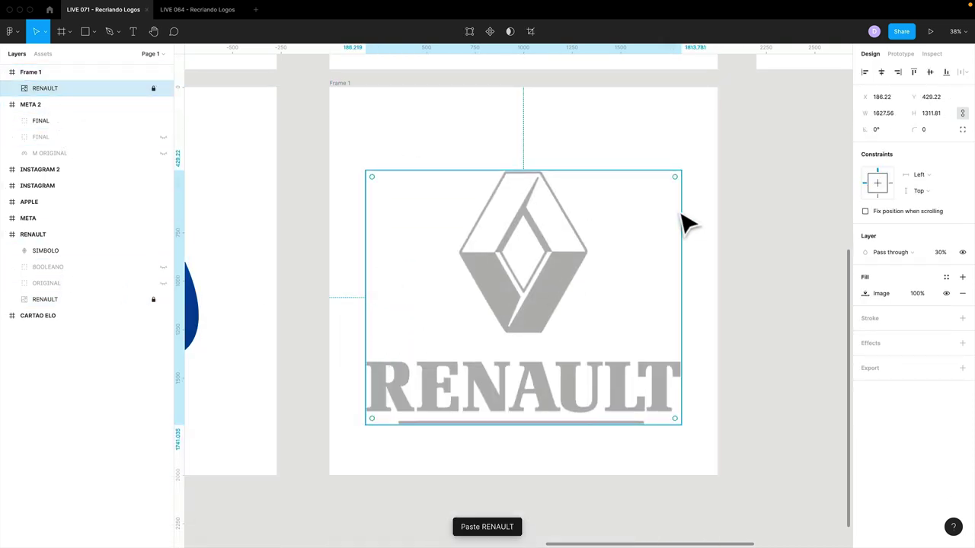
click(943, 253)
text(00)
key(Return)
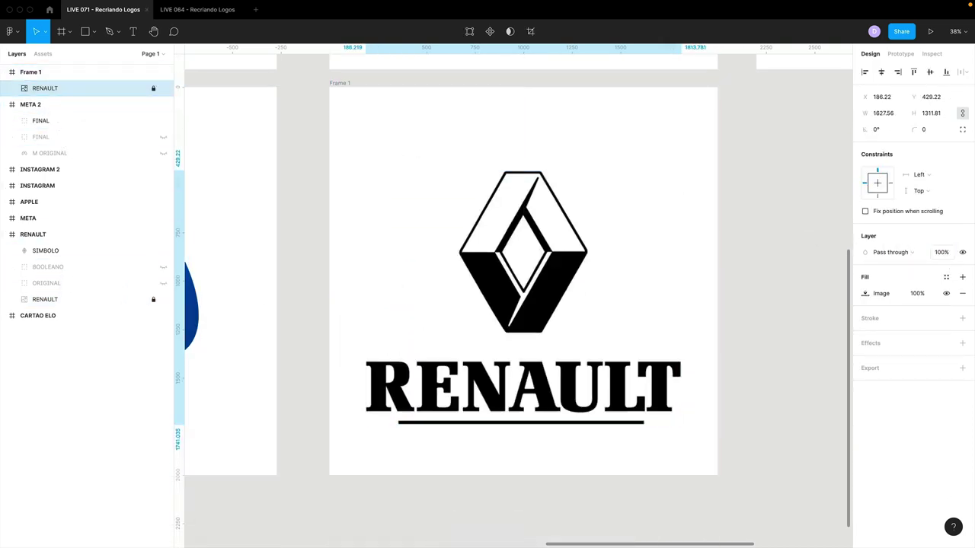
click(600, 309)
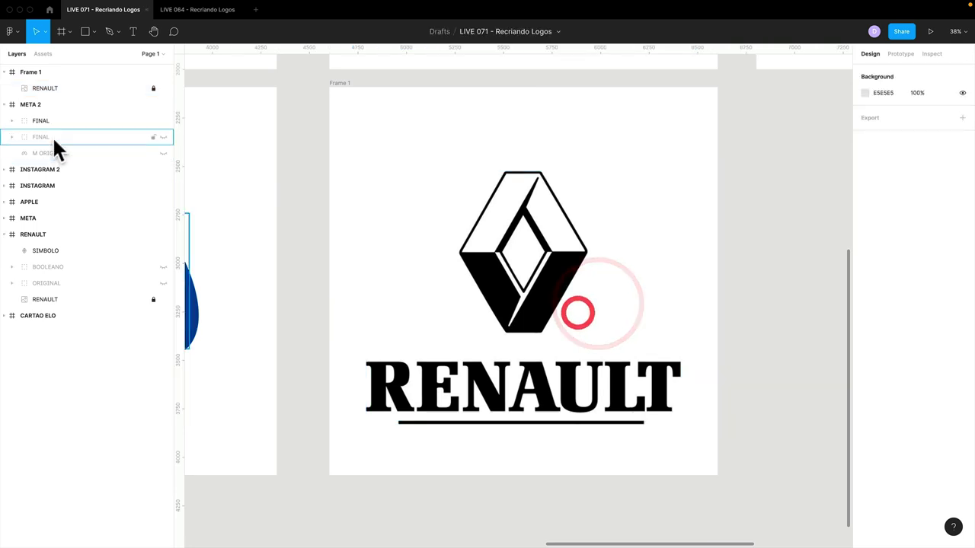
click(71, 87)
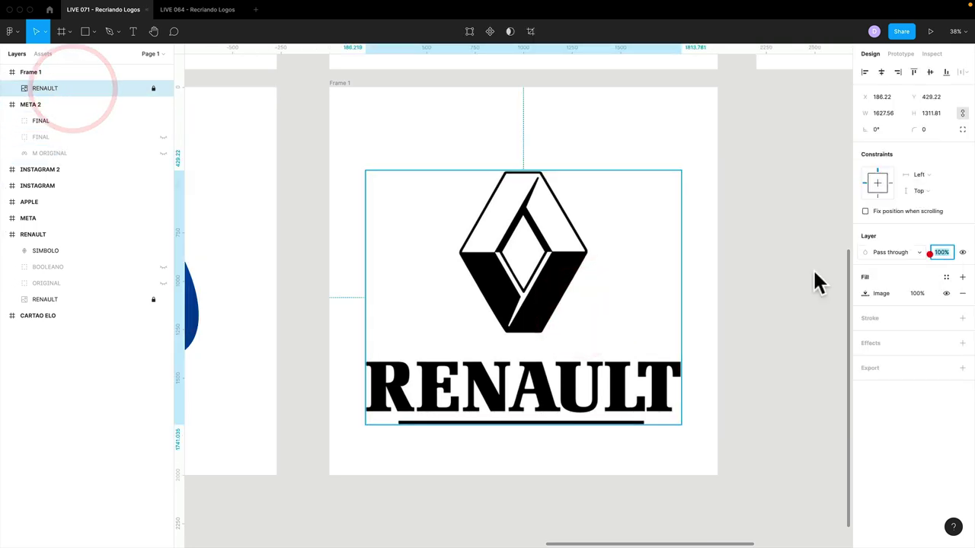
click(941, 252)
text(0)
key(Return)
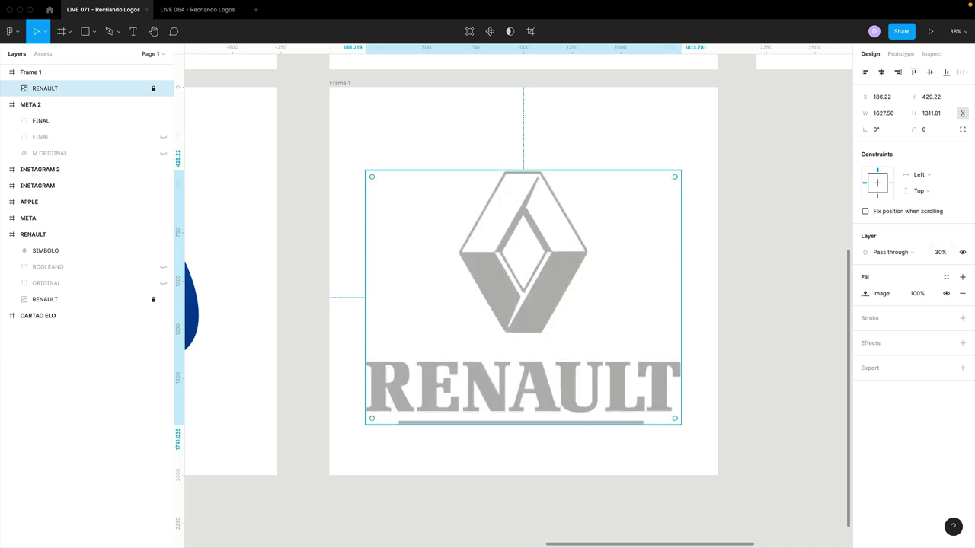
click(6, 105)
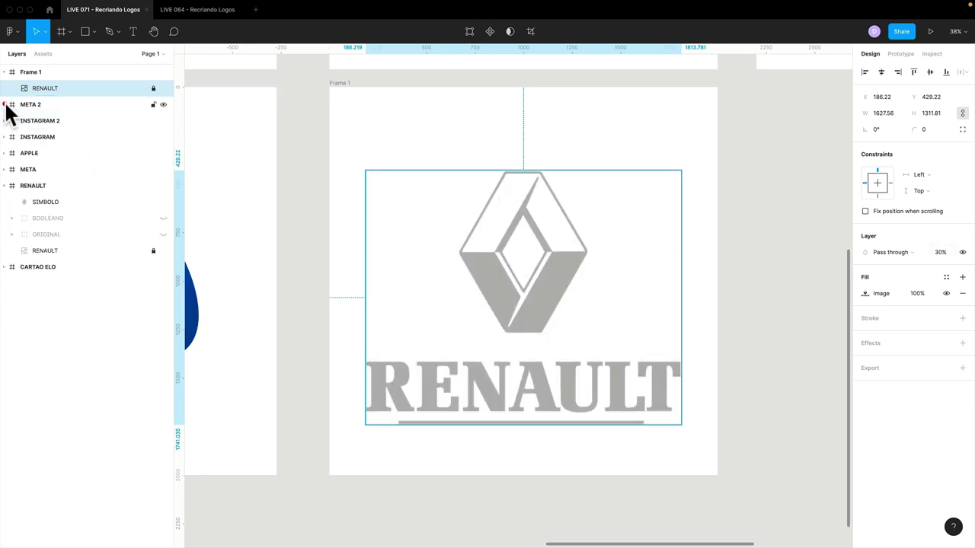
click(10, 185)
Zoom onto the diamond, fit all frames, then zoom into Frame 1's faded Renault diamond
click(338, 238)
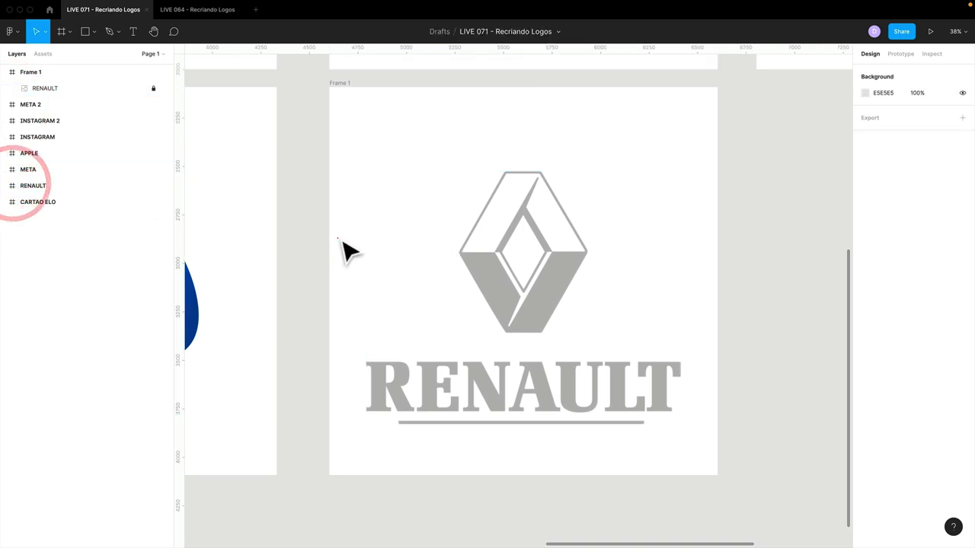
drag(440, 148, 606, 350)
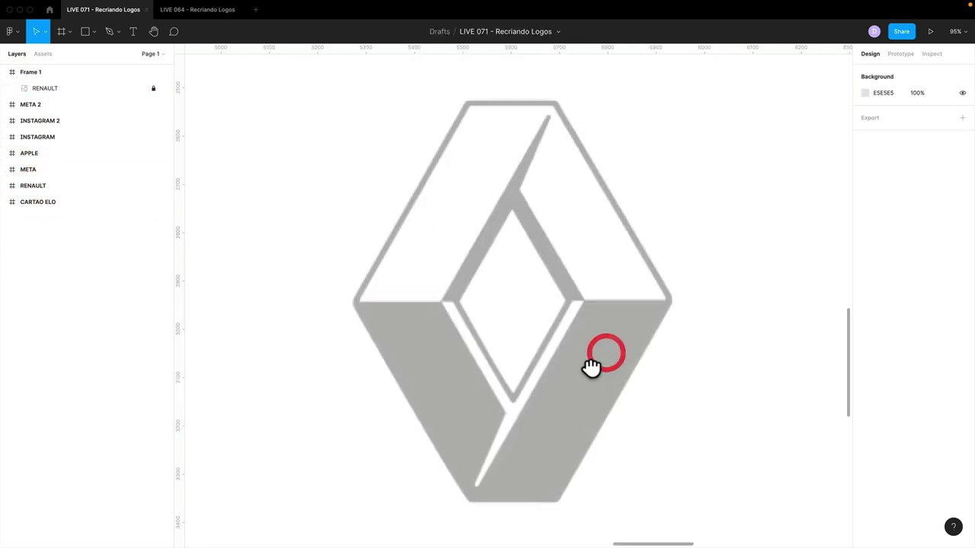
click(593, 361)
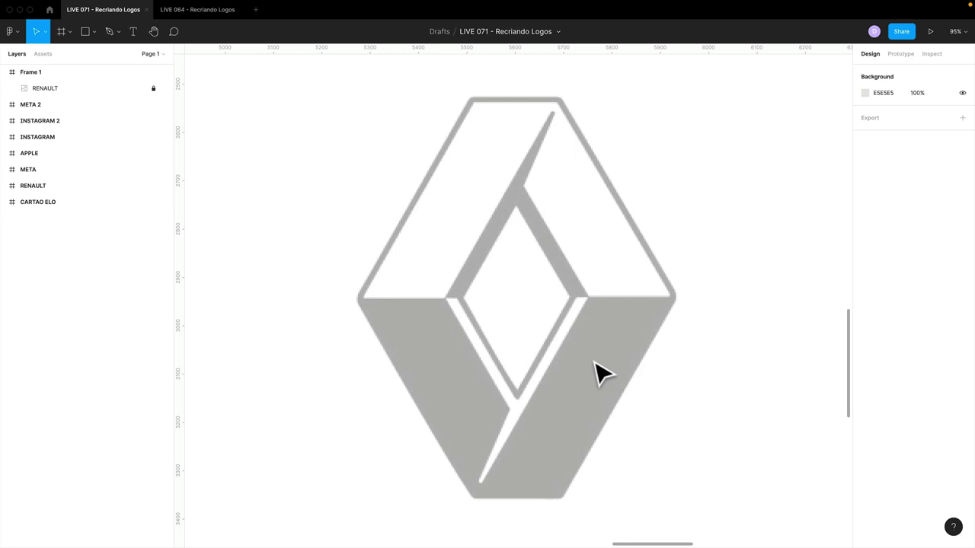
key(shift+1)
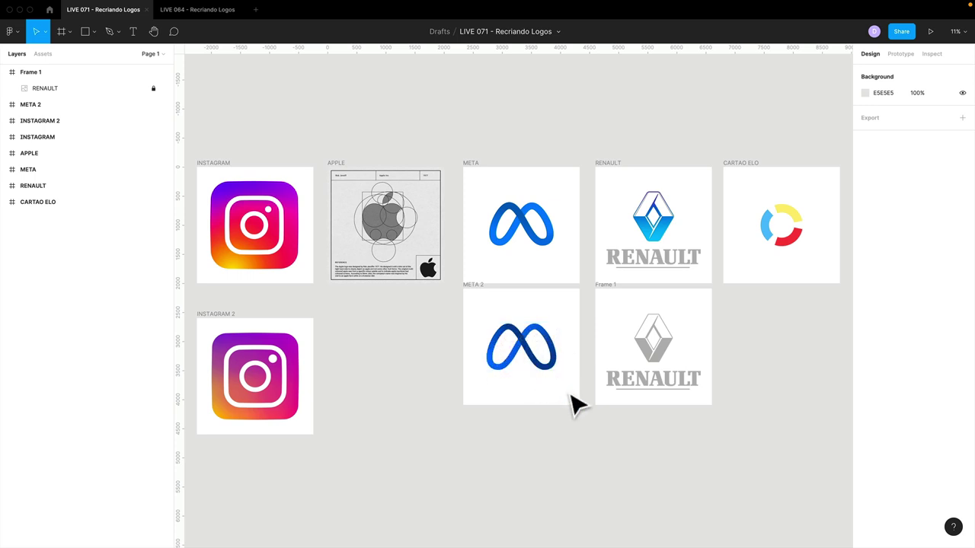
scroll(576, 408, right, 2)
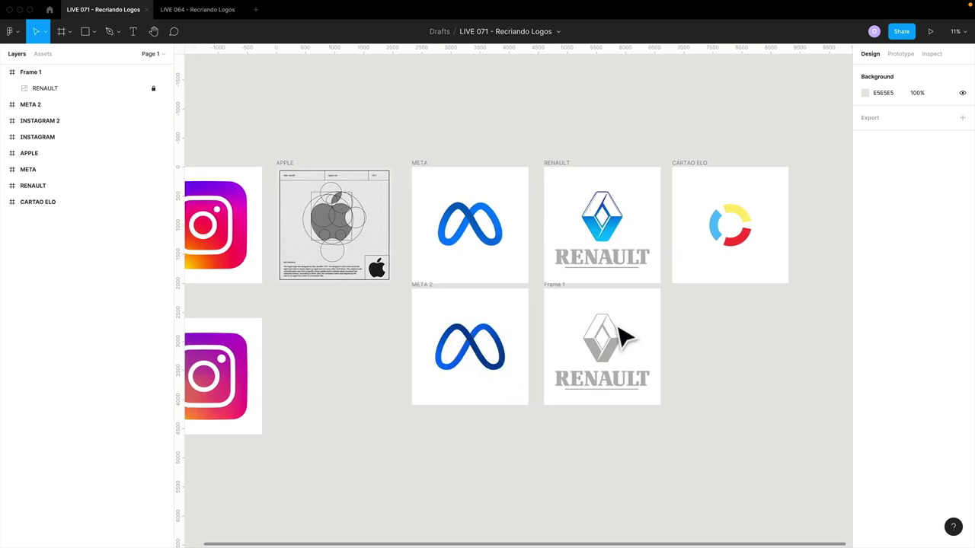
mouse_move(565, 303)
mouse_down()
mouse_move(642, 379)
mouse_move(622, 362)
mouse_up()
scroll(602, 335, up, 1)
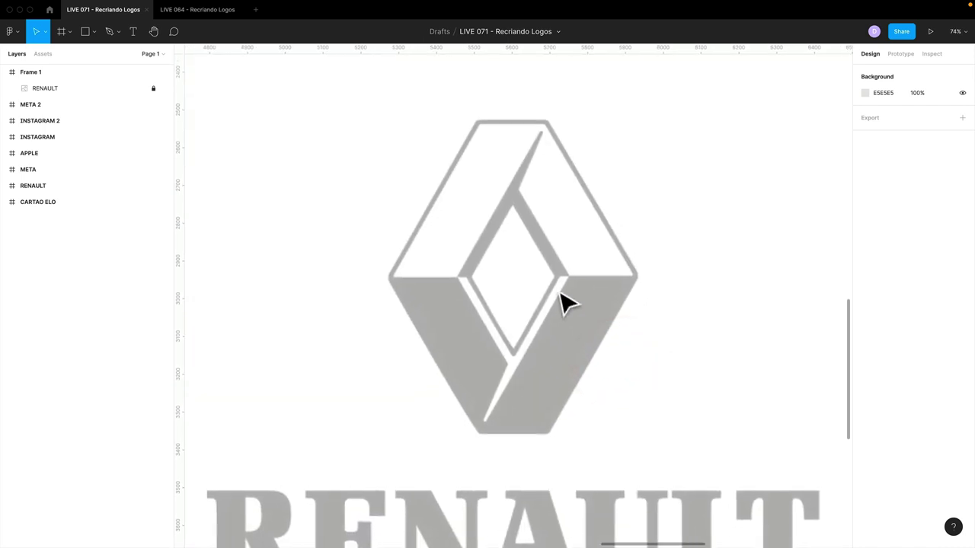
Place vertical guides at the diamond's top corners, then remove them and deselect Frame 1
drag(181, 187, 457, 277)
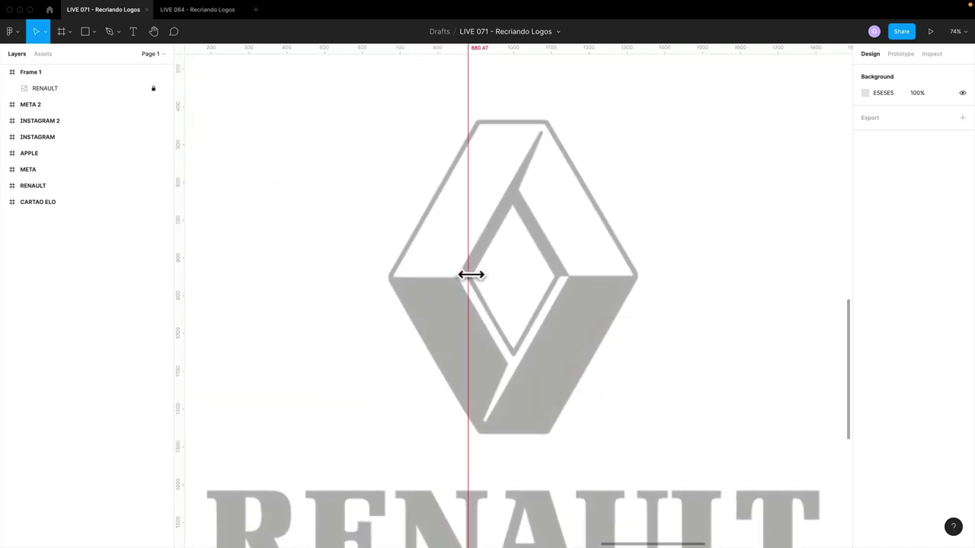
drag(181, 208, 549, 210)
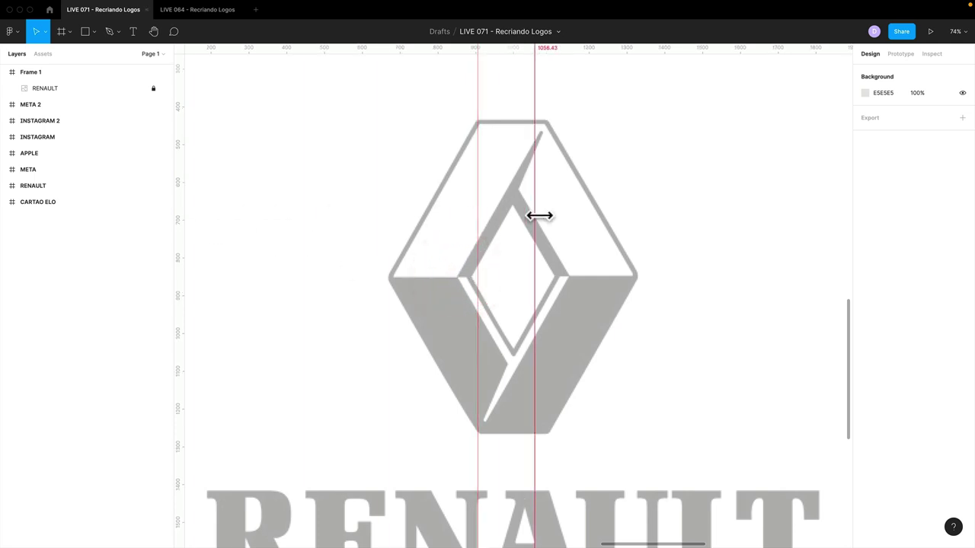
click(483, 127)
drag(483, 122, 549, 442)
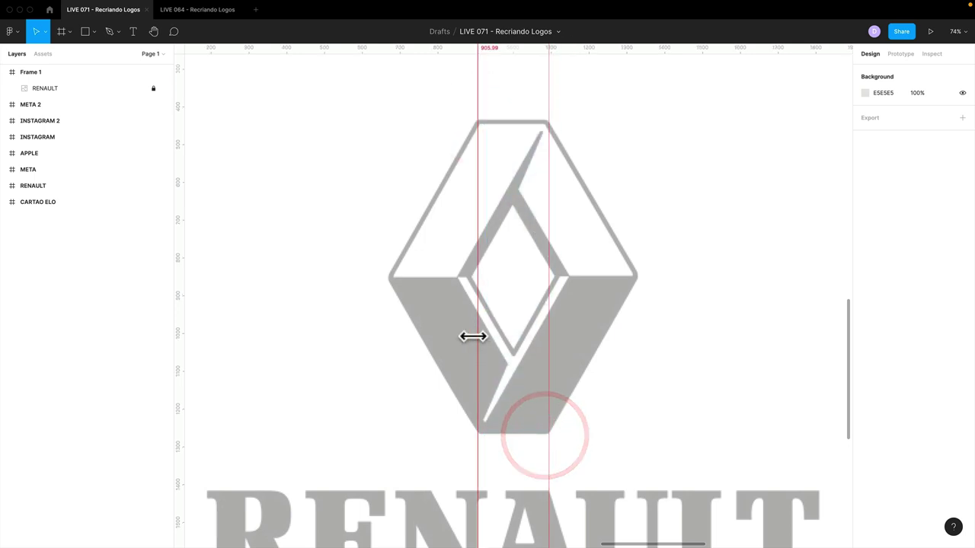
drag(475, 335, 76, 326)
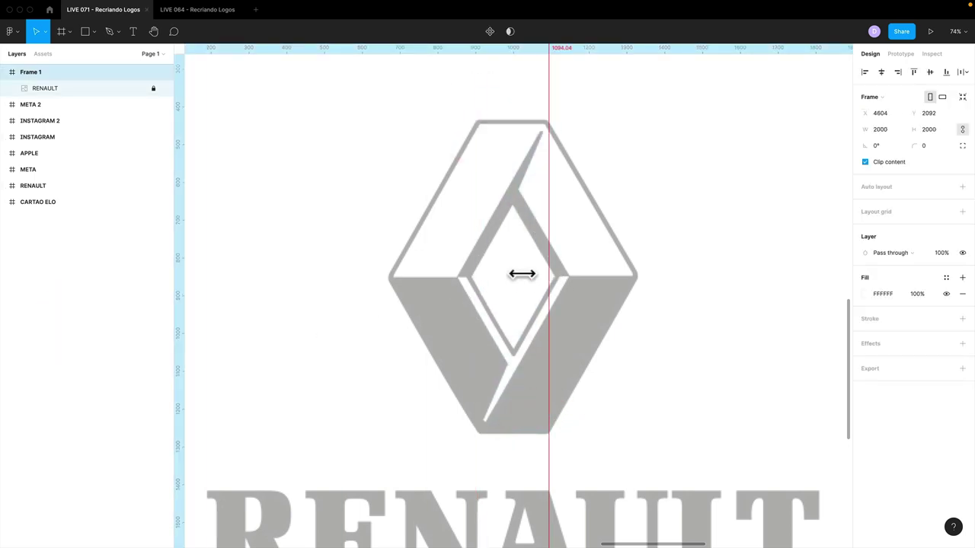
drag(545, 278, 70, 267)
click(327, 265)
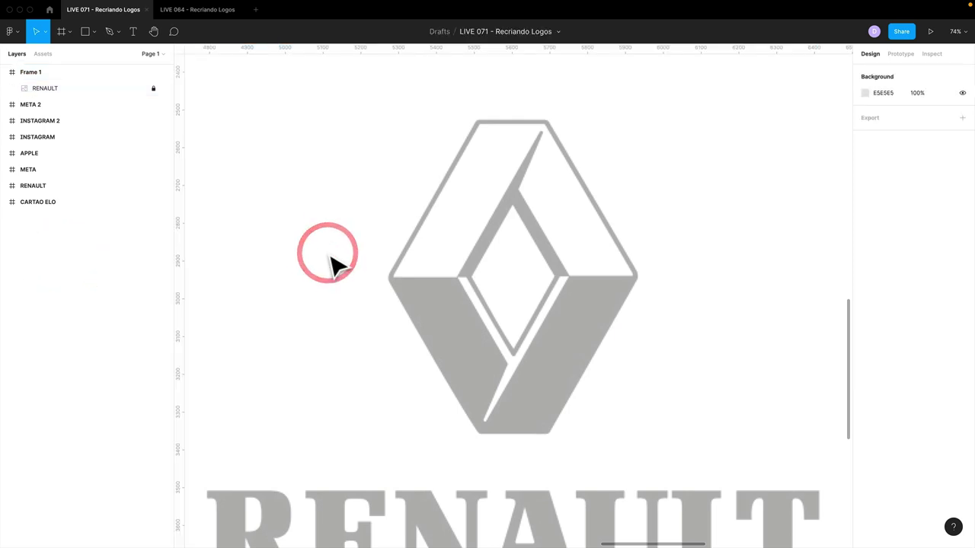
drag(591, 414, 587, 409)
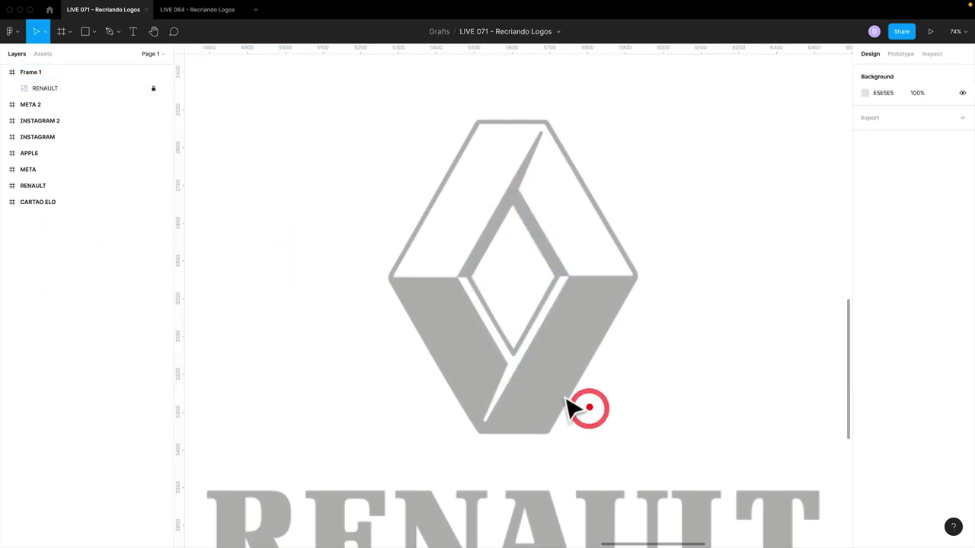
Draw a rectangle down the diamond with no fill and a 10 px 00FF19 green stroke
key(r)
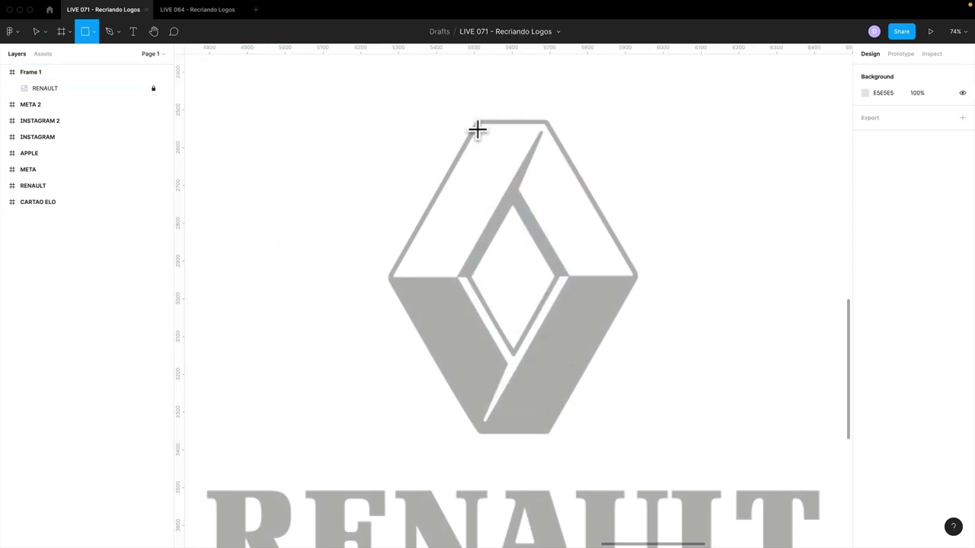
drag(478, 120, 550, 434)
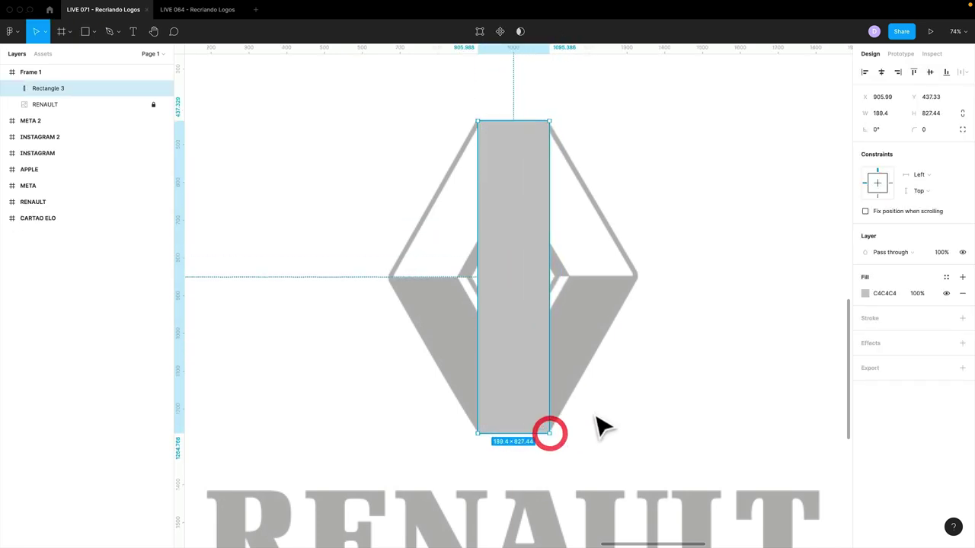
key(shift+x)
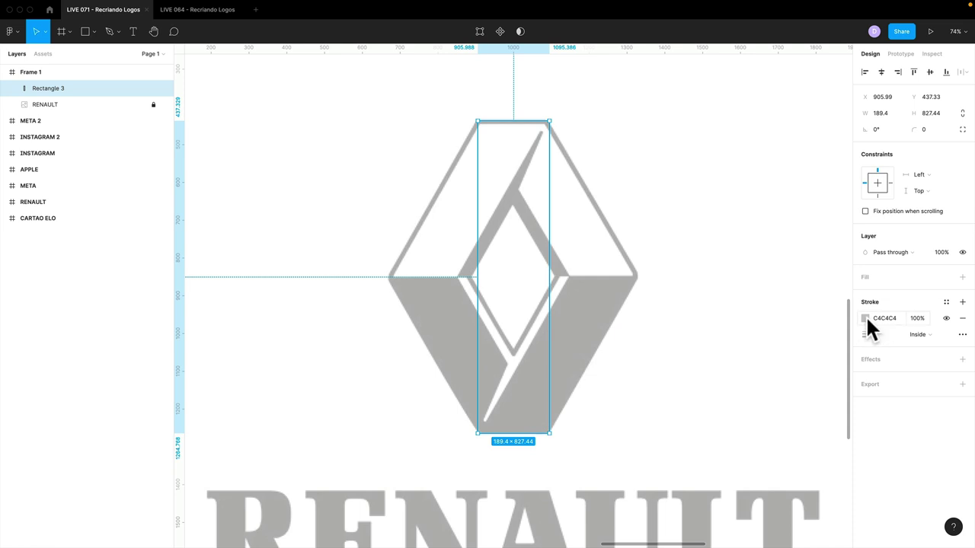
click(866, 318)
click(792, 428)
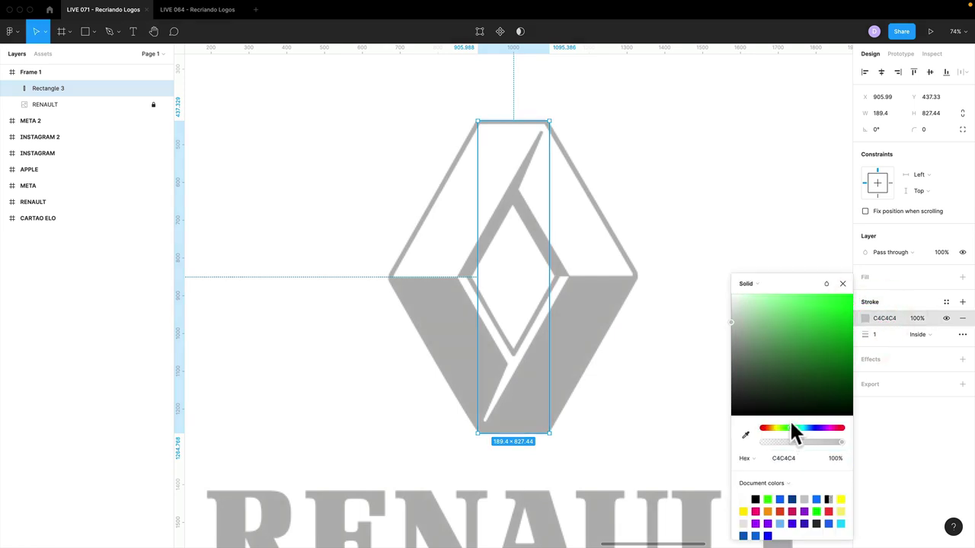
click(844, 284)
click(885, 335)
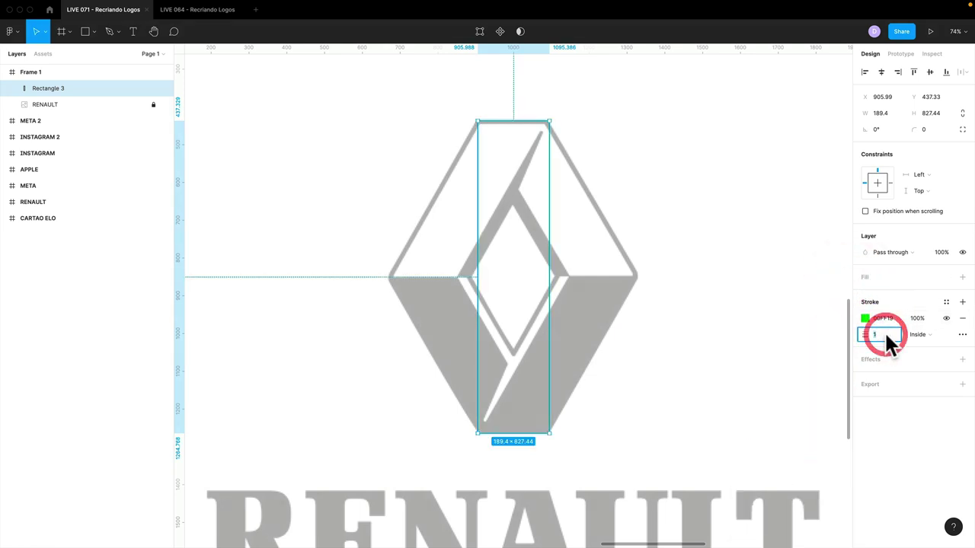
text(10)
key(Return)
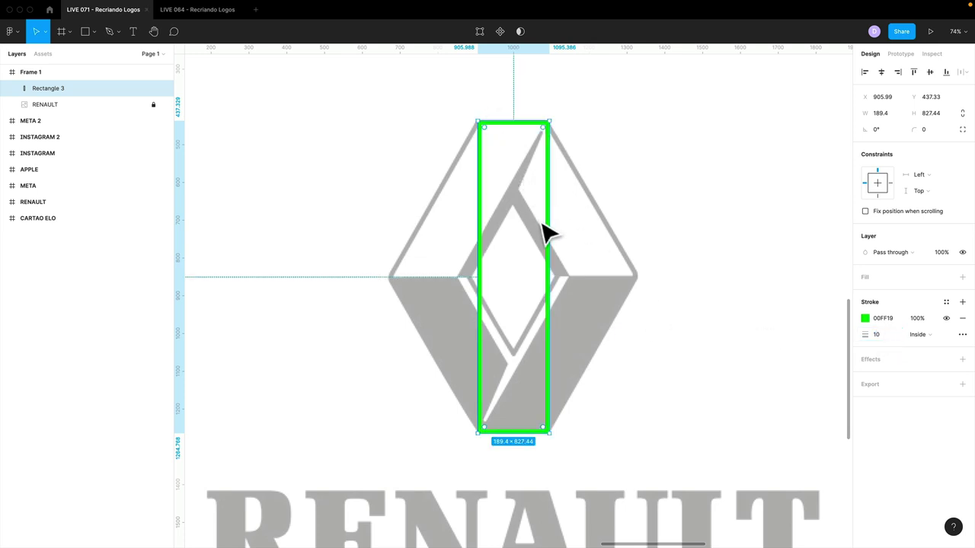
Add a vertex midway down the rectangle's left edge and move it 250 units left
double_click(480, 239)
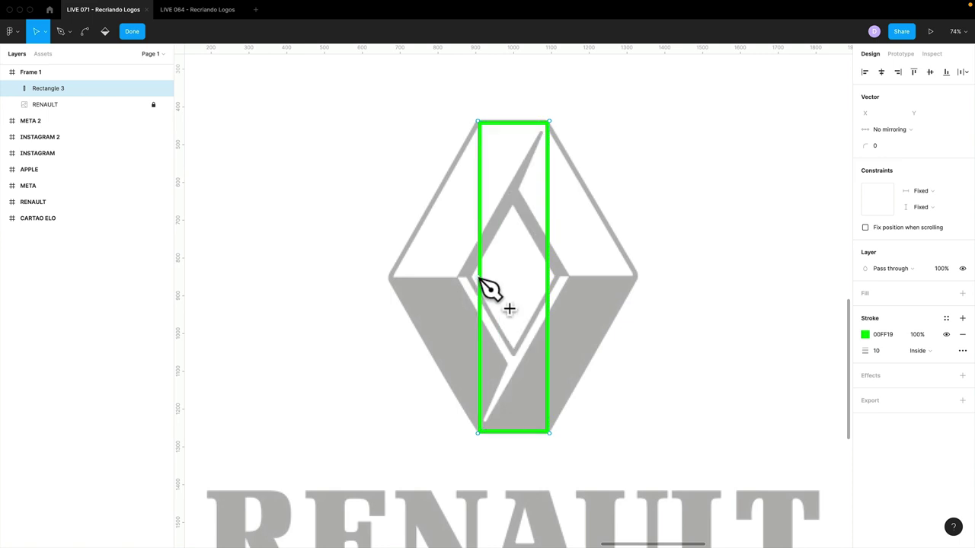
click(478, 276)
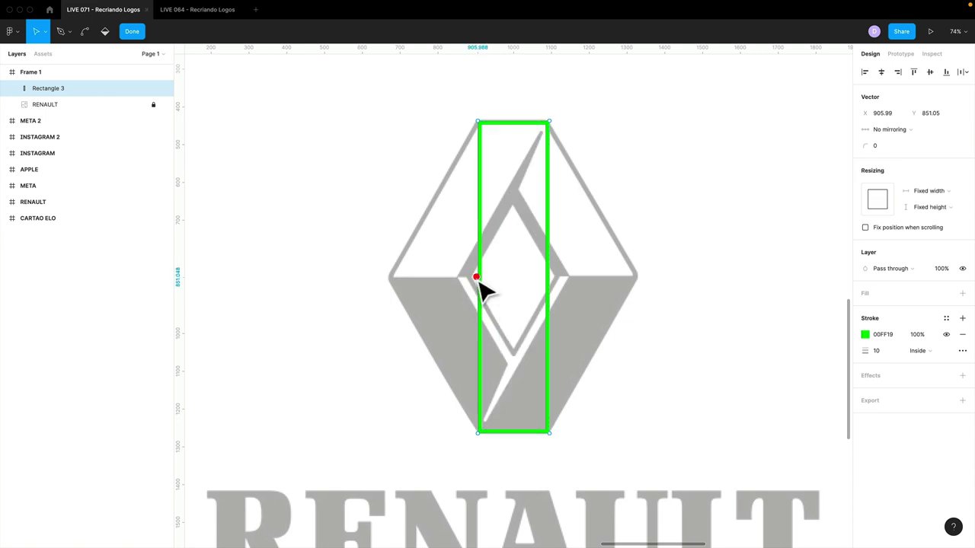
click(885, 113)
click(898, 115)
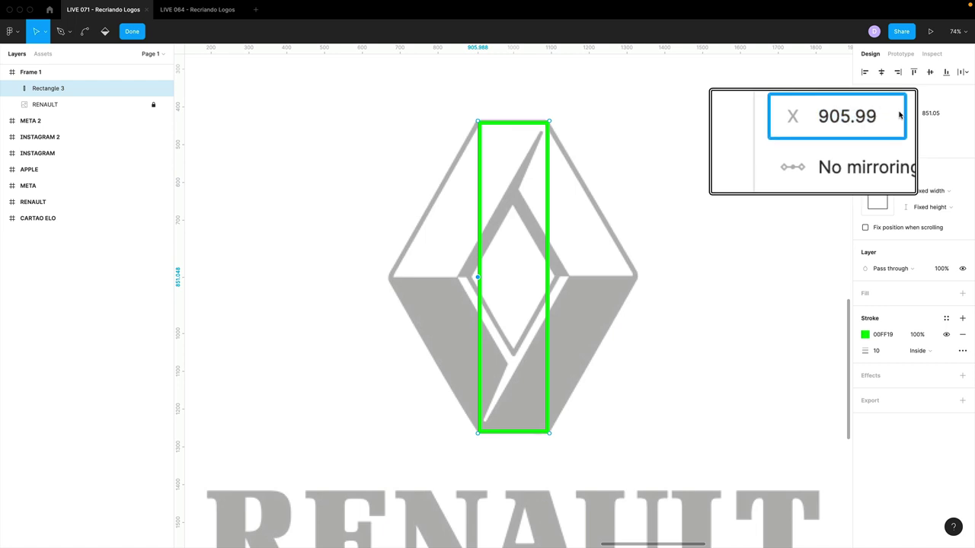
text(-250)
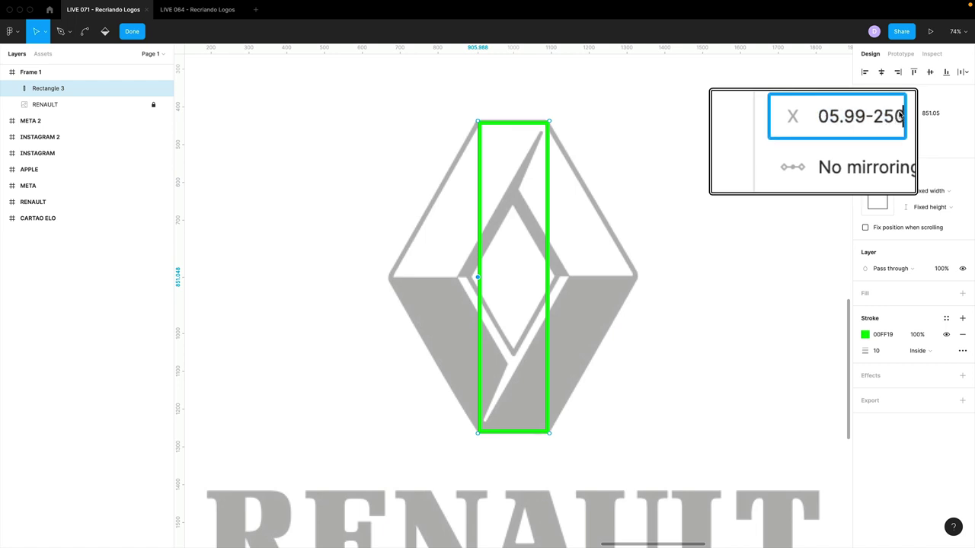
key(Return)
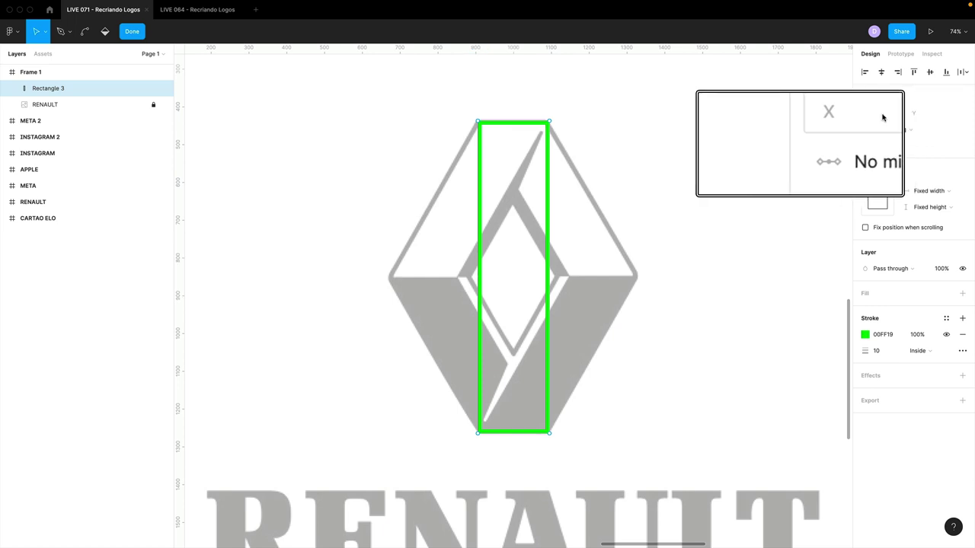
key(Escape)
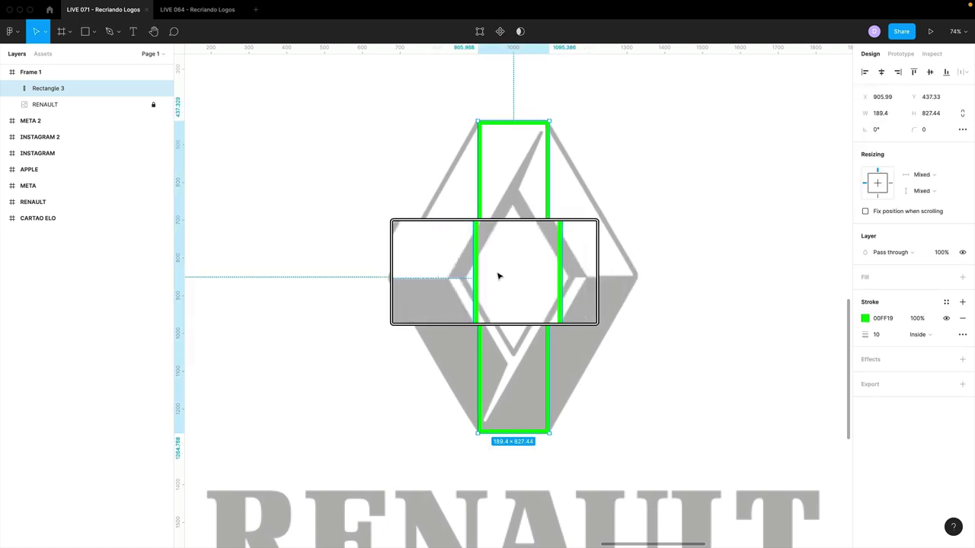
double_click(478, 277)
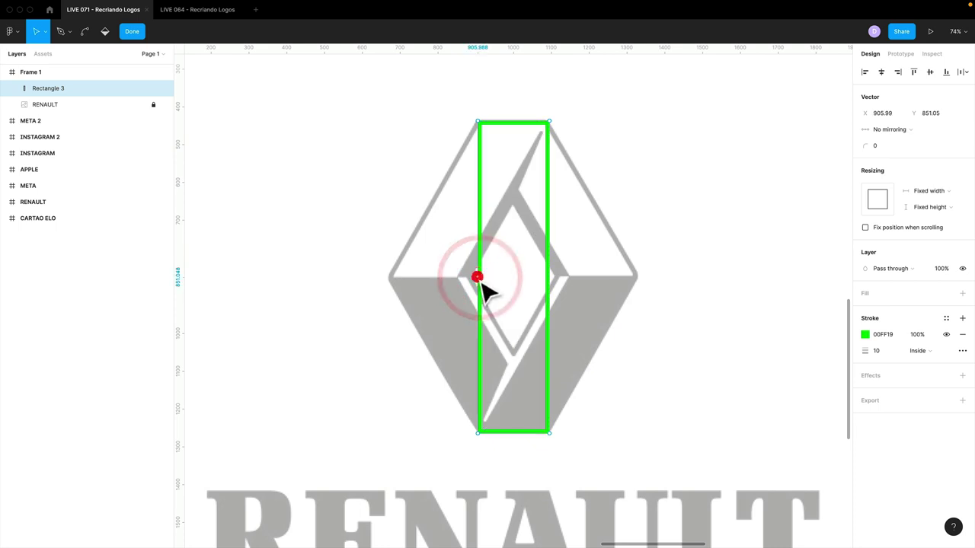
click(478, 277)
click(893, 113)
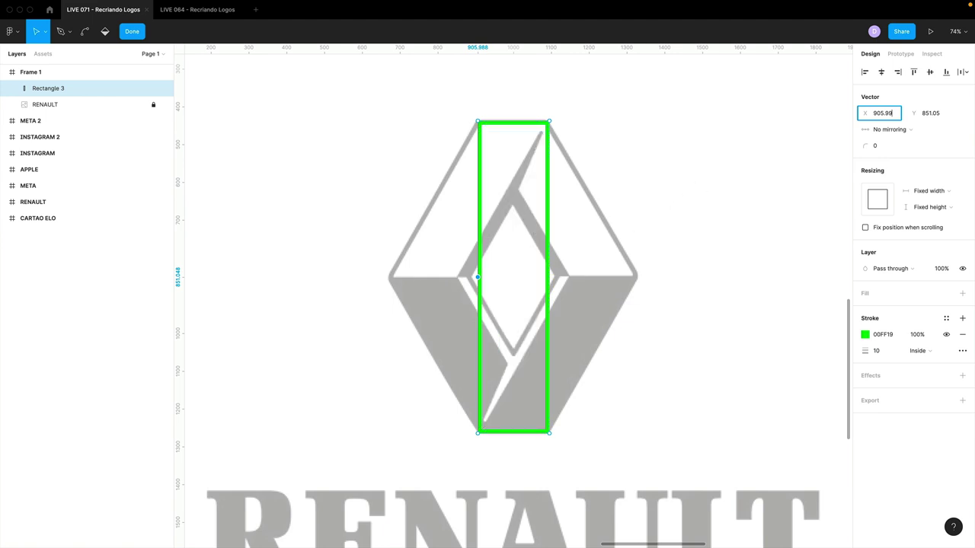
text(-250)
key(Return)
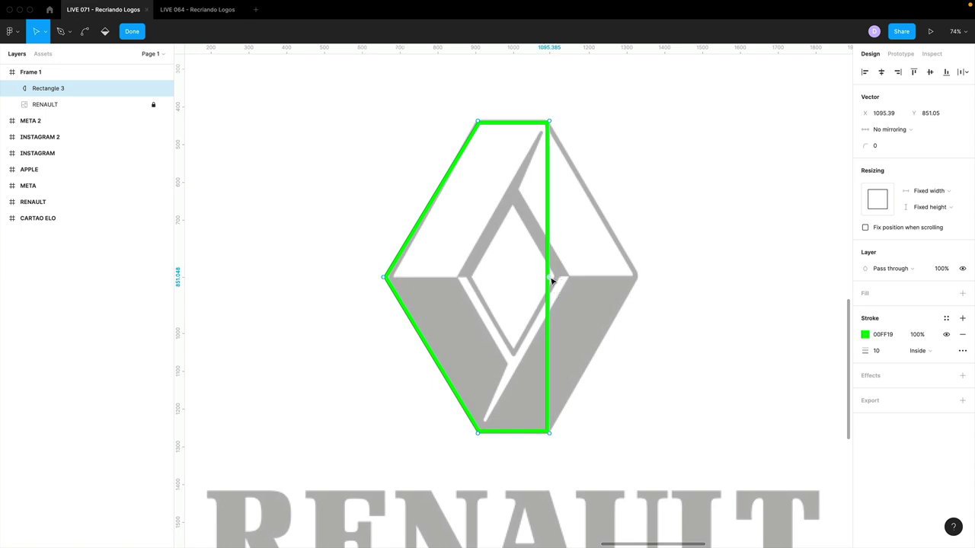
Add a vertex midway down the right edge and set its X to 1345.39
click(549, 278)
click(899, 108)
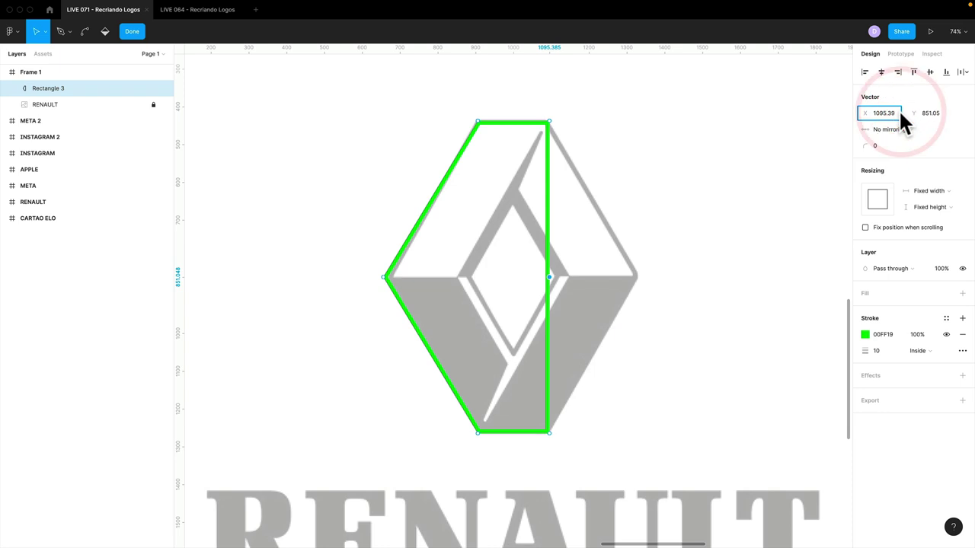
text(+)
text(0)
key(Return)
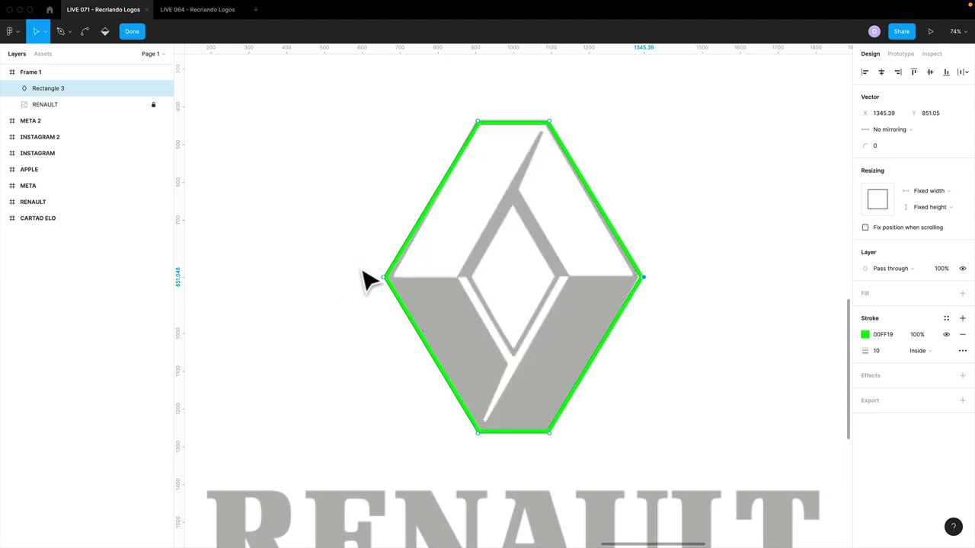
Select and compare the hexagon's side vertices, then exit vector editing
drag(360, 268, 718, 294)
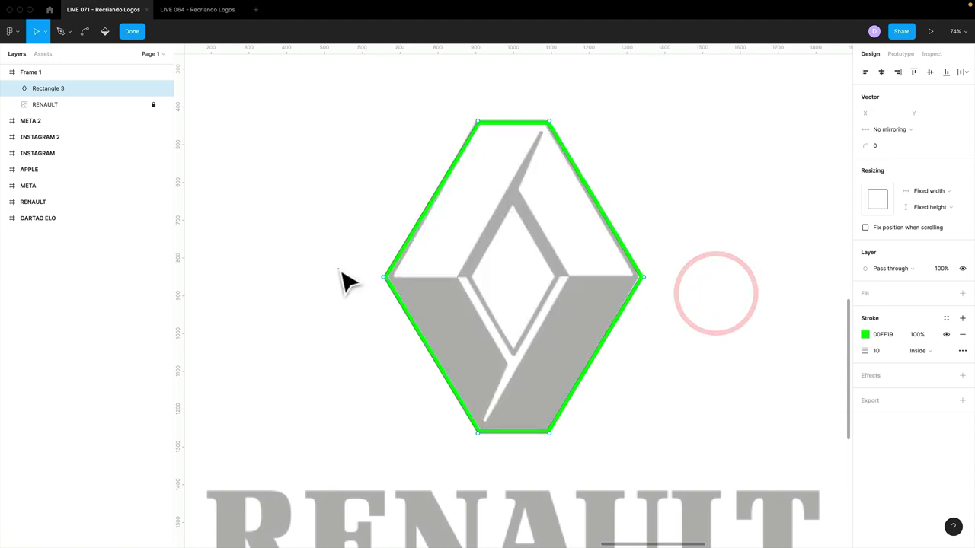
click(438, 293)
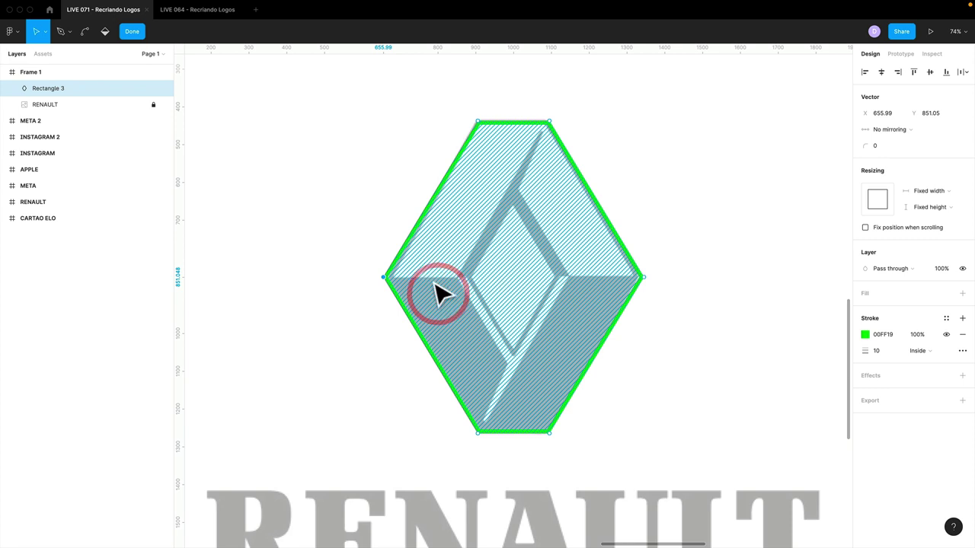
click(642, 278)
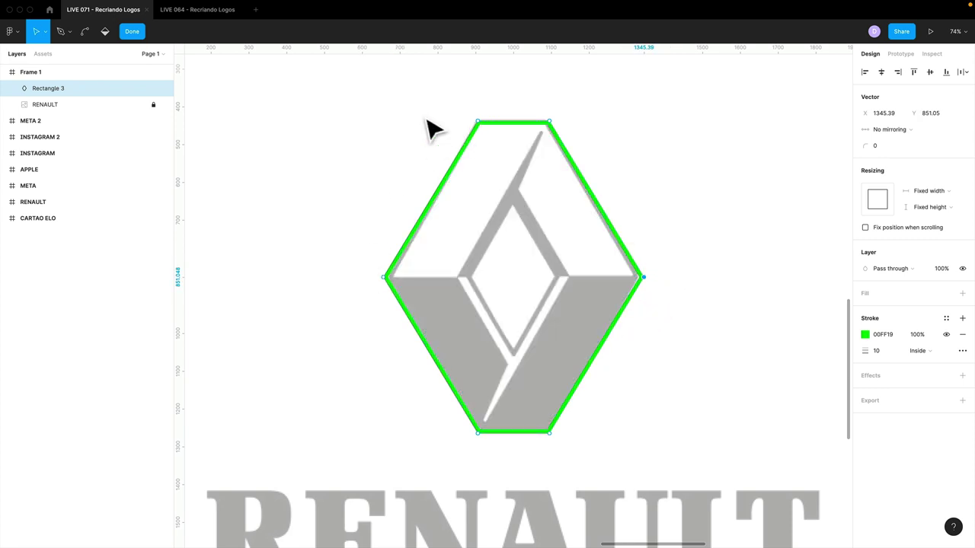
drag(396, 94, 512, 460)
drag(351, 101, 537, 459)
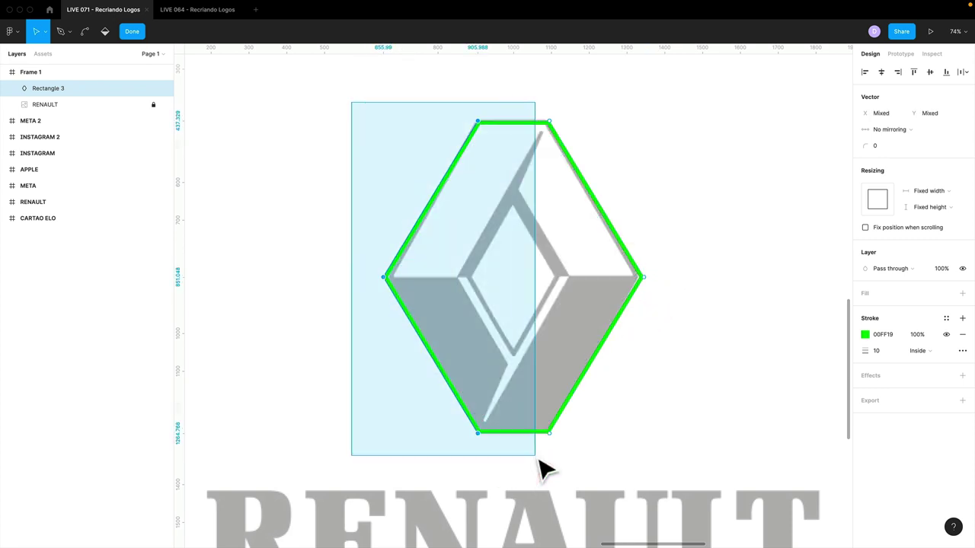
drag(633, 94, 603, 196)
click(519, 473)
Rename the Rectangle 3 hexagon layer to BASE and toggle its visibility off and on to check
click(602, 448)
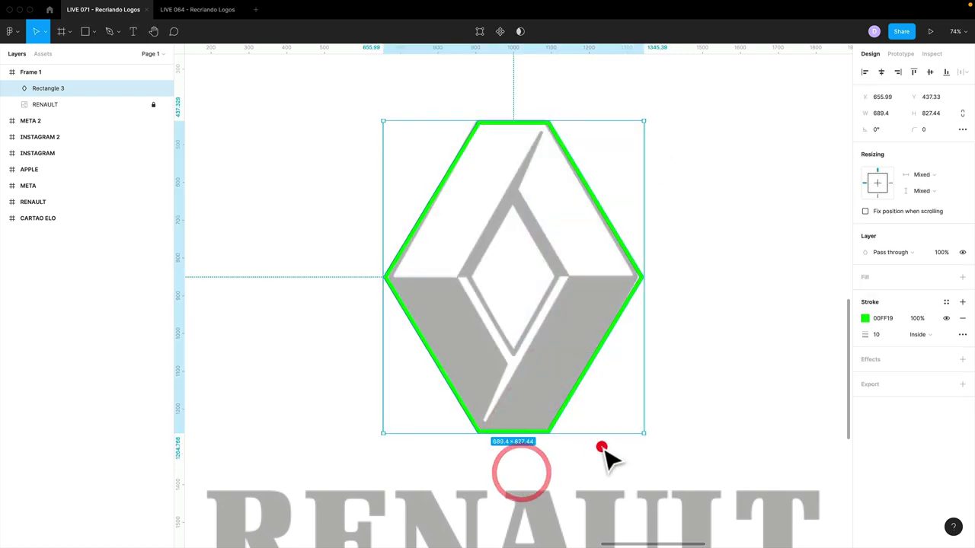
double_click(51, 88)
text(BA)
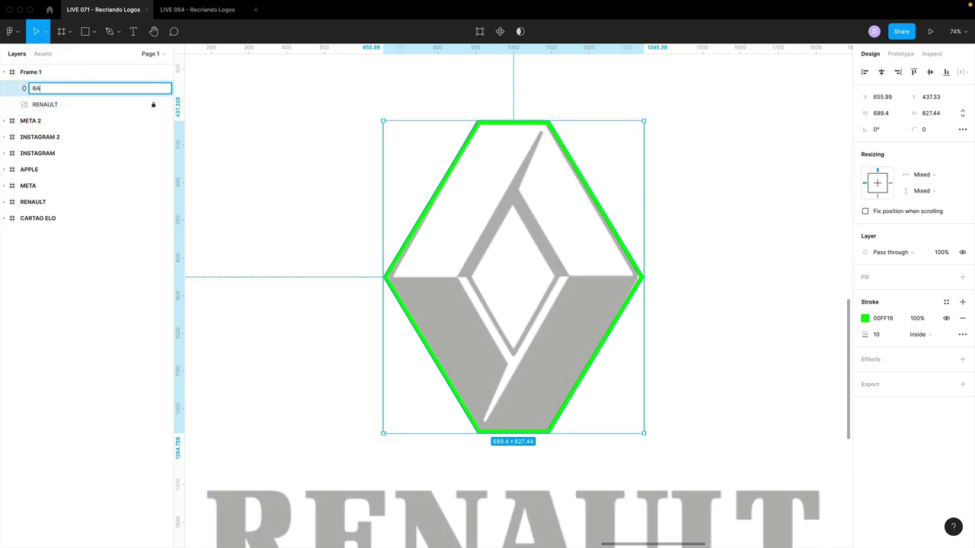
text(SE)
key(Return)
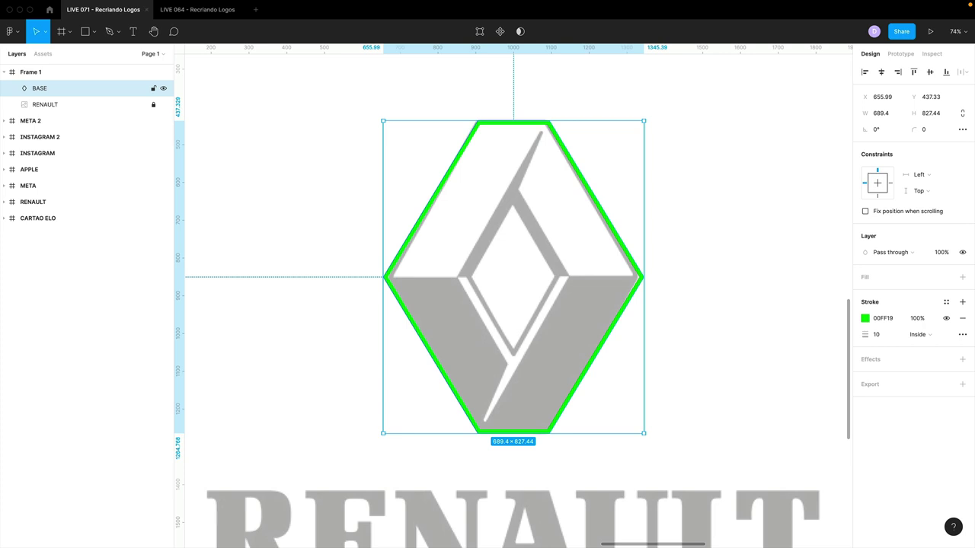
click(163, 89)
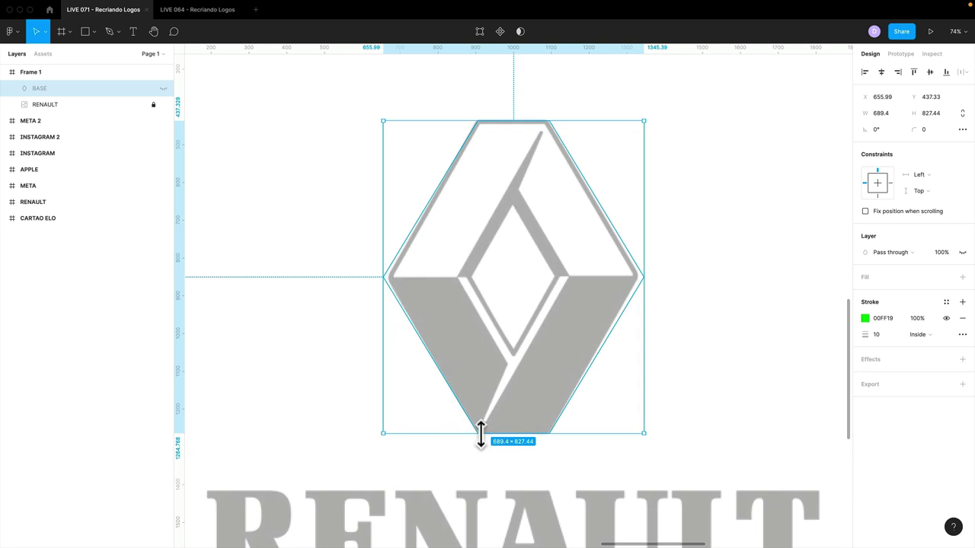
click(163, 88)
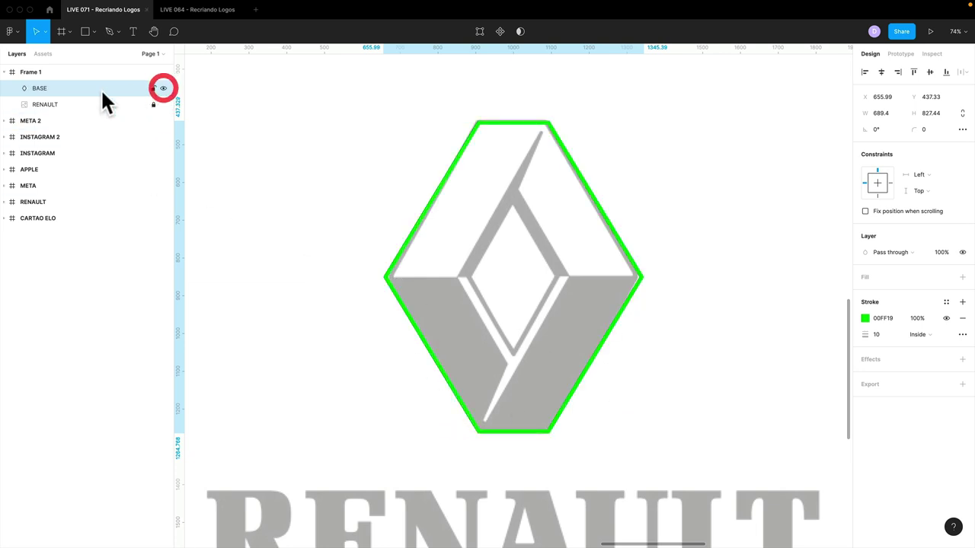
click(101, 90)
click(483, 124)
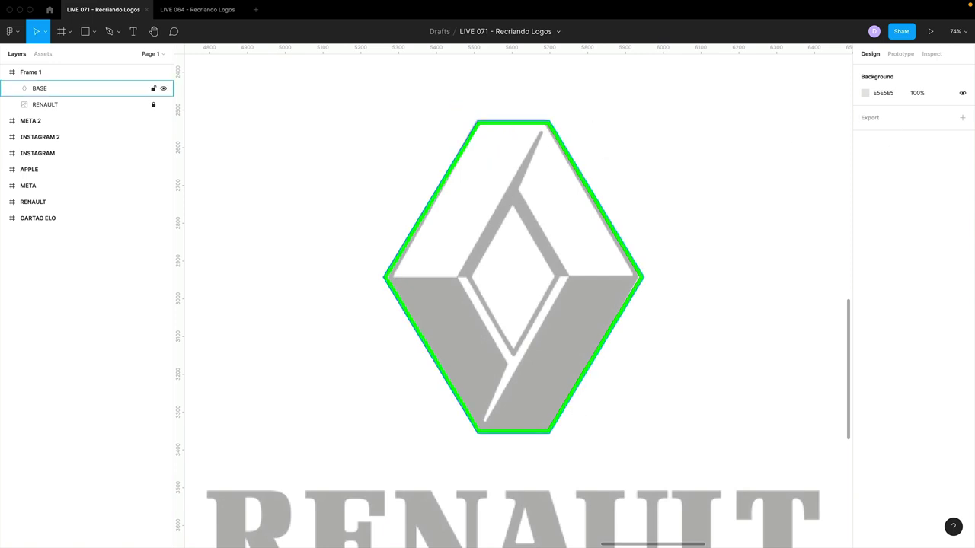
click(517, 122)
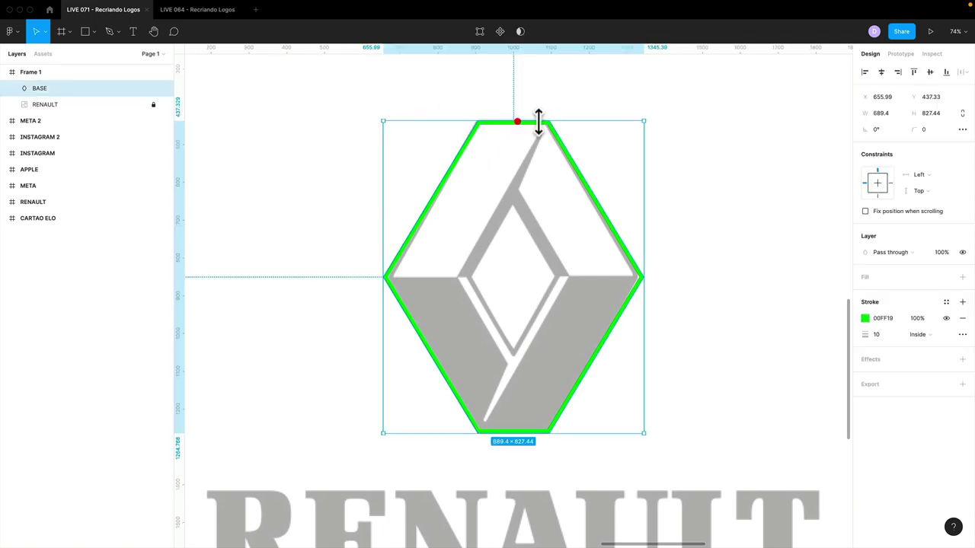
Give the BASE hexagon a corner radius of 50, then reduce it to 30
click(932, 132)
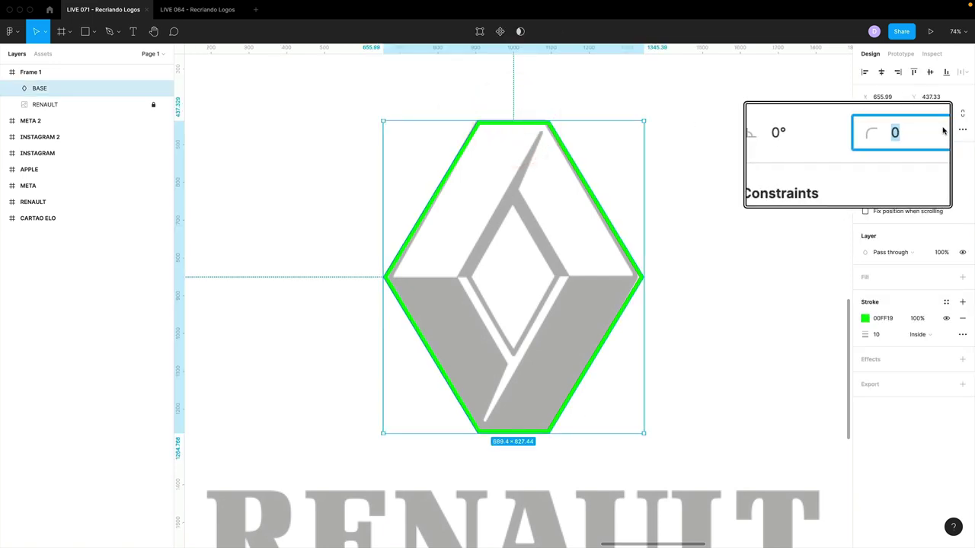
text(50)
key(Return)
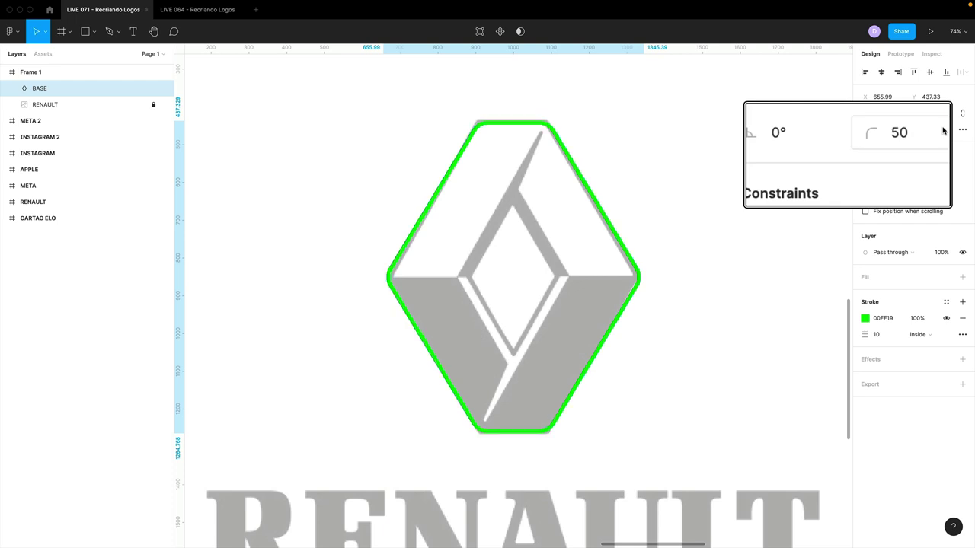
click(943, 132)
text(30)
key(Return)
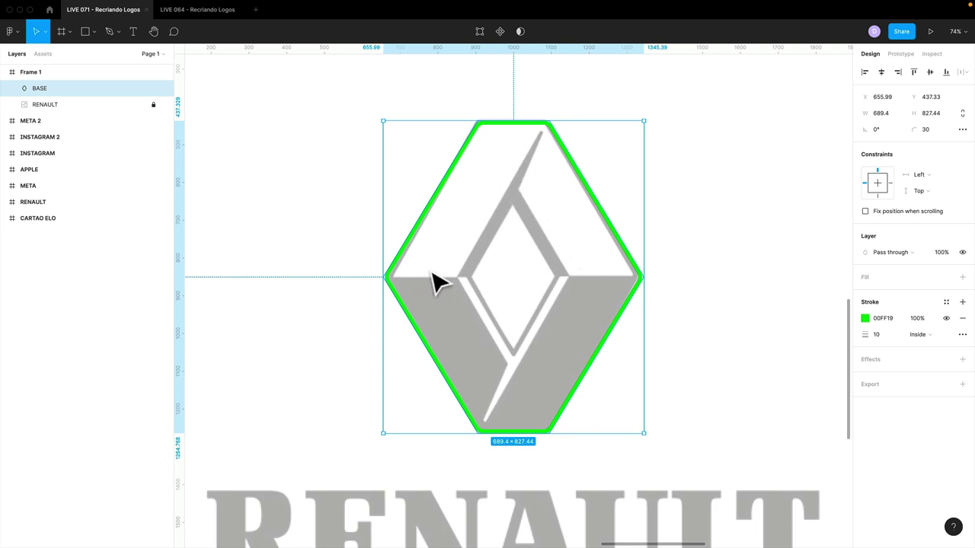
Duplicate BASE, move one copy below the other, and give the lower copy a black 000000 fill
click(48, 89)
key(super+d)
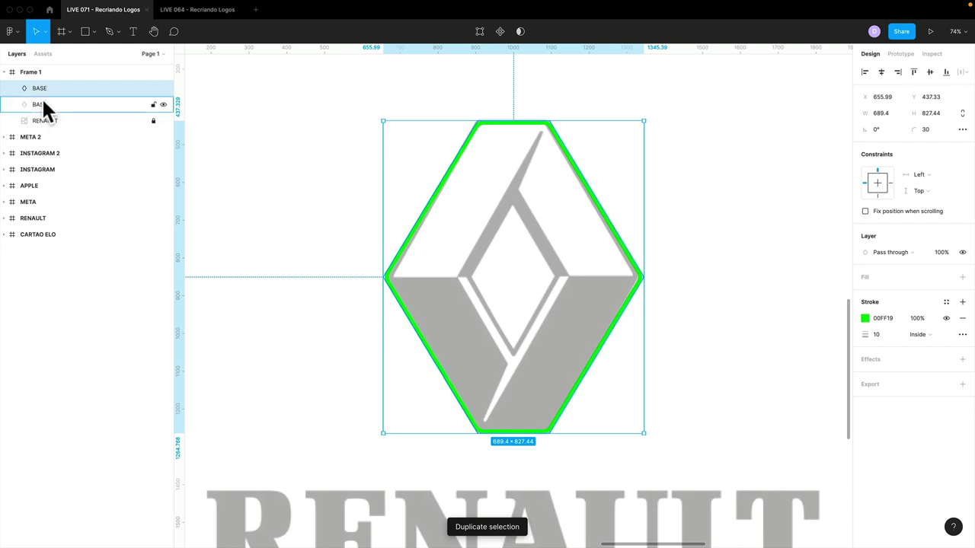
click(39, 88)
drag(38, 88, 40, 105)
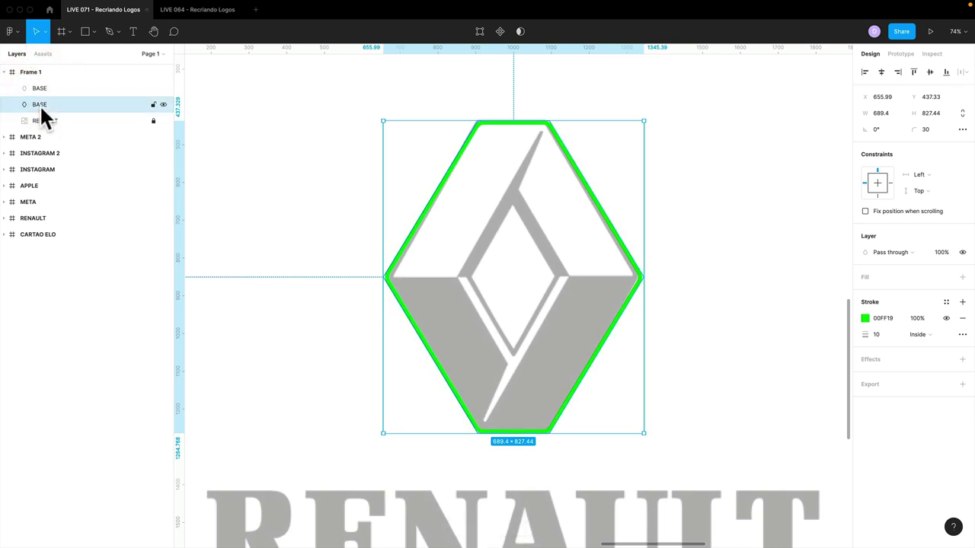
click(962, 278)
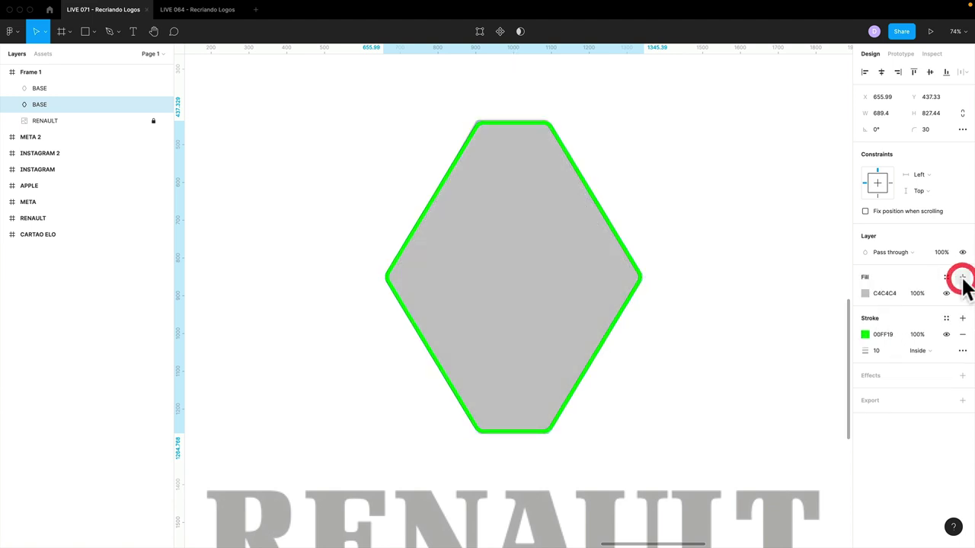
click(866, 293)
click(748, 357)
drag(747, 390, 716, 450)
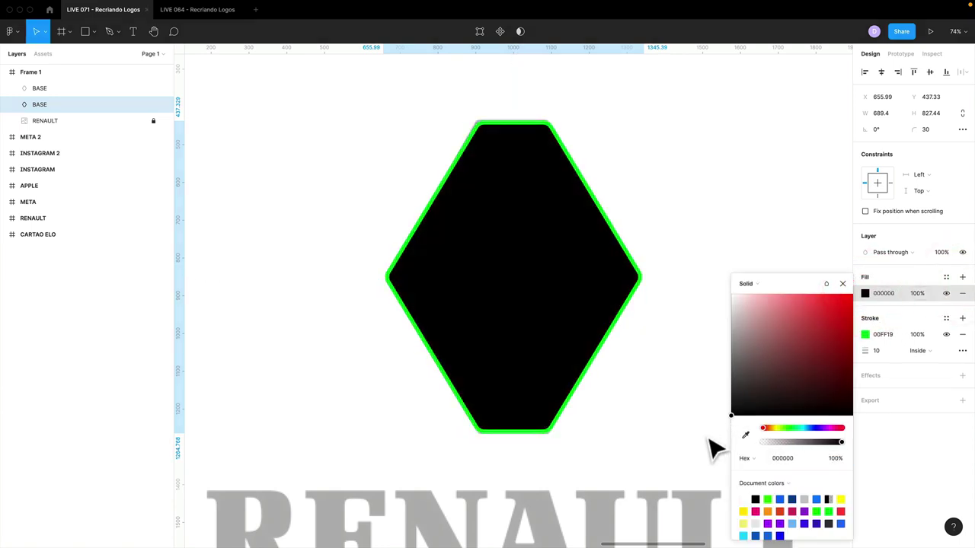
click(842, 284)
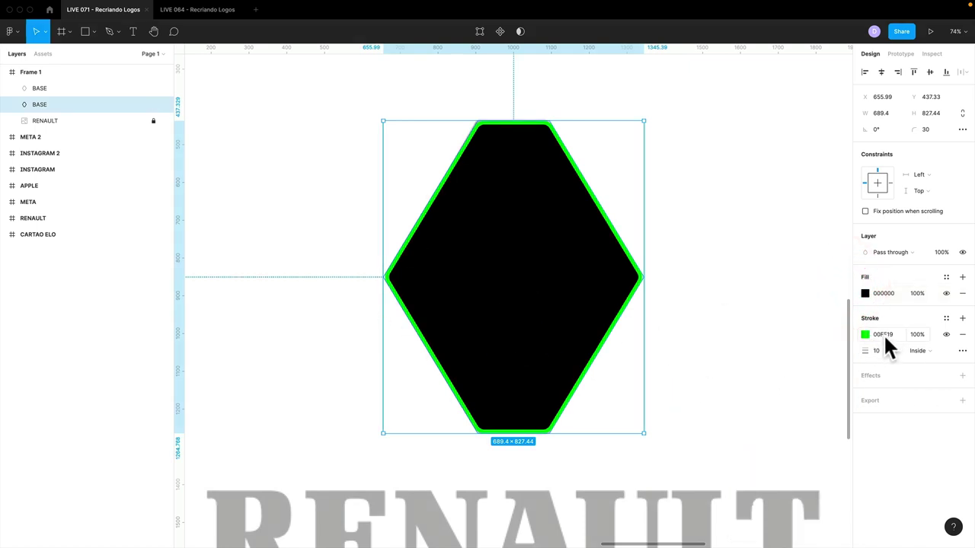
Outline the upper copy's stroke into a shape with a white FFFFFF fill
click(66, 88)
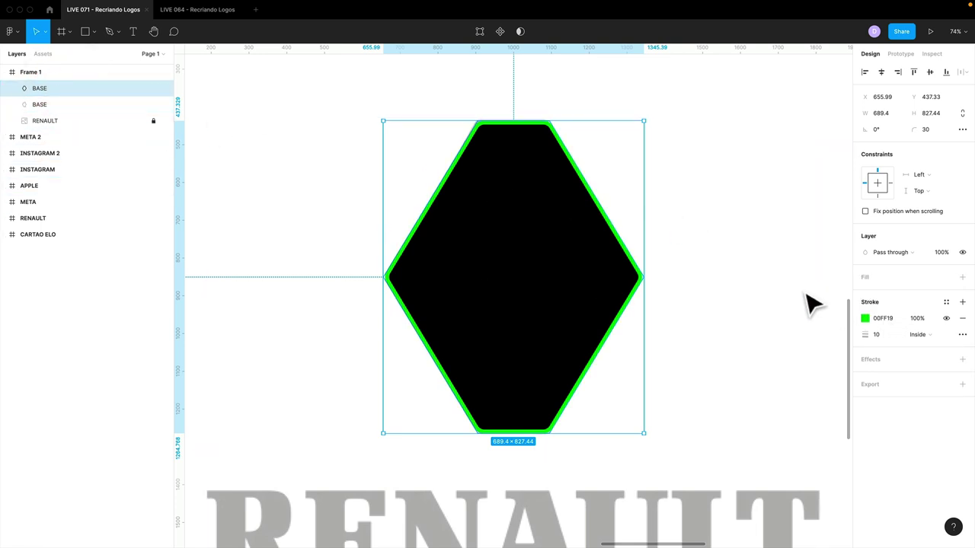
key(shift+x)
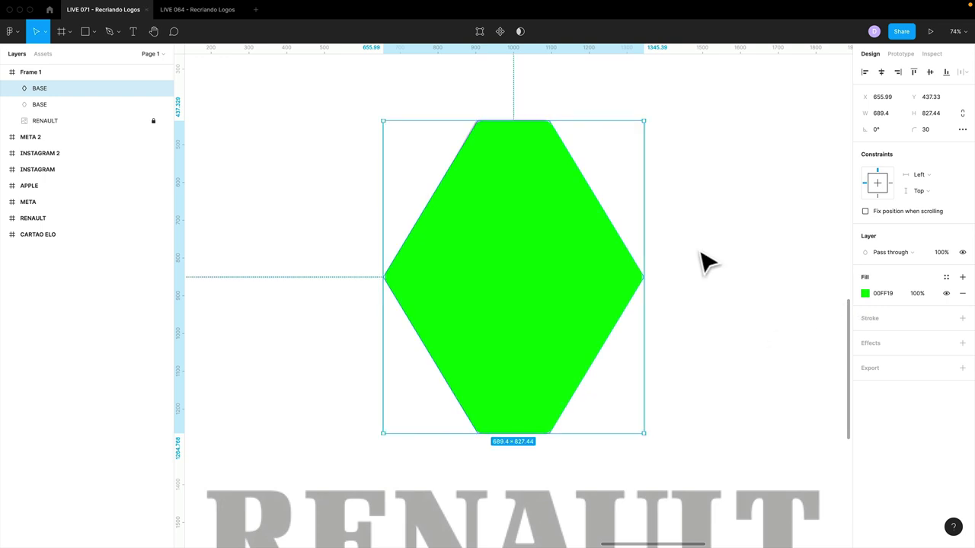
click(865, 293)
drag(846, 301, 648, 272)
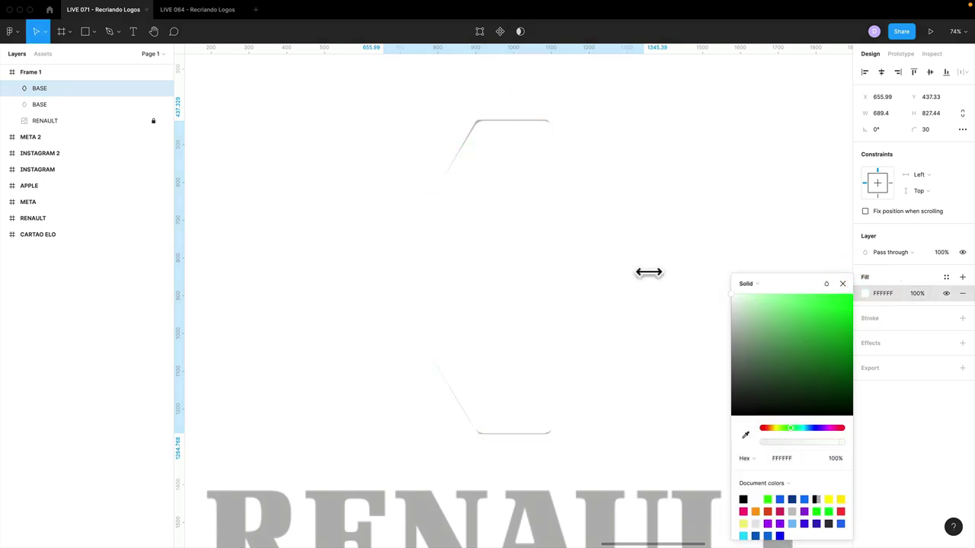
click(841, 284)
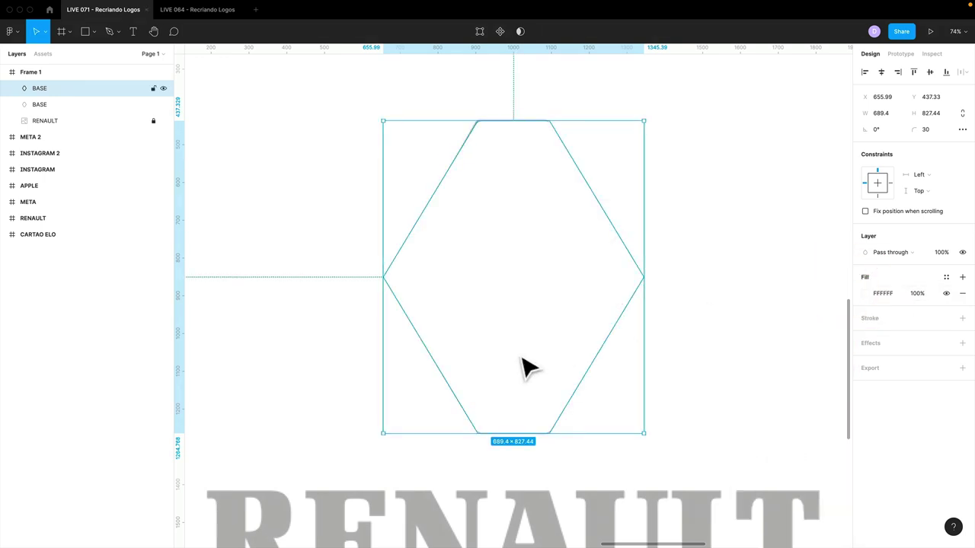
click(541, 301)
click(461, 299)
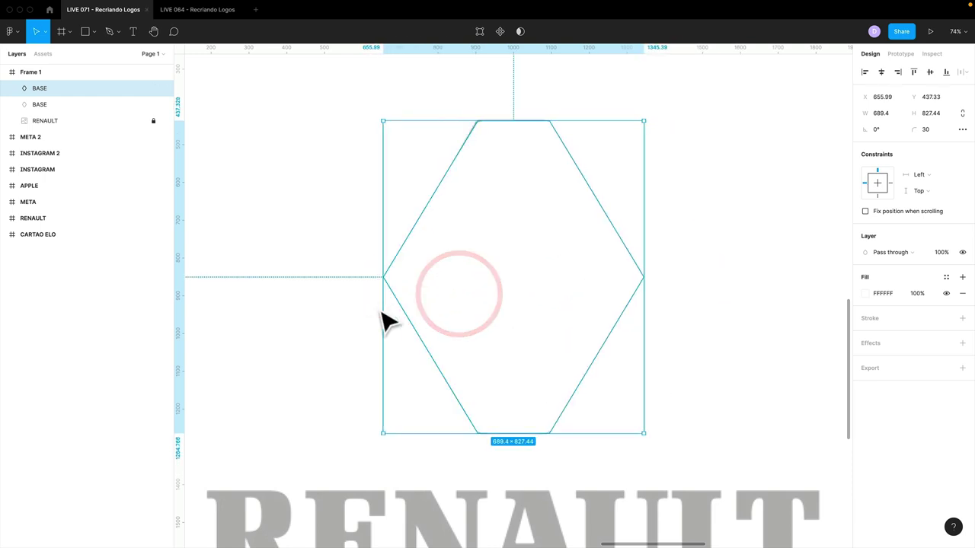
Draw a rectangle over the hexagon's lower half and hide the upper white copy
key(r)
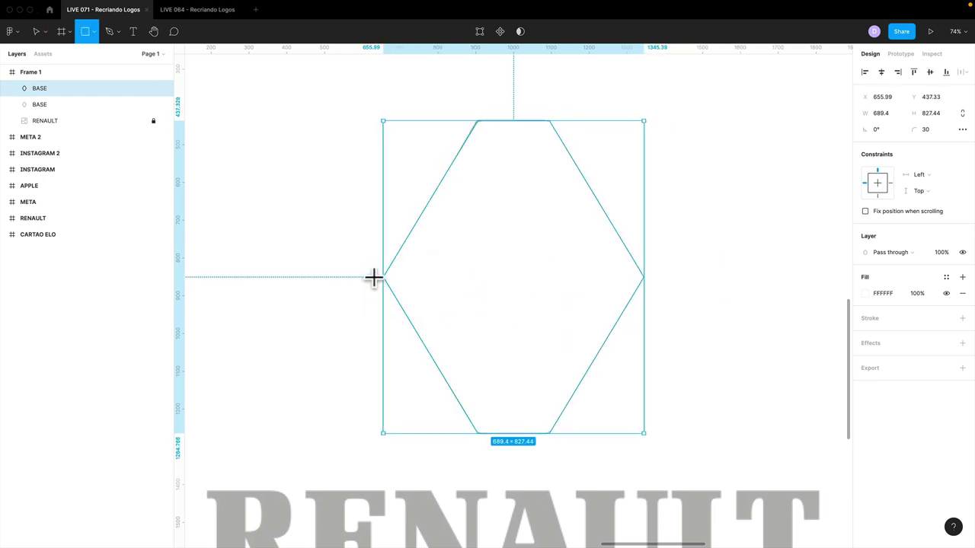
mouse_move(369, 277)
mouse_down()
mouse_move(657, 451)
mouse_move(648, 448)
mouse_up()
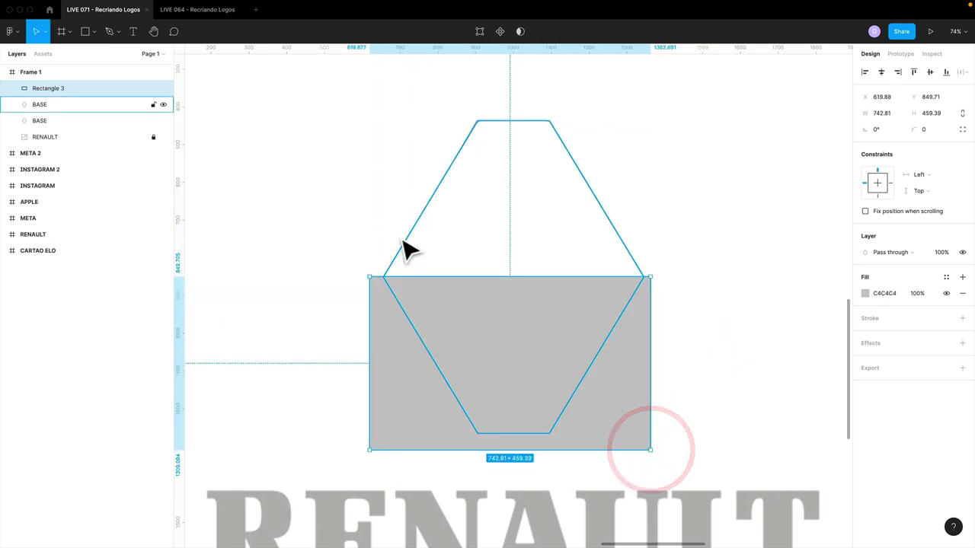
click(374, 225)
click(468, 200)
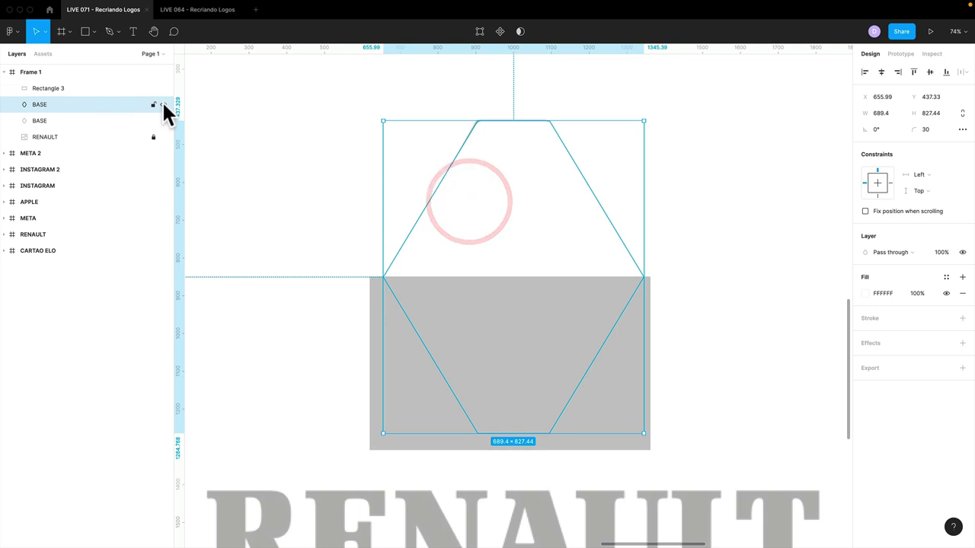
click(162, 103)
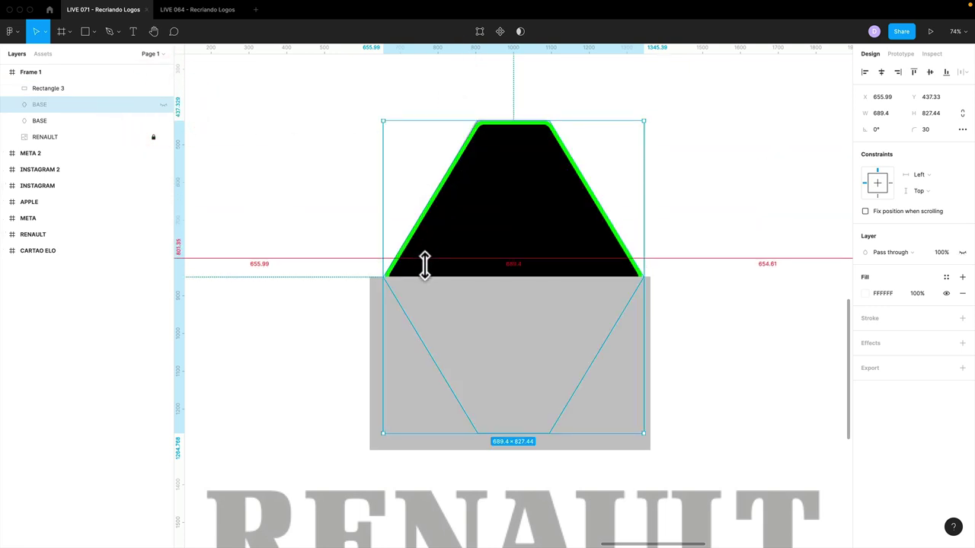
Snap the rectangle's top edge to the hexagon's midline at Y 851.05
click(399, 272)
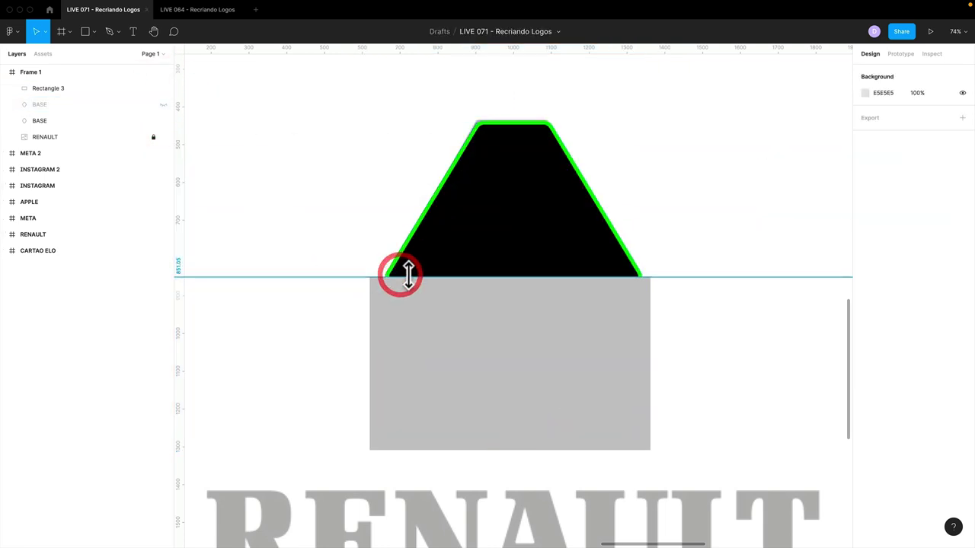
click(572, 297)
drag(357, 267, 518, 301)
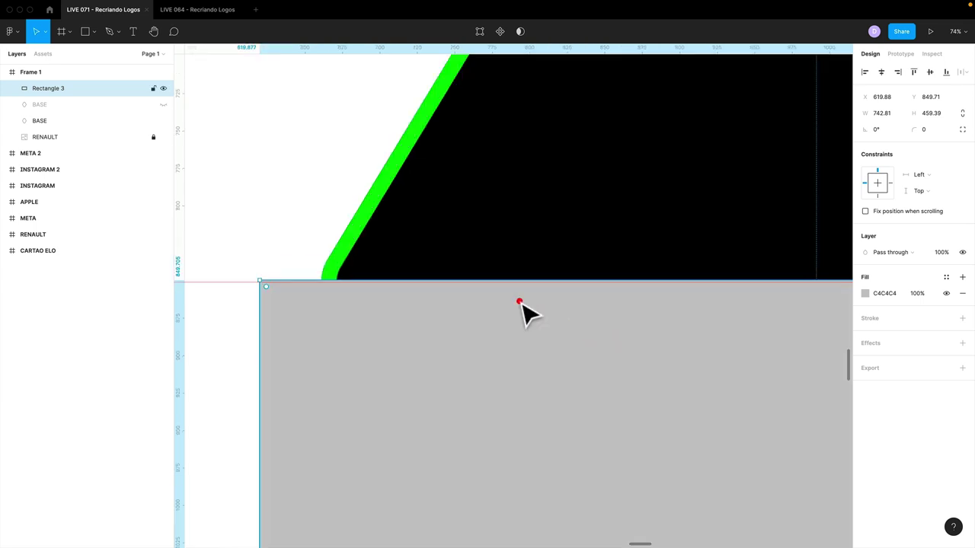
drag(302, 277, 302, 282)
click(303, 281)
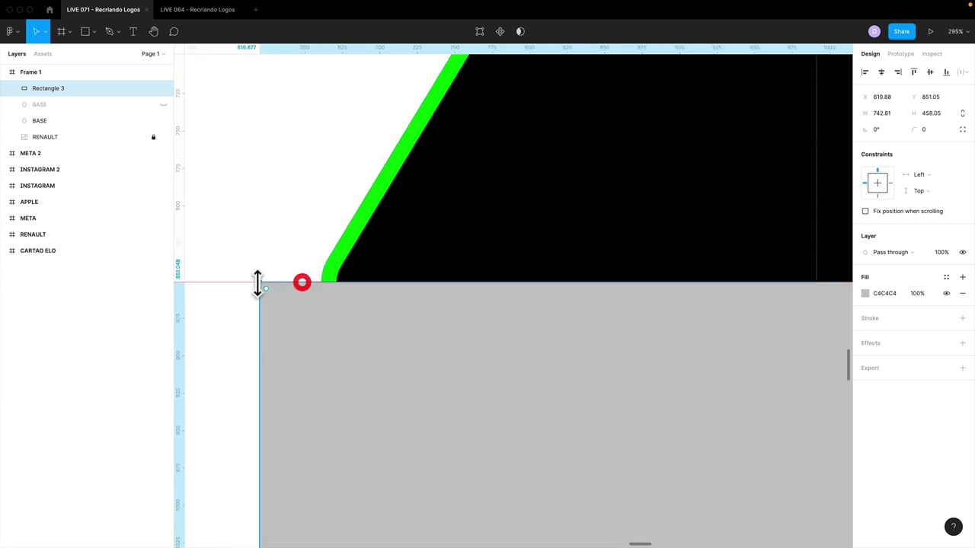
scroll(663, 301, right, 5)
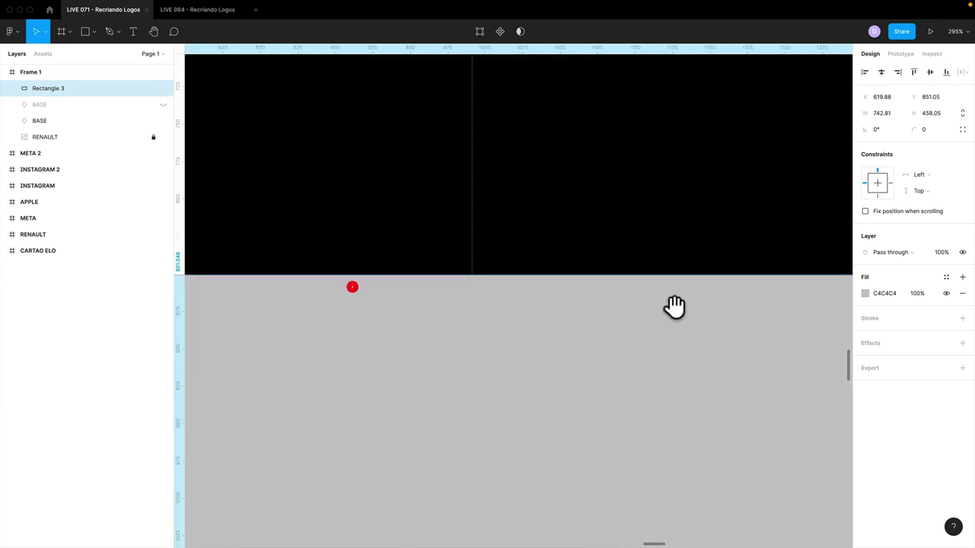
scroll(533, 305, left, 6)
click(434, 307)
key(minus)
key(minus)
key(minus)
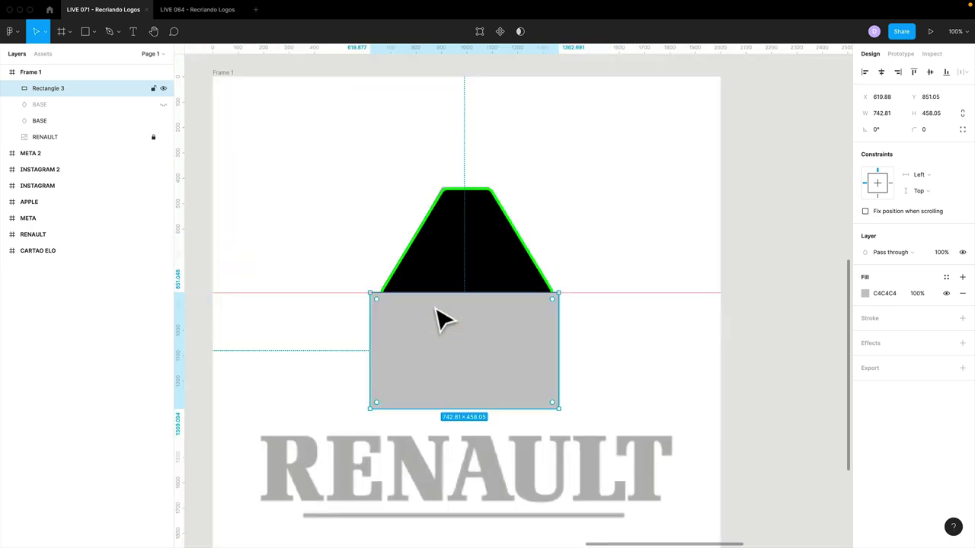
drag(447, 318, 465, 310)
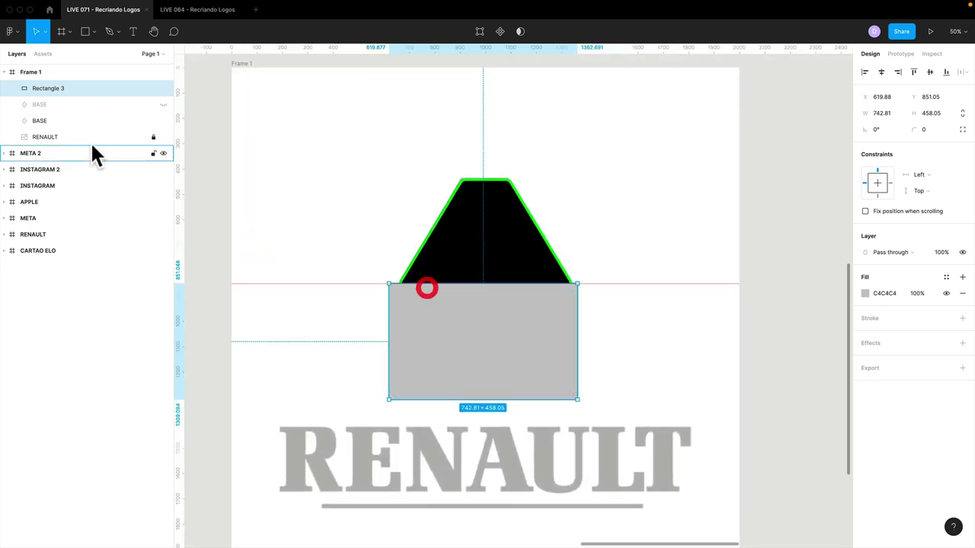
Rename the rectangle layer to CORTE
double_click(56, 85)
text(CORE)
key(Return)
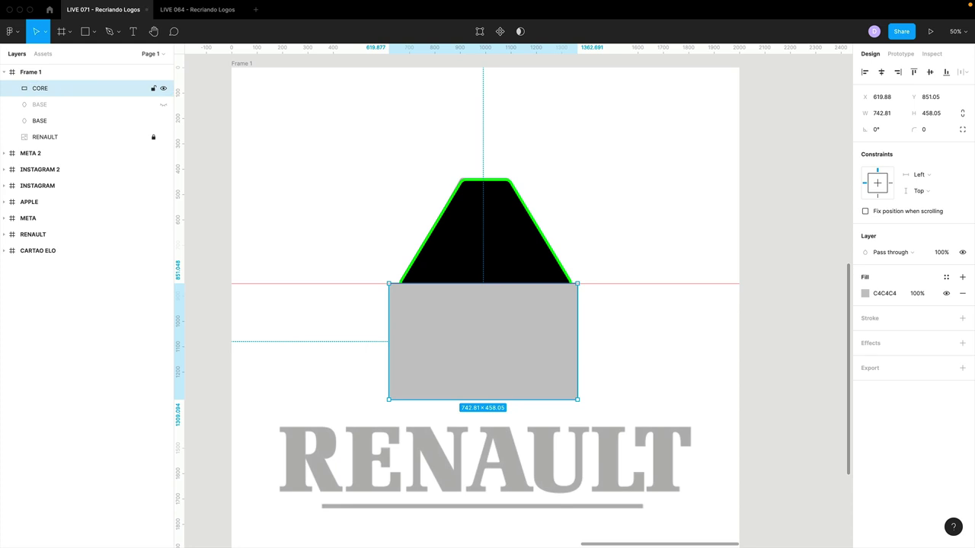
double_click(39, 88)
text(RTE)
key(Return)
Rename the white hexagon to BRANCO, make it visible, and select it together with CORTE
click(41, 104)
double_click(43, 105)
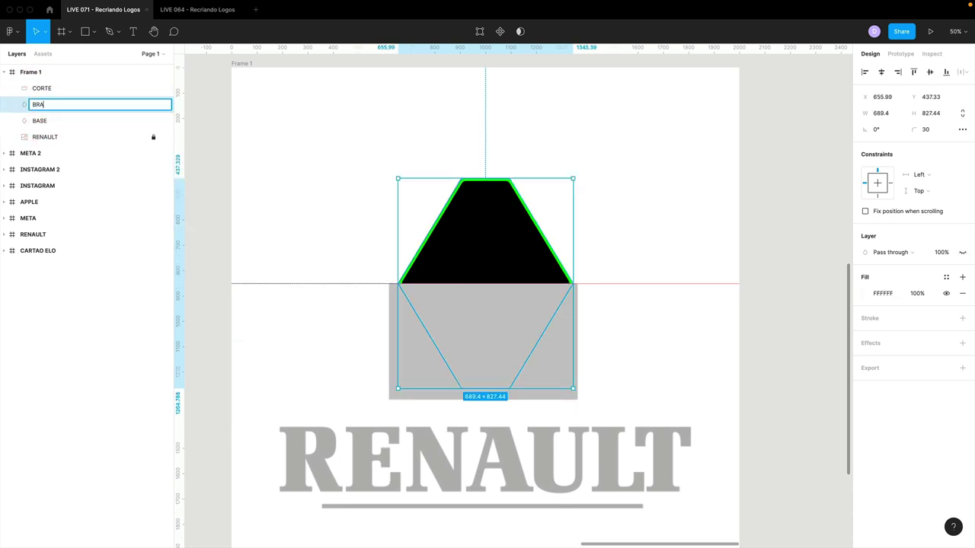
text(BRANCO)
key(Return)
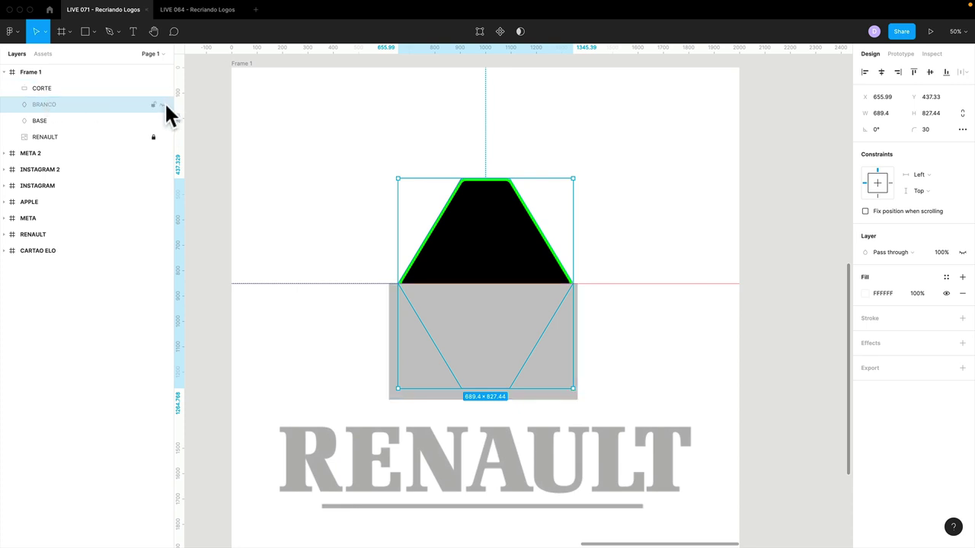
click(166, 104)
click(467, 227)
click(440, 316)
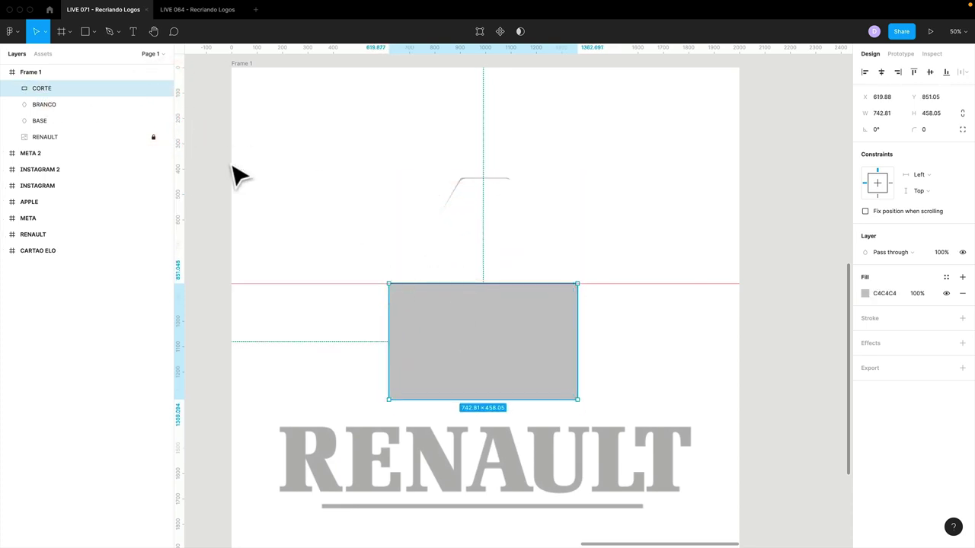
shift+click(43, 102)
click(42, 91)
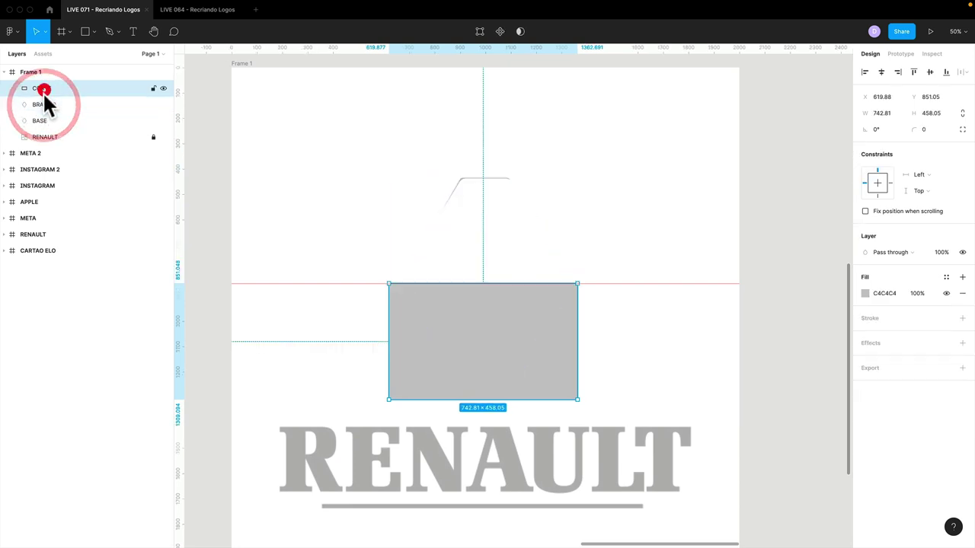
Subtract the CORTE rectangle from the BRANCO hexagon, keeping only its top half
shift+click(42, 100)
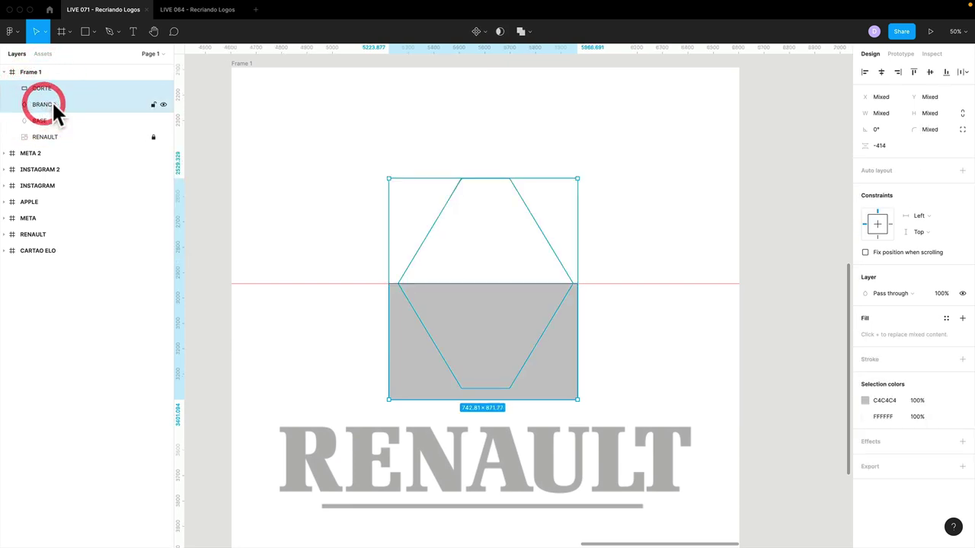
click(532, 34)
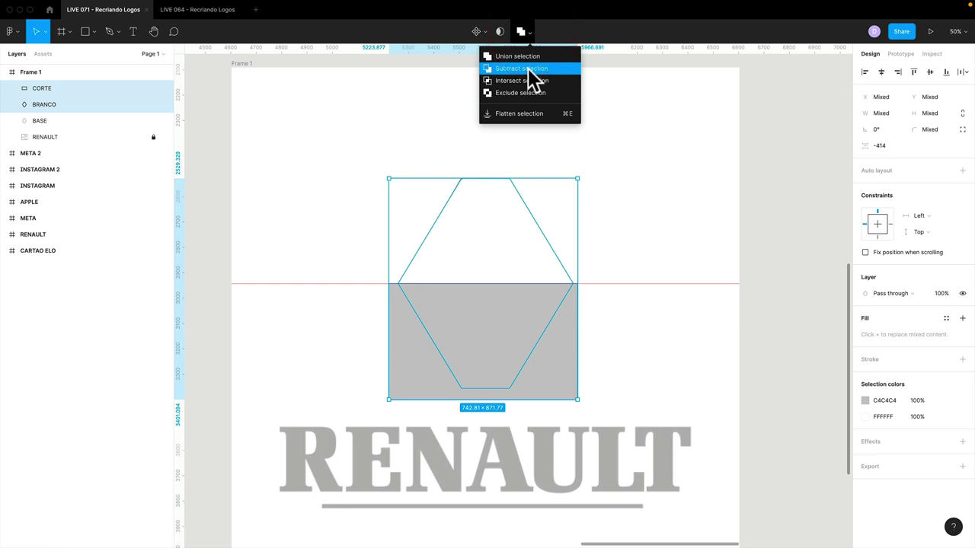
click(530, 68)
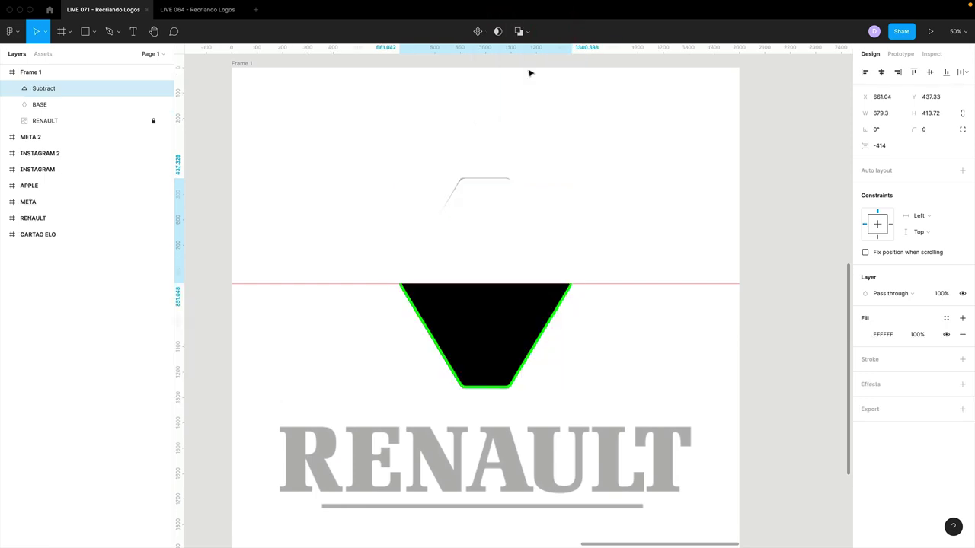
drag(466, 226, 448, 238)
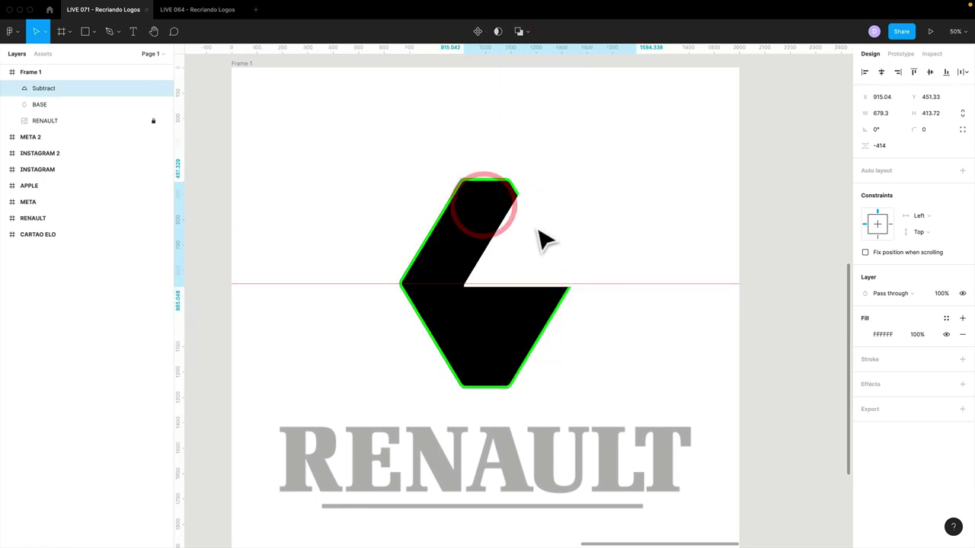
key(ctrl+z)
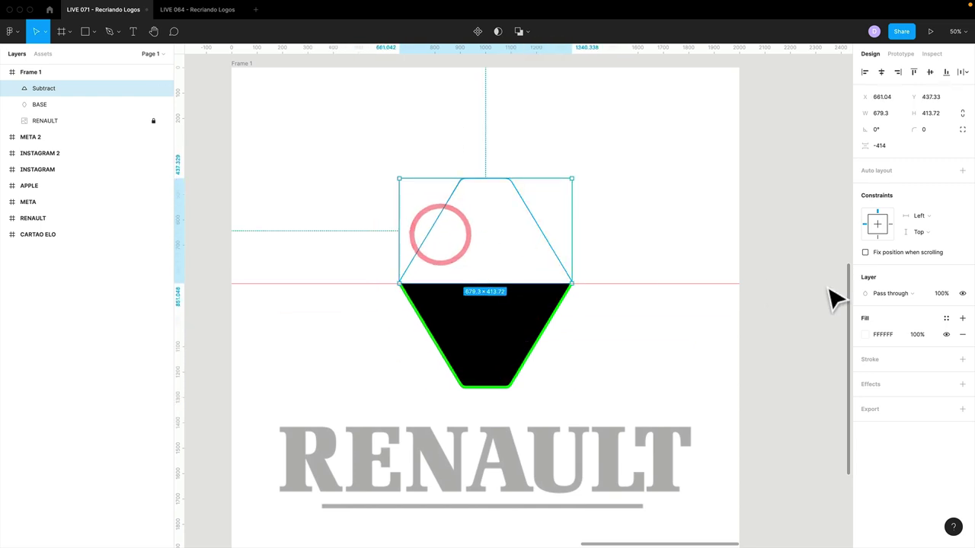
Fill the remaining top half red (B62727)
click(865, 335)
click(834, 343)
key(Escape)
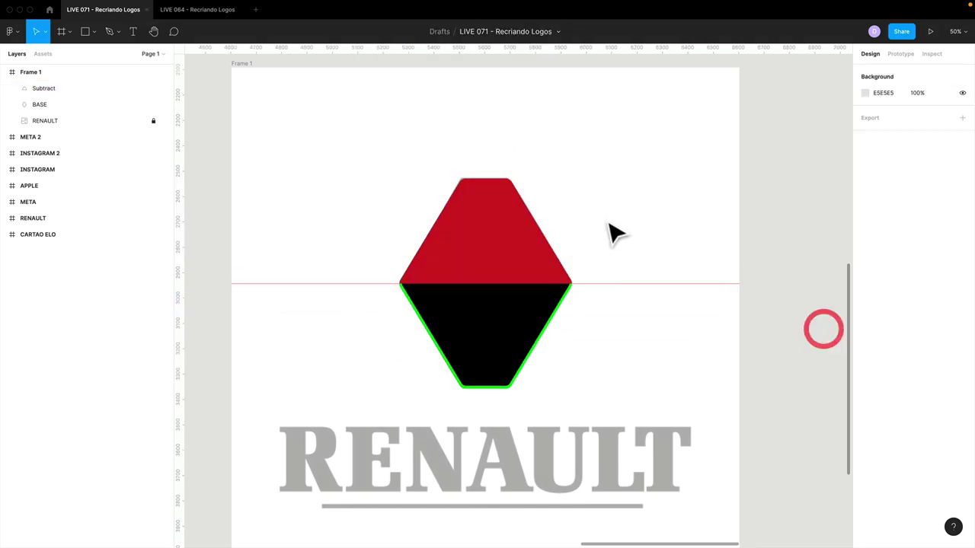
drag(457, 236, 492, 272)
key(ctrl+z)
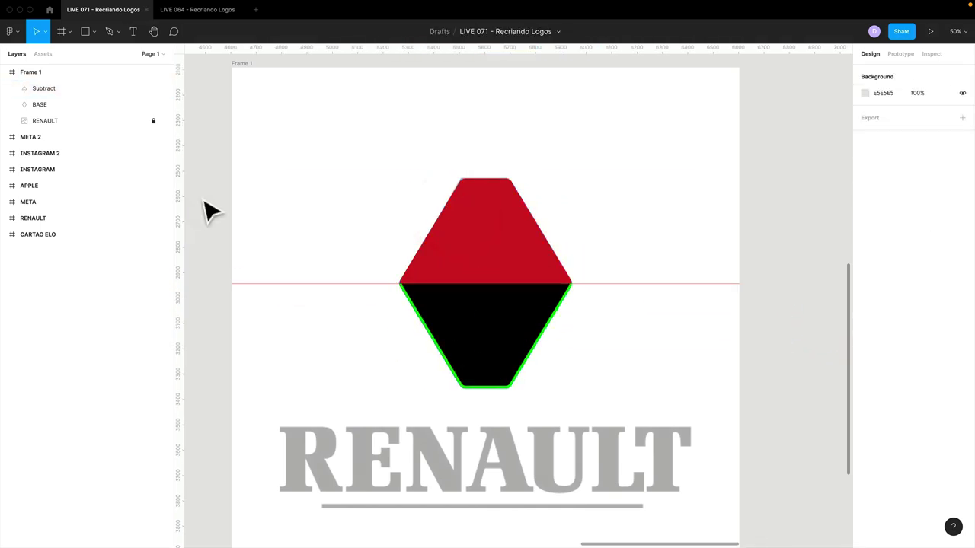
Toggle the red shape's and BASE's visibility to compare them against the reference
click(163, 105)
click(163, 88)
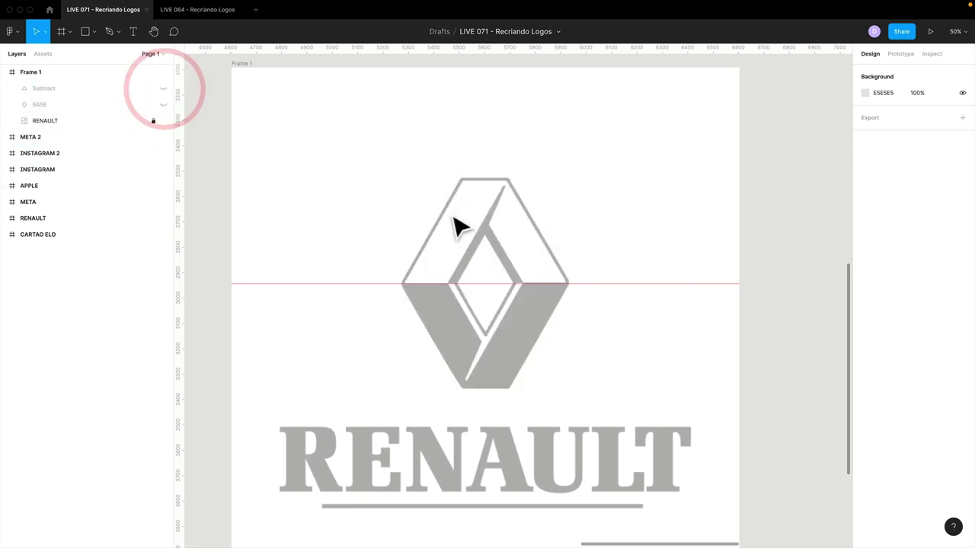
click(162, 104)
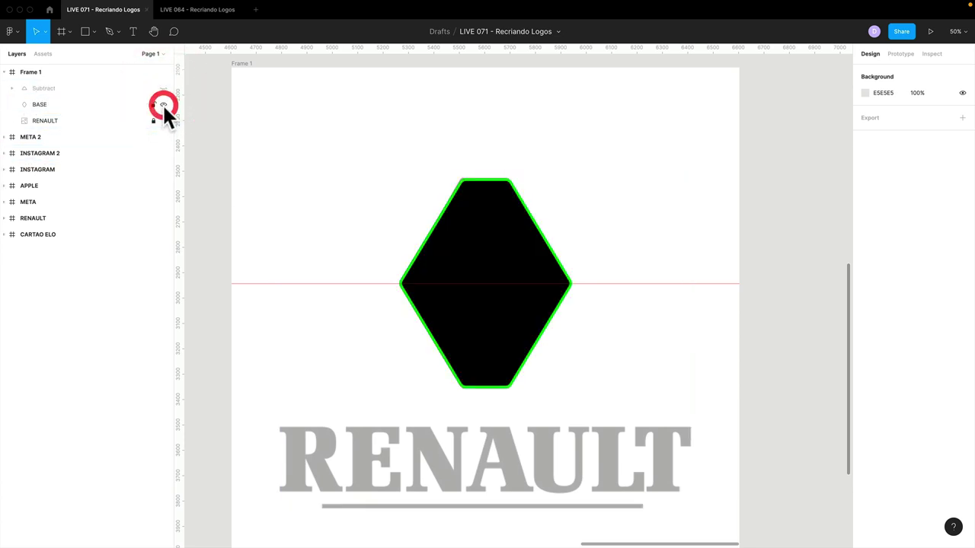
click(417, 305)
click(97, 89)
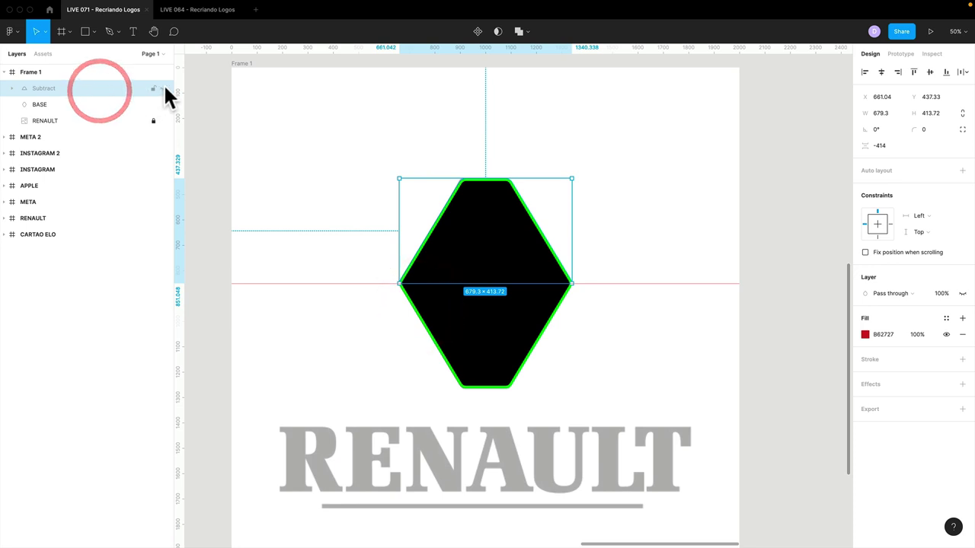
click(163, 89)
click(44, 88)
Rename the subtracted shape to CORTE BRANCO and hide it
double_click(44, 88)
text(CORTE BRANCO)
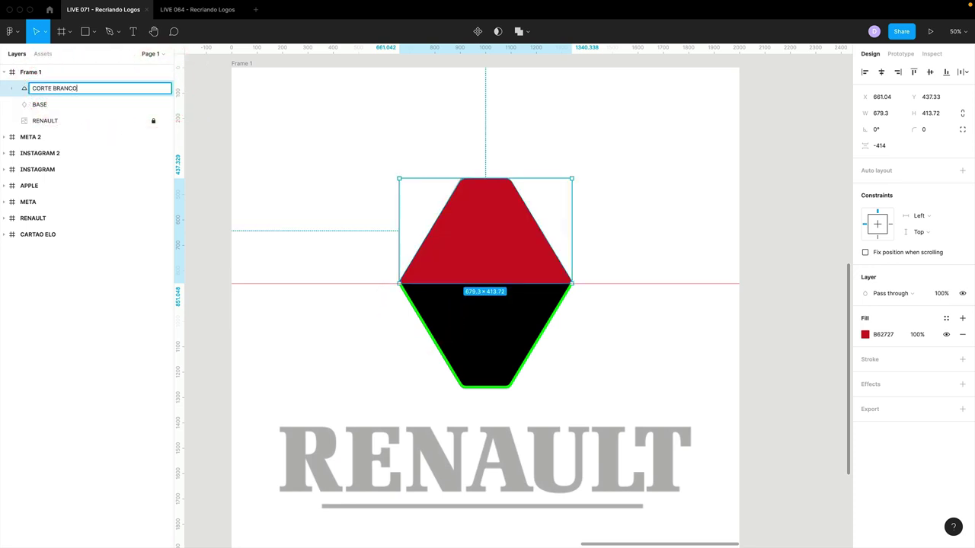
key(Return)
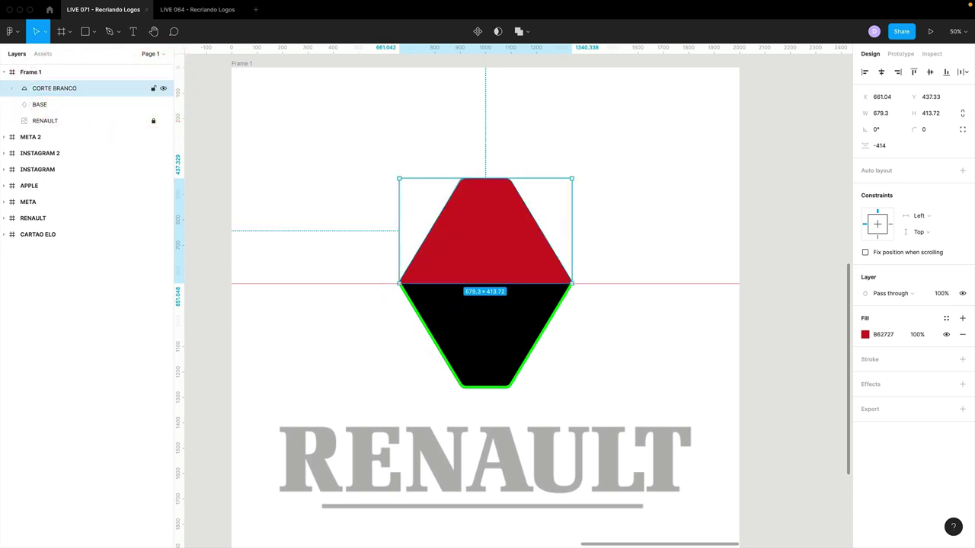
click(865, 334)
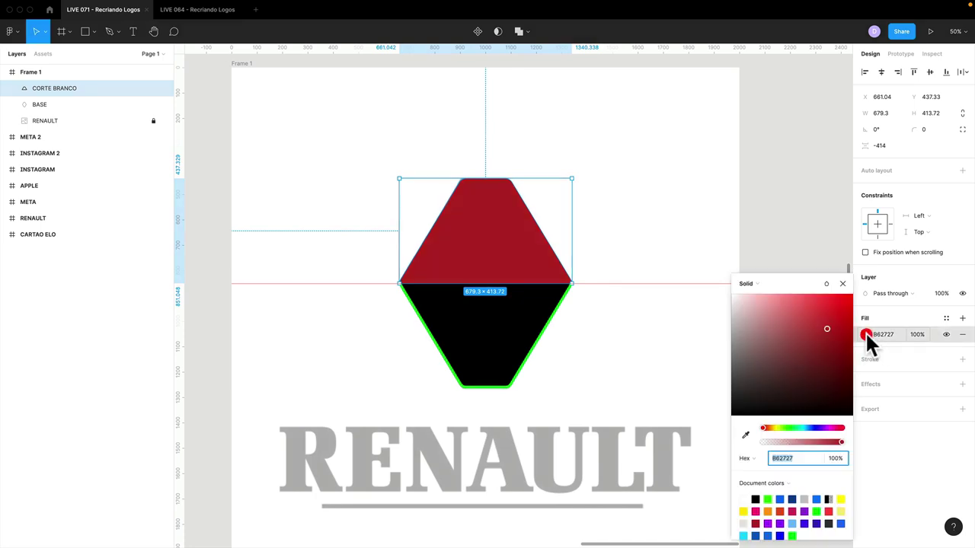
click(848, 280)
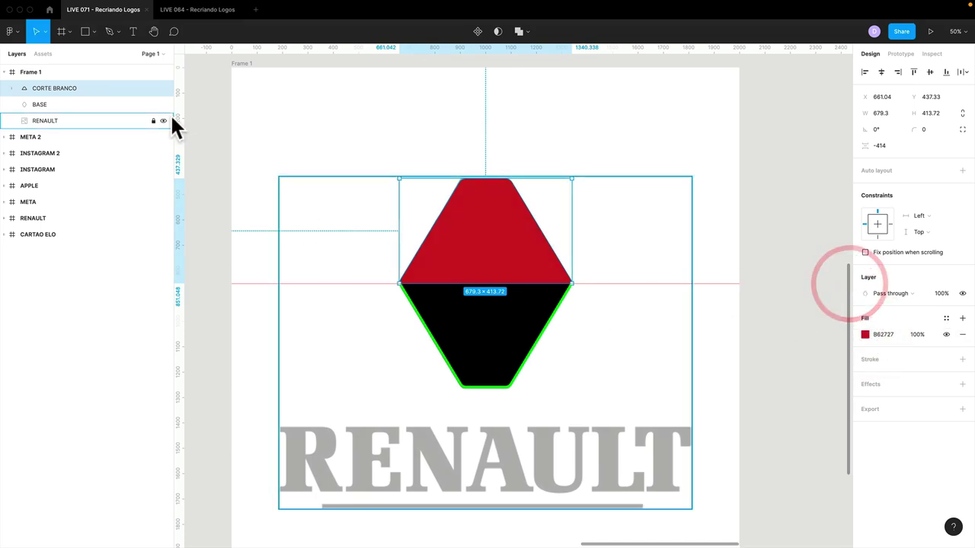
click(163, 88)
Turn off the BASE hexagon's black 000000 fill, leaving only the green outline visible
click(129, 107)
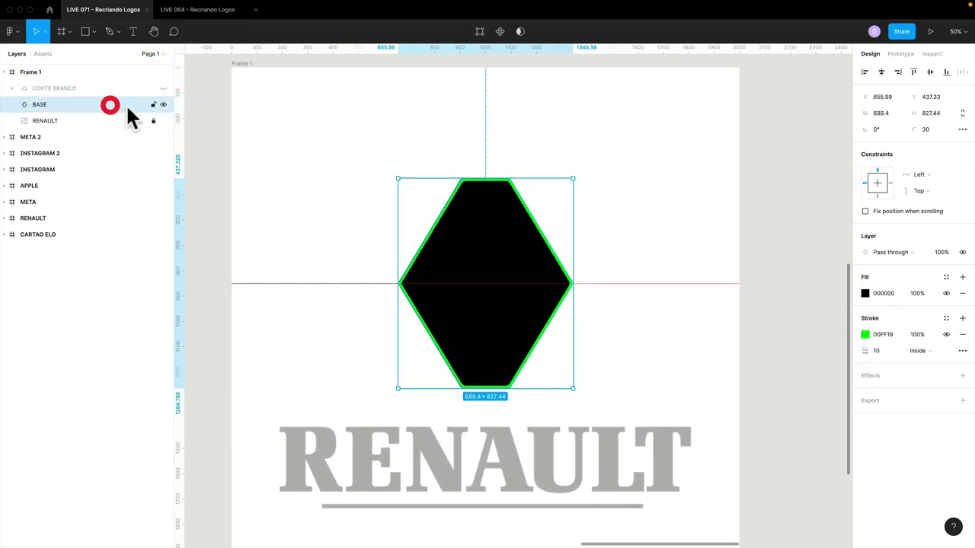
key(shift+0)
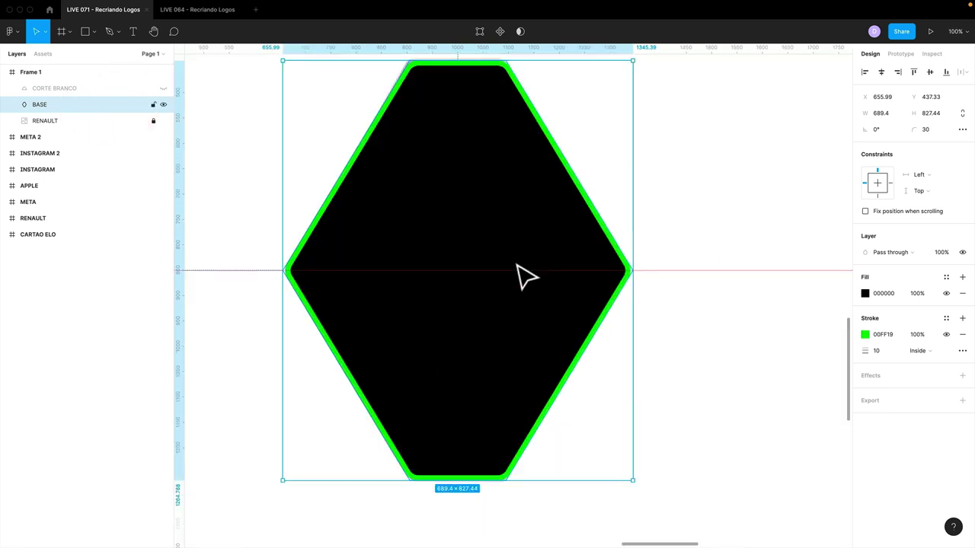
key(minus)
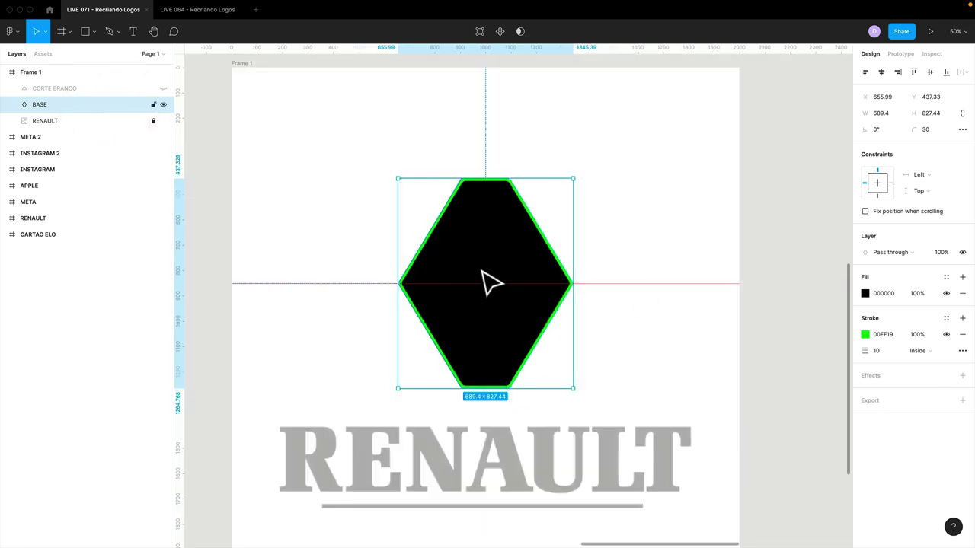
click(946, 293)
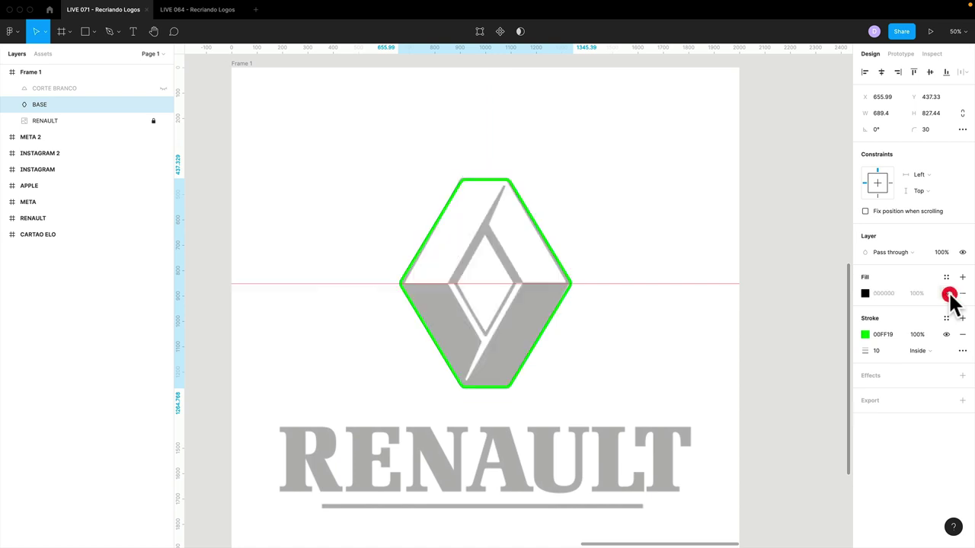
click(946, 293)
click(946, 293)
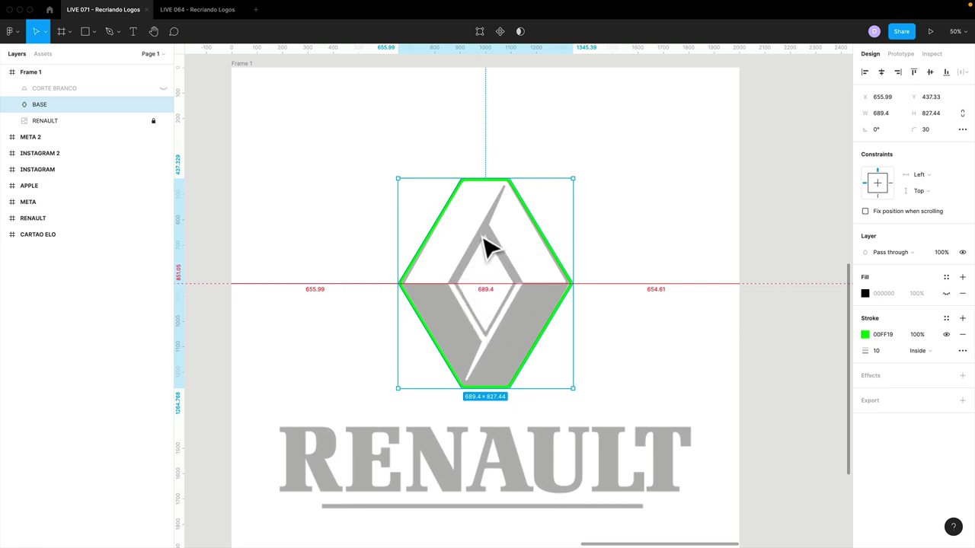
mouse_move(40, 105)
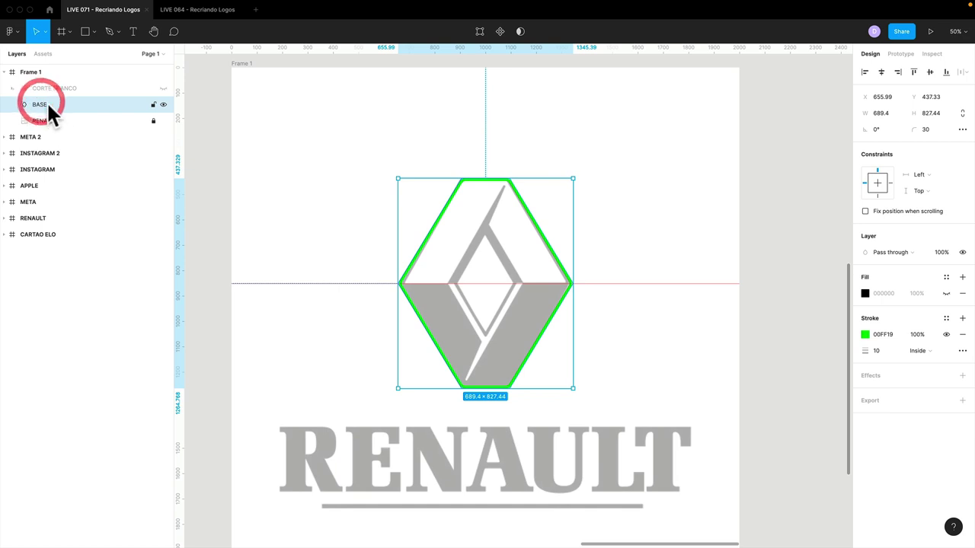
Duplicate the BASE hexagon and name the copy FURO
key(ctrl+d)
double_click(44, 103)
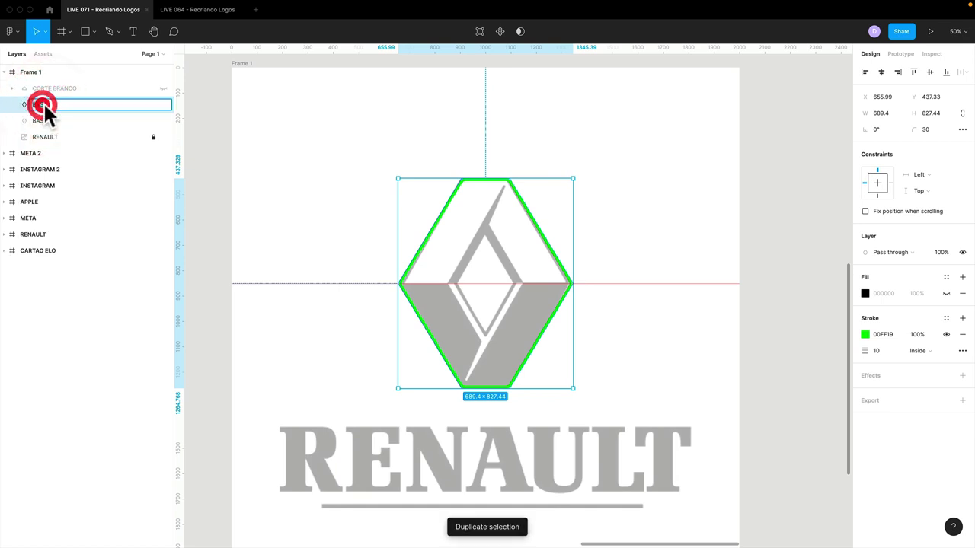
text(FURO)
key(Return)
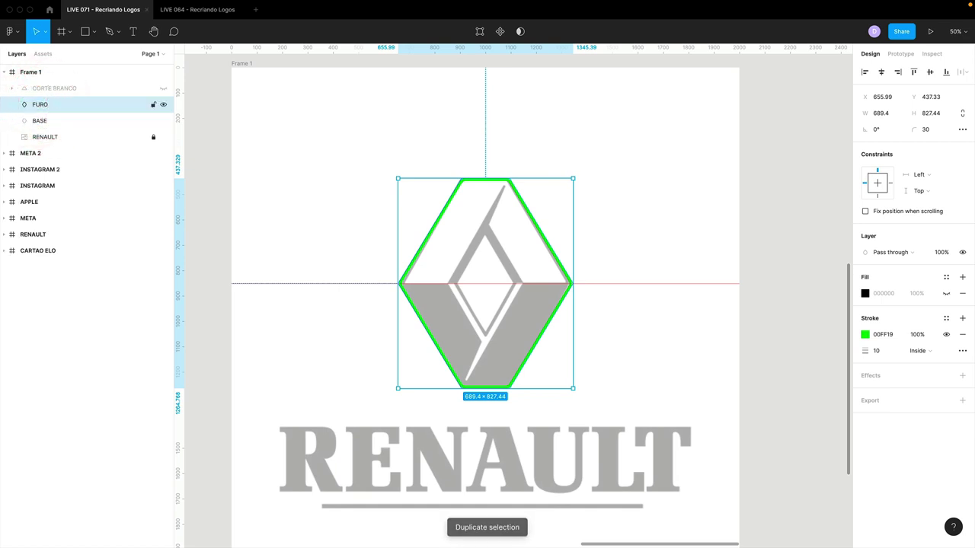
Shrink FURO around its centre to fit the reference's inner diamond hole
key(alt)
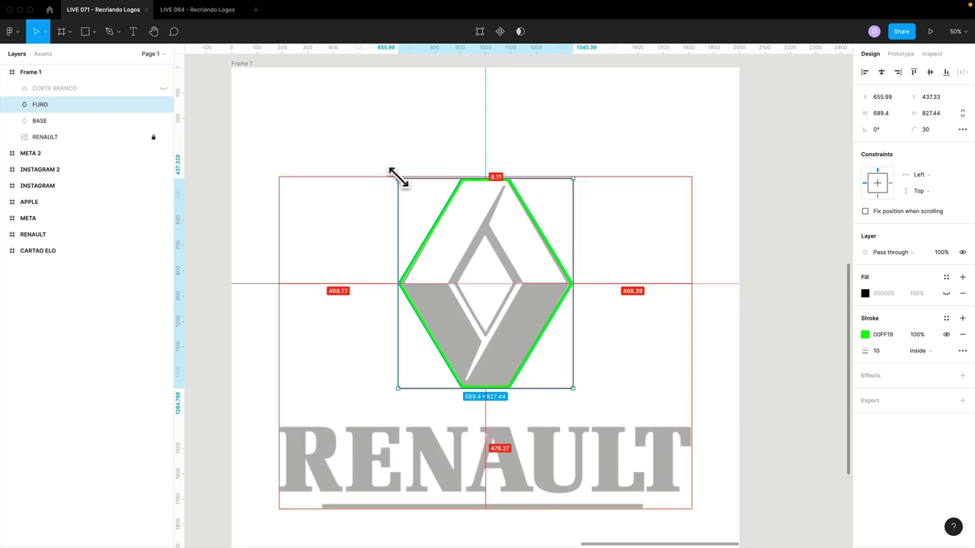
drag(397, 178, 452, 231)
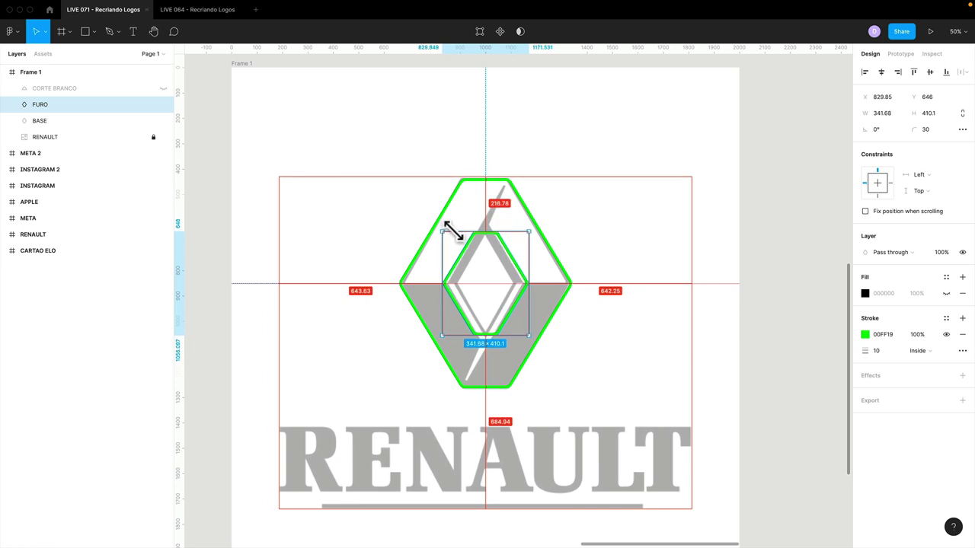
mouse_move(453, 233)
mouse_down()
mouse_move(468, 242)
mouse_move(460, 247)
mouse_up()
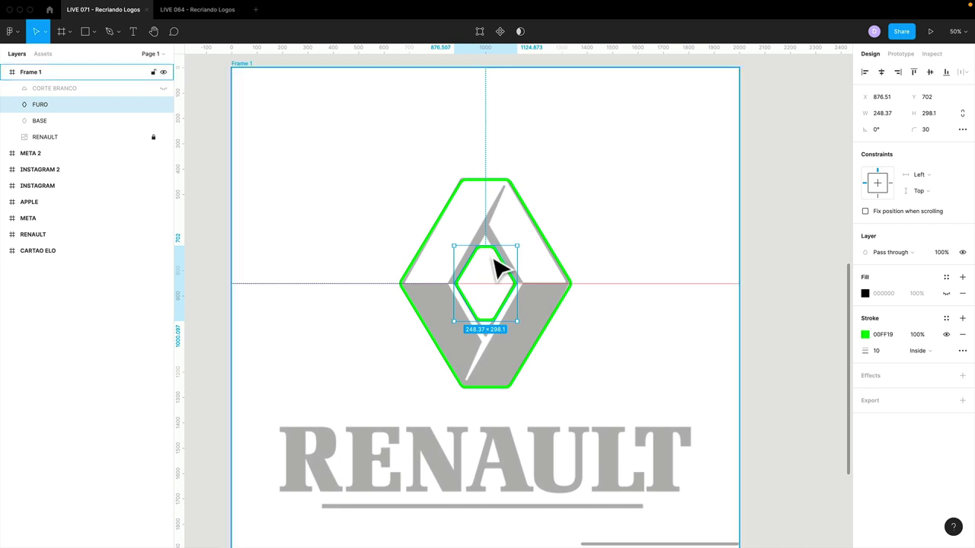
key(shift+0)
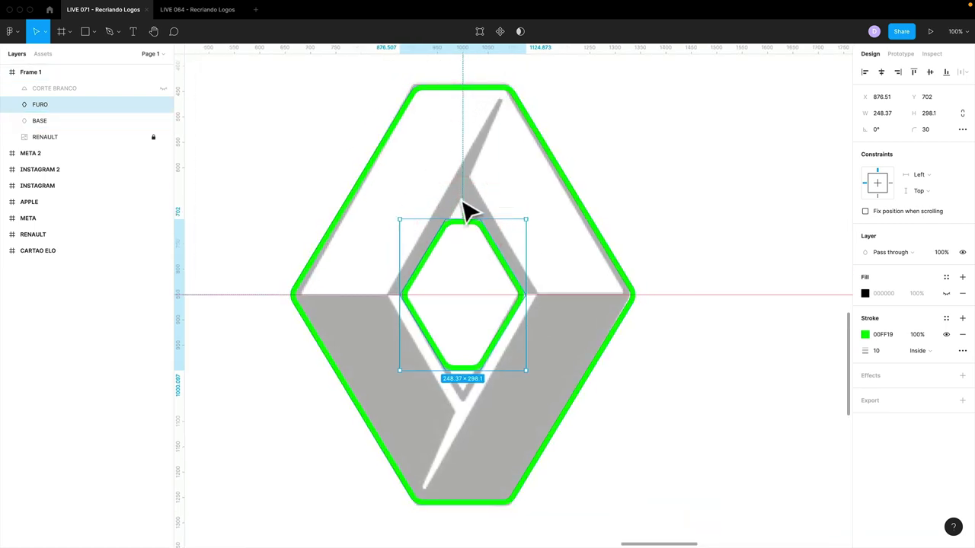
click(463, 398)
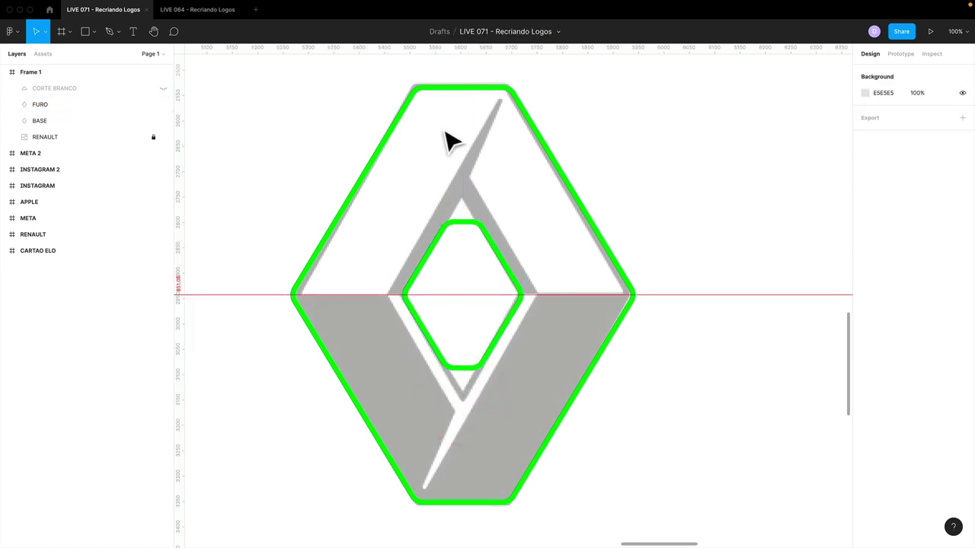
click(520, 111)
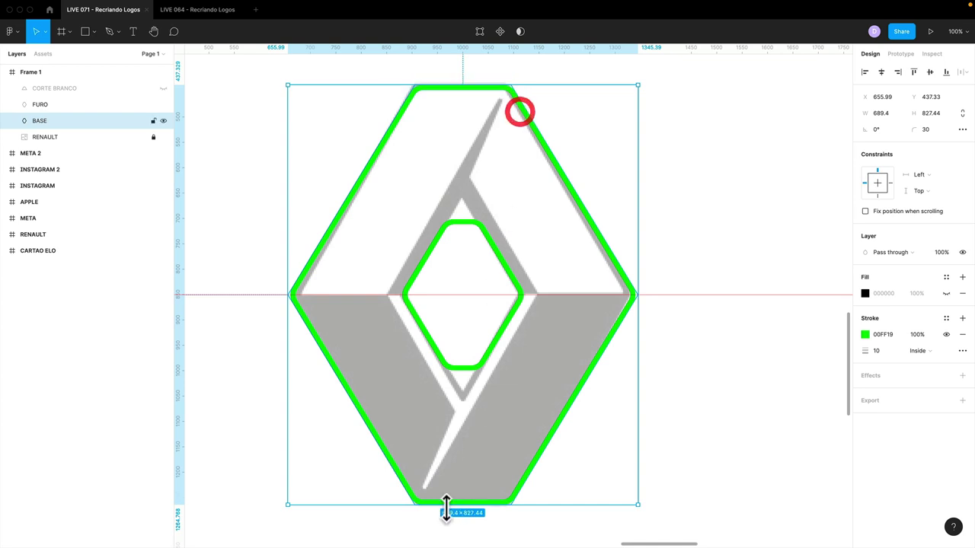
click(426, 522)
click(465, 503)
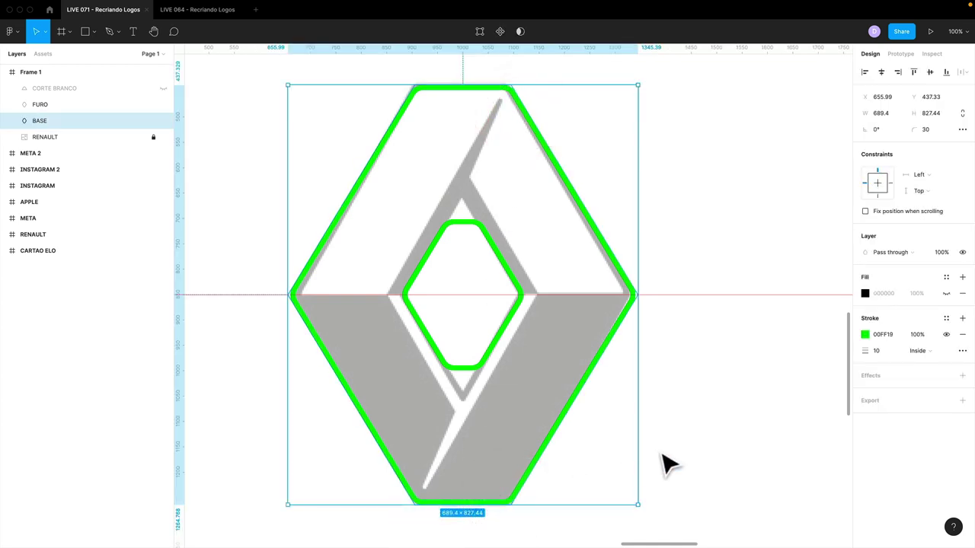
click(624, 435)
click(460, 369)
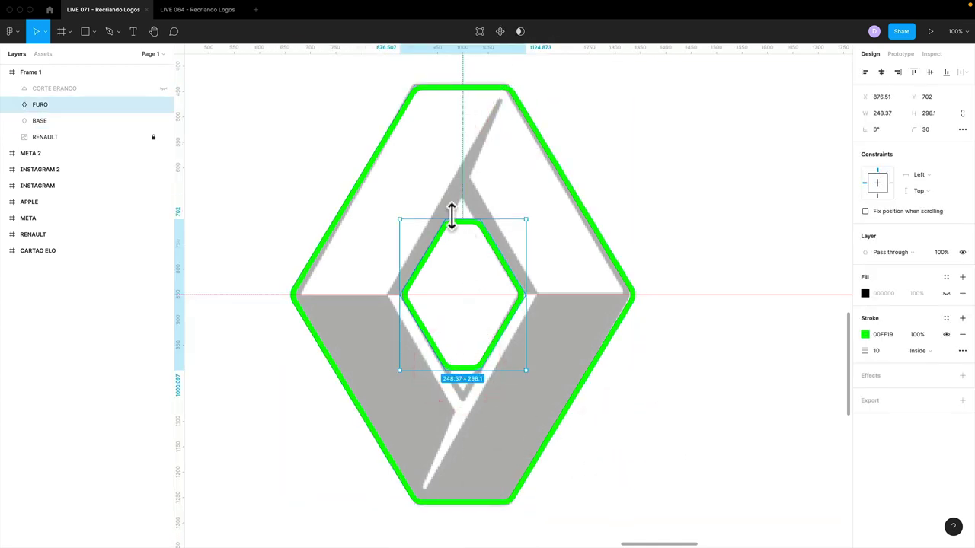
Add a point at the middle of FURO's top edge and pull it up into a peak
drag(435, 185, 501, 251)
drag(492, 337, 492, 326)
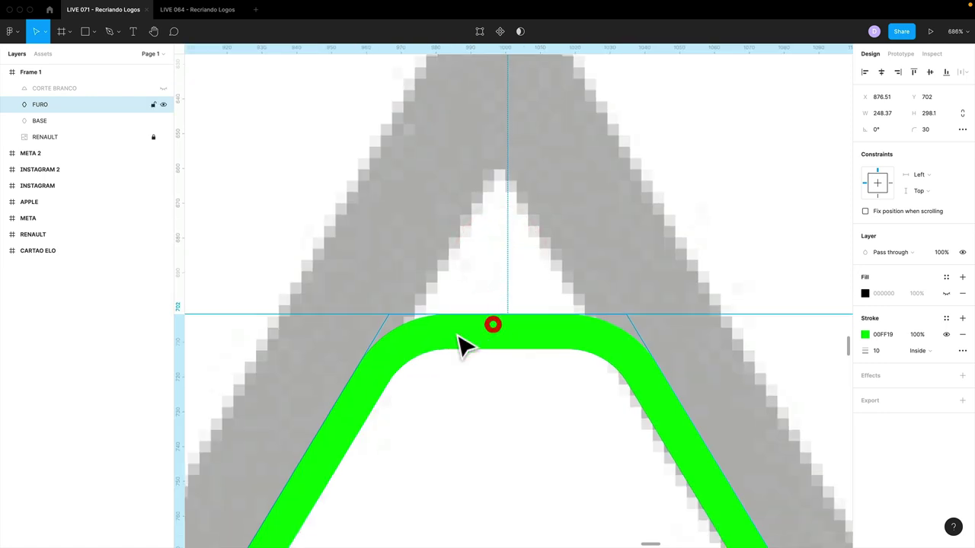
double_click(492, 331)
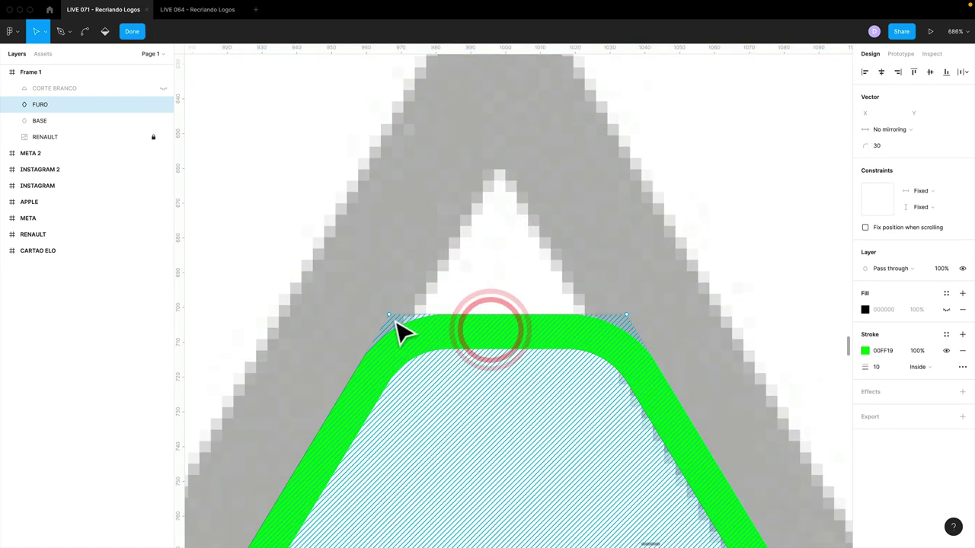
click(508, 315)
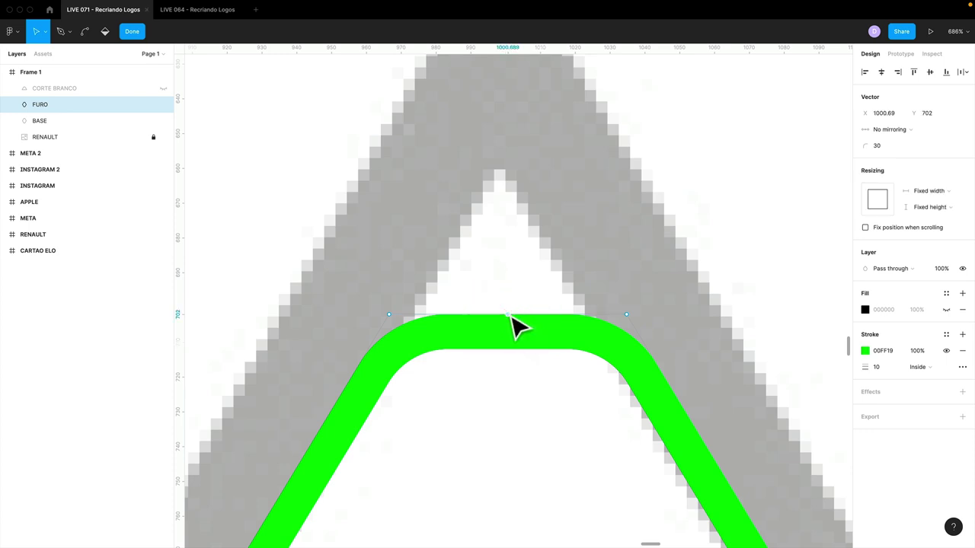
drag(512, 320, 507, 167)
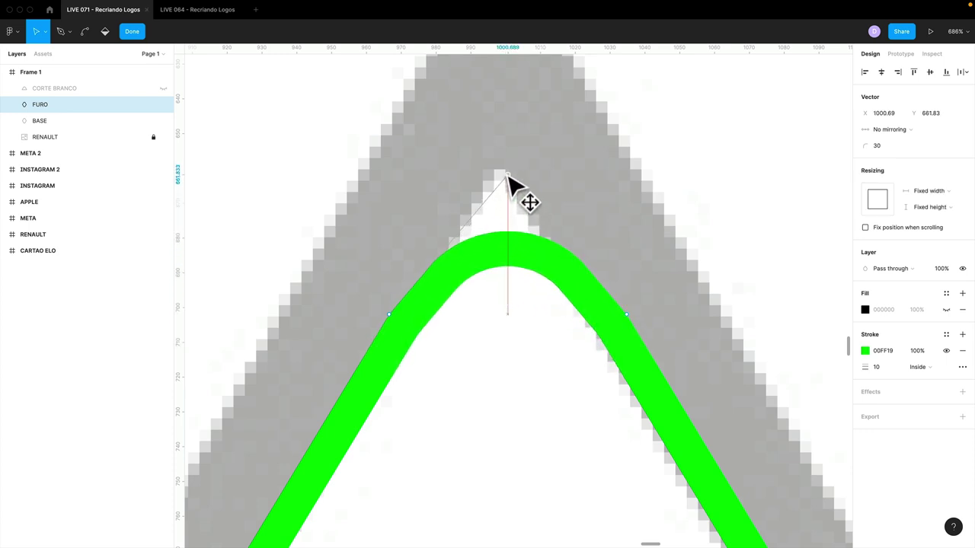
click(887, 149)
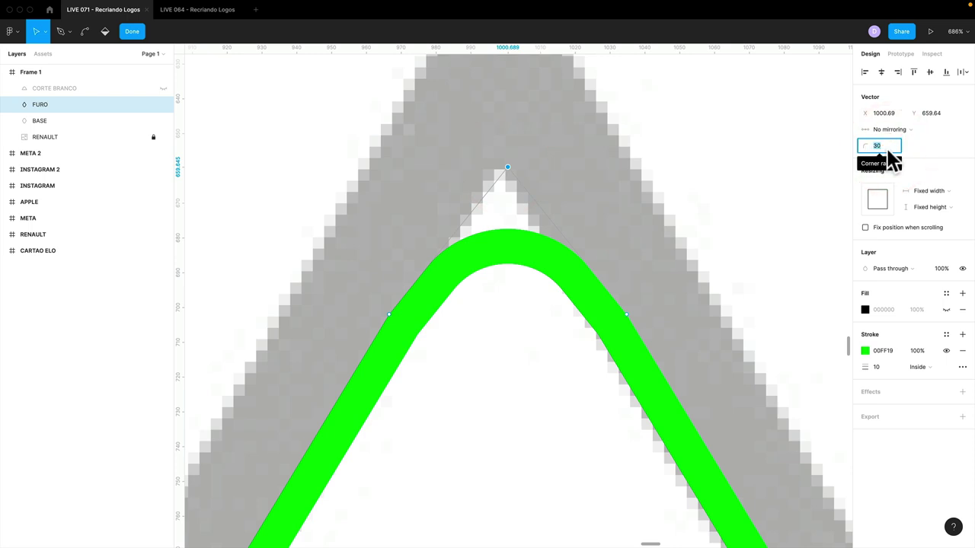
click(751, 195)
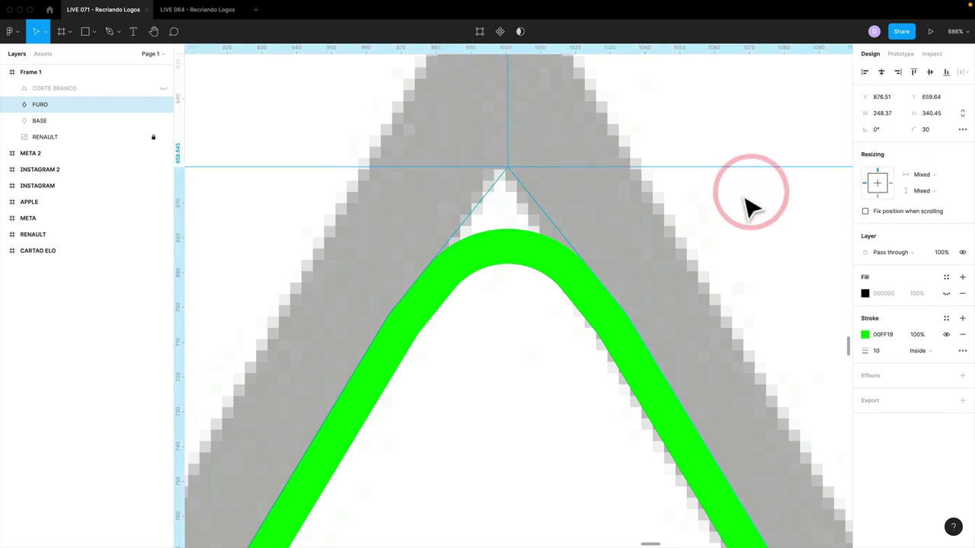
key(shift+0)
drag(640, 282, 635, 238)
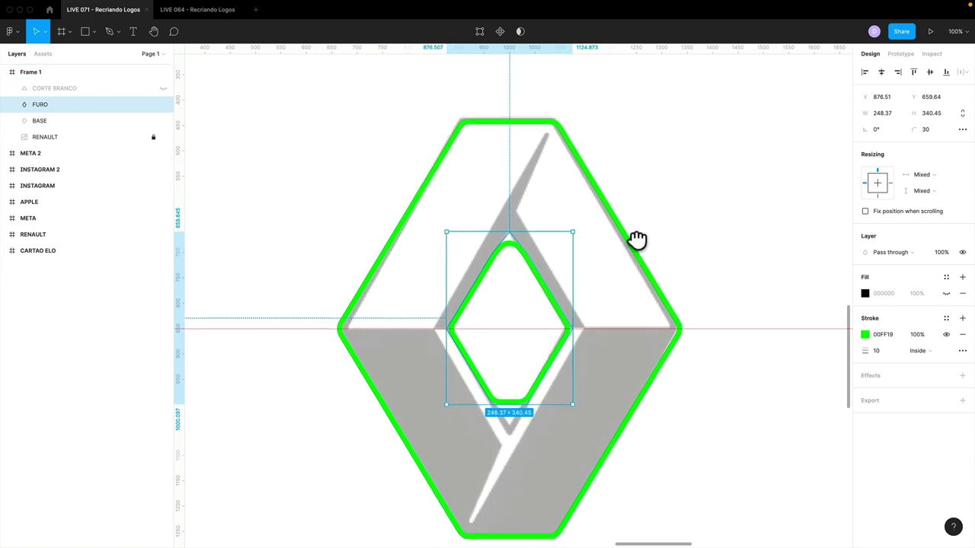
click(926, 129)
click(932, 131)
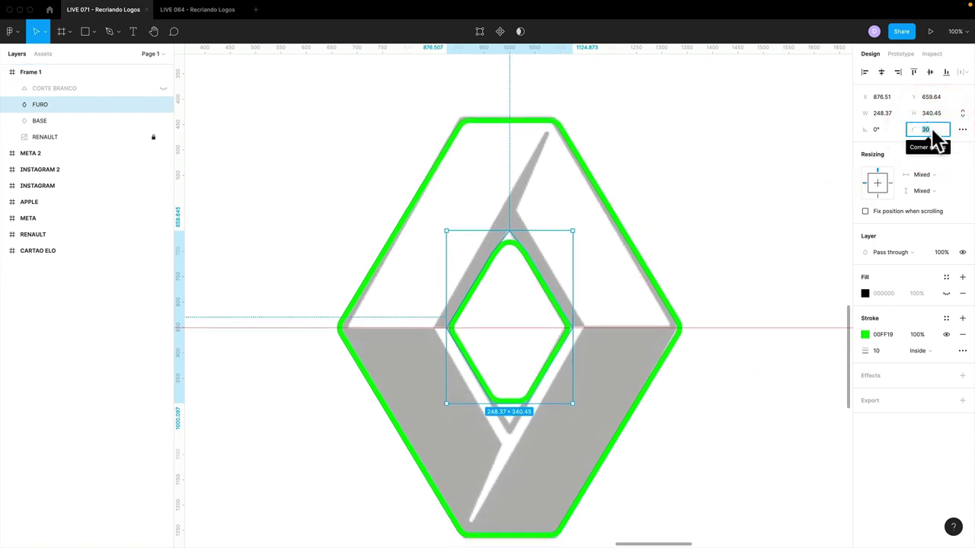
text(0)
Make the inner diamond's corners sharp and start editing its points at 200% zoom
key(Return)
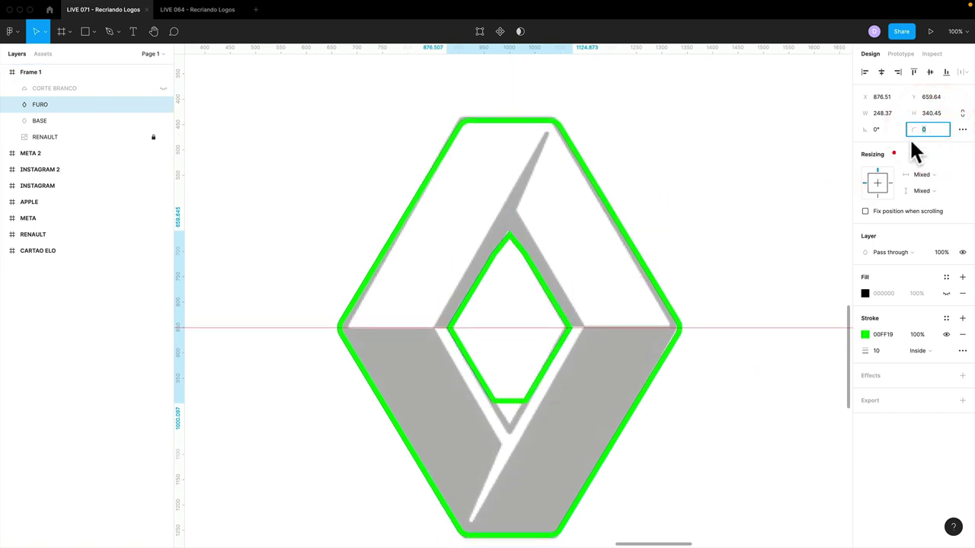
click(905, 132)
click(773, 233)
click(531, 389)
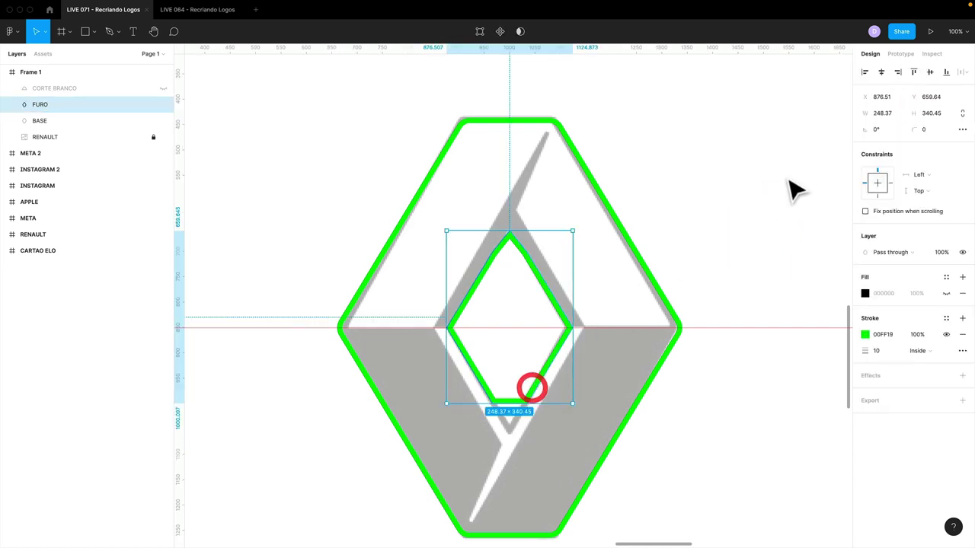
click(764, 203)
double_click(511, 238)
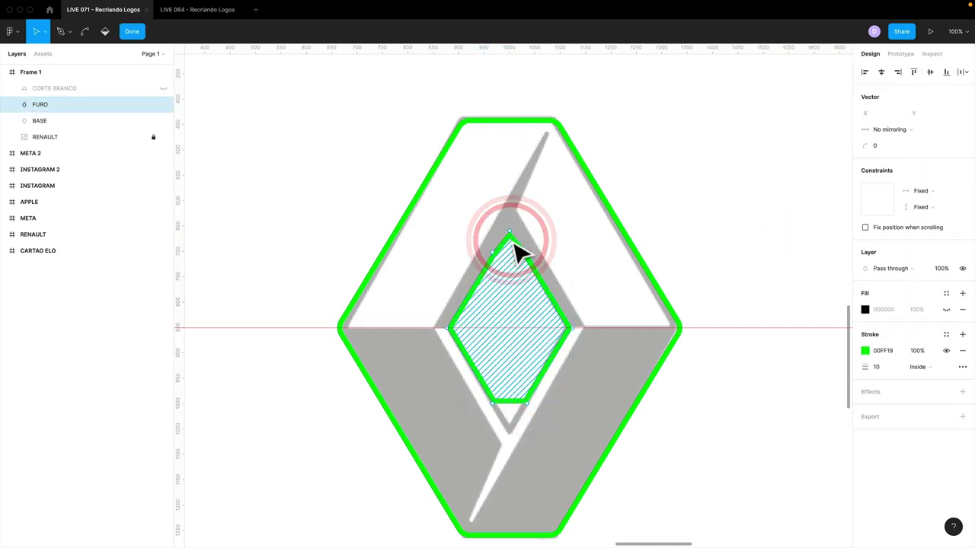
key(ctrl+equal)
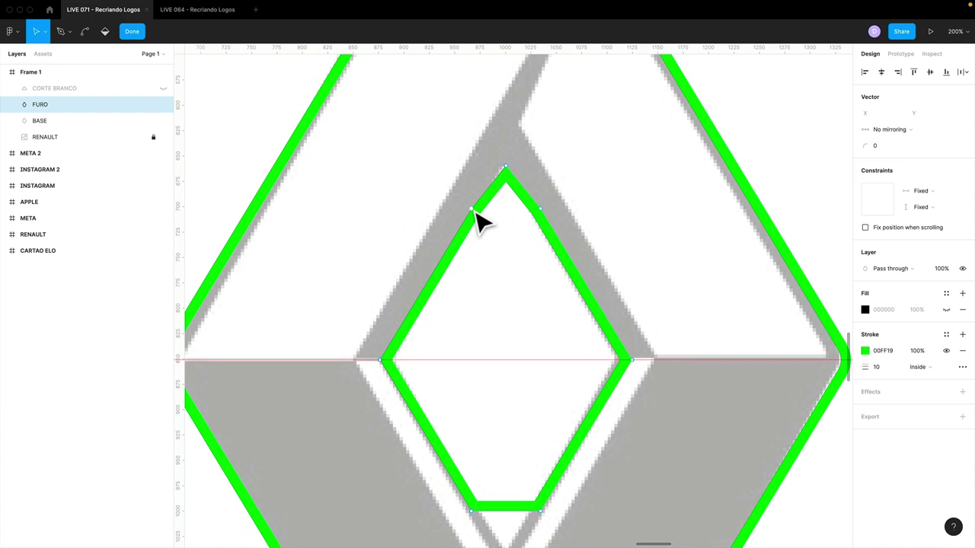
Remove the two extra points beside the apex and pull the bottom midpoint down into a sharp point
key(p)
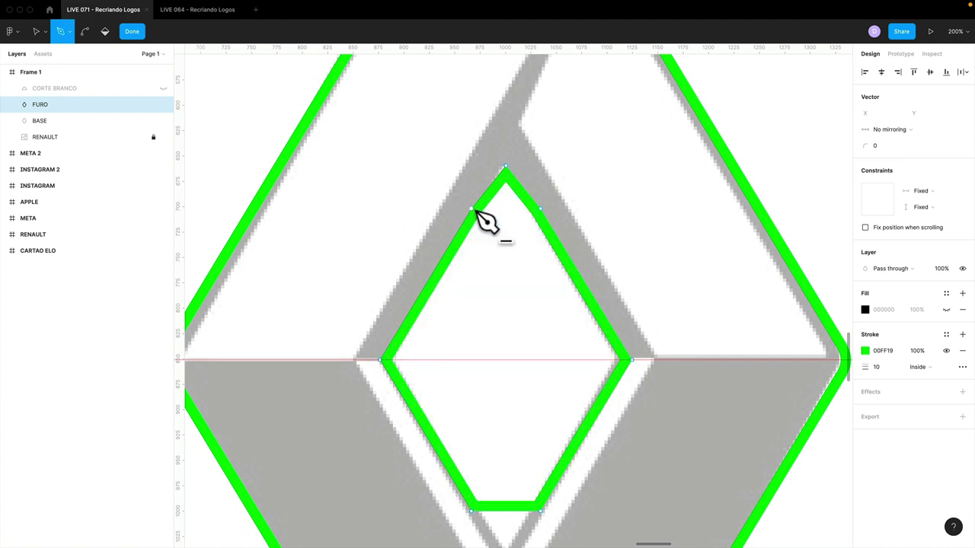
click(472, 209)
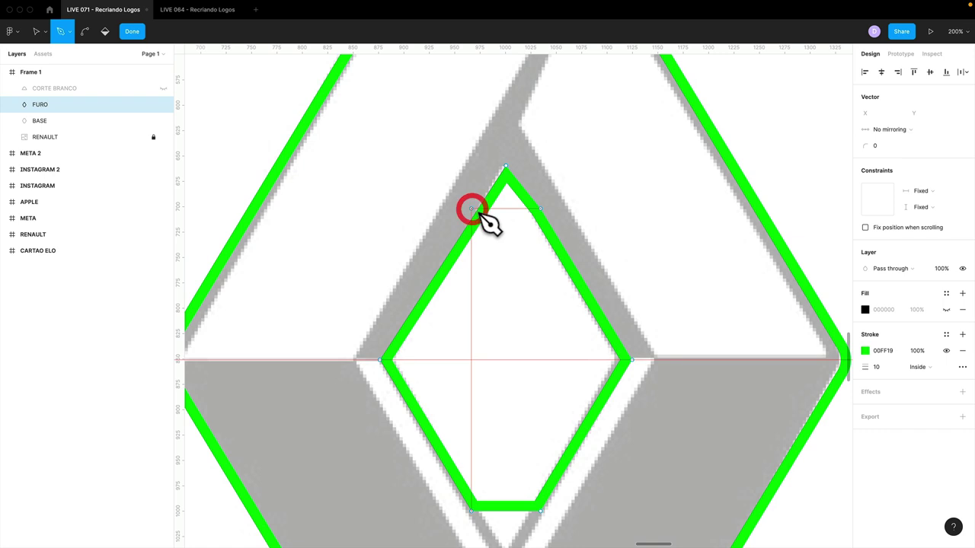
click(540, 208)
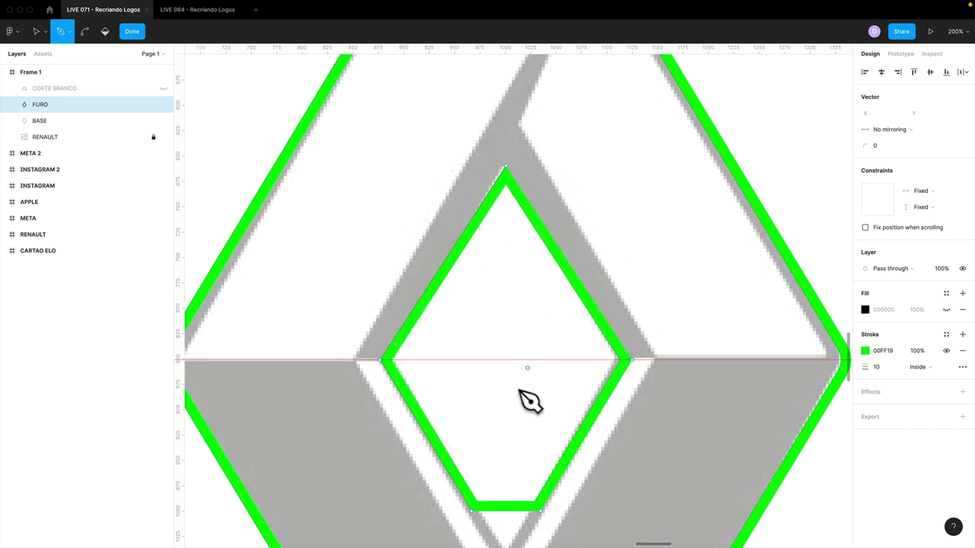
click(514, 247)
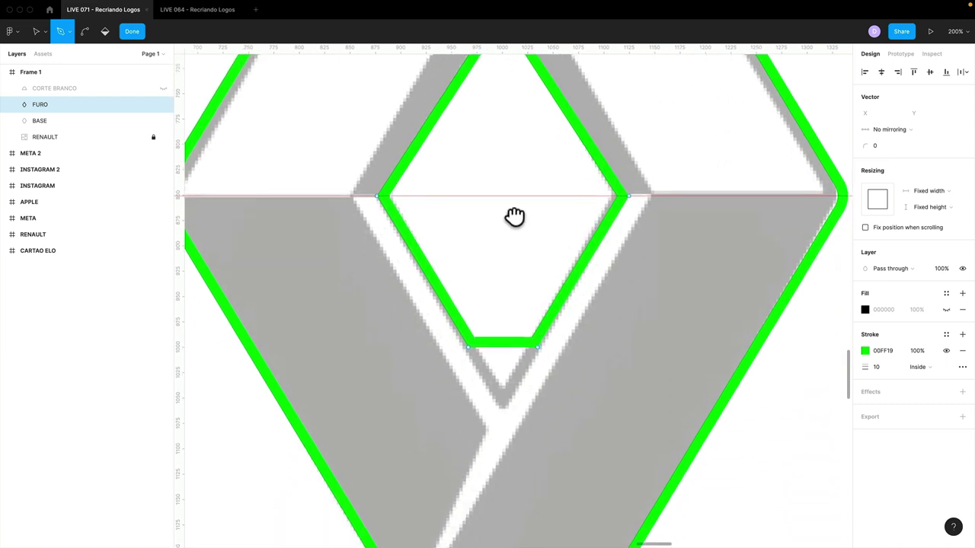
drag(517, 396, 516, 189)
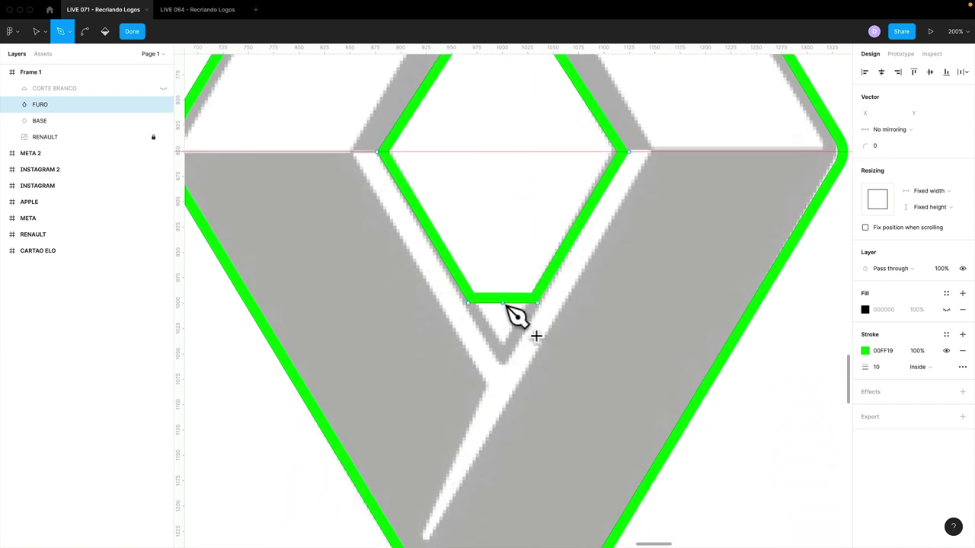
click(503, 304)
key(Escape)
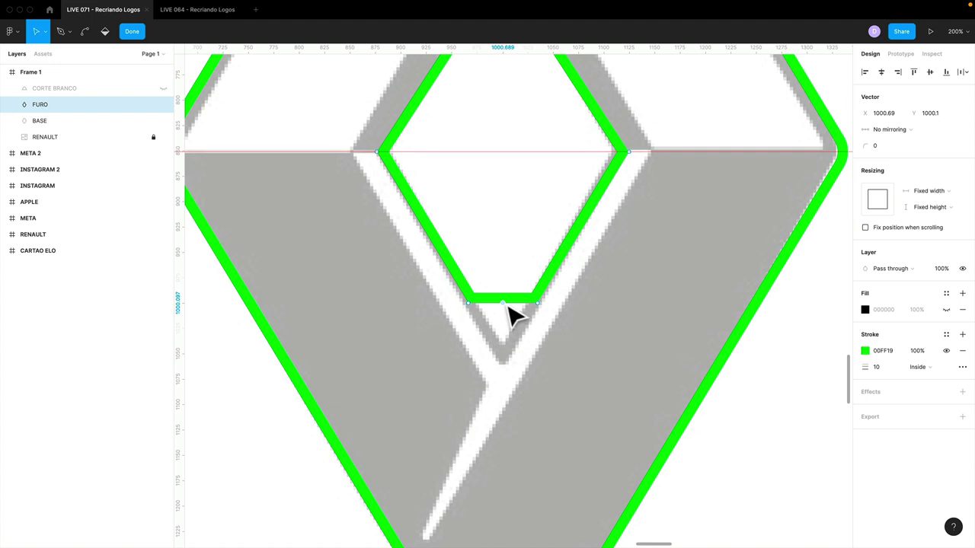
drag(507, 305, 505, 359)
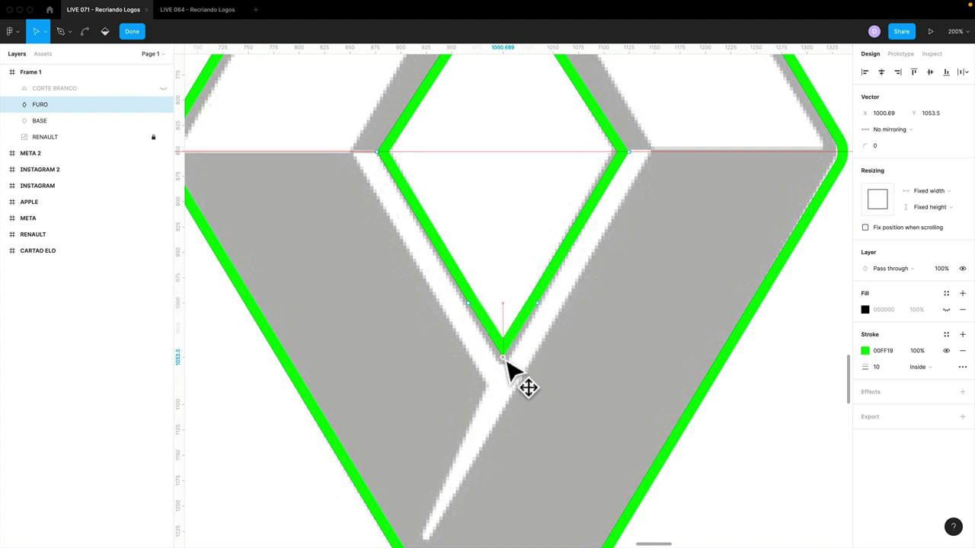
Remove the leftover points on the diamond's lower right and lower left edges
key(p)
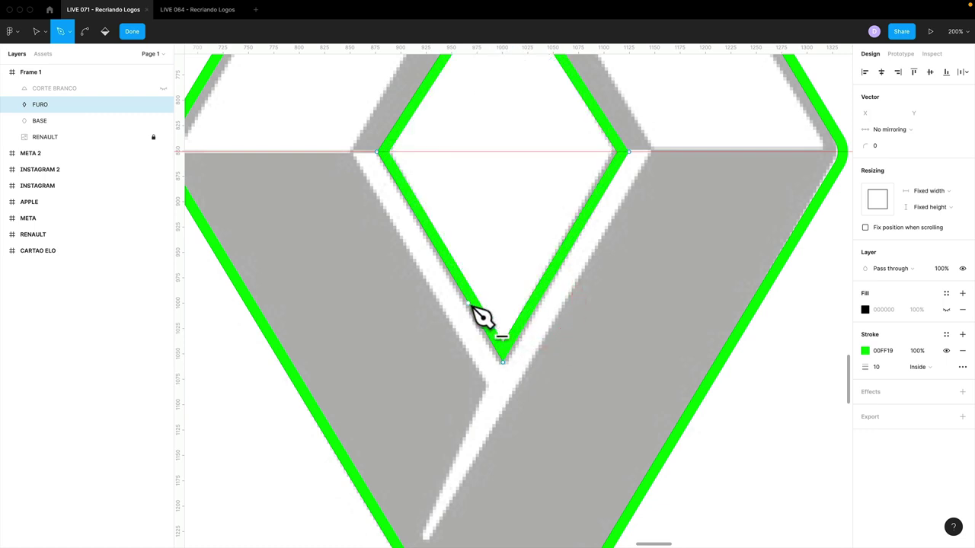
key(v)
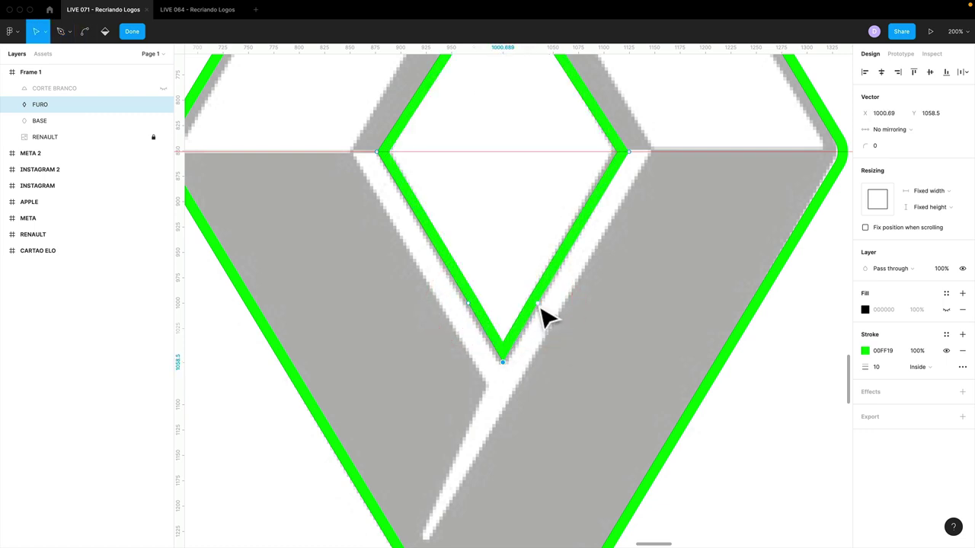
click(538, 303)
key(Delete)
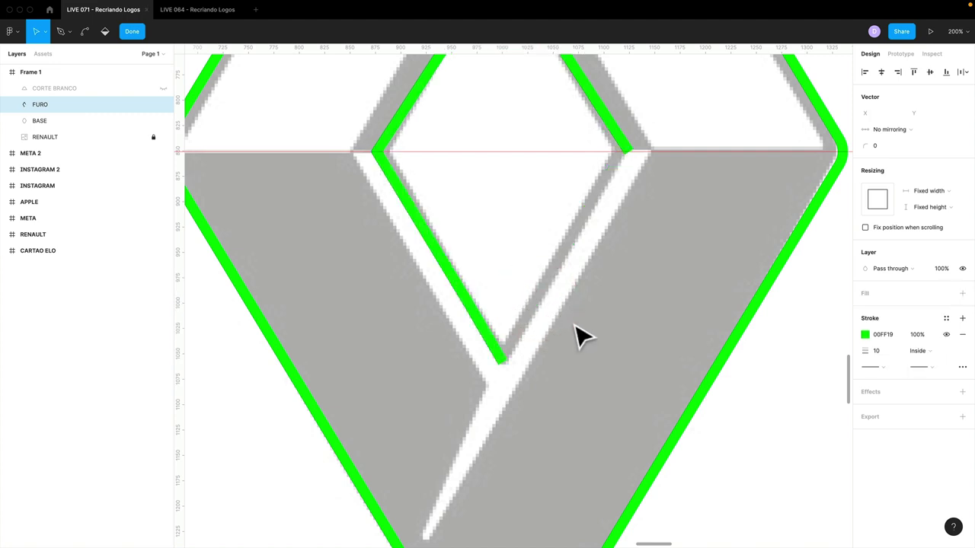
key(ctrl+z)
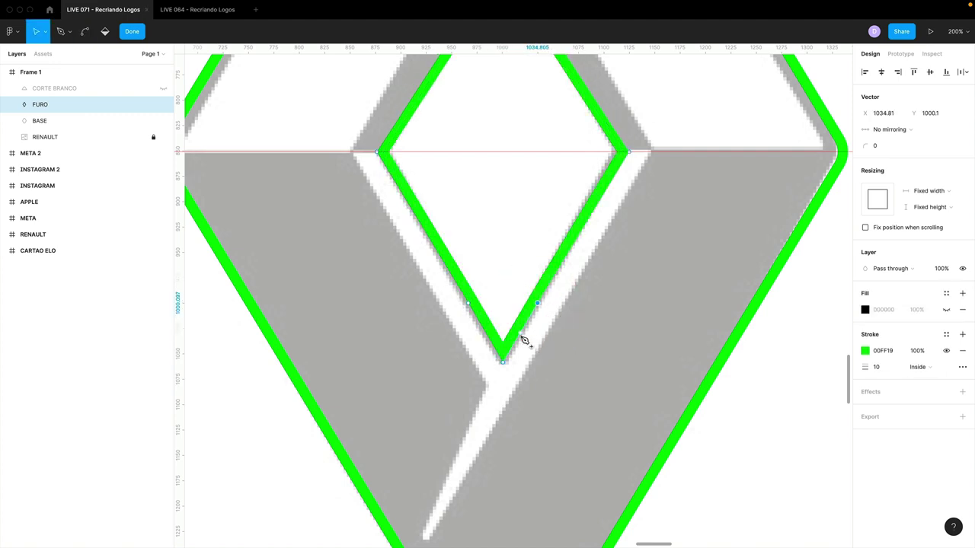
key(p)
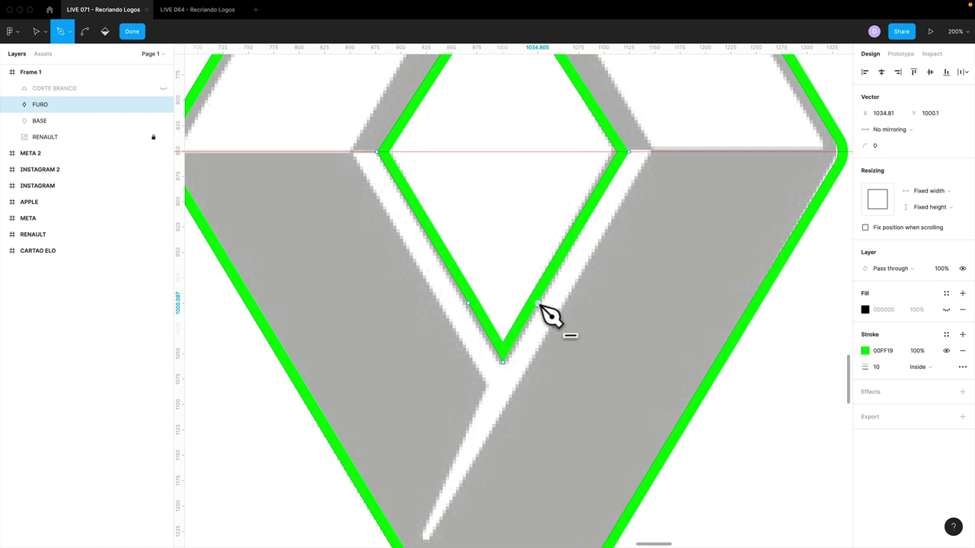
click(538, 303)
click(469, 305)
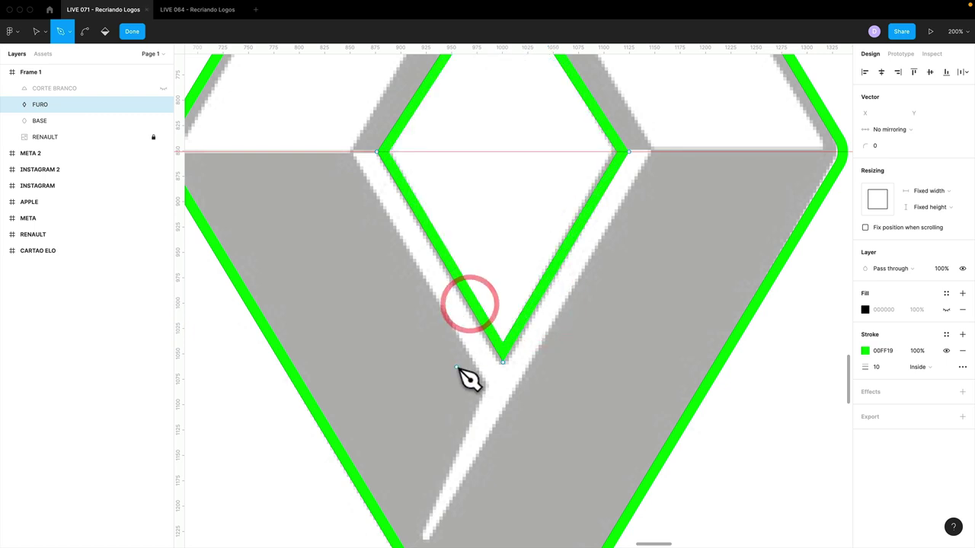
key(ctrl+minus)
key(ctrl+minus)
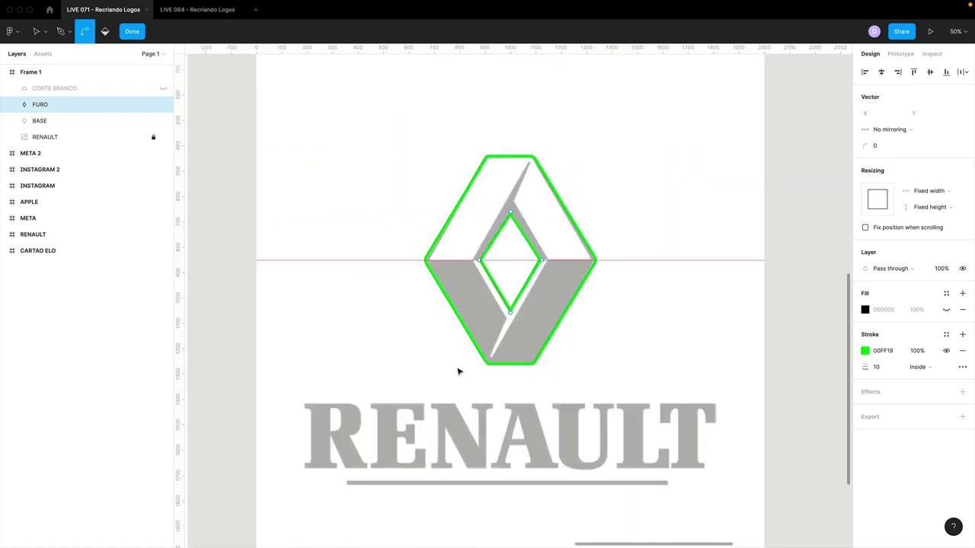
key(ctrl+plus)
Finish editing the inner diamond's points and recentre the view on the FURO shape
key(Escape)
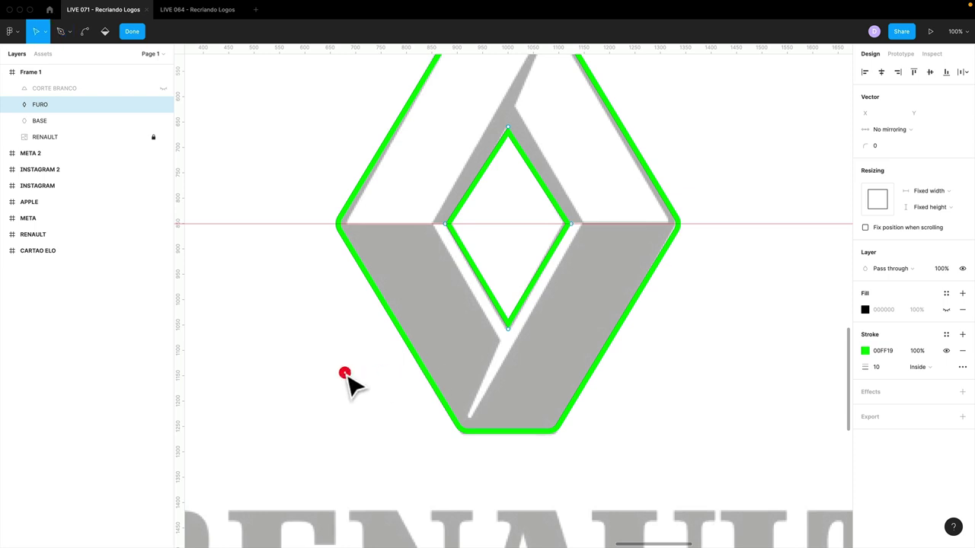
click(345, 373)
click(61, 105)
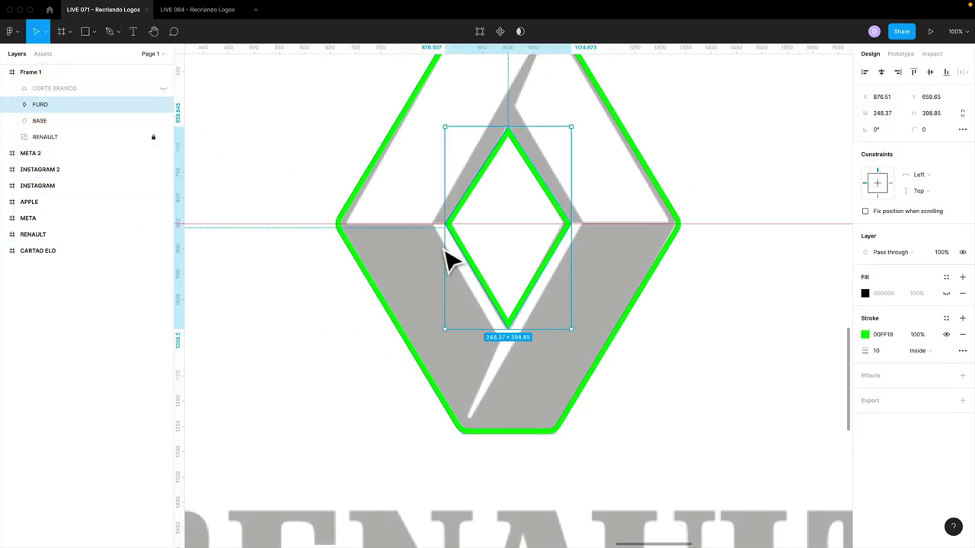
drag(448, 264, 407, 358)
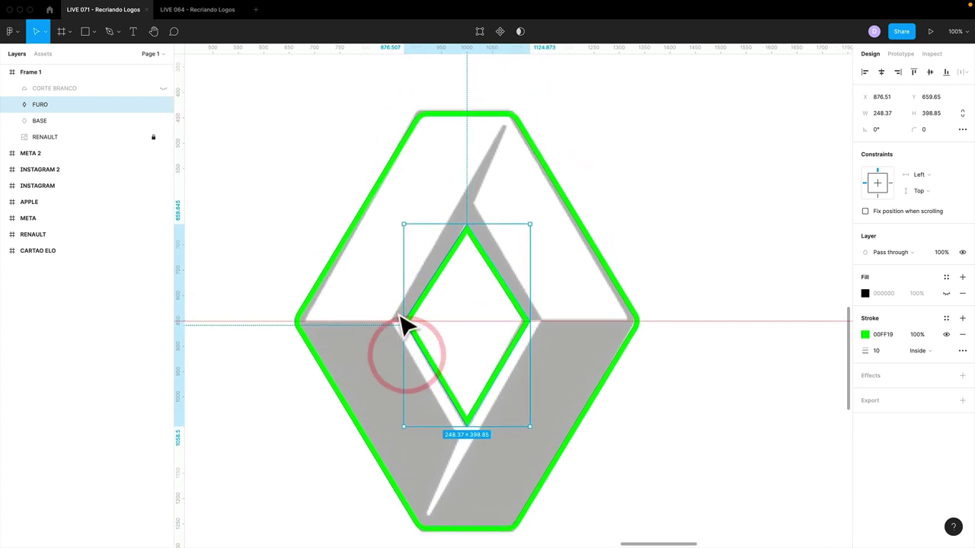
click(398, 325)
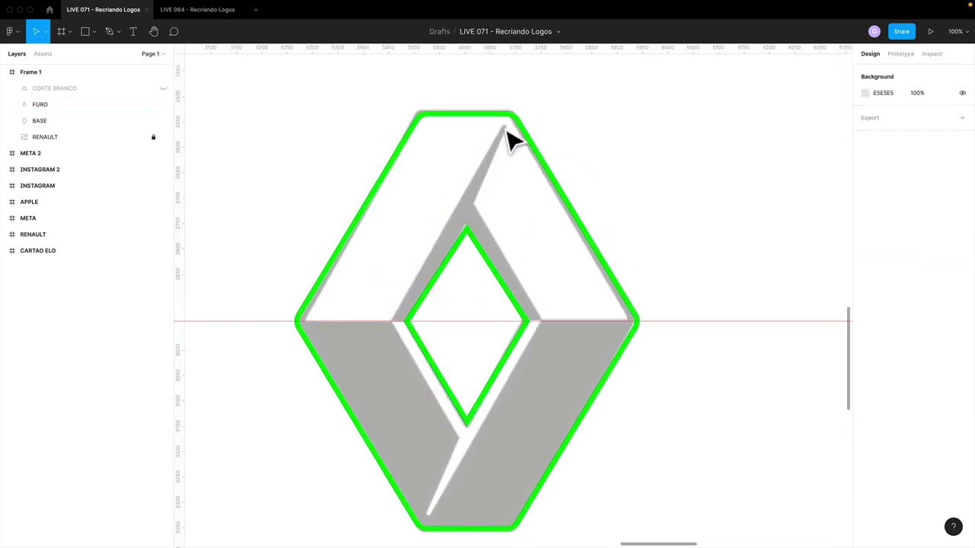
Hide the FURO and BASE layers to compare against the Renault reference pin in Chrome
click(120, 114)
click(163, 104)
click(163, 120)
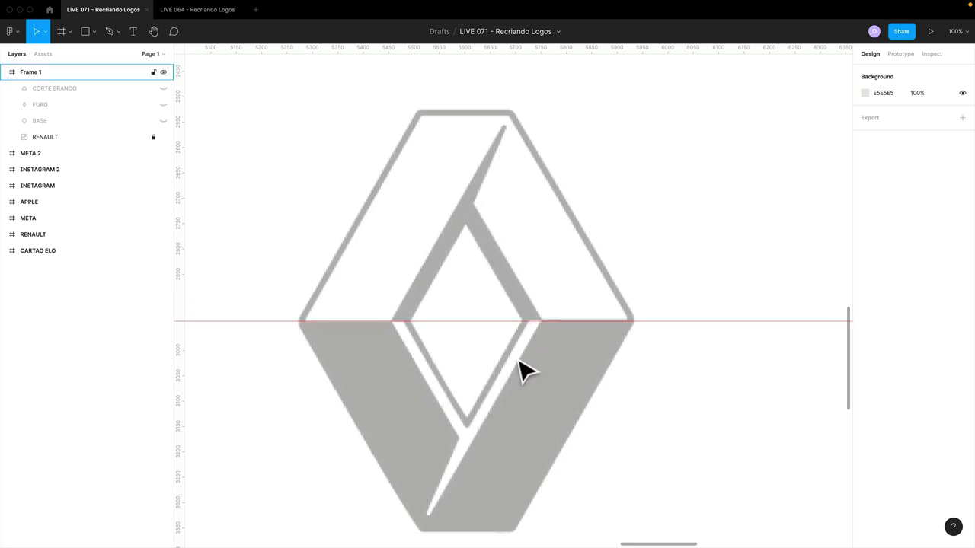
key(super+Tab)
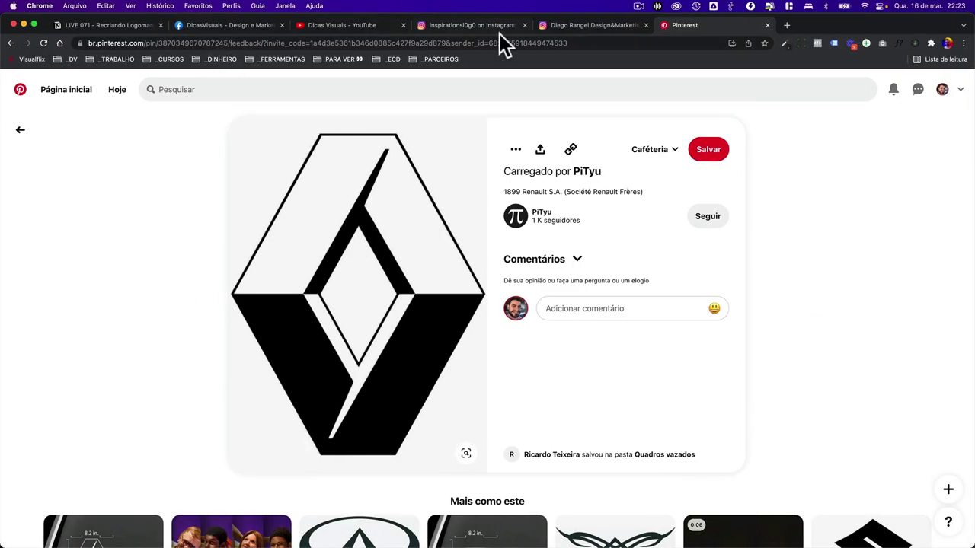
Search images for 'logo renault', preview the yellow 2009 logo, then open Figma's LIVE 064 file
click(785, 25)
text(logo)
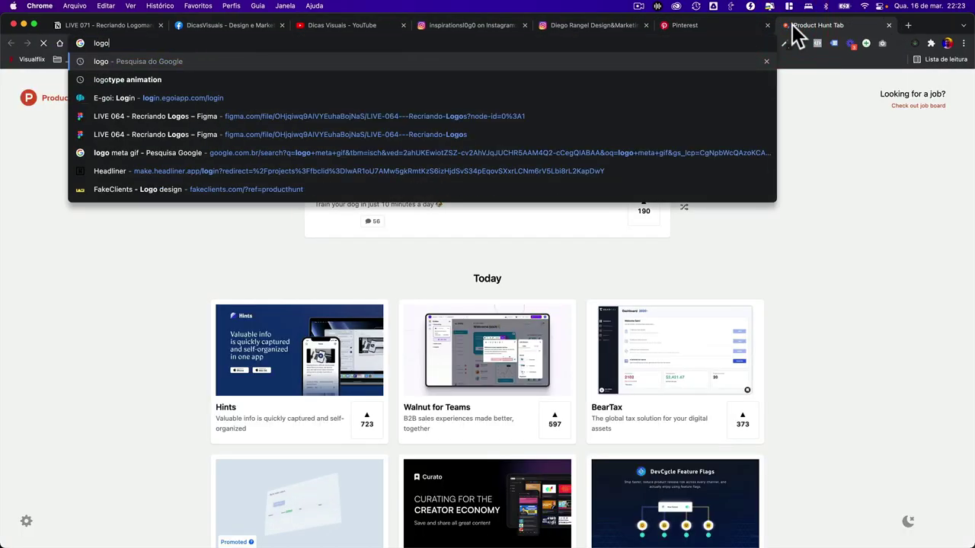
text( renault)
key(Return)
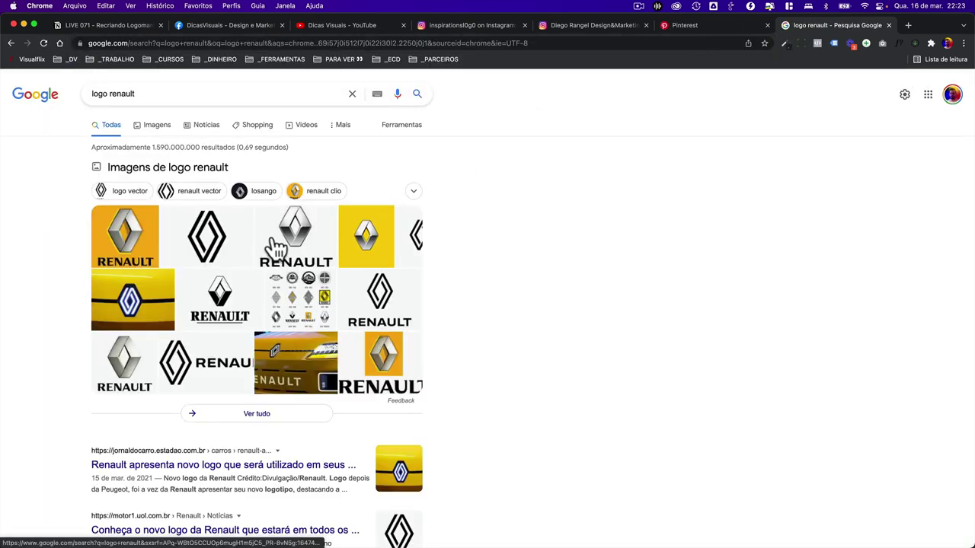
click(147, 130)
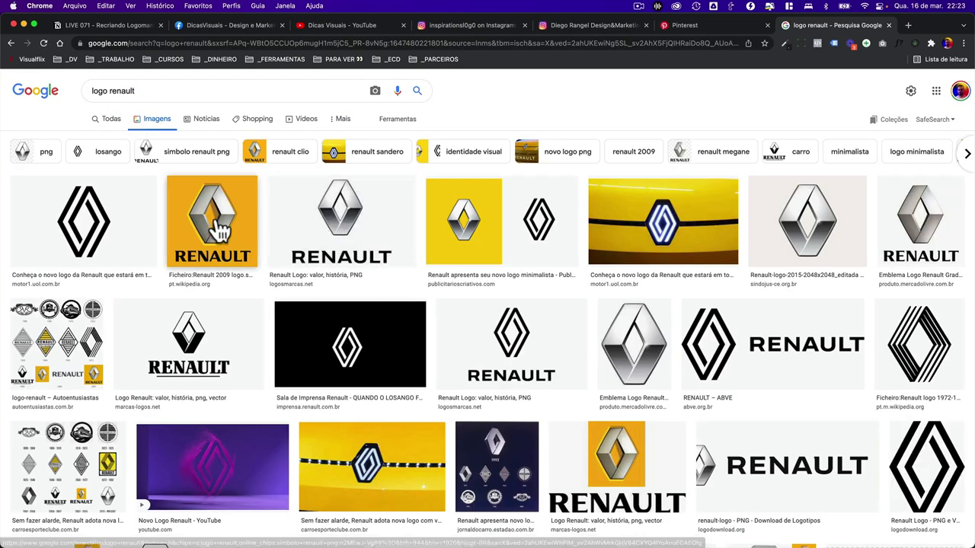
click(196, 224)
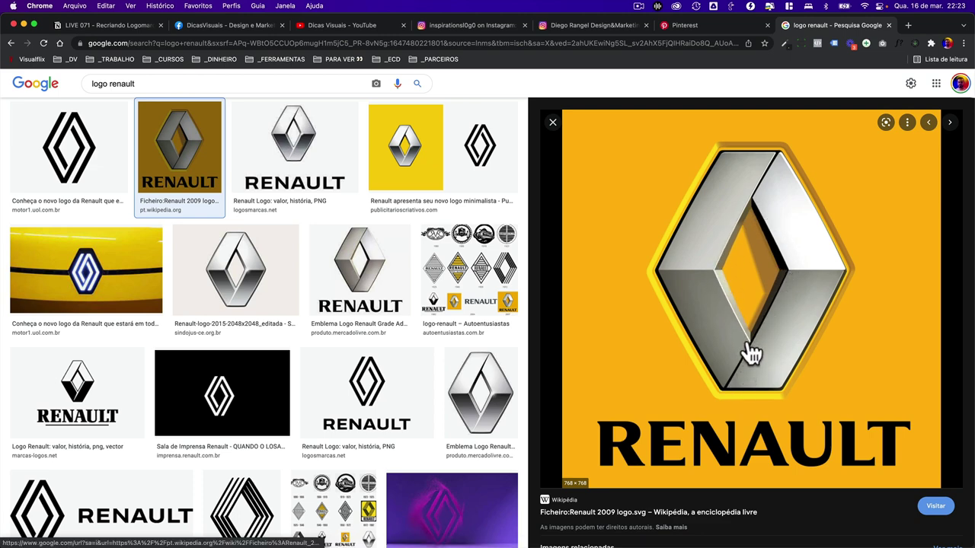
key(super+Tab)
click(190, 11)
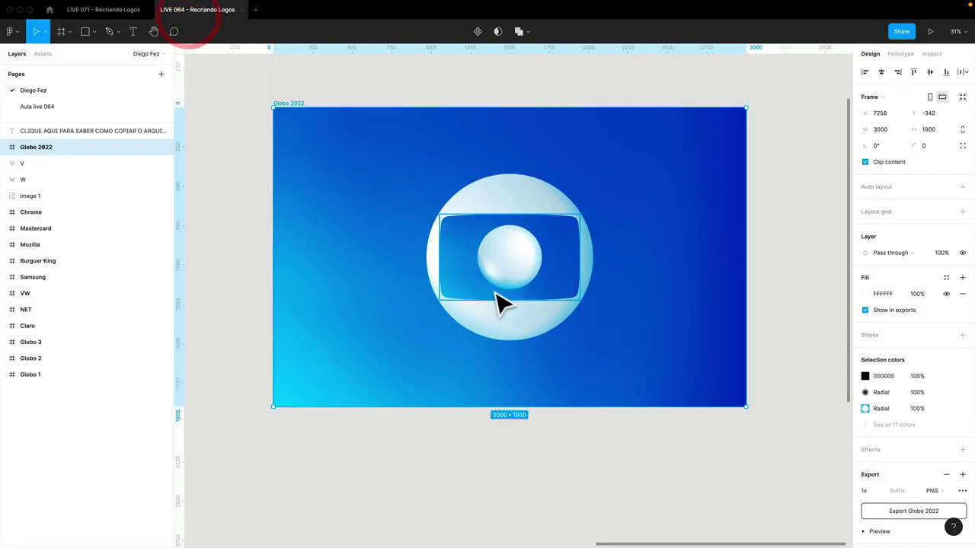
Move to the Volkswagen logo frame, zoom in, and inspect its symbol, undoing a stray move
drag(374, 302, 766, 191)
drag(452, 292, 658, 324)
mouse_move(269, 333)
mouse_down()
mouse_move(508, 354)
mouse_move(394, 226)
mouse_up()
click(561, 343)
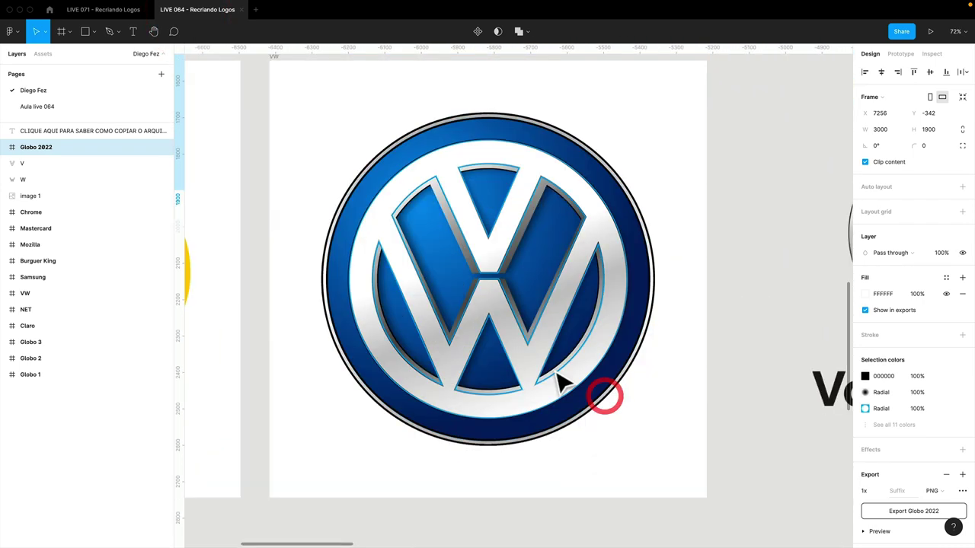
click(561, 385)
drag(488, 342, 444, 299)
key(ctrl+z)
Inspect the Simbolo Interno layer, undo the accidental shift, and return to the LIVE 071 Renault file
click(463, 247)
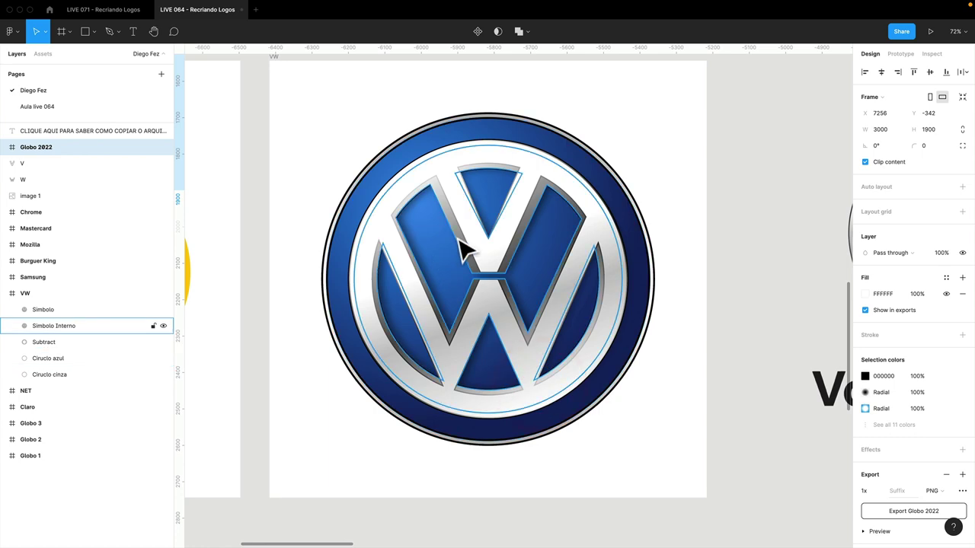
click(462, 248)
drag(463, 245, 468, 283)
key(ctrl+z)
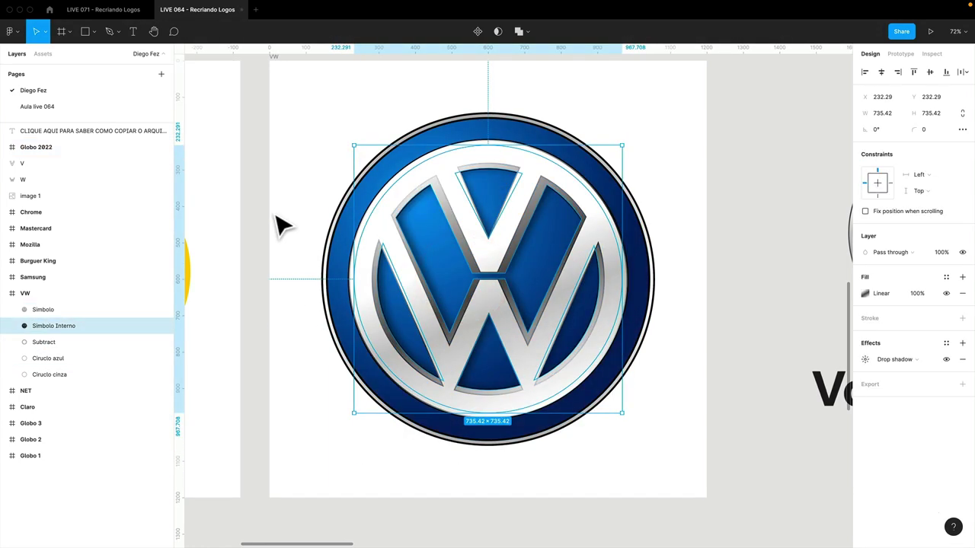
click(272, 203)
click(114, 10)
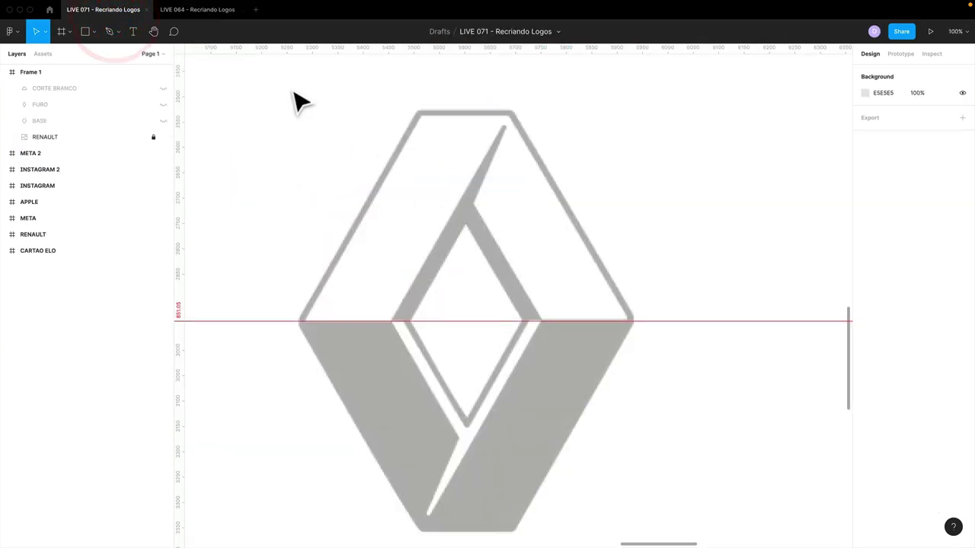
click(197, 9)
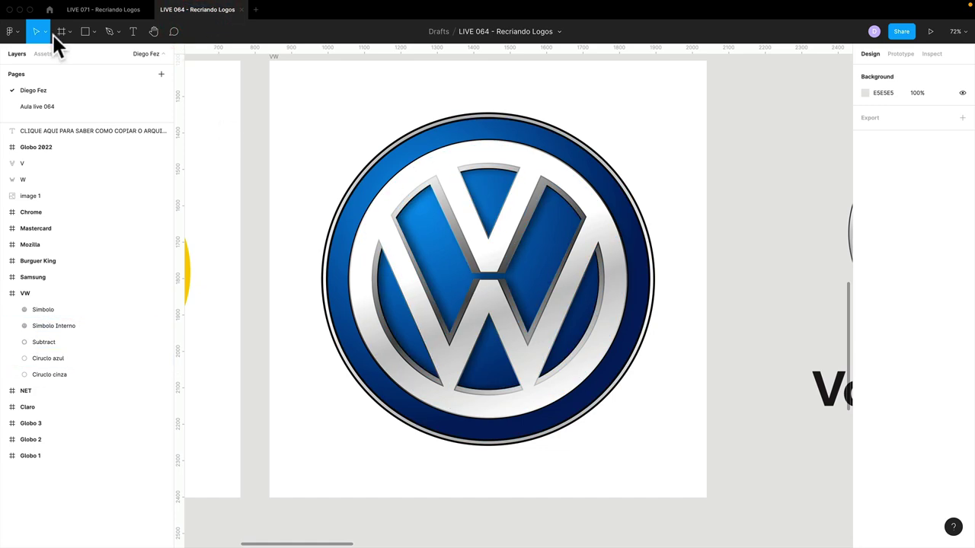
click(88, 10)
Preview the black and silver 2015 Renault logos in image results, then return to the Pinterest pin
scroll(547, 296, left, 2)
scroll(547, 296, down, 2)
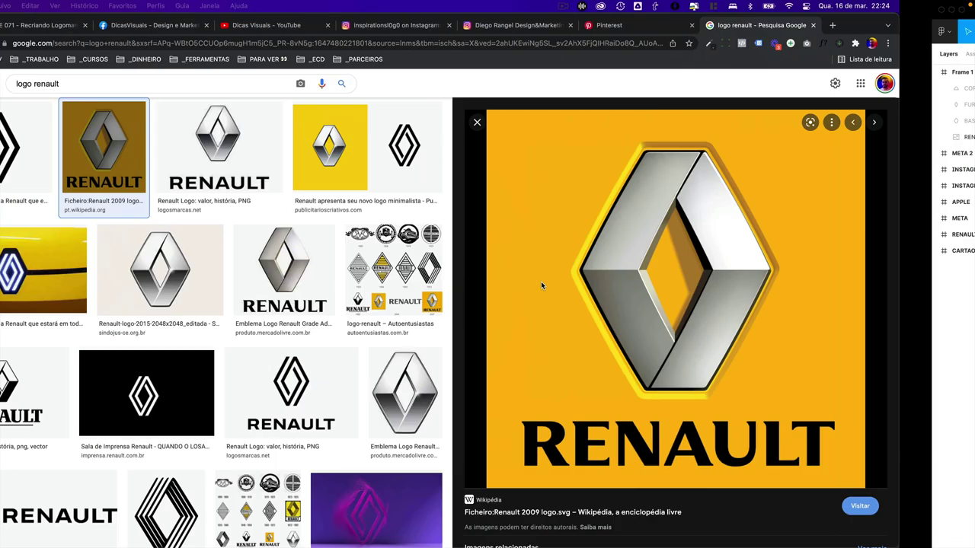
scroll(491, 294, down, 3)
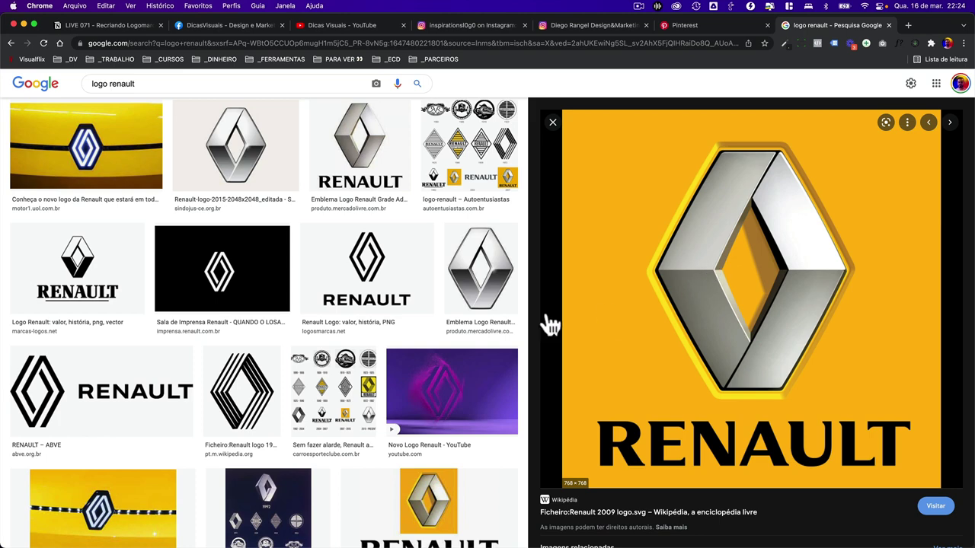
click(397, 293)
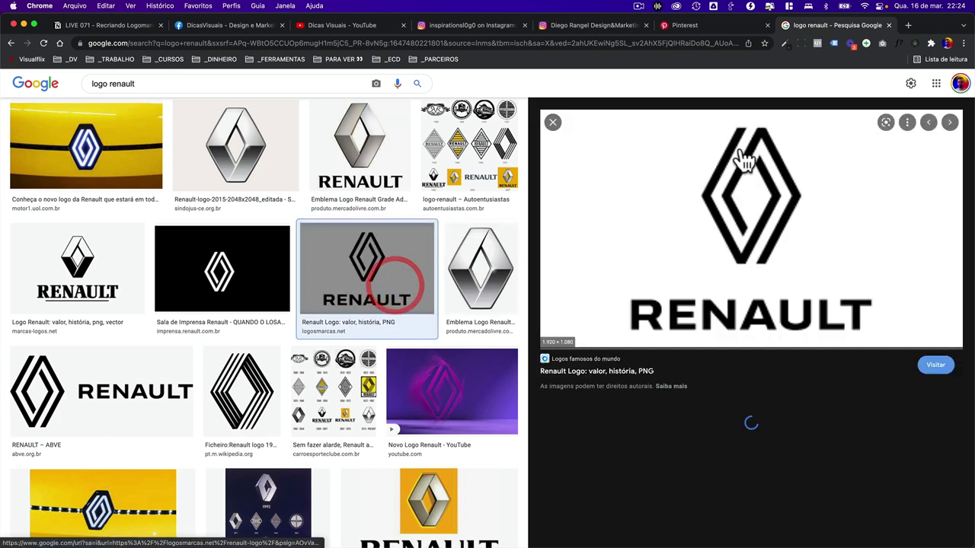
click(205, 149)
scroll(114, 195, up, 5)
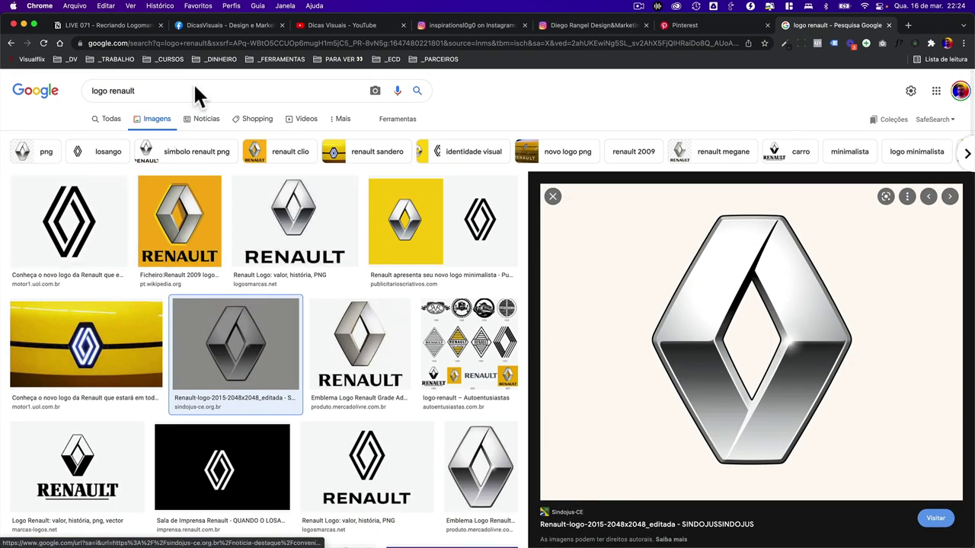
click(711, 24)
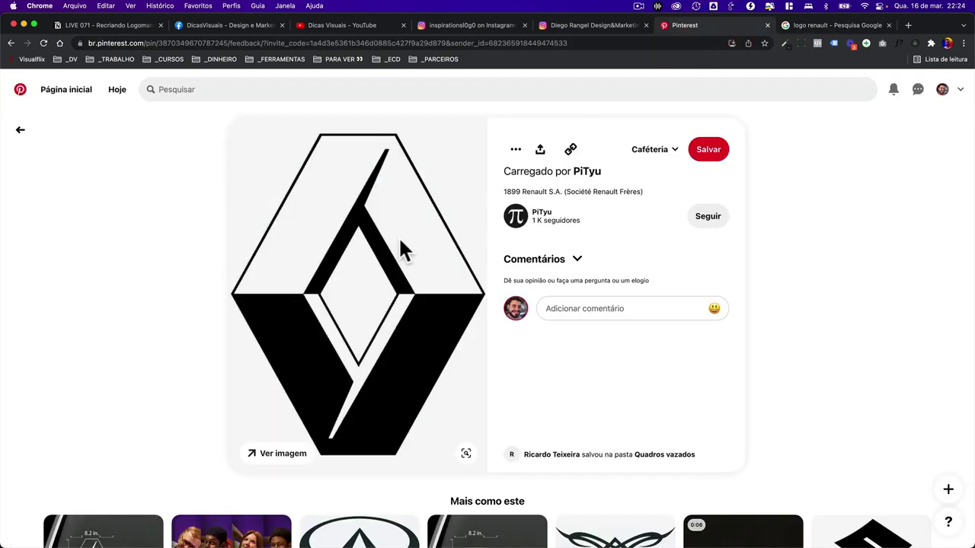
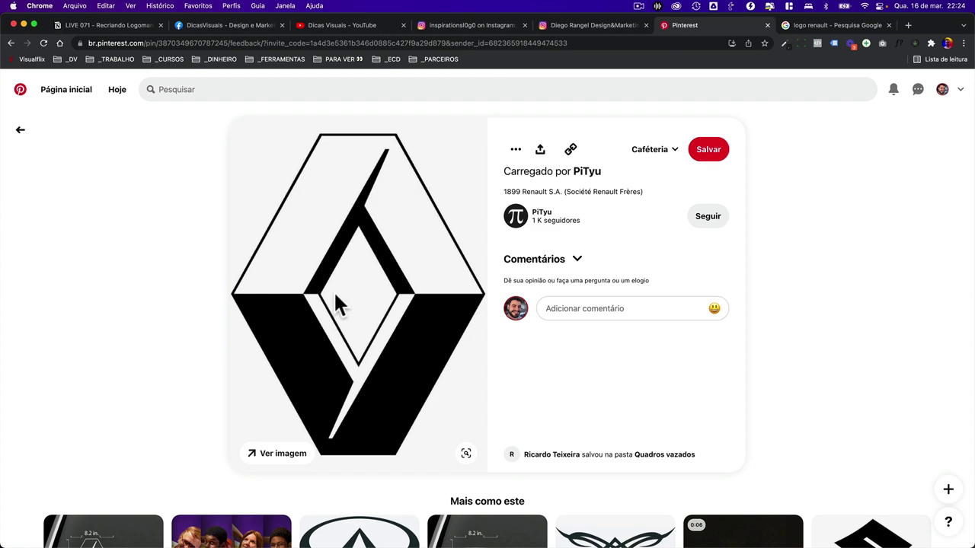
Leave the 1899 Renault logo pin and return to the Figma recreation file
key(super+Tab)
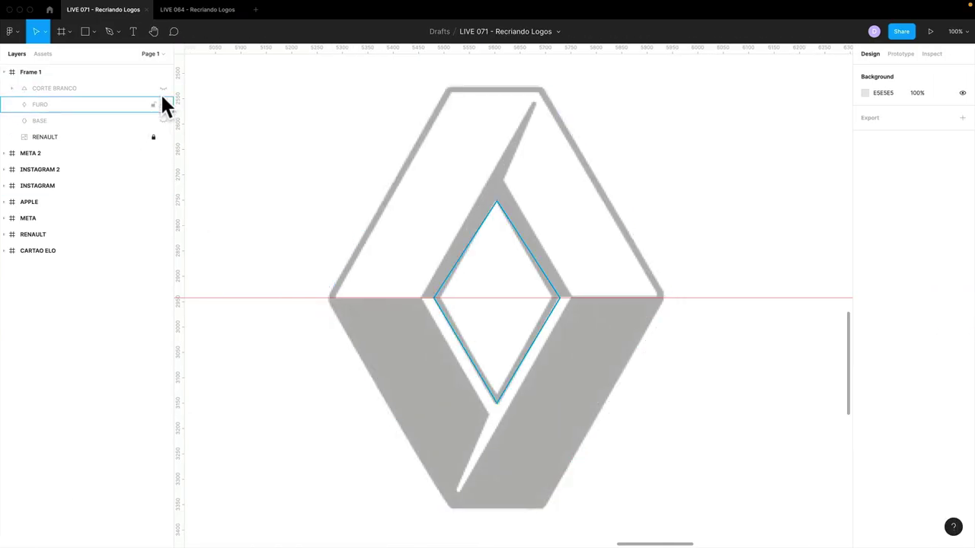
Hide the FURO and BASE helper layers and clear the canvas selection
click(162, 89)
click(163, 104)
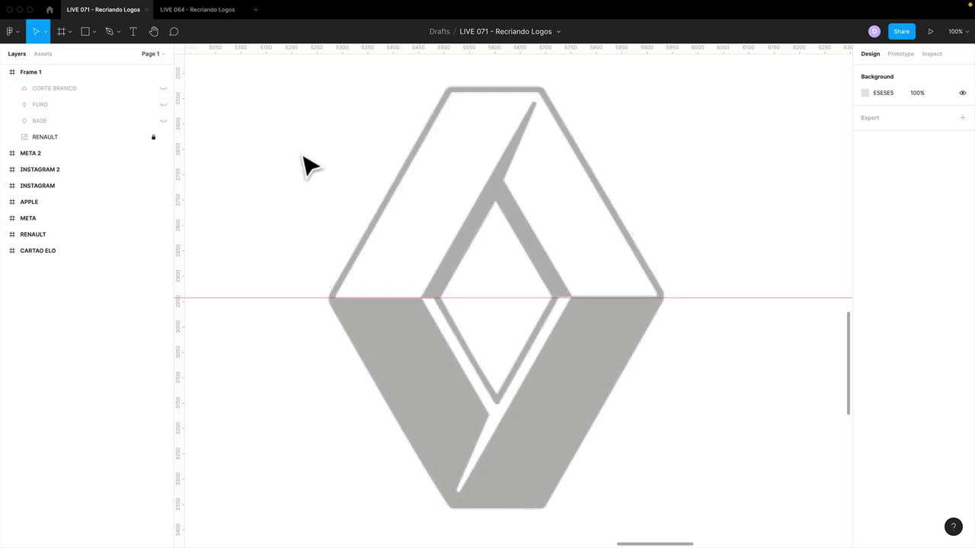
click(314, 159)
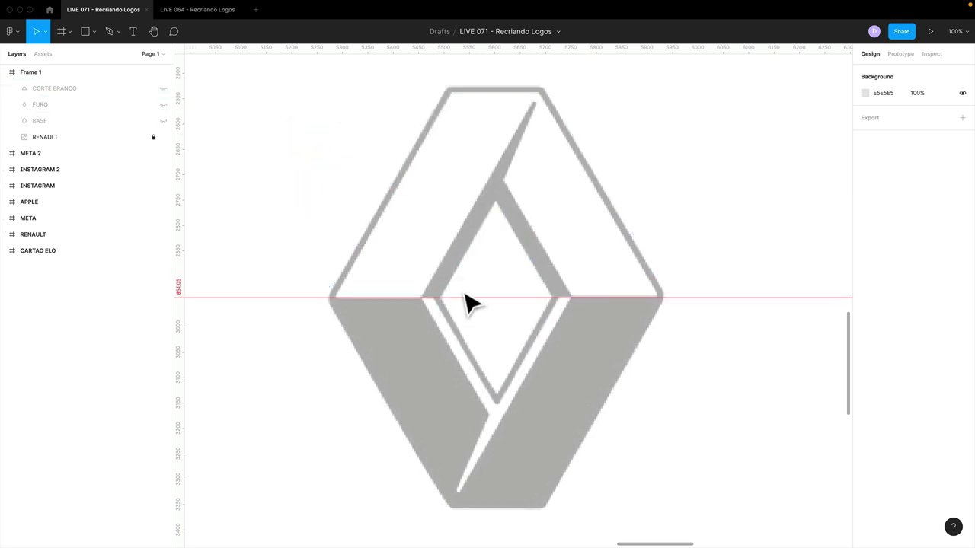
Start a pen path from the band's corner to the emblem's top tip, with stroke weight 2
key(p)
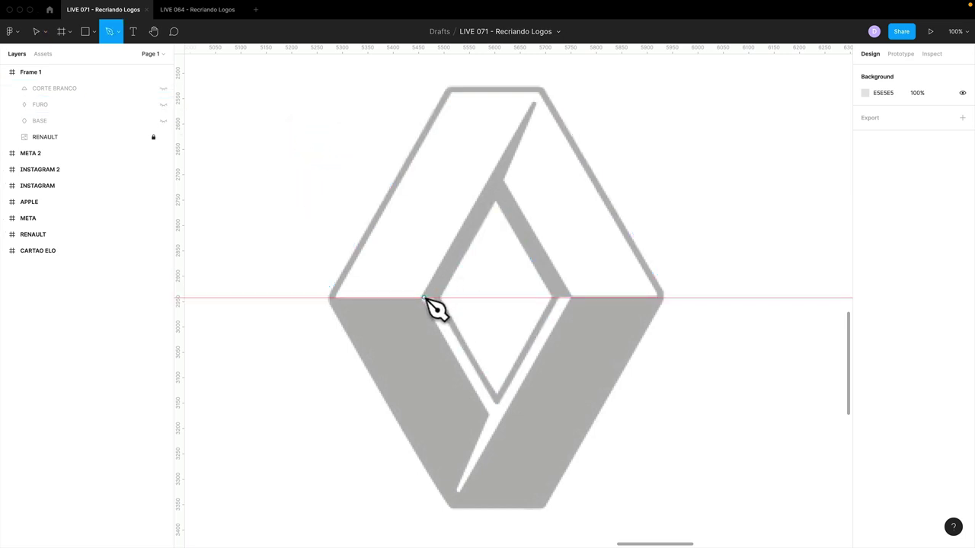
click(423, 297)
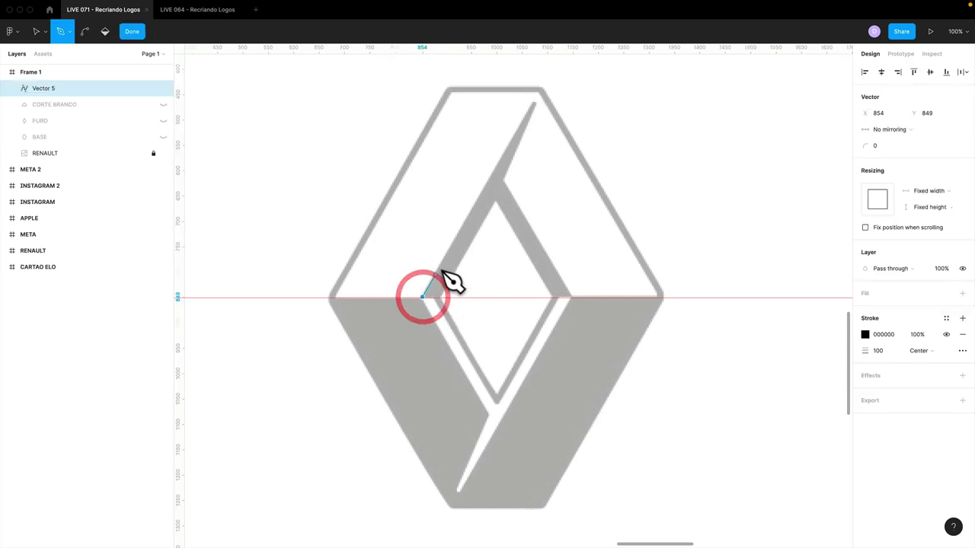
click(532, 100)
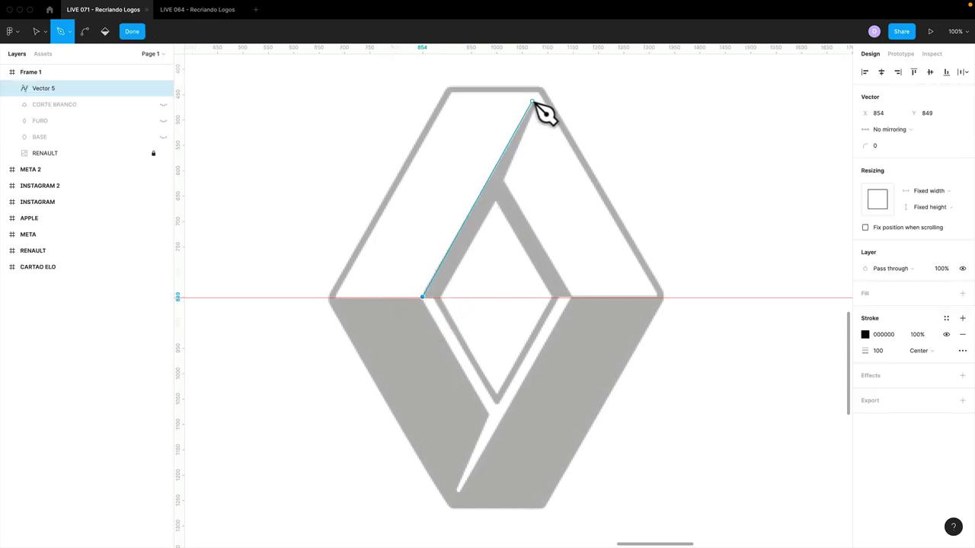
click(534, 101)
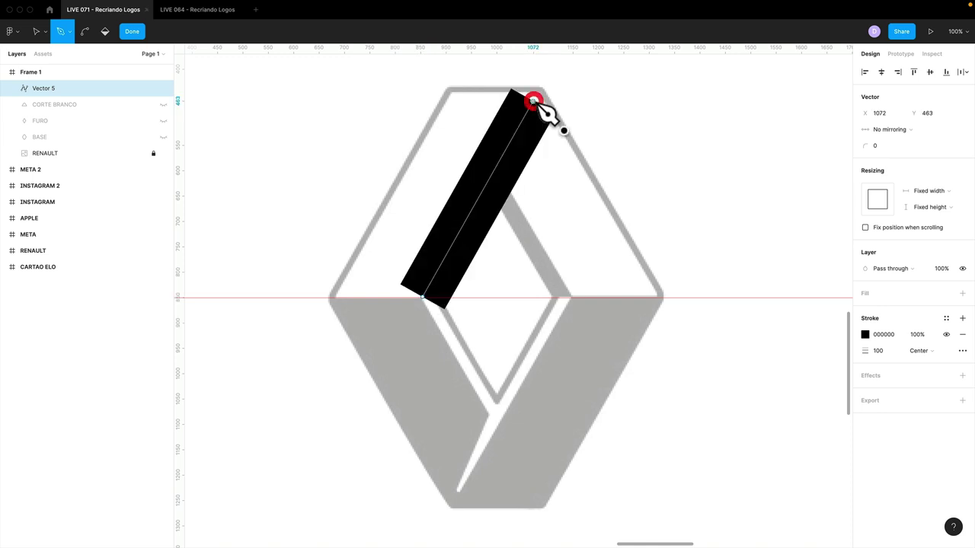
click(884, 350)
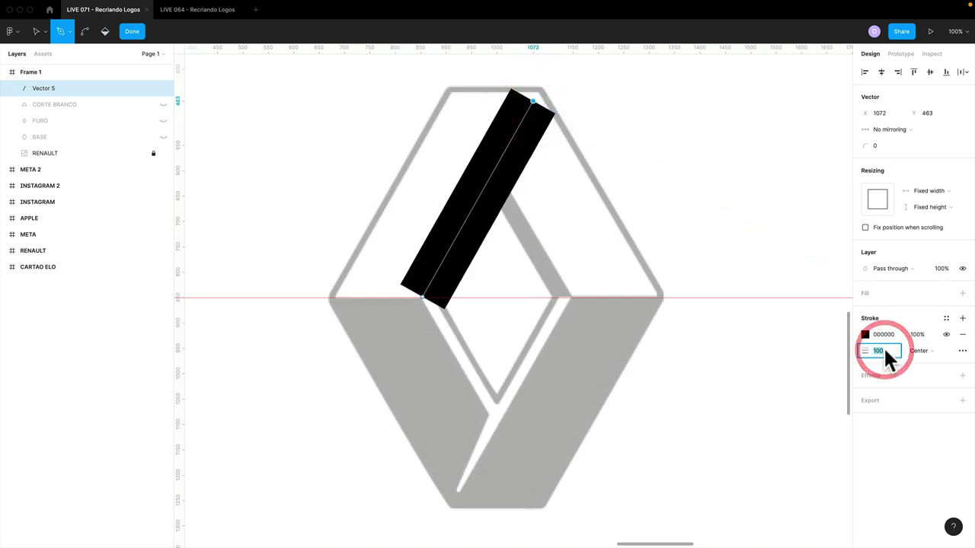
text(2)
key(Return)
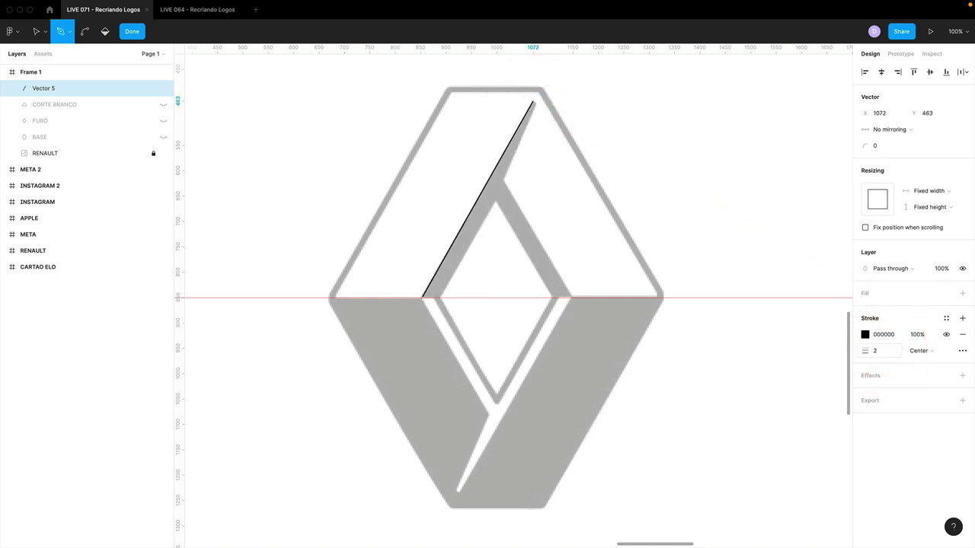
Continue the path through the band's inner and bottom-right corners and close it at the start
click(534, 101)
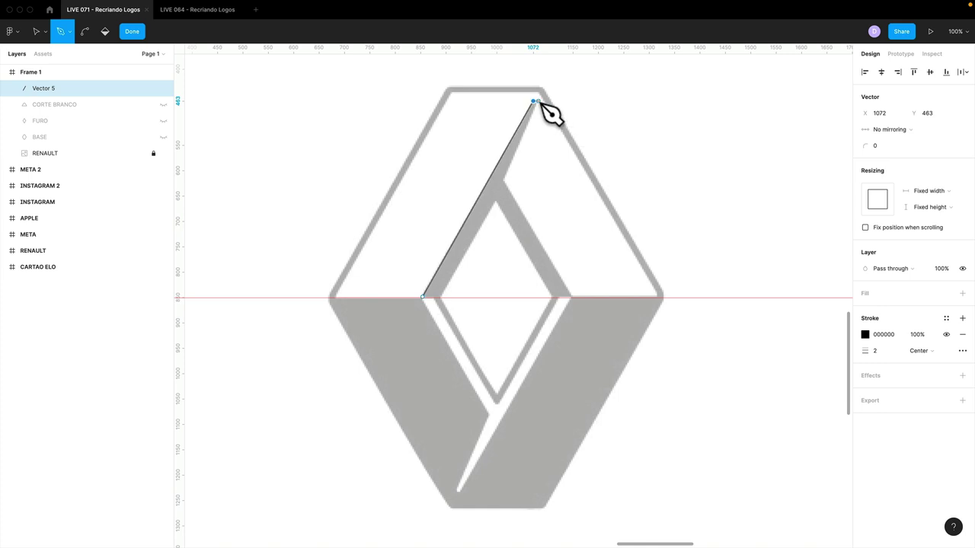
scroll(540, 104, up, 3)
scroll(529, 146, up, 2)
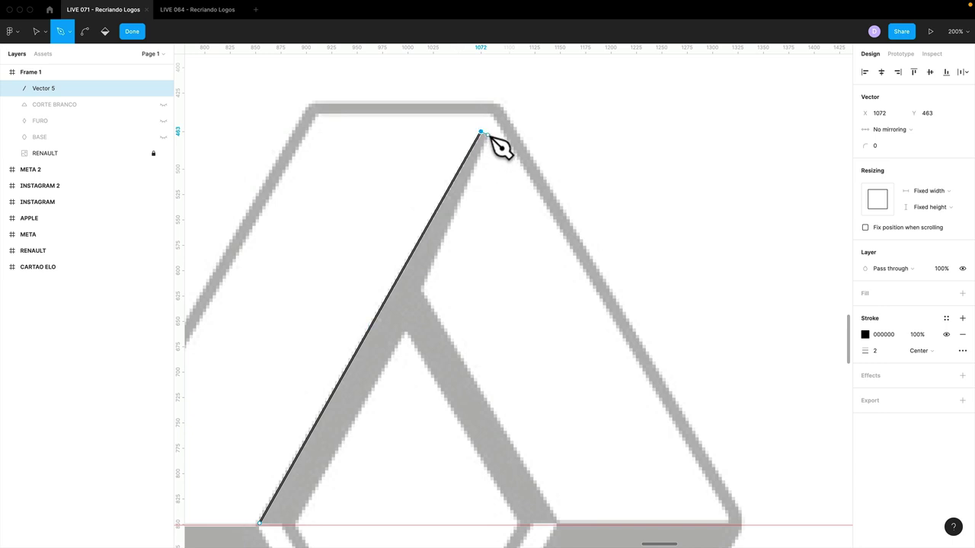
click(483, 132)
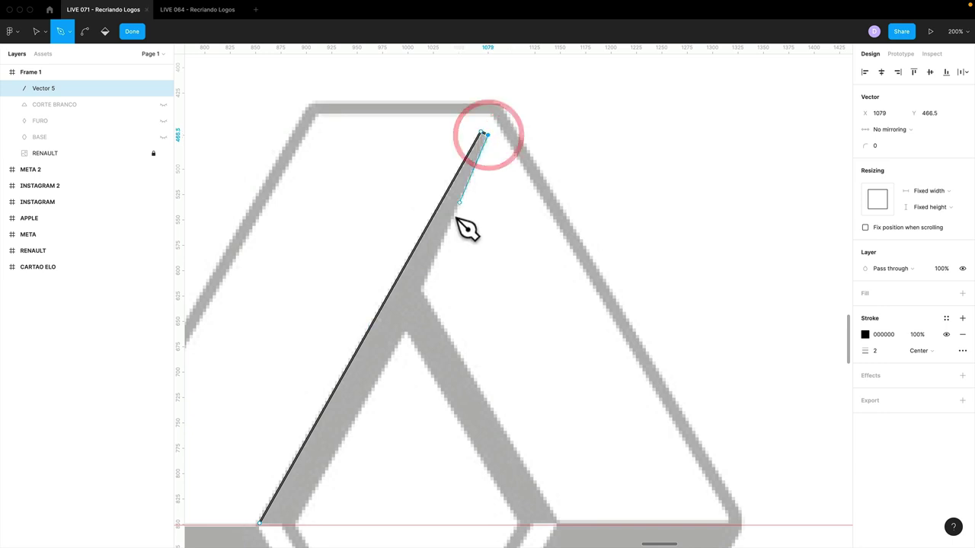
click(421, 291)
drag(440, 305, 393, 155)
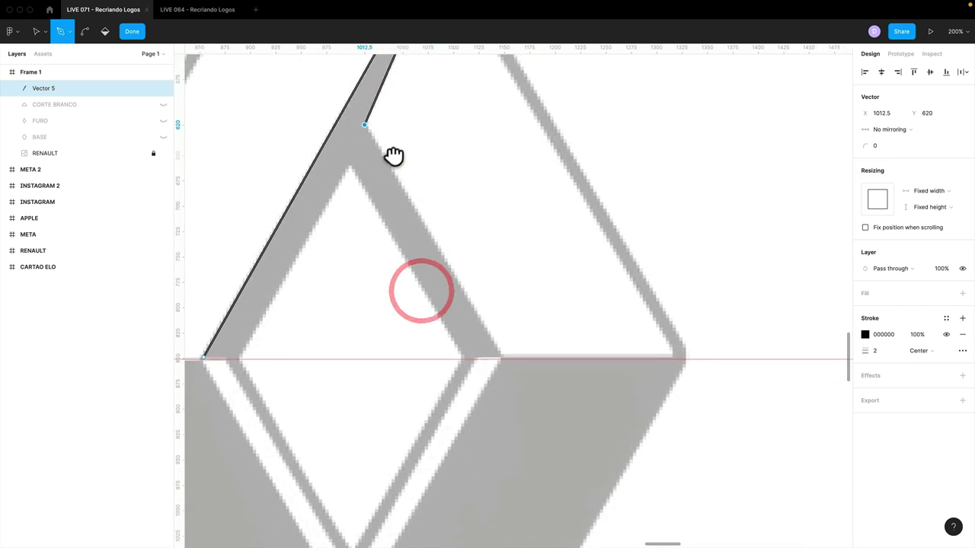
click(503, 350)
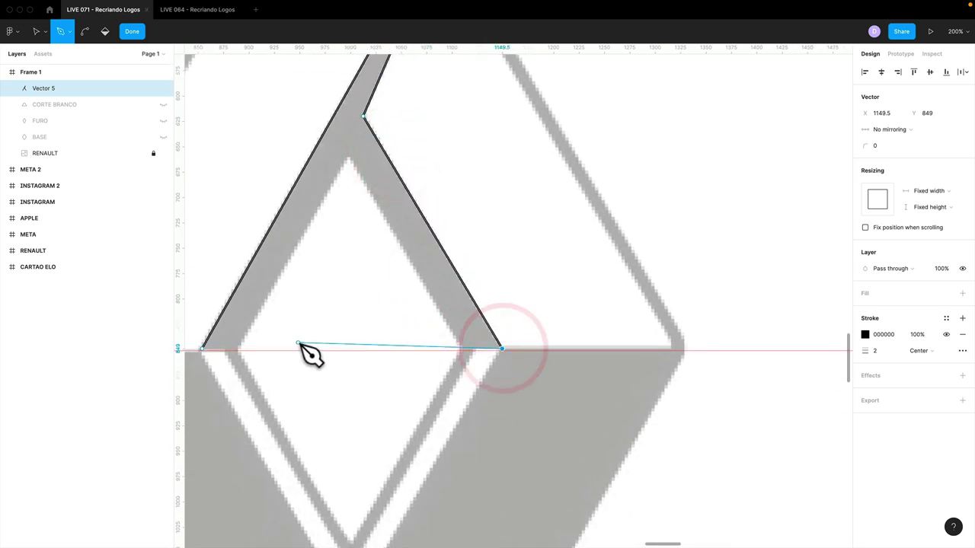
drag(309, 349, 424, 337)
click(315, 338)
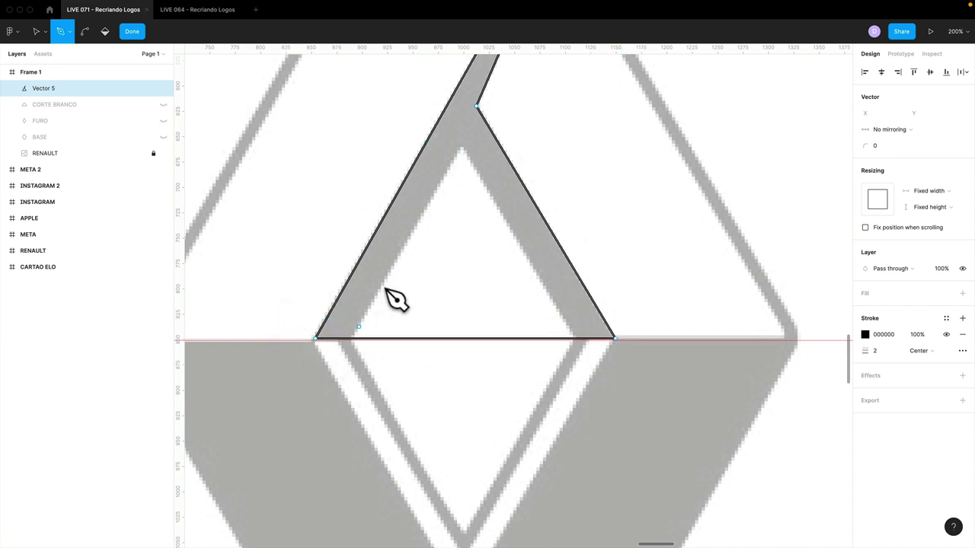
key(v)
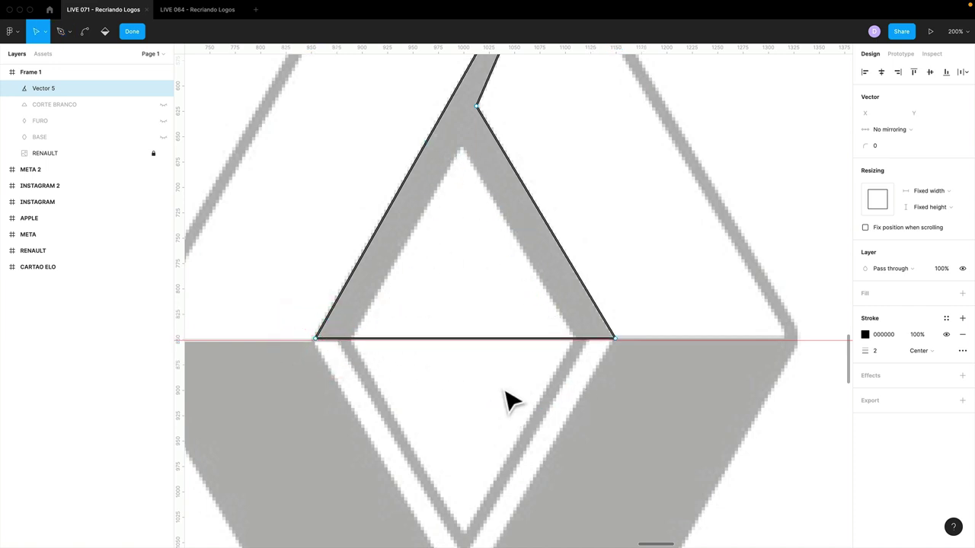
key(shift+0)
drag(516, 366, 502, 374)
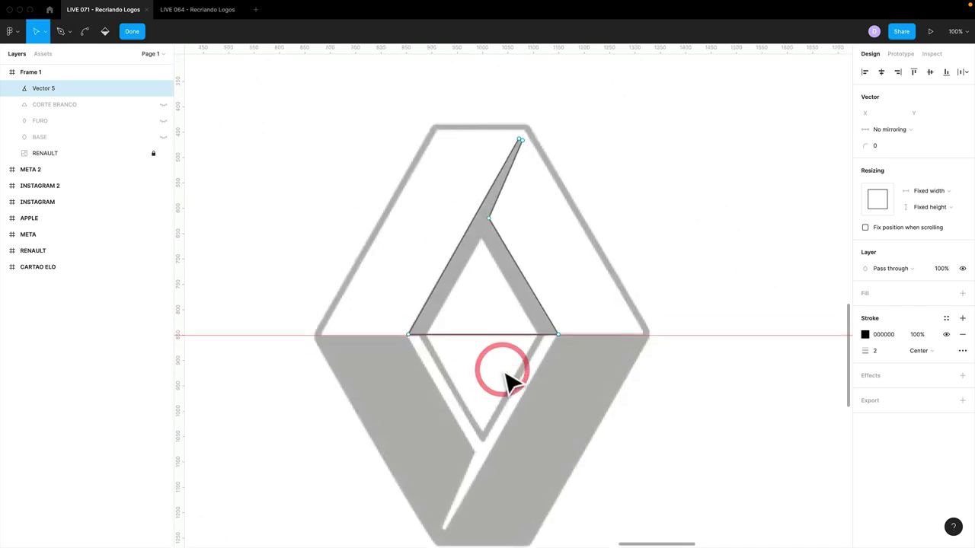
Swap Vector 5's stroke to a black fill and round its two top tip points with radius 13
key(shift+x)
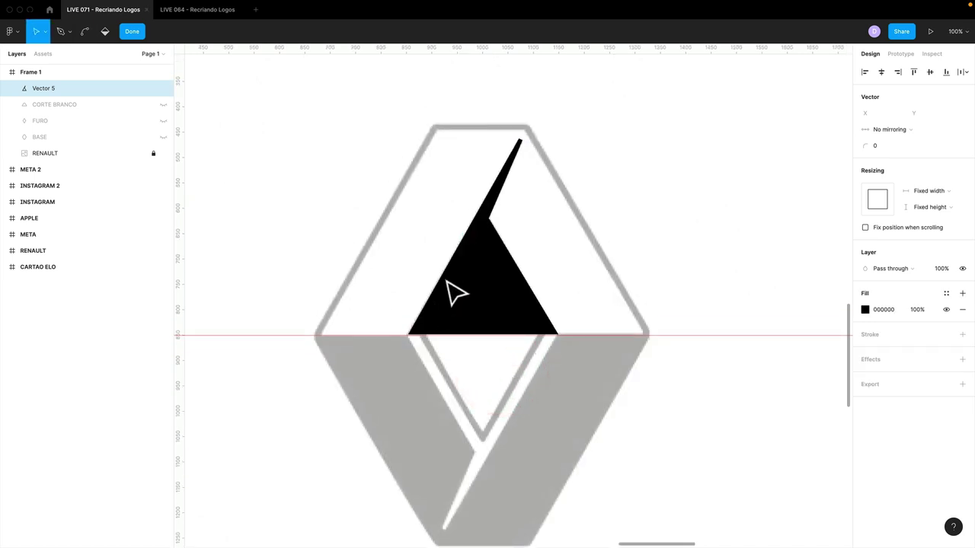
click(657, 258)
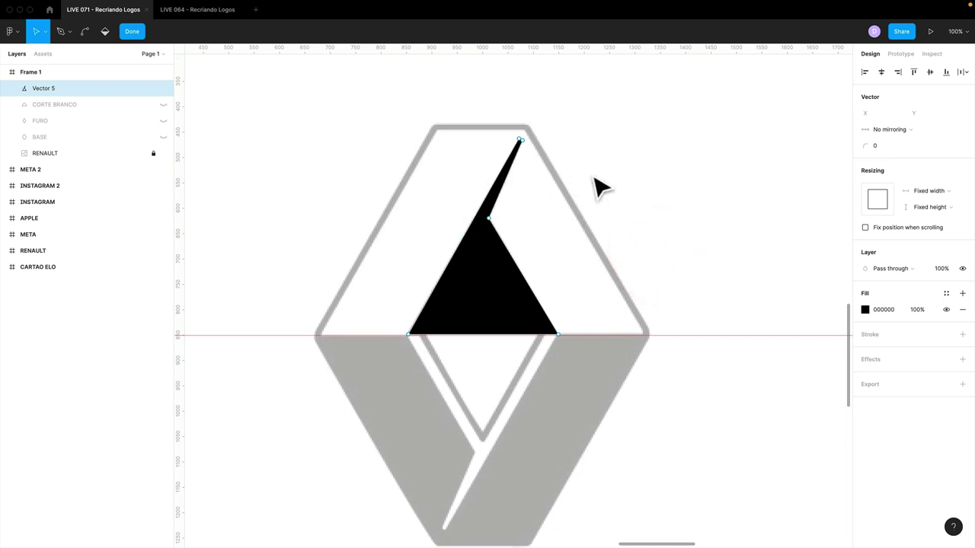
drag(514, 140, 570, 187)
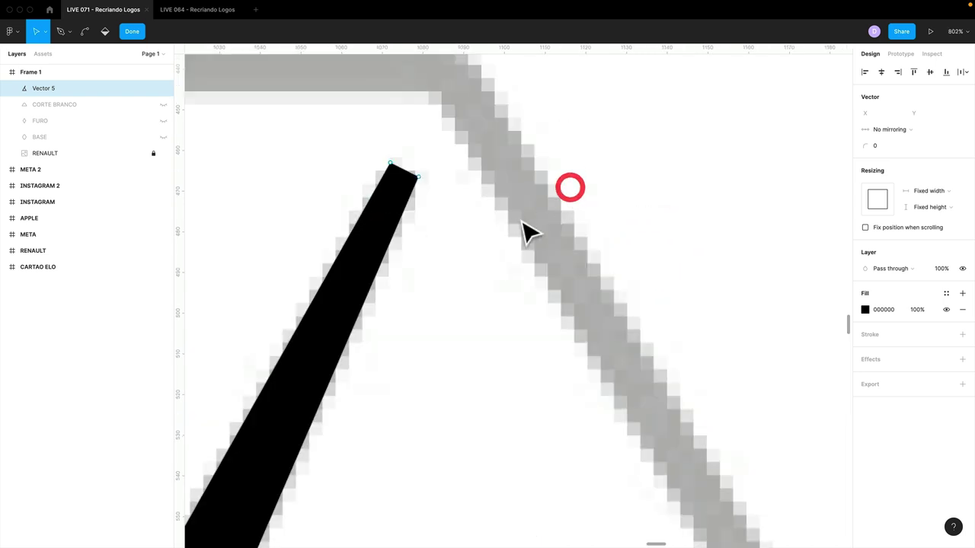
click(562, 251)
drag(412, 163, 507, 220)
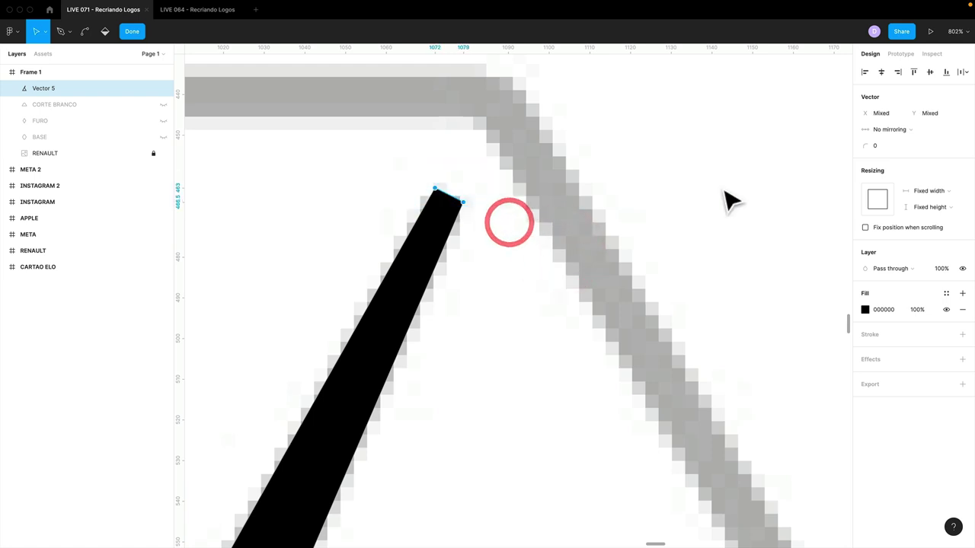
drag(865, 145, 887, 145)
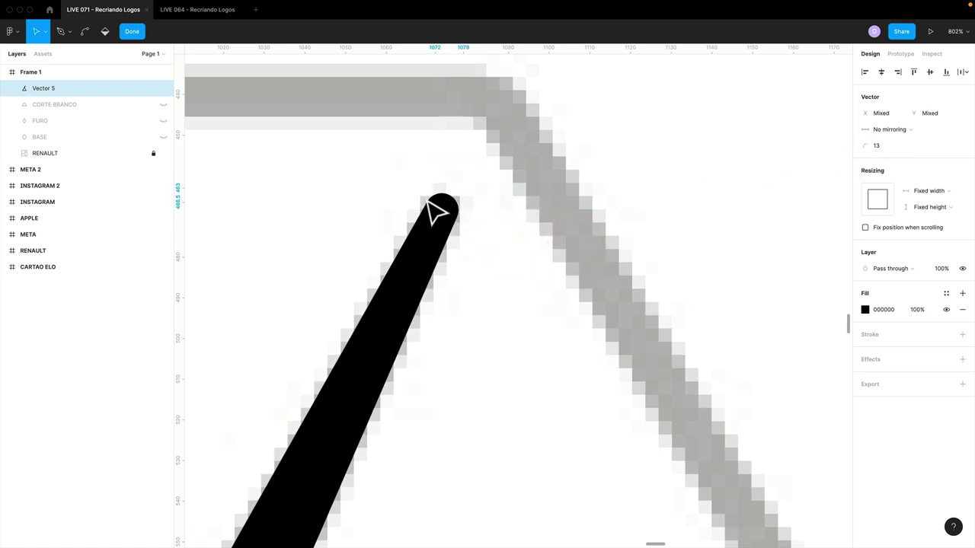
scroll(473, 239, down, 5)
scroll(516, 377, down, 5)
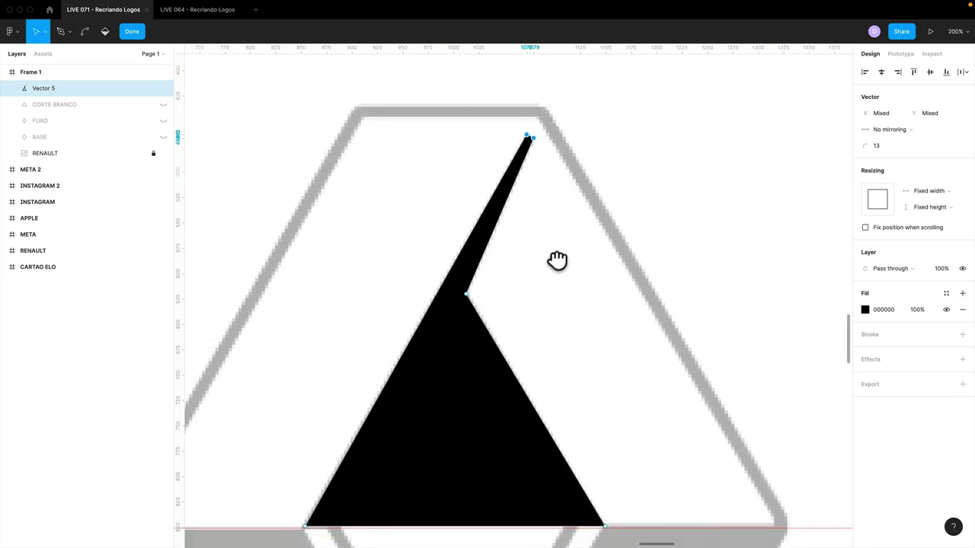
click(557, 259)
scroll(564, 267, down, 5)
click(602, 276)
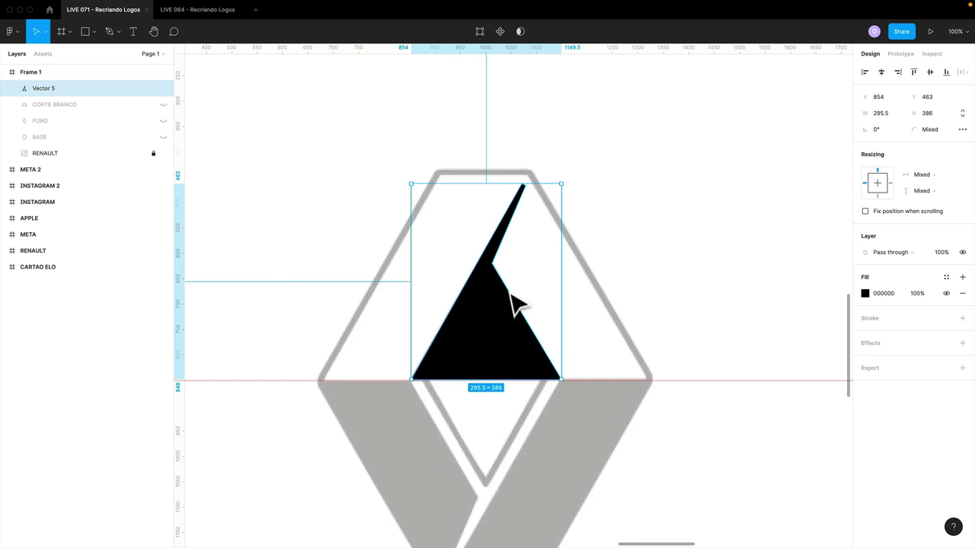
Rename Vector 5 to METAL CIMA and duplicate it as a layer named METAL BAIXO
double_click(44, 89)
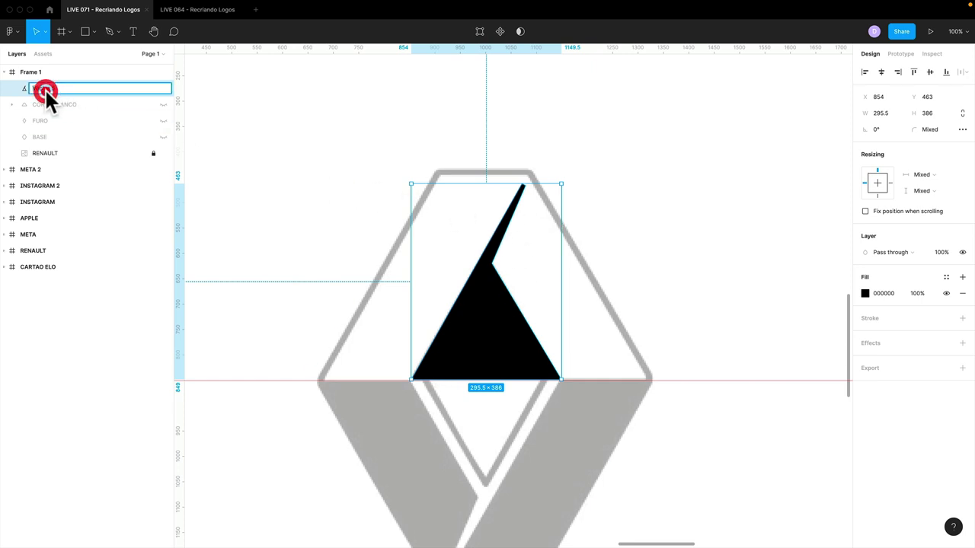
text(METAL CIMA)
key(Return)
drag(525, 368, 533, 285)
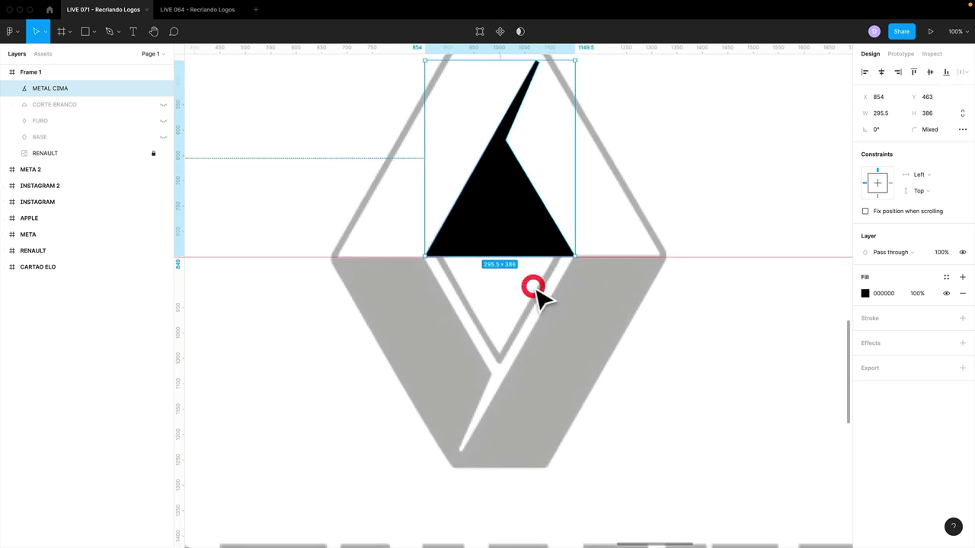
click(38, 81)
key(ctrl+d)
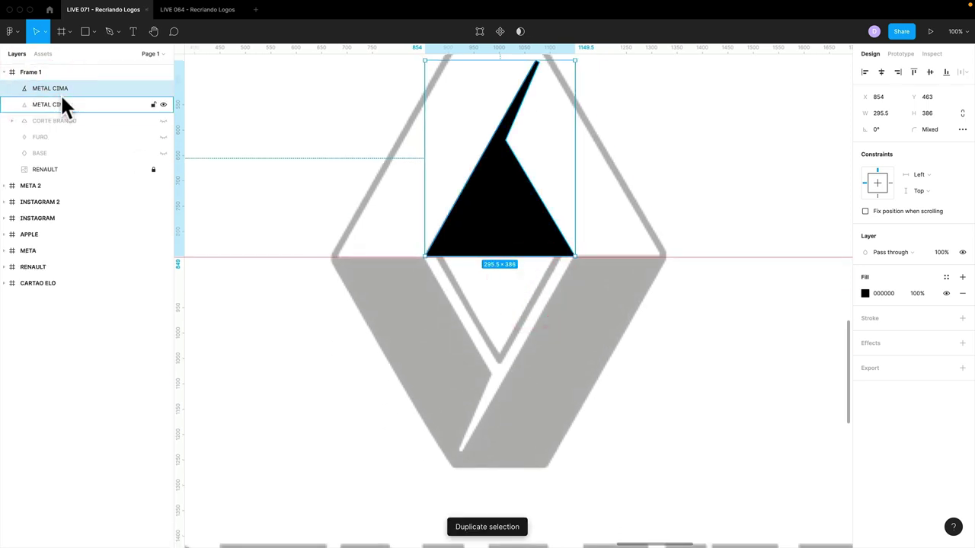
double_click(62, 88)
text(METAL B)
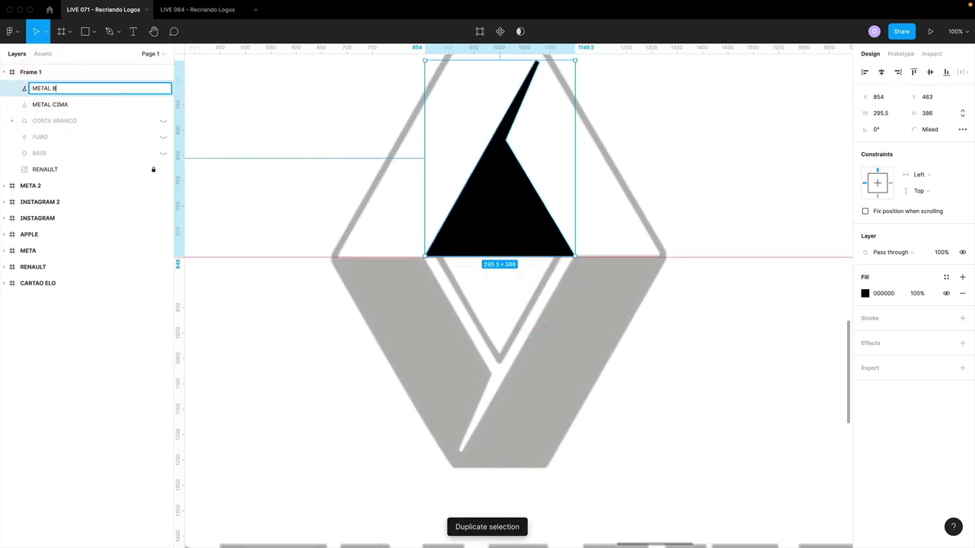
text(AIXO)
key(Return)
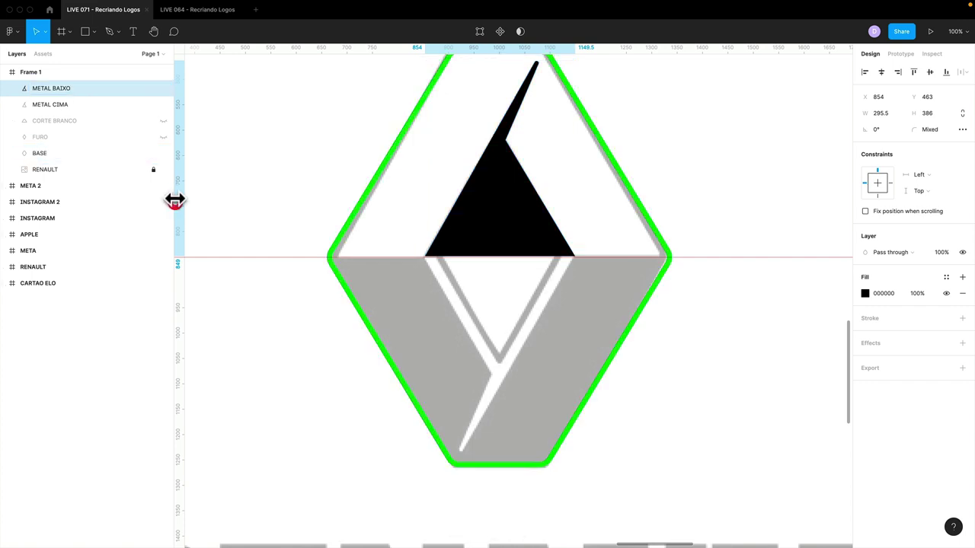
Flip METAL BAIXO vertically and horizontally, then move it down into the emblem's lower half
drag(234, 159, 226, 219)
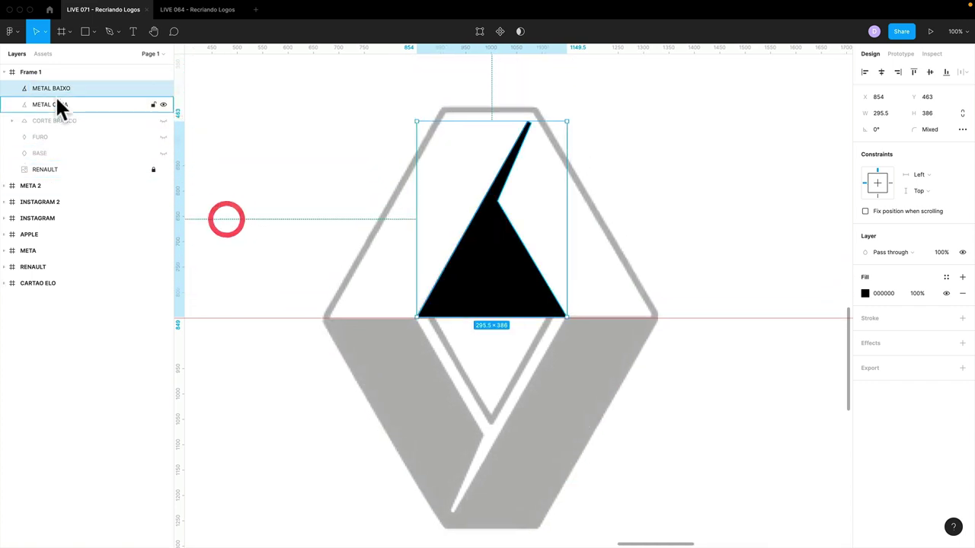
click(63, 89)
right_click(486, 229)
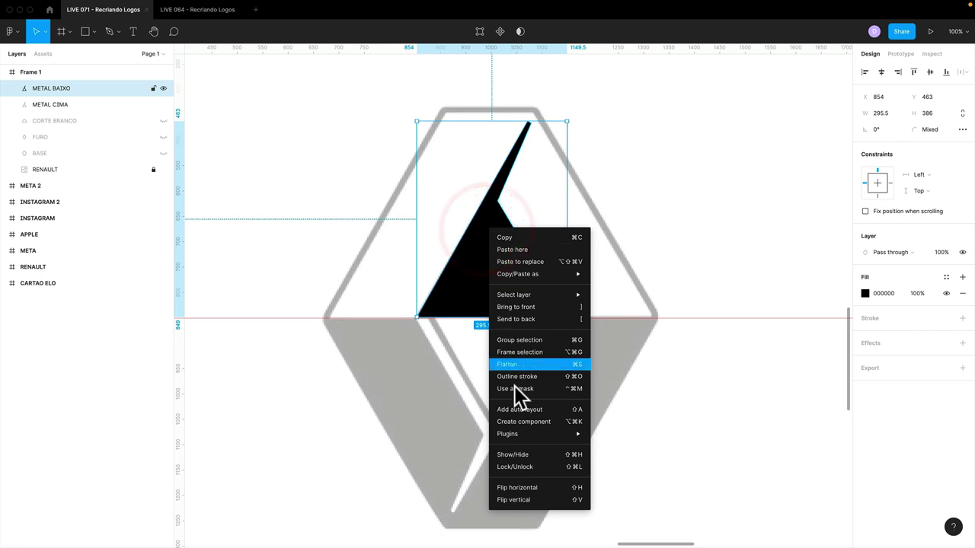
click(522, 500)
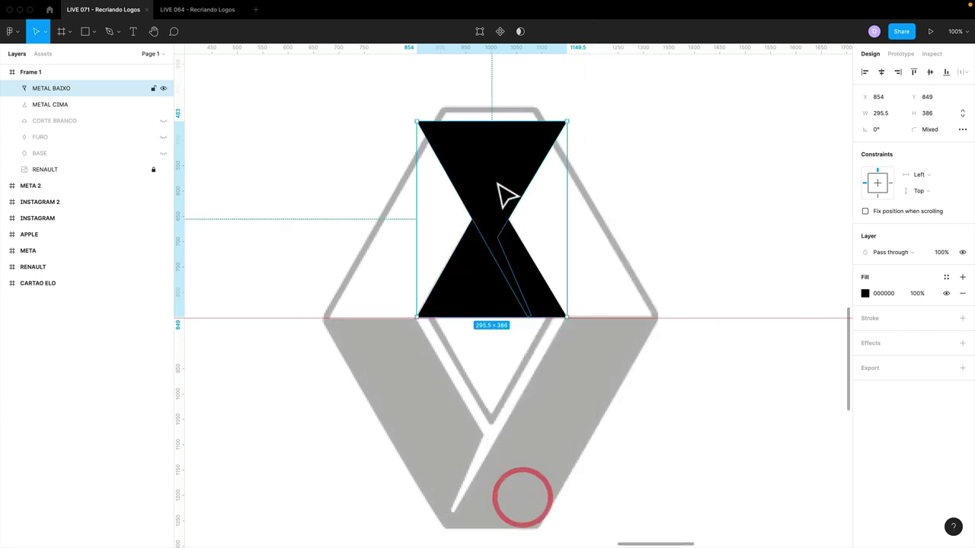
right_click(503, 153)
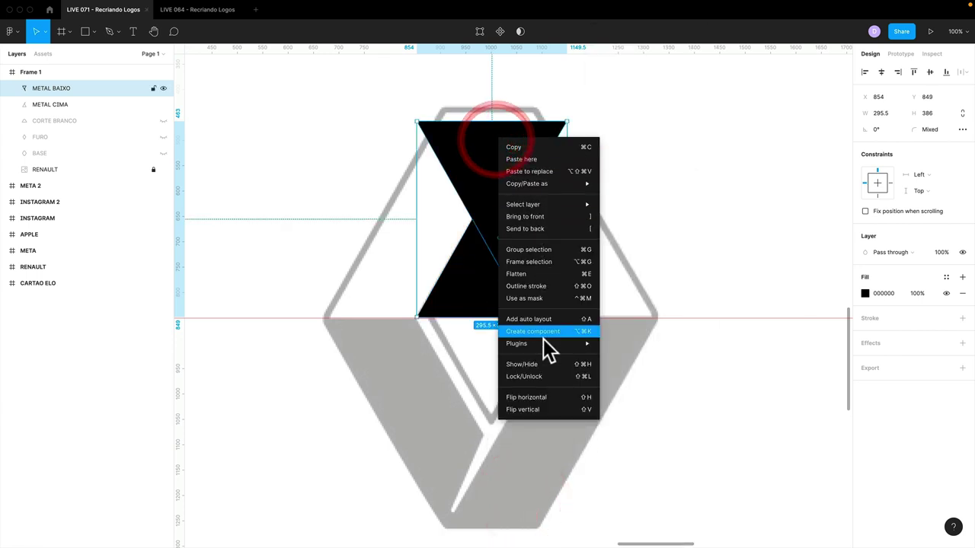
click(540, 394)
mouse_move(516, 163)
mouse_down()
mouse_move(525, 366)
mouse_move(516, 353)
mouse_up()
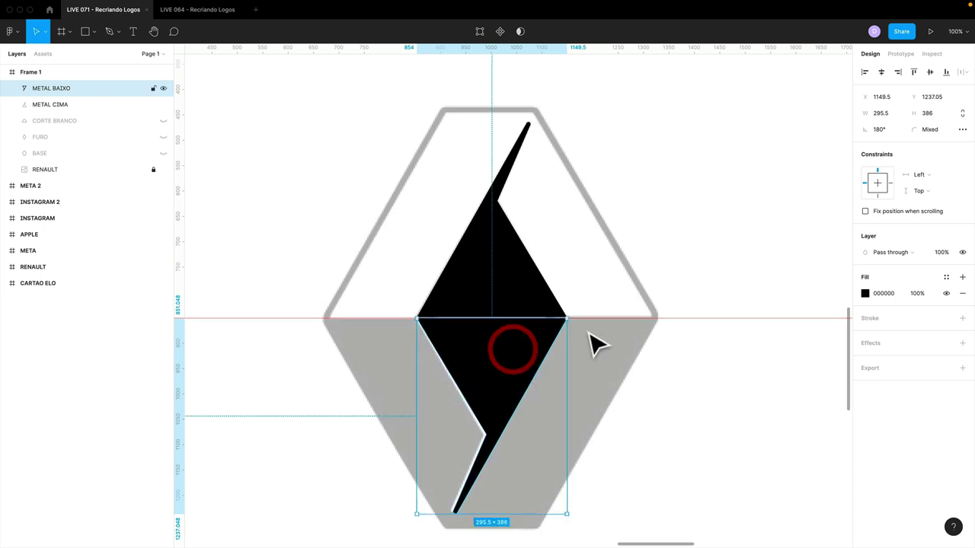
Set the METAL BAIXO fill to white (FFFFFF)
click(865, 294)
text(FFFFFF)
key(Return)
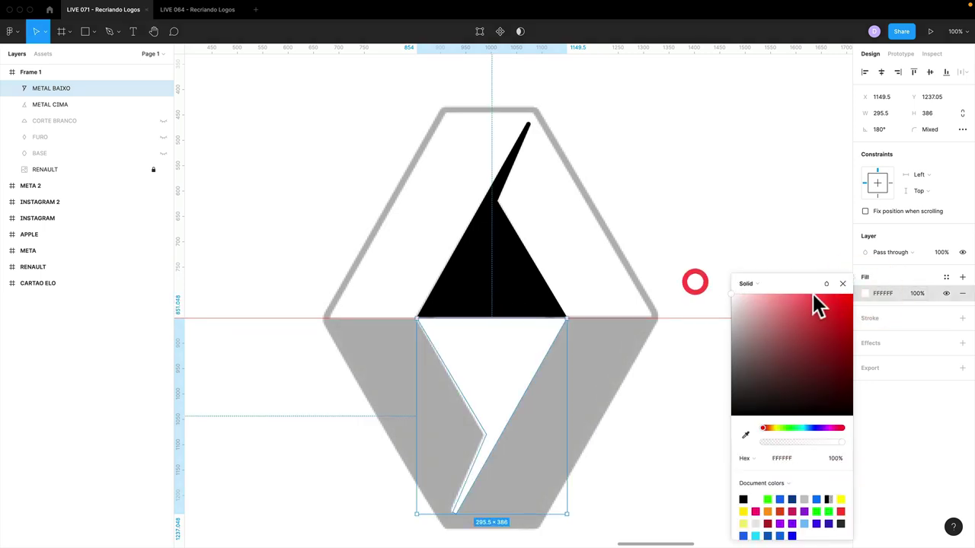
click(844, 282)
scroll(766, 335, down, 1)
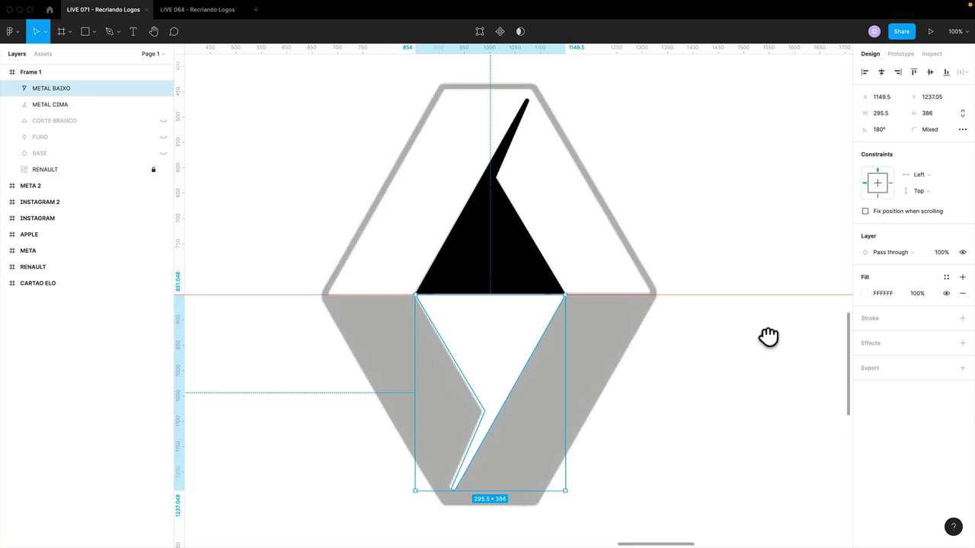
click(483, 256)
click(626, 201)
Unhide CORTE BRANCO, FURO and BASE, and move FURO to the top of the layer stack
click(163, 120)
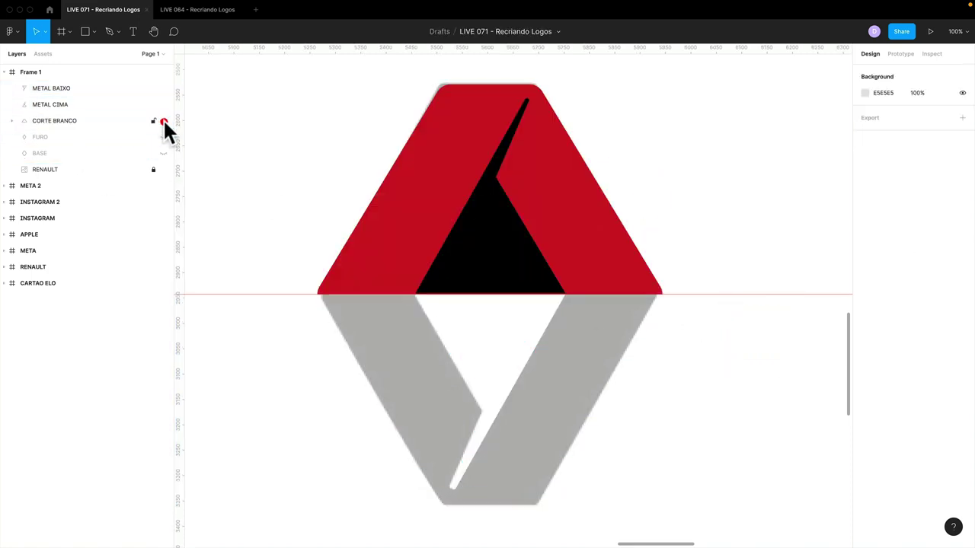
click(163, 137)
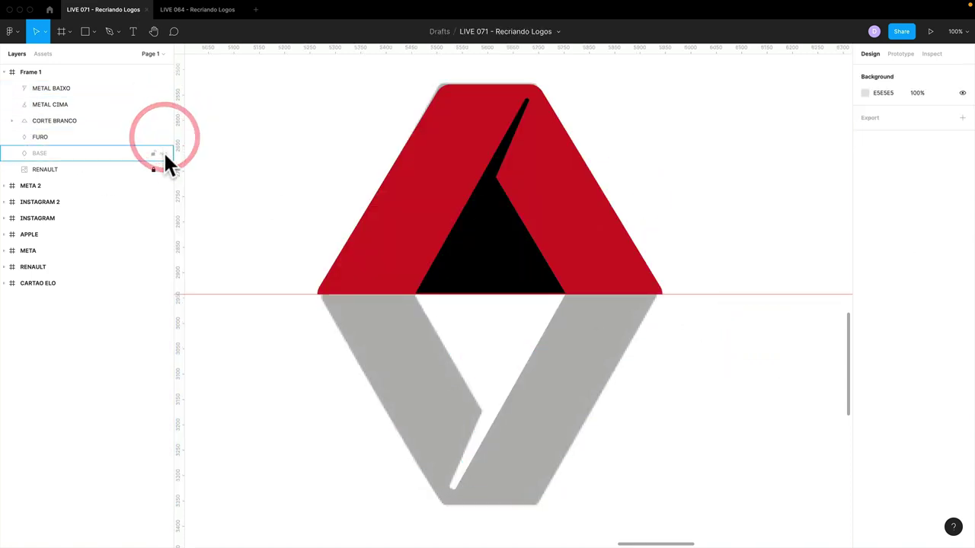
click(163, 153)
click(70, 138)
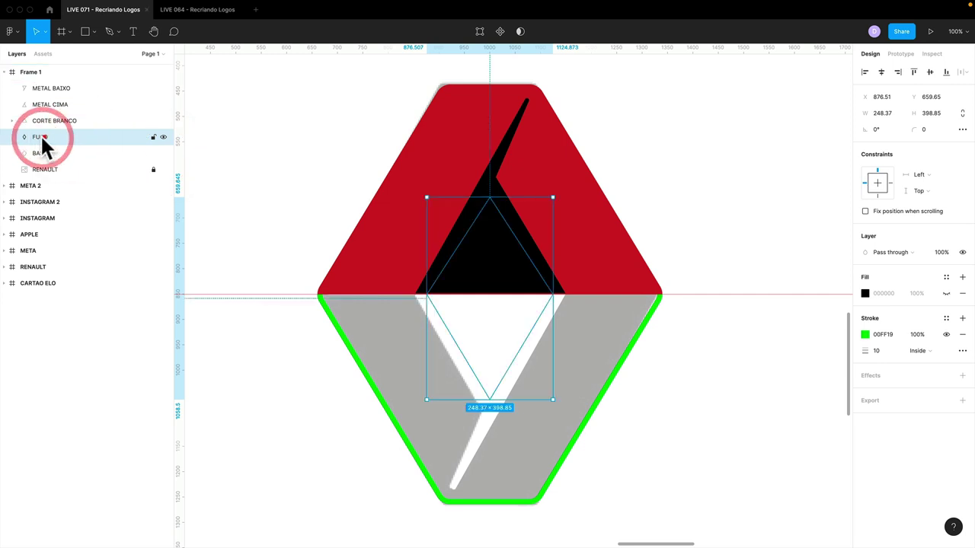
drag(41, 137, 44, 81)
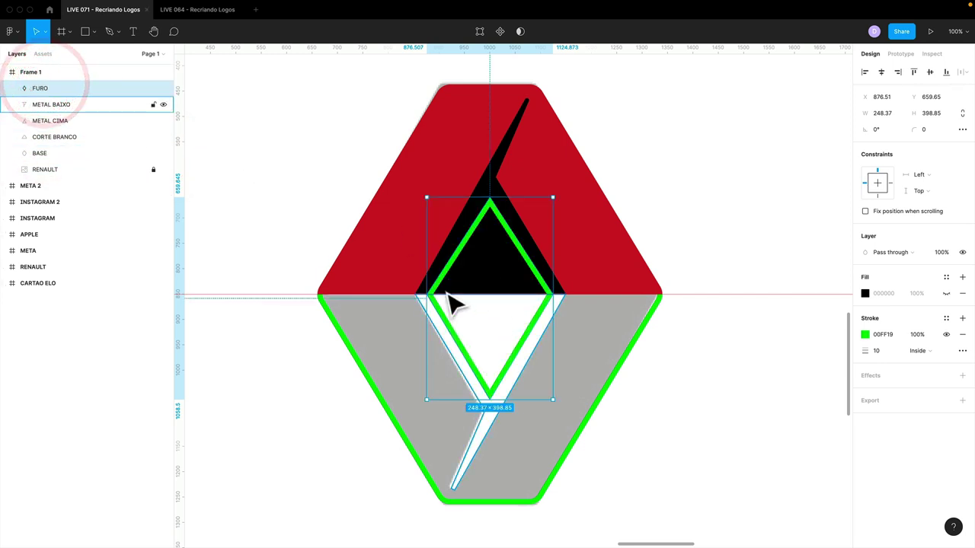
Fill the FURO diamond white (FFFFFF) and remove its green outline
click(865, 293)
click(884, 293)
text(FFFFFF)
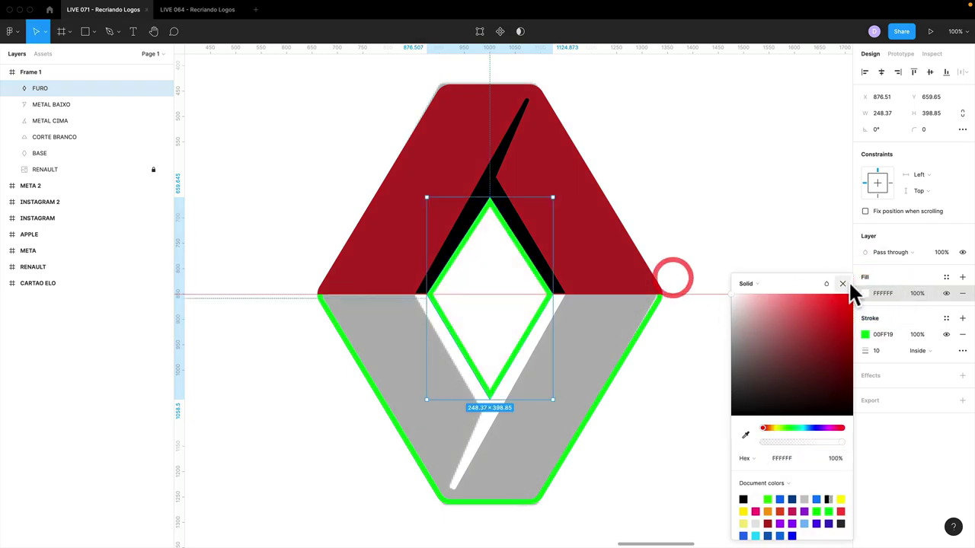
click(848, 280)
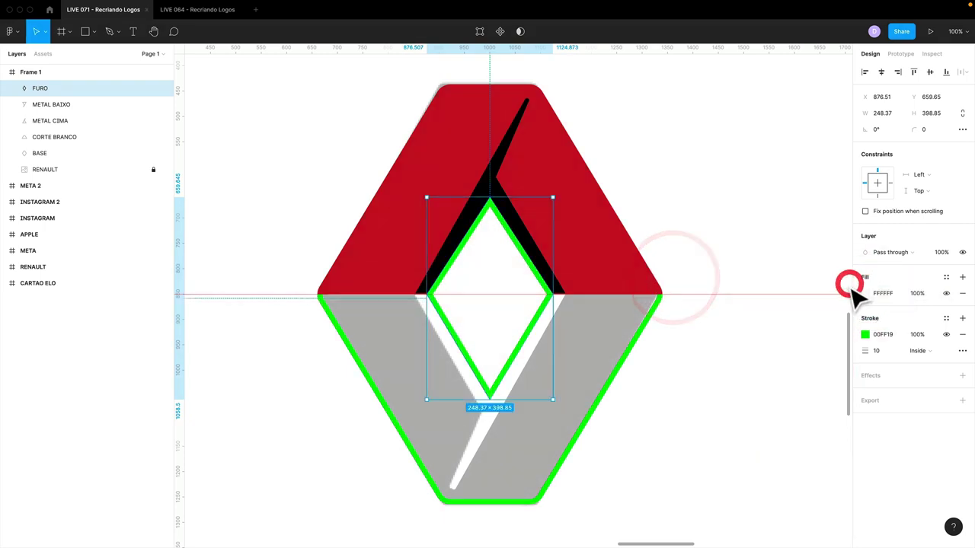
click(962, 336)
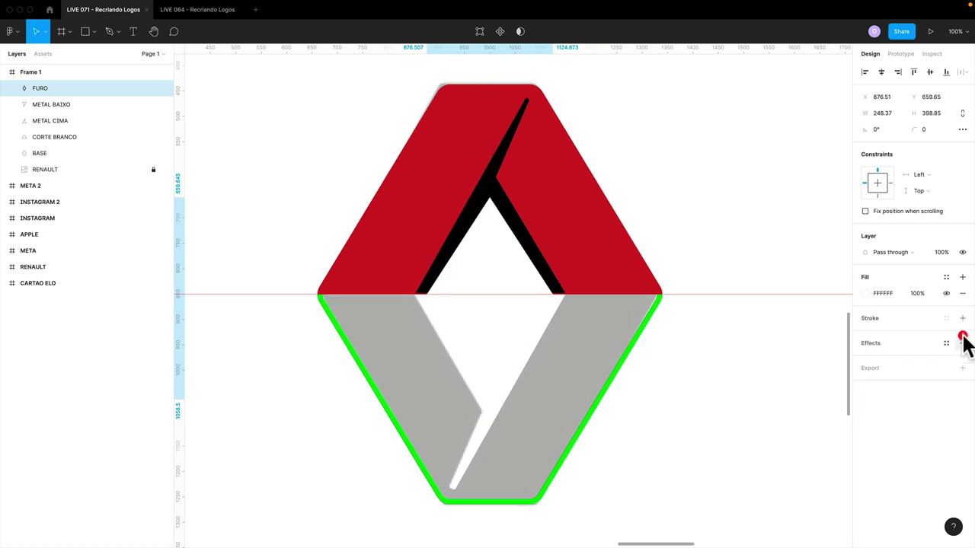
Toggle FURO, METAL BAIXO and BASE visibility to compare the shapes
click(432, 322)
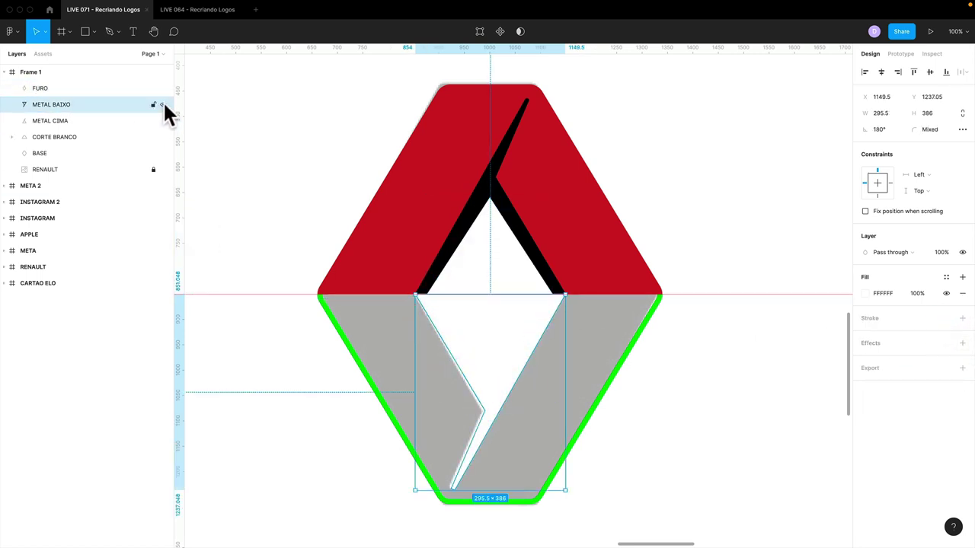
click(163, 105)
click(163, 89)
click(164, 153)
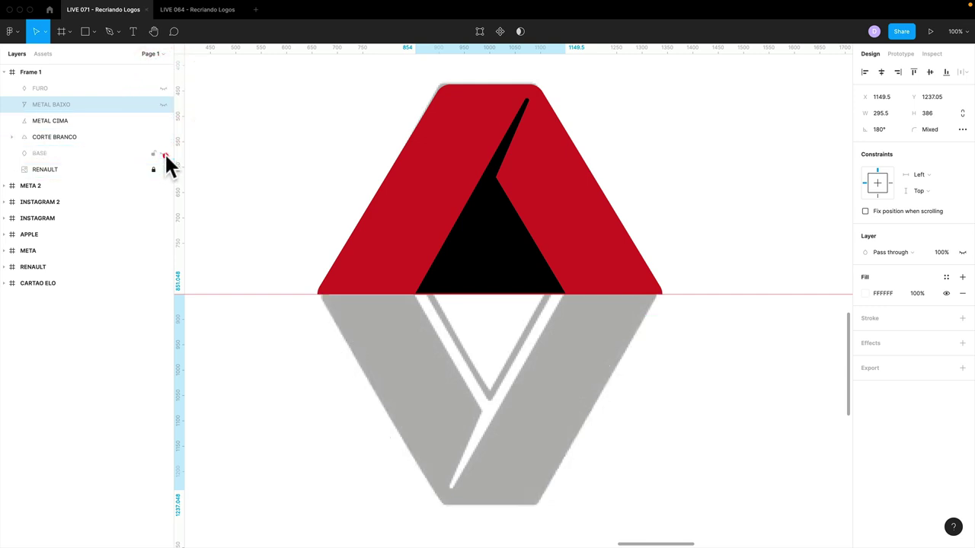
click(164, 153)
click(100, 89)
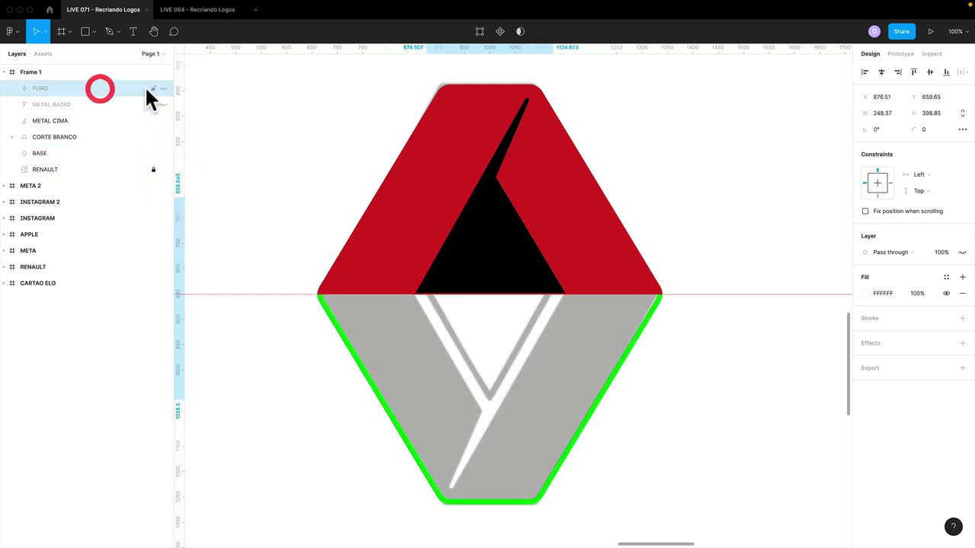
click(162, 89)
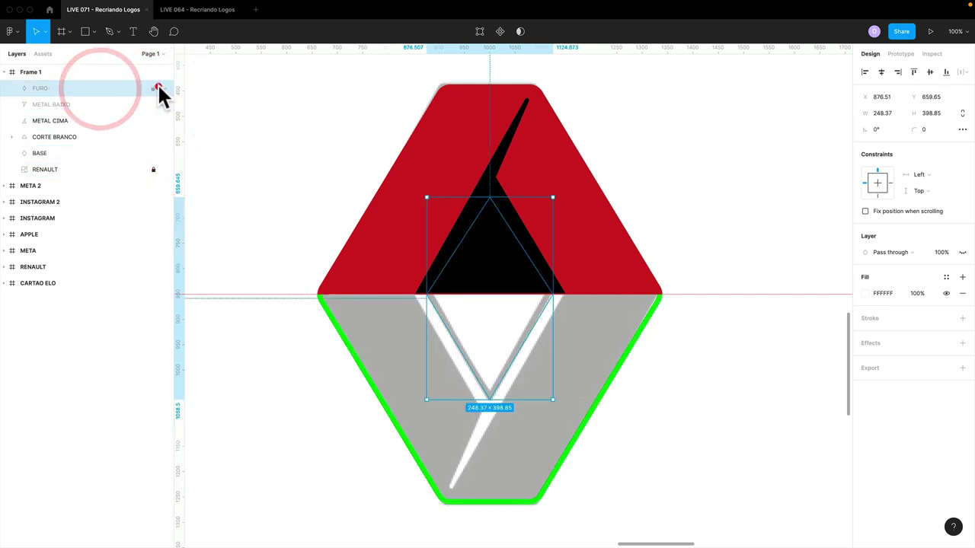
Give the FURO diamond a black outline of weight 10 and show METAL BAIXO again
click(962, 320)
text(10)
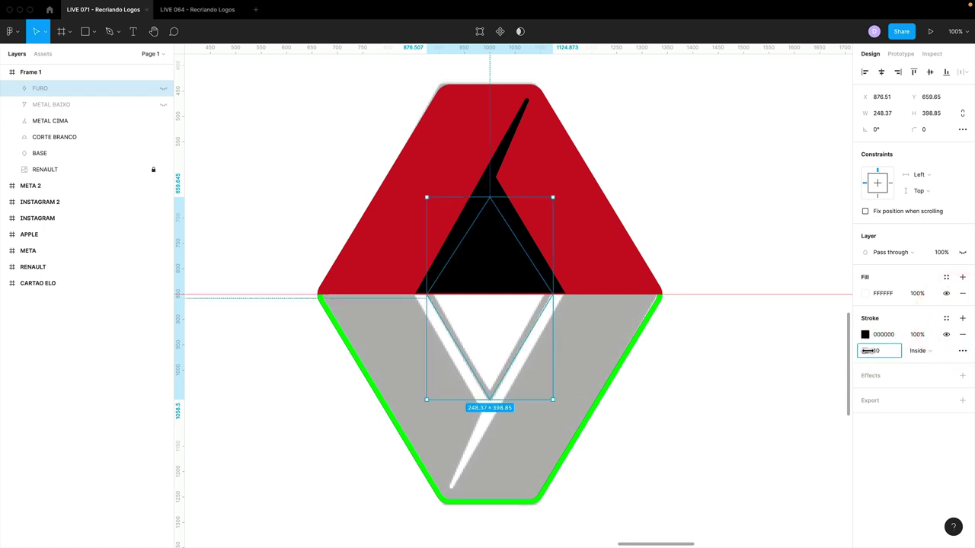
text(21)
key(Return)
click(165, 88)
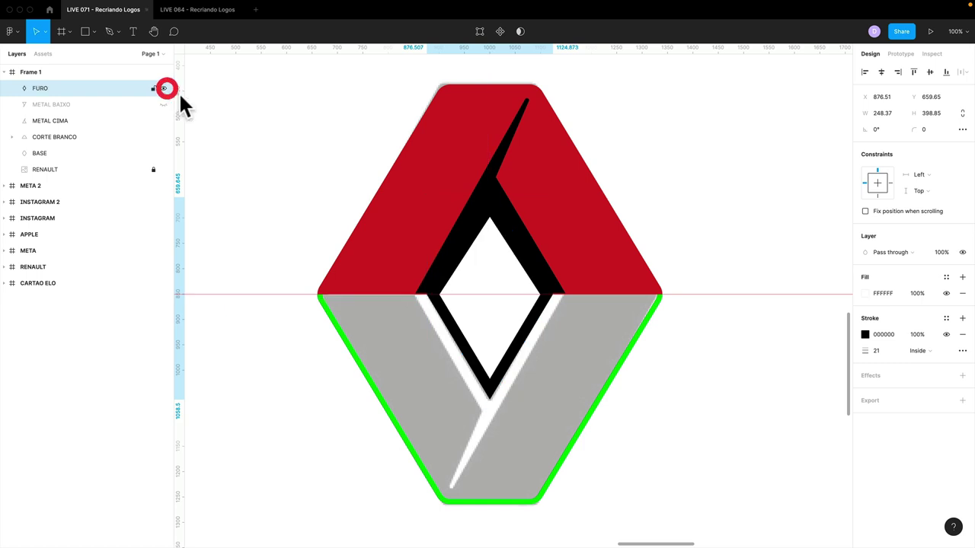
click(880, 351)
text(10)
key(Return)
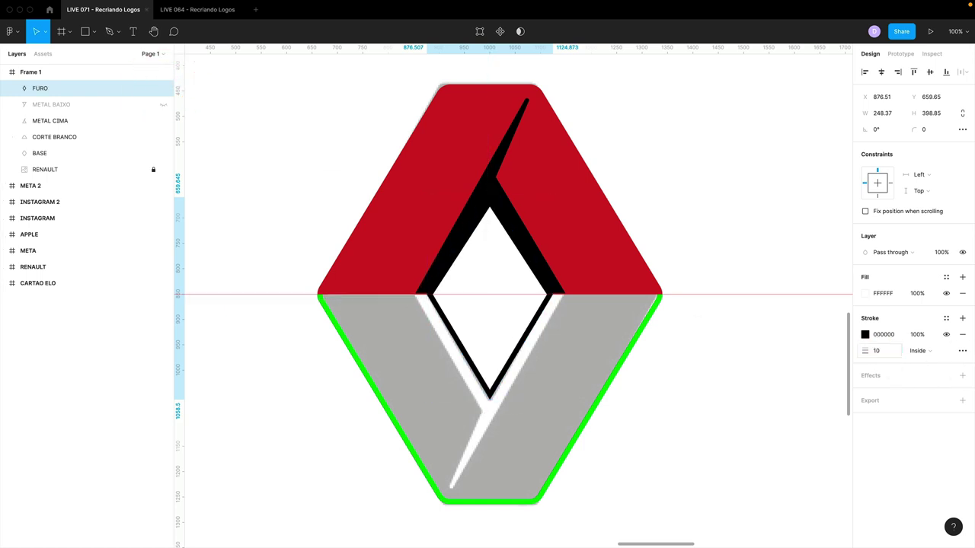
click(65, 104)
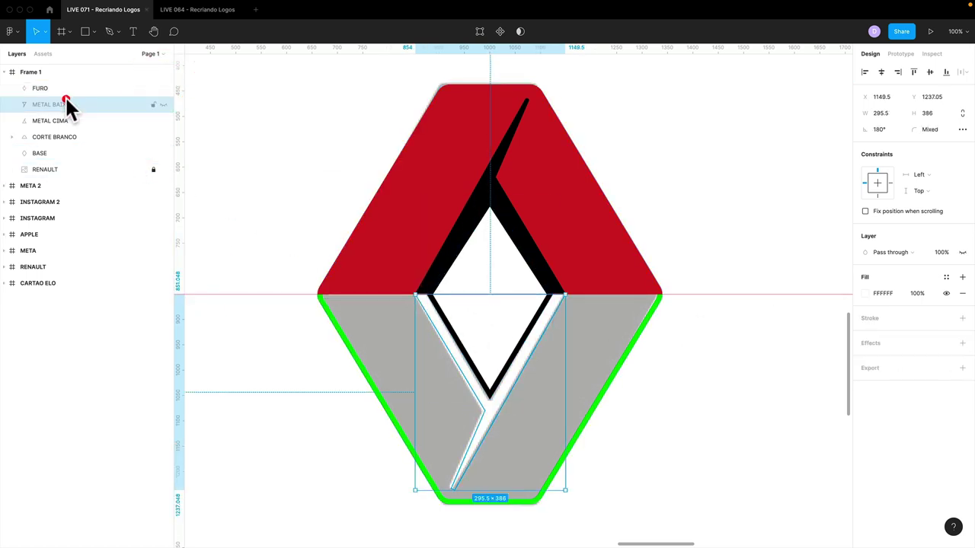
click(163, 104)
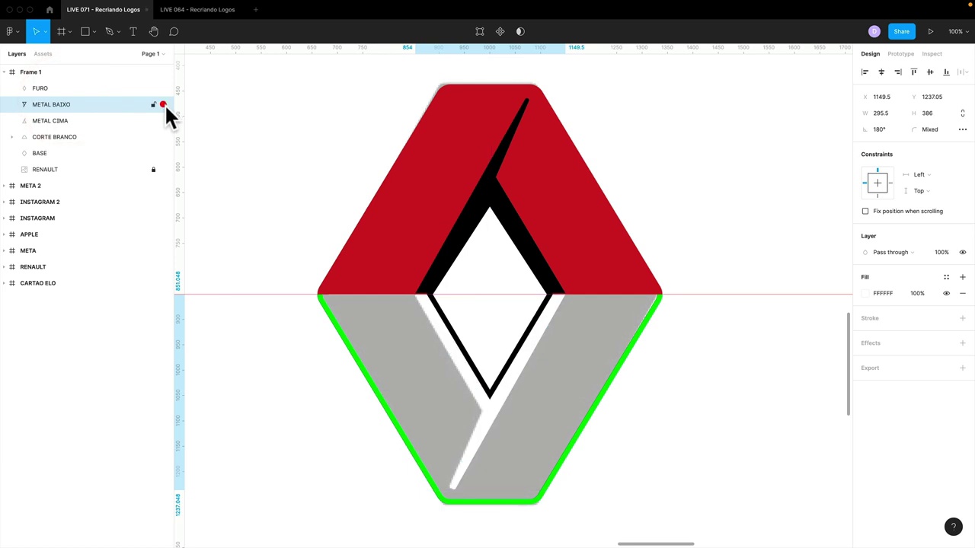
click(73, 121)
click(77, 137)
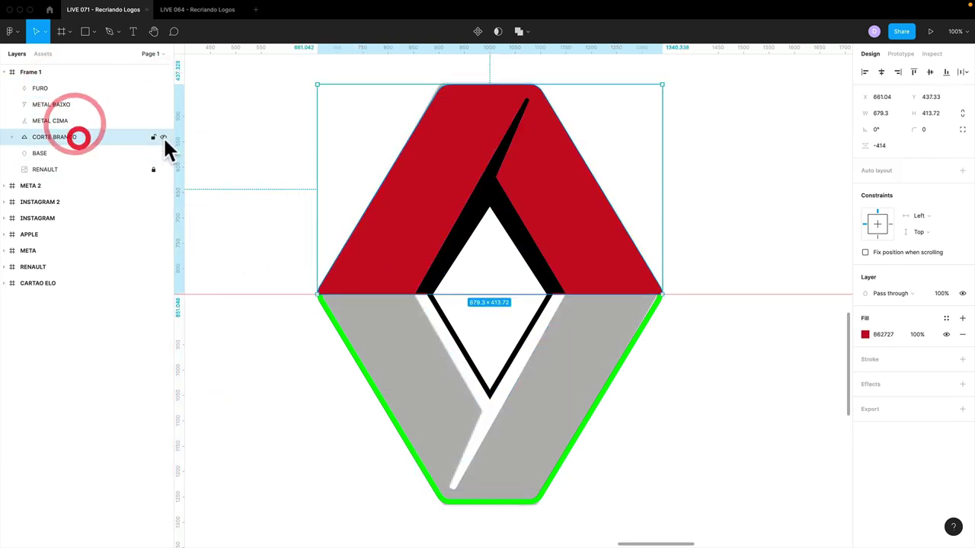
Make CORTE BRANCO's fill white and turn on BASE's black 000000 fill
click(866, 334)
drag(815, 331, 732, 297)
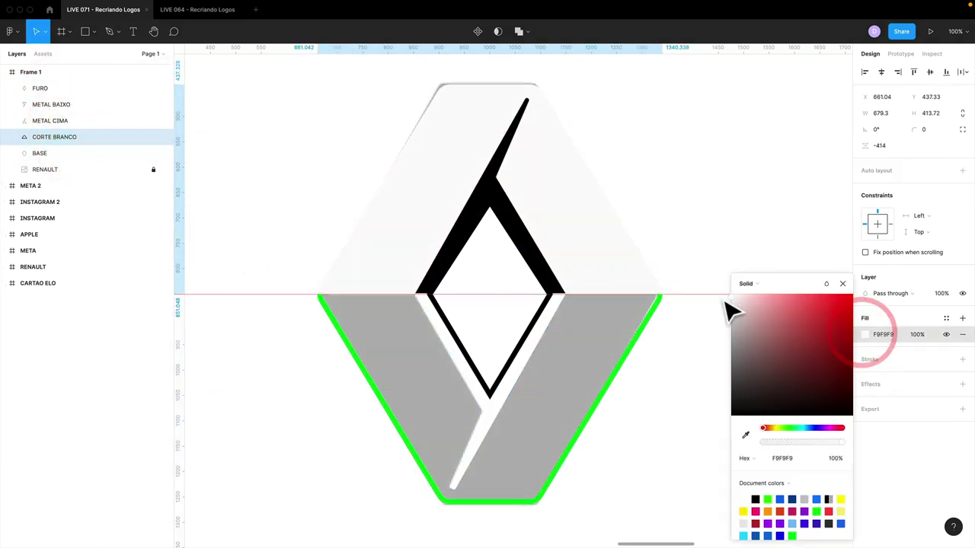
click(843, 283)
click(94, 154)
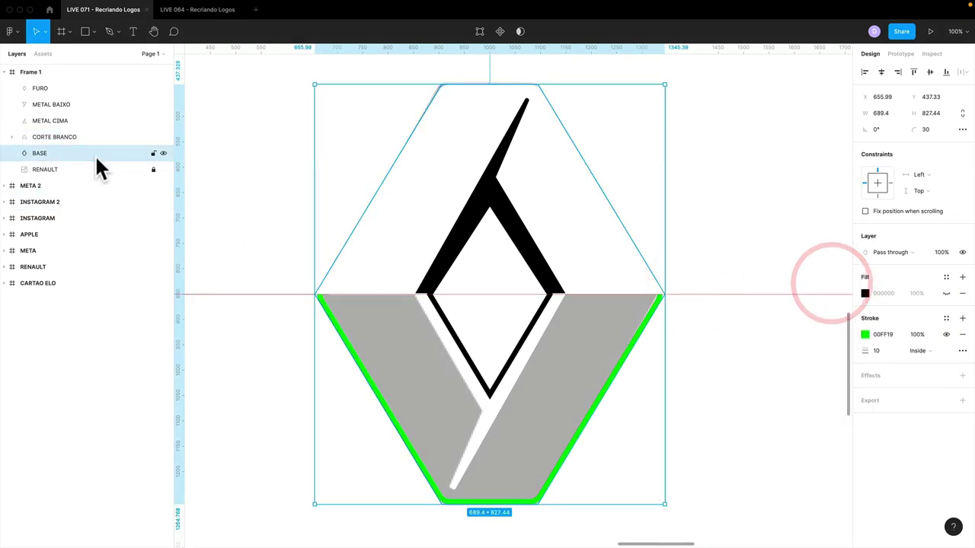
click(946, 294)
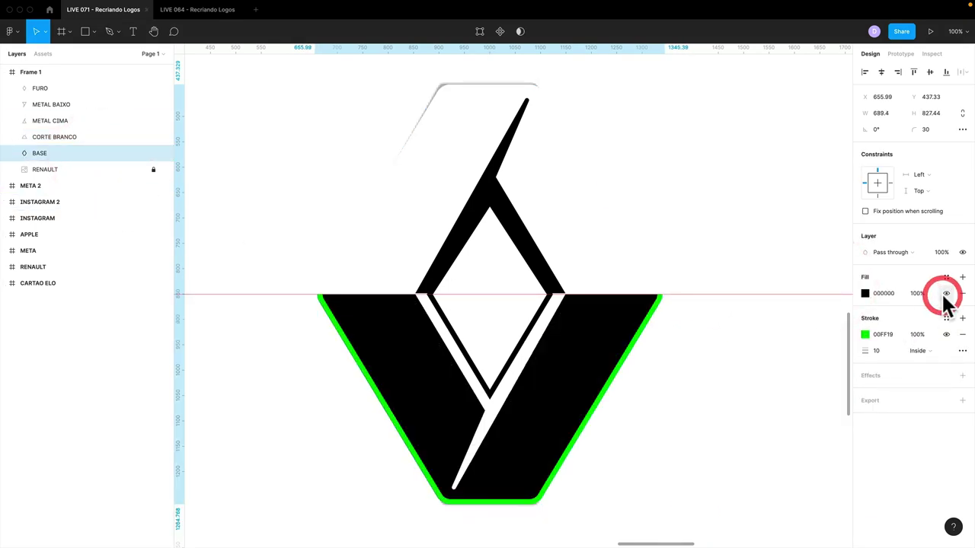
click(809, 366)
Change the BASE outline colour from green 00FF19 to black 000000, then view the Pinterest reference
key(minus)
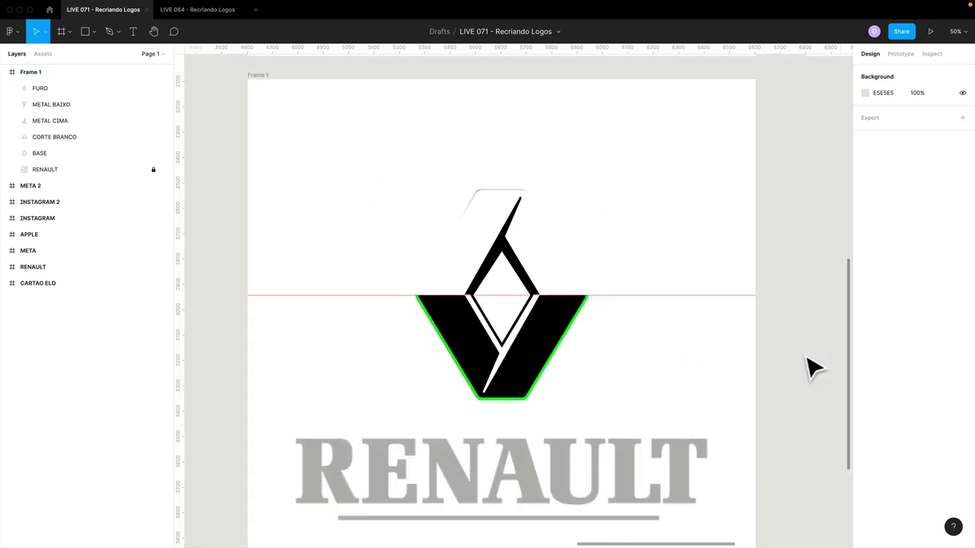
click(709, 359)
key(plus)
click(395, 373)
click(386, 357)
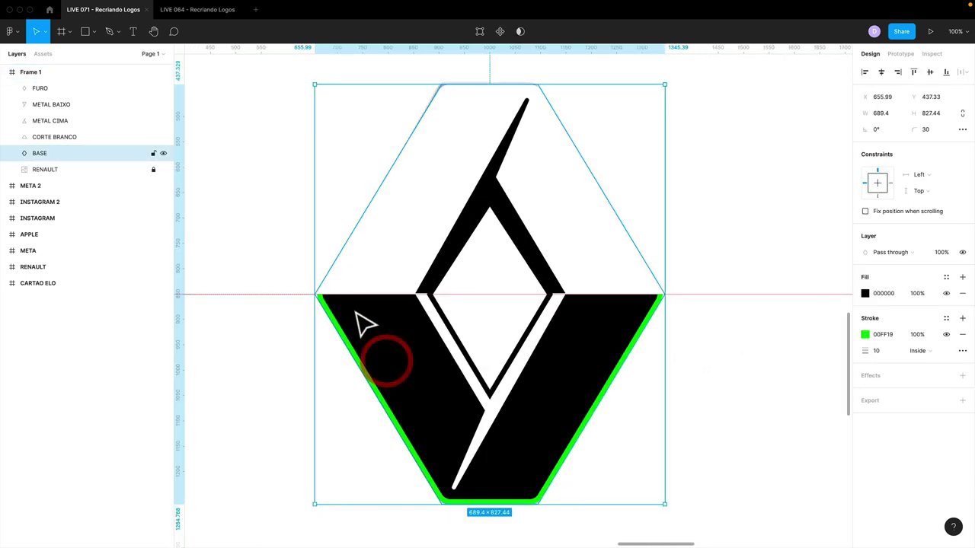
click(338, 285)
click(337, 310)
click(342, 286)
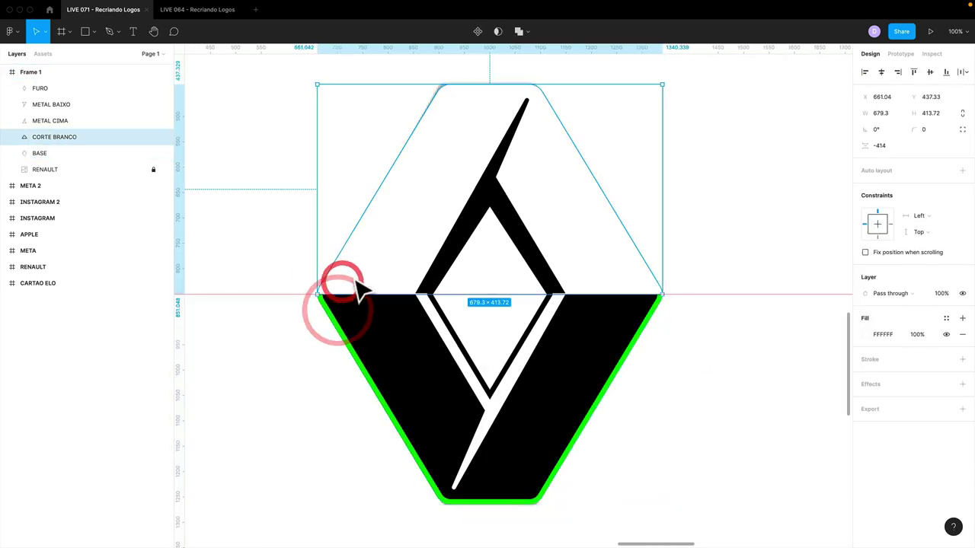
click(352, 324)
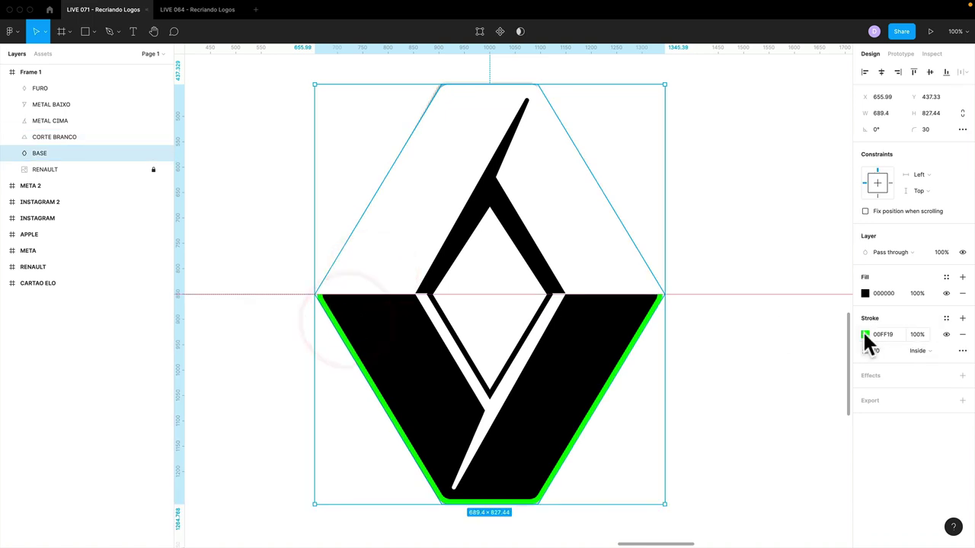
click(865, 335)
drag(761, 402, 691, 437)
click(840, 284)
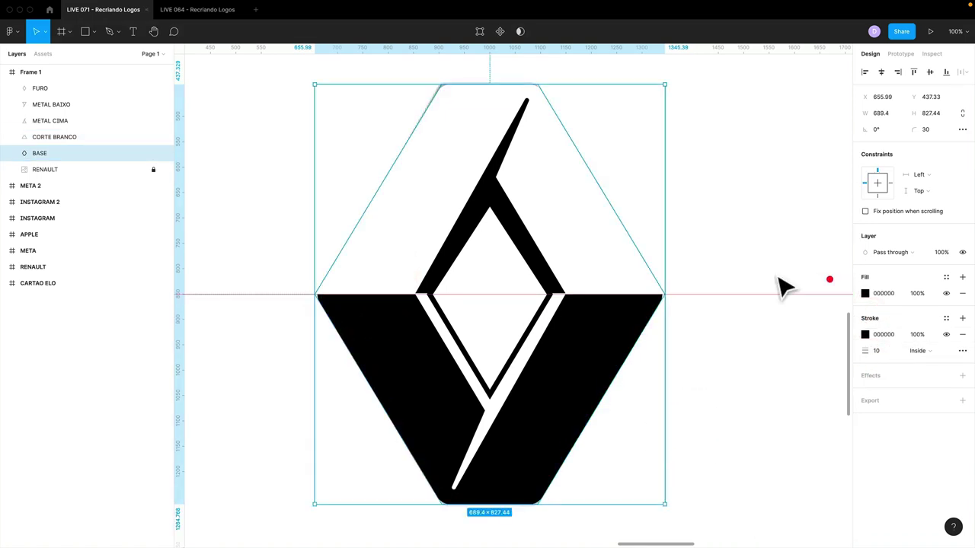
click(709, 209)
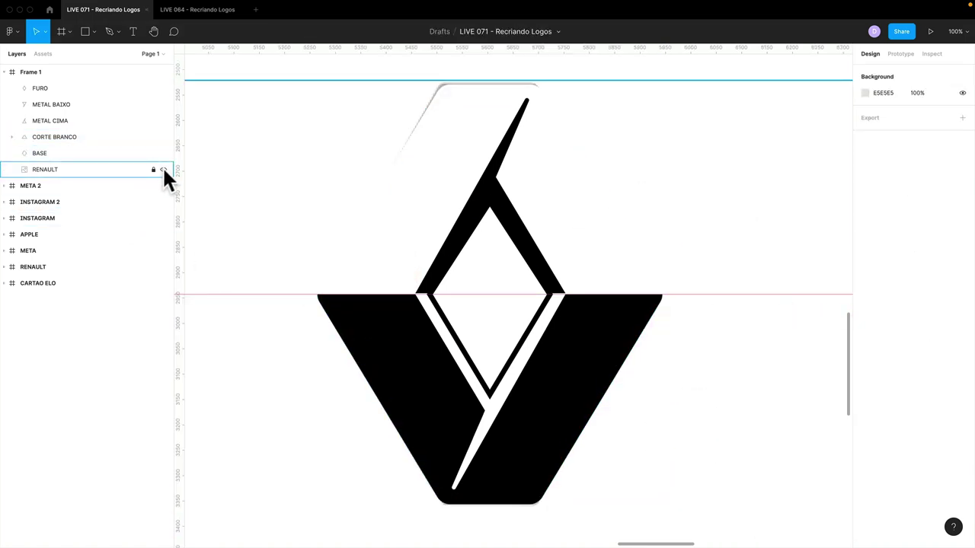
key(super+Tab)
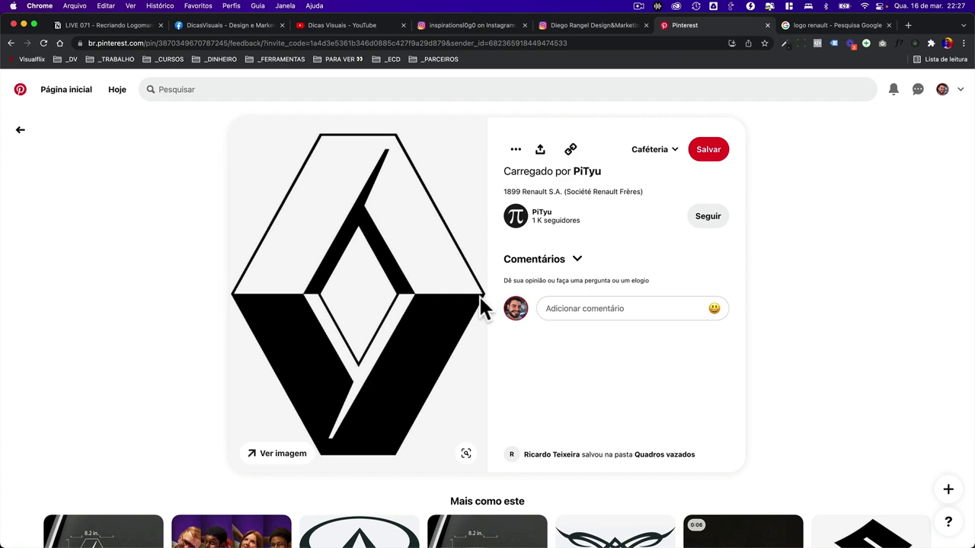
key(super+Tab)
click(61, 155)
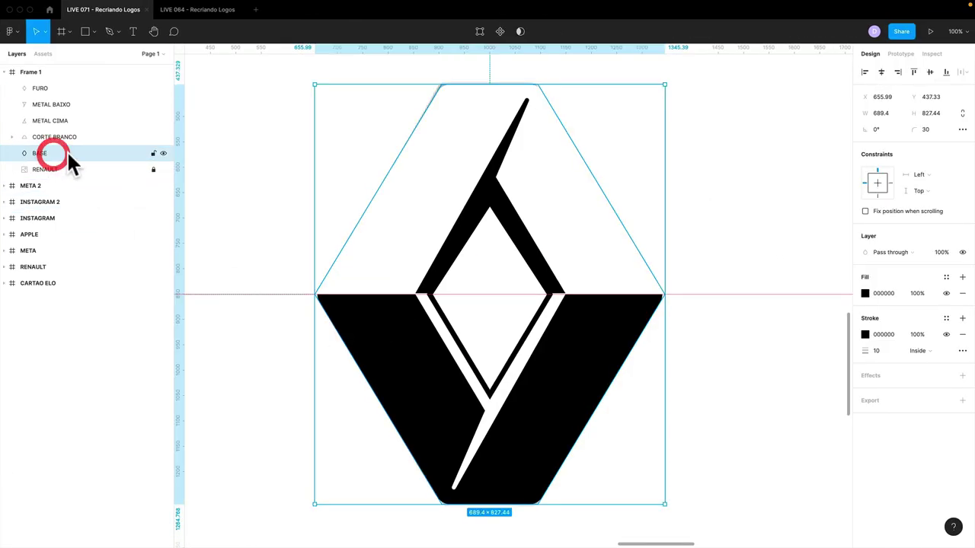
Strip BASE's stroke, duplicate it as CONTORNO, and turn CONTORNO into a black Outside stroke
click(962, 337)
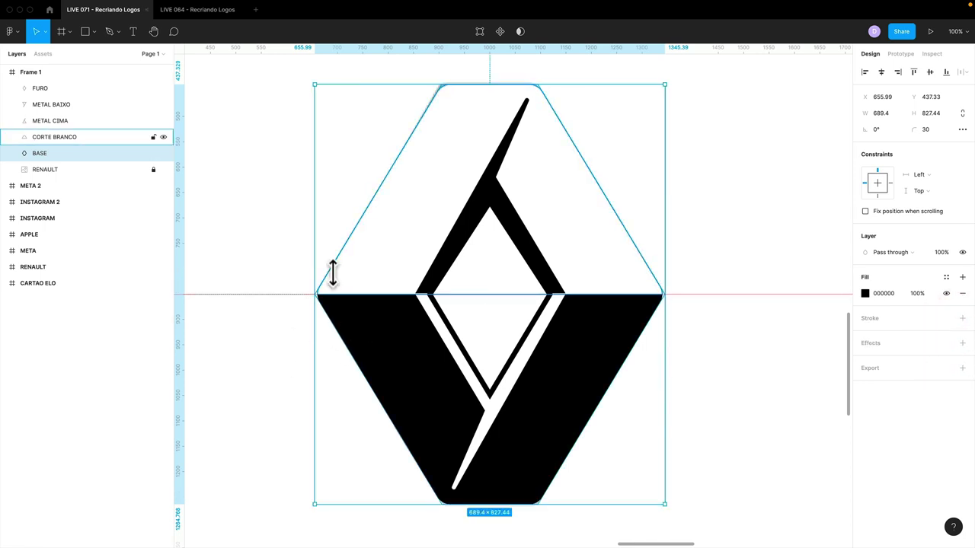
key(super+d)
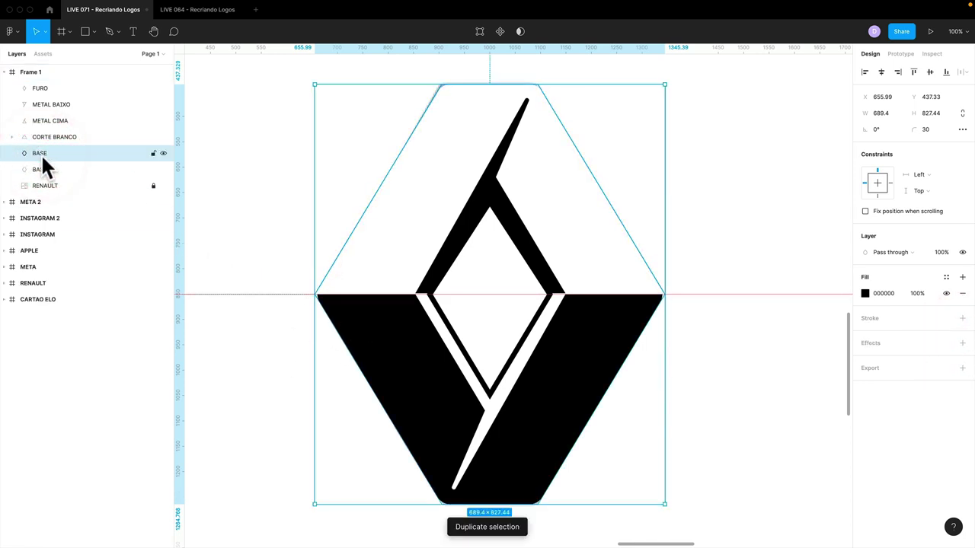
double_click(42, 171)
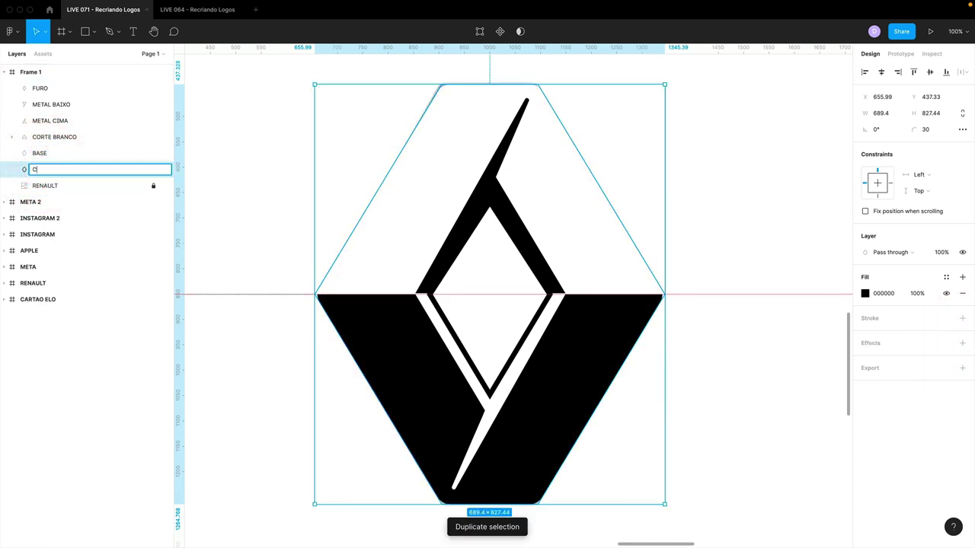
text(CONTORNO)
key(Return)
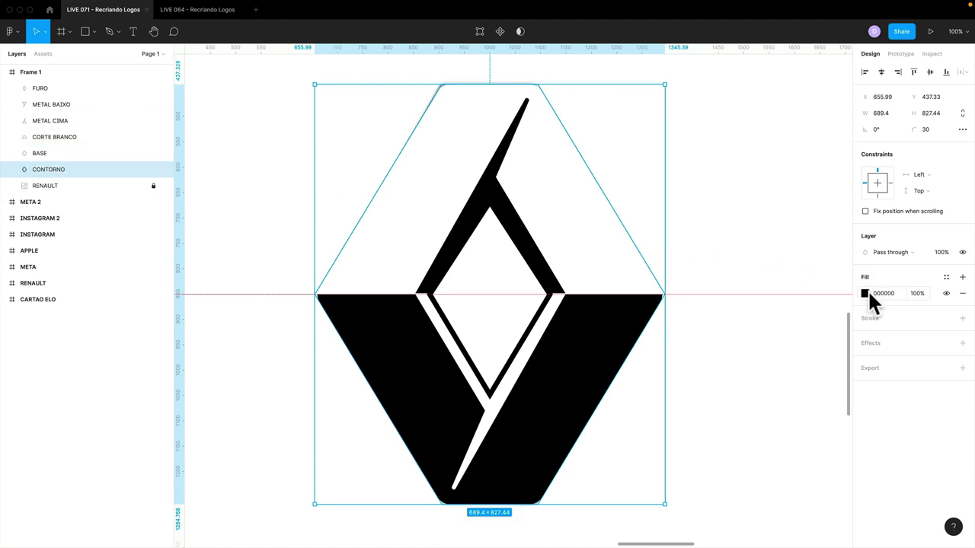
key(shift+x)
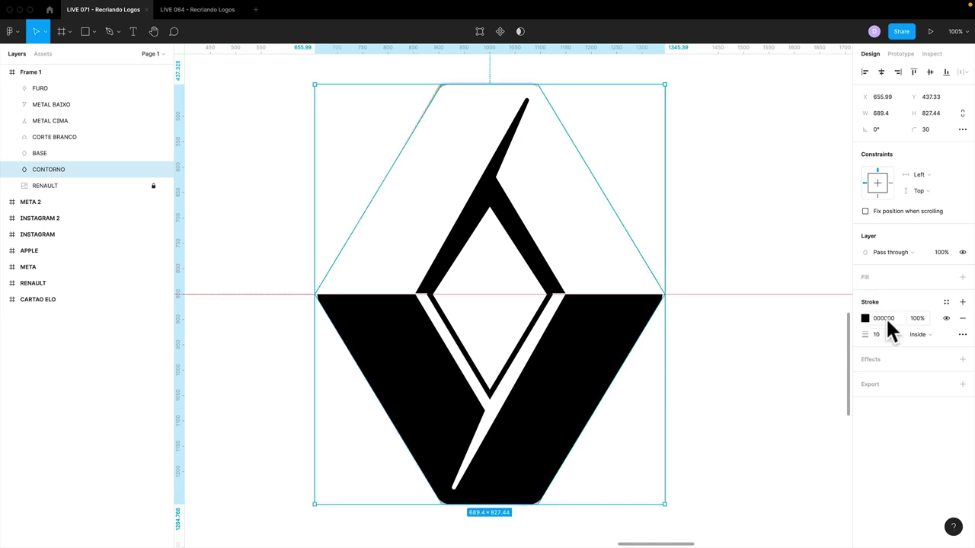
click(926, 333)
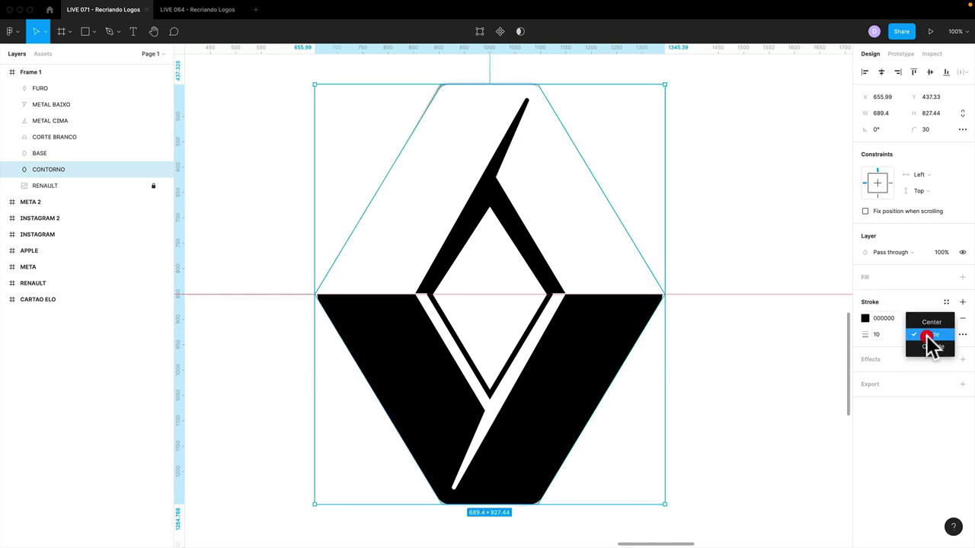
click(926, 342)
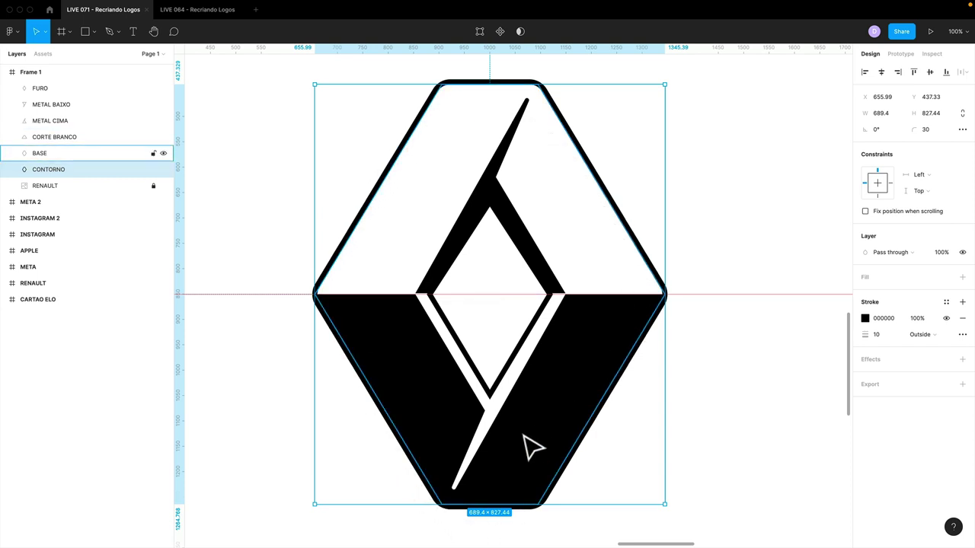
click(707, 377)
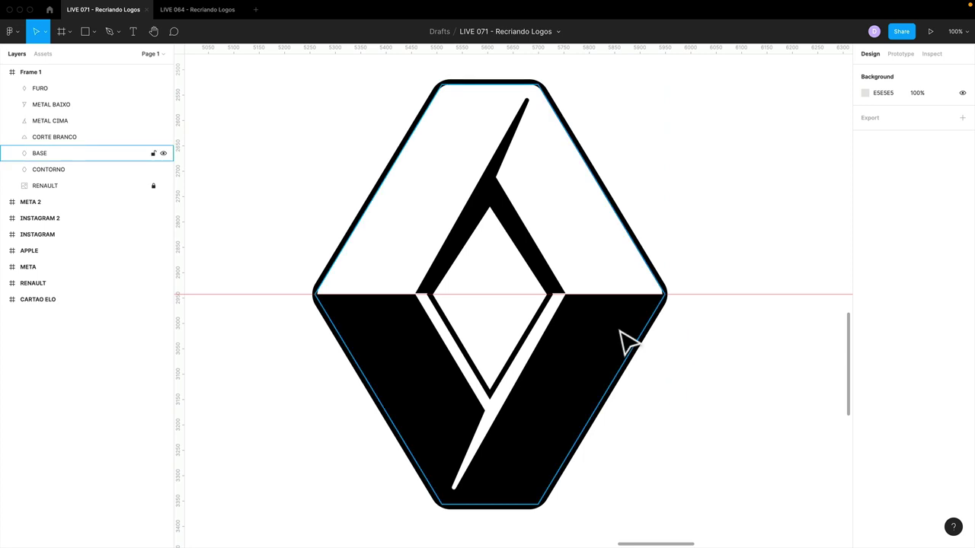
Zoom into the emblem centre and snap METAL CIMA down onto the red midline guide
key(z)
drag(394, 271, 488, 315)
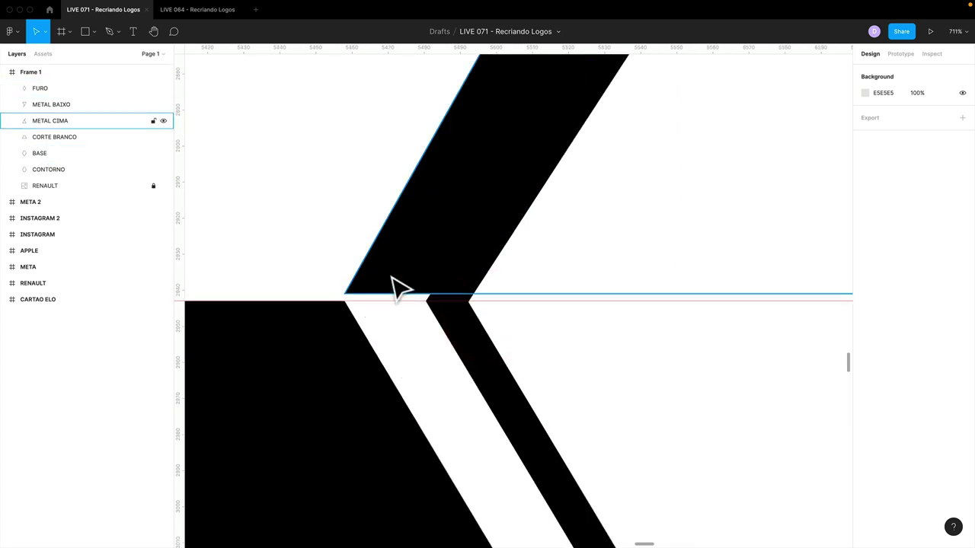
click(390, 277)
drag(396, 272, 397, 275)
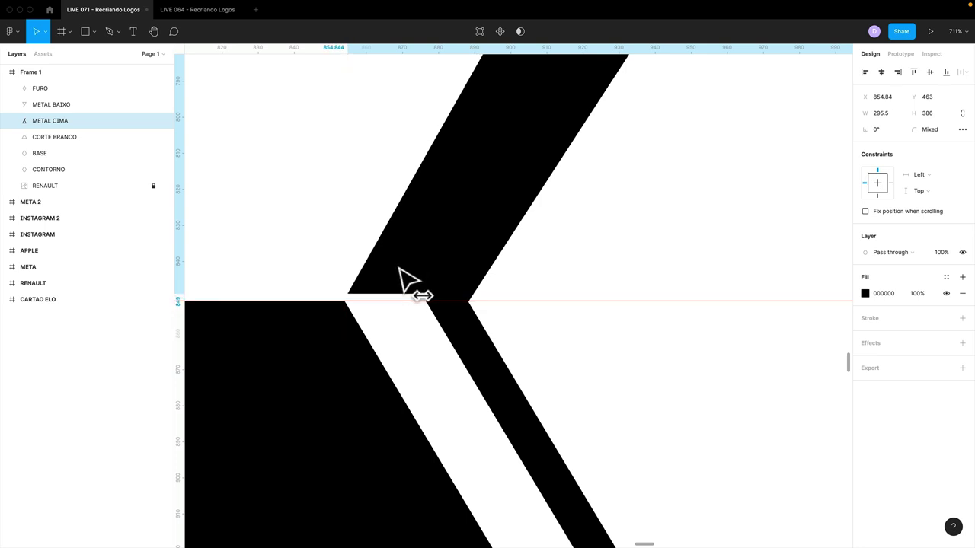
drag(397, 274, 404, 287)
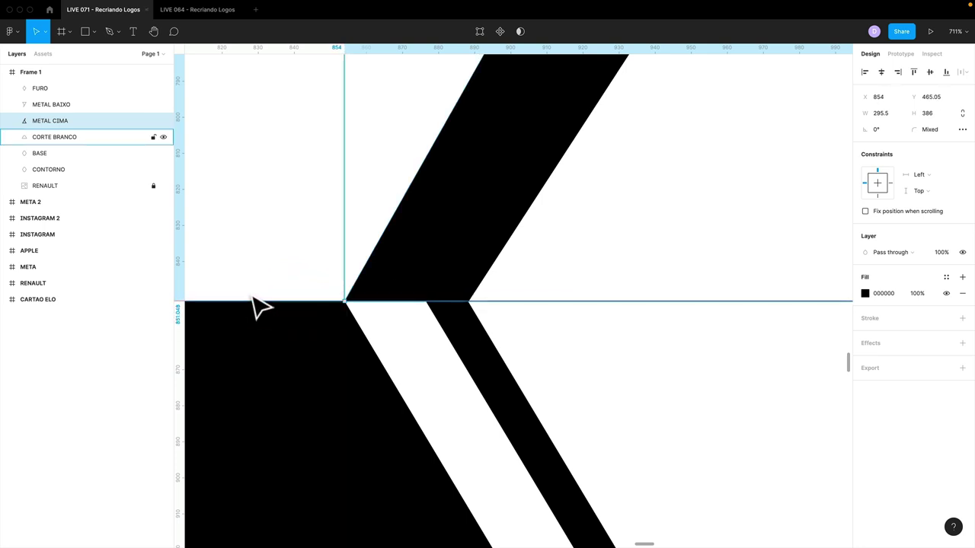
scroll(492, 300, down, 5)
scroll(492, 300, down, 5)
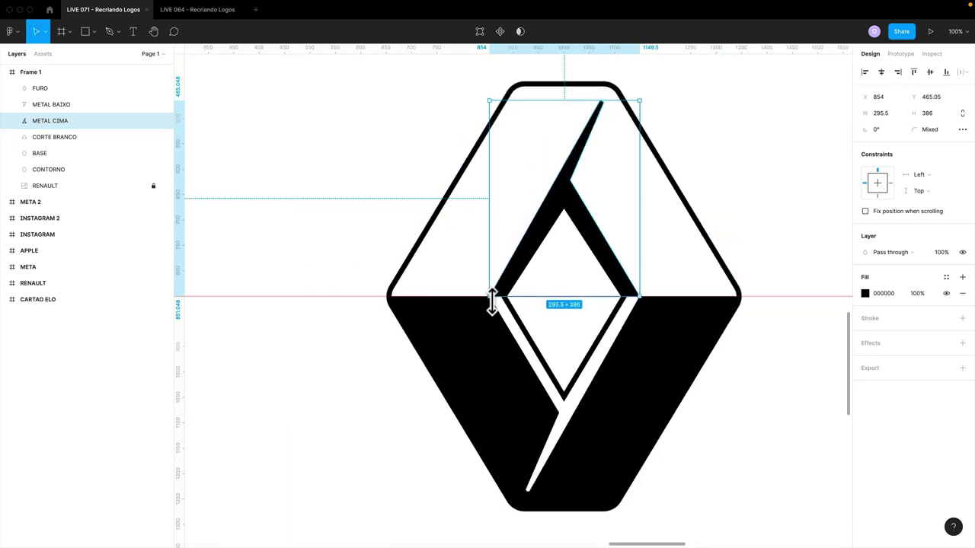
scroll(492, 300, down, 3)
click(371, 319)
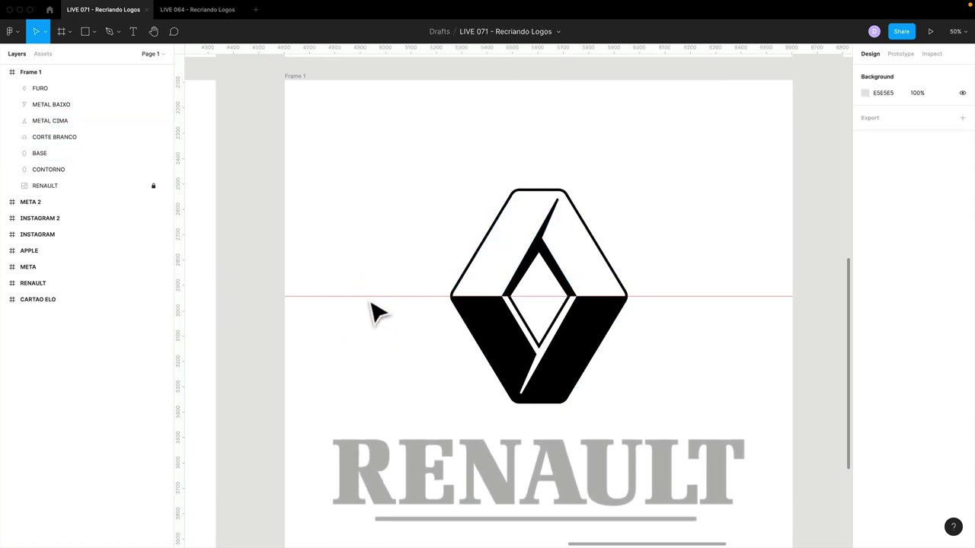
Drag the horizontal midline guide off onto the ruler to delete it
drag(372, 278, 423, 34)
click(398, 227)
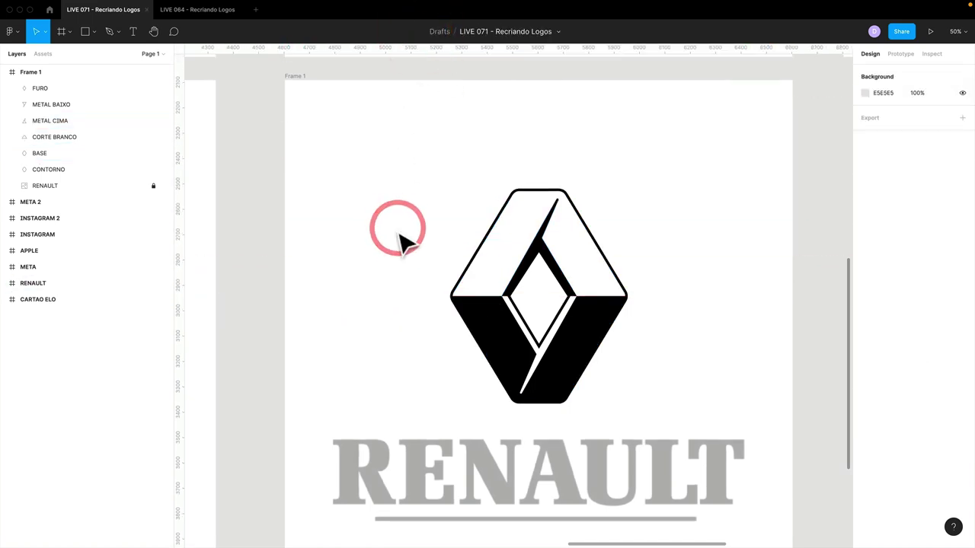
drag(392, 164, 640, 388)
click(644, 383)
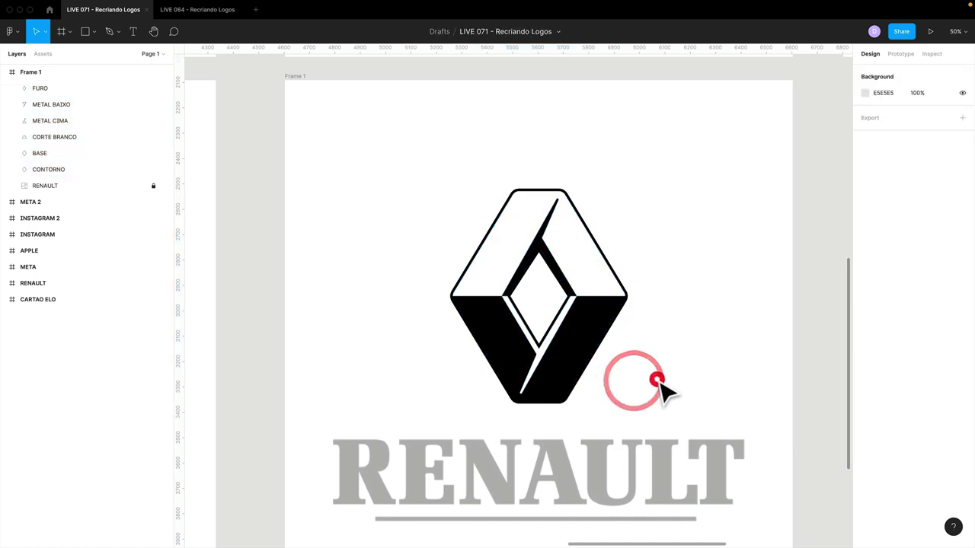
Draw a red circle, Ellipse 23, beside the emblem and layer it just below CONTORNO
key(o)
drag(706, 272, 675, 340)
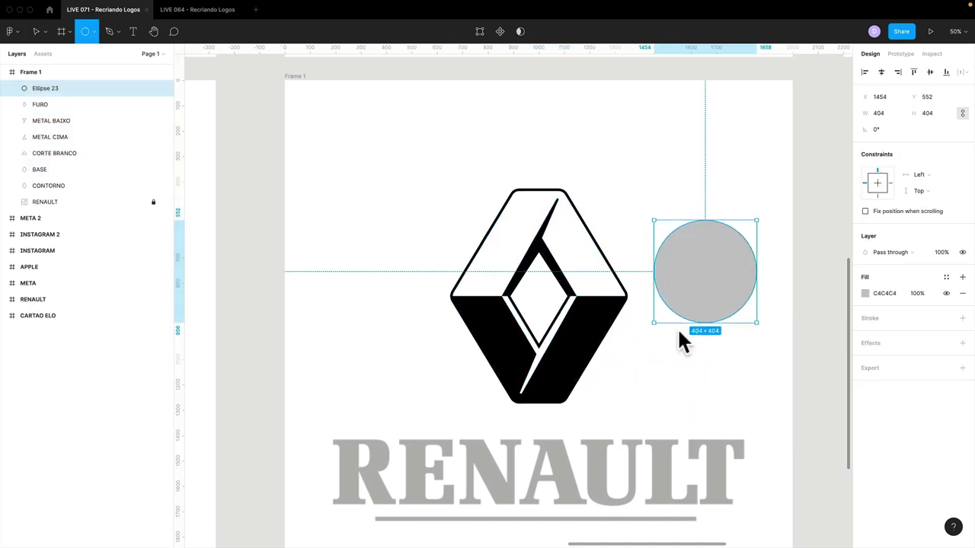
click(864, 293)
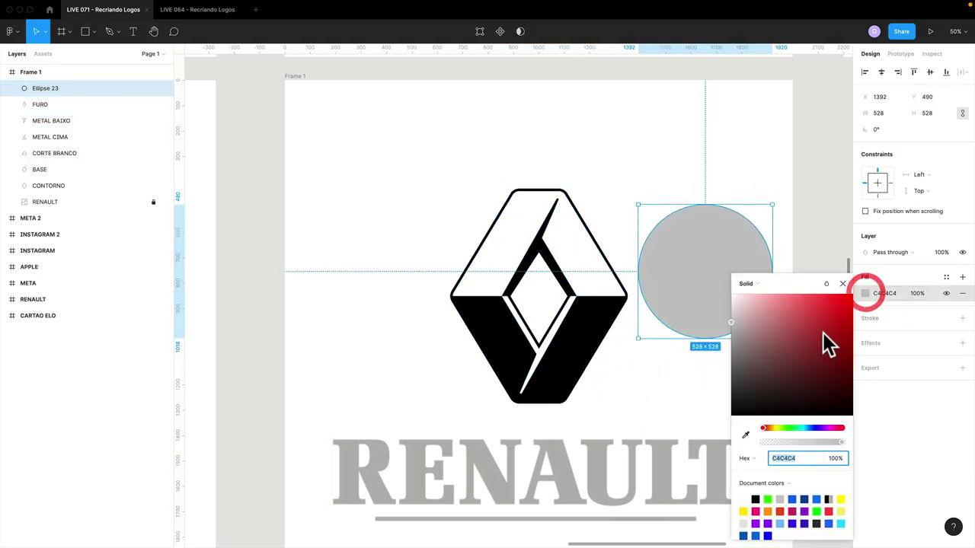
click(822, 322)
click(840, 272)
click(800, 198)
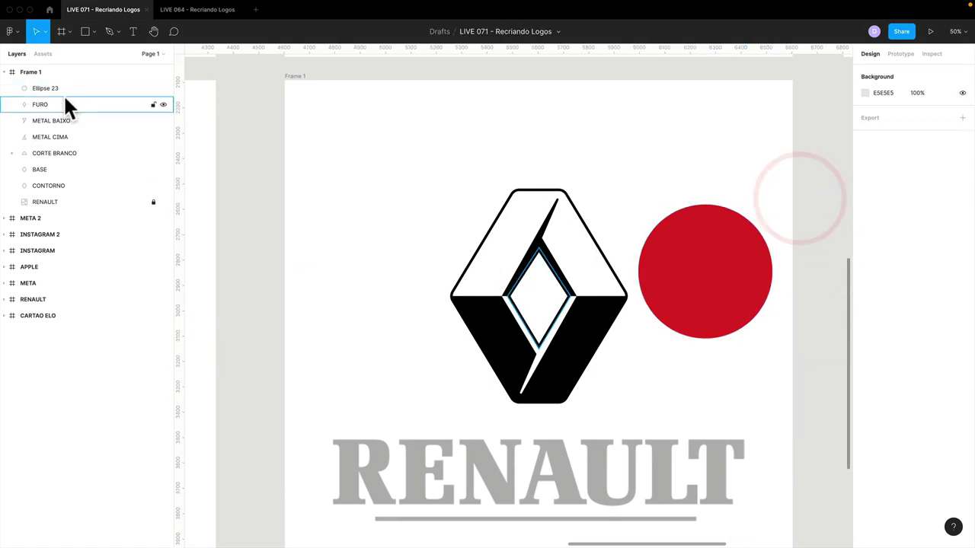
drag(42, 87, 58, 186)
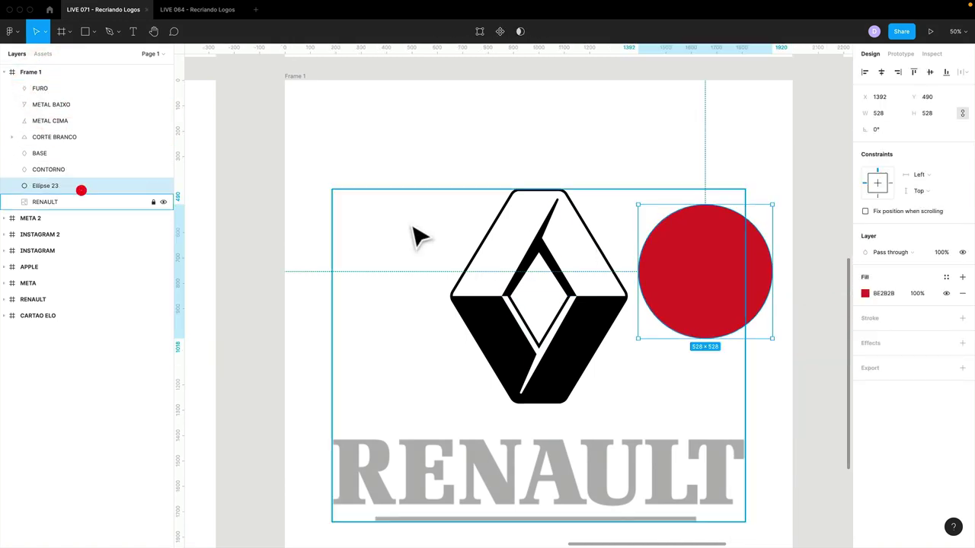
mouse_move(736, 265)
mouse_down()
mouse_move(438, 255)
mouse_move(470, 249)
mouse_move(549, 262)
mouse_move(701, 240)
mouse_move(742, 215)
mouse_move(713, 229)
mouse_up()
Change the RENAULT frame's SIMBOLO emblem fill from a linear gradient to solid black
scroll(691, 246, up, 8)
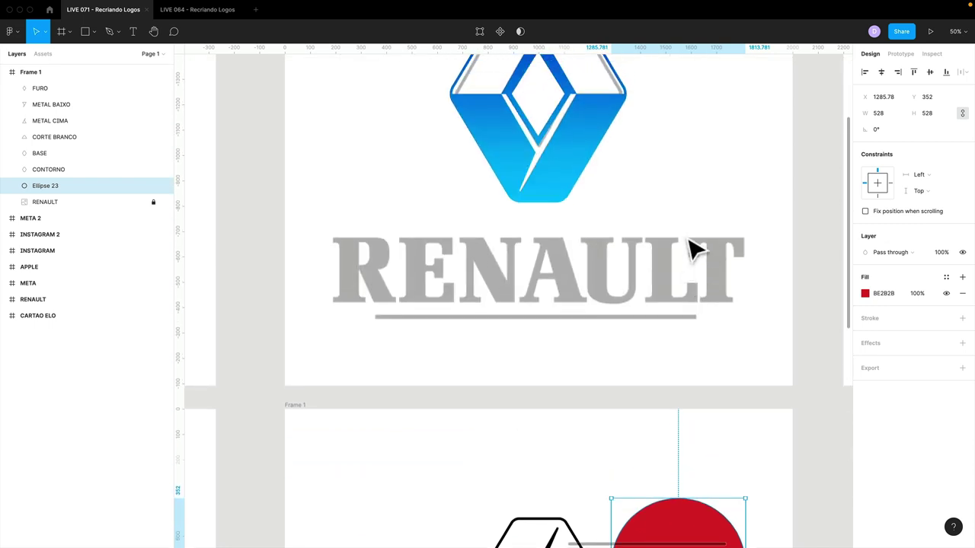
scroll(594, 256, up, 4)
click(578, 247)
click(866, 293)
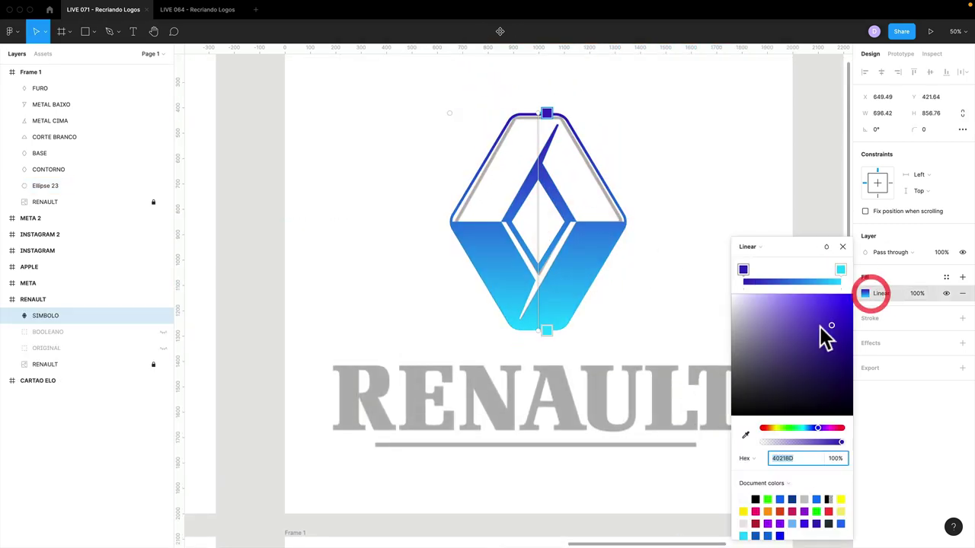
click(754, 245)
click(758, 234)
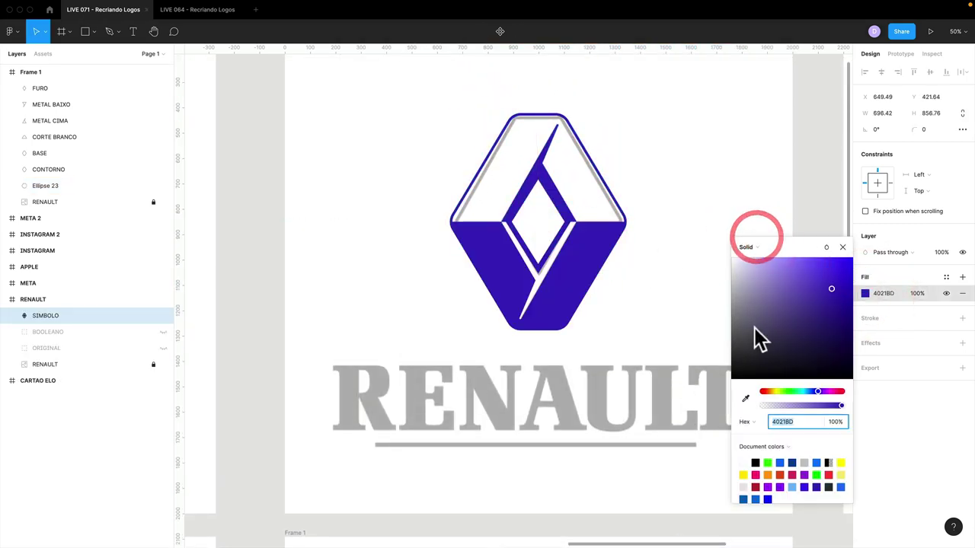
click(731, 388)
click(824, 242)
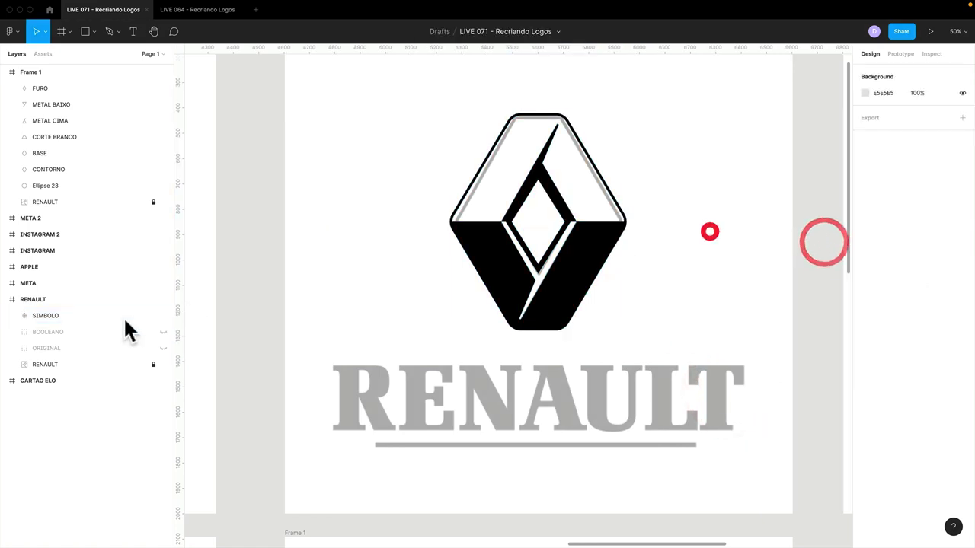
Hide the RENAULT lettering and paste the red circle into the RENAULT frame
click(163, 364)
click(400, 316)
key(ctrl+v)
Try placing the pasted red circle behind the RENAULT emblem, then delete it
drag(514, 326, 560, 271)
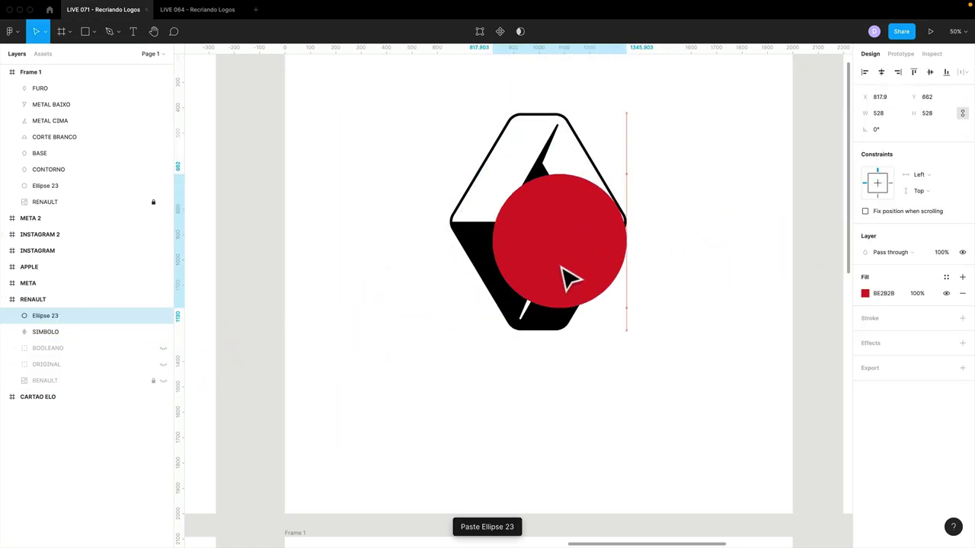
key(ctrl+bracketleft)
mouse_move(621, 284)
mouse_down()
mouse_move(677, 279)
mouse_move(647, 198)
mouse_move(468, 218)
mouse_move(577, 358)
mouse_move(685, 198)
mouse_move(533, 221)
mouse_move(685, 409)
mouse_move(694, 392)
mouse_move(664, 266)
mouse_move(624, 220)
mouse_move(675, 326)
mouse_up()
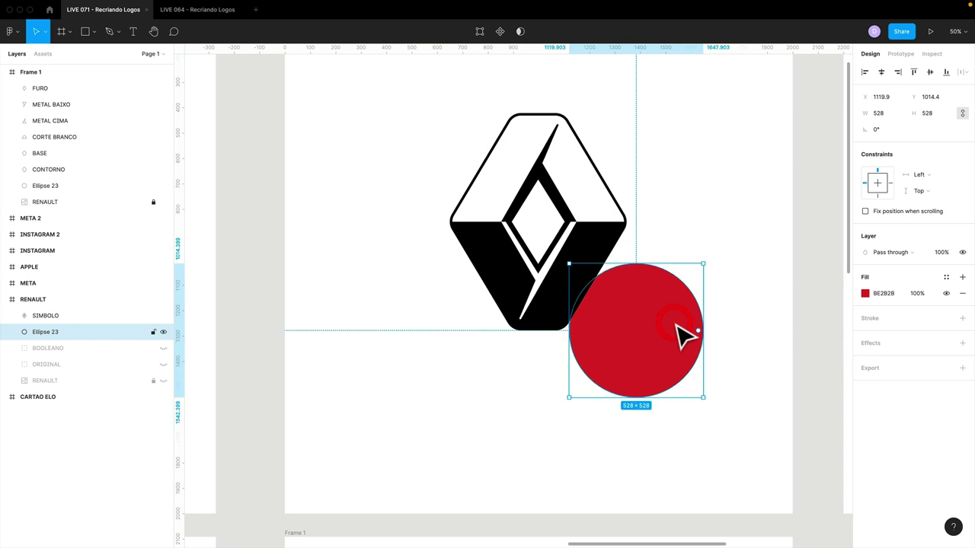
key(Delete)
In Frame 1, test shifting the red circle and the emblem, then restore them
scroll(675, 371, down, 10)
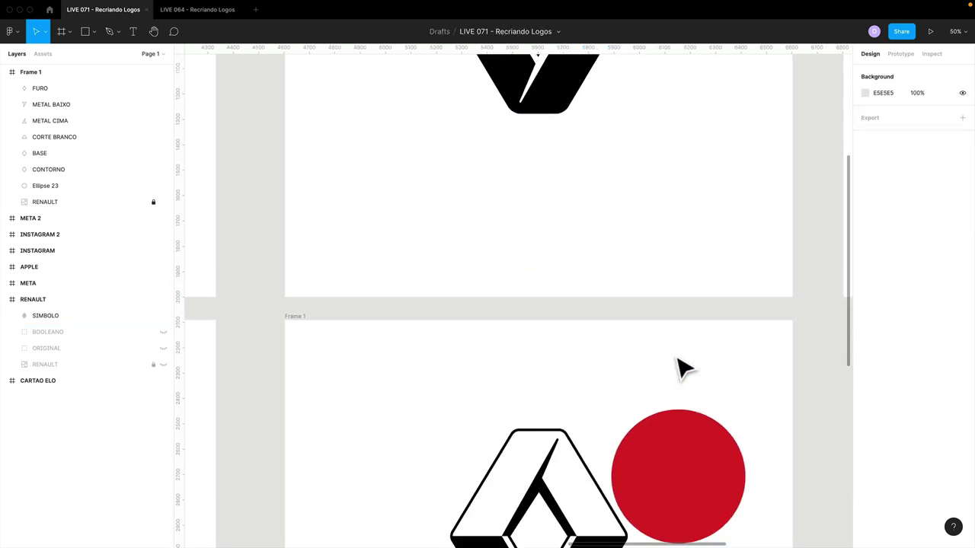
click(689, 205)
mouse_move(687, 204)
mouse_down()
mouse_move(514, 218)
mouse_move(624, 211)
mouse_move(474, 211)
mouse_move(700, 180)
mouse_up()
click(416, 153)
drag(410, 145, 620, 348)
mouse_move(583, 294)
mouse_down()
mouse_move(535, 266)
mouse_move(533, 251)
mouse_up()
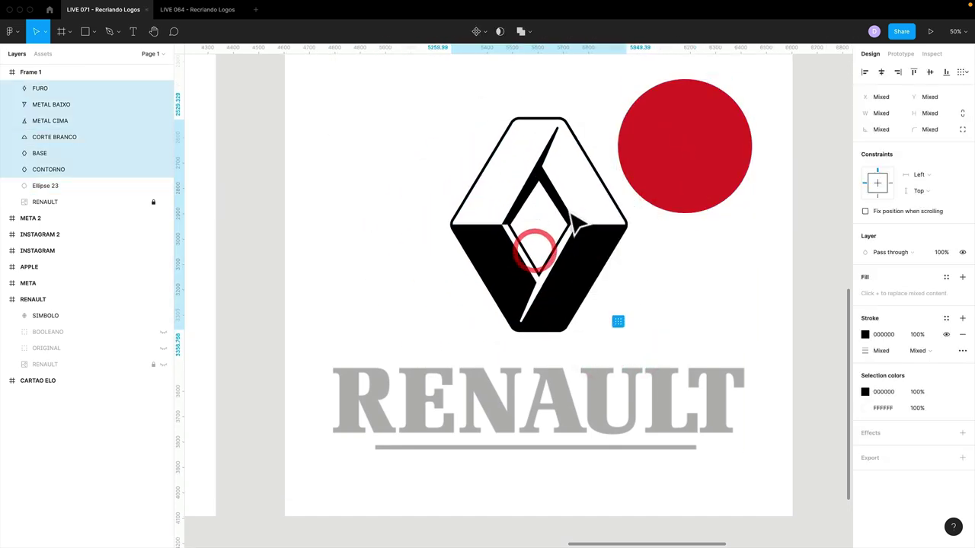
click(630, 271)
Move Frame 1's red Ellipse 23 to the frame's top-right corner, partly cropped
click(688, 174)
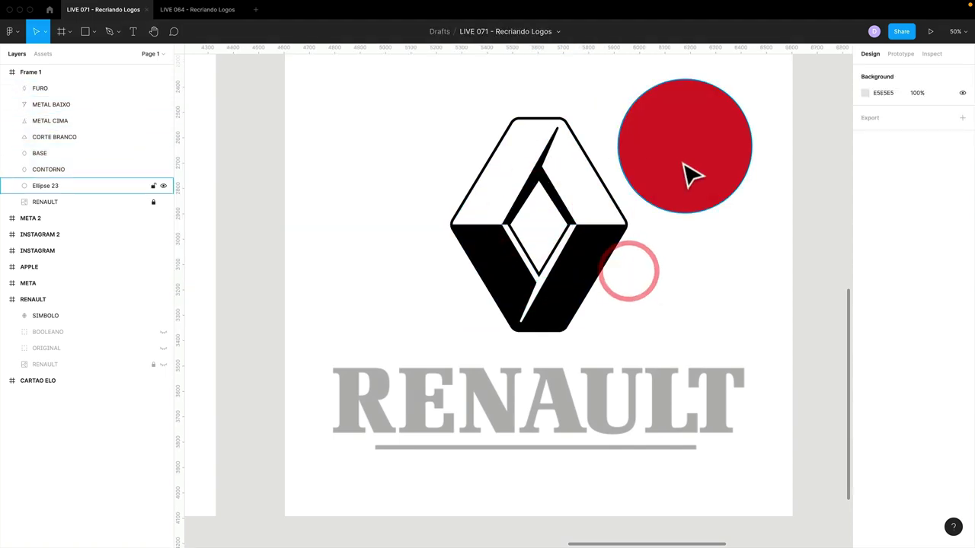
mouse_move(688, 174)
mouse_down()
mouse_move(572, 240)
mouse_move(571, 278)
mouse_up()
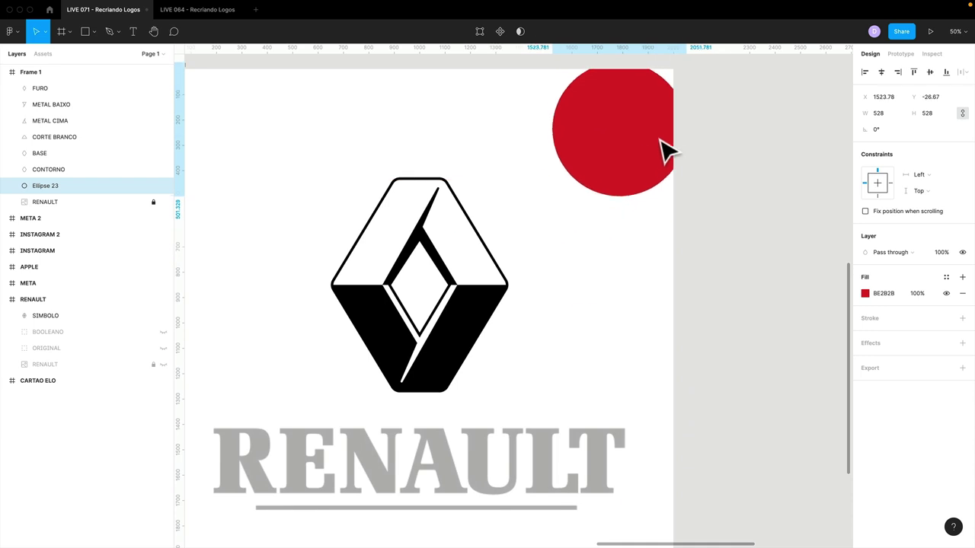
drag(571, 278, 681, 151)
drag(613, 253, 688, 235)
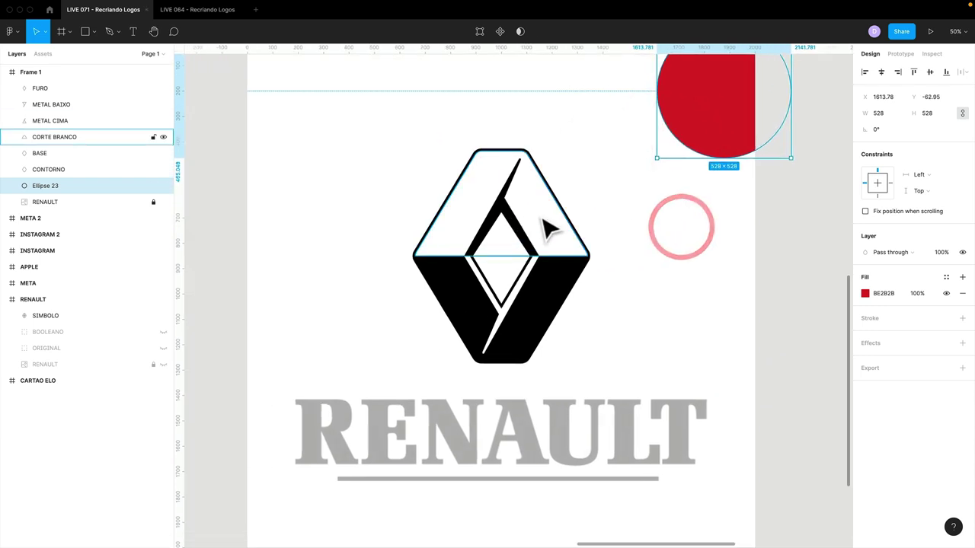
click(678, 270)
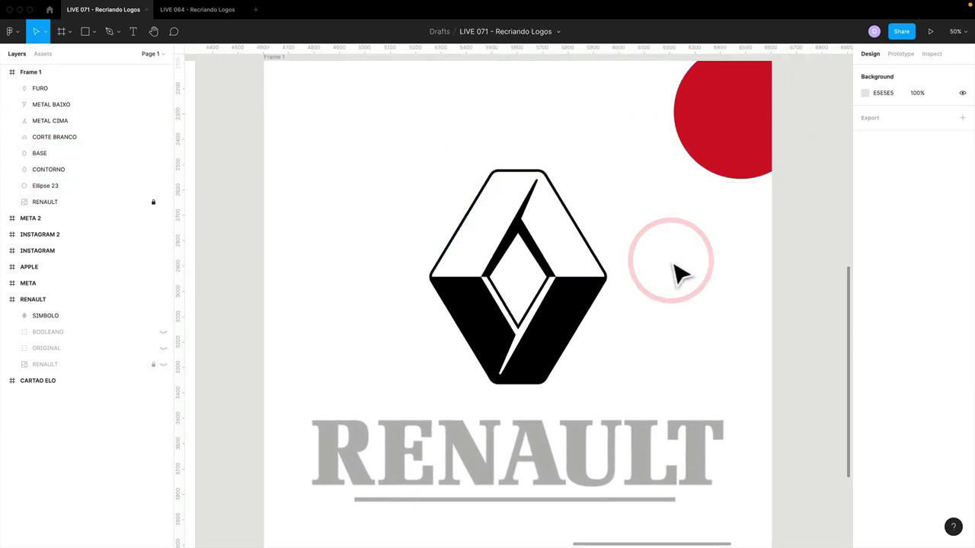
scroll(680, 275, up, 1)
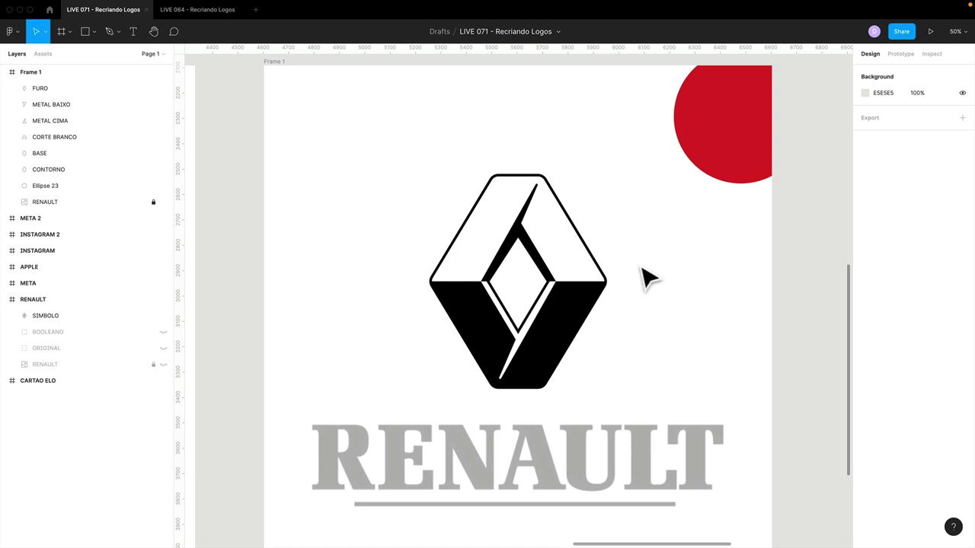
key(ctrl+Left)
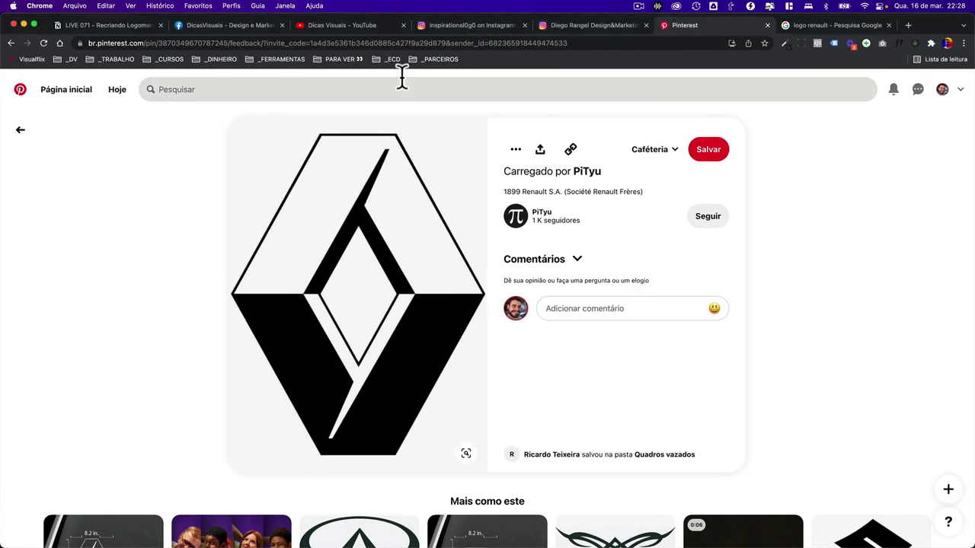
Browse the Dicas Visuais YouTube Videos page, scrolling and zooming in
click(364, 29)
scroll(730, 331, down, 2)
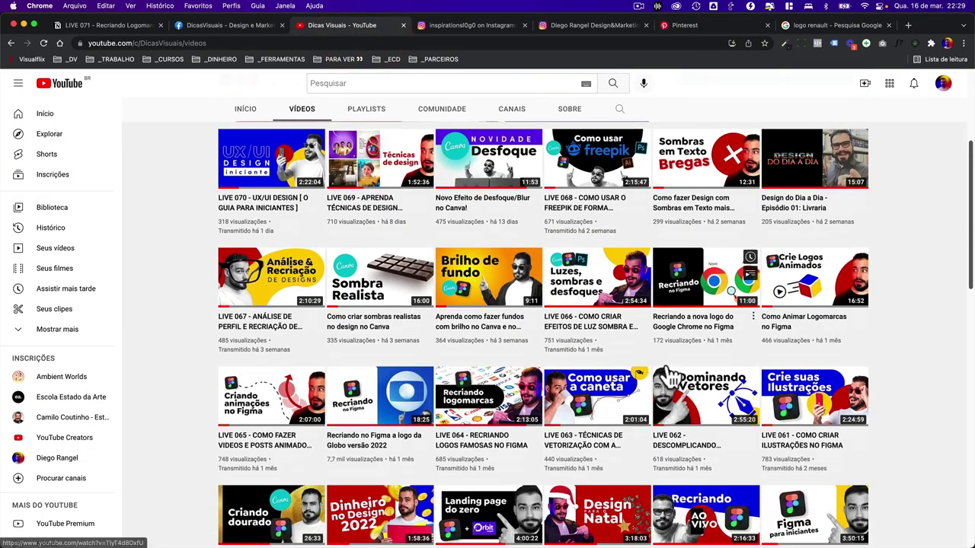
scroll(730, 332, down, 1)
key(super+plus)
key(super+plus)
key(super+plus)
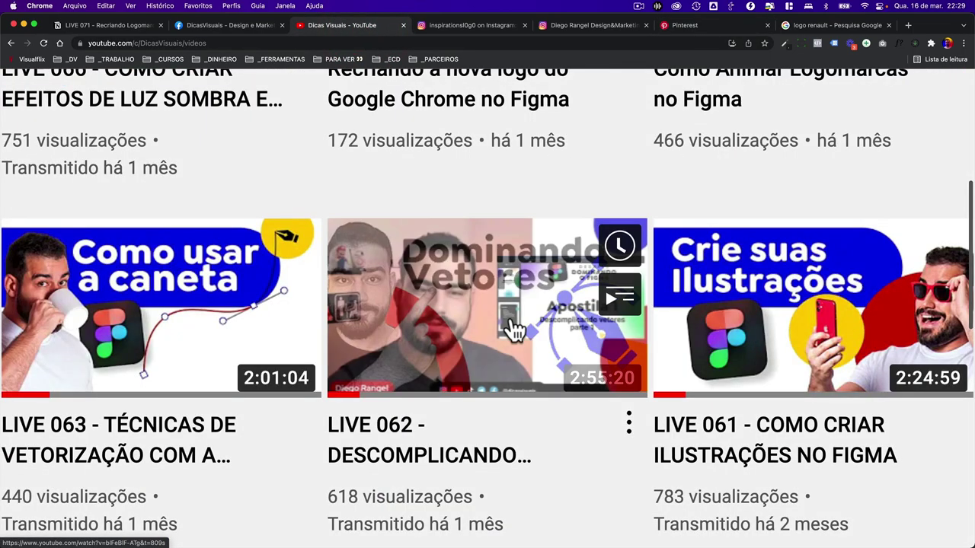
scroll(515, 329, down, 1)
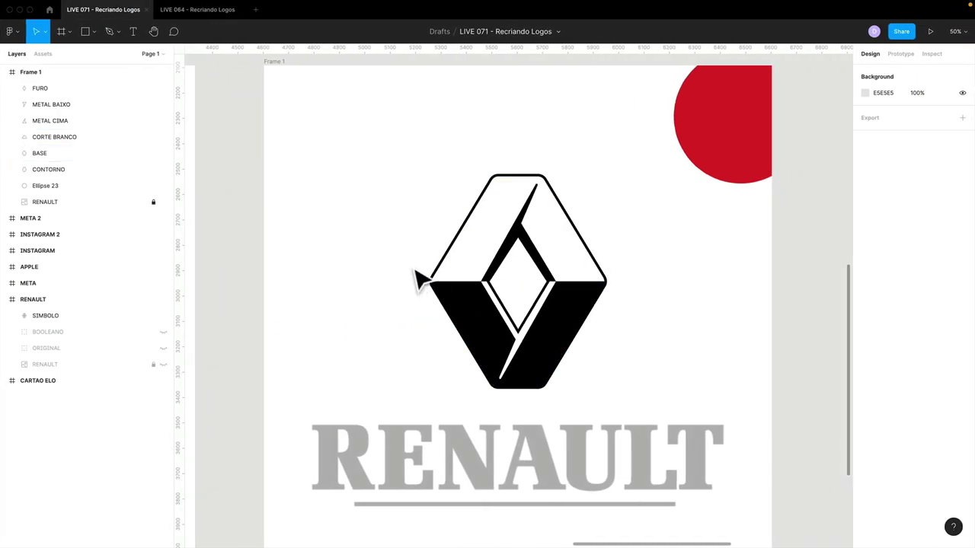
Group the layers FURO through CONTORNO and name the group SIMBOLO VETORIZADO
click(48, 169)
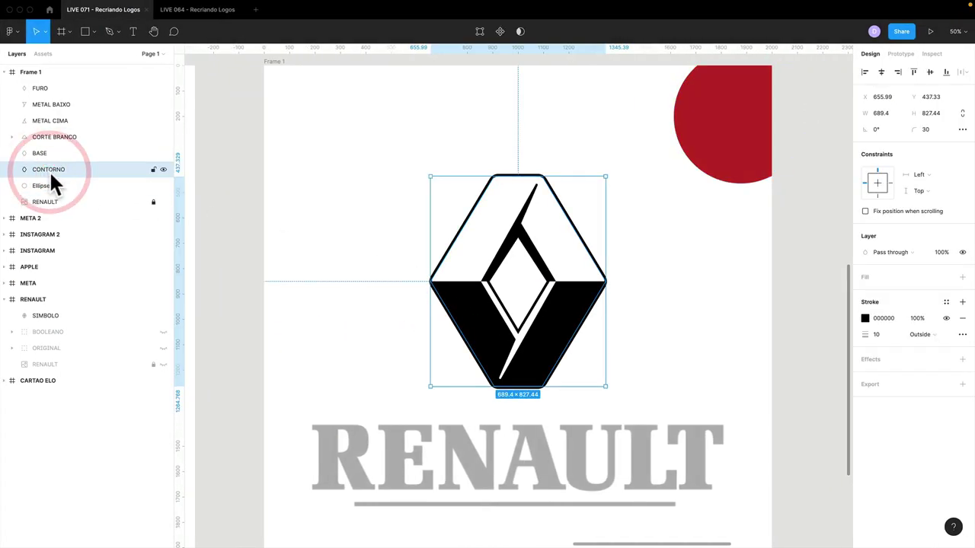
shift+click(60, 87)
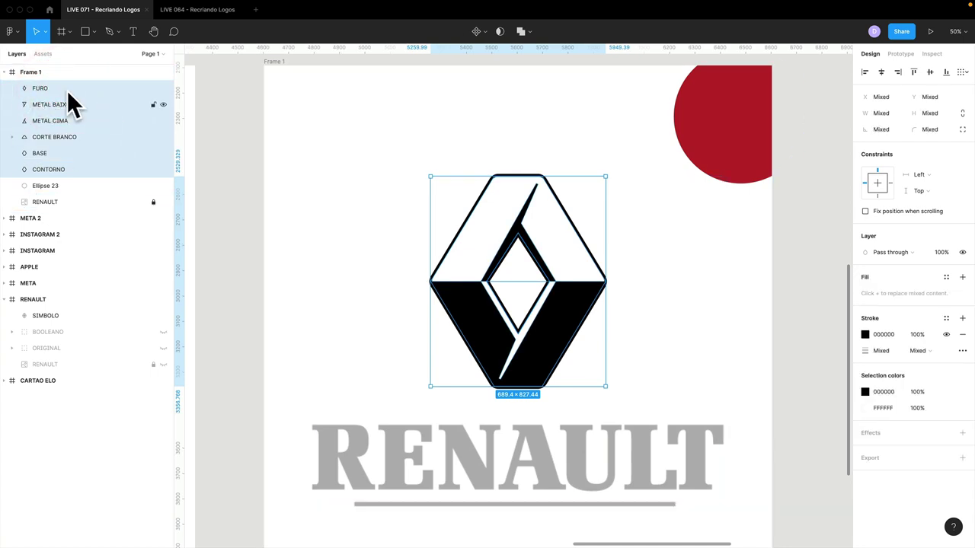
key(ctrl+g)
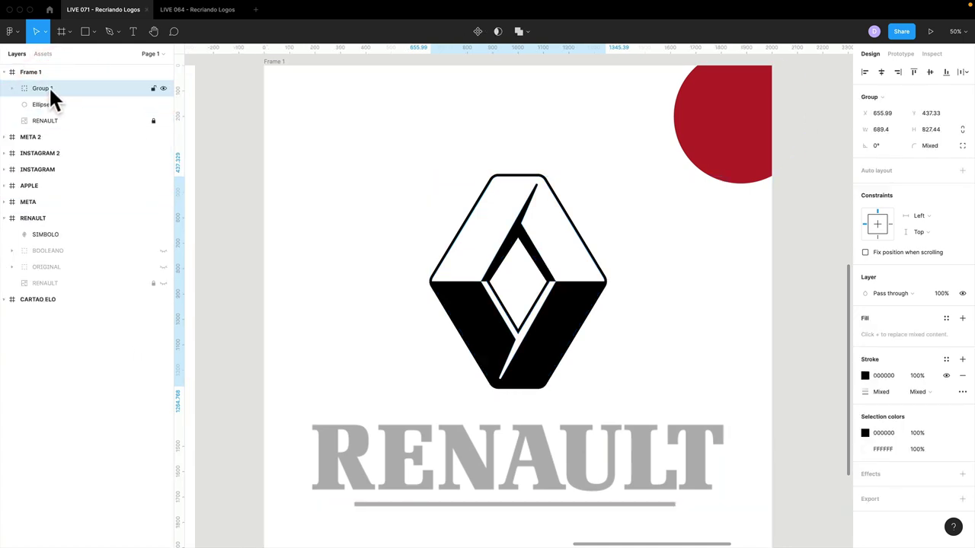
double_click(49, 88)
text(SIMOB)
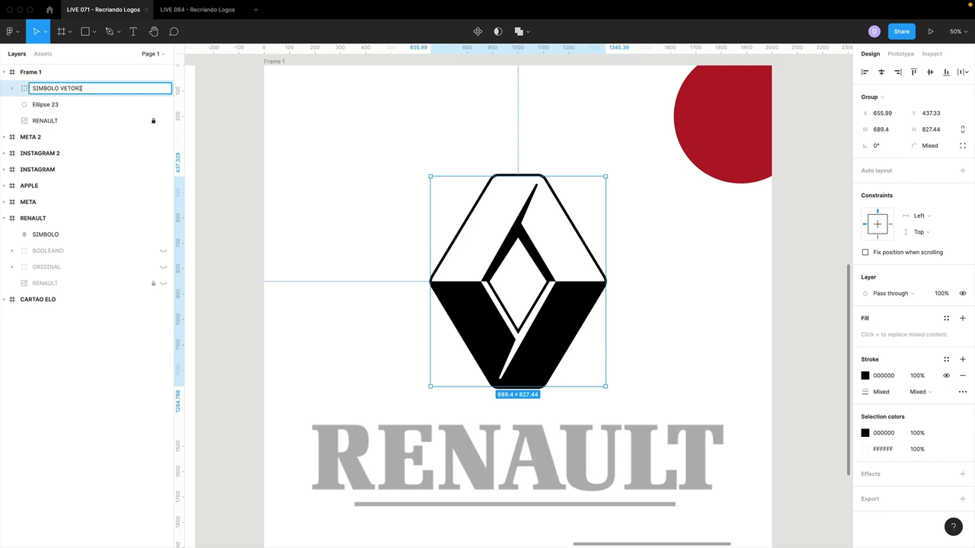
Toggle the METAL BAIXO and FURO layers' visibility inside the group to check them
click(13, 89)
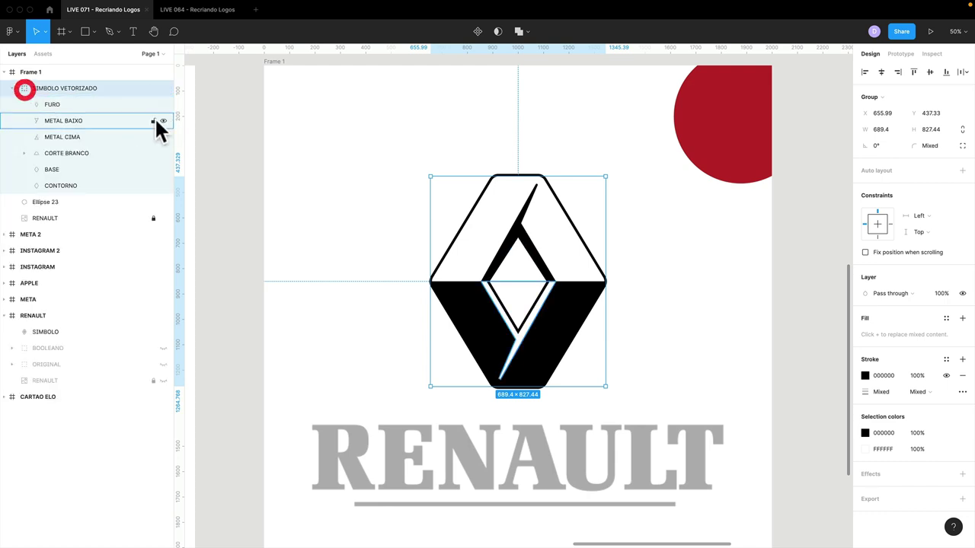
click(161, 105)
click(162, 120)
click(161, 120)
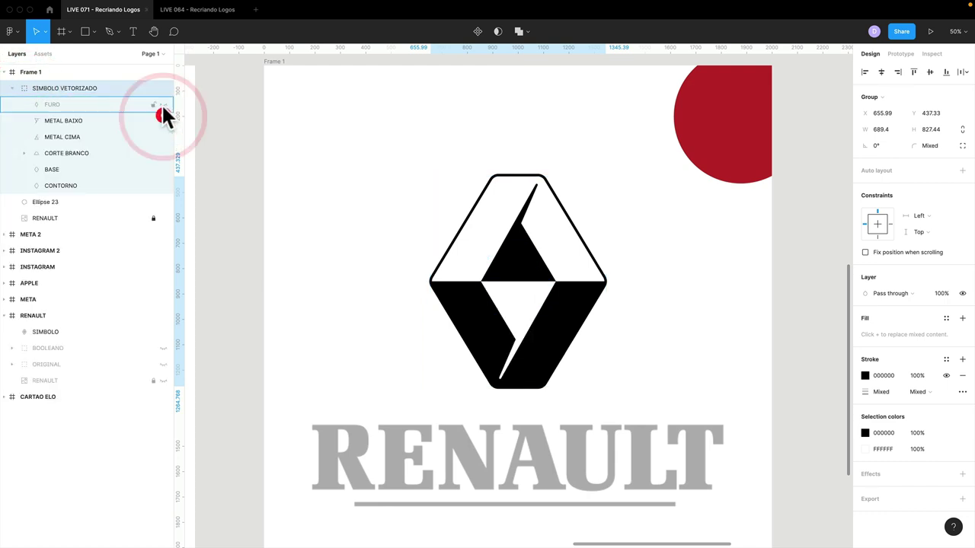
click(162, 104)
click(13, 88)
Duplicate the group, hide the backup, rename the copy SIMBOLO FINAL, and hide RENAULT
click(46, 88)
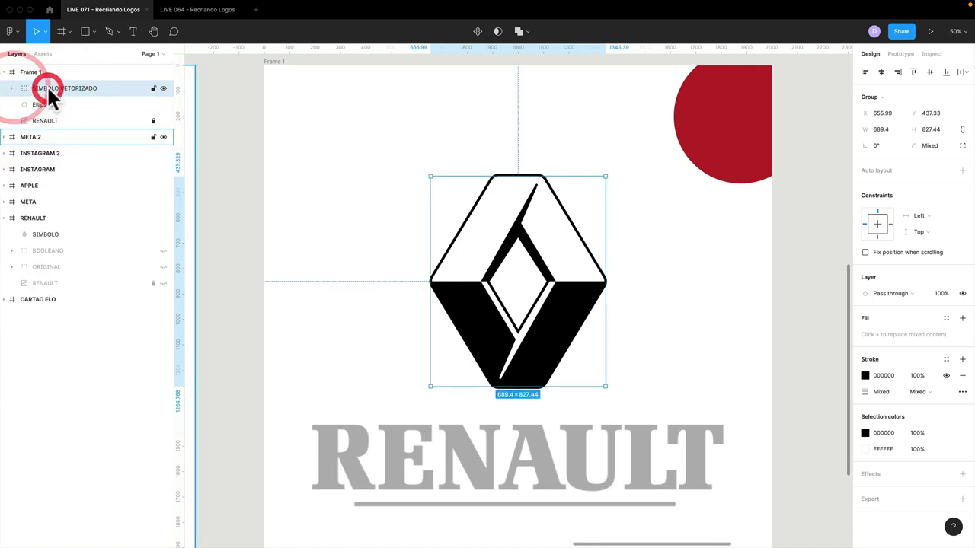
key(ctrl+d)
click(163, 104)
click(163, 100)
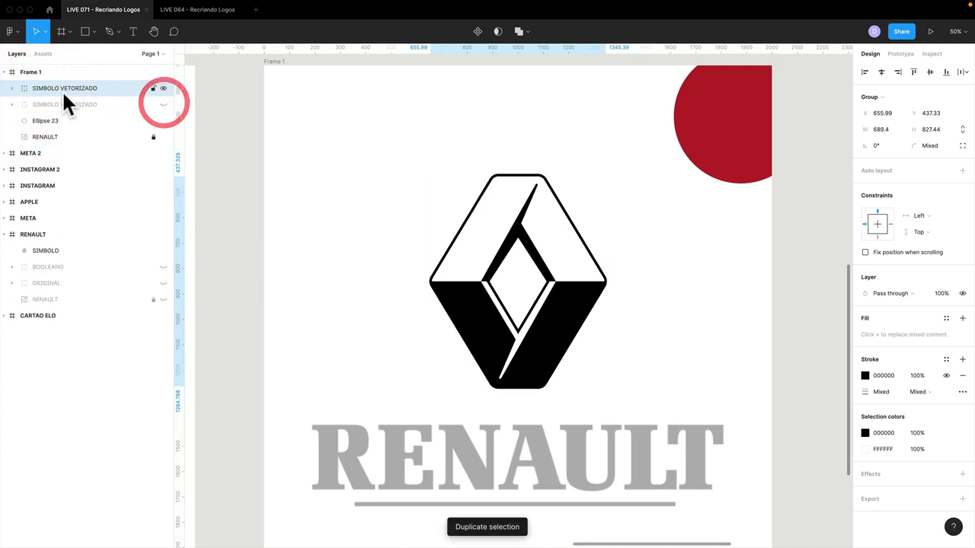
double_click(73, 87)
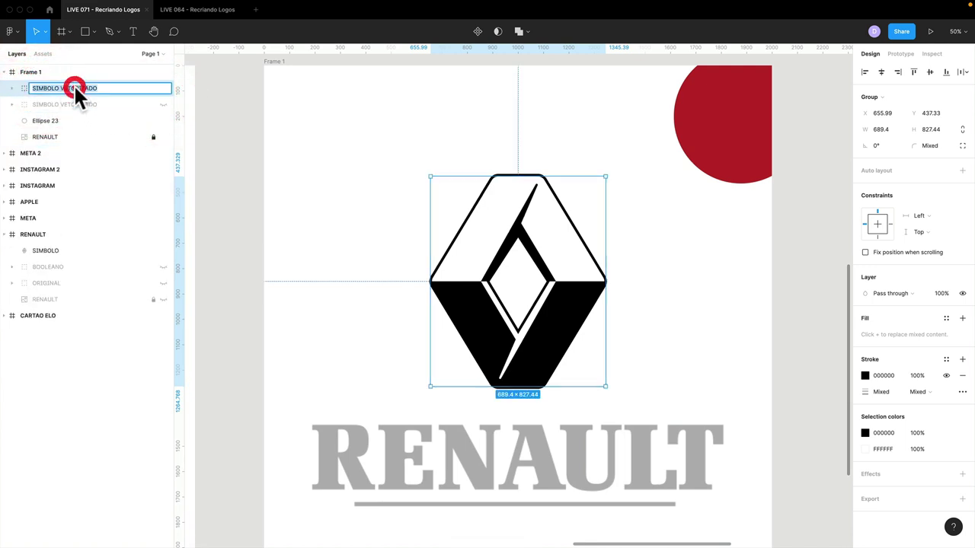
double_click(92, 87)
text(FI)
text(NAL)
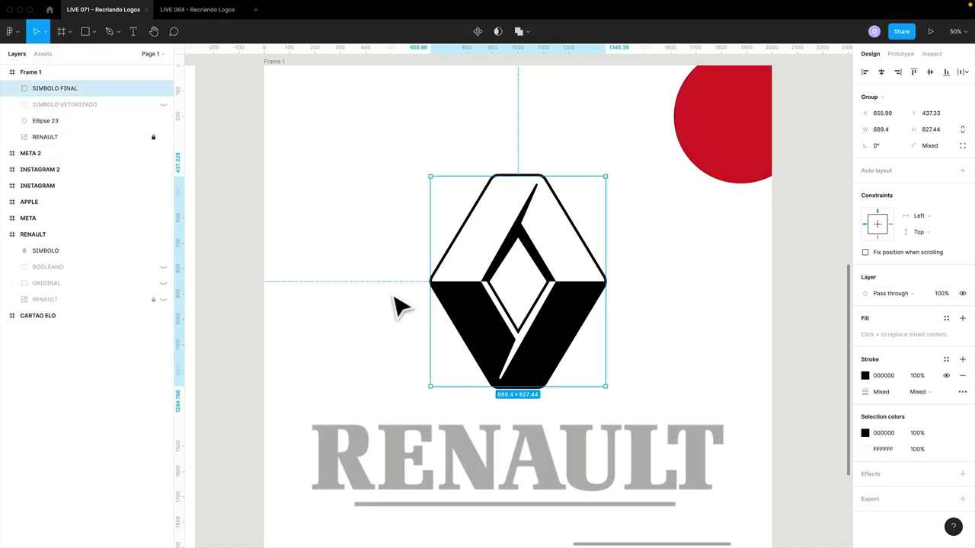
click(163, 137)
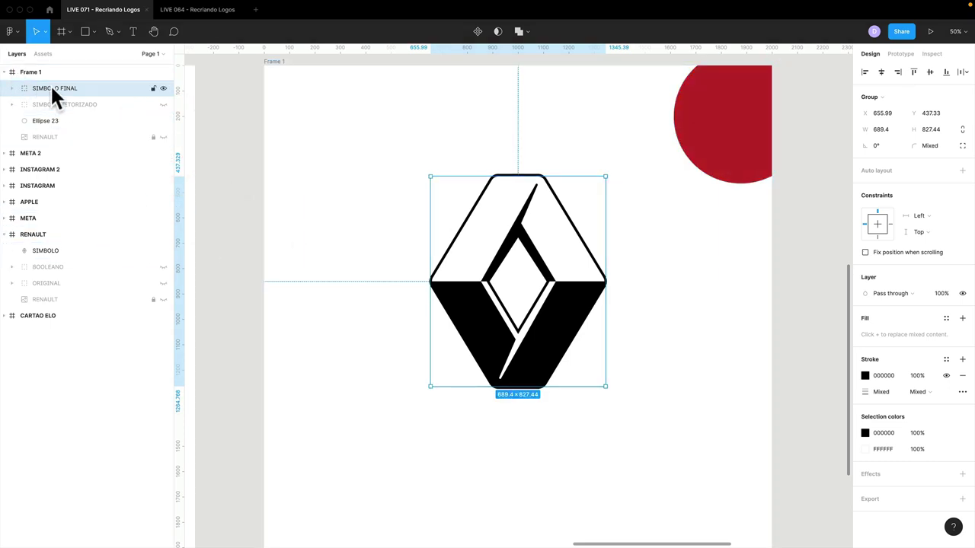
Try moving the CONTORNO outline and changing its stroke weight, undoing both
click(13, 89)
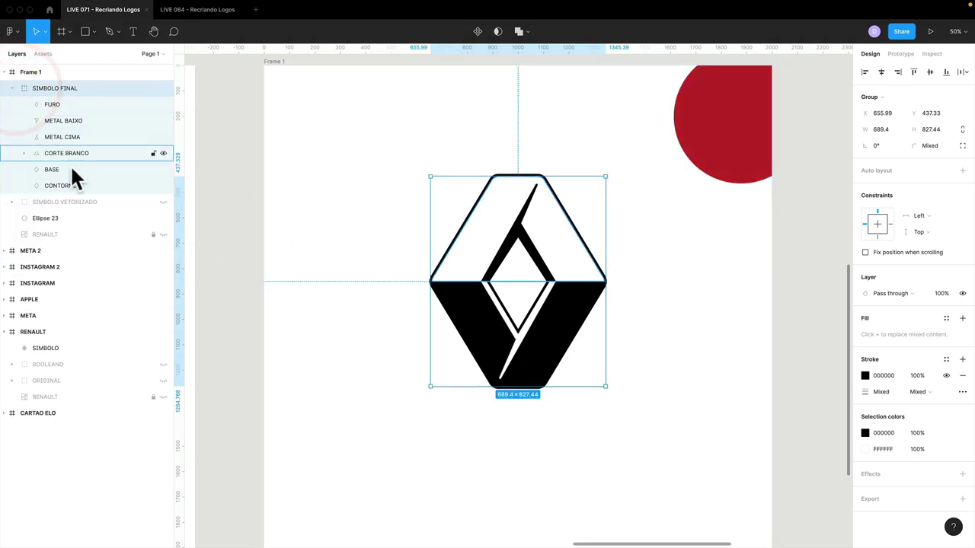
click(72, 187)
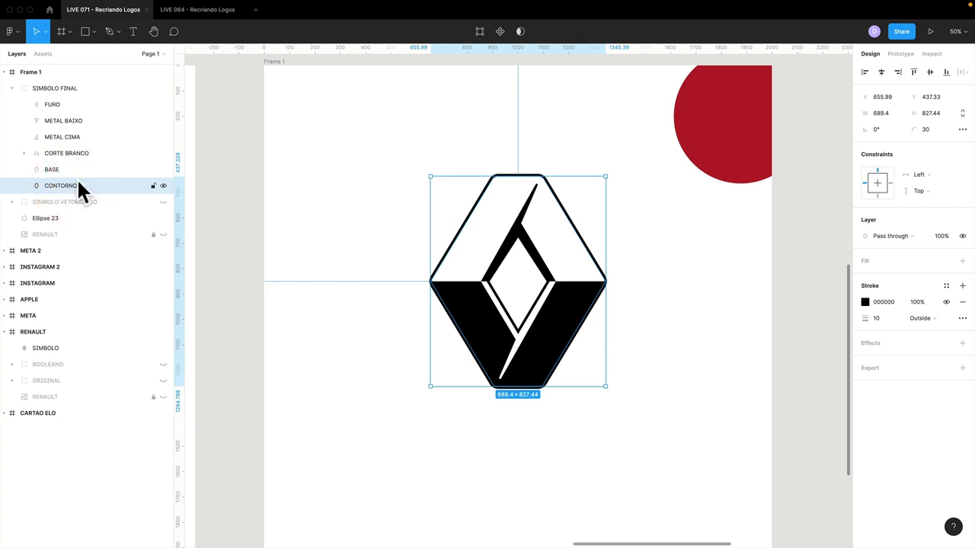
mouse_move(464, 320)
mouse_down()
mouse_move(320, 365)
mouse_move(304, 383)
mouse_up()
click(300, 372)
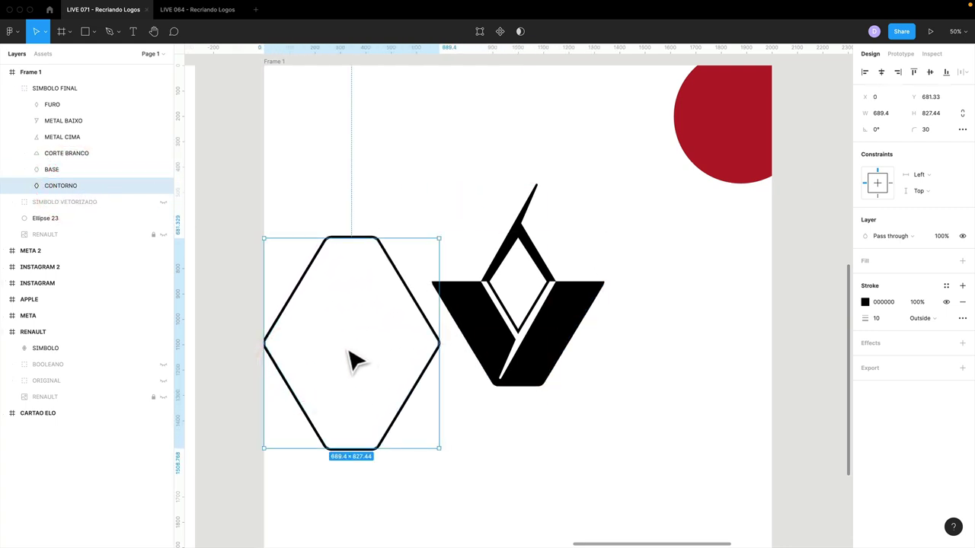
key(ctrl+z)
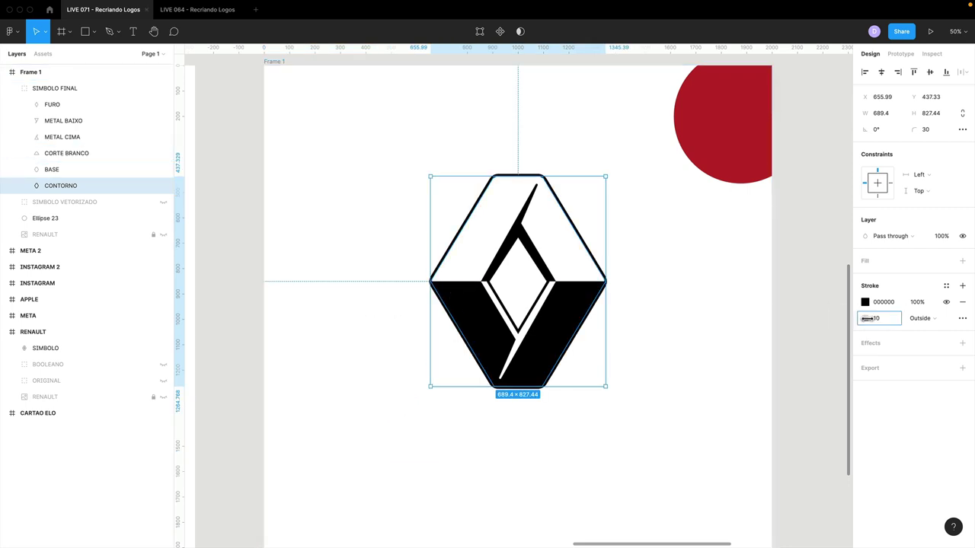
drag(867, 318, 728, 312)
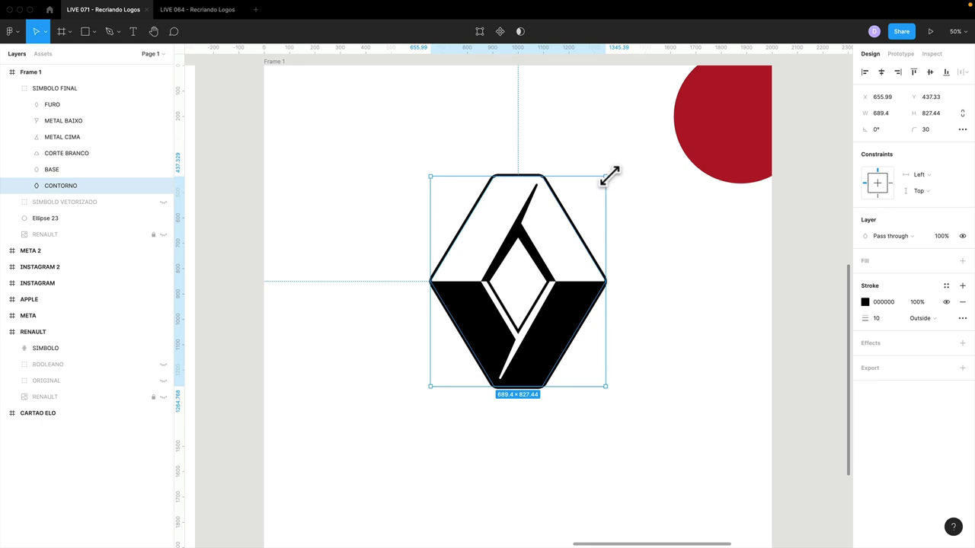
key(ctrl+z)
key(ctrl+z)
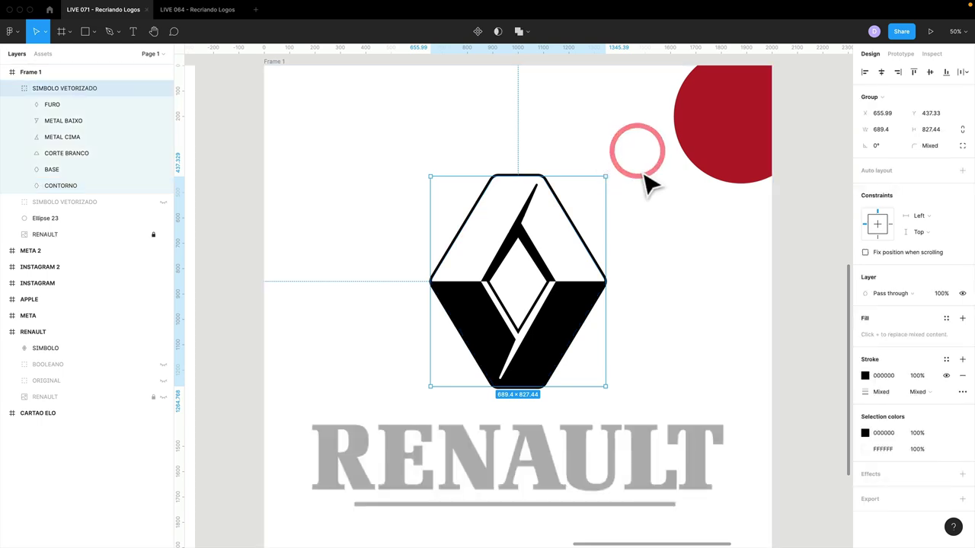
Hide the RENAULT wordmark again and try enlarging CONTORNO, then undo it
click(135, 185)
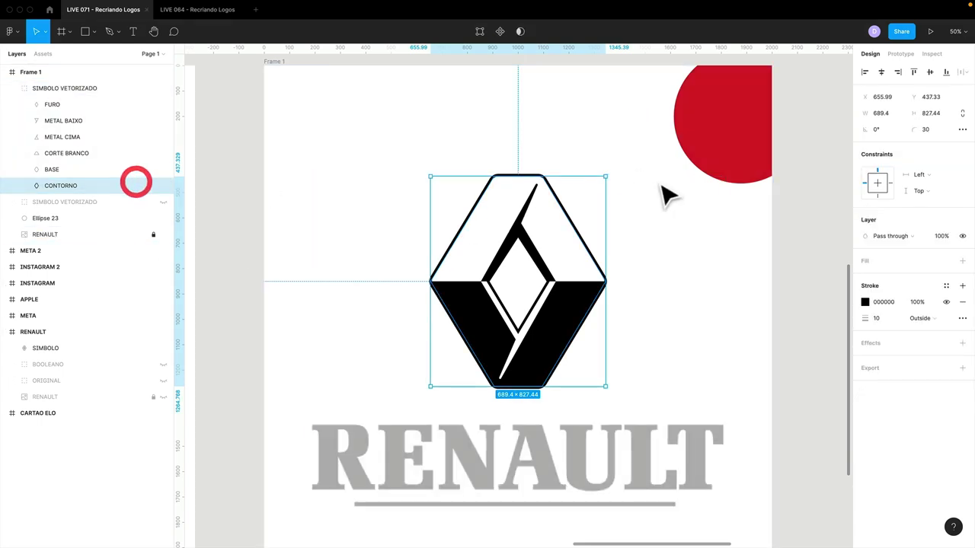
click(161, 234)
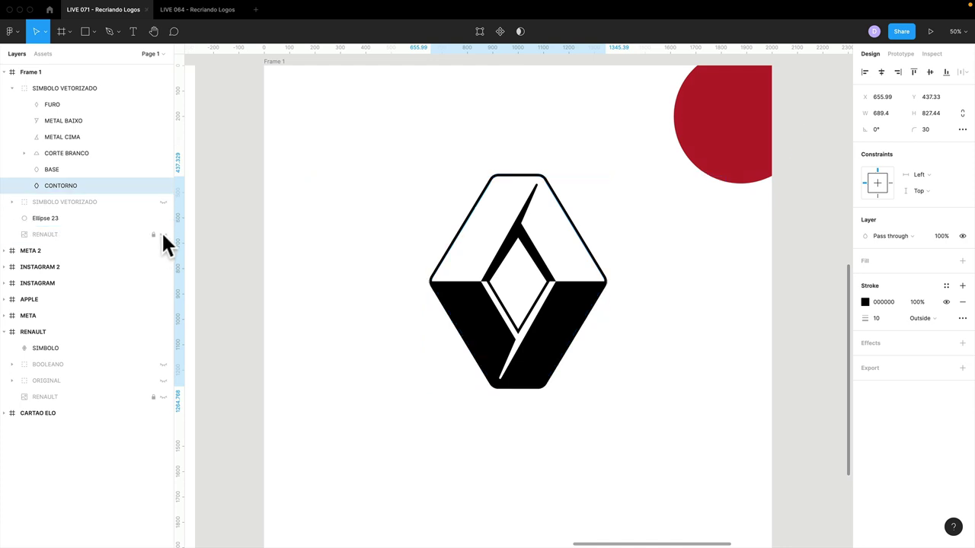
click(365, 241)
click(157, 185)
drag(607, 175, 627, 166)
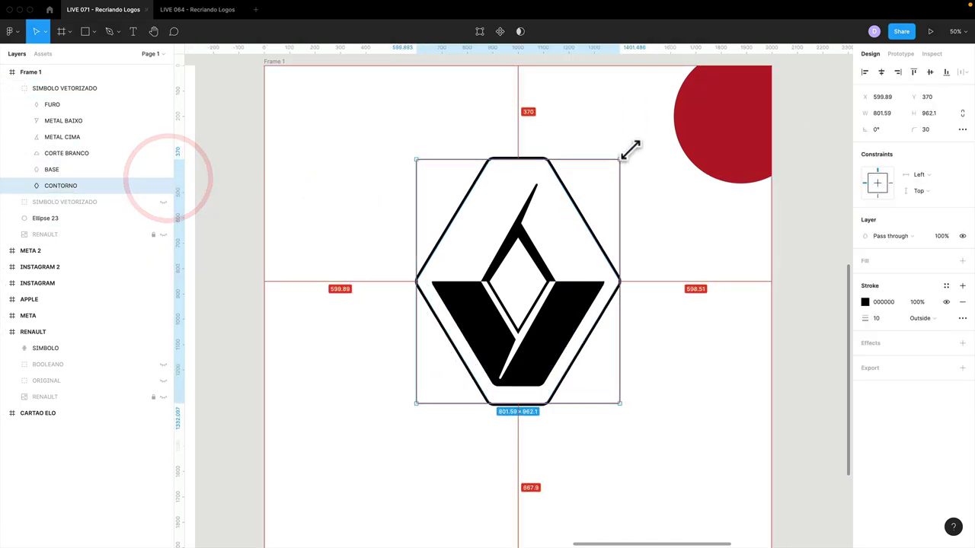
key(ctrl+z)
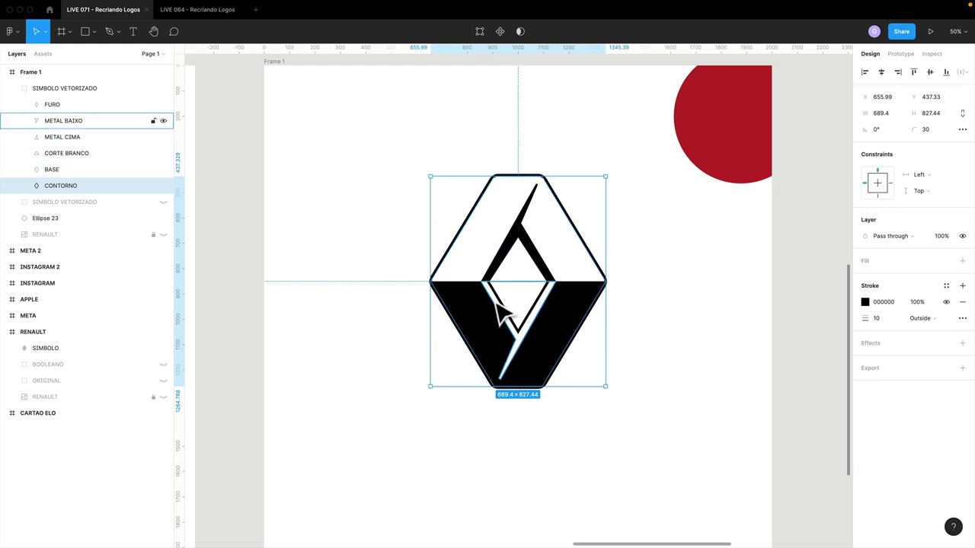
Outline CONTORNO's stroke into a filled shape and test resizing it
right_click(85, 196)
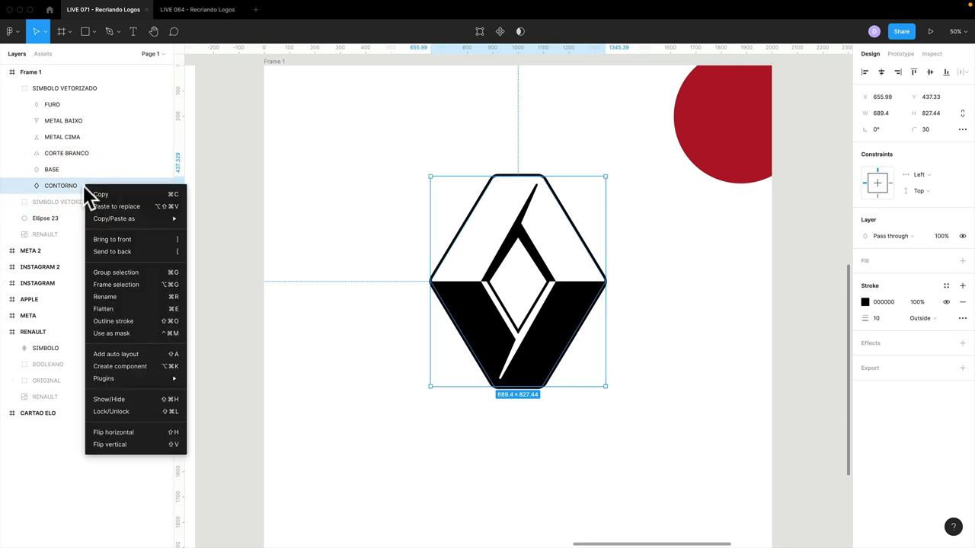
click(148, 321)
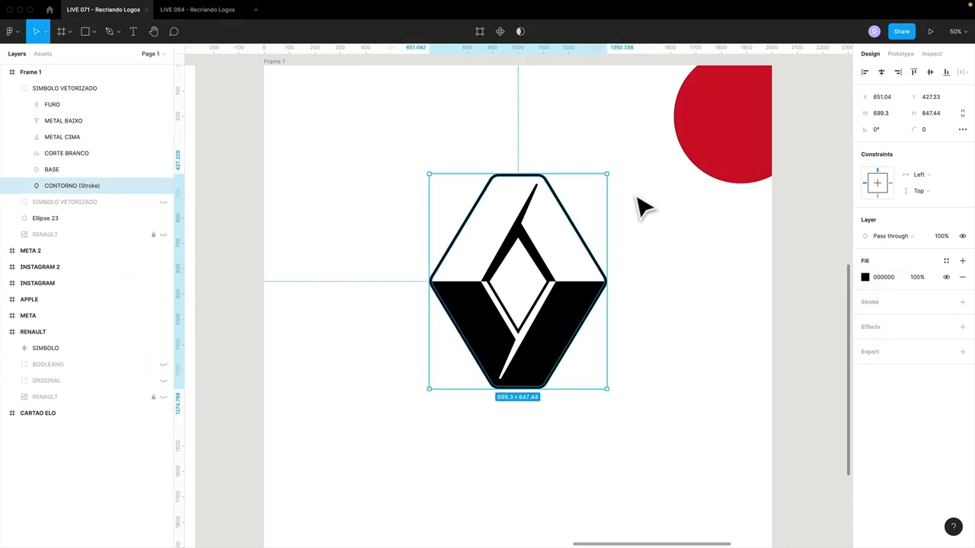
drag(607, 174, 680, 106)
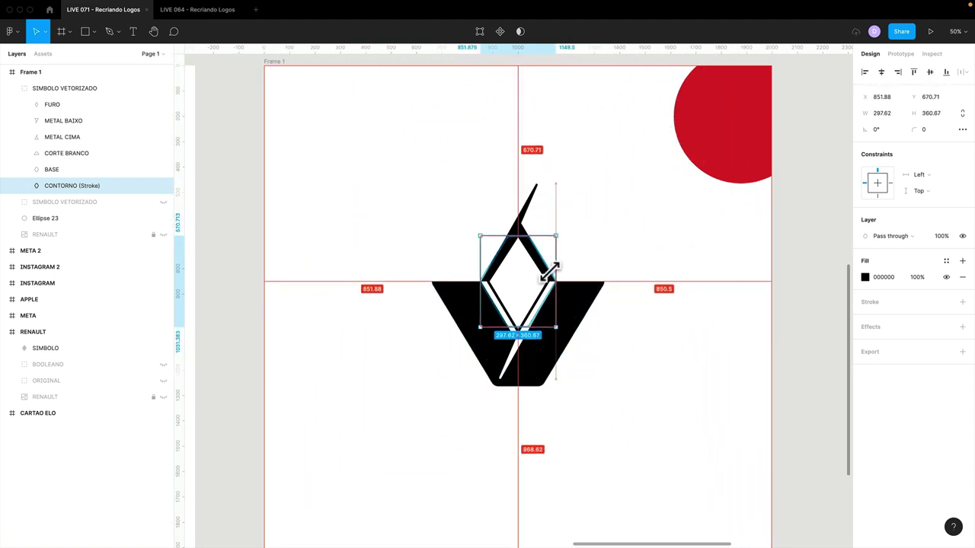
mouse_move(680, 106)
mouse_down()
mouse_move(619, 172)
mouse_move(625, 191)
mouse_up()
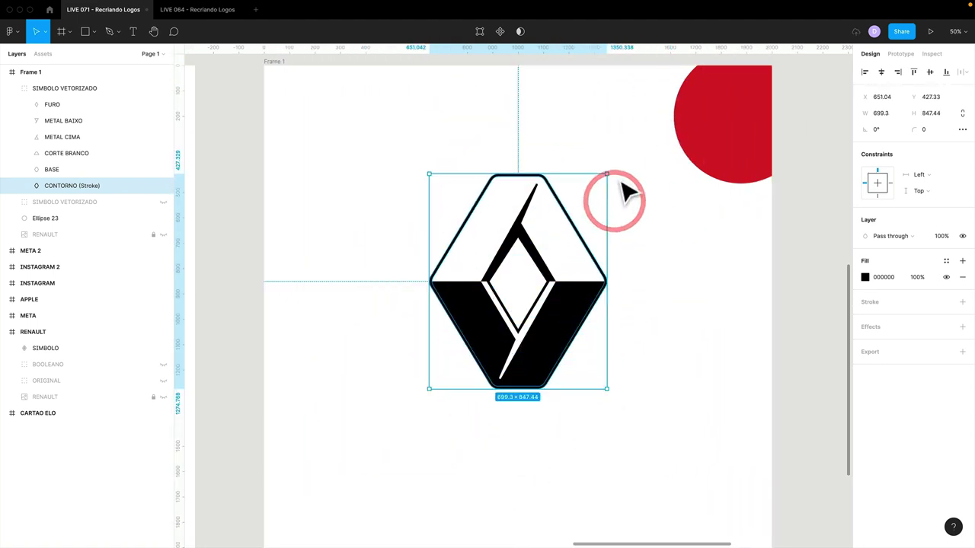
Try moving the BASE and CORTE BRANCO shapes down, cancelling each move
click(79, 169)
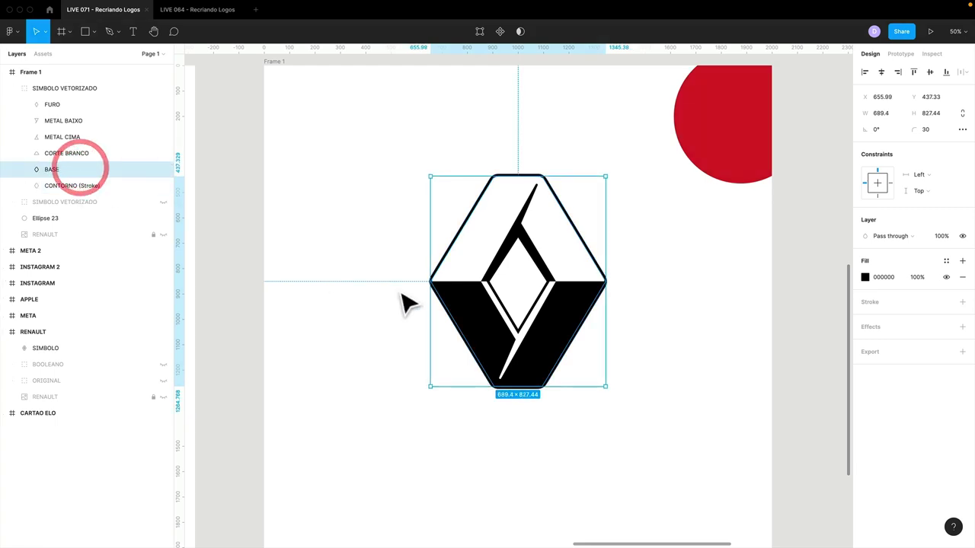
drag(476, 315, 396, 429)
key(Escape)
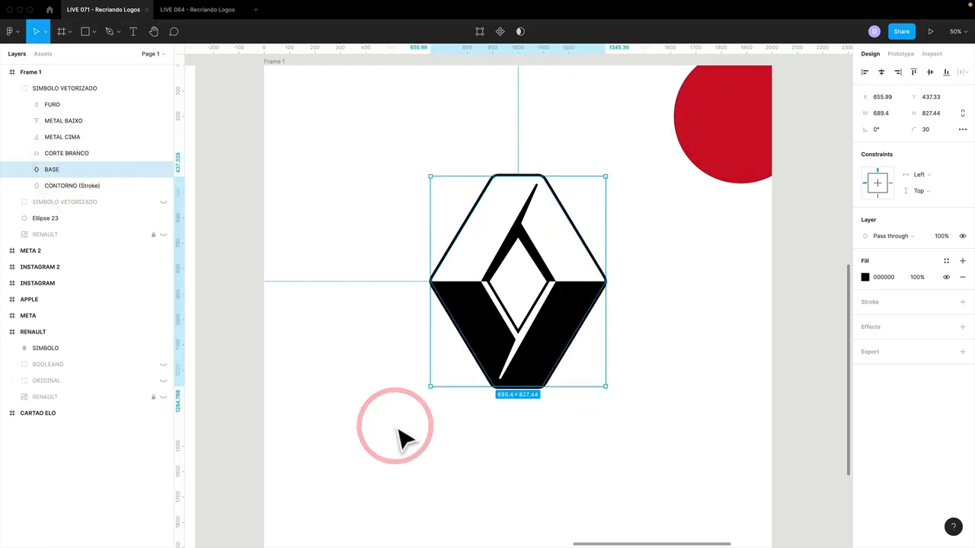
drag(474, 268, 457, 322)
key(Escape)
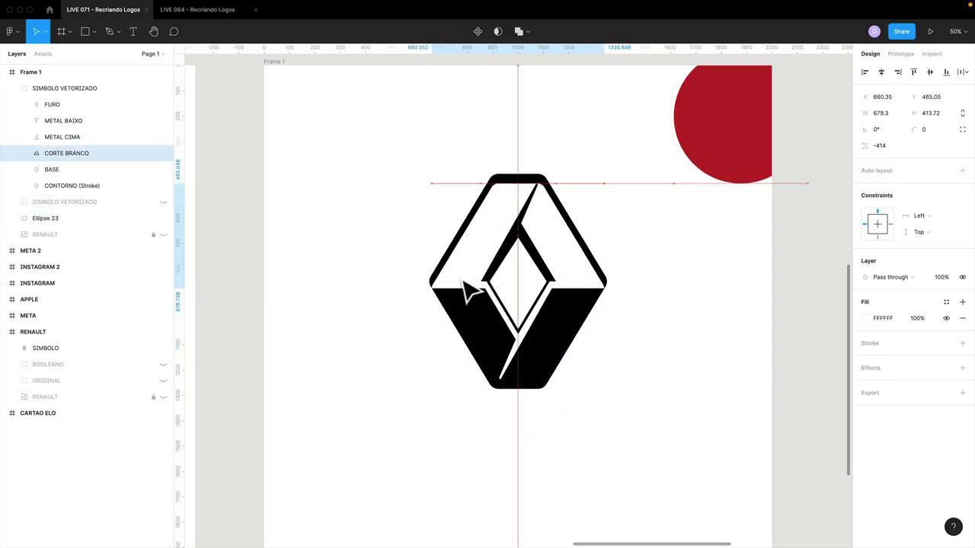
click(460, 298)
click(462, 272)
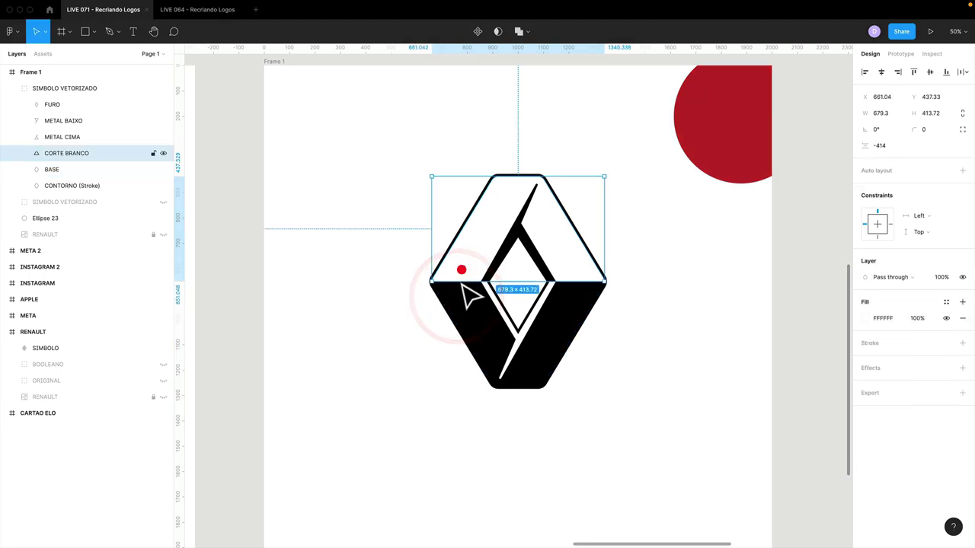
click(459, 272)
click(465, 313)
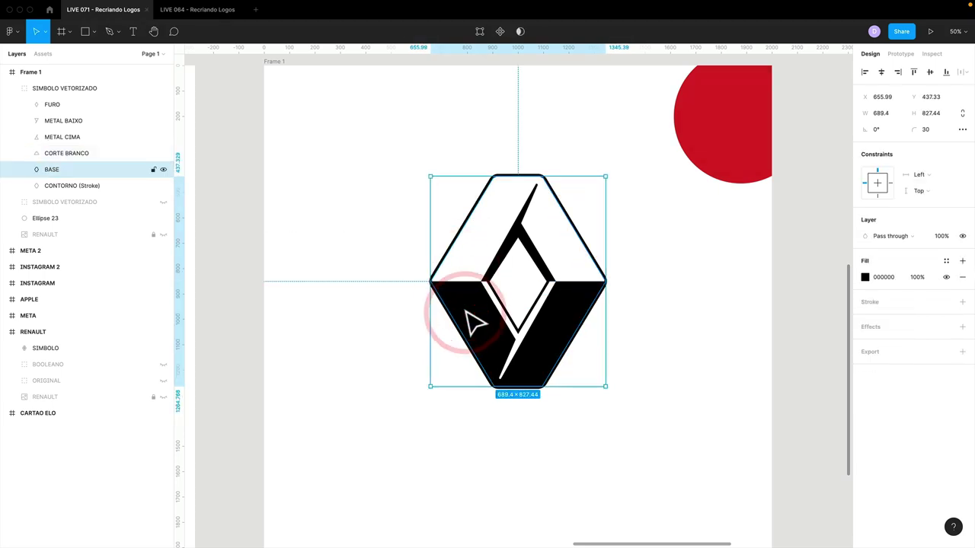
Expand CORTE BRANCO to inspect its BRANCO and CORTE parts, then collapse it
click(91, 154)
click(72, 169)
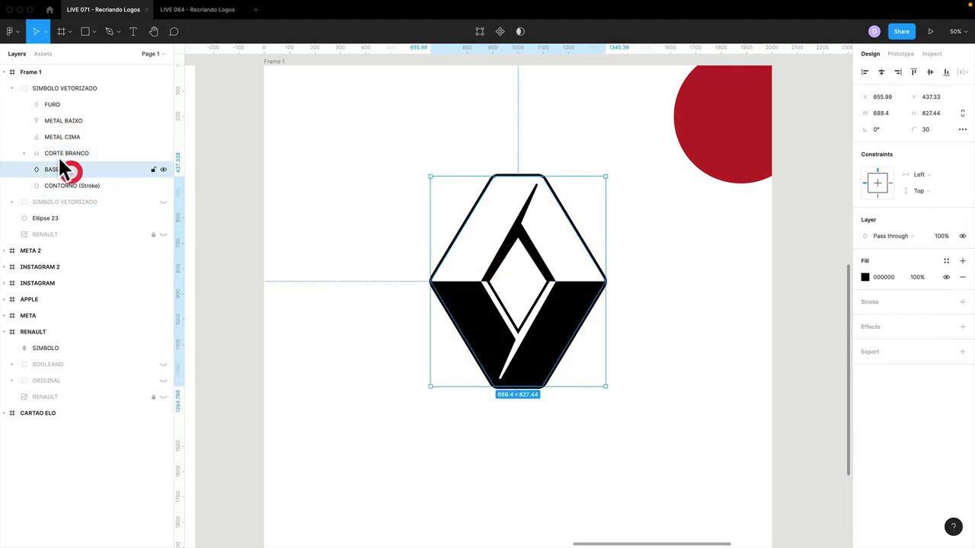
click(47, 155)
click(24, 153)
click(83, 169)
click(84, 184)
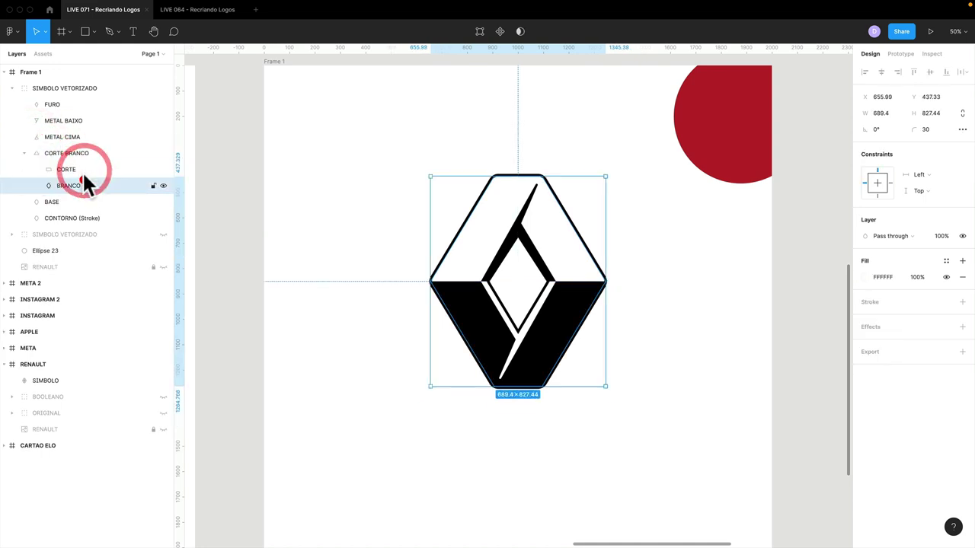
click(82, 157)
click(78, 185)
click(99, 172)
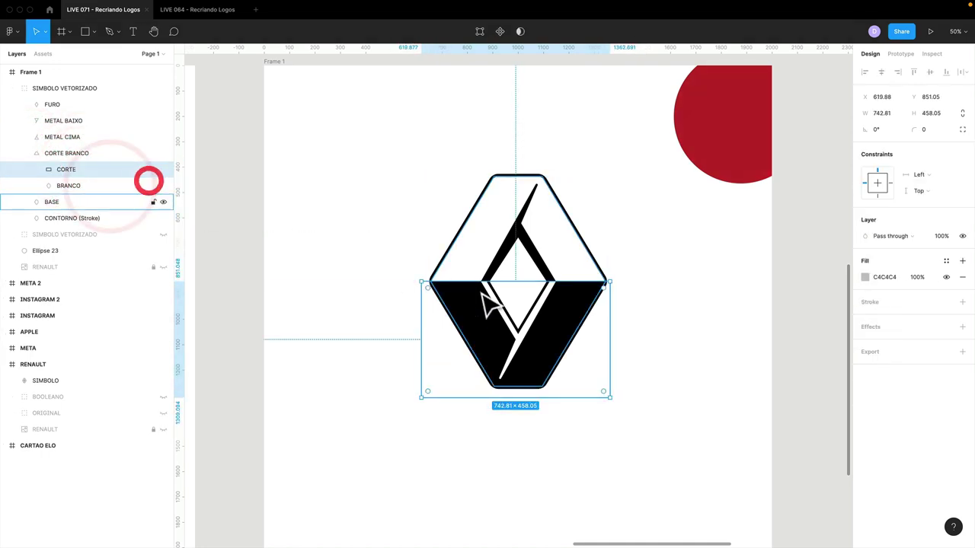
drag(490, 305, 488, 309)
click(487, 304)
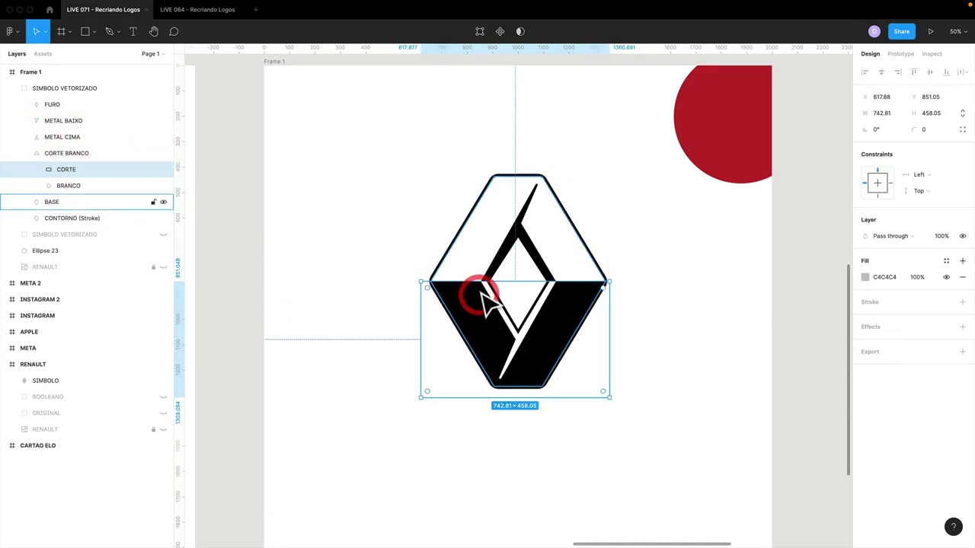
click(52, 155)
click(36, 154)
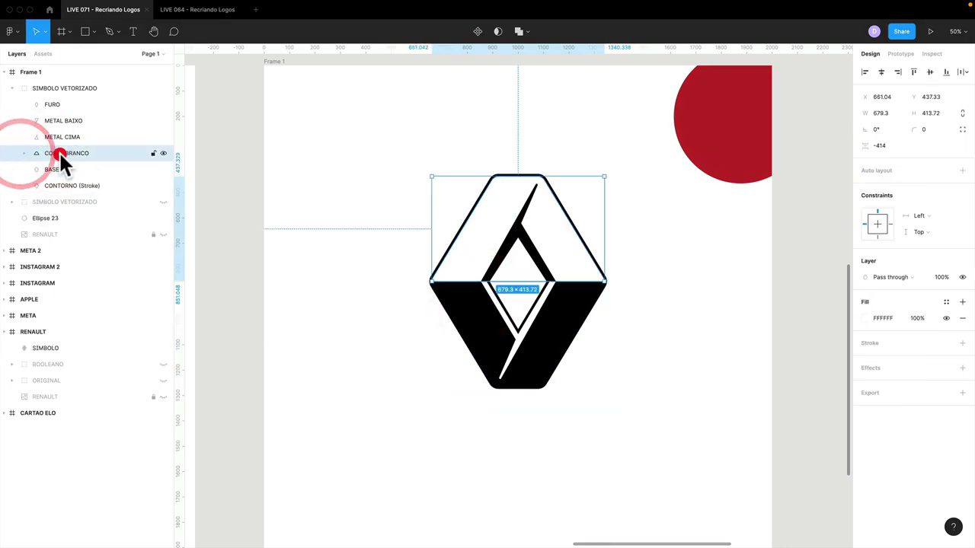
click(58, 152)
Rename BASE to BASE PRETA and subtract CORTE BRANCO from it
click(55, 167)
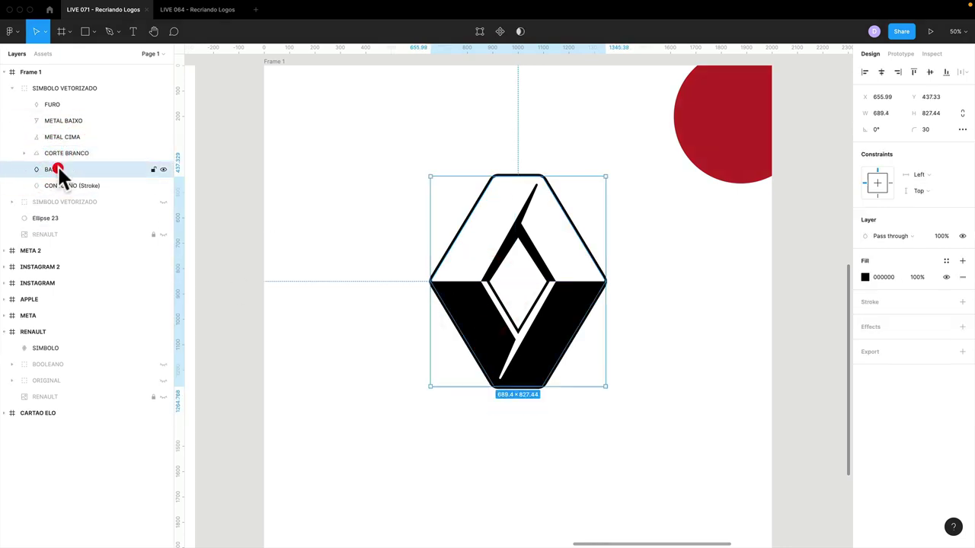
double_click(55, 168)
text(BASE PRETA)
key(Return)
shift+click(71, 153)
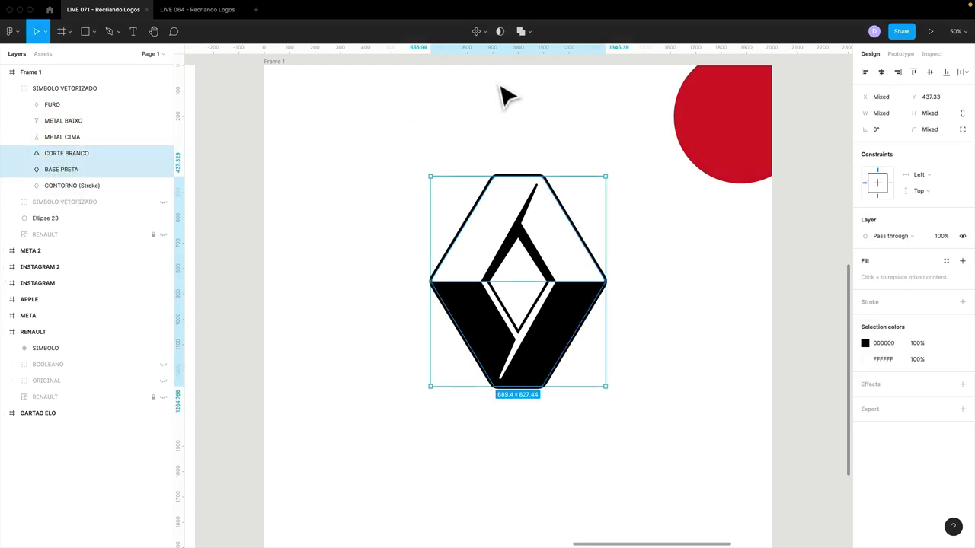
click(533, 32)
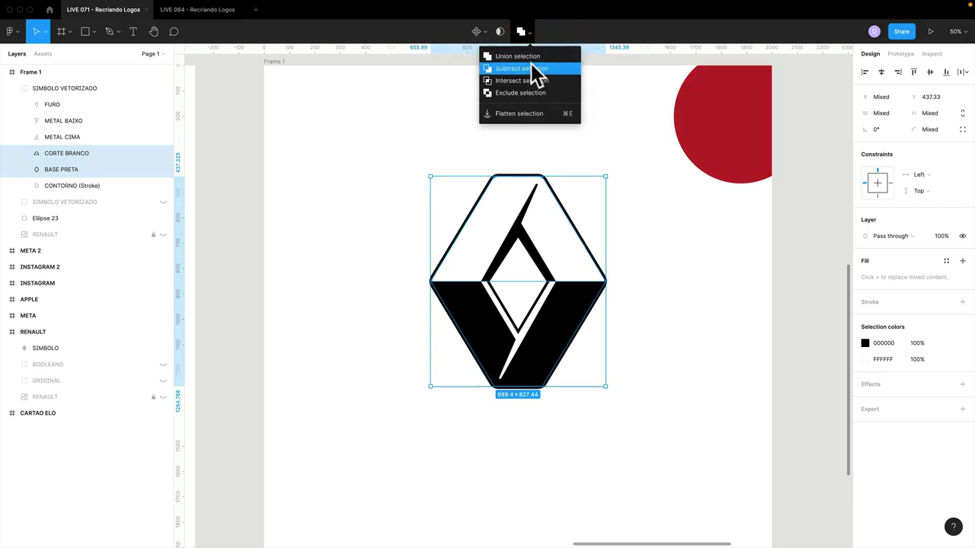
click(536, 72)
Inspect the new Subtract shape and the logo's layers on the canvas
click(606, 149)
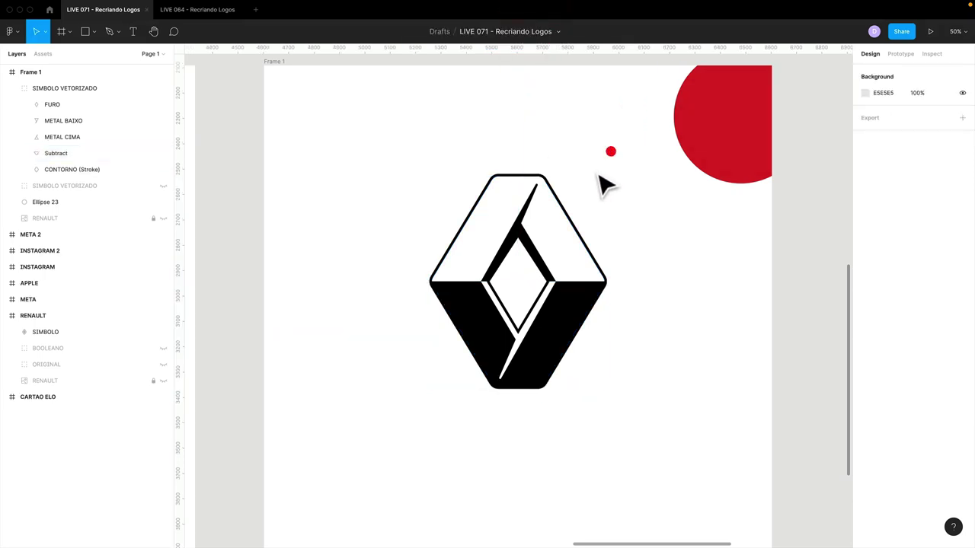
click(480, 254)
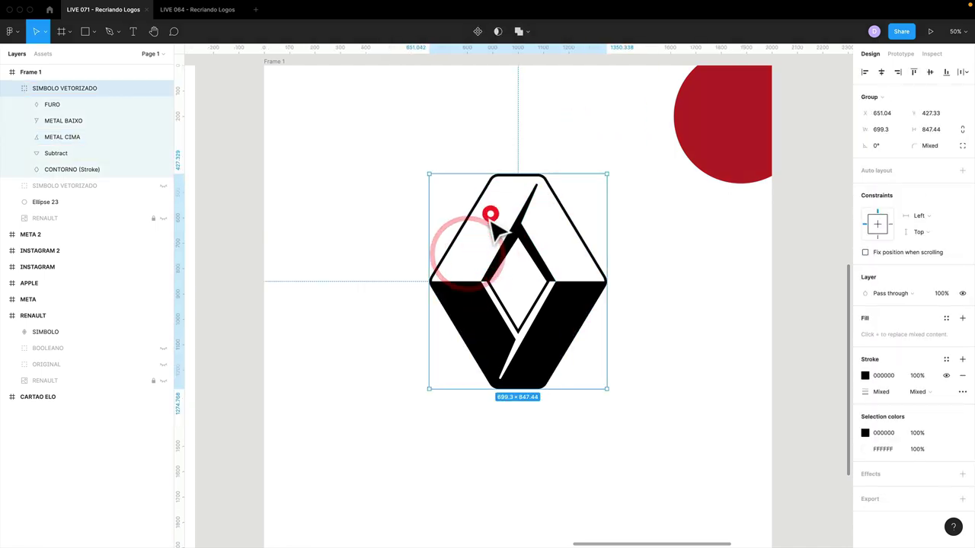
click(480, 248)
double_click(474, 242)
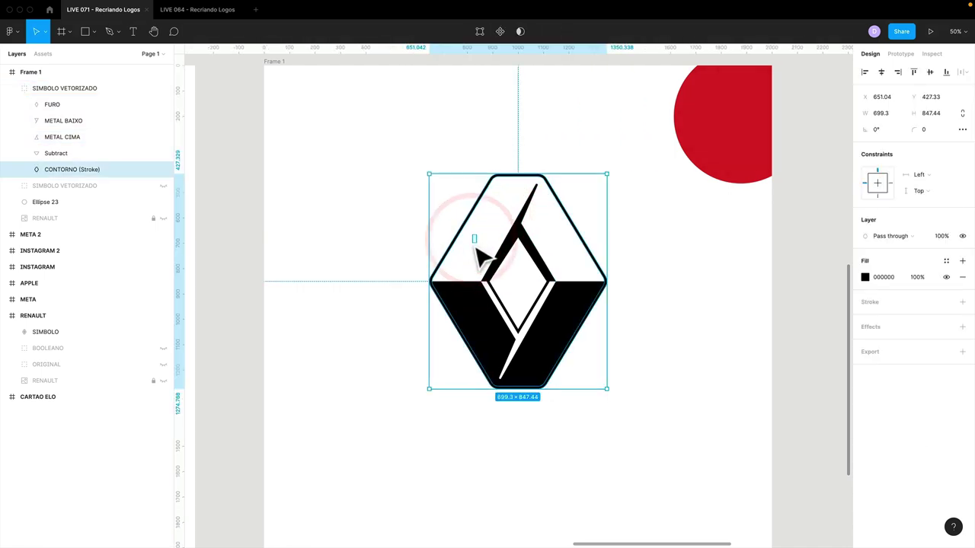
click(320, 219)
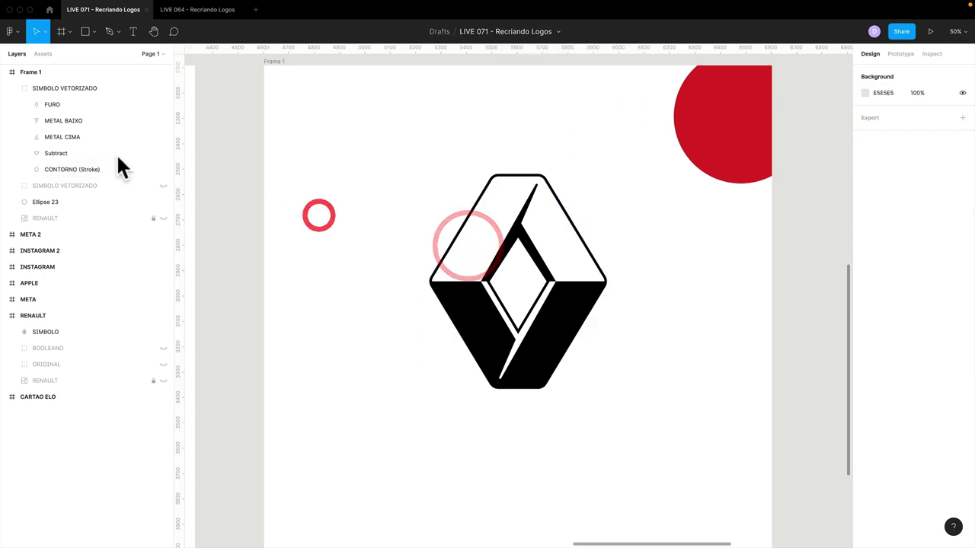
click(60, 153)
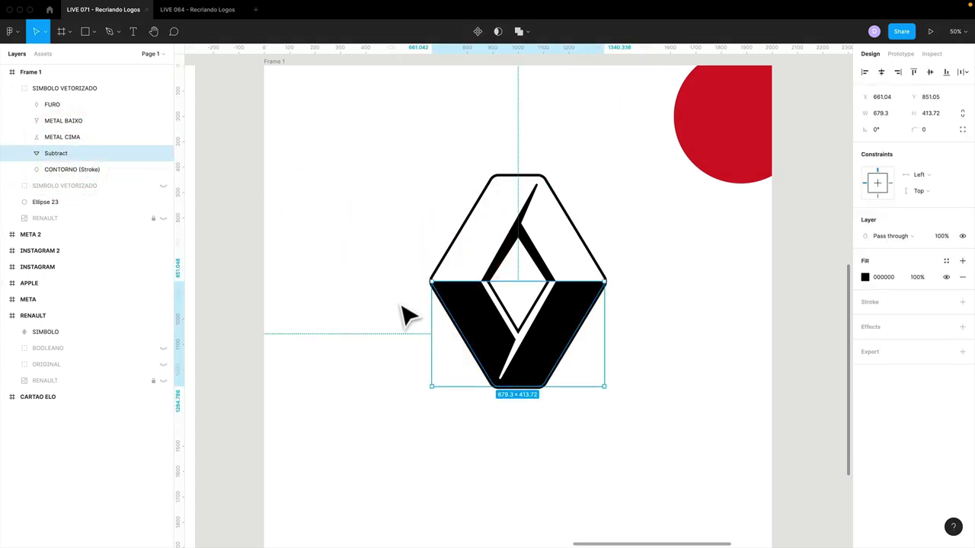
click(474, 381)
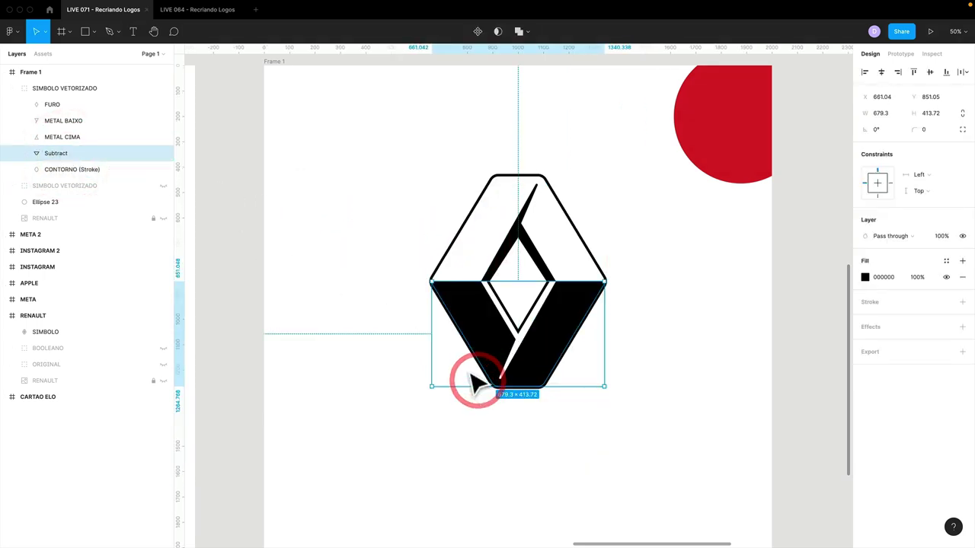
click(63, 137)
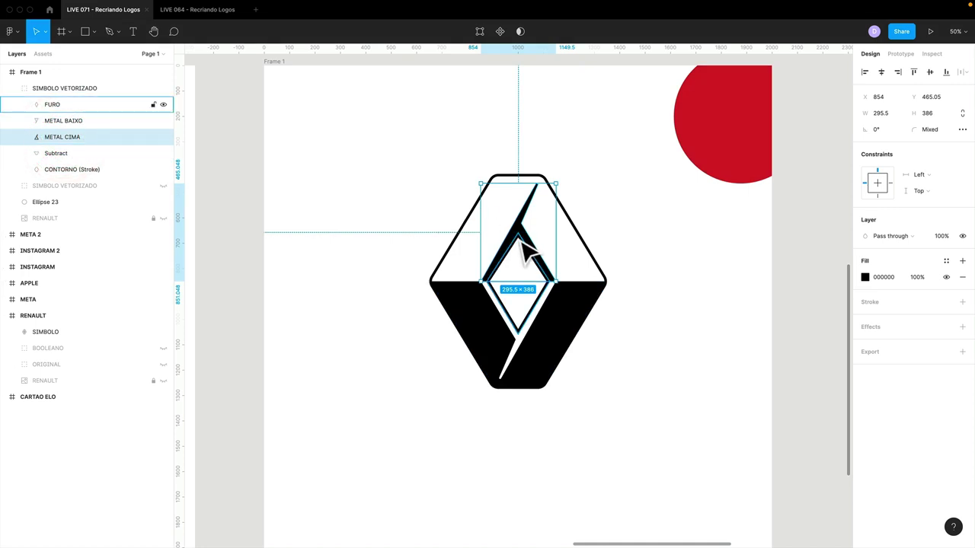
Unite METAL CIMA with the Subtract shape into a single Union shape
shift+click(63, 150)
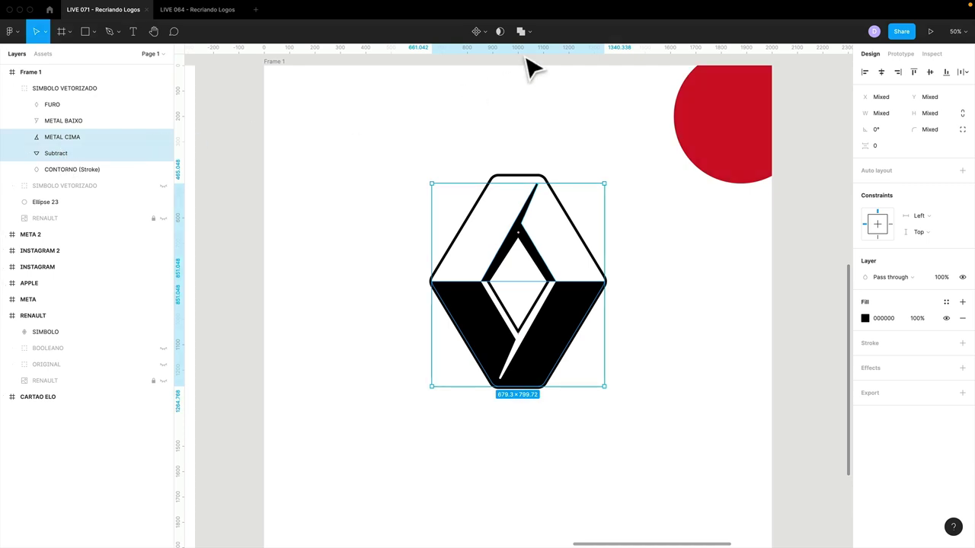
click(520, 32)
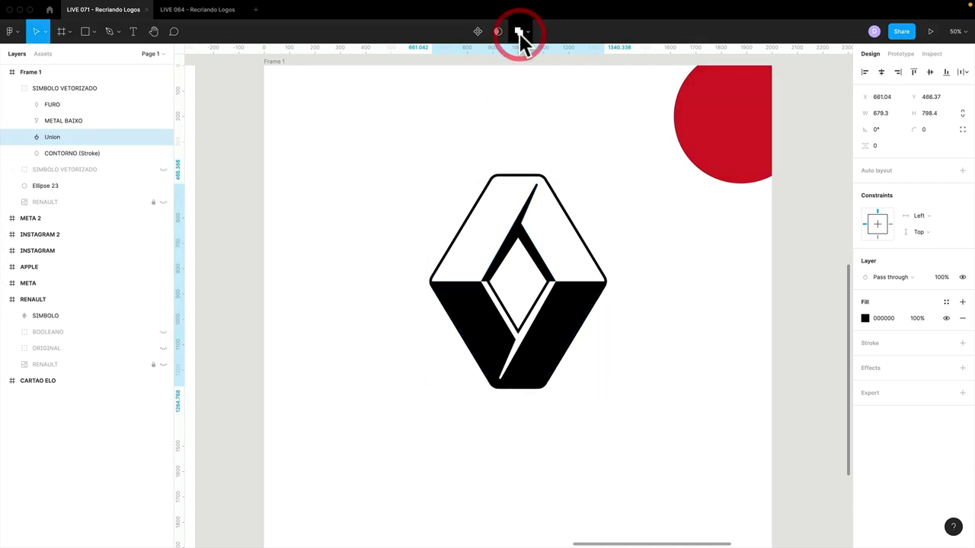
drag(500, 295, 545, 309)
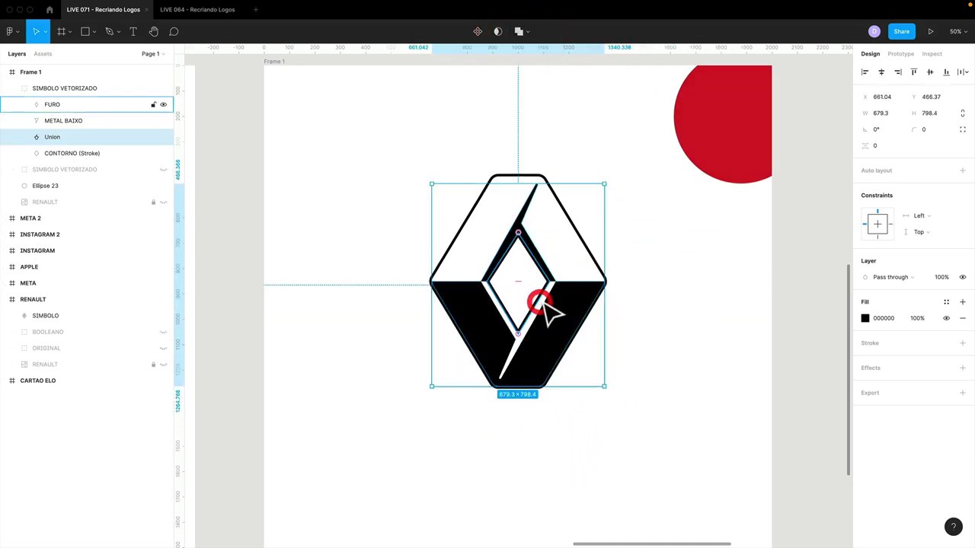
Subtract METAL BAIXO from the Union, leaving a 679.3×798.4 shape
click(77, 119)
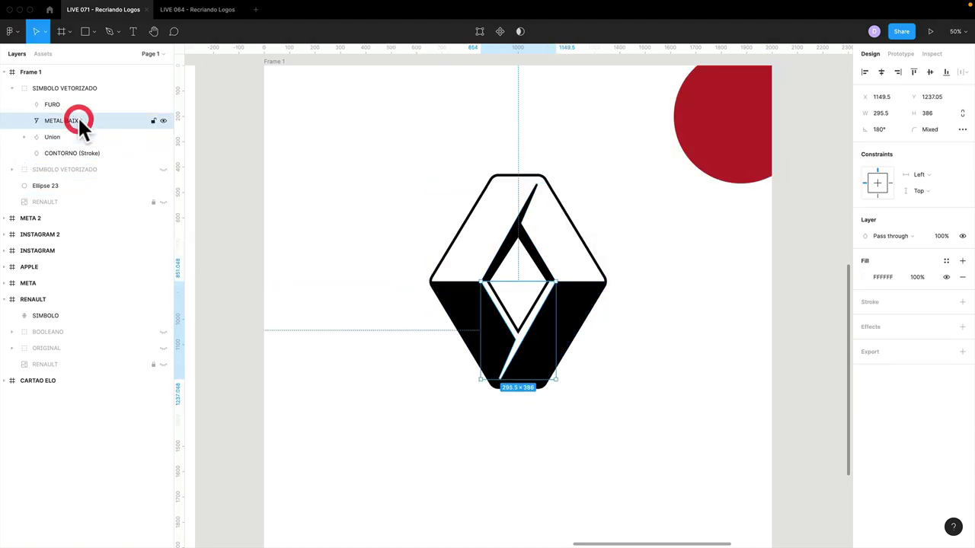
drag(468, 266, 584, 414)
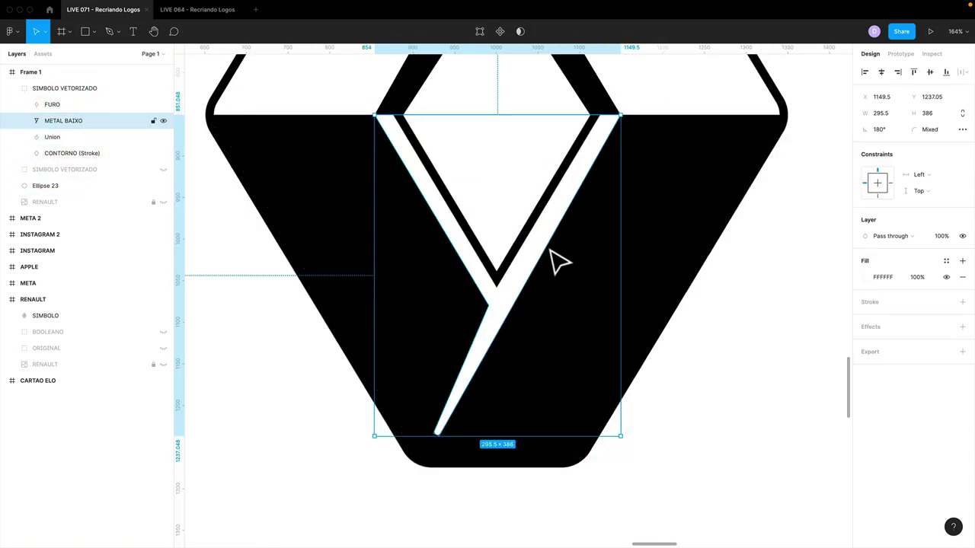
scroll(555, 261, down, 3)
scroll(533, 266, down, 2)
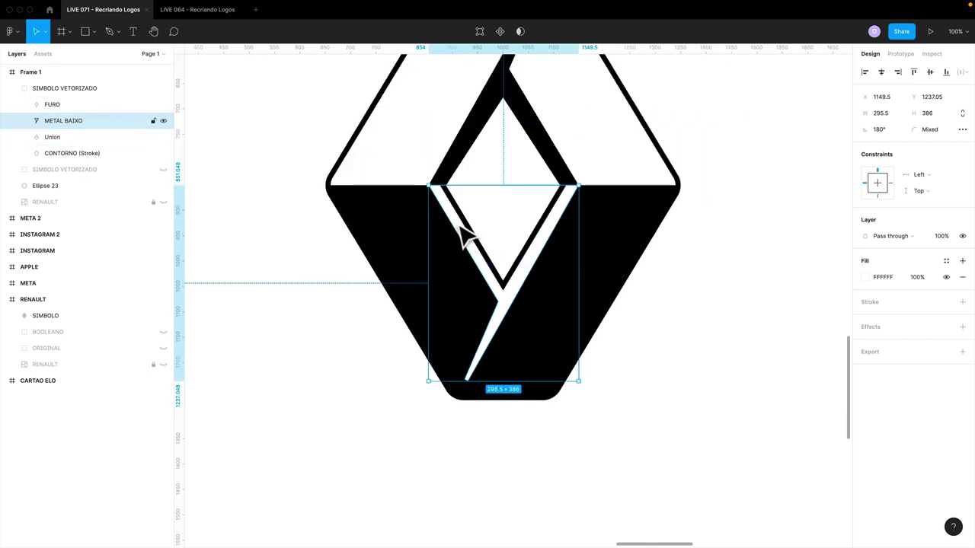
click(60, 119)
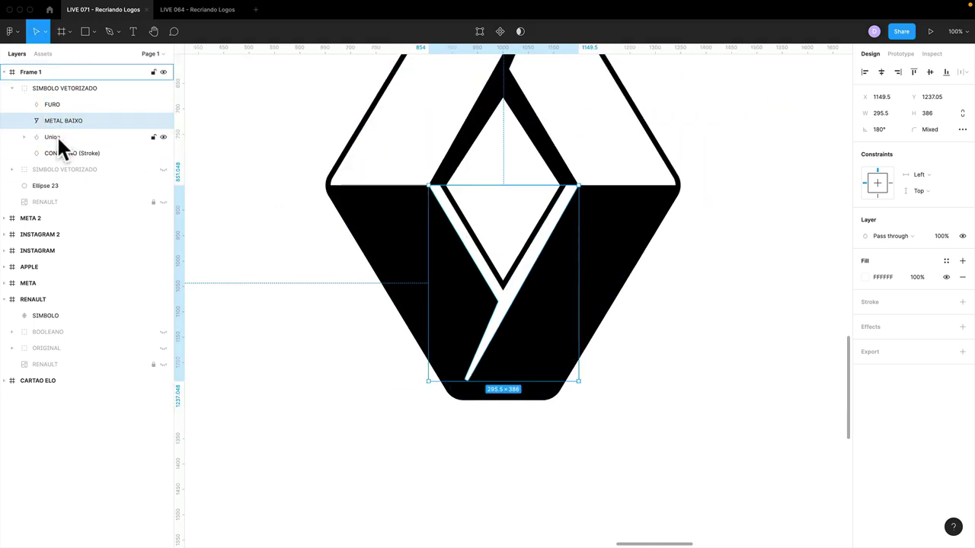
shift+click(53, 138)
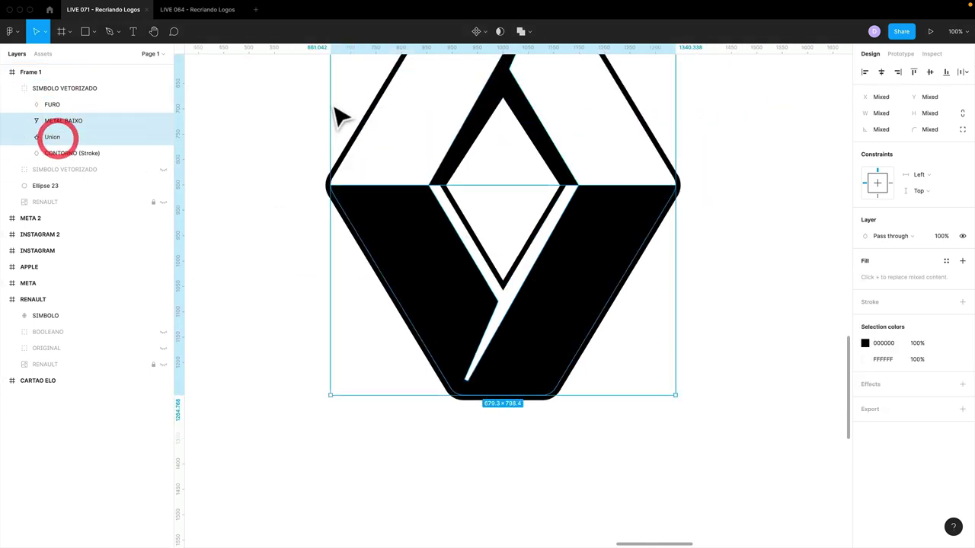
click(529, 32)
click(523, 70)
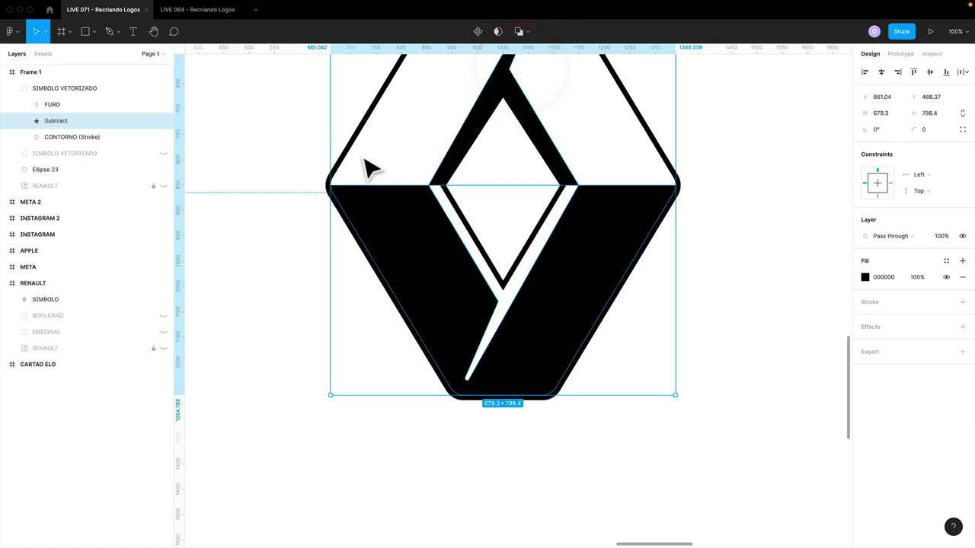
click(269, 202)
scroll(282, 205, up, 2)
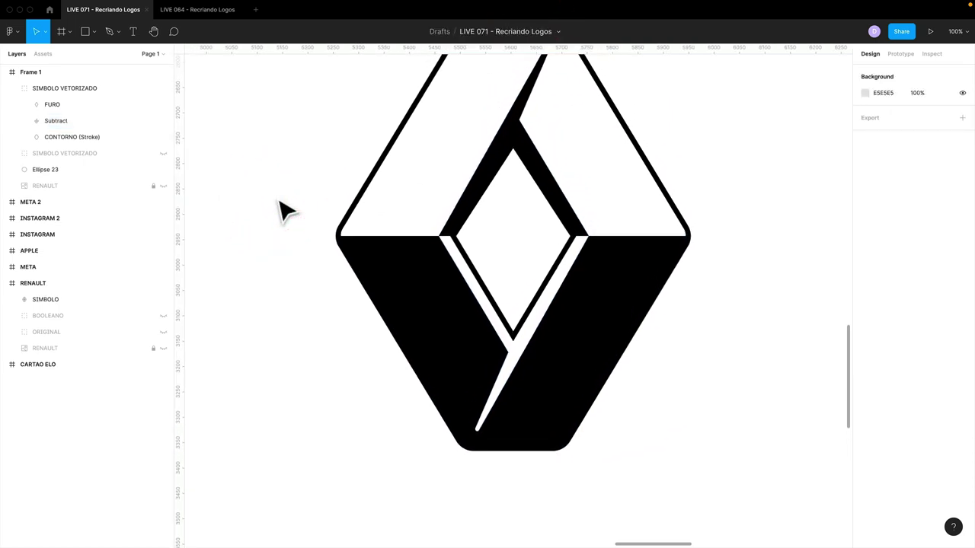
key(minus)
click(491, 274)
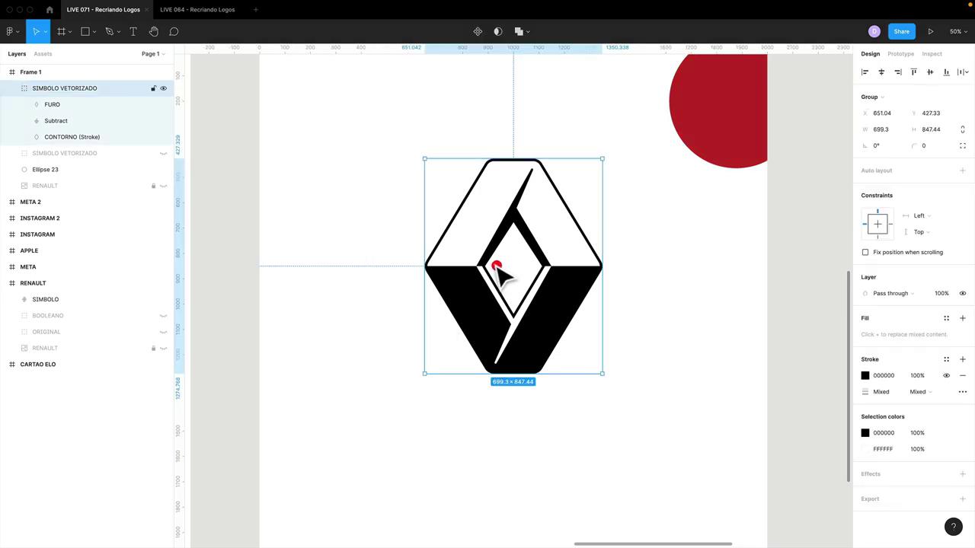
click(54, 107)
mouse_move(525, 285)
mouse_down()
mouse_move(435, 283)
mouse_move(505, 294)
mouse_up()
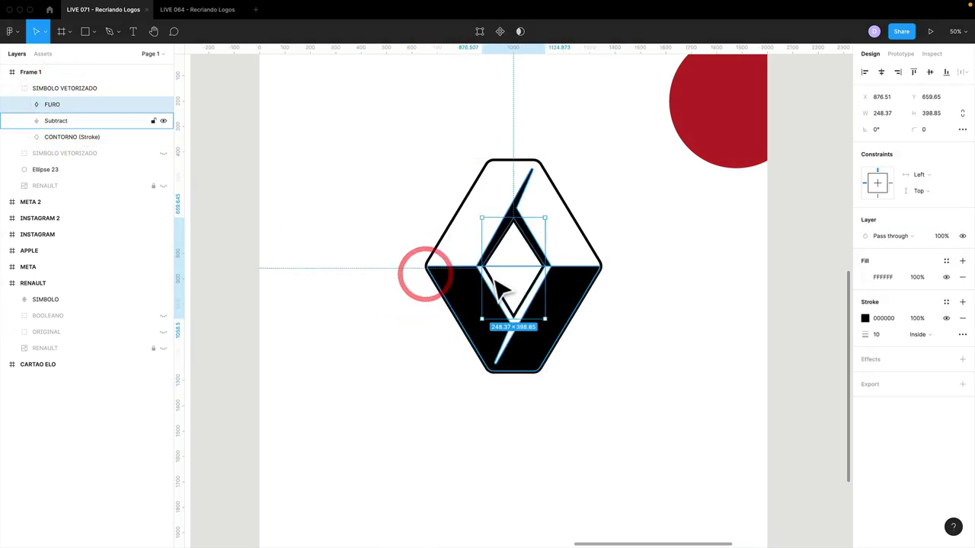
click(868, 276)
click(837, 292)
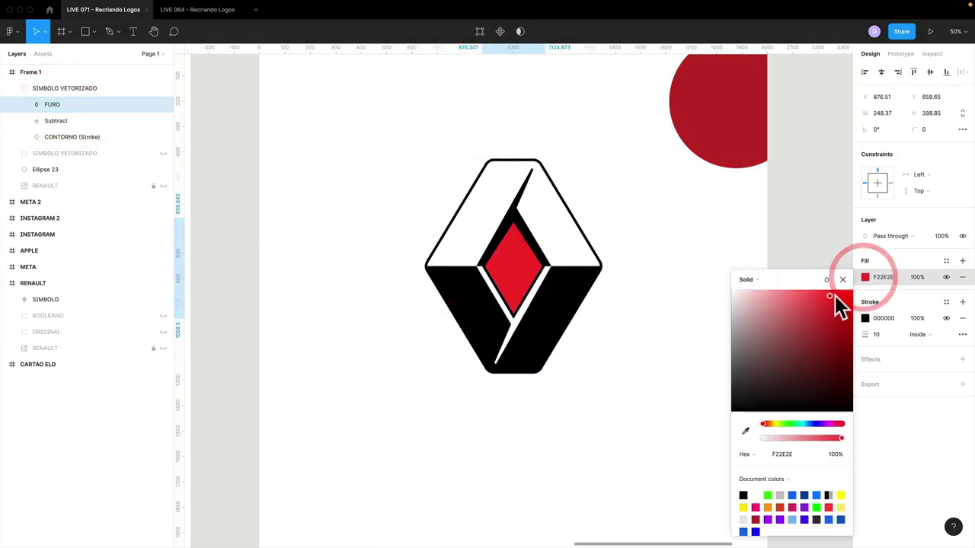
key(ctrl+z)
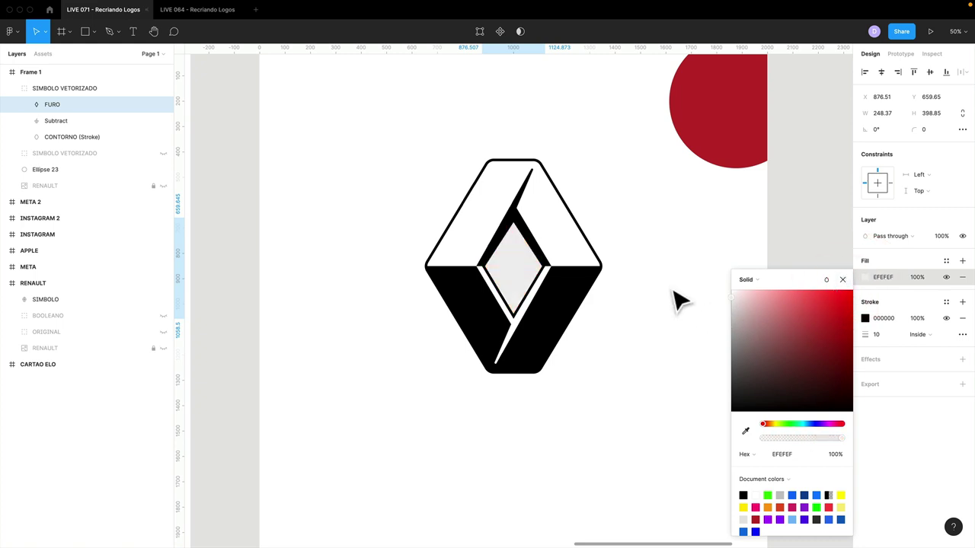
click(655, 276)
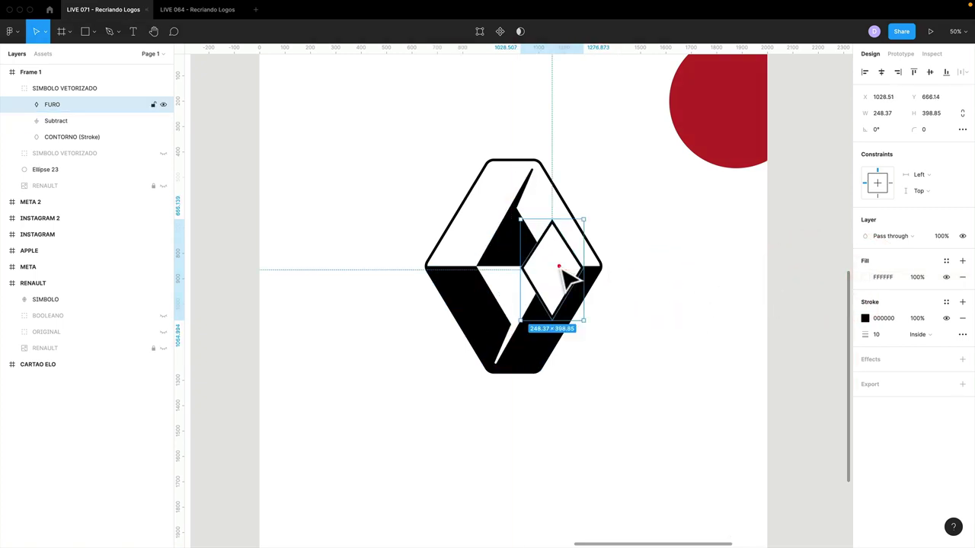
mouse_move(546, 266)
mouse_down()
mouse_move(564, 278)
mouse_move(482, 259)
mouse_up()
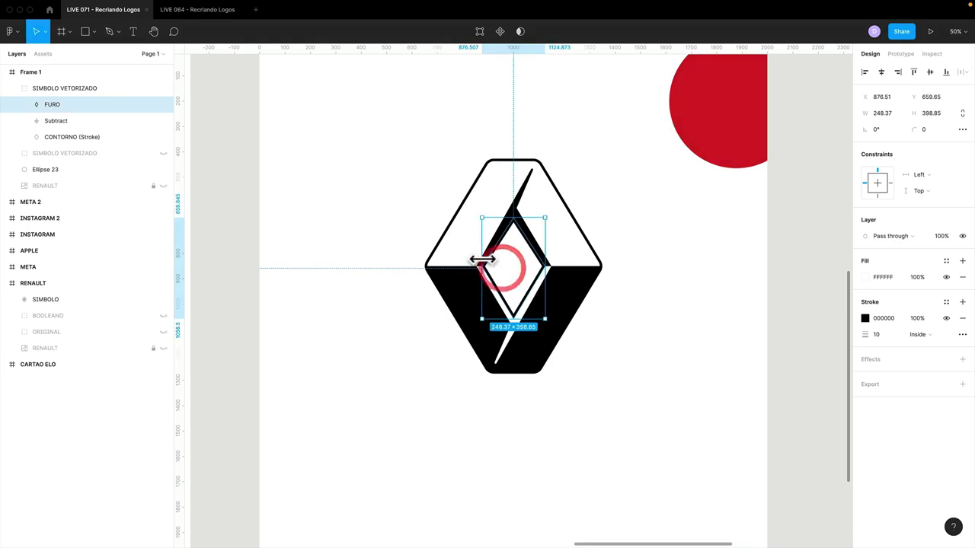
mouse_move(72, 137)
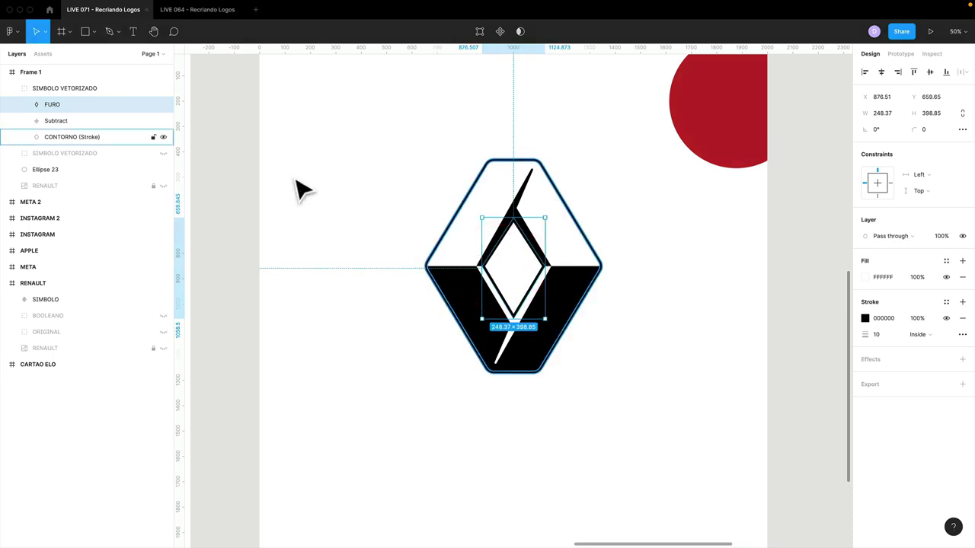
shift+click(60, 121)
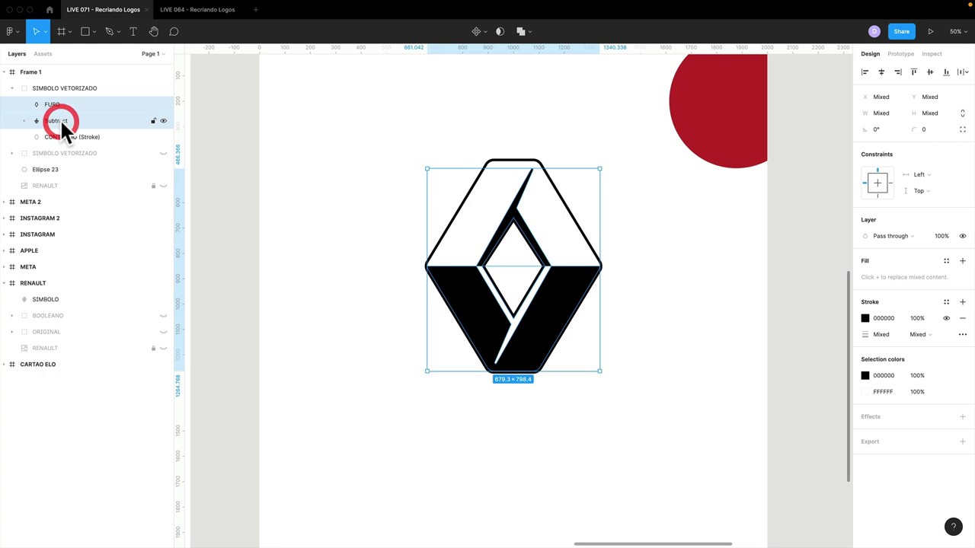
click(531, 32)
click(521, 68)
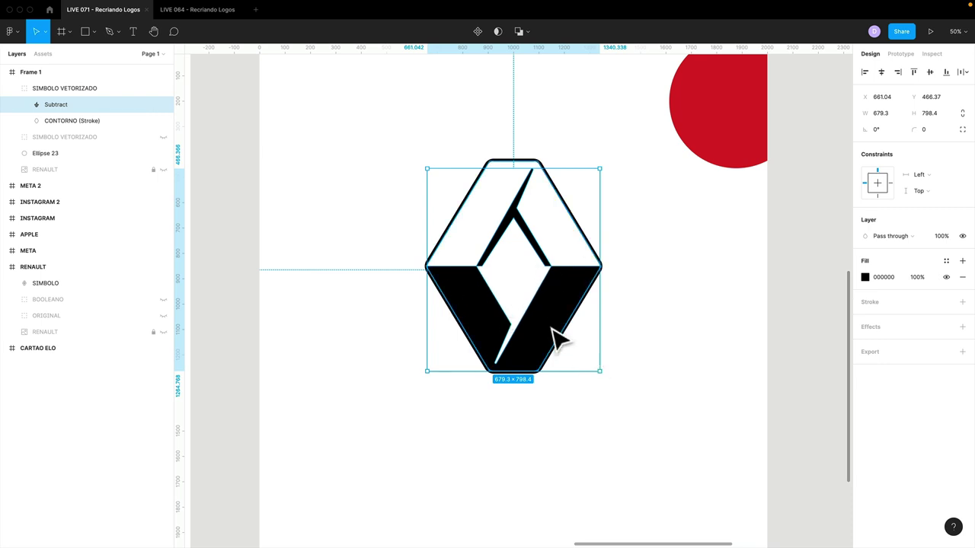
key(ctrl+z)
click(355, 230)
click(57, 105)
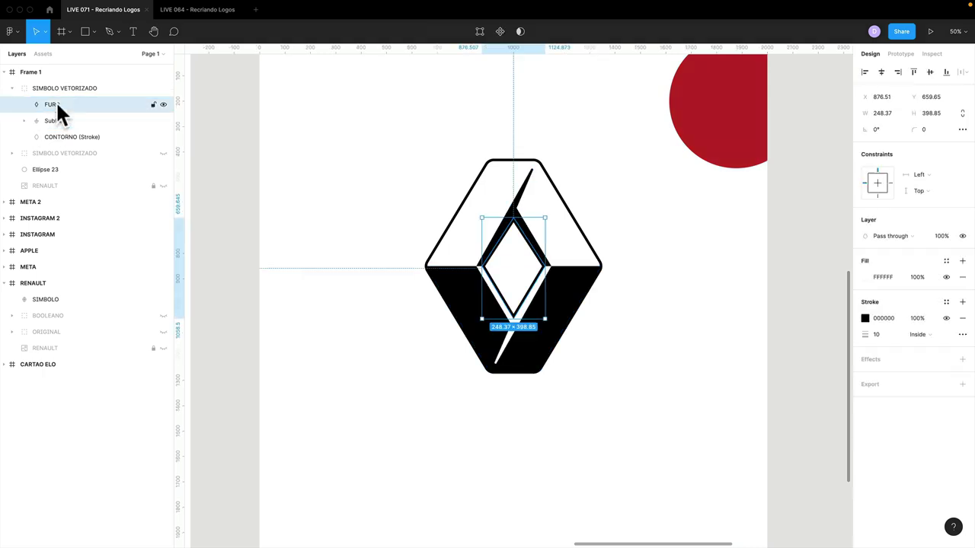
shift+click(54, 114)
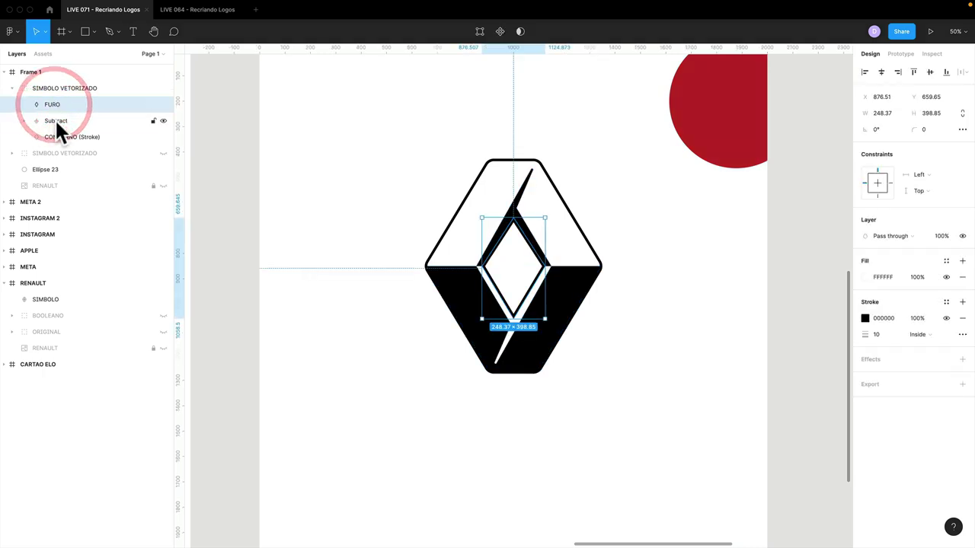
click(60, 120)
click(432, 294)
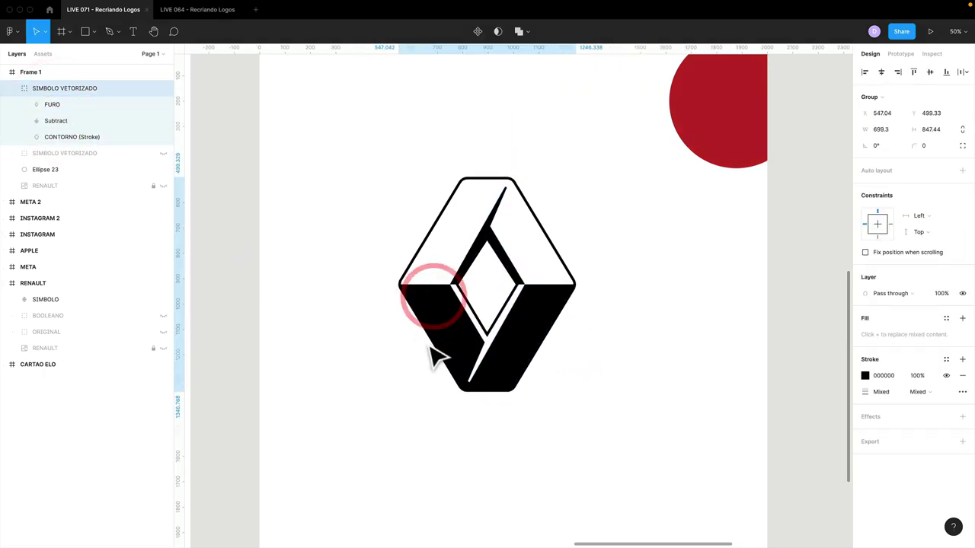
click(460, 281)
click(57, 120)
drag(488, 330, 462, 399)
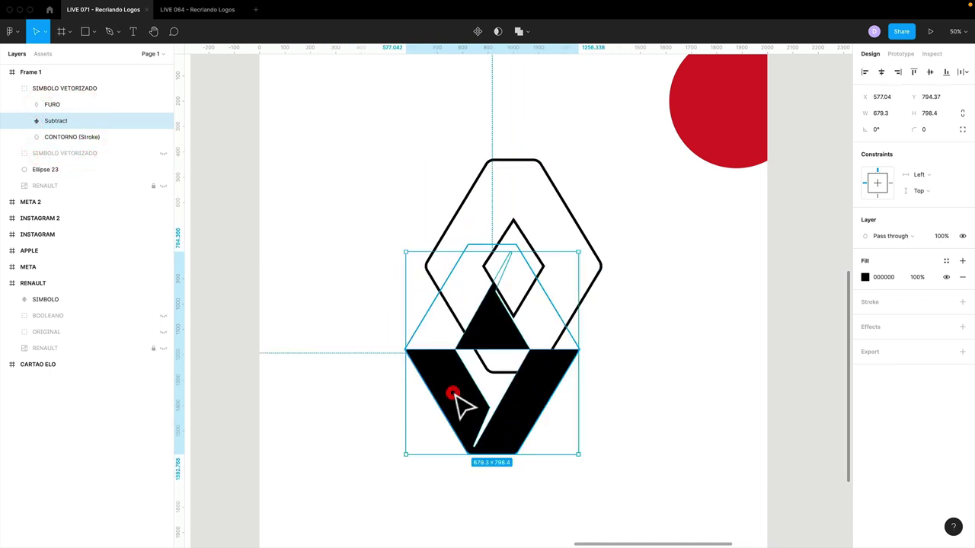
key(ctrl+z)
click(49, 103)
click(25, 120)
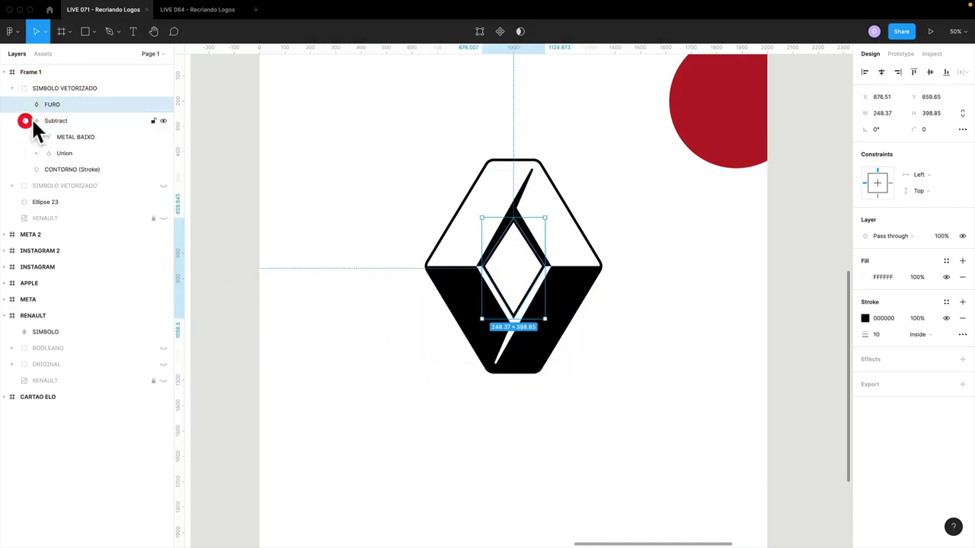
click(47, 121)
click(56, 148)
click(34, 152)
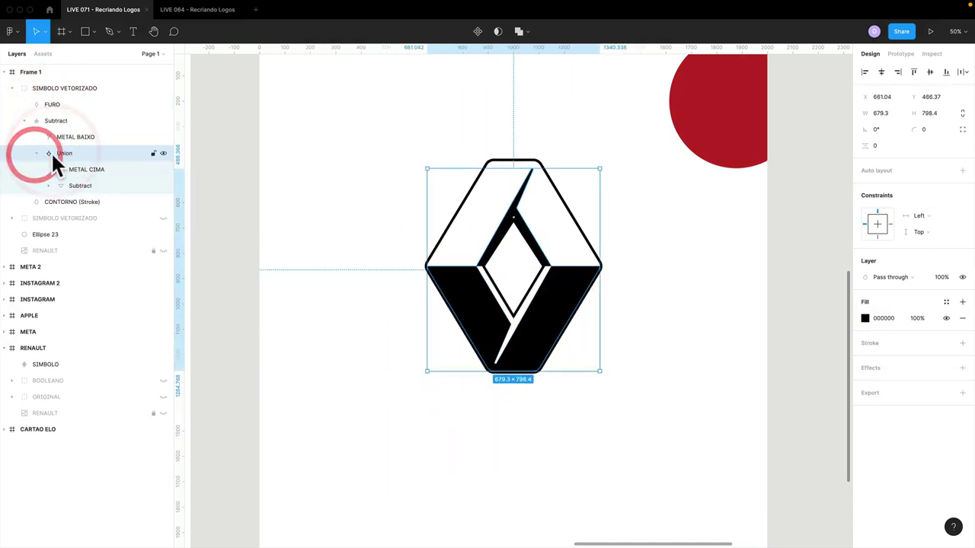
click(37, 153)
click(56, 135)
click(44, 105)
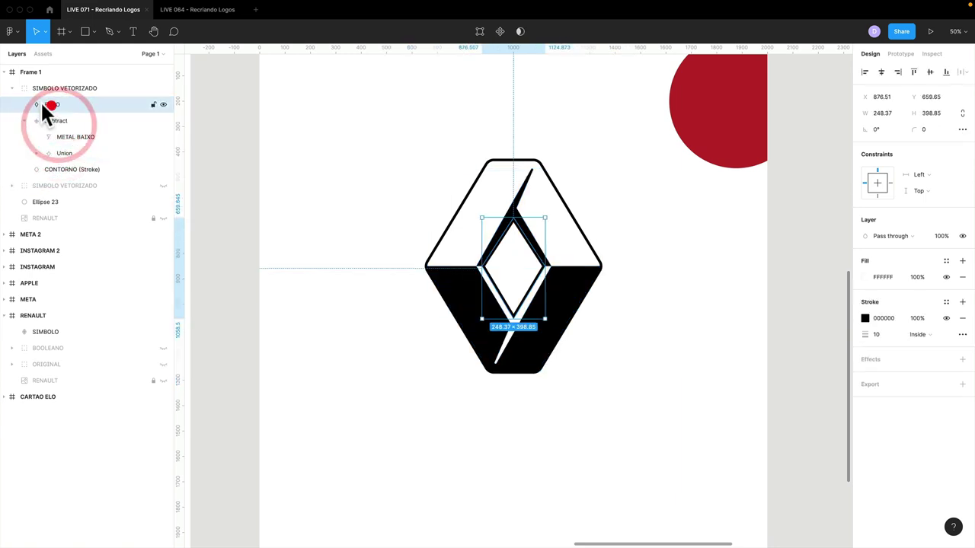
drag(52, 100, 57, 128)
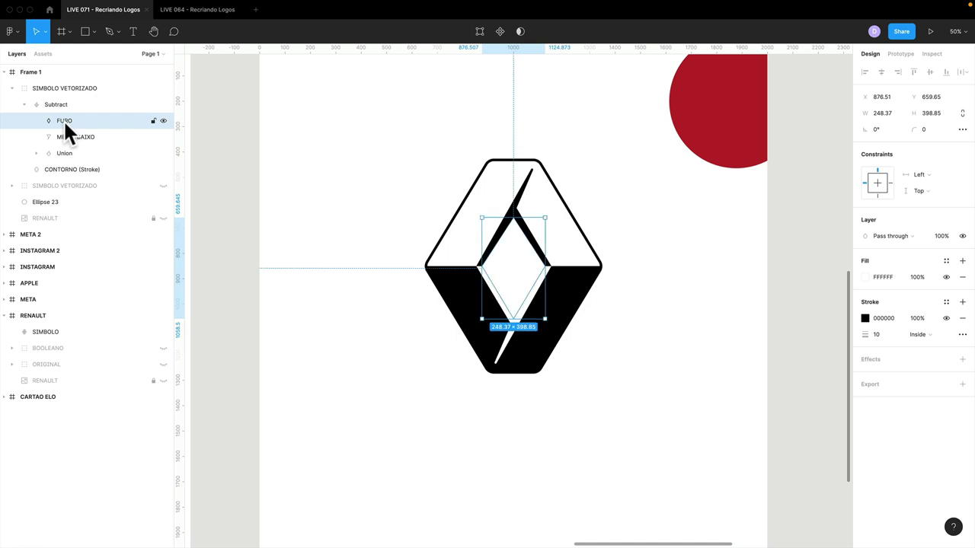
key(ctrl+z)
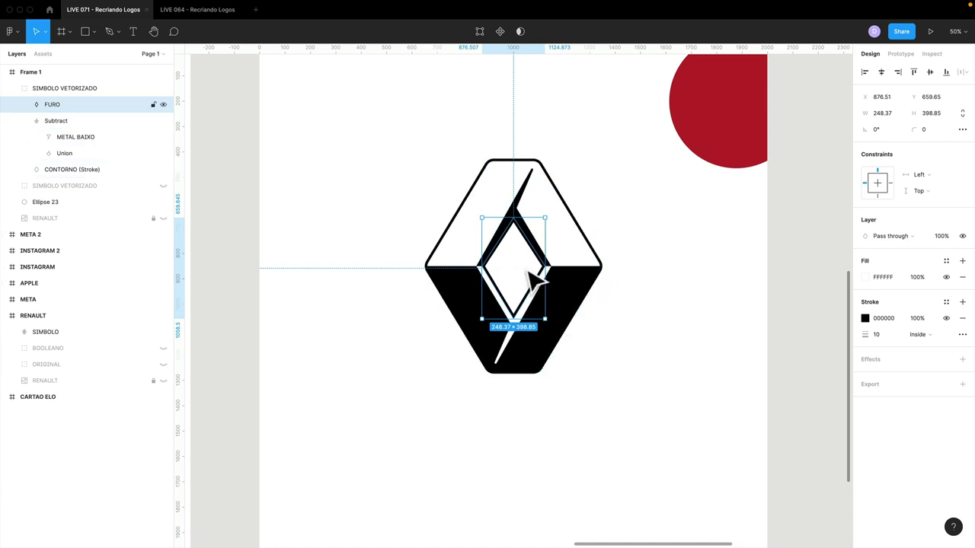
Outline the FURO diamond's stroke and move the filled FURO into the Subtract group
right_click(51, 105)
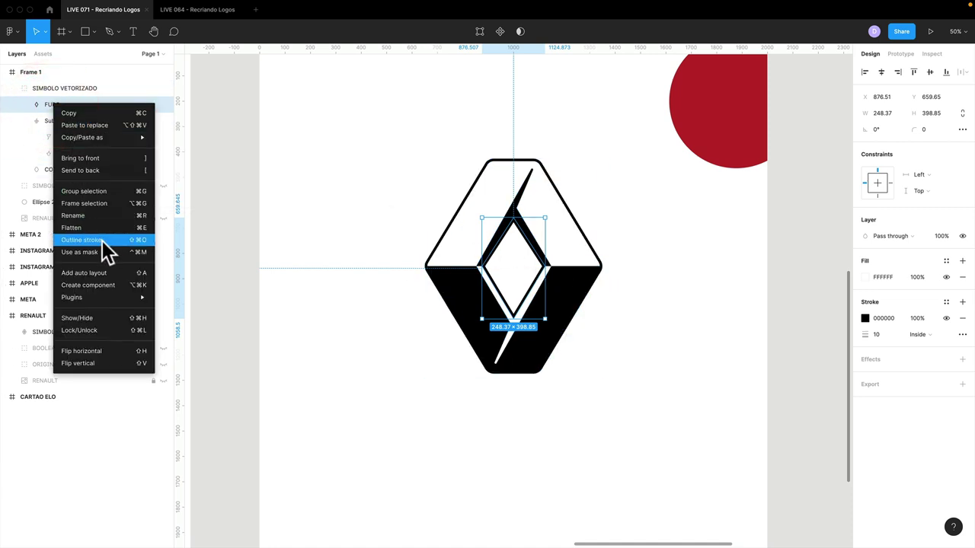
click(102, 241)
click(67, 120)
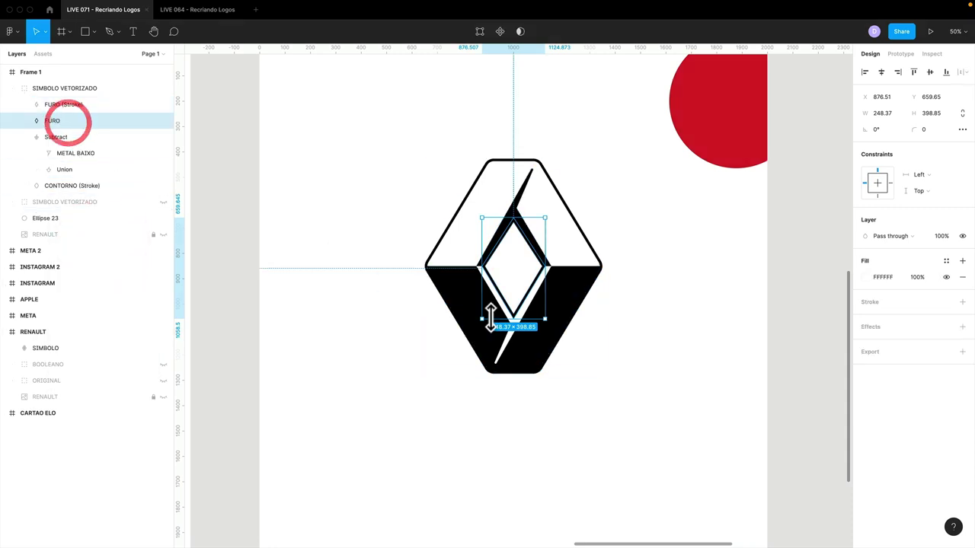
drag(572, 283, 561, 272)
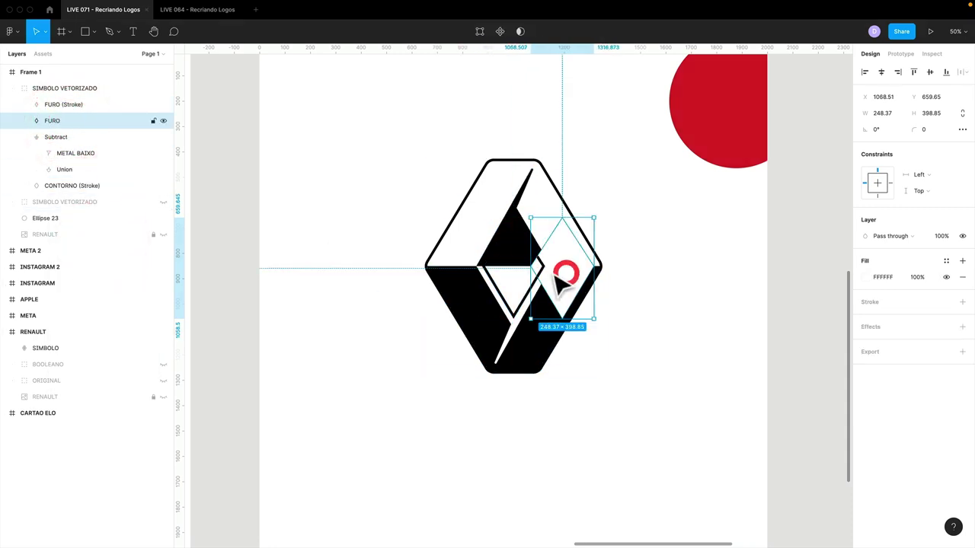
click(84, 105)
click(47, 122)
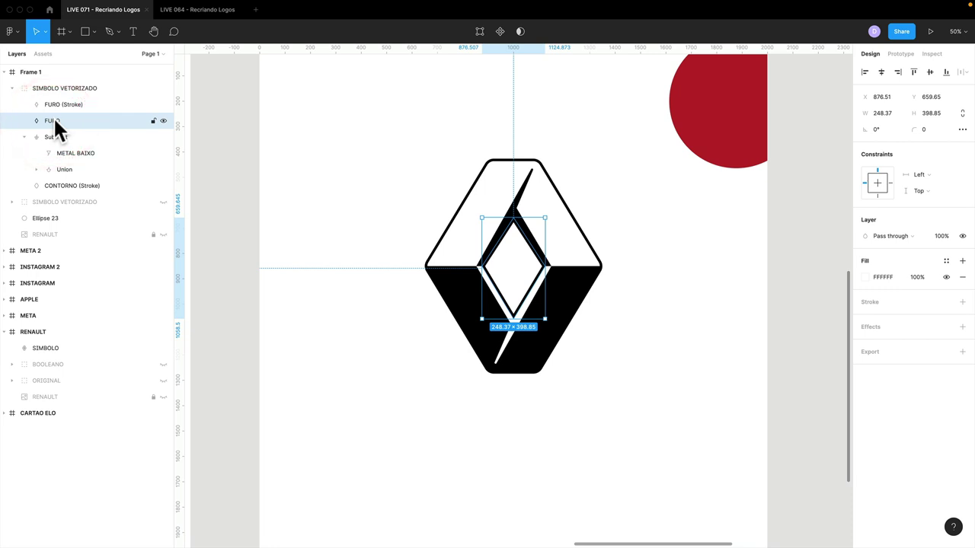
drag(55, 122, 73, 153)
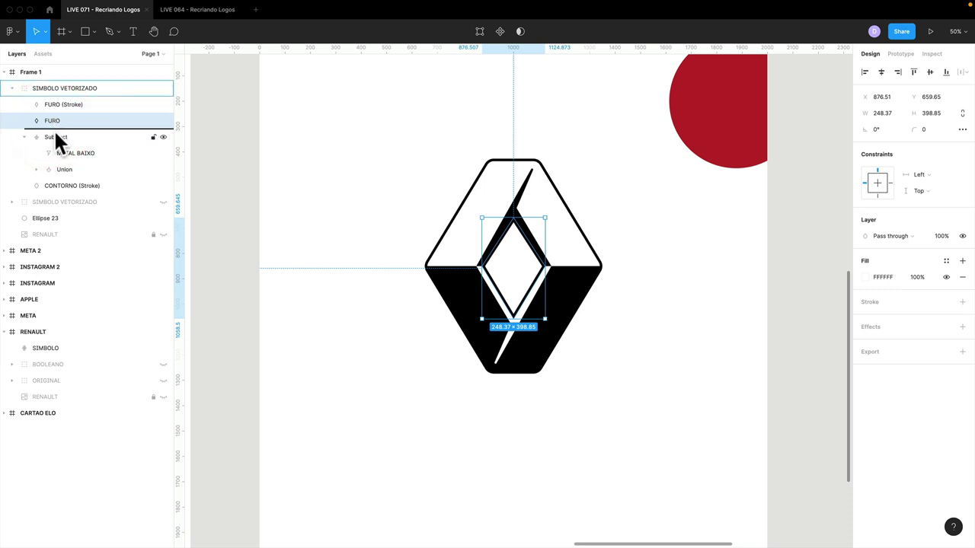
Unite FURO (Stroke), the Subtract body and CONTORNO into one 699.3×847.44 shape
click(516, 270)
click(339, 270)
double_click(512, 269)
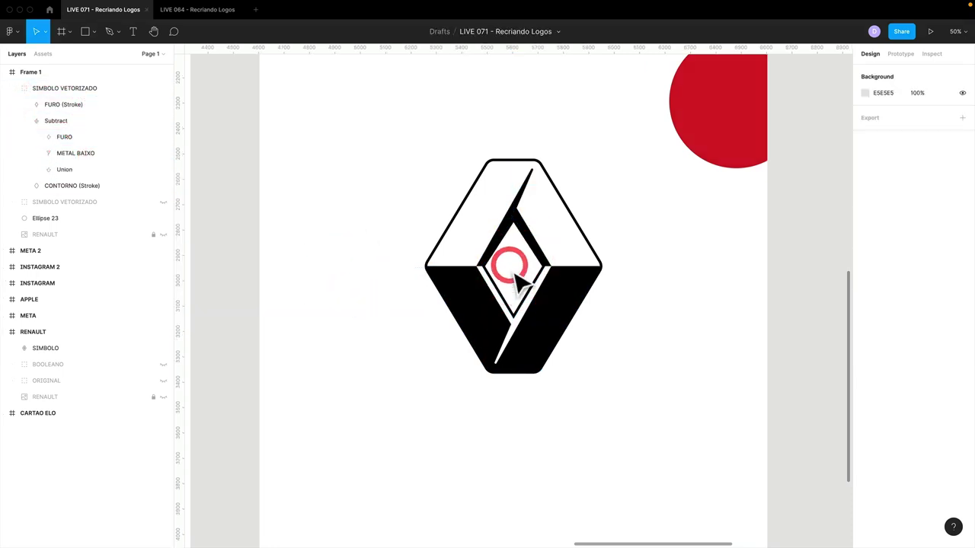
click(396, 295)
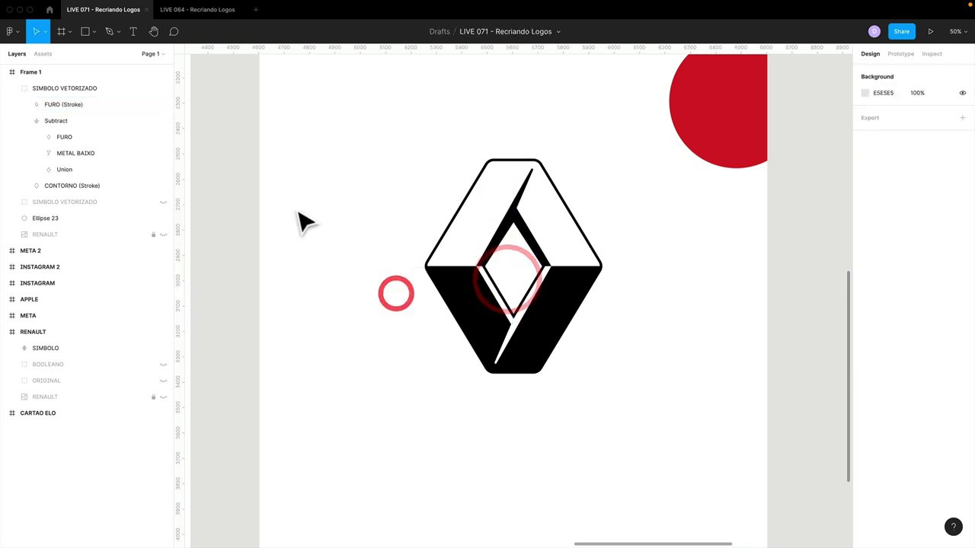
click(68, 103)
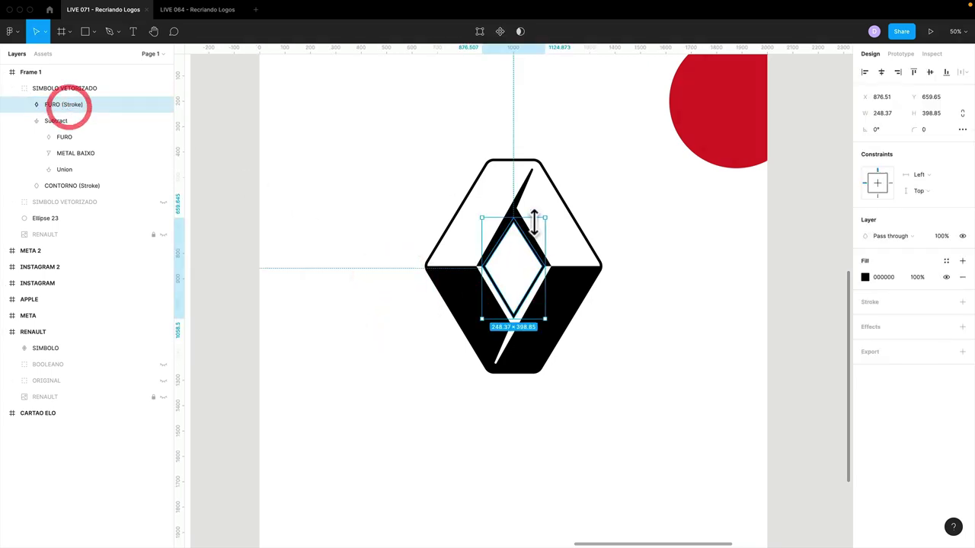
click(25, 121)
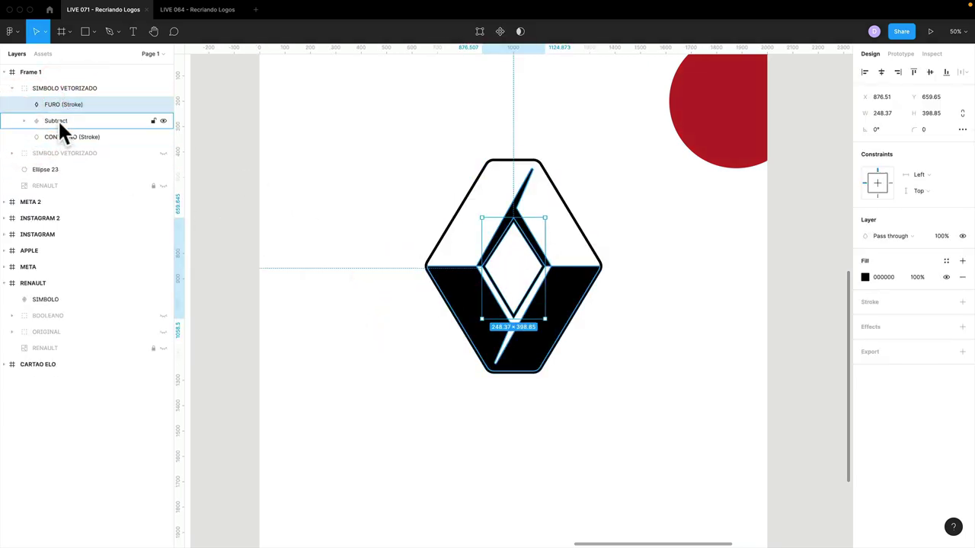
shift+click(57, 134)
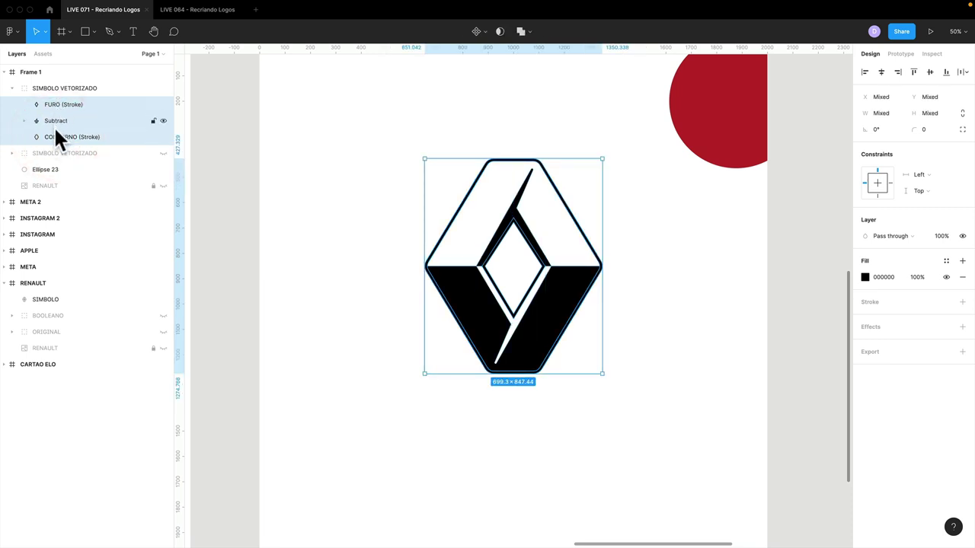
click(521, 32)
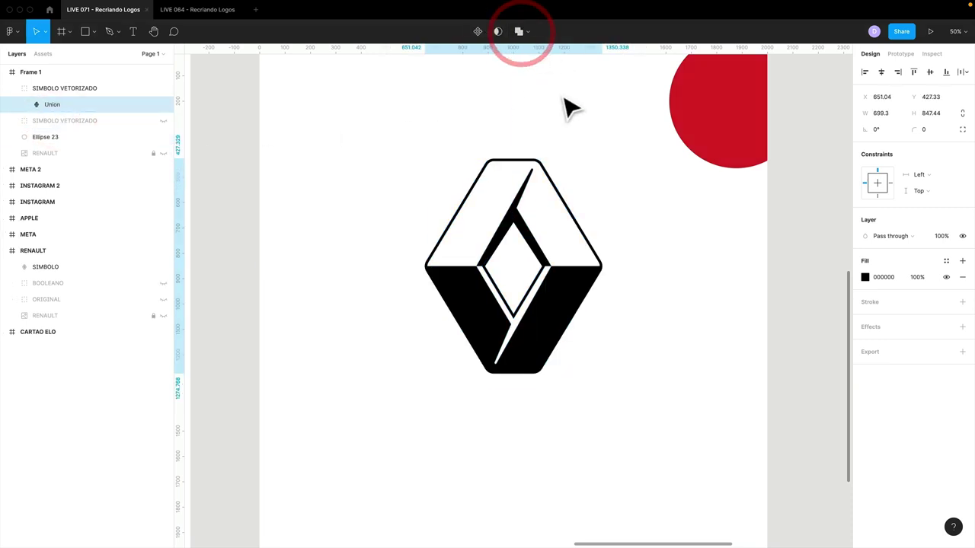
click(655, 333)
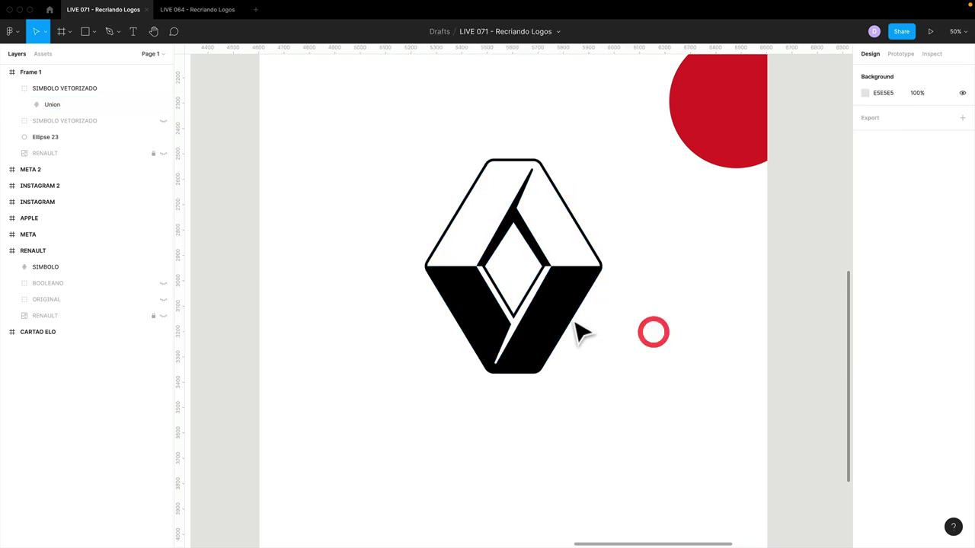
drag(579, 331, 675, 381)
key(ctrl+z)
click(500, 297)
click(583, 318)
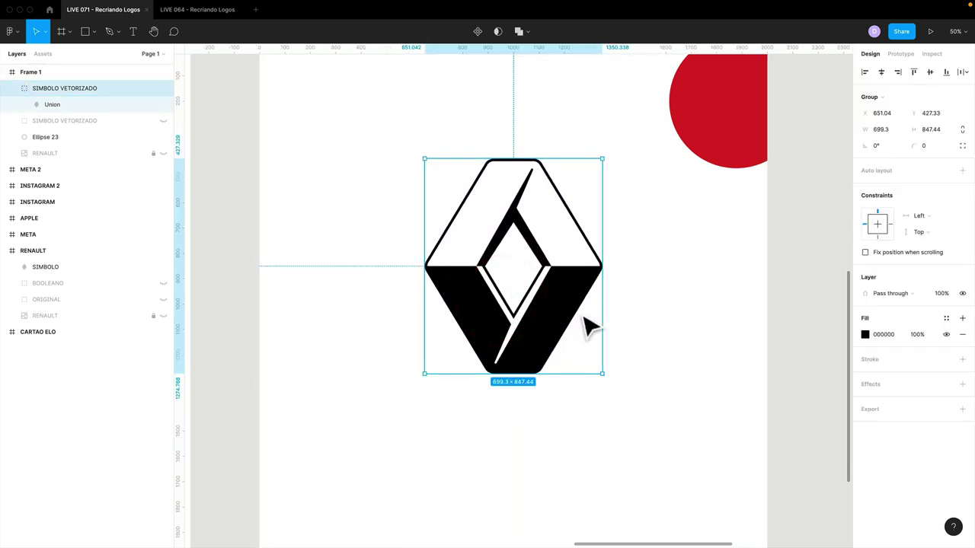
click(866, 334)
mouse_move(833, 342)
mouse_down()
mouse_move(839, 305)
mouse_move(834, 314)
mouse_up()
key(ctrl+z)
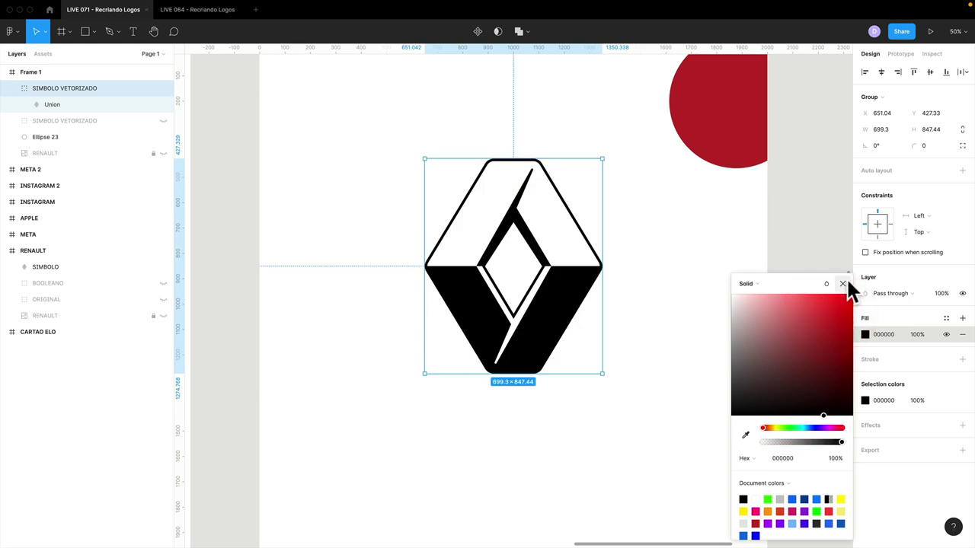
click(843, 284)
click(25, 105)
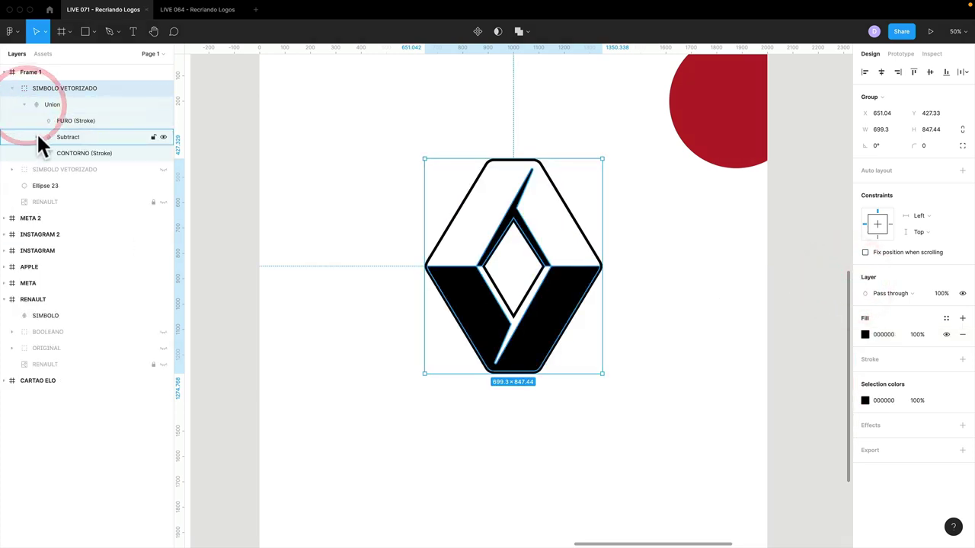
click(36, 137)
click(48, 185)
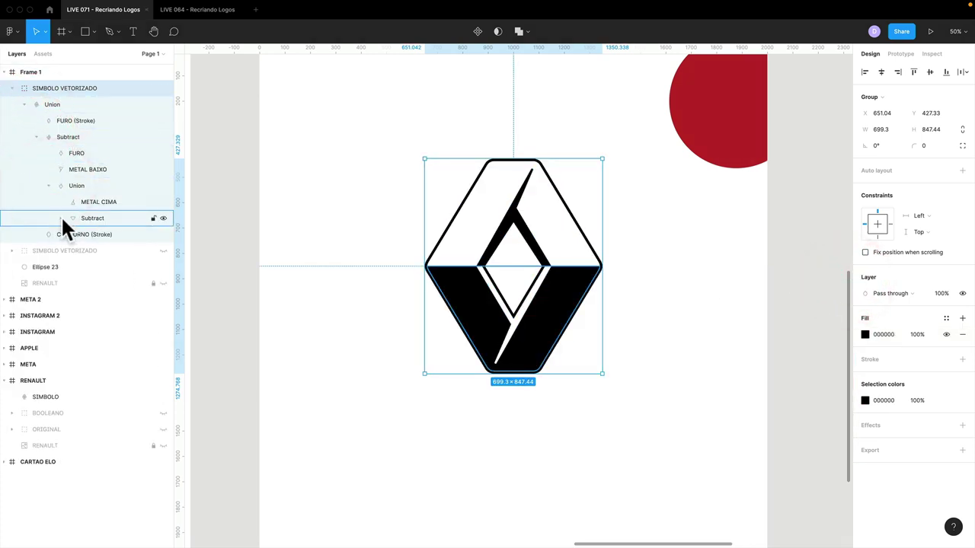
click(60, 218)
click(83, 234)
click(74, 233)
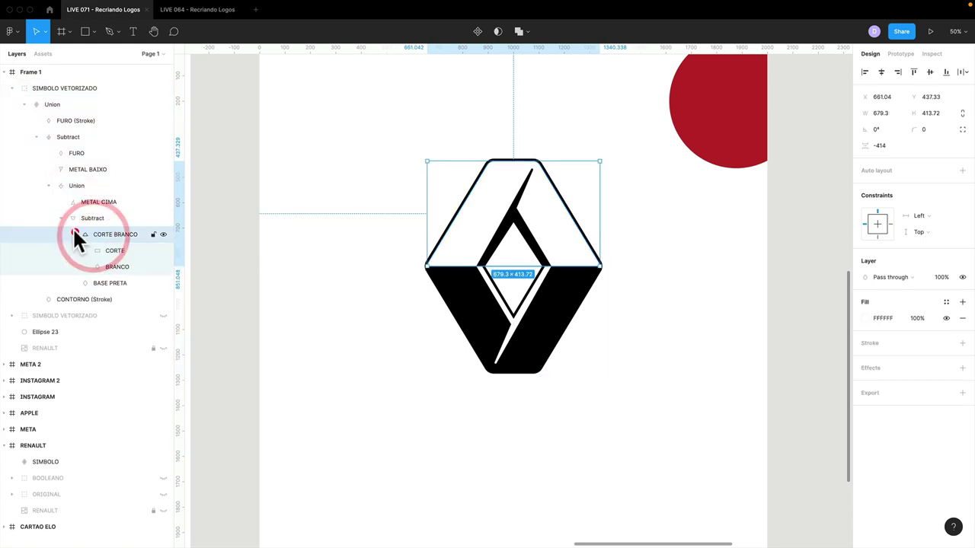
click(118, 253)
key(ctrl+z)
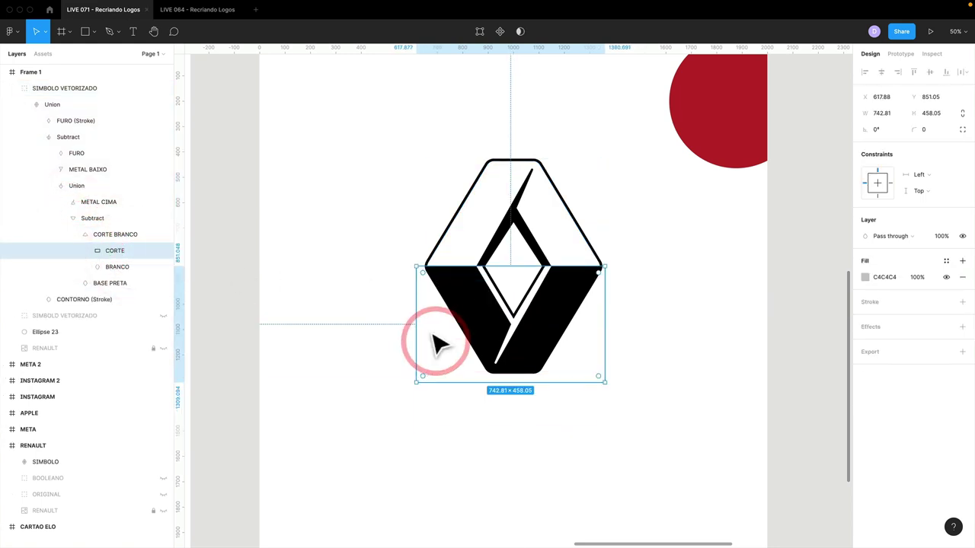
click(73, 234)
click(61, 218)
click(48, 186)
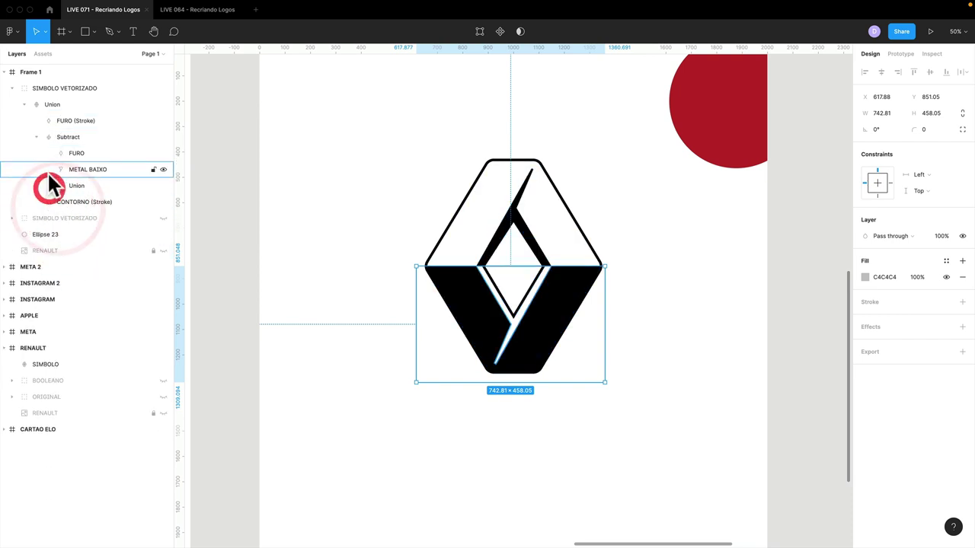
click(35, 137)
click(23, 105)
click(44, 102)
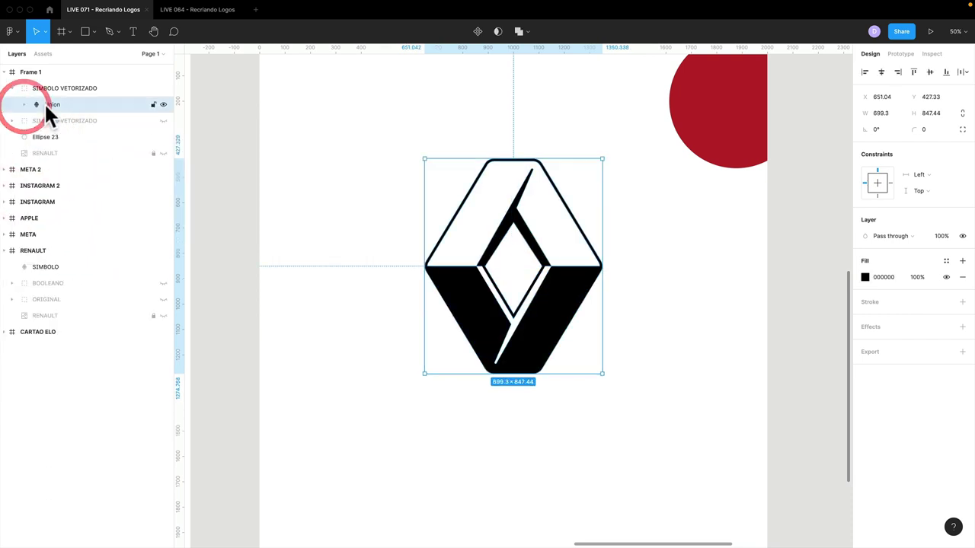
Rename the SIMBOLO VETORIZADO group to SIMBOLO UNIDO
click(65, 88)
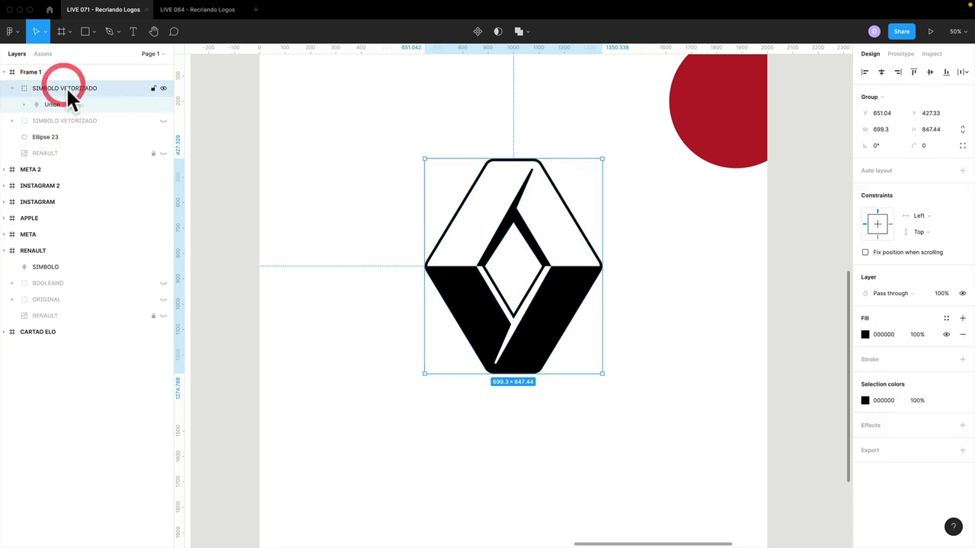
double_click(64, 87)
double_click(76, 87)
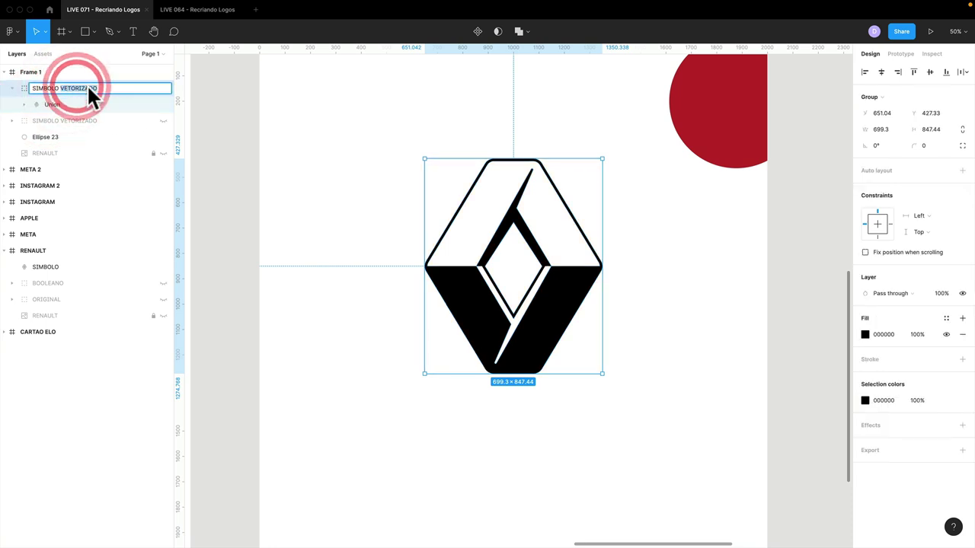
text(UNIDO)
key(Return)
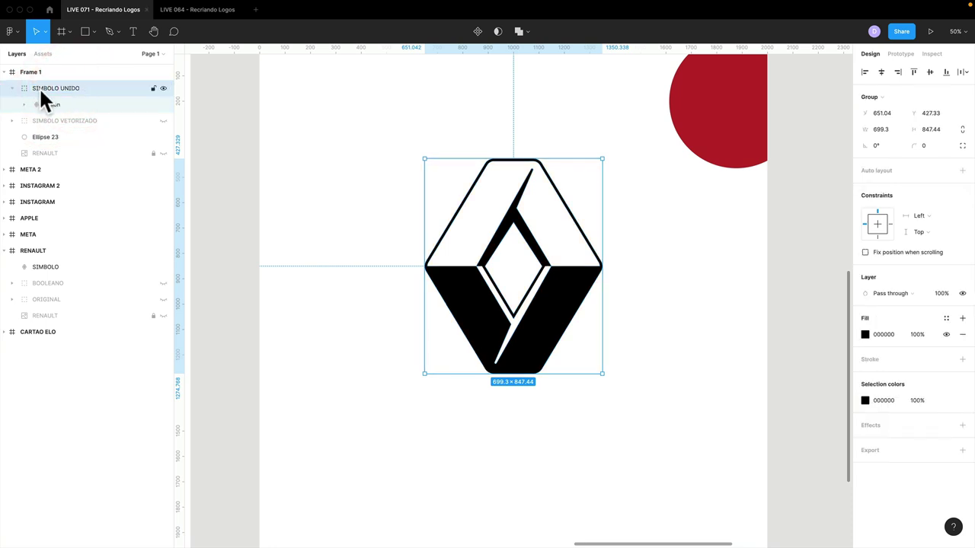
Duplicate the group, hide the backup copy, and rename the working copy SIMBOLO FINAL
click(12, 89)
click(50, 87)
key(super+d)
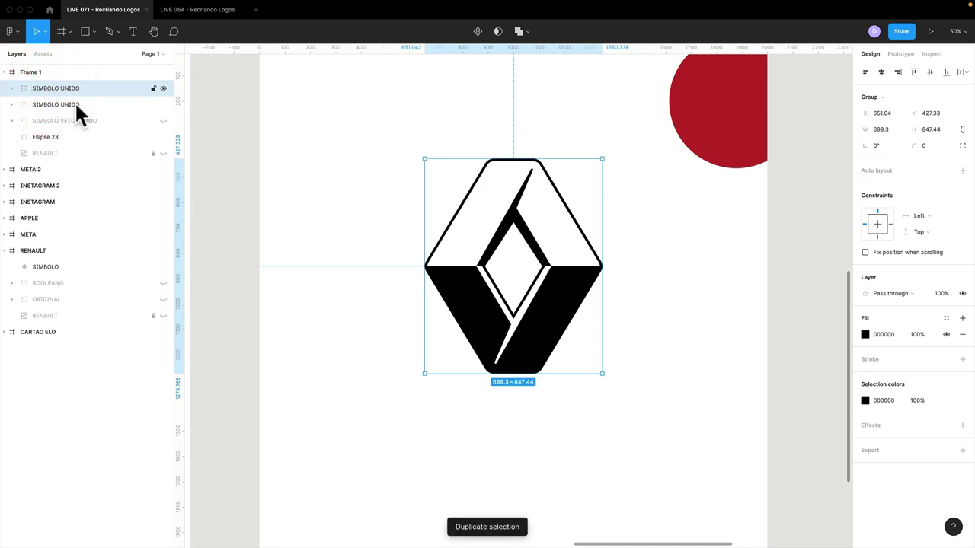
click(87, 105)
click(163, 105)
double_click(71, 88)
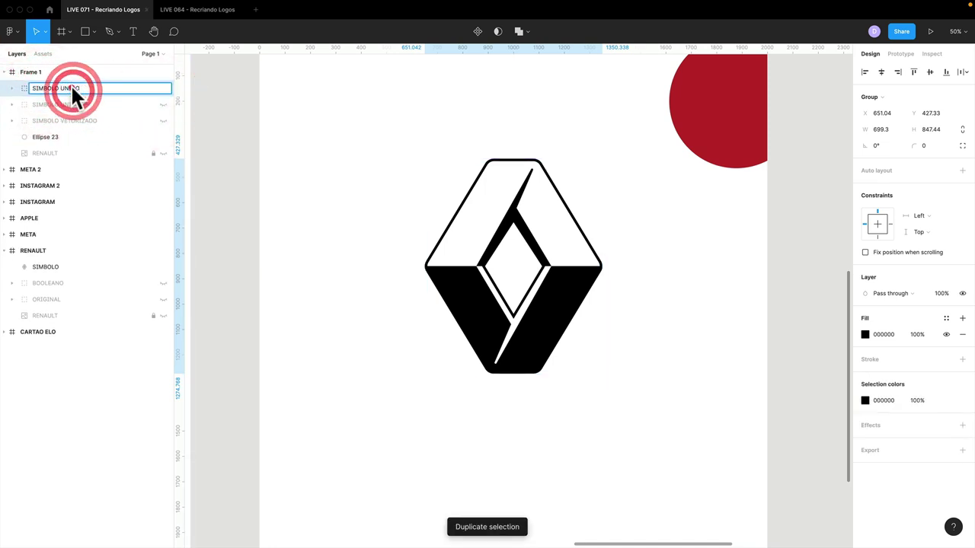
text(FINAL)
key(Return)
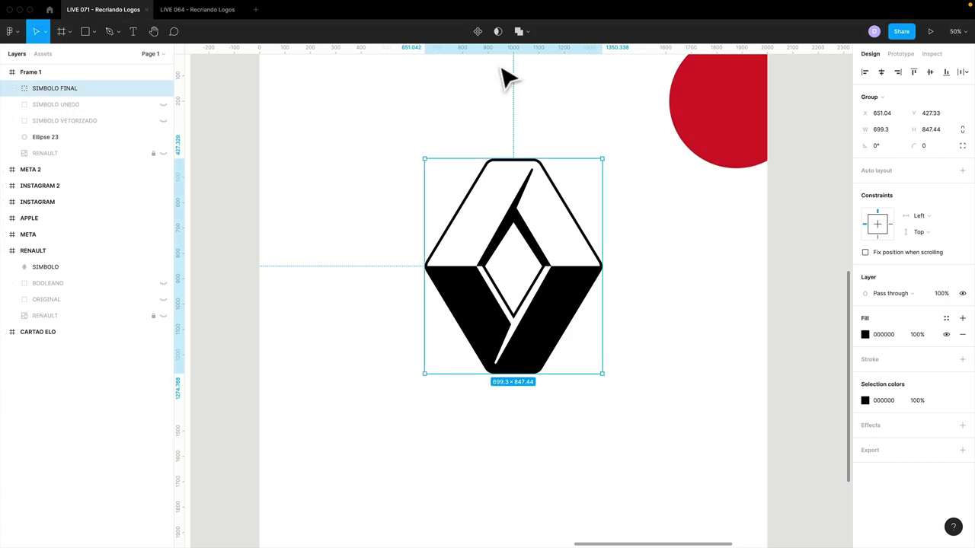
Flatten SIMBOLO FINAL into a single vector and rename it Logo
click(530, 31)
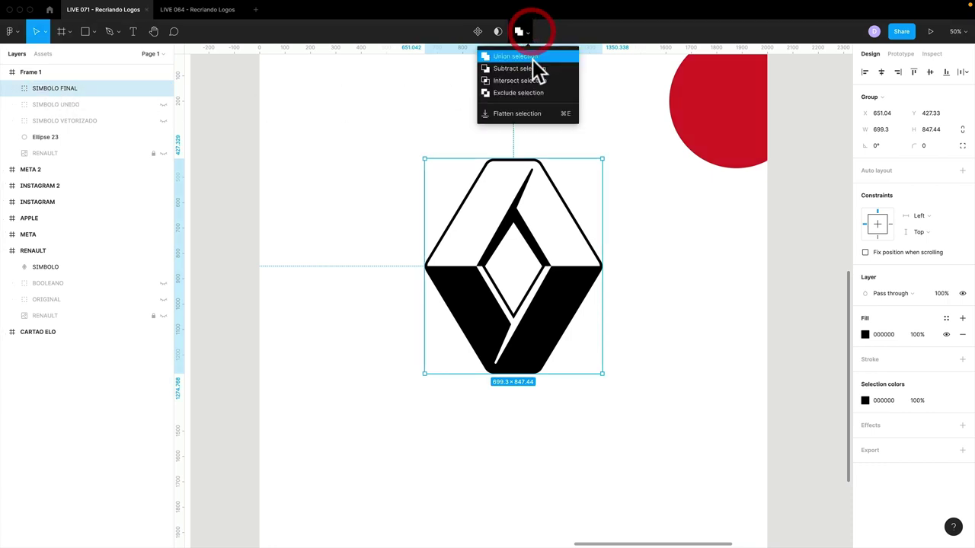
click(532, 113)
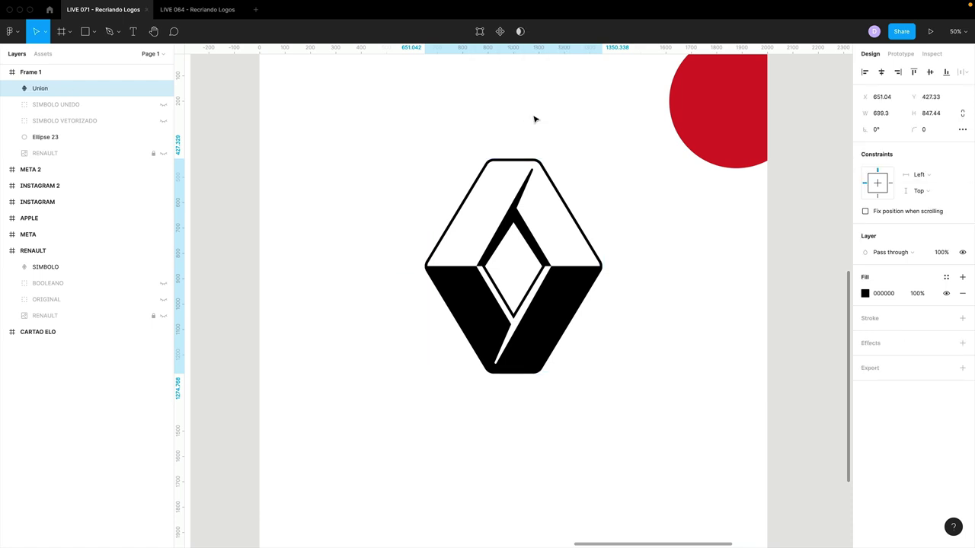
double_click(42, 88)
text(Lo)
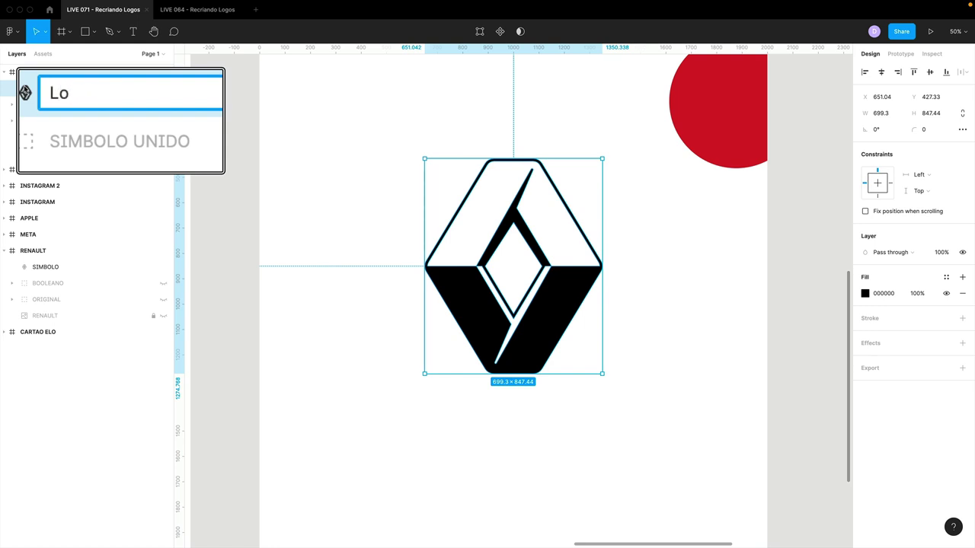
text(go)
key(Return)
Inspect the Logo's anchor points in point-edit mode, then exit
click(373, 269)
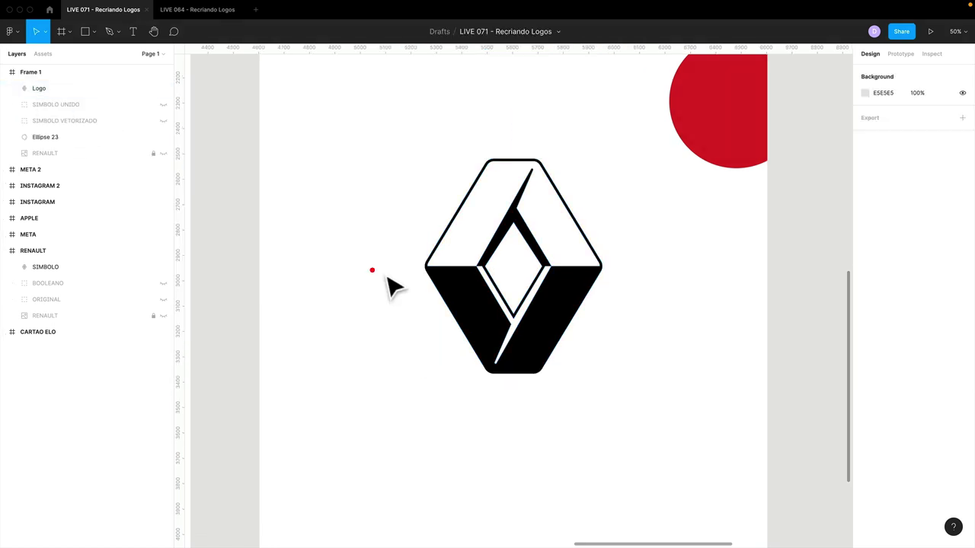
click(442, 287)
double_click(472, 293)
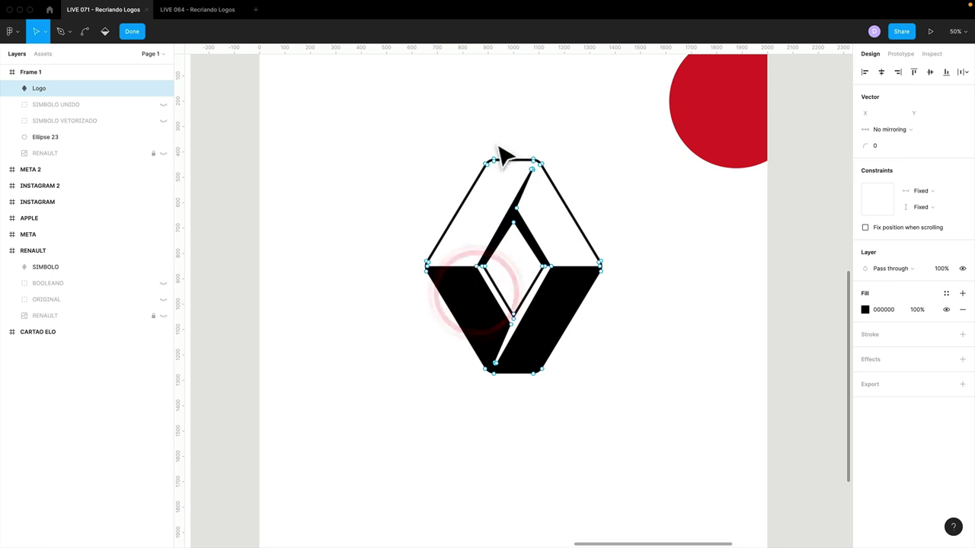
drag(479, 136, 564, 191)
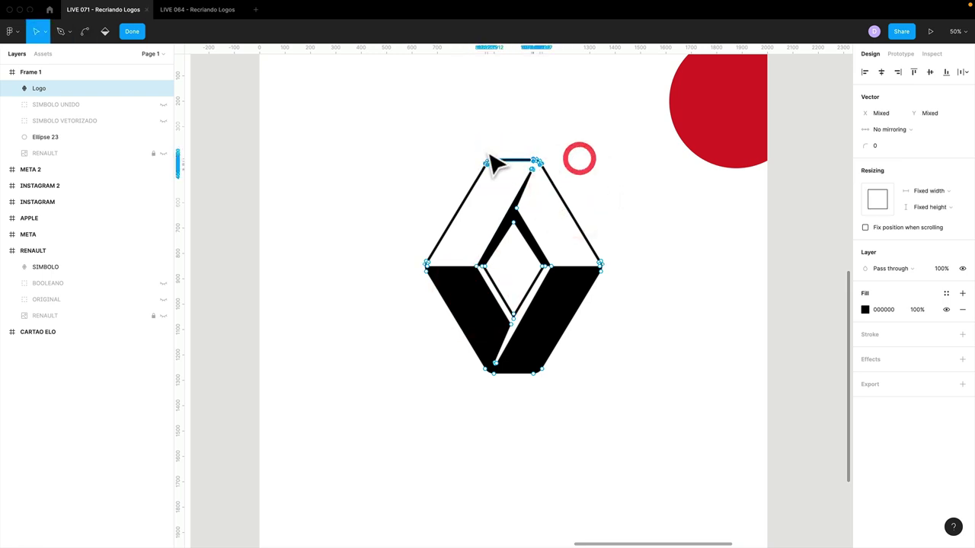
drag(457, 139, 594, 215)
click(598, 266)
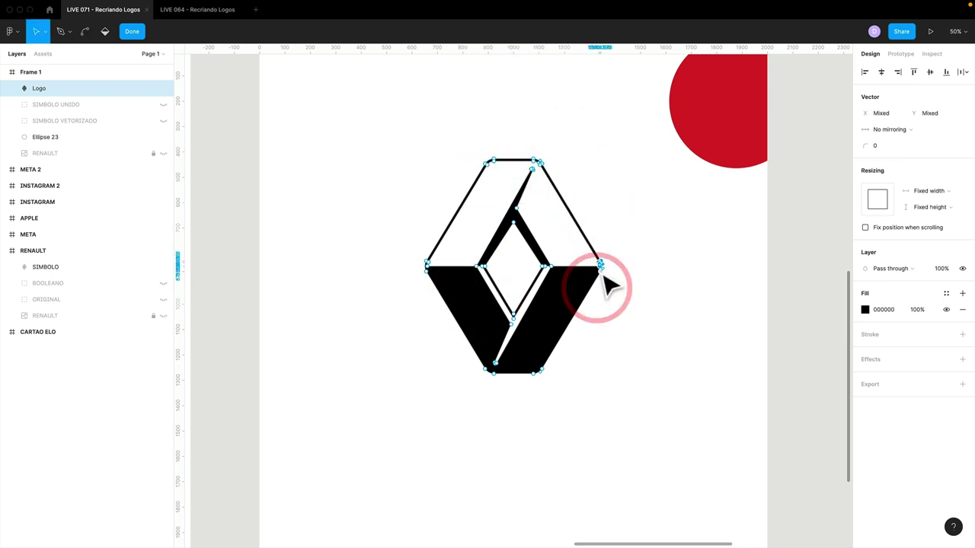
click(665, 294)
Move the red circle down-left inside the frame and shift the Logo up-right
click(666, 292)
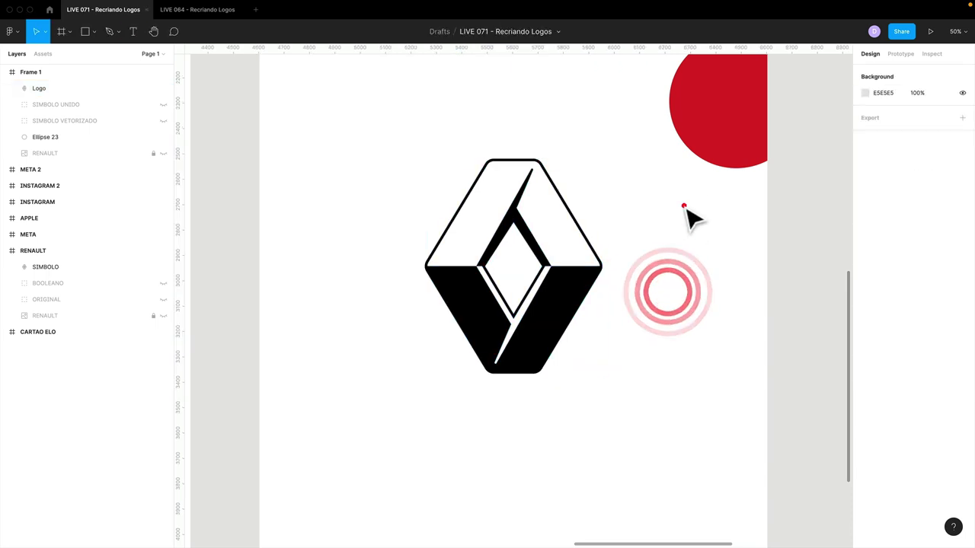
mouse_move(701, 139)
mouse_down()
mouse_move(674, 172)
mouse_move(533, 249)
mouse_move(414, 266)
mouse_move(522, 170)
mouse_move(503, 331)
mouse_move(468, 157)
mouse_move(498, 300)
mouse_move(557, 166)
mouse_move(652, 168)
mouse_up()
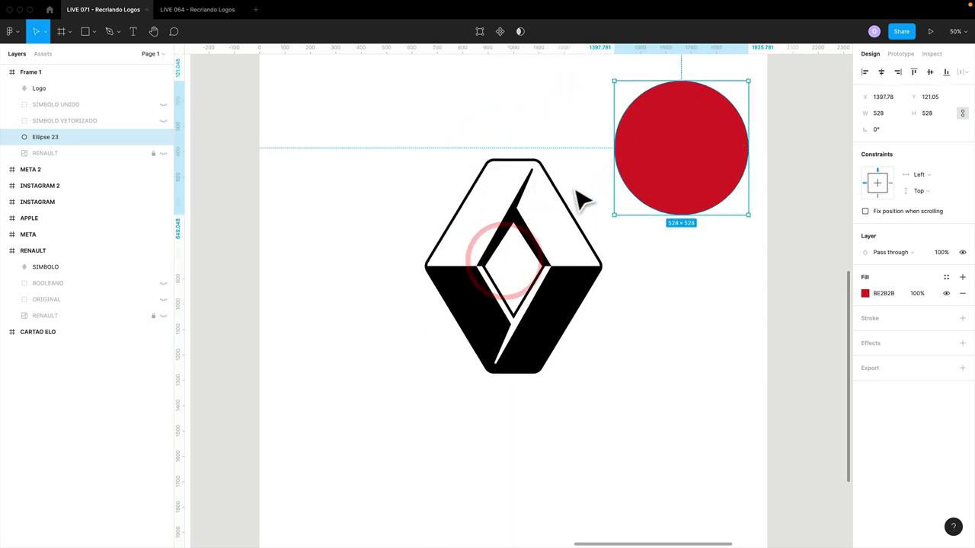
mouse_move(544, 309)
mouse_down()
mouse_move(681, 228)
mouse_move(733, 221)
mouse_move(703, 191)
mouse_move(567, 295)
mouse_up()
drag(577, 328, 583, 297)
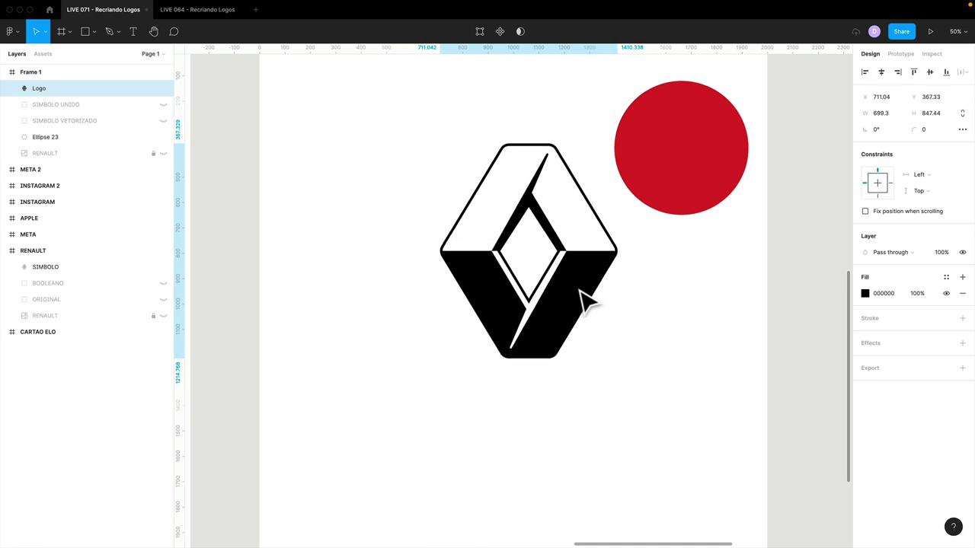
click(447, 261)
click(98, 120)
Align the Logo with the original vectorized symbol, then hide the Logo
click(163, 120)
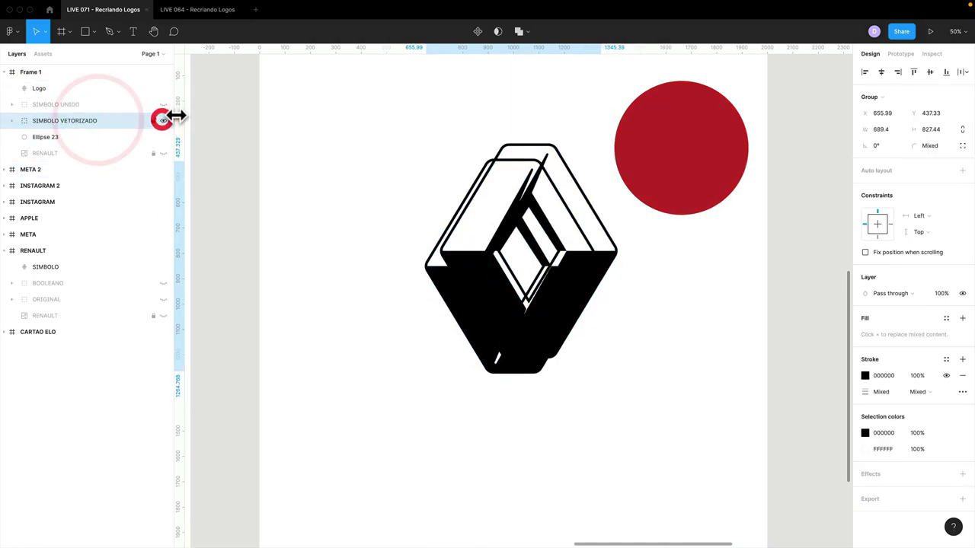
click(163, 88)
mouse_move(481, 322)
mouse_down()
mouse_move(533, 292)
mouse_move(490, 327)
mouse_move(493, 341)
mouse_up()
click(73, 89)
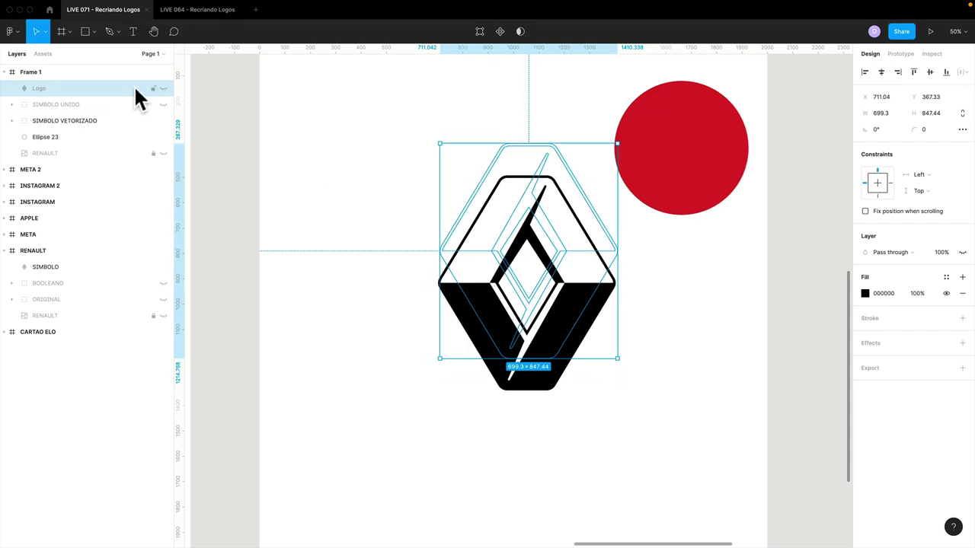
click(163, 88)
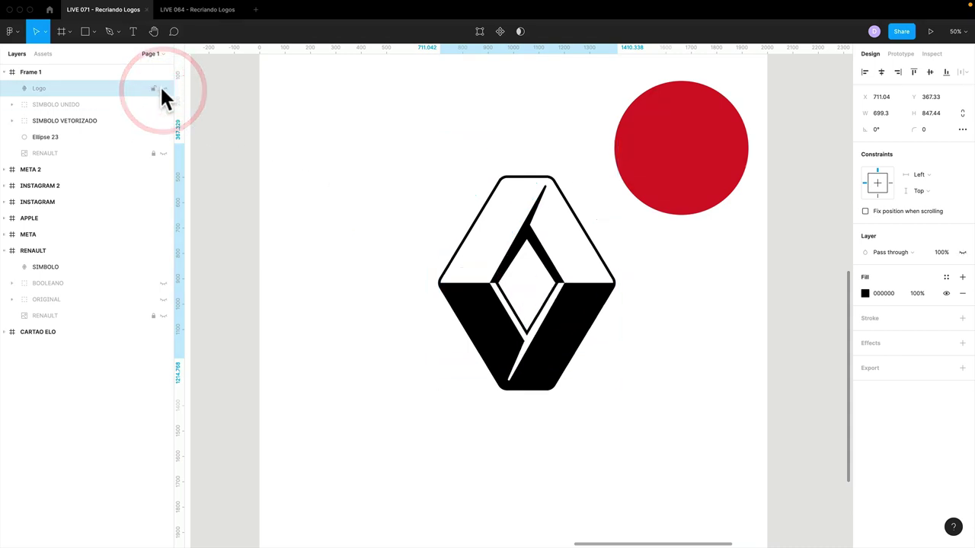
click(162, 88)
mouse_move(500, 298)
mouse_down()
mouse_move(499, 332)
mouse_move(492, 323)
mouse_up()
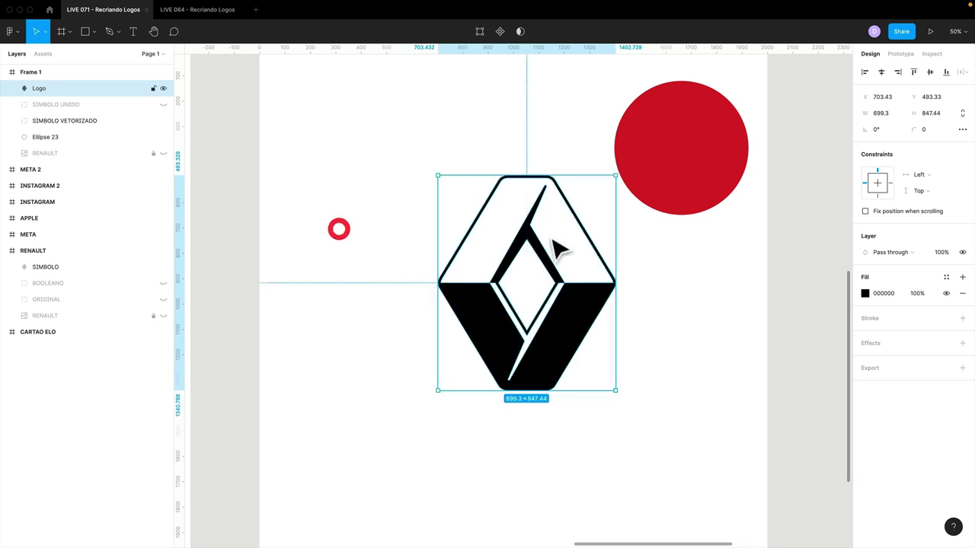
click(109, 92)
click(163, 88)
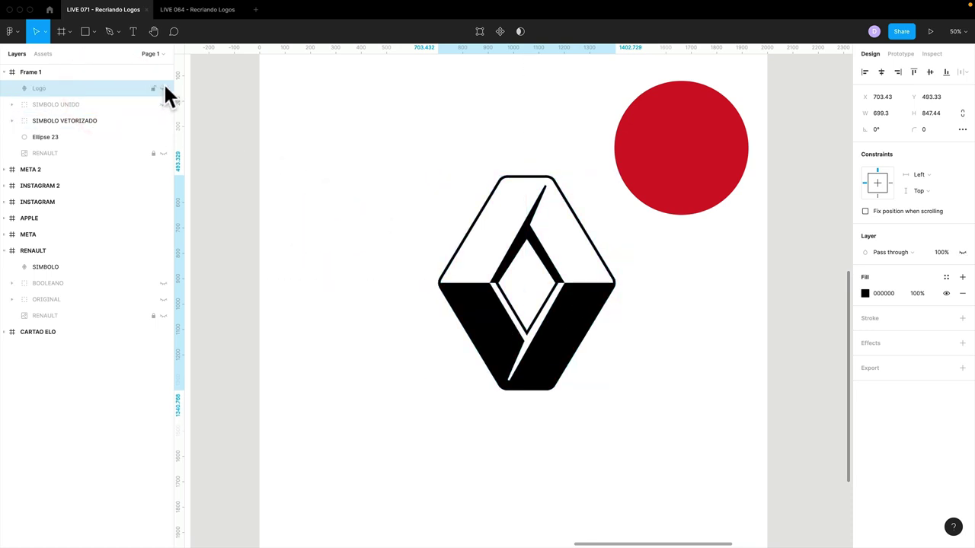
click(94, 122)
Fit all frames in view and zoom in on the CARTAO ELO frame
click(361, 157)
click(677, 151)
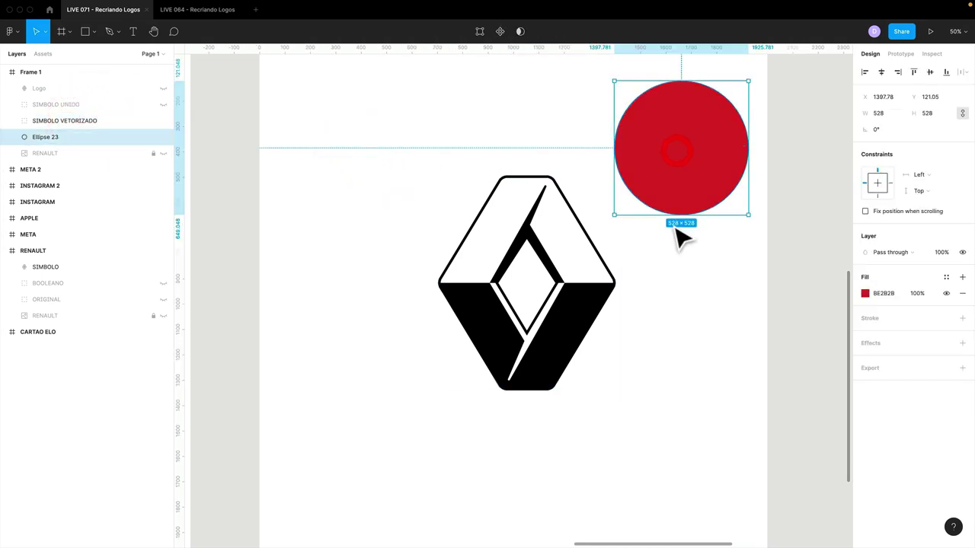
click(673, 229)
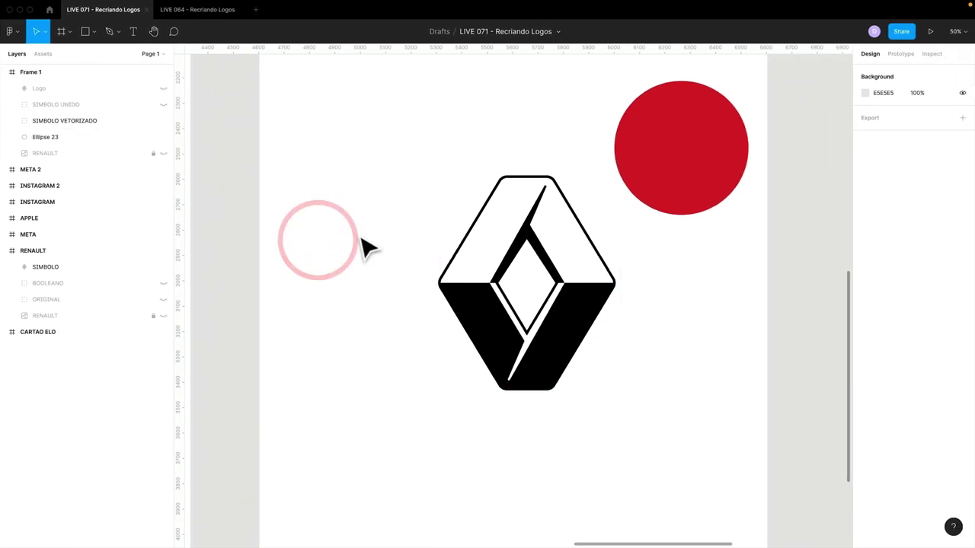
key(shift+1)
scroll(580, 280, right, 3)
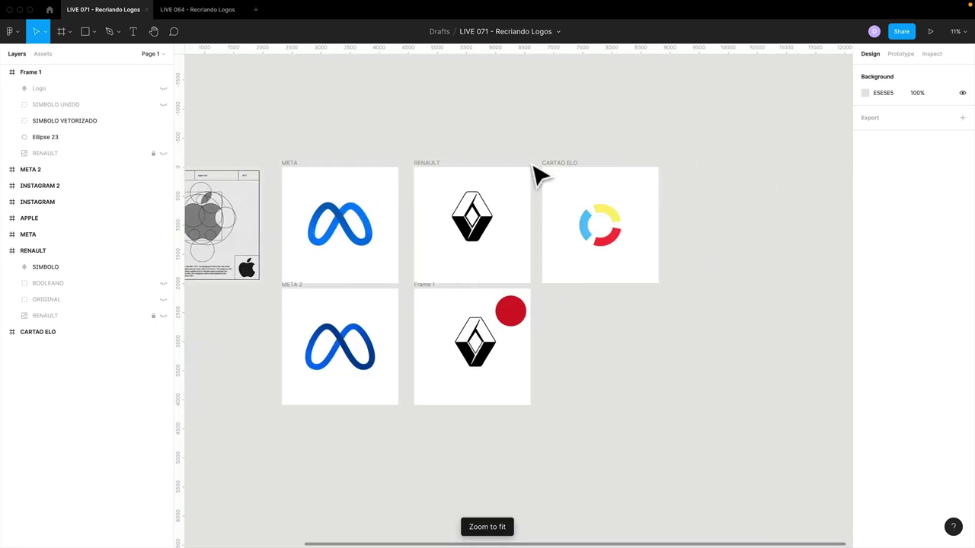
drag(562, 190, 678, 298)
click(663, 313)
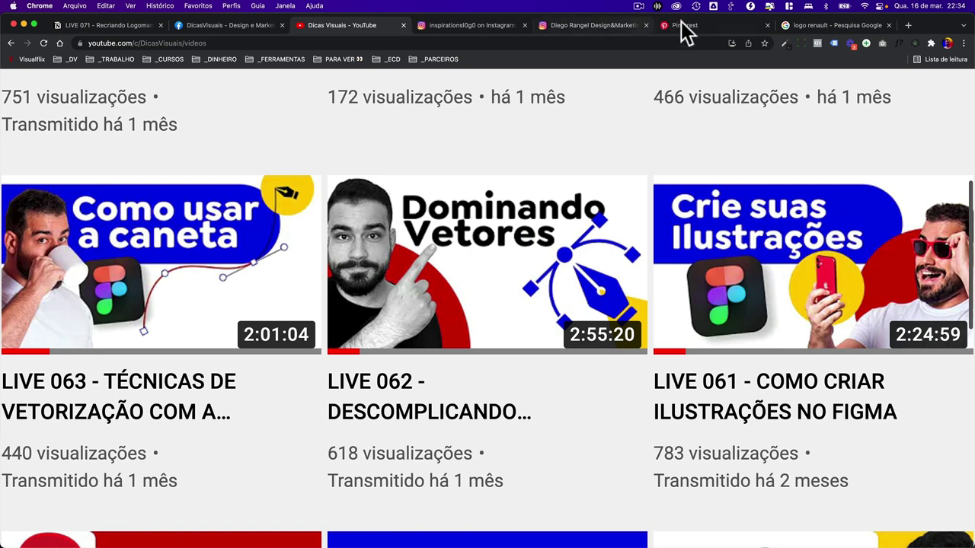
Search Google Images for 'cartao elo', preview the first Elo logo result, and return to Figma
click(826, 25)
double_click(174, 90)
text(ca)
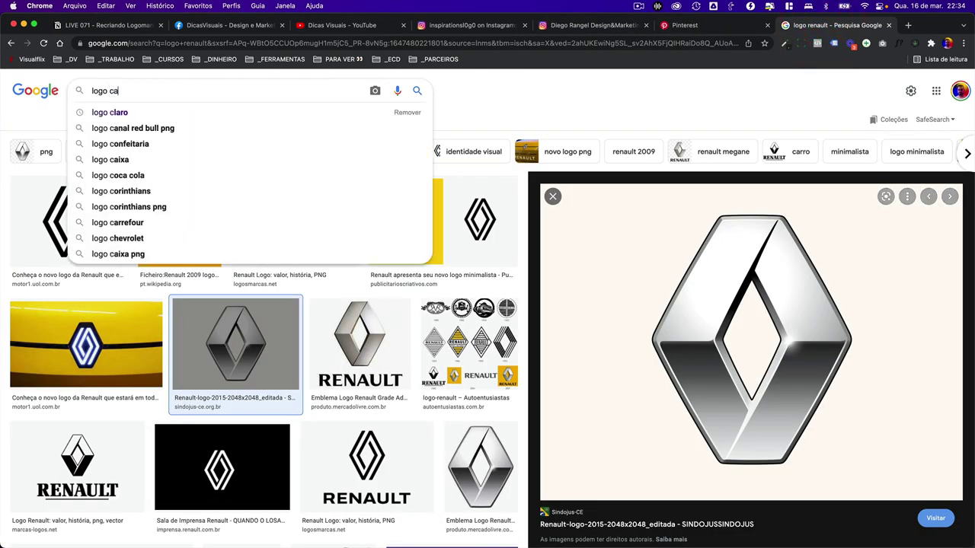
text(rtao elo)
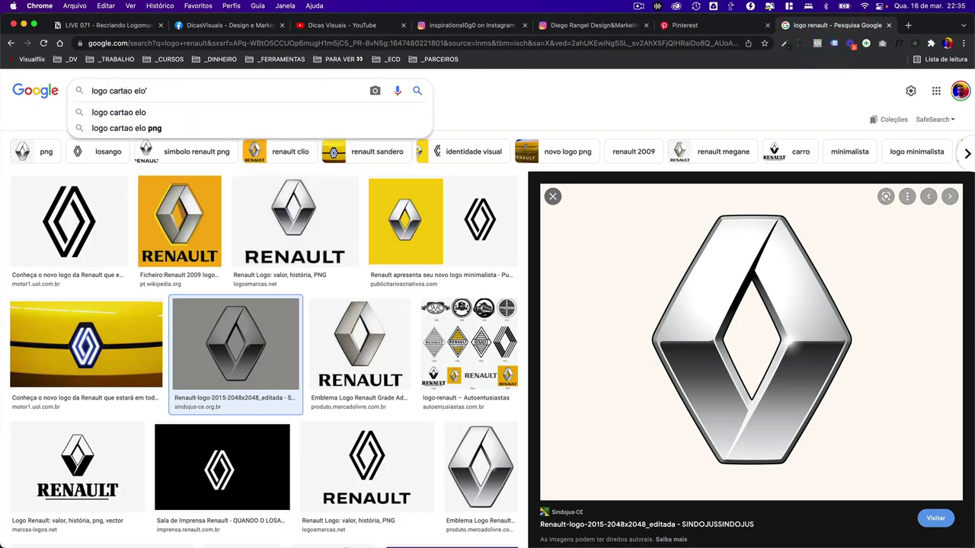
key(Return)
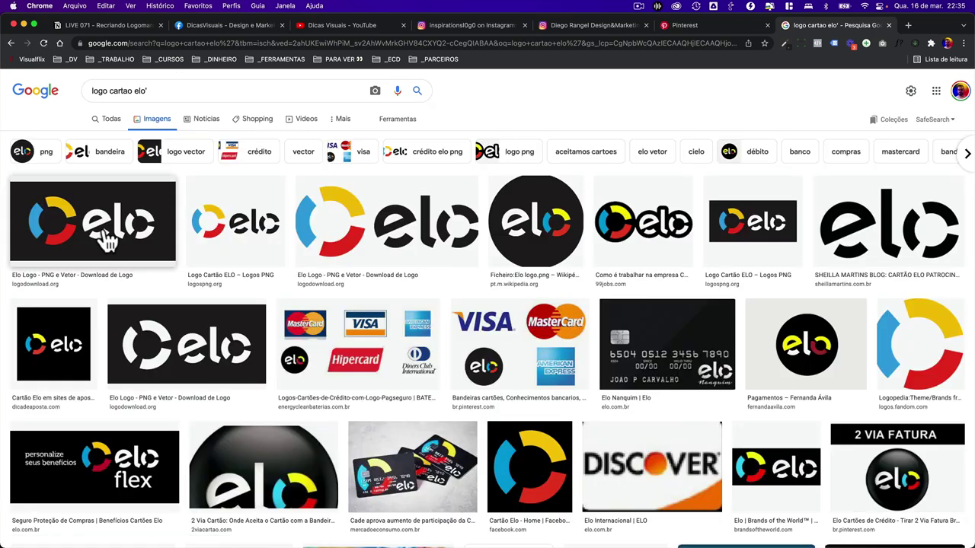
click(107, 242)
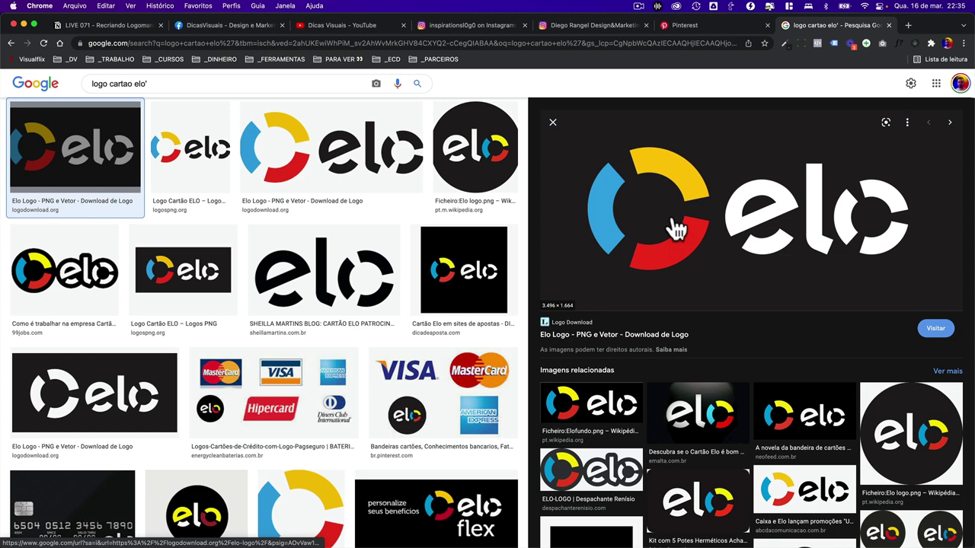
key(ctrl+Right)
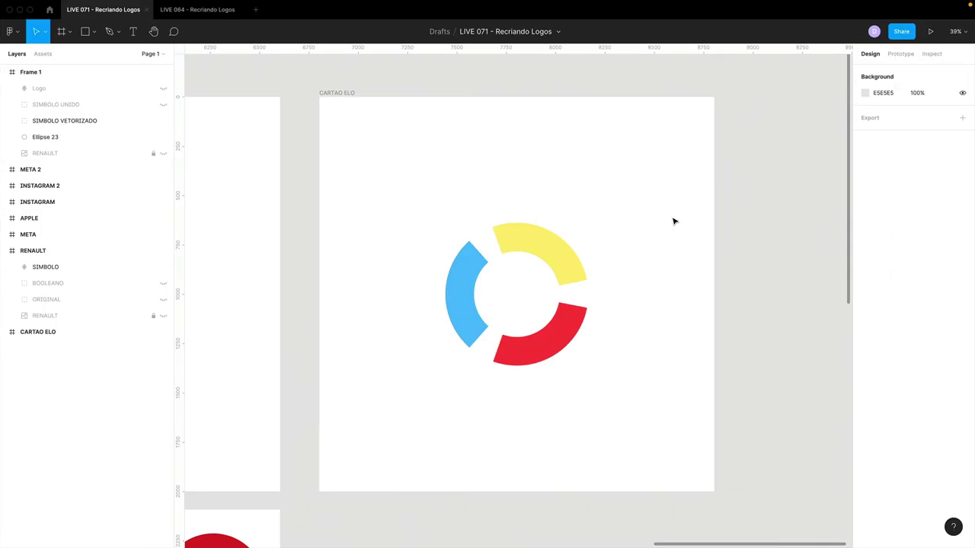
Draw a new 2000 × 2000 frame and name it CARTAO ELO 2
scroll(457, 228, down, 2)
scroll(500, 316, down, 5)
key(f)
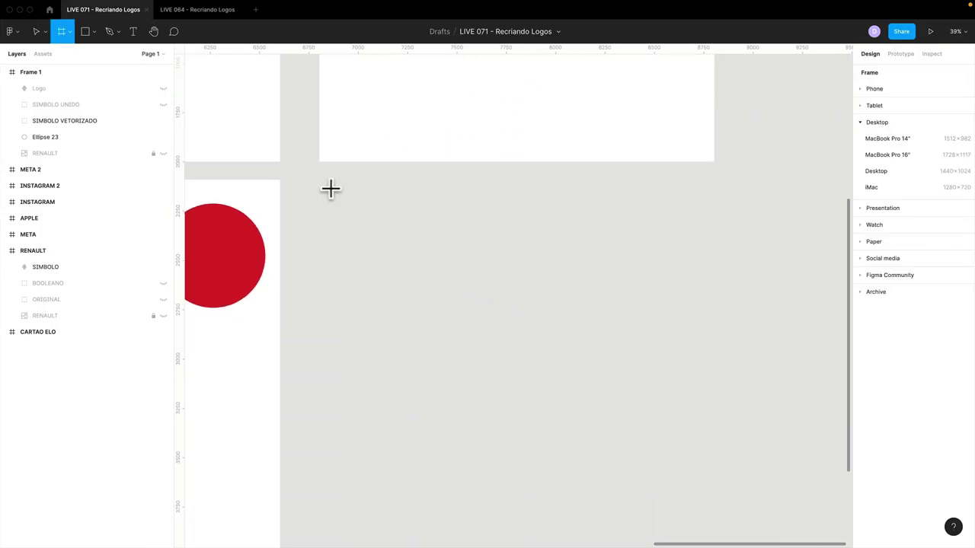
drag(319, 189, 639, 506)
scroll(615, 457, down, 2)
text(2000)
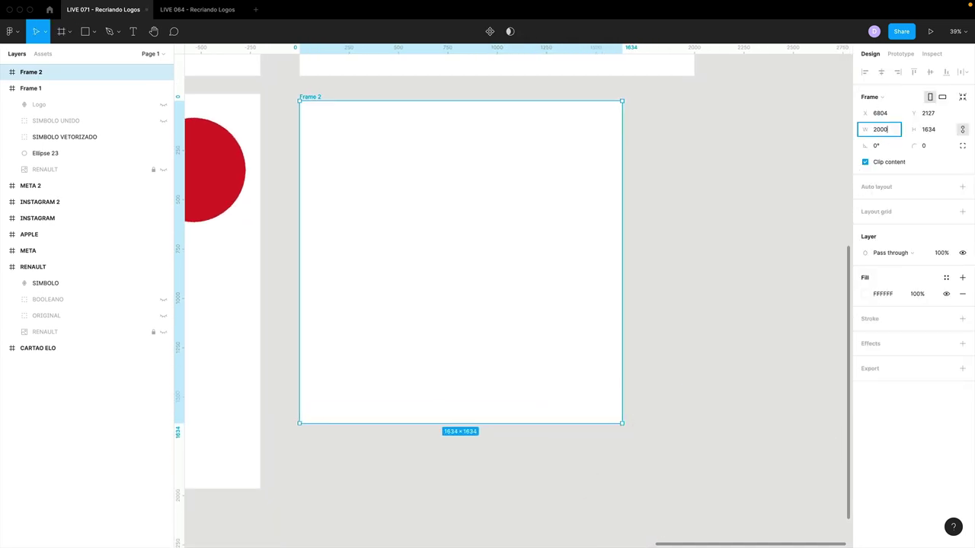
key(Return)
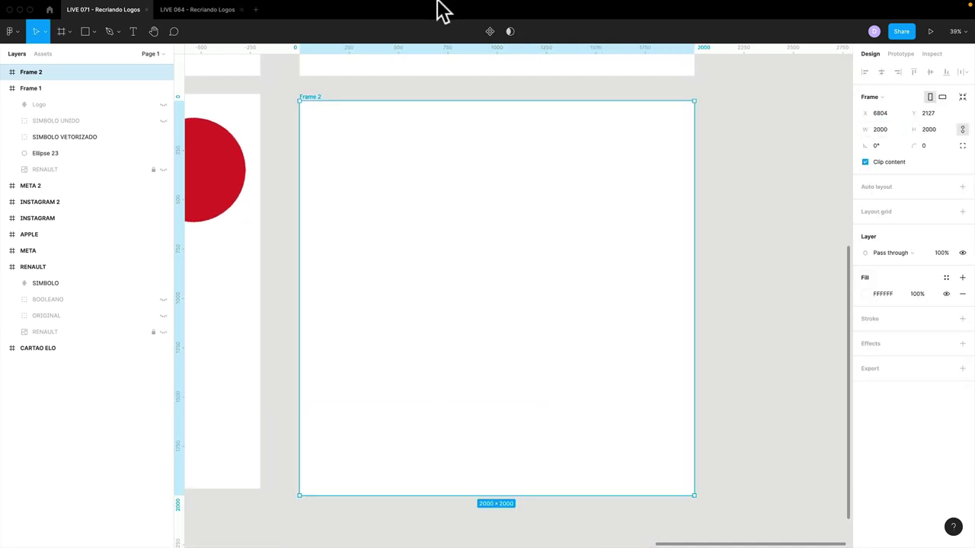
drag(318, 98, 316, 89)
double_click(316, 89)
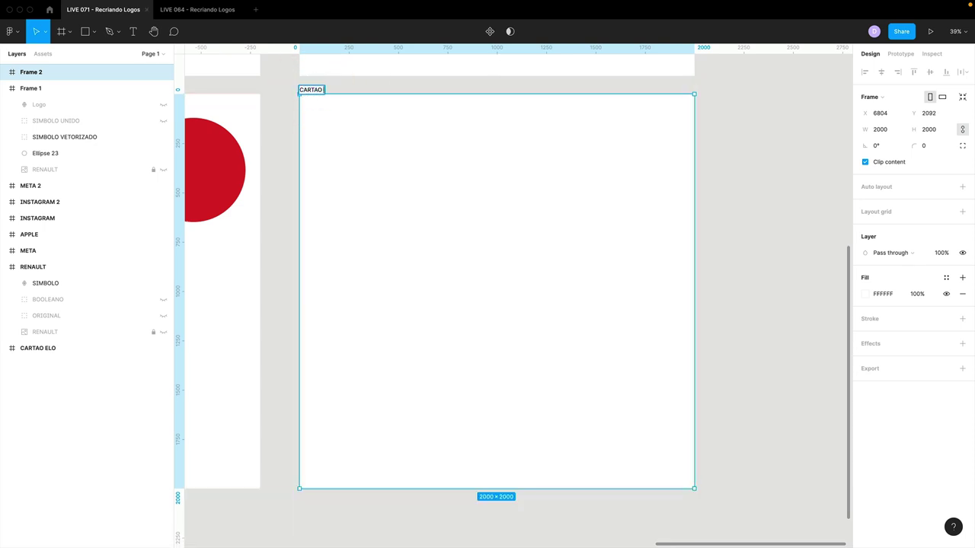
click(293, 191)
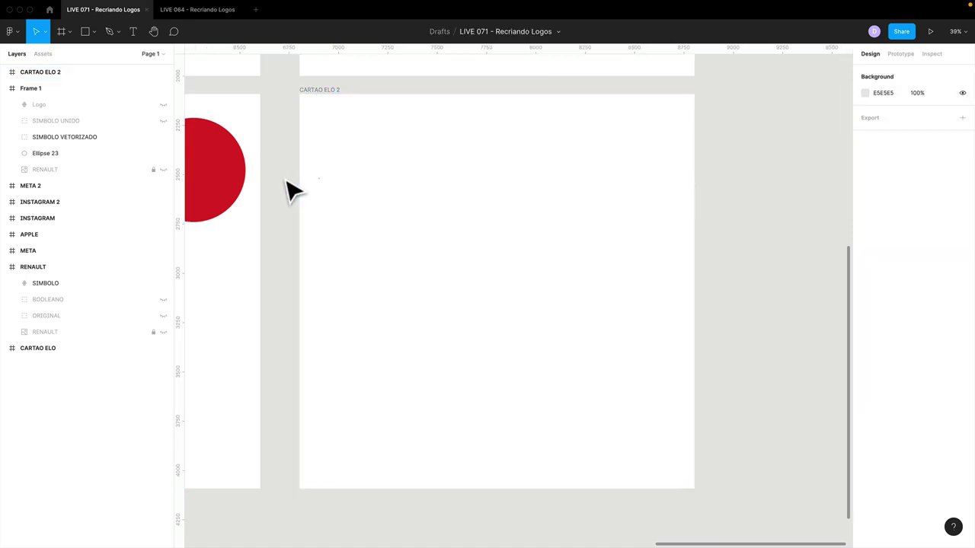
Copy the large Elo logo image from the Chrome search results
key(super+Tab)
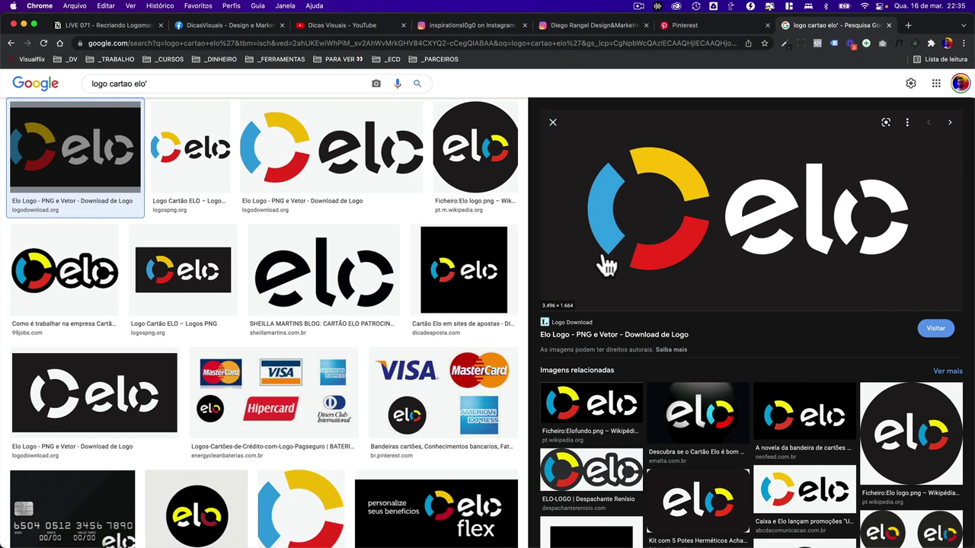
right_click(617, 223)
click(645, 334)
key(super+Tab)
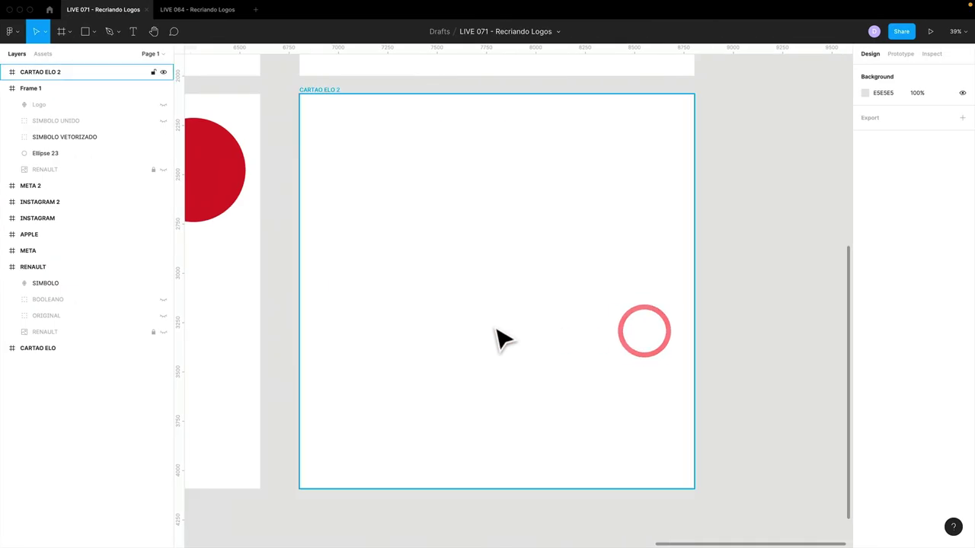
click(493, 328)
Paste the Elo logo image and place it inside CARTAO ELO 2
key(super+v)
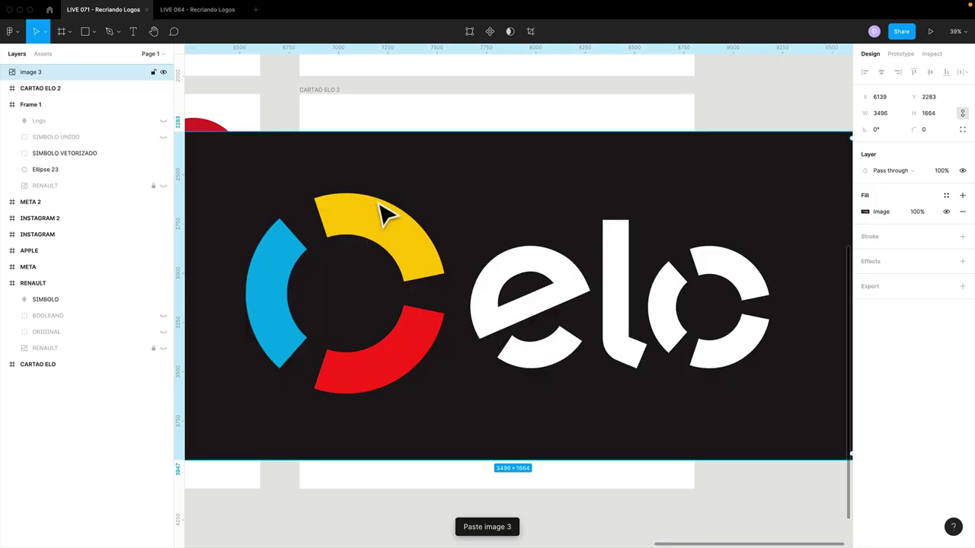
mouse_move(387, 215)
mouse_down()
mouse_move(537, 212)
mouse_move(505, 189)
mouse_up()
drag(47, 72, 44, 89)
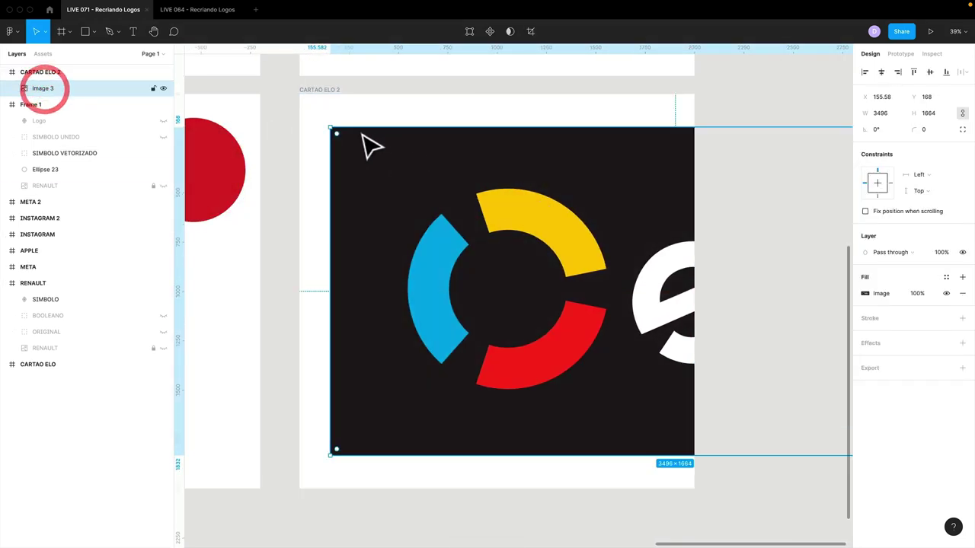
drag(489, 206, 479, 195)
scroll(533, 206, right, 5)
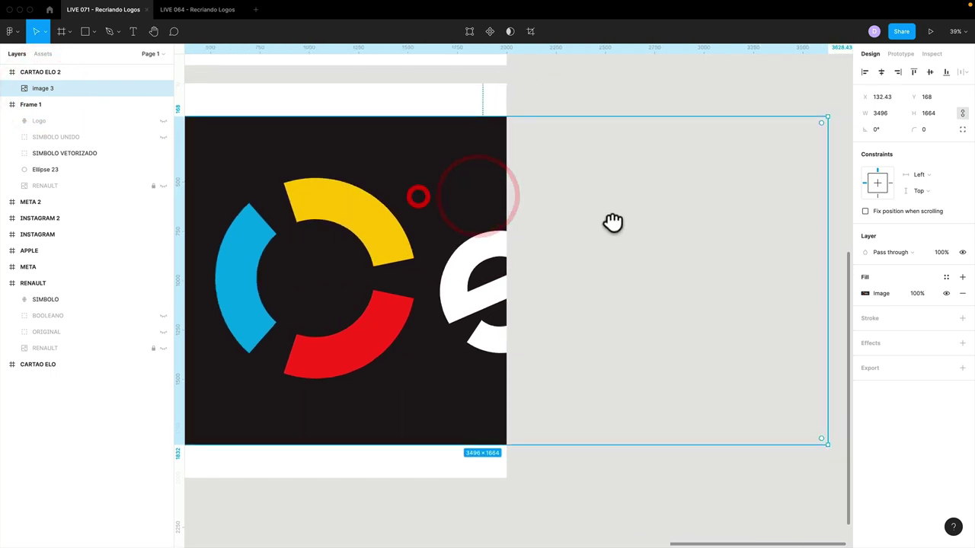
scroll(613, 222, right, 3)
Crop the image's right and left sides down to just the ring symbol
drag(708, 224, 314, 234)
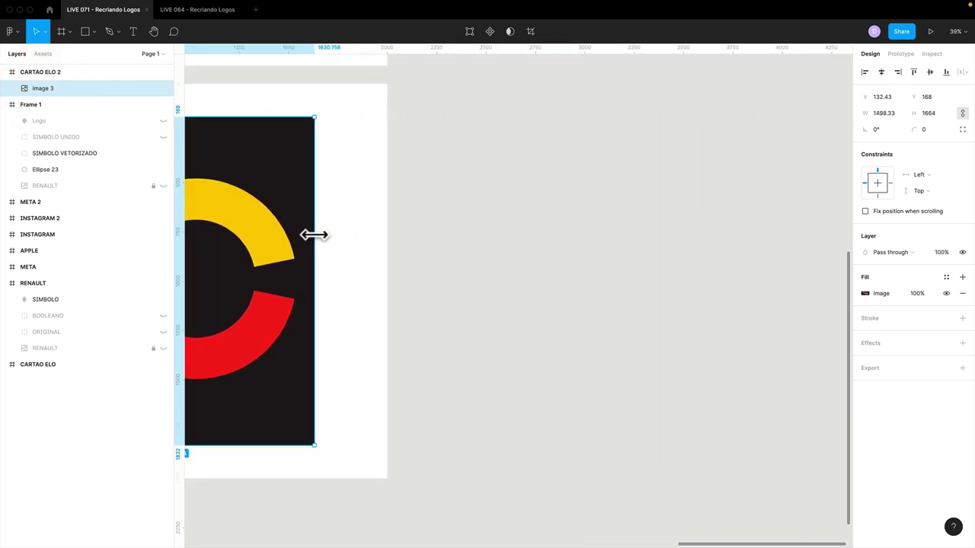
scroll(457, 248, left, 4)
scroll(564, 249, left, 3)
key(ctrl+z)
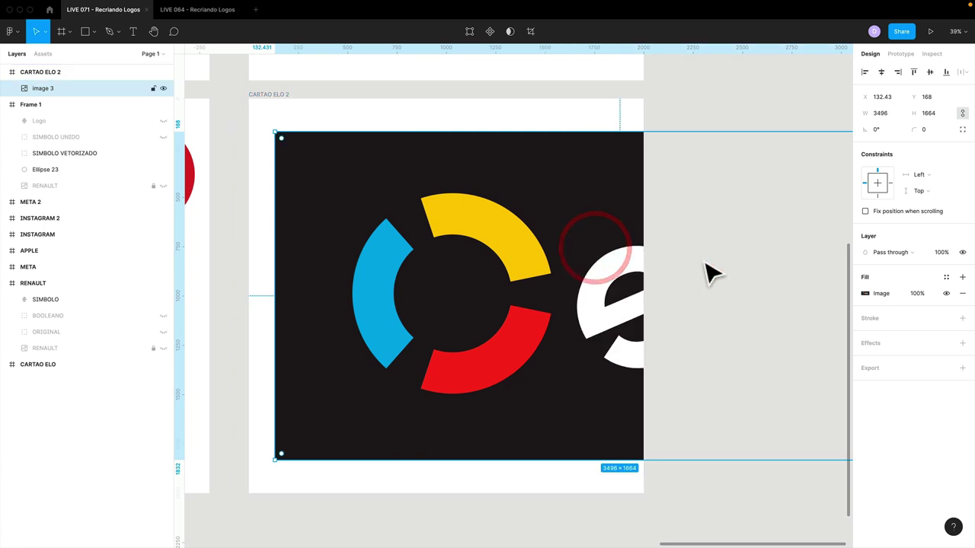
drag(711, 273, 547, 261)
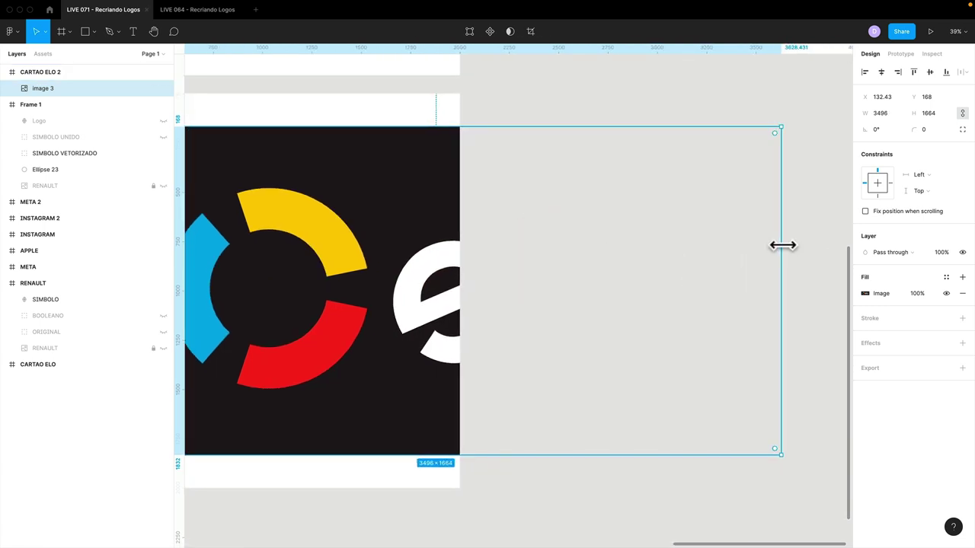
drag(783, 245, 631, 263)
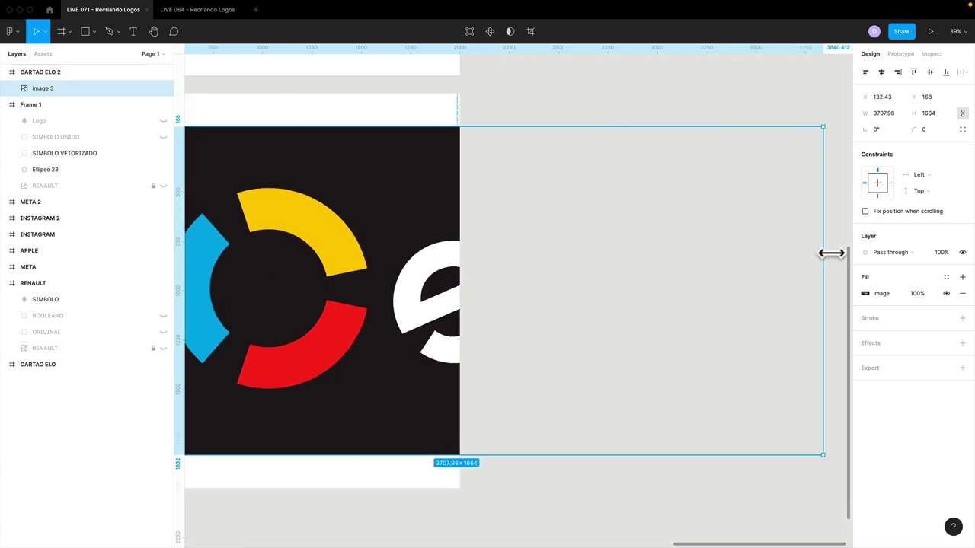
drag(558, 268, 386, 267)
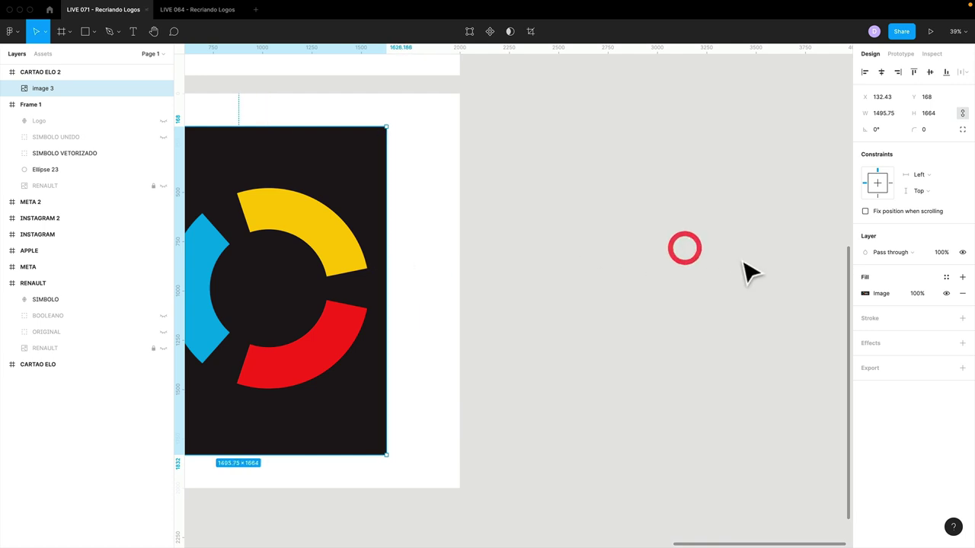
mouse_move(750, 272)
mouse_down()
mouse_move(784, 250)
mouse_move(355, 251)
mouse_up()
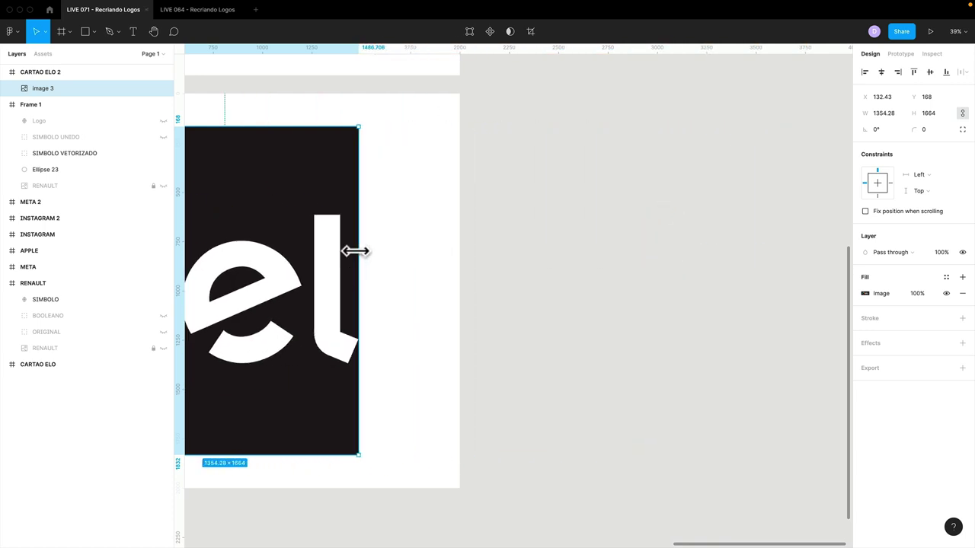
key(ctrl+z)
drag(784, 251, 390, 251)
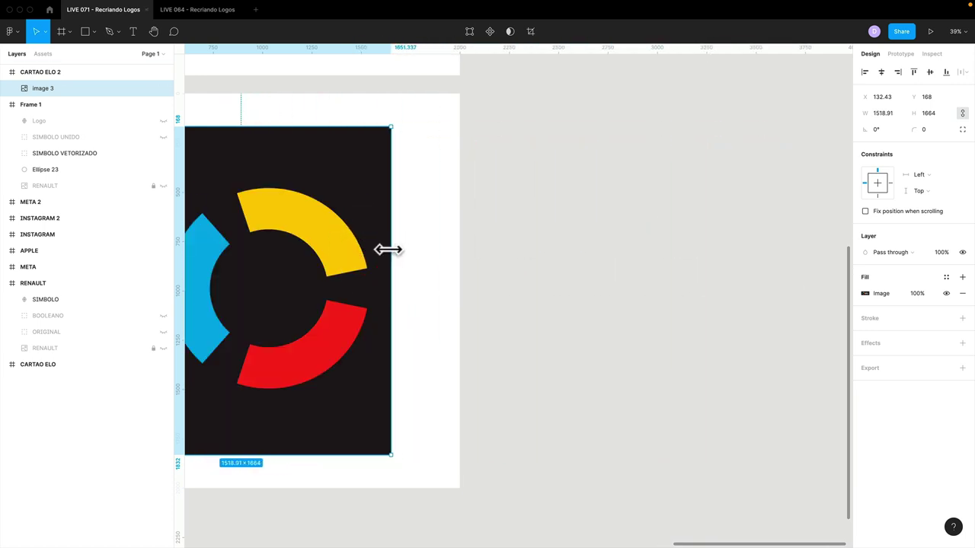
drag(579, 266, 714, 264)
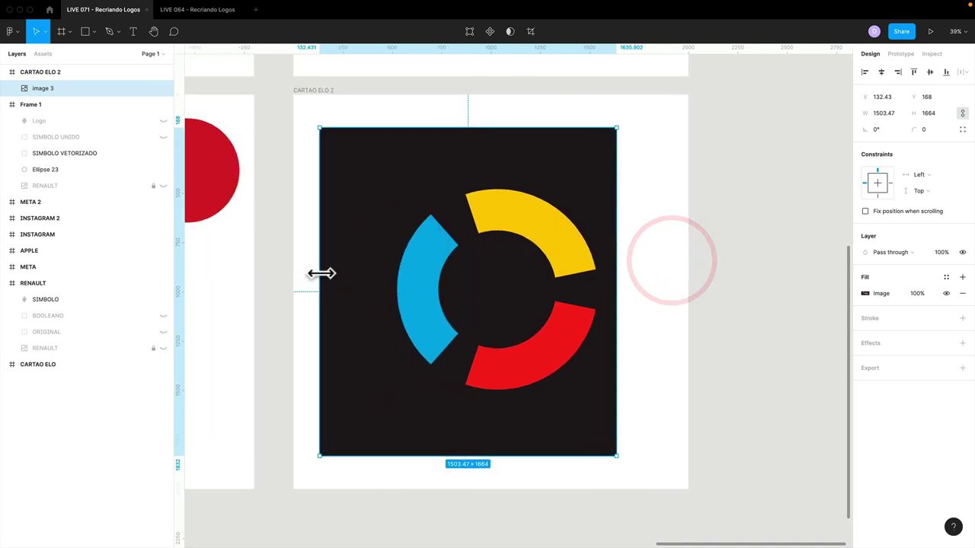
drag(322, 272, 366, 272)
Centre the cropped reference image in the frame
drag(490, 288, 470, 273)
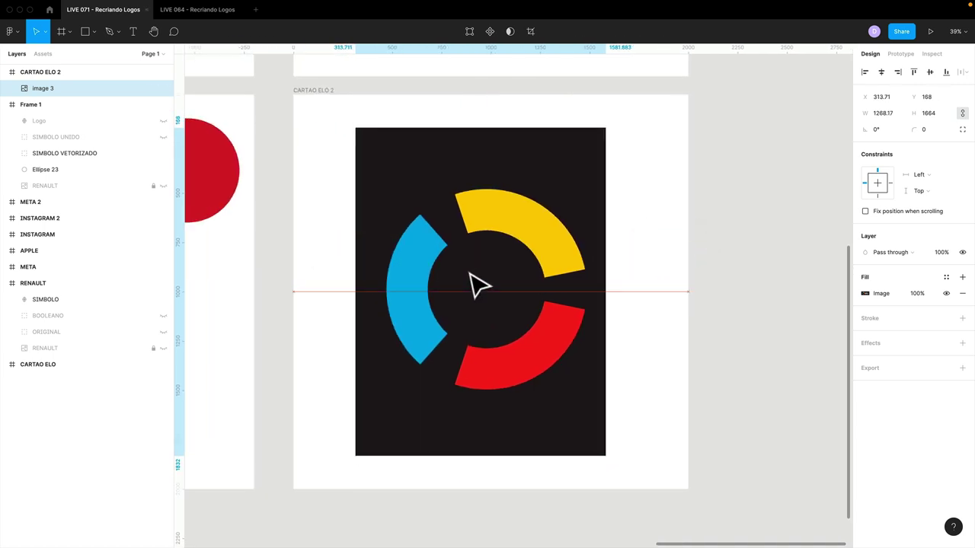
click(695, 288)
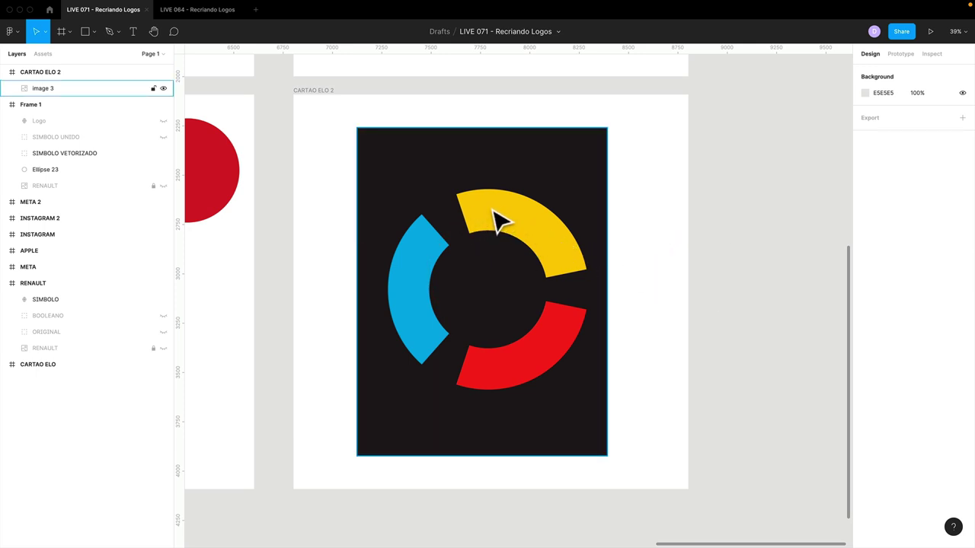
click(404, 303)
drag(430, 309, 429, 312)
click(347, 304)
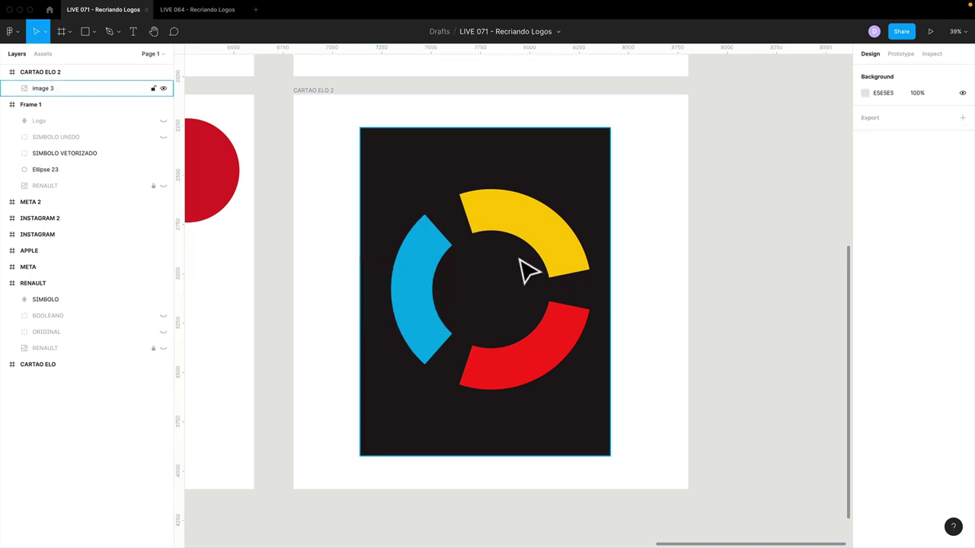
scroll(521, 263, down, 1)
Draw a 1034 × 1034 grey circle and subtract a centred 530.97 copy to form the ring
key(i)
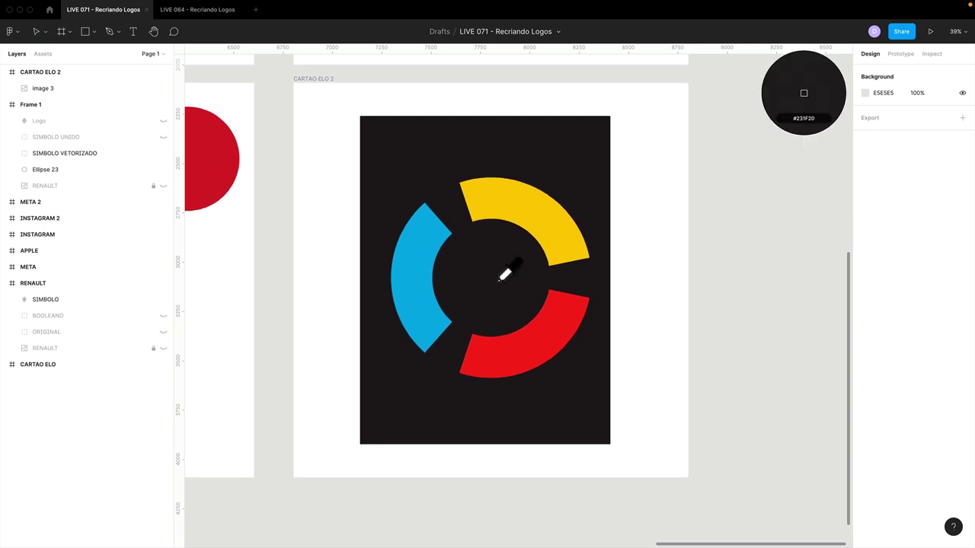
key(o)
drag(492, 276, 579, 379)
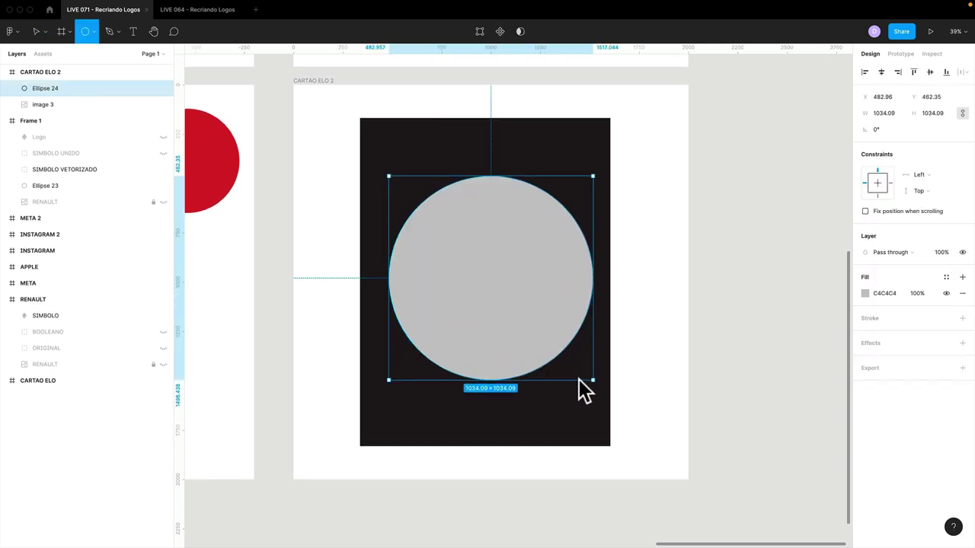
click(578, 381)
scroll(514, 299, up, 1)
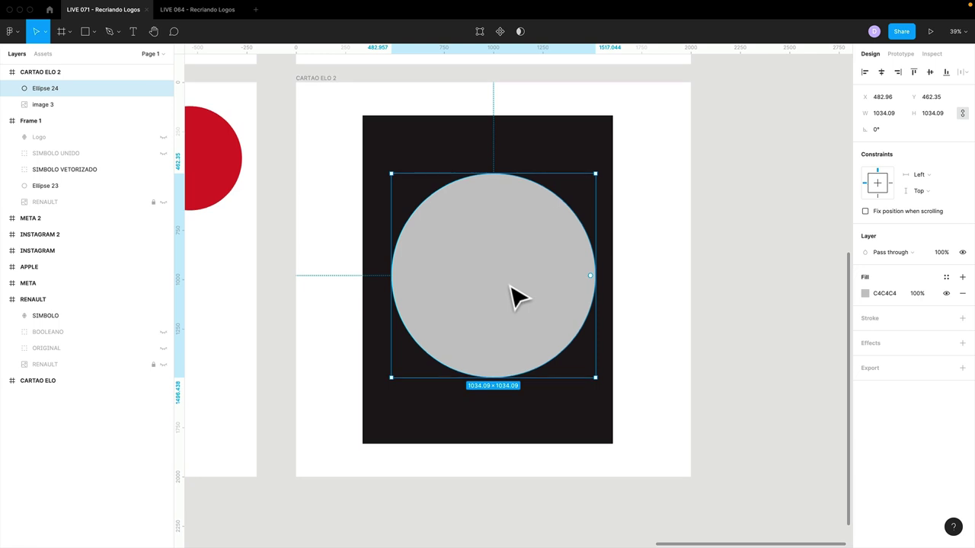
key(ctrl+d)
drag(595, 174, 548, 224)
shift+click(545, 233)
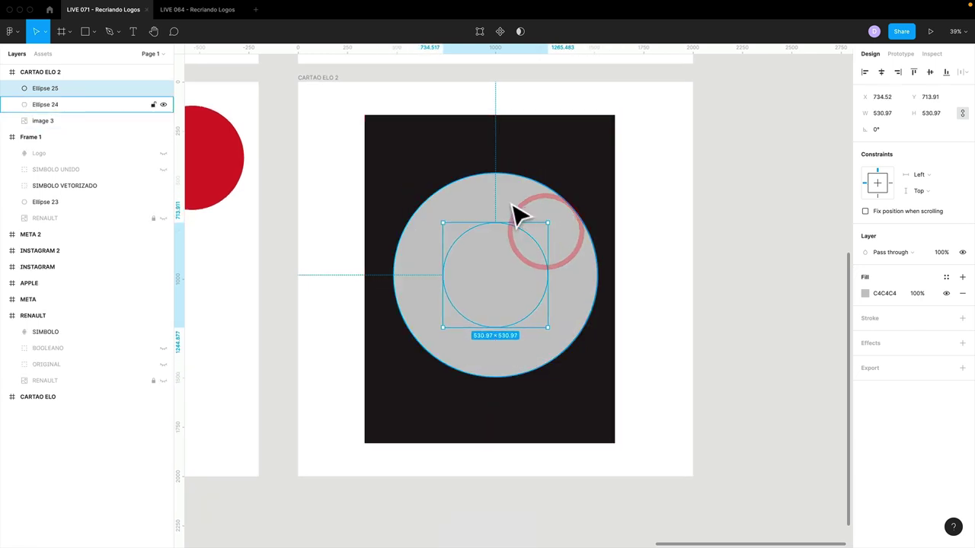
click(528, 31)
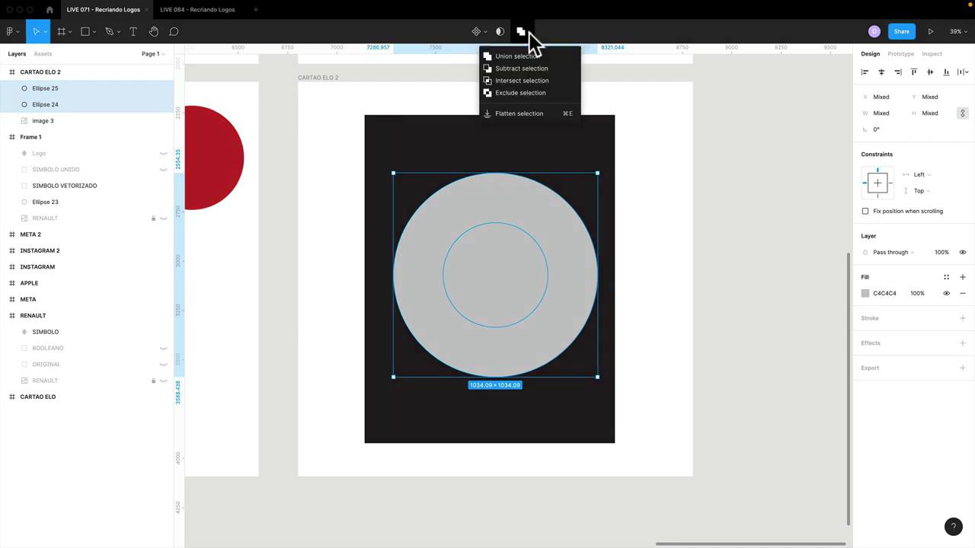
click(525, 66)
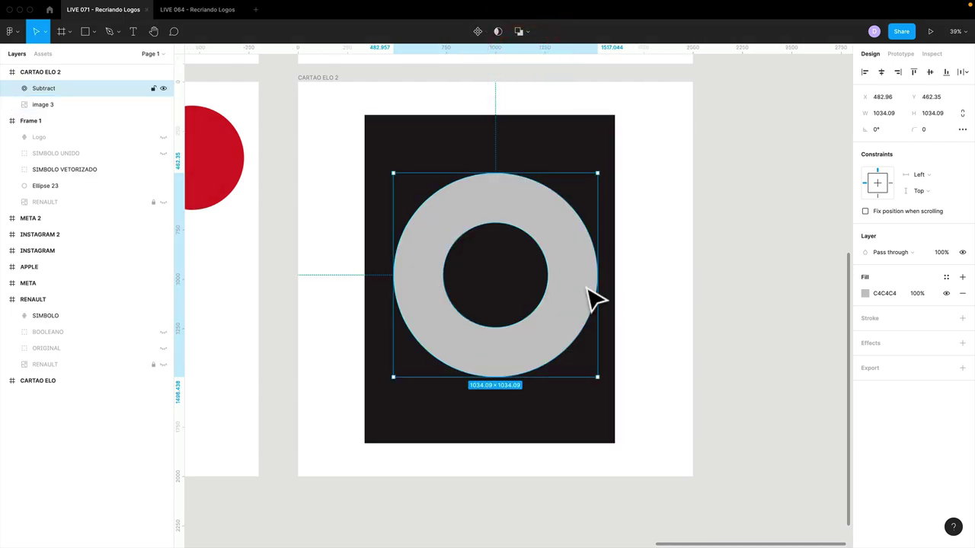
click(674, 280)
Subtract a tall bar from the ring to cut a slot at its upper left
key(r)
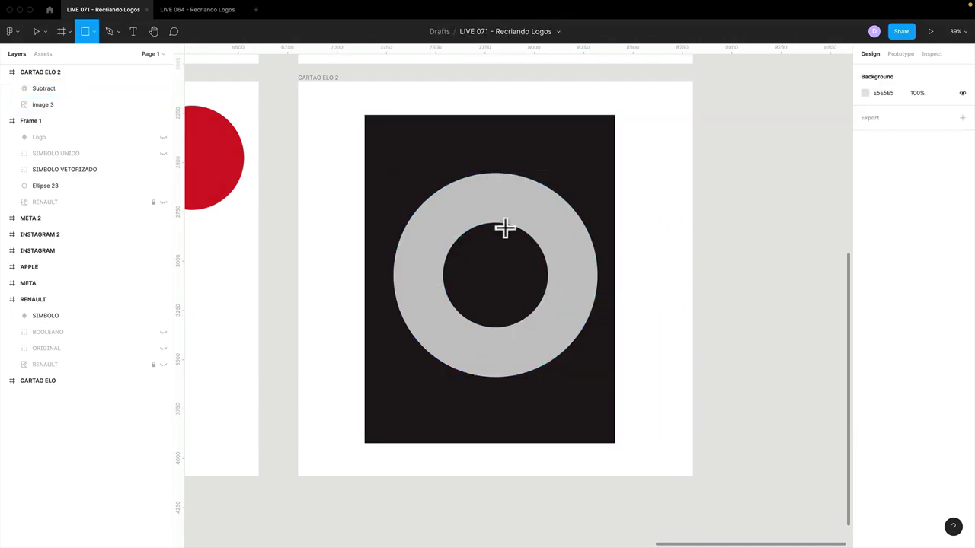
mouse_move(489, 165)
mouse_down()
mouse_move(510, 253)
mouse_move(542, 238)
mouse_move(457, 244)
mouse_up()
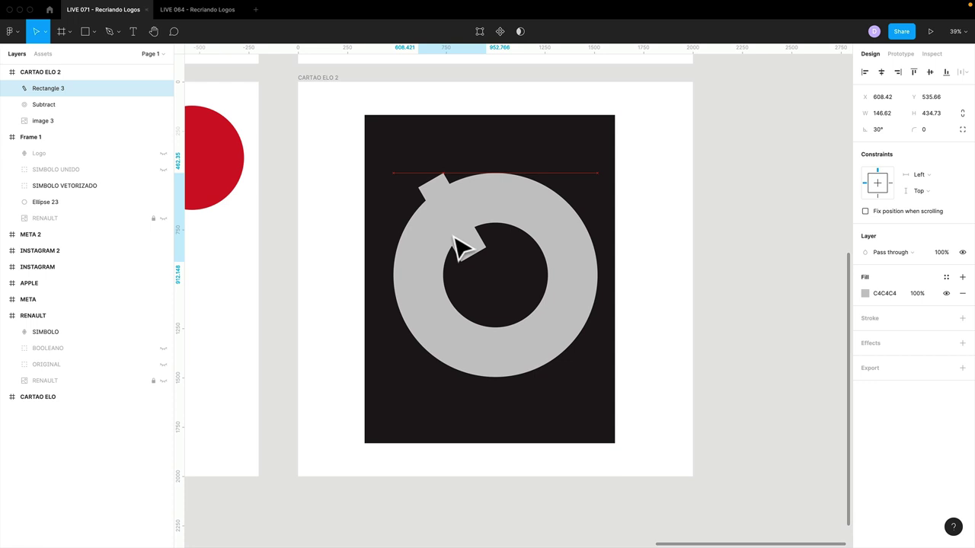
shift+click(498, 201)
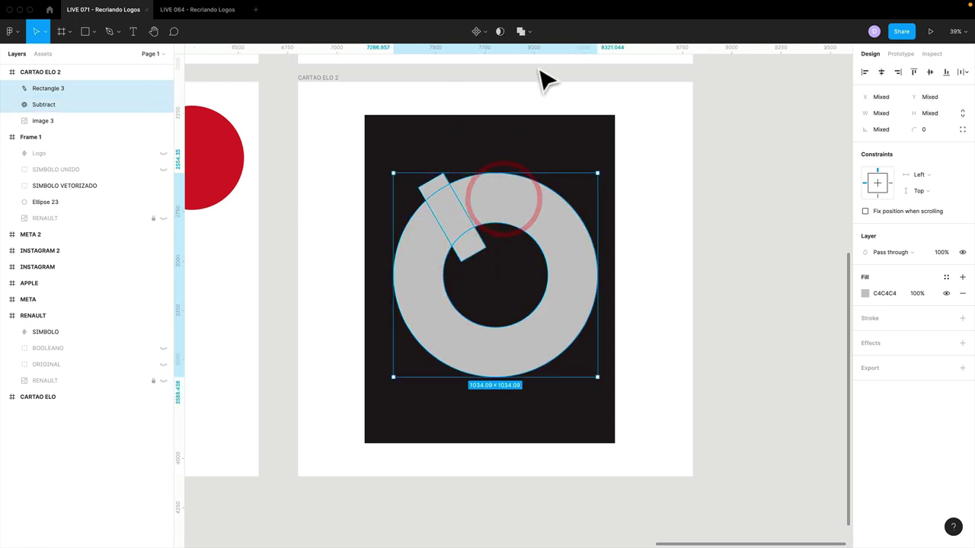
click(533, 34)
click(528, 67)
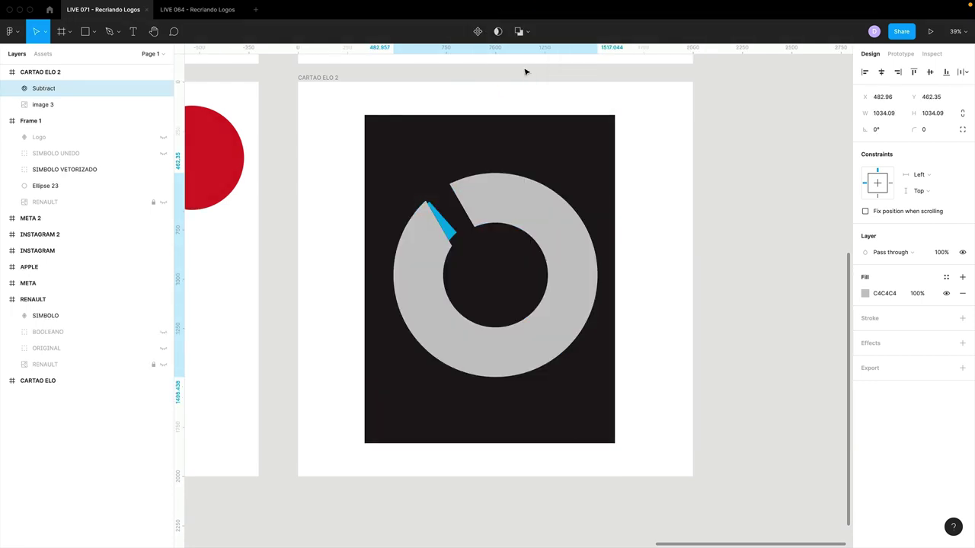
Duplicate the slot bar, move it to the ring's top right, and rotate it to -45°
click(13, 88)
click(50, 105)
key(ctrl+d)
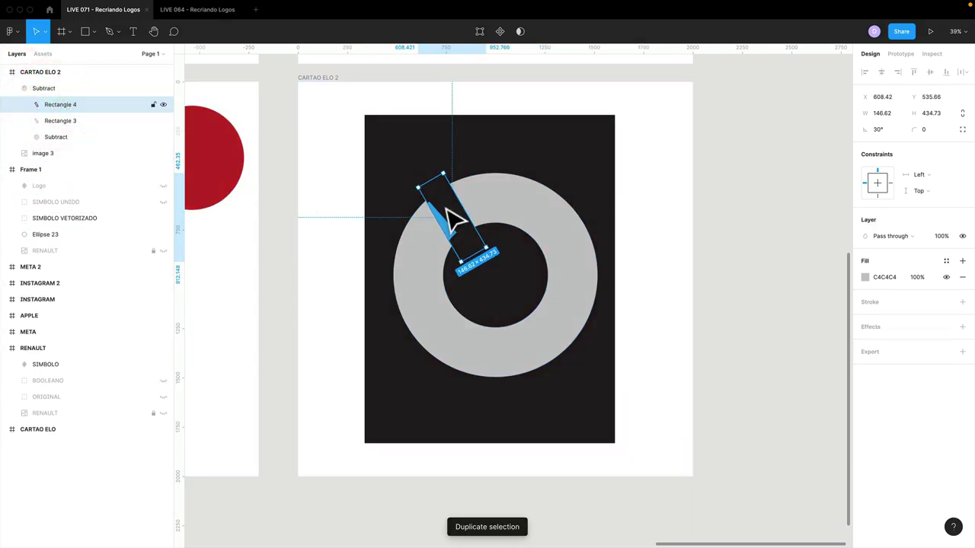
mouse_move(459, 218)
mouse_down()
mouse_move(521, 214)
mouse_move(516, 202)
mouse_up()
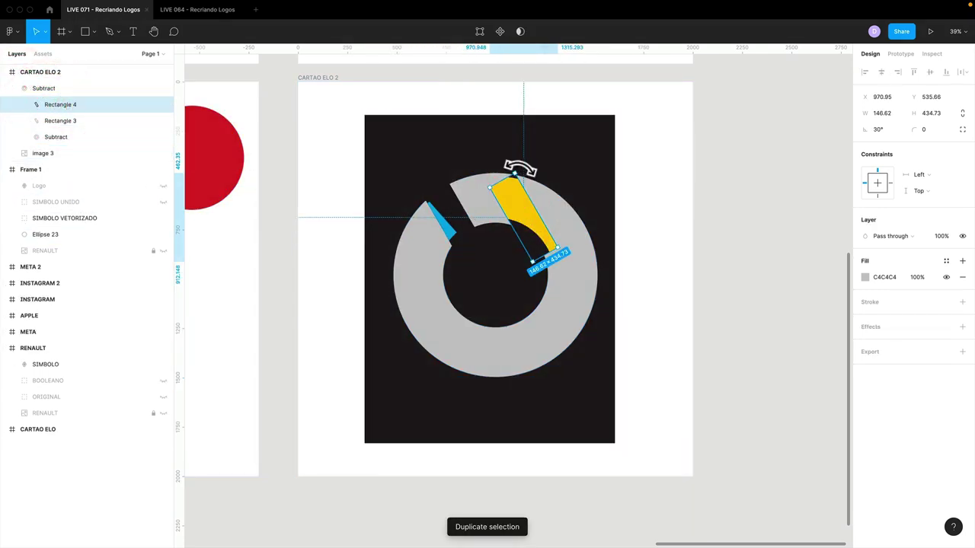
mouse_move(518, 166)
mouse_down()
mouse_move(560, 202)
mouse_move(570, 244)
mouse_up()
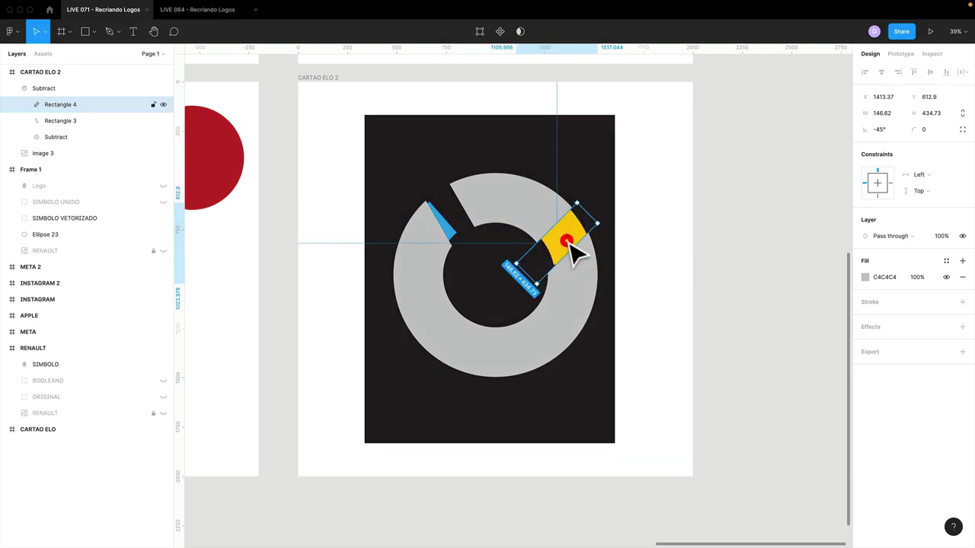
Add a third slot at -15° across the lower left and hide the reference image
key(ctrl+d)
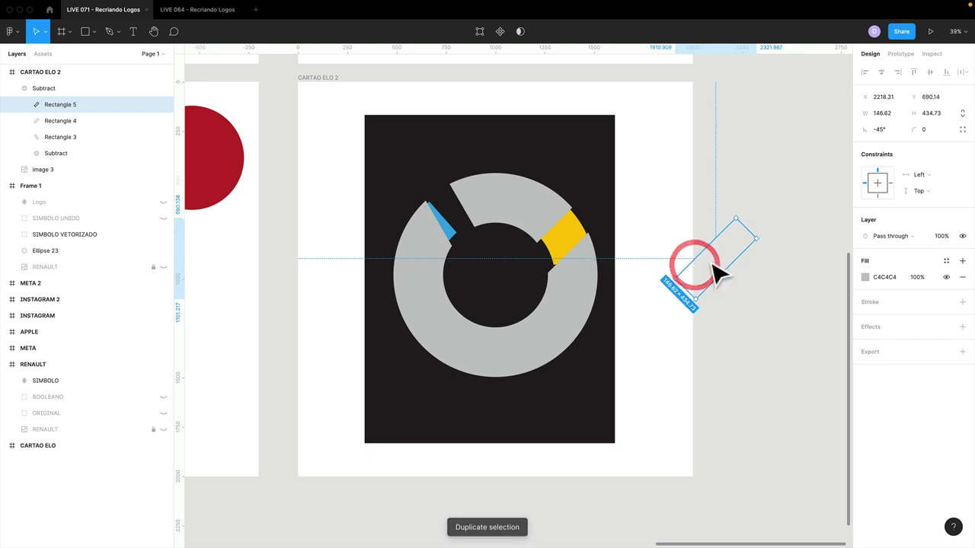
mouse_move(694, 263)
mouse_down()
mouse_move(547, 351)
mouse_move(487, 358)
mouse_move(504, 389)
mouse_move(490, 381)
mouse_up()
mouse_move(466, 349)
mouse_down()
mouse_move(473, 355)
mouse_move(466, 351)
mouse_up()
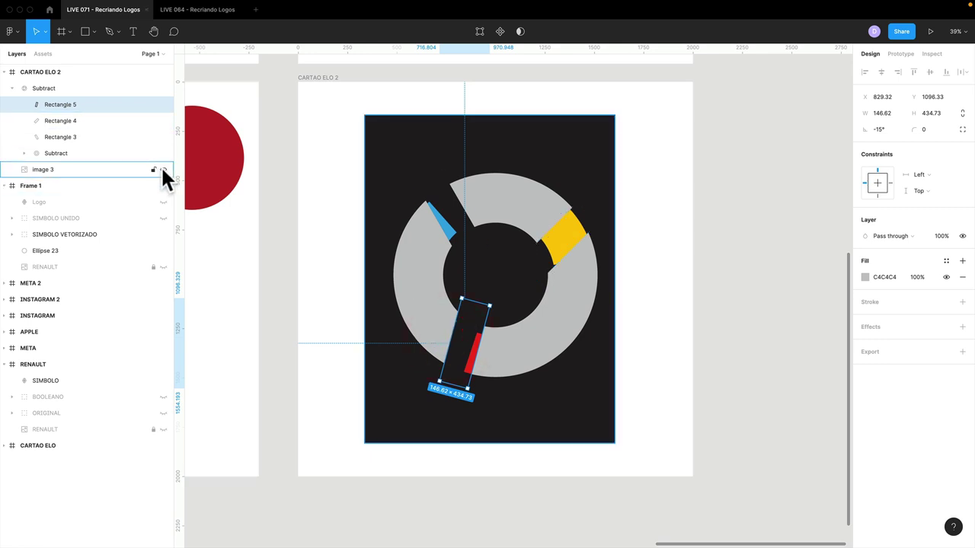
click(163, 169)
click(669, 332)
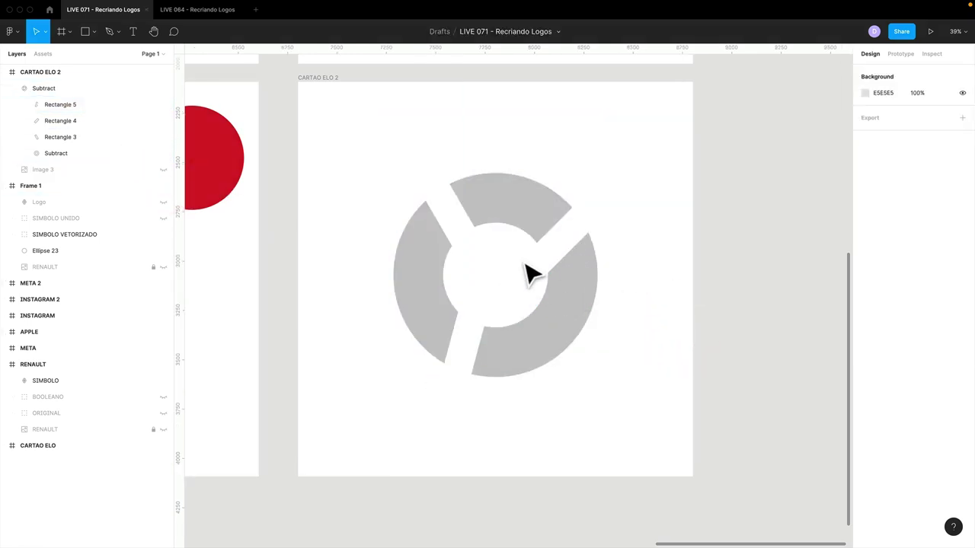
Inspect the Subtract shape's ellipses and slot-cutter rectangles in the layer list
click(583, 333)
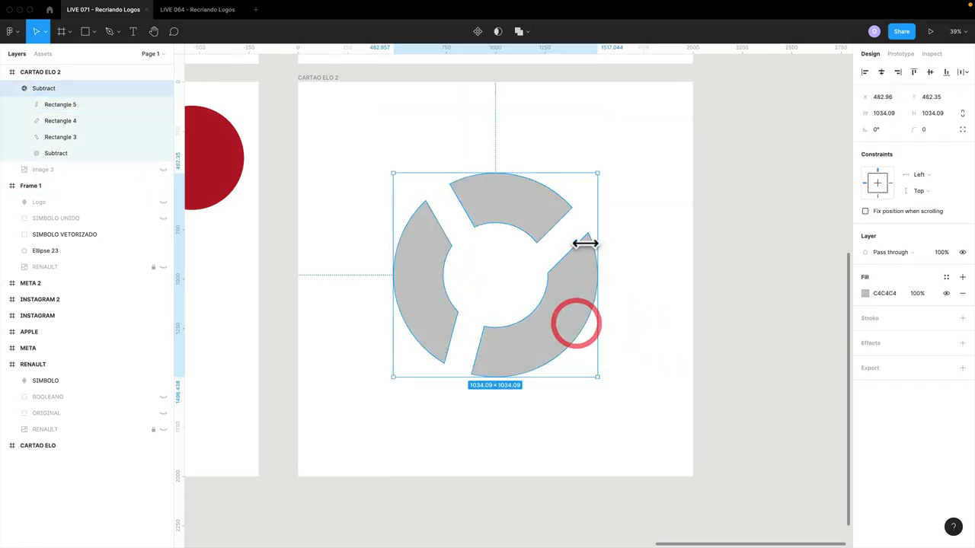
click(43, 153)
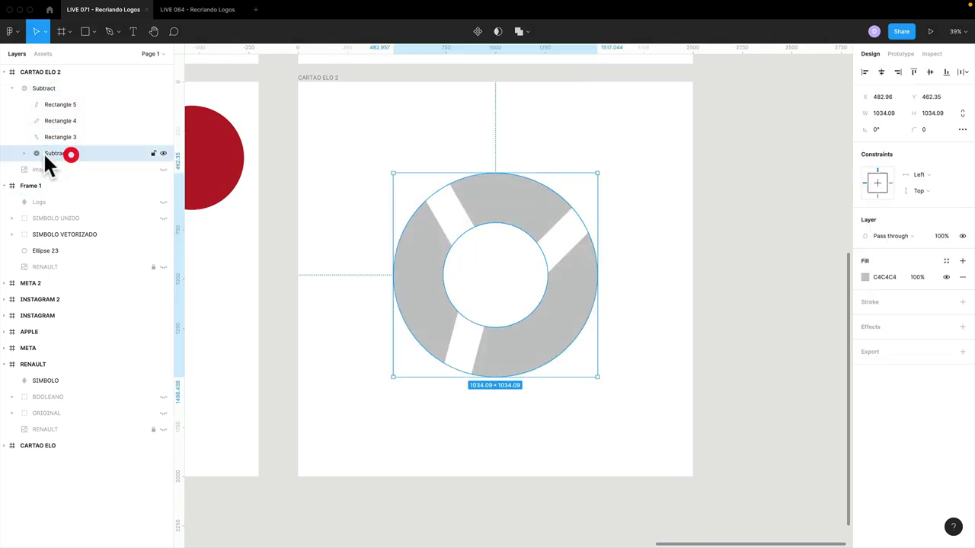
click(25, 153)
click(70, 170)
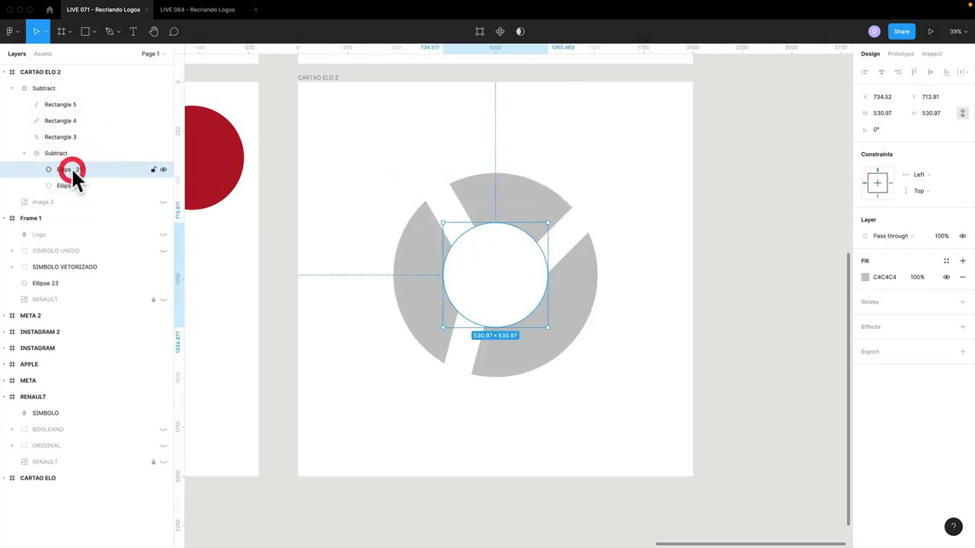
click(64, 121)
click(65, 104)
click(435, 169)
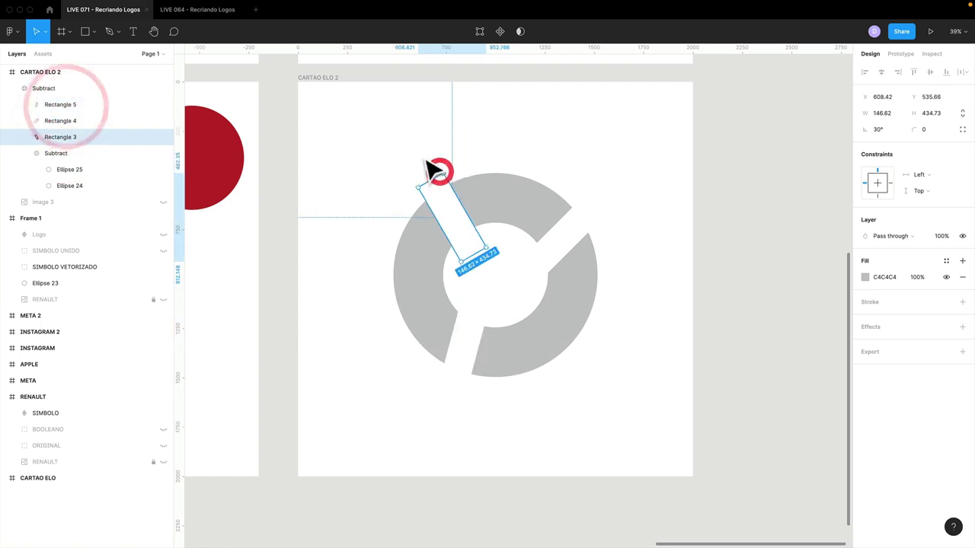
key(super+Tab)
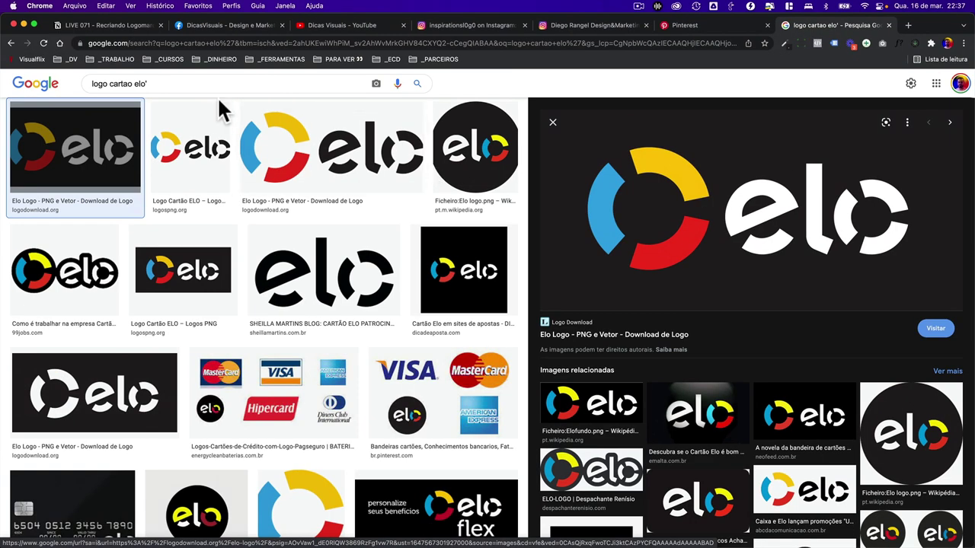
Search Google Images for 'logo fedex' and view the hidden-arrow FedEx logo at full size
scroll(219, 100, up, 2)
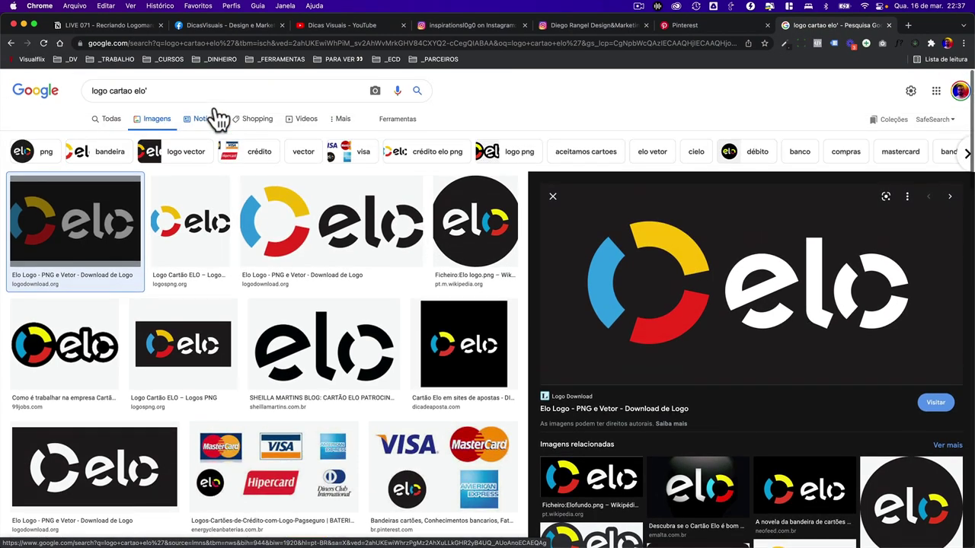
triple_click(162, 93)
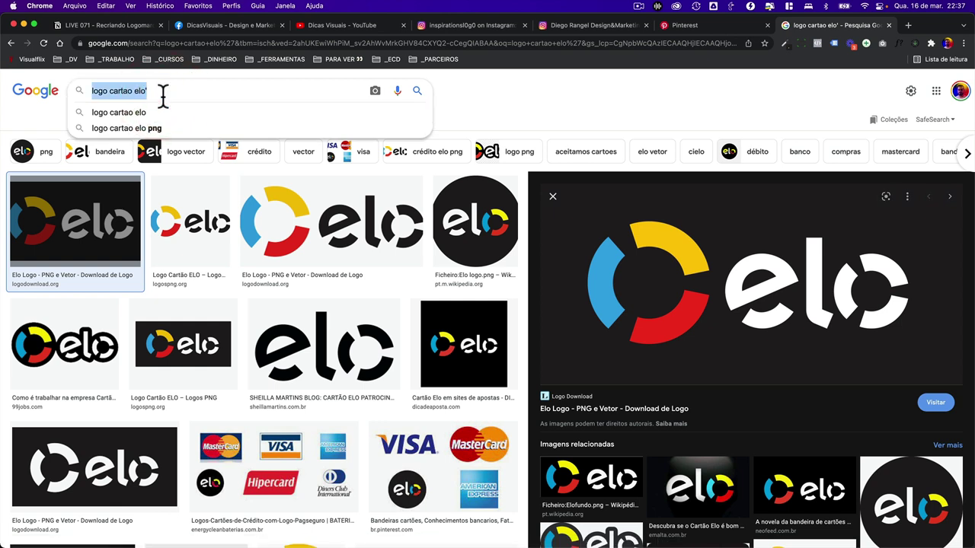
text(logo fe)
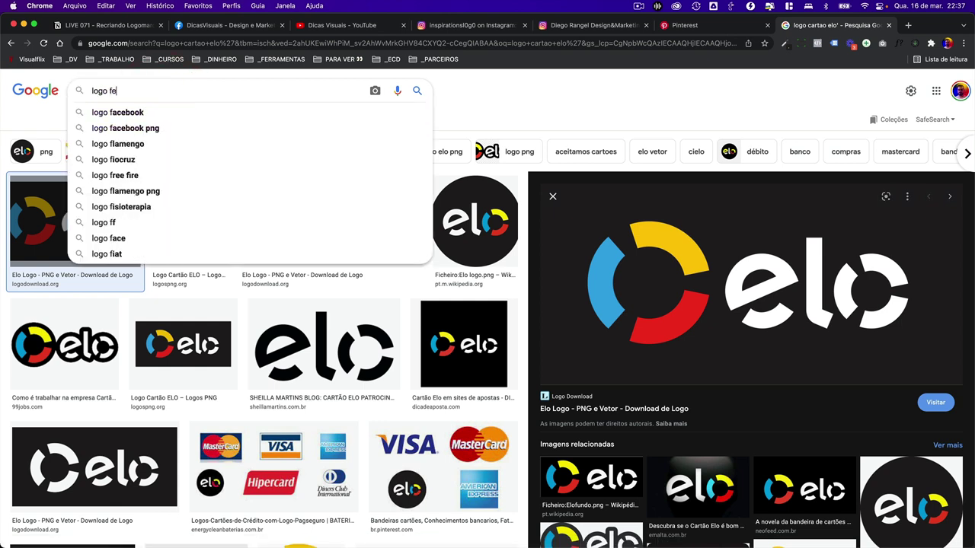
text(dex)
key(Return)
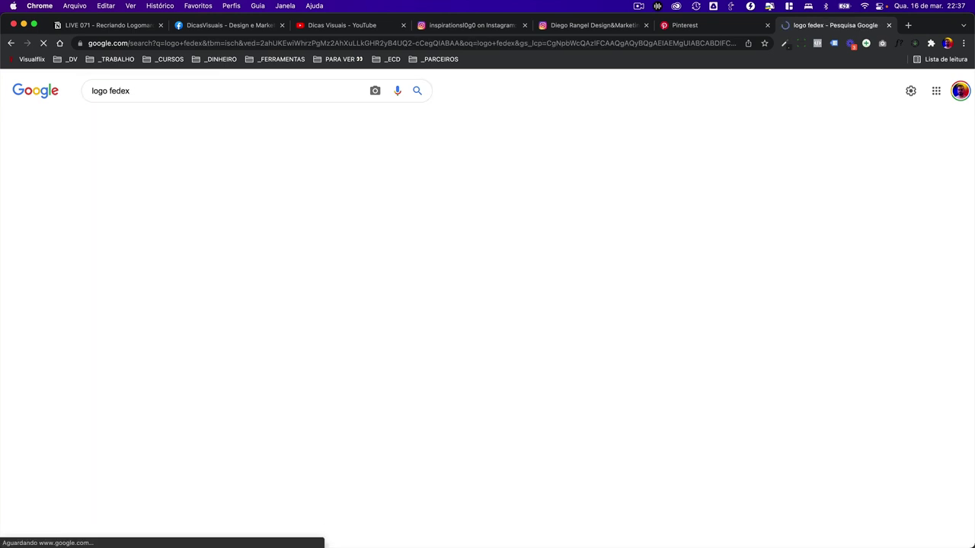
click(385, 218)
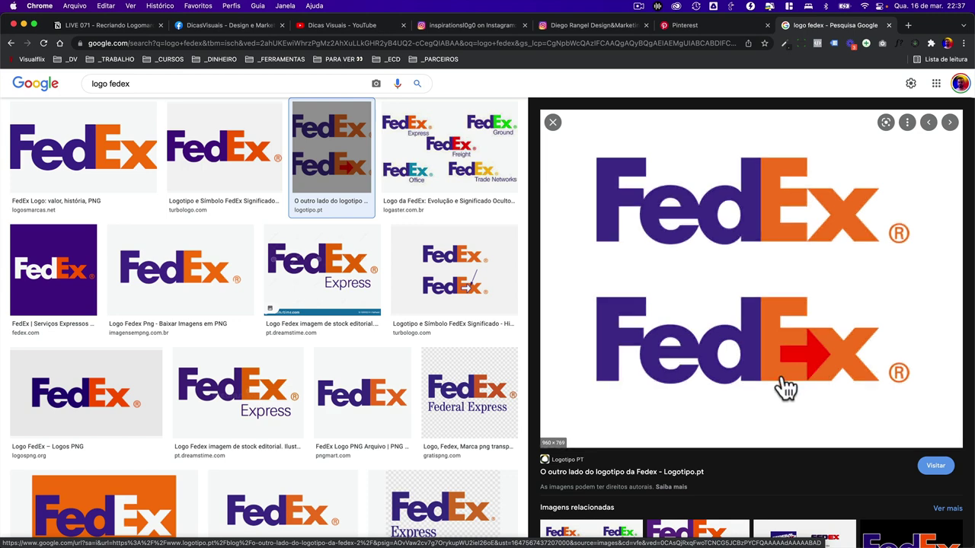
click(811, 206)
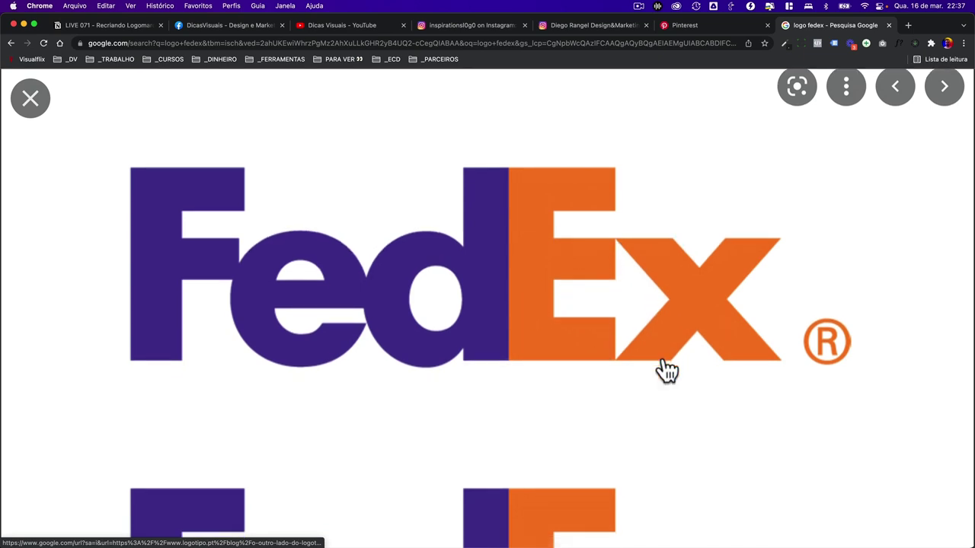
scroll(664, 364, down, 5)
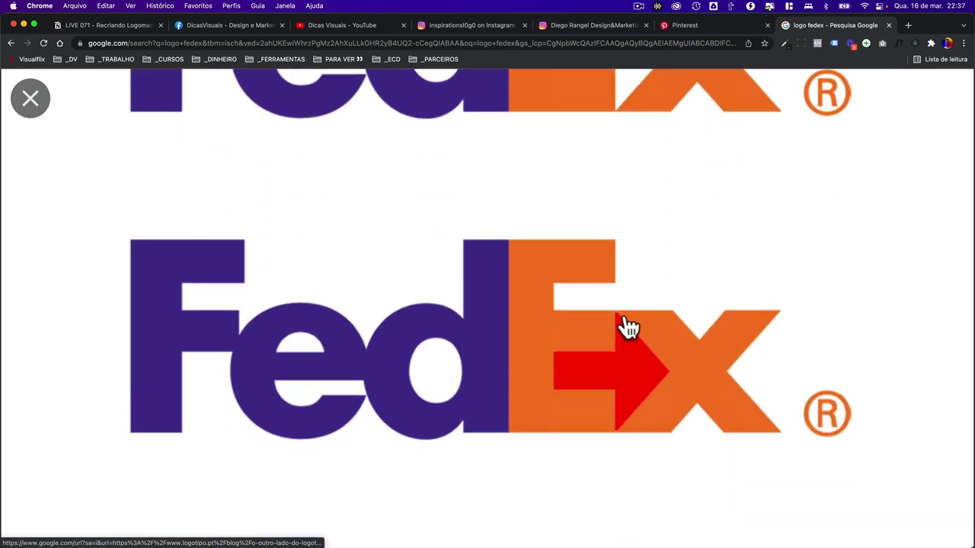
key(Escape)
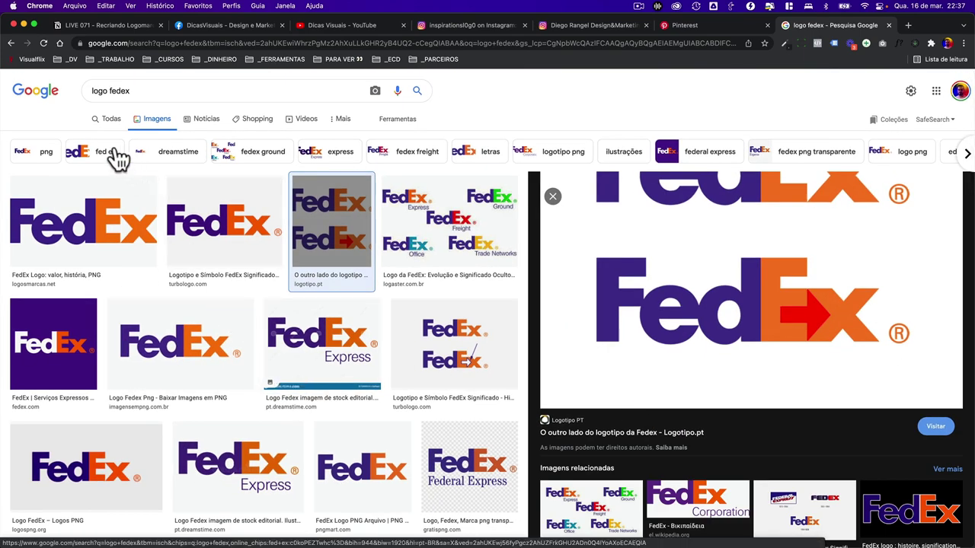
double_click(137, 90)
Search Google Images for 'carrefour' and preview the larger Carrefour logo from logosmarcas.net
text(car)
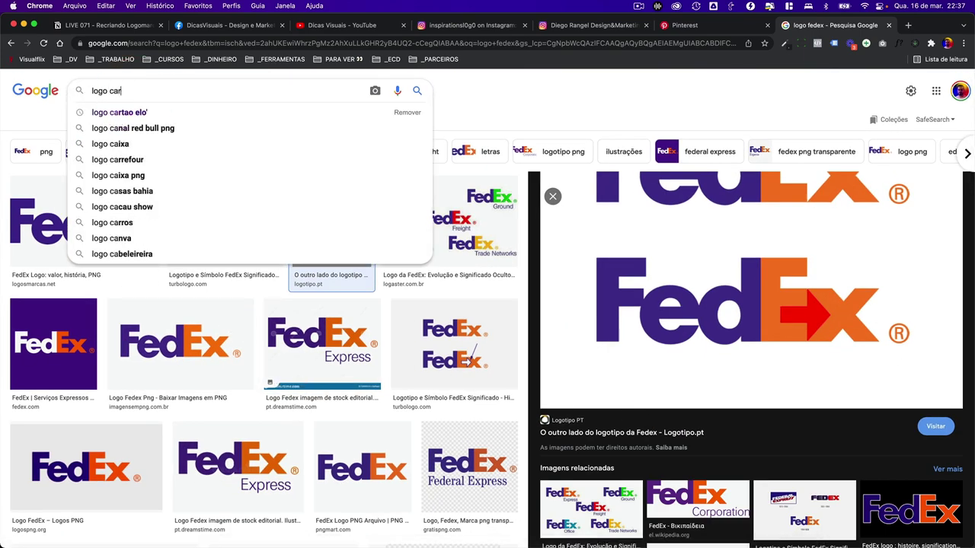
text(refour)
key(Return)
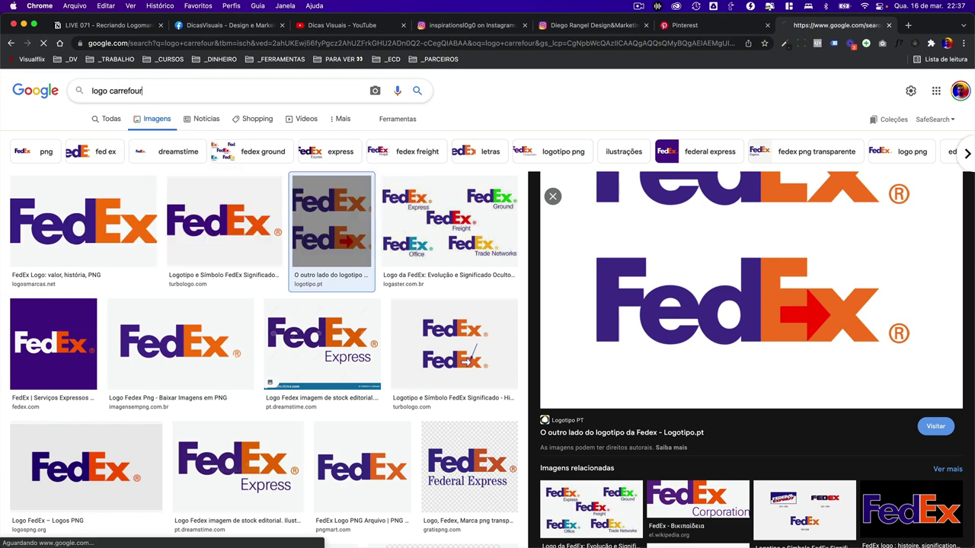
click(492, 219)
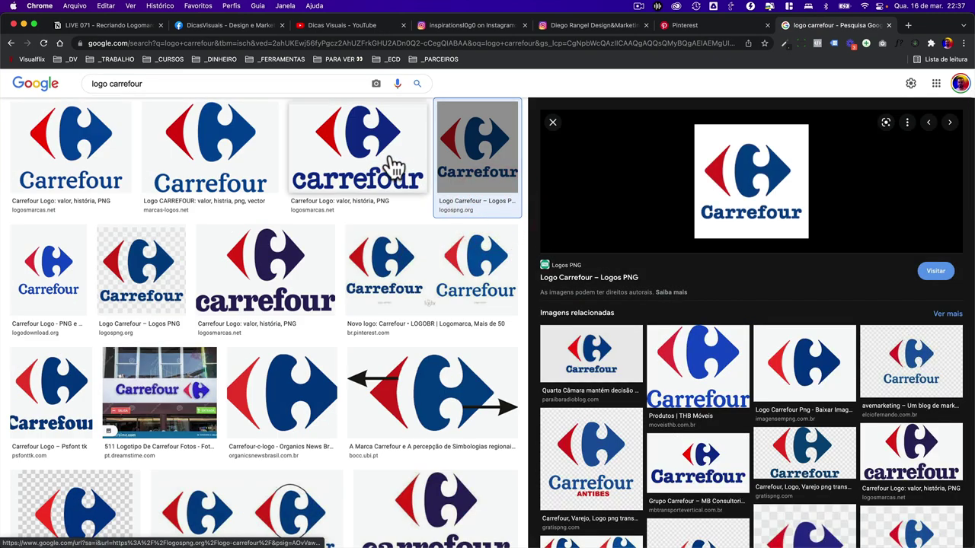
click(391, 163)
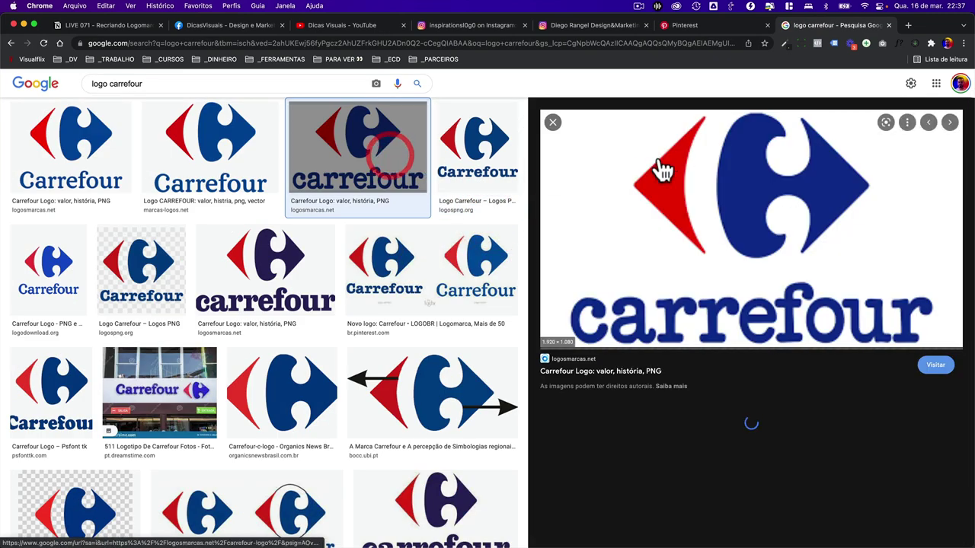
scroll(833, 168, up, 5)
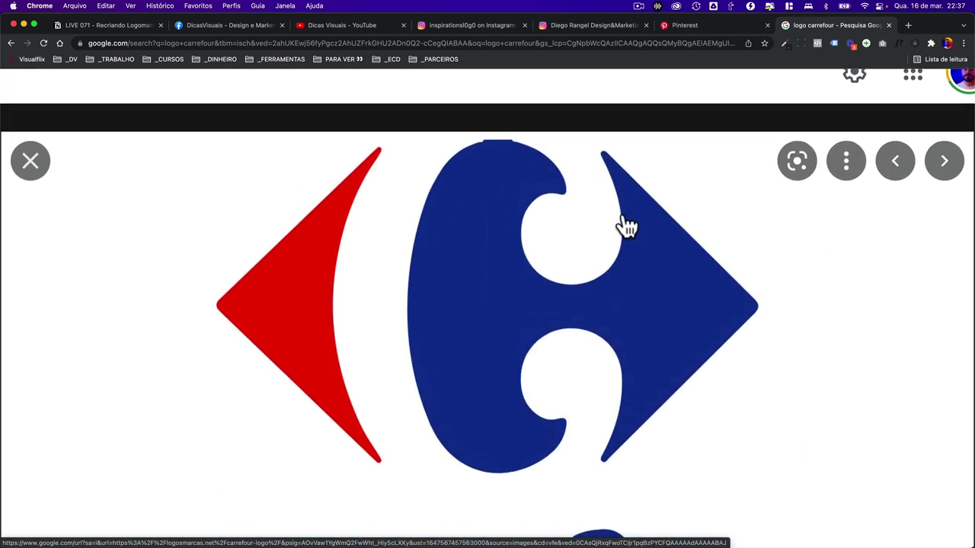
scroll(626, 226, down, 2)
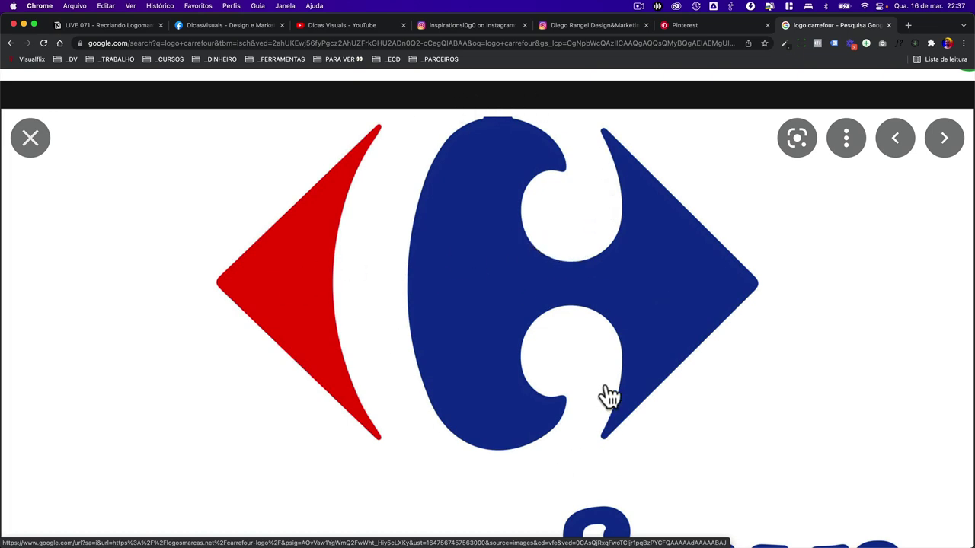
scroll(412, 415, down, 5)
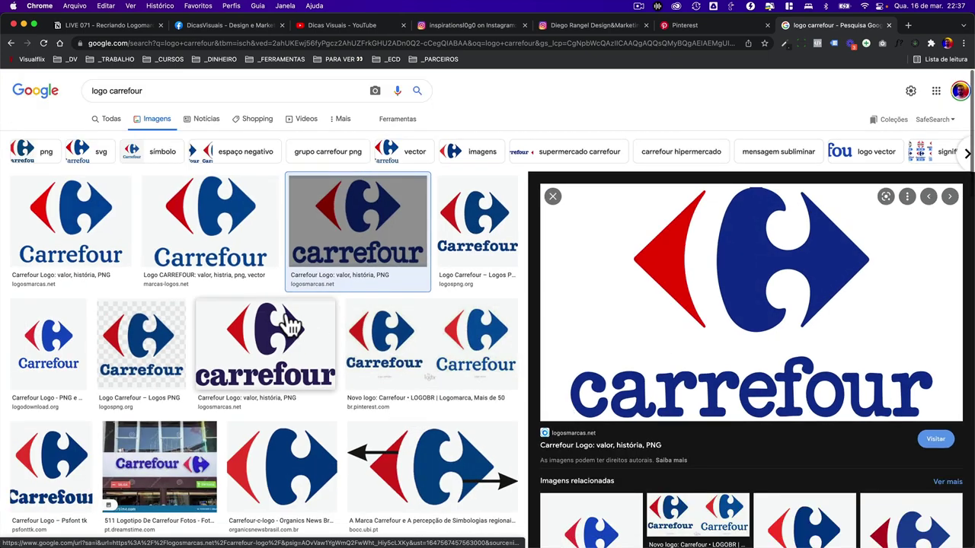
Search 'gestalt design' and preview the vase-and-faces illusion image
triple_click(167, 90)
text(ges)
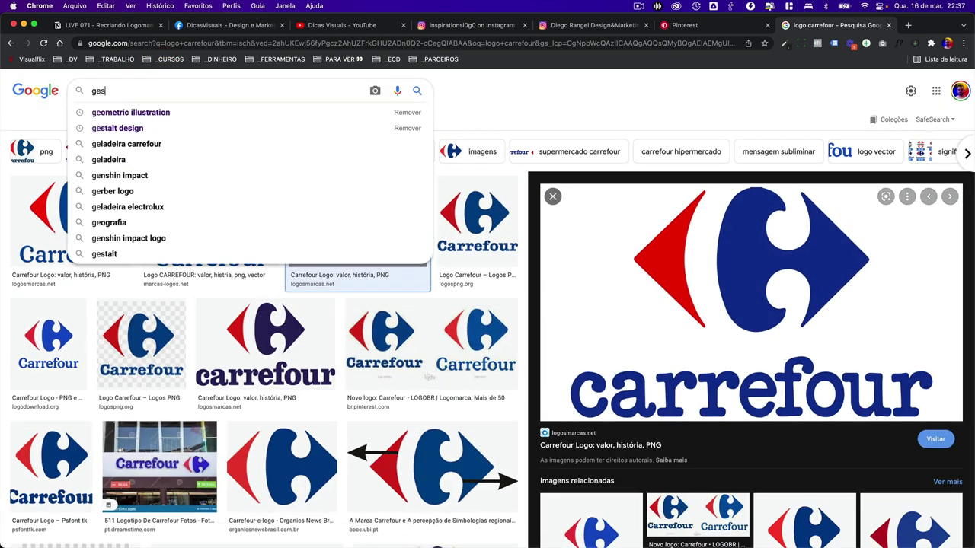
text(talt design)
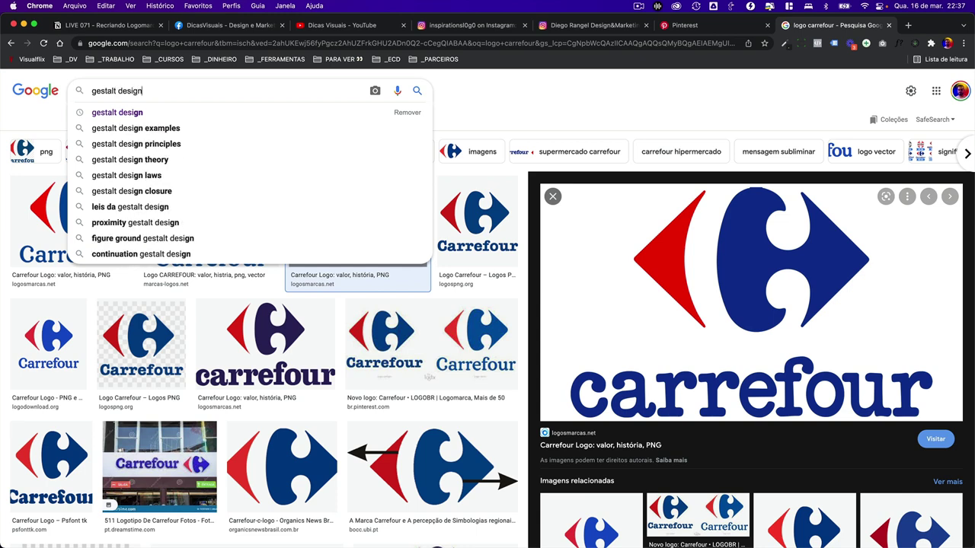
key(Return)
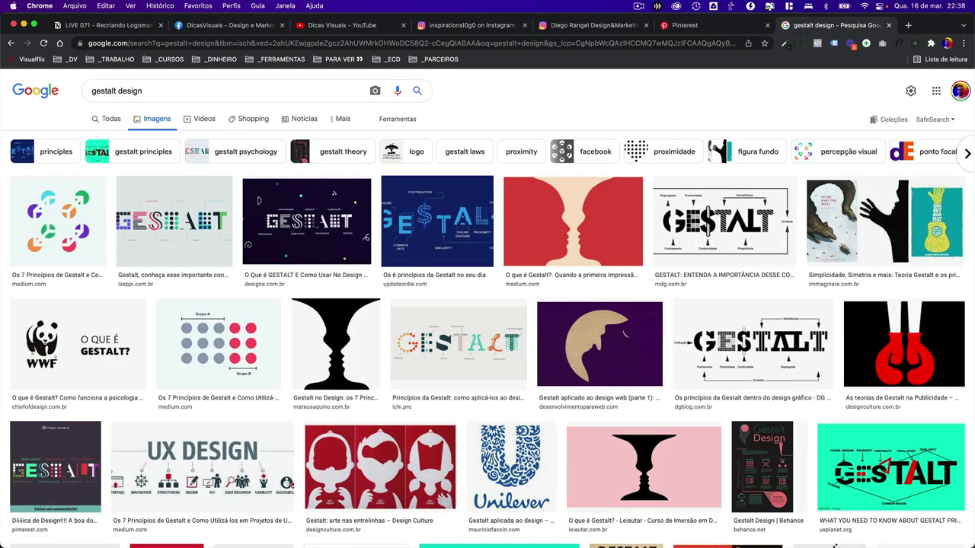
click(335, 343)
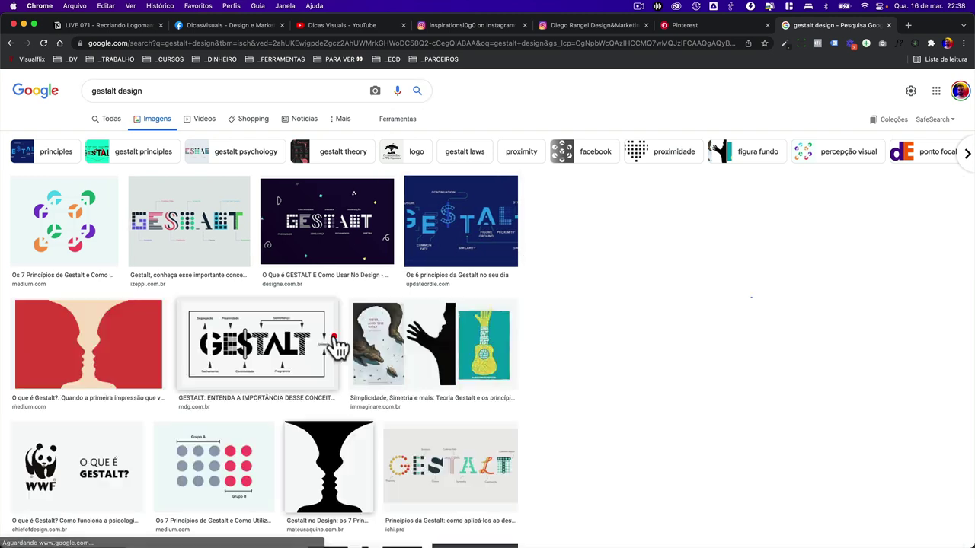
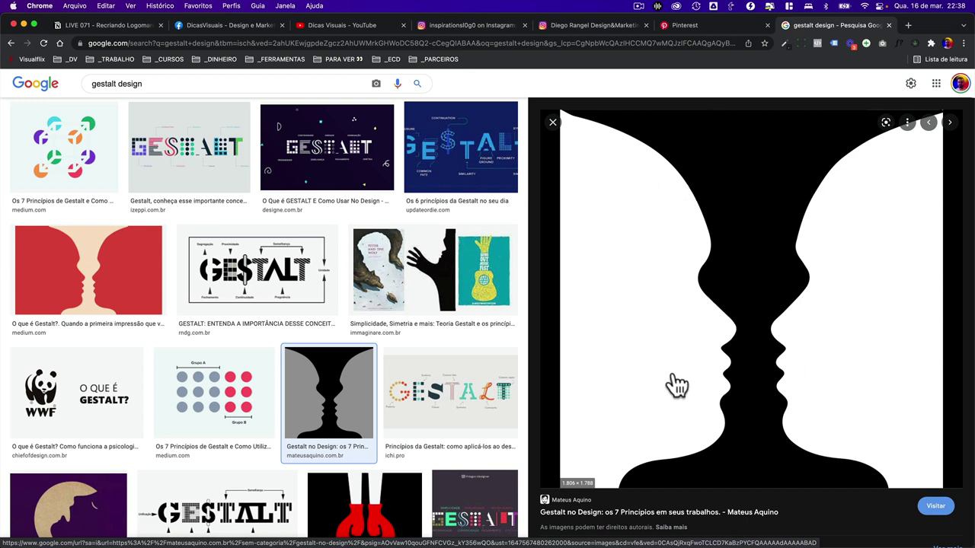
Preview the Peter and the Wolf Gestalt example in Google Images and scroll around it
click(436, 296)
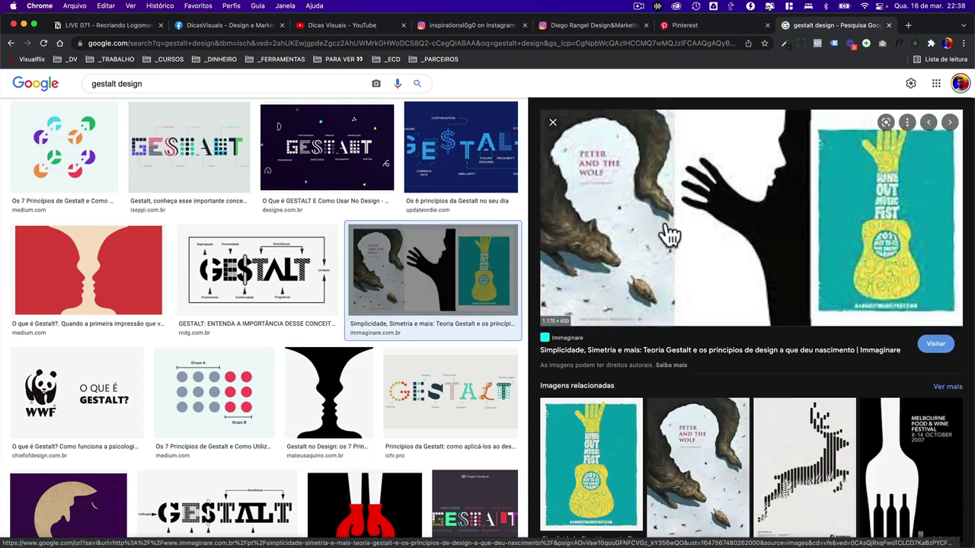
scroll(617, 211, up, 5)
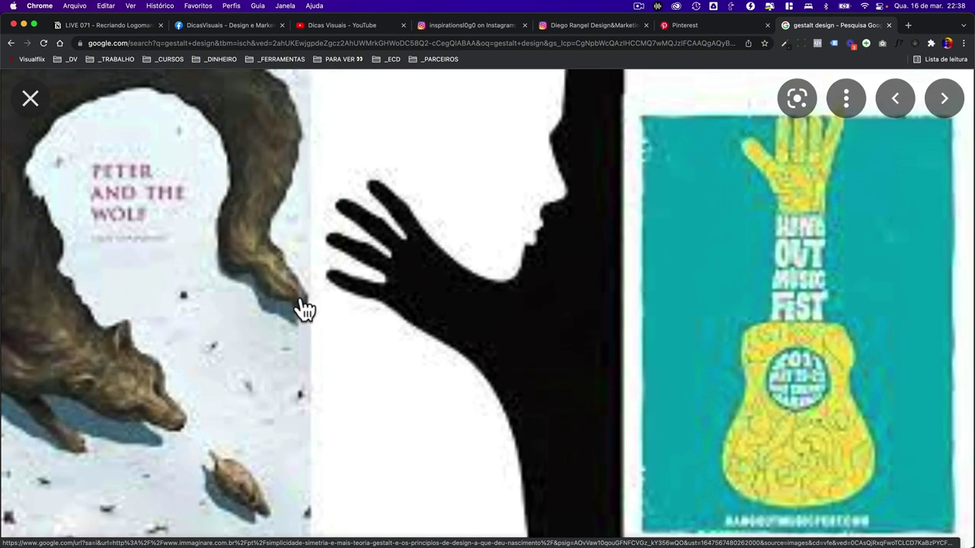
scroll(303, 309, left, 3)
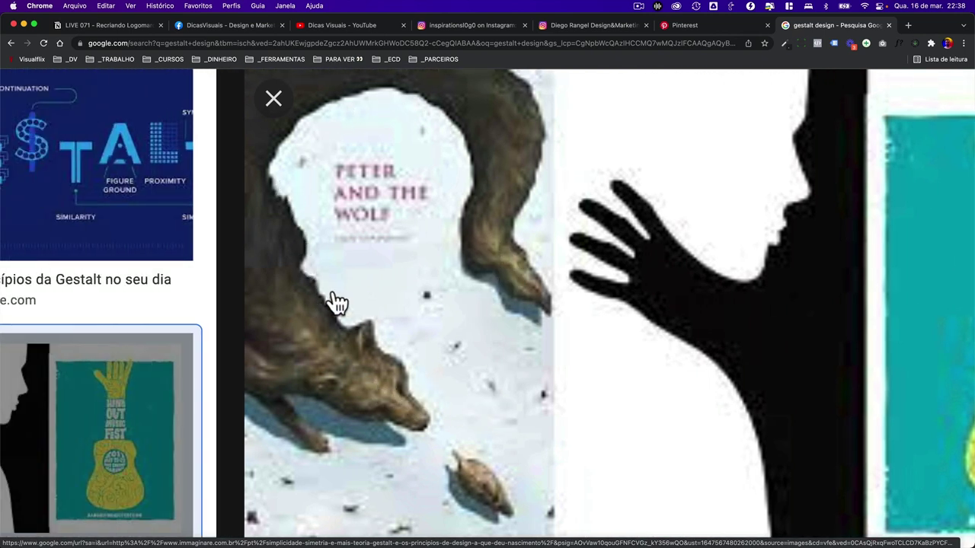
scroll(533, 176, right, 4)
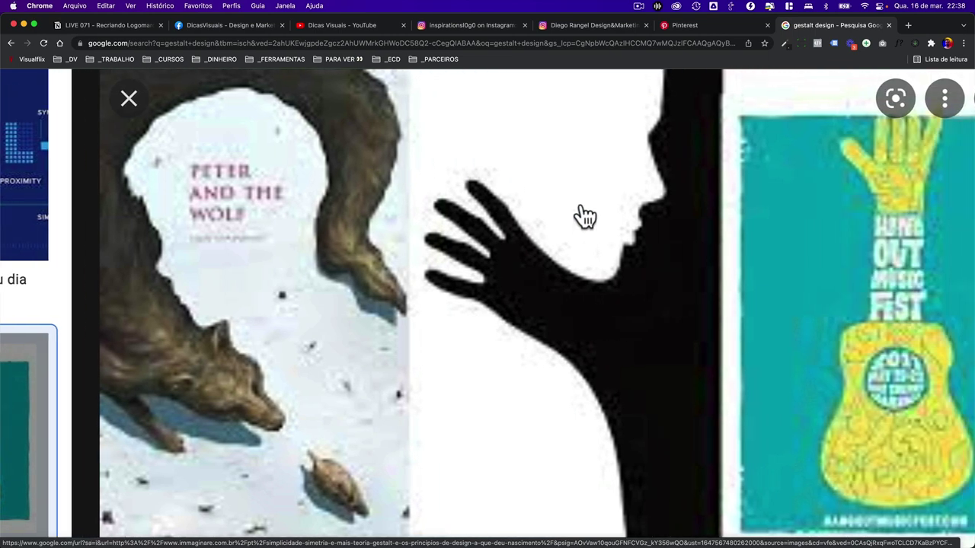
scroll(582, 214, up, 3)
scroll(583, 227, down, 1)
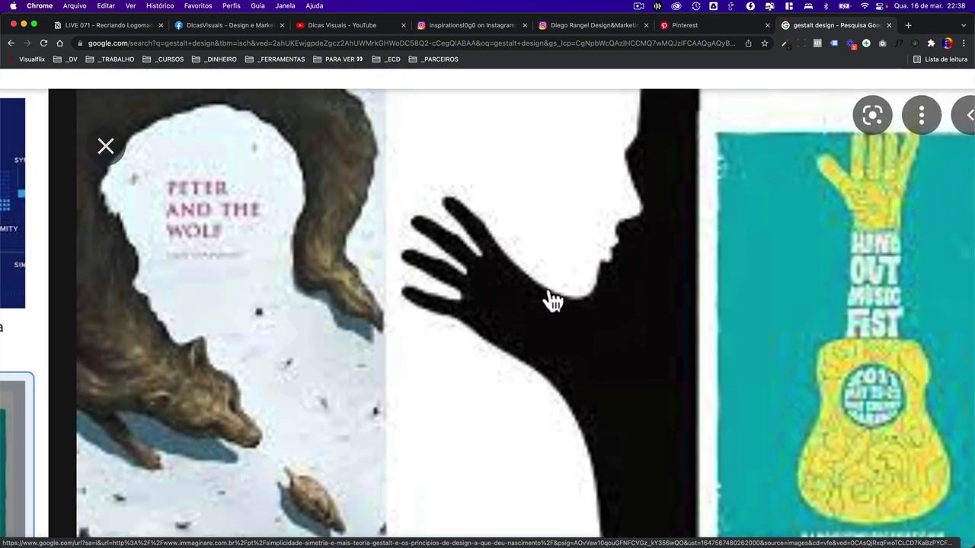
scroll(457, 274, down, 4)
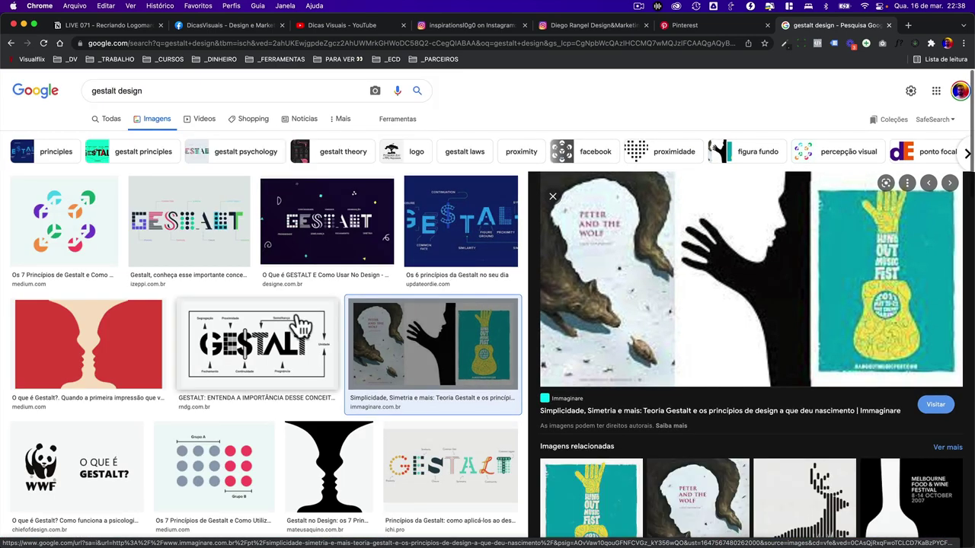
scroll(300, 327, down, 2)
scroll(300, 327, down, 3)
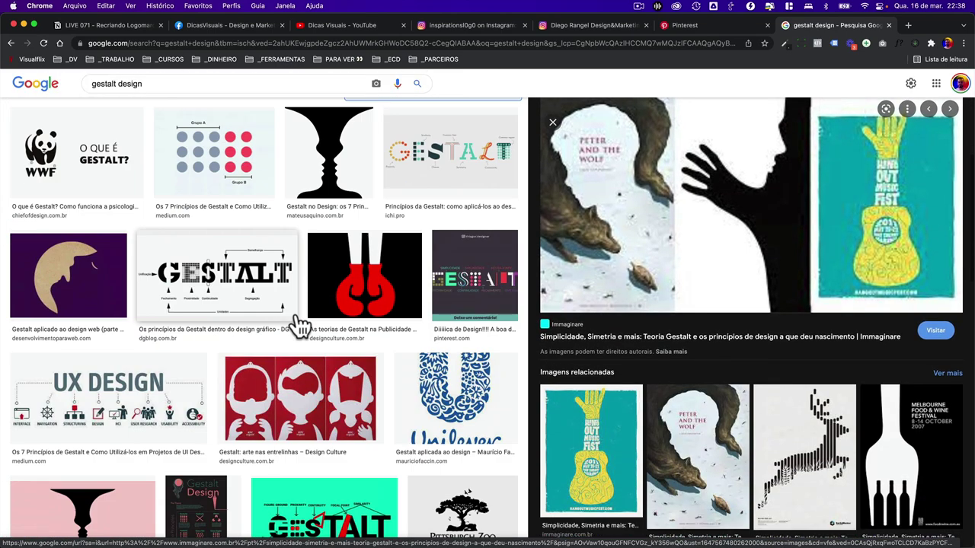
Preview the red boxing-gloves Gestalt example
click(348, 297)
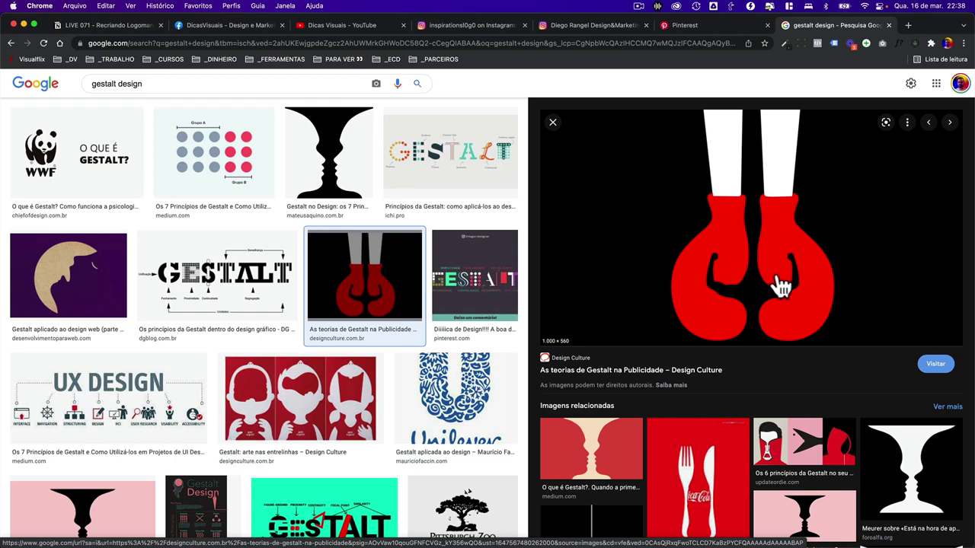
scroll(762, 302, up, 5)
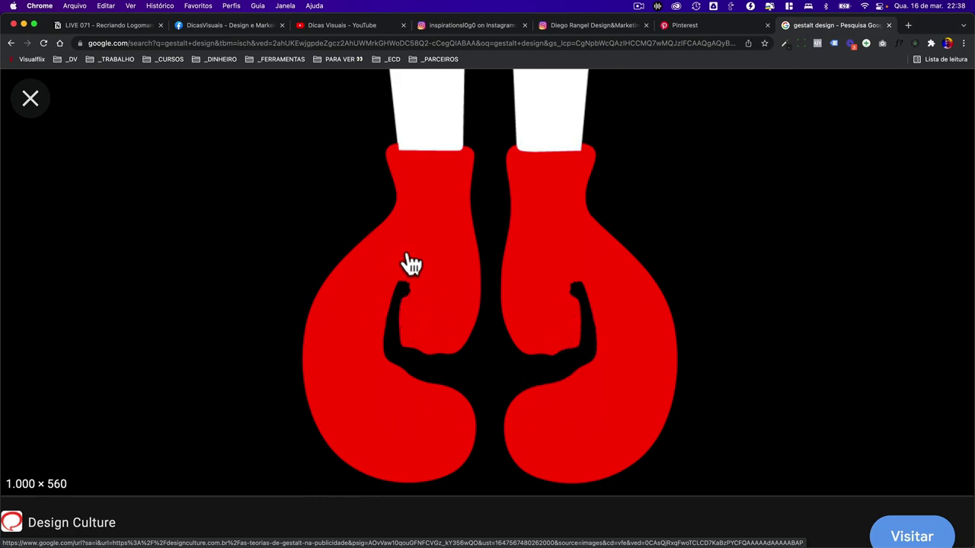
scroll(447, 320, down, 5)
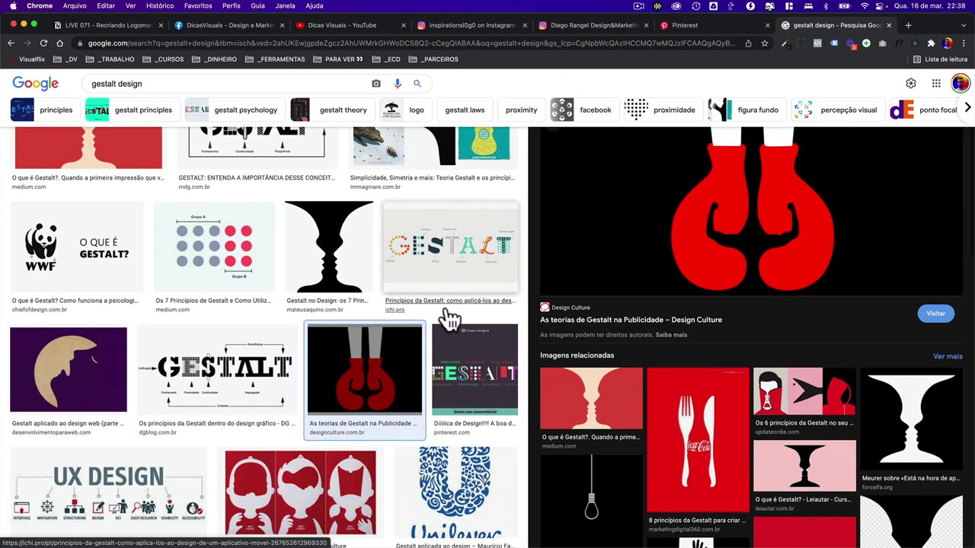
View the KFC Gestalt poster, close the preview and return to Figma
click(300, 516)
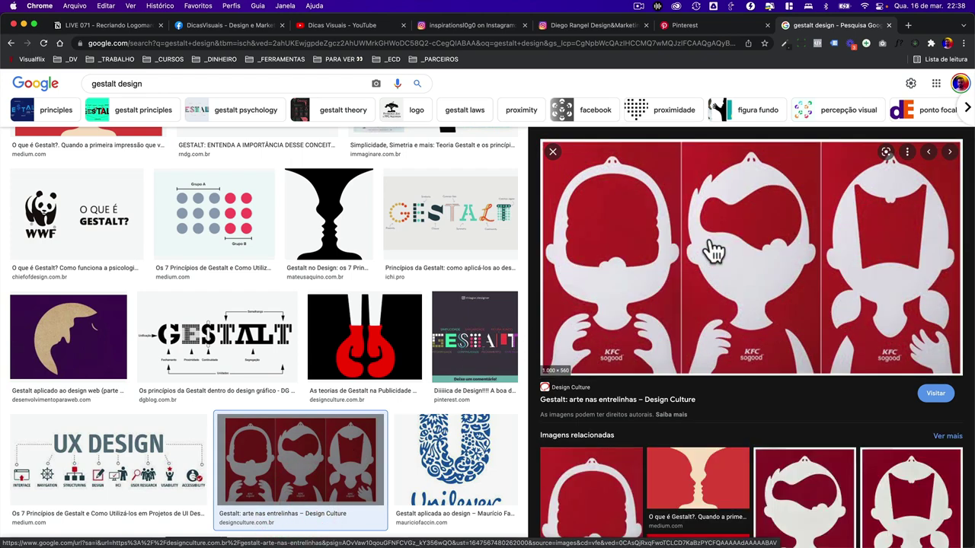
scroll(585, 209, up, 5)
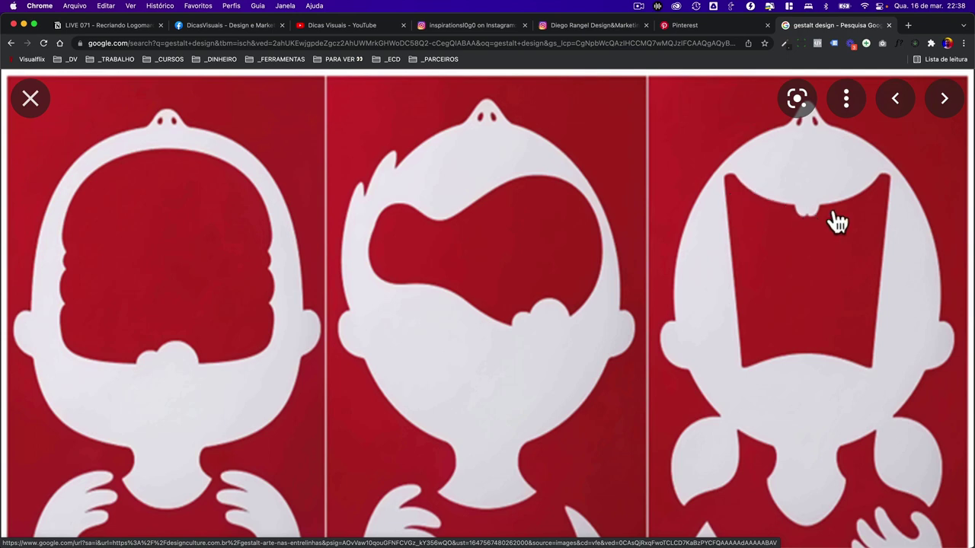
key(Escape)
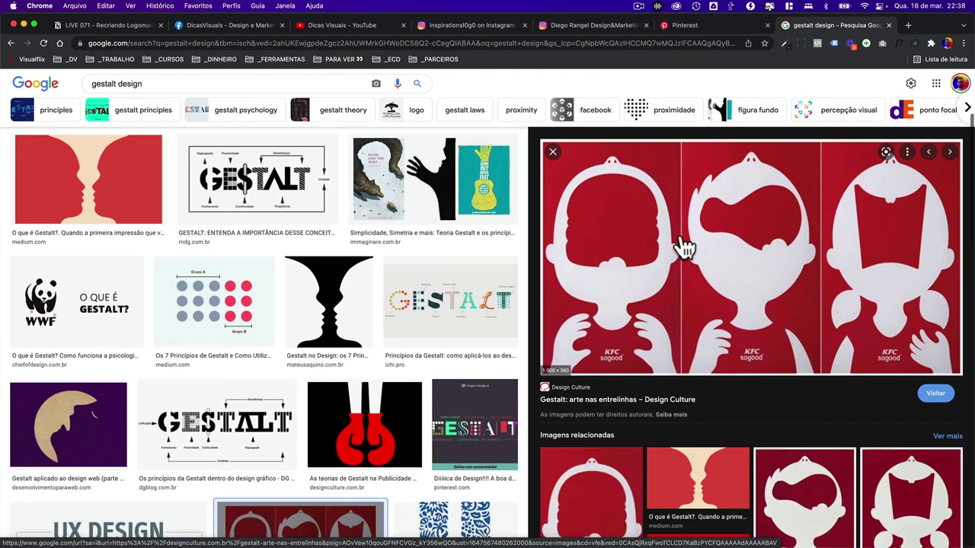
scroll(343, 323, down, 5)
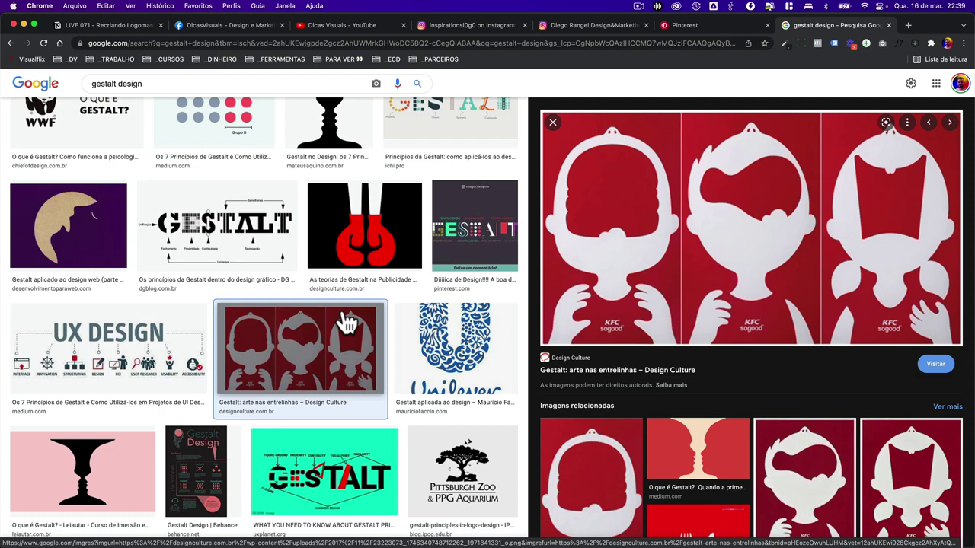
key(ctrl+Right)
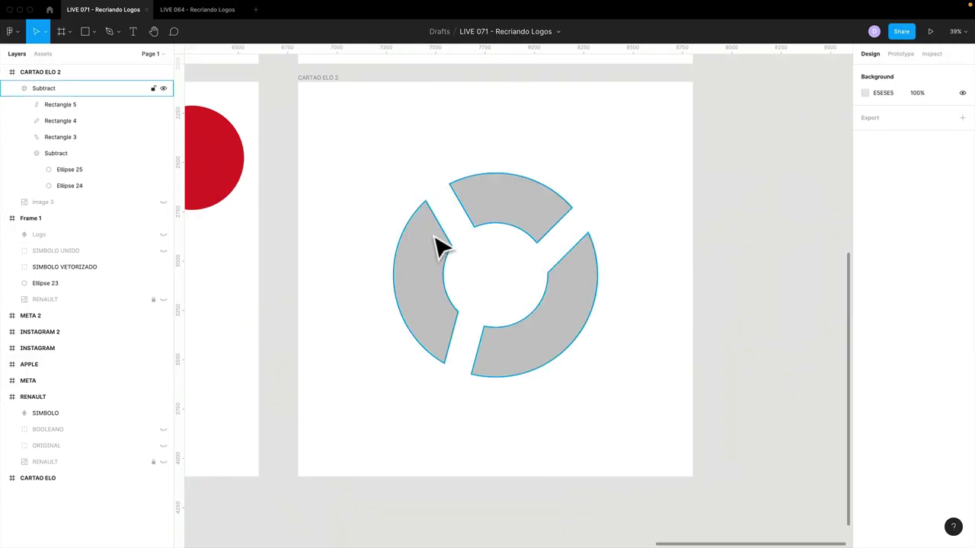
Hide the grey Subtract ring and show the image 3 reference logo
click(447, 213)
click(53, 87)
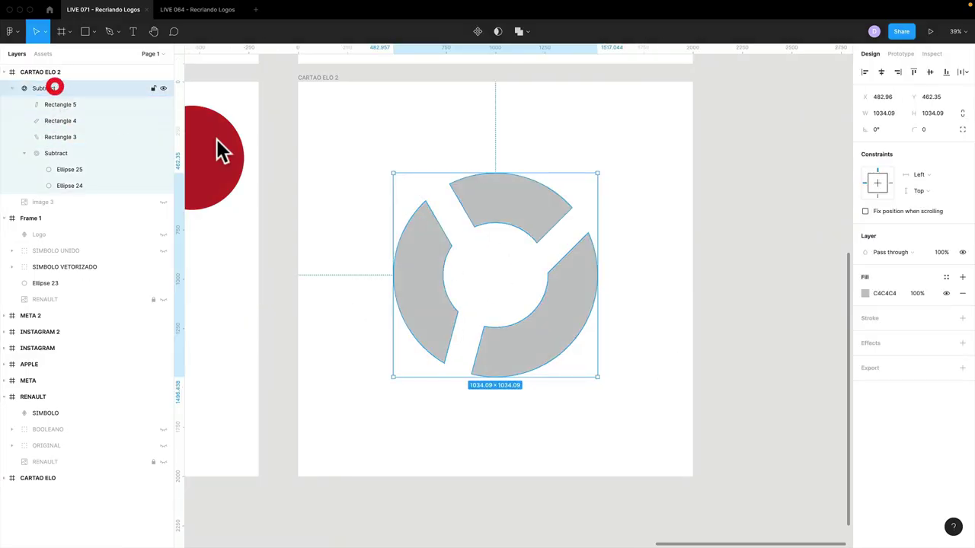
click(164, 88)
click(163, 202)
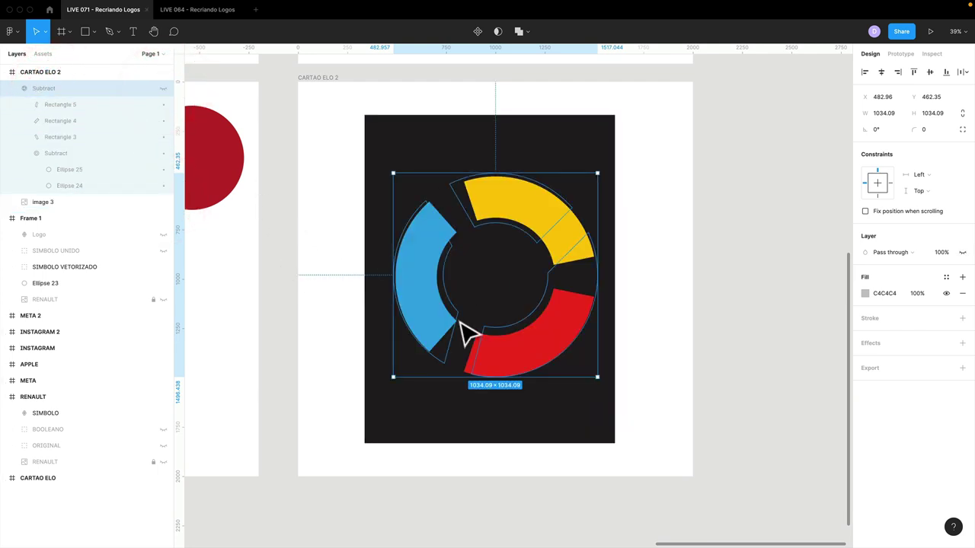
click(680, 273)
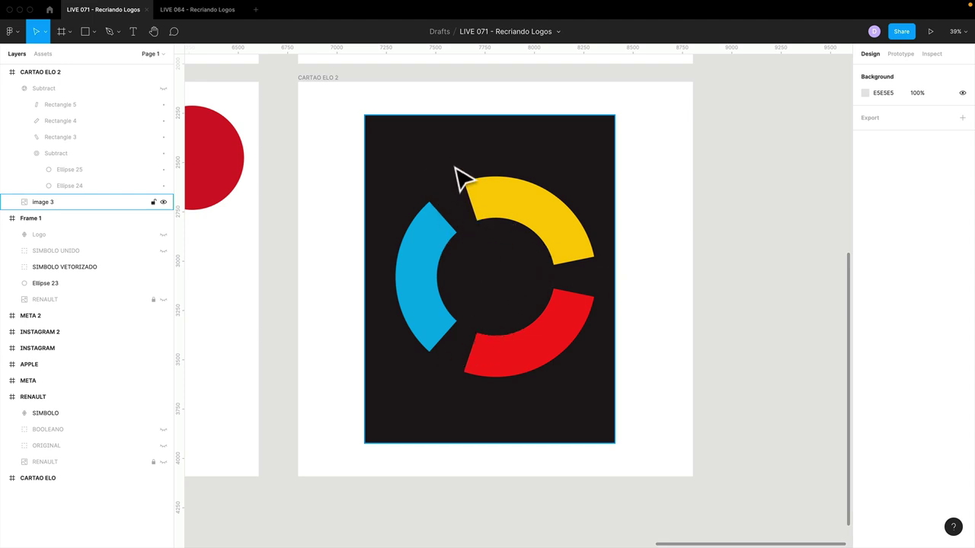
Zoom into the yellow-blue gap and pencil guide lines along both arc ends
key(z)
drag(404, 152, 542, 296)
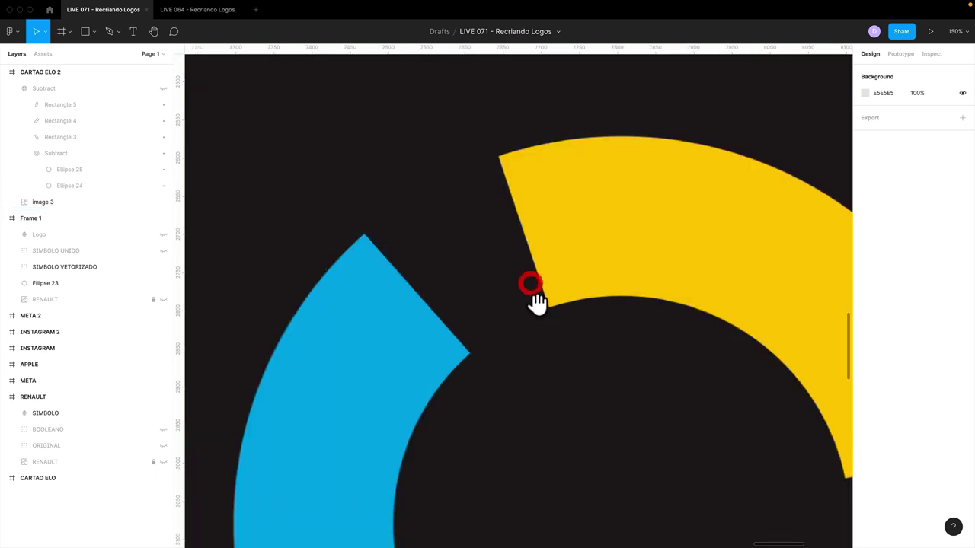
key(shift+p)
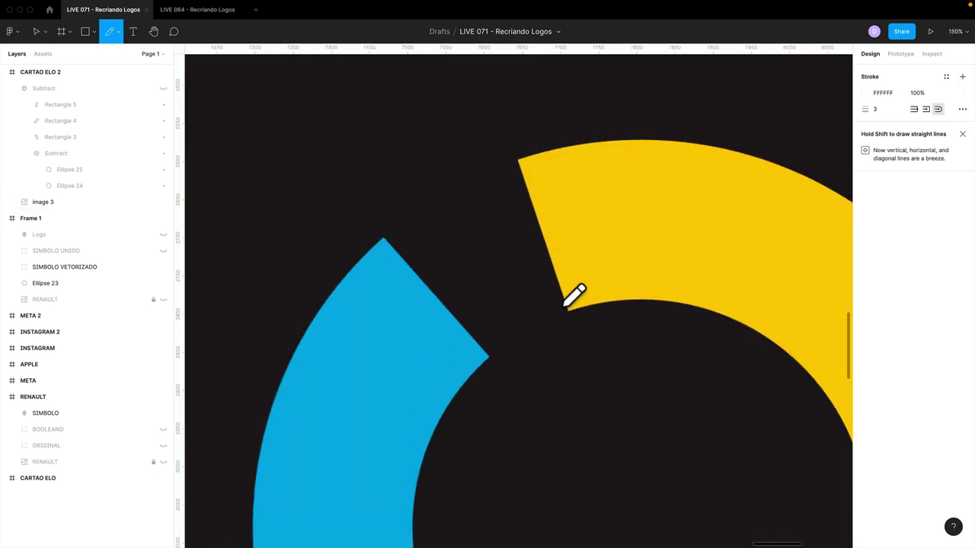
drag(510, 131, 584, 369)
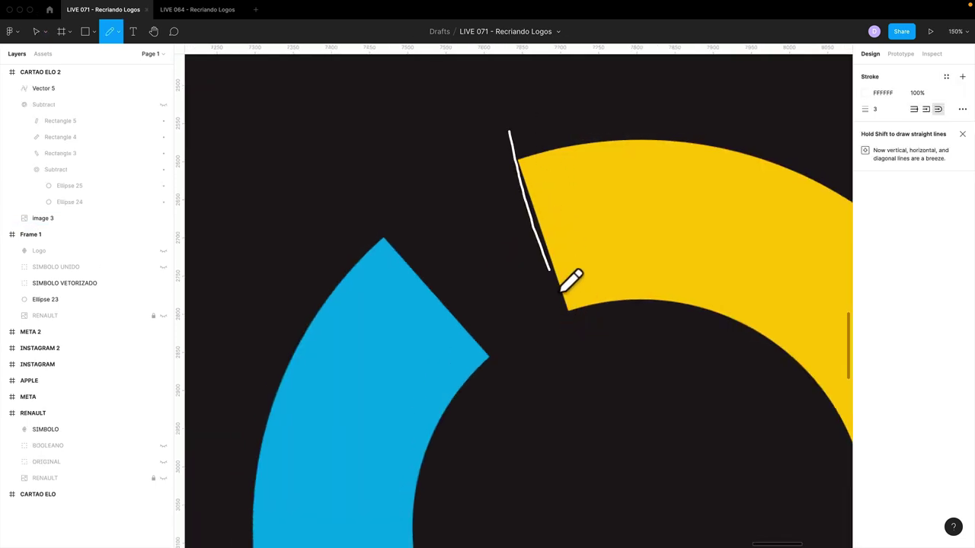
drag(321, 197, 571, 417)
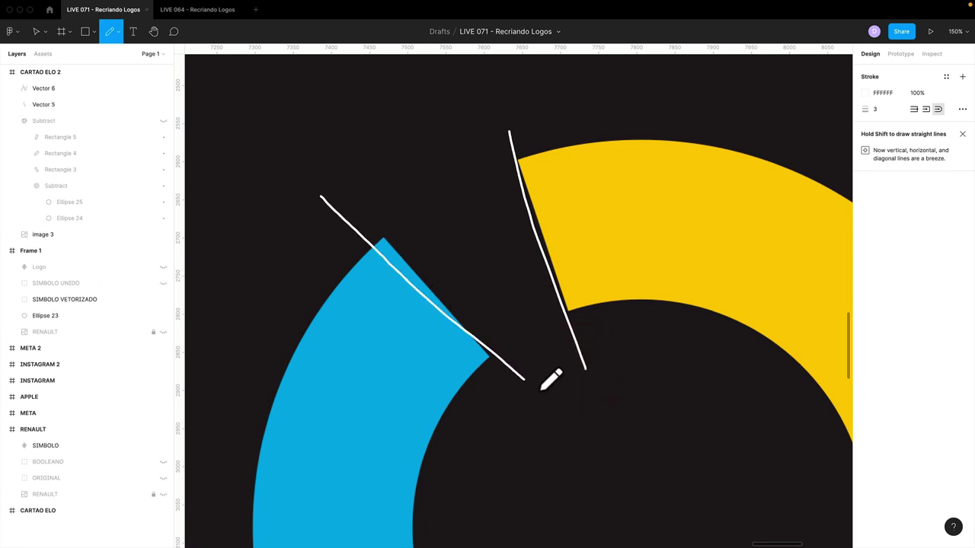
drag(503, 105, 638, 503)
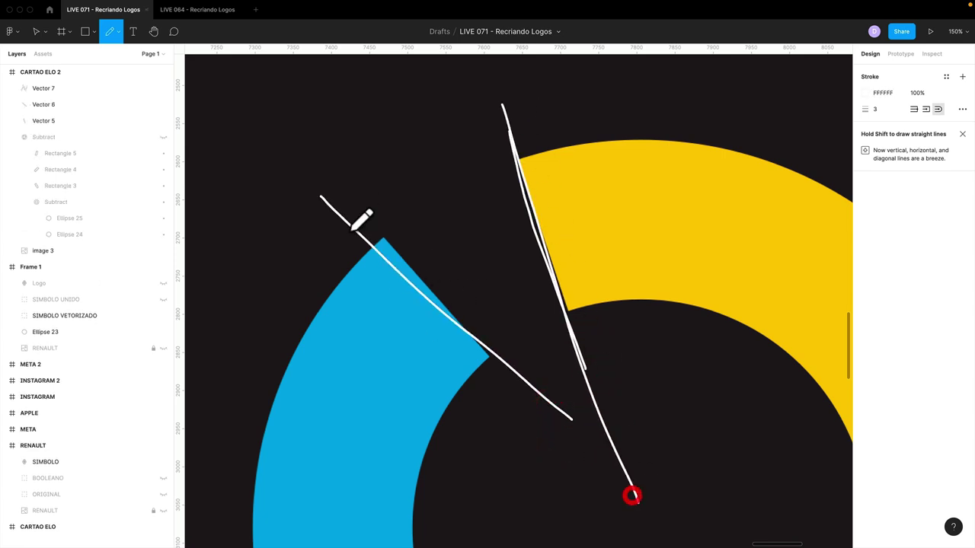
drag(280, 145, 592, 460)
Sketch guide lines along the blue lower end and red arc, aligning Vector 9
scroll(670, 487, down, 10)
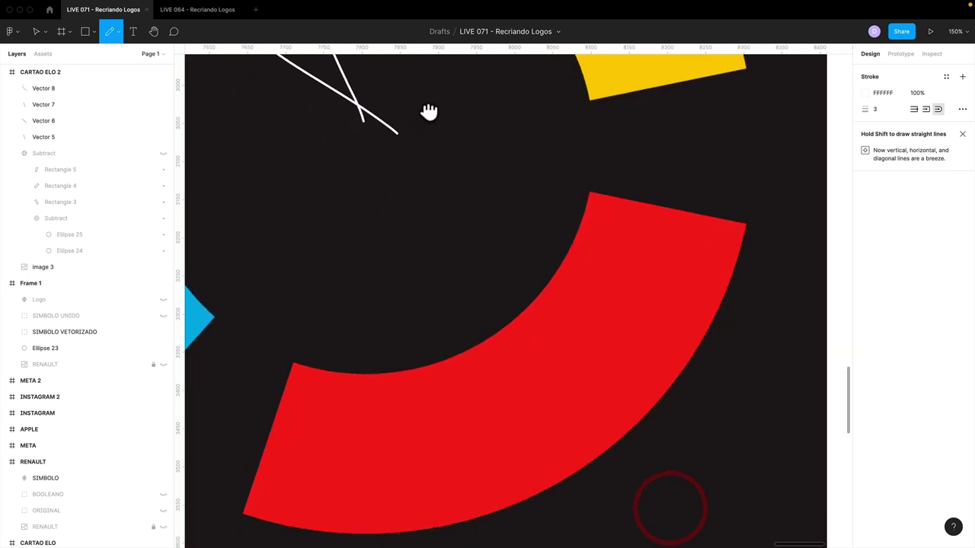
drag(243, 485, 597, 101)
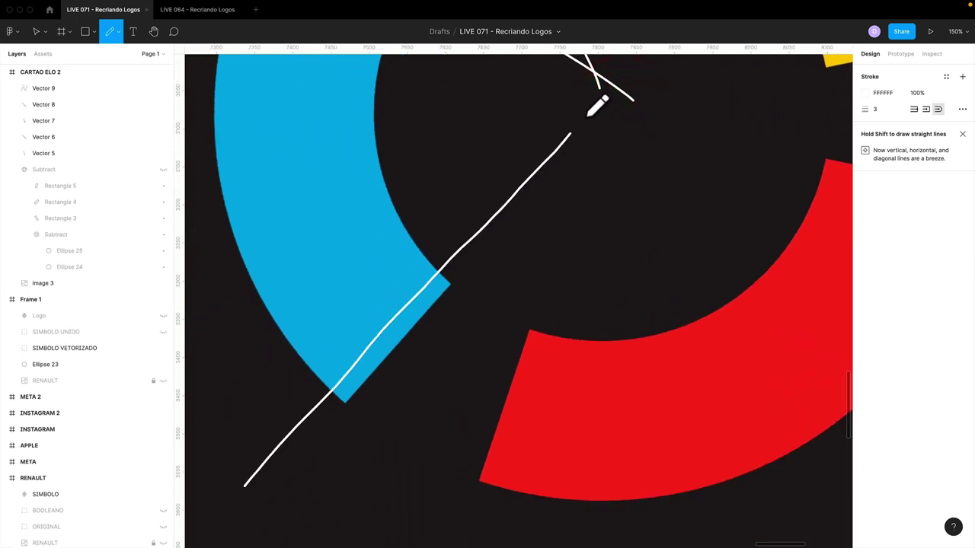
mouse_move(463, 543)
mouse_down()
mouse_move(518, 337)
mouse_move(612, 92)
mouse_up()
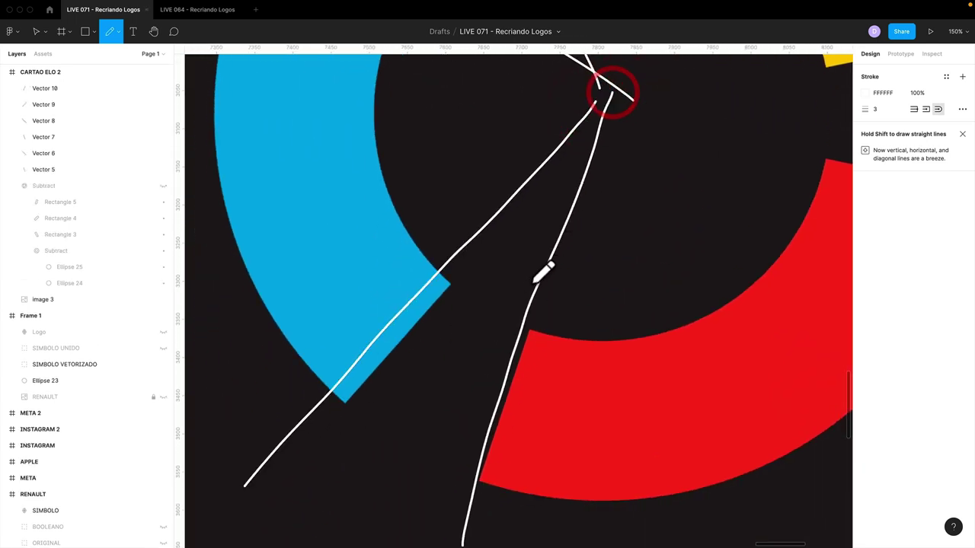
key(v)
drag(435, 289, 446, 303)
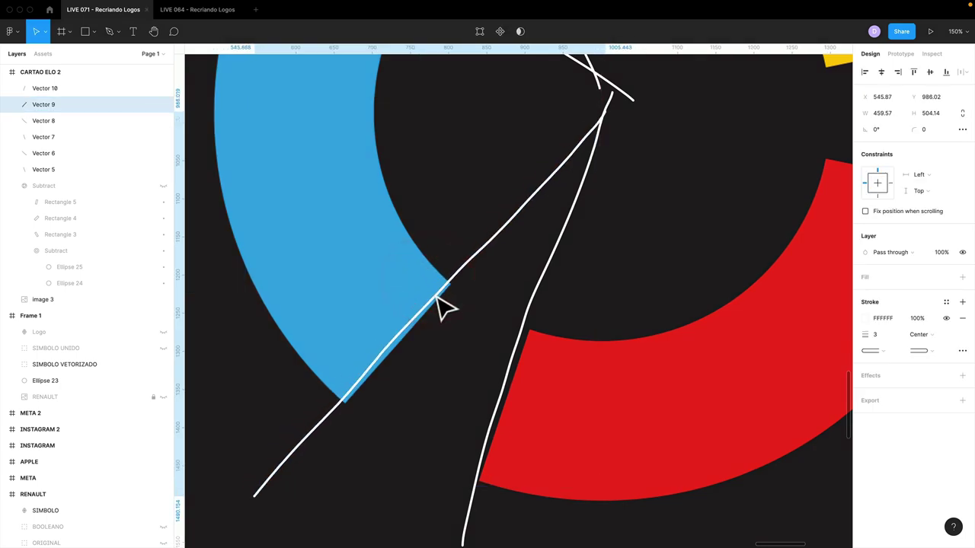
Lock the reference image, then delete the white guide lines and the Subtract group
key(minus)
key(minus)
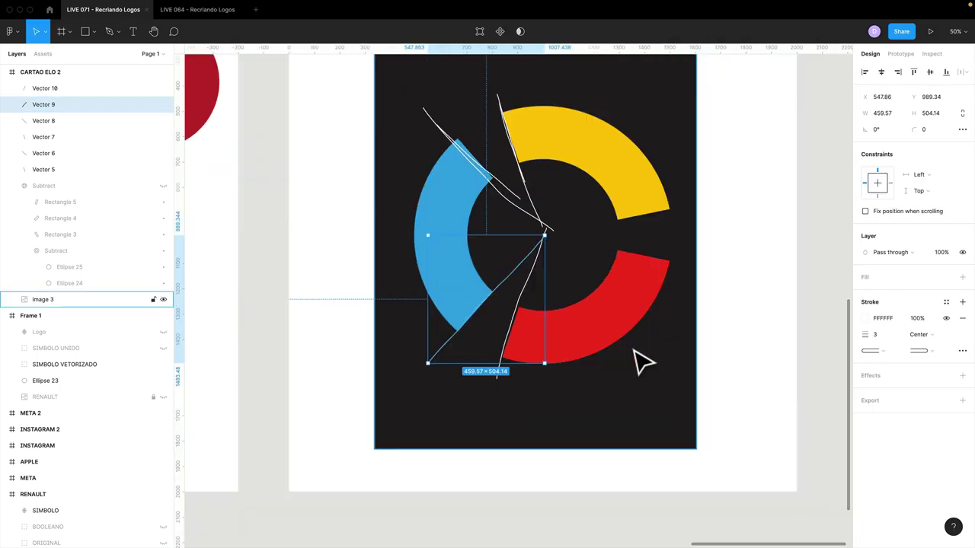
click(369, 156)
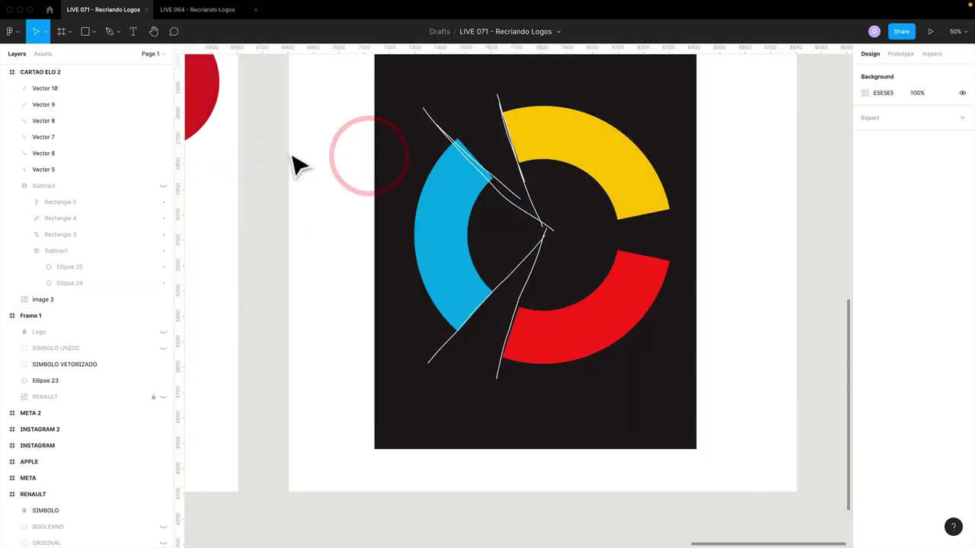
click(153, 299)
drag(420, 144, 602, 385)
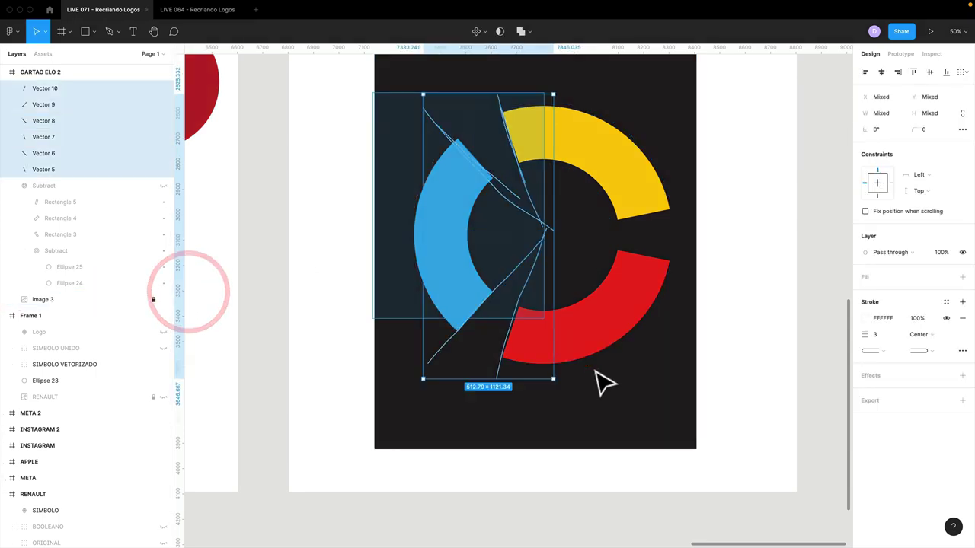
key(Delete)
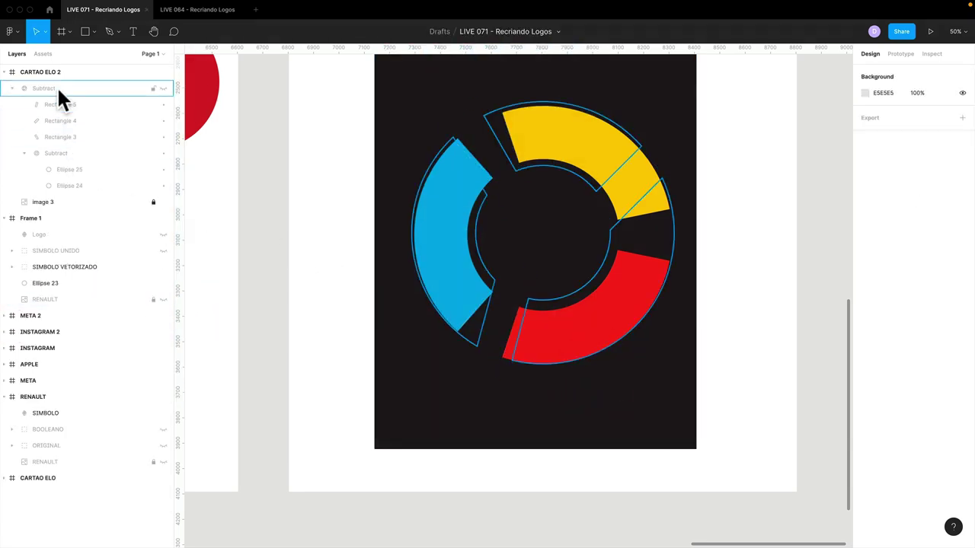
click(57, 85)
key(Delete)
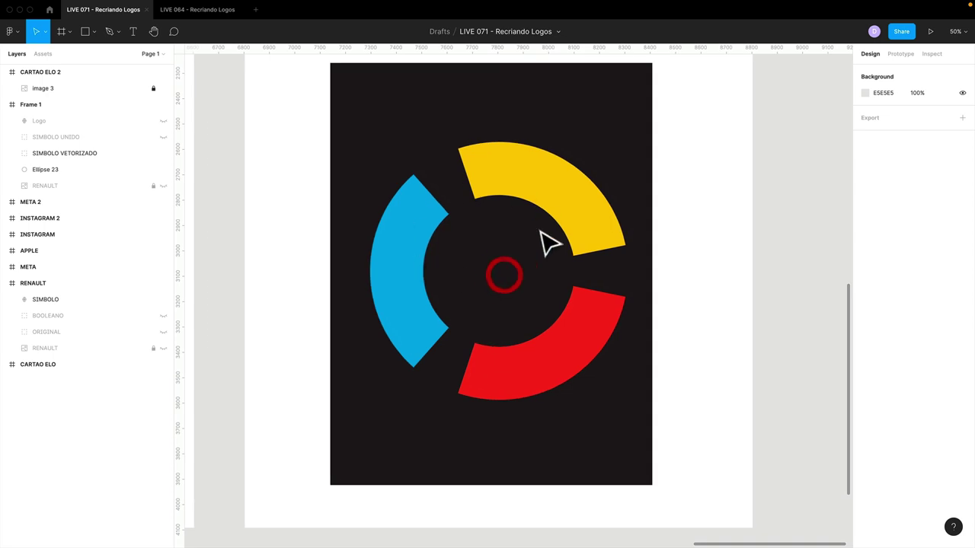
Draw a 1020×1020 circle centred on the reference logo's outer edge
key(o)
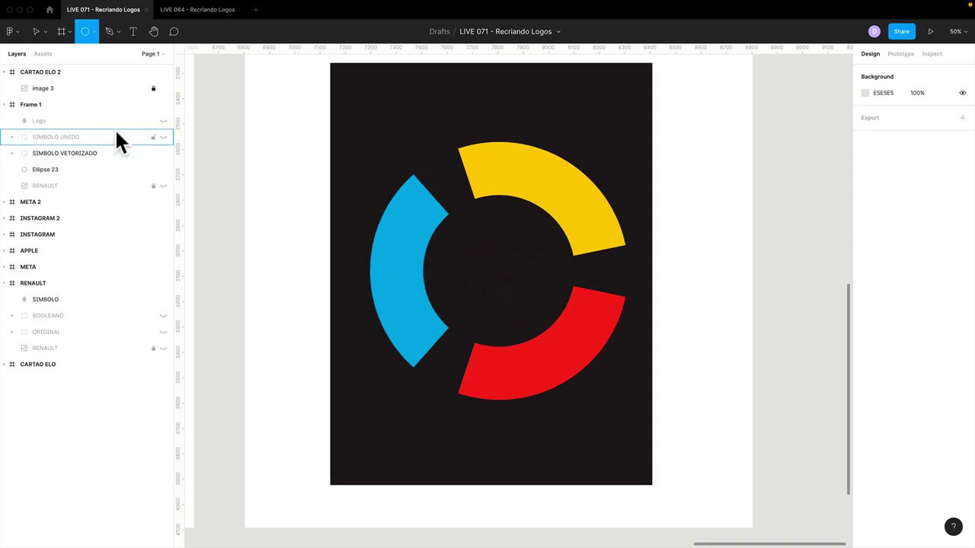
click(81, 86)
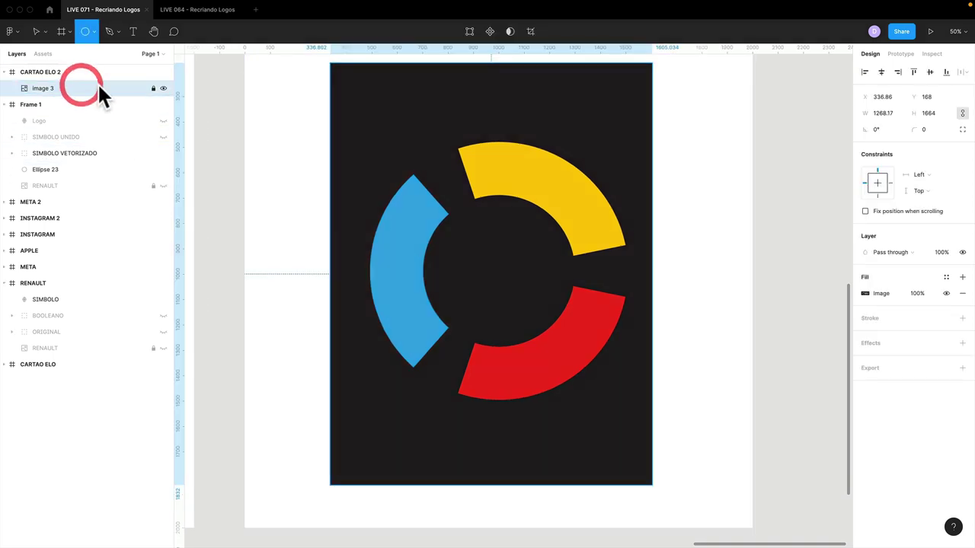
click(87, 32)
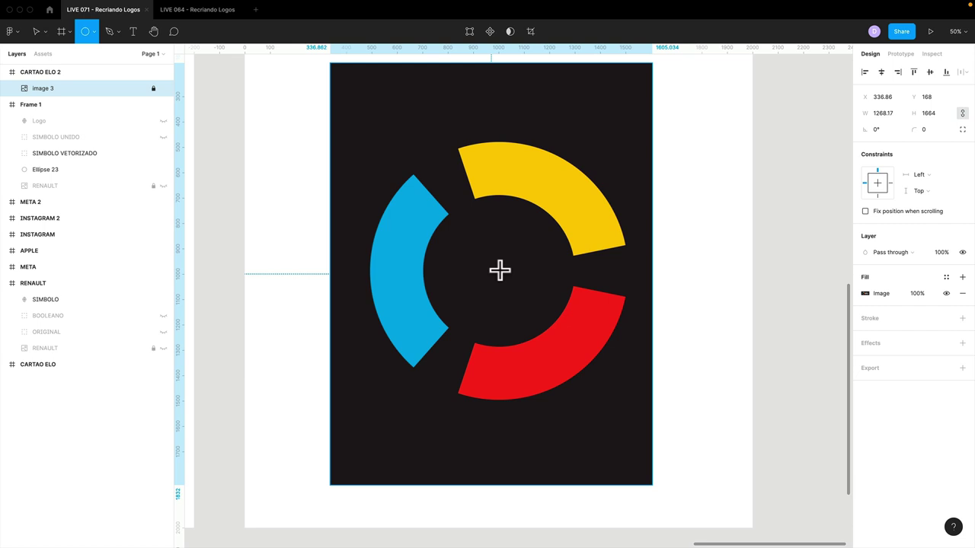
drag(497, 269, 564, 332)
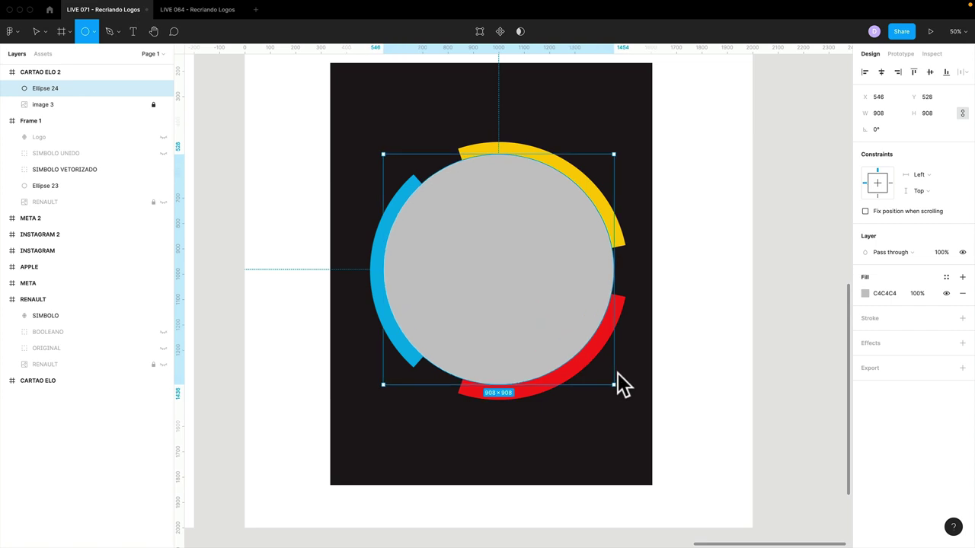
mouse_move(565, 332)
mouse_down()
mouse_move(531, 288)
mouse_move(623, 373)
mouse_up()
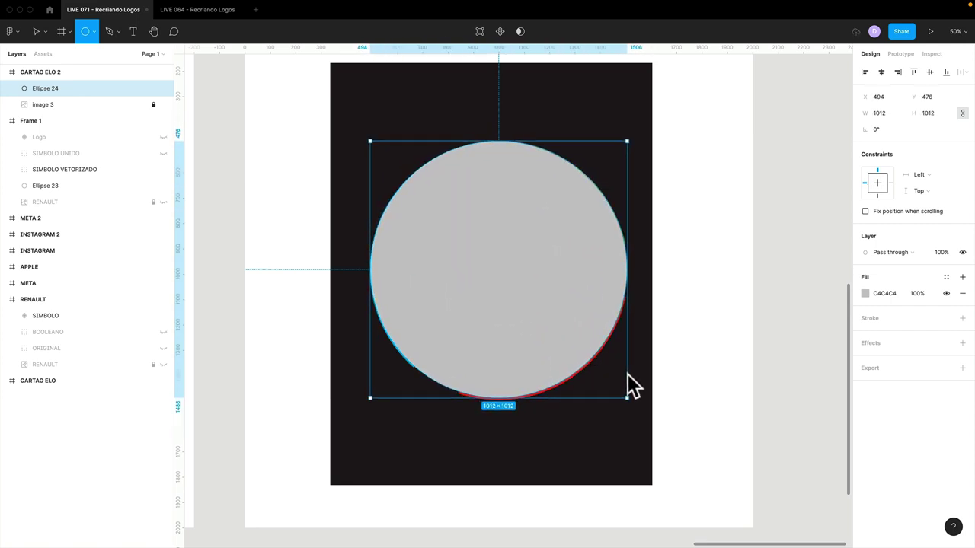
drag(623, 373, 627, 375)
drag(528, 294, 534, 304)
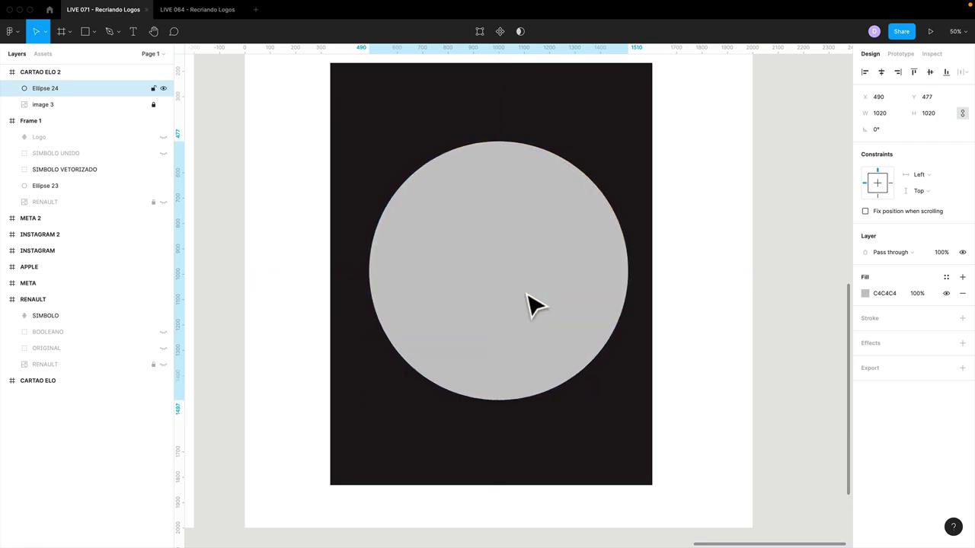
Make the circle a hollow ring with a green 33FF00 stroke of weight 14
key(shift+x)
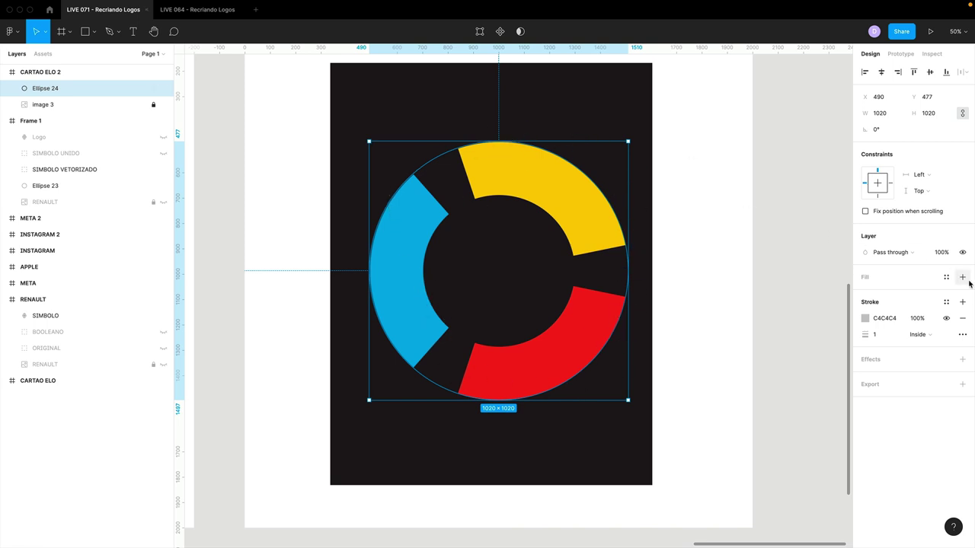
click(865, 317)
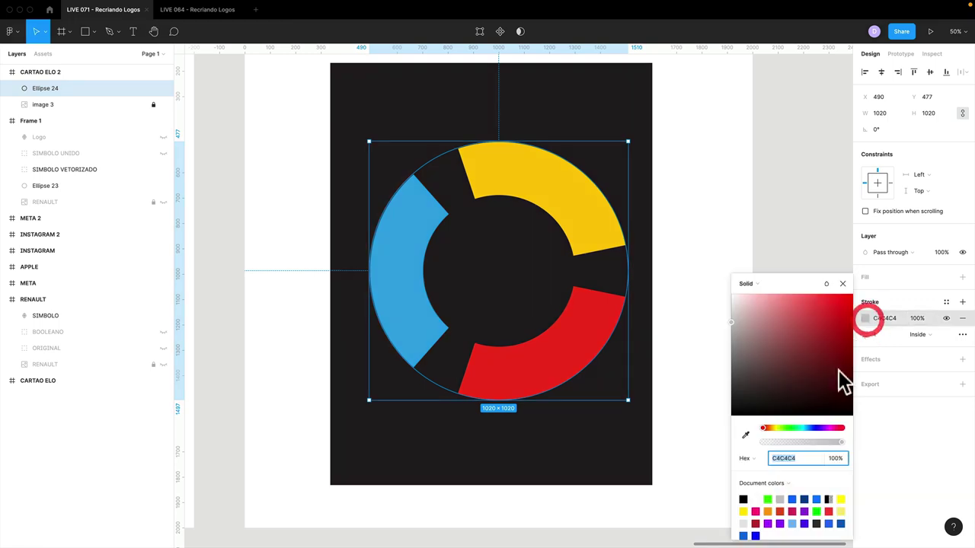
click(767, 499)
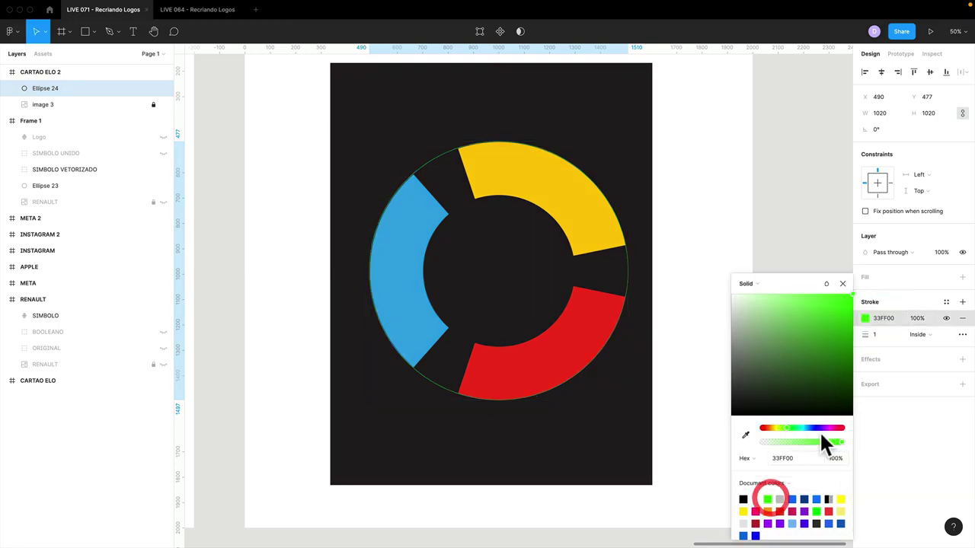
click(892, 415)
drag(866, 334, 880, 336)
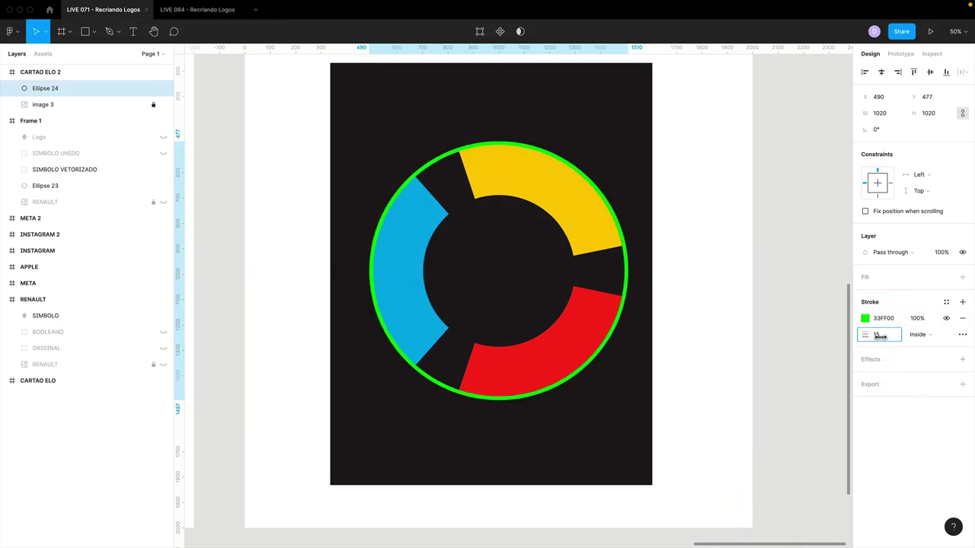
click(736, 338)
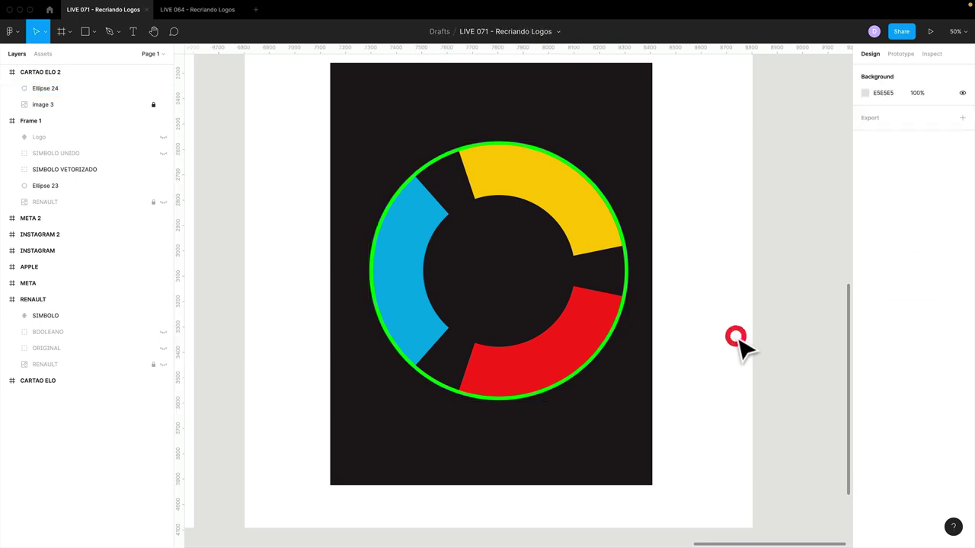
click(613, 326)
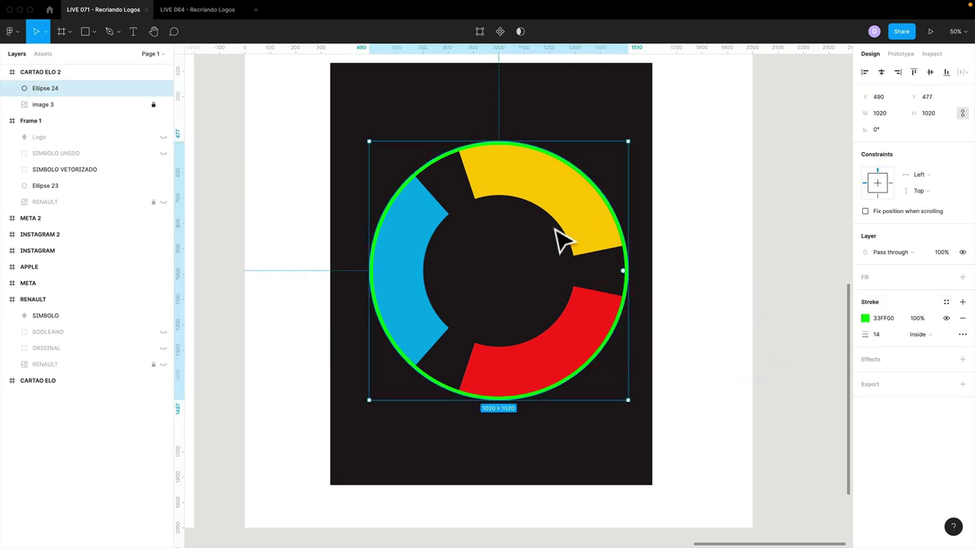
click(92, 32)
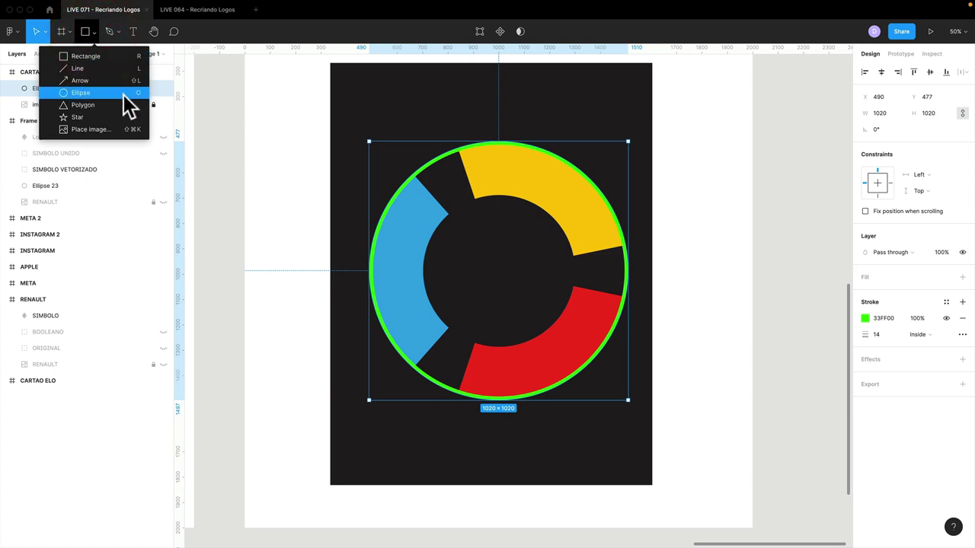
key(Escape)
click(620, 163)
scroll(660, 175, right, 5)
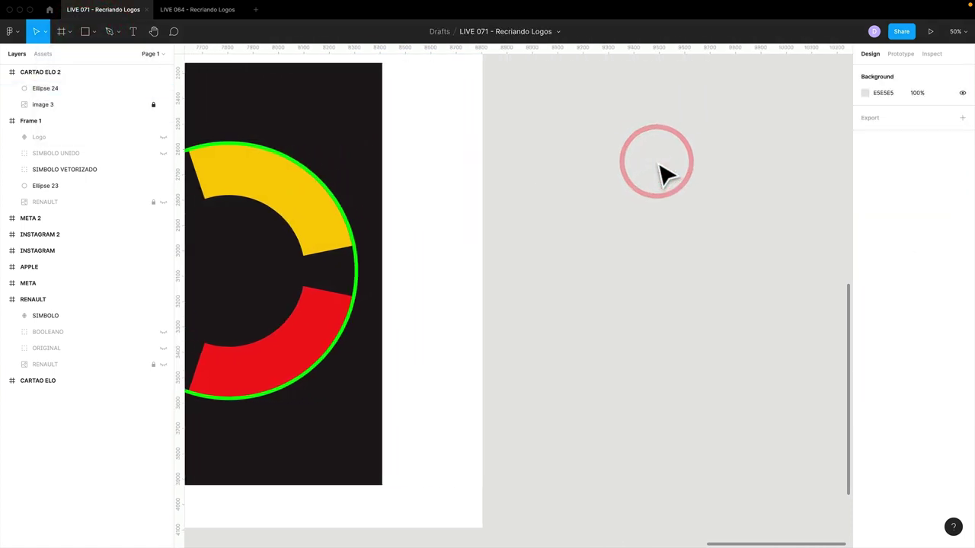
key(r)
mouse_move(518, 150)
mouse_down()
mouse_move(648, 280)
mouse_move(644, 292)
mouse_up()
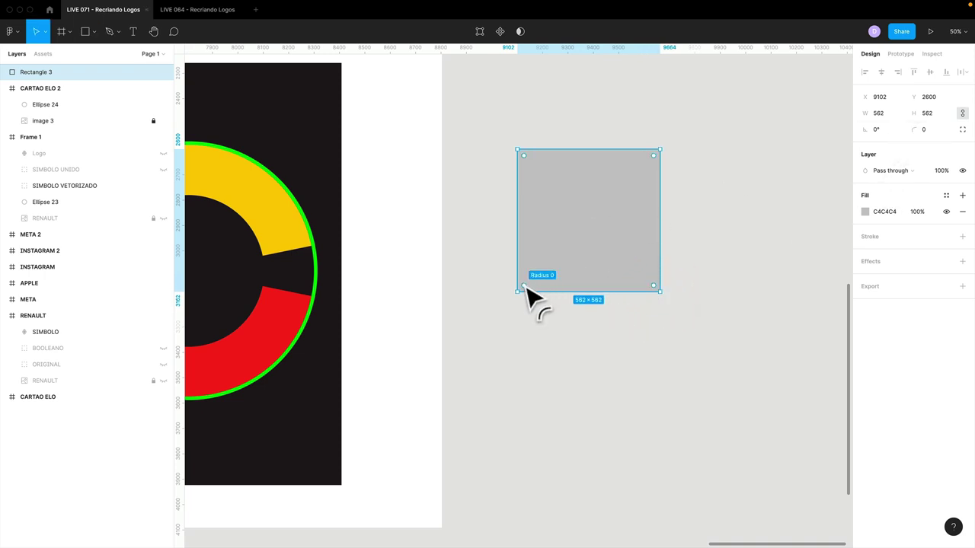
drag(525, 285, 663, 235)
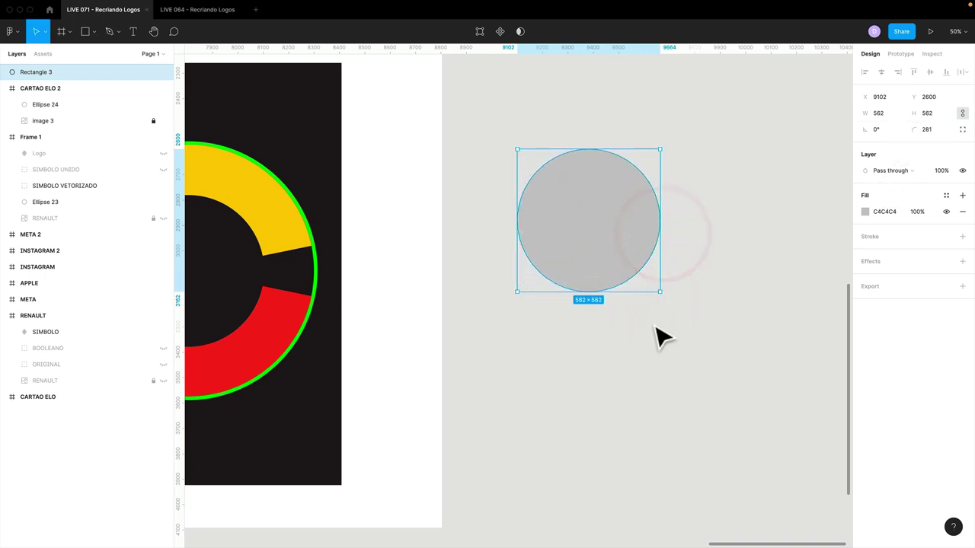
click(697, 281)
click(568, 251)
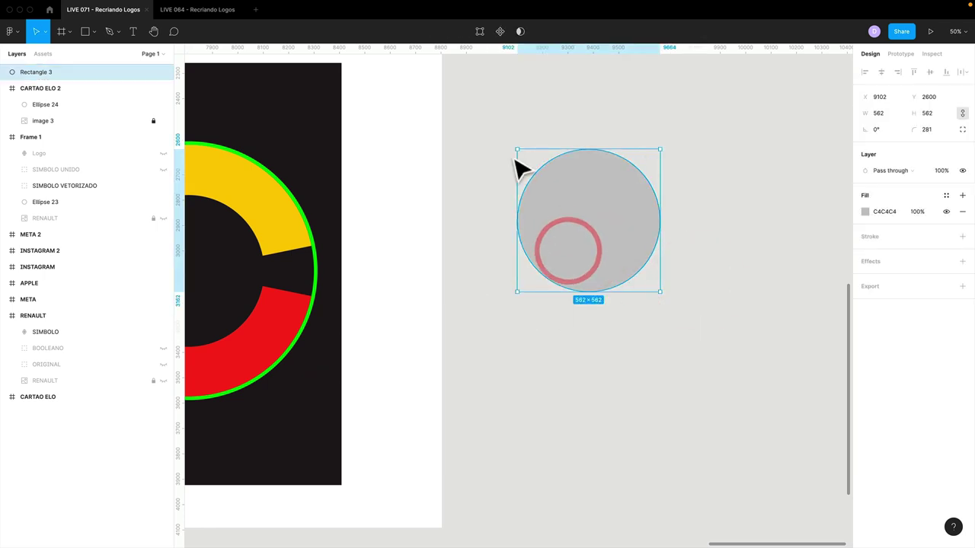
mouse_move(589, 222)
mouse_down()
mouse_move(576, 261)
mouse_move(625, 198)
mouse_up()
click(639, 207)
key(Delete)
scroll(625, 255, left, 10)
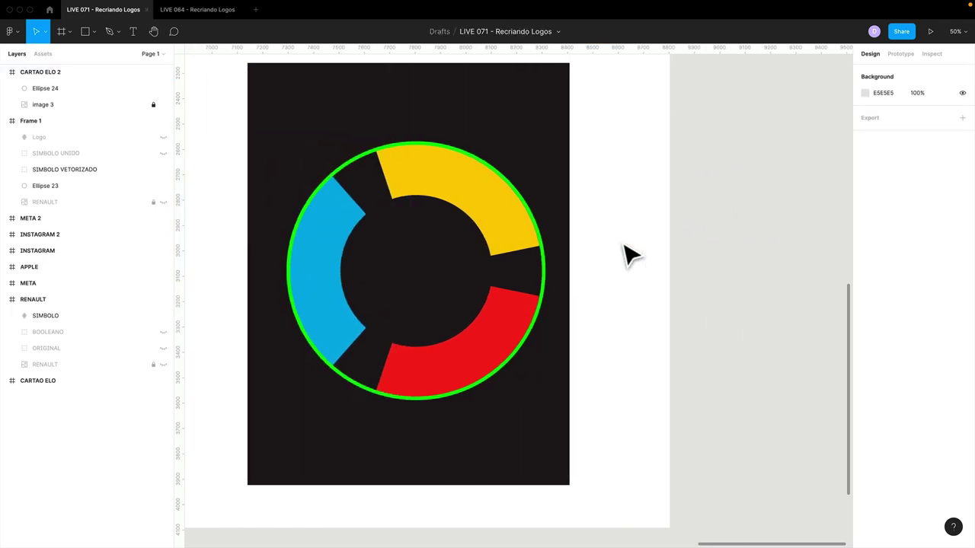
scroll(533, 221, left, 3)
click(407, 163)
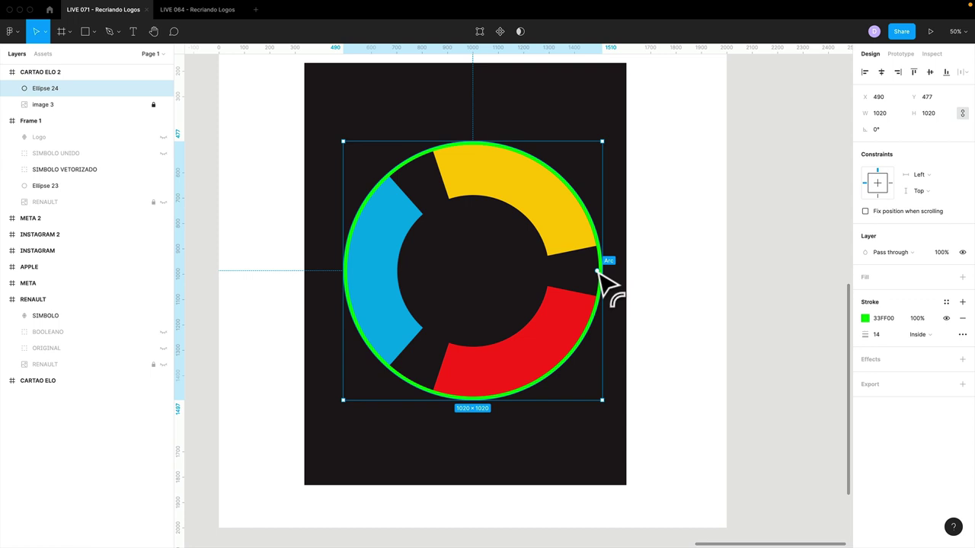
Shape Ellipse 24 into an arc: start 130.4°, sweep 27.57%, ratio 57.66%, covering the blue segment
mouse_move(591, 272)
mouse_down()
mouse_move(606, 259)
mouse_move(609, 228)
mouse_move(473, 160)
mouse_up()
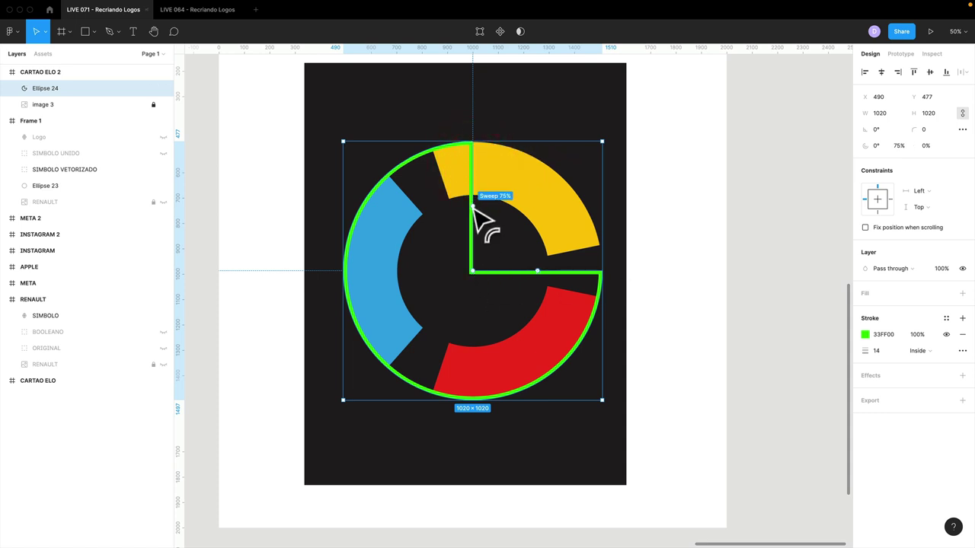
mouse_move(474, 208)
mouse_down()
mouse_move(522, 211)
mouse_move(436, 217)
mouse_move(407, 276)
mouse_move(478, 186)
mouse_up()
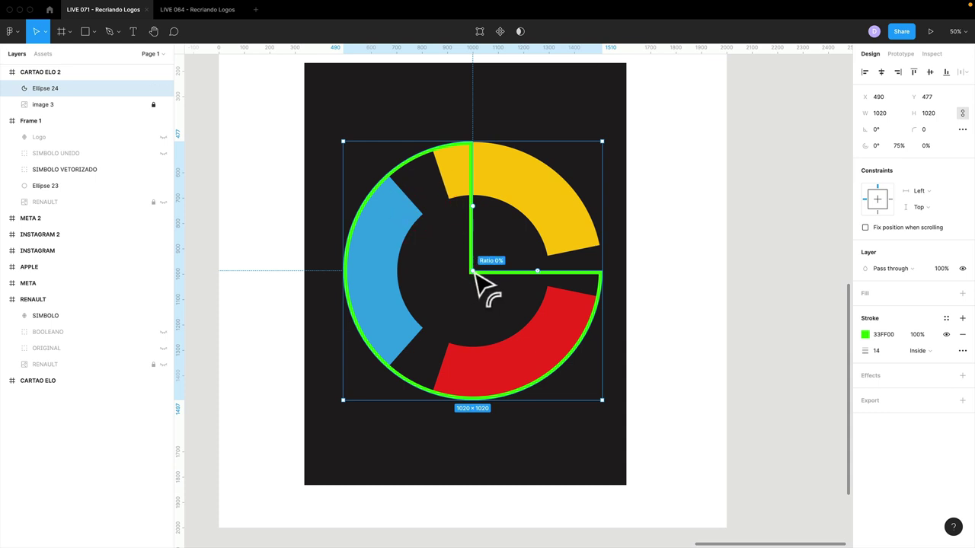
mouse_move(474, 276)
mouse_down()
mouse_move(436, 312)
mouse_move(414, 305)
mouse_move(427, 311)
mouse_move(450, 294)
mouse_move(412, 312)
mouse_move(420, 323)
mouse_up()
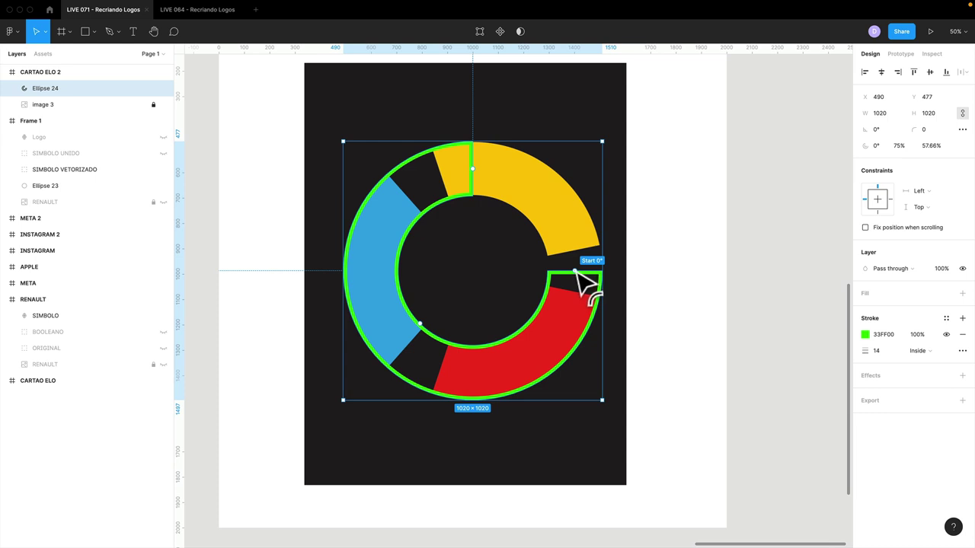
mouse_move(575, 272)
mouse_down()
mouse_move(584, 278)
mouse_move(575, 320)
mouse_move(514, 366)
mouse_move(406, 359)
mouse_move(426, 376)
mouse_move(406, 350)
mouse_up()
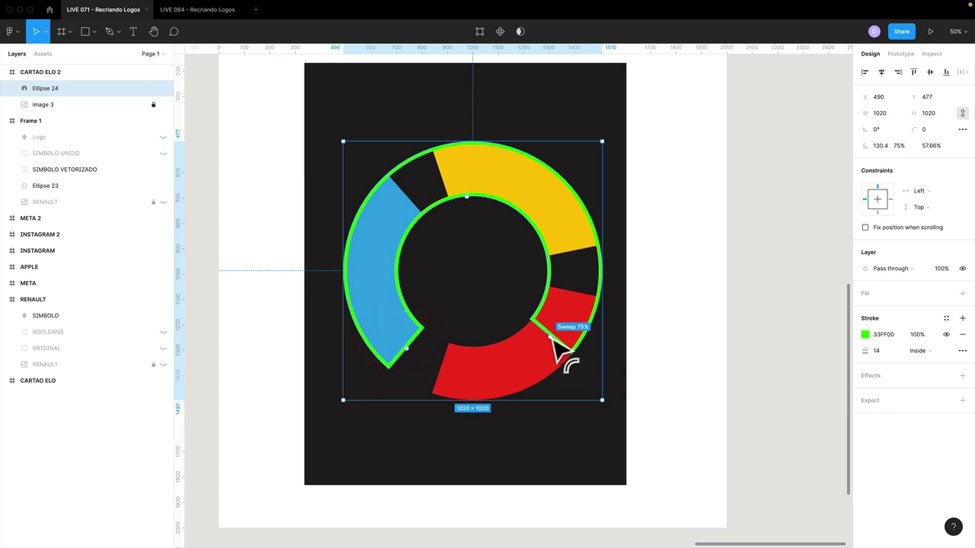
mouse_move(553, 340)
mouse_down()
mouse_move(571, 331)
mouse_move(599, 279)
mouse_move(599, 217)
mouse_move(509, 170)
mouse_move(492, 185)
mouse_move(500, 191)
mouse_move(401, 183)
mouse_up()
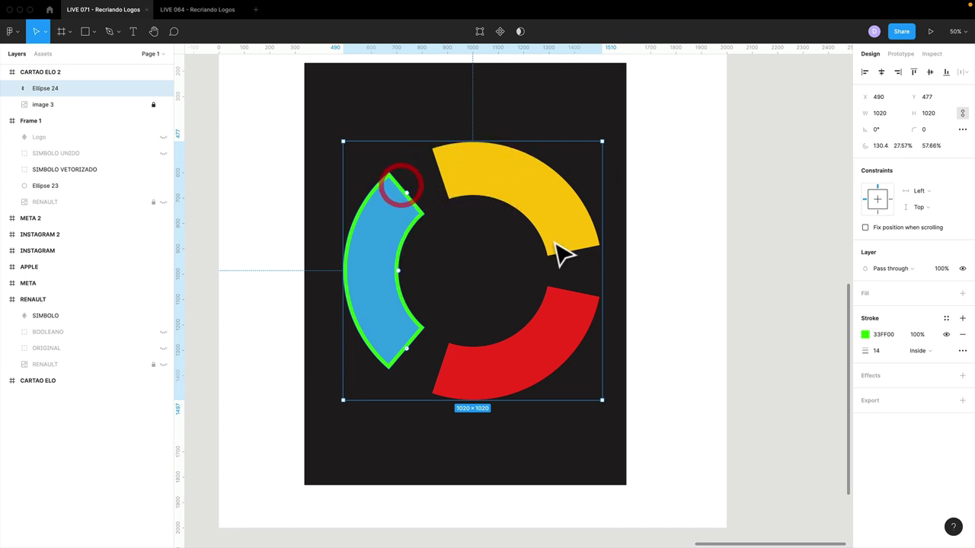
Rename the blue arc layer AZUL
double_click(49, 87)
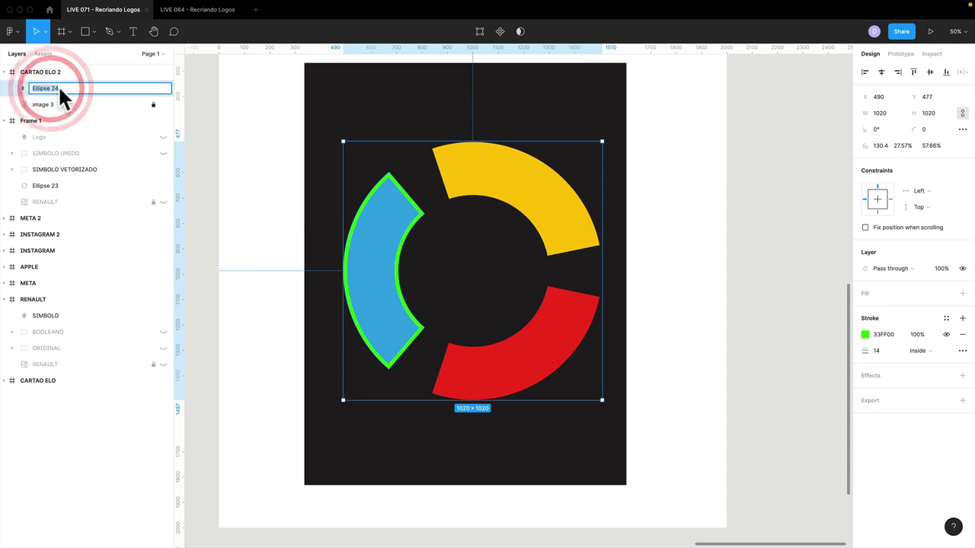
text(AZUL)
key(Return)
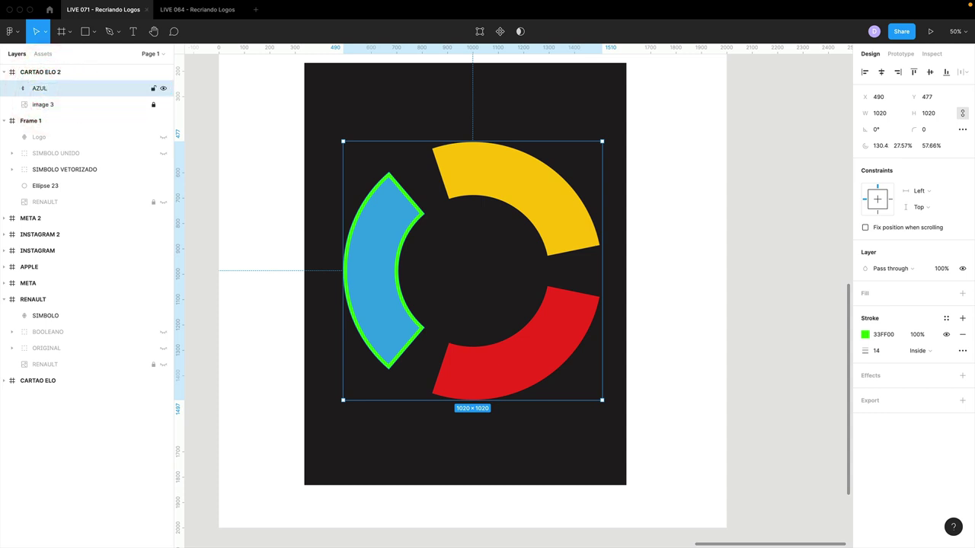
Duplicate the arc onto the yellow segment and name it AMARELO
key(ctrl+d)
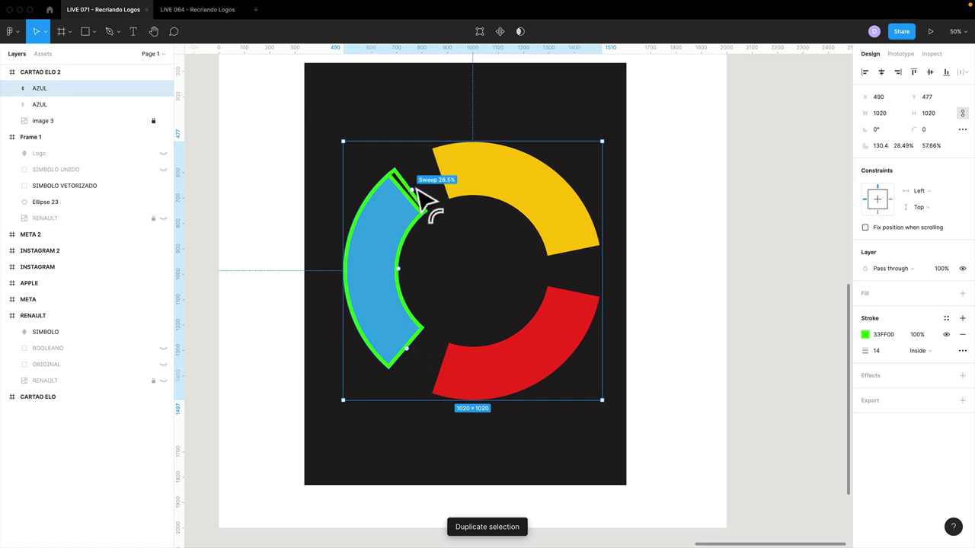
drag(411, 192, 477, 183)
drag(411, 357, 417, 238)
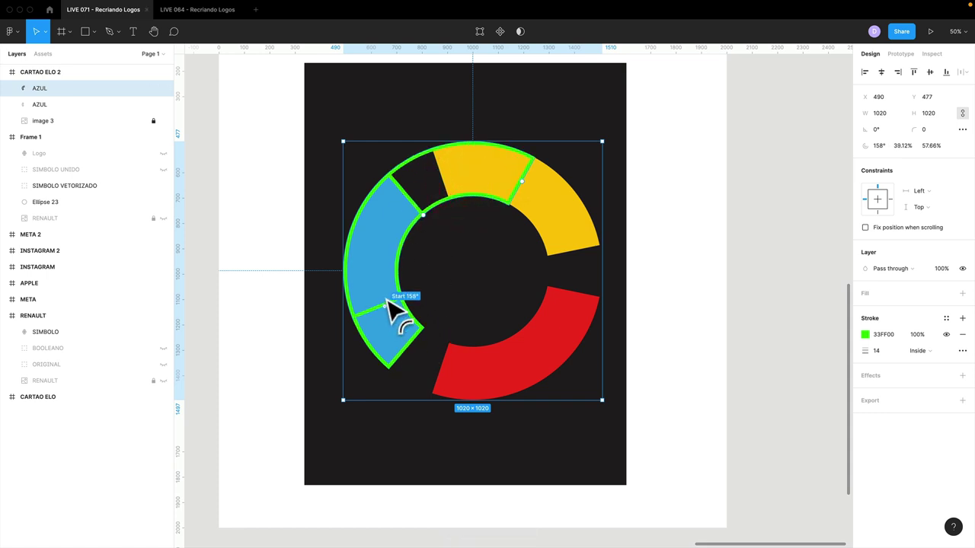
key(ctrl+z)
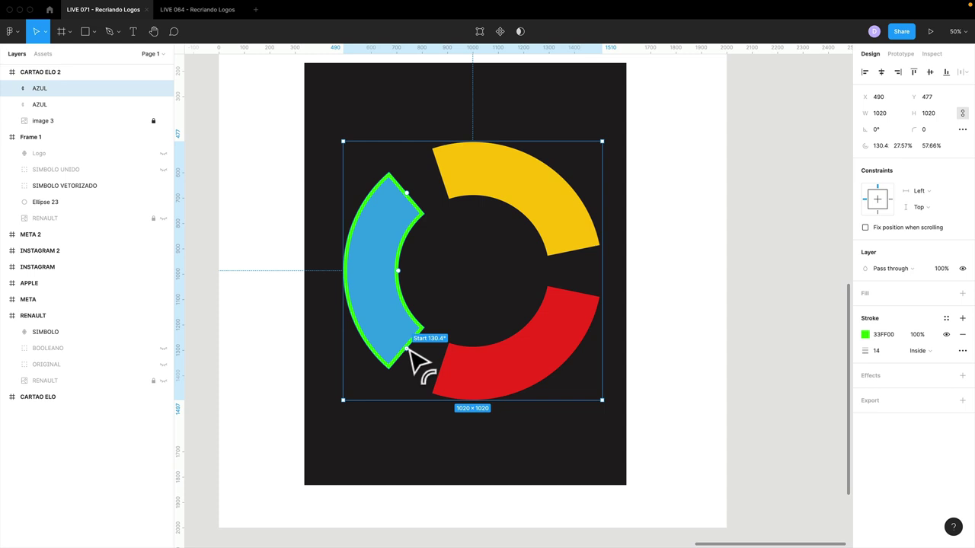
mouse_move(406, 348)
mouse_down()
mouse_move(426, 184)
mouse_move(449, 190)
mouse_up()
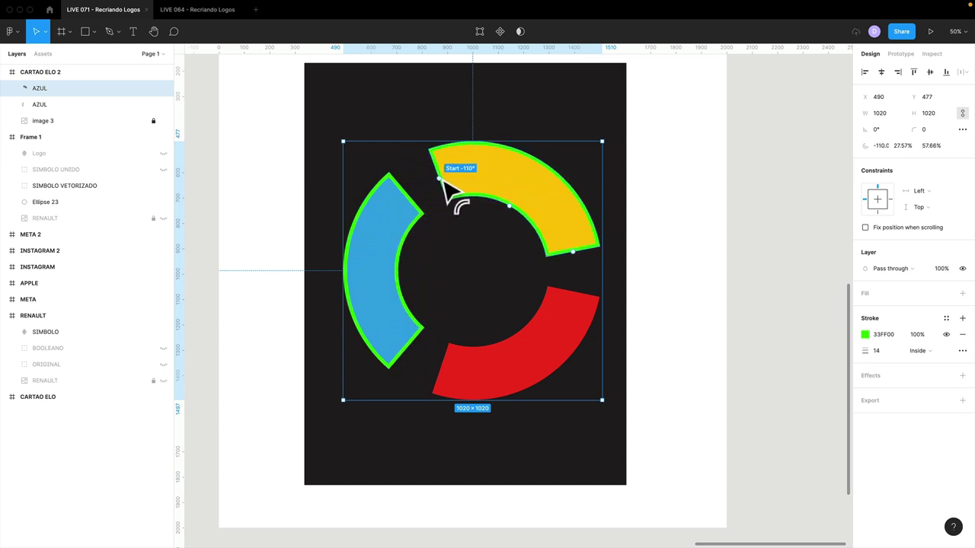
double_click(39, 88)
text(AMAZ)
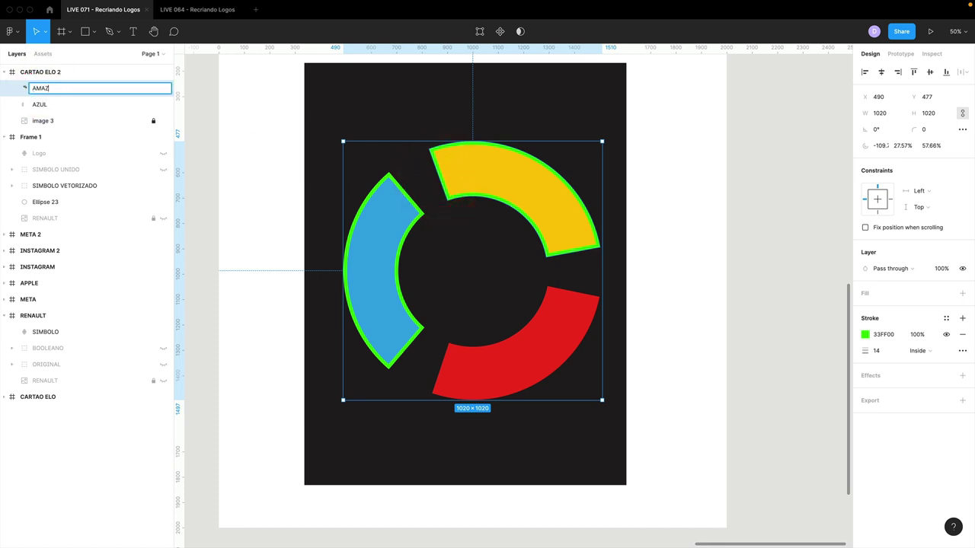
text(RELO)
key(Return)
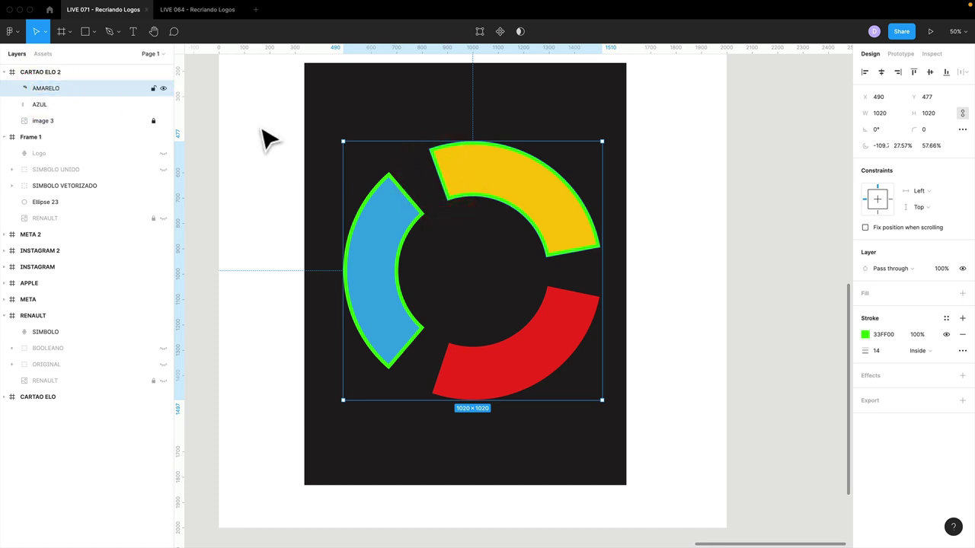
Duplicate again onto the red segment and name it VERMELHO
key(ctrl+d)
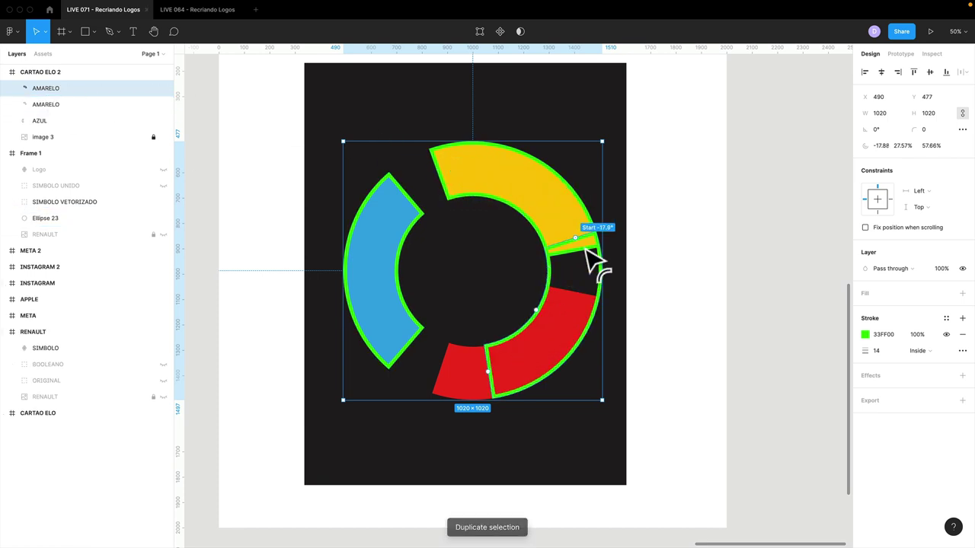
mouse_move(438, 176)
mouse_down()
mouse_move(593, 288)
mouse_move(583, 293)
mouse_up()
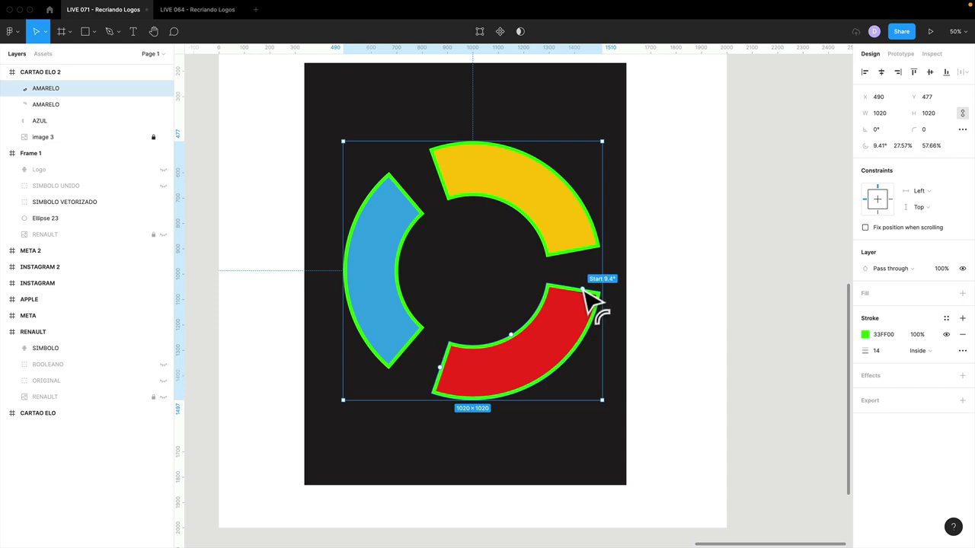
double_click(45, 87)
text(VERMEL)
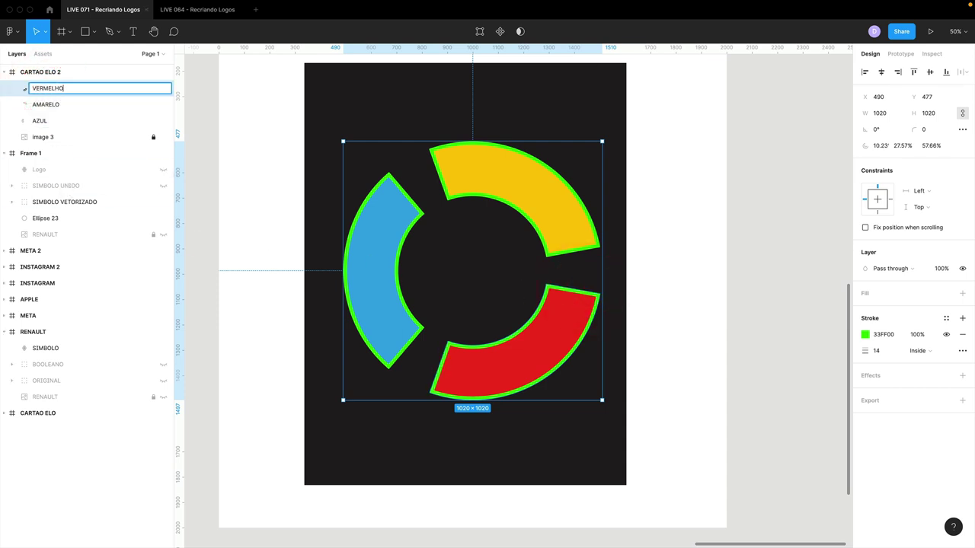
key(Return)
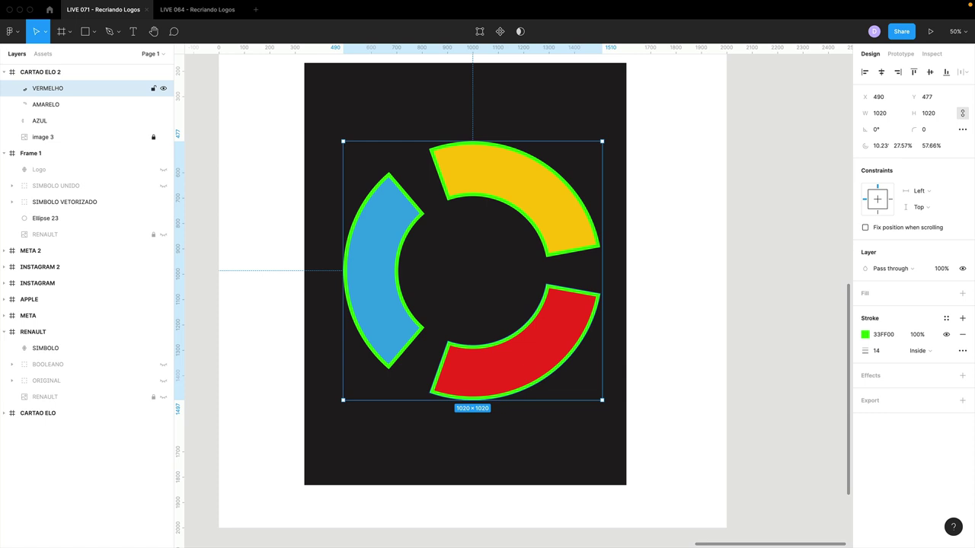
Hide the reference image and turn all three arcs' outlines into filled shapes
click(693, 240)
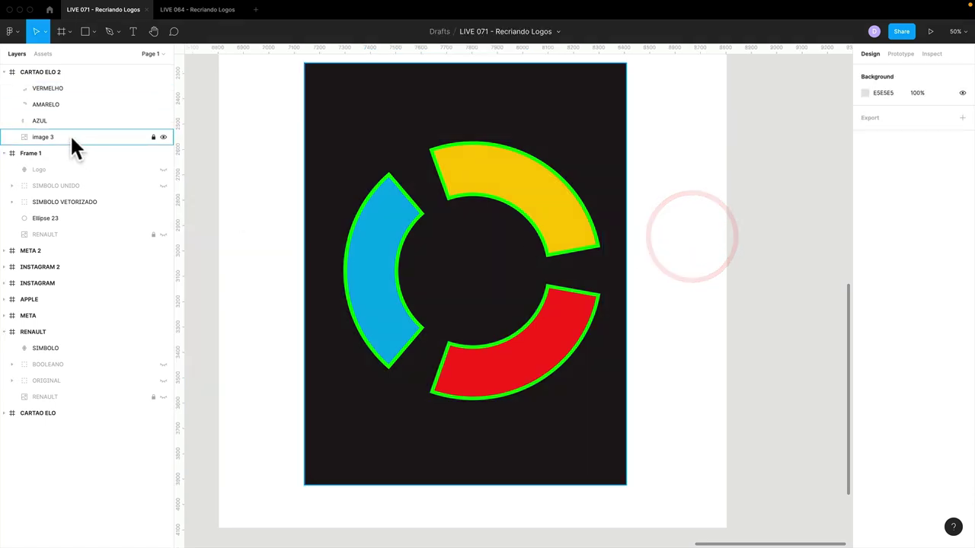
click(163, 137)
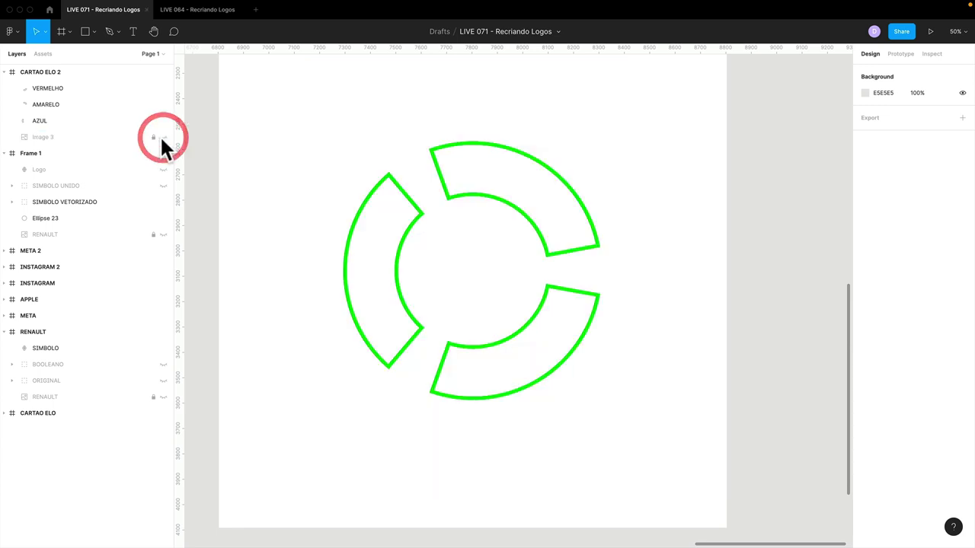
drag(313, 129, 678, 427)
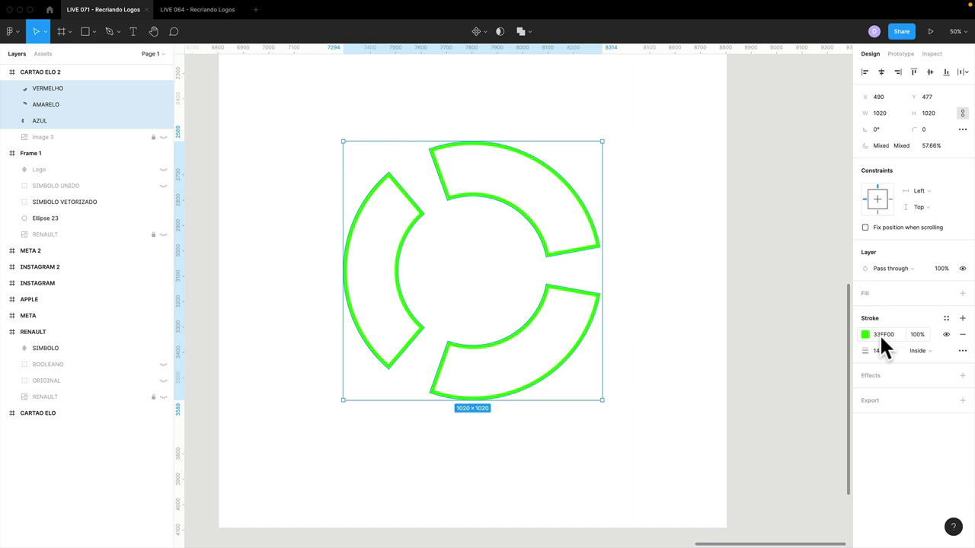
key(shift+x)
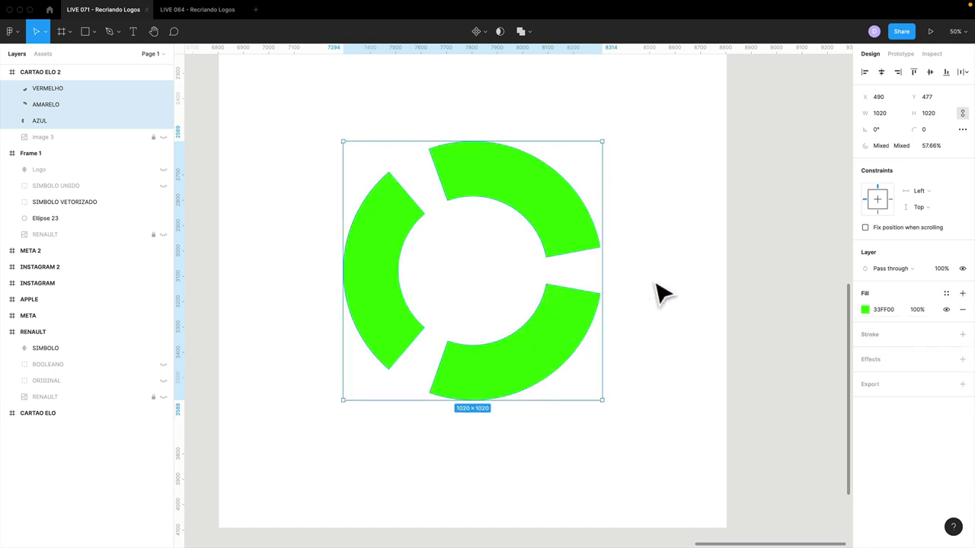
click(660, 293)
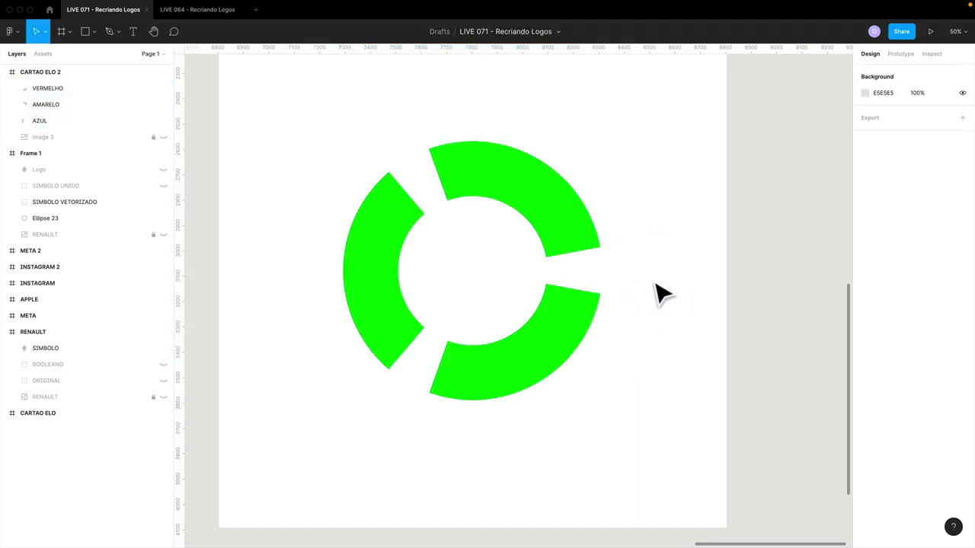
Fill the AZUL arc with blue 3792E5
click(73, 120)
click(866, 311)
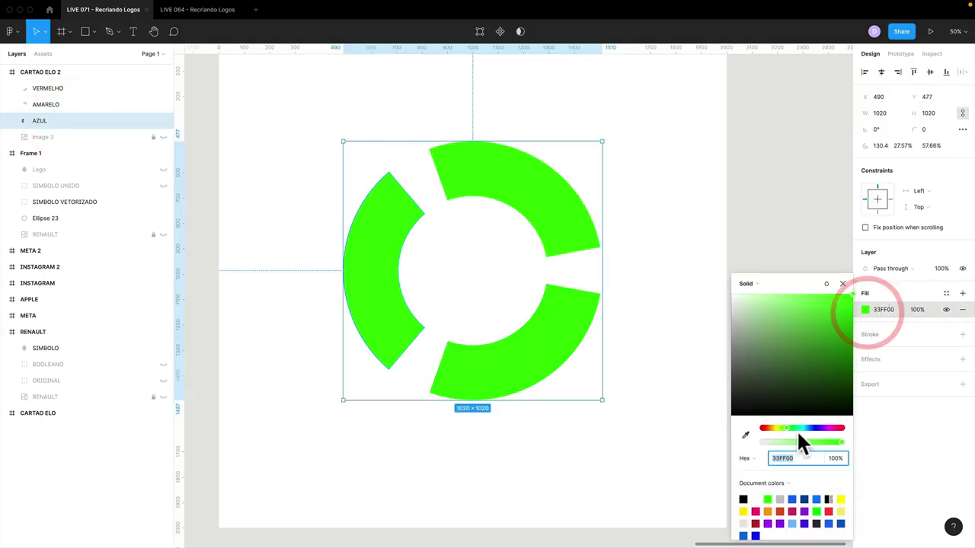
drag(797, 429, 810, 431)
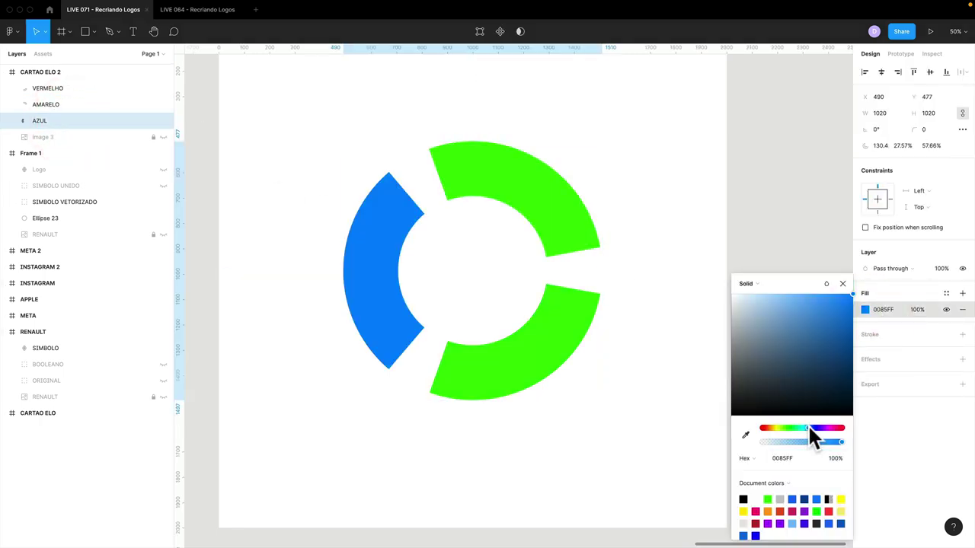
click(822, 307)
click(825, 308)
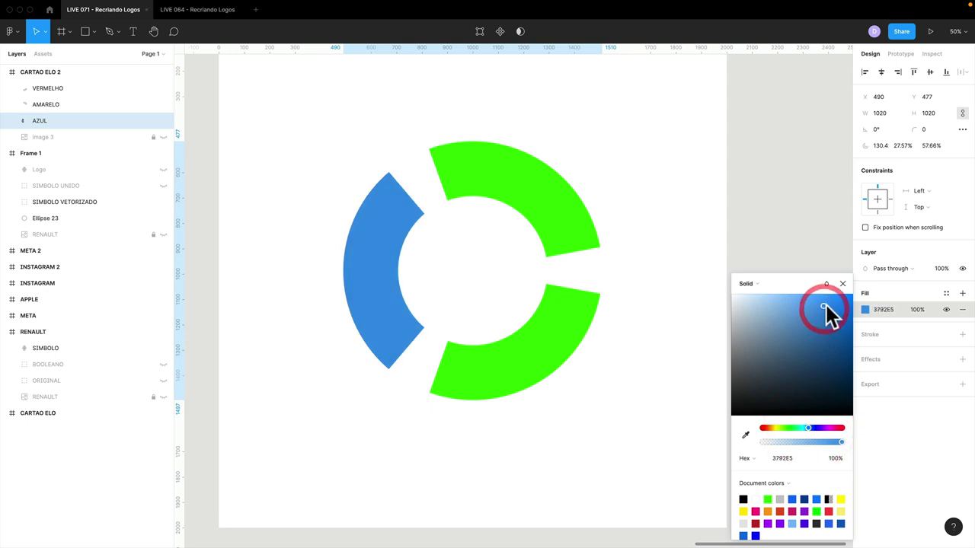
click(843, 283)
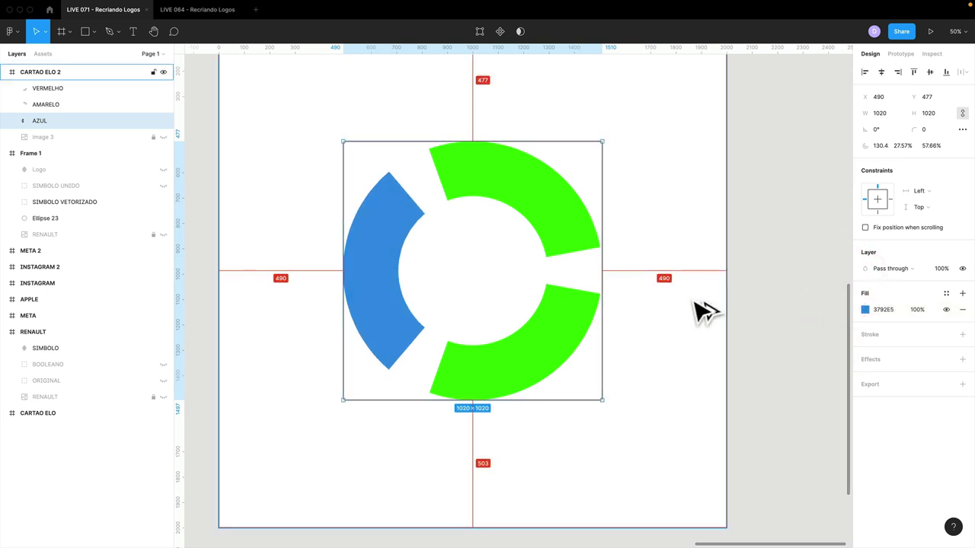
Fill the AMARELO arc with yellow FEE55F
click(512, 186)
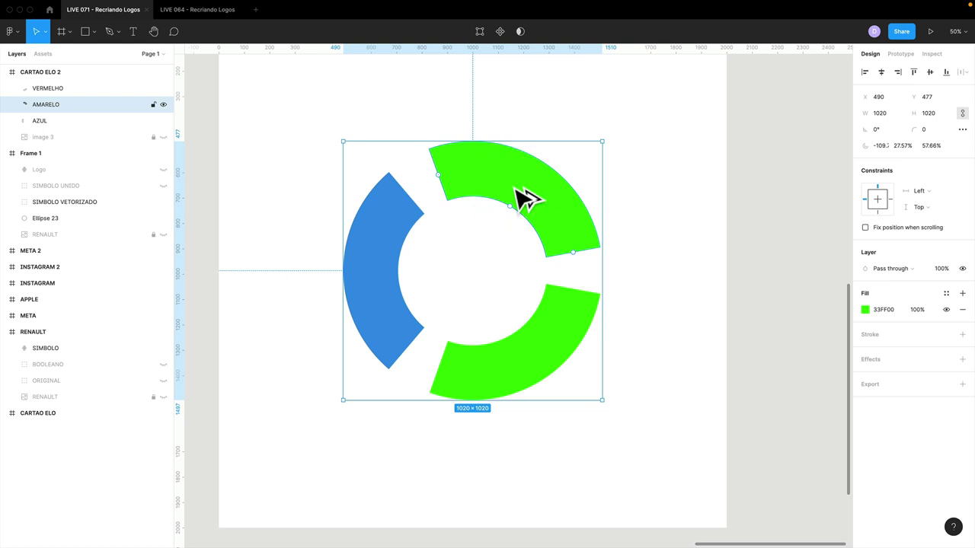
key(ctrl+alt+v)
click(865, 309)
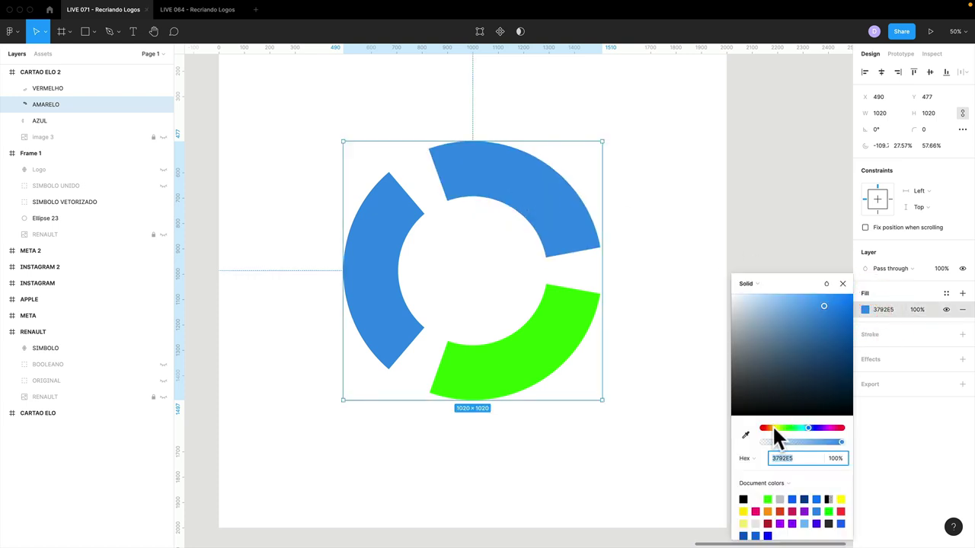
drag(772, 428, 774, 427)
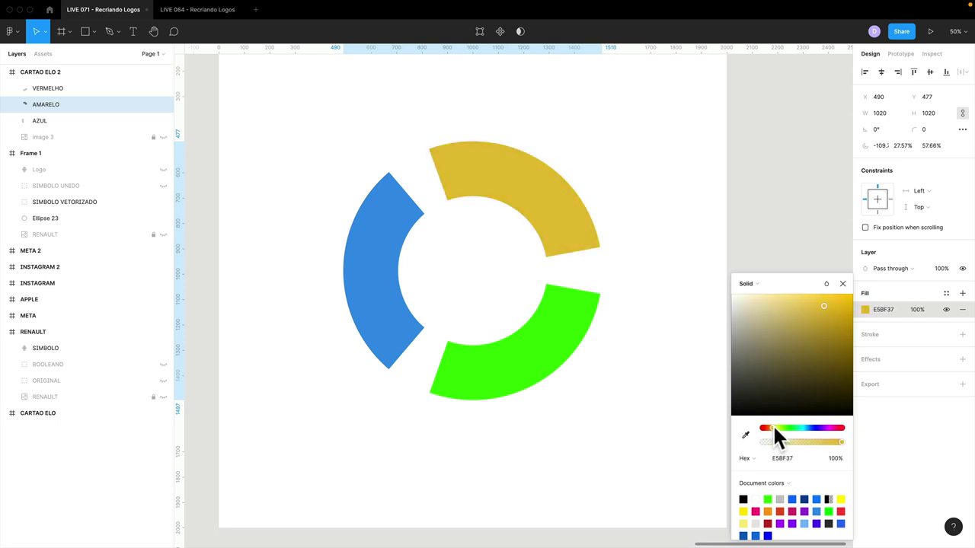
drag(824, 302, 808, 295)
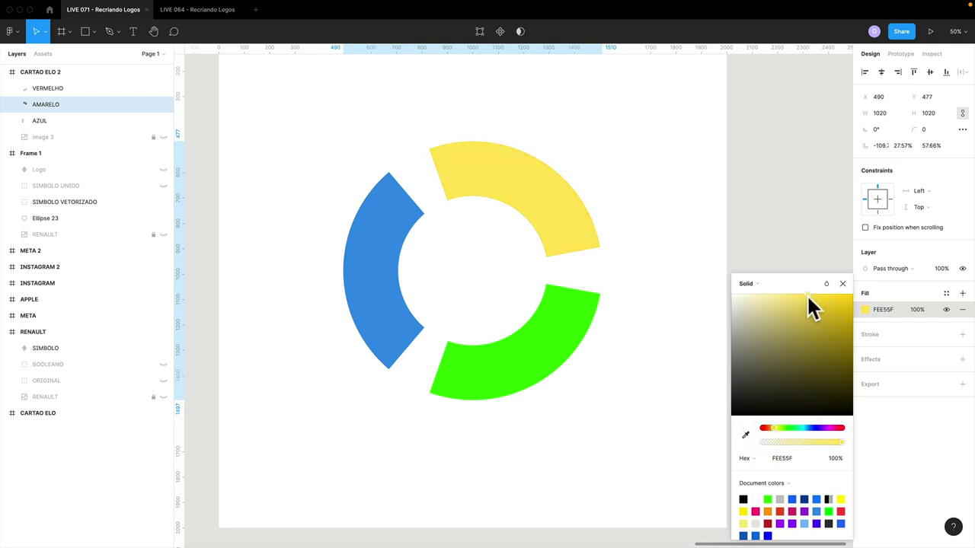
click(843, 284)
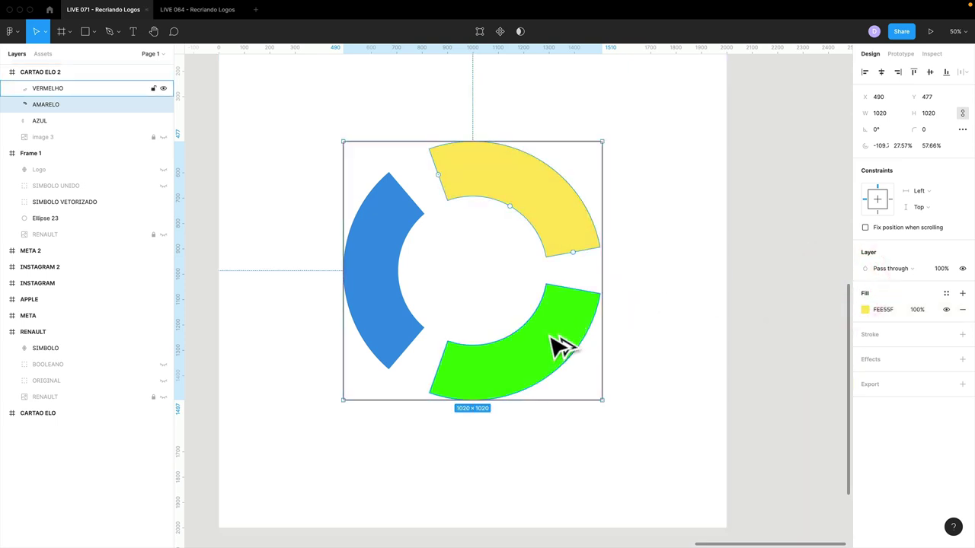
Fill the VERMELHO arc with red EC3636
click(533, 351)
key(ctrl+alt+v)
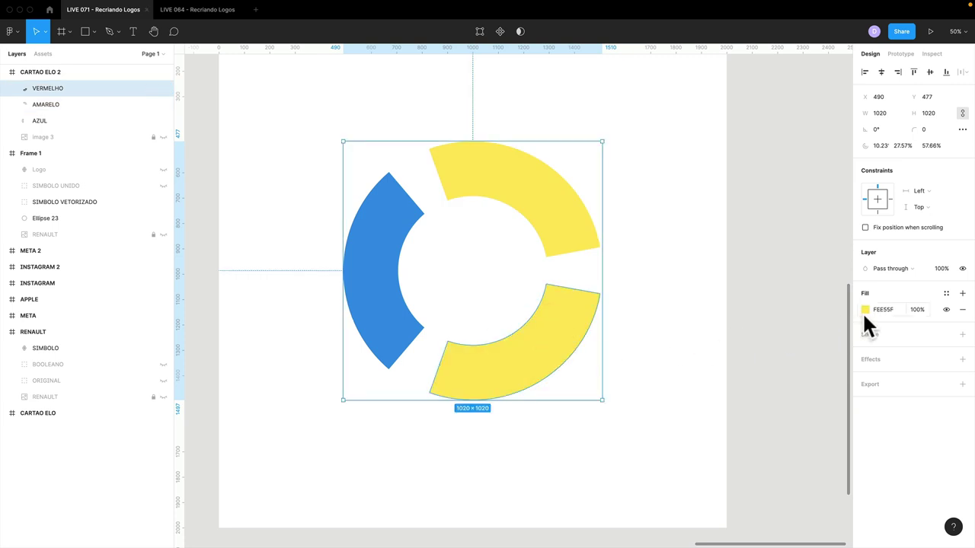
click(865, 309)
drag(772, 428, 758, 429)
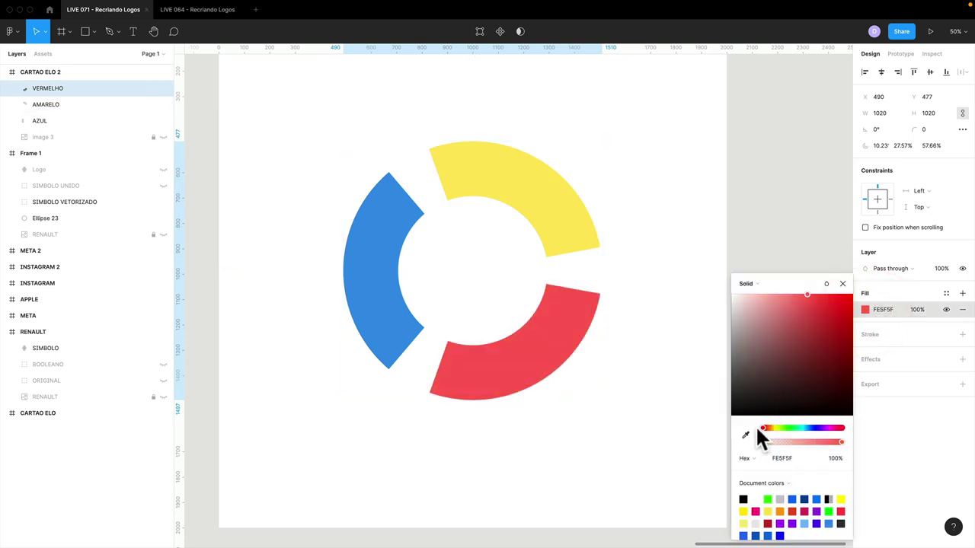
drag(819, 298, 825, 303)
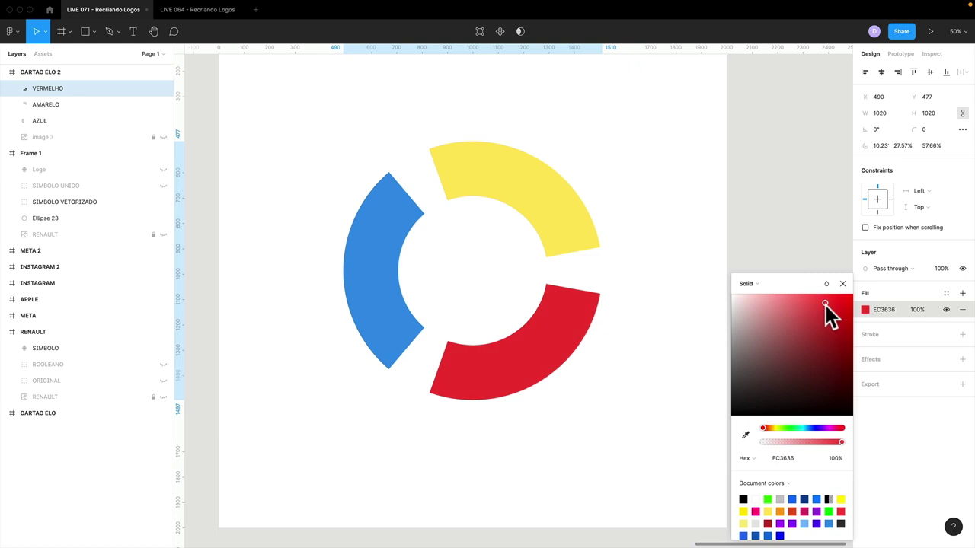
click(729, 254)
Select the AZUL, AMARELO and VERMELHO layers and group them into a 1020×1020 group
key(minus)
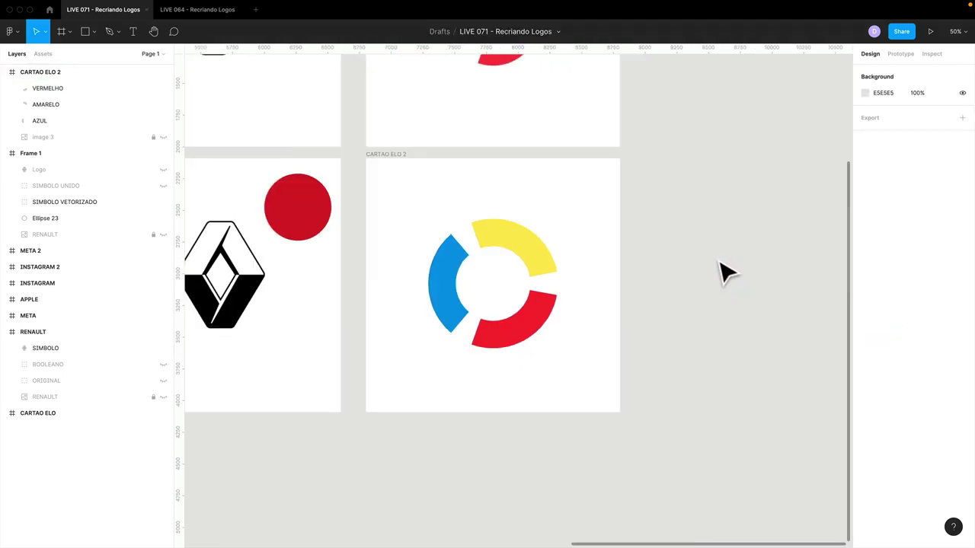
key(plus)
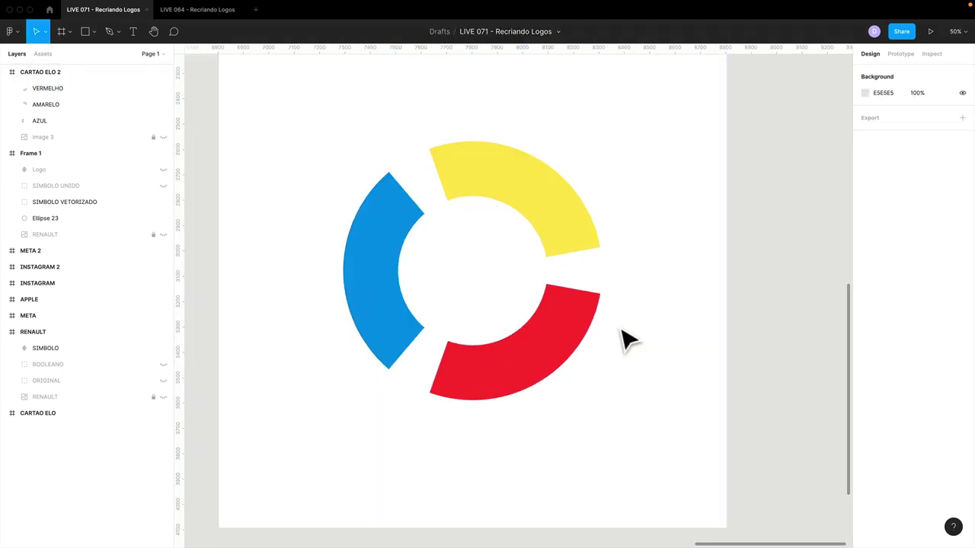
drag(685, 152, 335, 411)
click(307, 459)
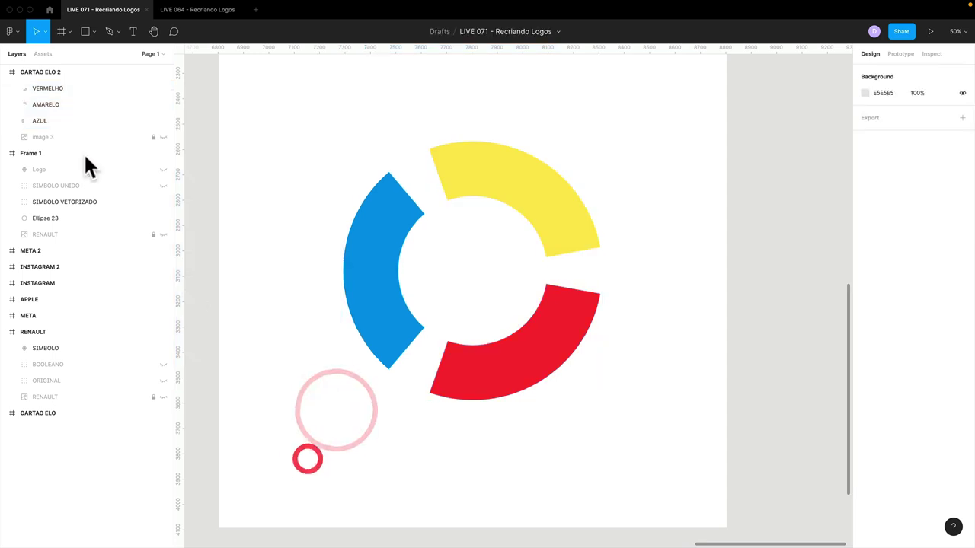
click(47, 121)
click(51, 90)
click(40, 120)
mouse_move(426, 270)
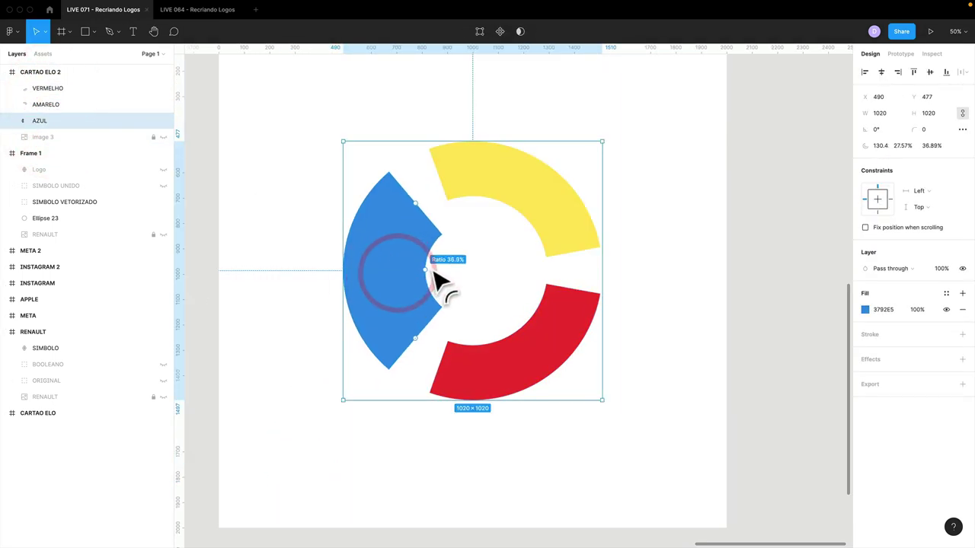
click(268, 318)
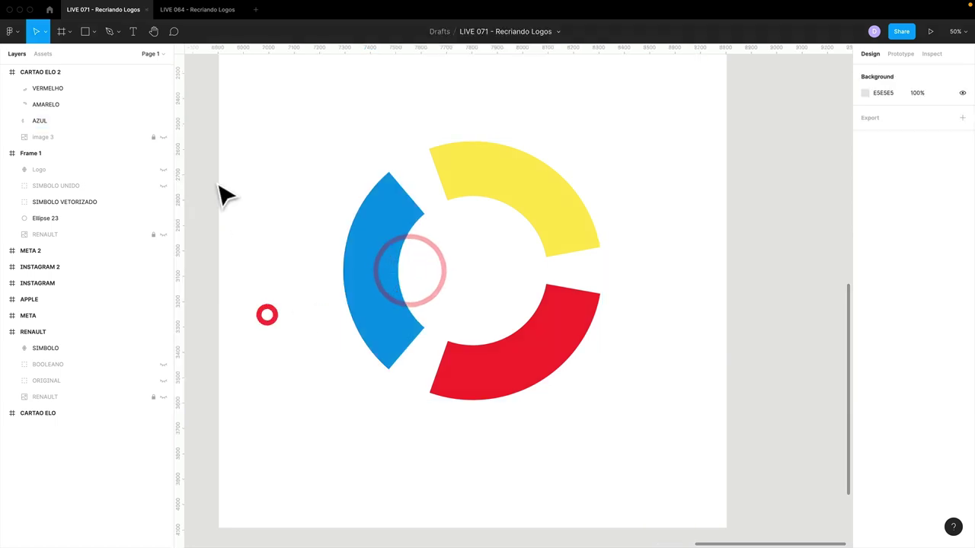
click(35, 121)
shift+click(50, 86)
key(ctrl+g)
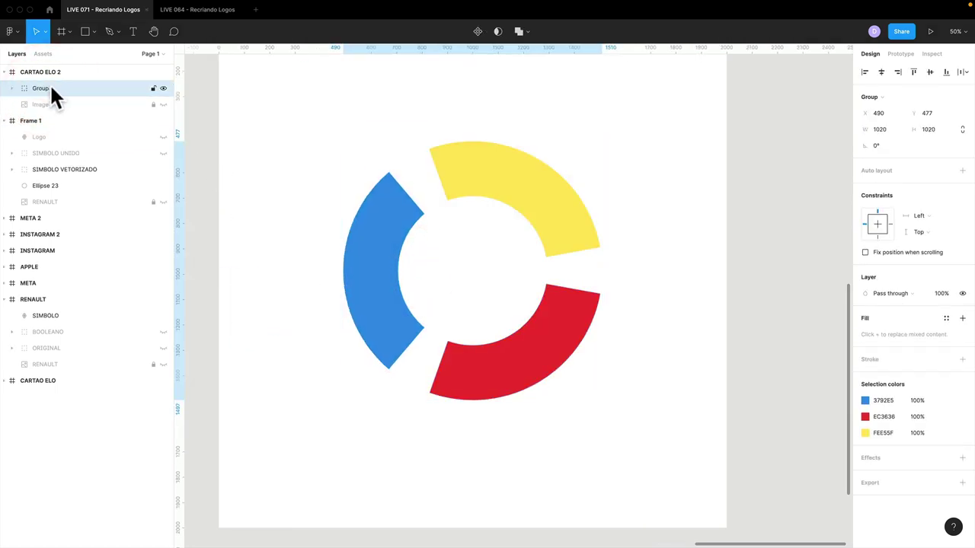
double_click(49, 86)
Name the group ORIGINAL, duplicate it, hide one copy and rename the other FINAL
text(ORIGINAL)
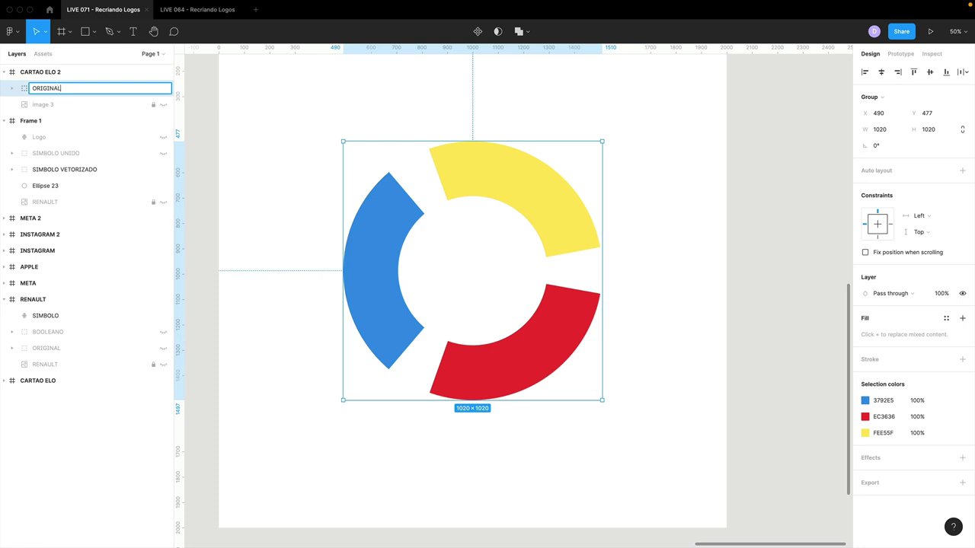
key(Return)
key(ctrl+d)
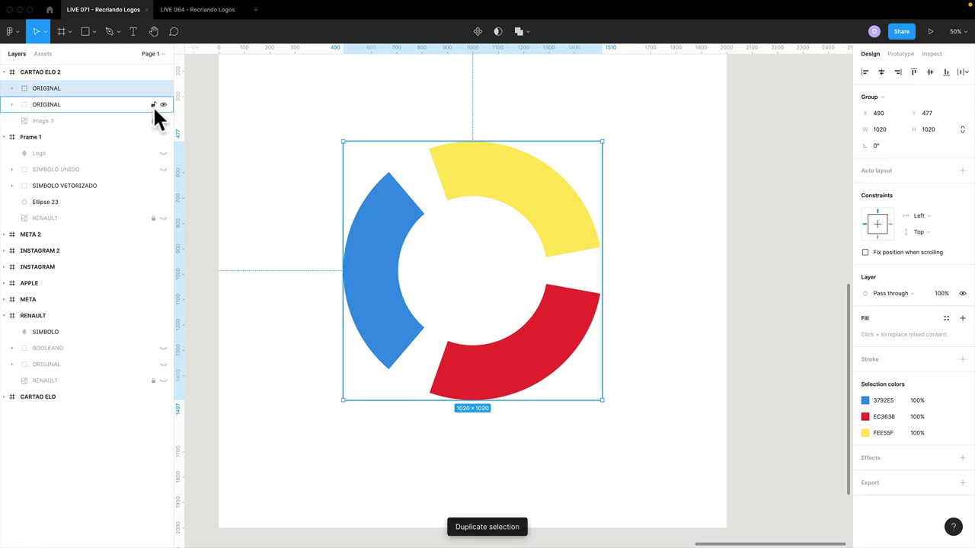
click(164, 105)
double_click(52, 84)
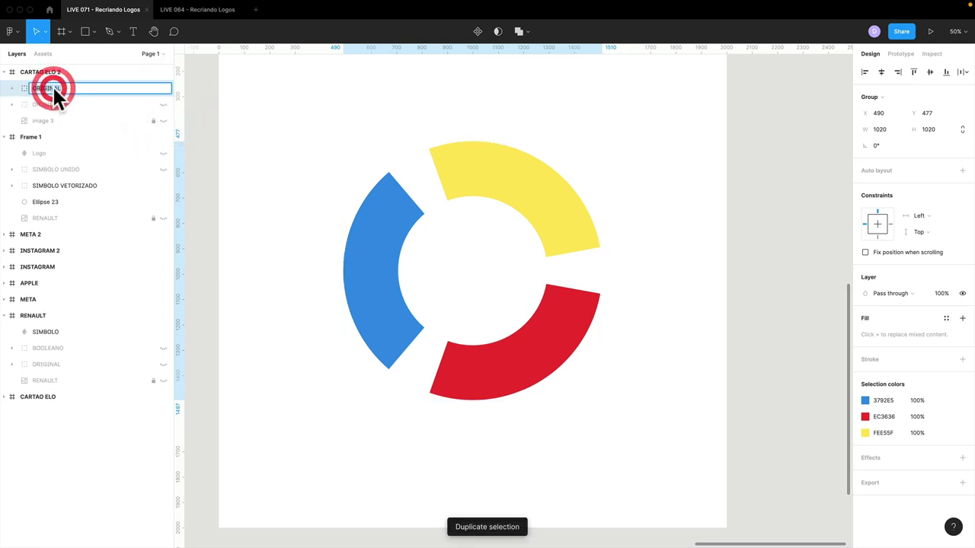
text(FINAL)
key(Return)
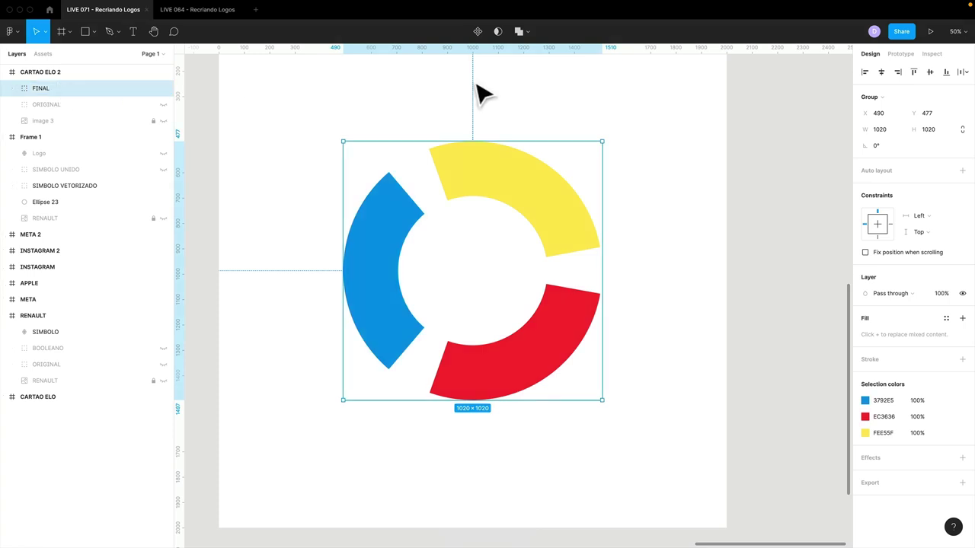
Flatten the FINAL group into a single vector
click(529, 32)
click(528, 113)
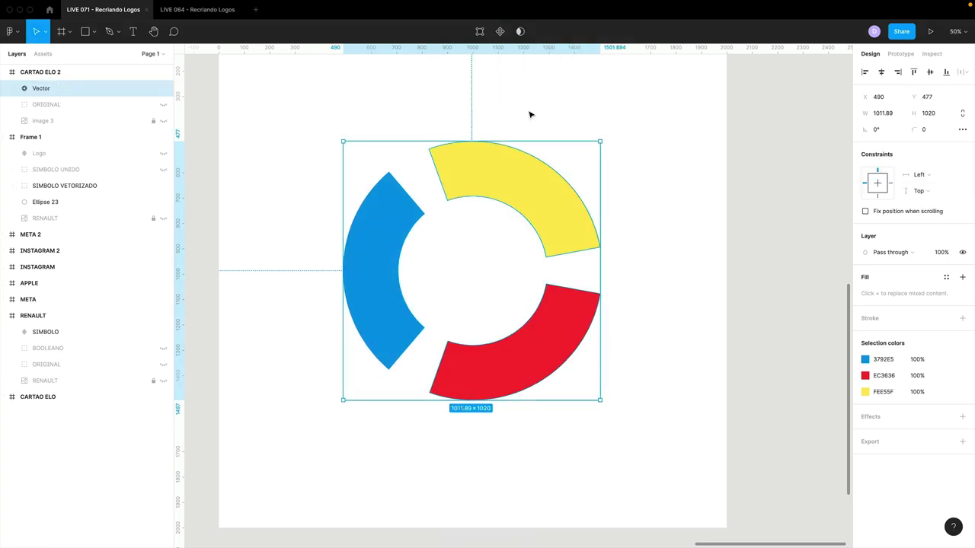
drag(530, 209, 480, 205)
key(ctrl+z)
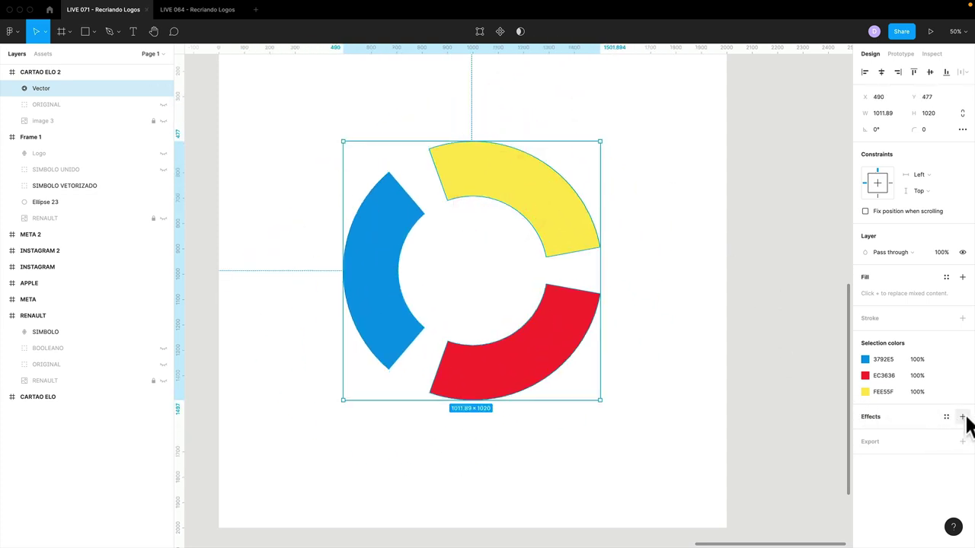
Export the flattened vector as SVG, saving elo.svg
click(962, 442)
click(934, 457)
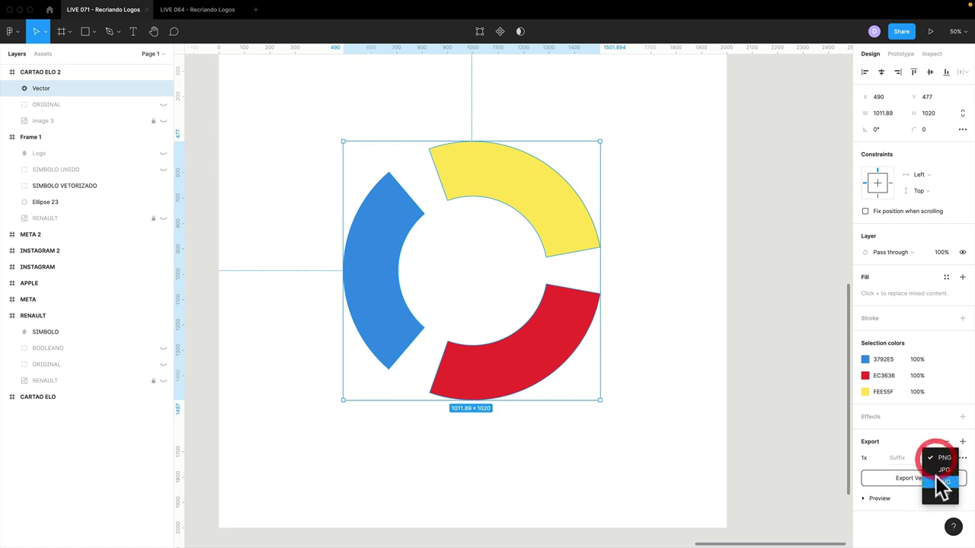
click(929, 476)
click(906, 477)
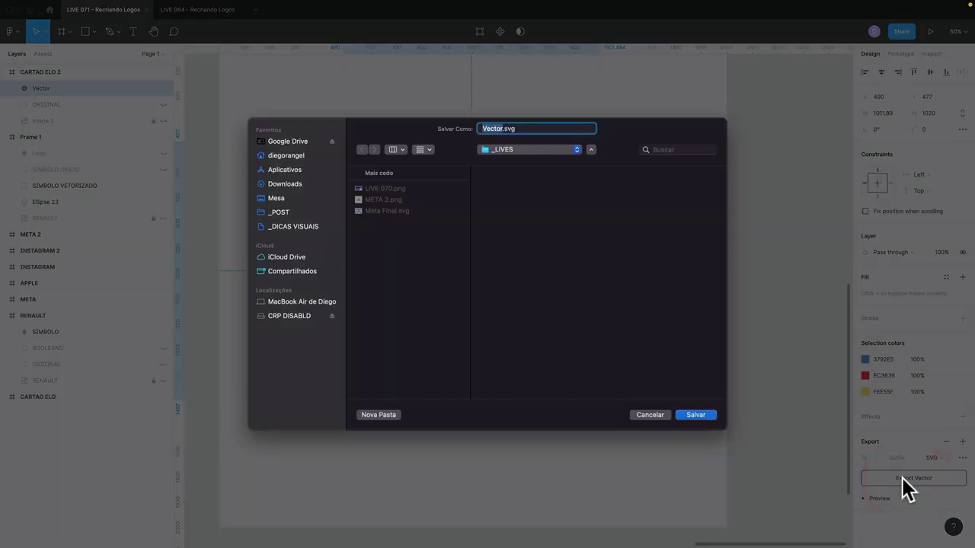
key(Return)
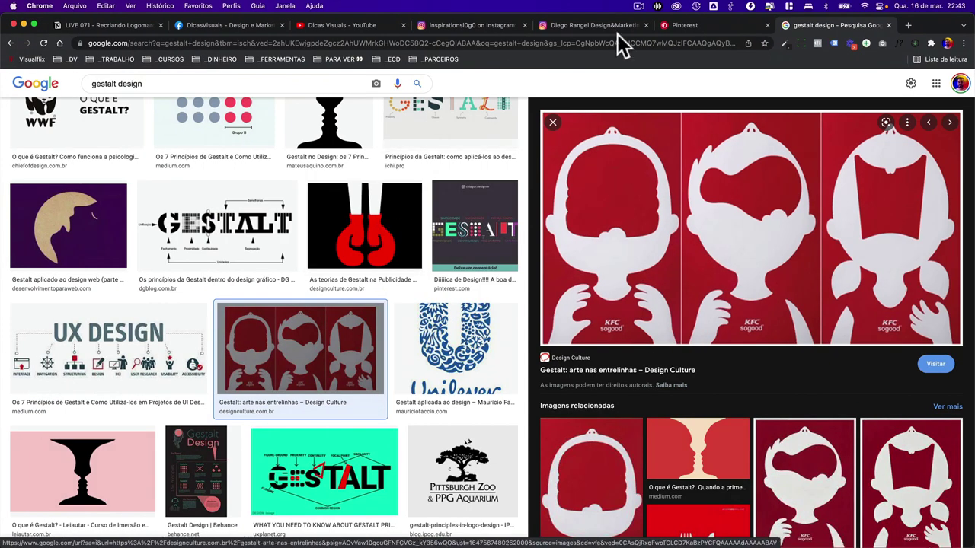
Go to canva.com in a new tab and create a blank Post para Instagram design
click(924, 26)
text(canva.com)
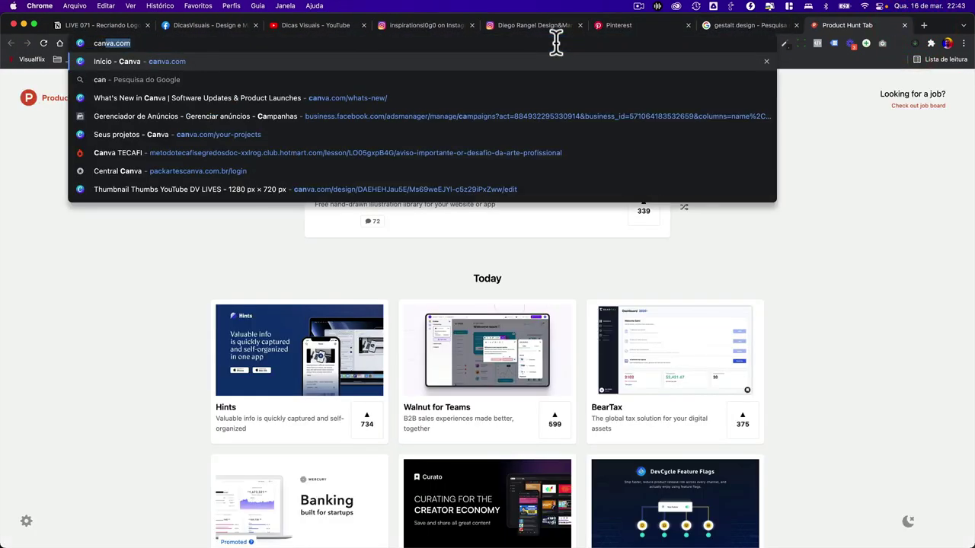
key(Return)
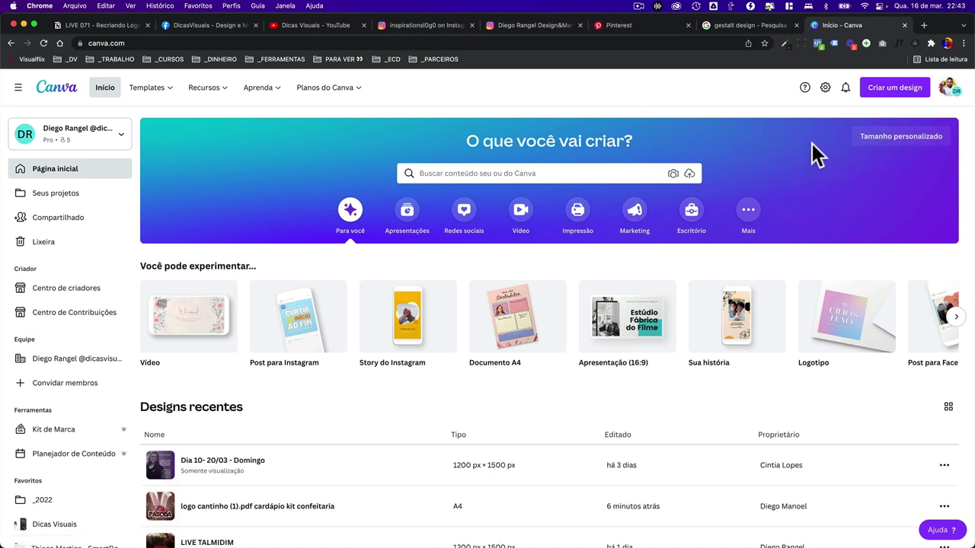
click(887, 92)
click(815, 167)
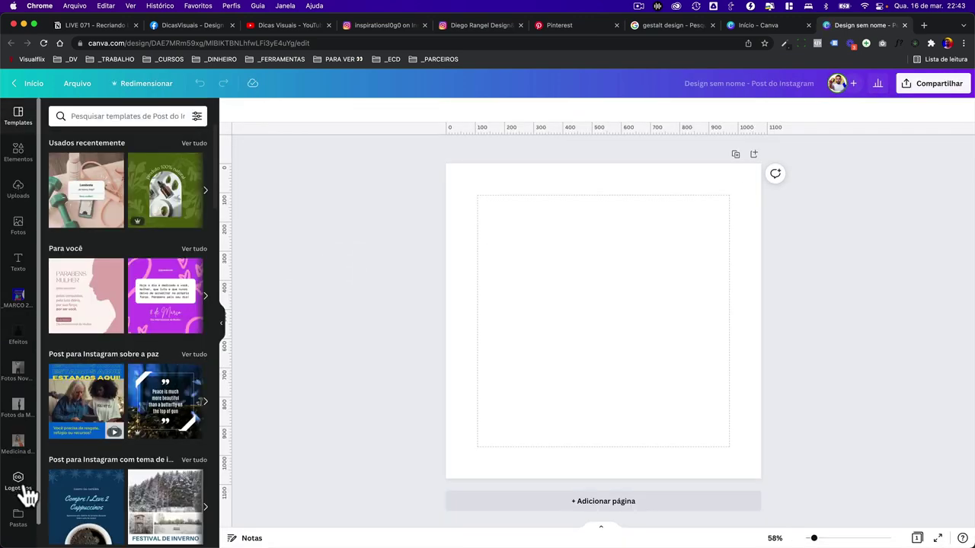
scroll(27, 491, down, 1)
scroll(31, 262, up, 1)
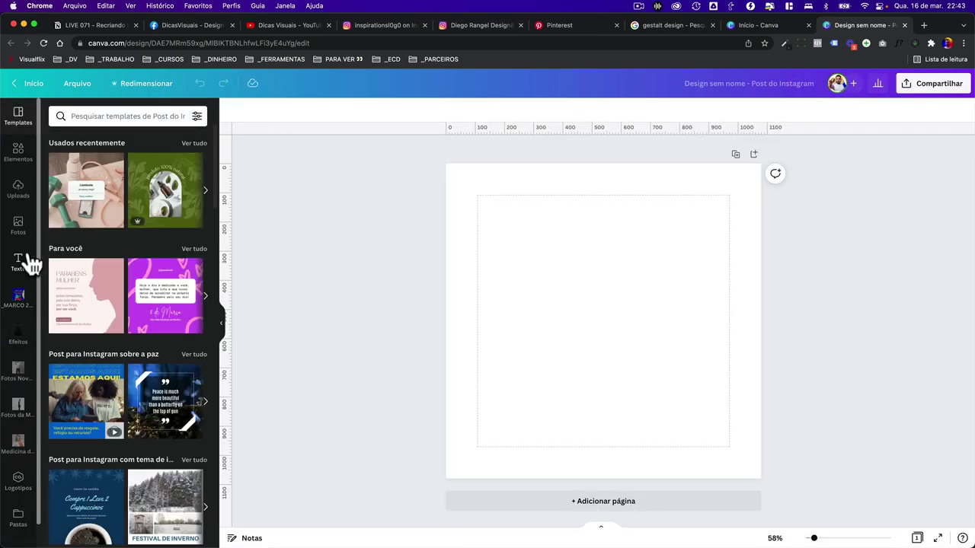
Upload elo.svg and Meta Final.svg from the _LIVES folder to Canva
click(20, 192)
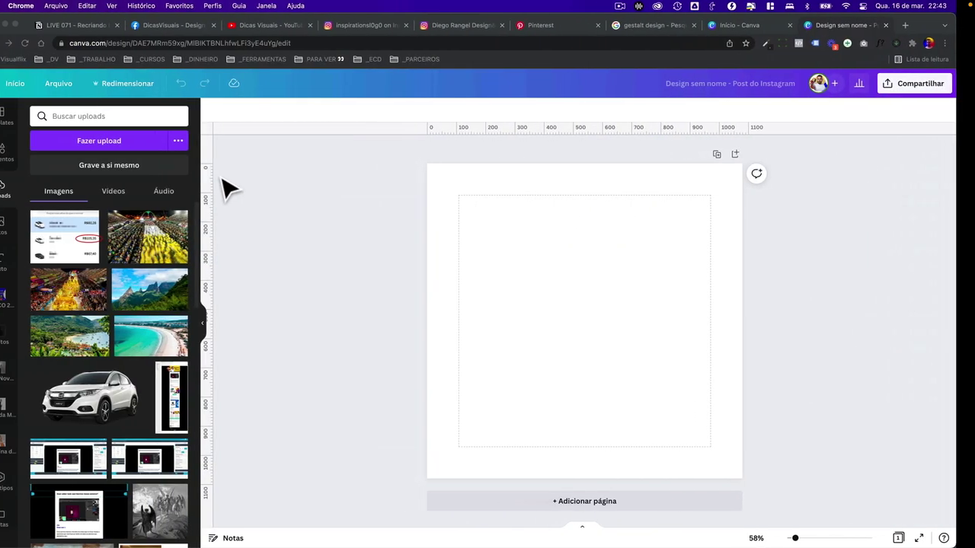
click(141, 141)
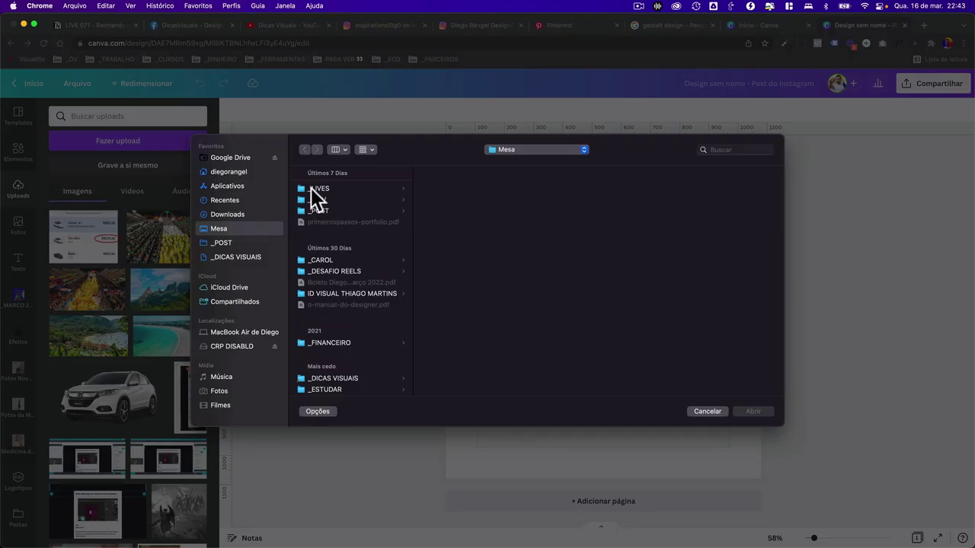
click(312, 188)
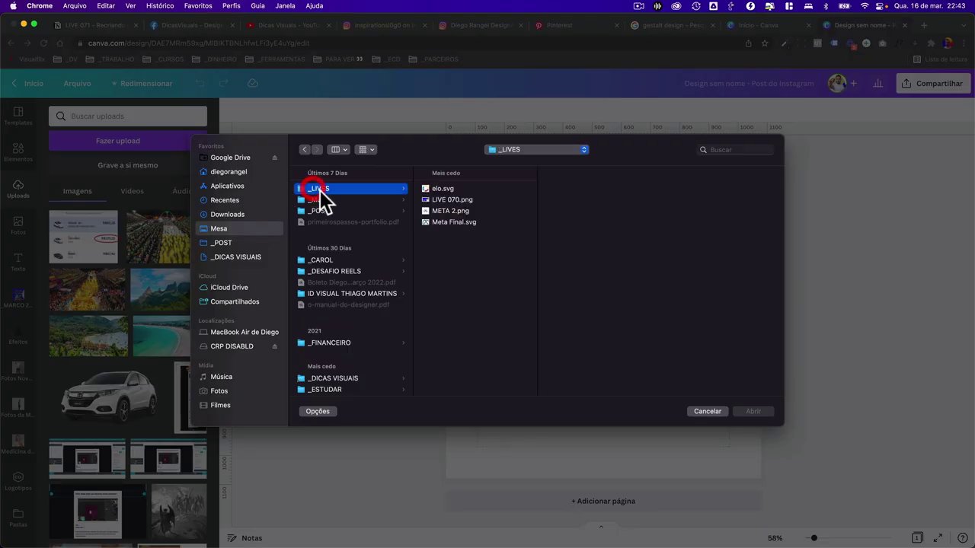
click(443, 210)
click(447, 188)
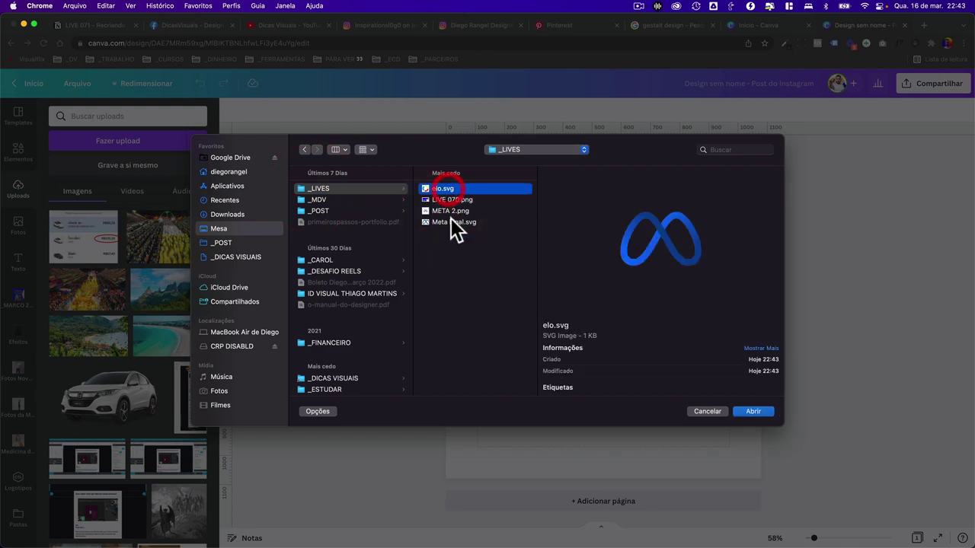
click(451, 222)
super+click(447, 188)
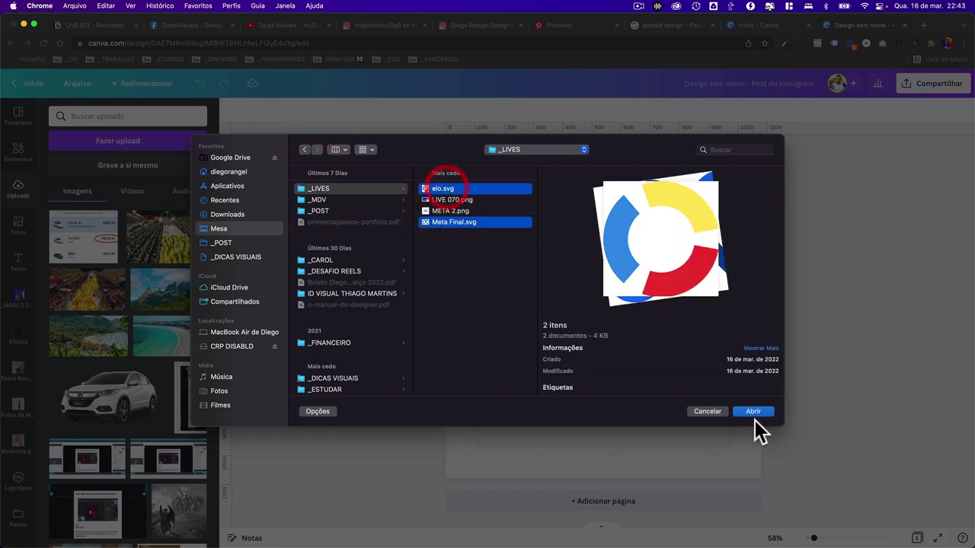
click(754, 412)
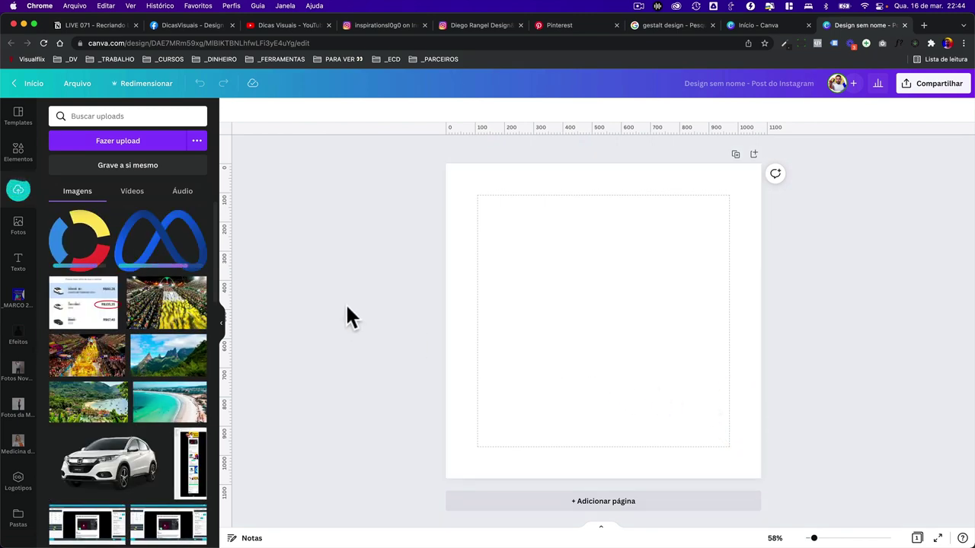
Place the Elo logo on the page, enlarge it, and recolor its blue, red and yellow arcs black
click(100, 248)
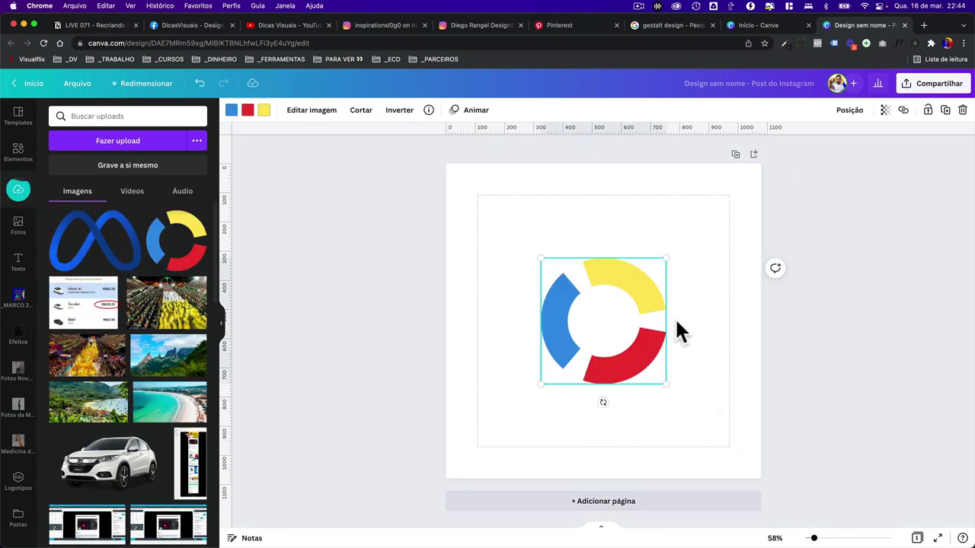
drag(668, 259, 695, 228)
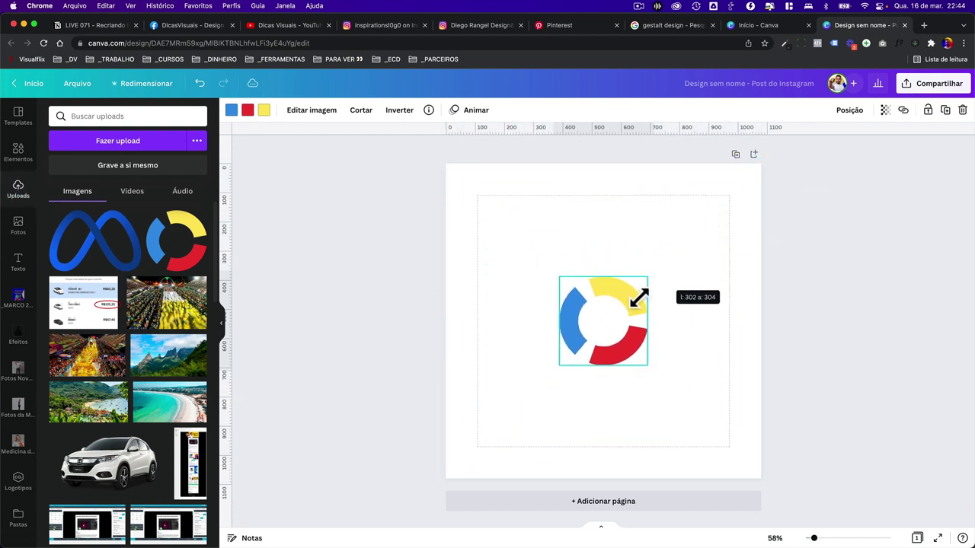
click(232, 111)
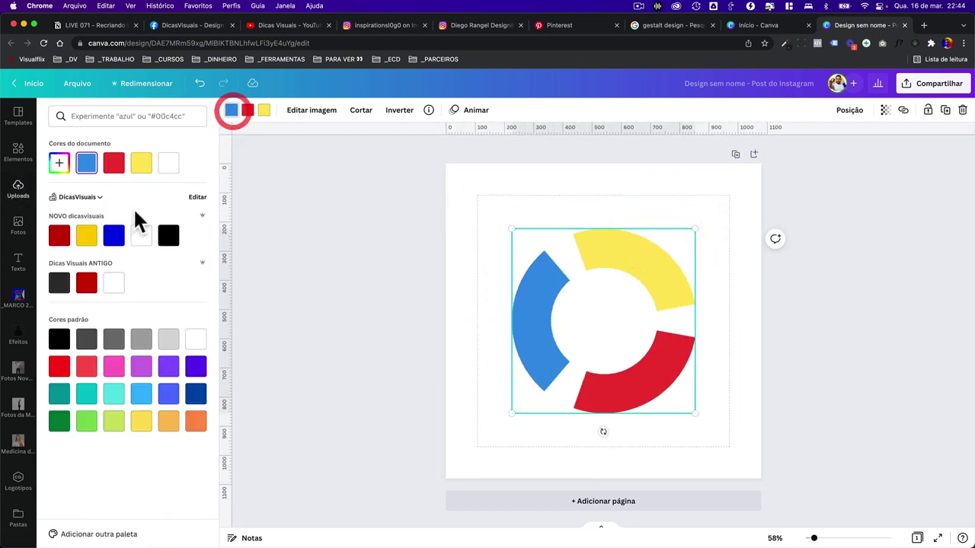
click(114, 236)
click(141, 236)
click(168, 237)
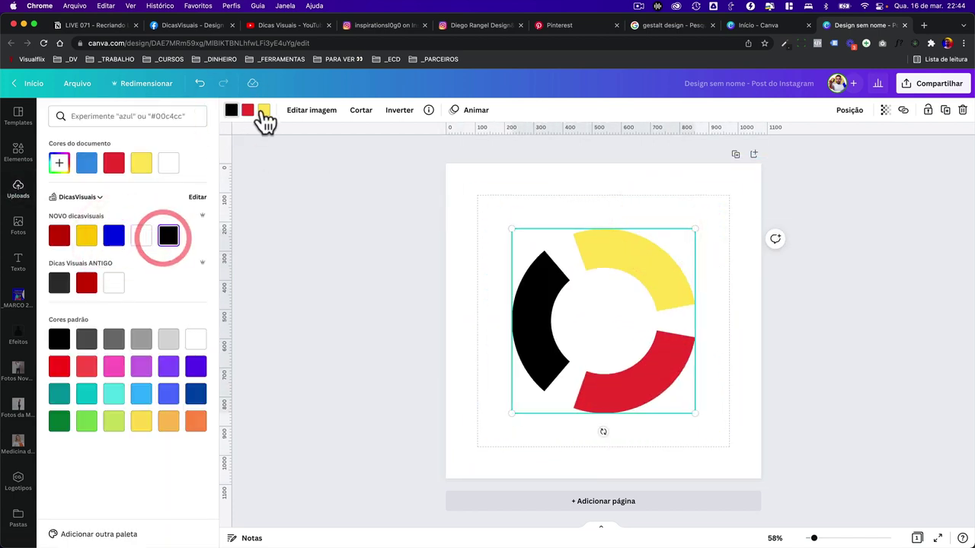
click(248, 111)
click(167, 236)
click(264, 111)
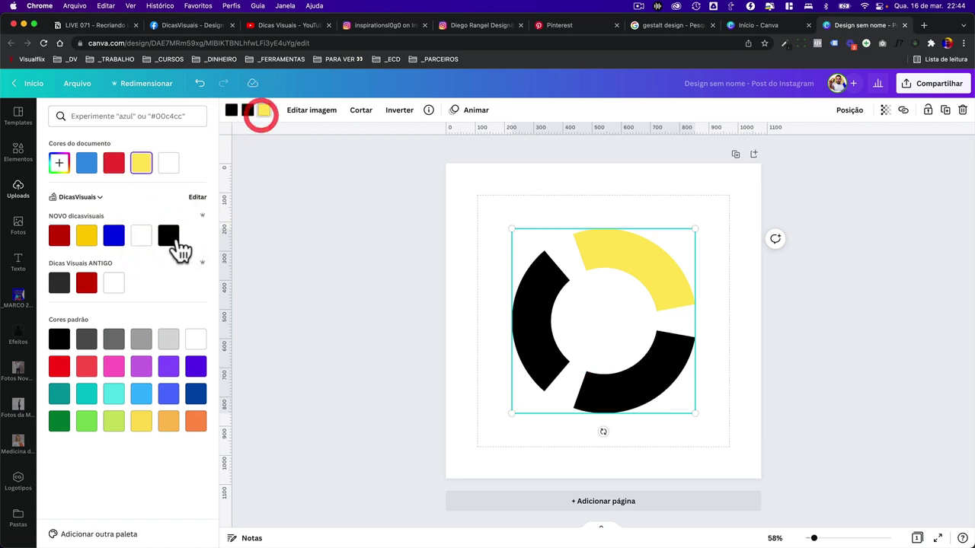
click(168, 237)
click(708, 249)
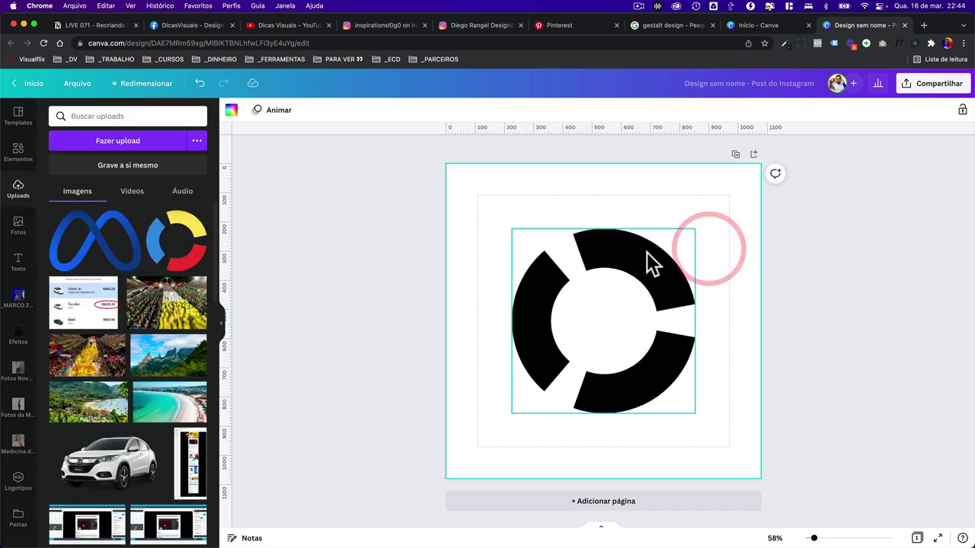
Add a second page and place the uploaded Meta logo on it, enlarged
click(668, 231)
click(754, 154)
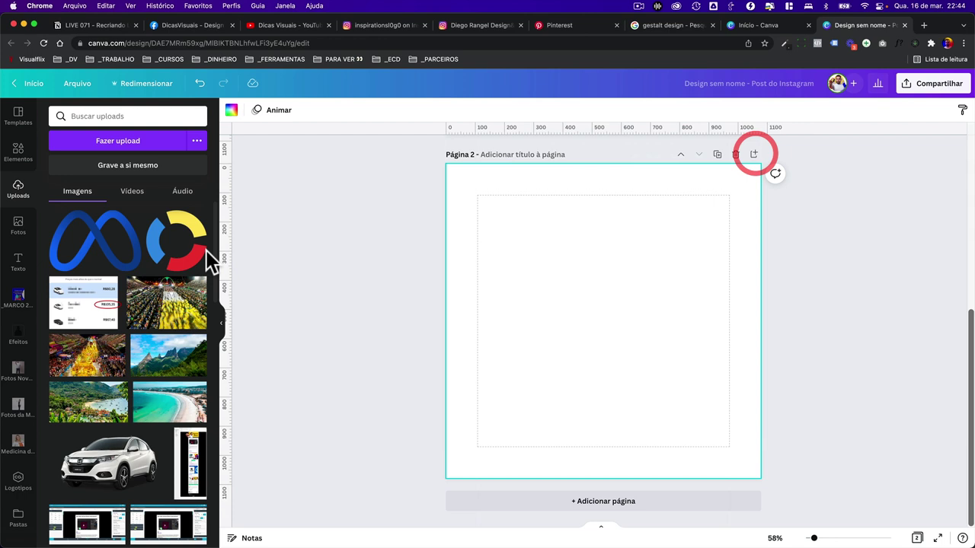
click(119, 262)
mouse_move(541, 276)
mouse_down()
mouse_move(510, 261)
mouse_move(529, 268)
mouse_up()
Recolor the Meta logo's two colours to purple and pink
click(237, 113)
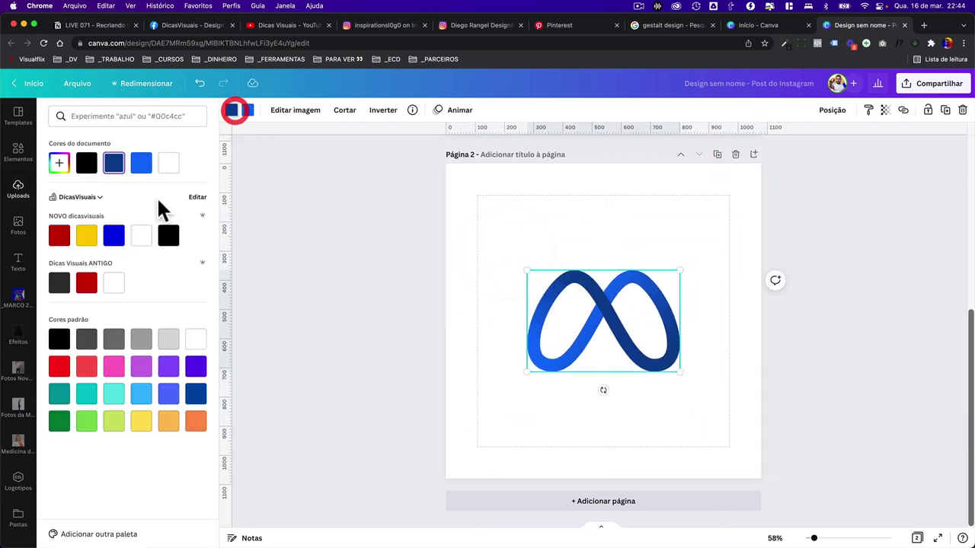
click(168, 366)
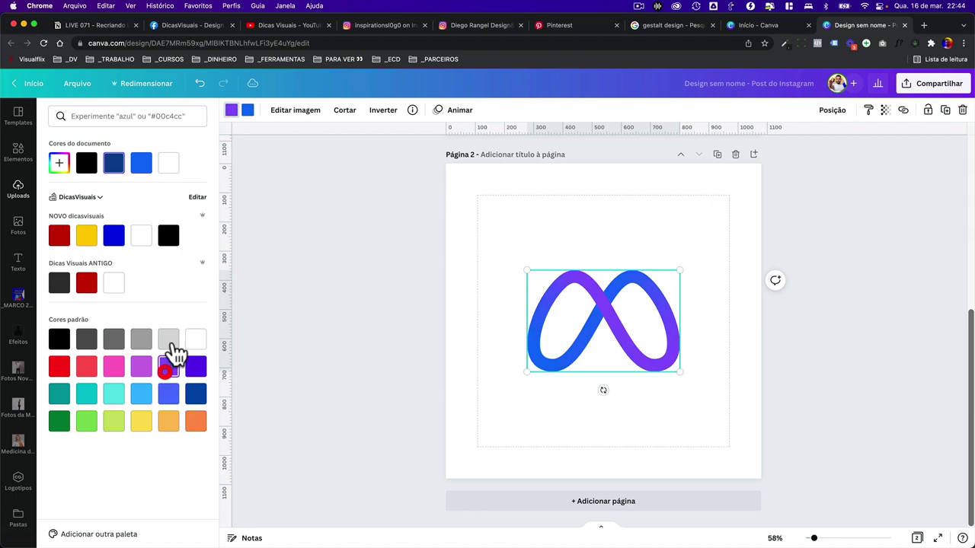
click(247, 111)
click(113, 367)
click(472, 365)
click(549, 409)
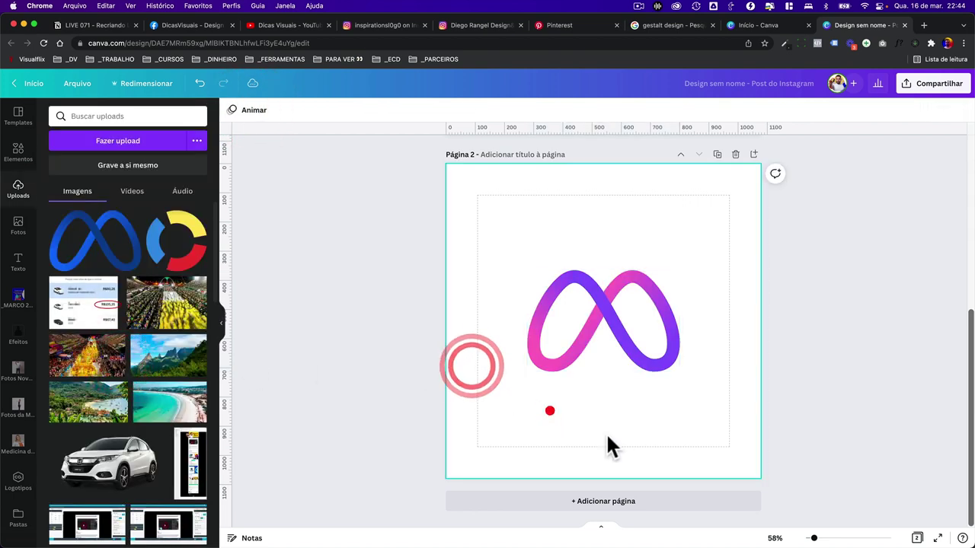
Resize the Meta logo slightly by its corner and review page 2
click(659, 355)
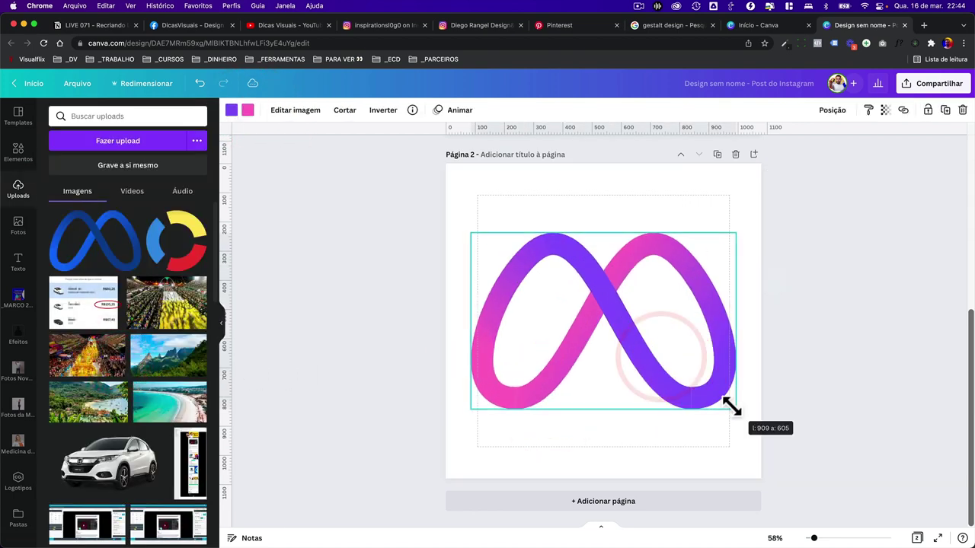
drag(675, 369, 688, 374)
click(675, 419)
scroll(672, 410, up, 5)
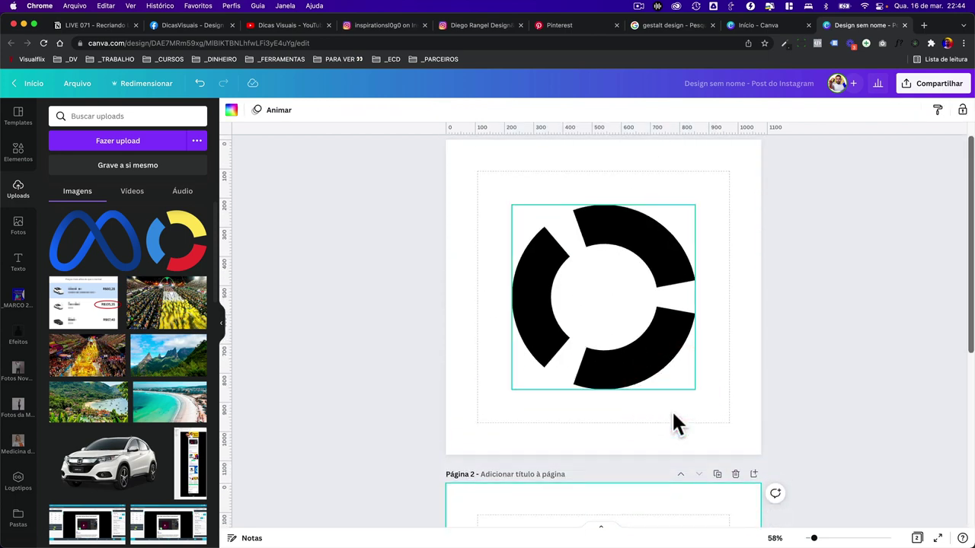
scroll(672, 419, down, 5)
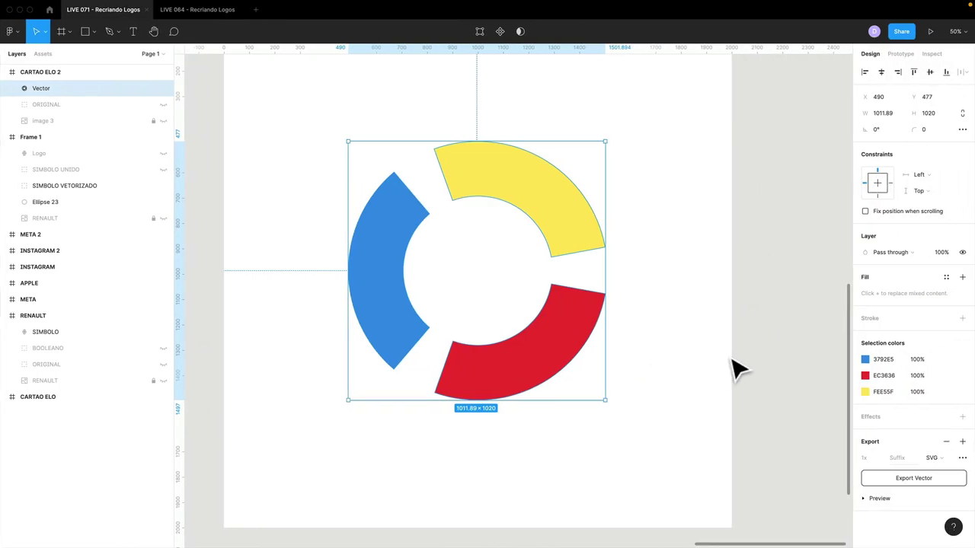
Deselect and zoom to fit all logo frames in Figma, then return to the browser
click(733, 362)
key(shift+1)
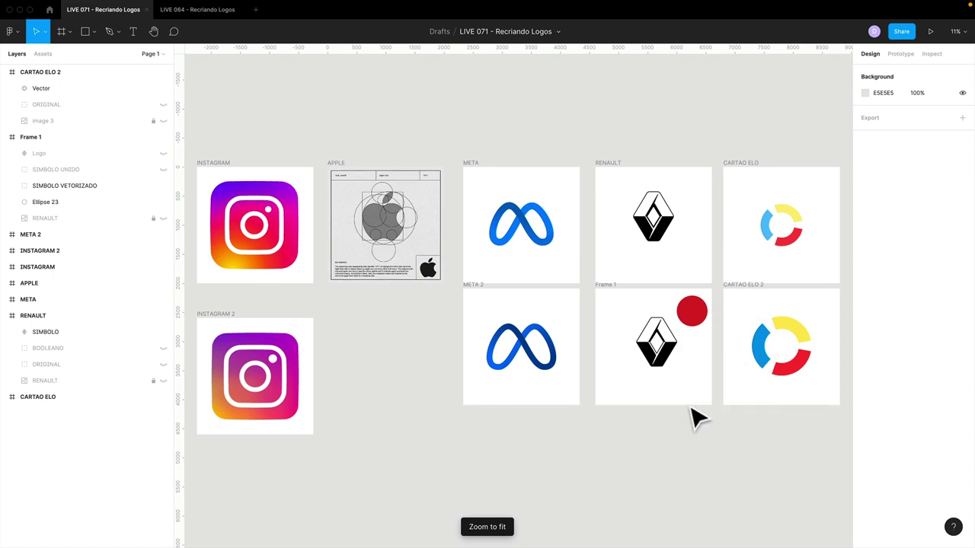
scroll(695, 418, up, 1)
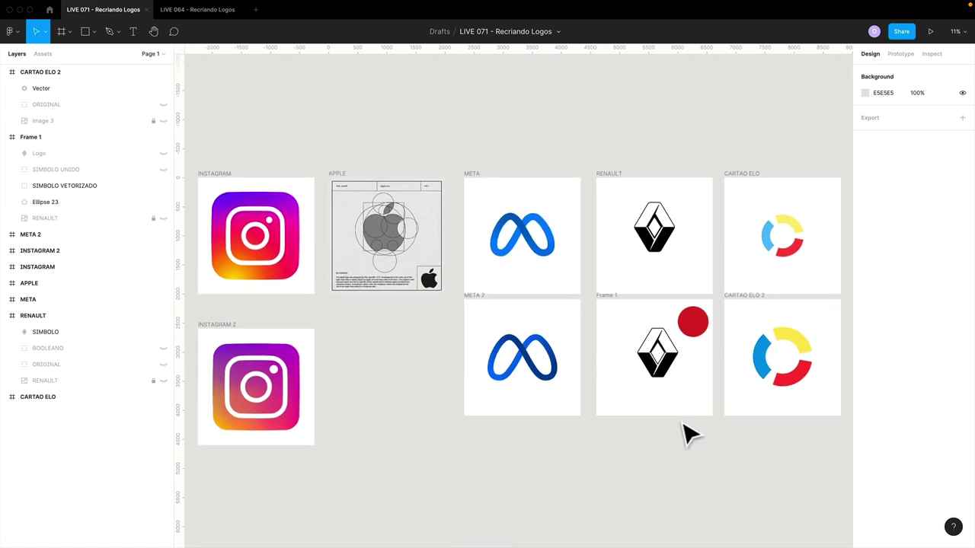
key(ctrl+Left)
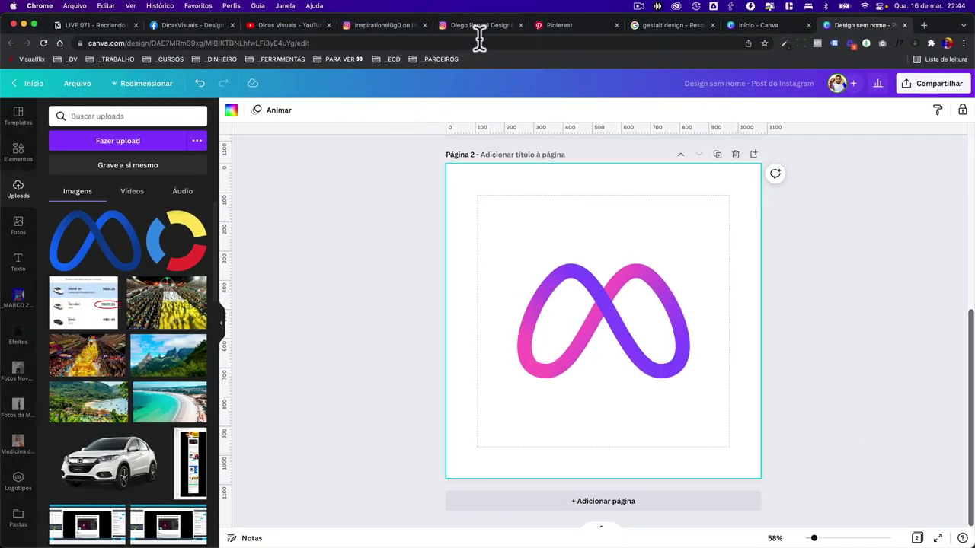
click(481, 31)
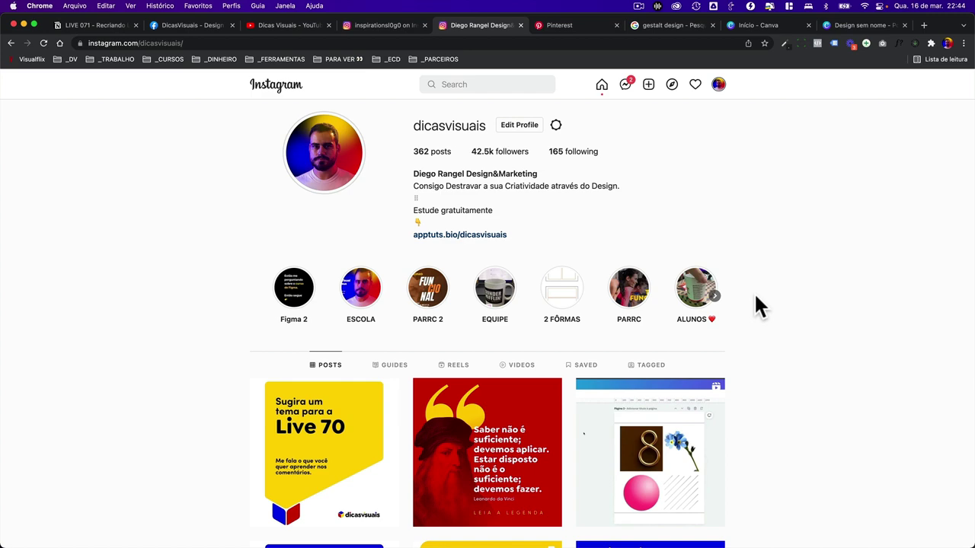
key(ctrl+Right)
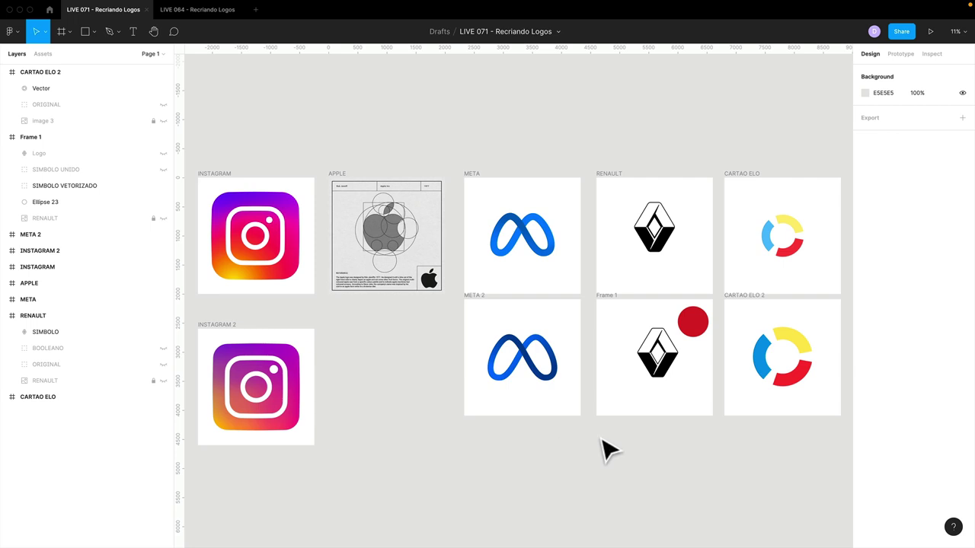
Move INSTAGRAM 2 beneath INSTAGRAM, then inspect the META 2 and Frame 1 logos
drag(217, 326, 216, 305)
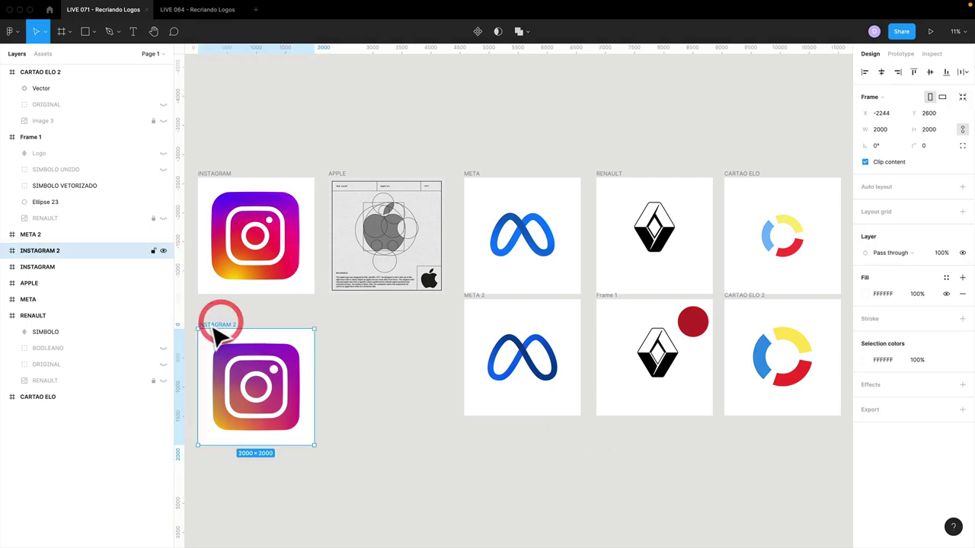
click(487, 309)
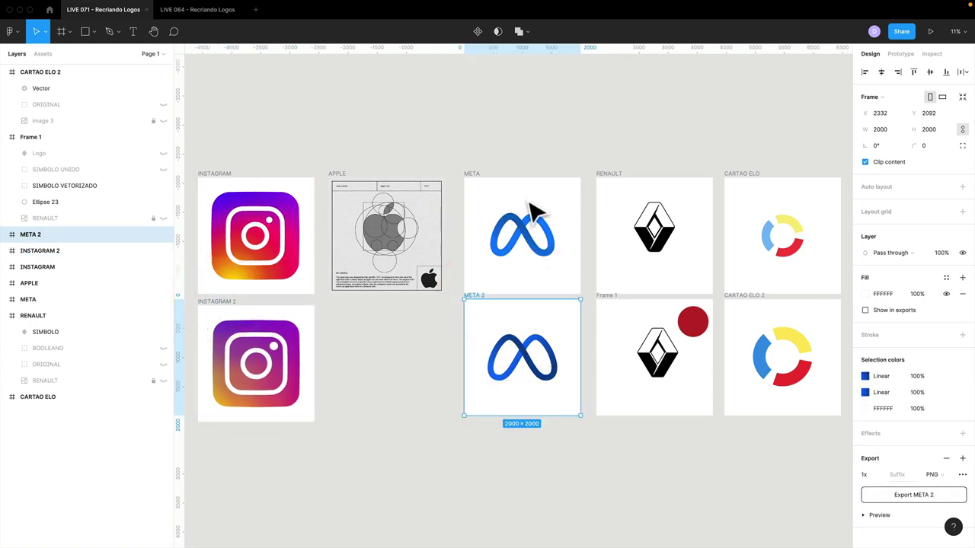
key(Escape)
click(444, 377)
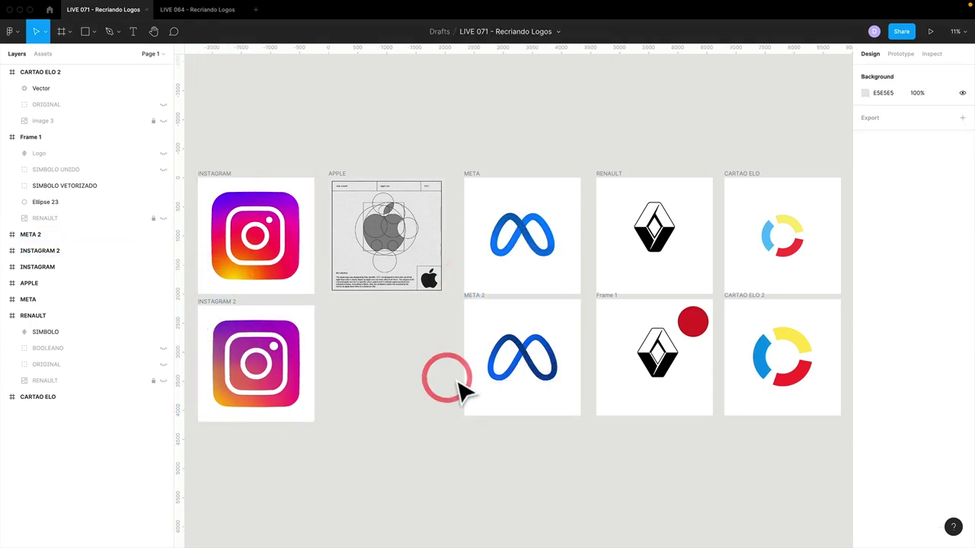
drag(424, 331, 561, 393)
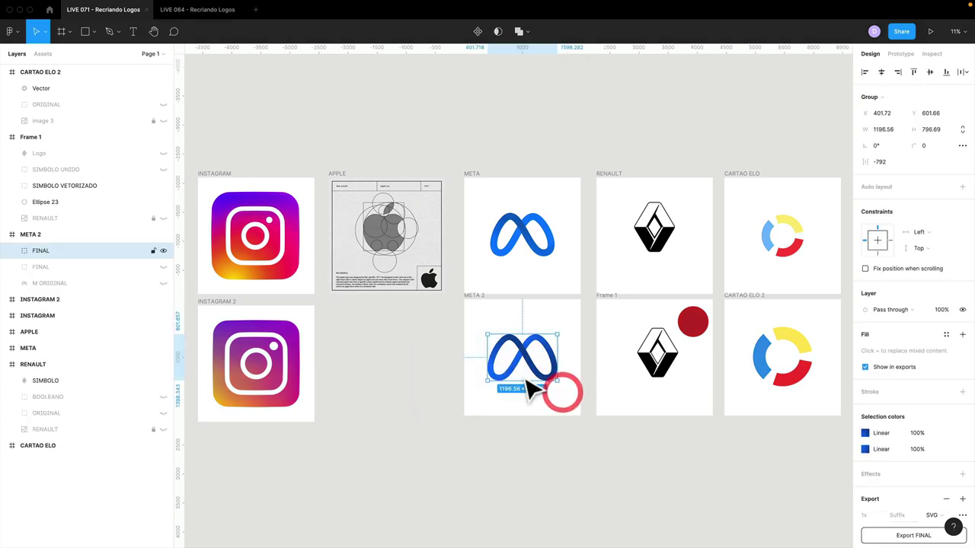
click(661, 367)
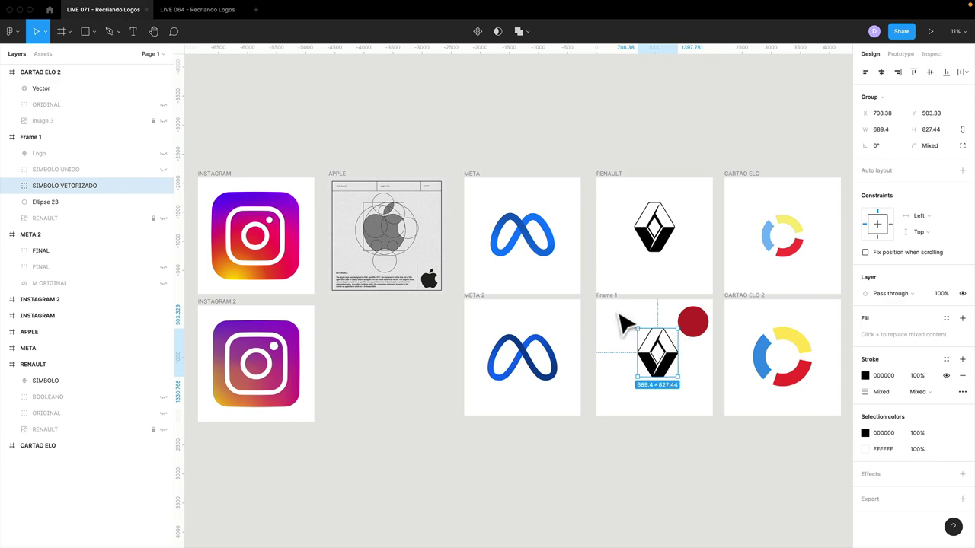
Glance at the LIVE 064 file and browser, then return to LIVE 071
click(205, 10)
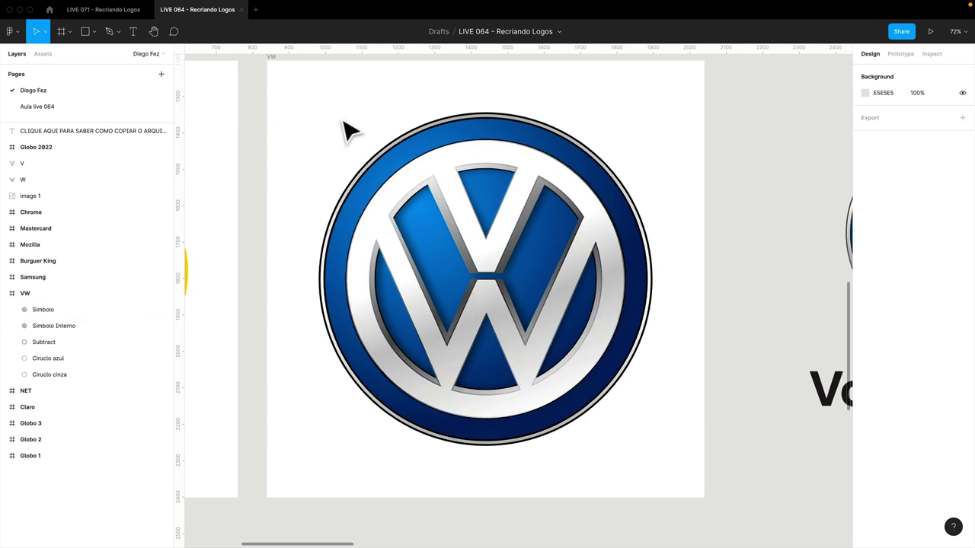
key(super+Tab)
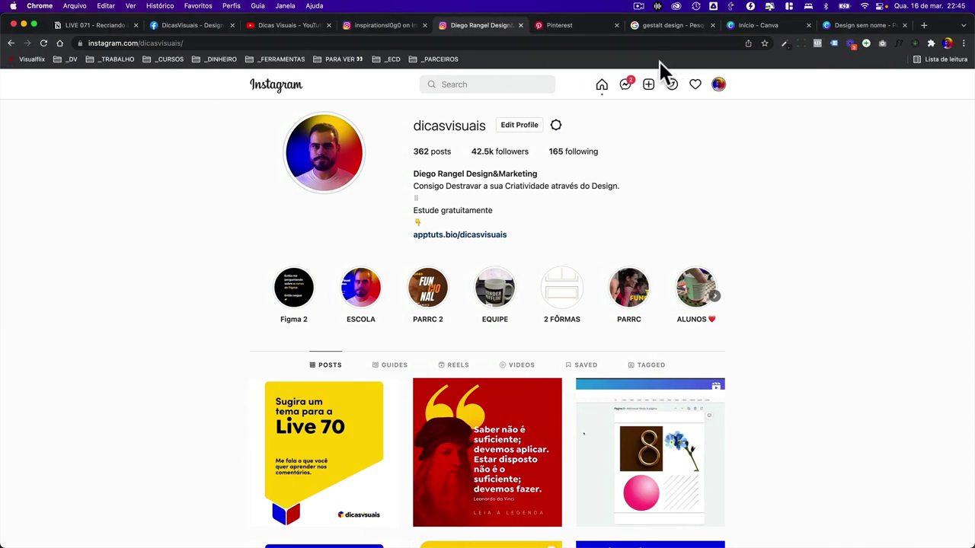
key(super+Tab)
click(137, 10)
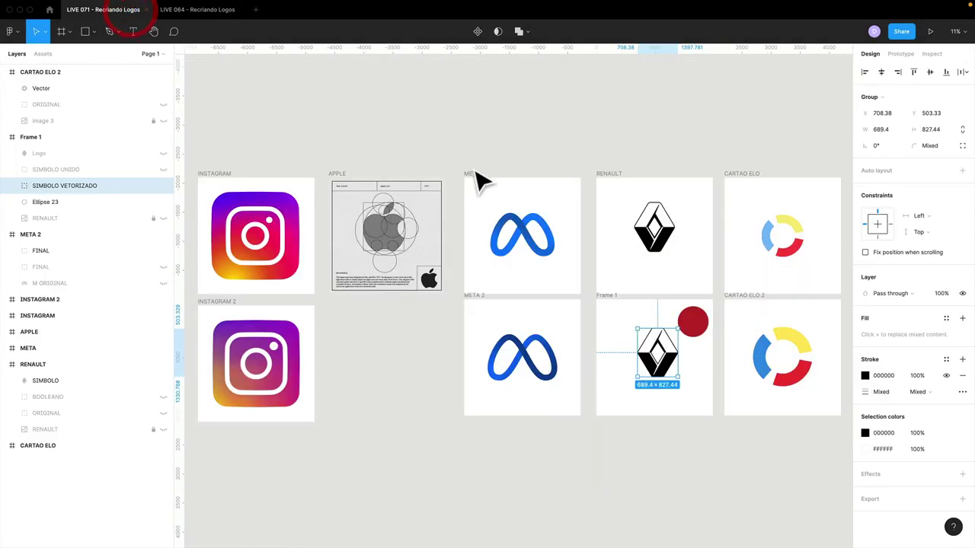
click(525, 132)
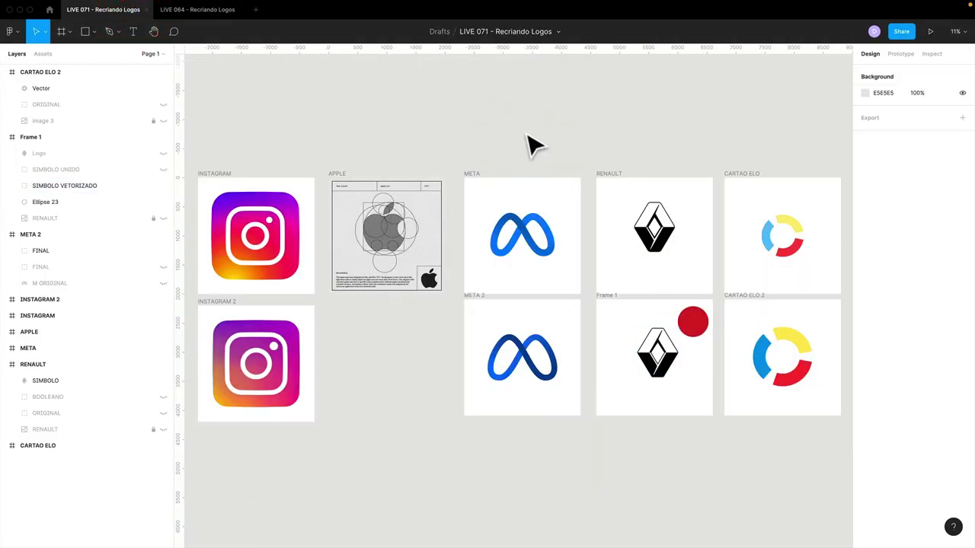